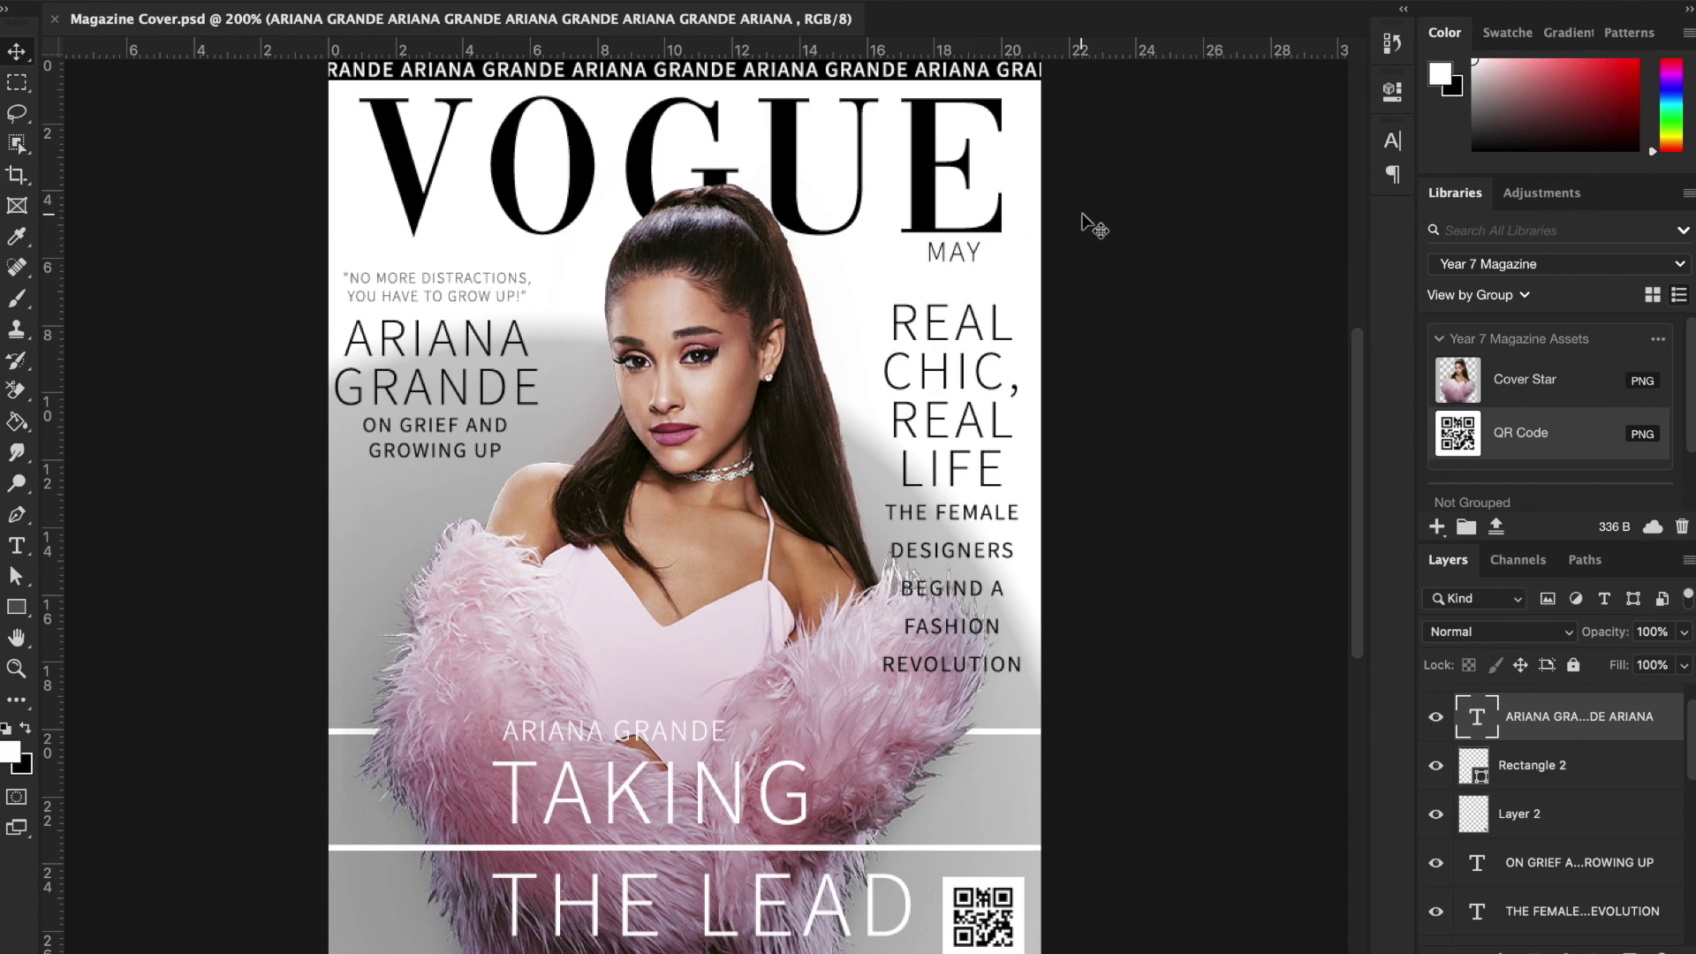
# Switch to the Safari space showing the Year 7 Magazine Google Drive folder.
pyautogui.hotkey('ctrl', 'Right')
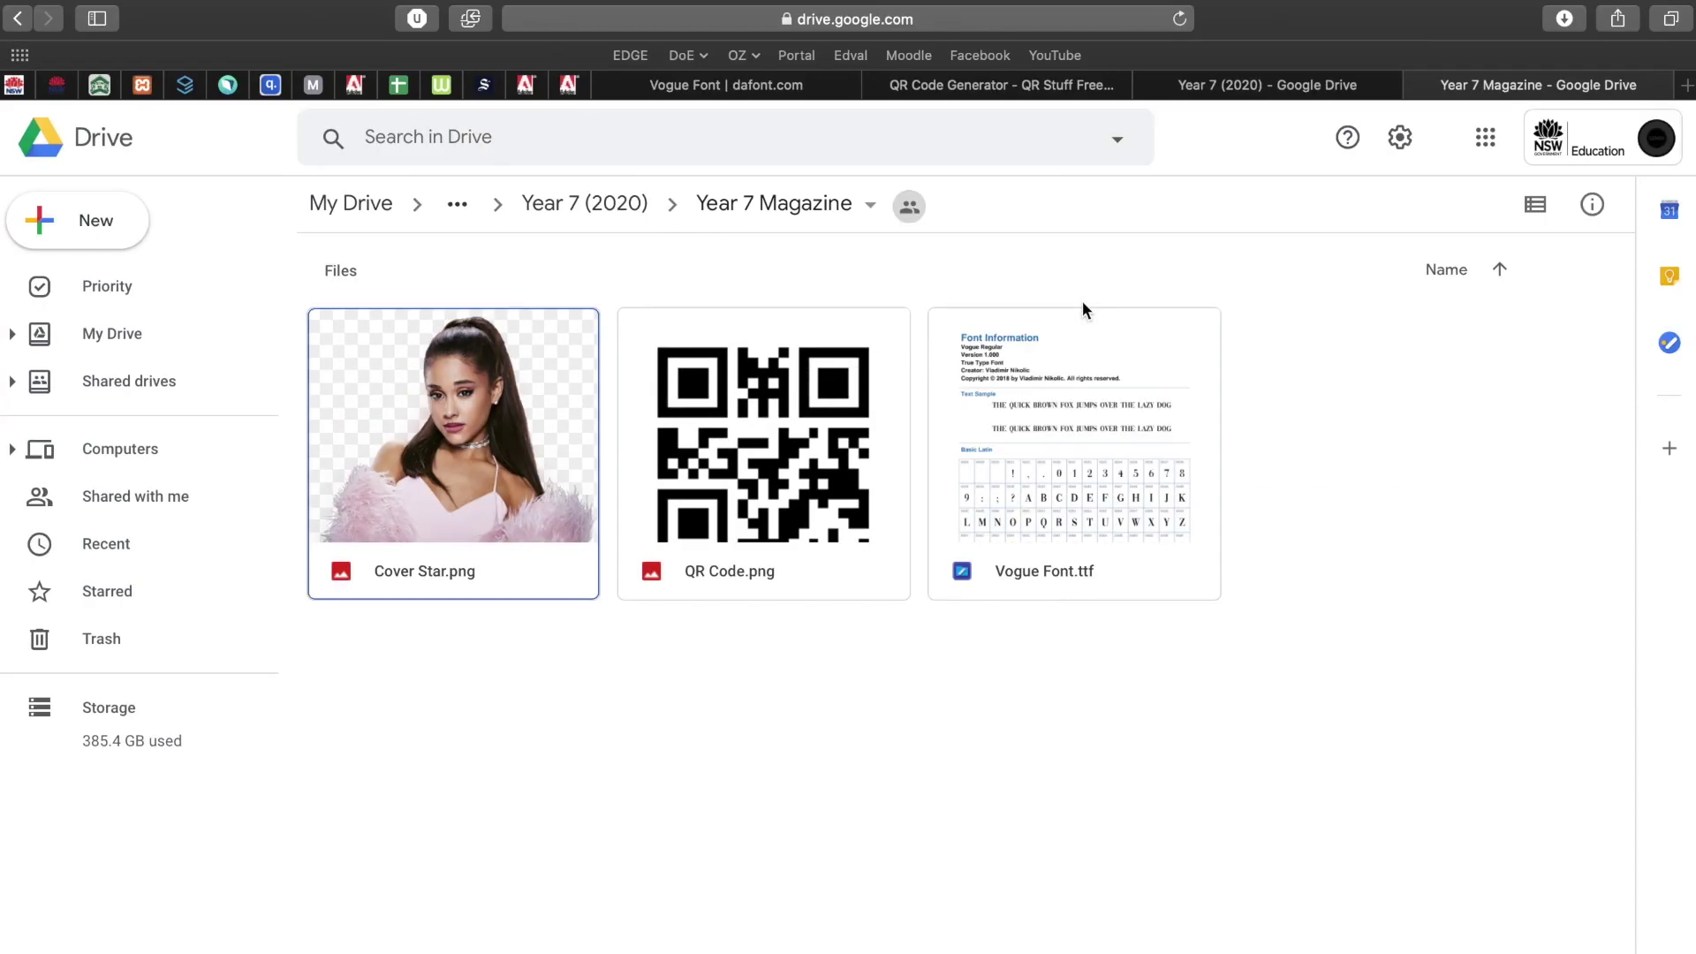
# Open Bing in a new Safari tab.
pyautogui.press('super+t')
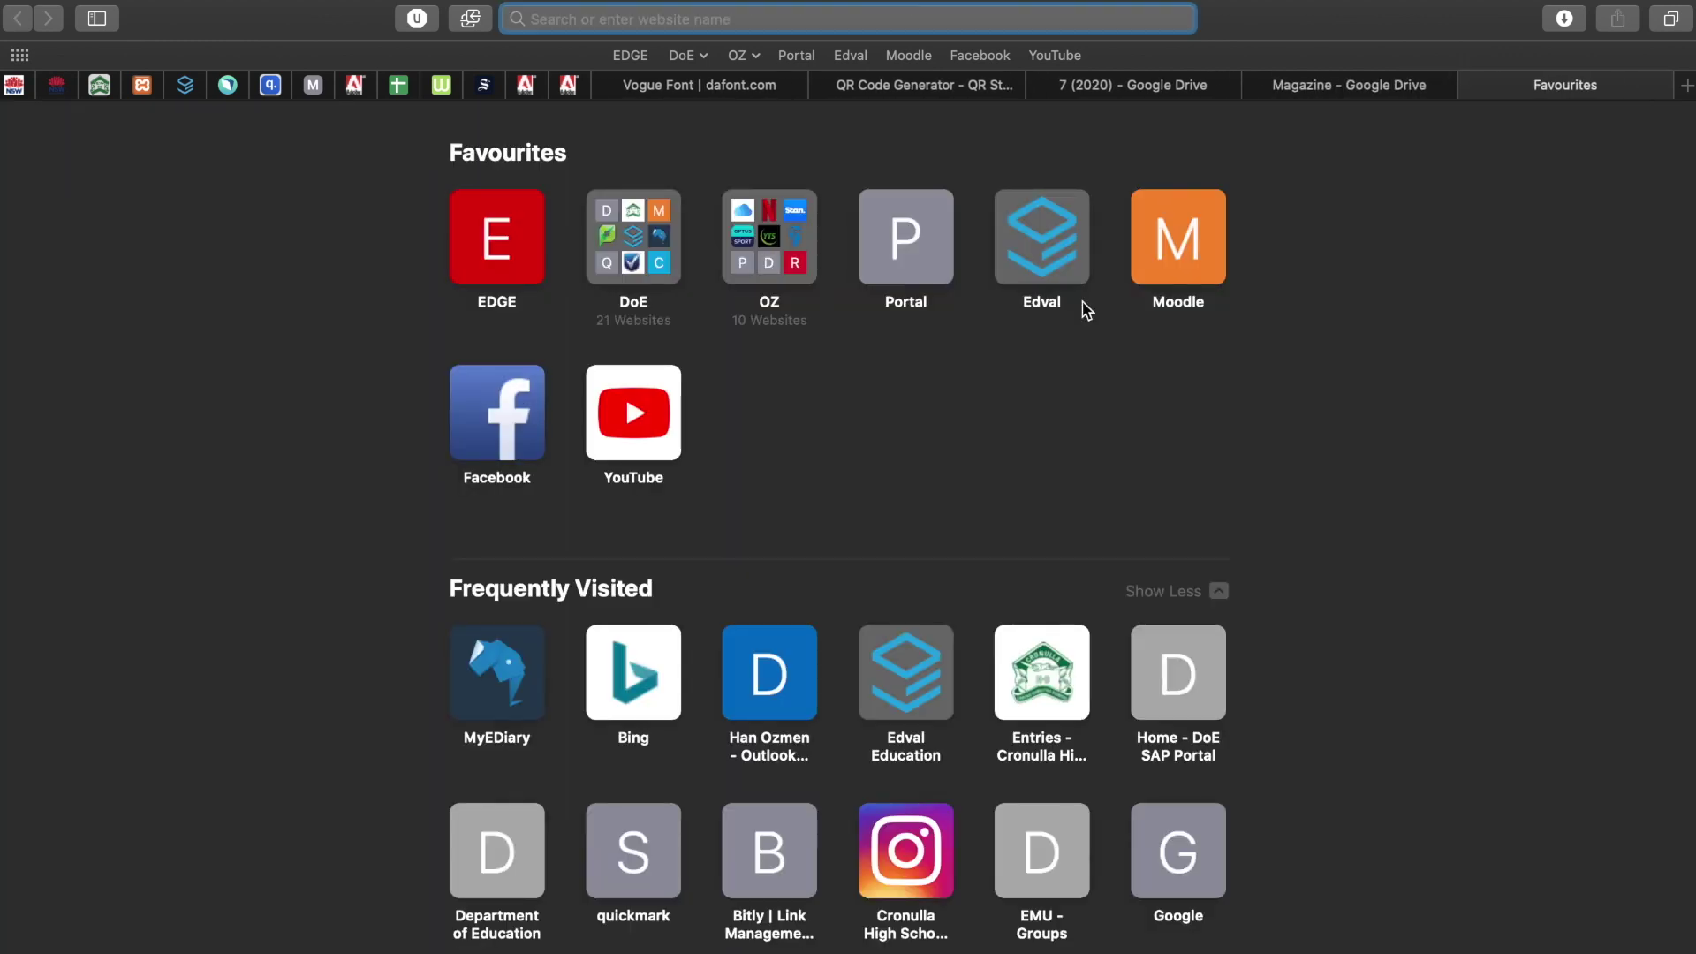
pyautogui.write('bing.com')
pyautogui.press('Return')
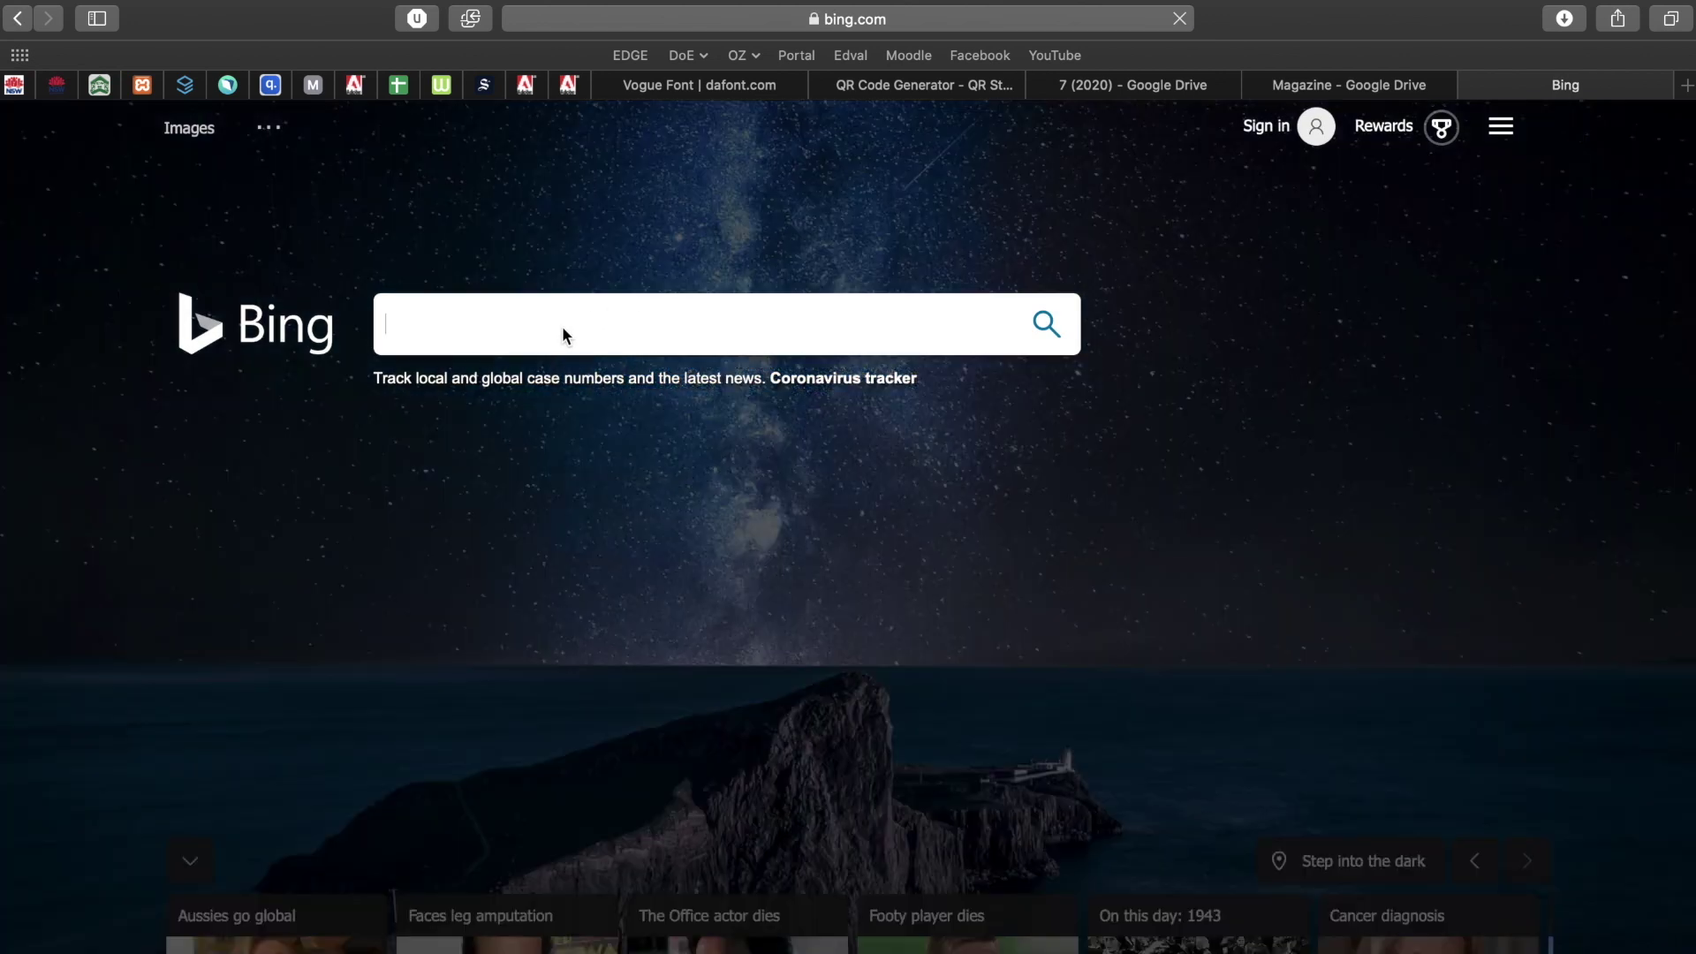
# Search Bing for 'magazine cover'.
pyautogui.click(561, 326)
pyautogui.write('magazine cover')
pyautogui.press('Return')
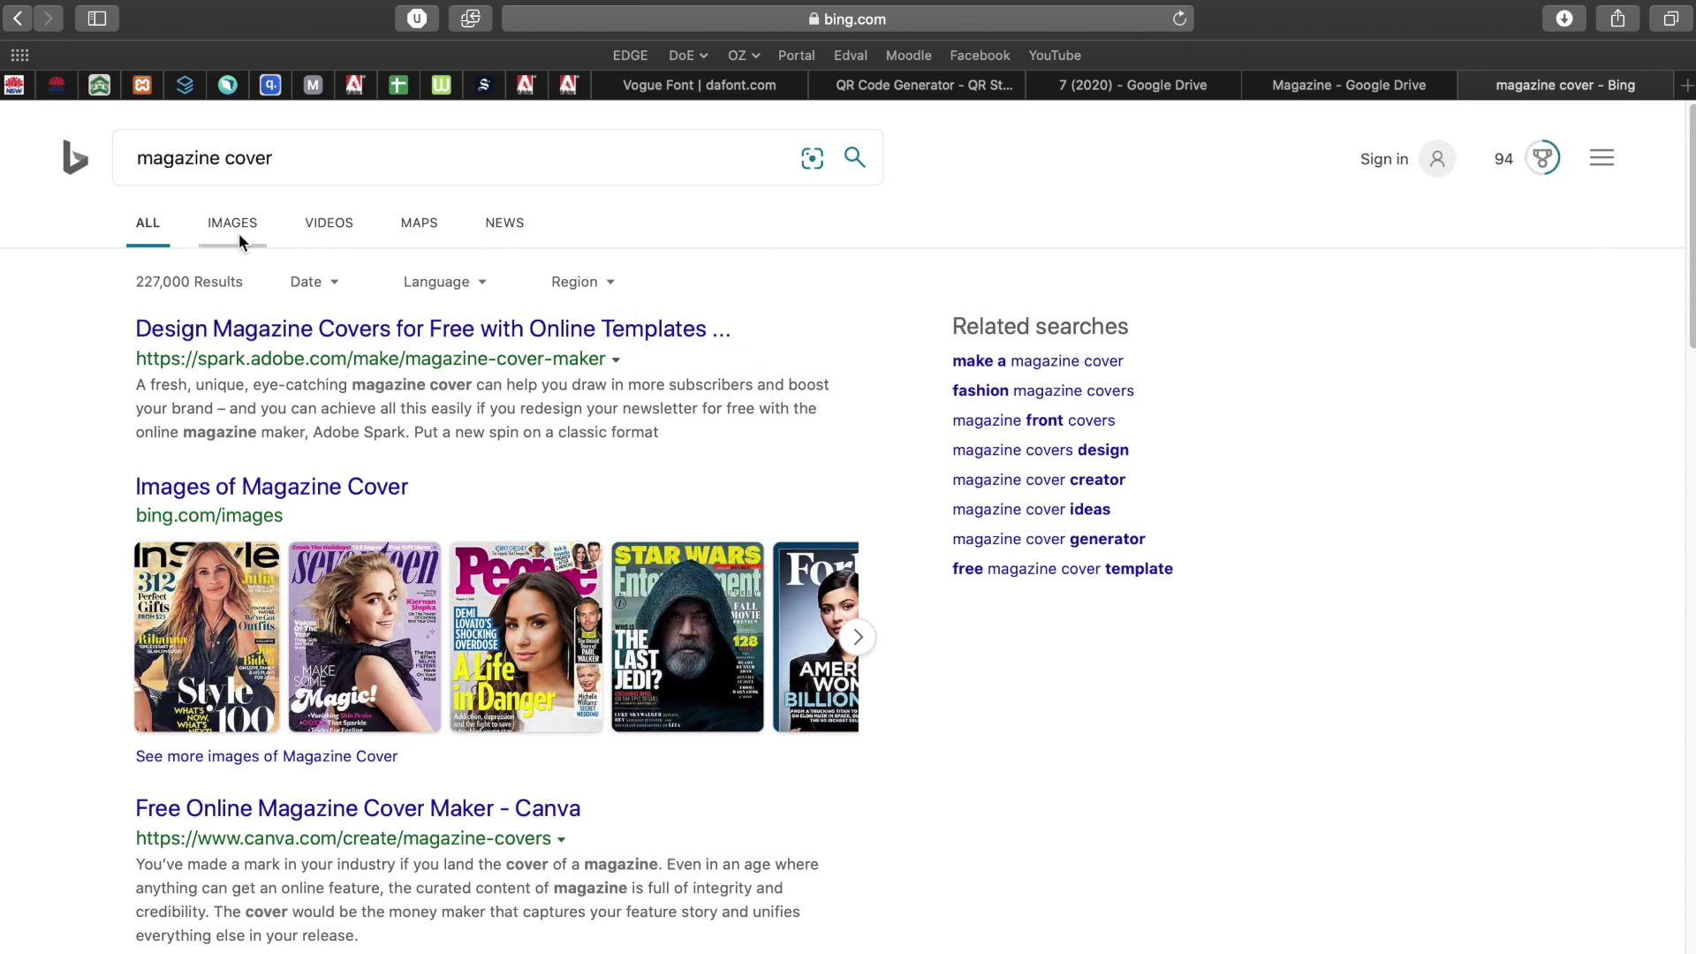
# Show image results for 'magazine cover', scroll through them and briefly enlarge the Boutique cover.
pyautogui.click(235, 222)
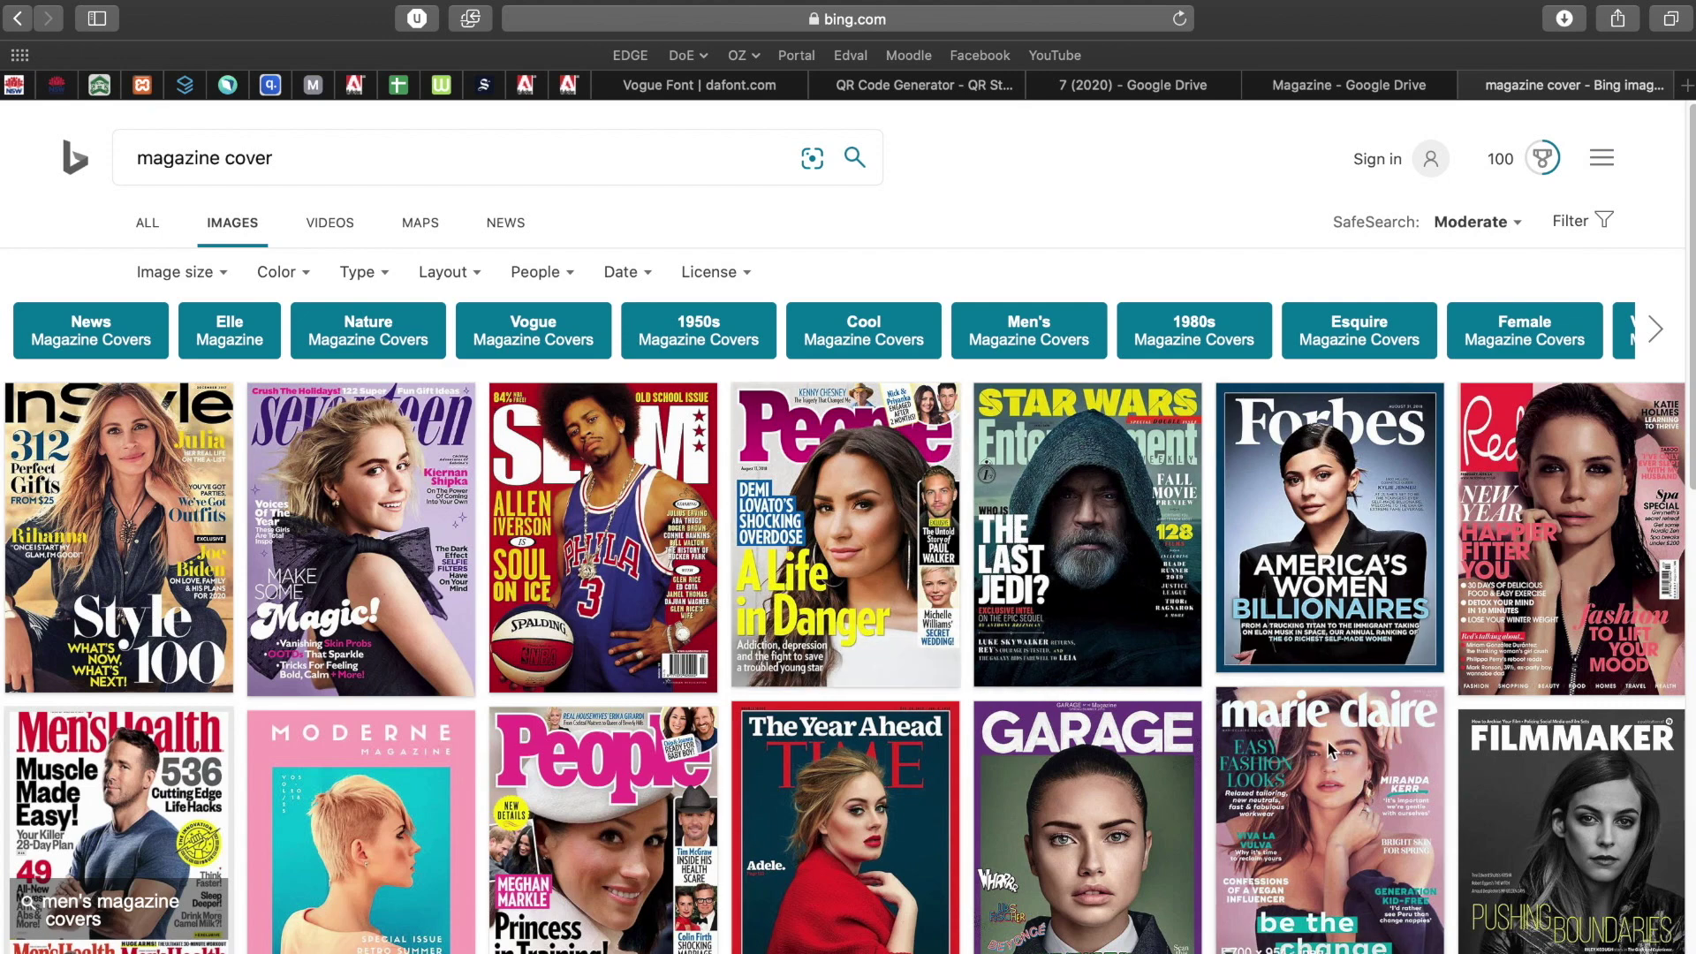
pyautogui.scroll(-3, 1299, 742)
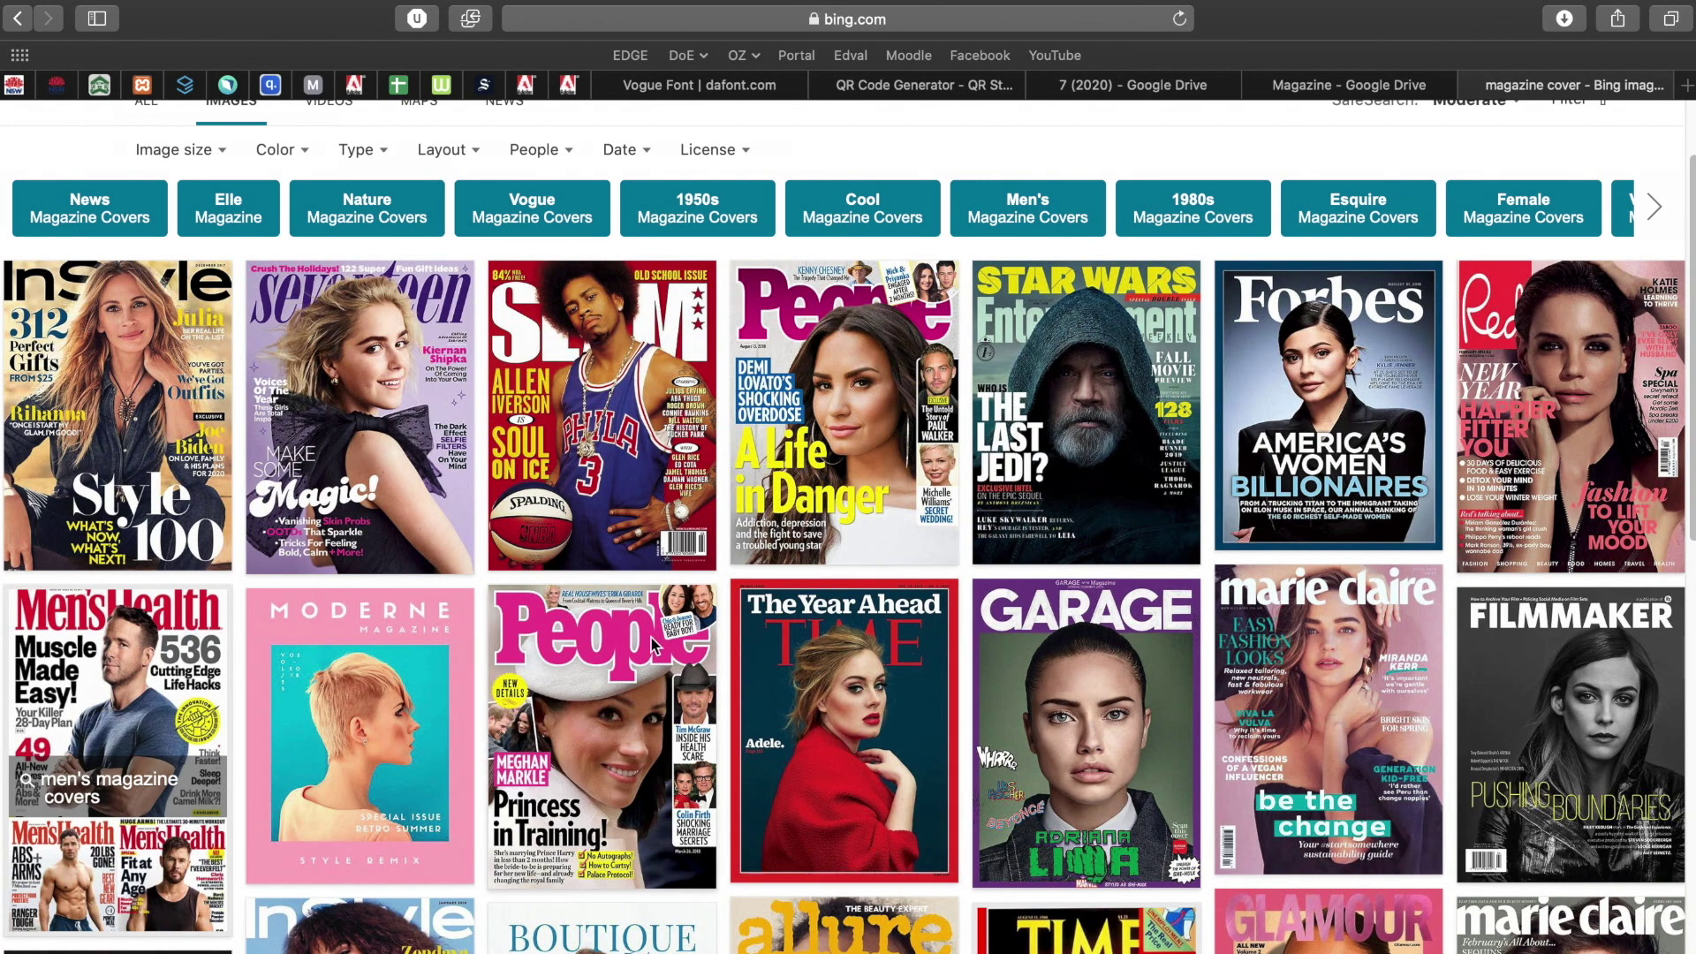
pyautogui.scroll(-2, 592, 665)
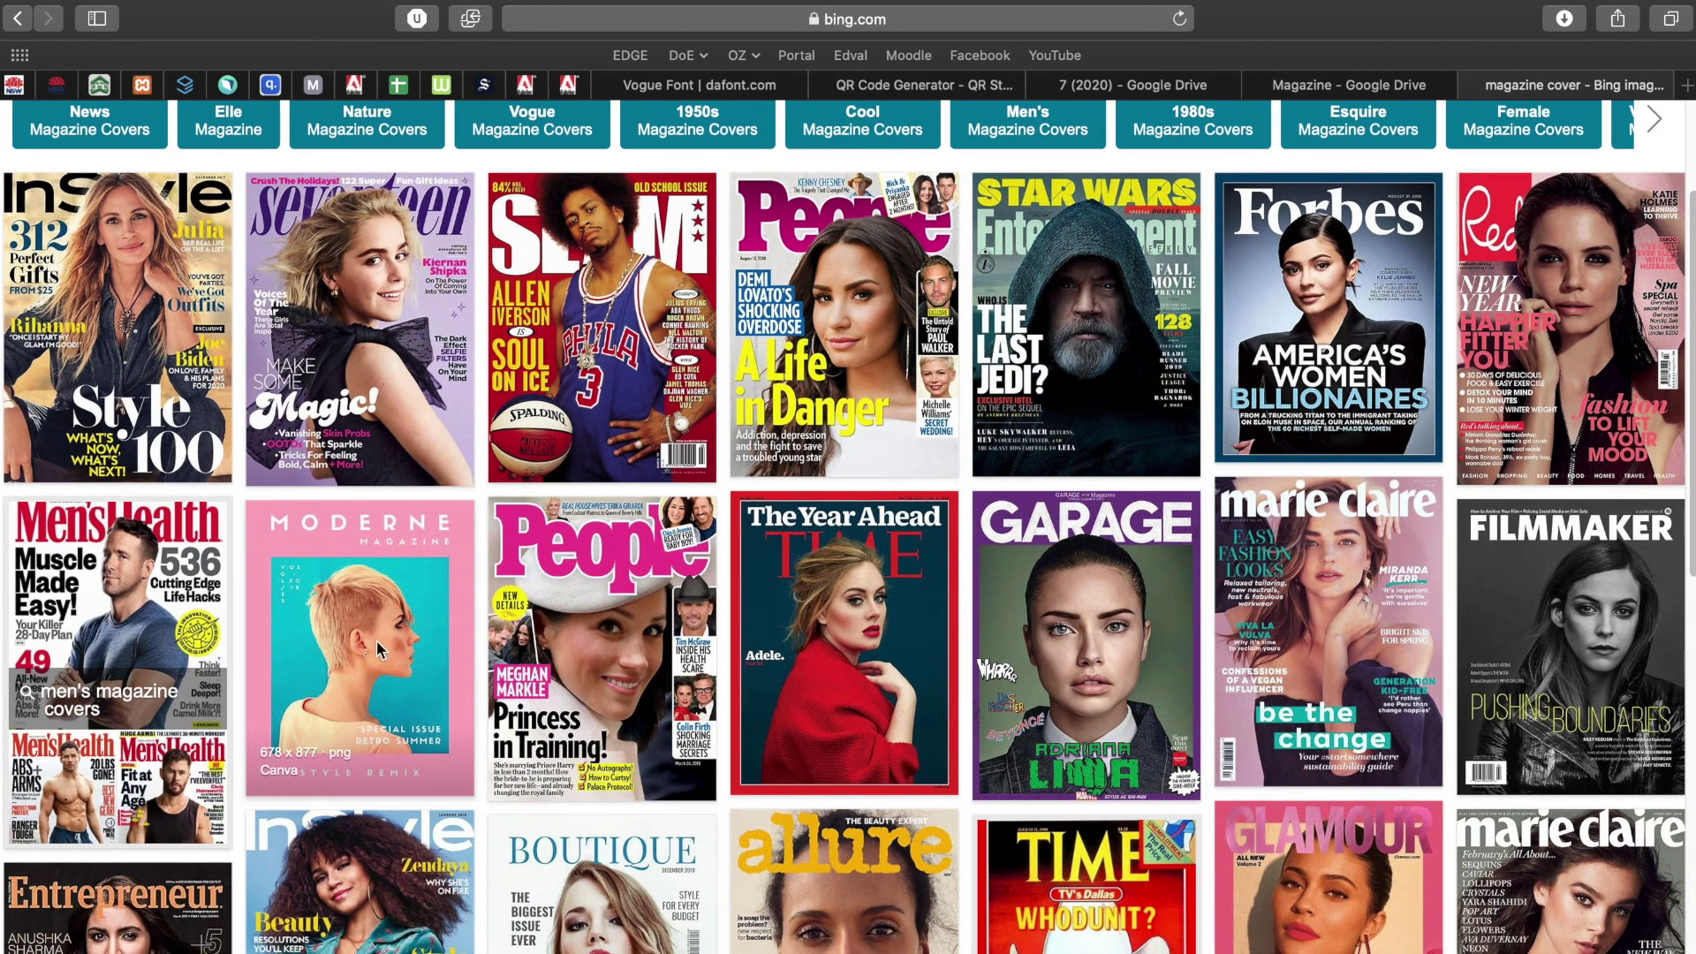
pyautogui.scroll(-4, 376, 639)
pyautogui.scroll(-5, 616, 587)
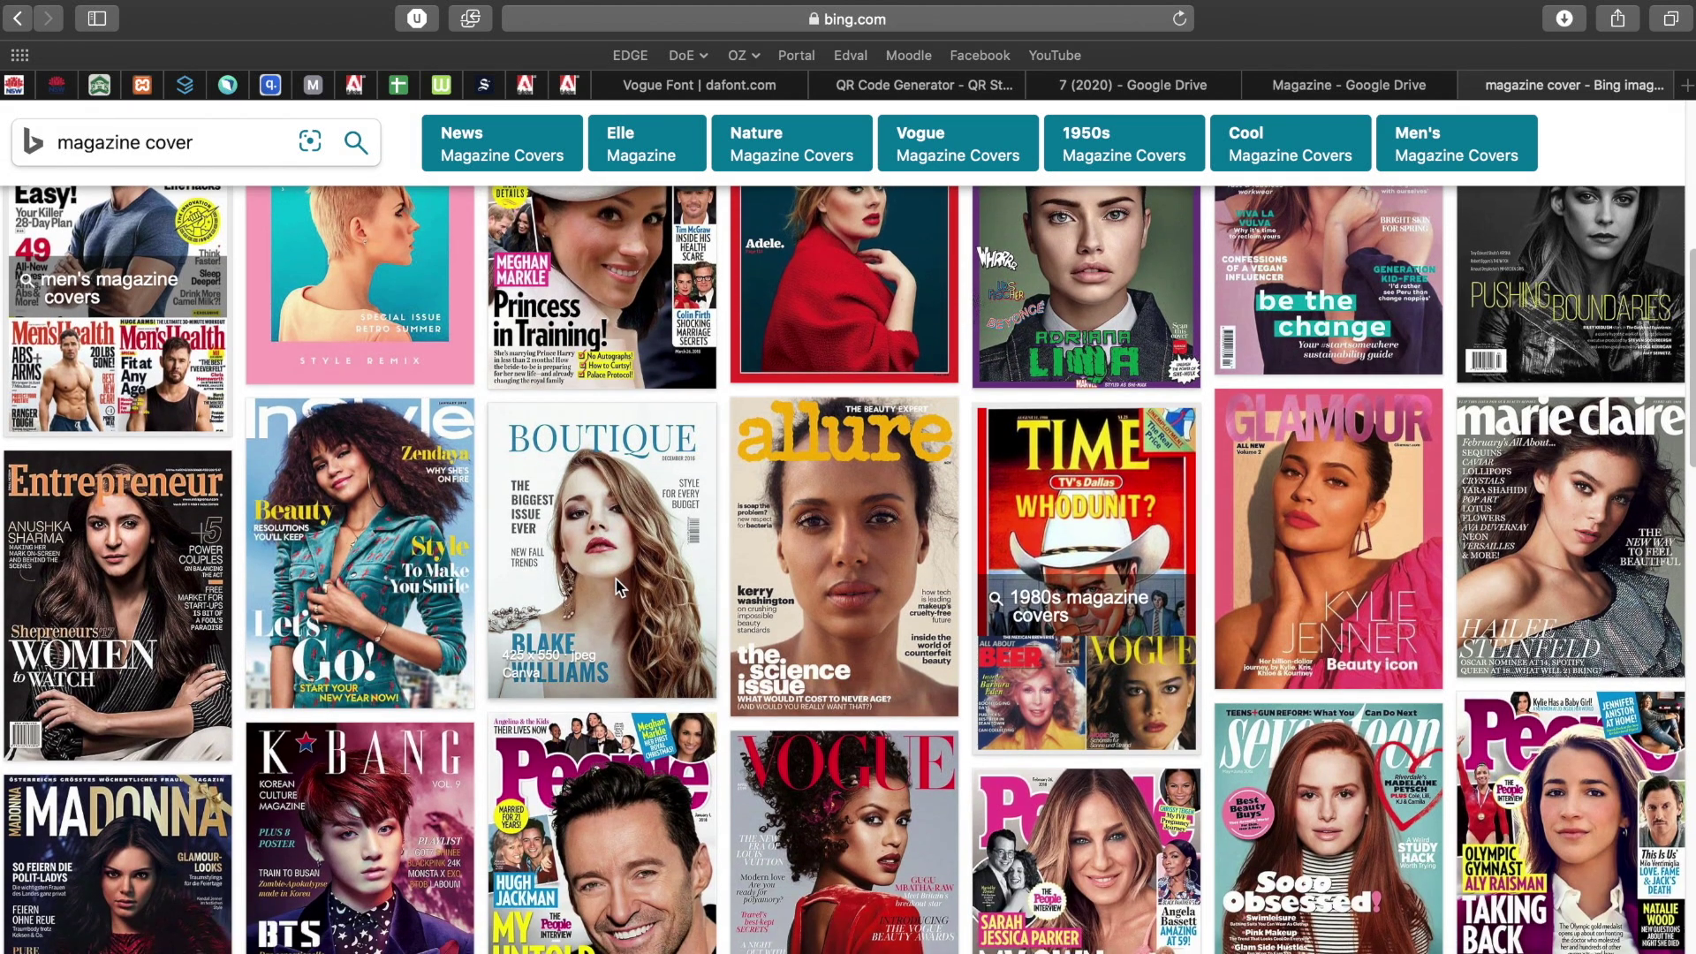
pyautogui.click(617, 579)
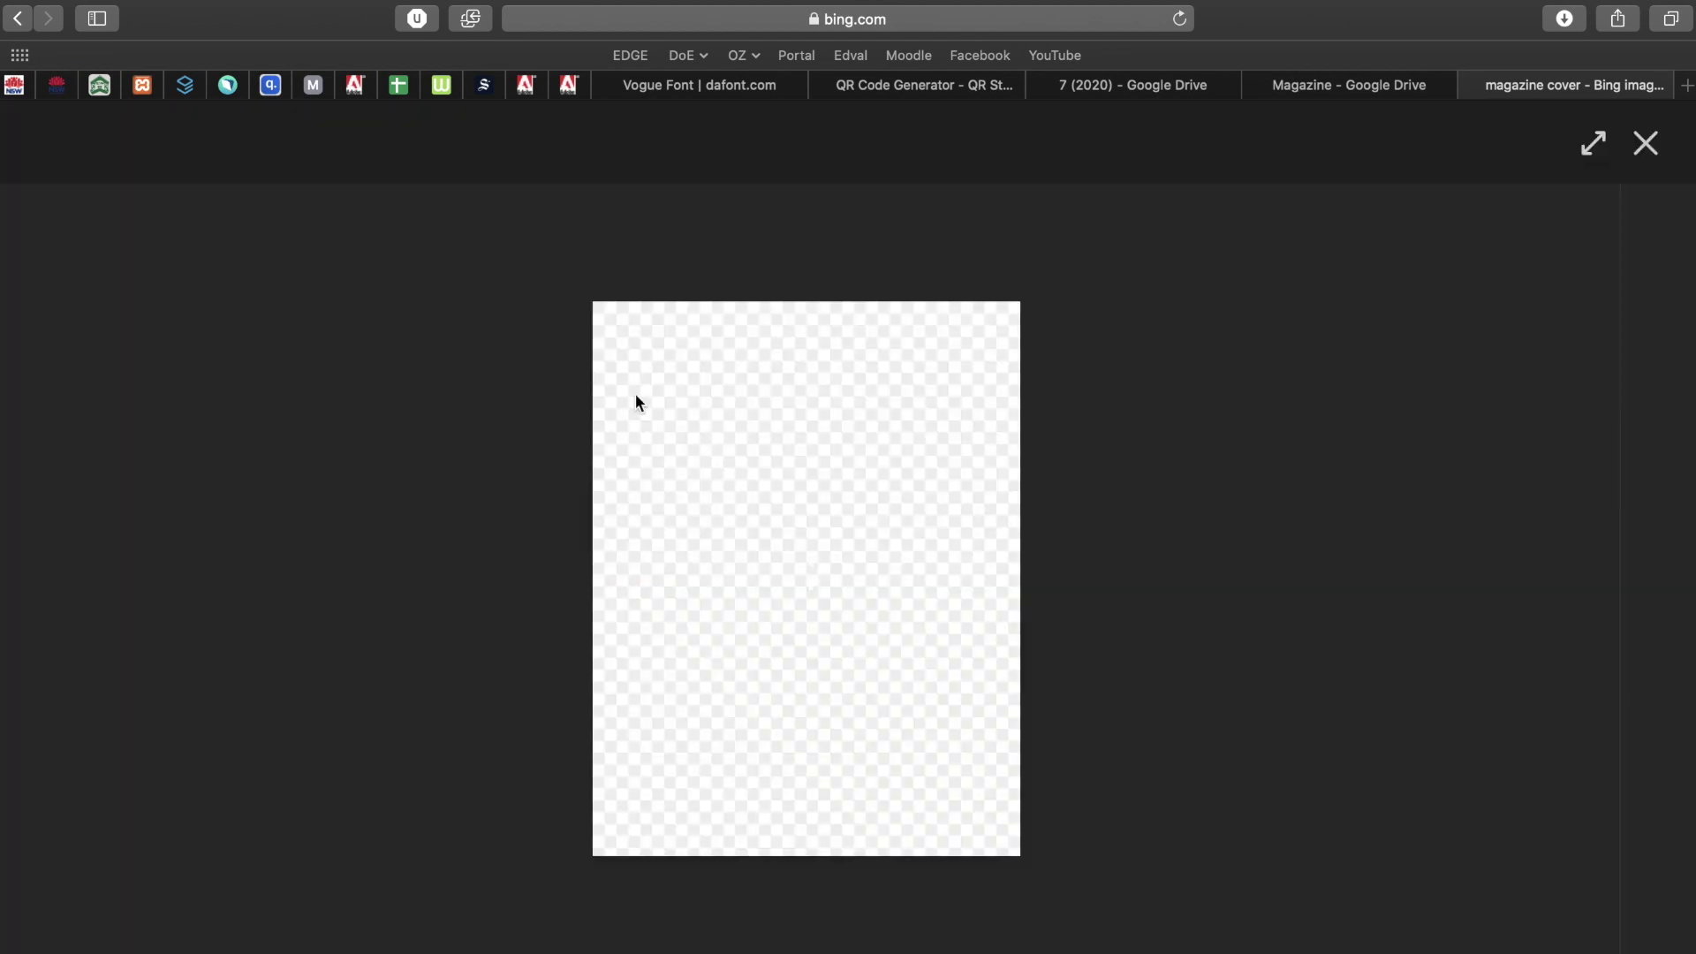
pyautogui.click(1647, 143)
pyautogui.scroll(10, 1125, 389)
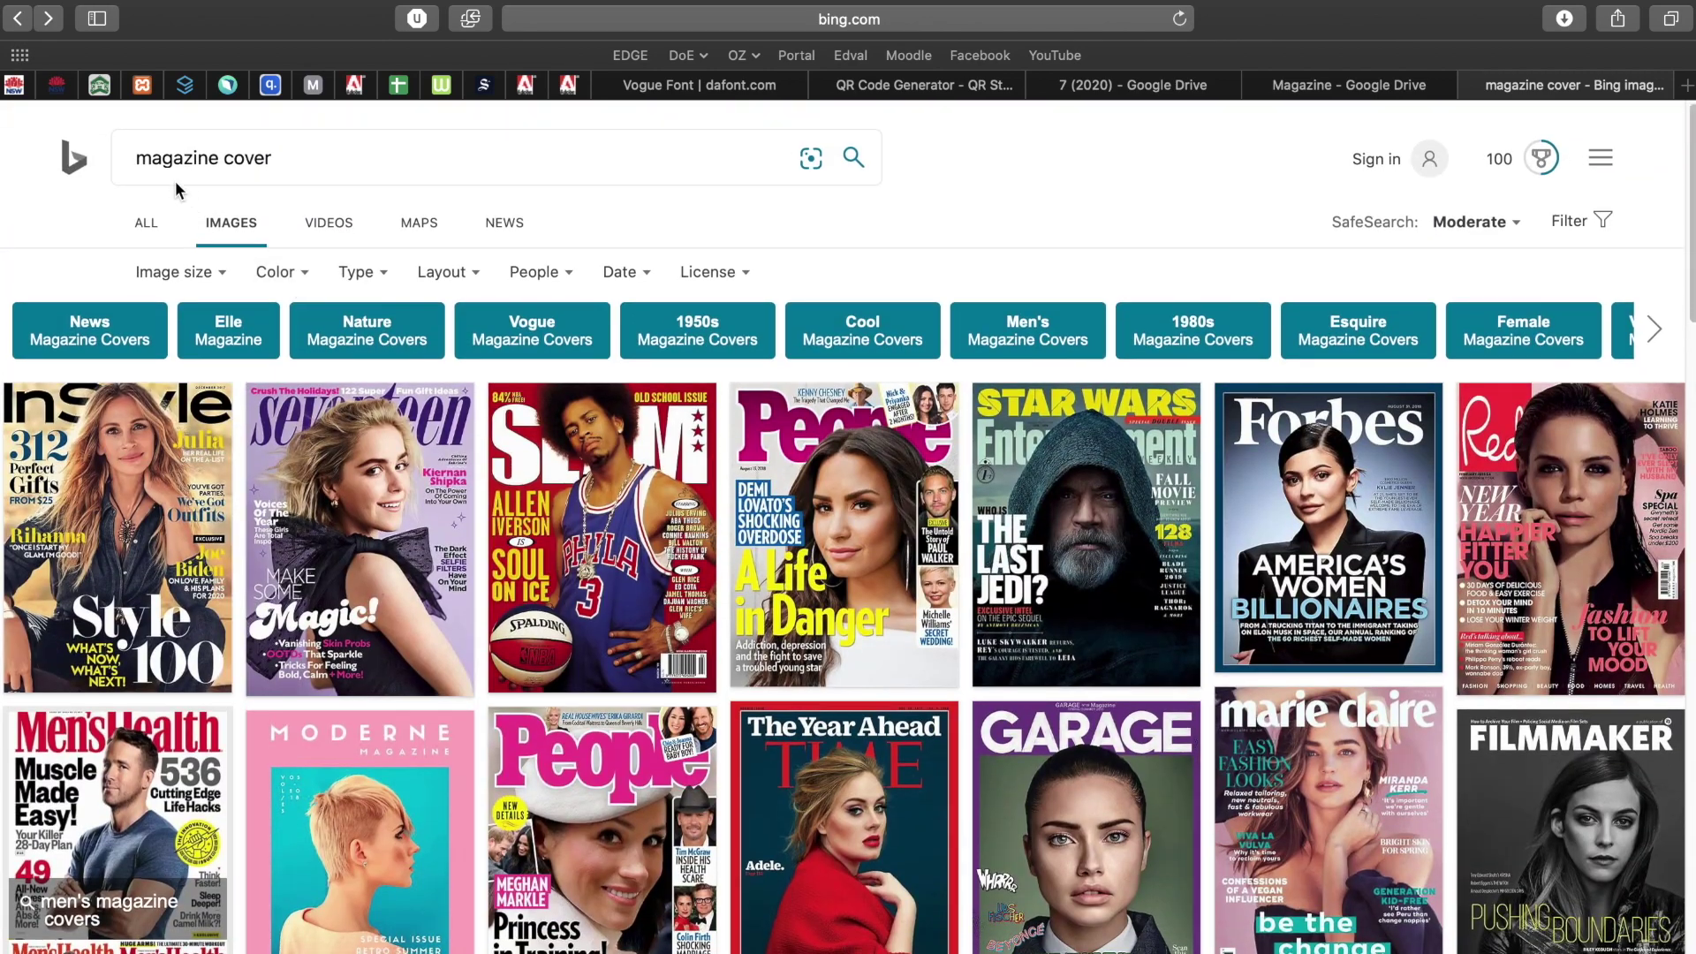
# Search images for 'sport magazine cover', then try 'fashion magazine cover'.
pyautogui.click(138, 167)
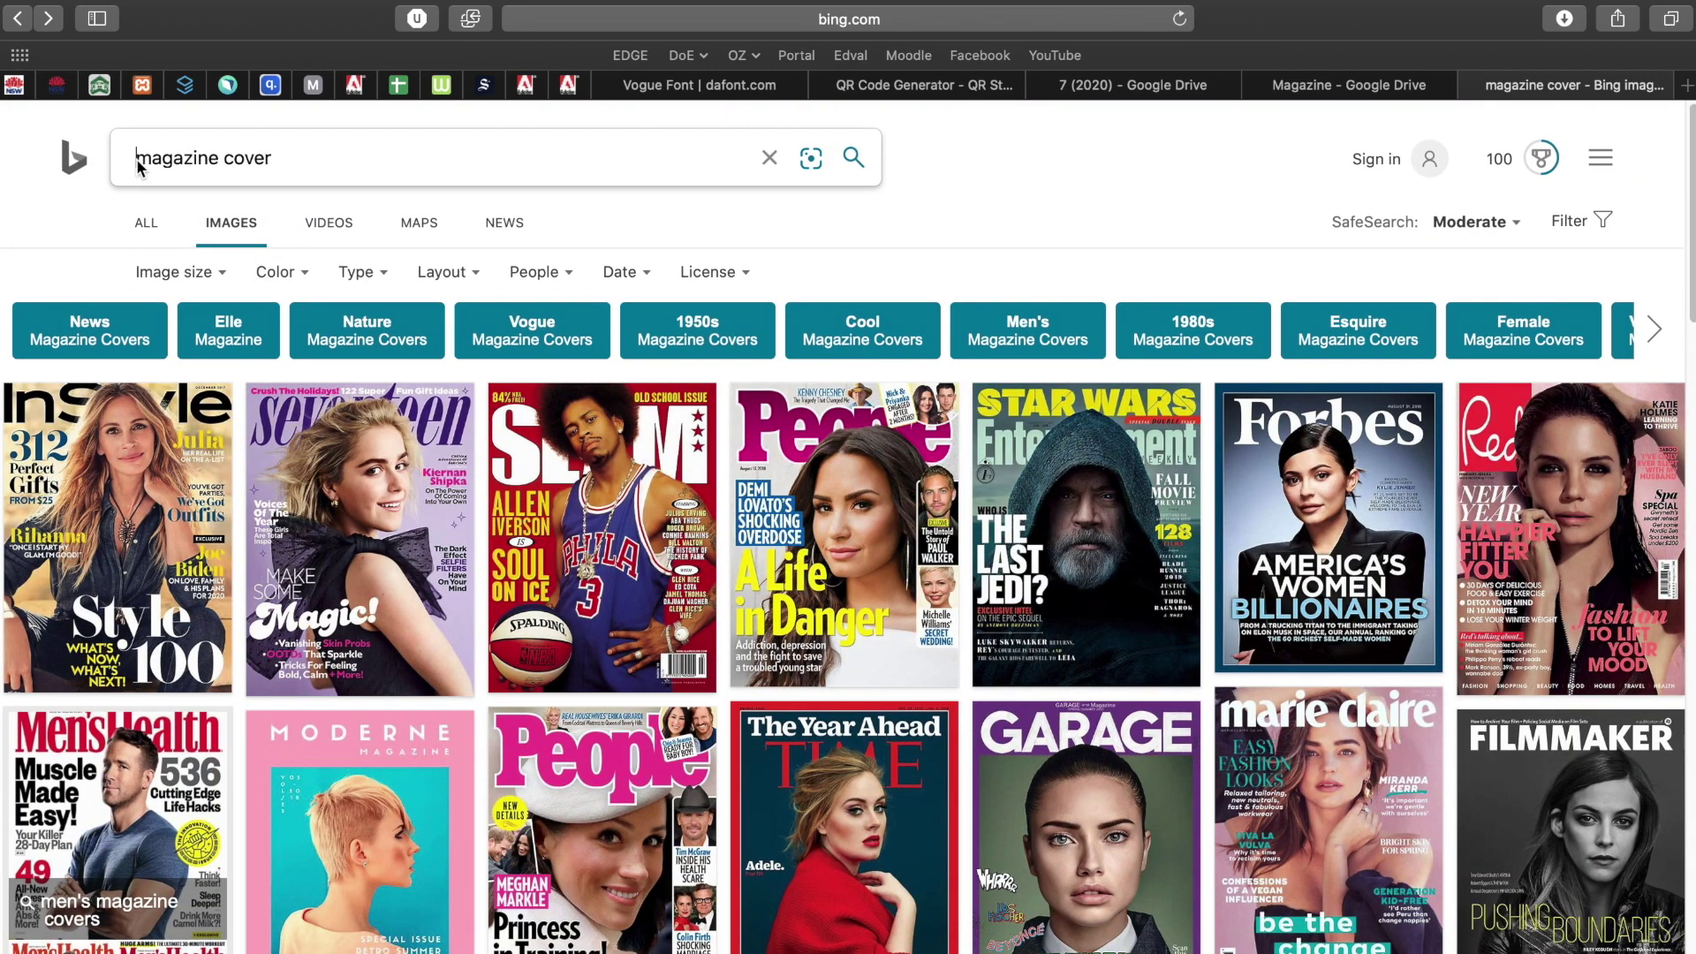
pyautogui.write('sport')
pyautogui.press('Return')
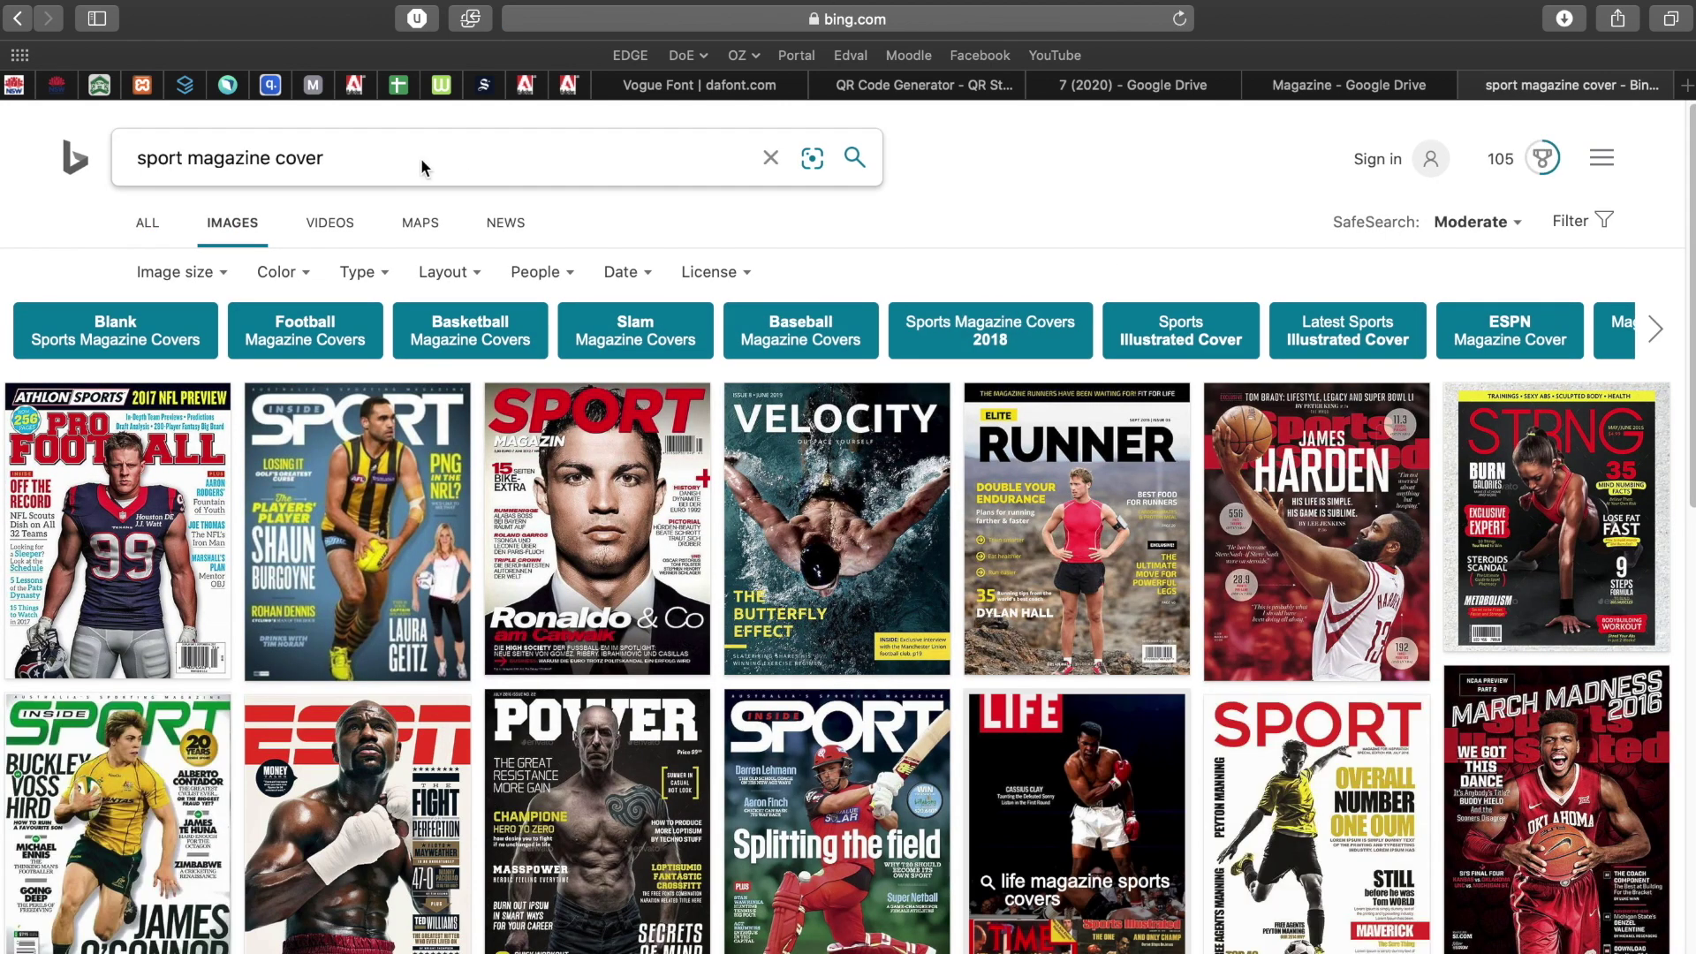
pyautogui.doubleClick(164, 164)
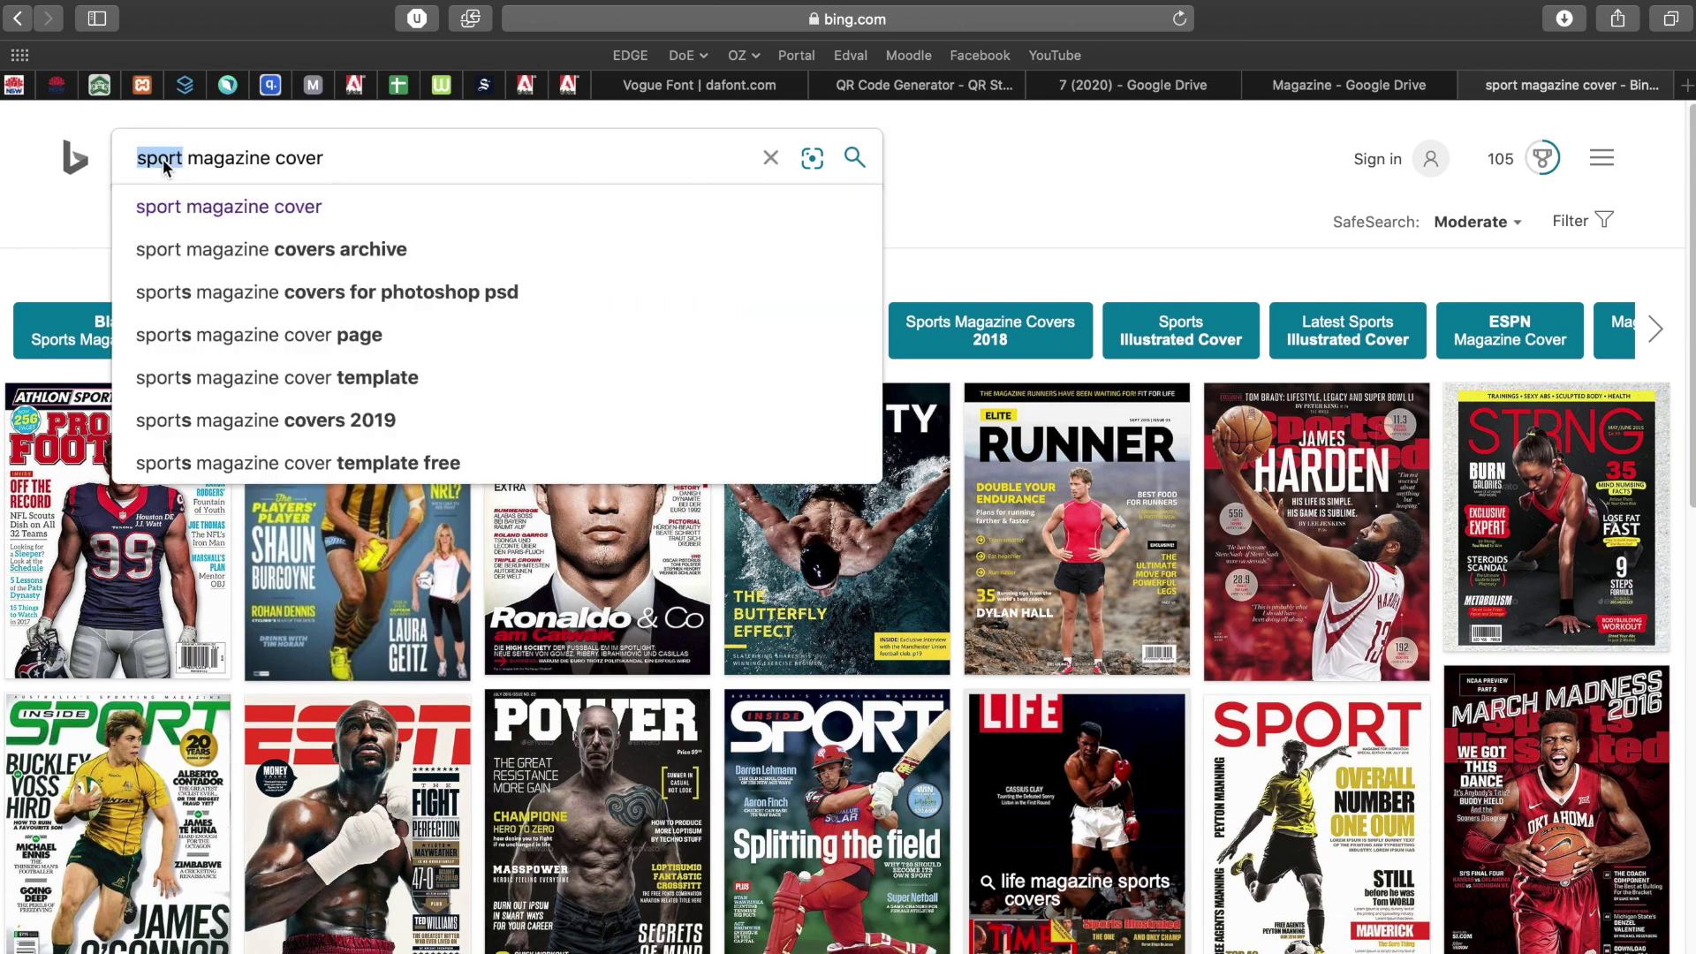
pyautogui.write('fashion')
pyautogui.press('Return')
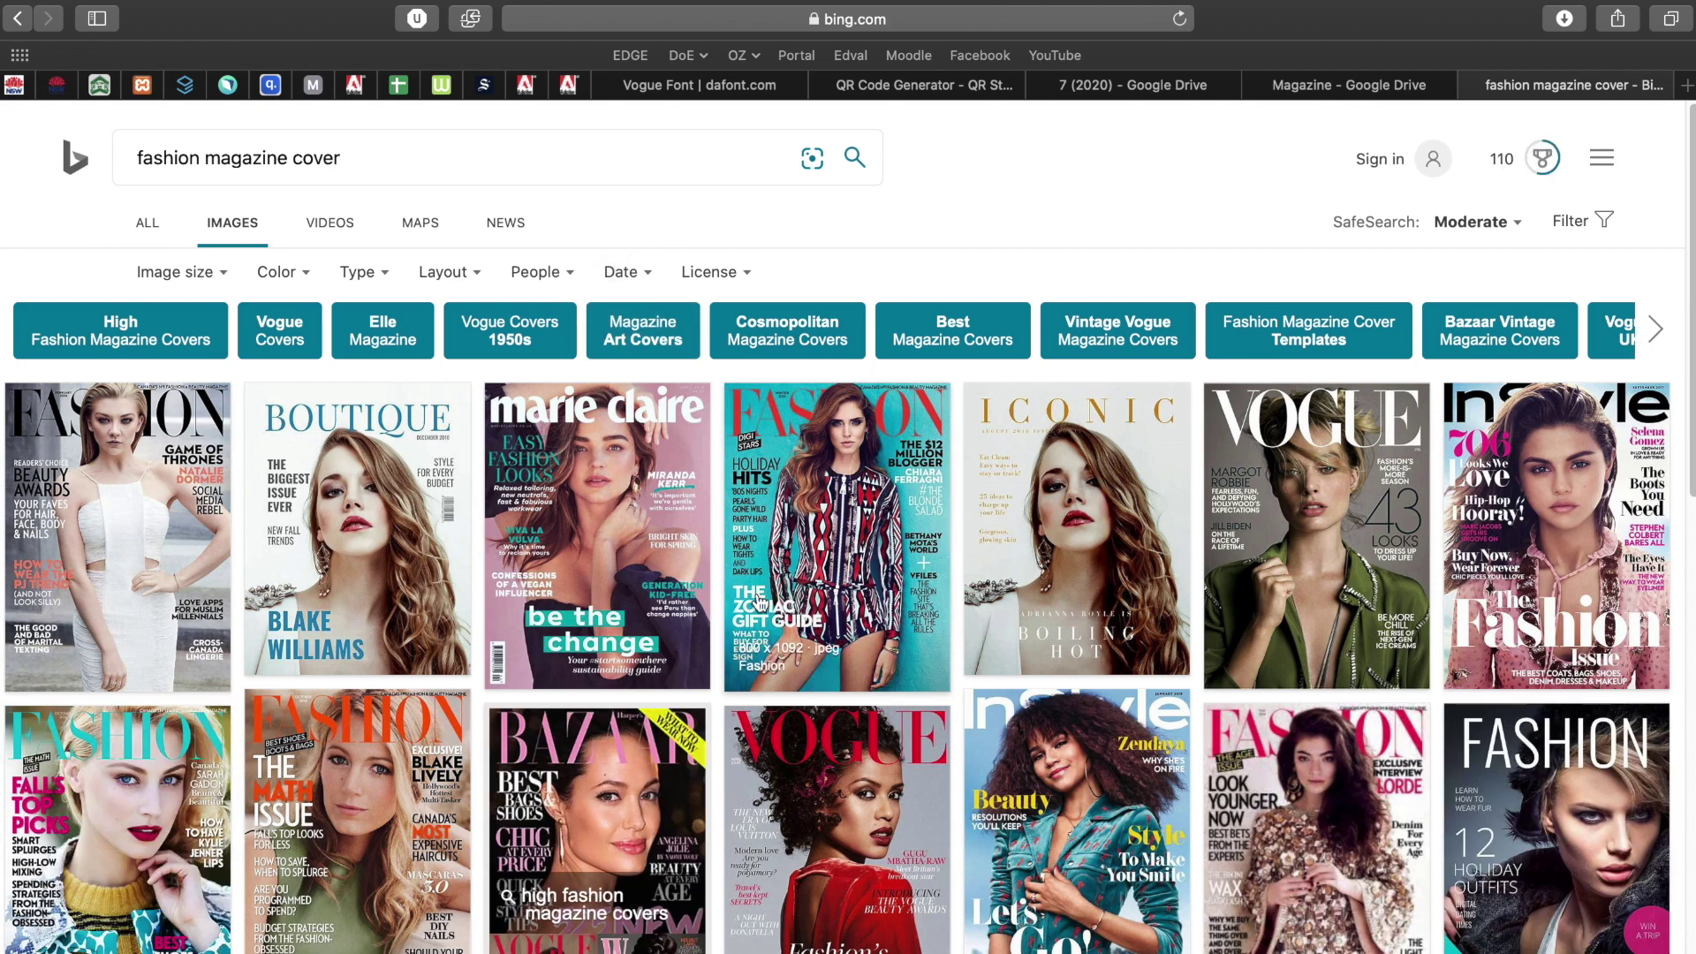
# Switch the search back to 'sport magazine cover' and scroll through the results.
pyautogui.doubleClick(164, 161)
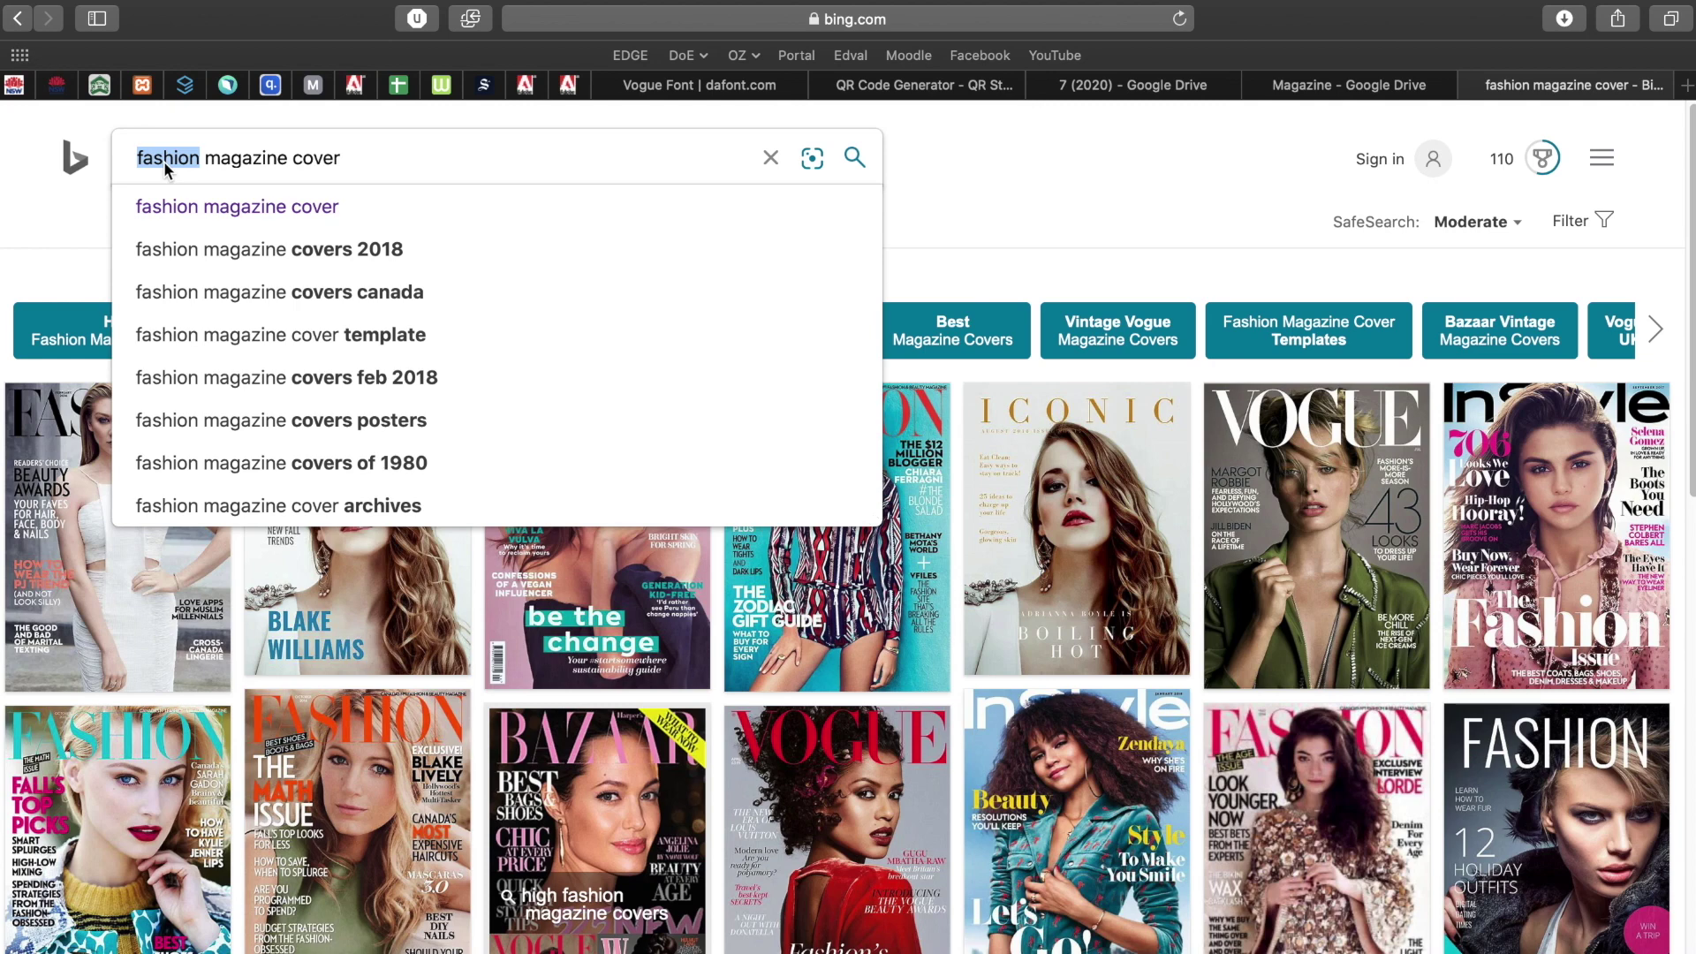
pyautogui.scroll(-7, 987, 775)
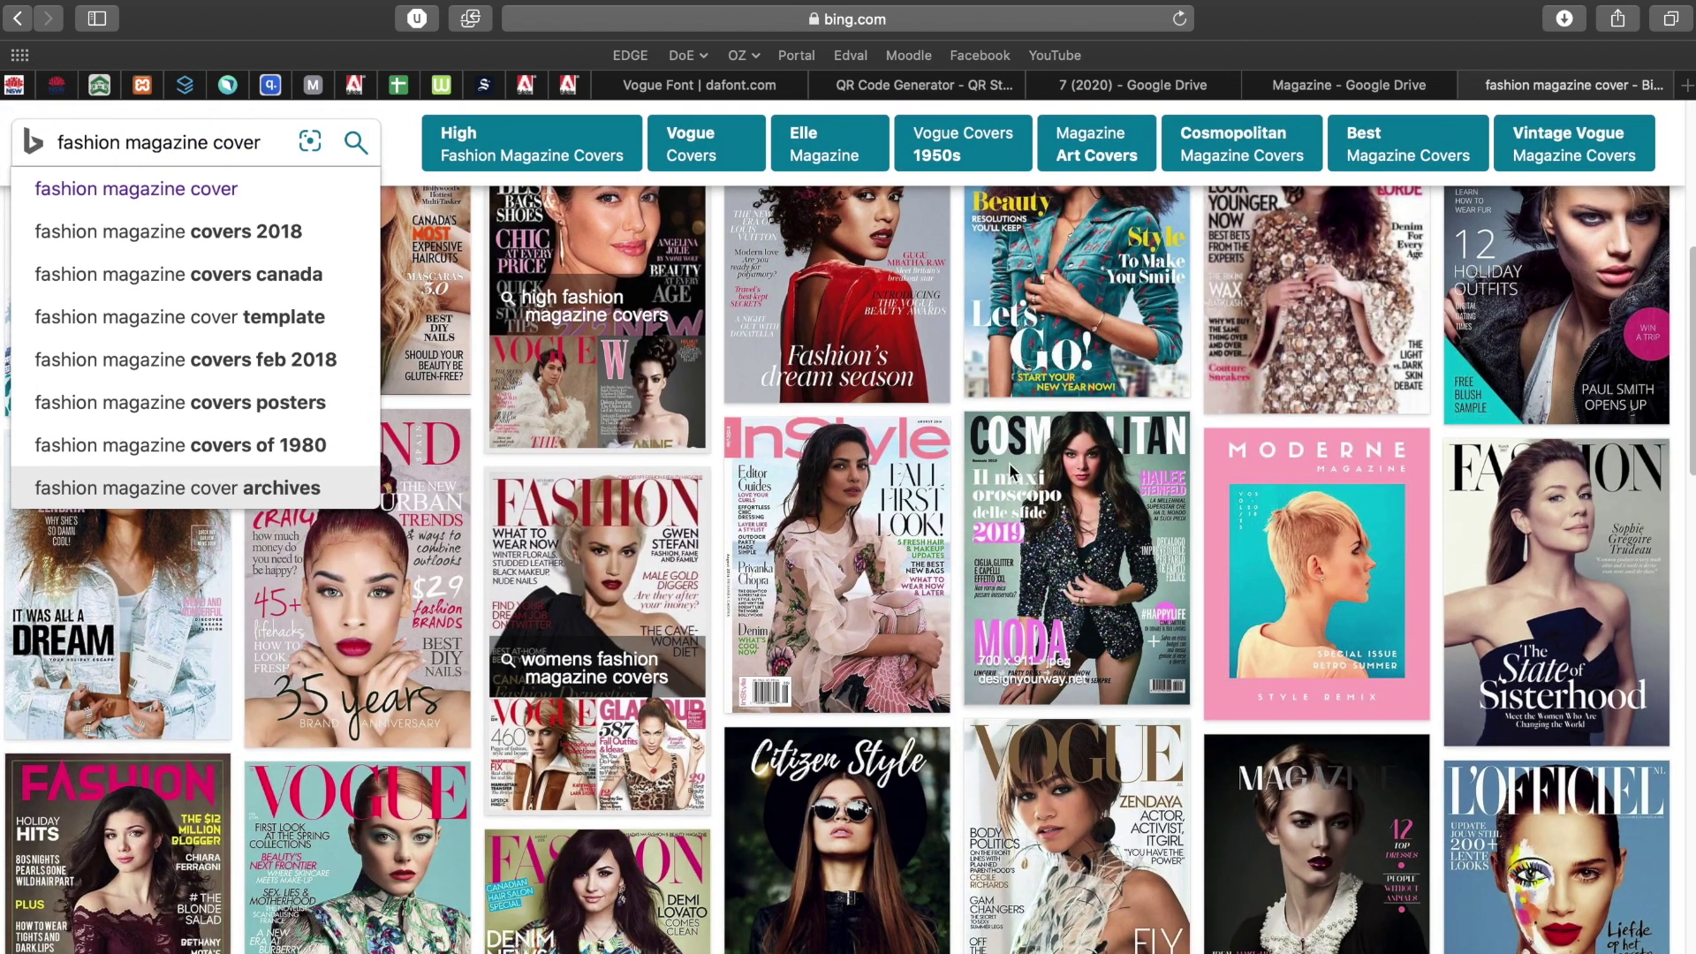
pyautogui.scroll(7, 993, 561)
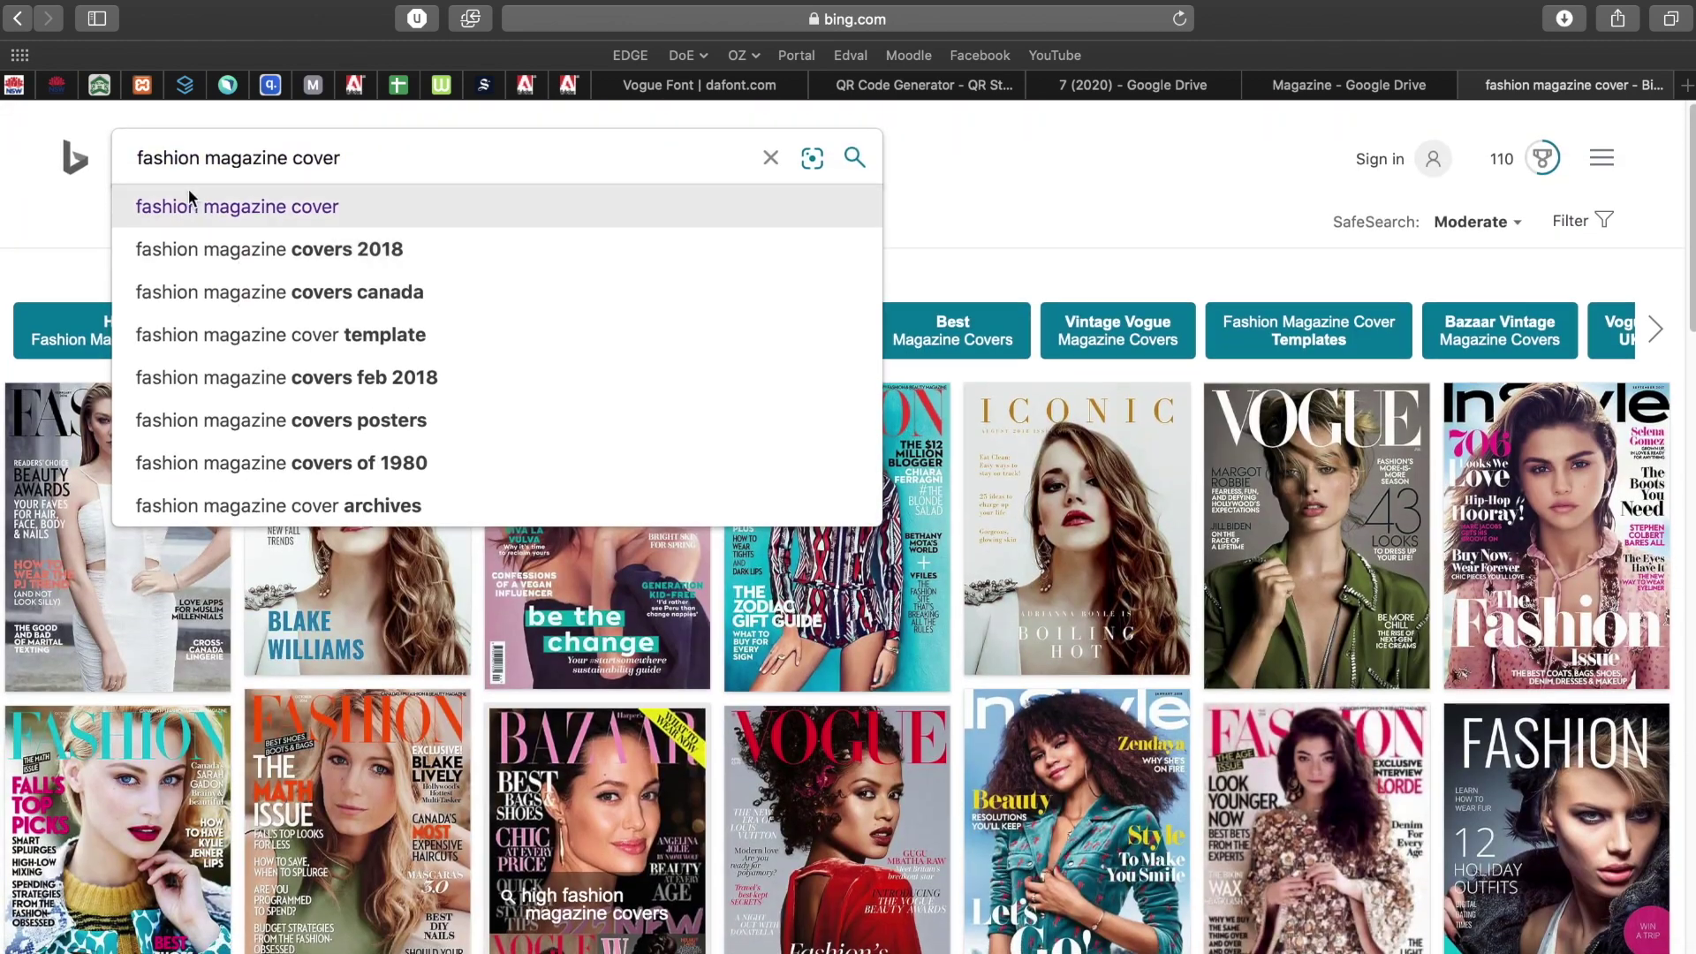
pyautogui.doubleClick(177, 150)
pyautogui.write('sport')
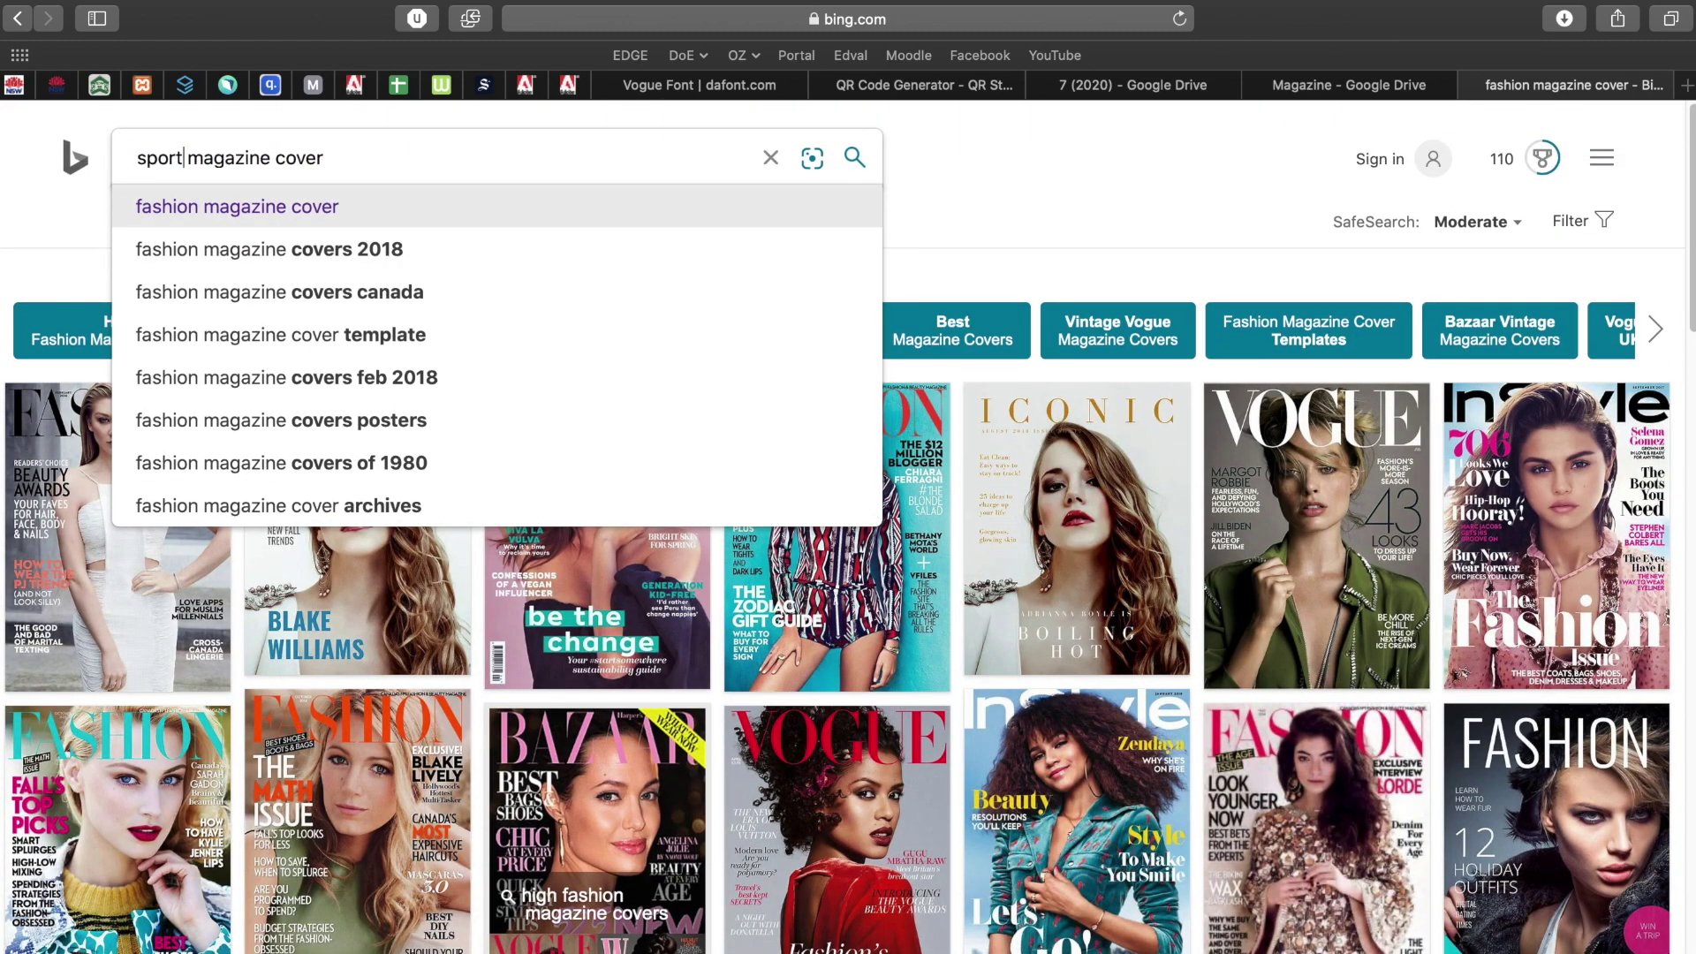
pyautogui.press('Return')
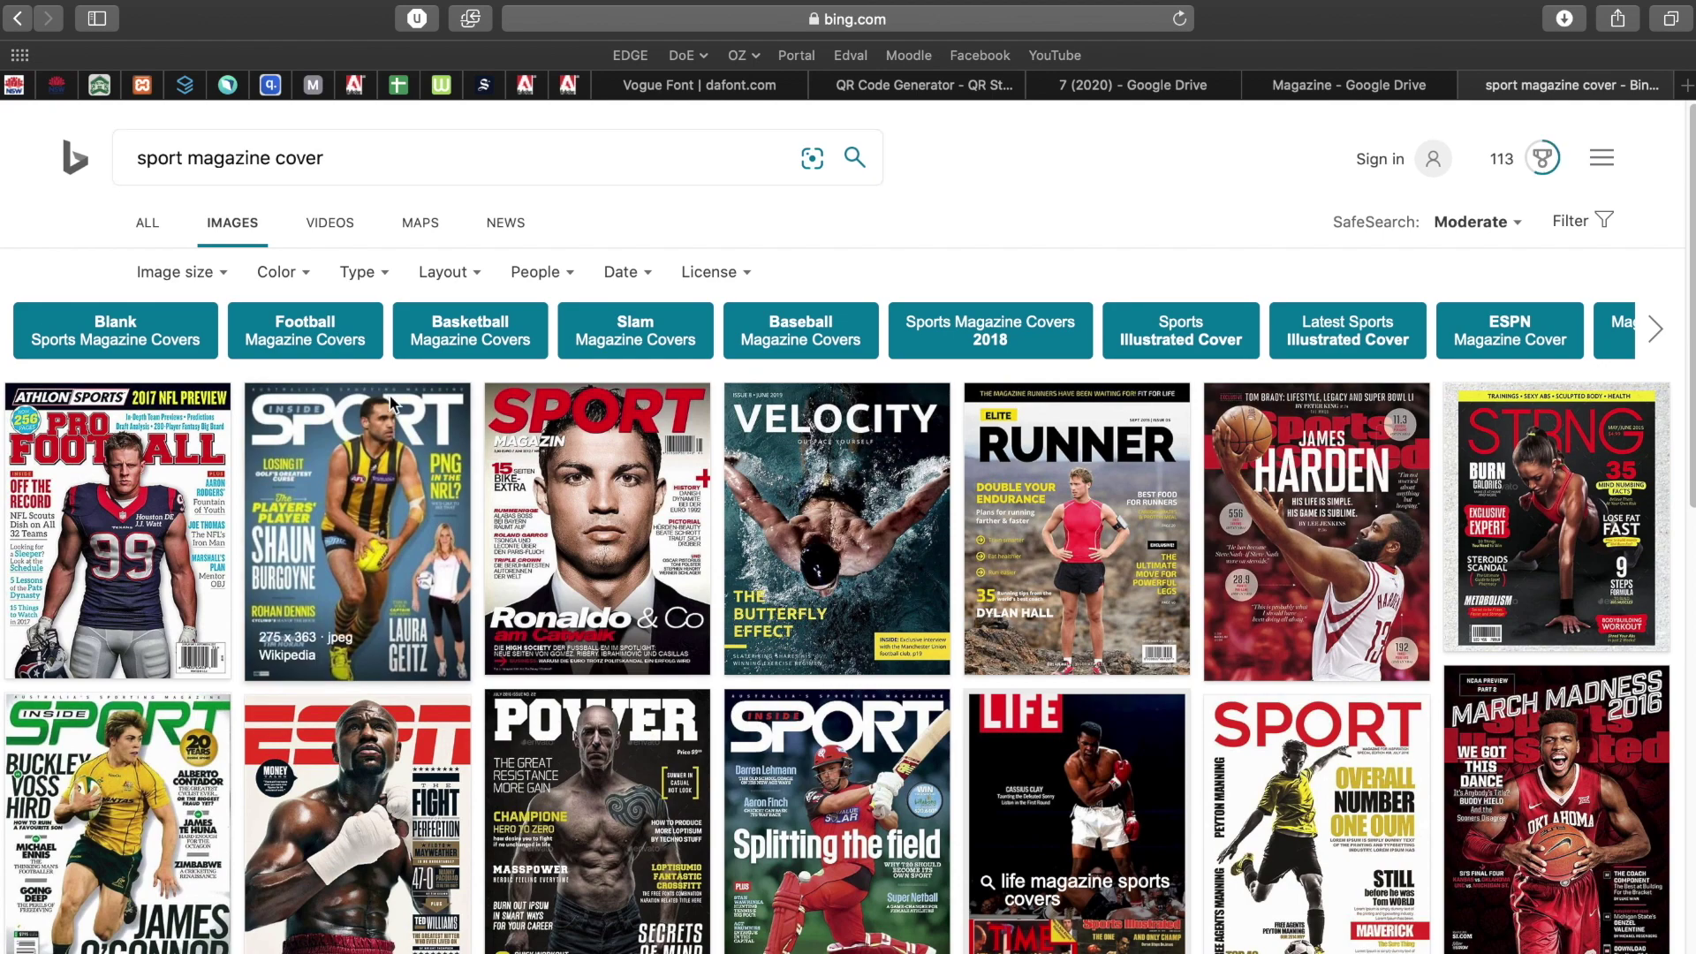
pyautogui.scroll(-5, 609, 673)
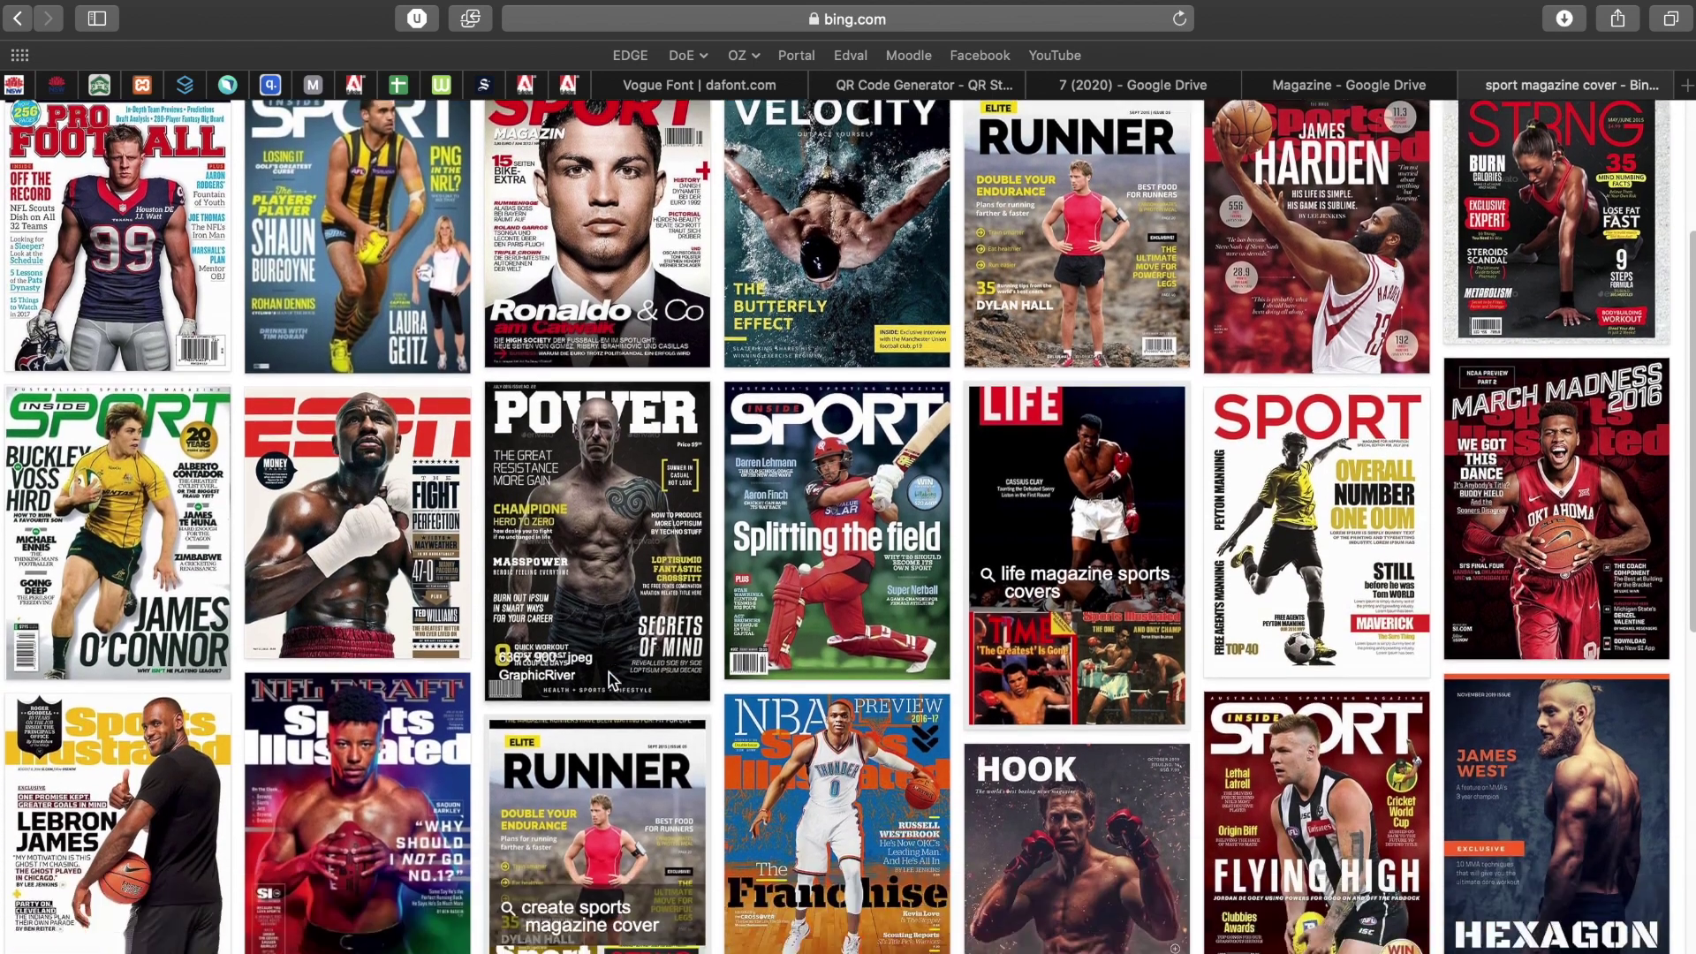
pyautogui.scroll(-1, 608, 671)
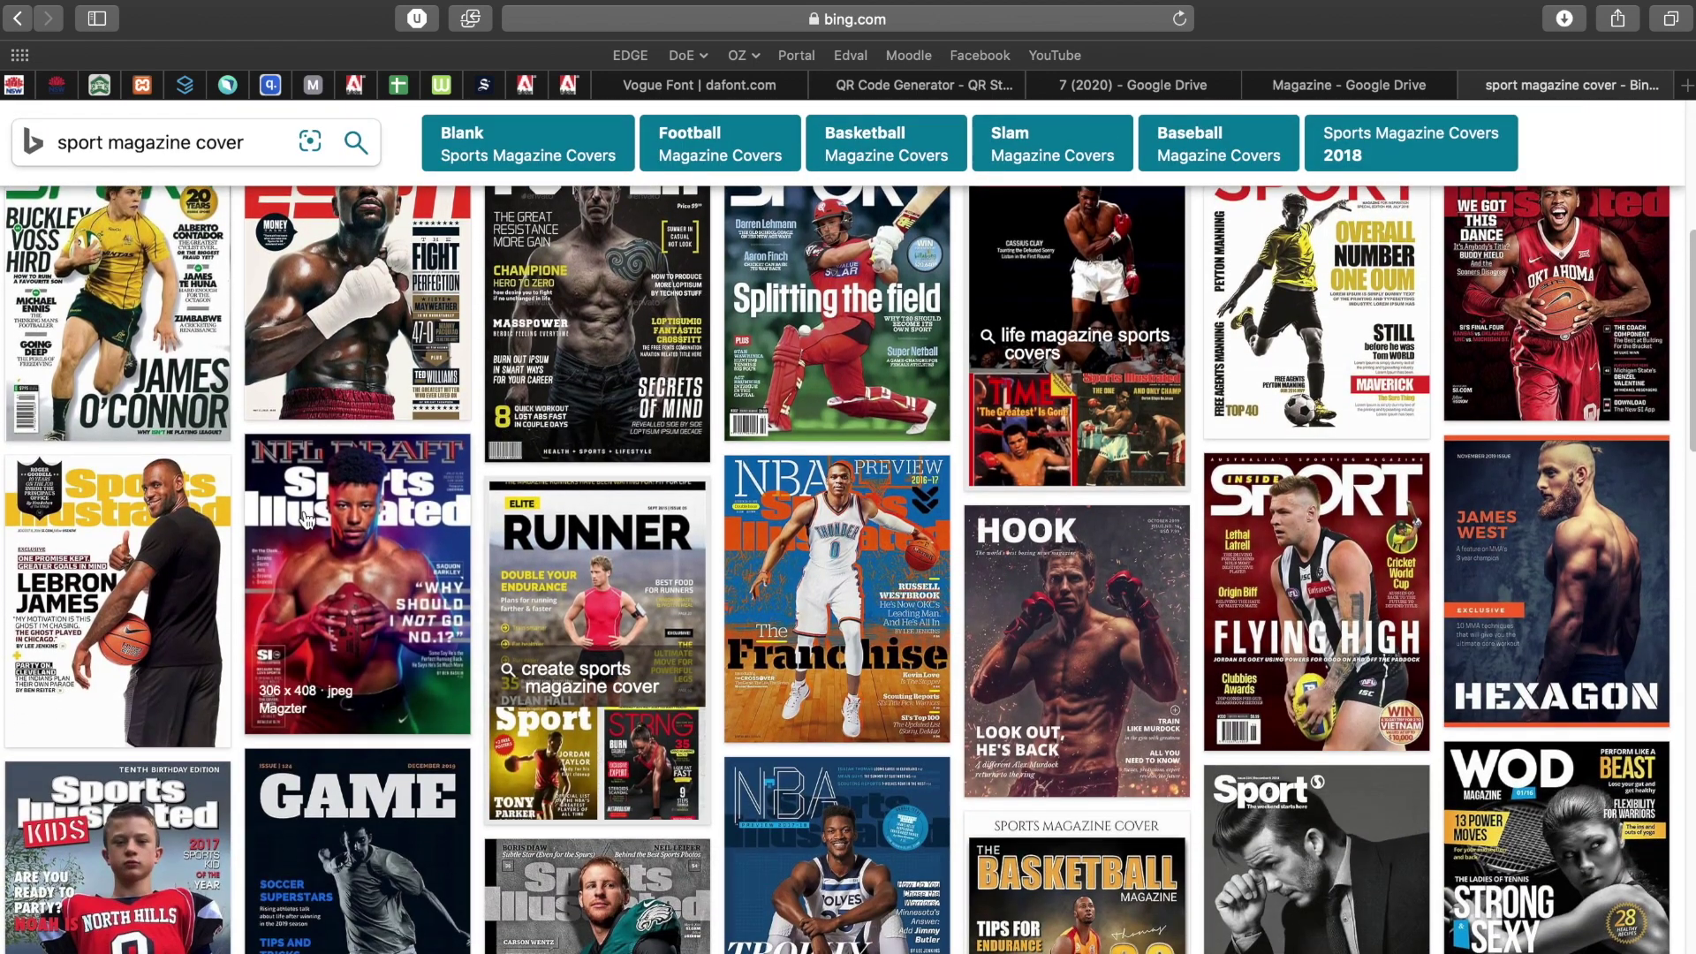
pyautogui.scroll(6, 345, 534)
pyautogui.doubleClick(159, 163)
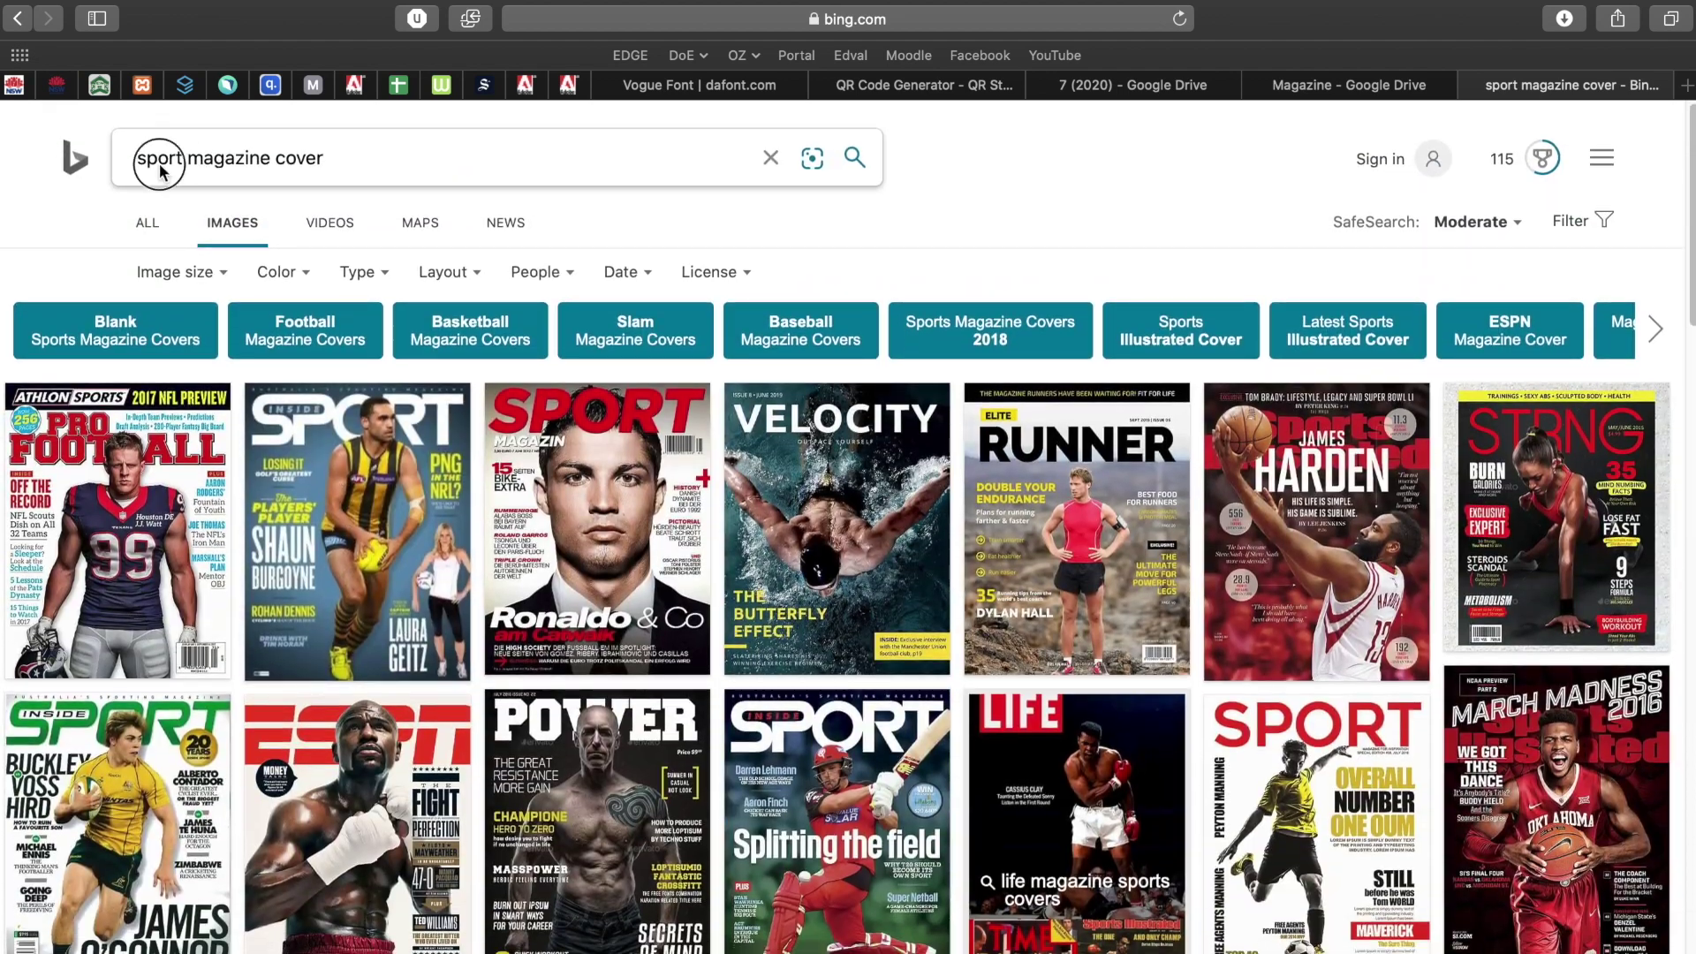
# Replace 'sport' with 'ESPN' and briefly enlarge the ESPN boxing cover.
pyautogui.write('ESPN')
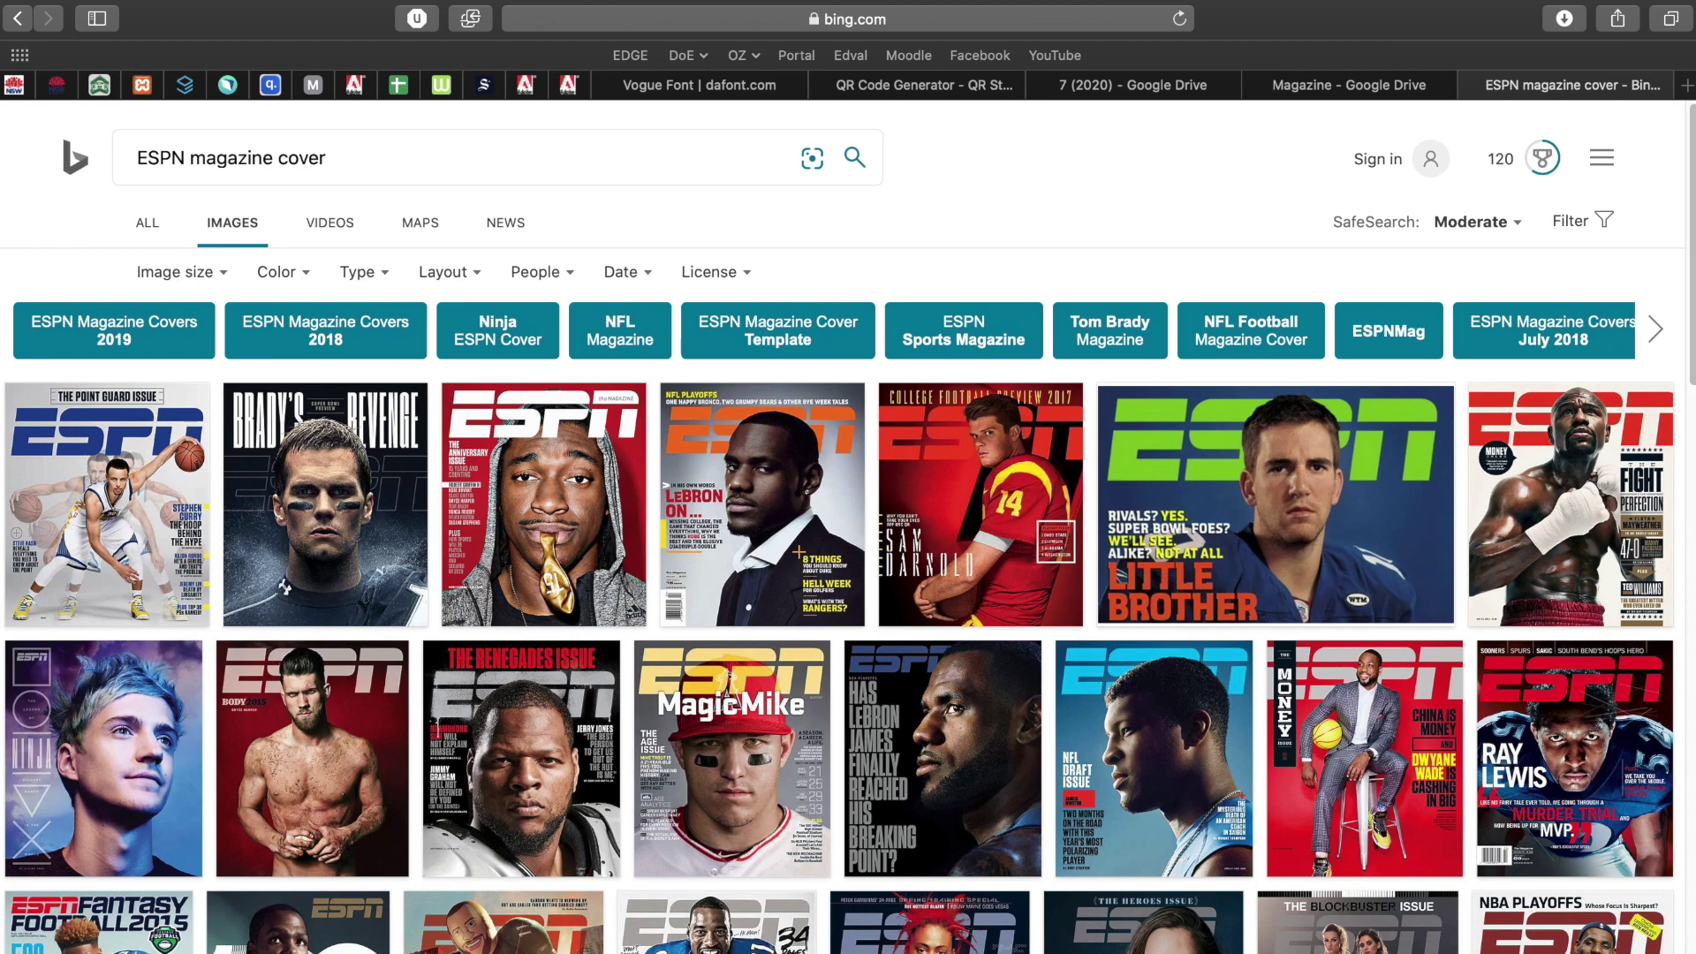
pyautogui.click(1550, 451)
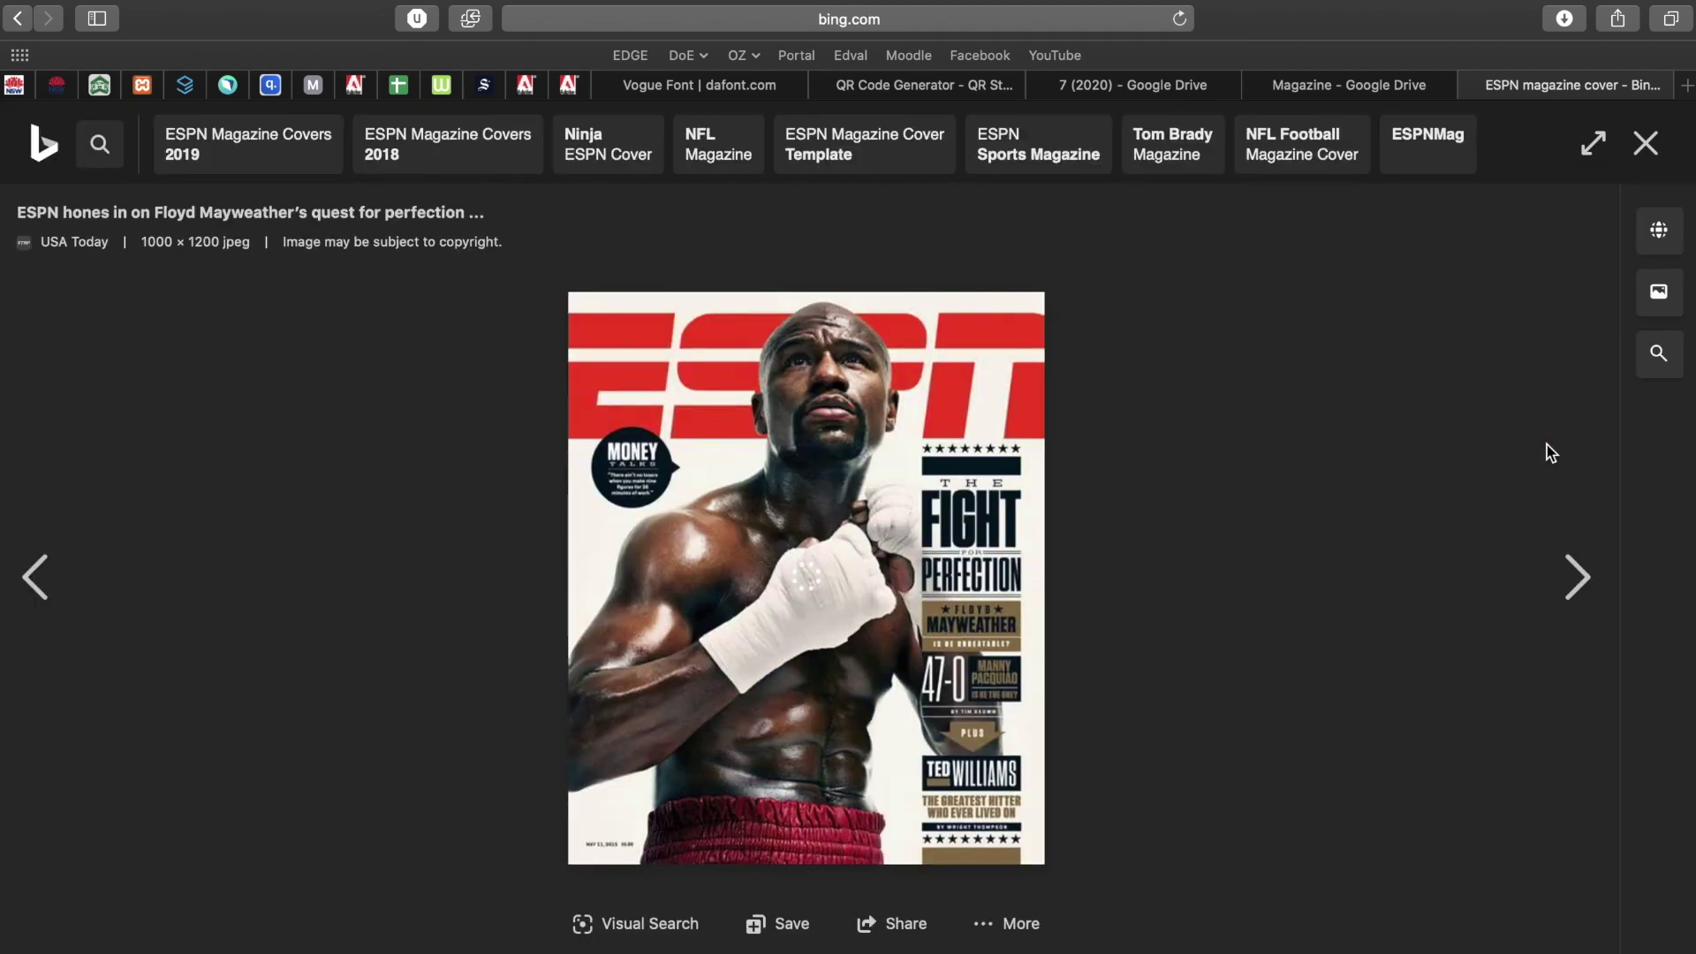
pyautogui.click(1644, 143)
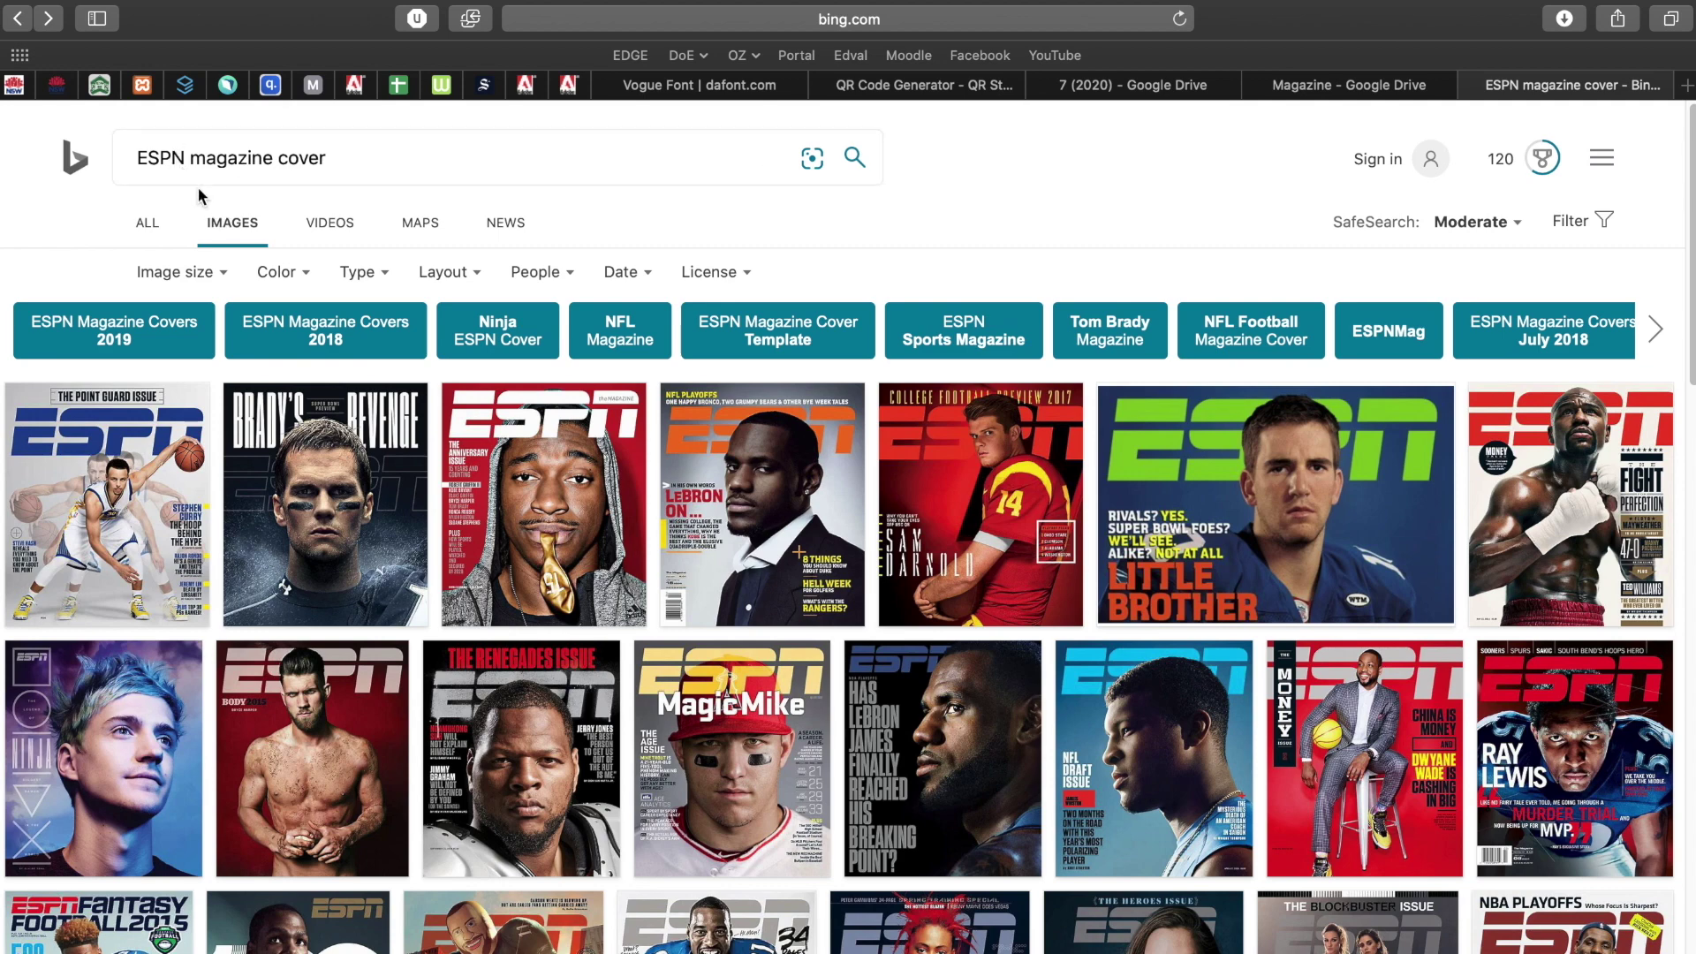
# Search images for 'vogue magazine cover', browse them, then switch to the Photoshop space.
pyautogui.doubleClick(172, 159)
pyautogui.write('vo')
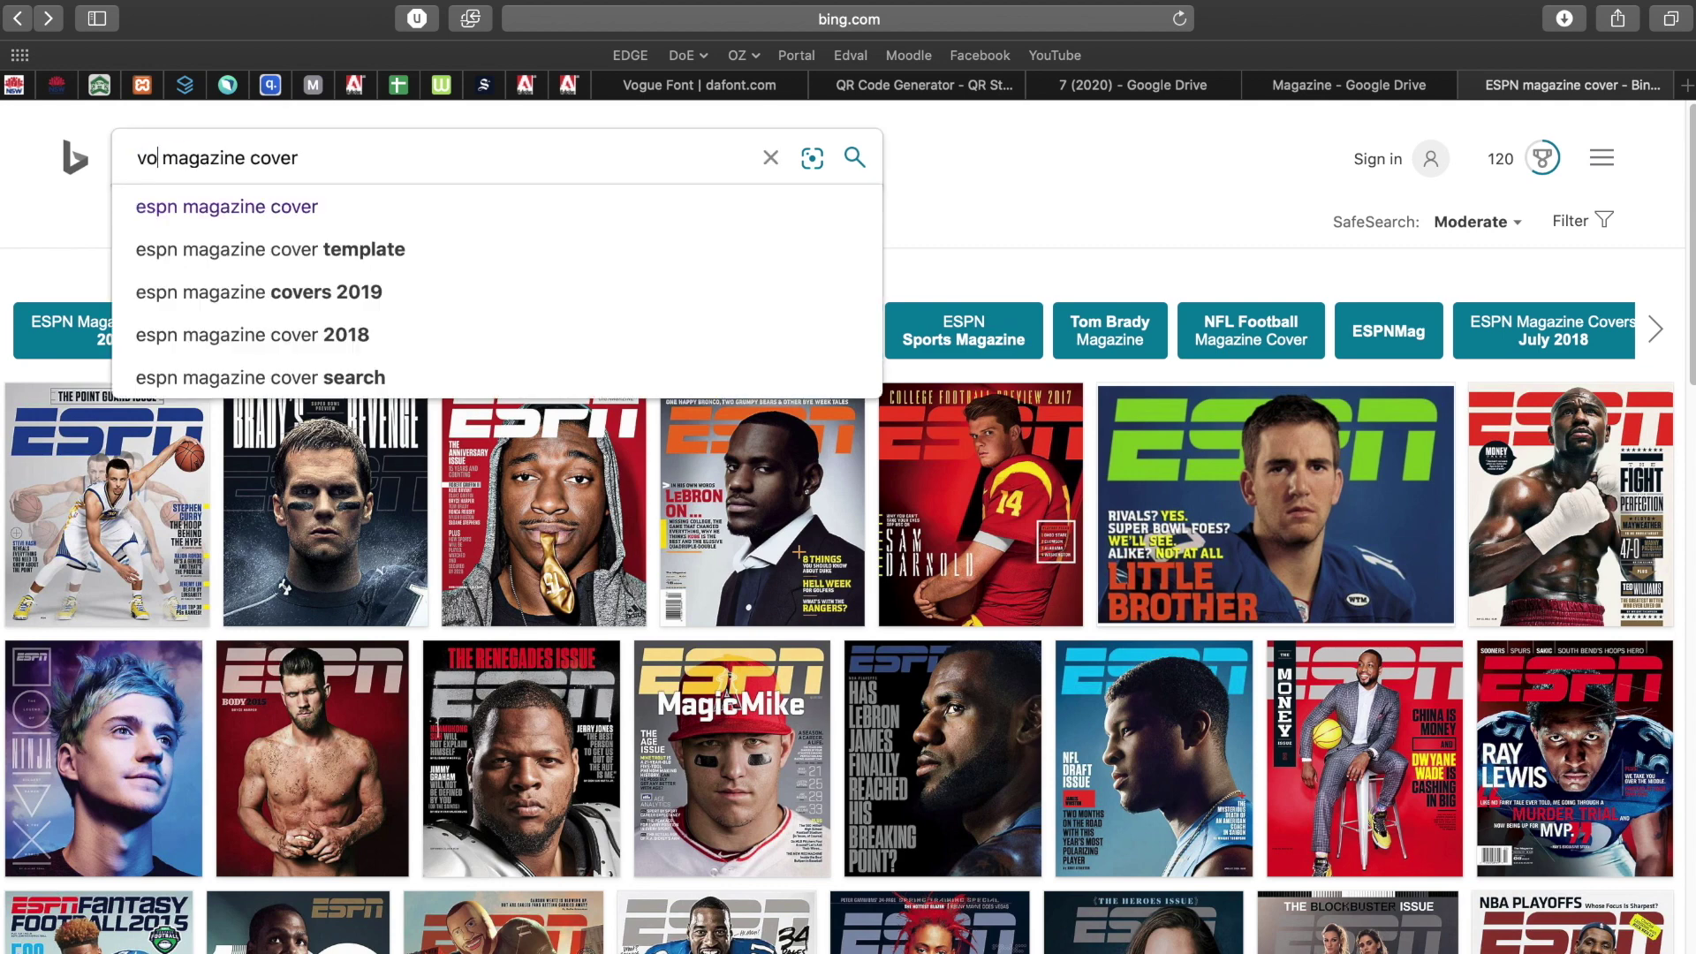
pyautogui.write('gue')
pyautogui.press('Return')
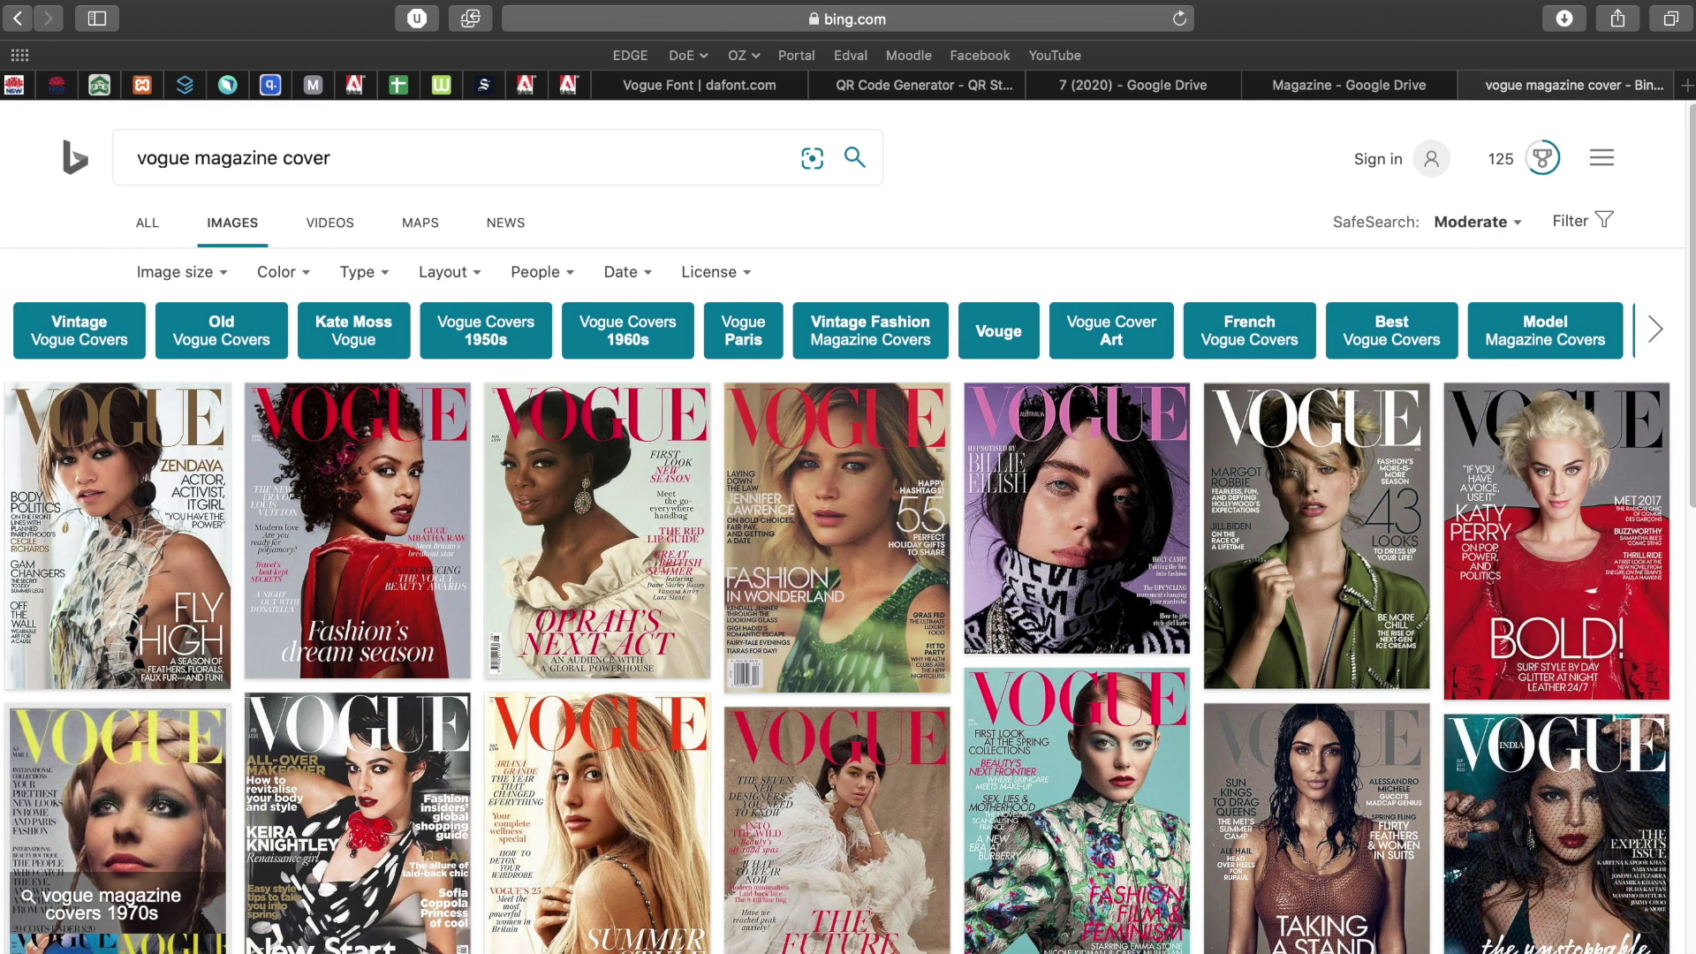
pyautogui.scroll(-5, 752, 642)
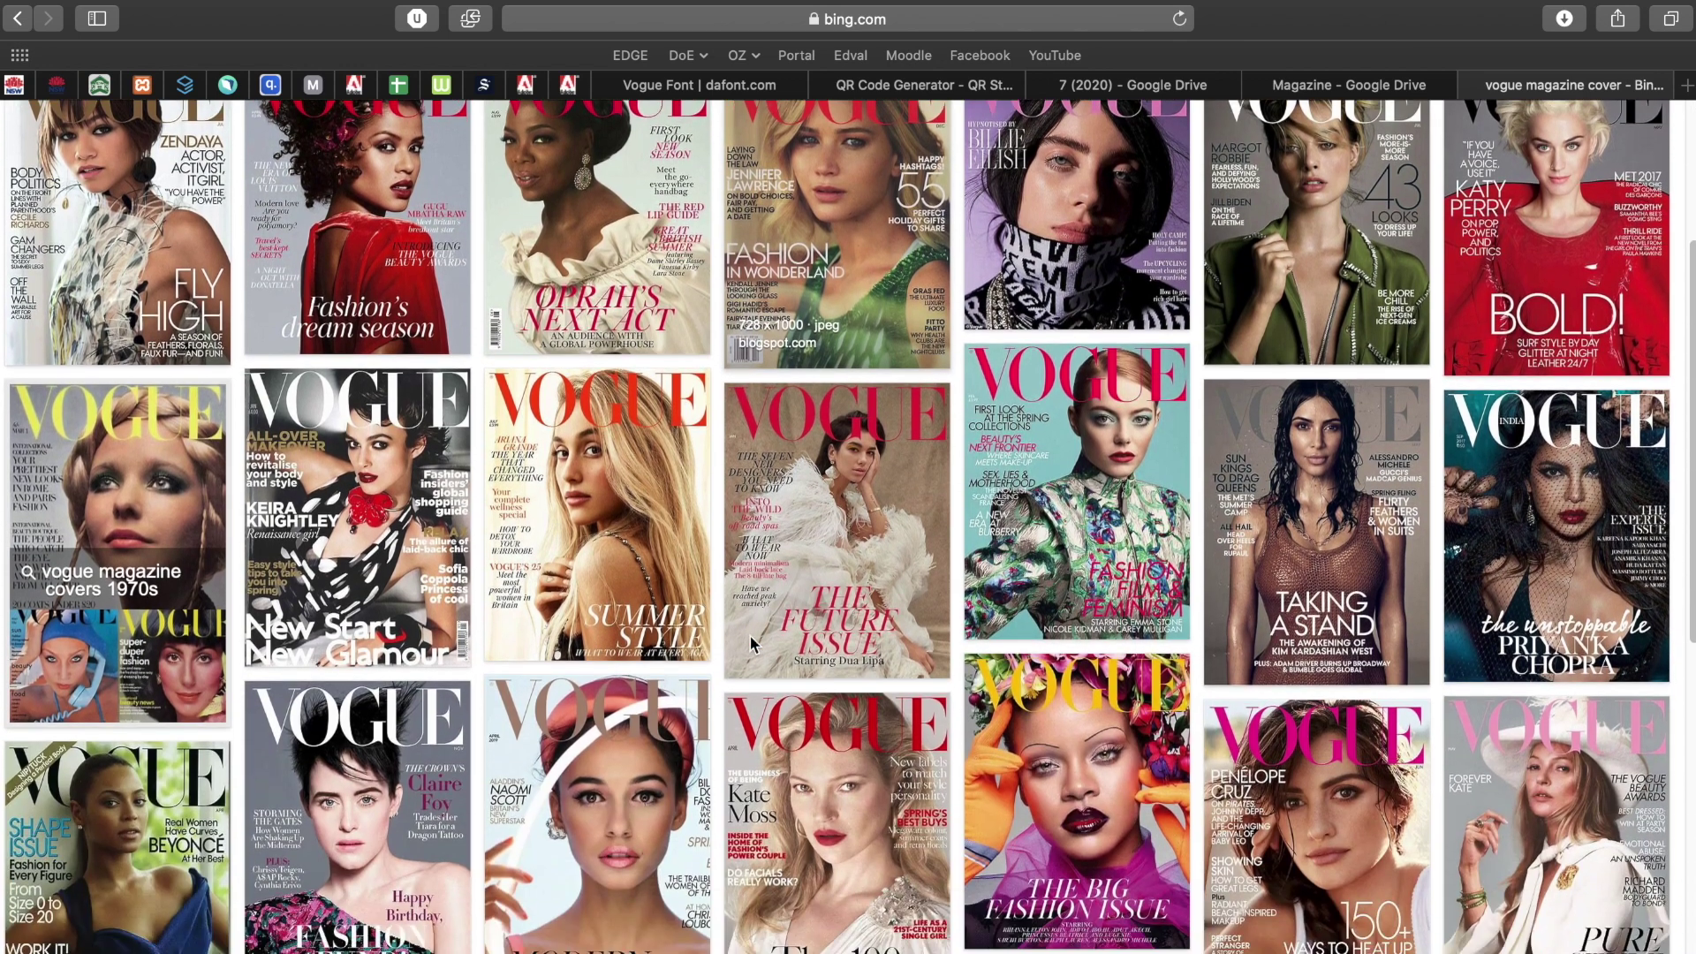
pyautogui.scroll(5, 912, 587)
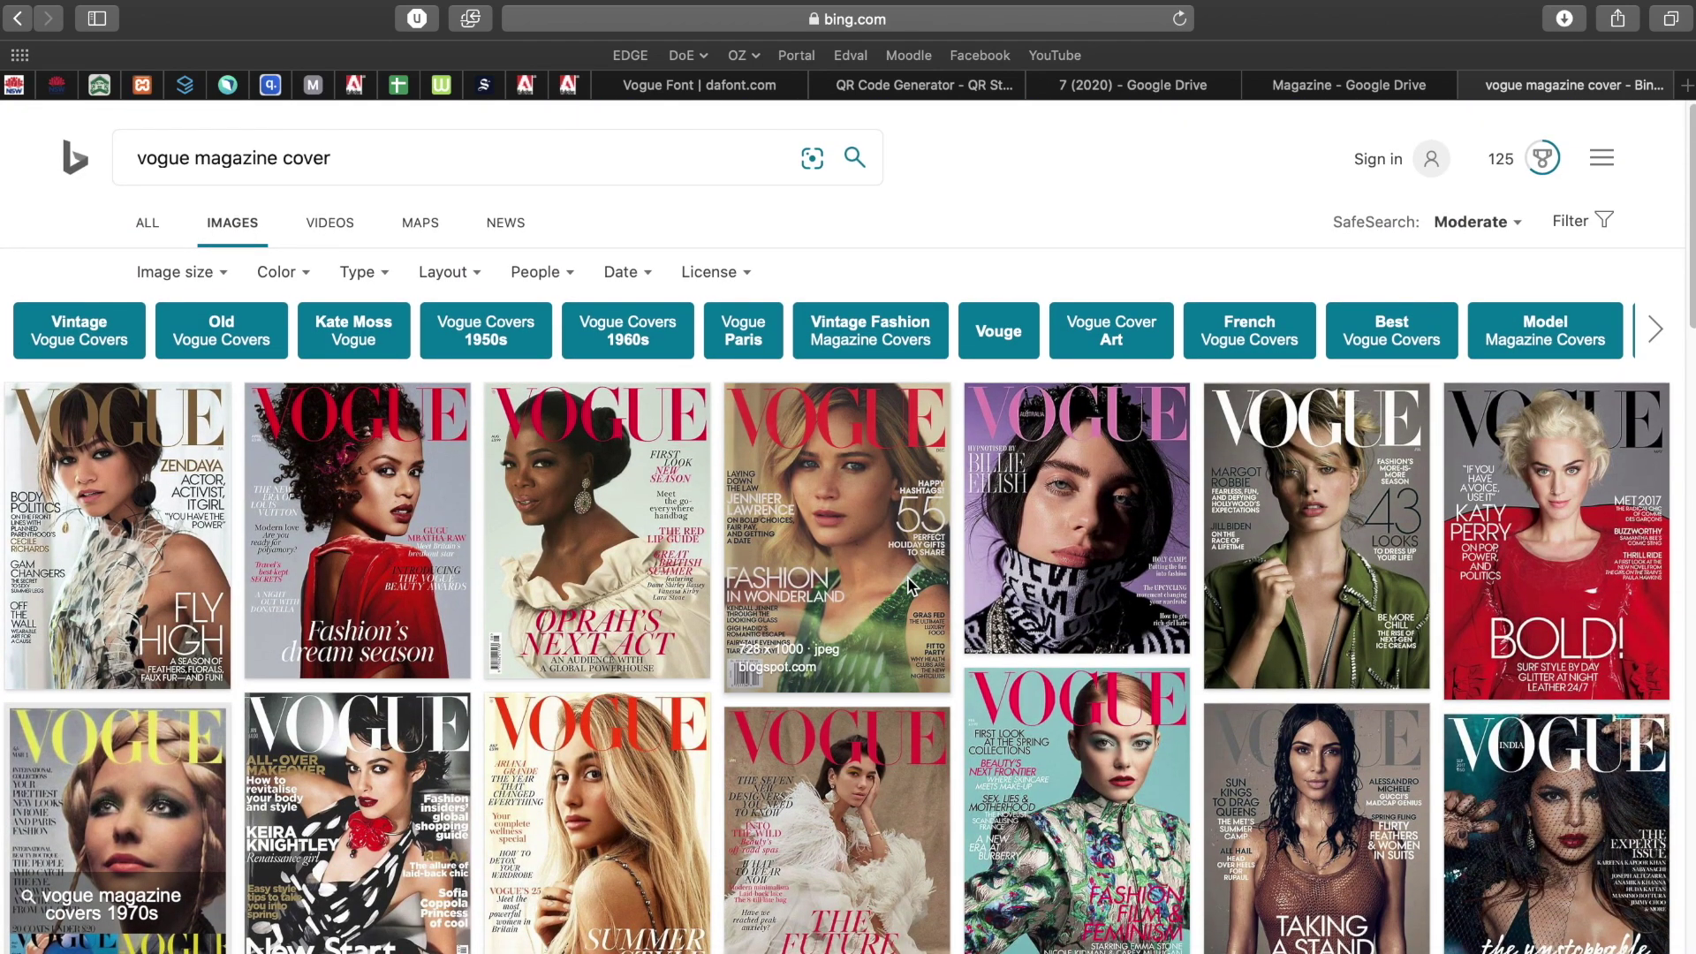
pyautogui.hotkey('ctrl', 'Left')
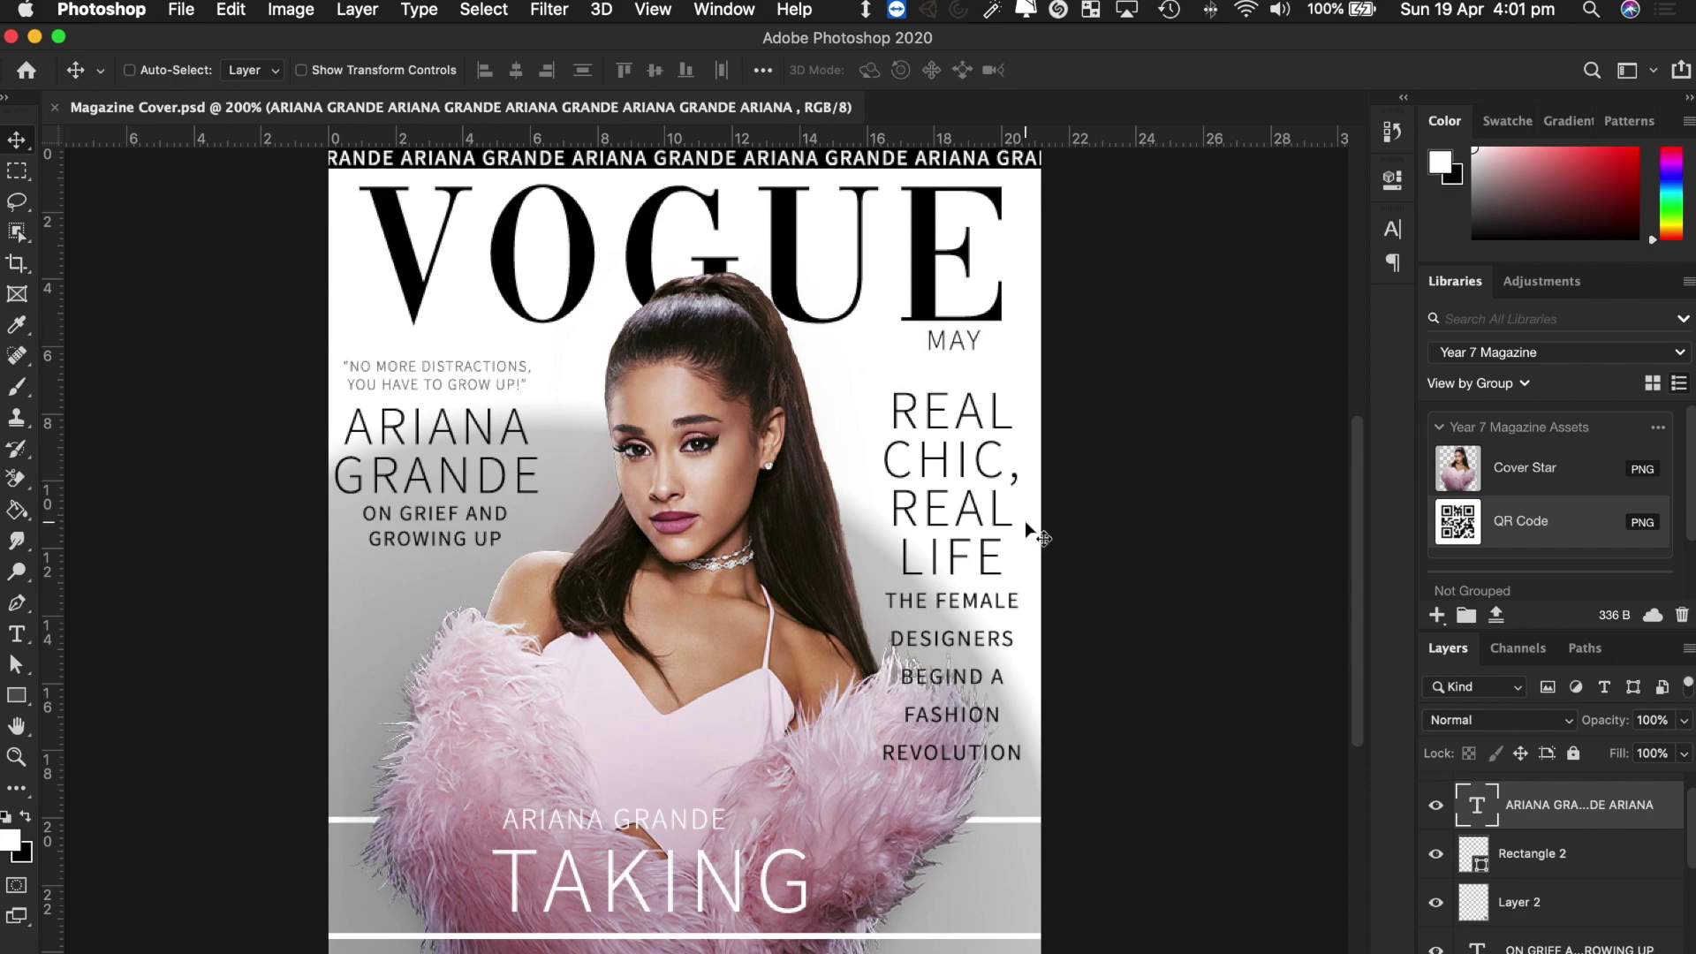
# Return to Safari's Bing image results for 'vogue magazine cover'.
pyautogui.hotkey('ctrl', 'Right')
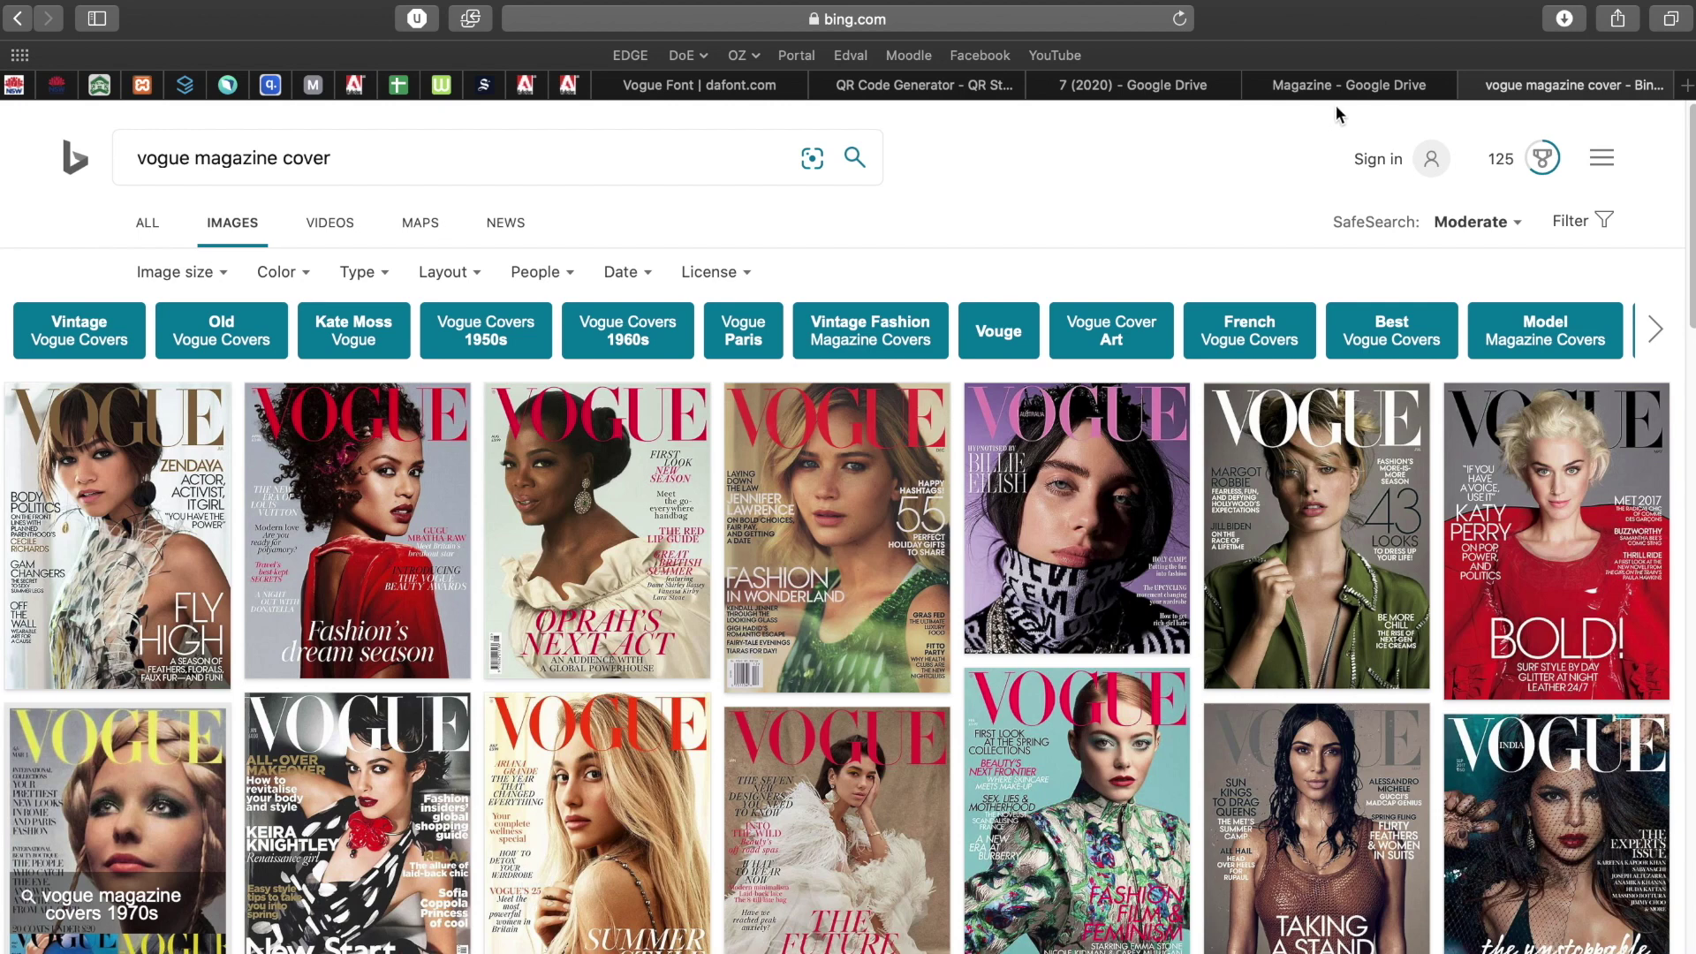
pyautogui.press('super+t')
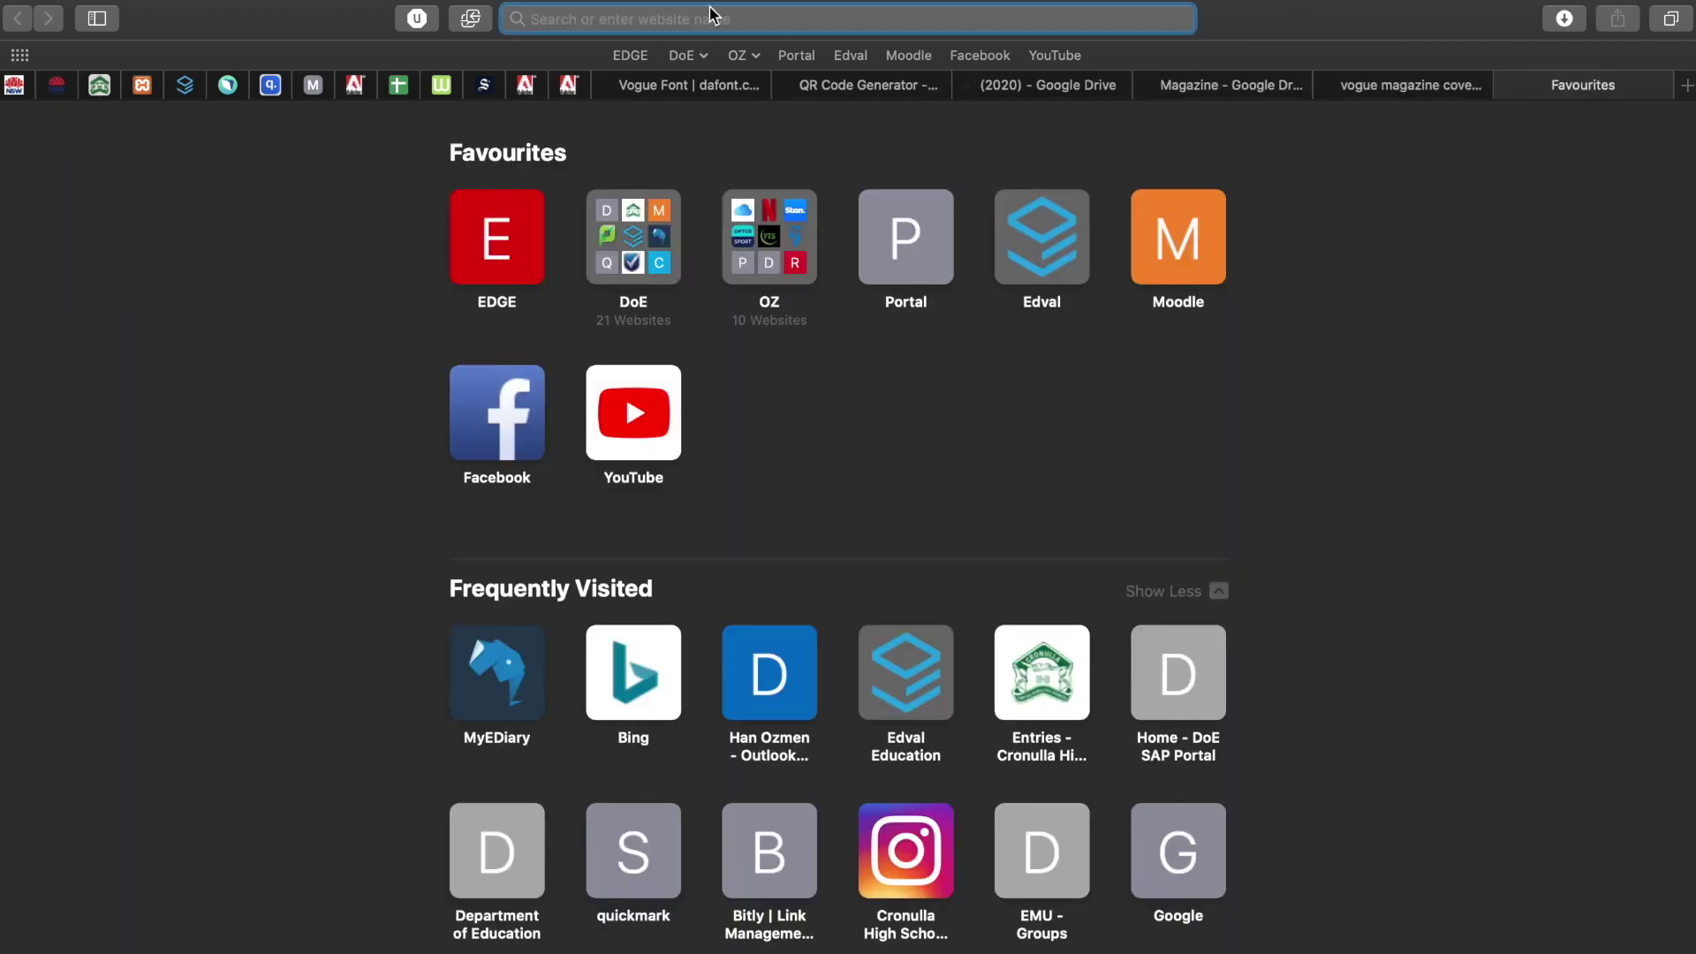
pyautogui.moveTo(636, 4)
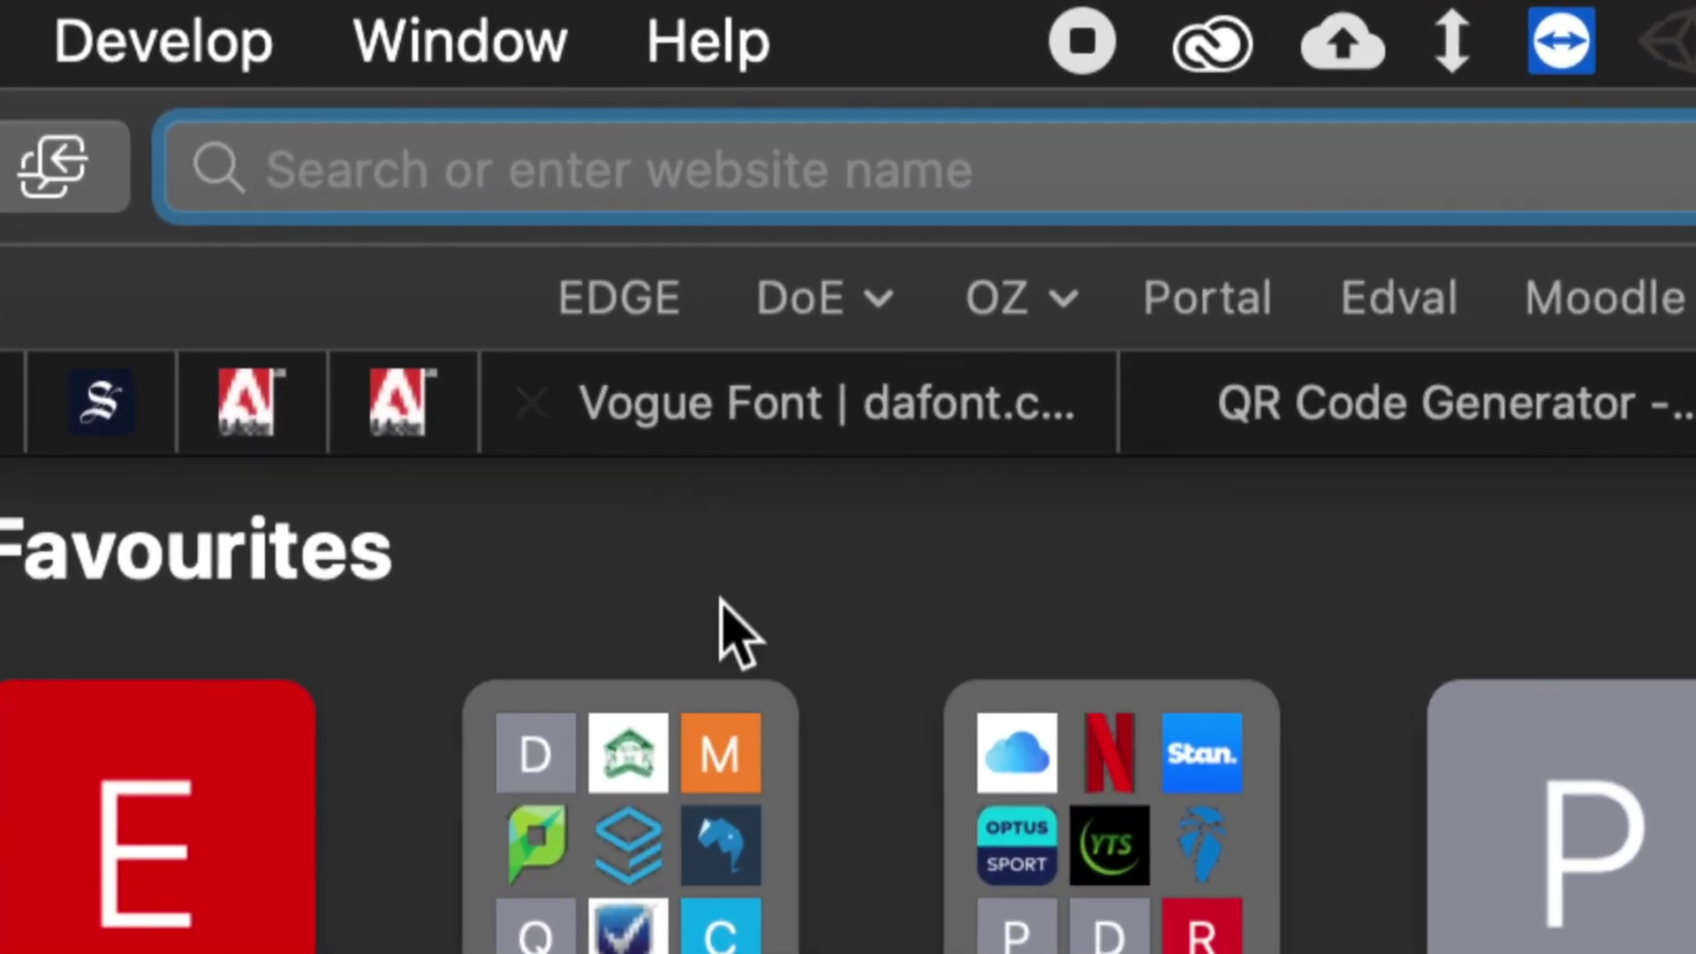
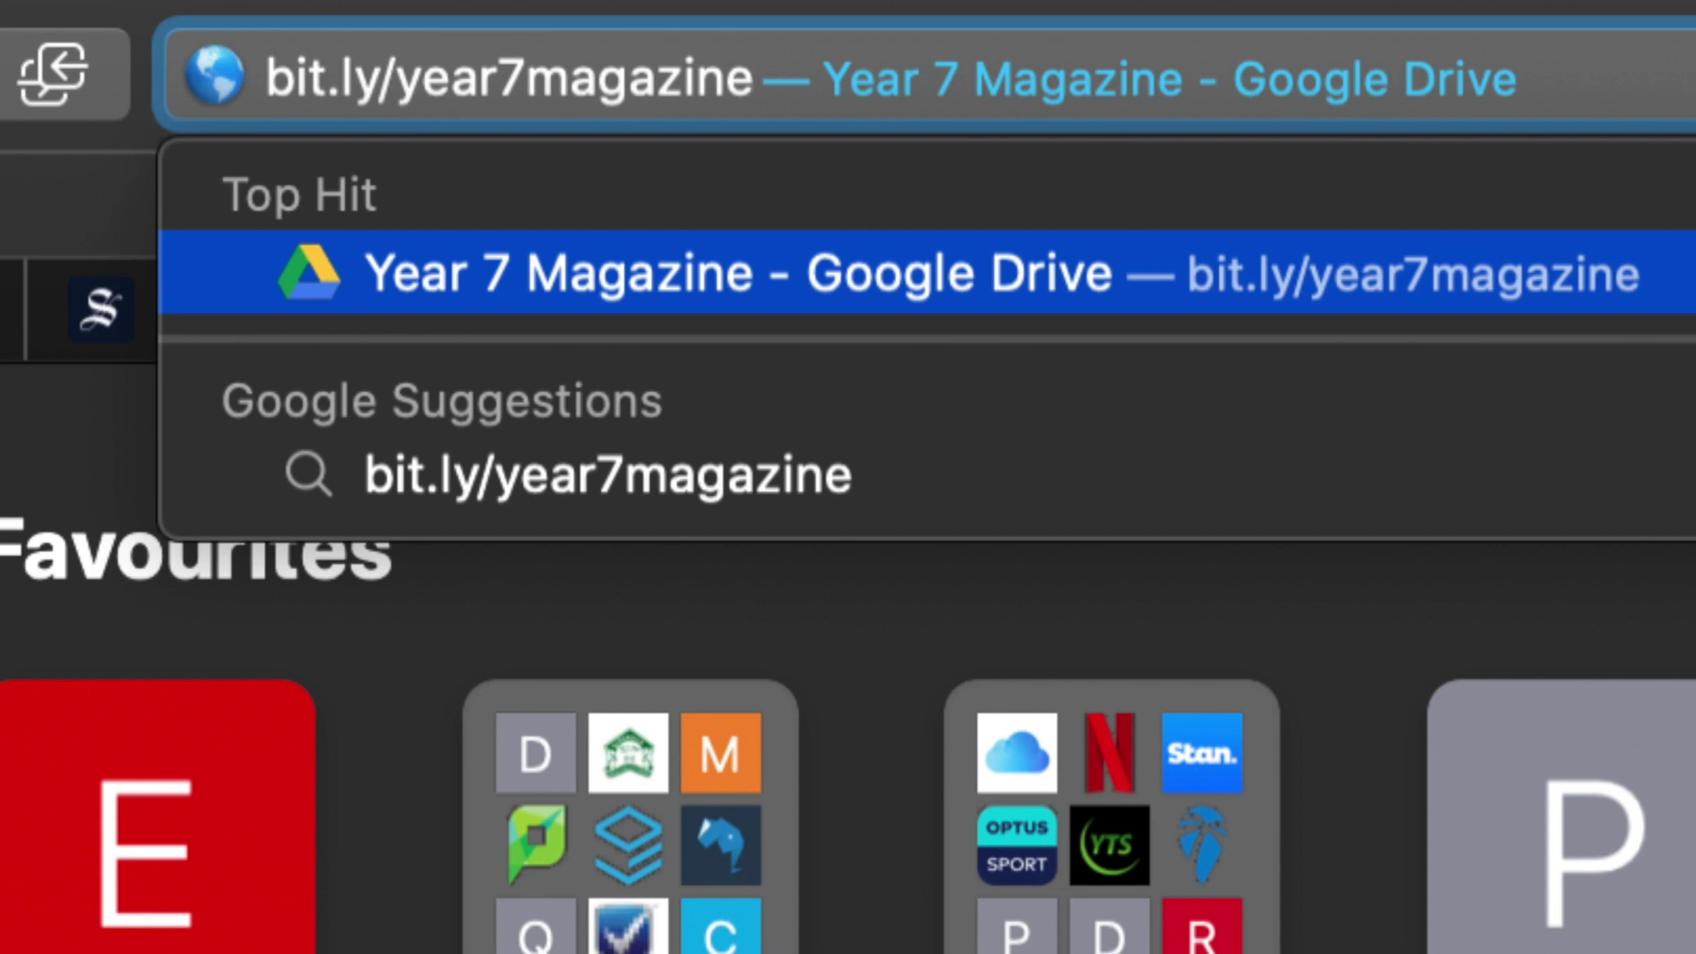
pyautogui.press('Return')
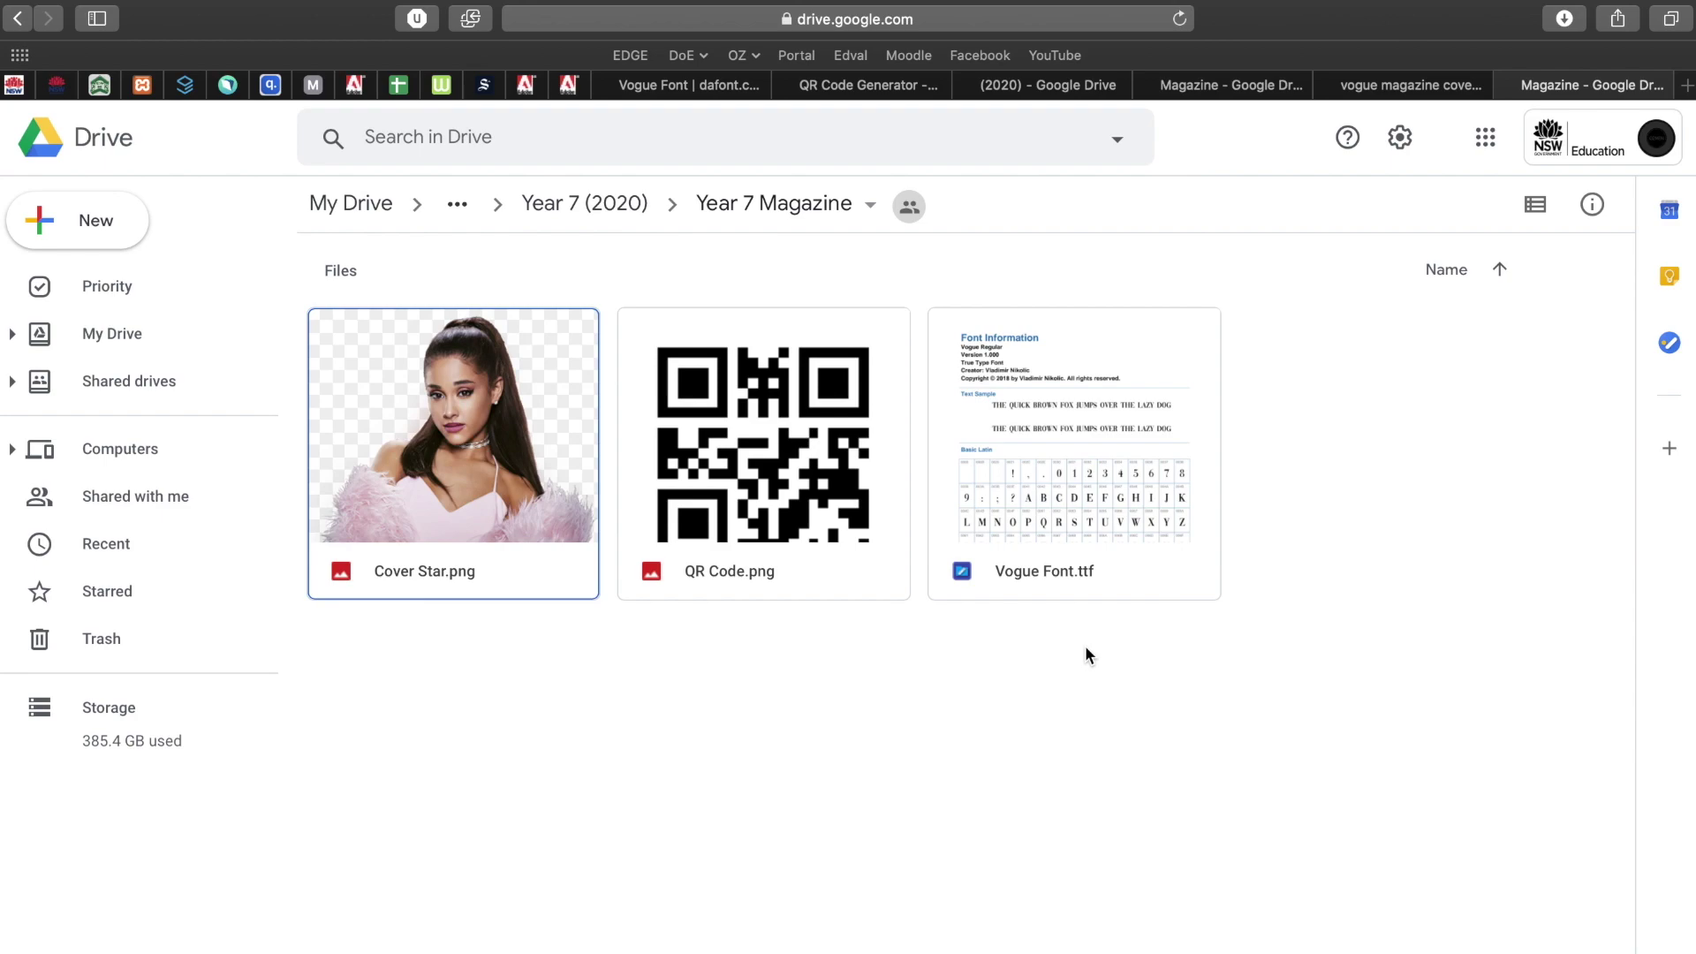
# Close the Google Drive folder tab with Cmd+W.
pyautogui.press('super+w')
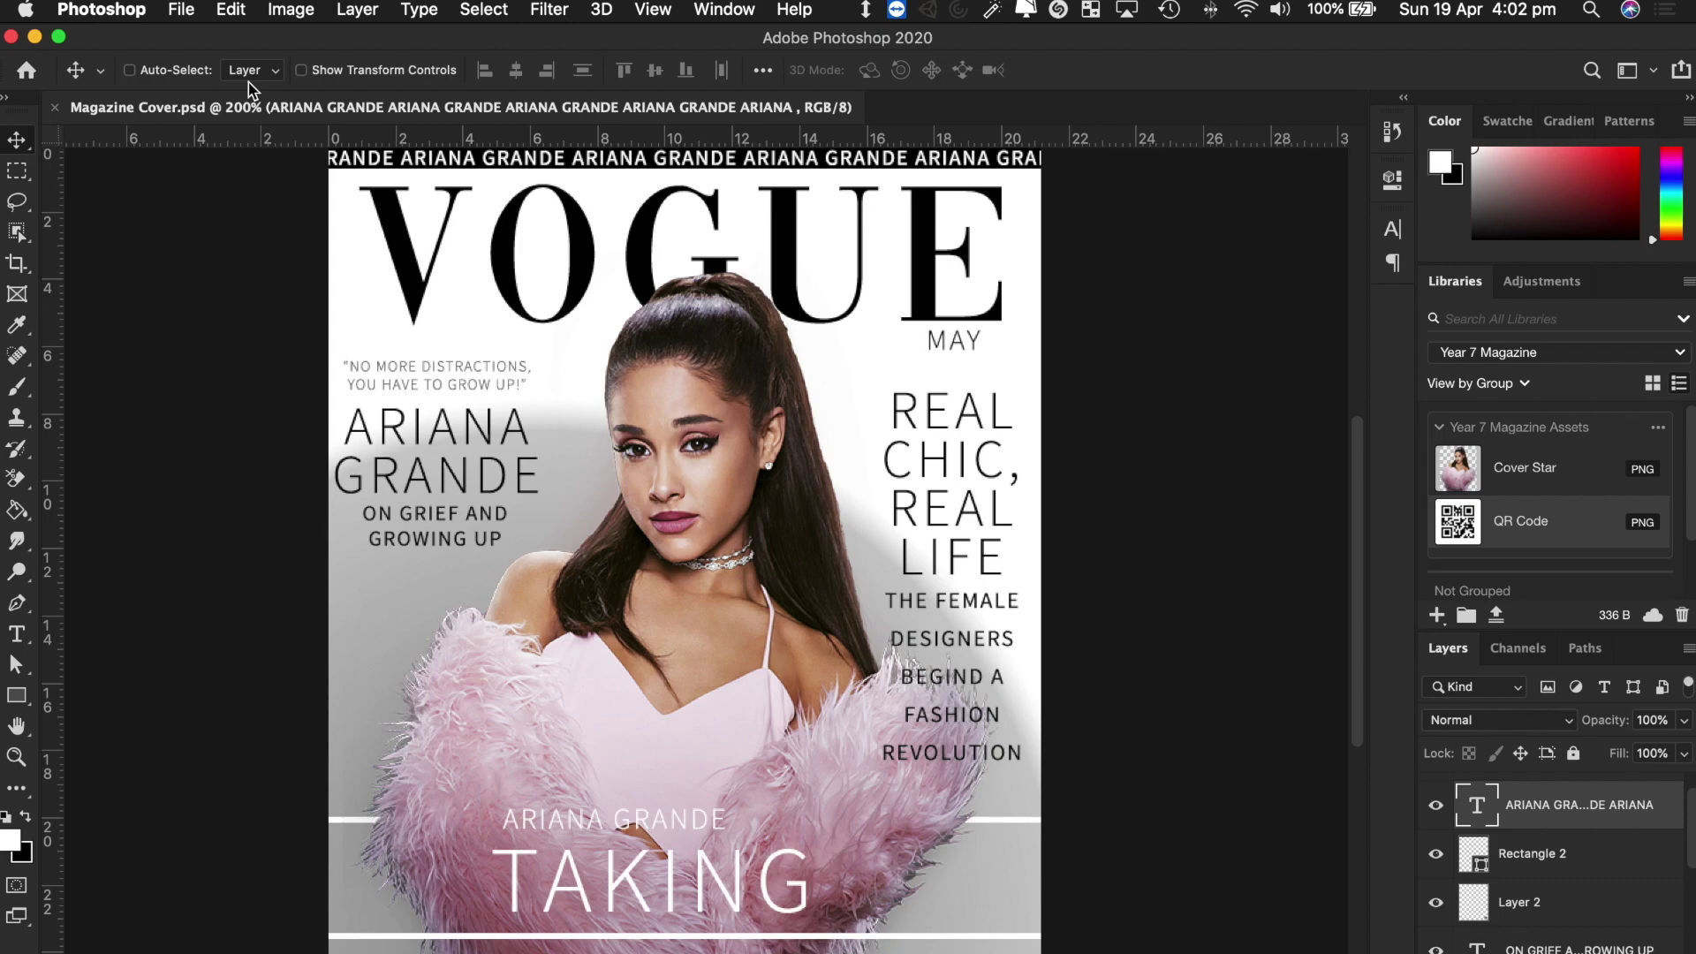
# Start a new Photoshop document named 'Magazine Cover'.
pyautogui.click(179, 12)
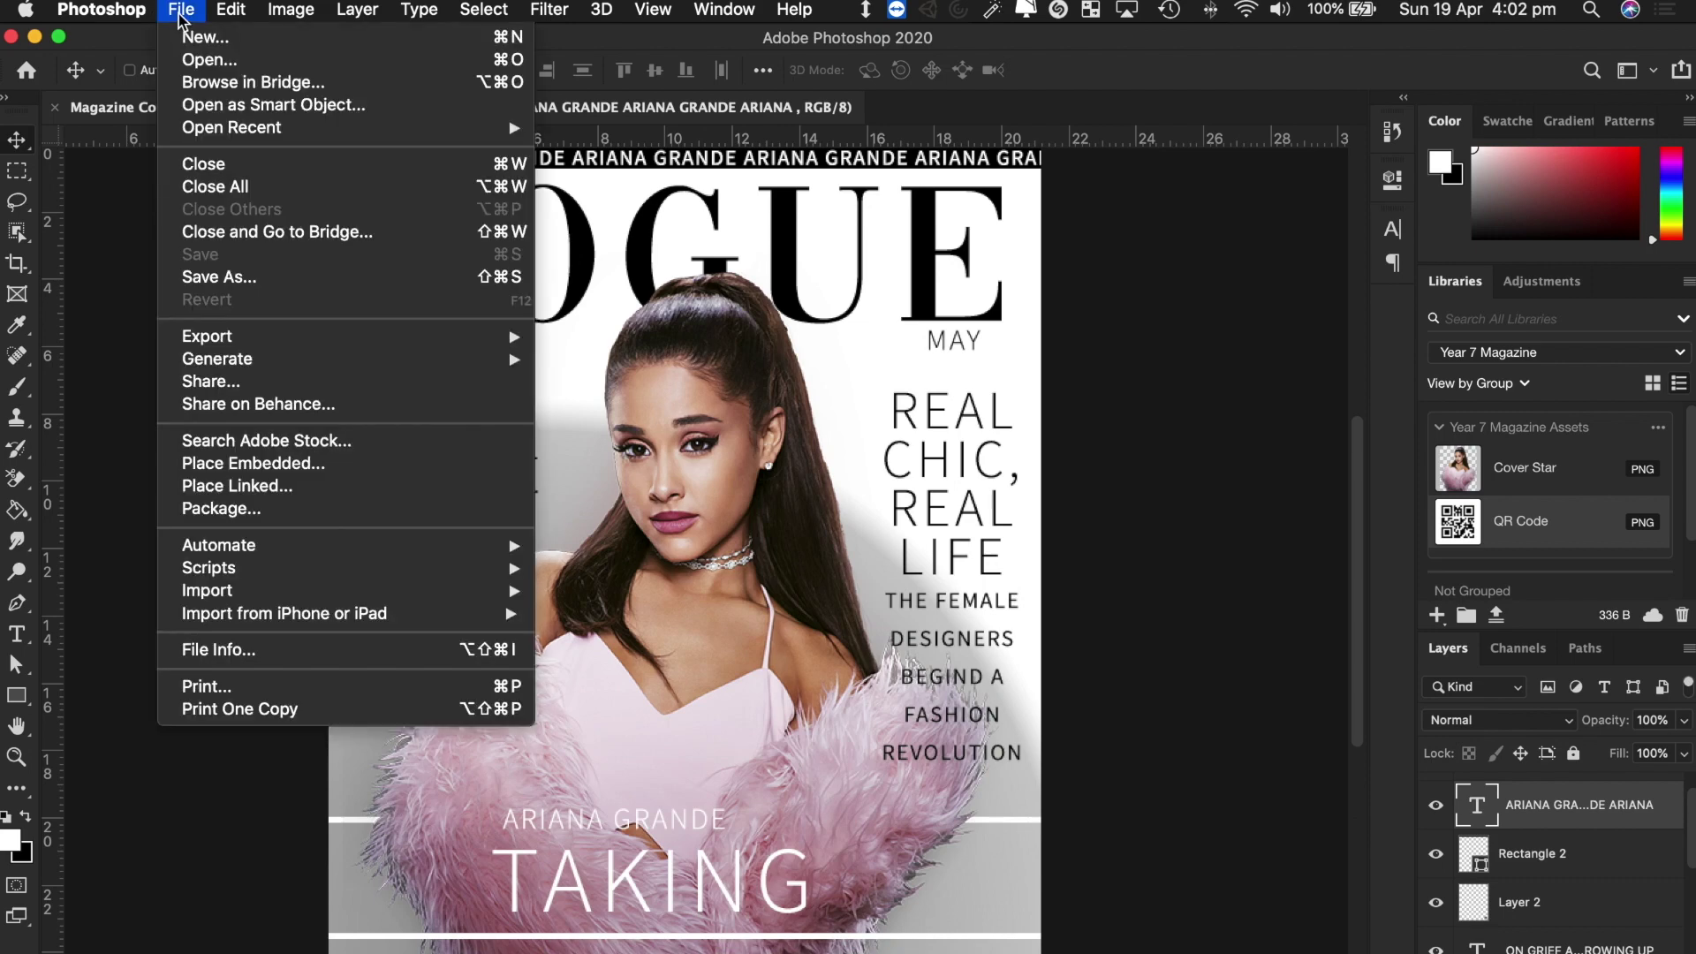
pyautogui.click(195, 37)
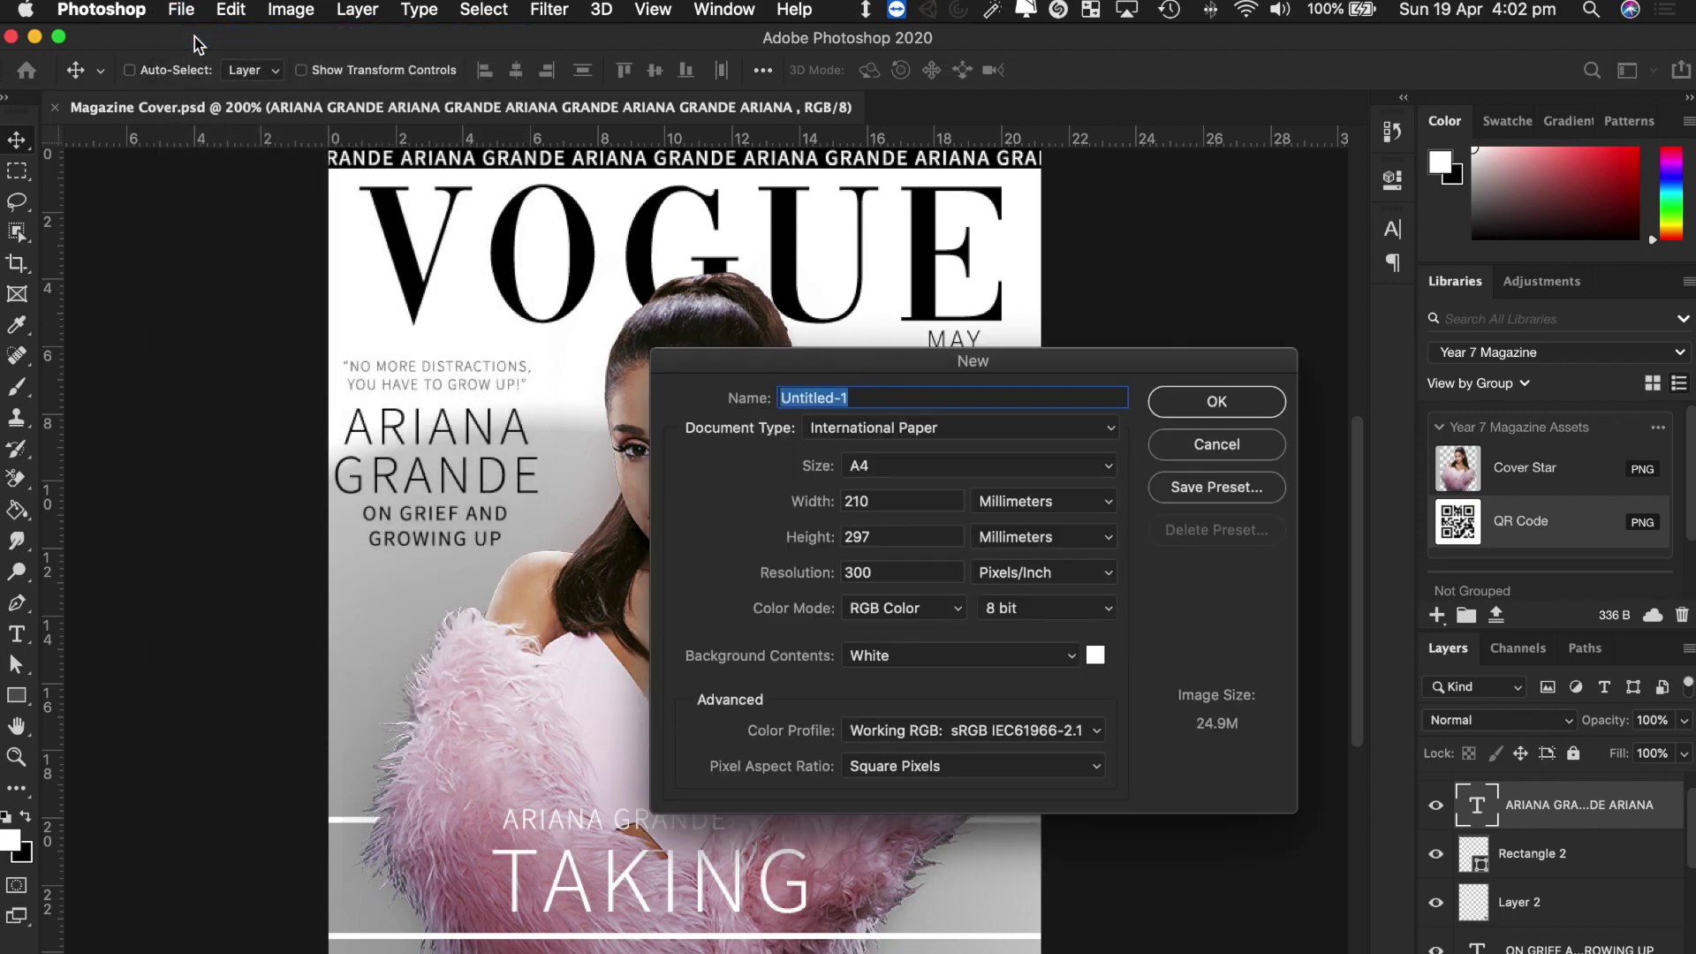
pyautogui.moveTo(984, 377); pyautogui.dragTo(724, 336)
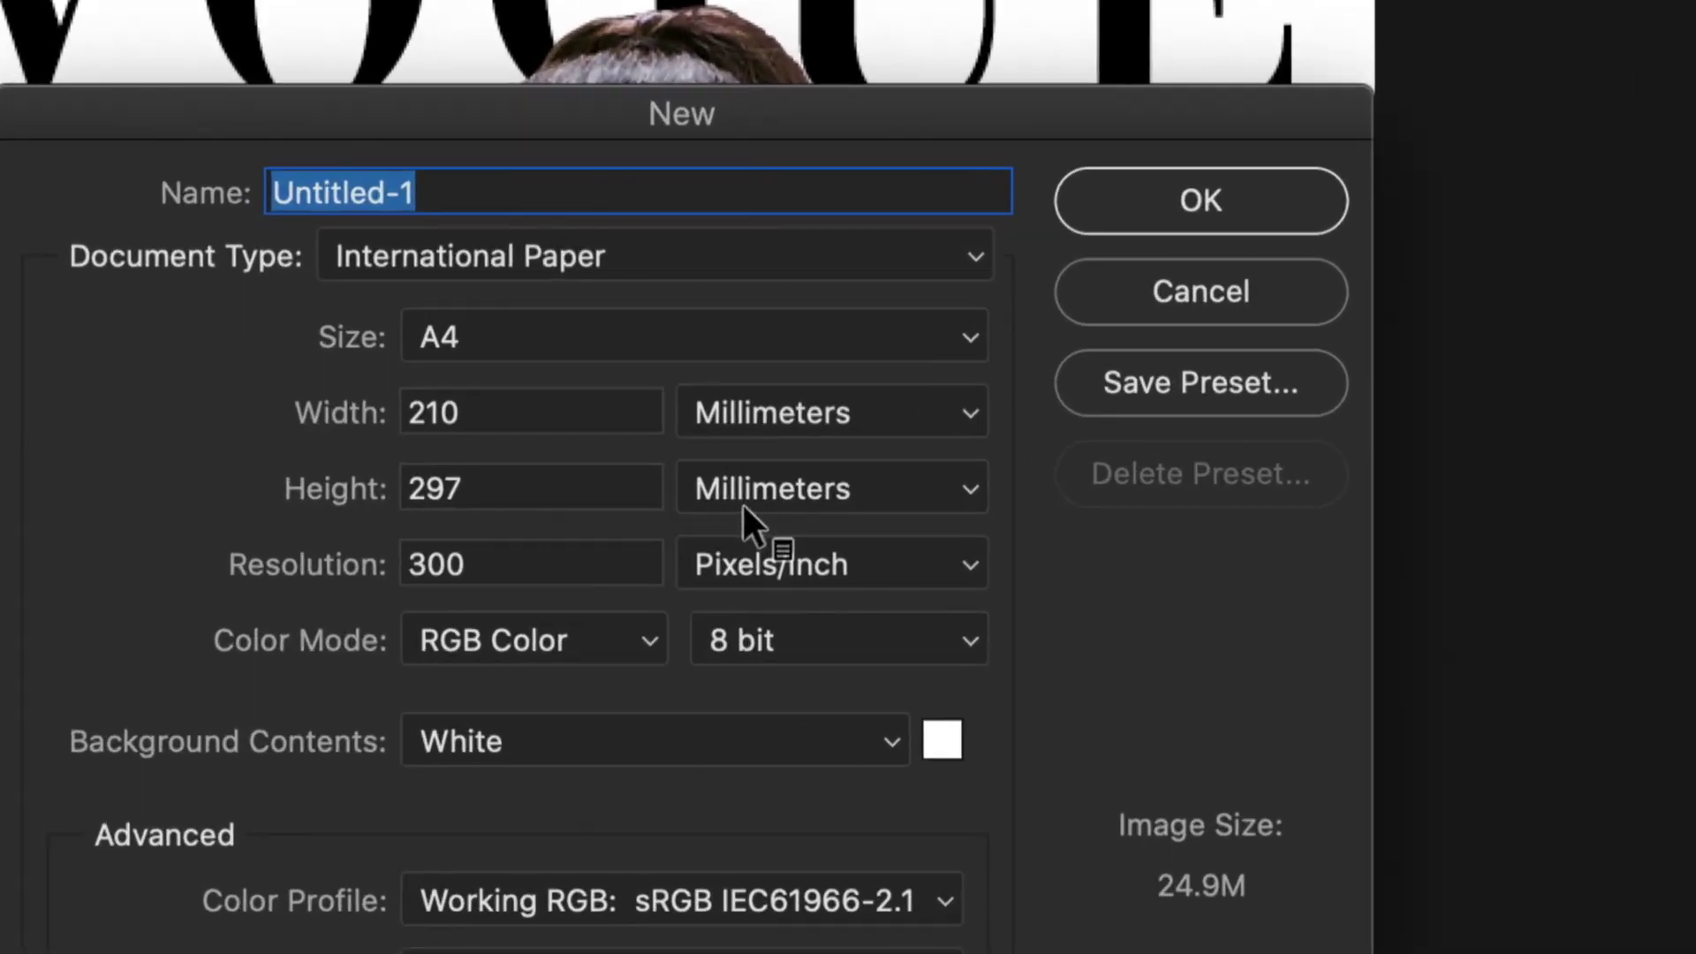
pyautogui.moveTo(643, 106); pyautogui.dragTo(750, 54)
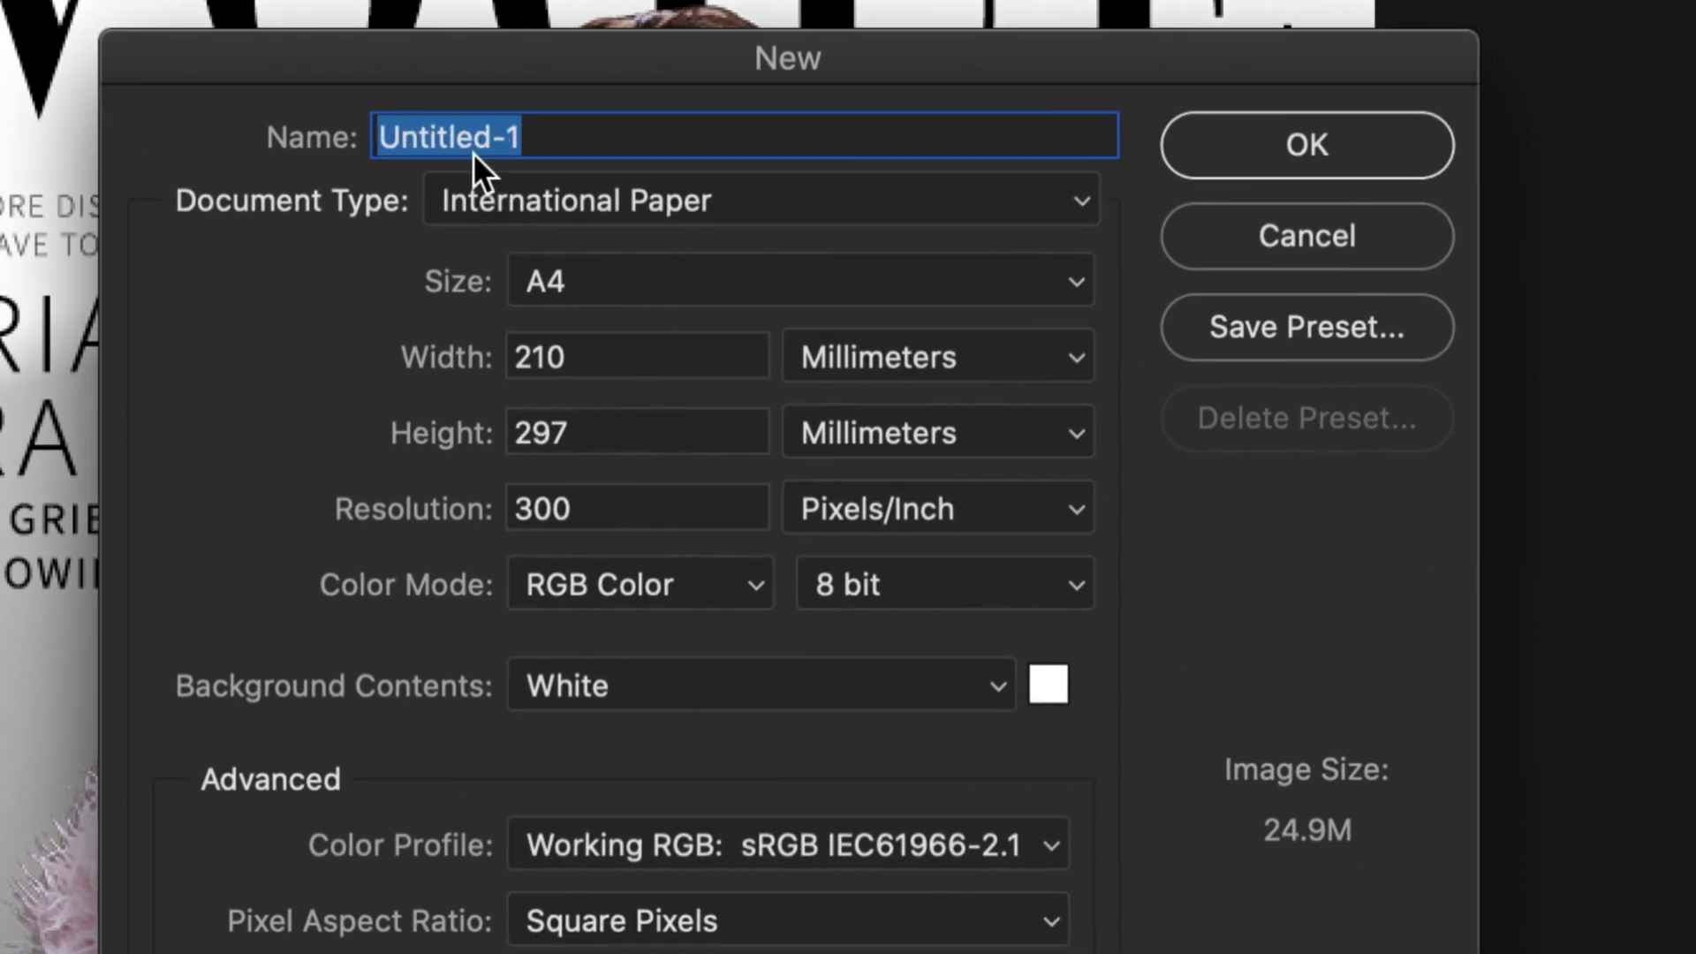
pyautogui.write('Magazine C')
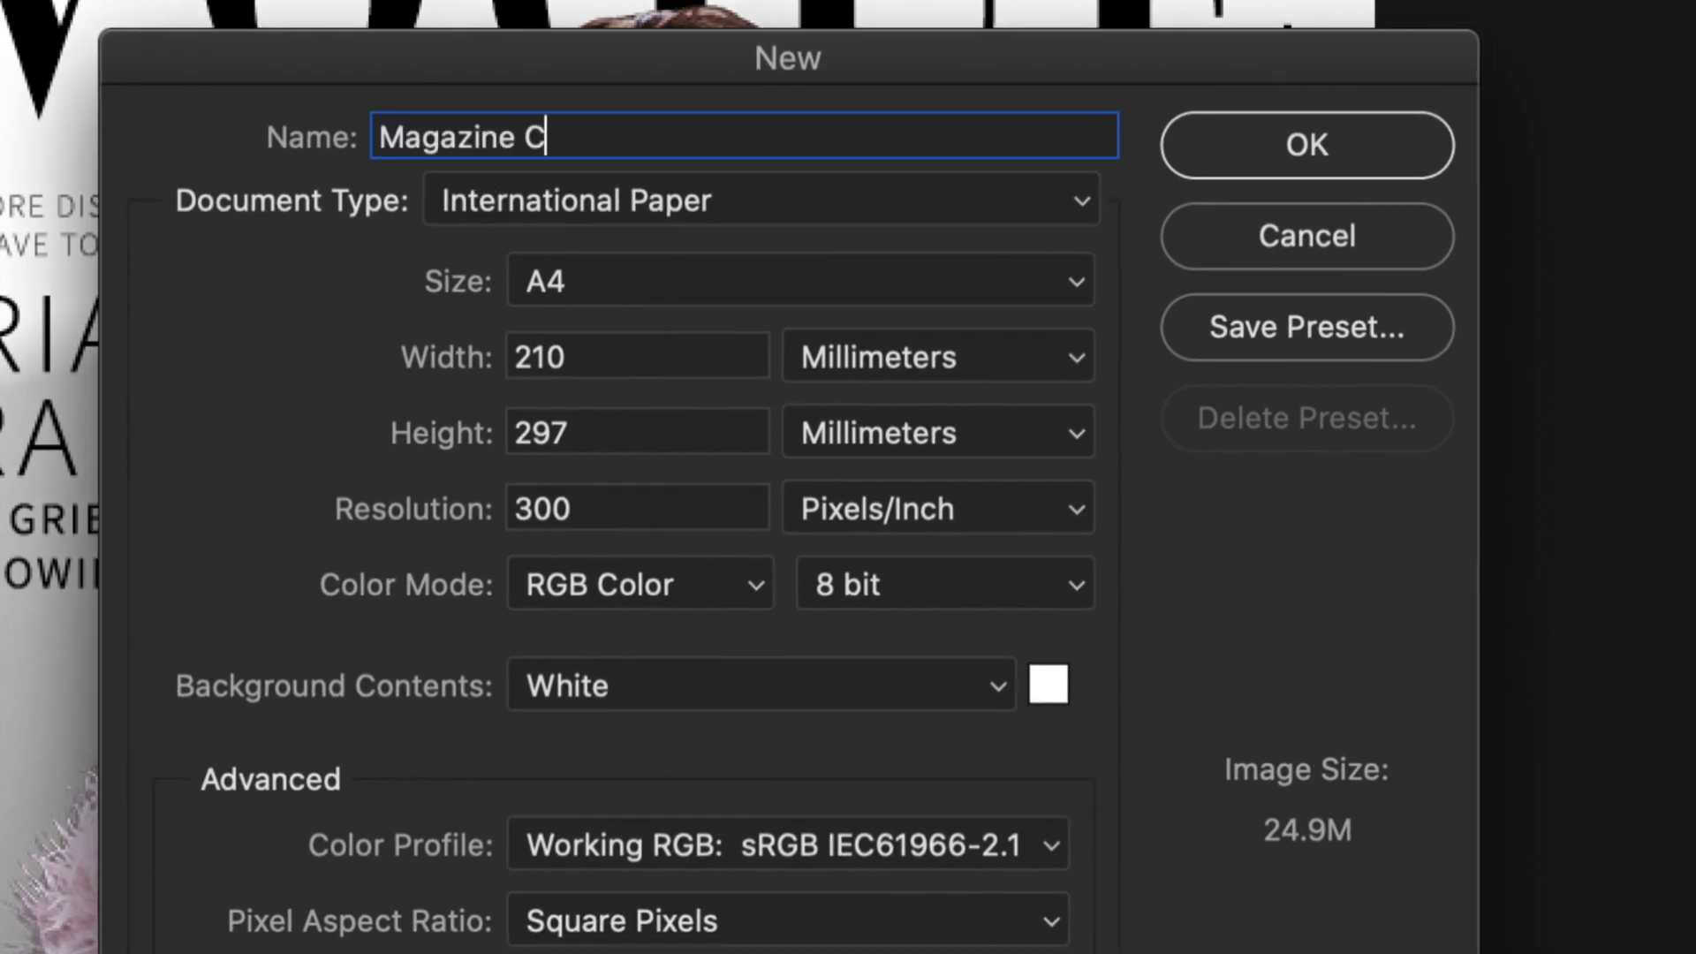
pyautogui.write('over')
# Set the document type to Custom with width and height measured in Pixels.
pyautogui.click(543, 209)
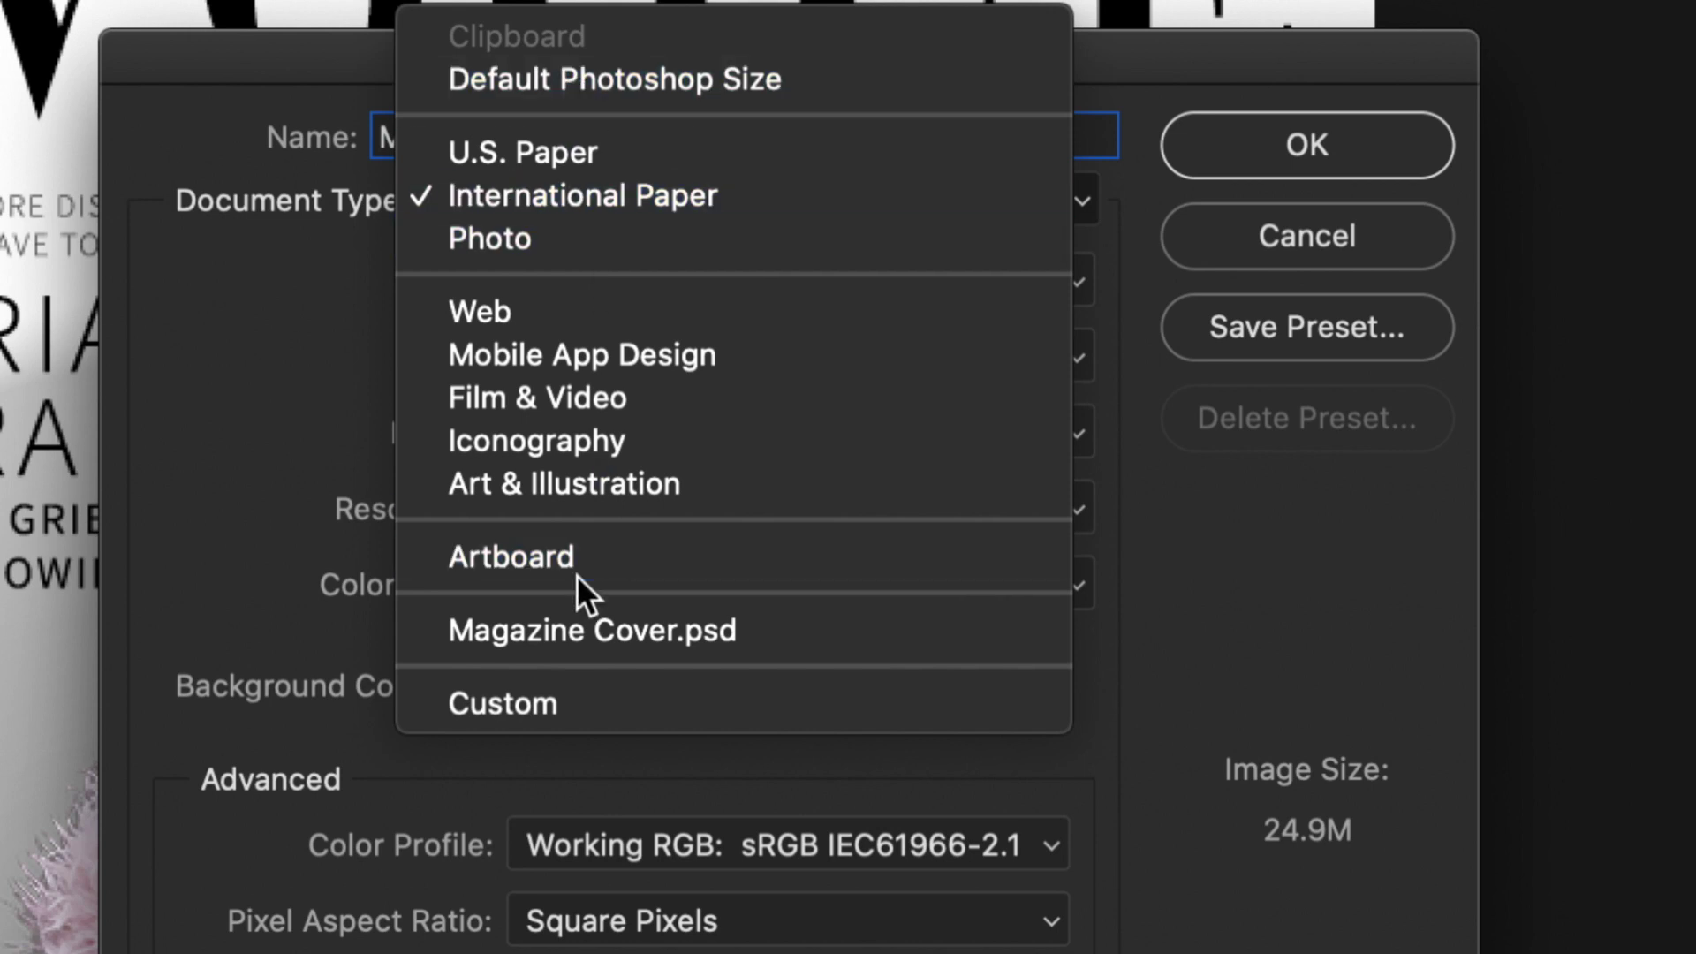
pyautogui.click(516, 702)
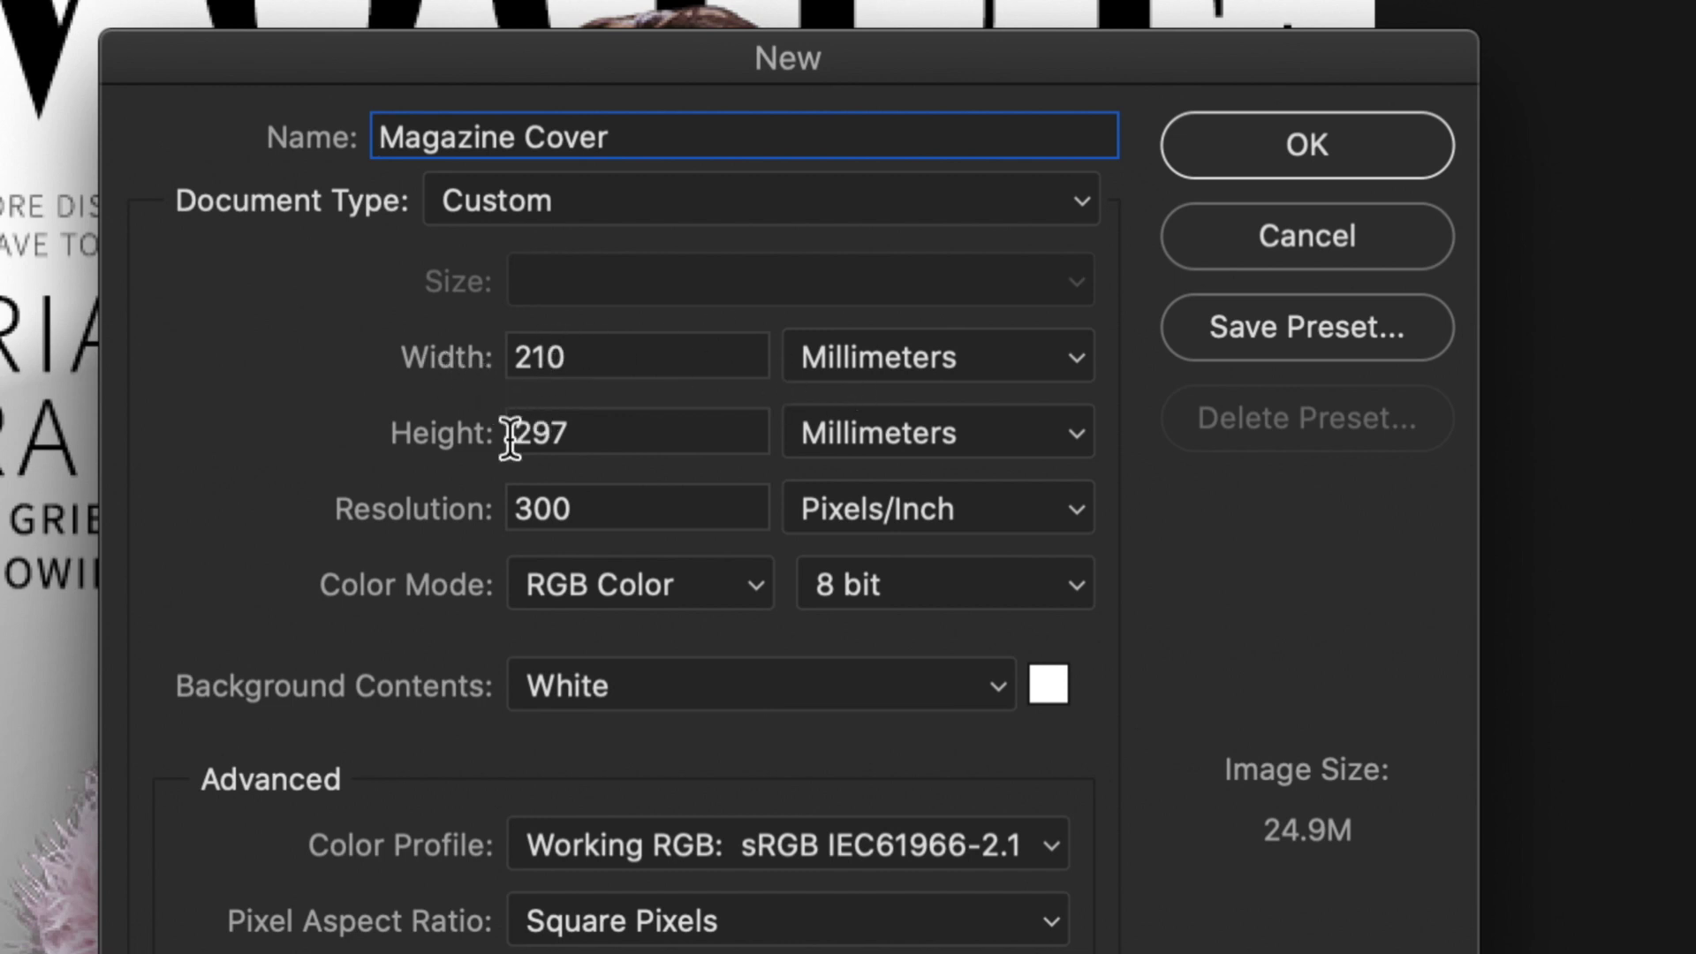
pyautogui.click(998, 355)
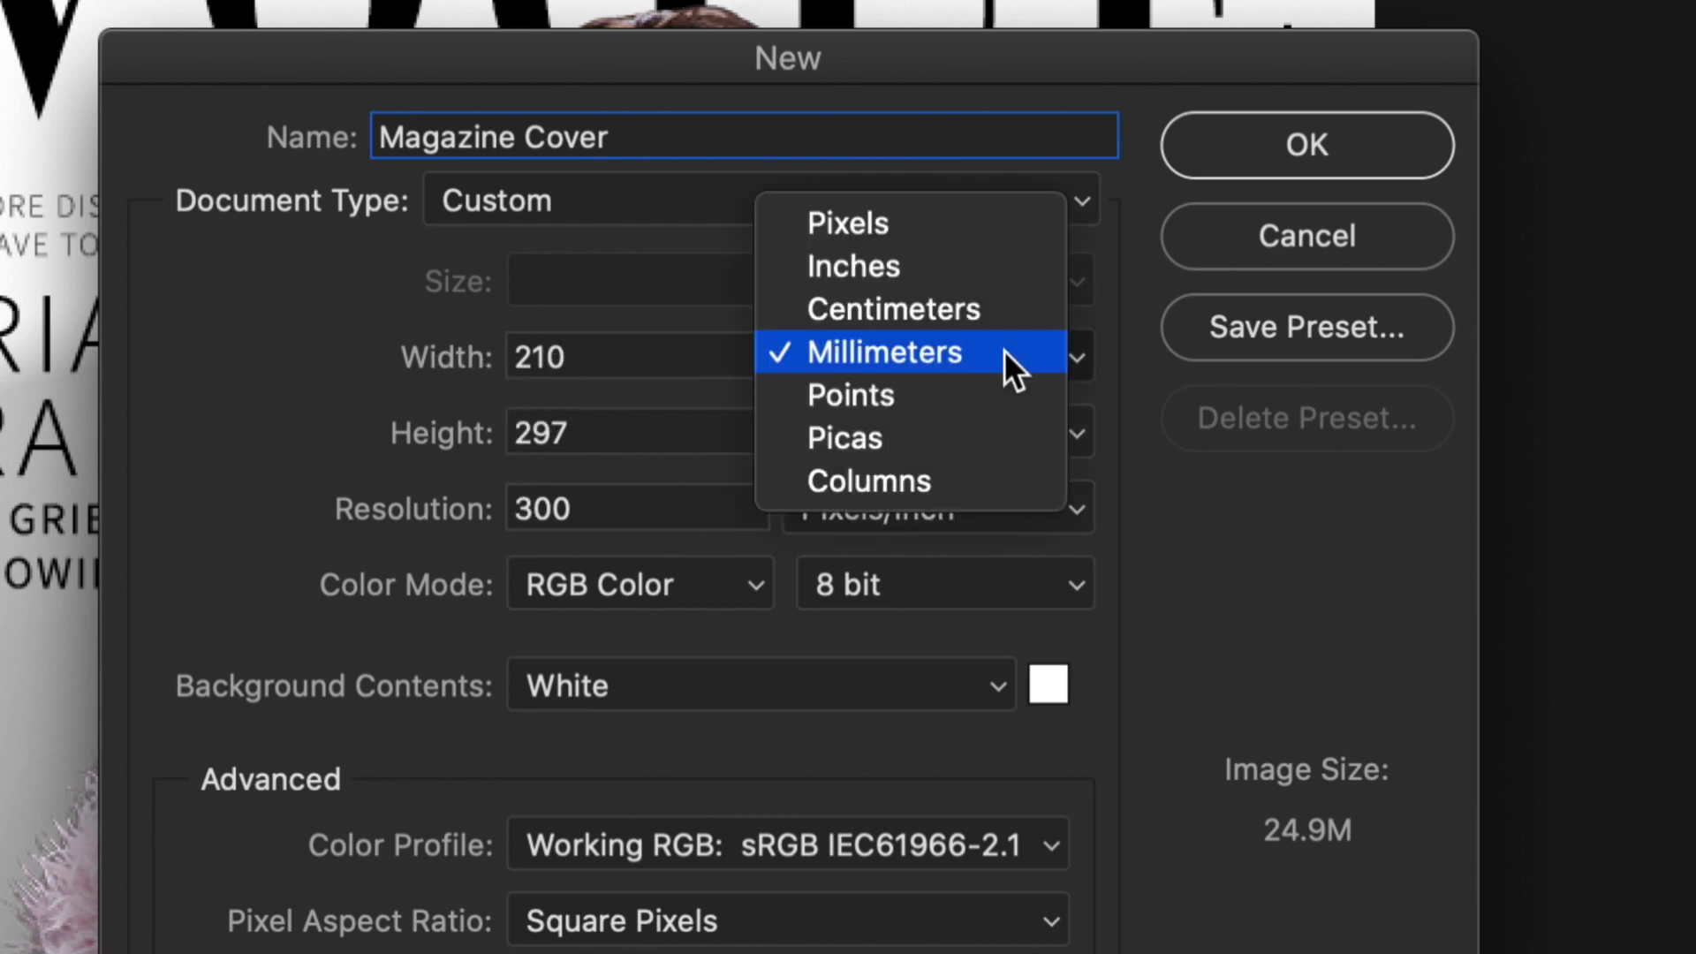
pyautogui.click(885, 231)
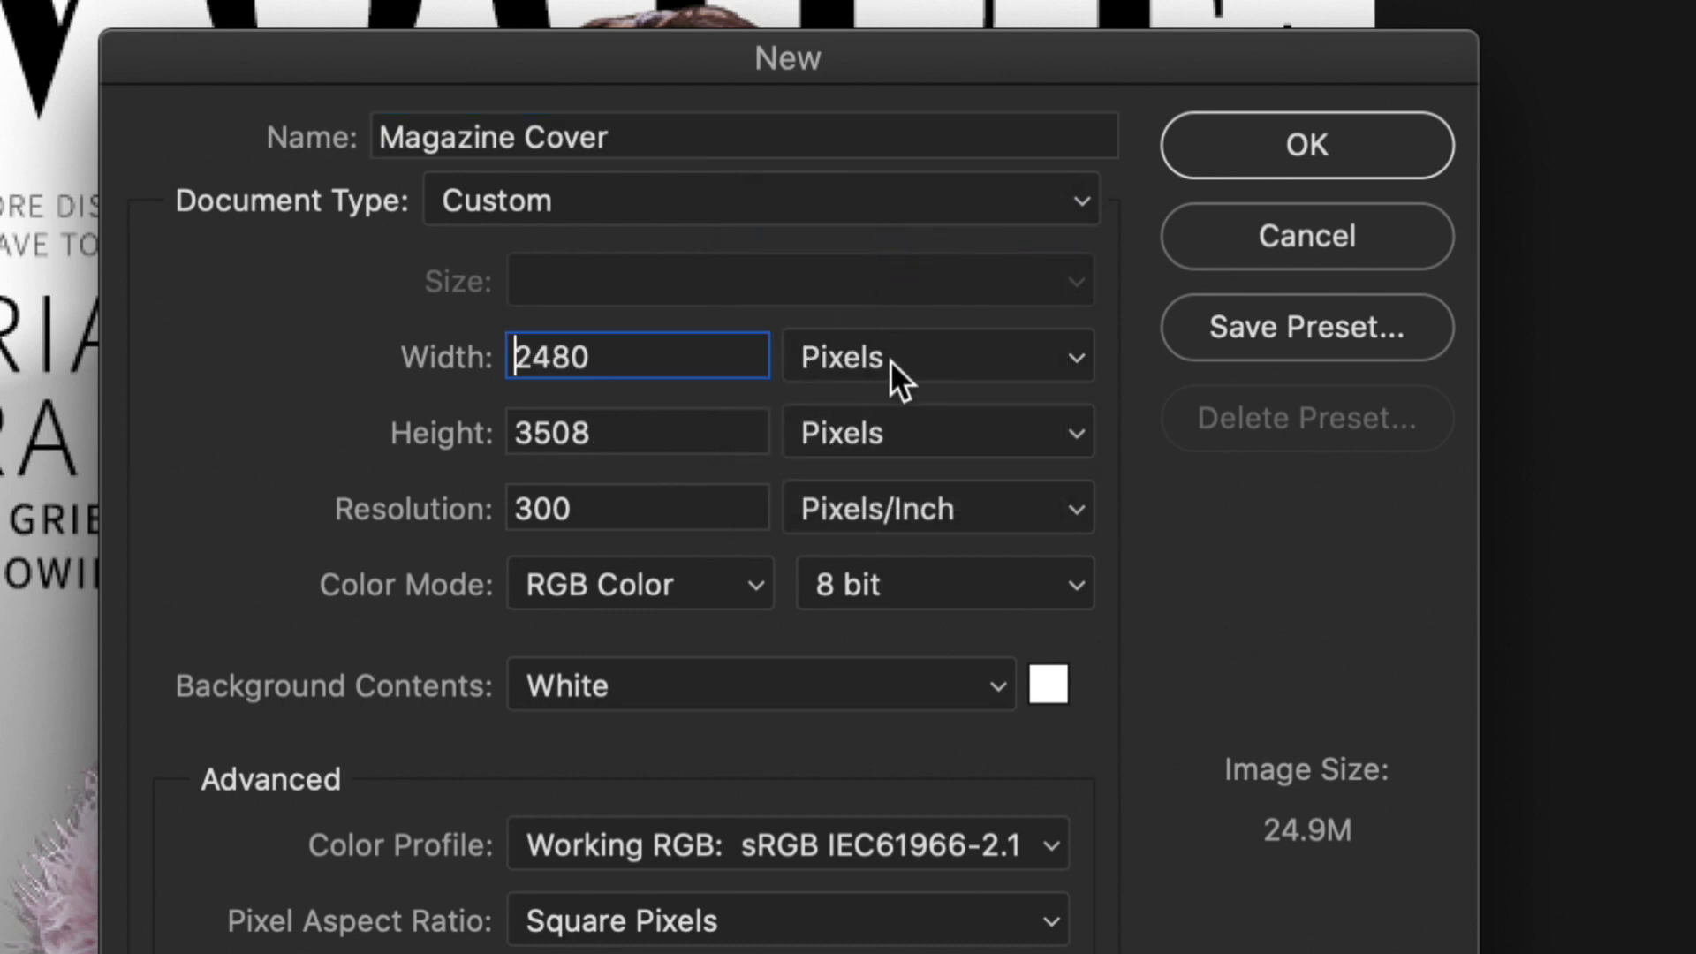
pyautogui.click(903, 342)
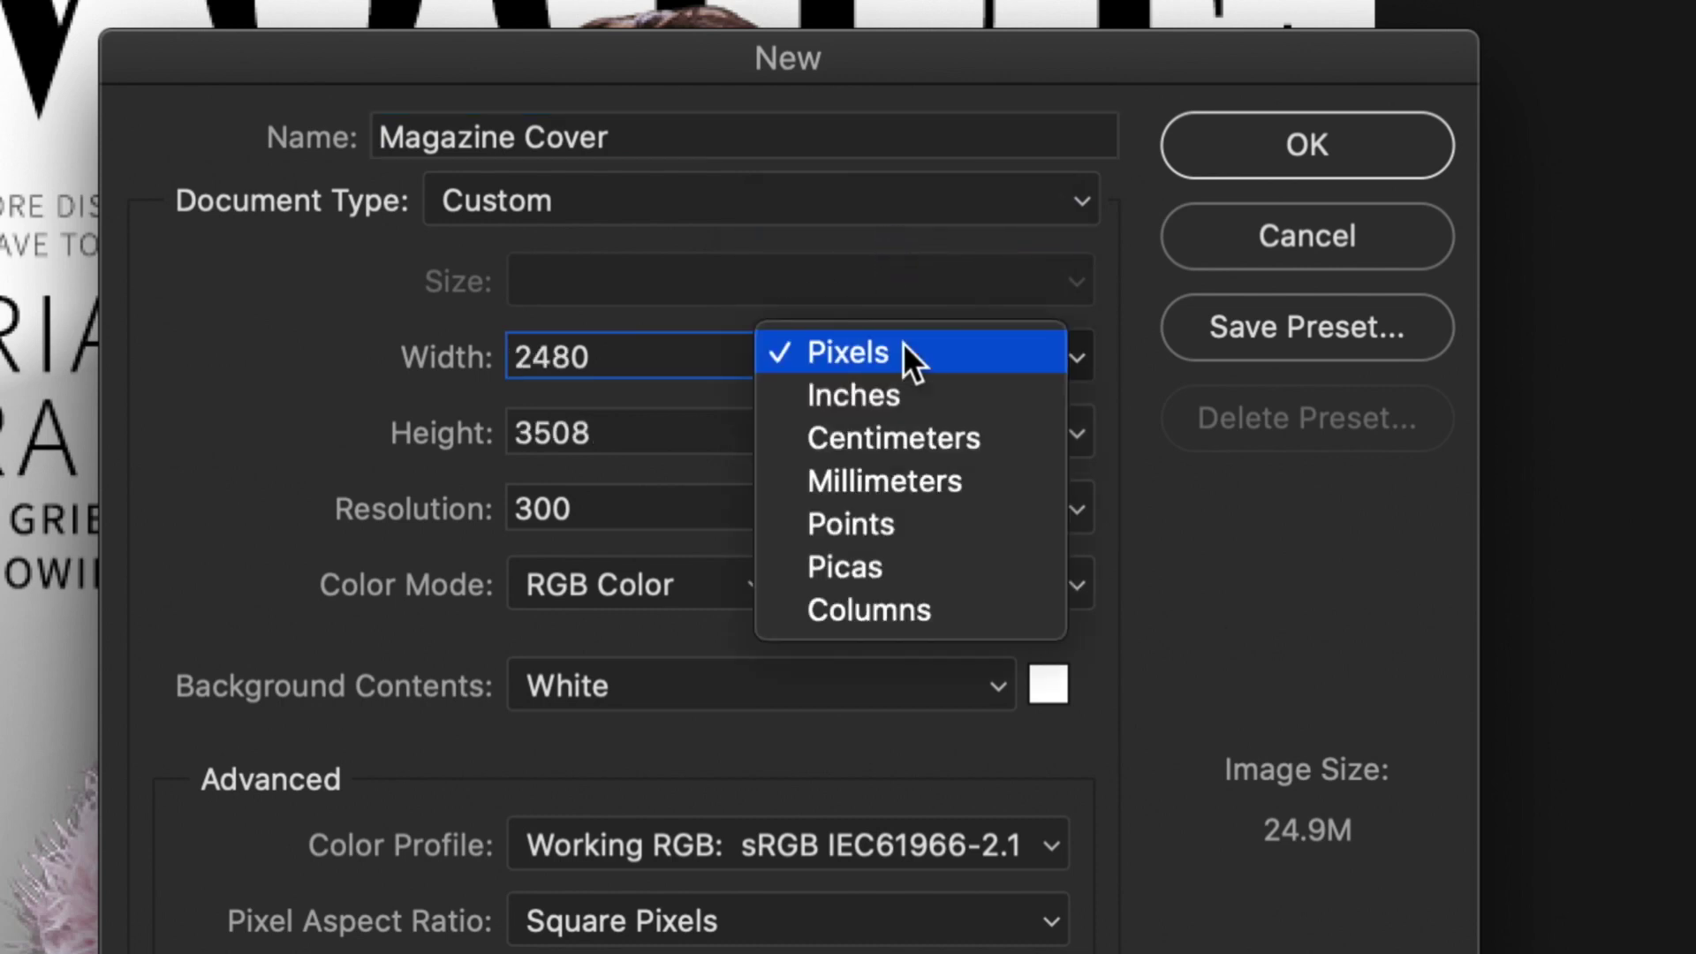
pyautogui.click(885, 554)
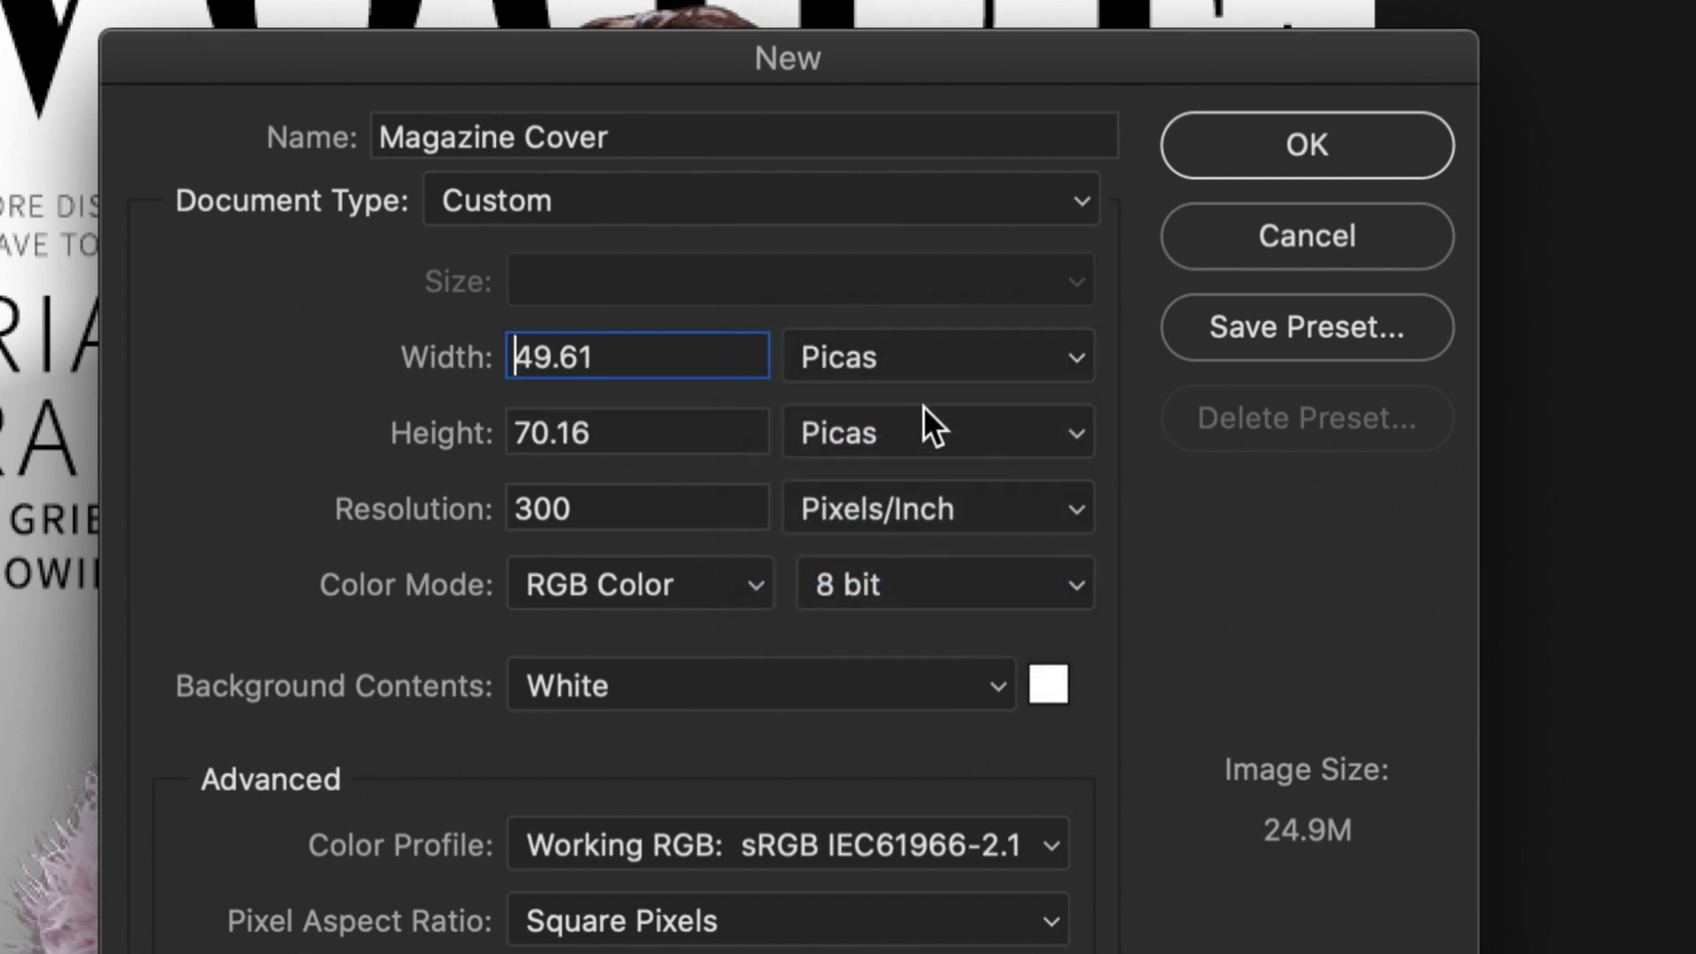
pyautogui.click(897, 367)
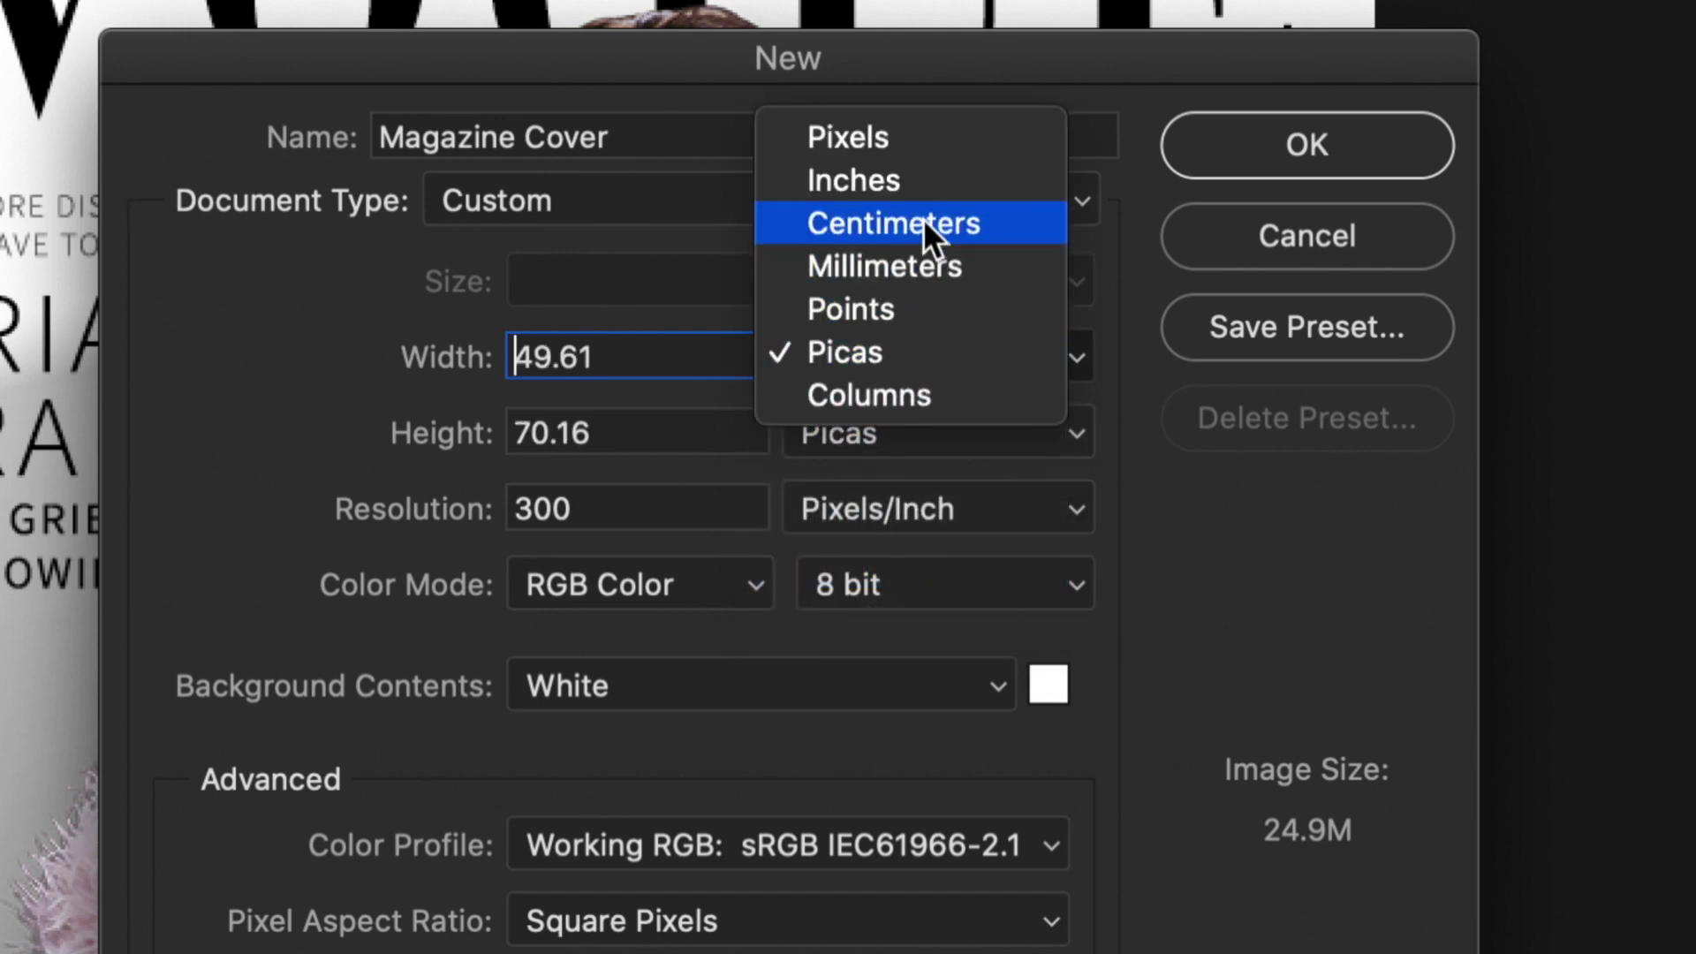
pyautogui.click(899, 146)
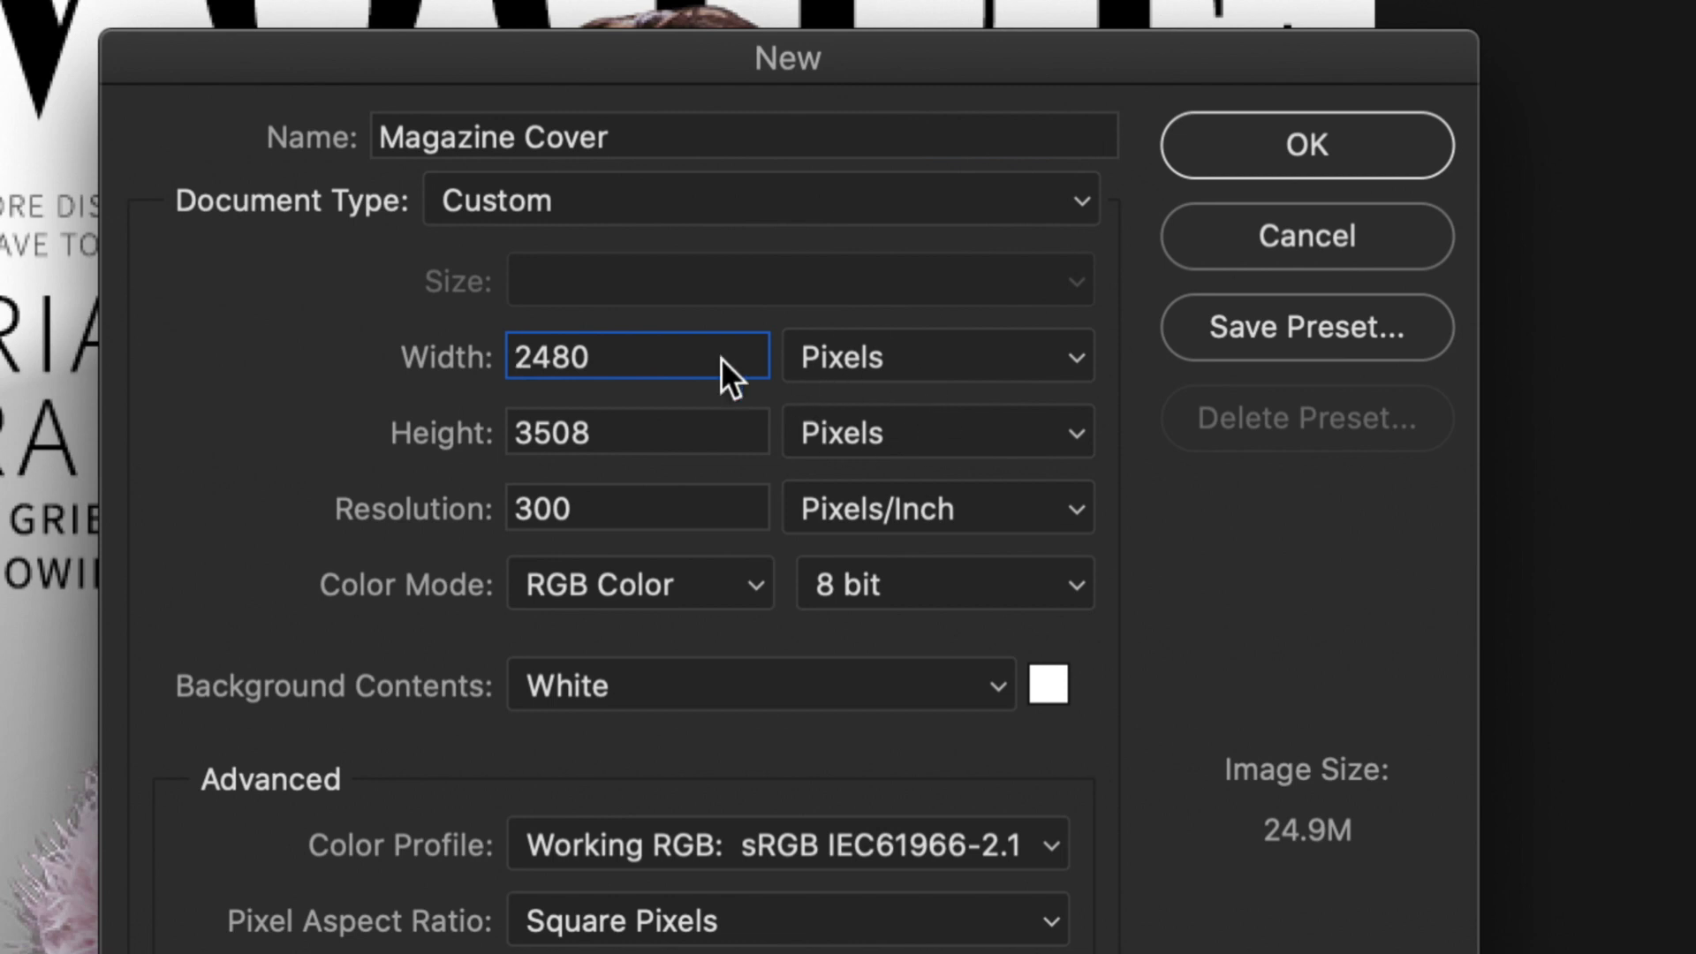
pyautogui.moveTo(674, 360); pyautogui.dragTo(386, 357)
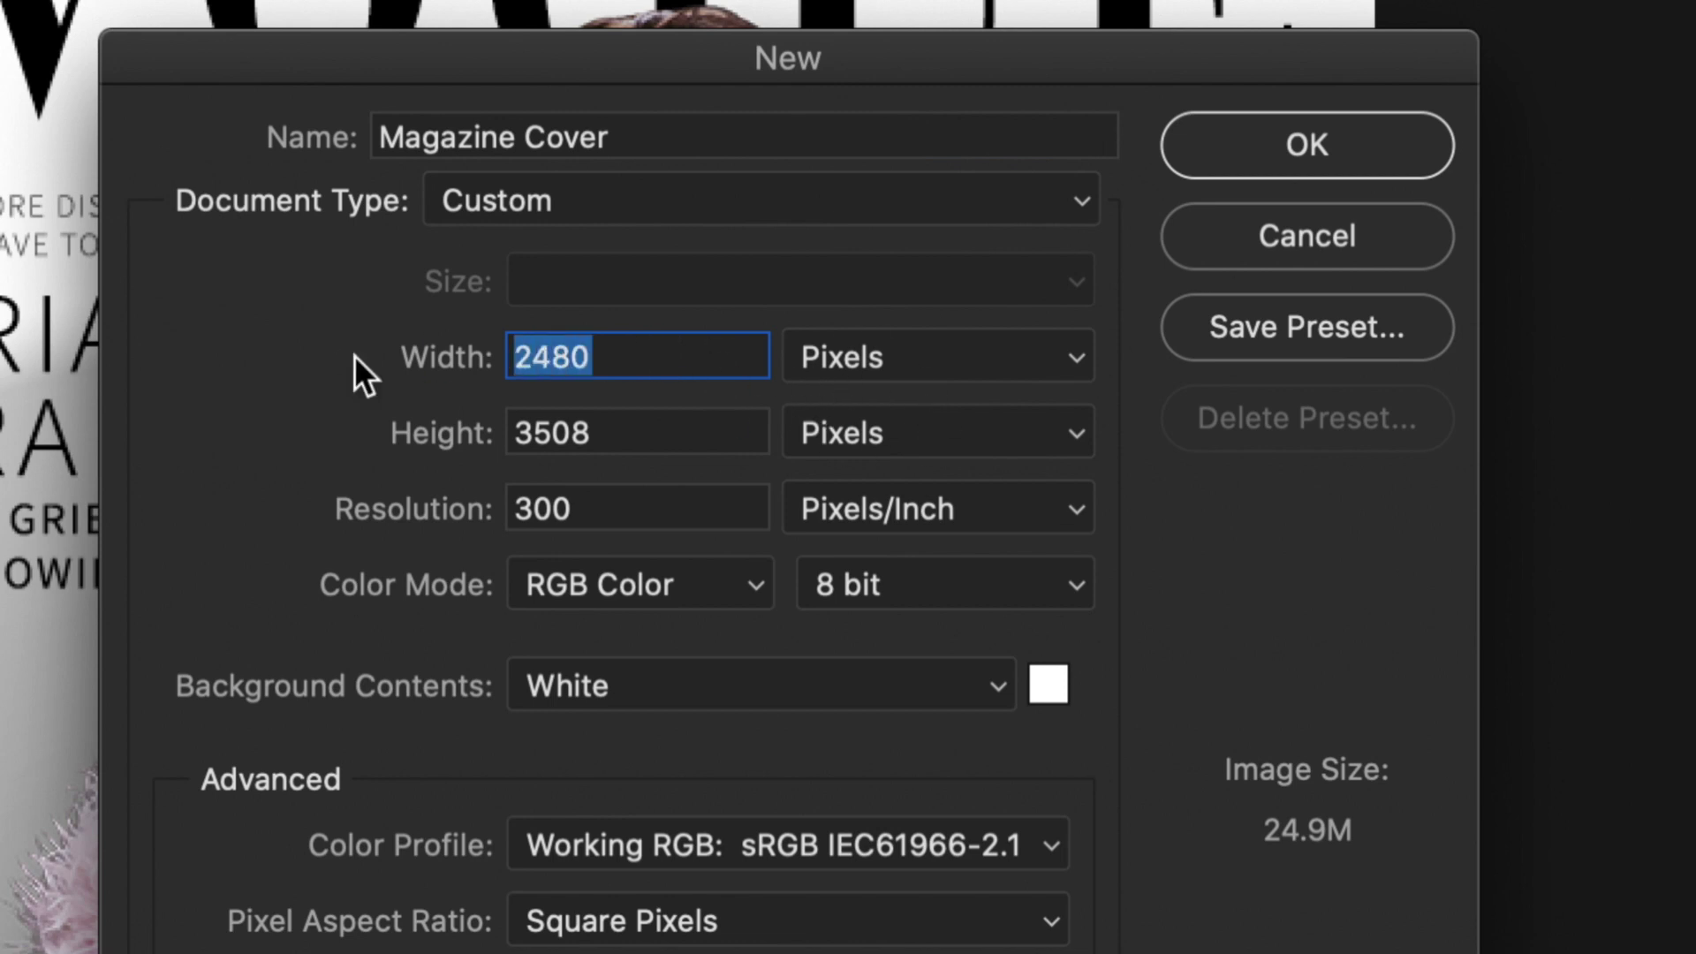
# Set the document size to 600 × 800 pixels.
pyautogui.write('600')
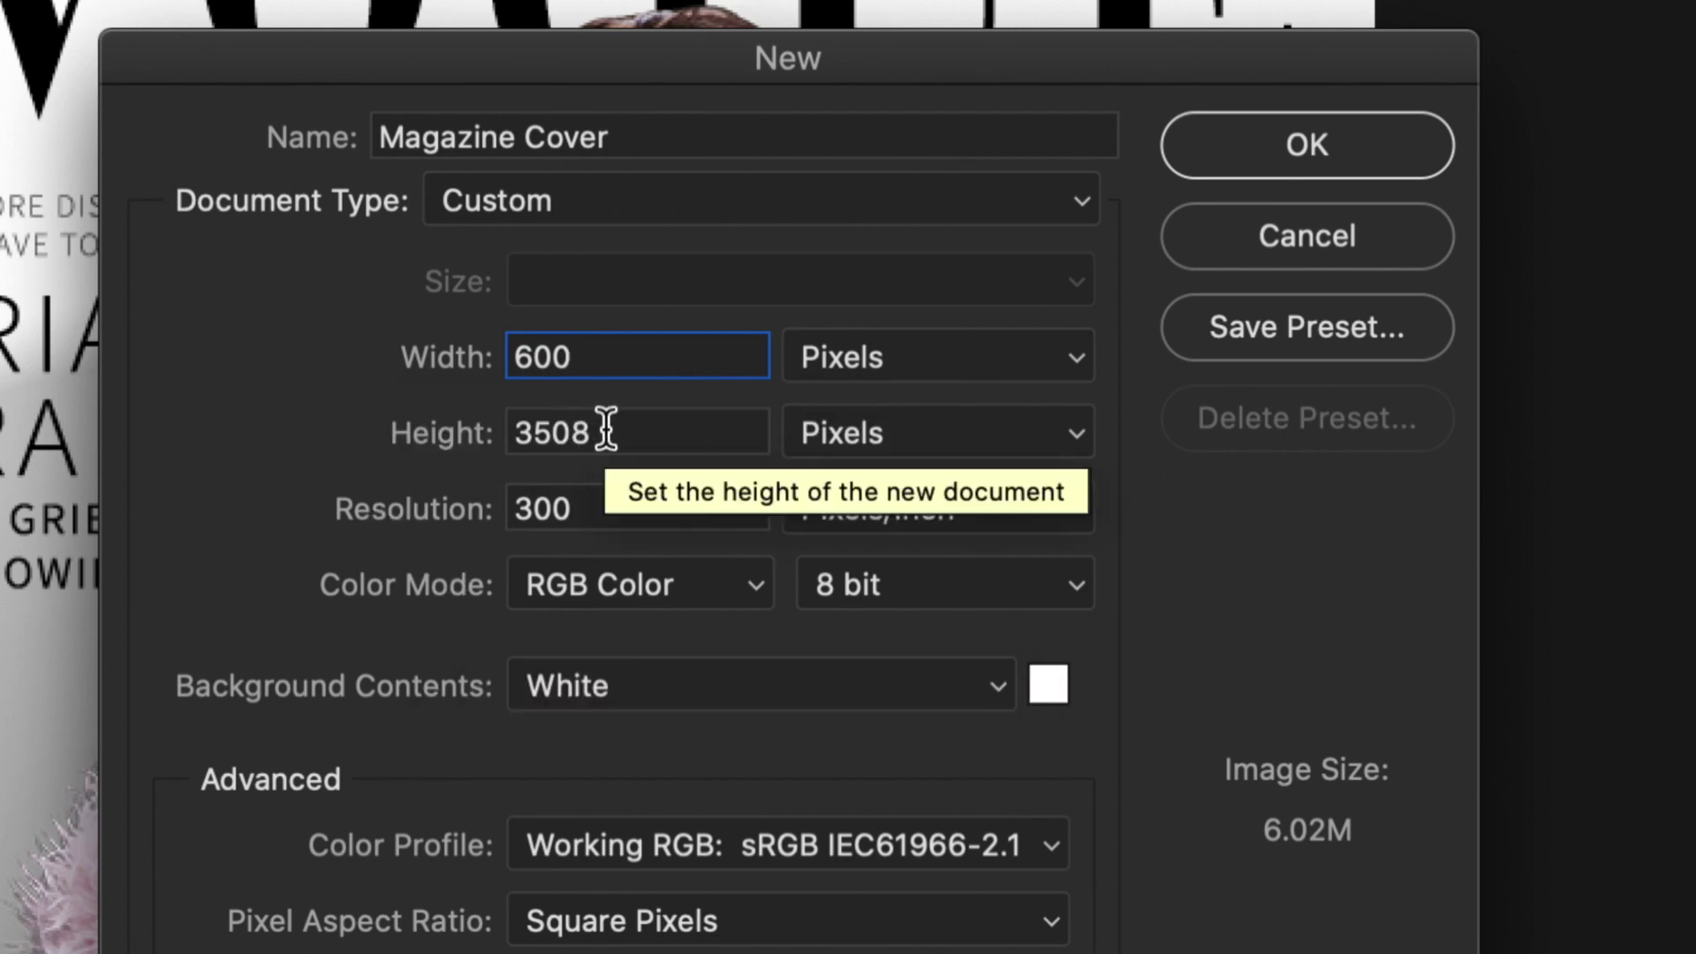
pyautogui.moveTo(698, 431); pyautogui.dragTo(492, 433)
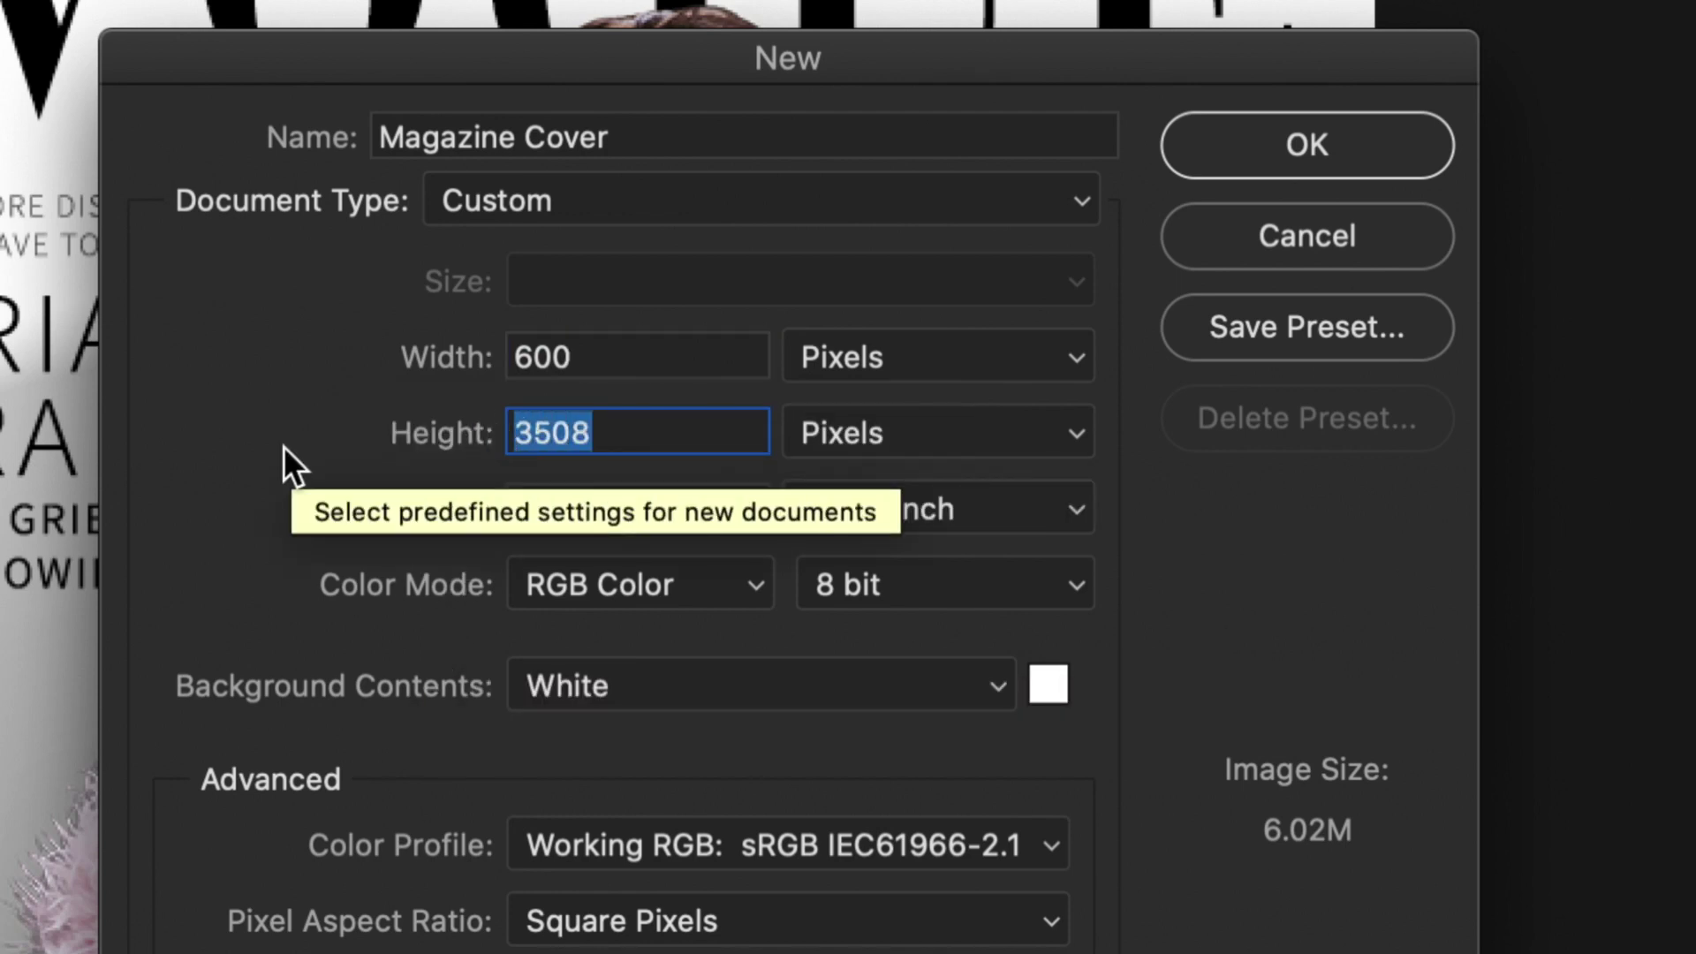
pyautogui.write('800')
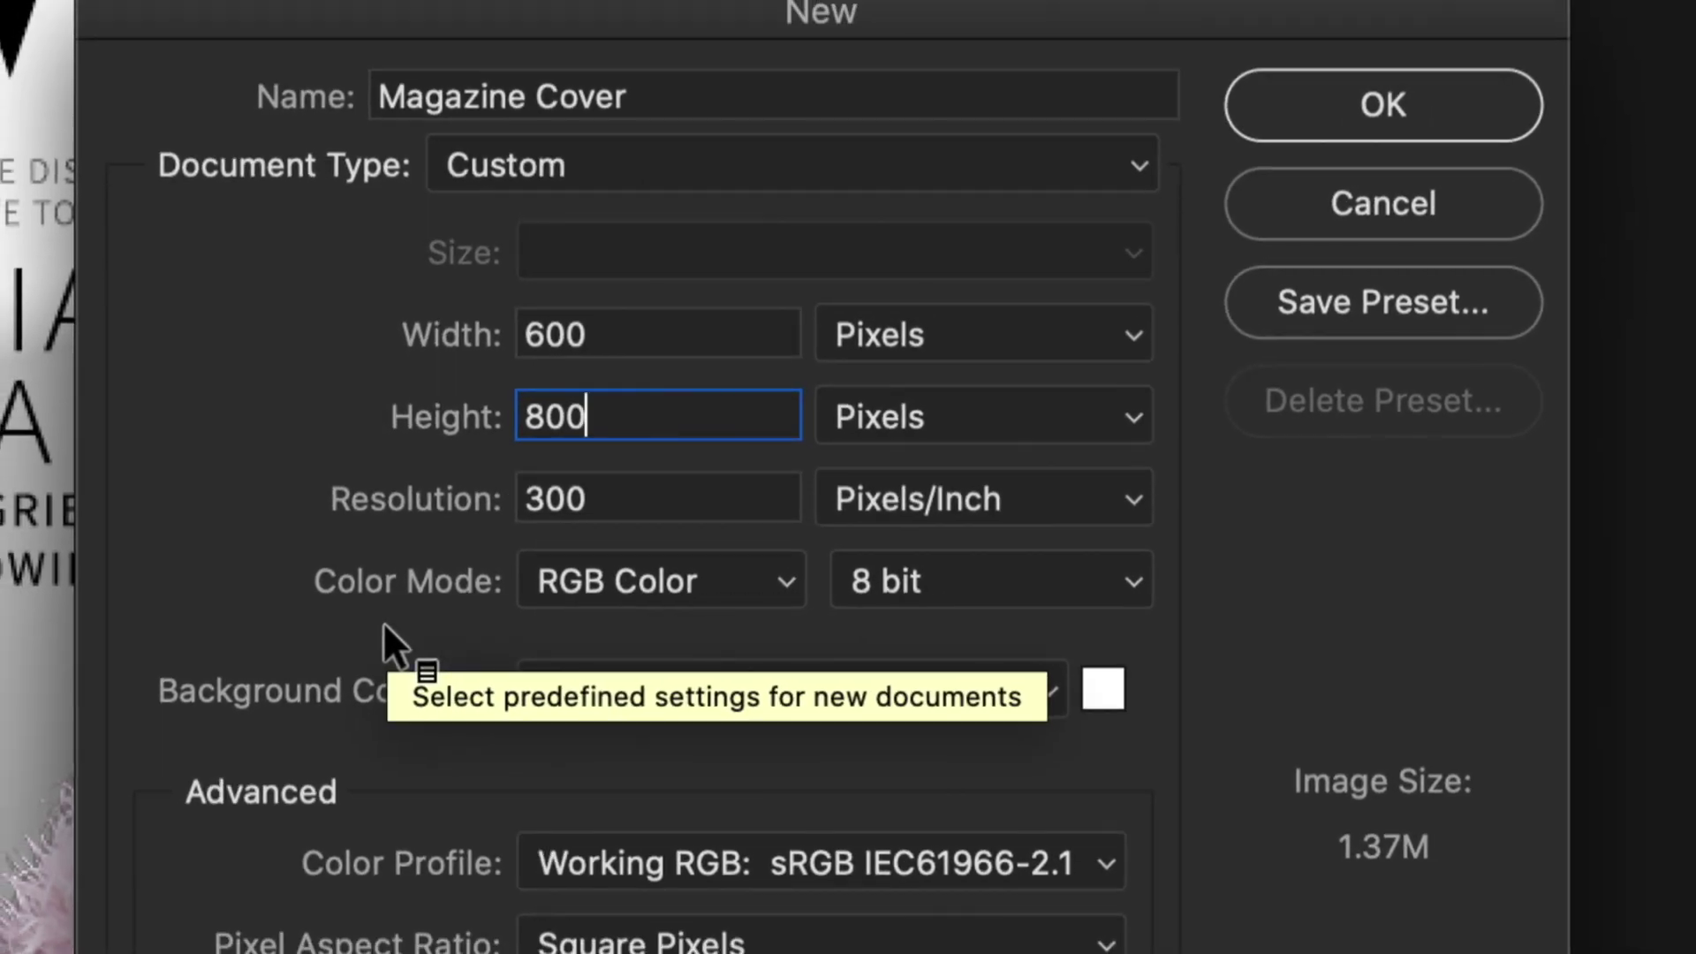
pyautogui.click(272, 458)
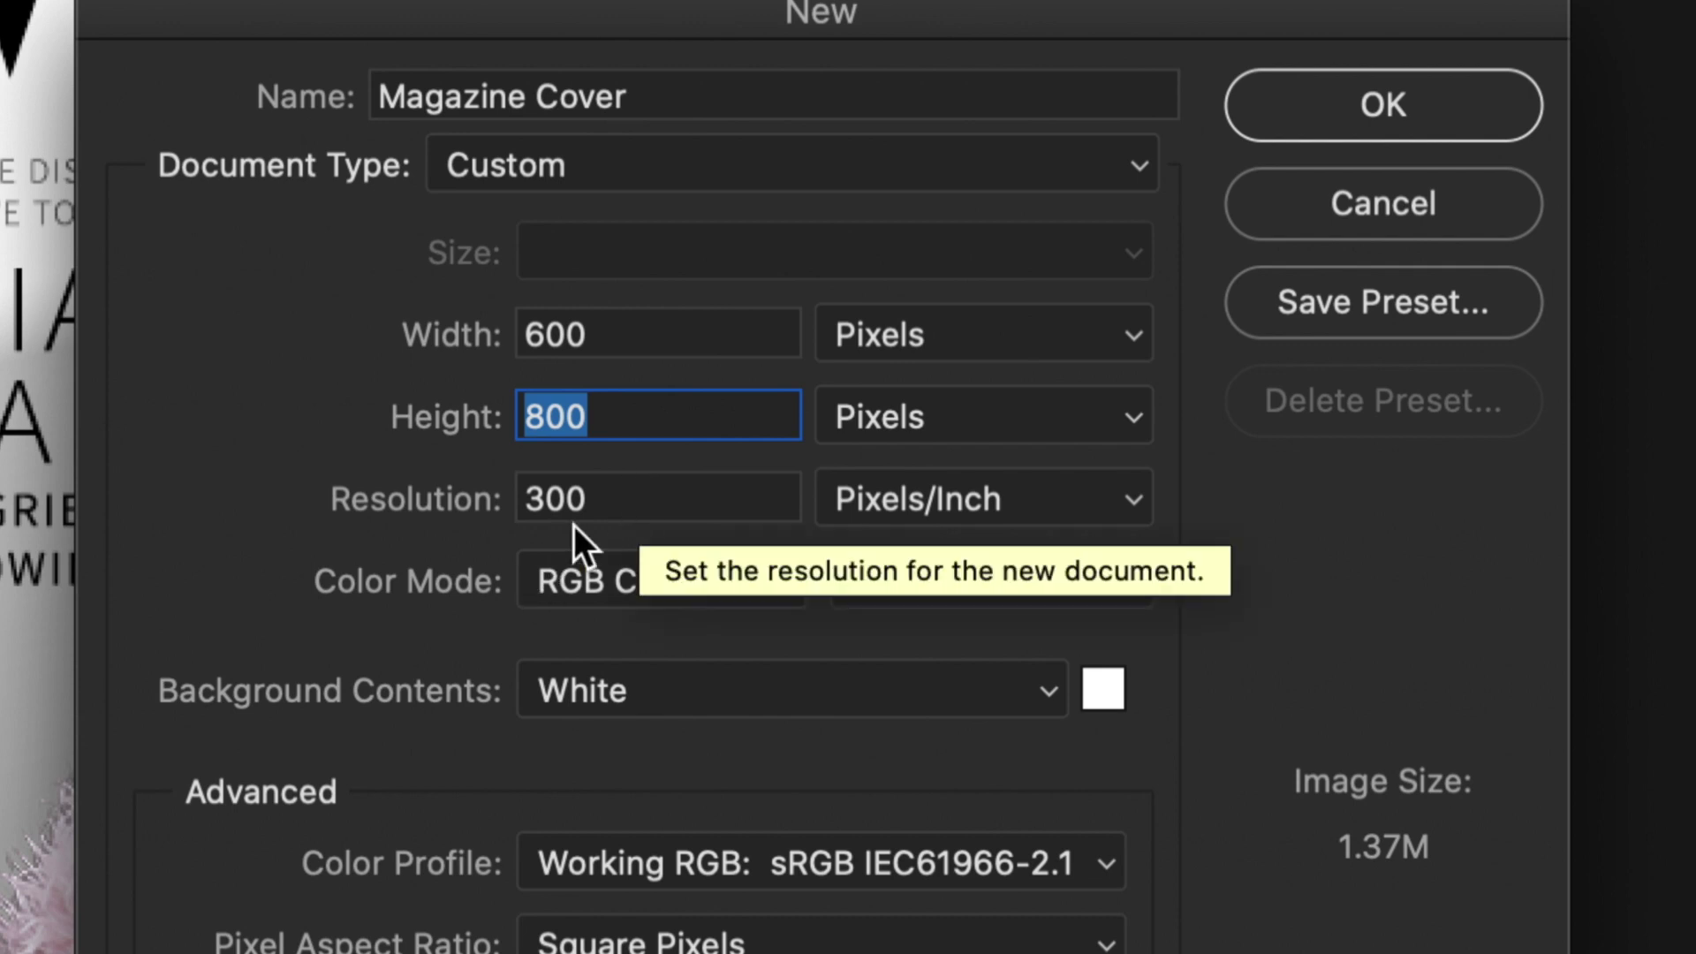
# Set the resolution to 300 pixels/inch and keep the colour mode as RGB Color.
pyautogui.click(483, 508)
pyautogui.write('150')
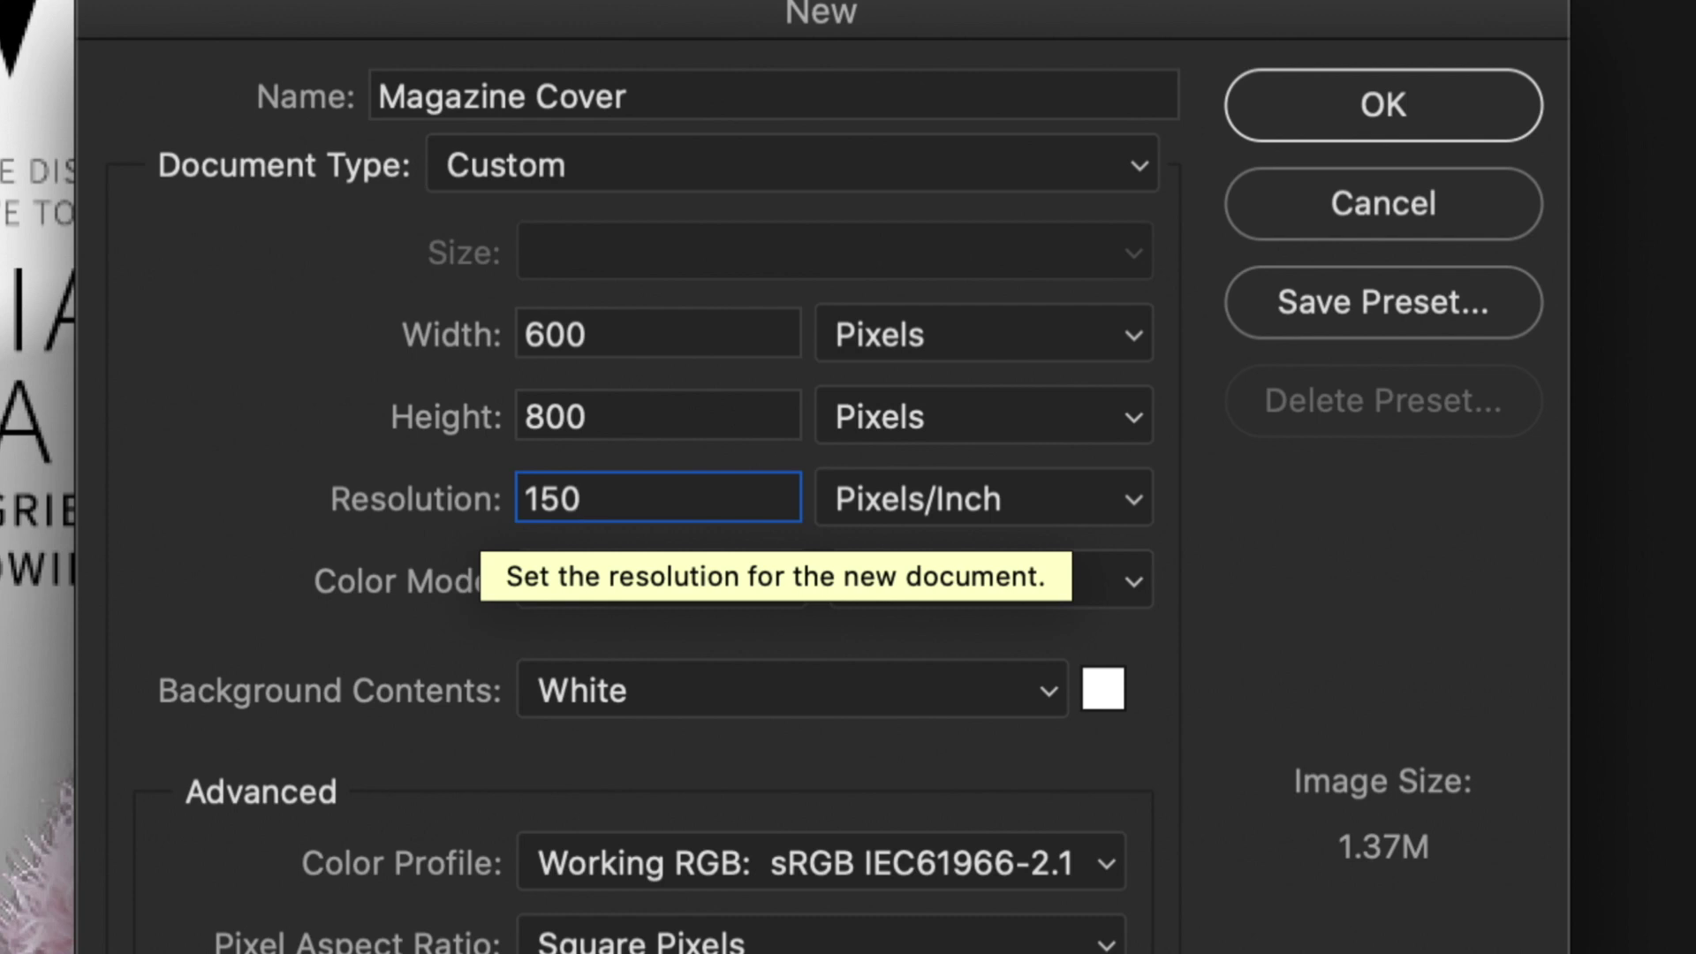
pyautogui.press('BackSpace')
pyautogui.press('BackSpace')
pyautogui.press('BackSpace')
pyautogui.write('300')
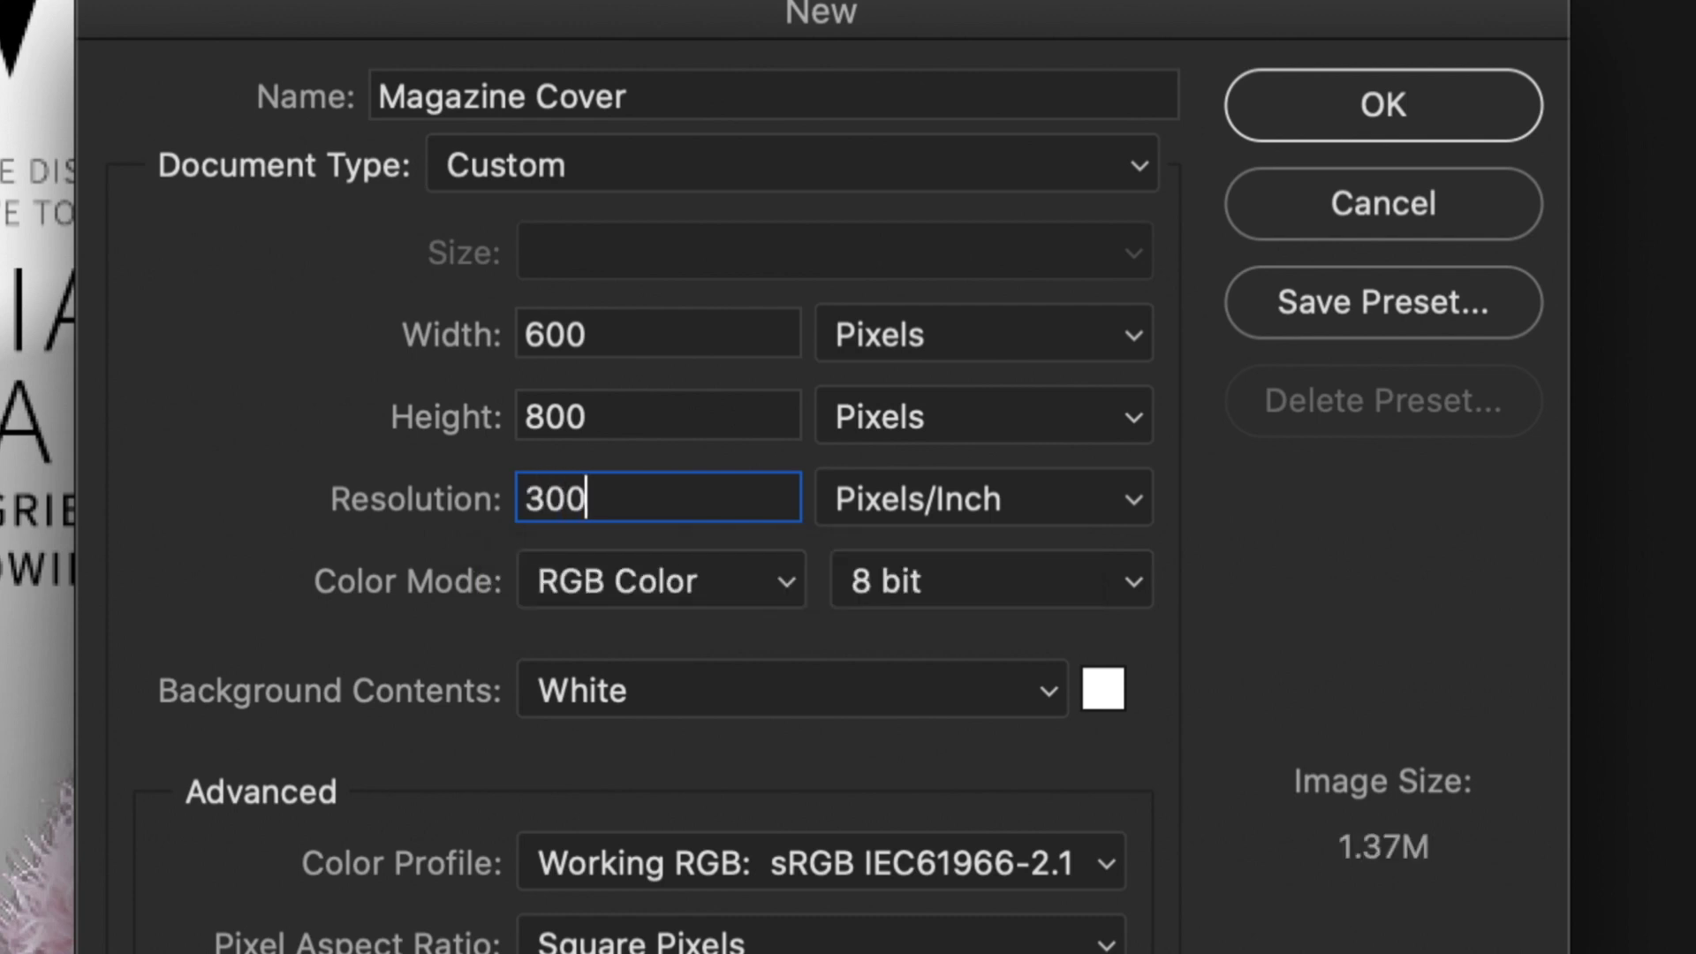
pyautogui.click(306, 464)
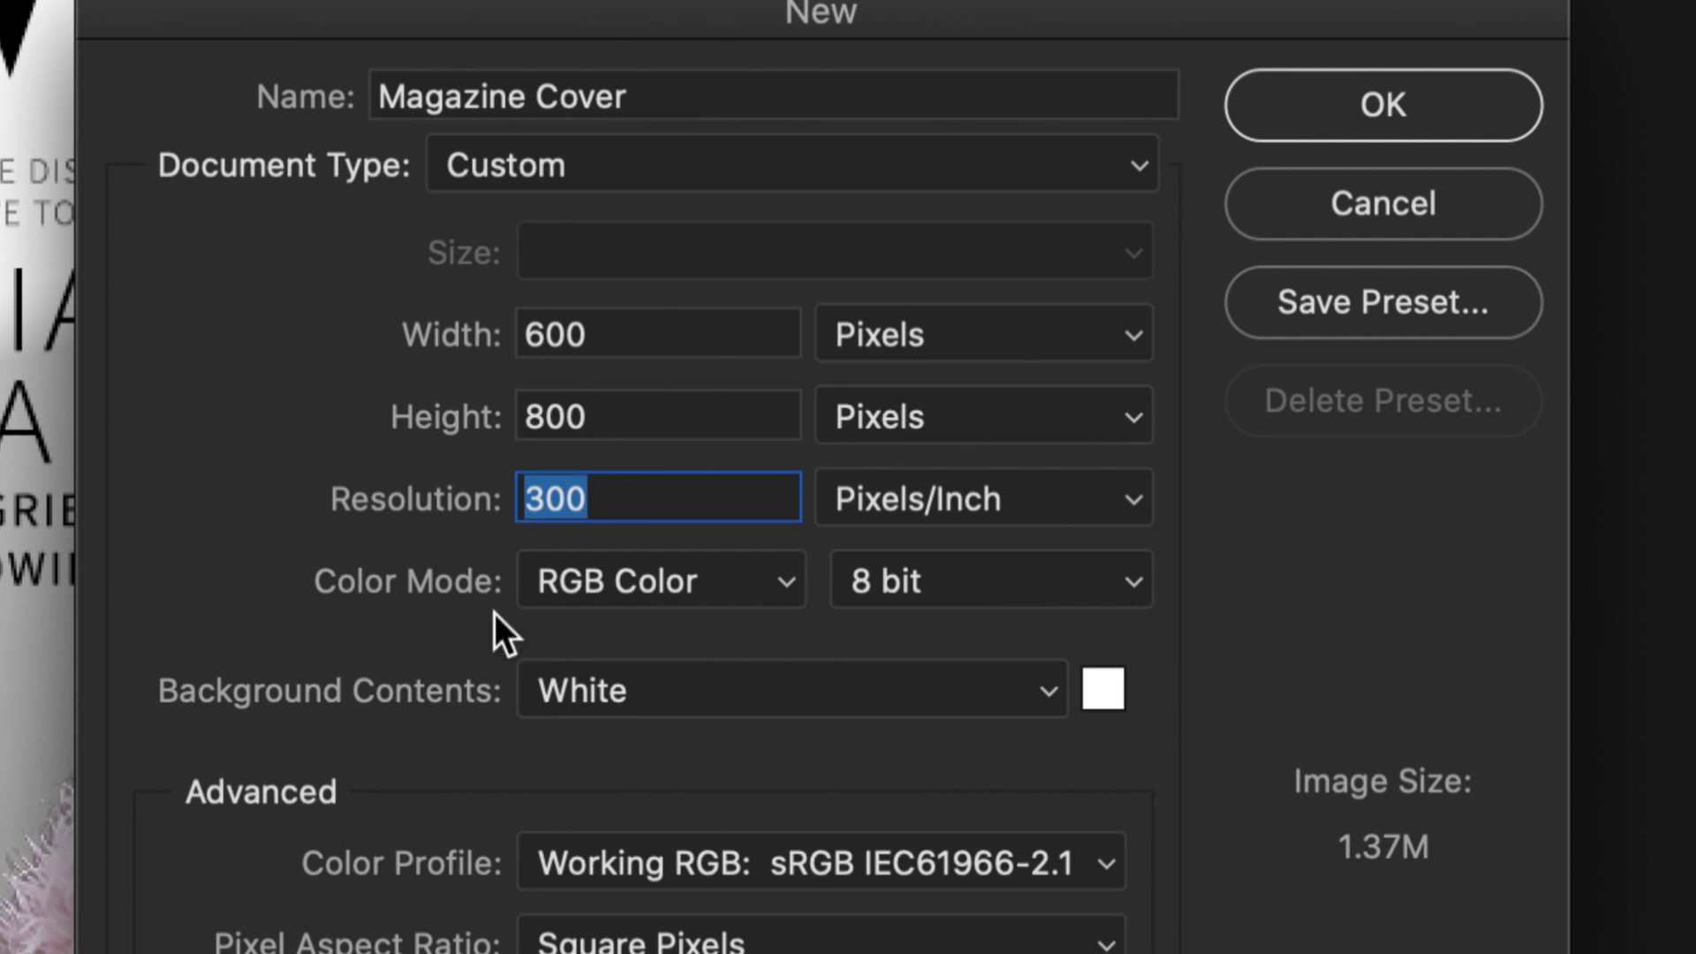
pyautogui.click(765, 585)
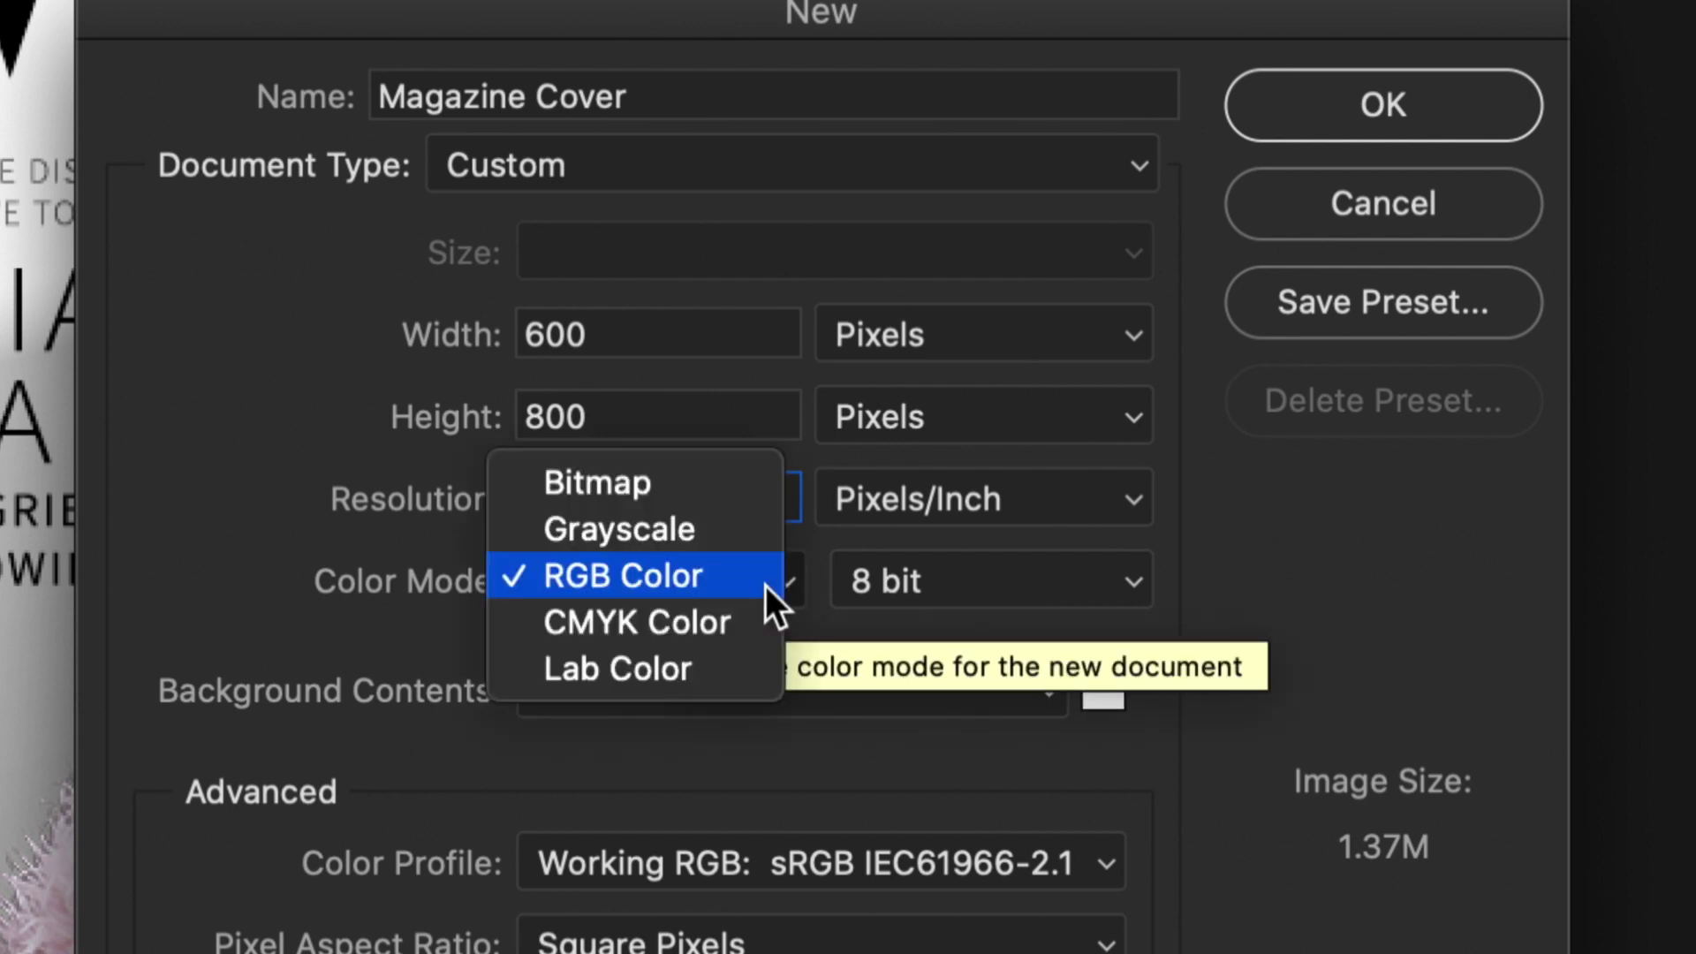
pyautogui.click(677, 587)
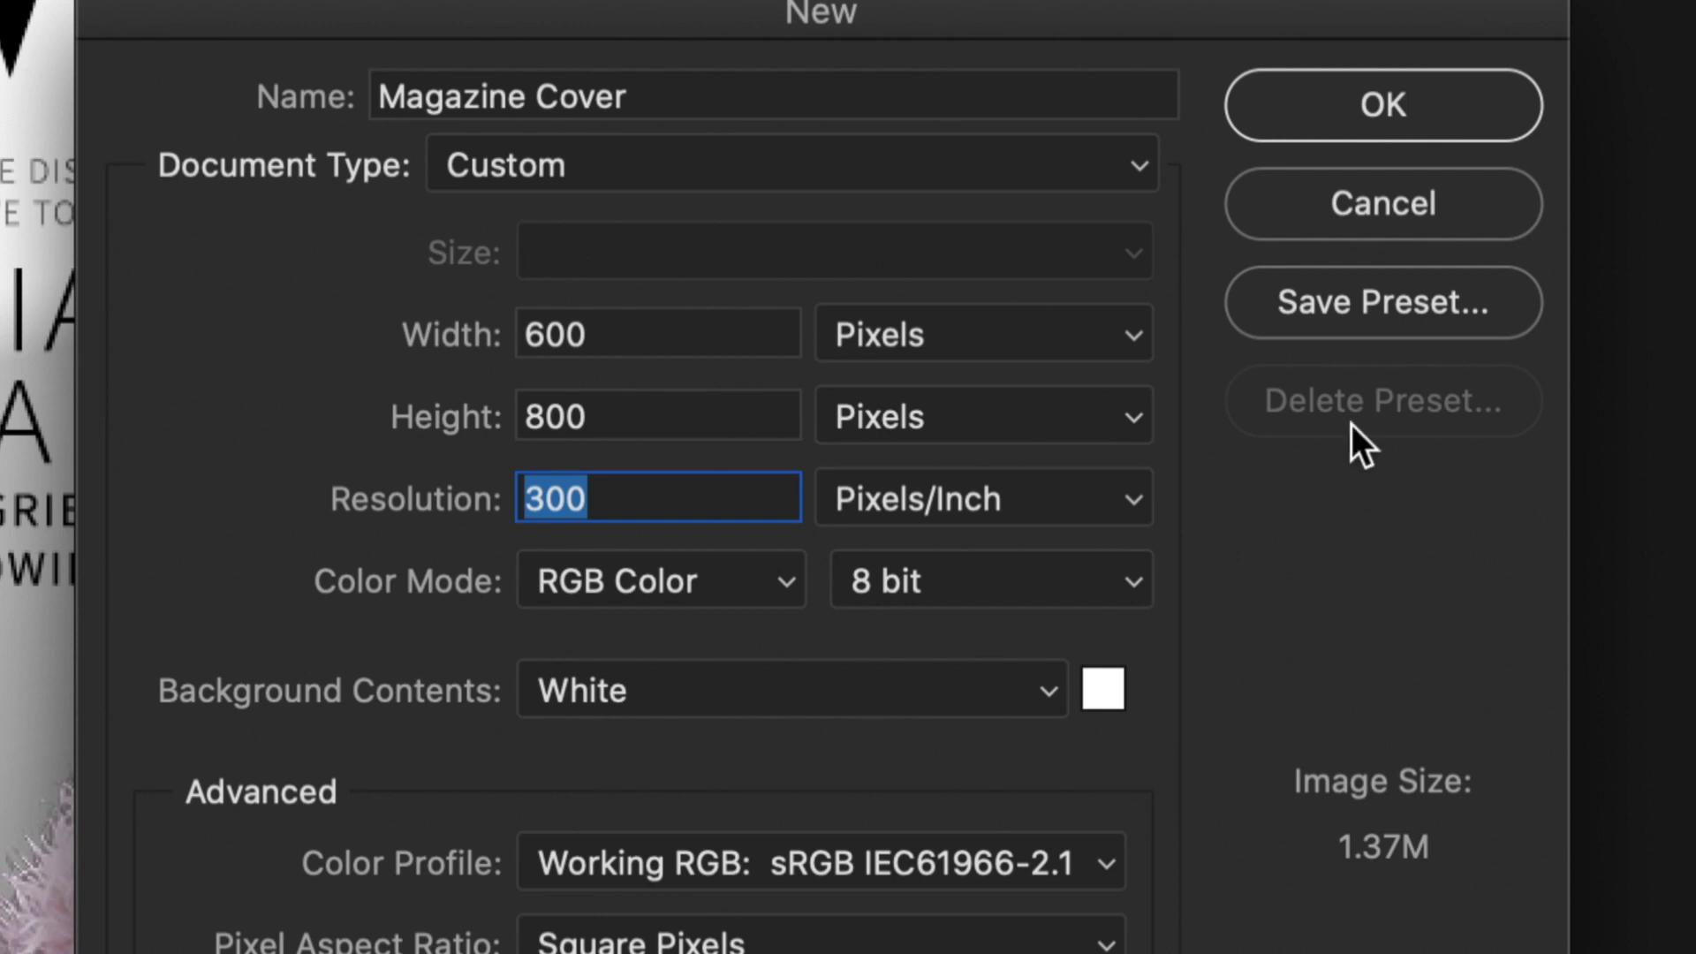
# Create the blank Magazine Cover document and zoom its canvas to 200%.
pyautogui.click(1335, 95)
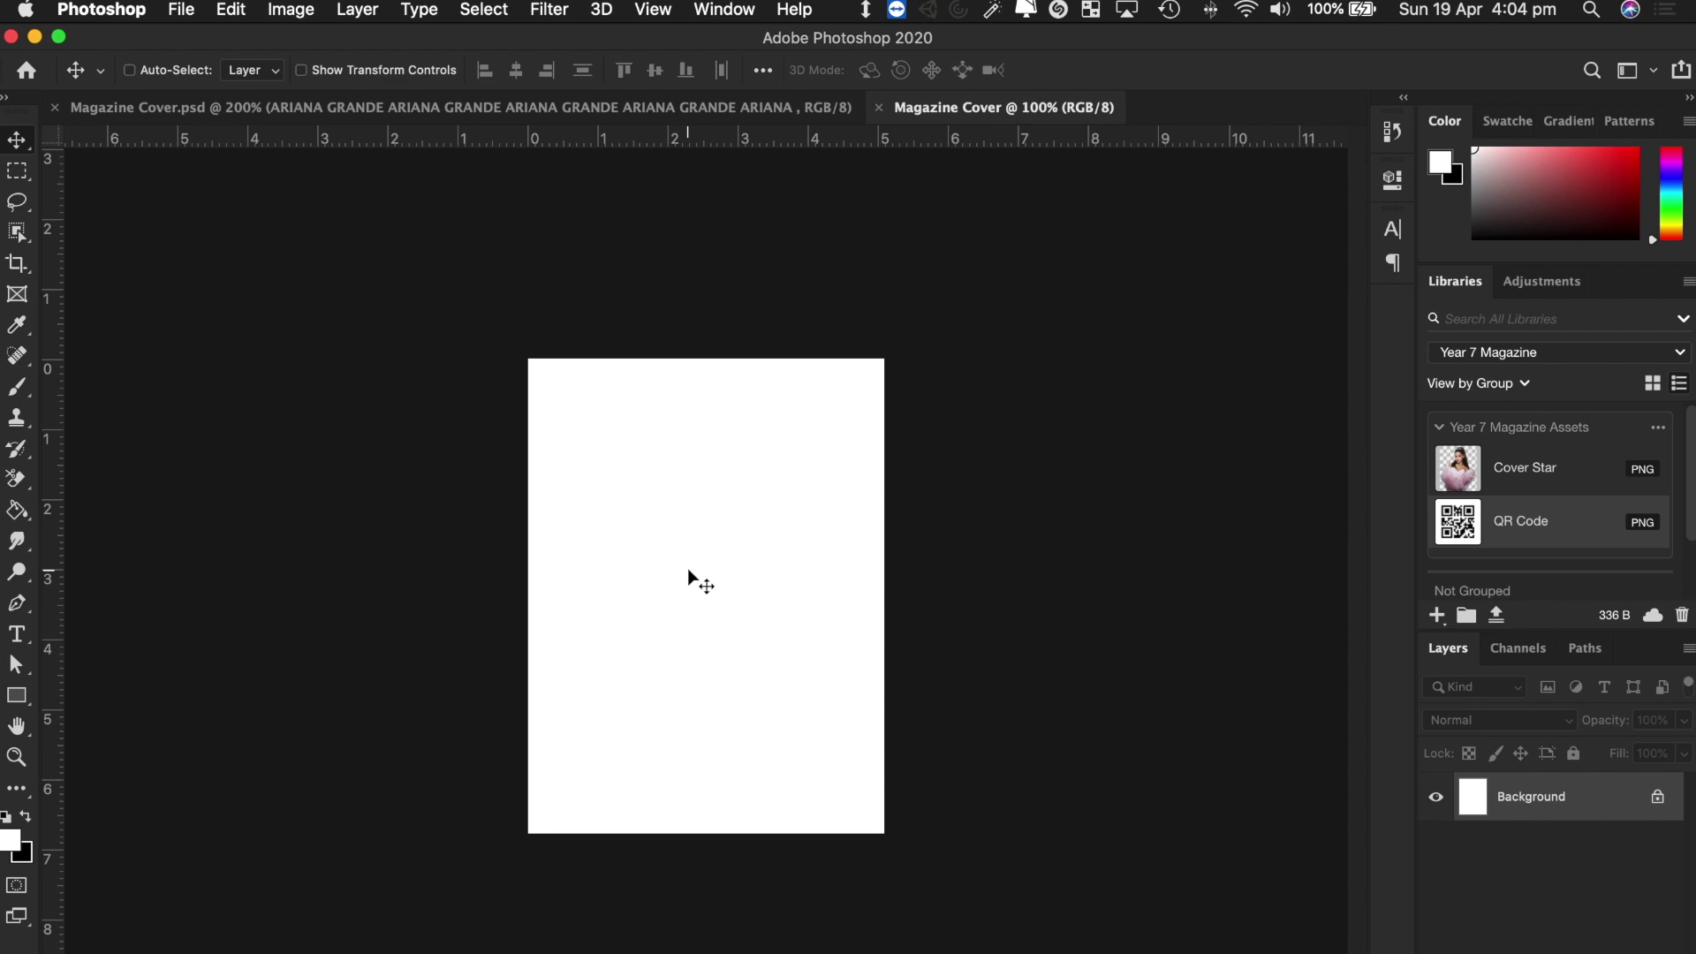
pyautogui.press('super+plus')
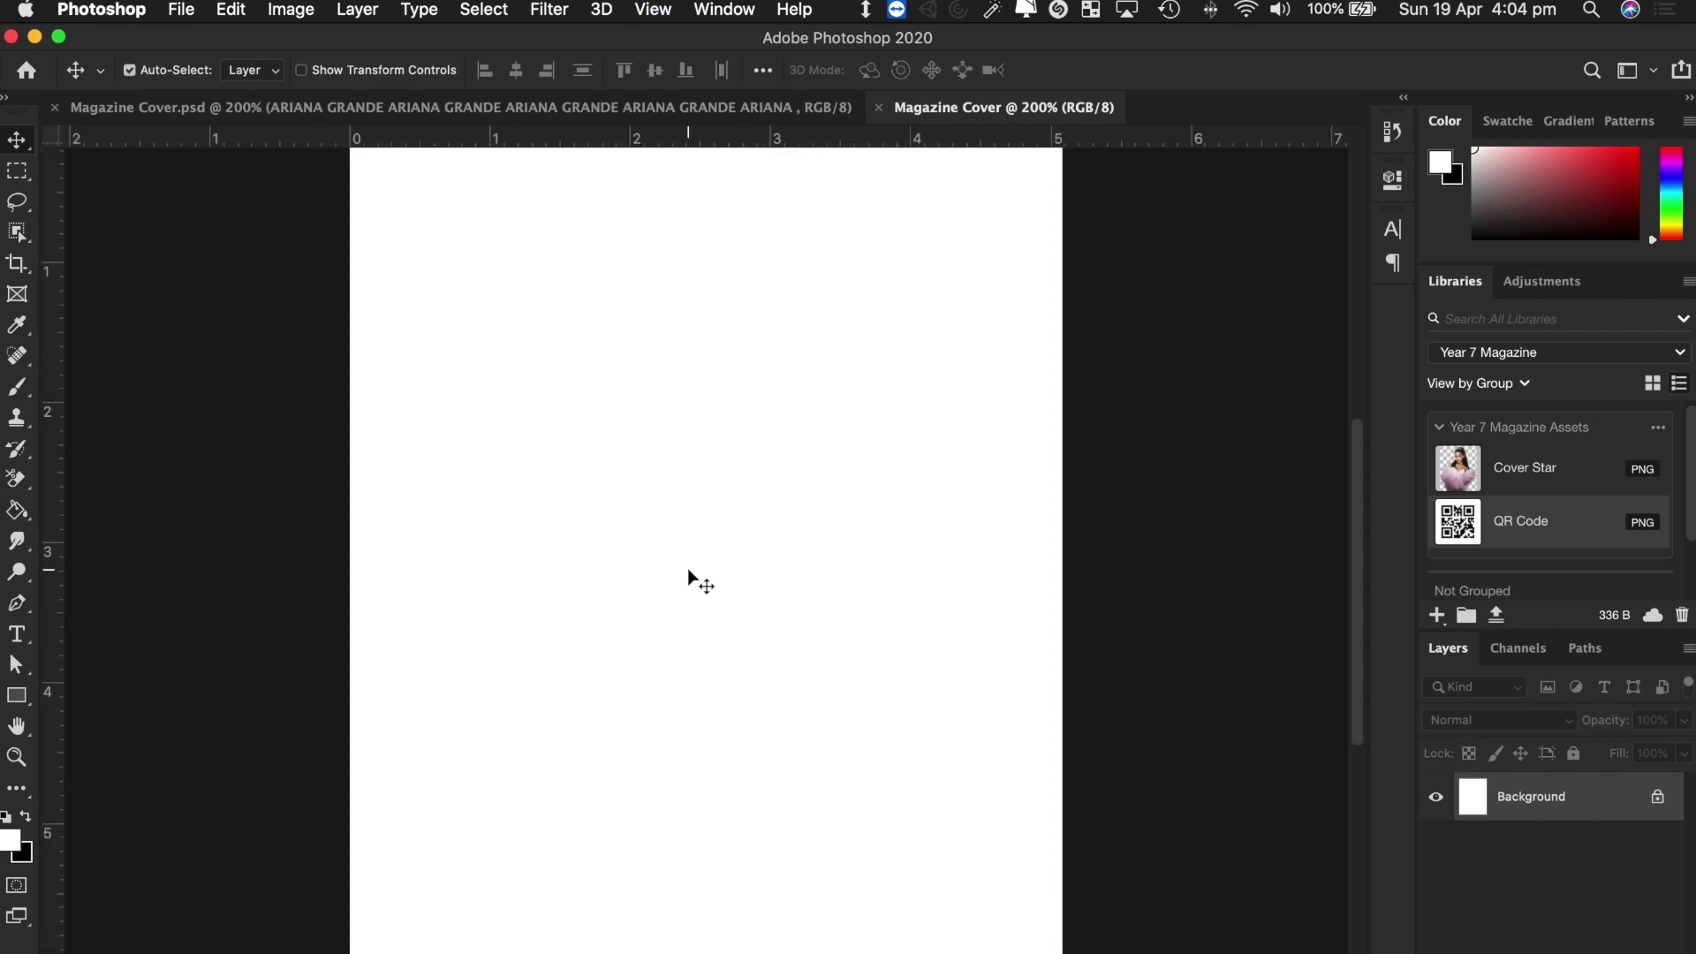
pyautogui.press('super+minus')
pyautogui.press('super+minus')
pyautogui.press('super+minus')
pyautogui.press('super+plus')
pyautogui.press('super+plus')
pyautogui.press('super+plus')
pyautogui.press('super+plus')
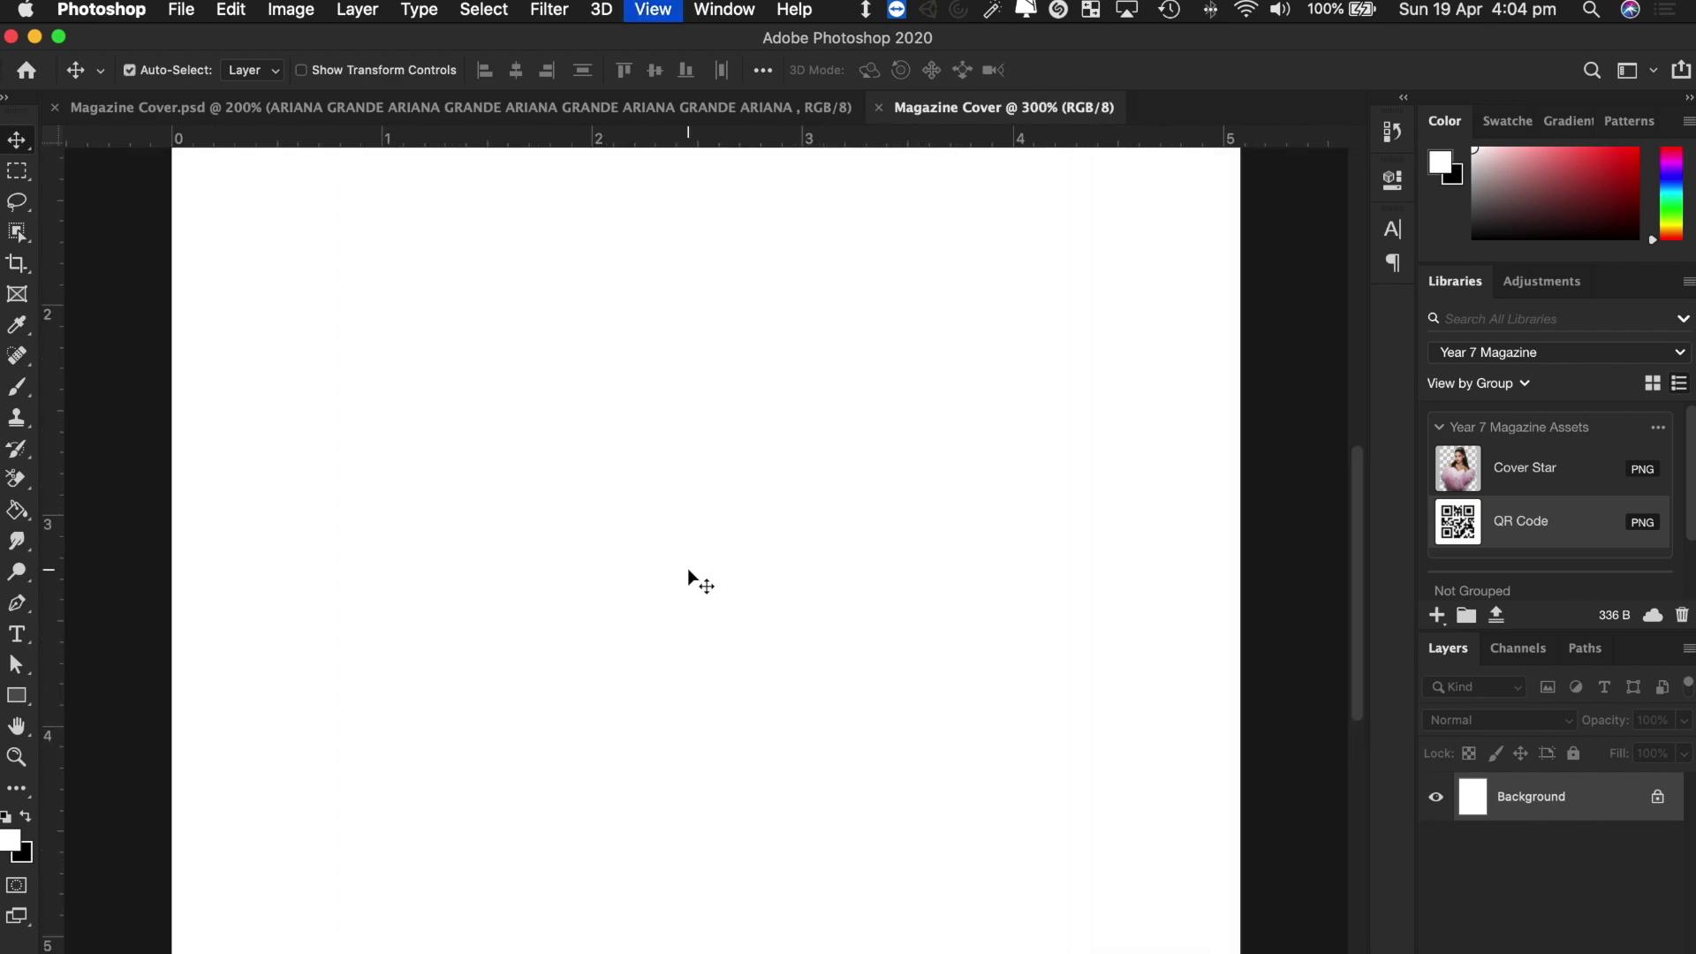
pyautogui.press('super+minus')
pyautogui.press('super+minus')
pyautogui.press('super+minus')
pyautogui.press('super+minus')
pyautogui.press('super+minus')
pyautogui.press('super+plus')
pyautogui.press('super+plus')
pyautogui.press('super+plus')
pyautogui.press('super+plus')
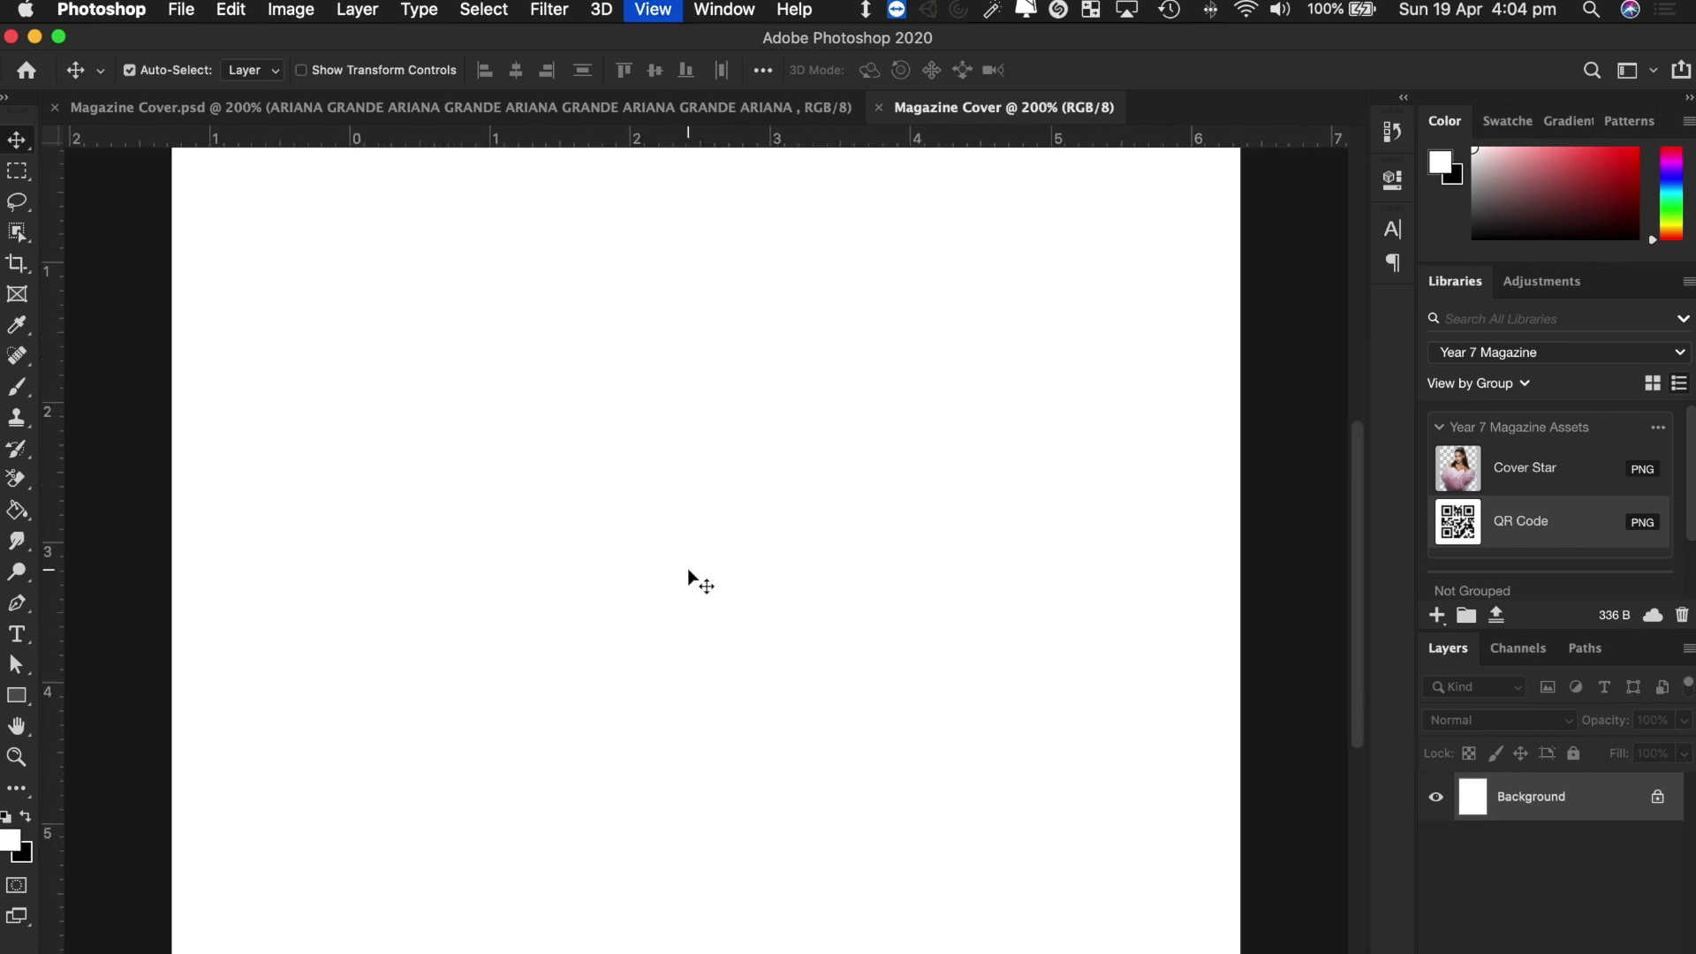
pyautogui.press('super+minus')
pyautogui.press('super+minus')
pyautogui.press('super+minus')
pyautogui.press('super+minus')
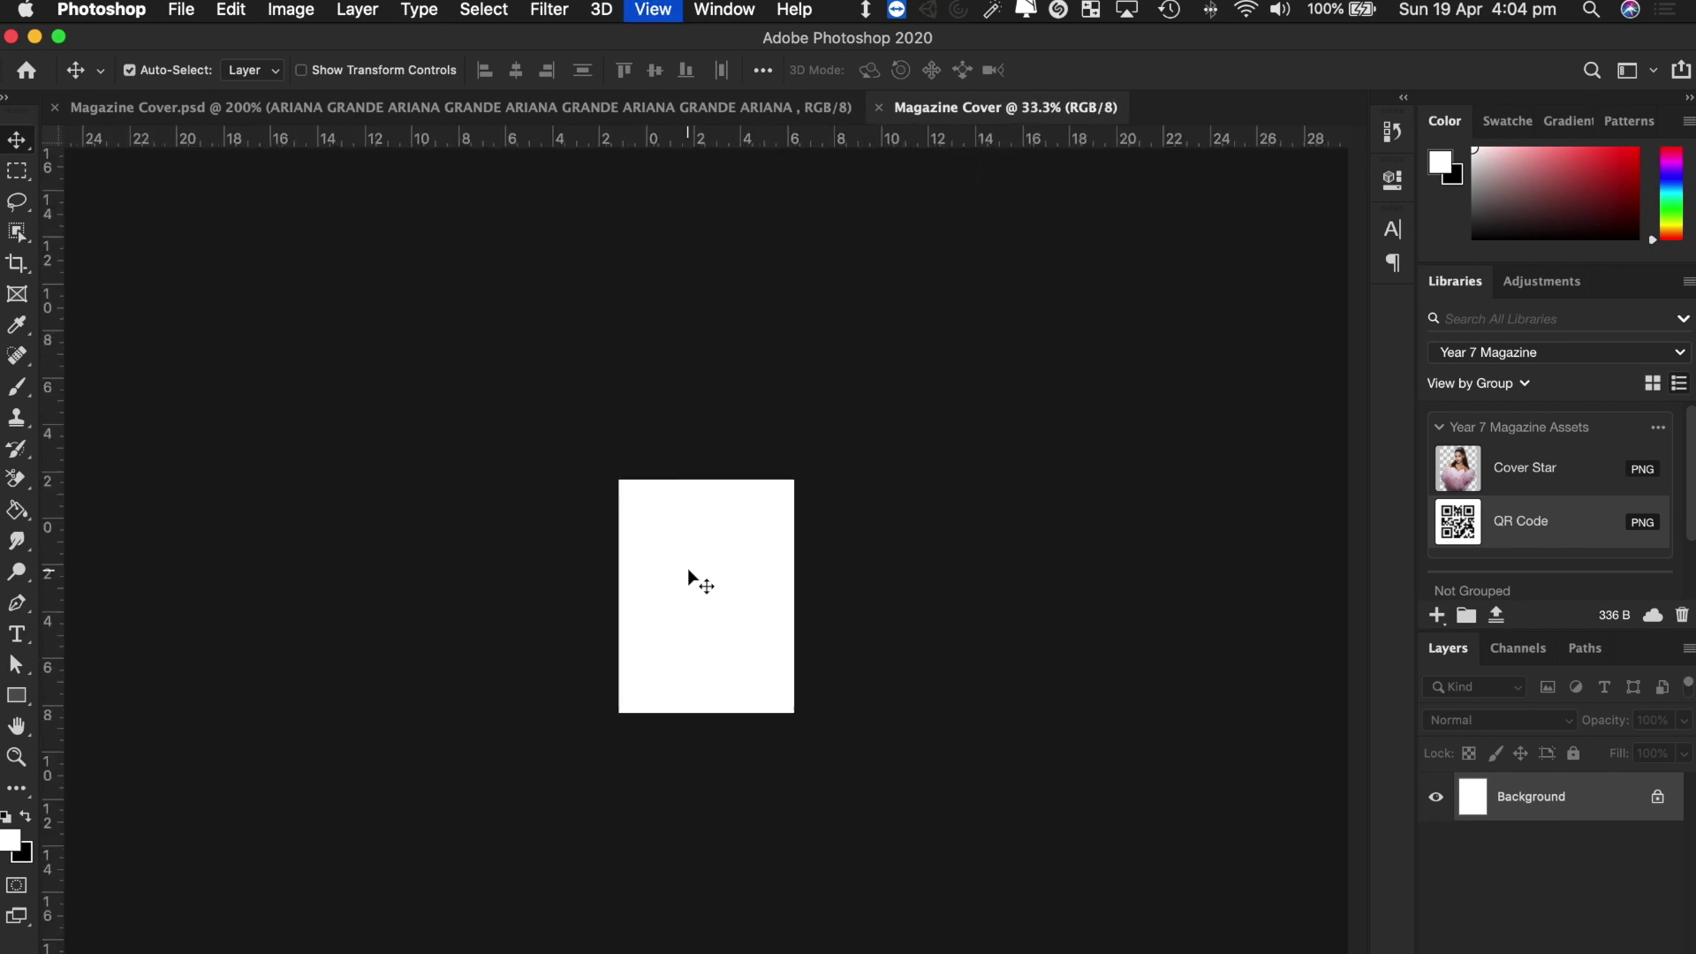
pyautogui.press('super+plus')
pyautogui.press('super+plus')
pyautogui.press('super+plus')
pyautogui.press('super+plus')
pyautogui.press('super+plus')
pyautogui.press('super+minus')
pyautogui.press('super+minus')
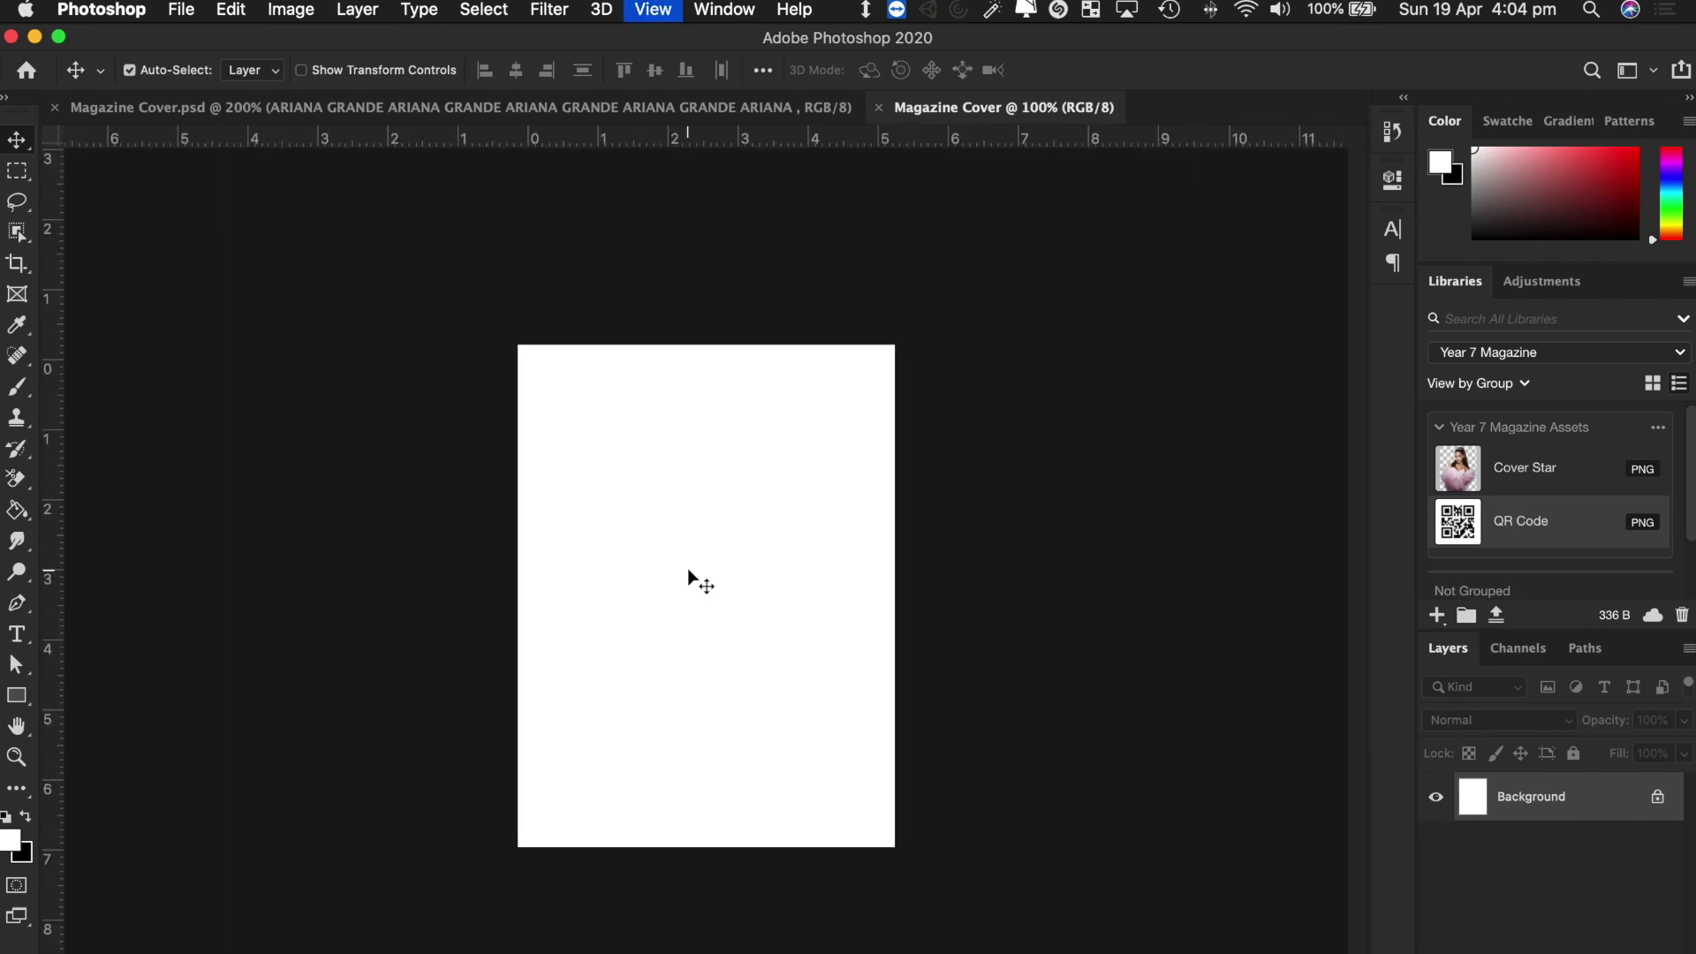
pyautogui.press('super+plus')
# Look over the finished Vogue cover file, then return to the blank Magazine Cover.
pyautogui.scroll(1, 687, 569)
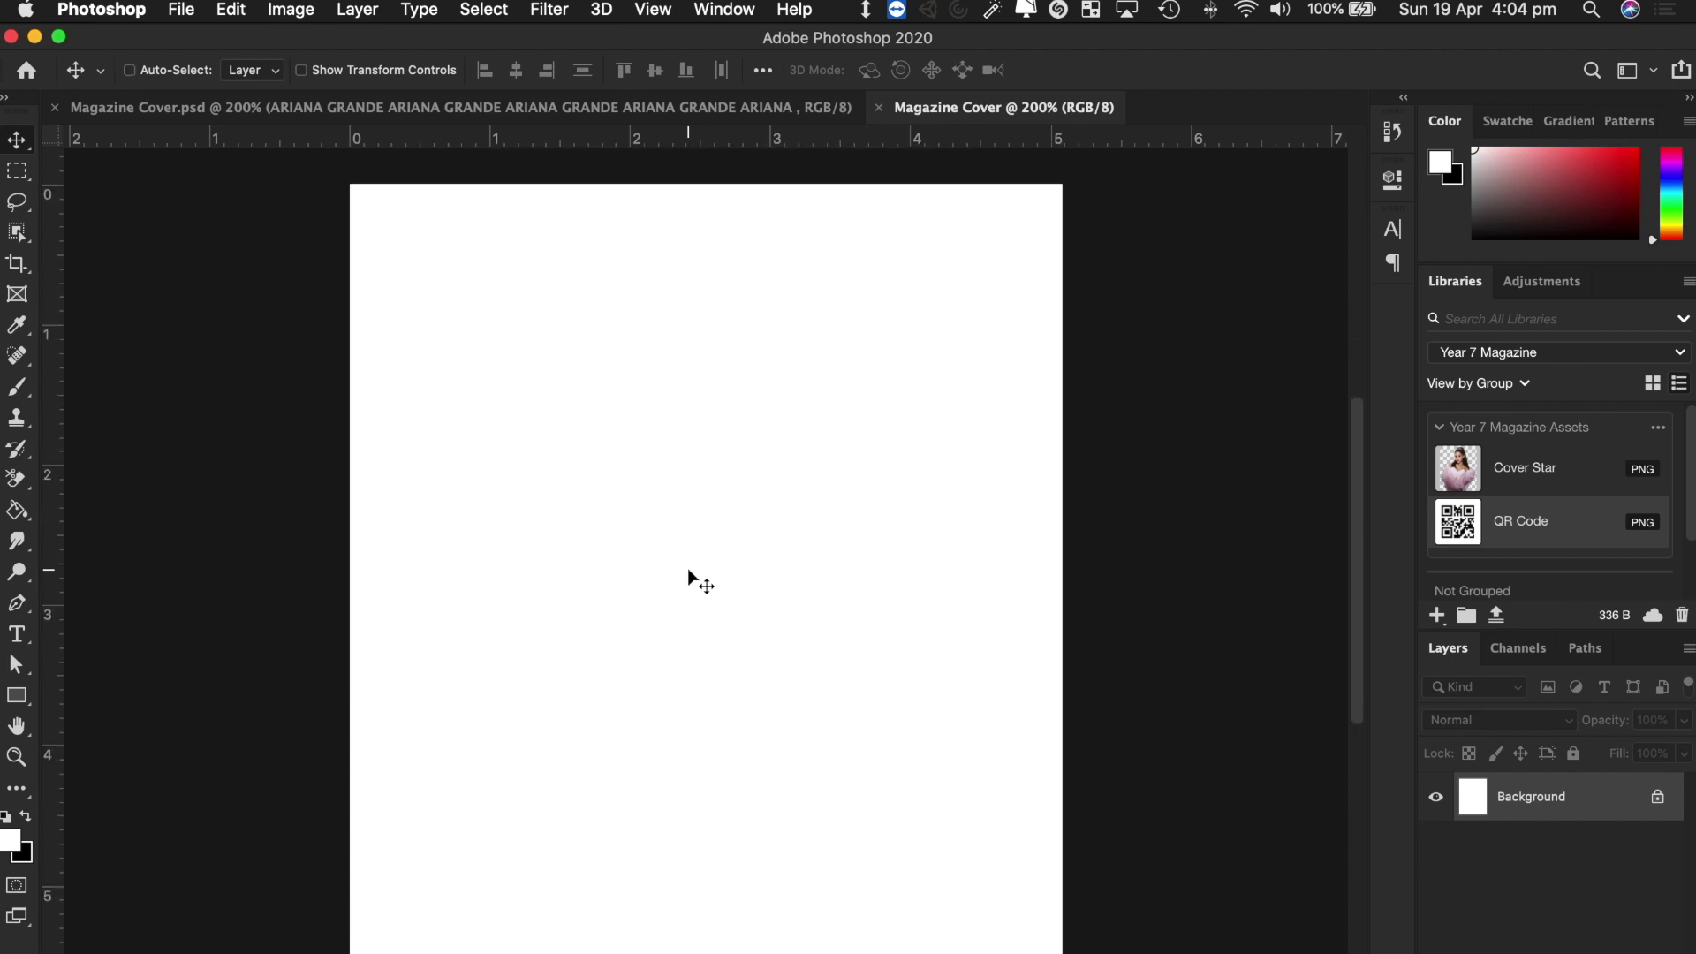
pyautogui.hscroll(1, 687, 569)
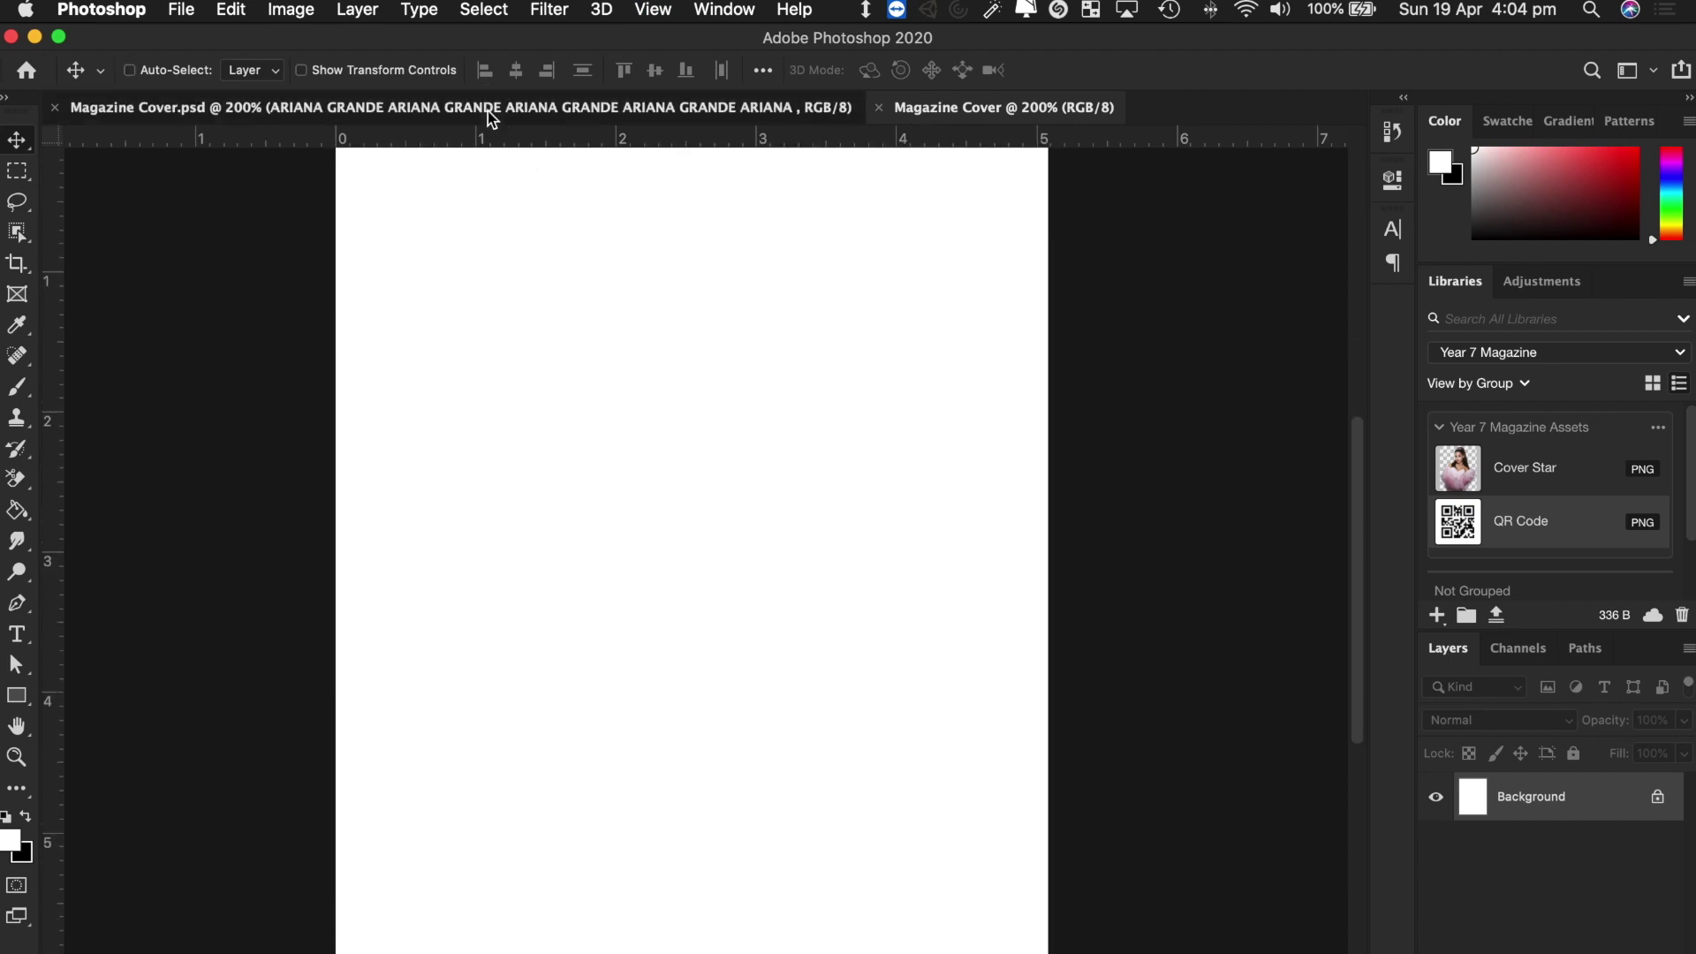
pyautogui.click(487, 111)
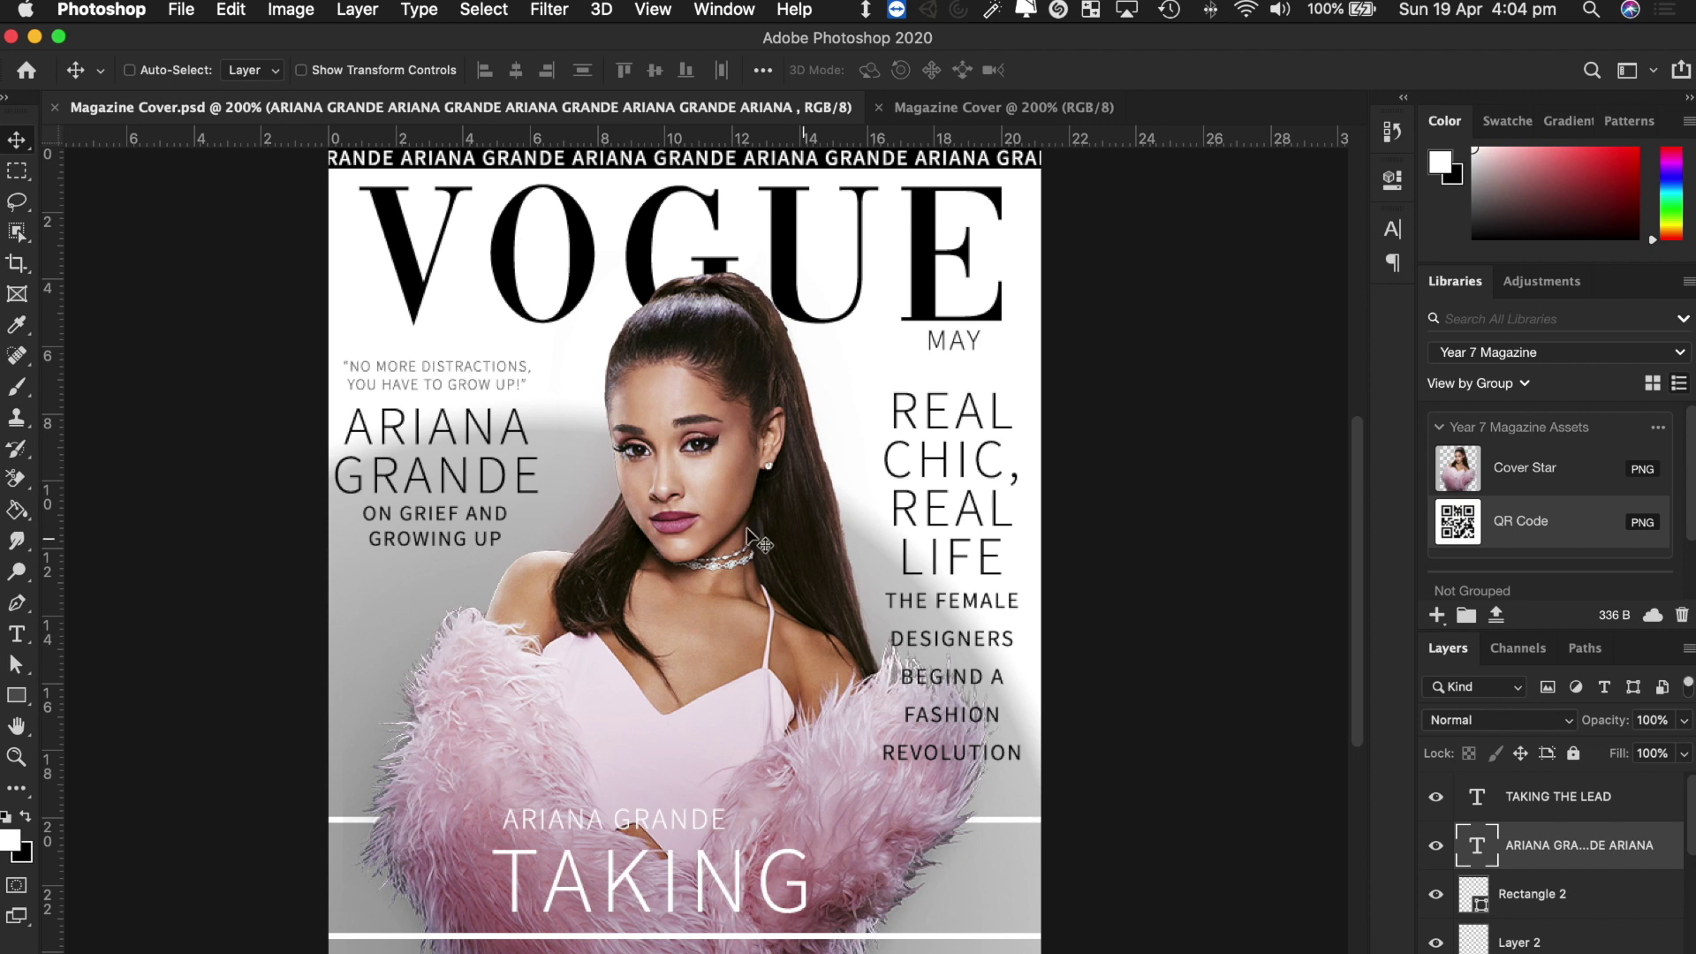
pyautogui.click(946, 110)
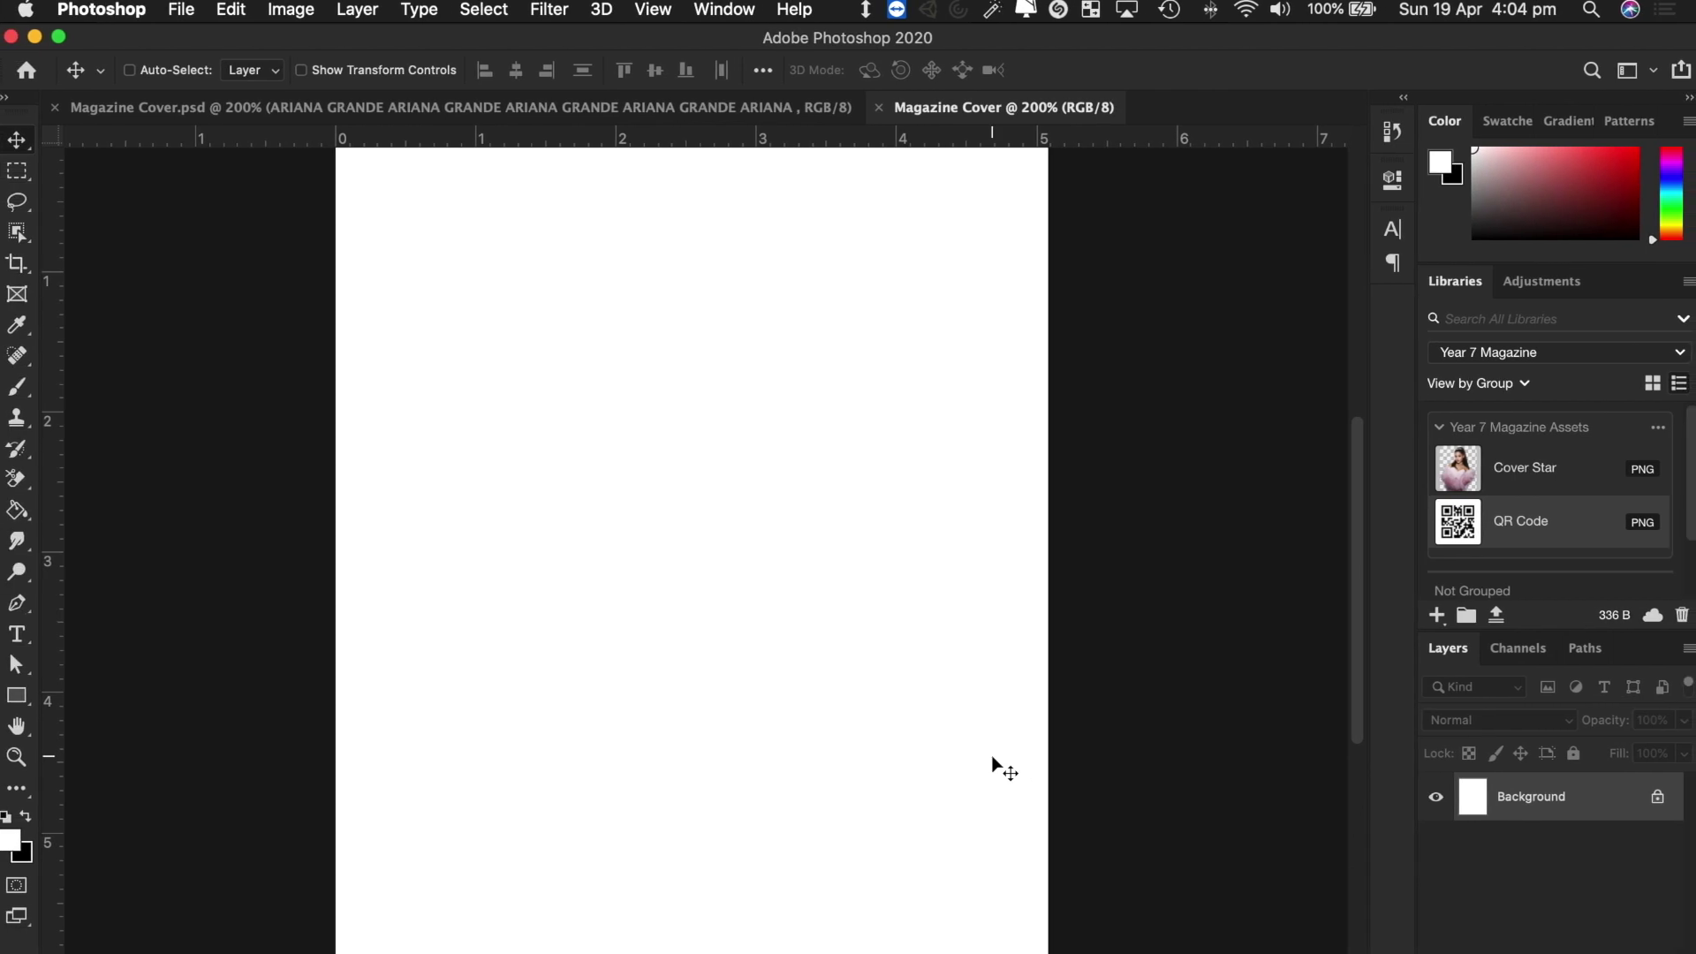
# Switch to Safari and load the Bing home page in a new tab.
pyautogui.hotkey('ctrl', 'Right')
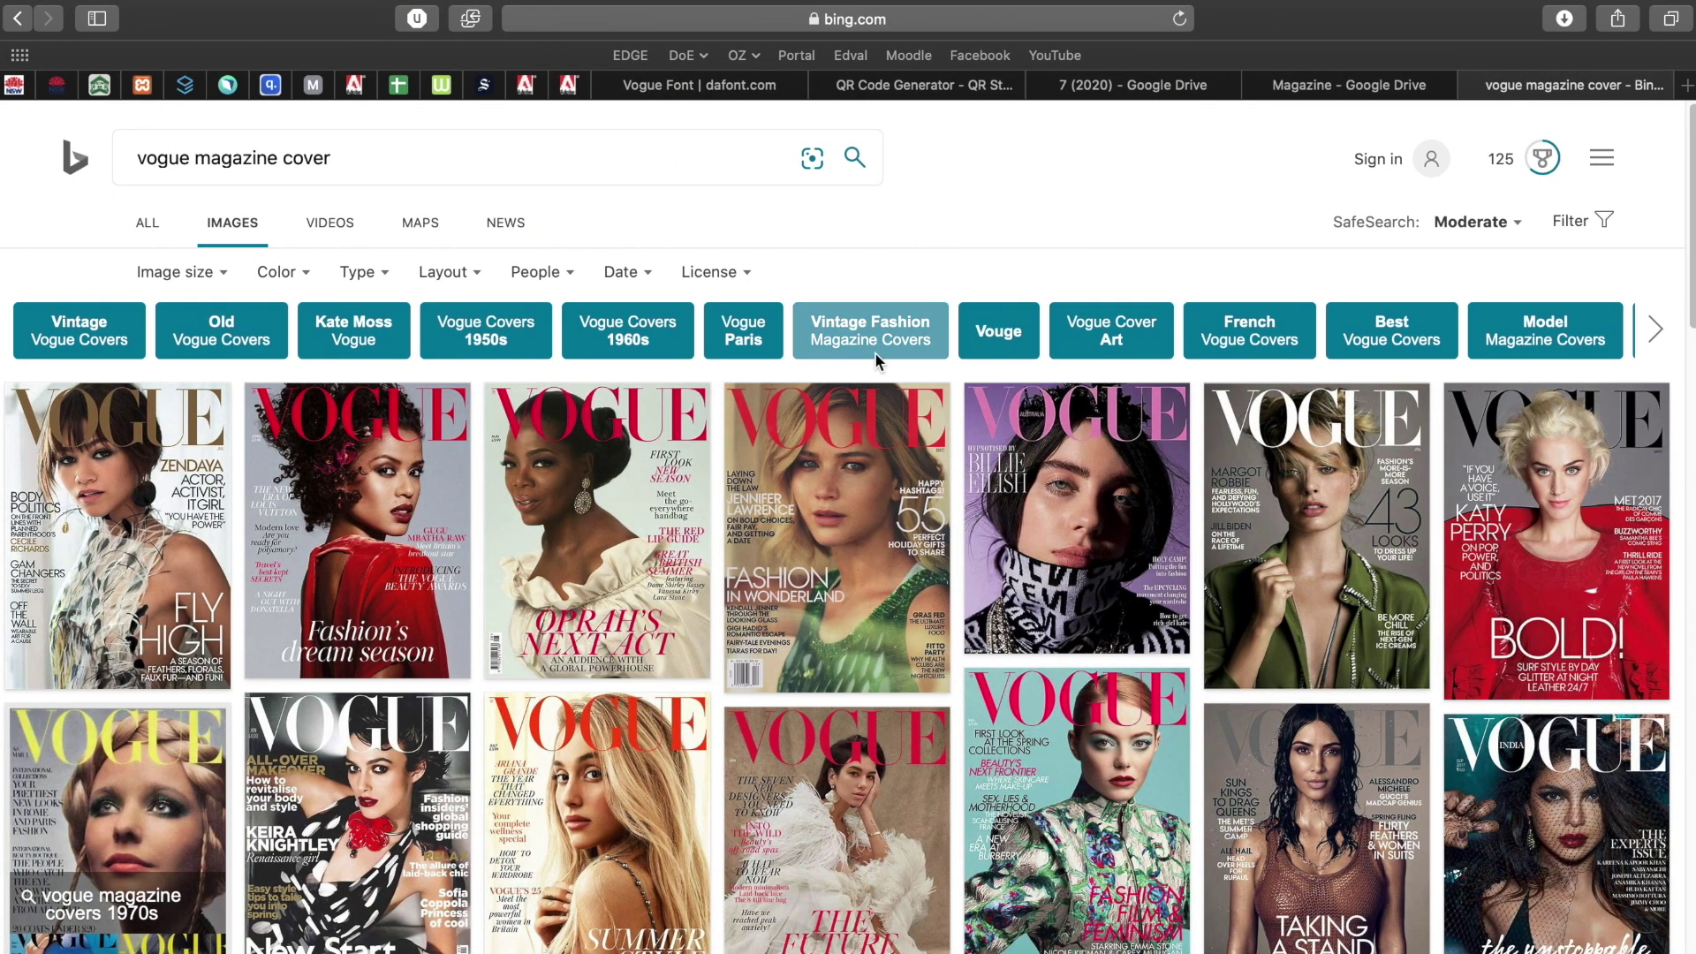
pyautogui.press('super+t')
pyautogui.write('bing')
pyautogui.press('Return')
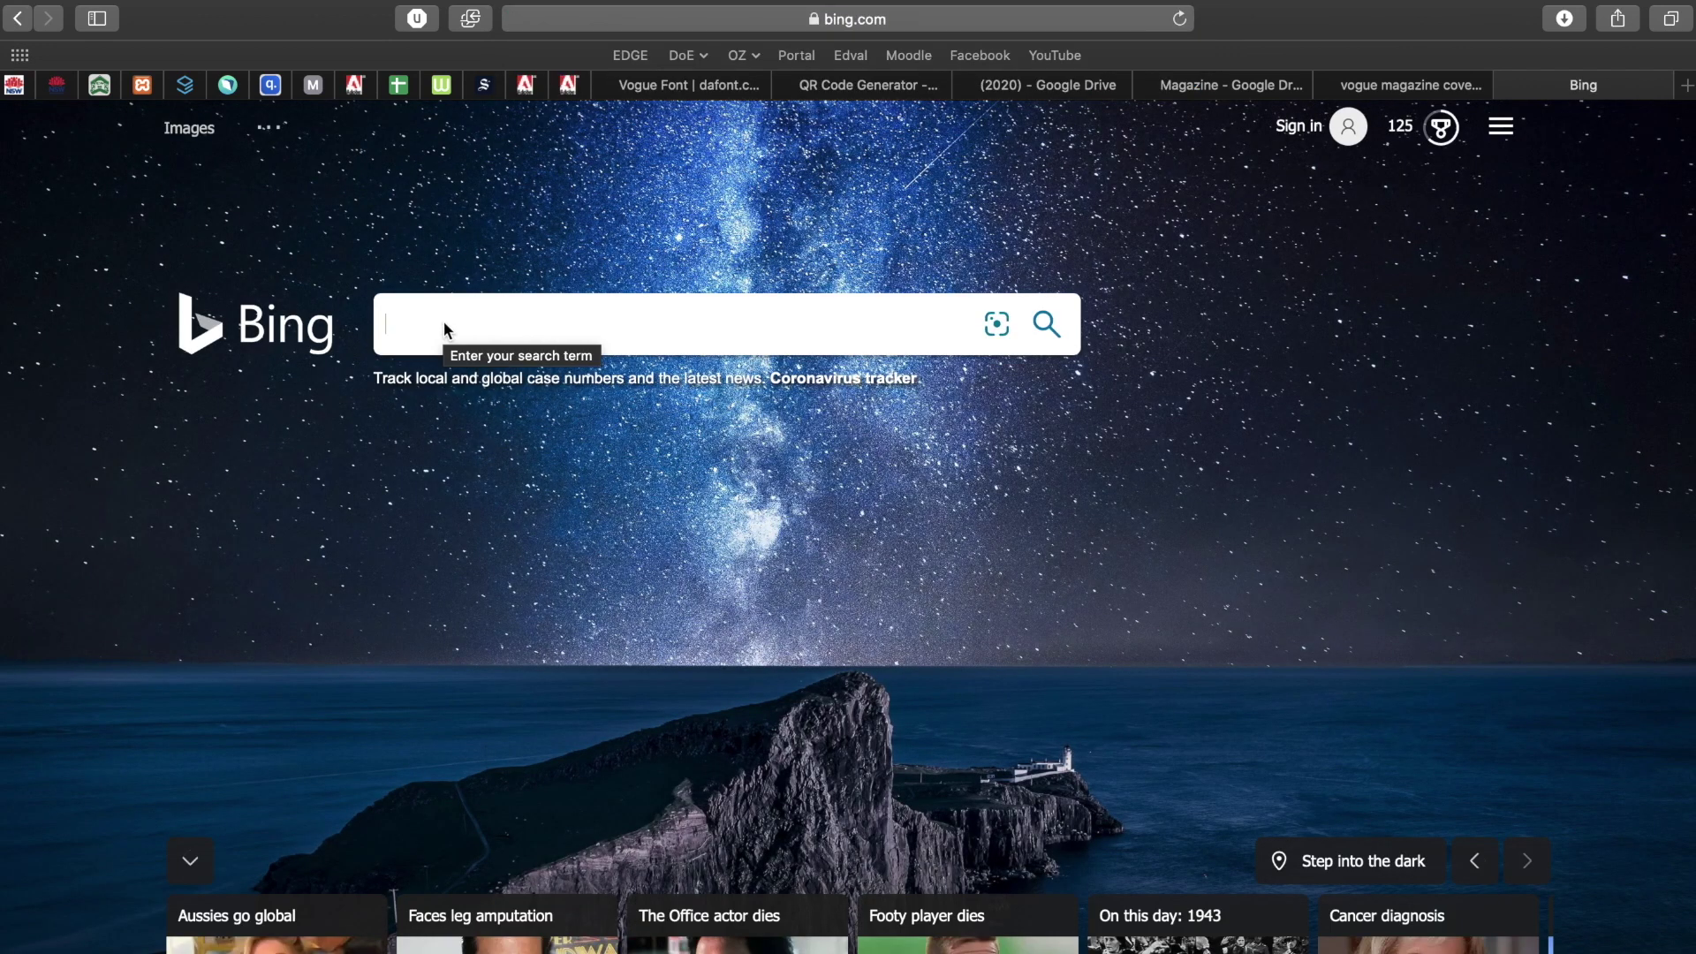
# Search Bing for 'celebrities' and show the image results.
pyautogui.write('cel')
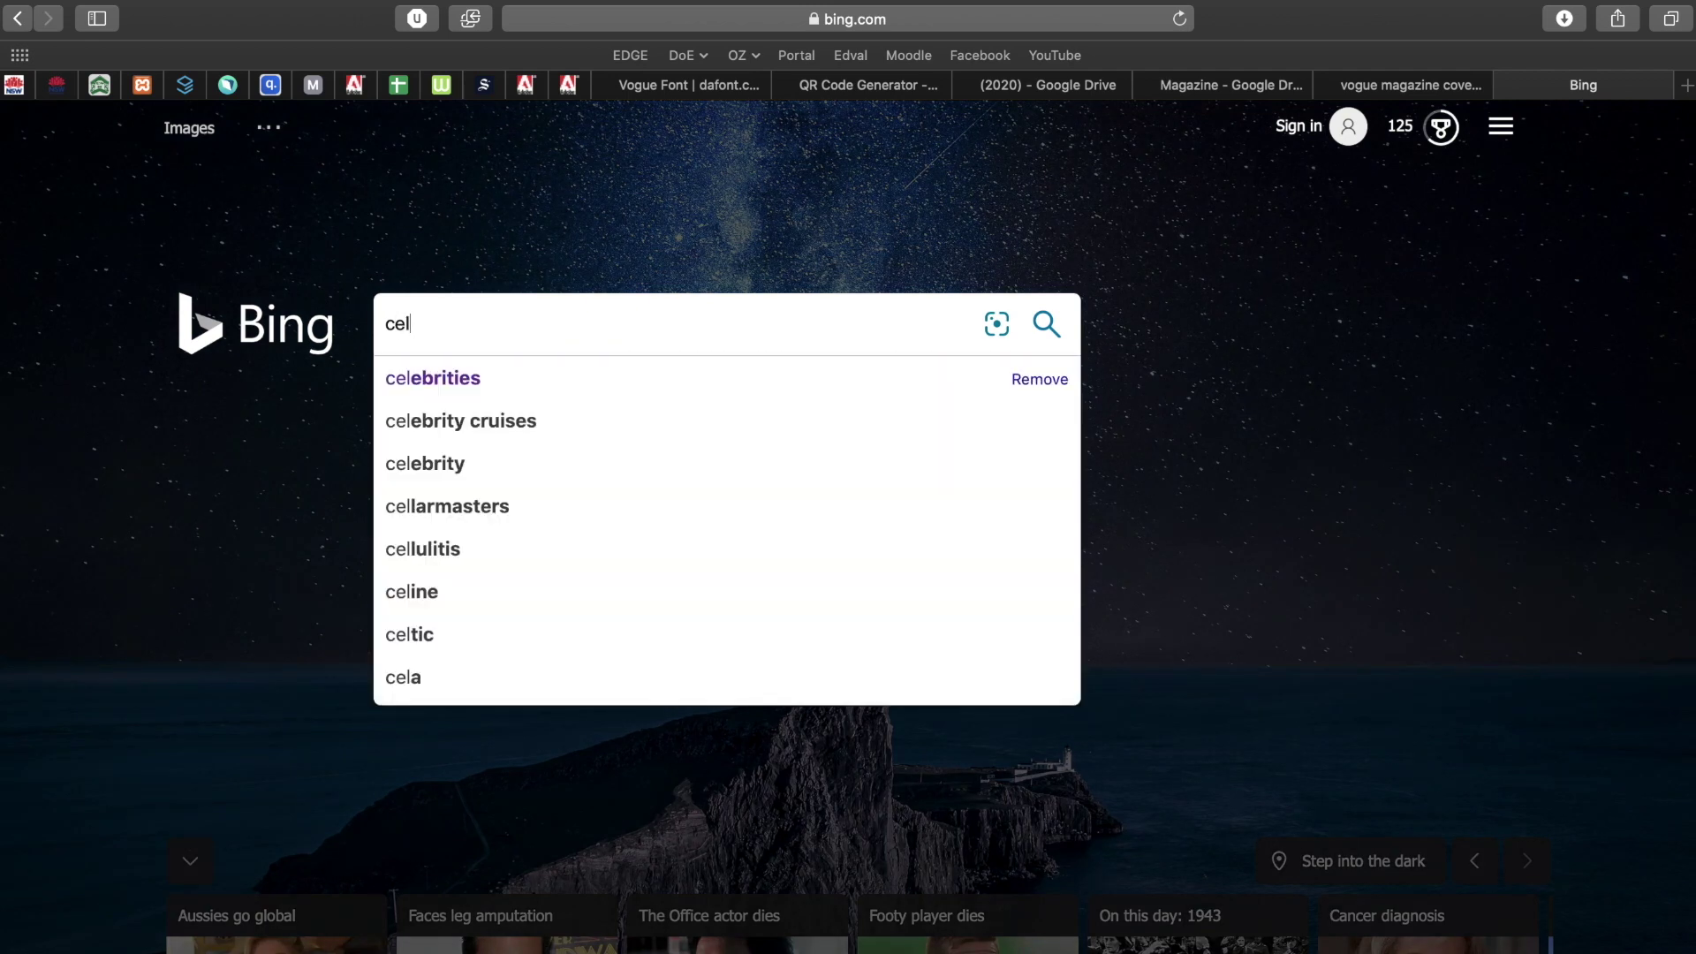
pyautogui.press('Down')
pyautogui.press('Return')
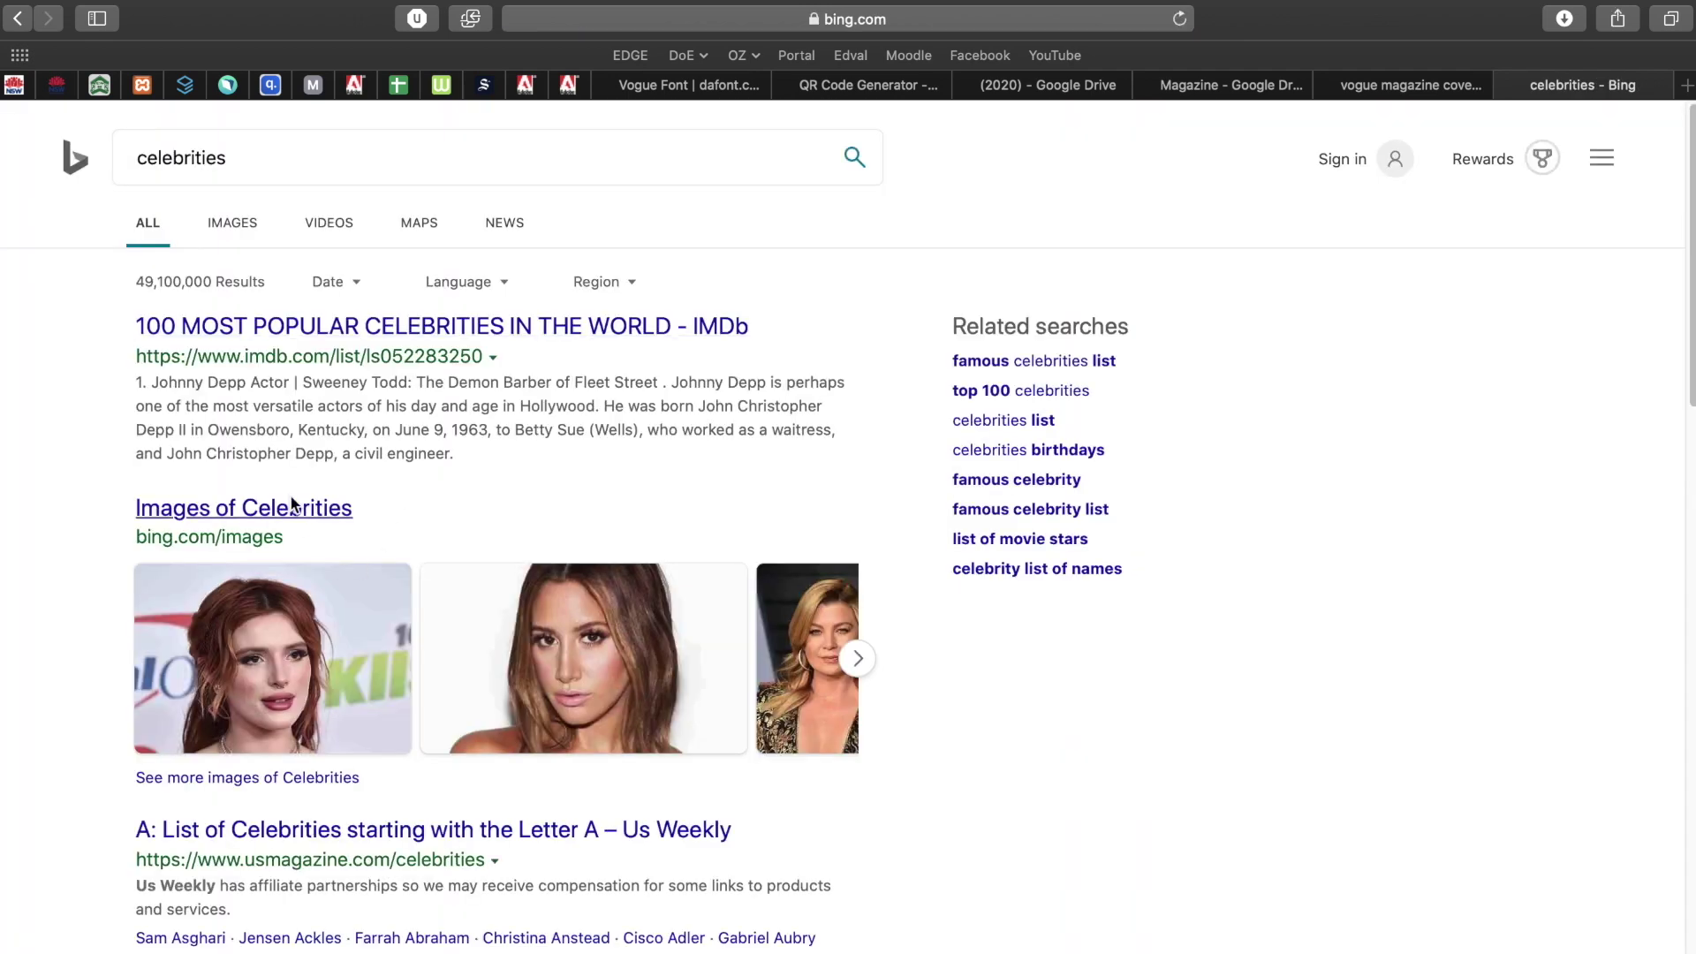
pyautogui.click(234, 213)
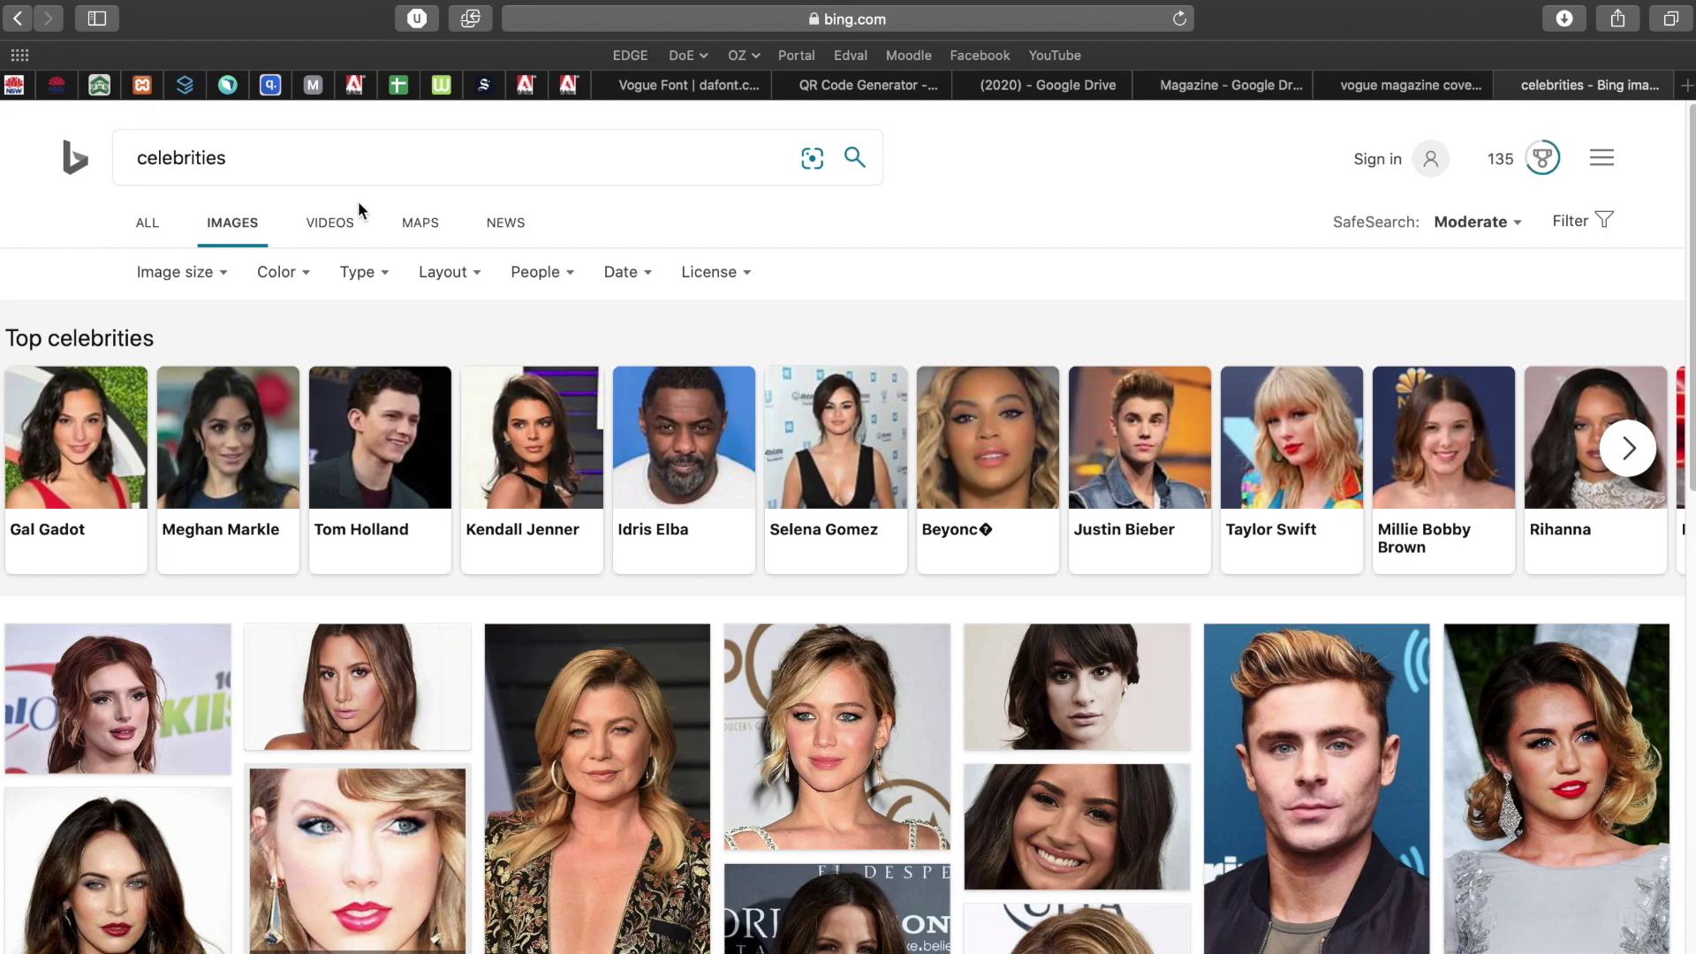
pyautogui.scroll(-2, 862, 311)
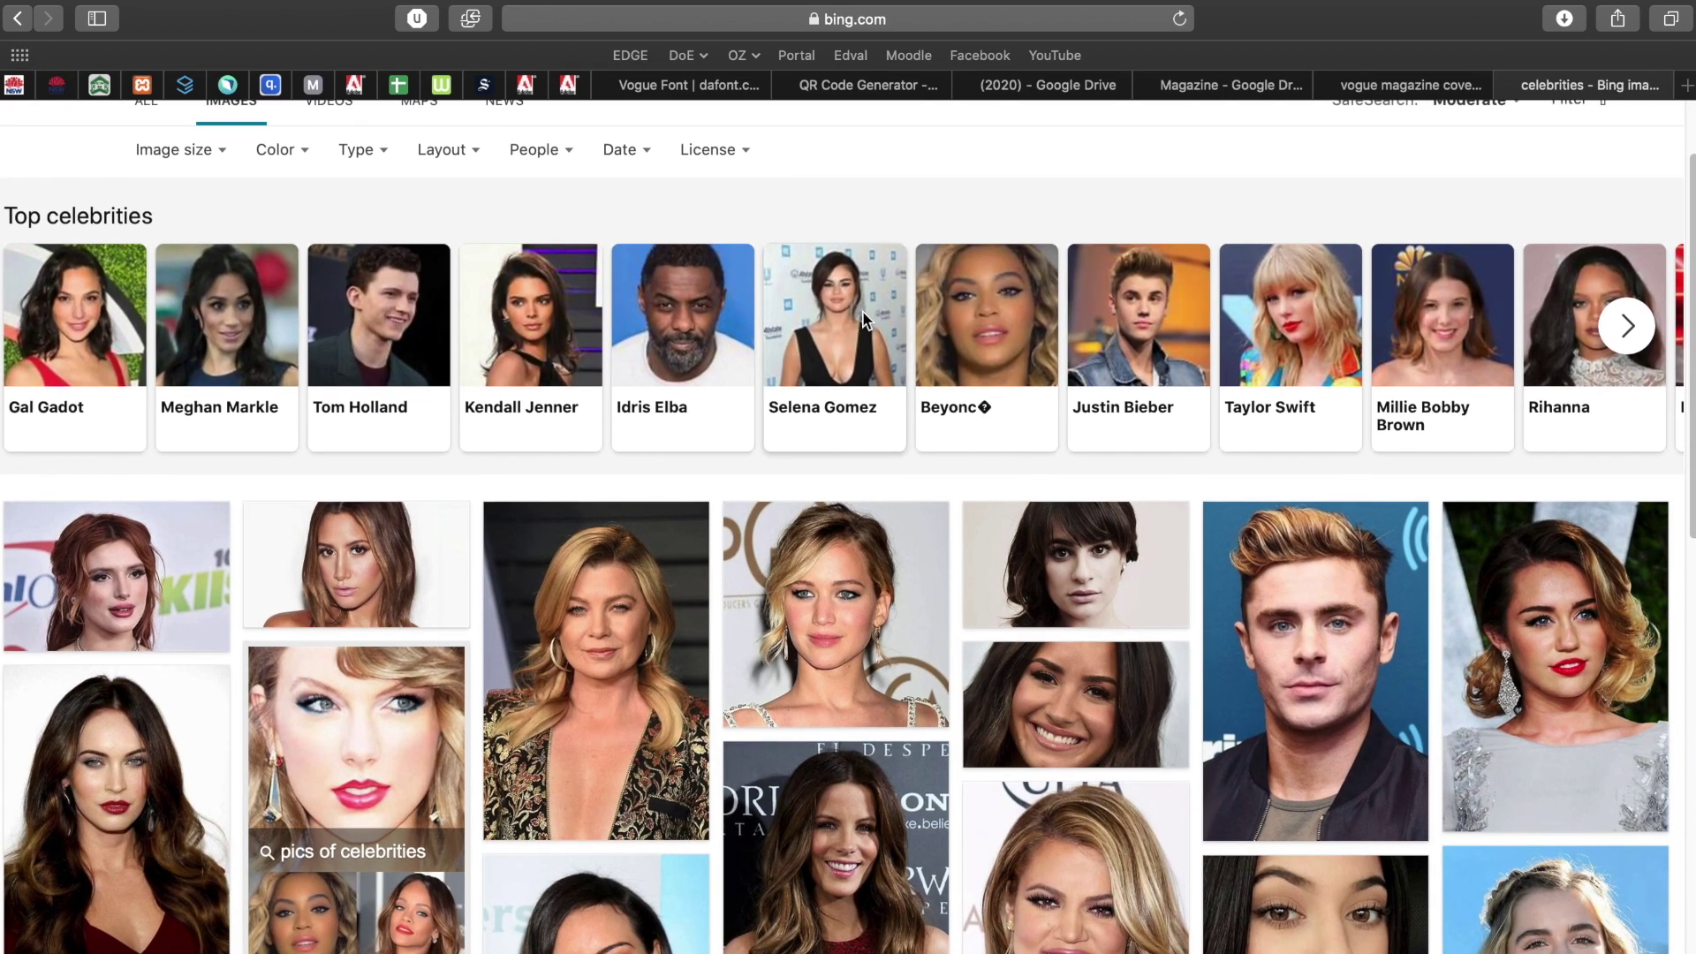
pyautogui.scroll(2, 862, 317)
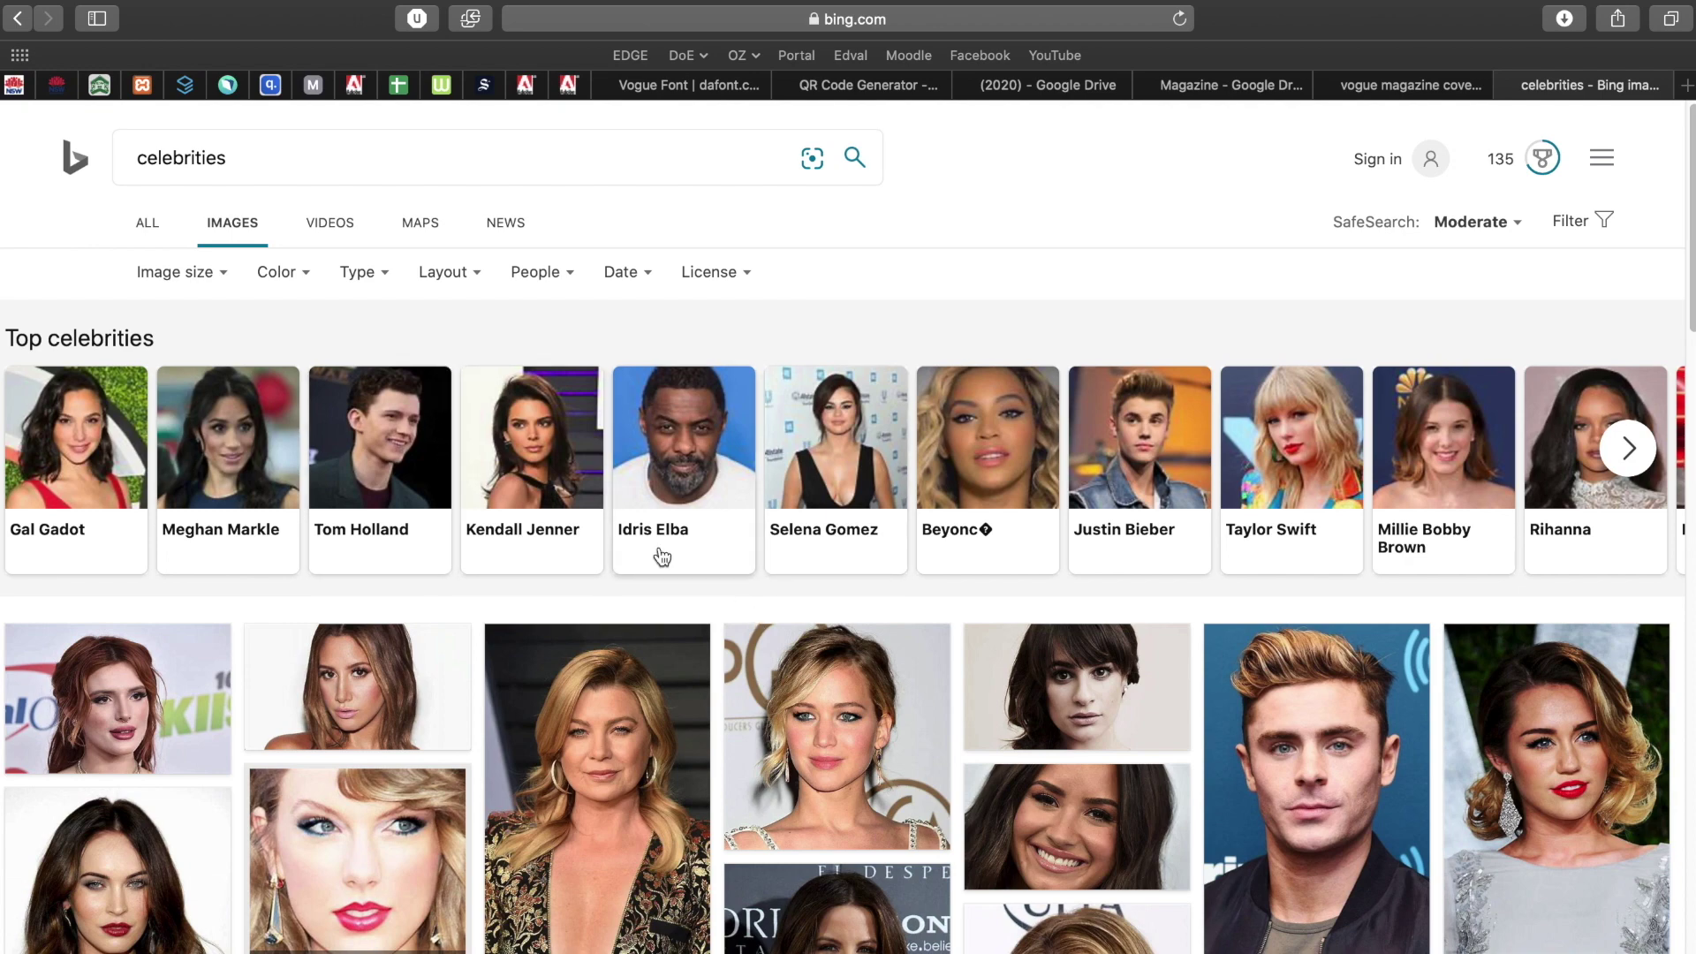
pyautogui.hotkey('ctrl', 'Left')
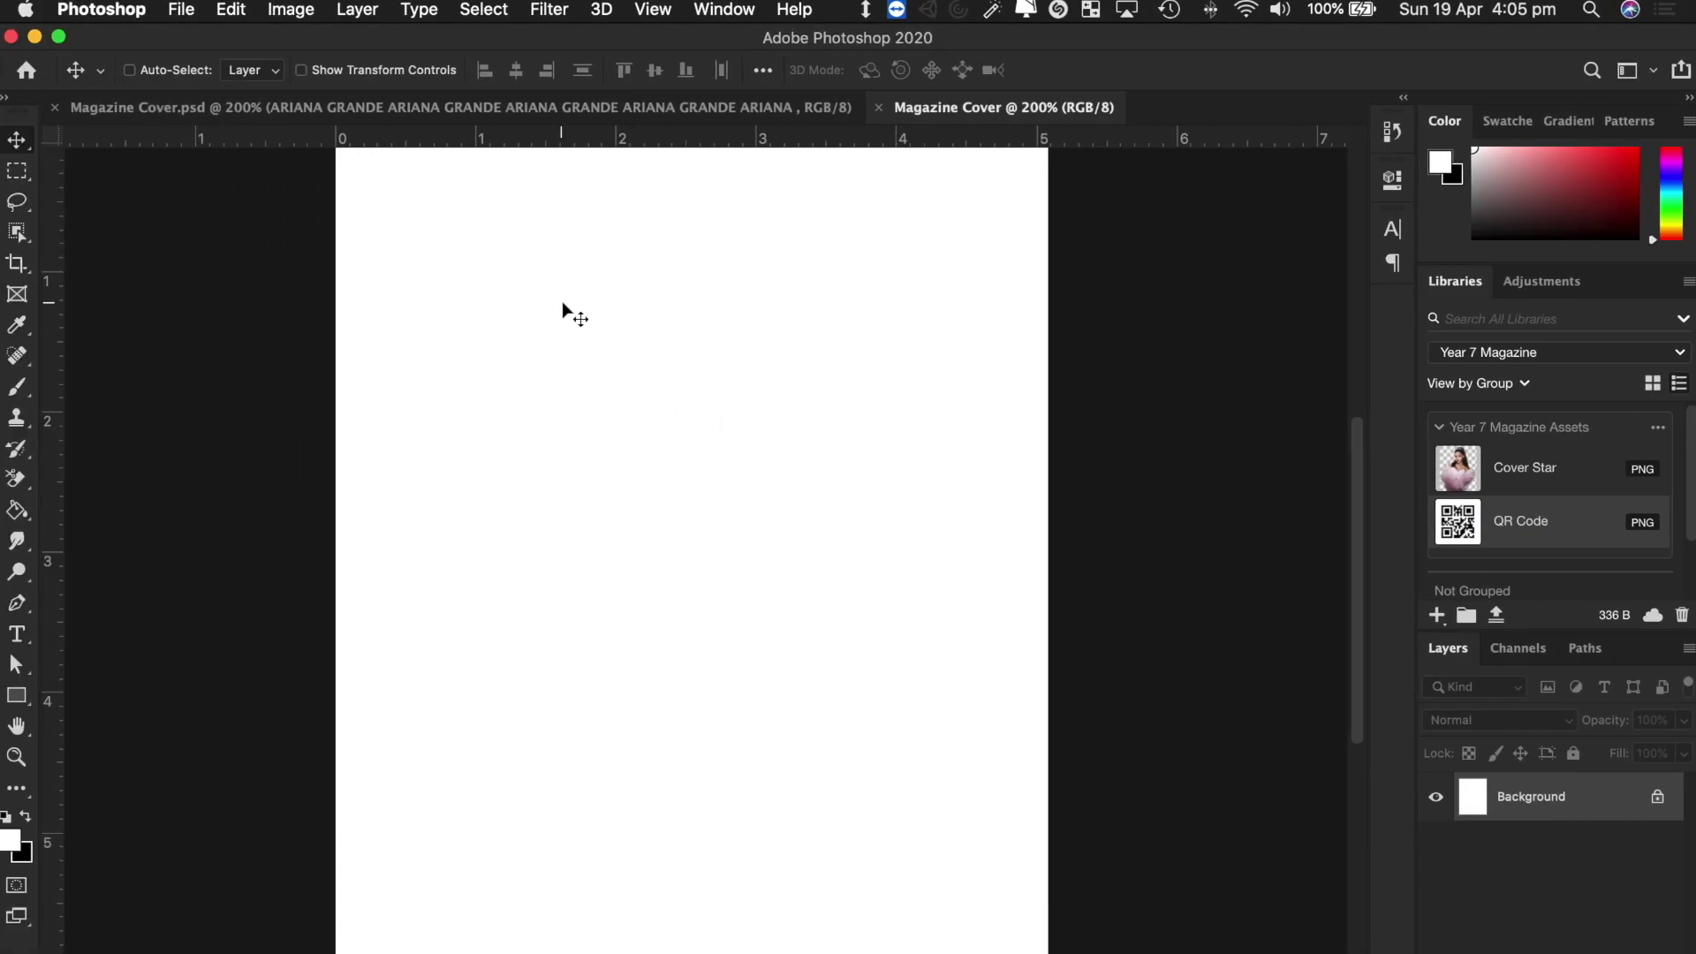
pyautogui.hotkey('ctrl', 'Right')
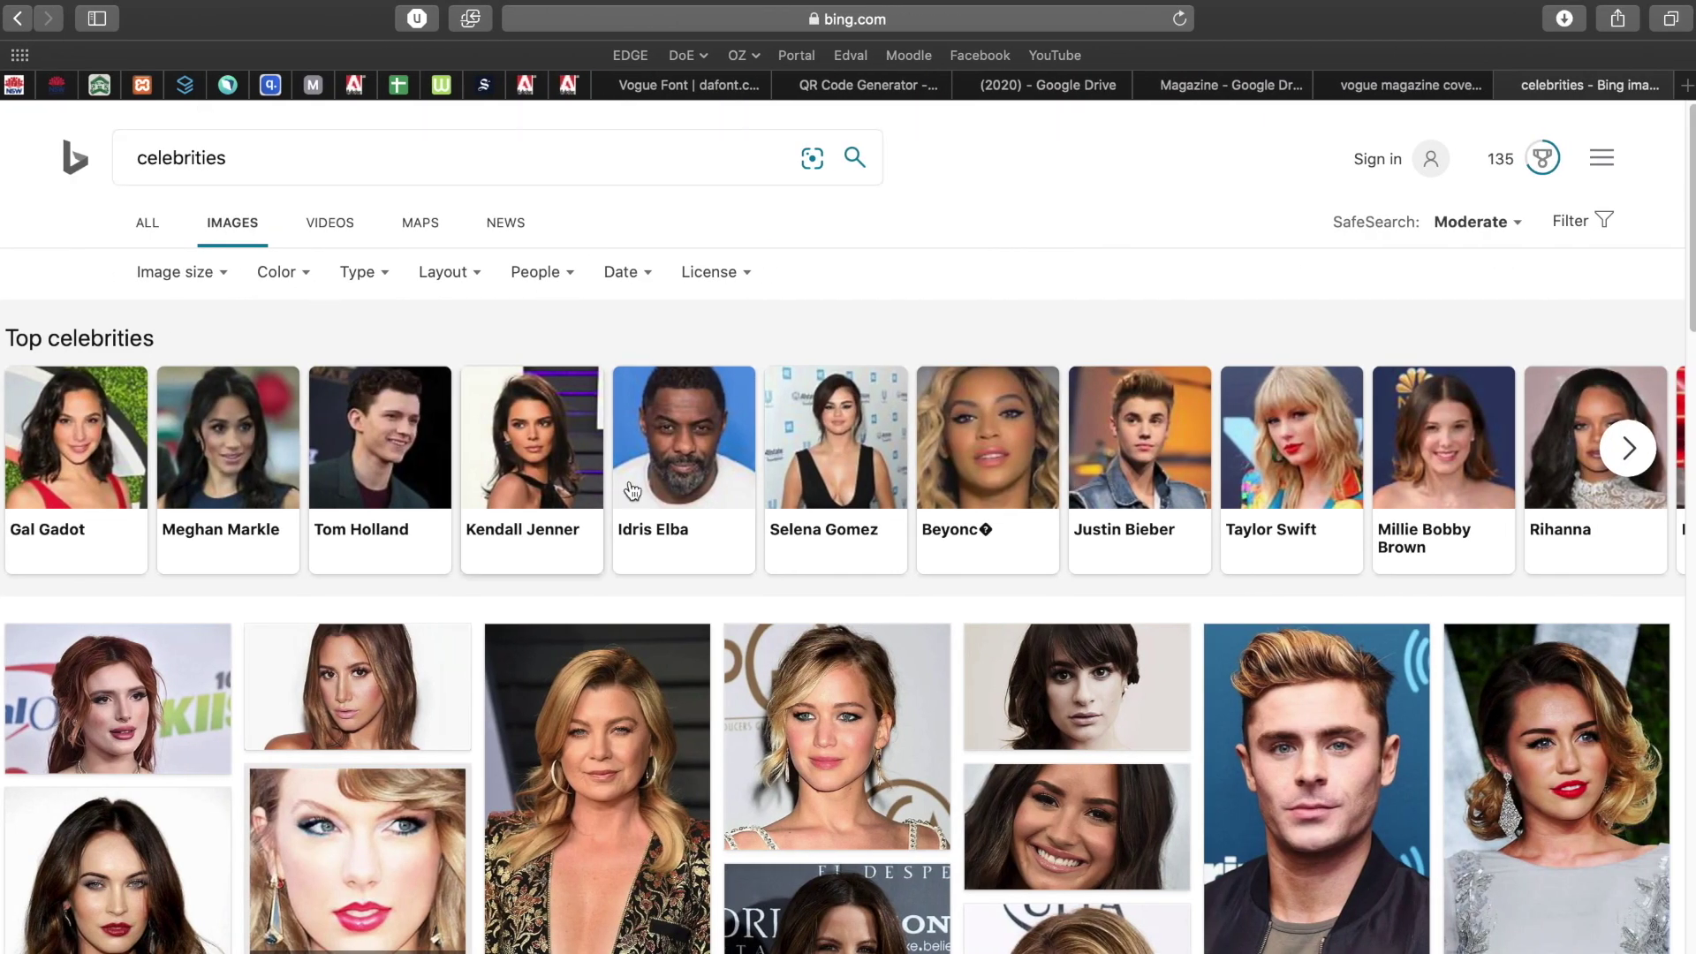
# Replace the search with the singer's name plus 'photoshoot' and run it.
pyautogui.moveTo(257, 166); pyautogui.dragTo(88, 164)
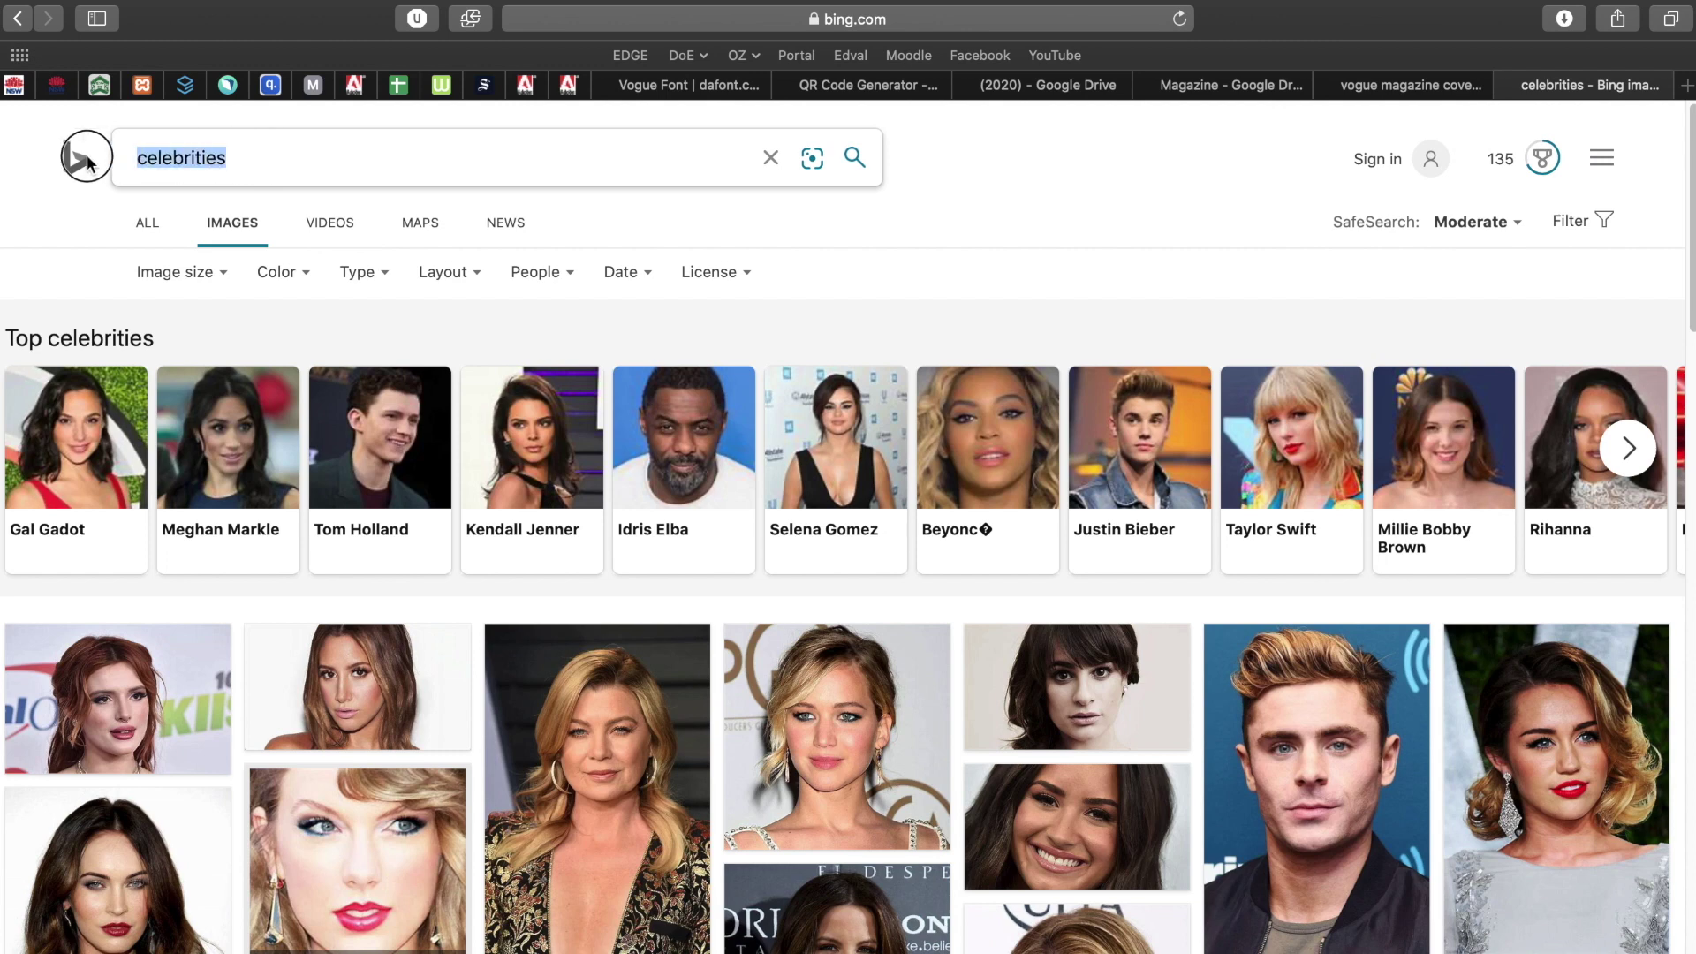
pyautogui.press('super+a')
pyautogui.write('ari')
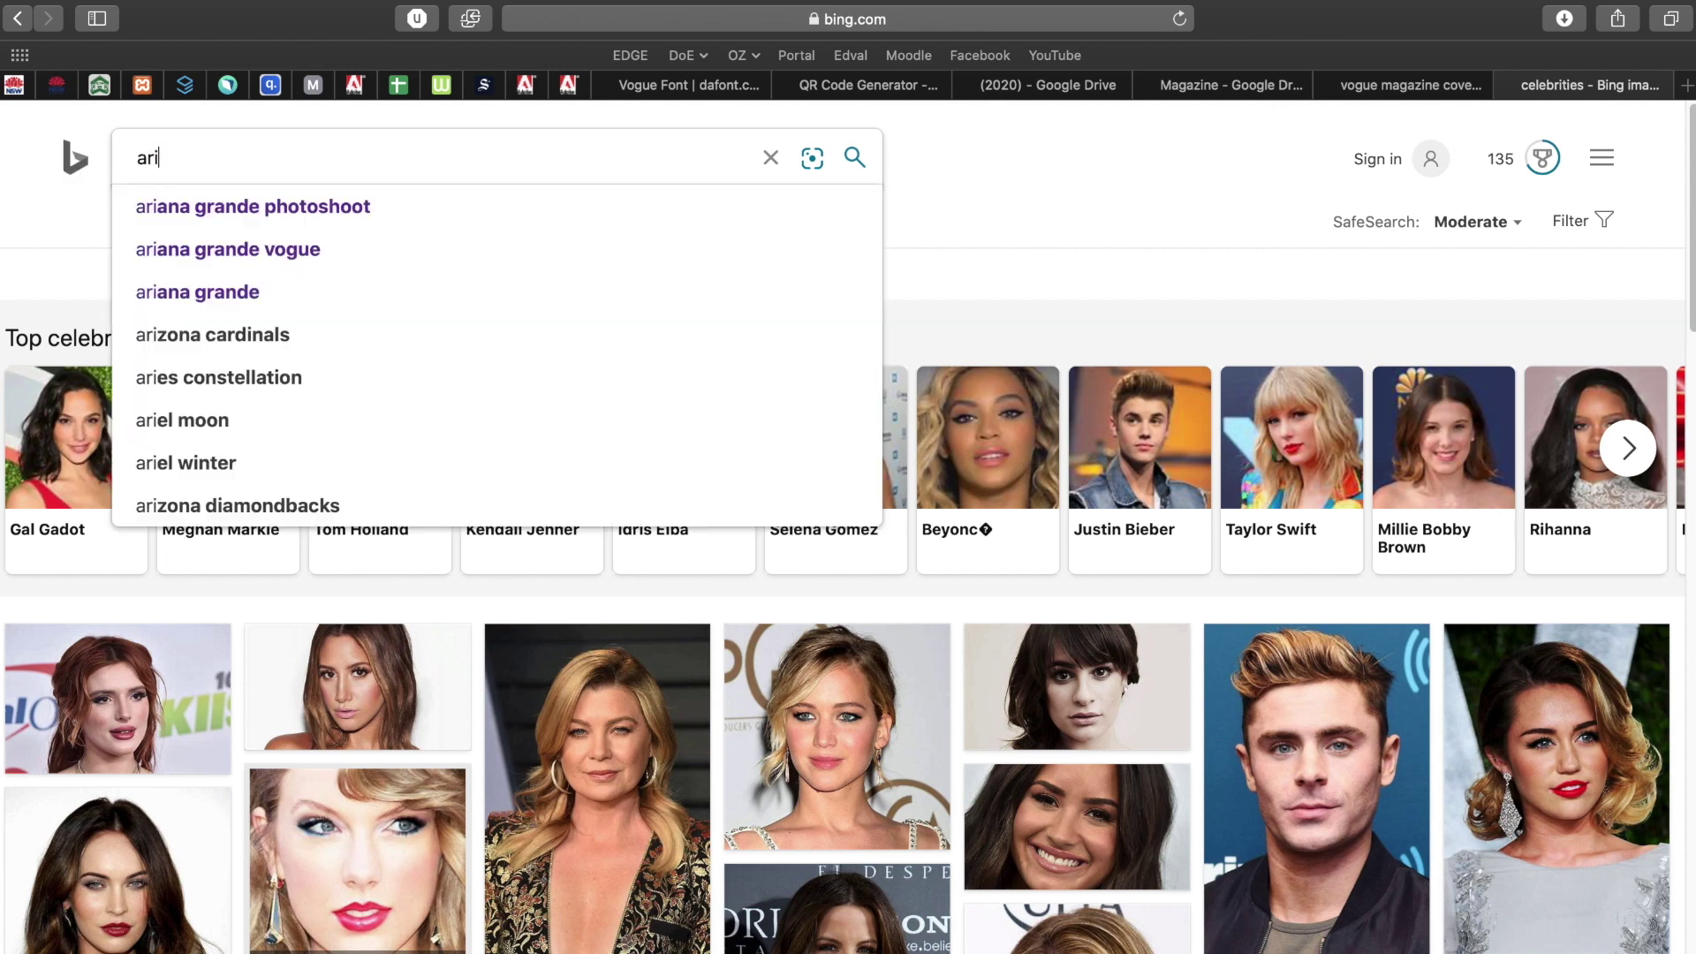
pyautogui.write('ana grande')
pyautogui.press('Return')
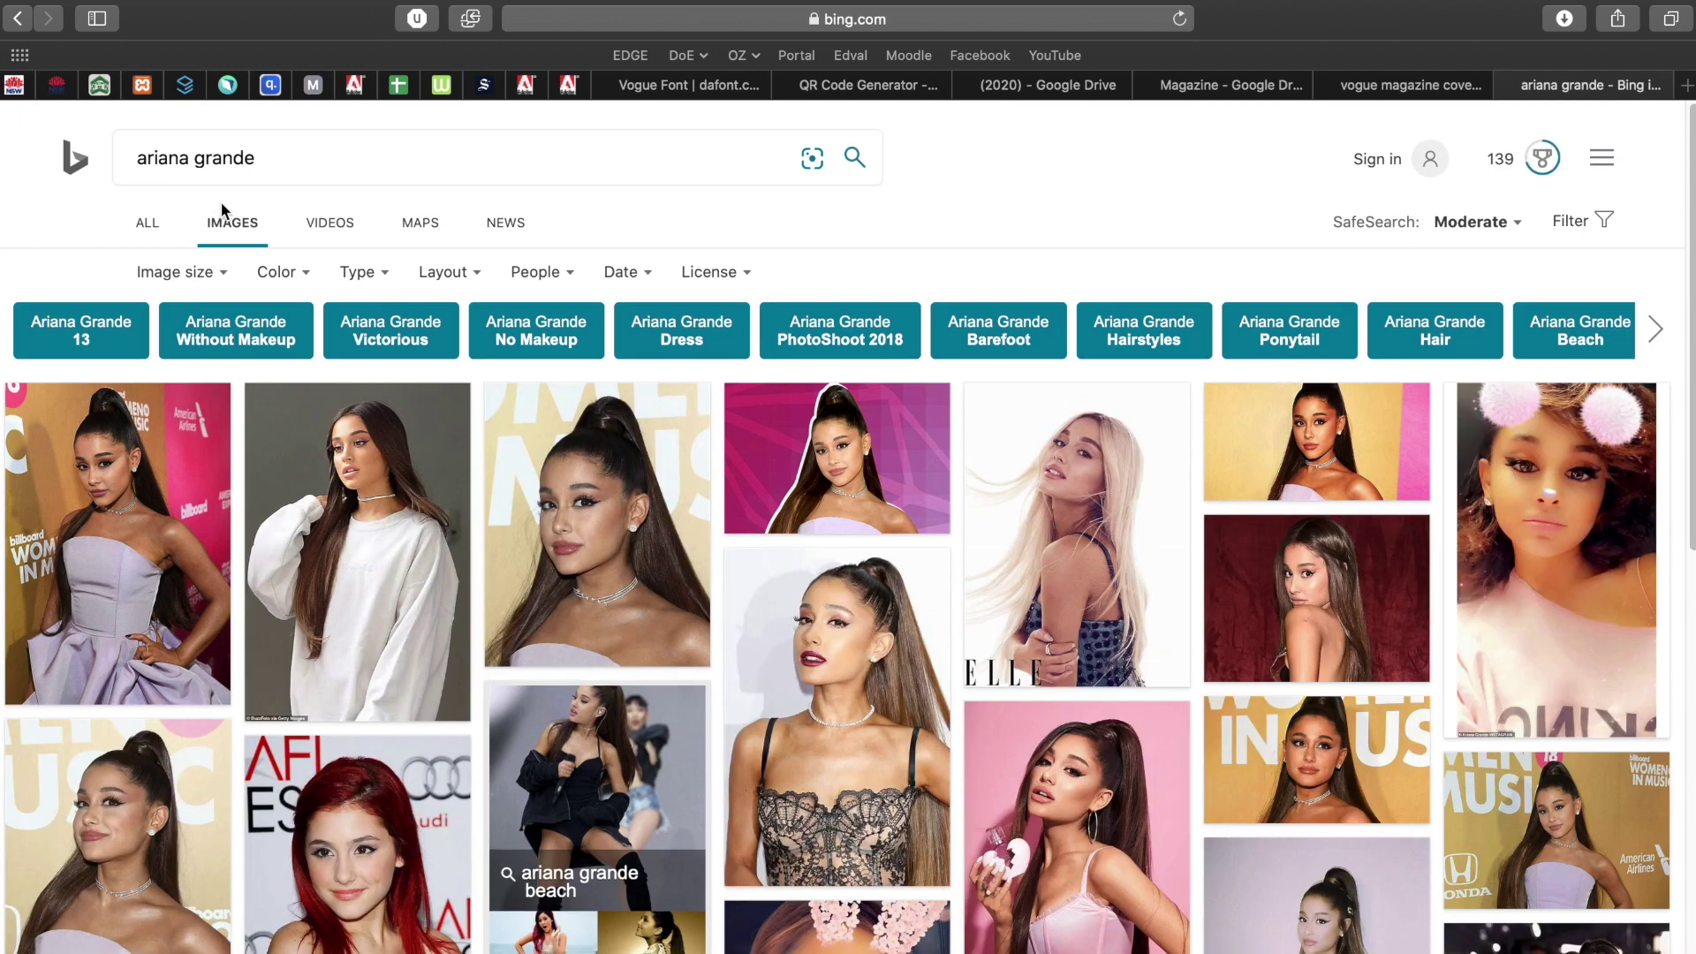
pyautogui.click(272, 165)
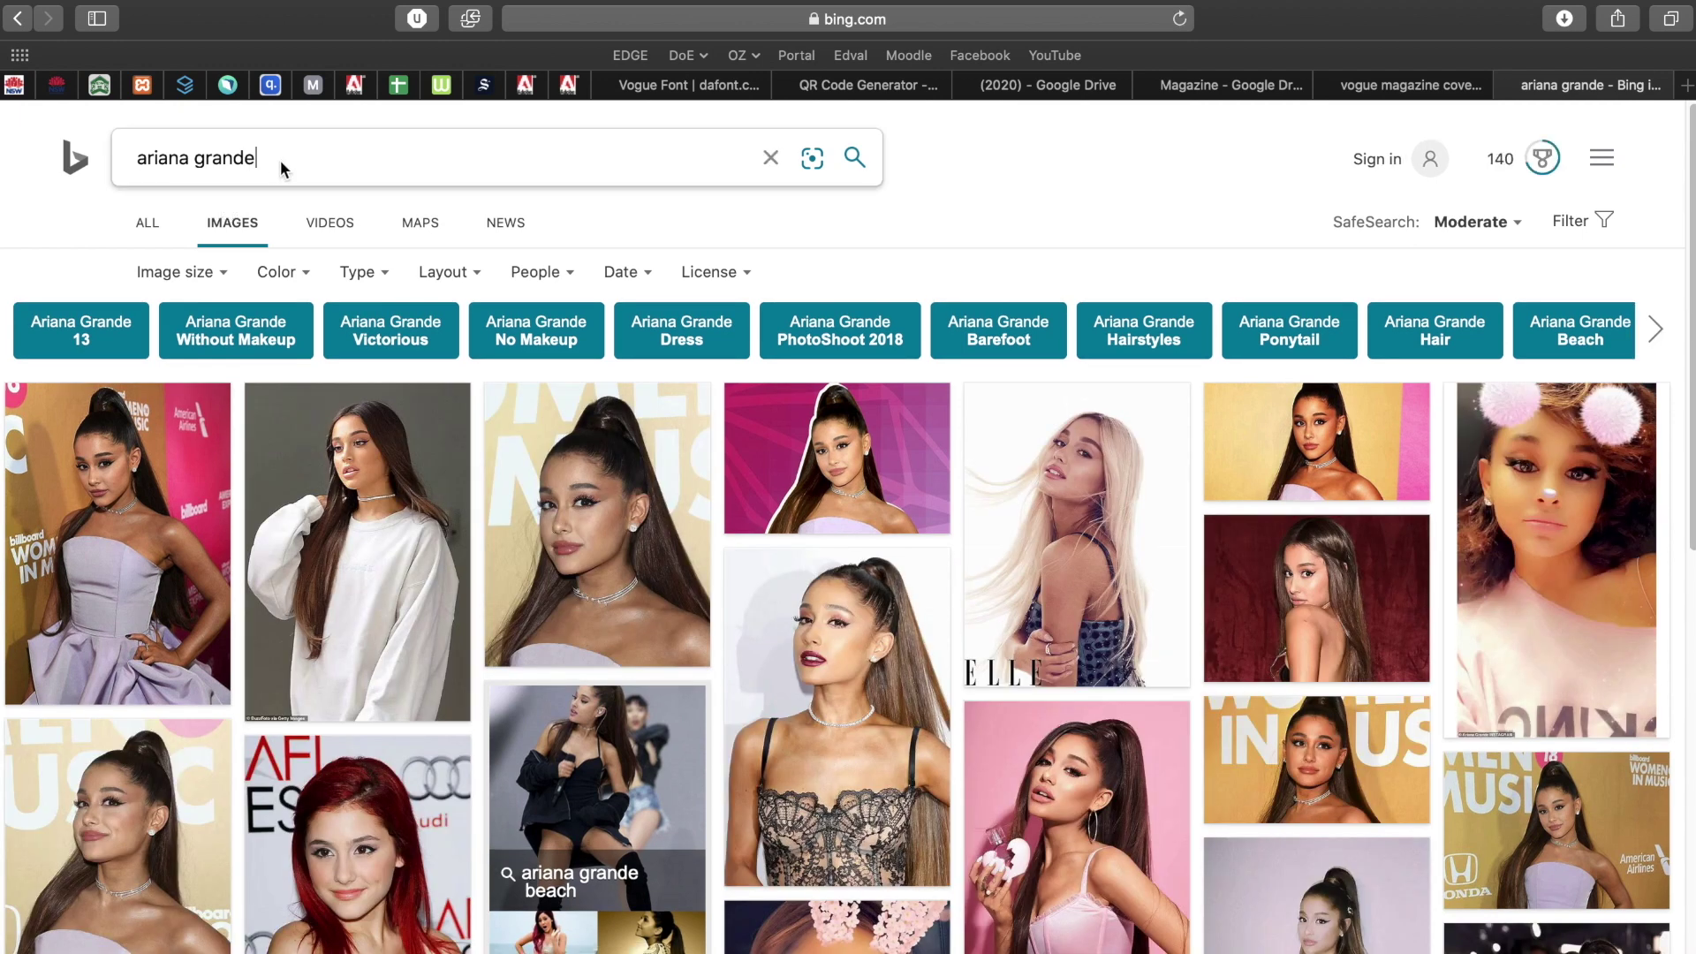
pyautogui.write('photoshoot')
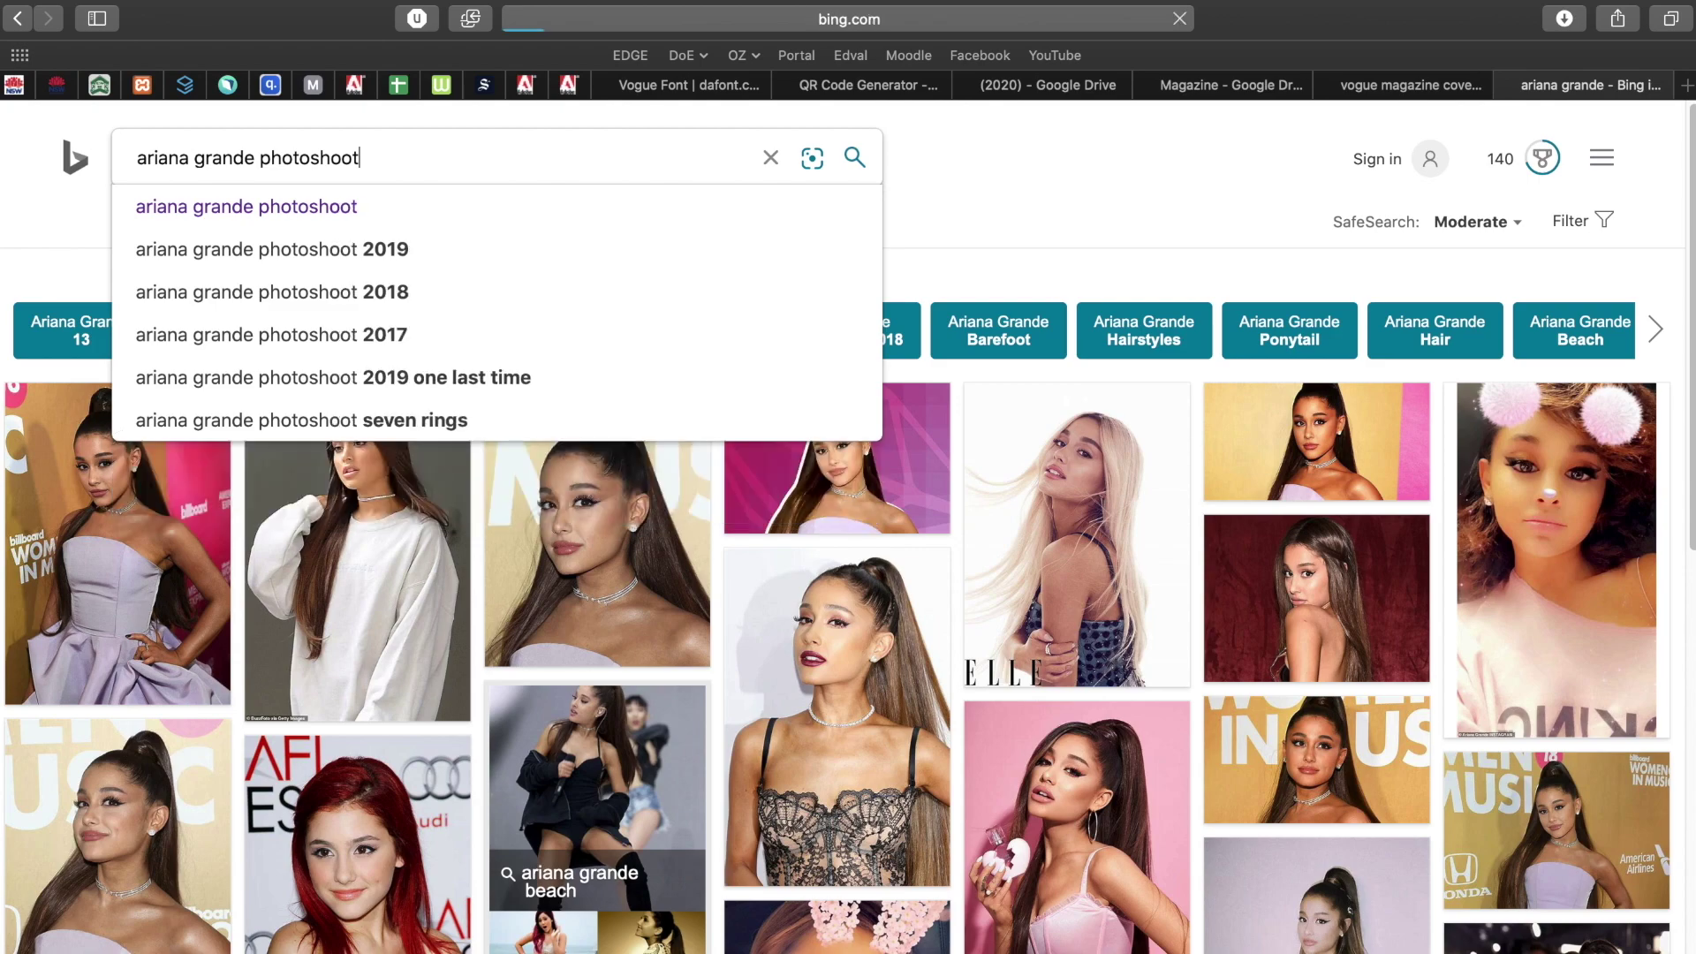
pyautogui.press('Return')
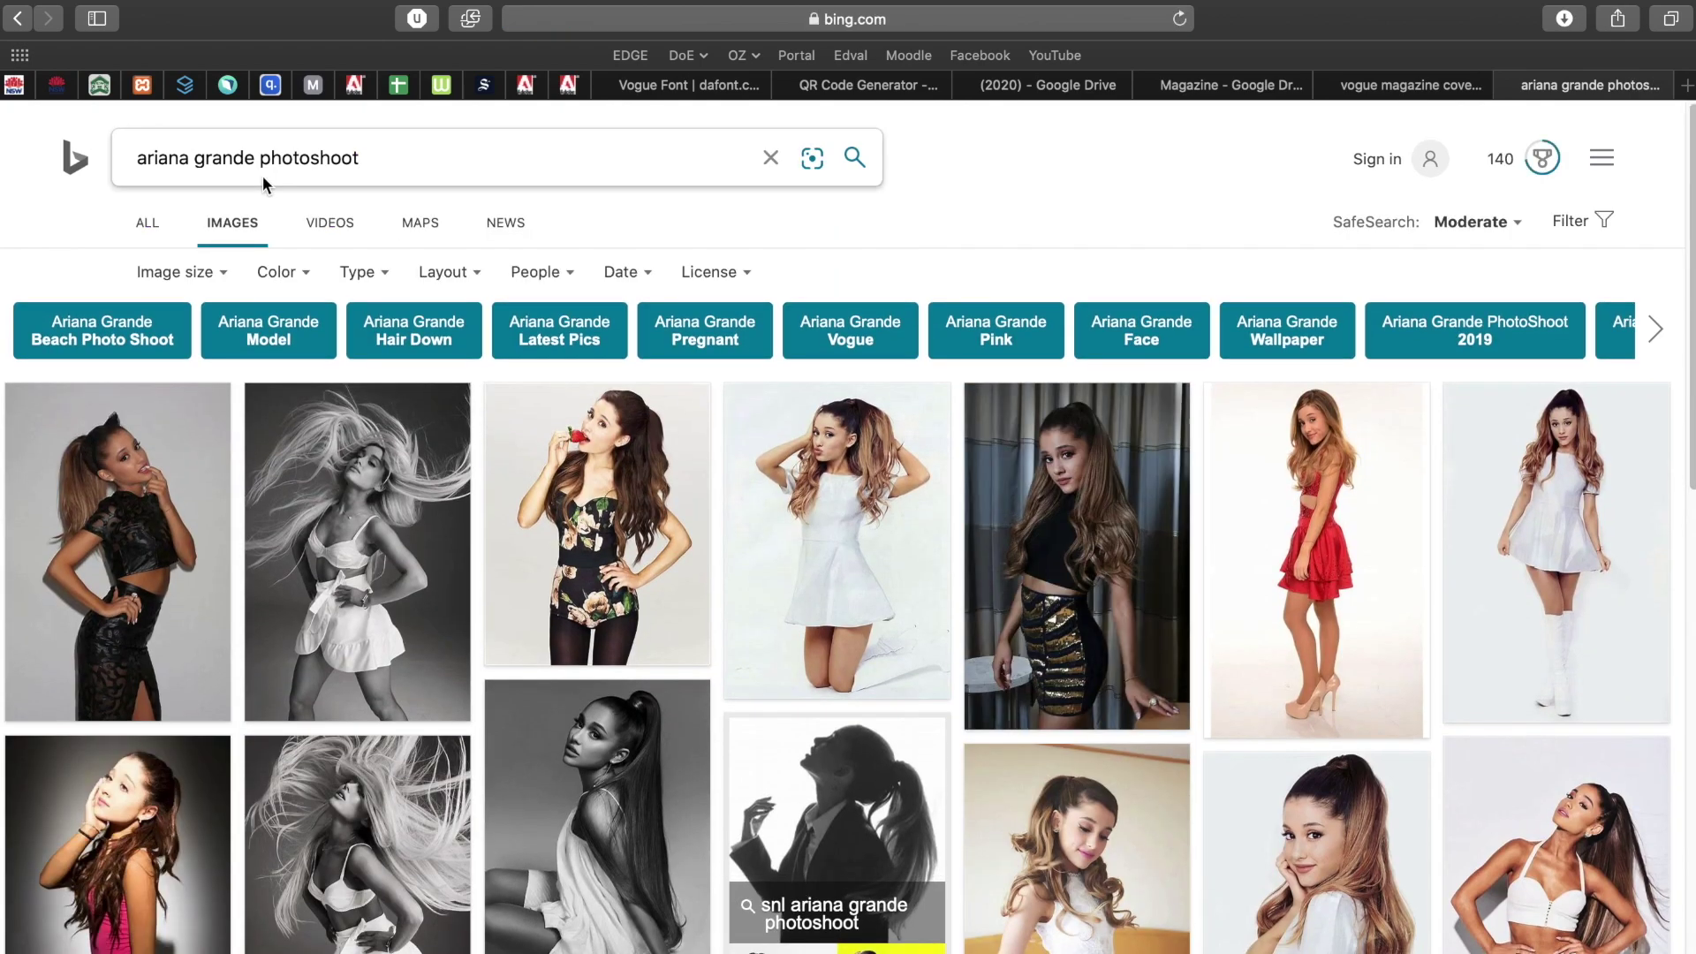
pyautogui.scroll(-15, 1055, 707)
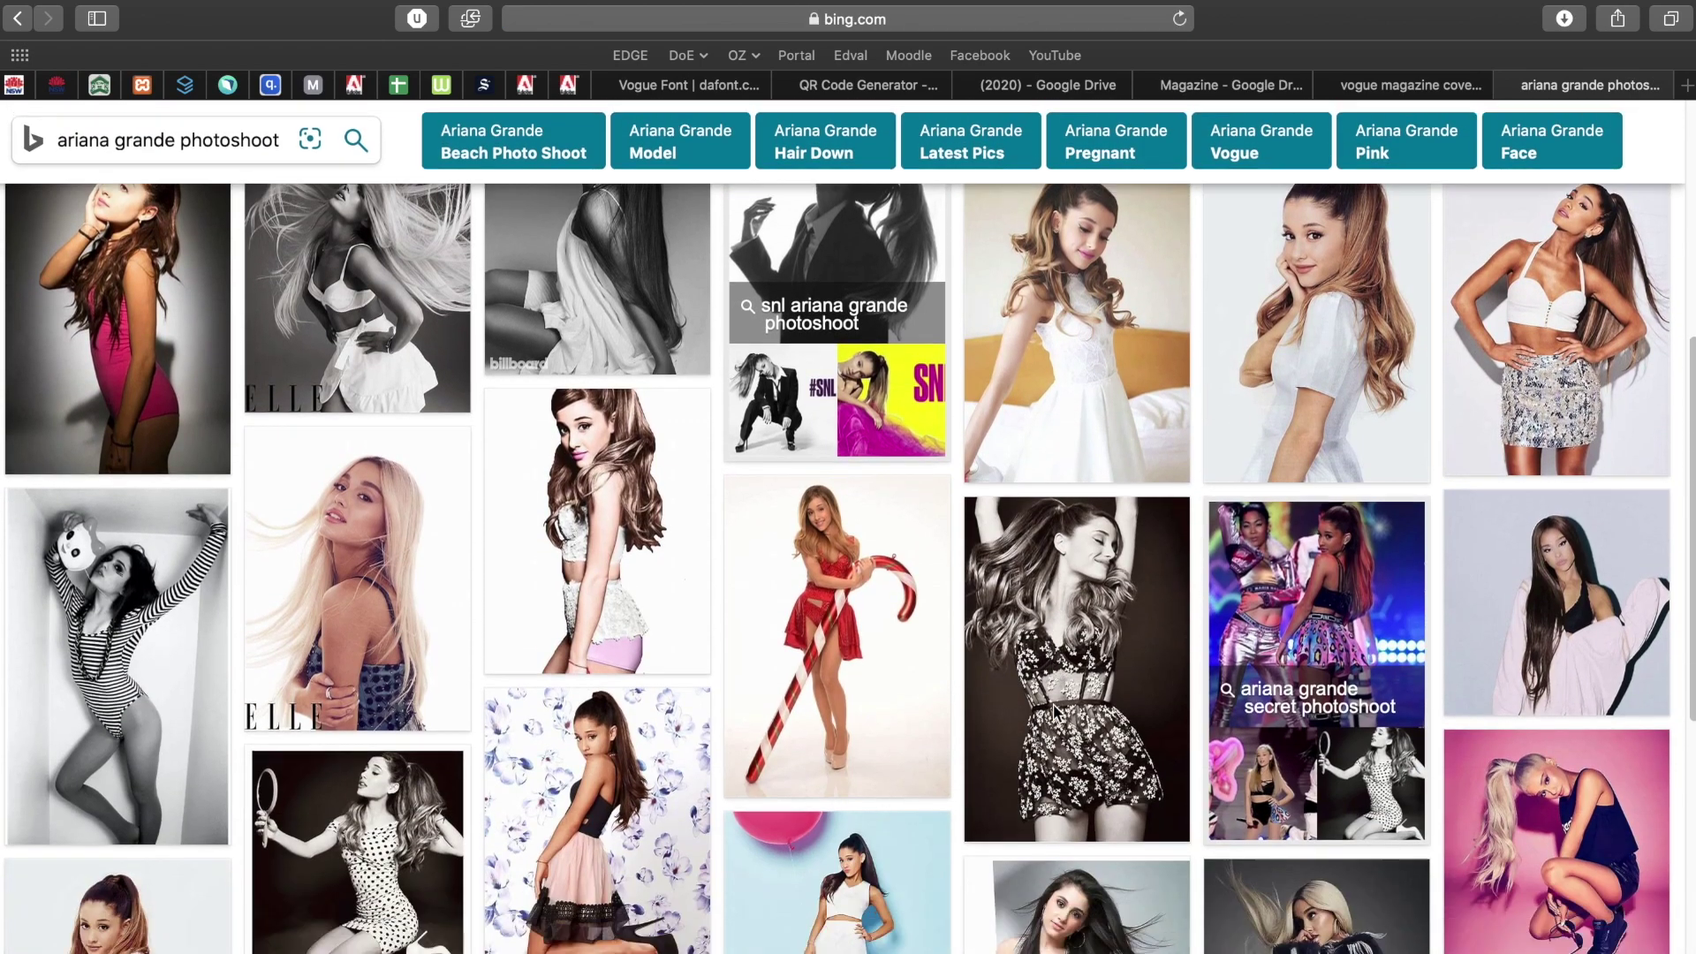
pyautogui.scroll(15, 1054, 712)
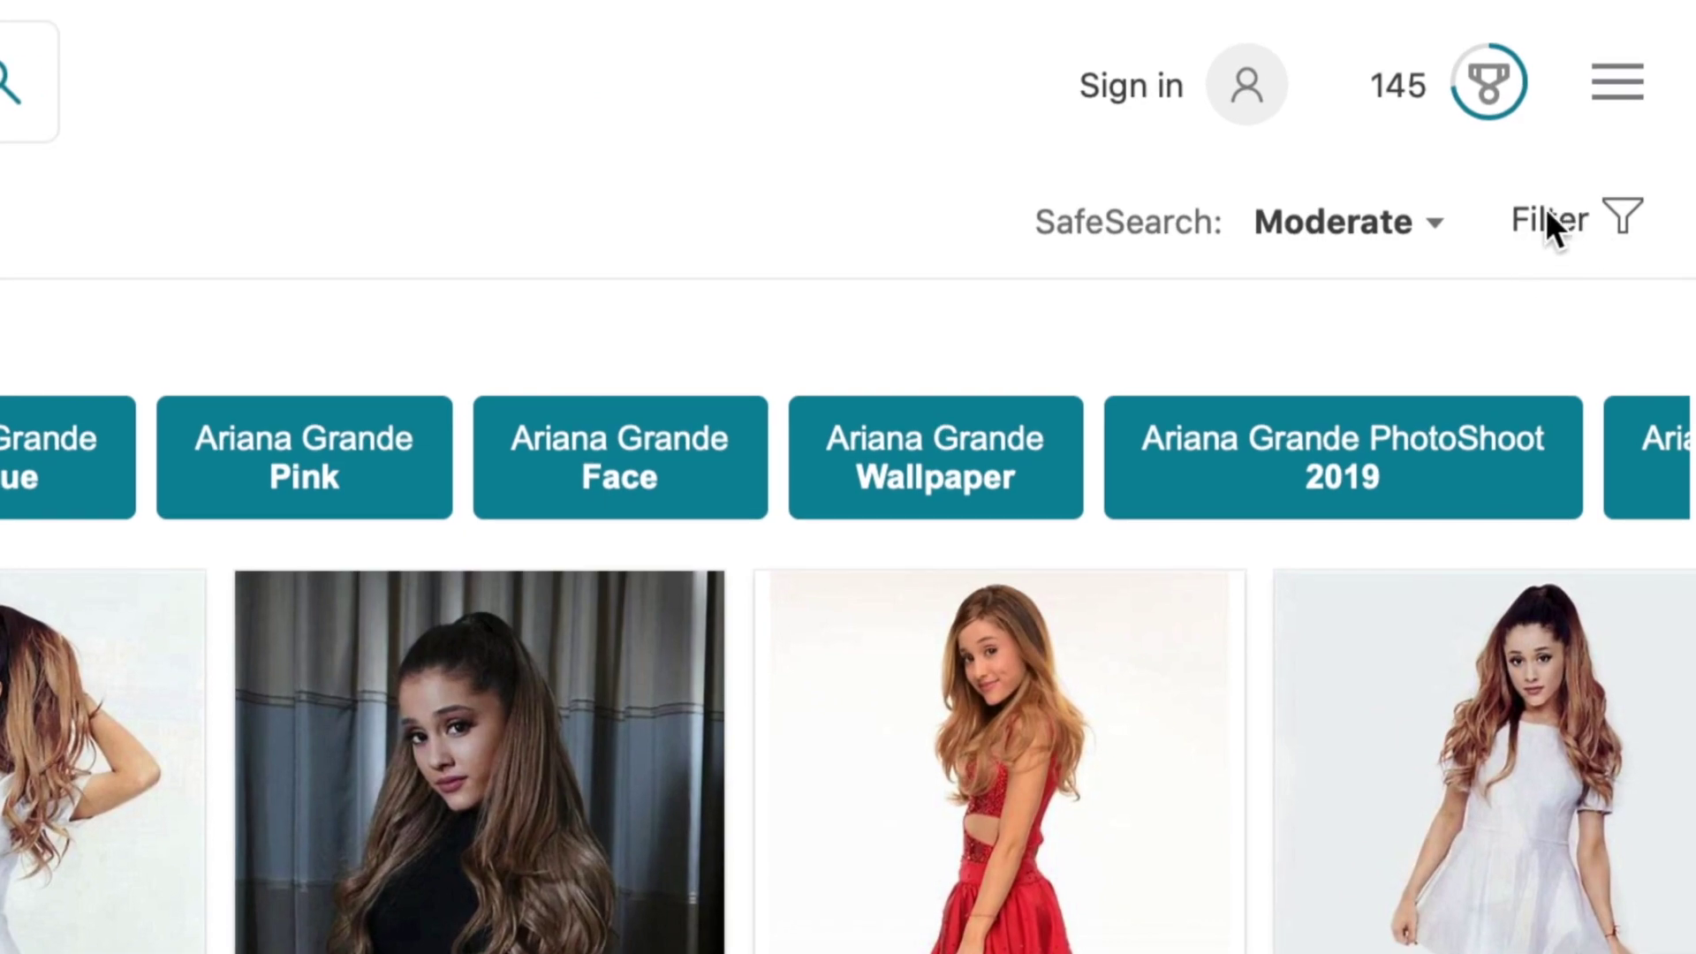
# Filter the image results to Large size and Transparent type.
pyautogui.click(1546, 212)
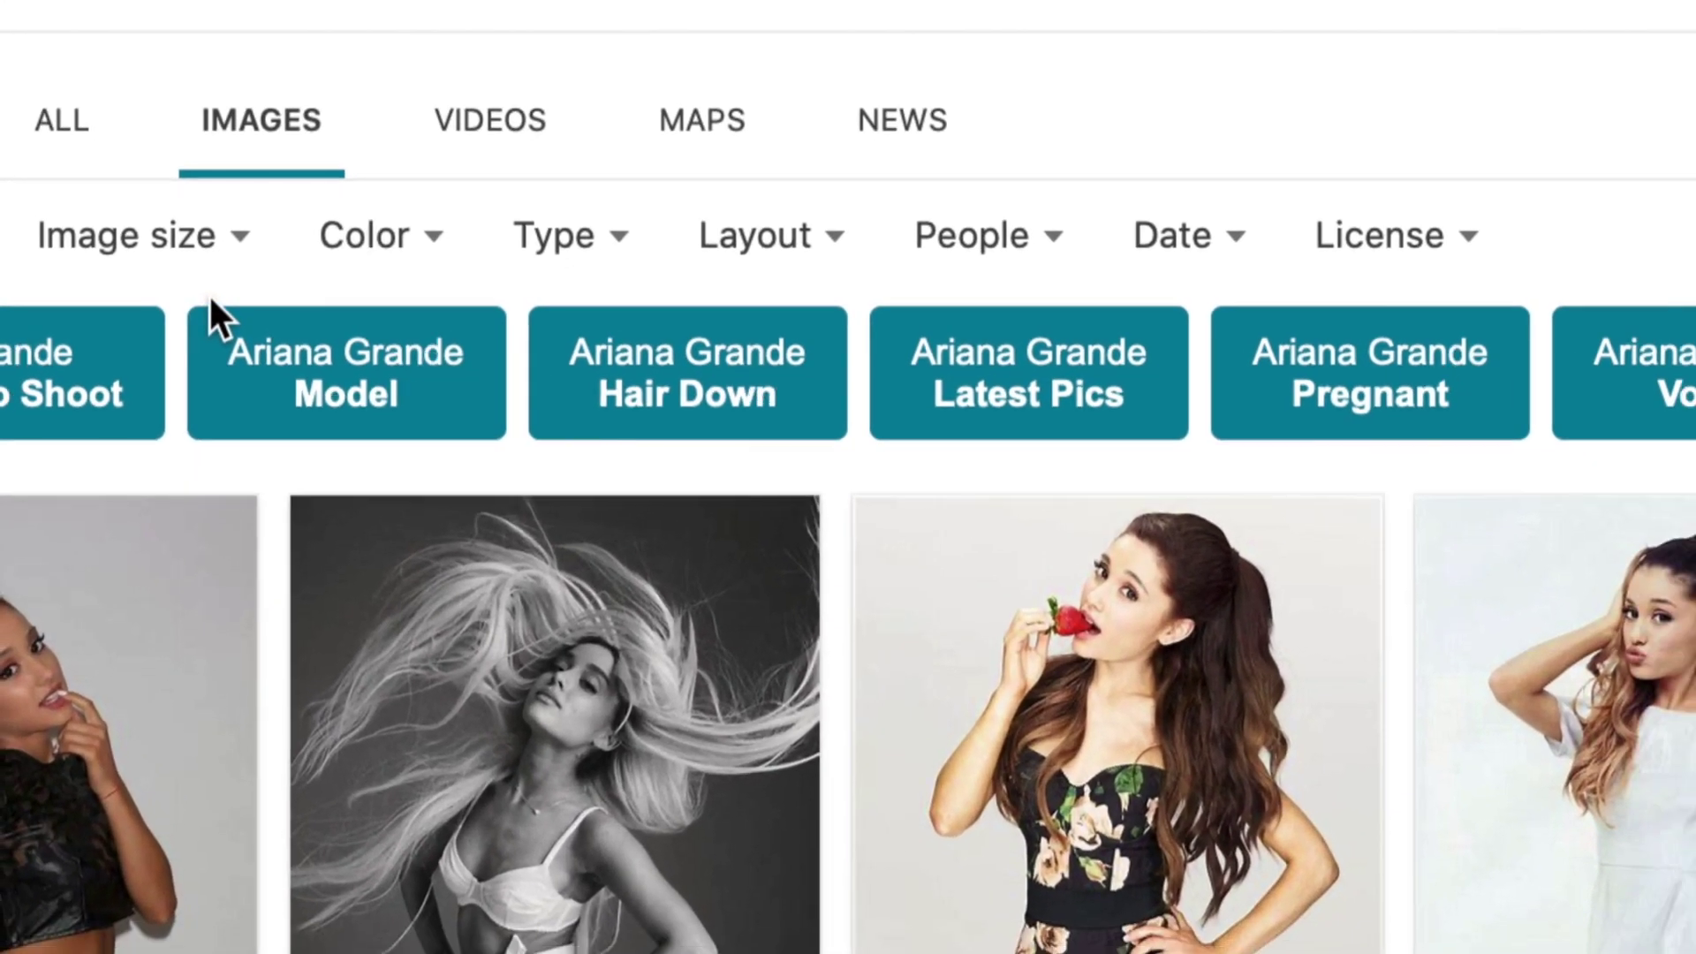
pyautogui.click(162, 235)
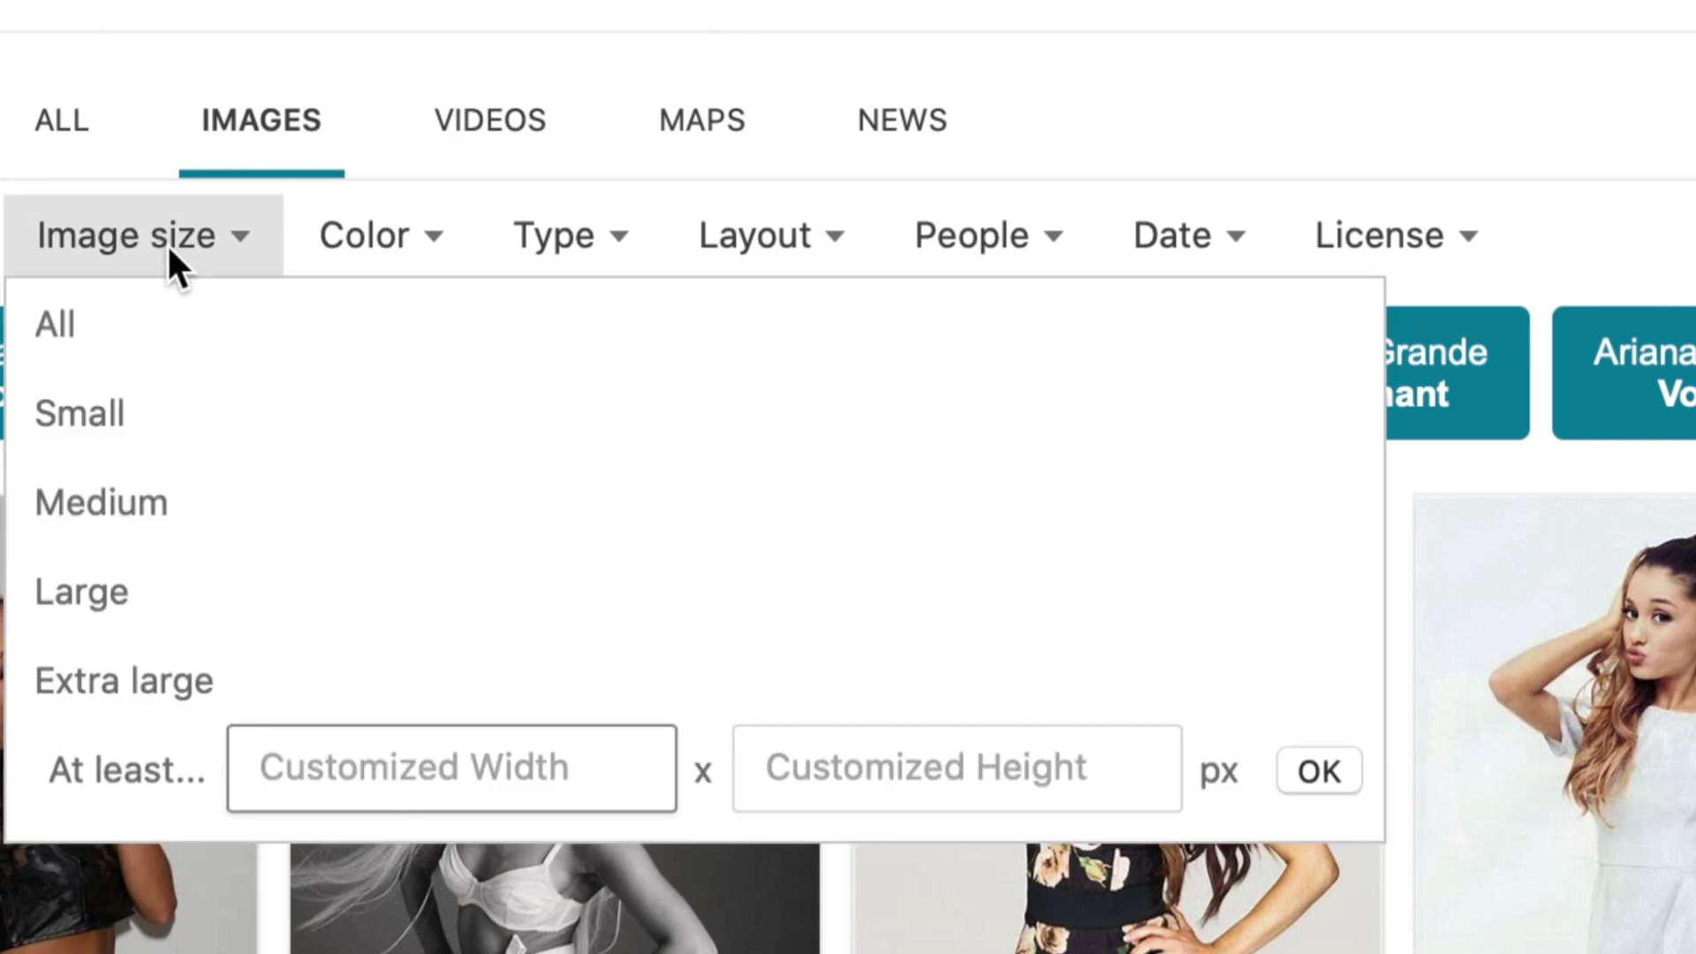
pyautogui.click(115, 593)
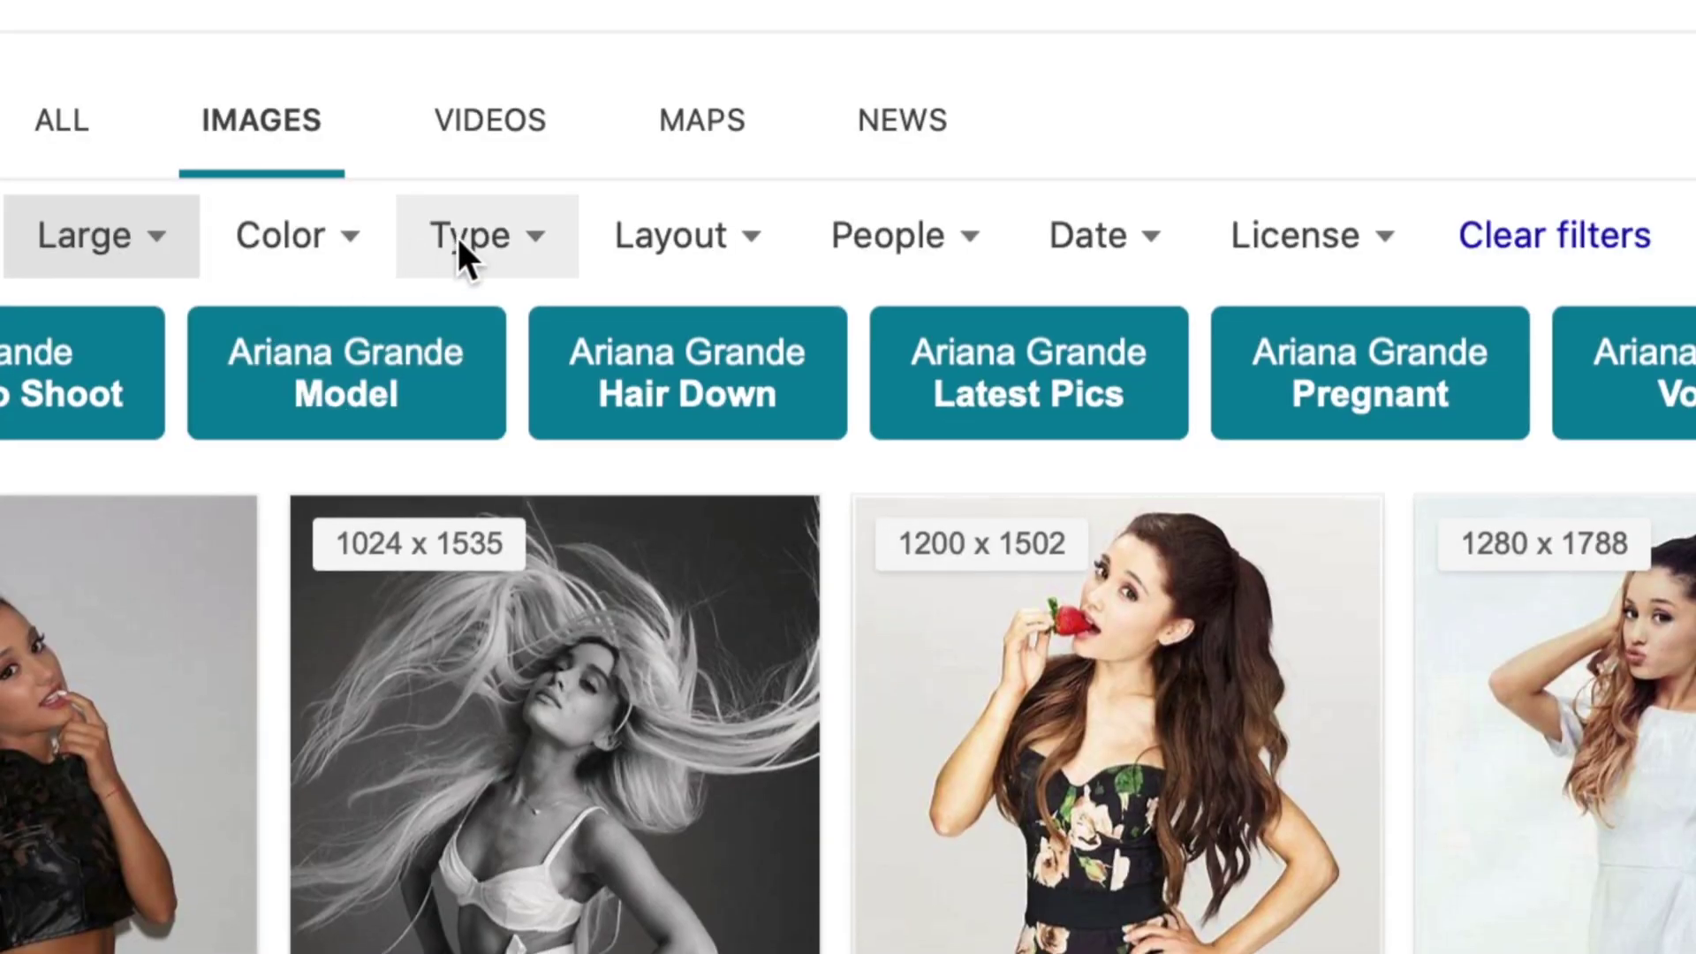
pyautogui.click(470, 238)
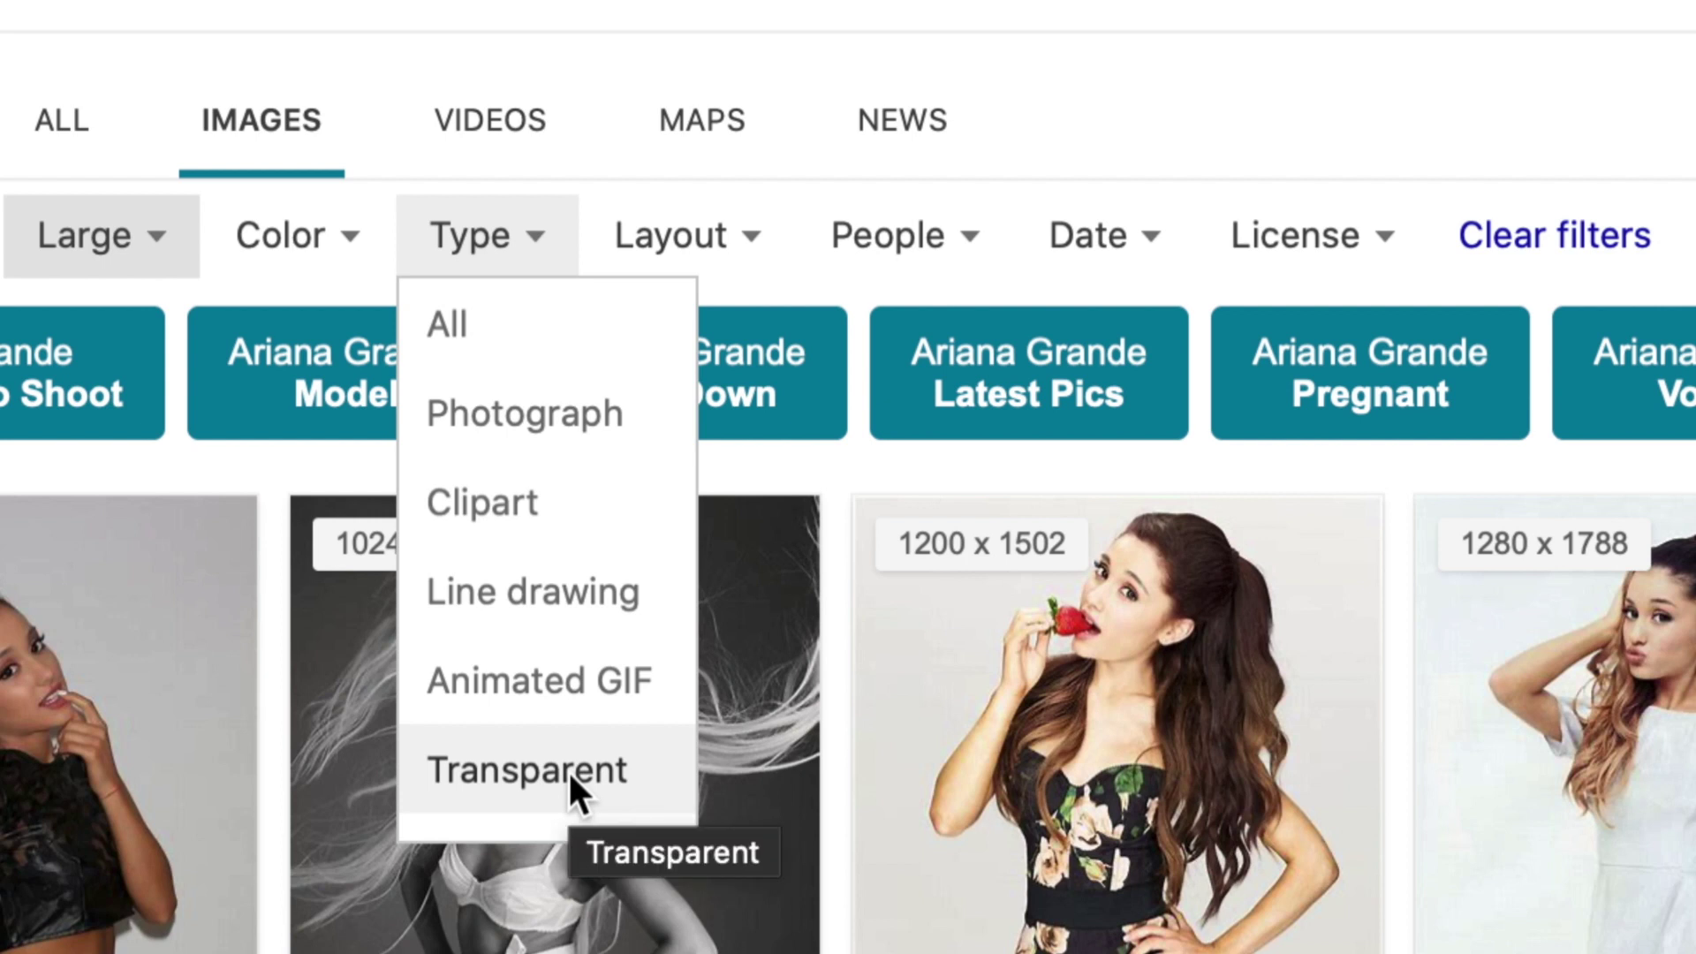
pyautogui.click(569, 770)
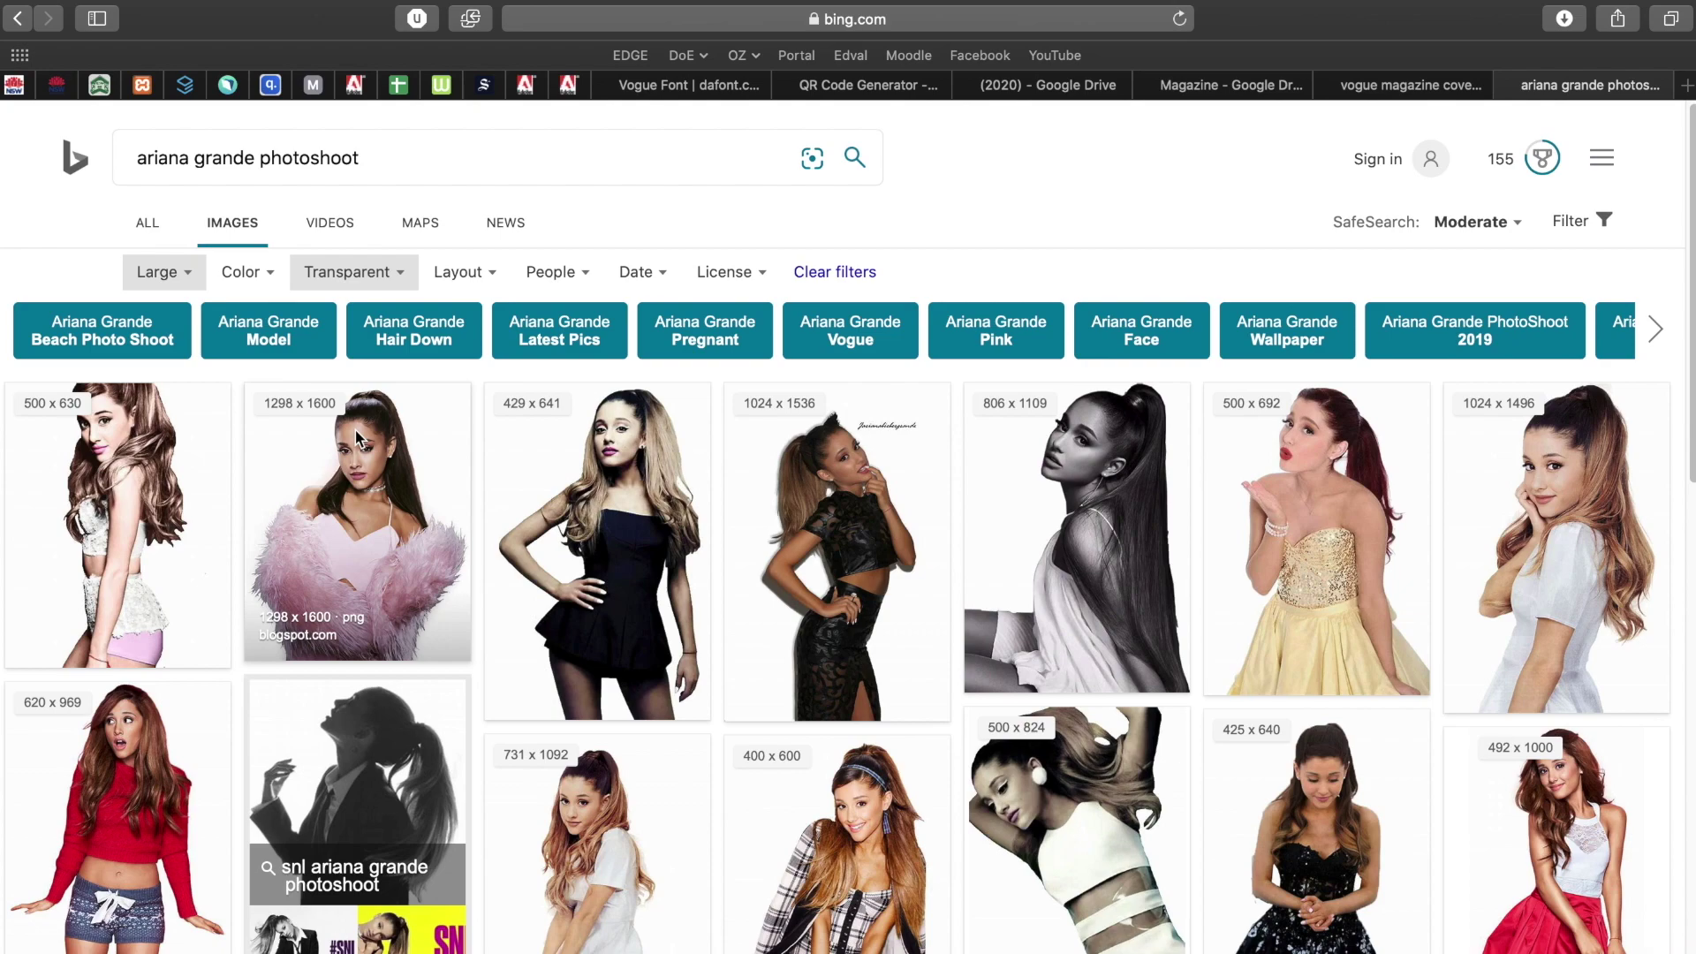
# Preview the 500 × 824 result, then close it and go back to the results.
pyautogui.scroll(-5, 795, 792)
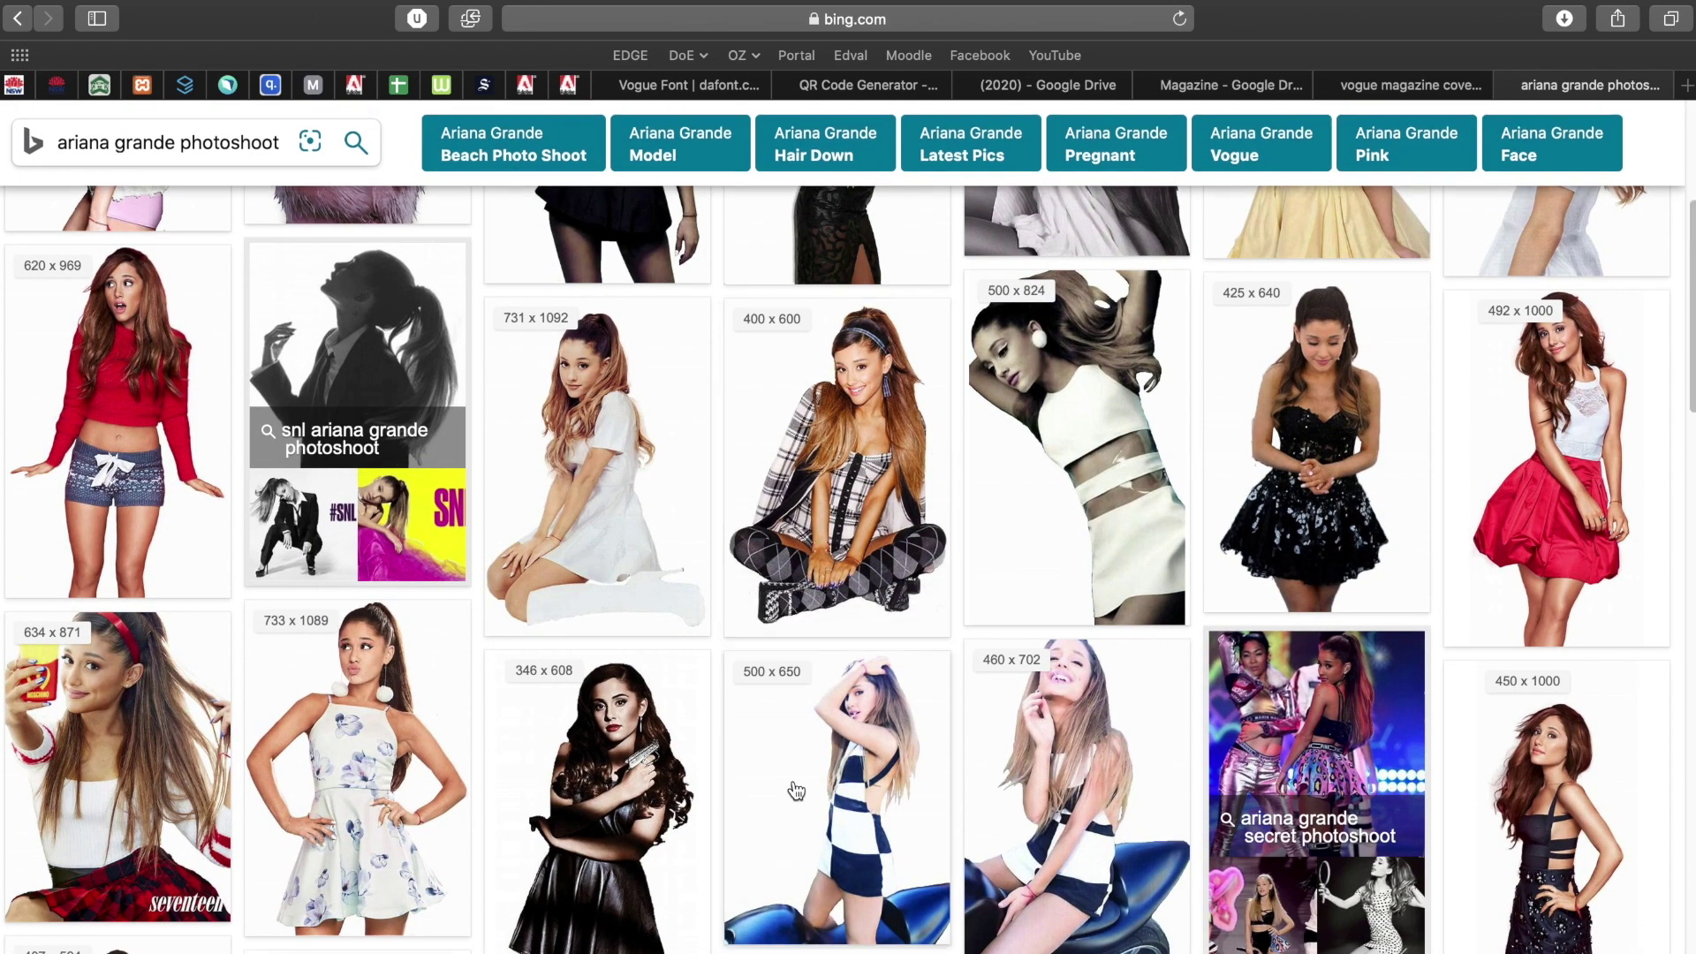
pyautogui.scroll(5, 796, 791)
pyautogui.scroll(-2, 795, 790)
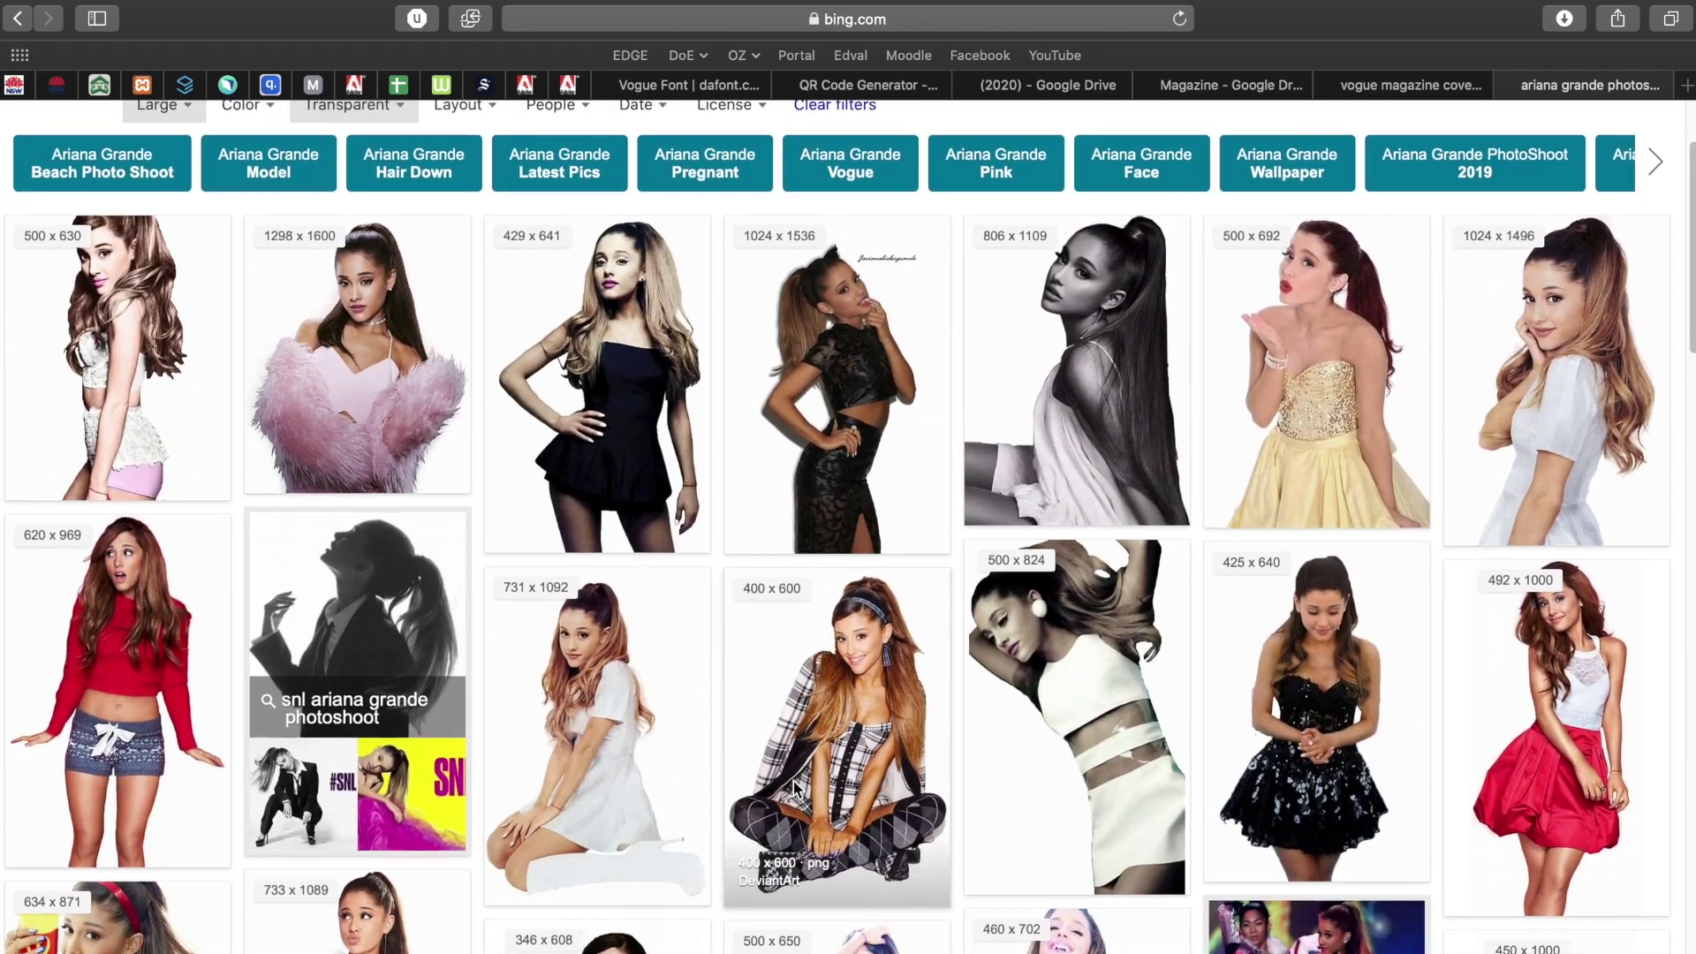
pyautogui.scroll(-1, 795, 789)
pyautogui.click(1100, 682)
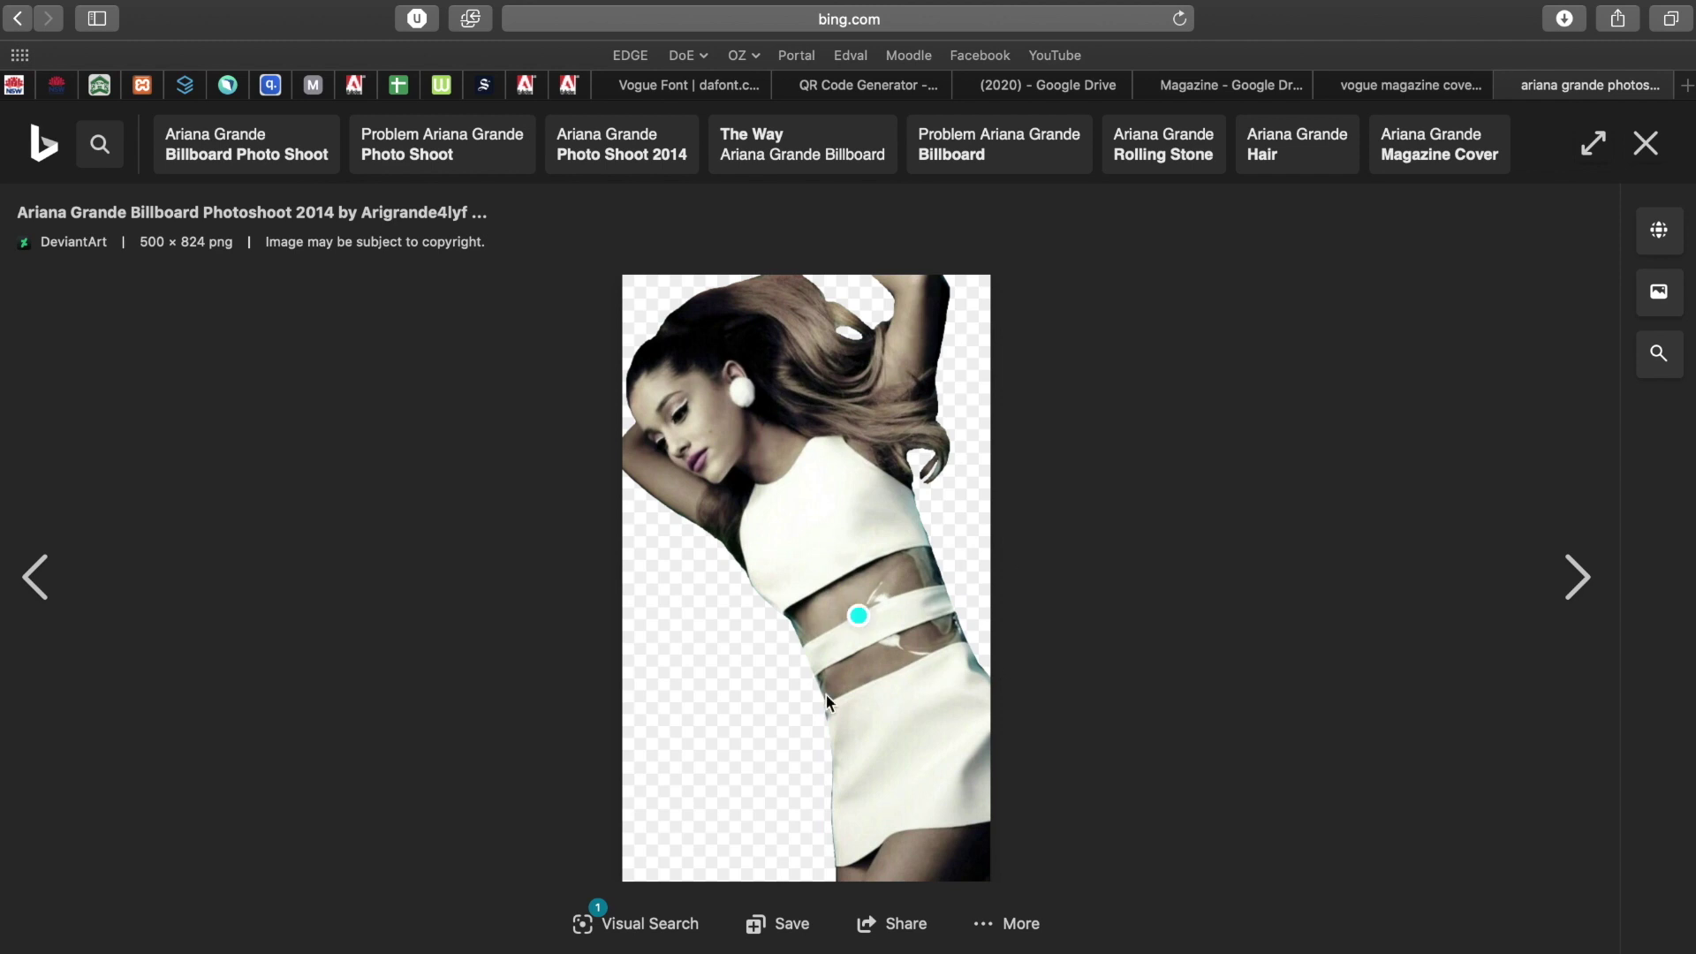
pyautogui.click(1646, 144)
pyautogui.scroll(2, 926, 585)
pyautogui.scroll(1, 926, 586)
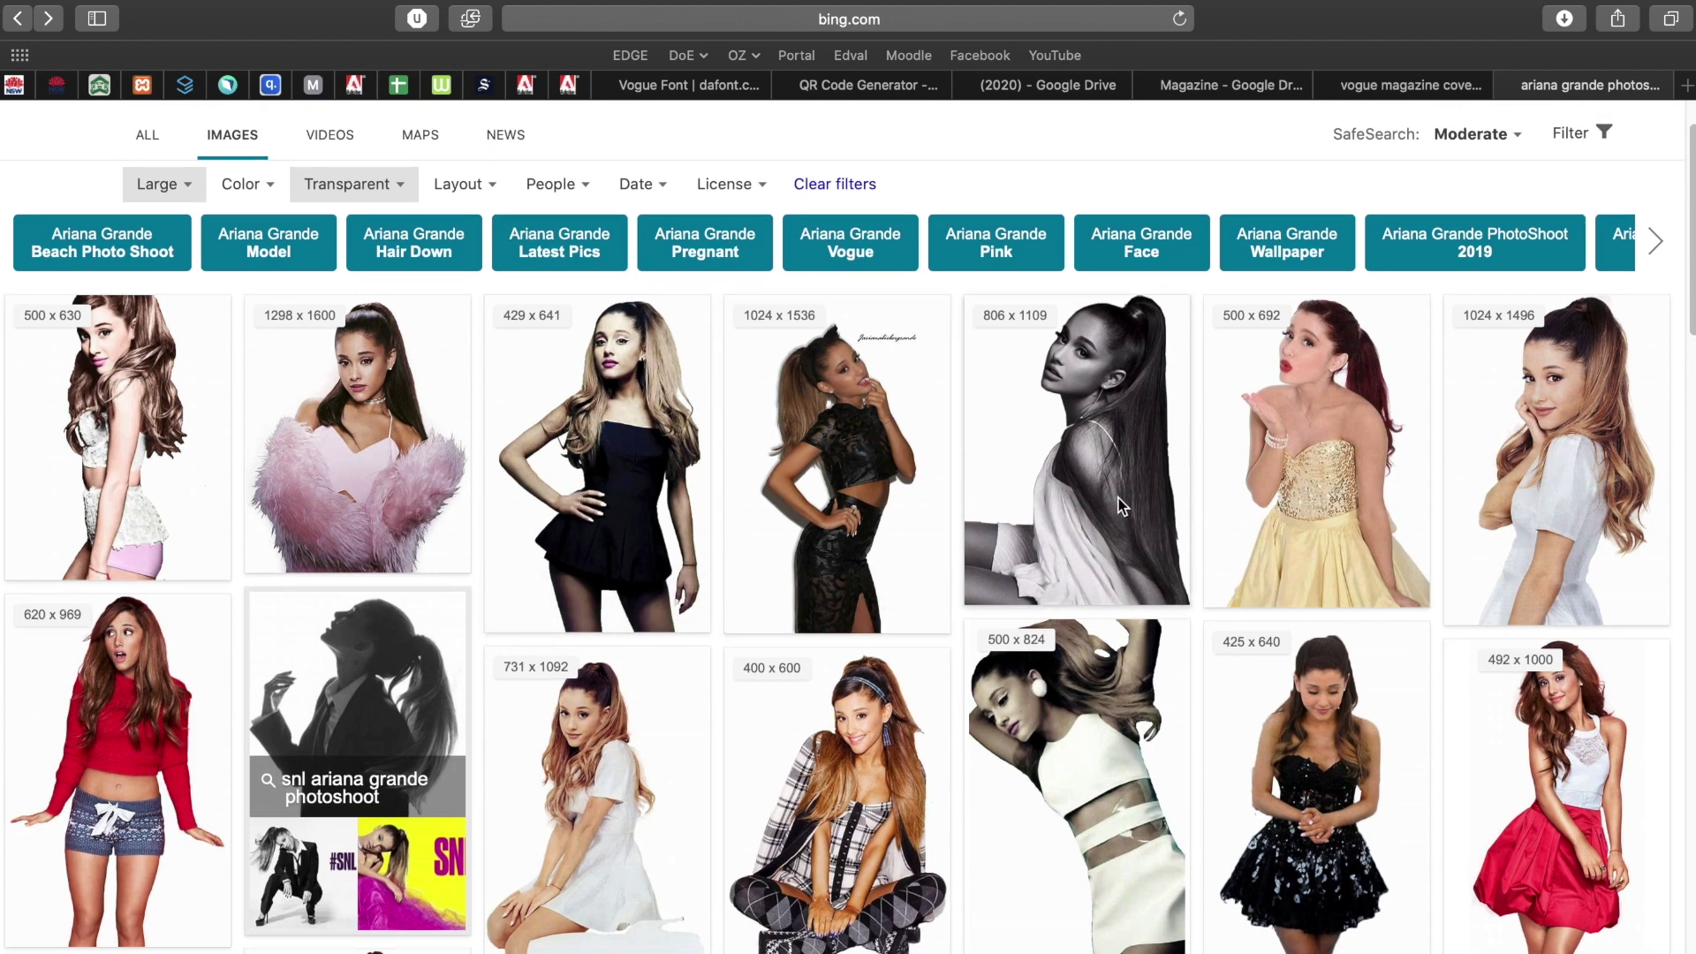
# Open the 806 × 1109 black-and-white portrait by itself in a new tab.
pyautogui.click(1086, 410)
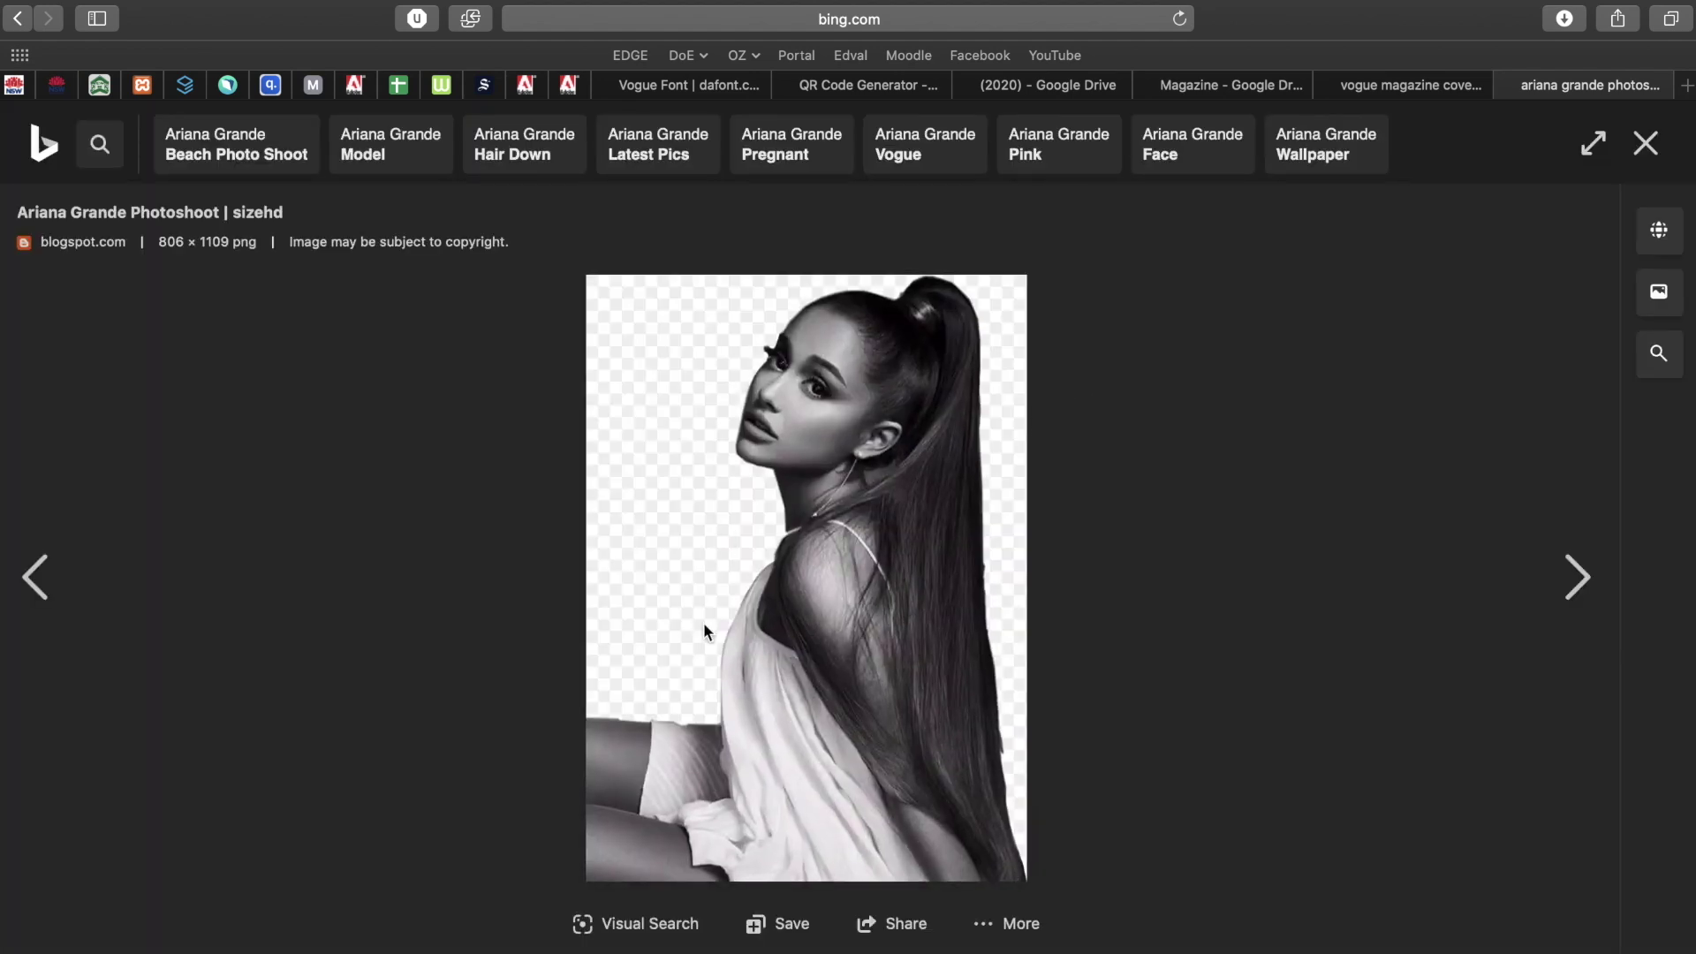
pyautogui.rightClick(839, 486)
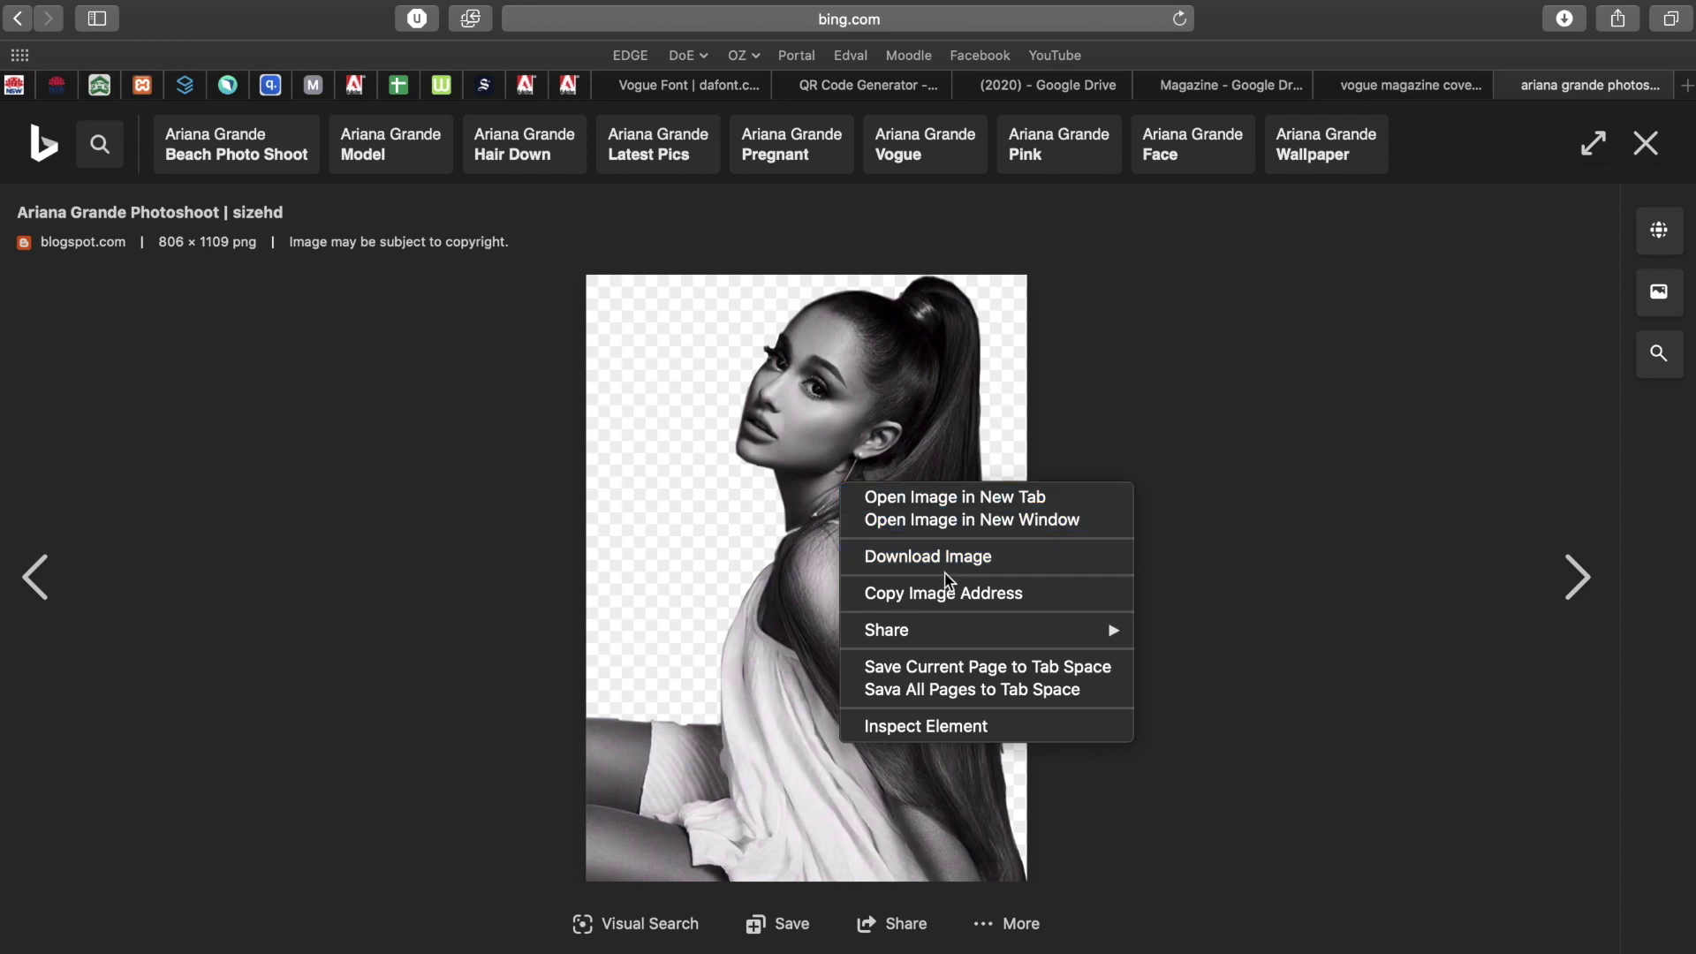
pyautogui.click(1256, 405)
pyautogui.click(871, 468)
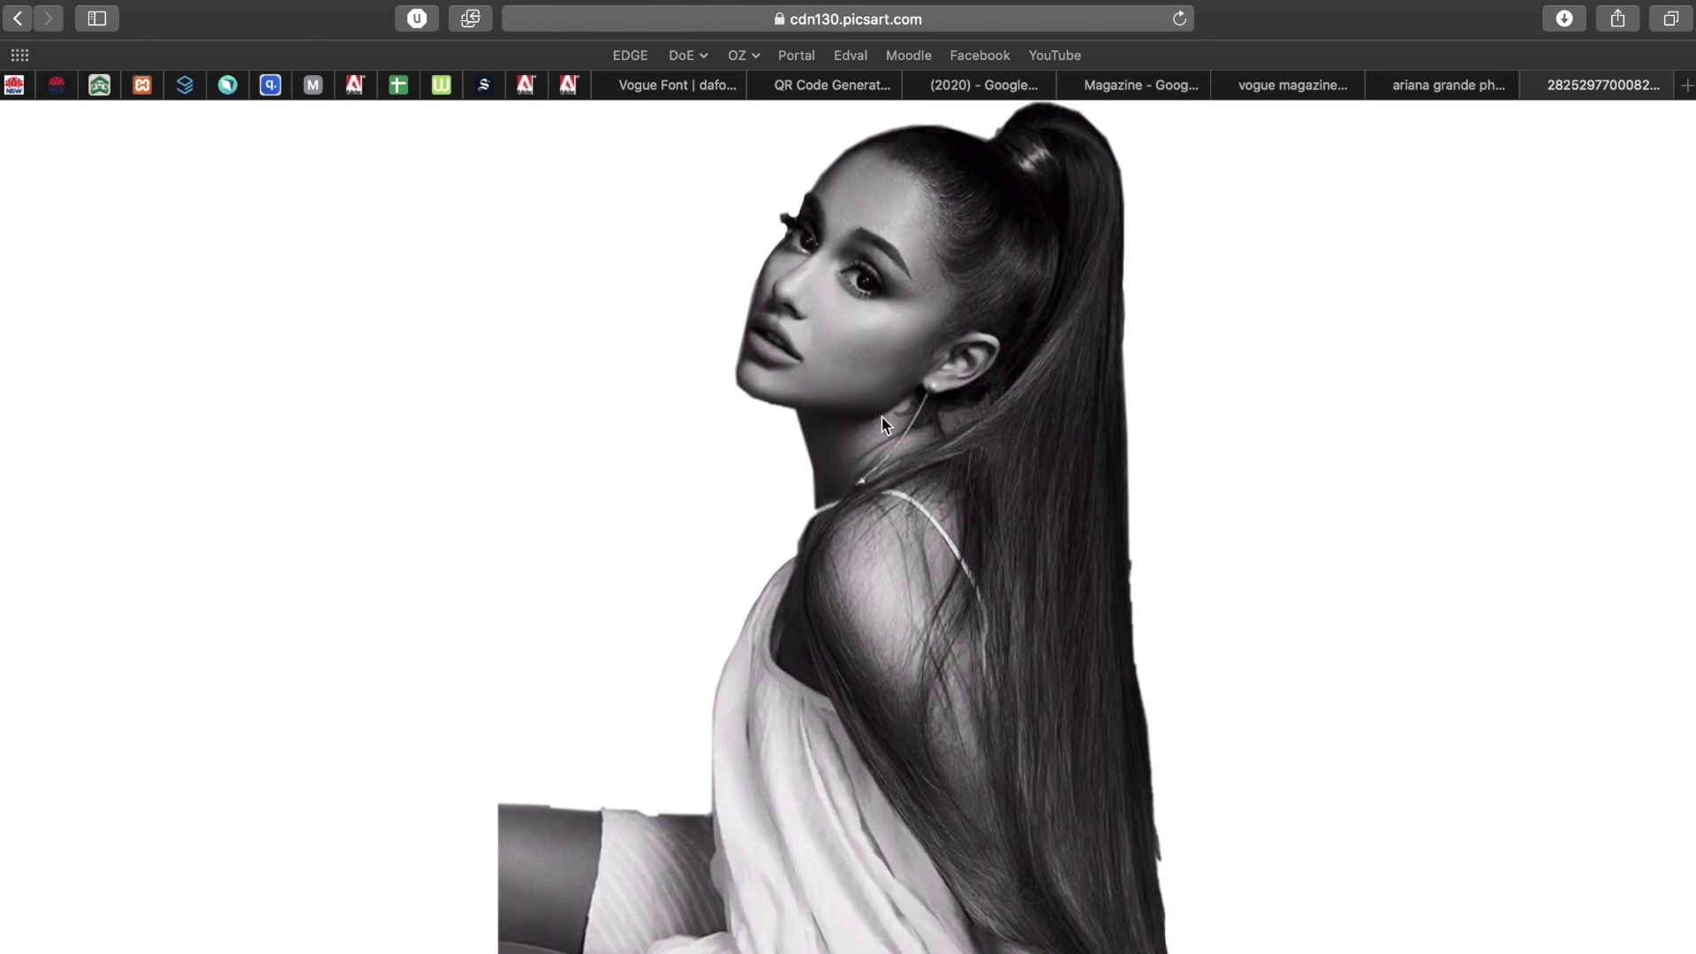
# Copy the full-size portrait image and switch to the Magazine Cover in Photoshop.
pyautogui.rightClick(886, 425)
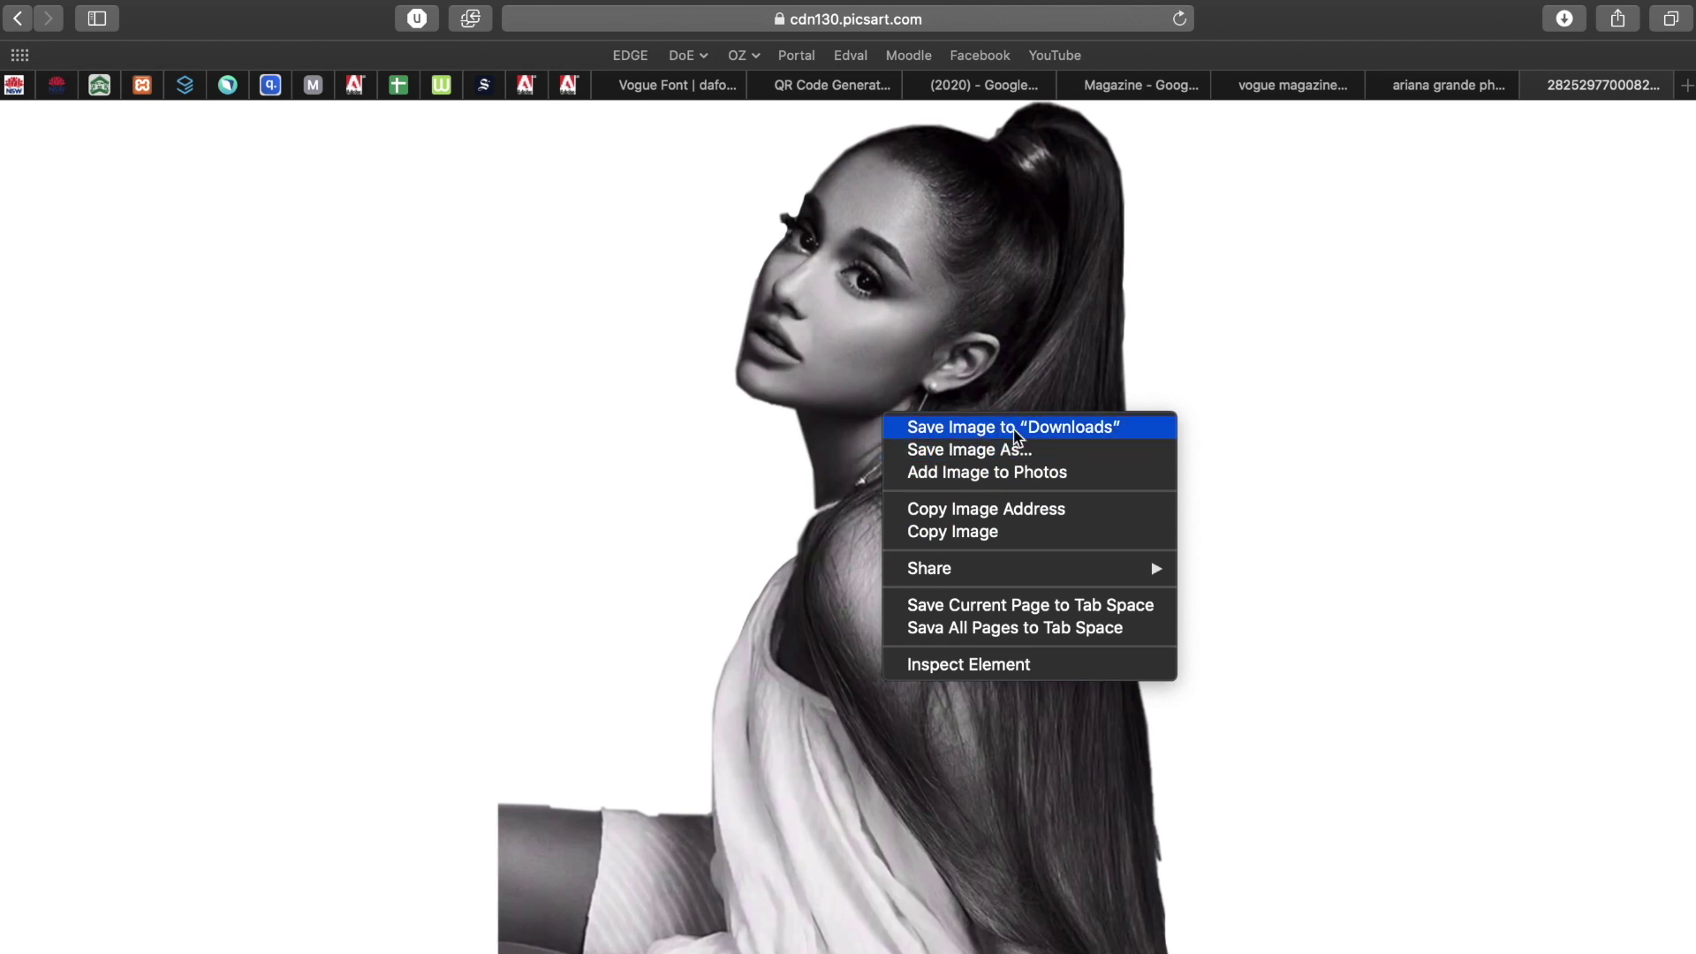
pyautogui.click(968, 533)
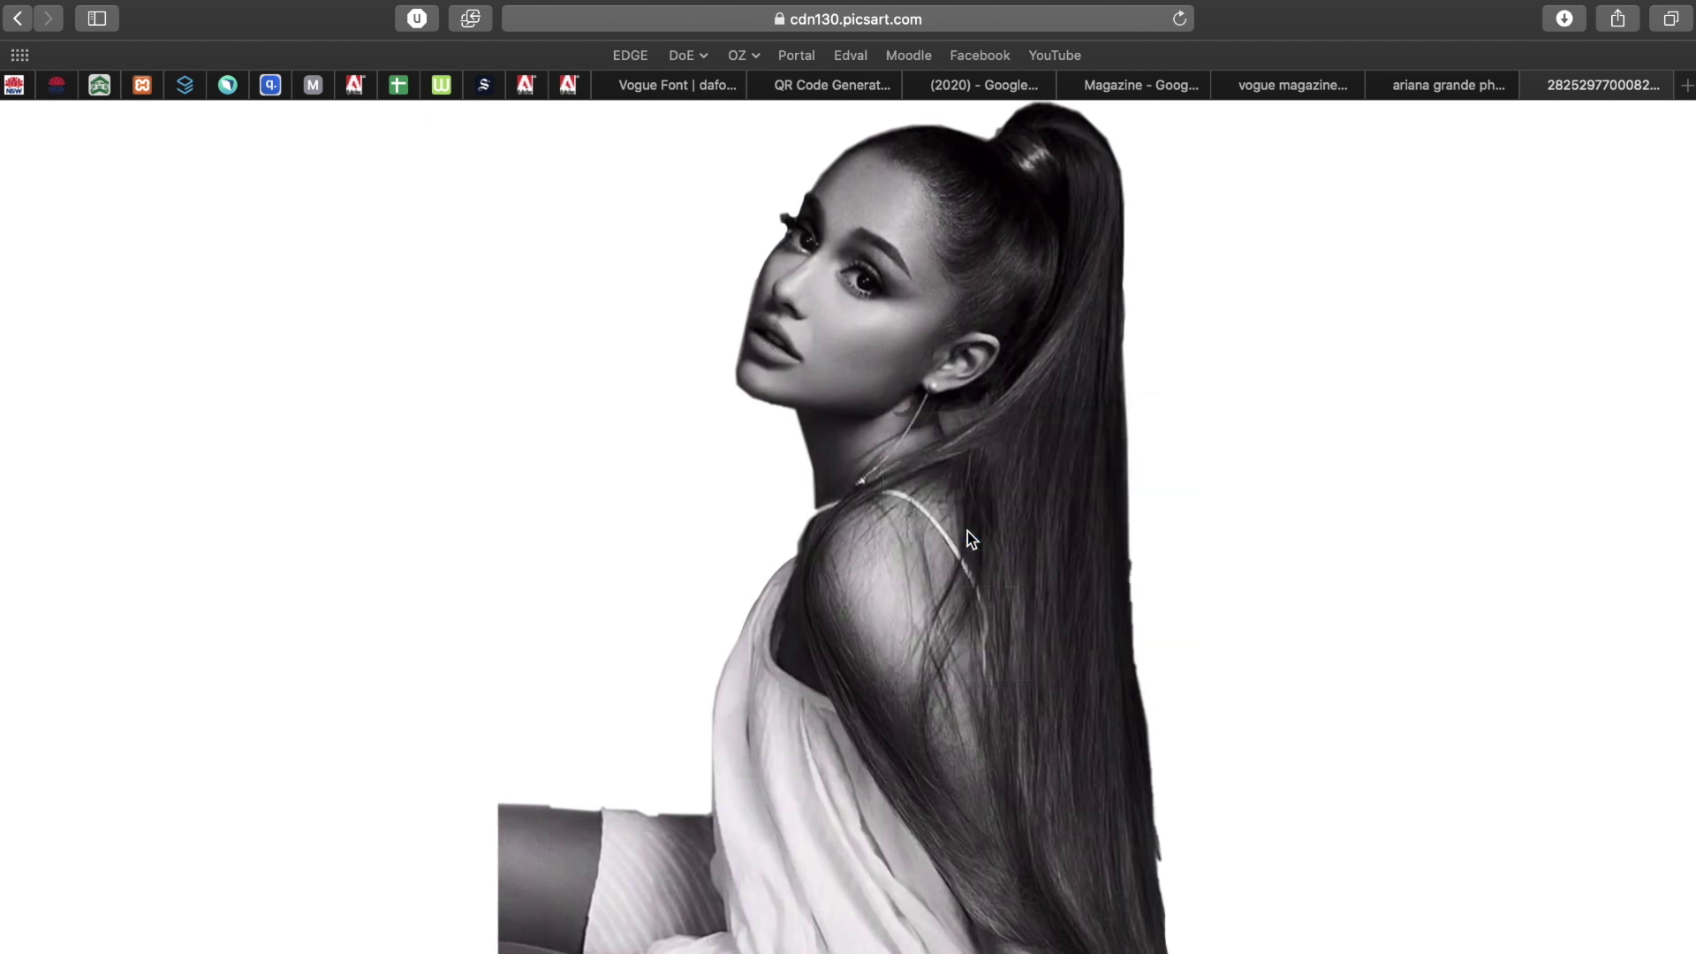
pyautogui.press('super+Tab')
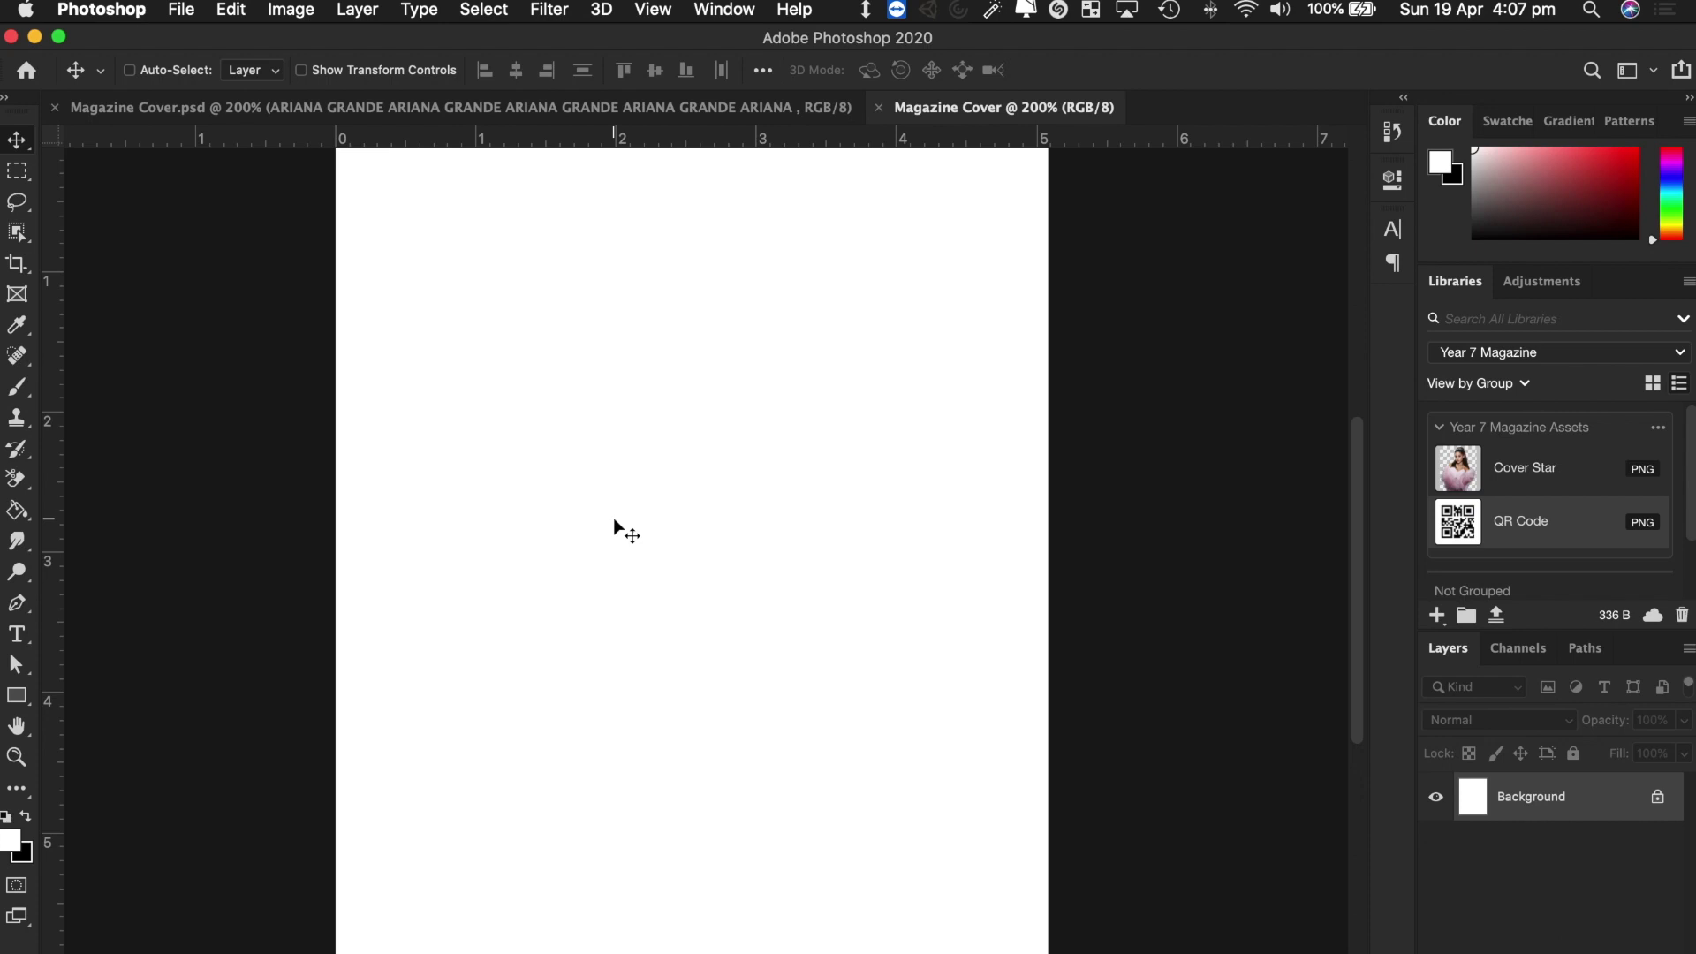
# Paste the portrait as Layer 1, shift it left, then remove it and return to Safari.
pyautogui.press('super+v')
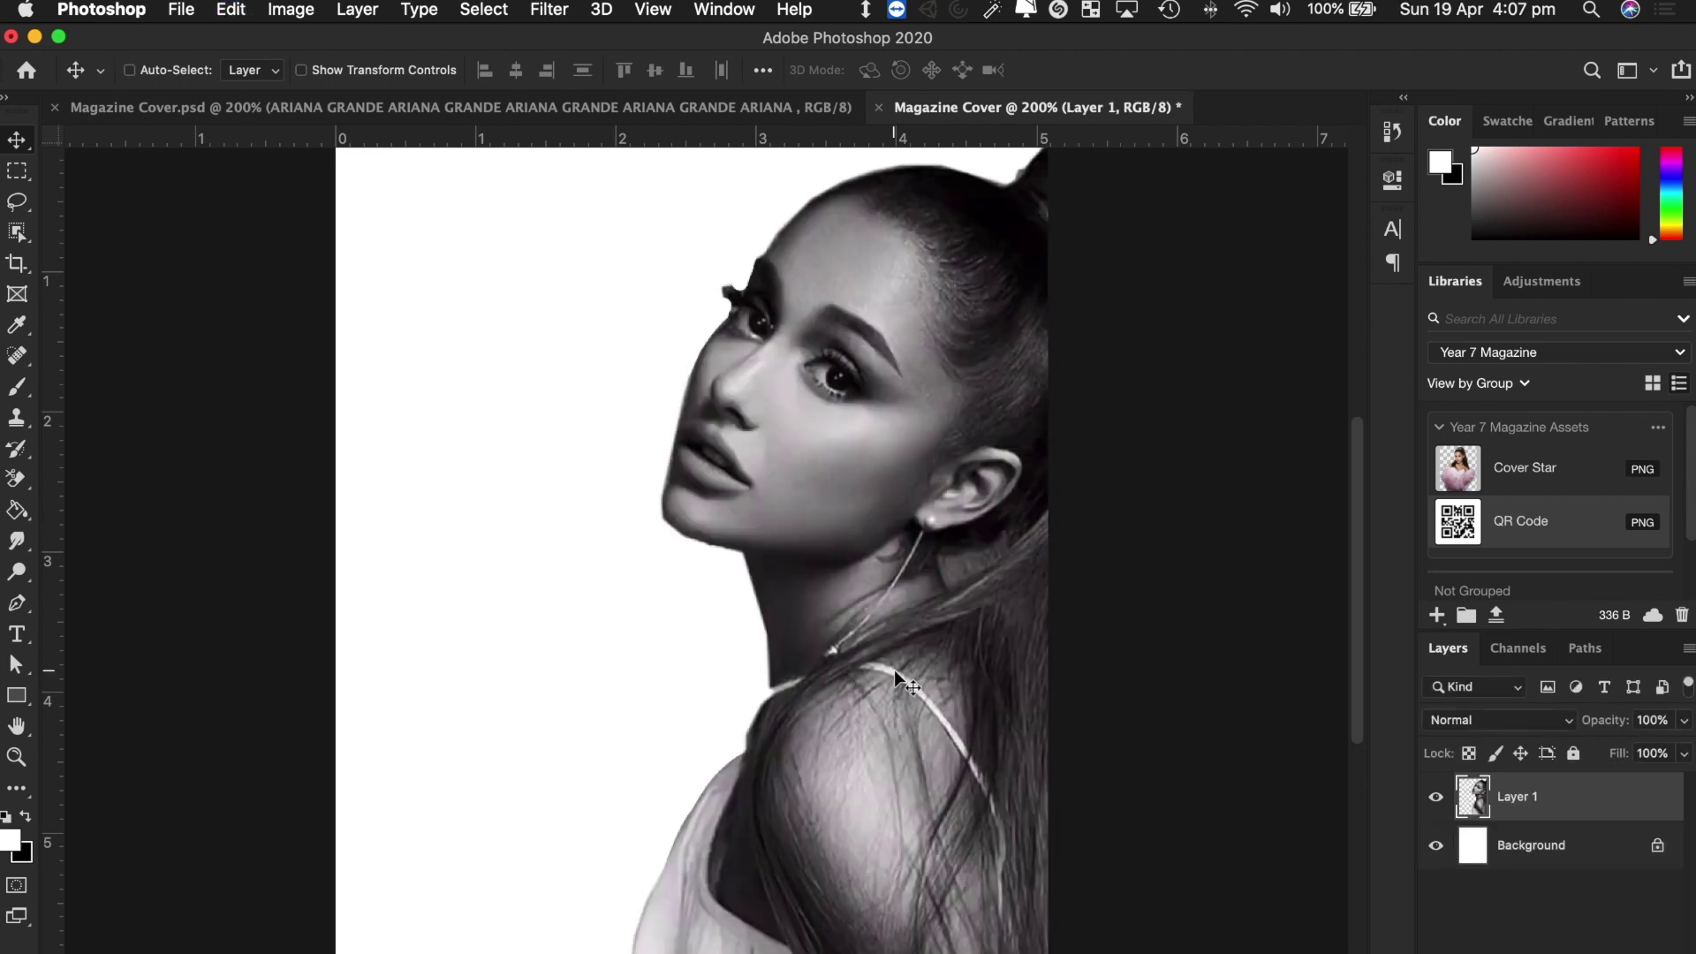
pyautogui.scroll(1, 883, 644)
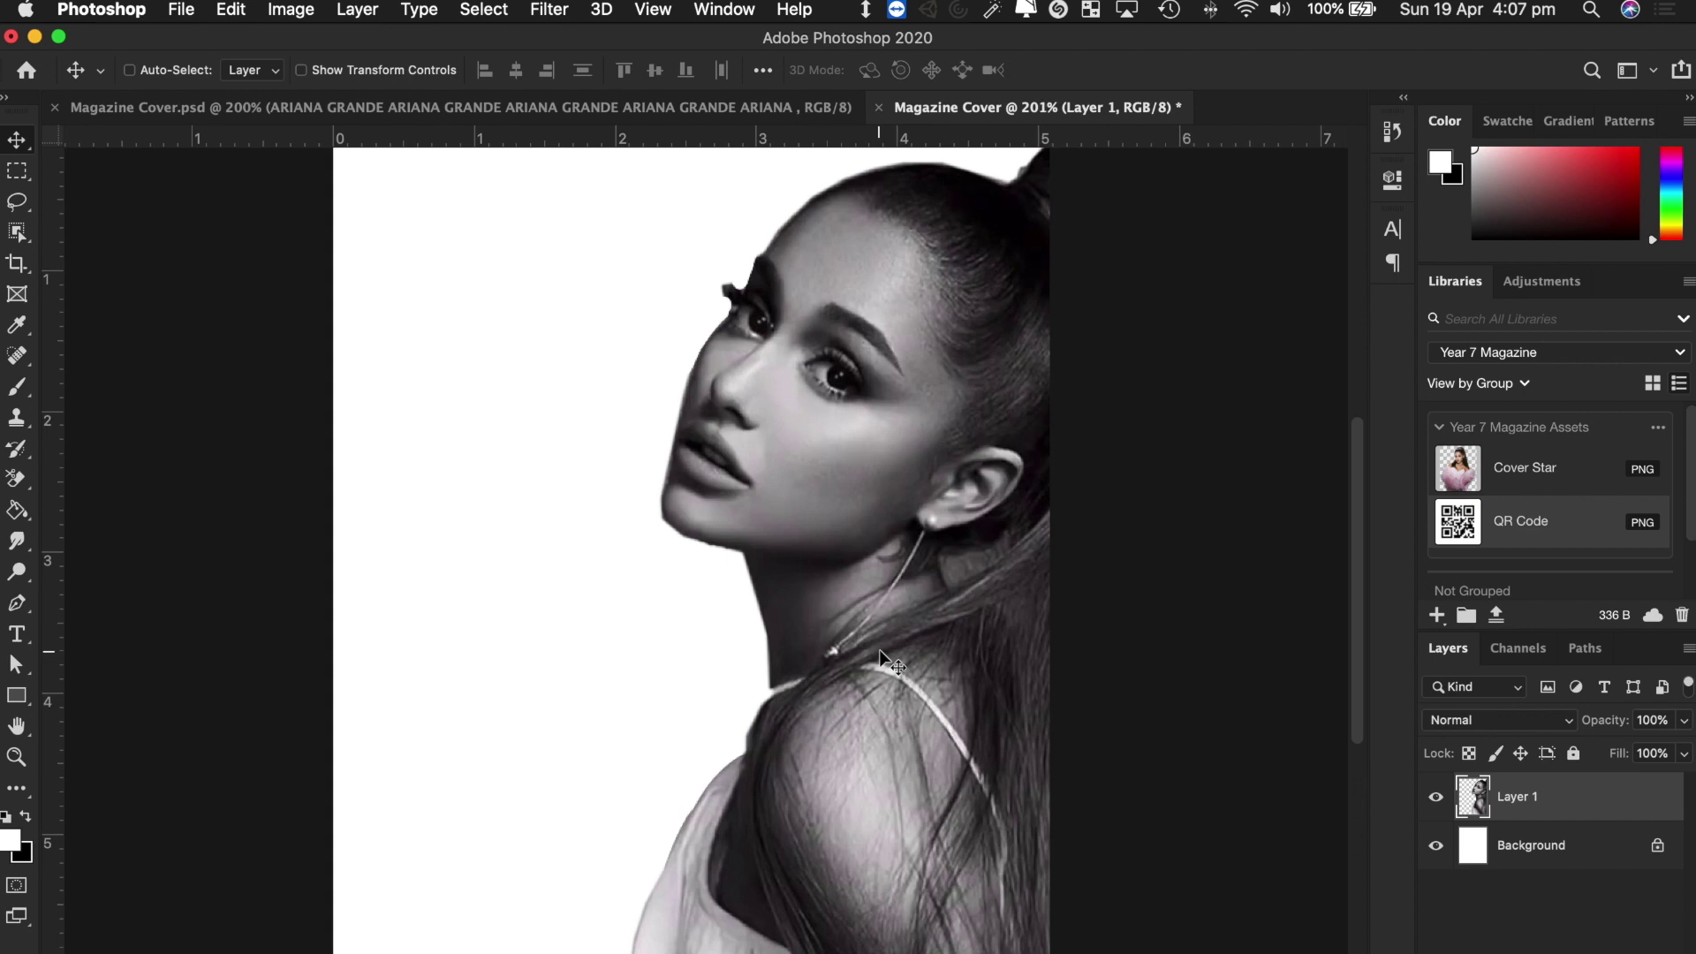
pyautogui.moveTo(1004, 650); pyautogui.dragTo(832, 637)
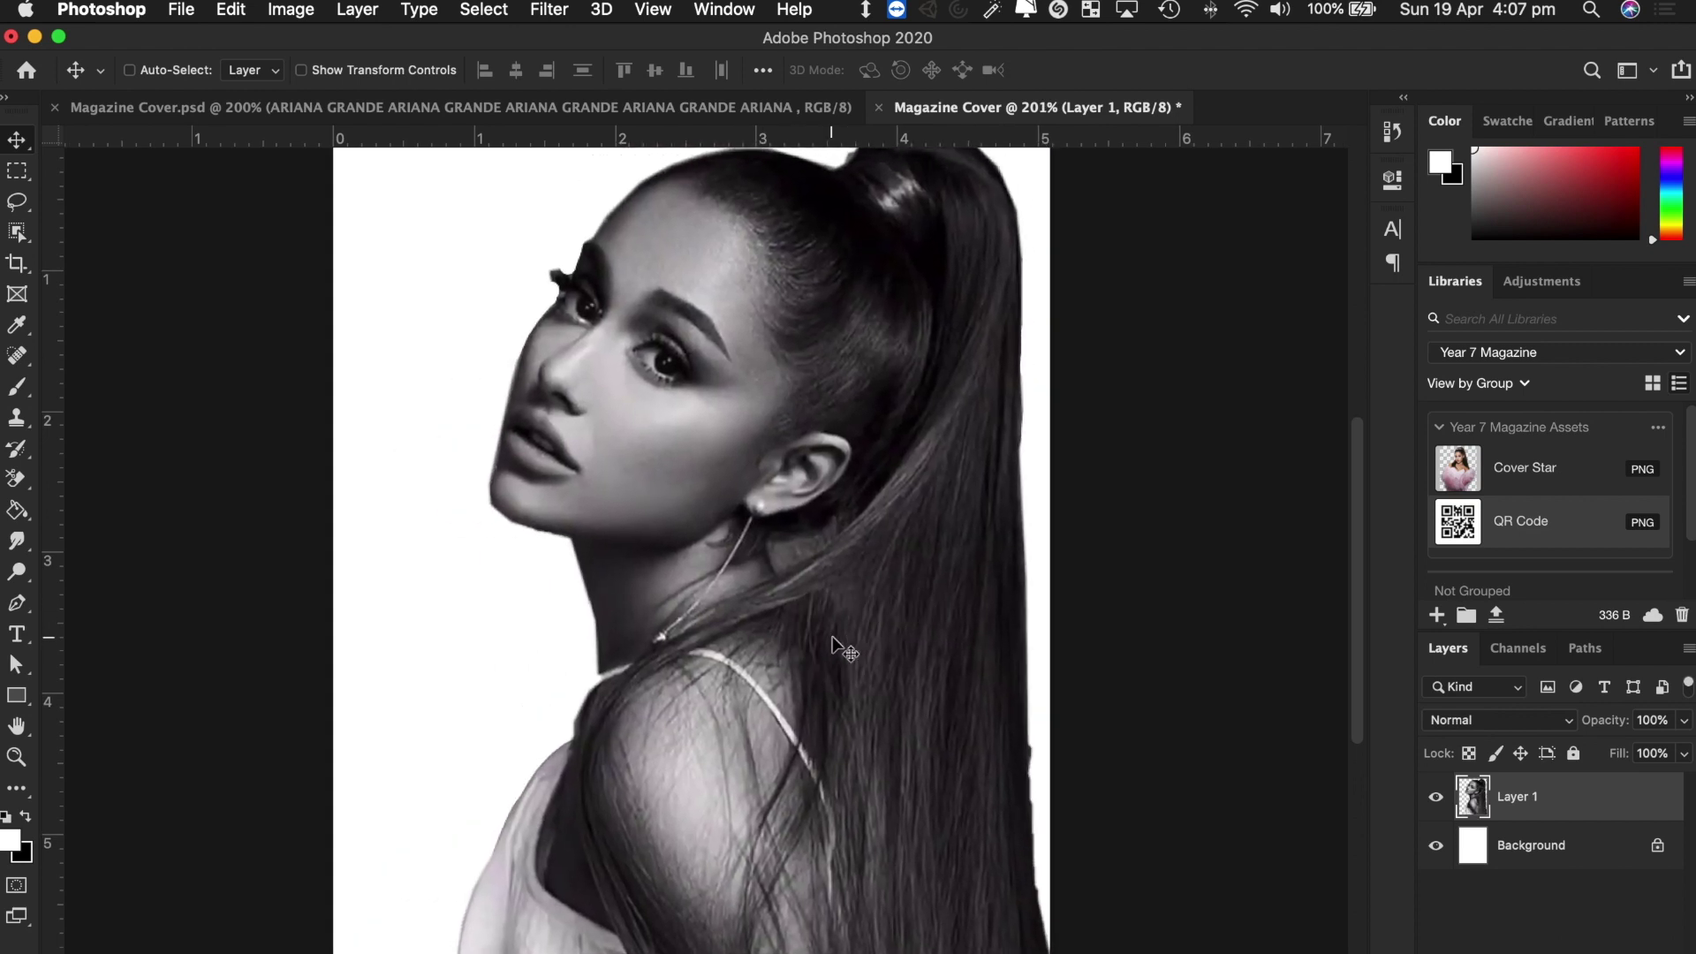
pyautogui.press('BackSpace')
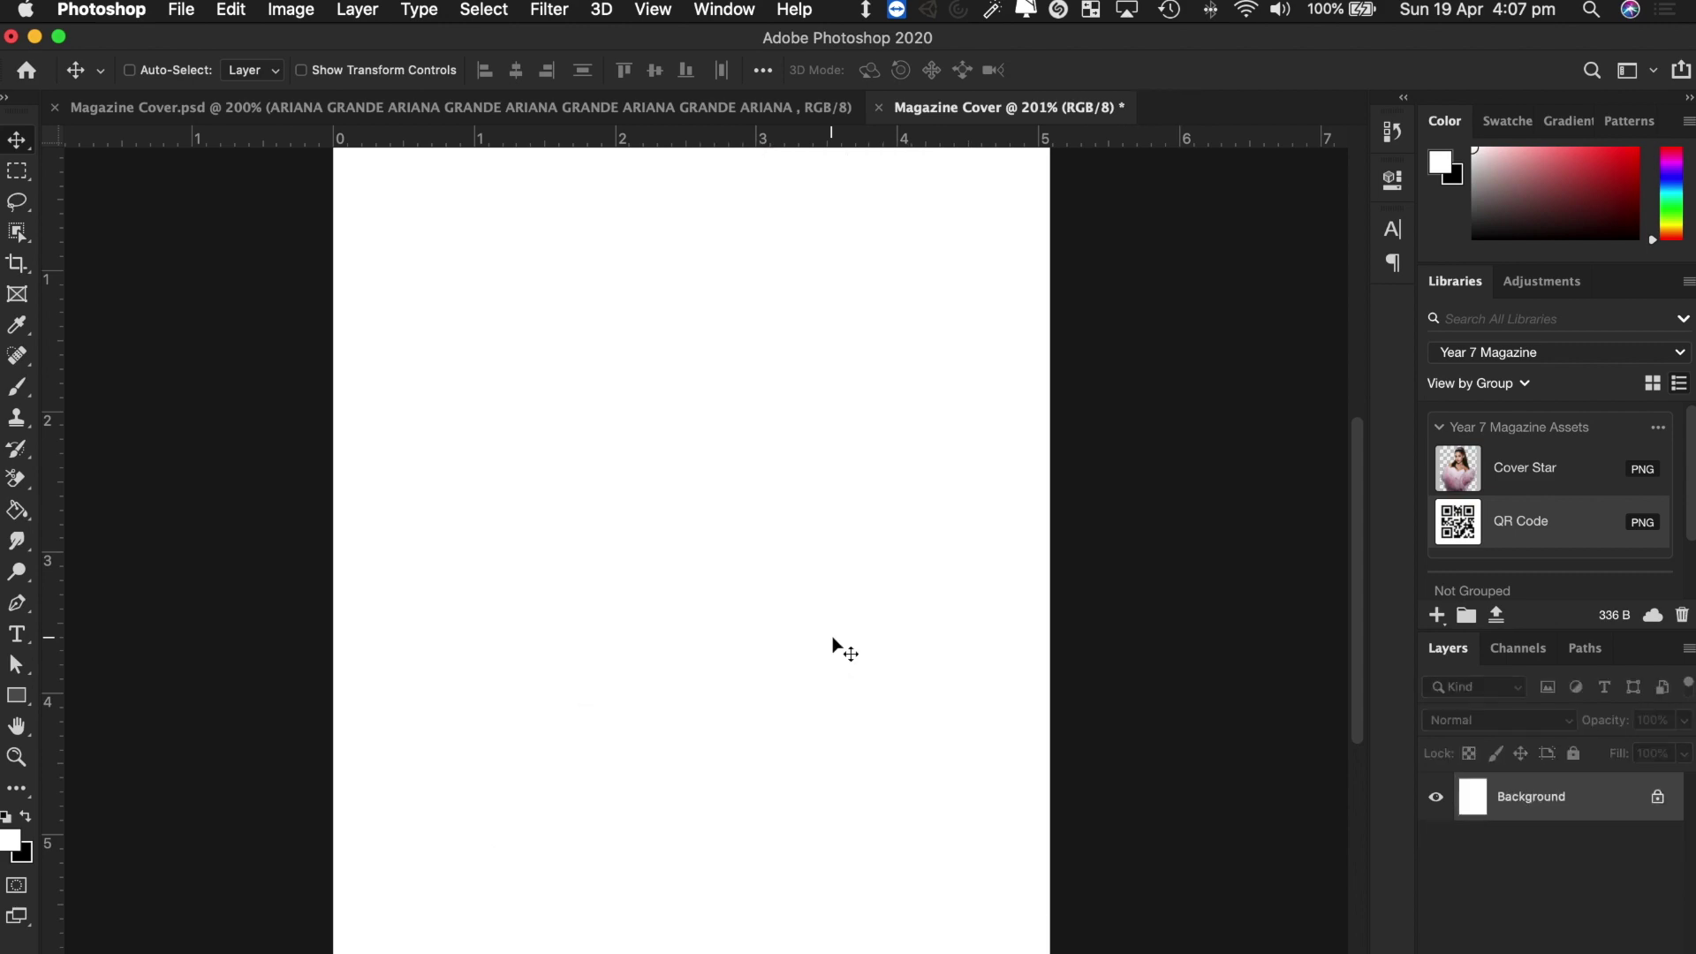
pyautogui.press('super+Tab')
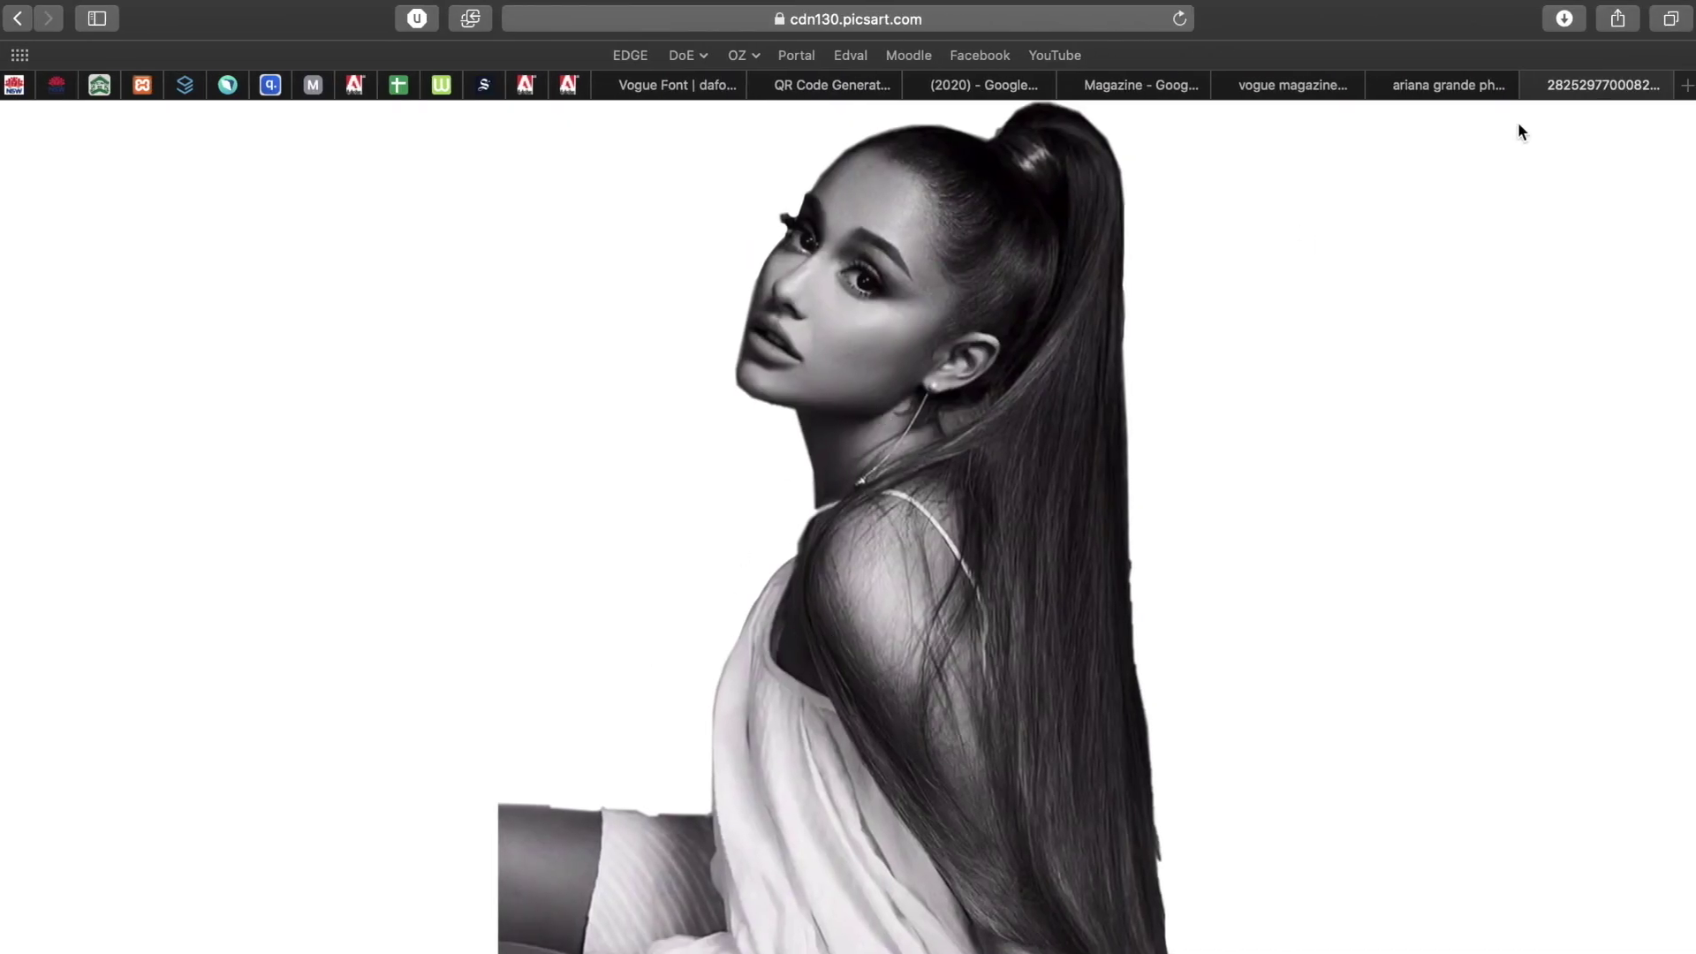
pyautogui.click(1533, 88)
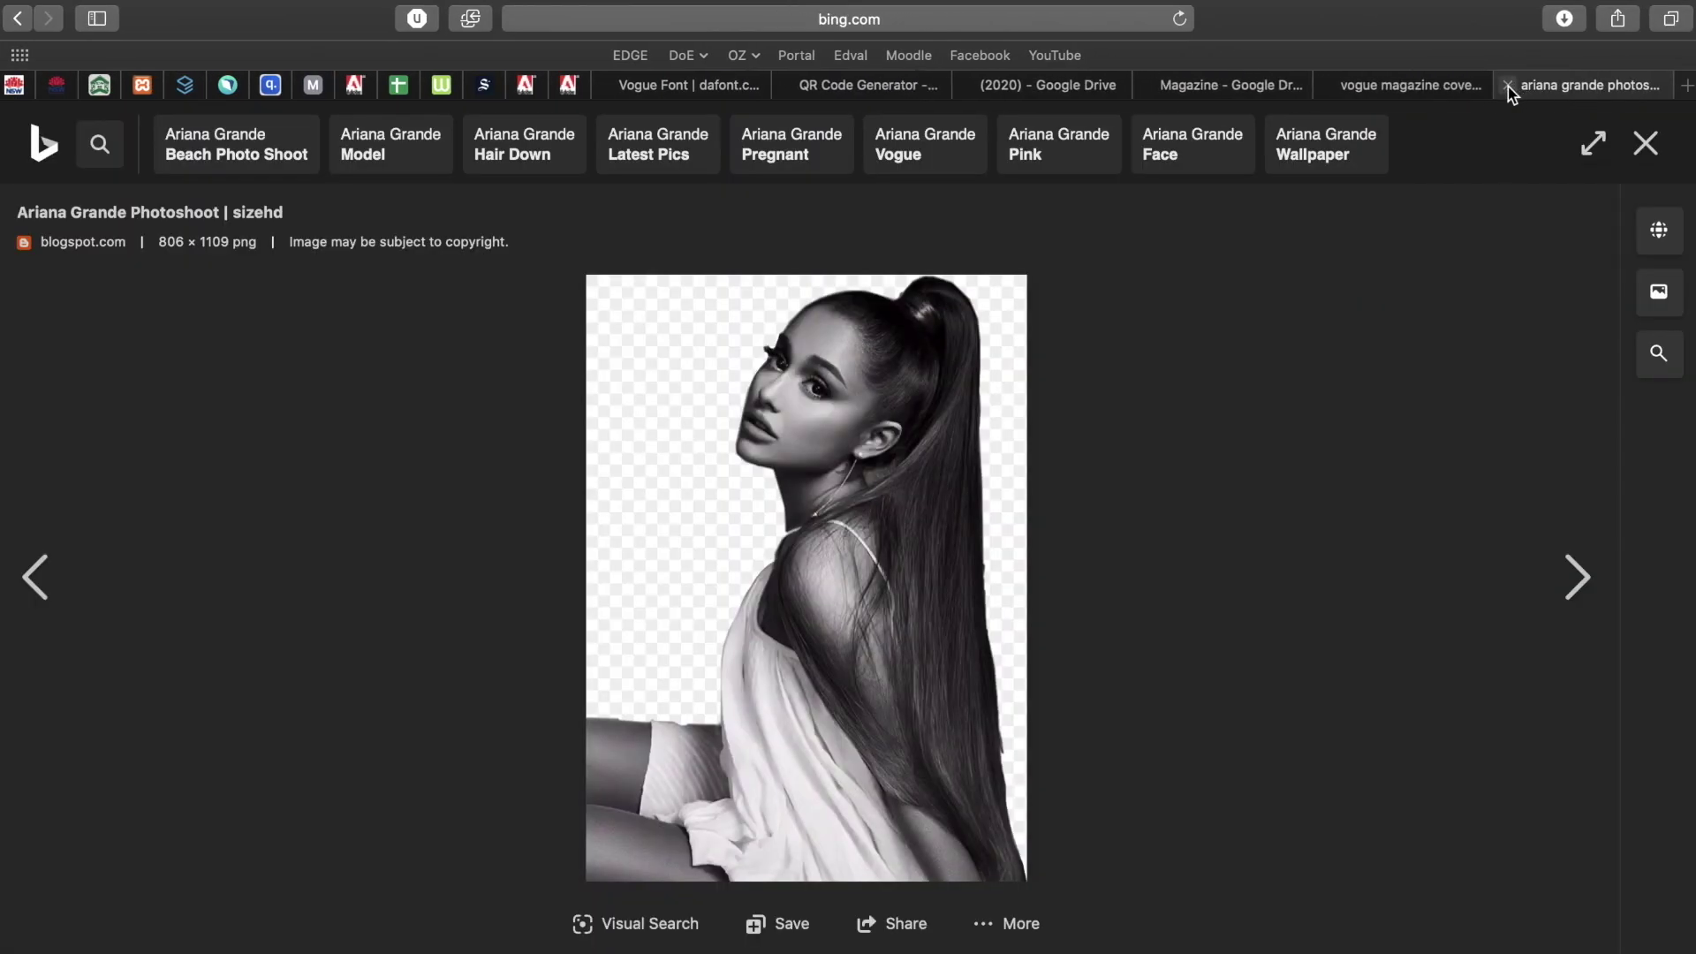
pyautogui.click(1508, 87)
pyautogui.press('super+t')
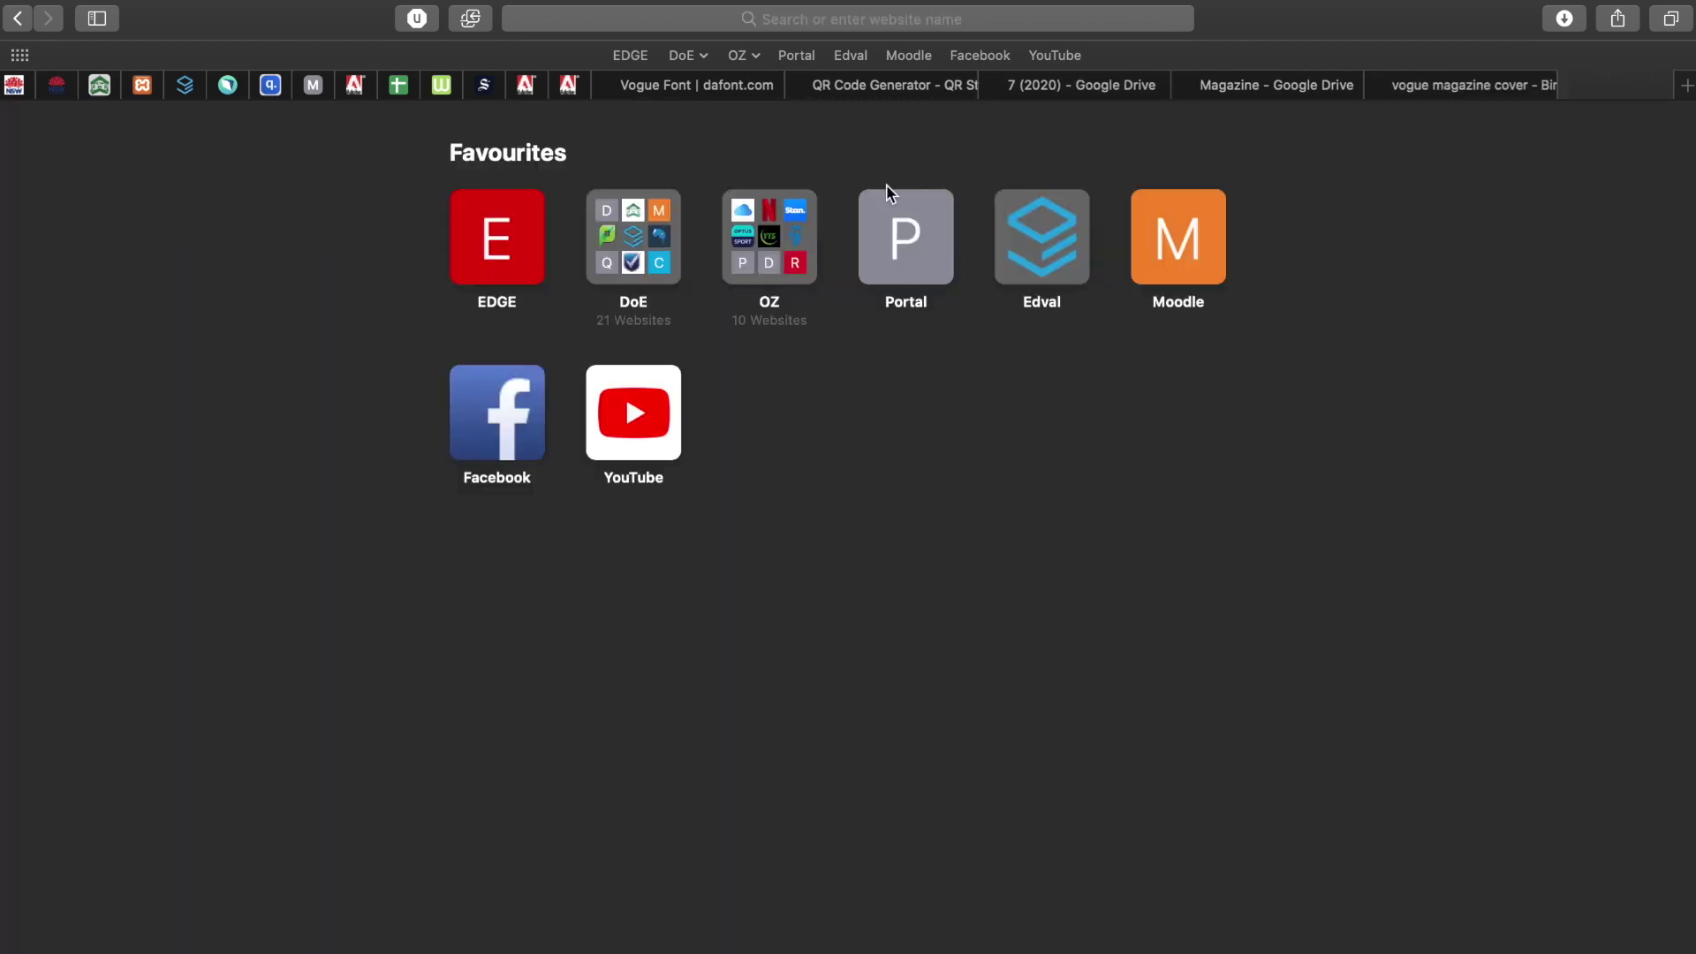
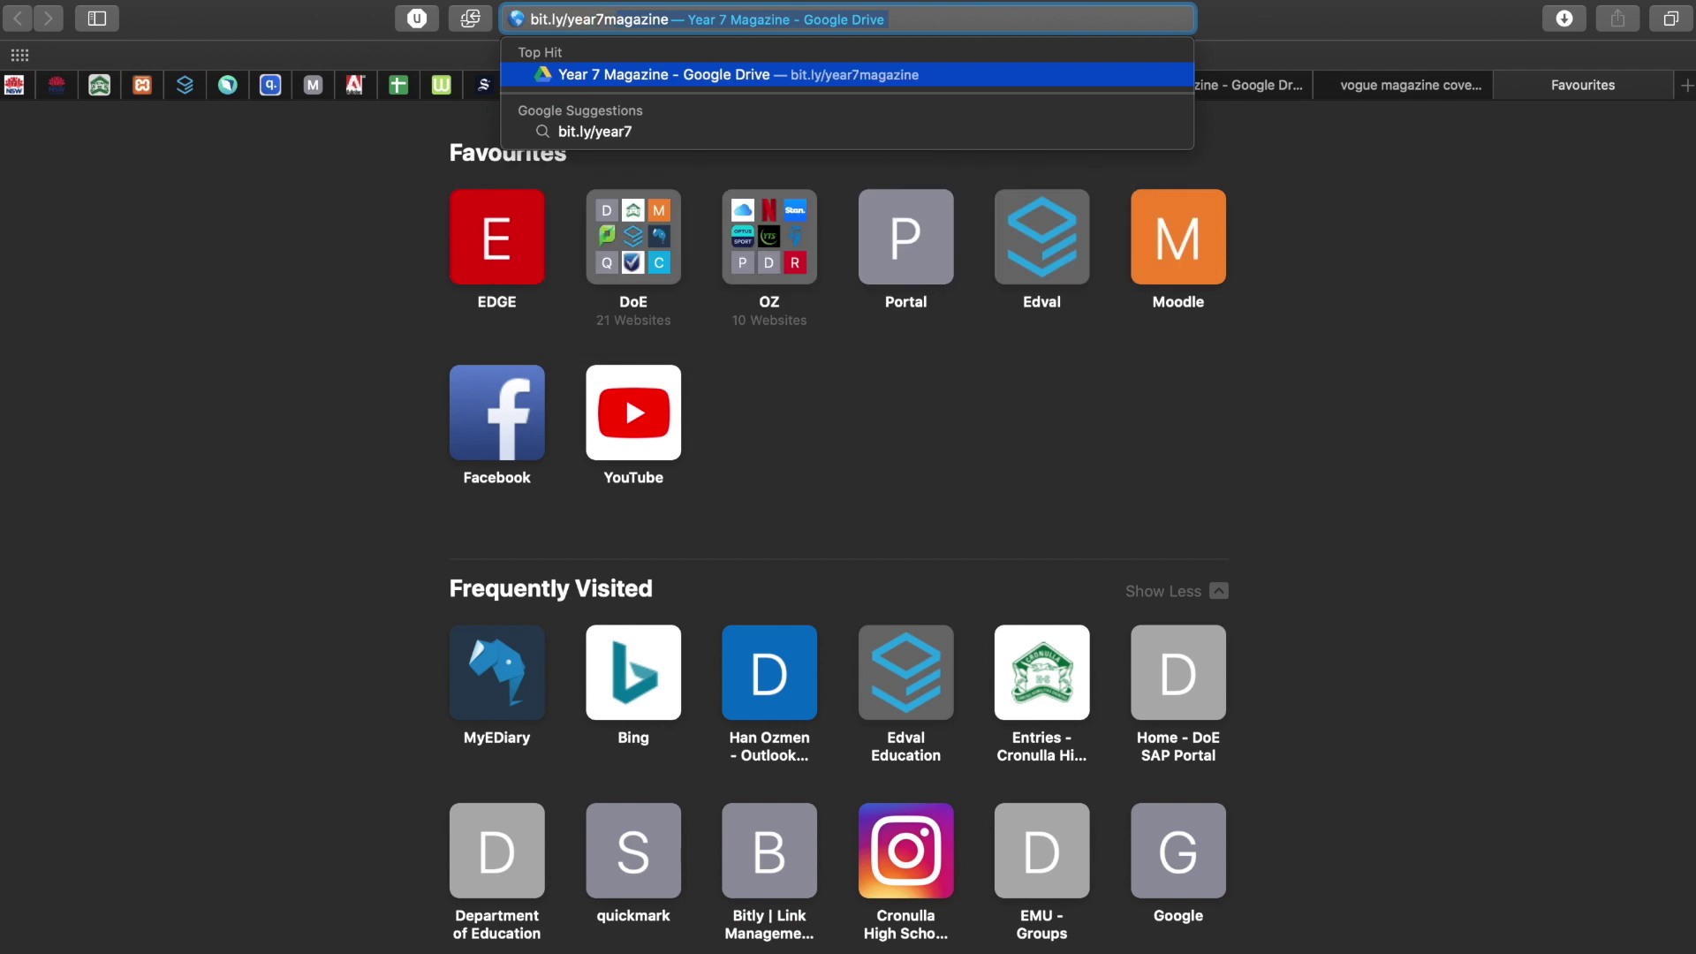
pyautogui.press('Return')
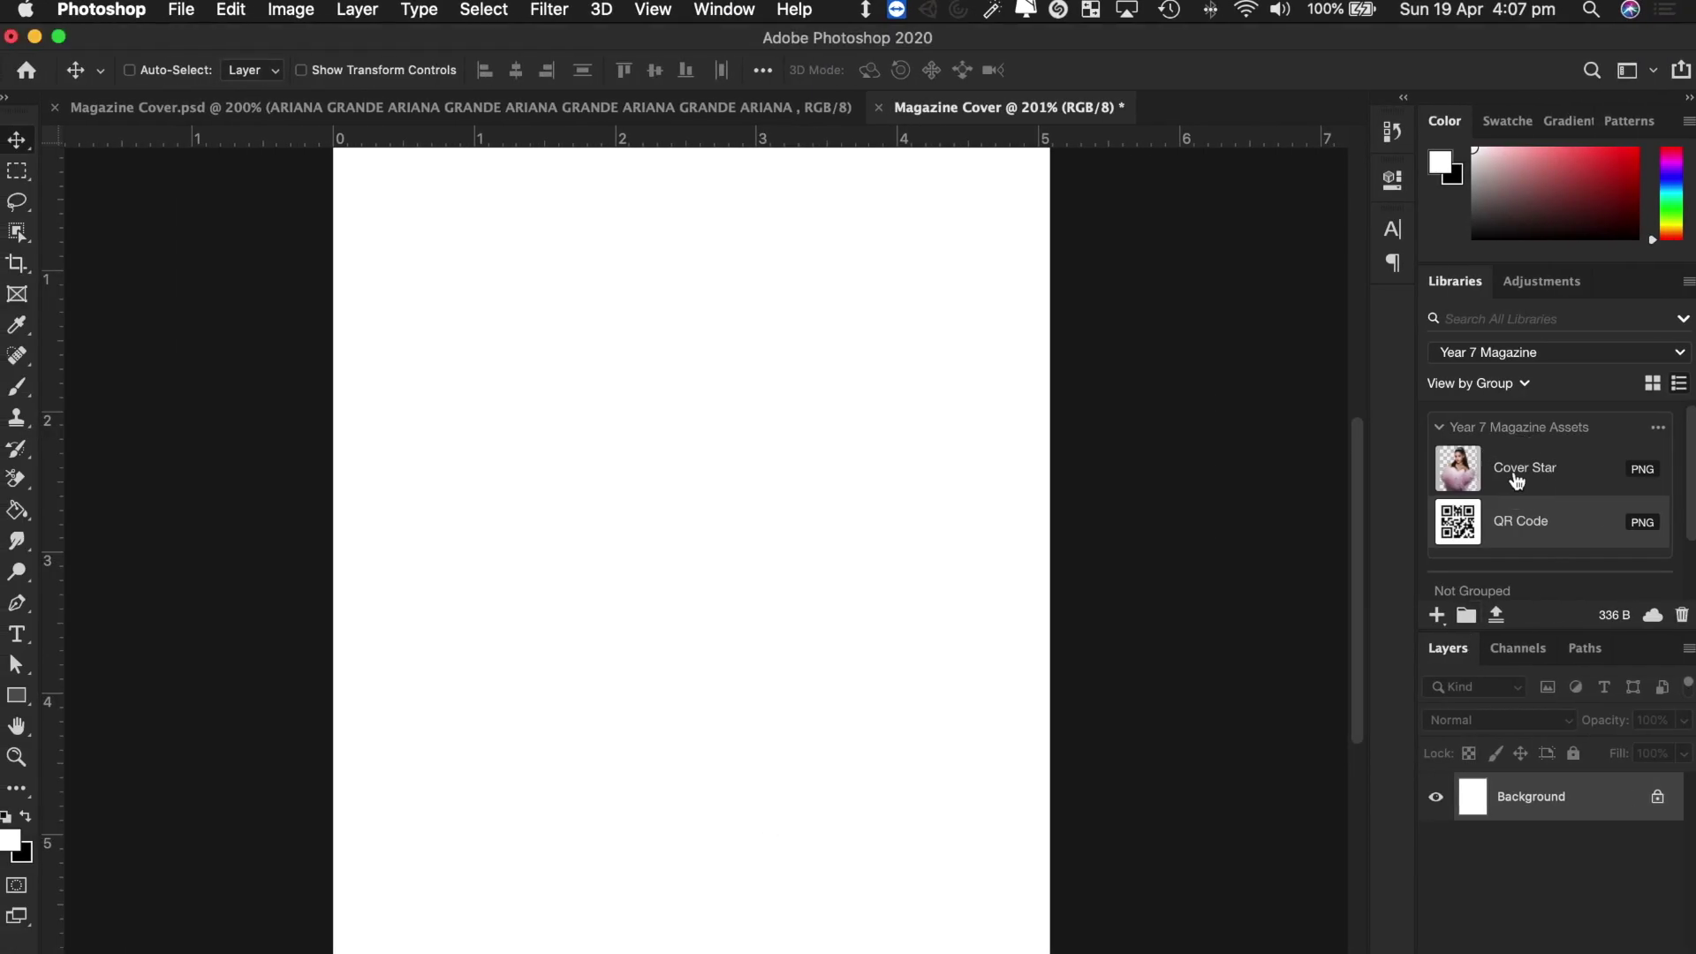
# Drag the Cover Star asset from the Year 7 Magazine library onto the cover.
pyautogui.moveTo(1514, 477); pyautogui.dragTo(504, 578)
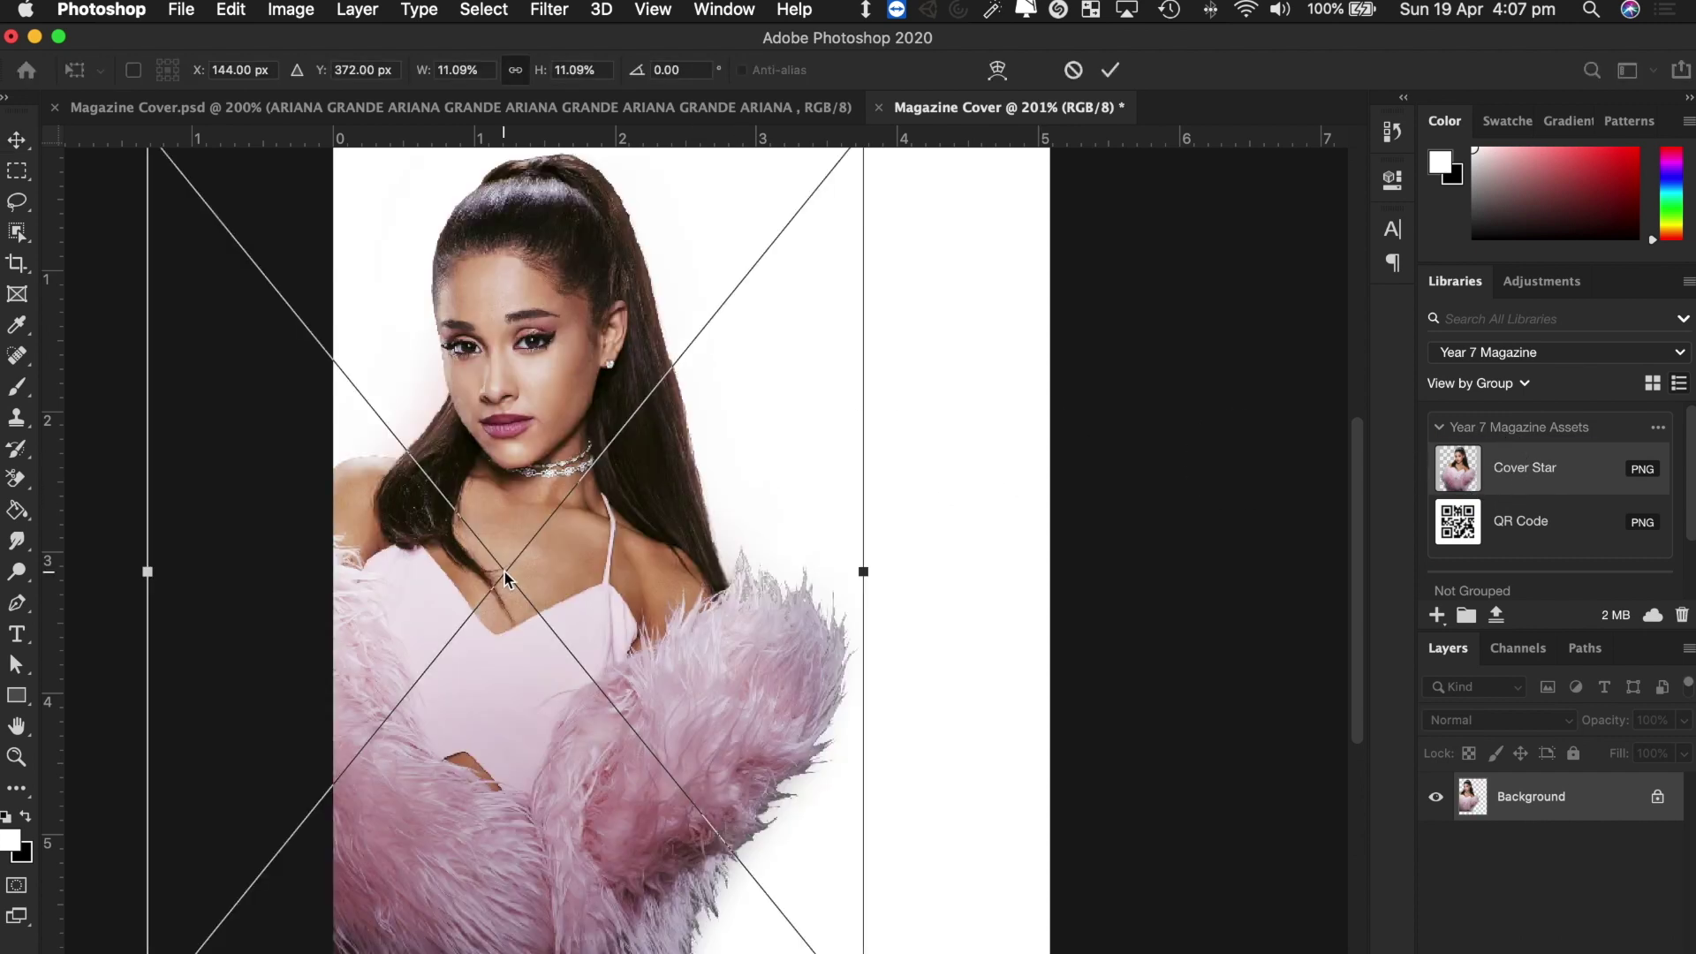
pyautogui.moveTo(776, 542); pyautogui.dragTo(894, 659)
pyautogui.scroll(-3, 1064, 633)
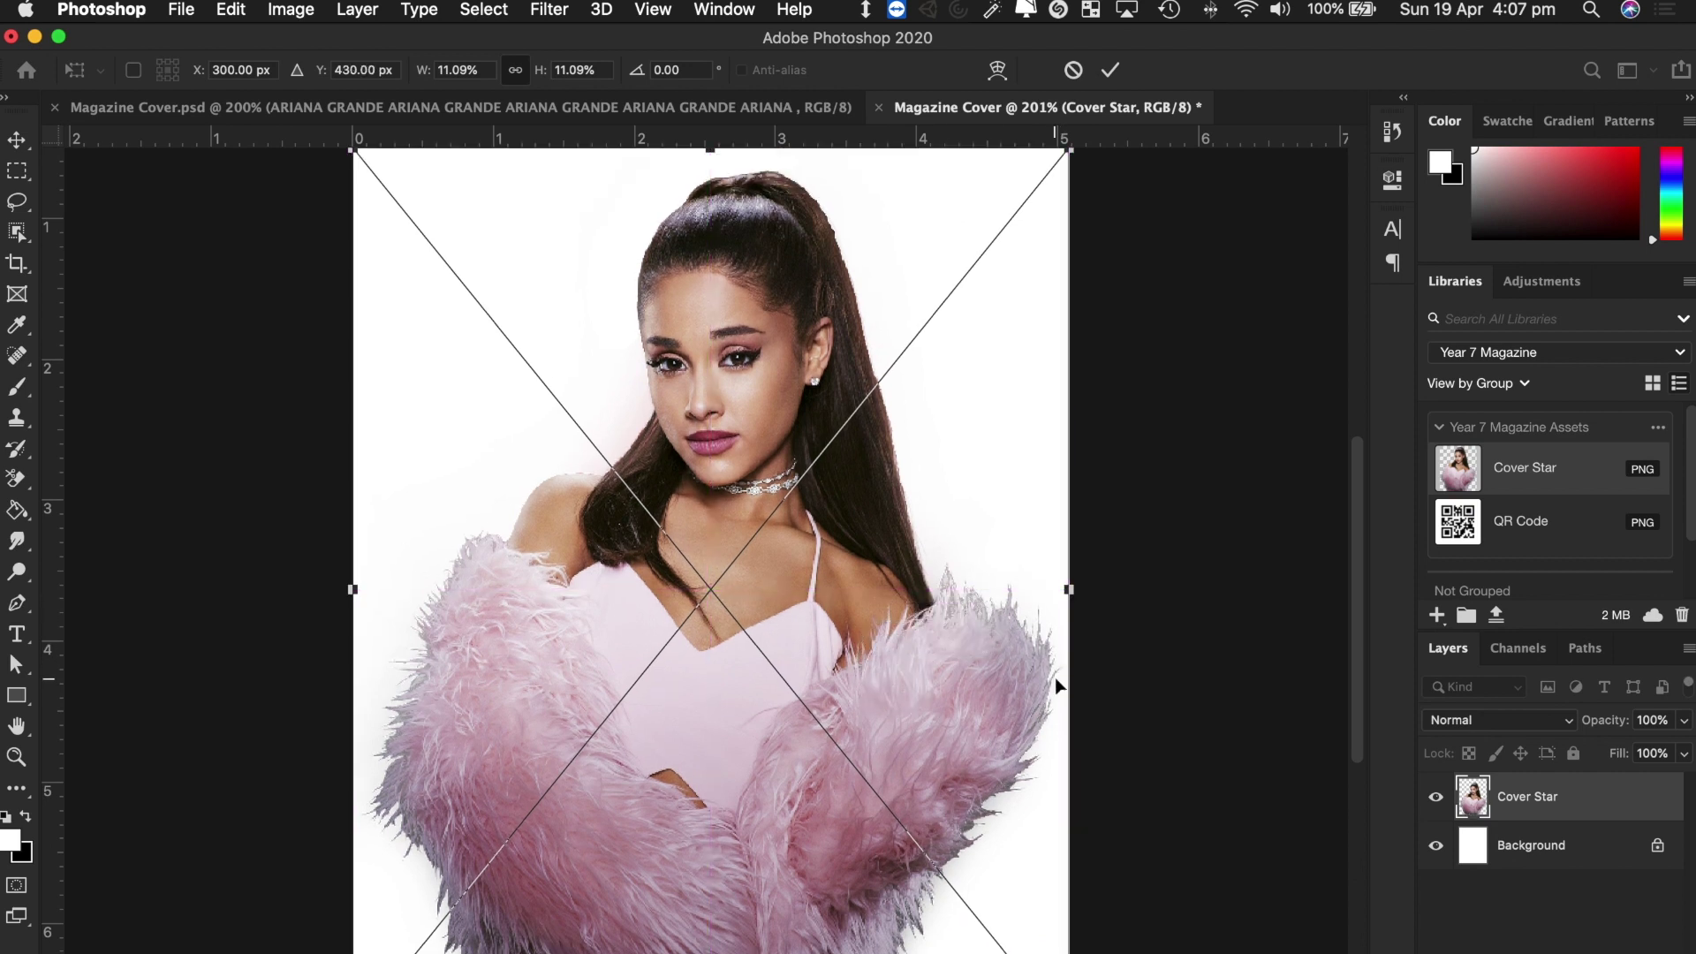
pyautogui.scroll(-2, 1056, 686)
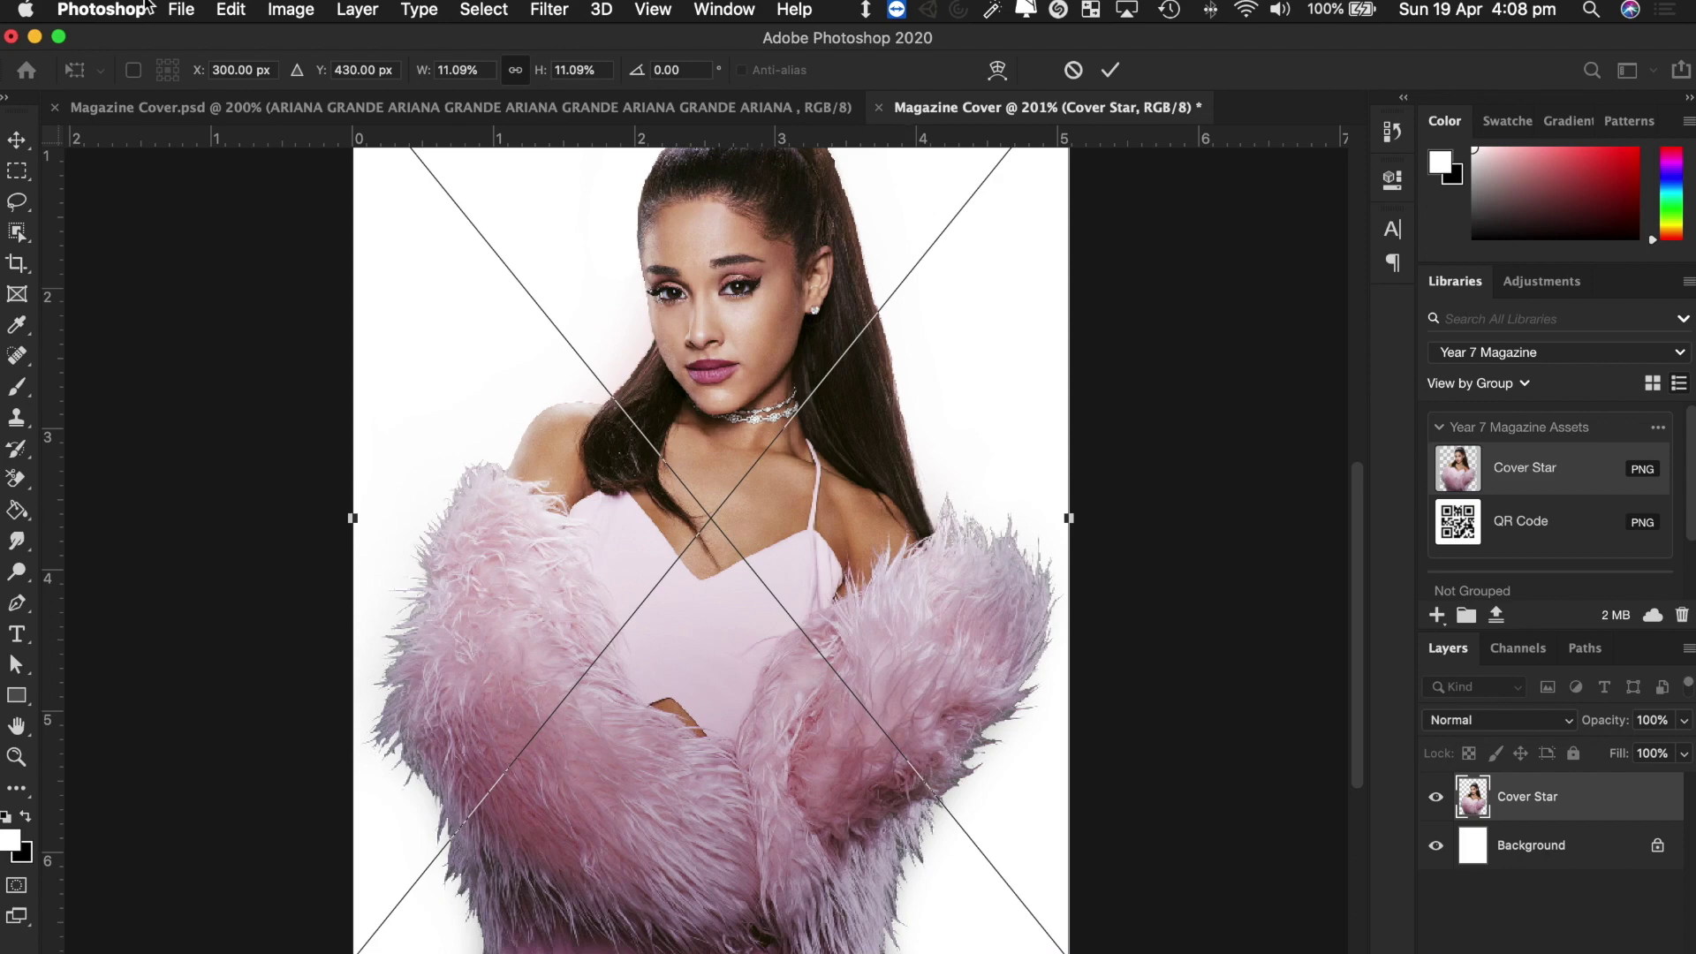
pyautogui.click(181, 11)
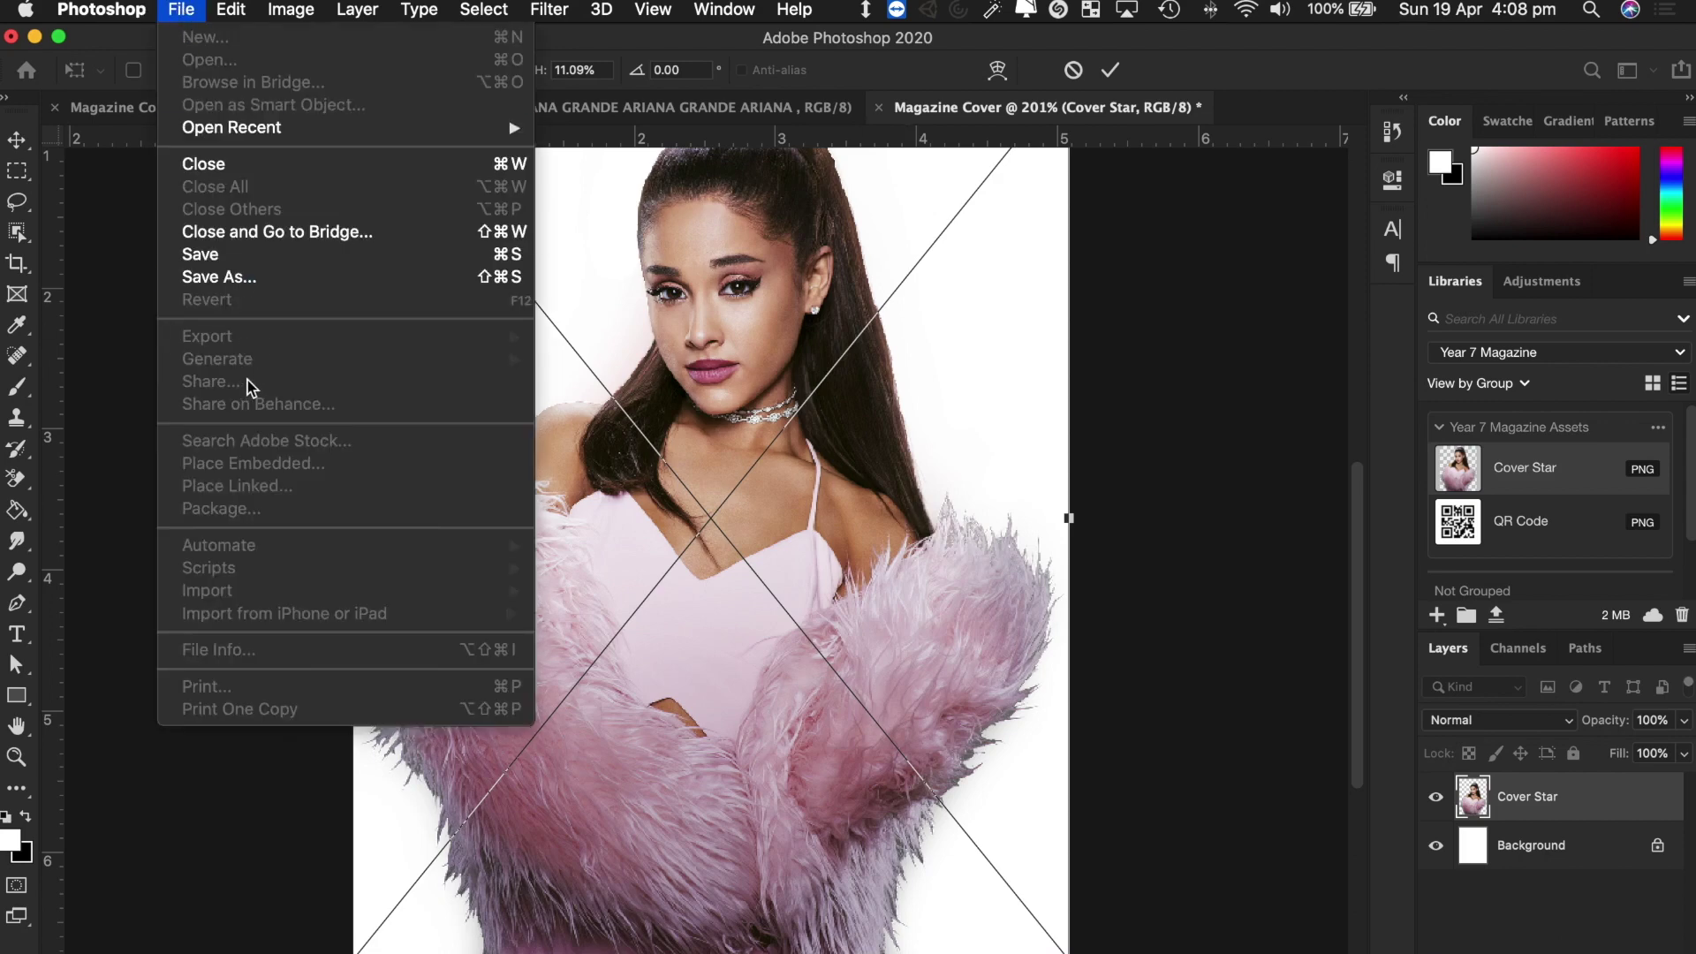
pyautogui.click(1022, 519)
pyautogui.scroll(3, 862, 574)
pyautogui.hscroll(1, 861, 574)
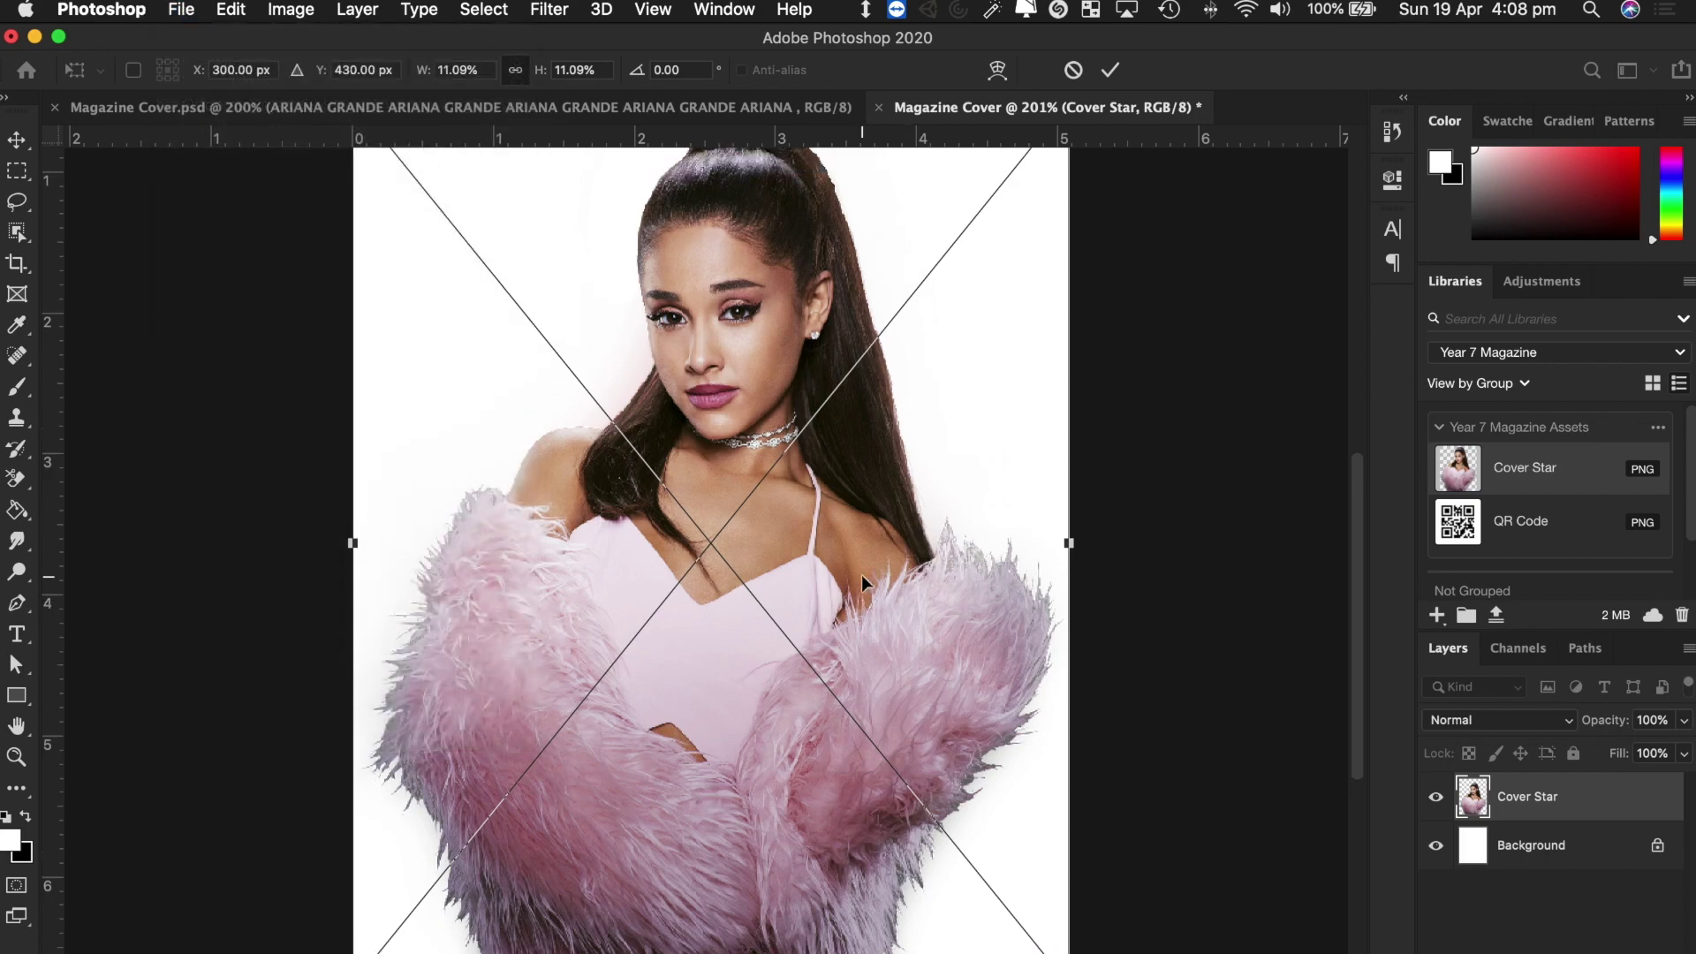
pyautogui.scroll(-2, 863, 583)
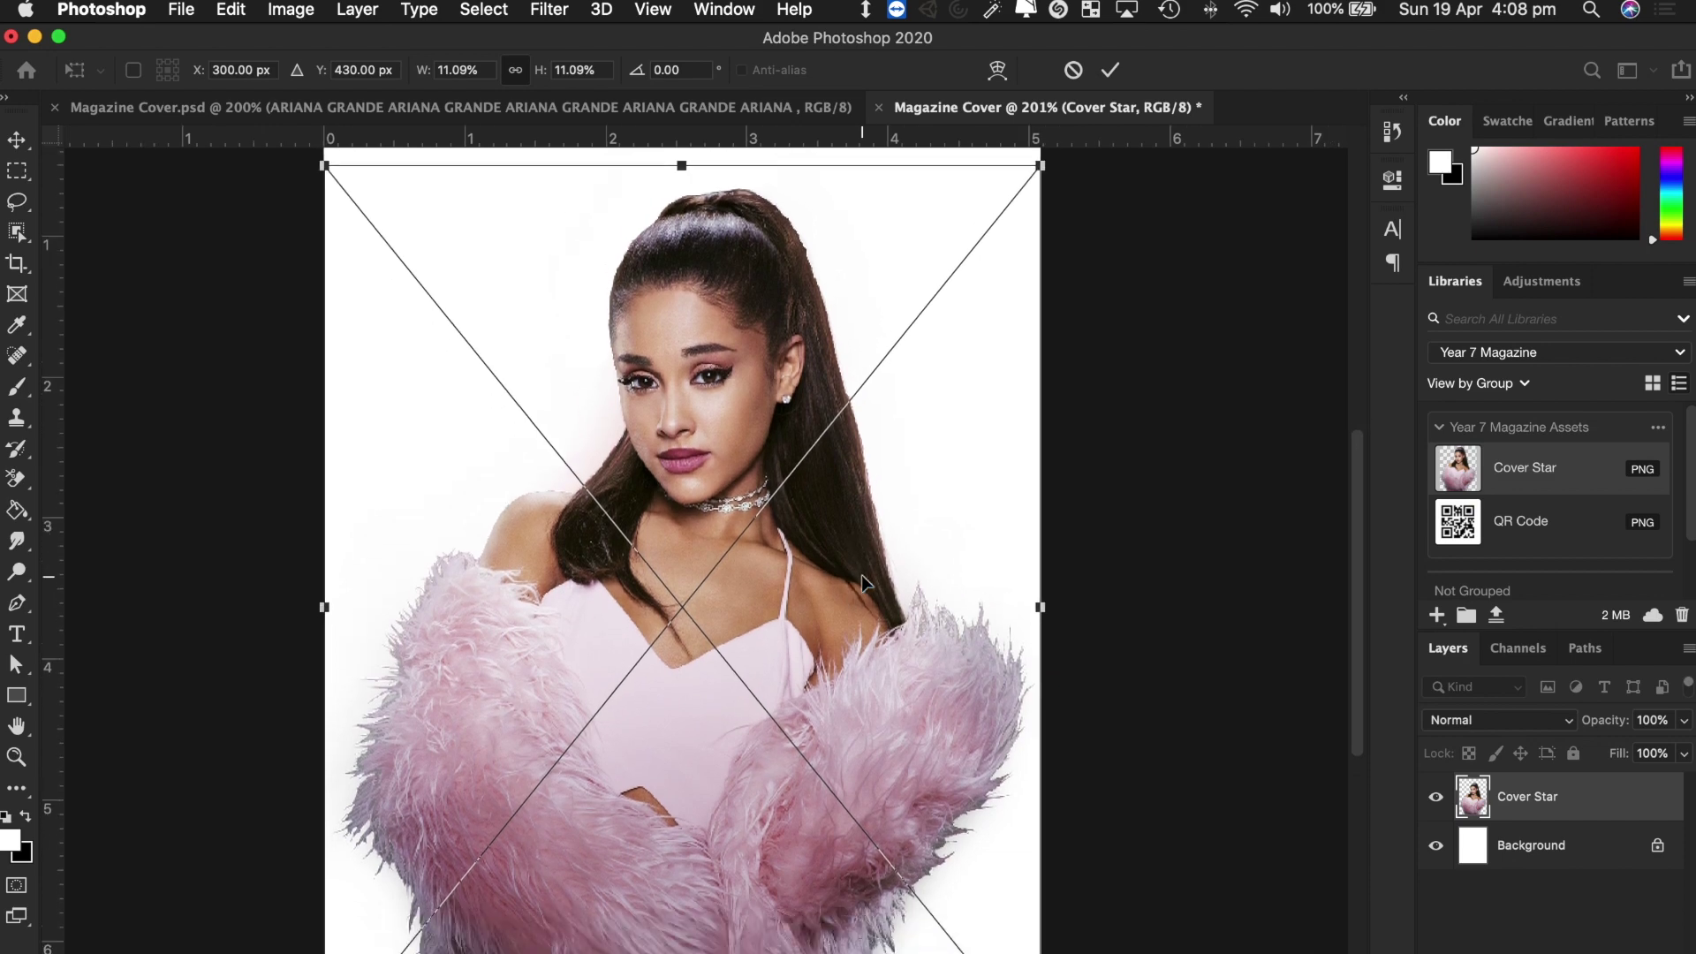
pyautogui.scroll(6, 760, 551)
pyautogui.scroll(-5, 759, 551)
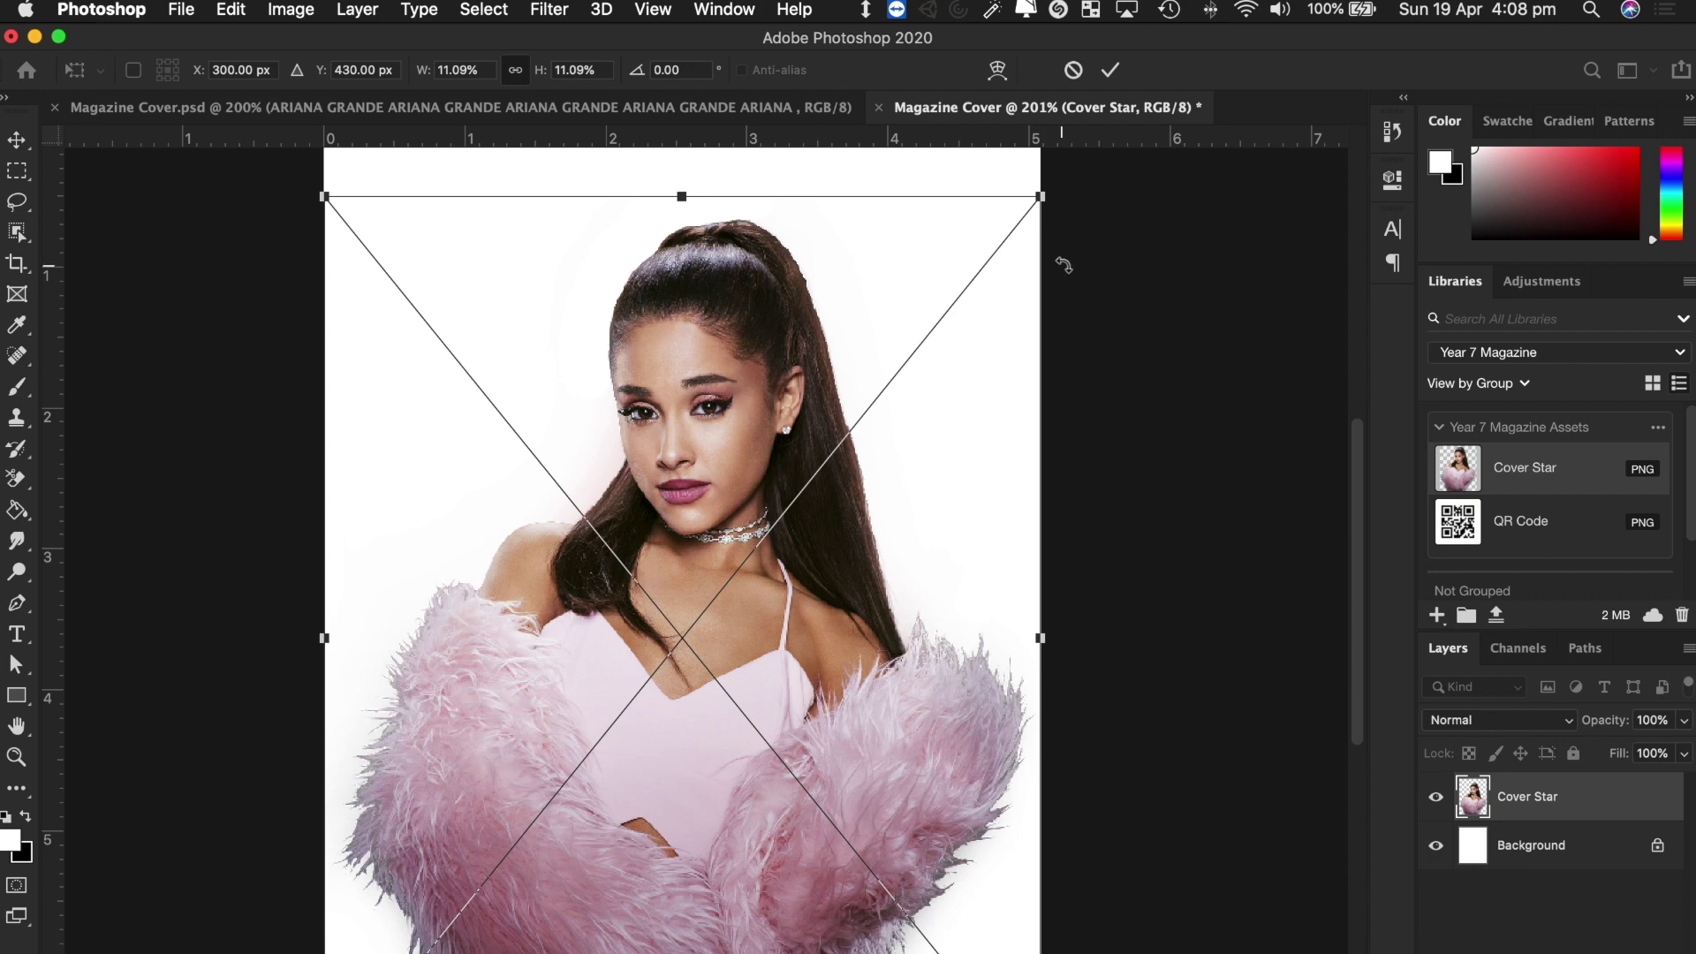
# Resize Cover Star slightly smaller, centre it horizontally, and commit the transform.
pyautogui.moveTo(1042, 200); pyautogui.dragTo(987, 315)
pyautogui.moveTo(886, 585); pyautogui.dragTo(925, 581)
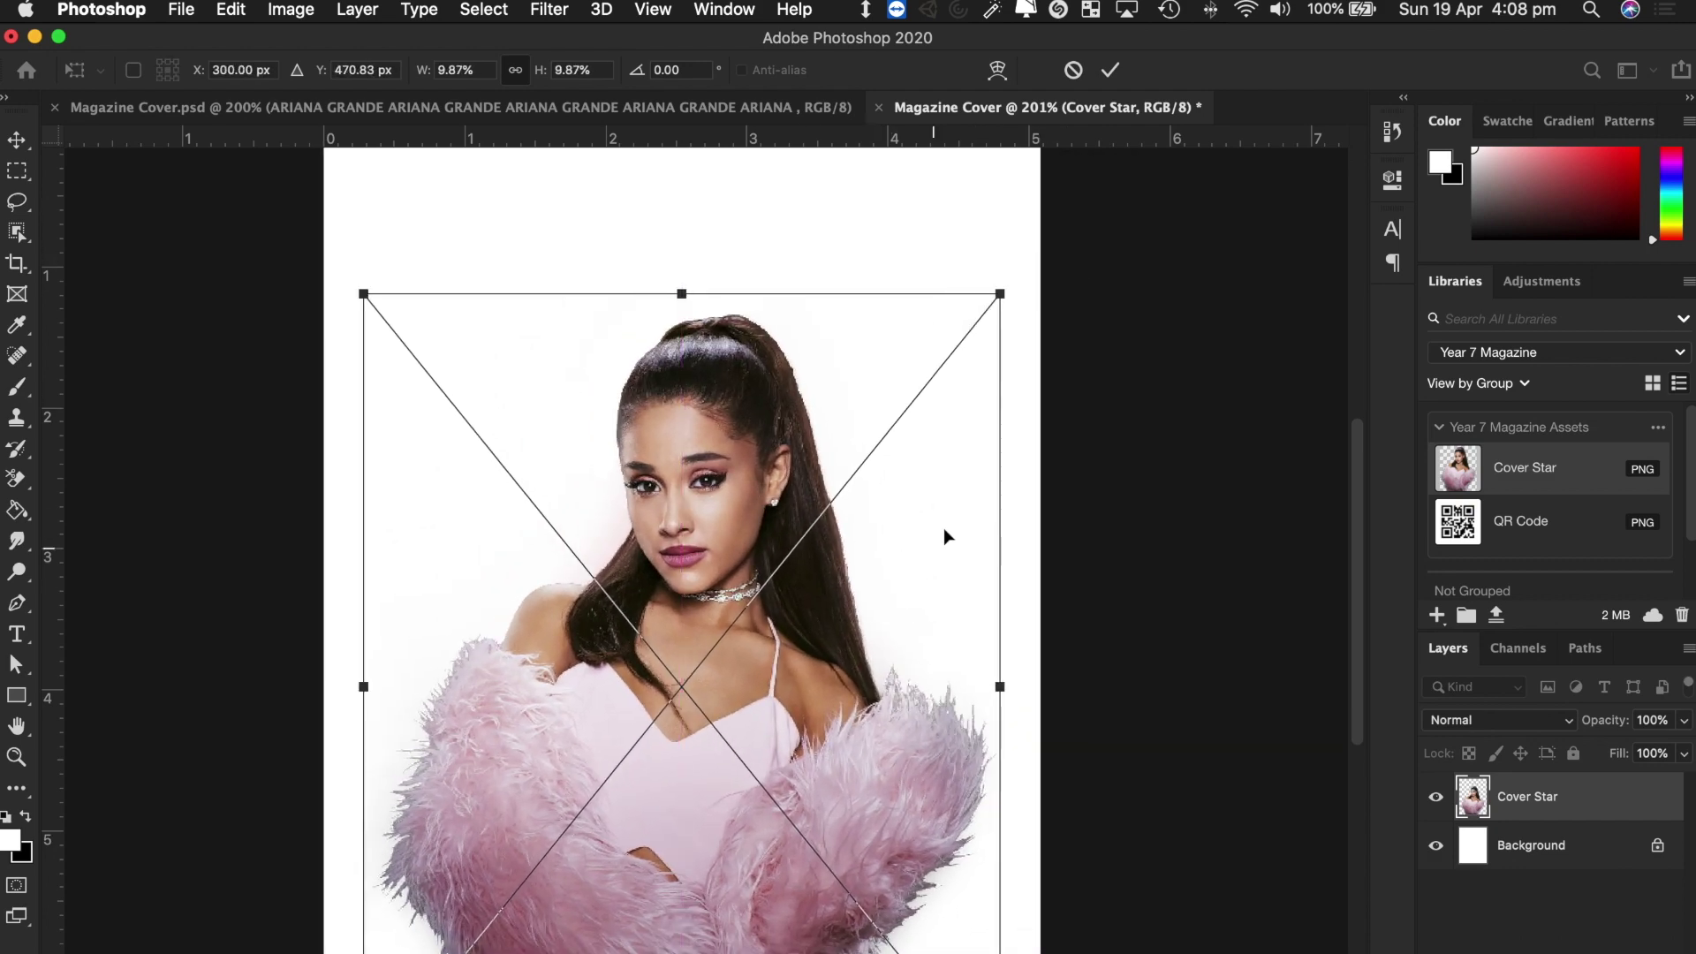
pyautogui.moveTo(1000, 297); pyautogui.dragTo(1056, 220)
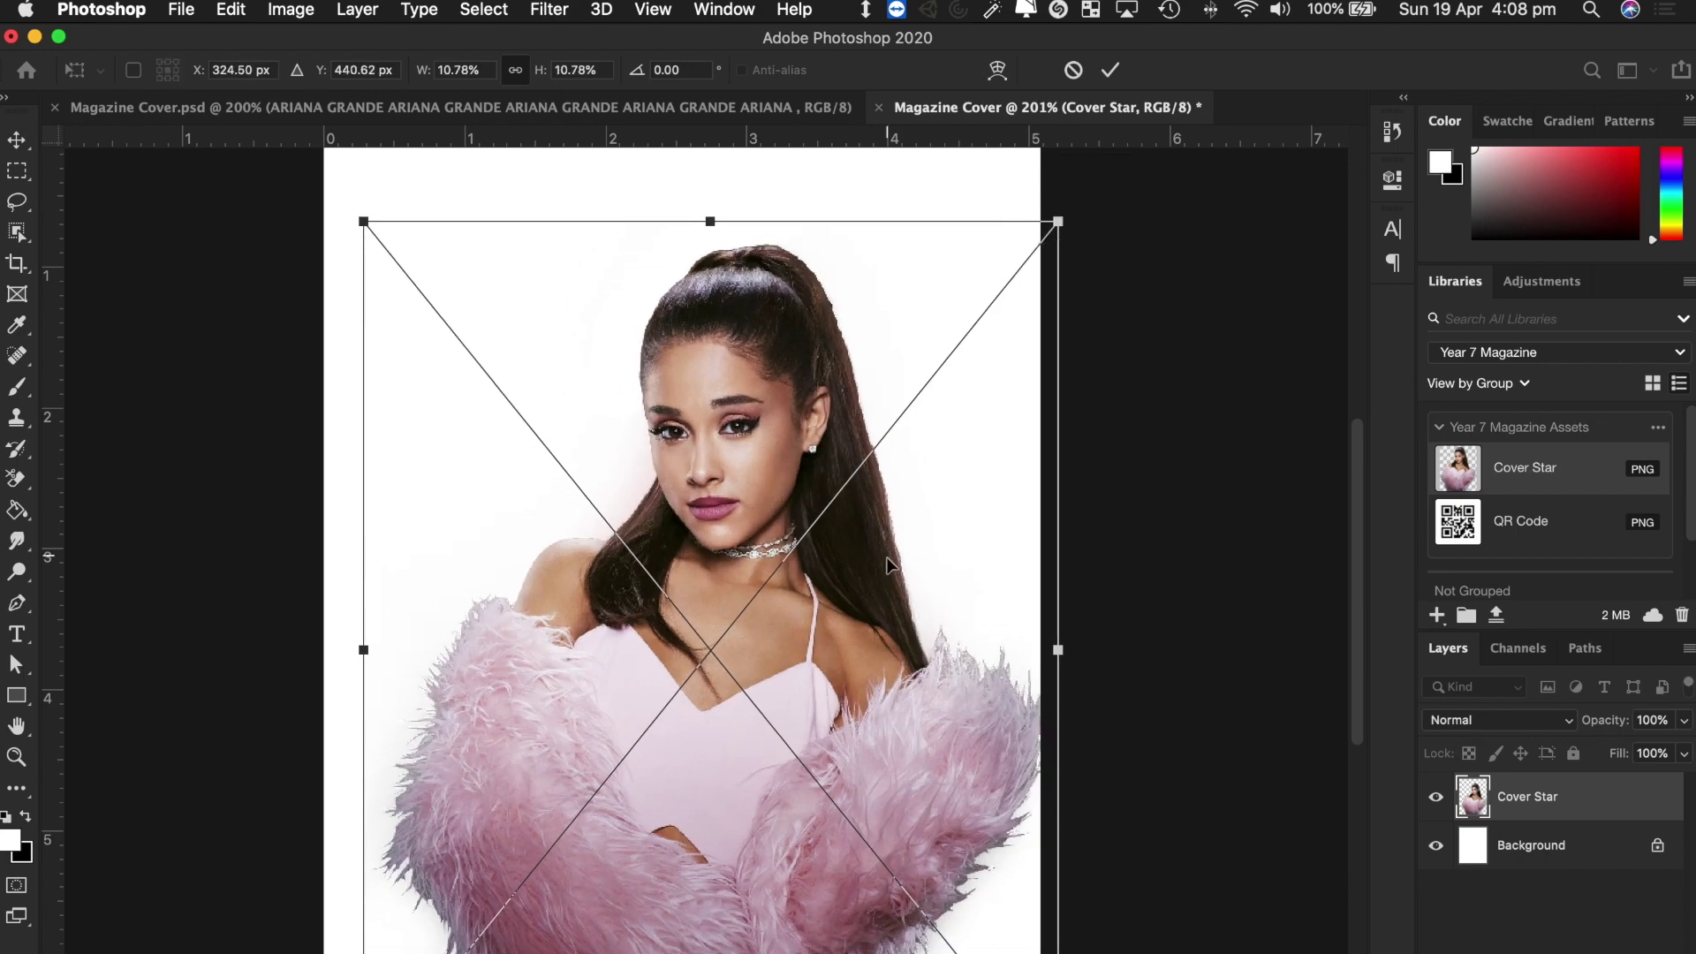
pyautogui.moveTo(889, 565); pyautogui.dragTo(870, 566)
pyautogui.press('Return')
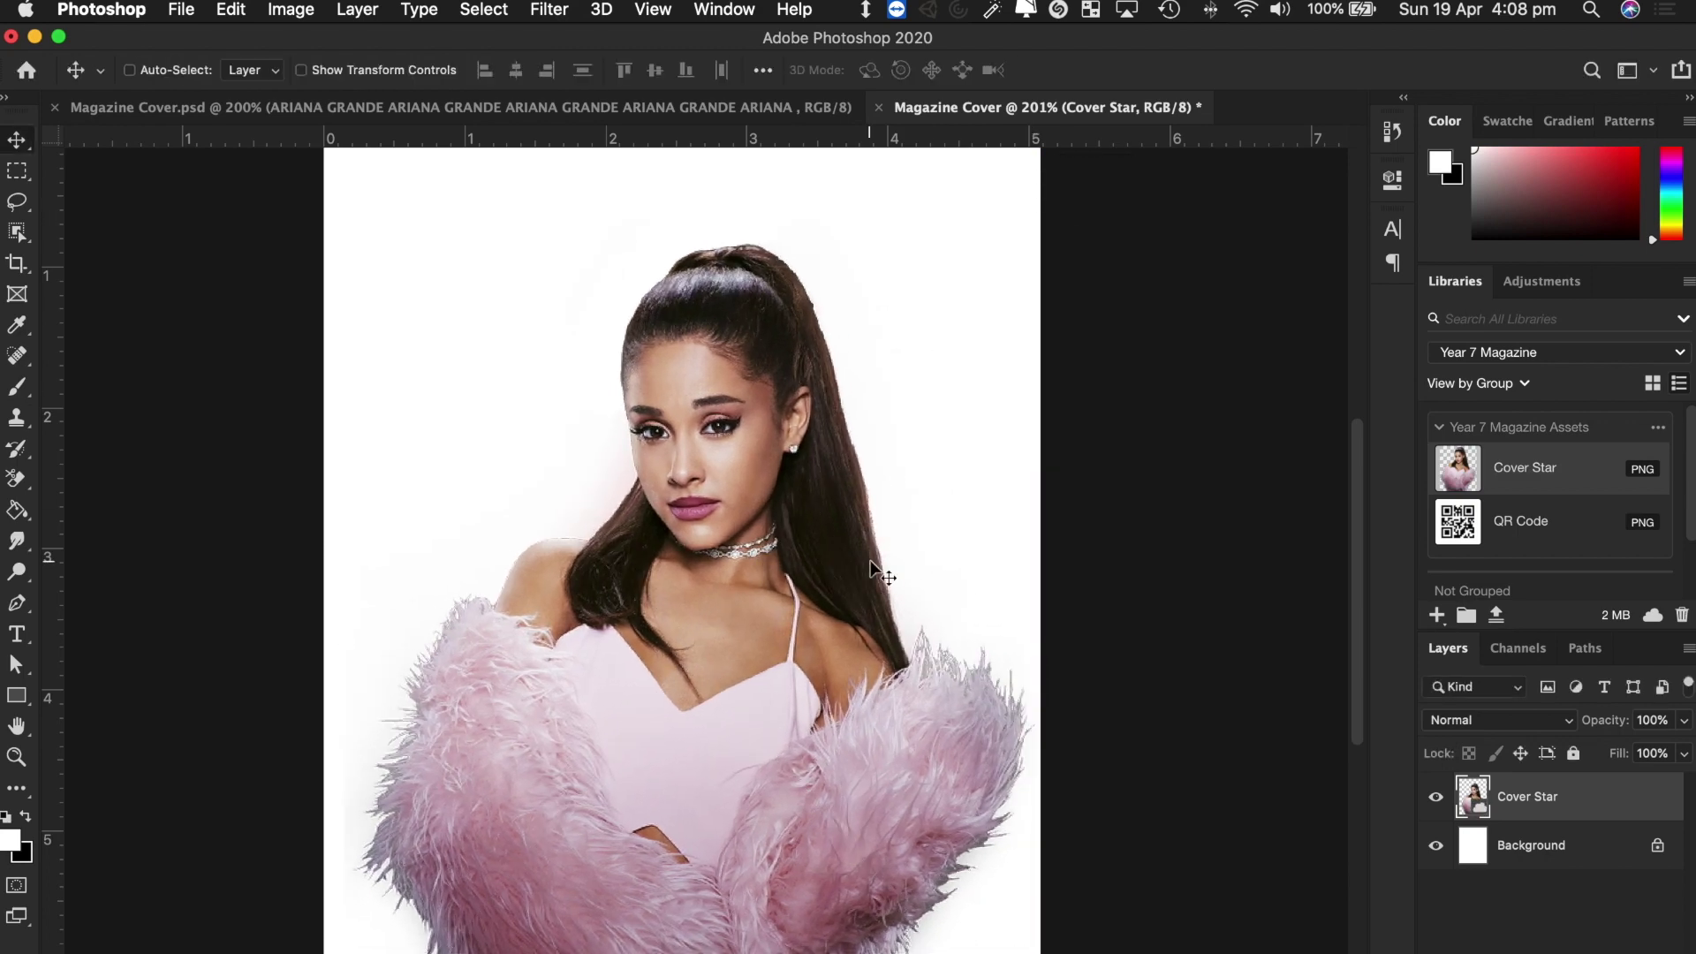
pyautogui.scroll(-3, 871, 560)
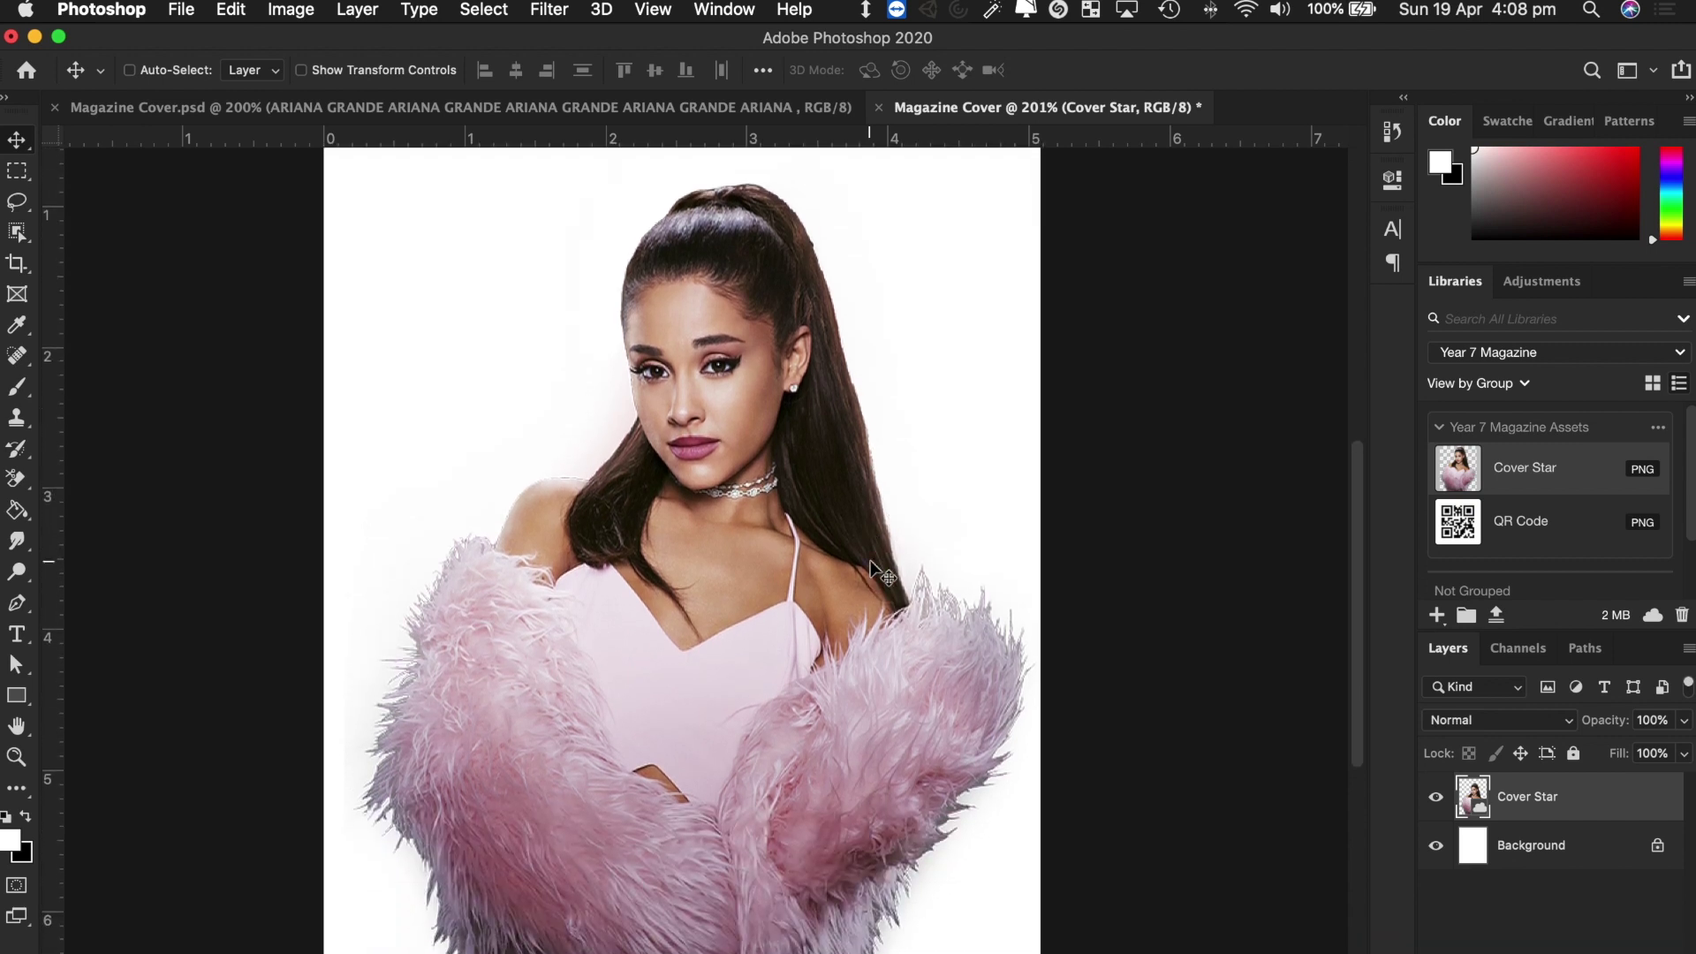
pyautogui.scroll(1, 870, 565)
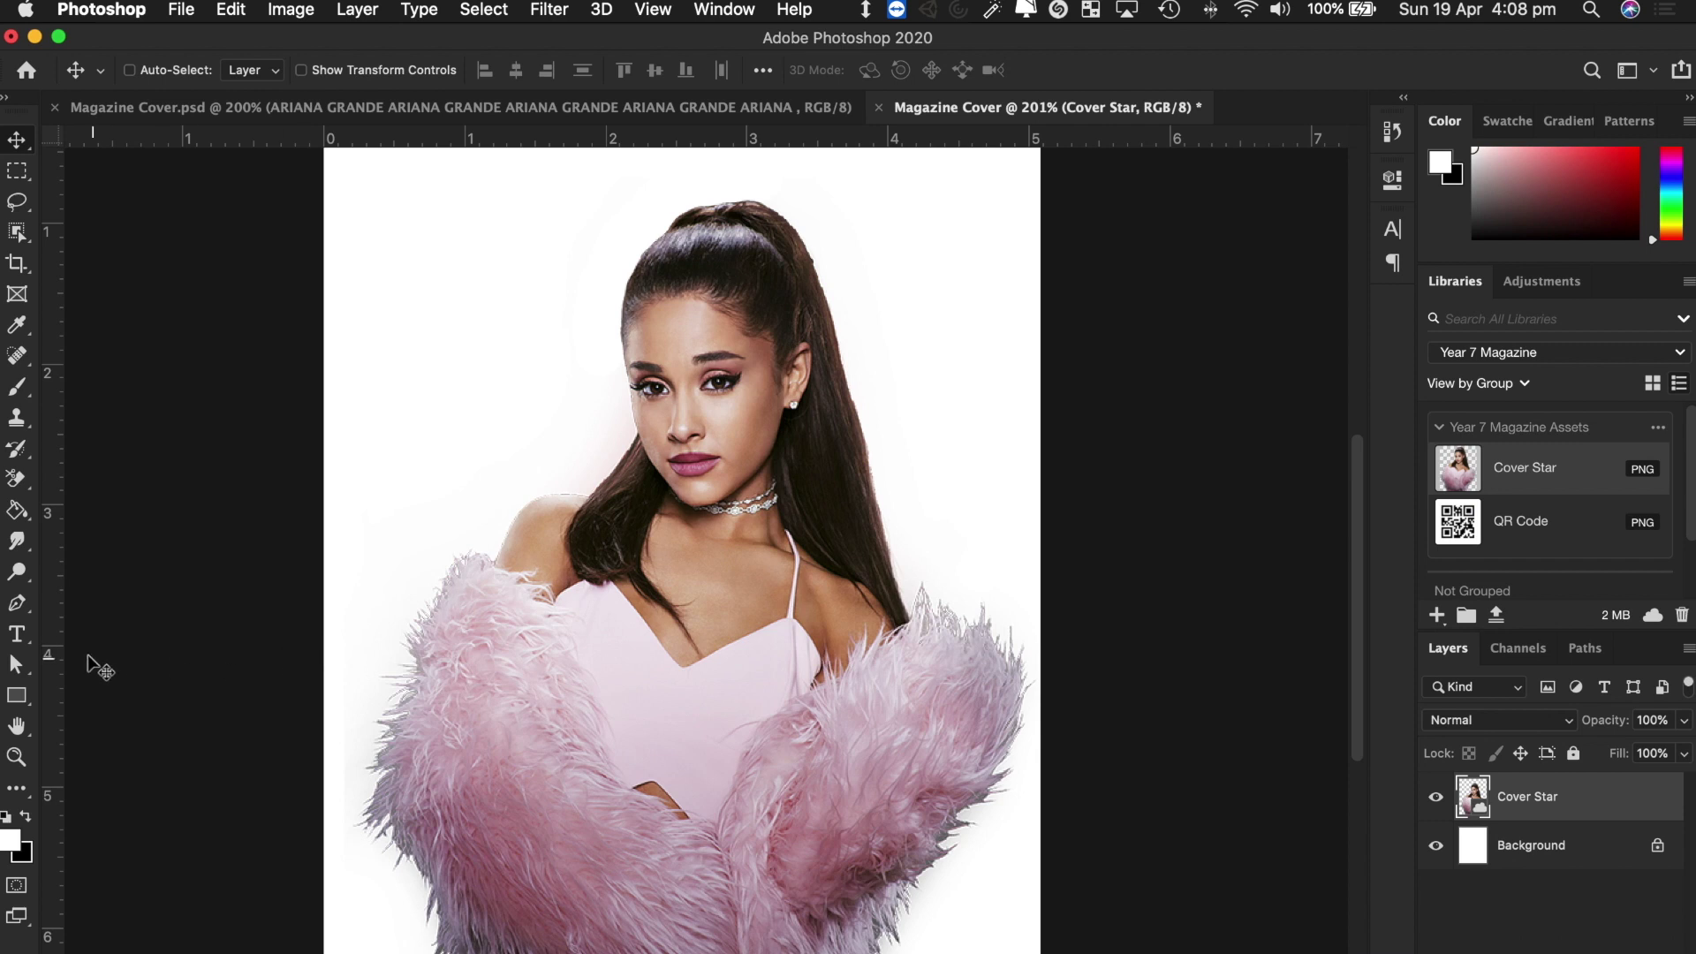
# Type 'VOGUE' in a text box near the top of the cover and colour it black.
pyautogui.click(18, 638)
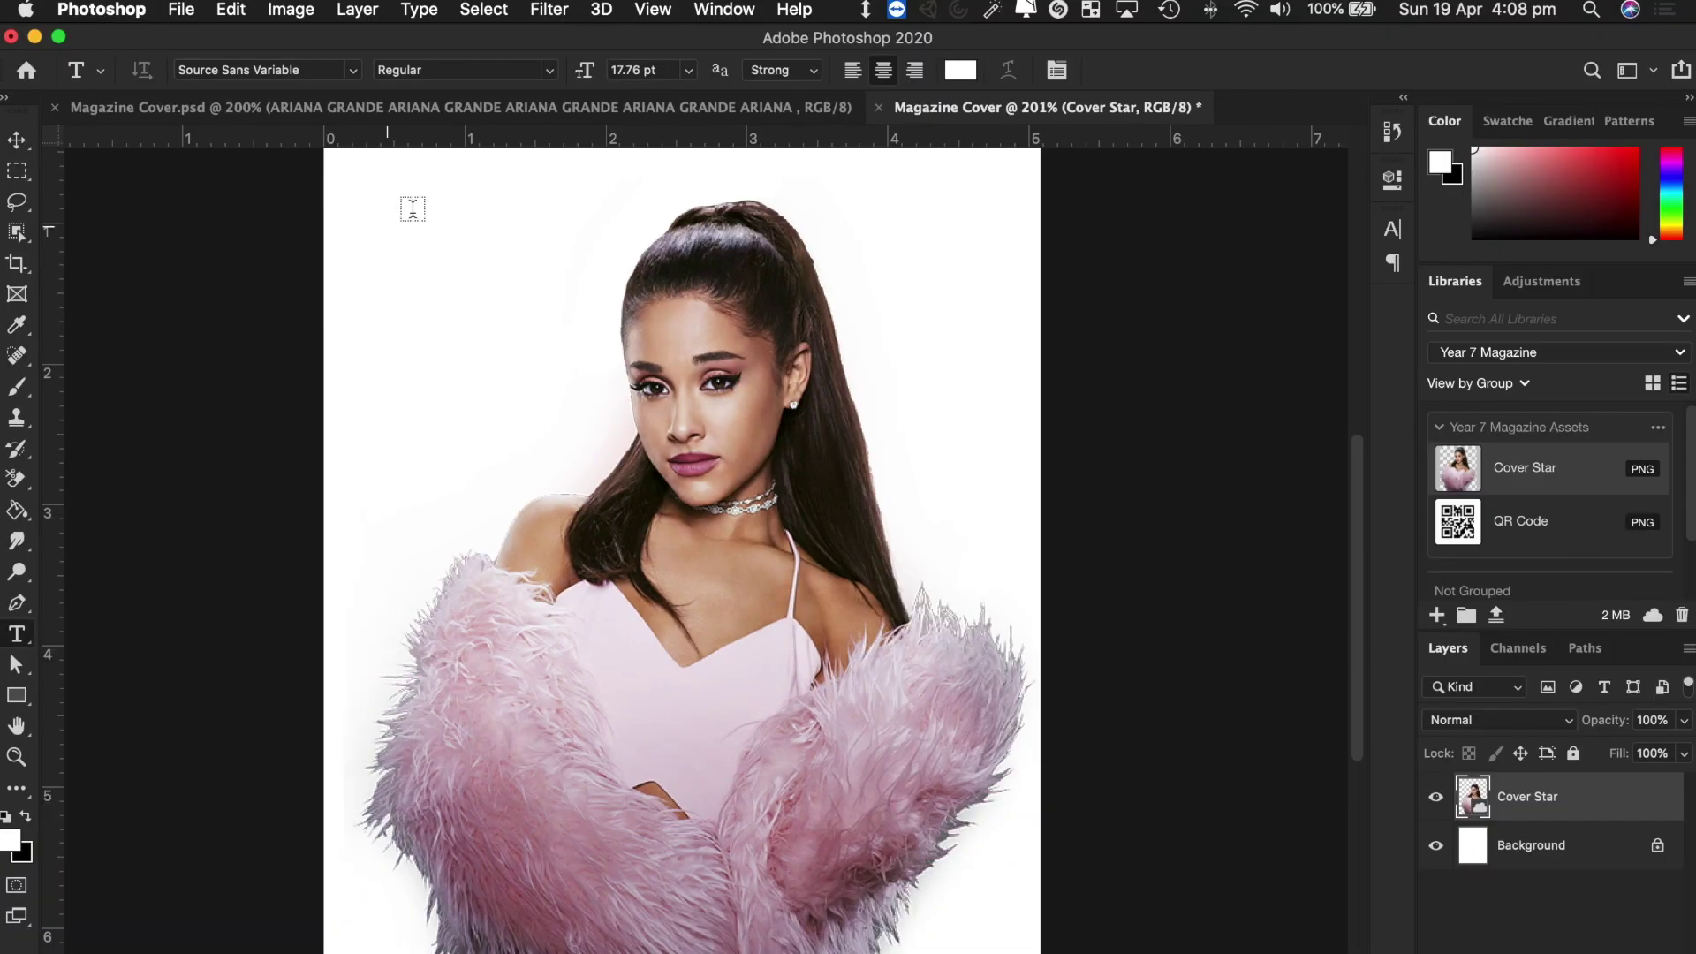
pyautogui.moveTo(350, 190); pyautogui.dragTo(1016, 412)
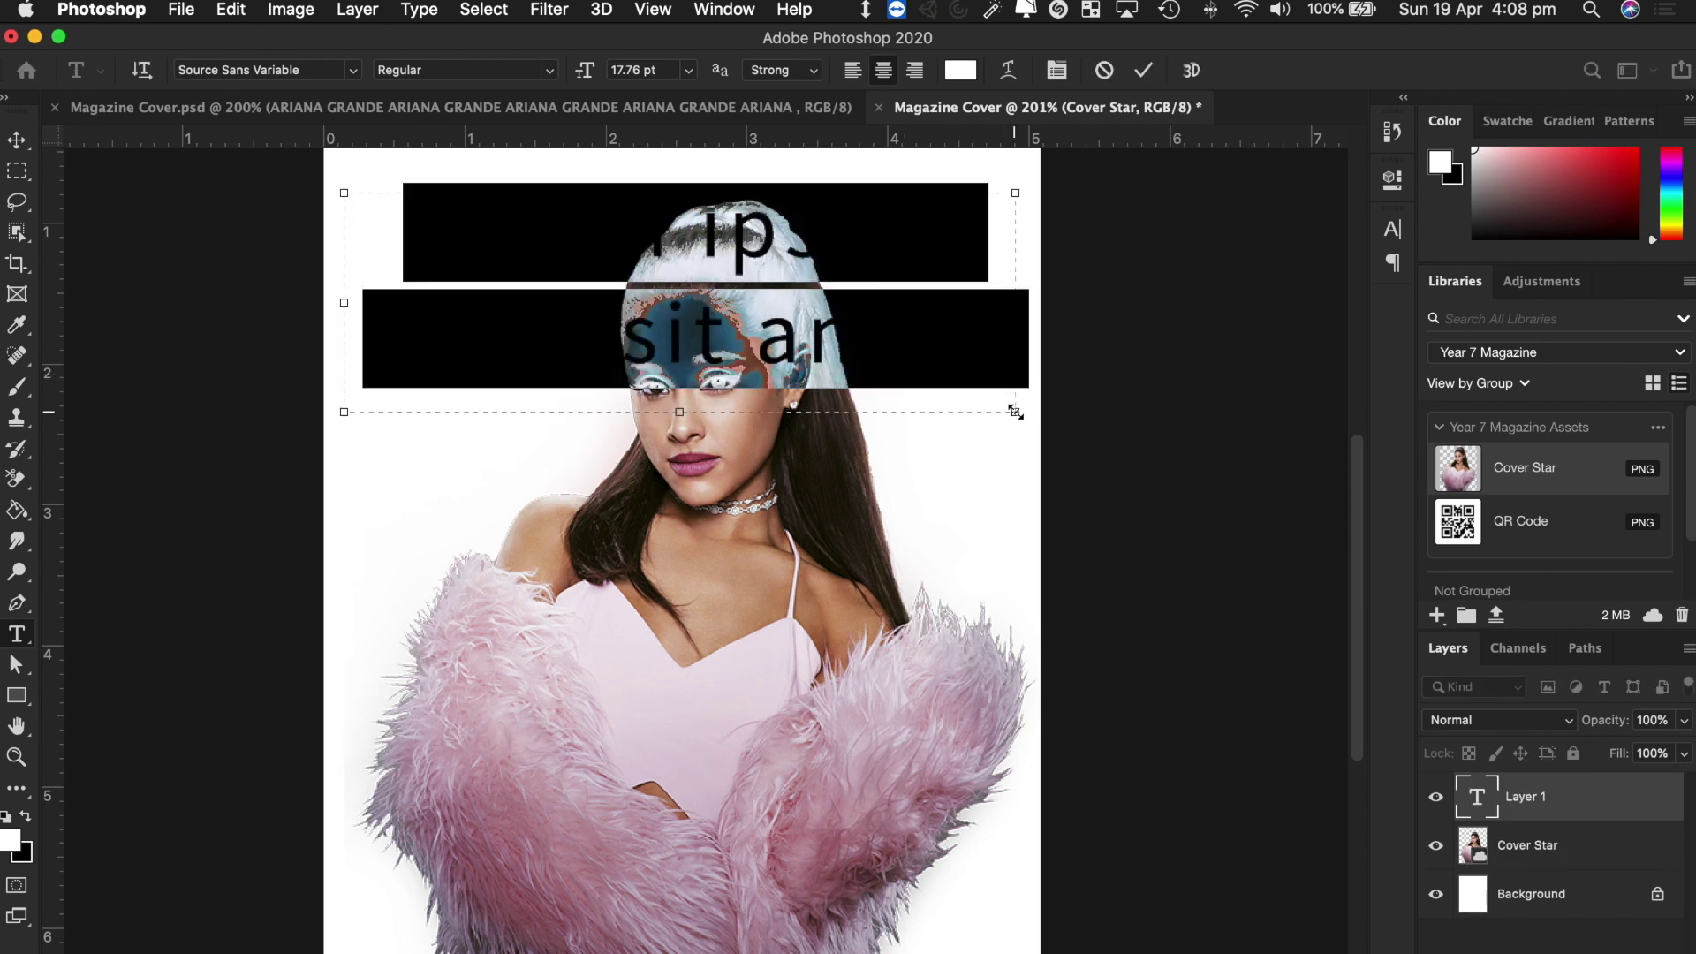
pyautogui.write('VOG')
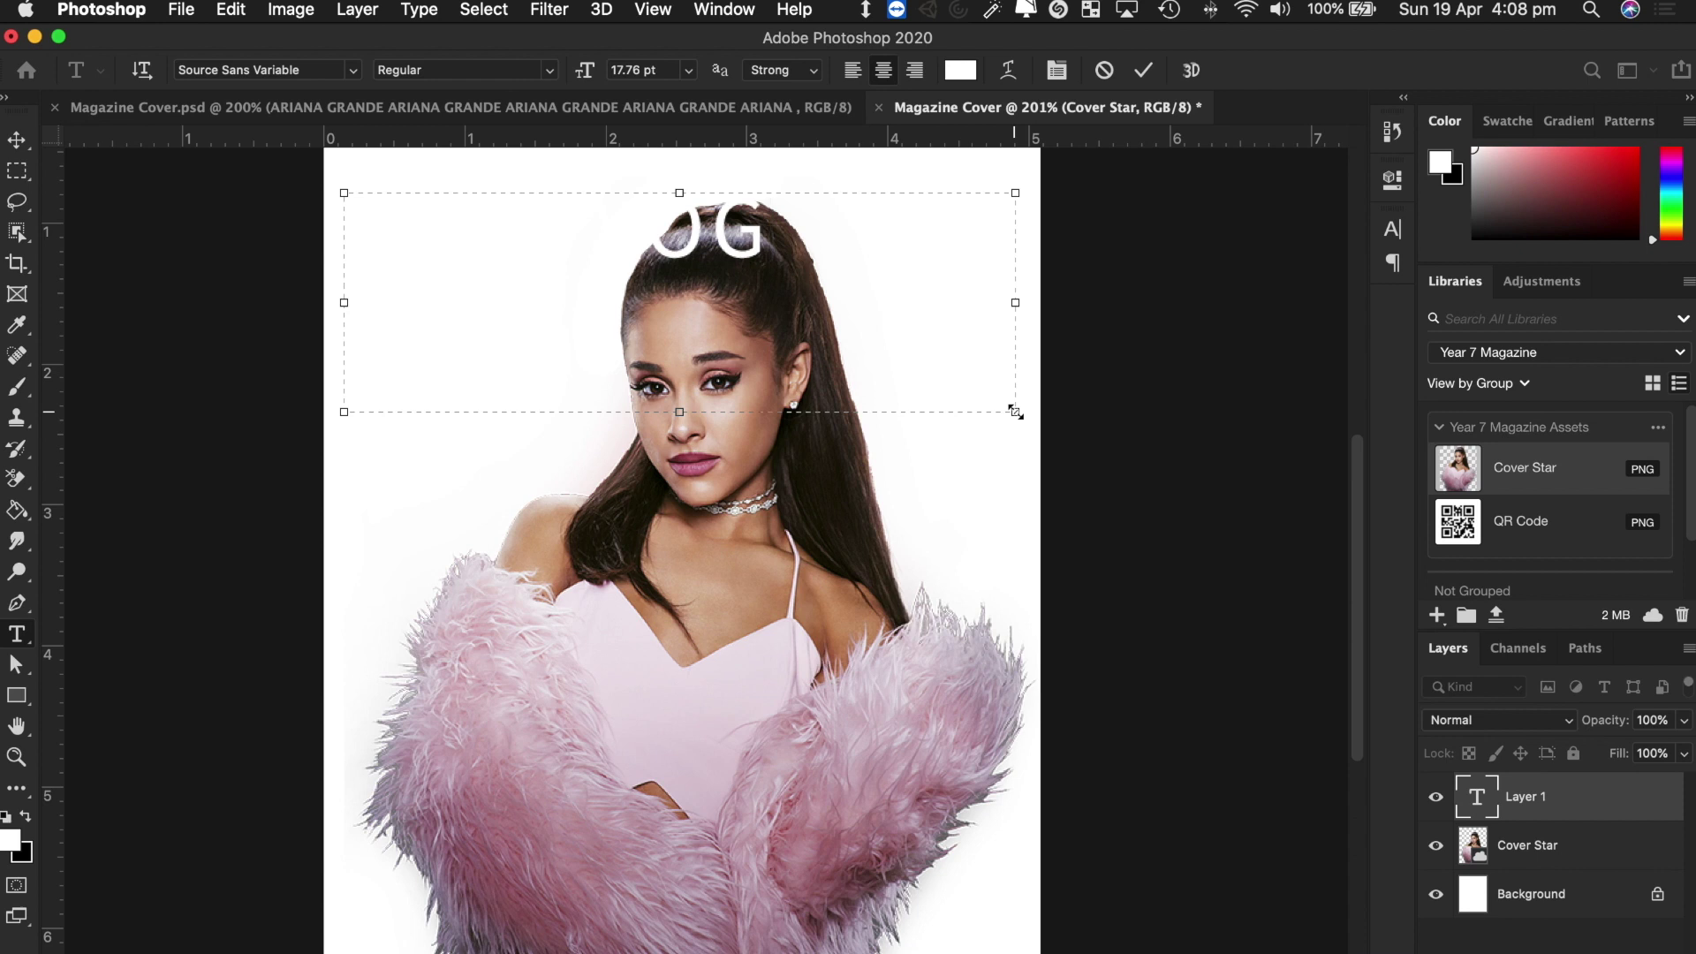
pyautogui.write('UE')
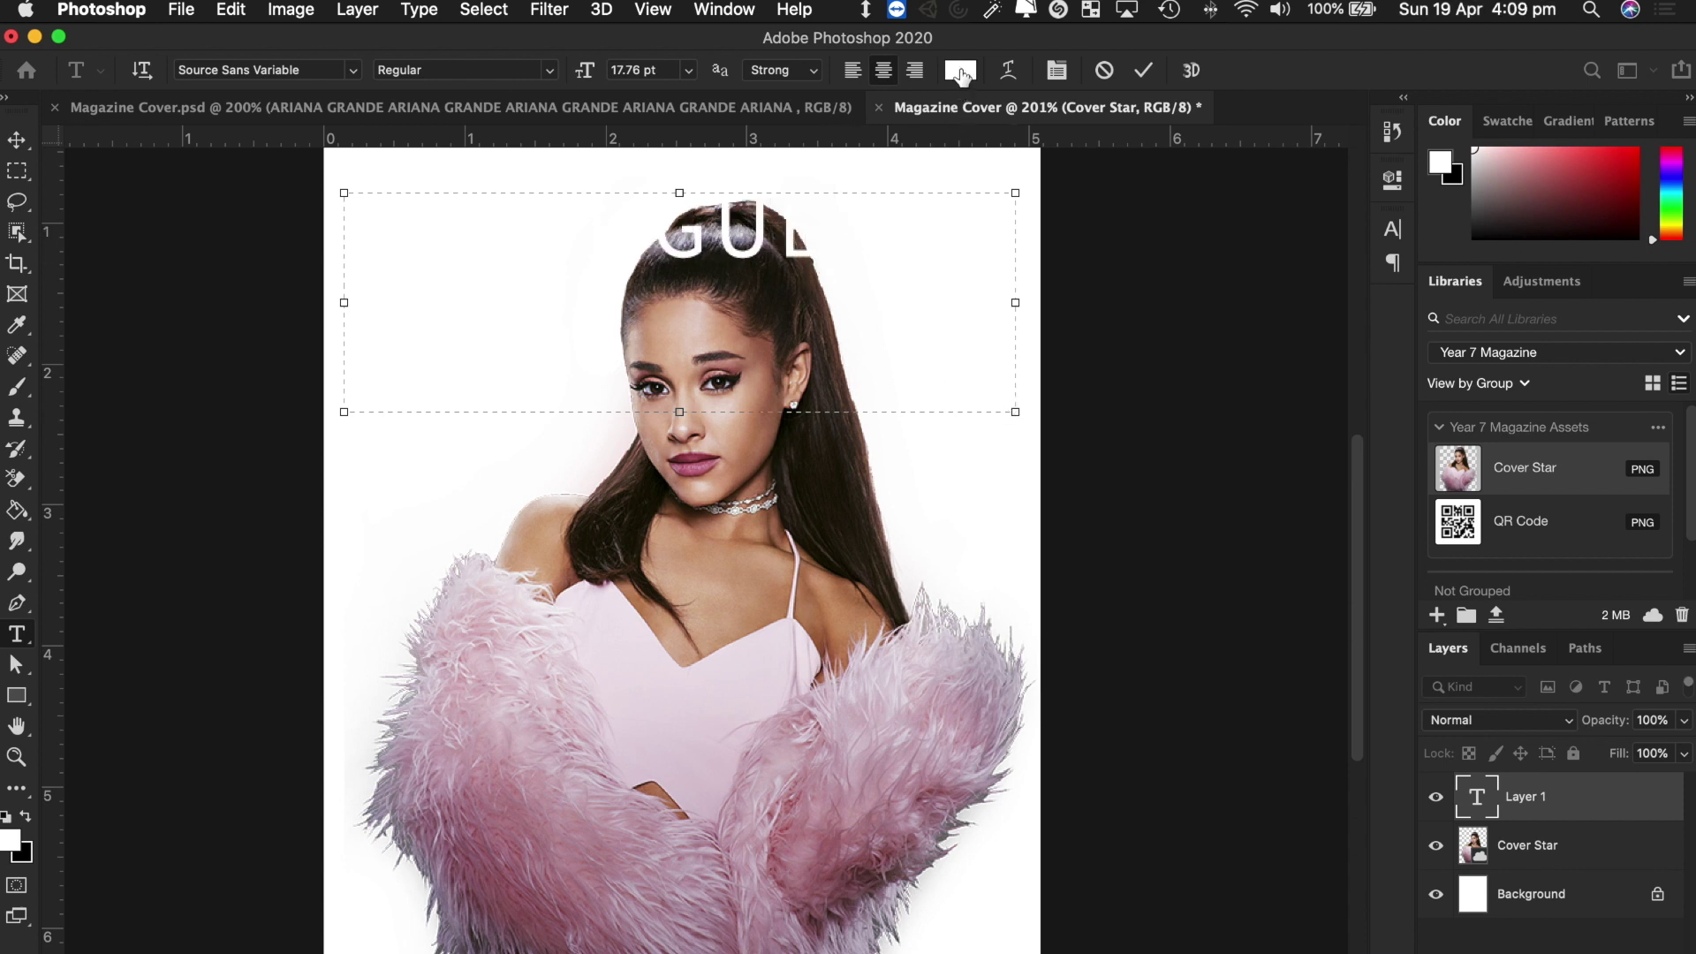
pyautogui.click(884, 230)
pyautogui.moveTo(885, 230); pyautogui.dragTo(397, 198)
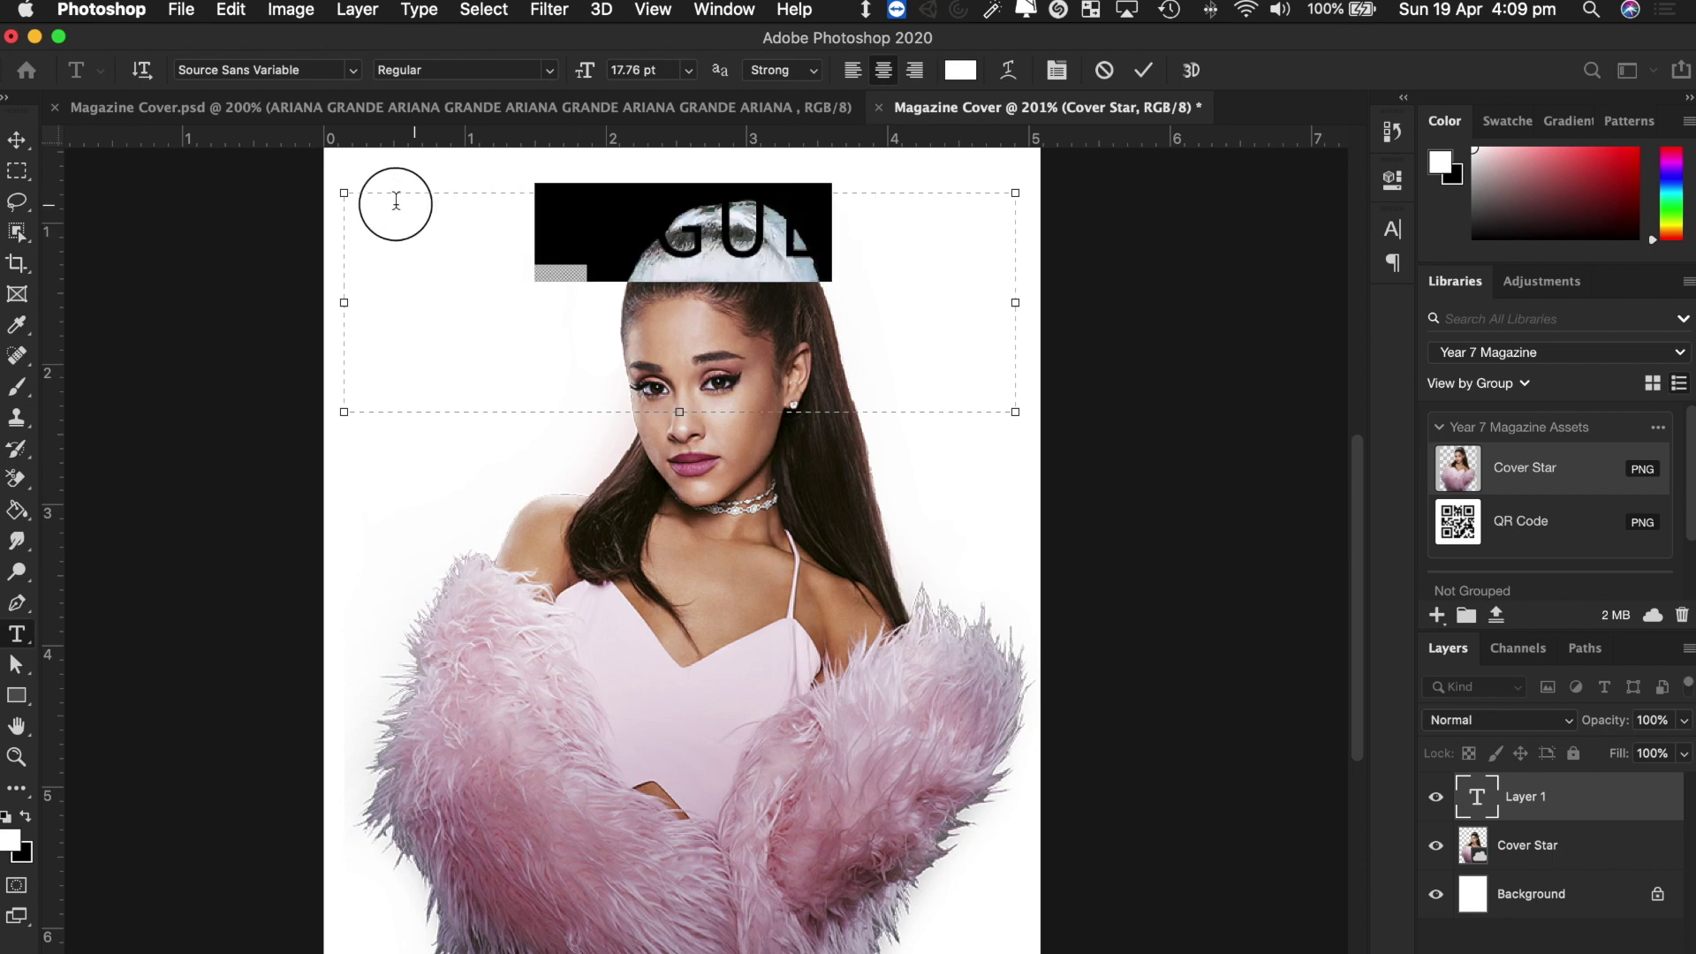
pyautogui.click(960, 71)
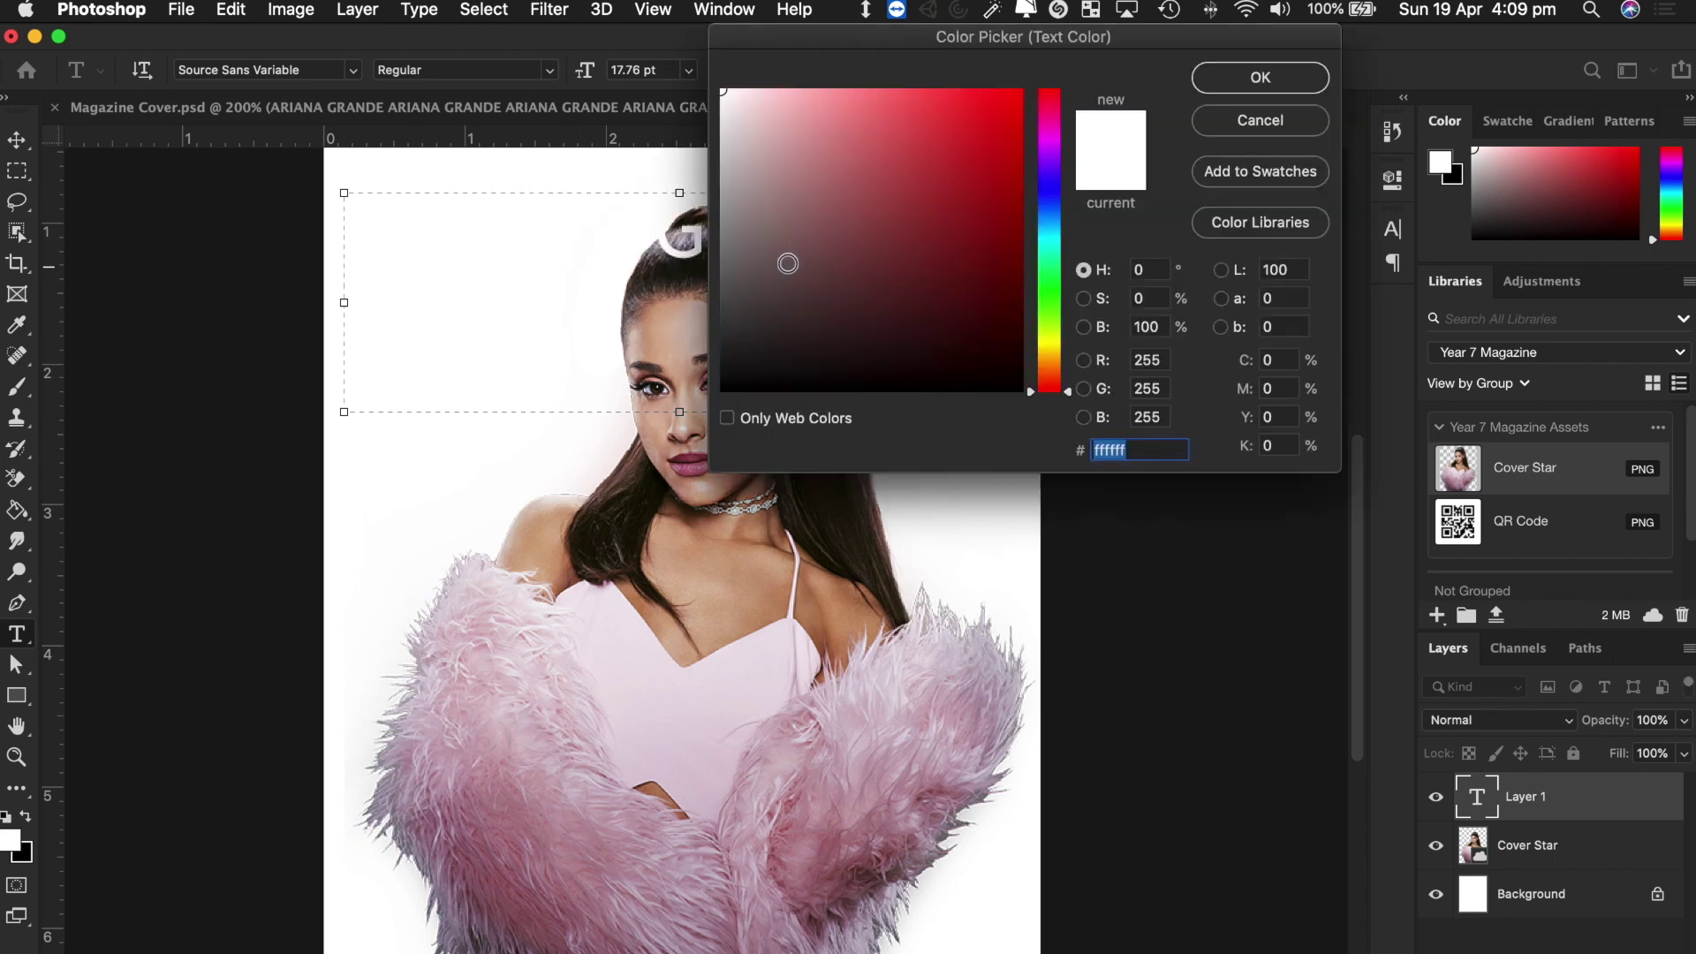
pyautogui.moveTo(783, 262); pyautogui.dragTo(677, 434)
pyautogui.click(1238, 75)
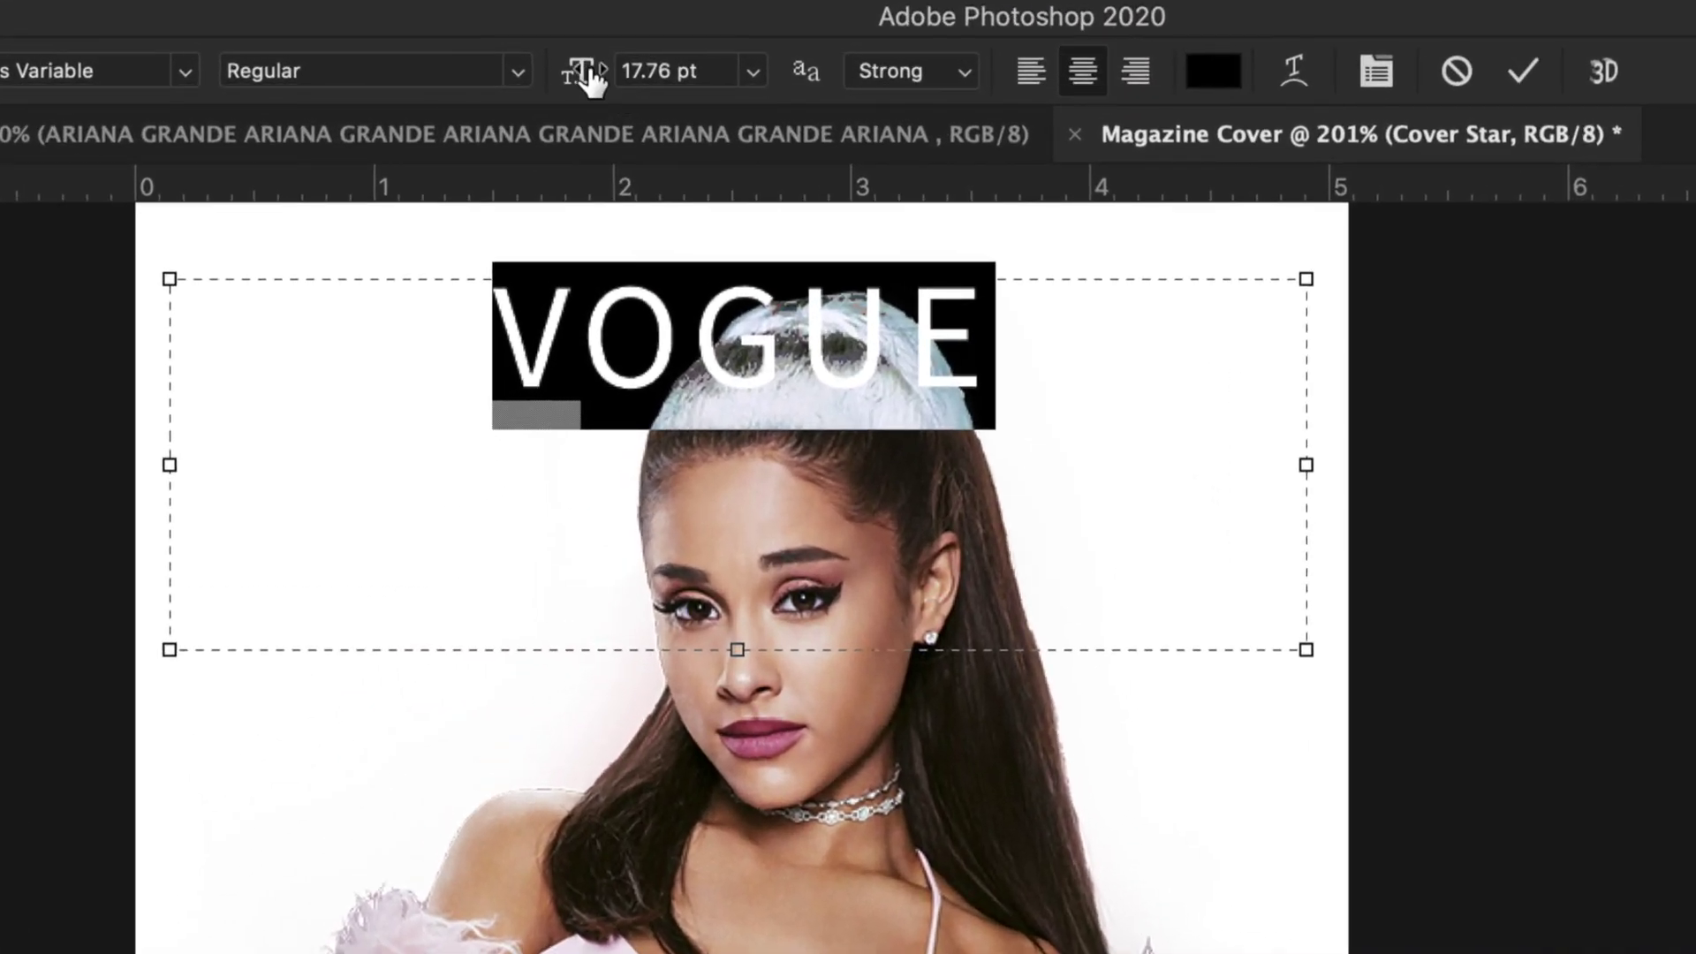
# Set VOGUE to about 35 pt and centre it across the top.
pyautogui.click(750, 68)
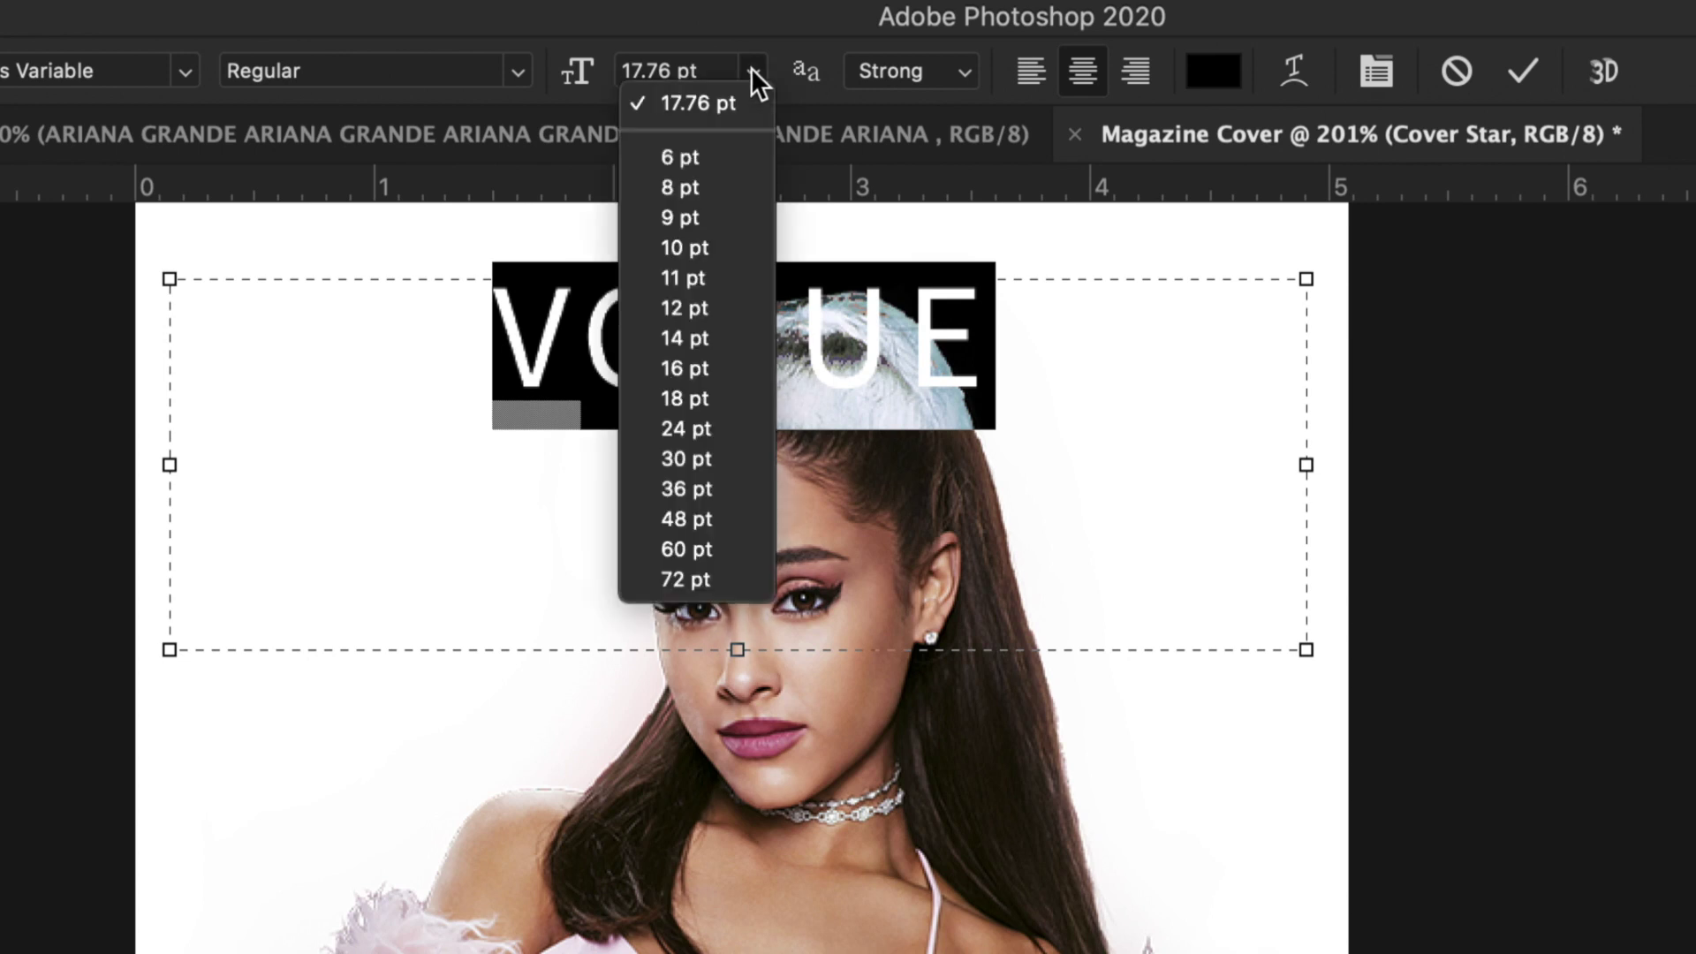
pyautogui.click(611, 83)
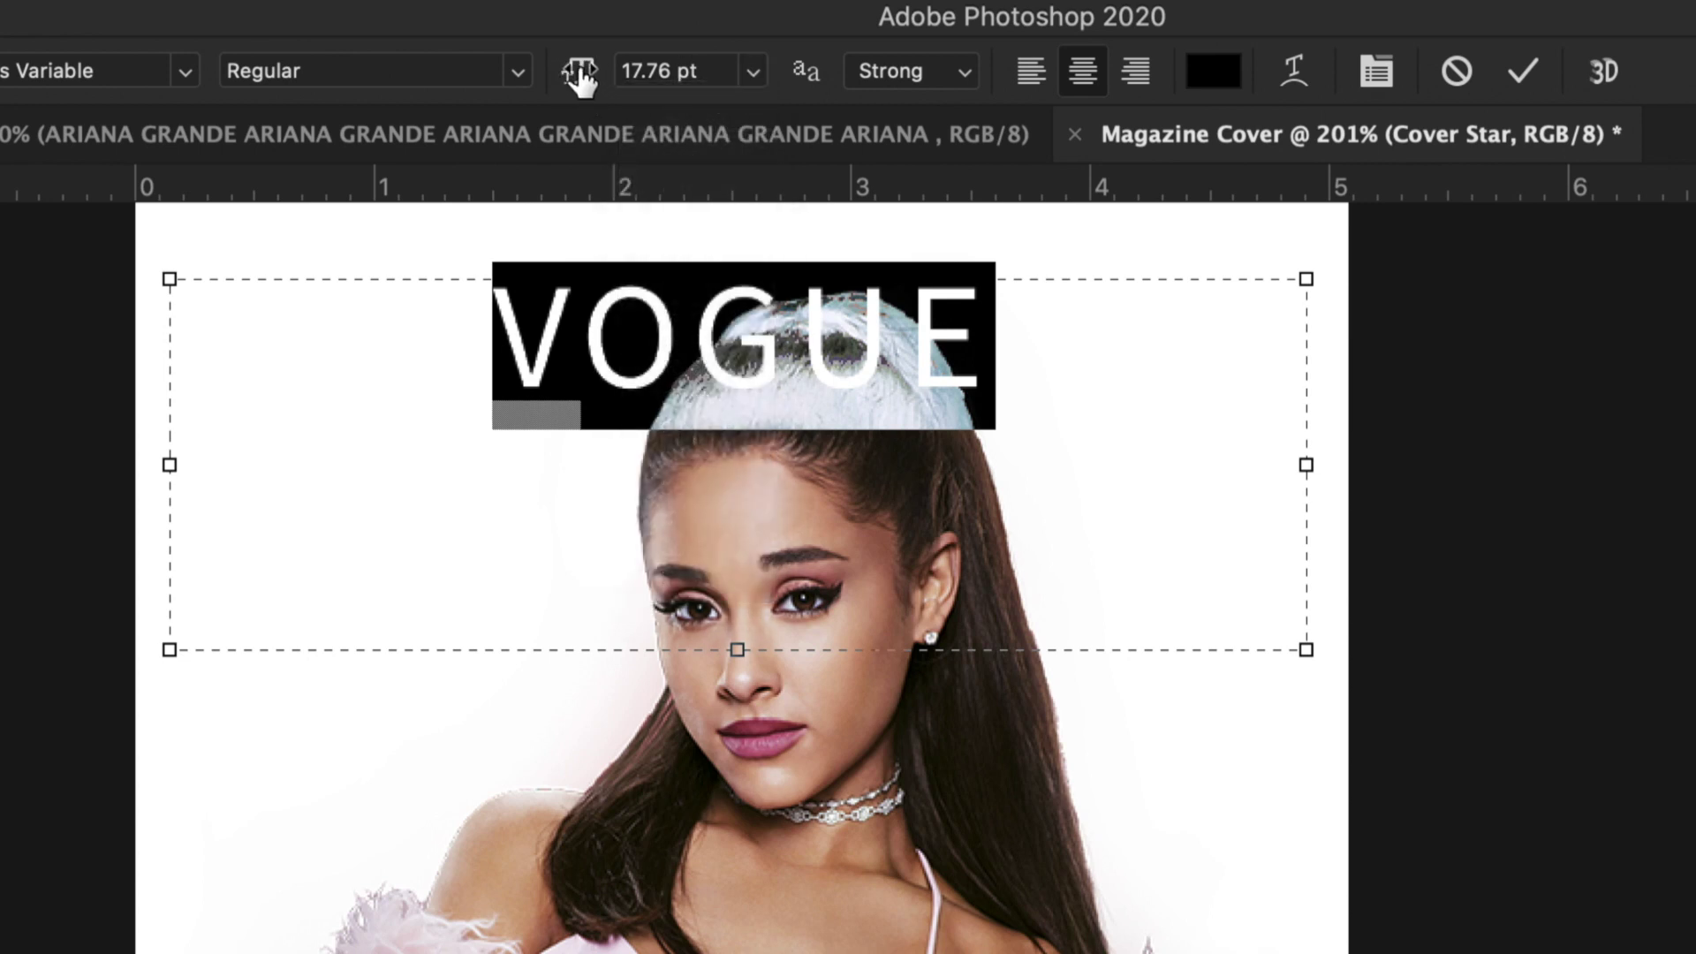
pyautogui.moveTo(581, 80); pyautogui.dragTo(536, 84)
pyautogui.moveTo(553, 78); pyautogui.dragTo(604, 77)
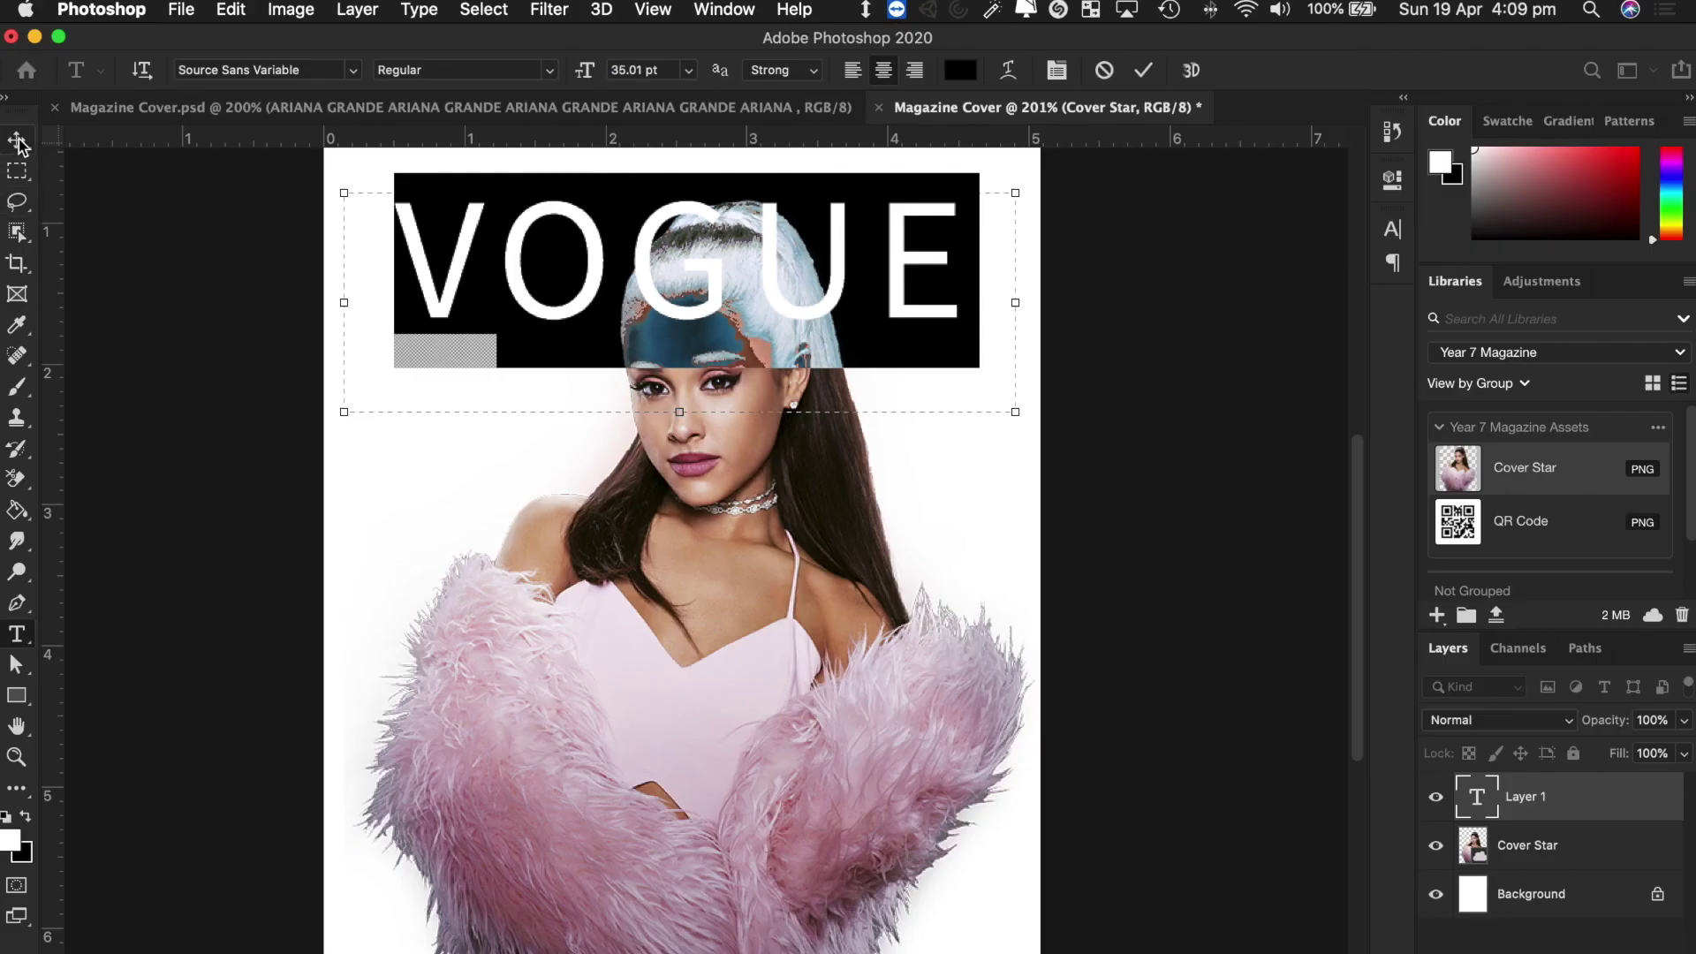
pyautogui.click(18, 141)
pyautogui.moveTo(698, 305)
pyautogui.mouseDown()
pyautogui.moveTo(664, 320)
pyautogui.moveTo(698, 455)
pyautogui.moveTo(684, 304)
pyautogui.moveTo(707, 353)
pyautogui.moveTo(703, 288)
pyautogui.mouseUp()
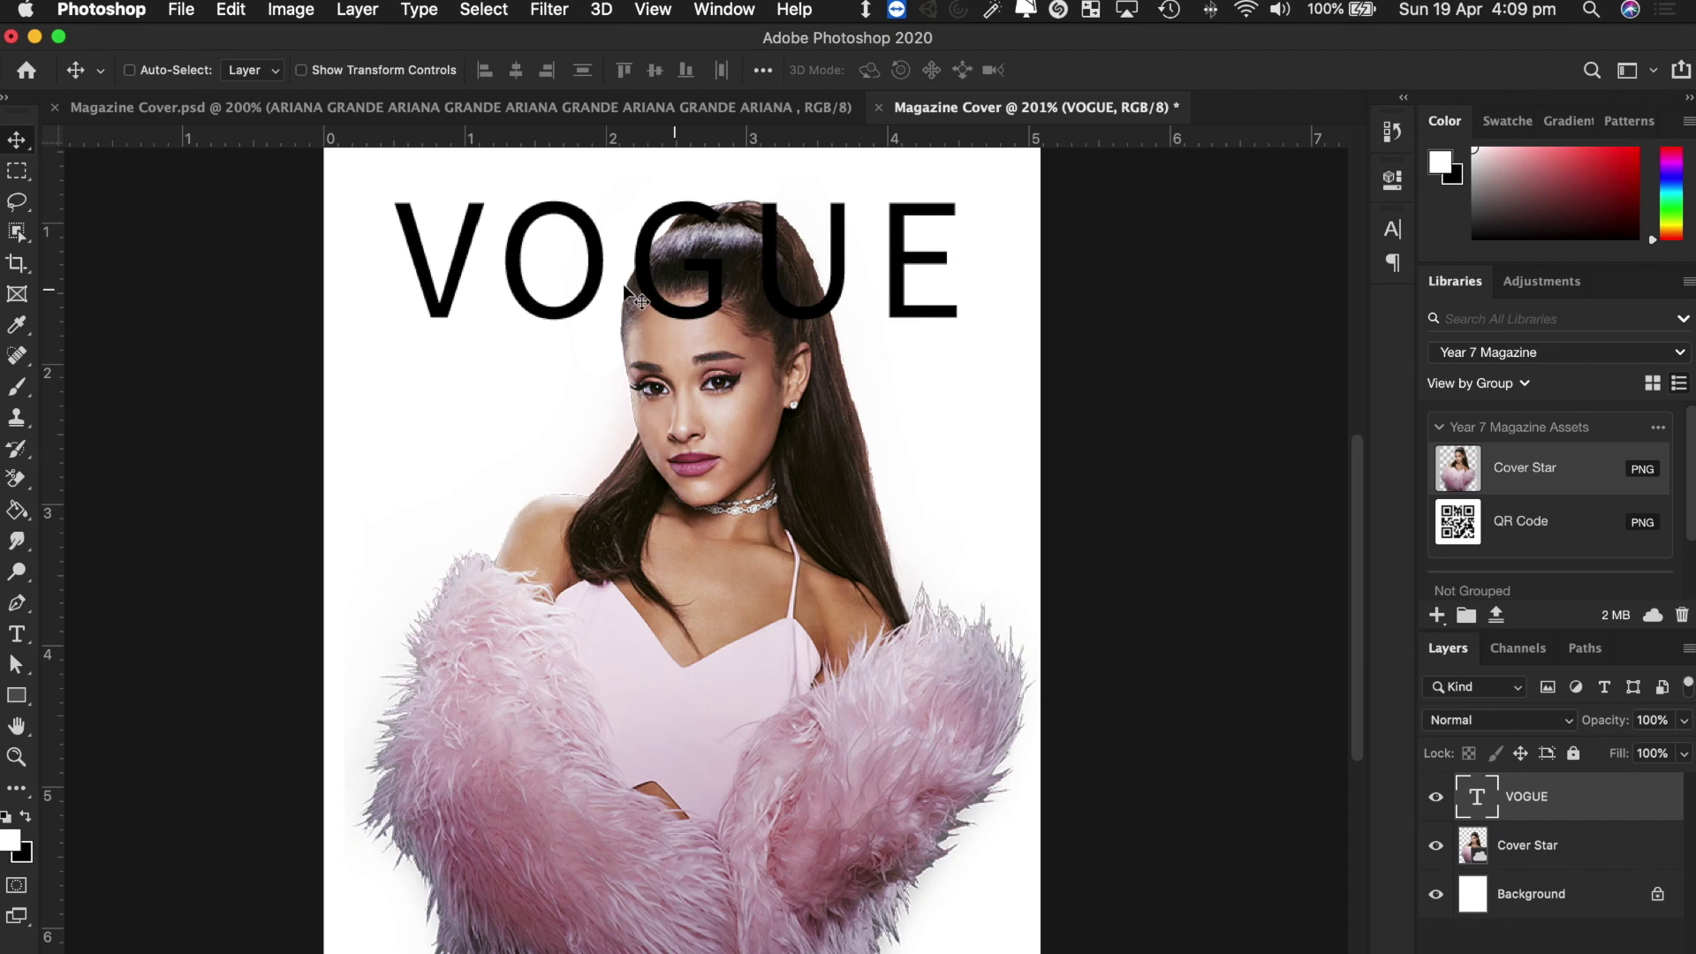
# Change the VOGUE title's font to Source Sans Variable Light.
pyautogui.press('t')
pyautogui.click(565, 256)
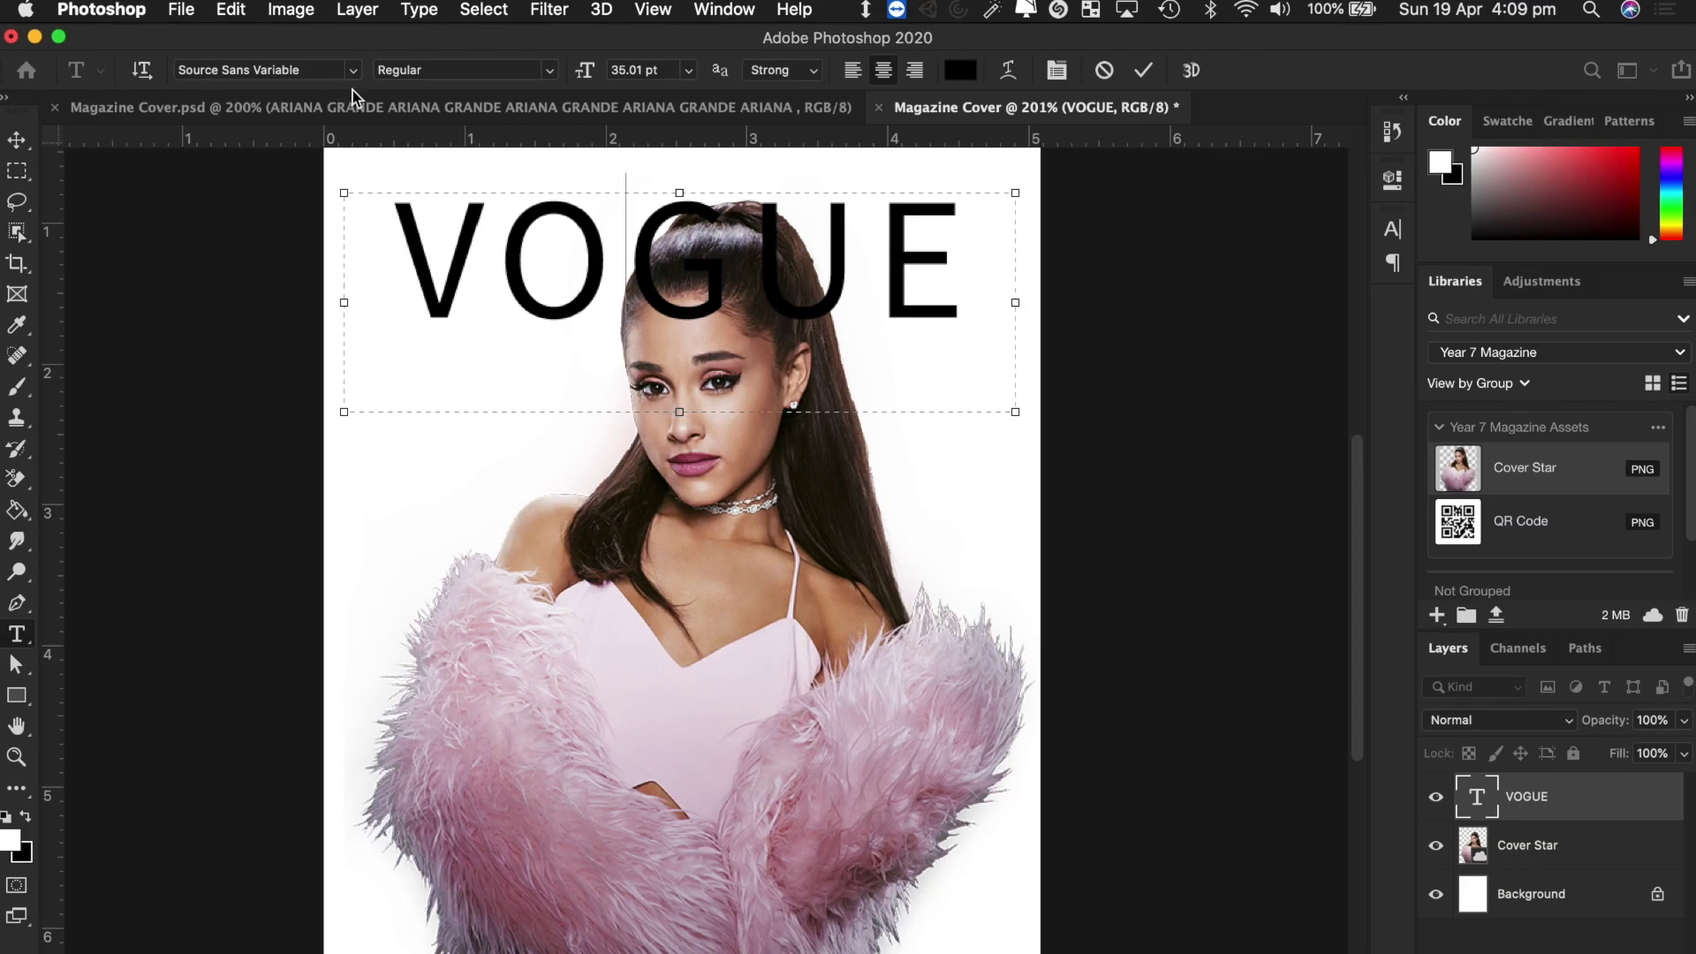
pyautogui.doubleClick(666, 276)
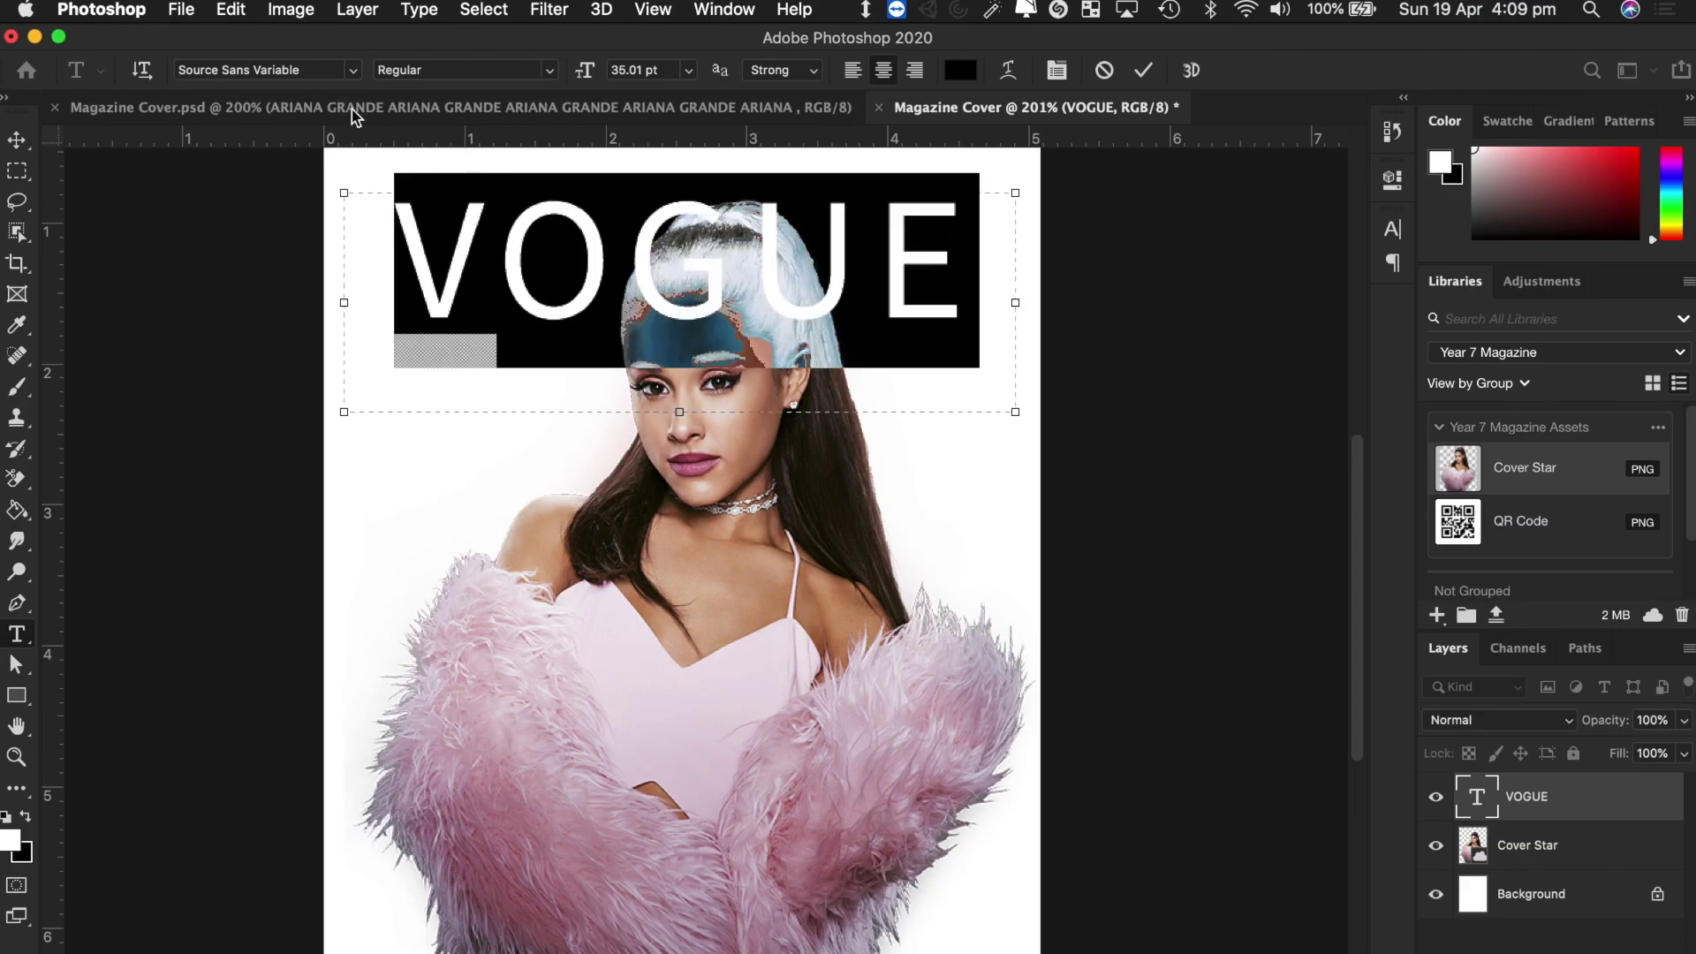
pyautogui.click(354, 71)
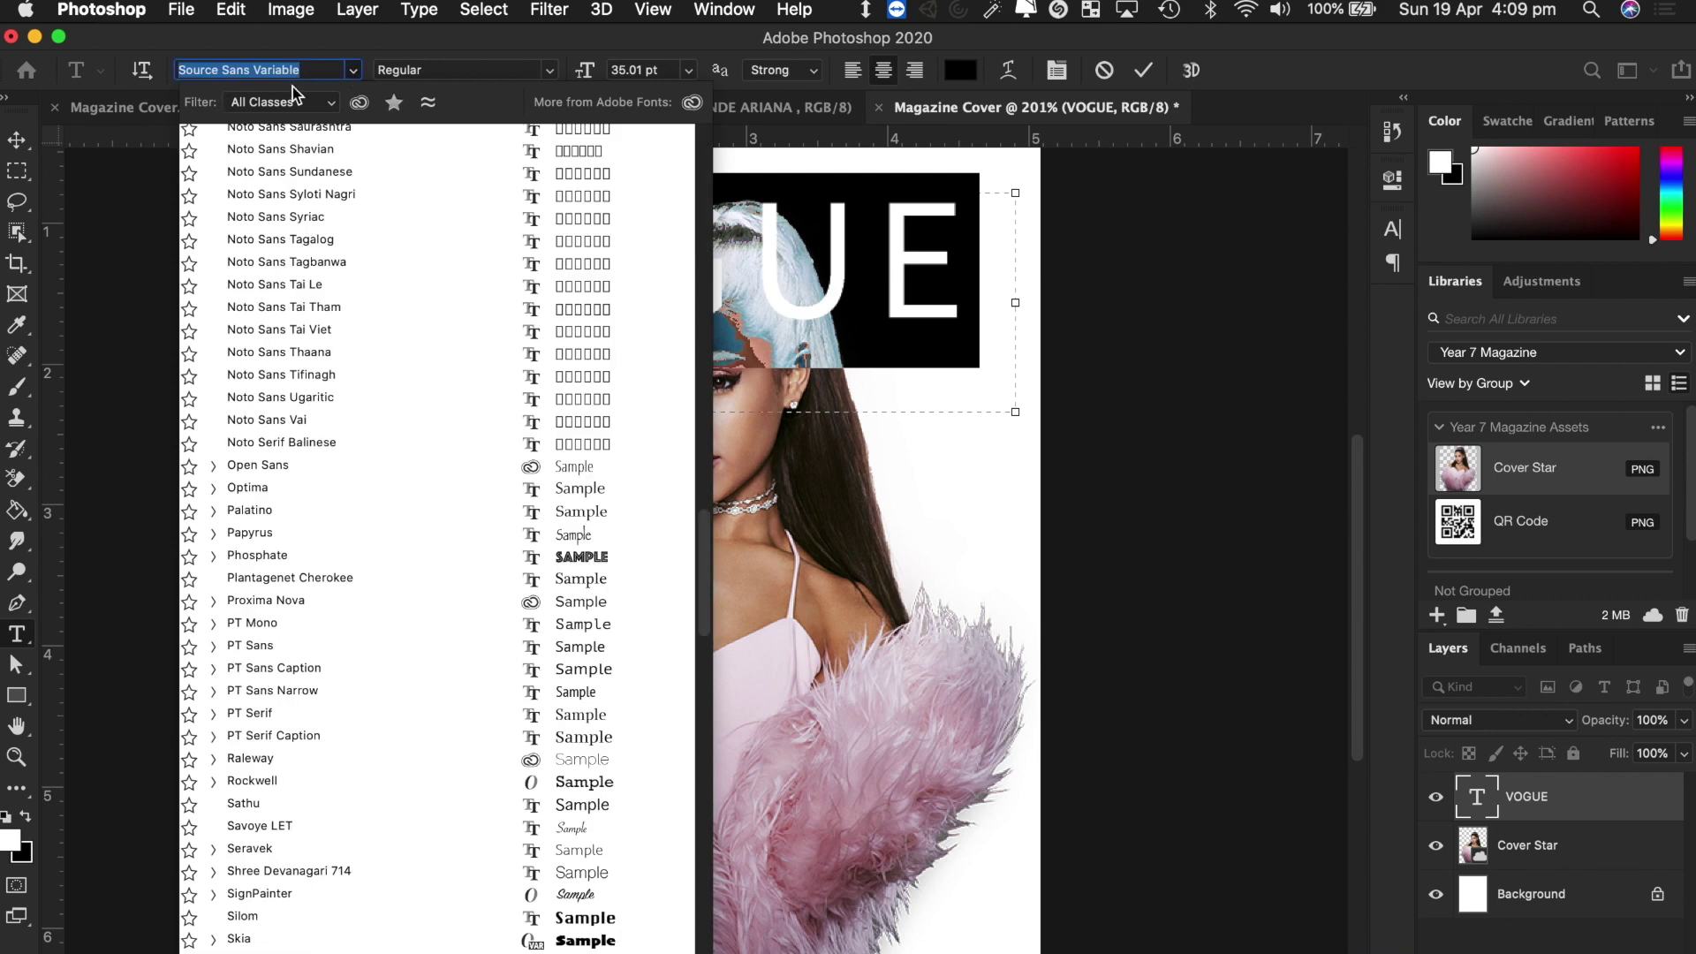
pyautogui.write('SOURCE')
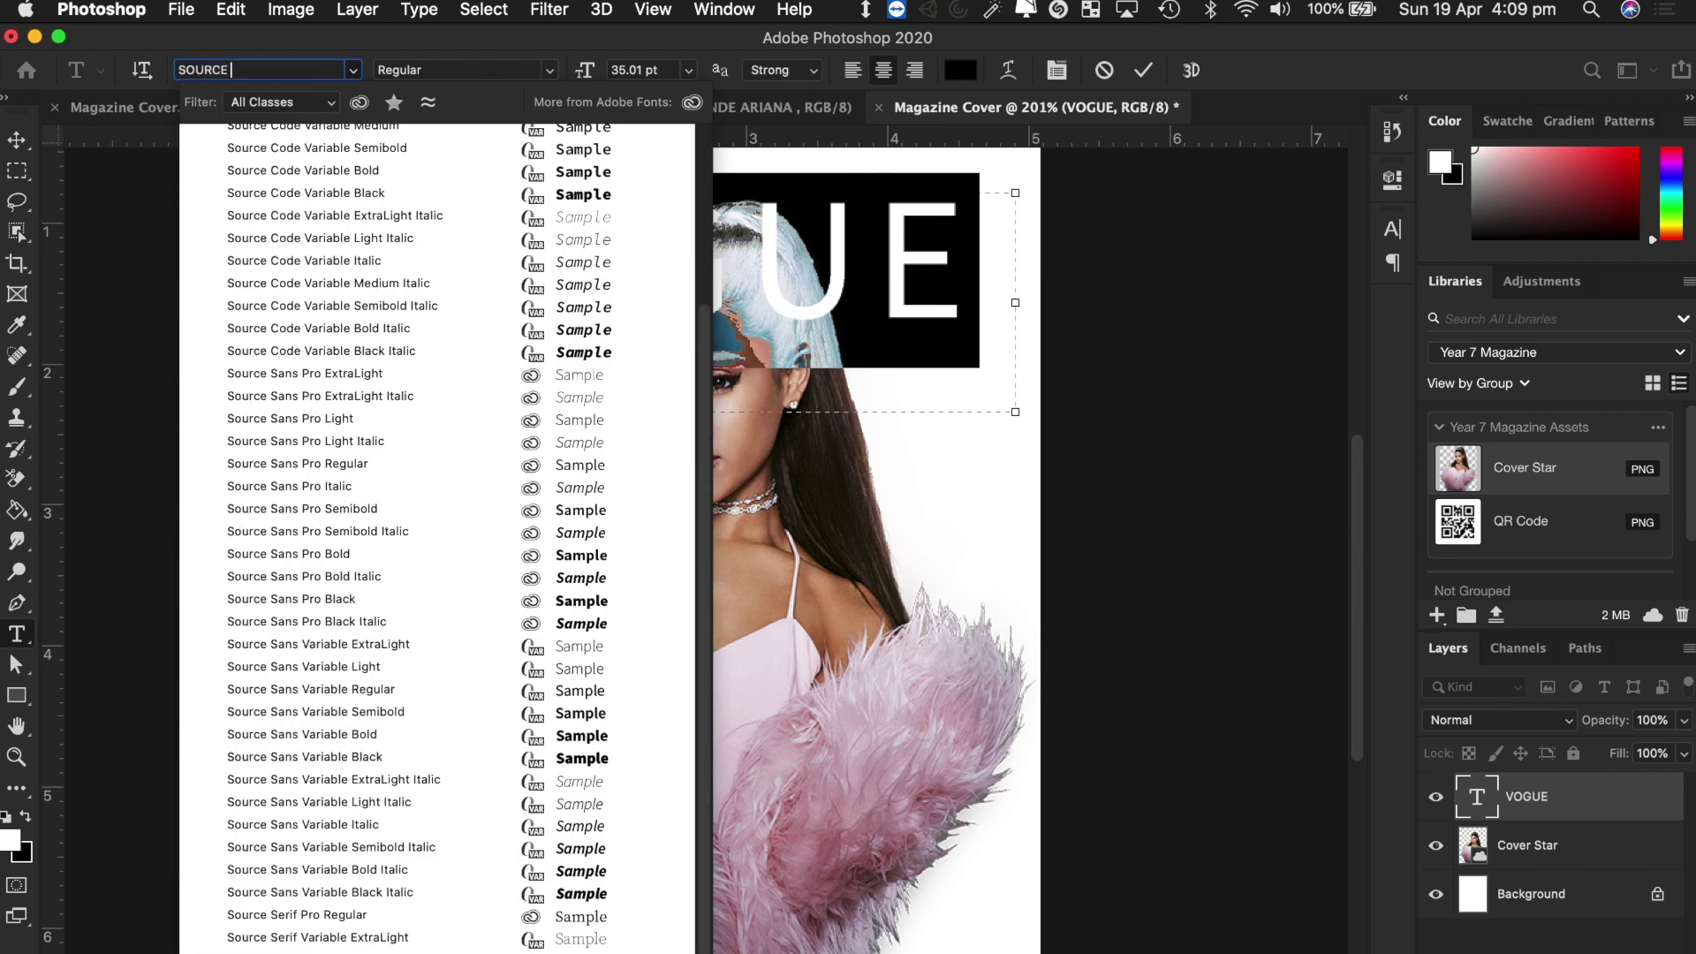
pyautogui.write(' SAN')
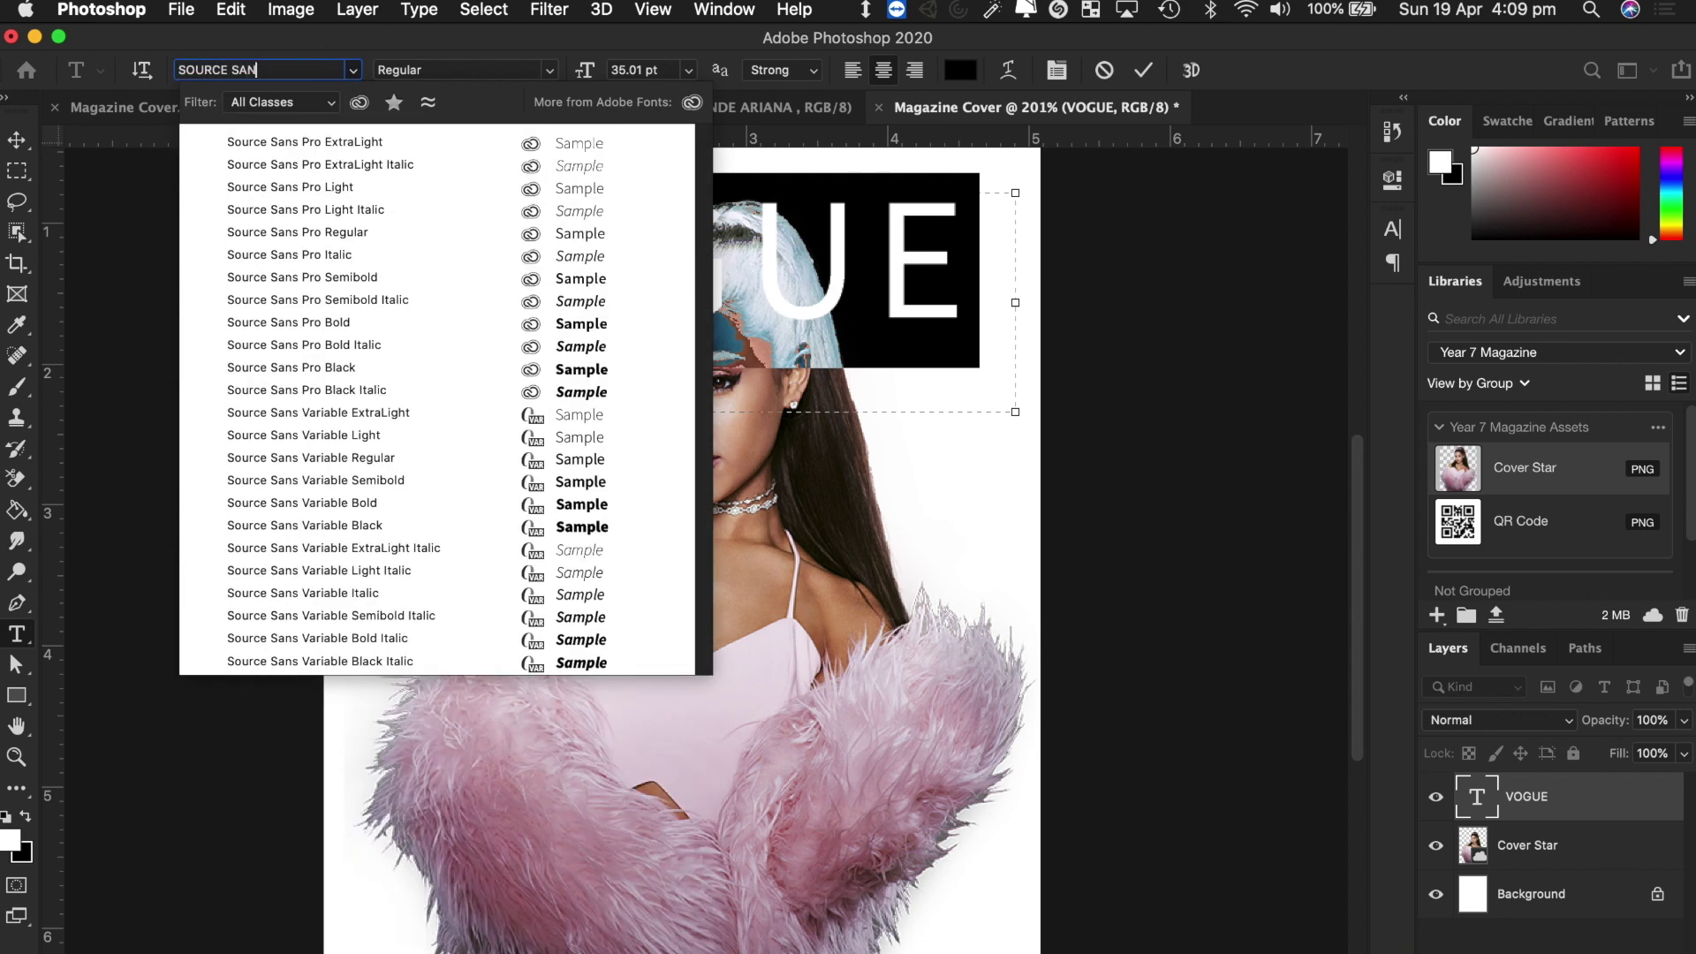
pyautogui.write('S VAR')
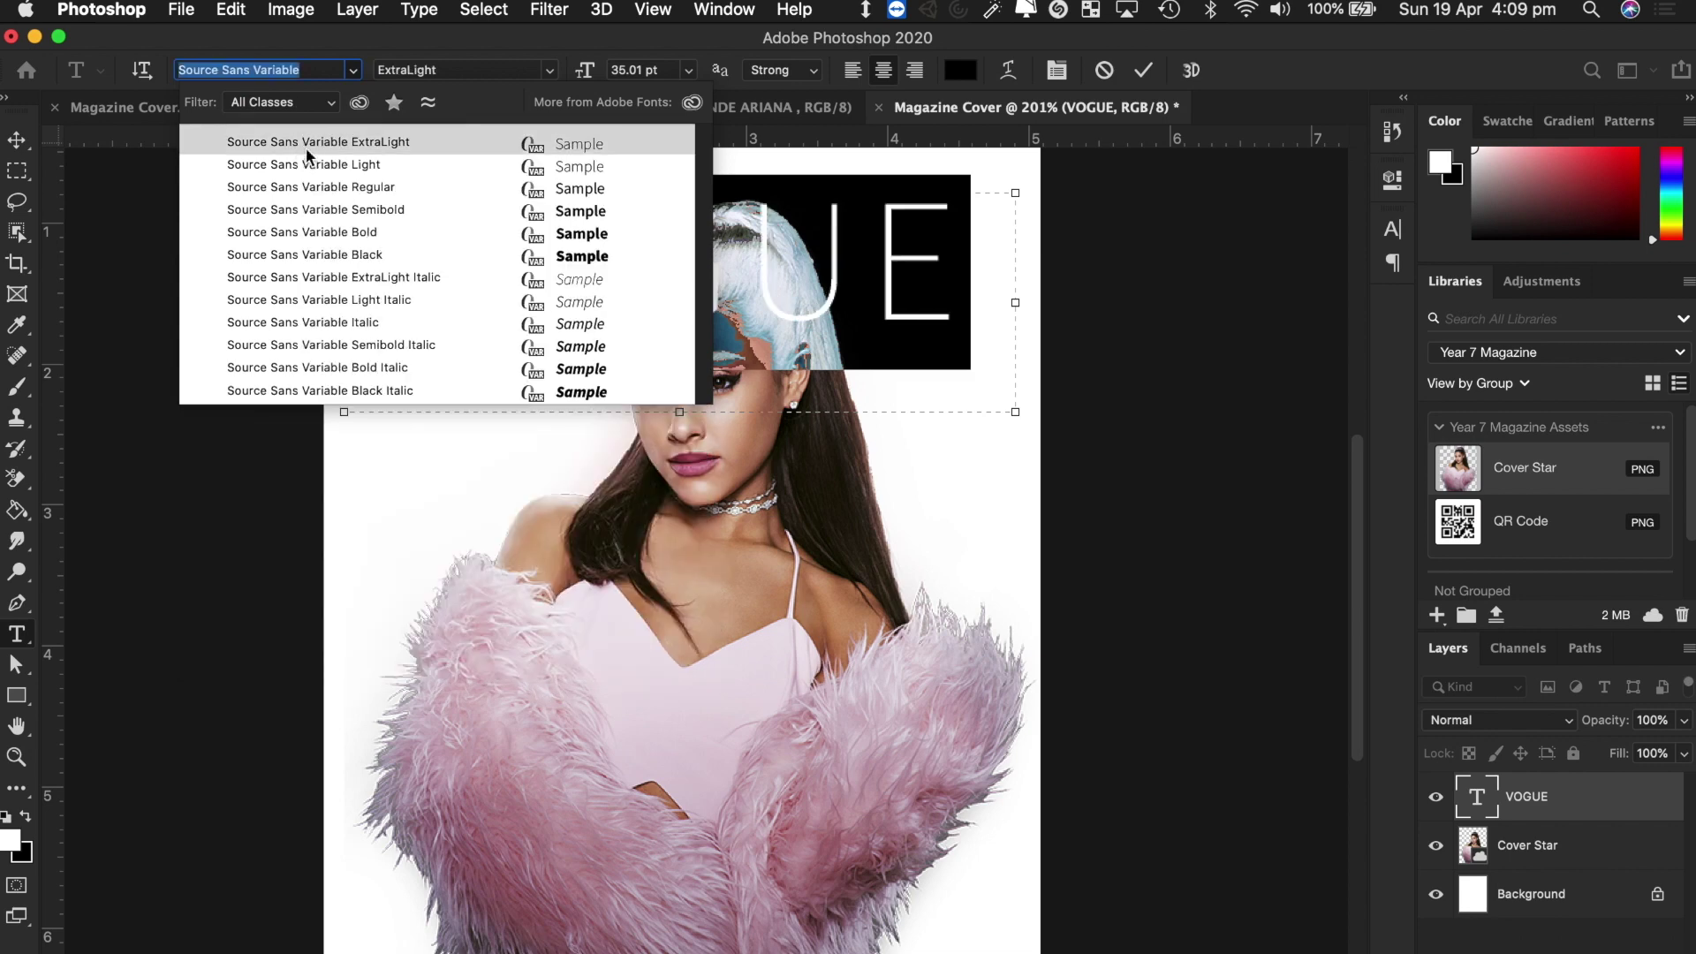
pyautogui.click(333, 168)
pyautogui.click(17, 140)
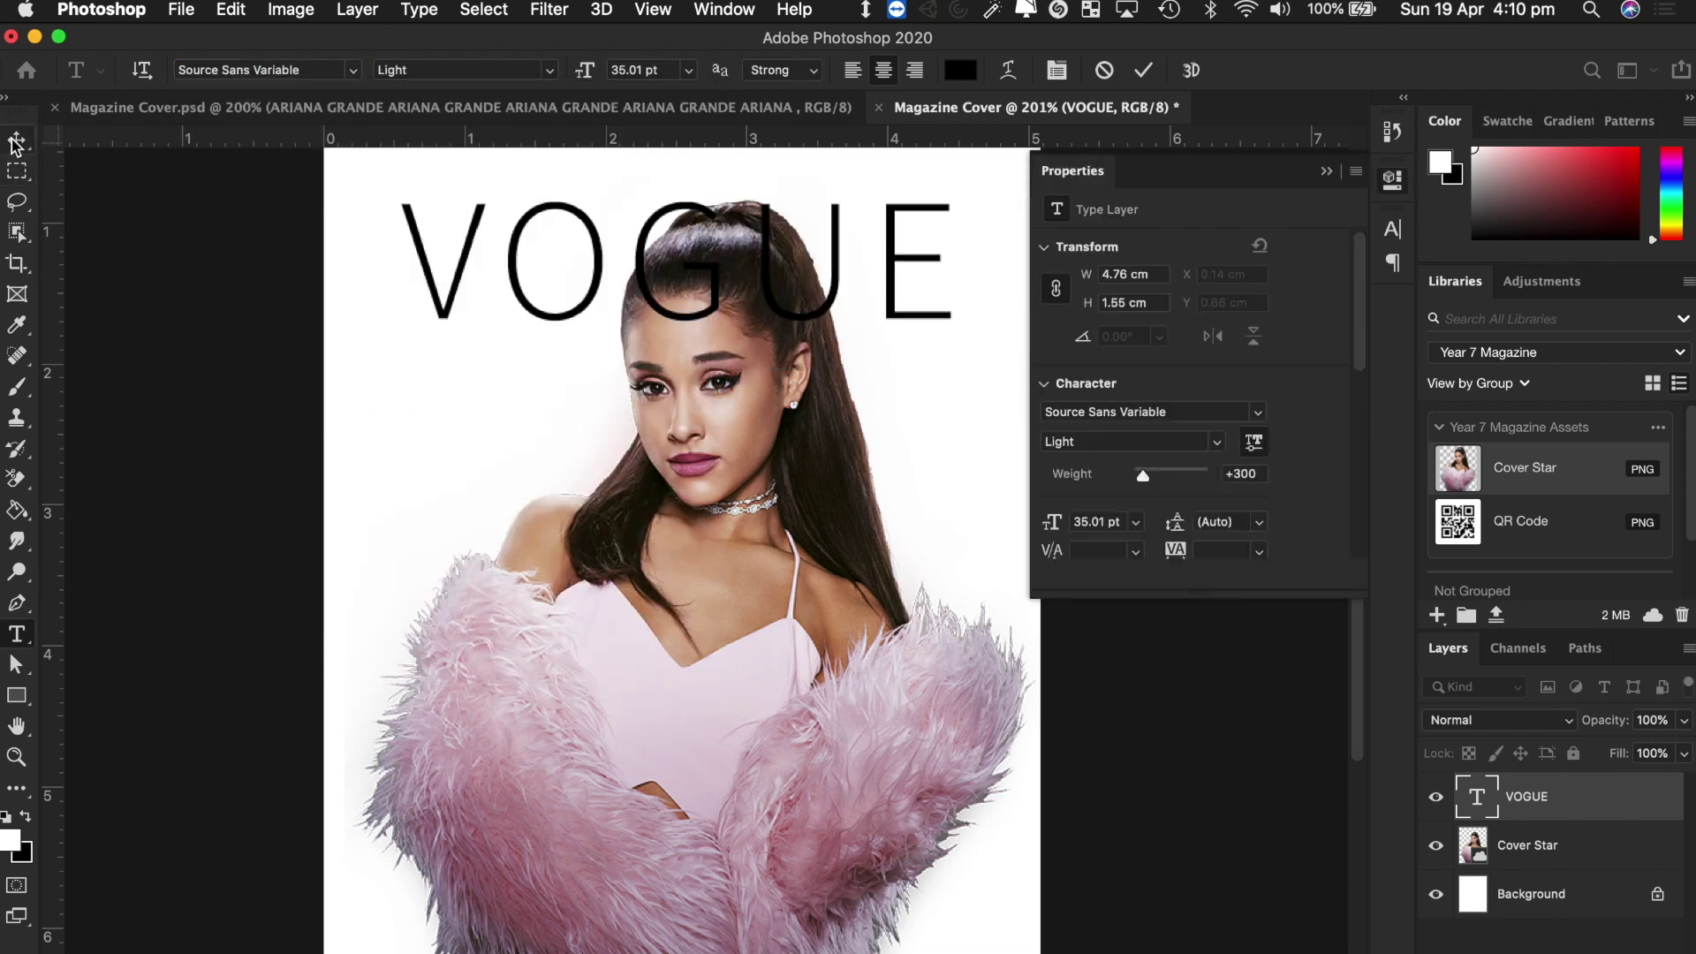
# Hide the type properties panel and move VOGUE slightly lower on the cover.
pyautogui.click(1324, 161)
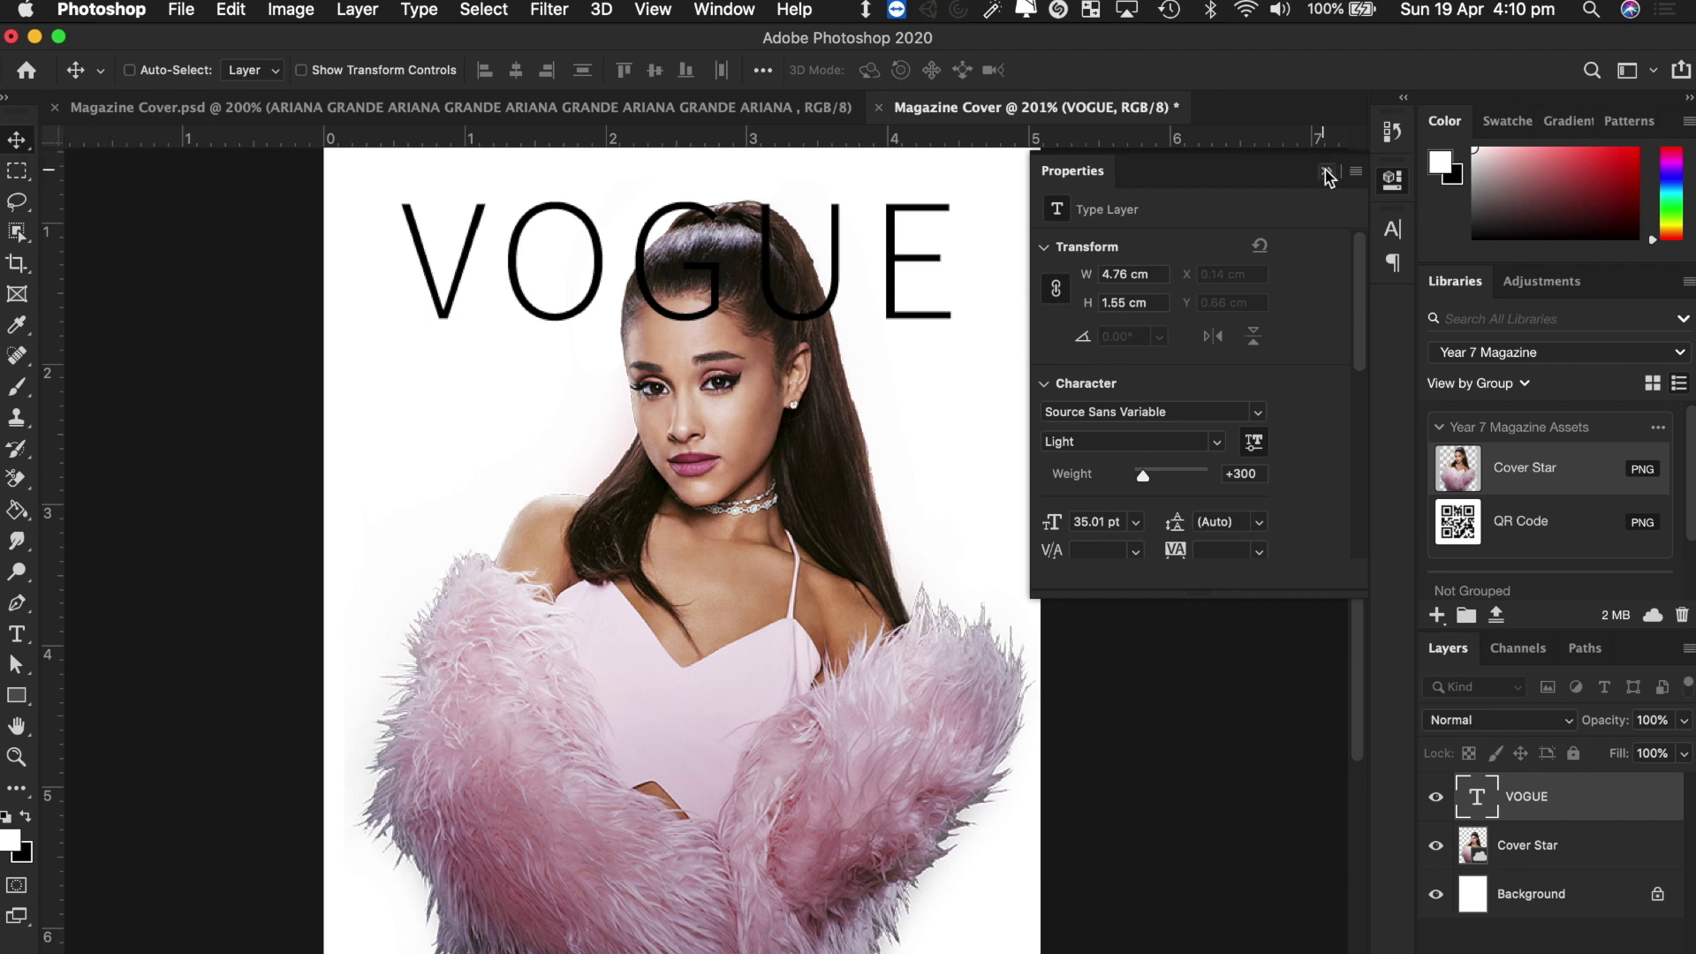
pyautogui.click(1326, 170)
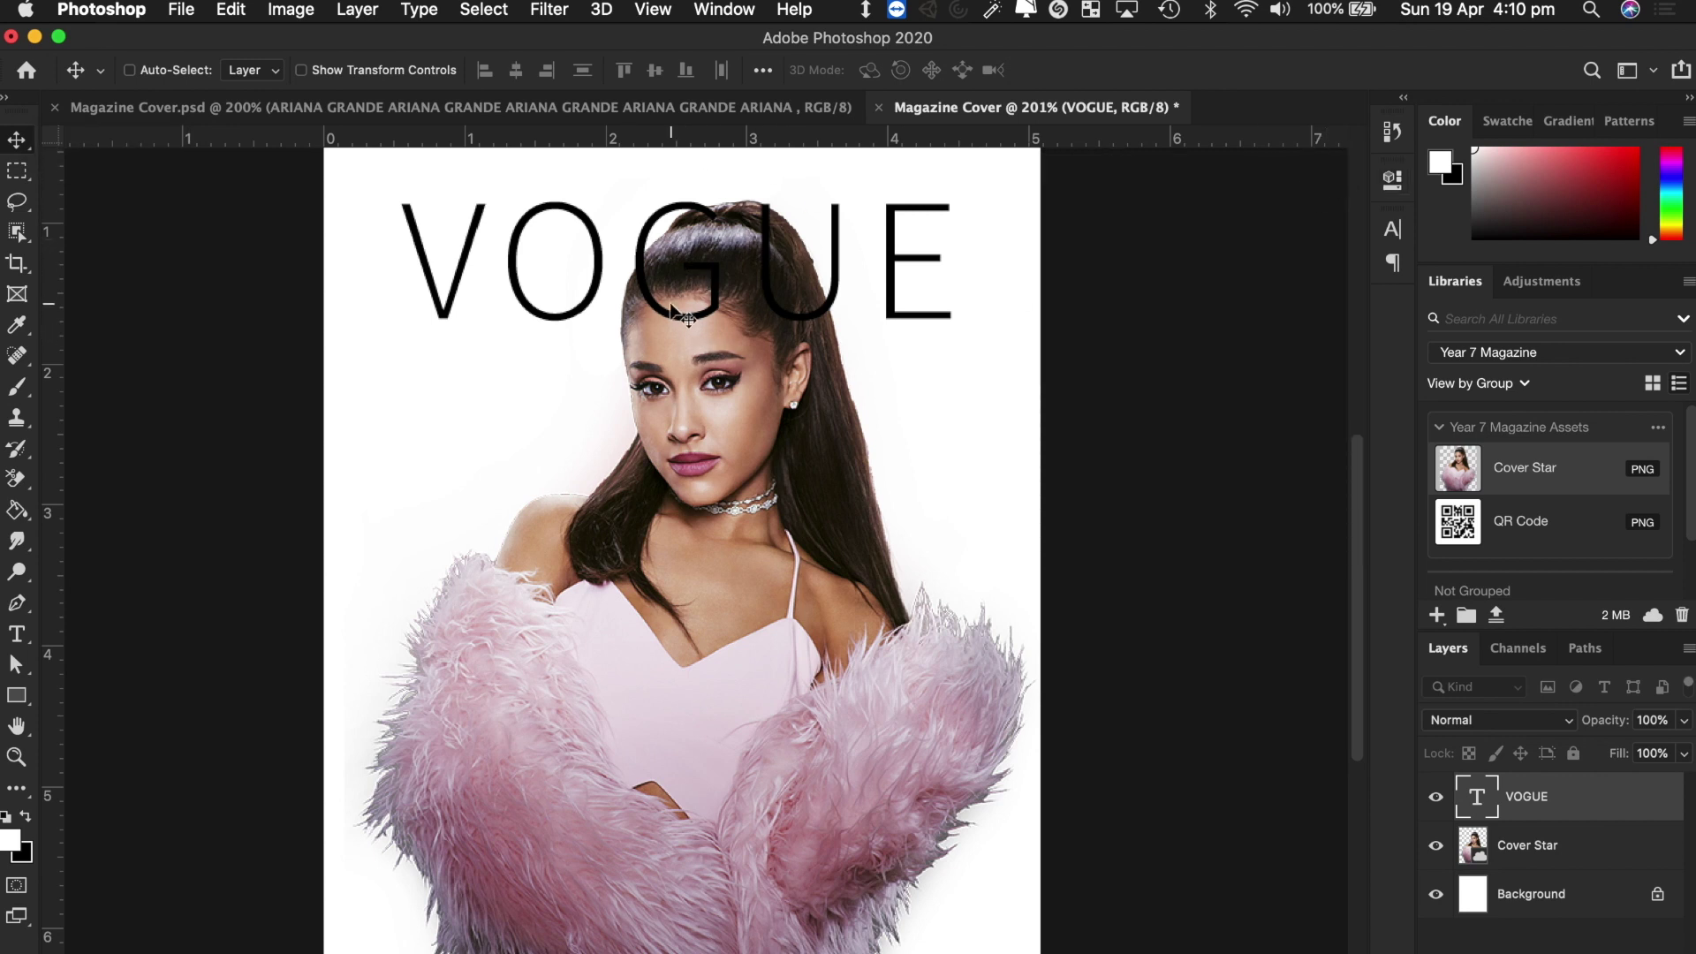
pyautogui.moveTo(702, 313)
pyautogui.mouseDown()
pyautogui.moveTo(698, 528)
pyautogui.moveTo(724, 521)
pyautogui.moveTo(691, 565)
pyautogui.moveTo(750, 525)
pyautogui.moveTo(724, 275)
pyautogui.moveTo(724, 324)
pyautogui.mouseUp()
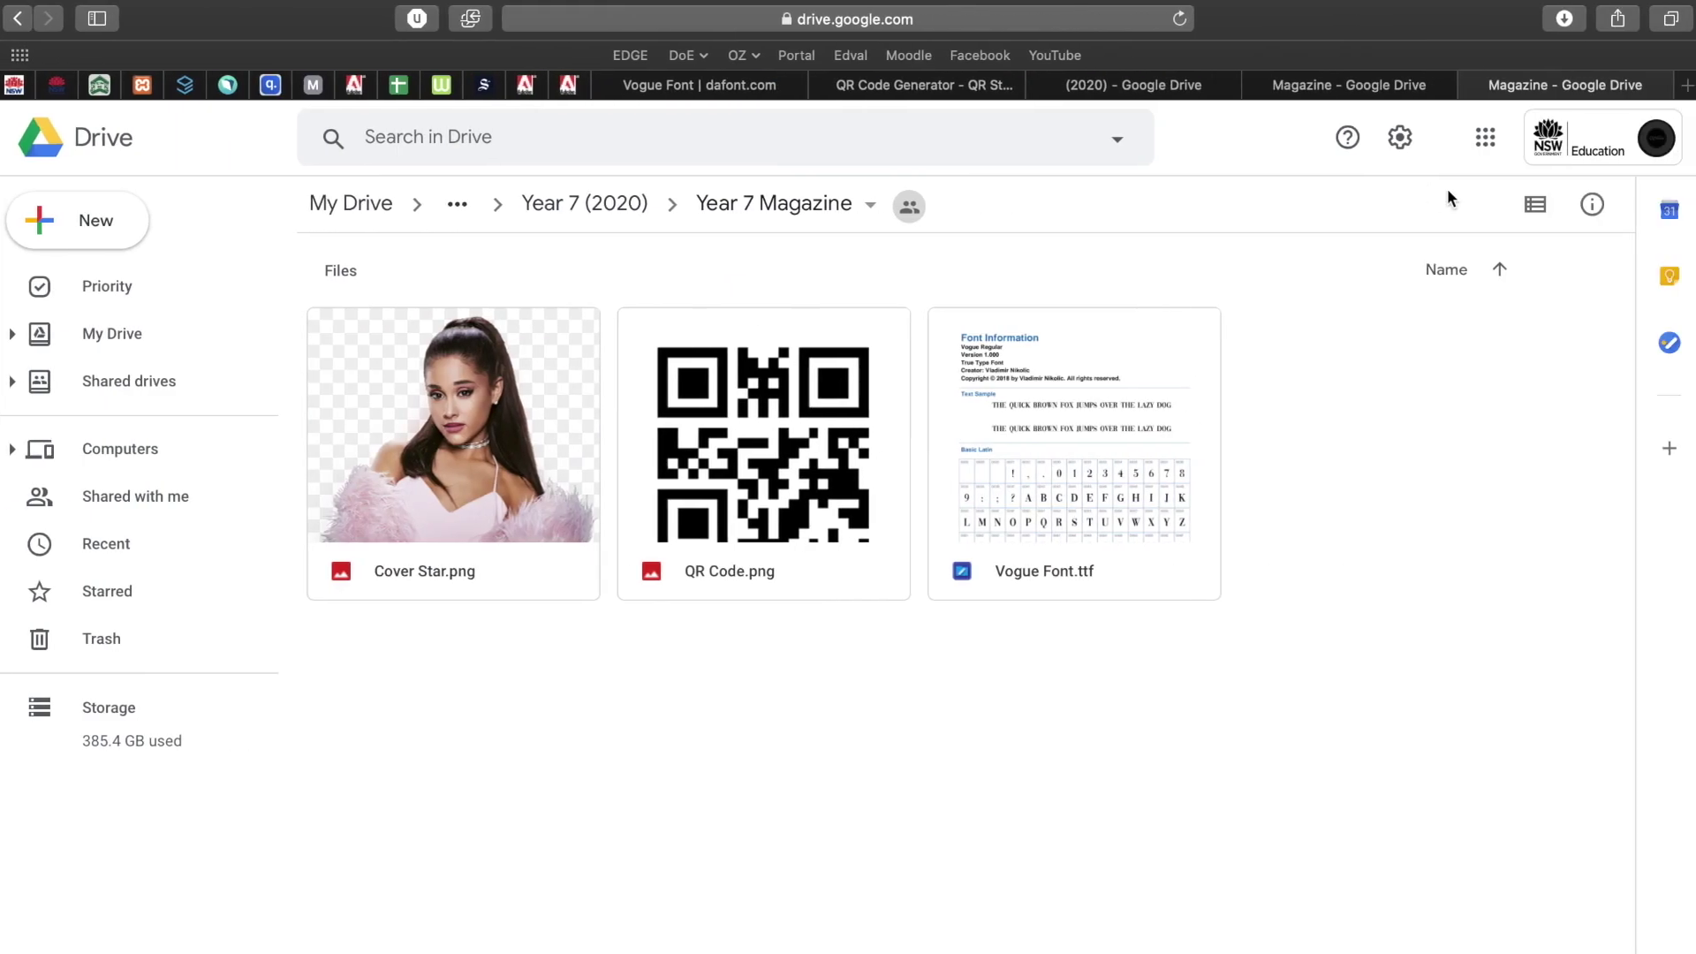
# Search Google Images for 'vogue magazine' covers, then return to the Year 7 Magazine Drive tab.
pyautogui.click(1367, 88)
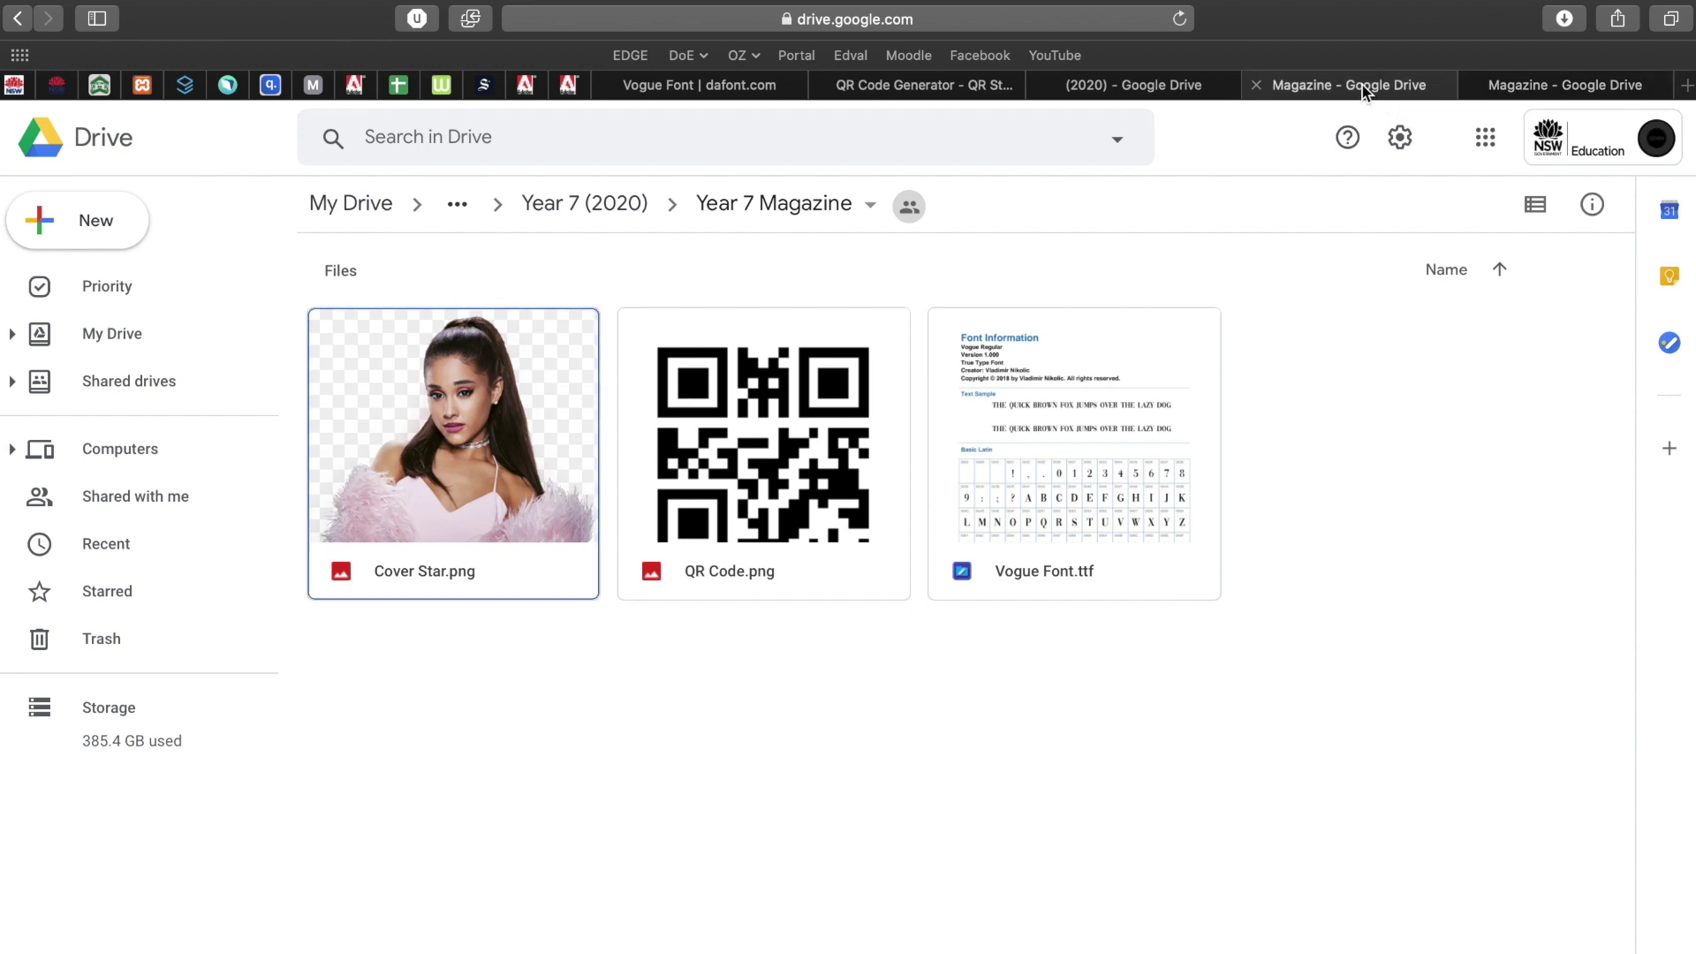
pyautogui.click(1528, 88)
pyautogui.click(1007, 19)
pyautogui.write('vogue')
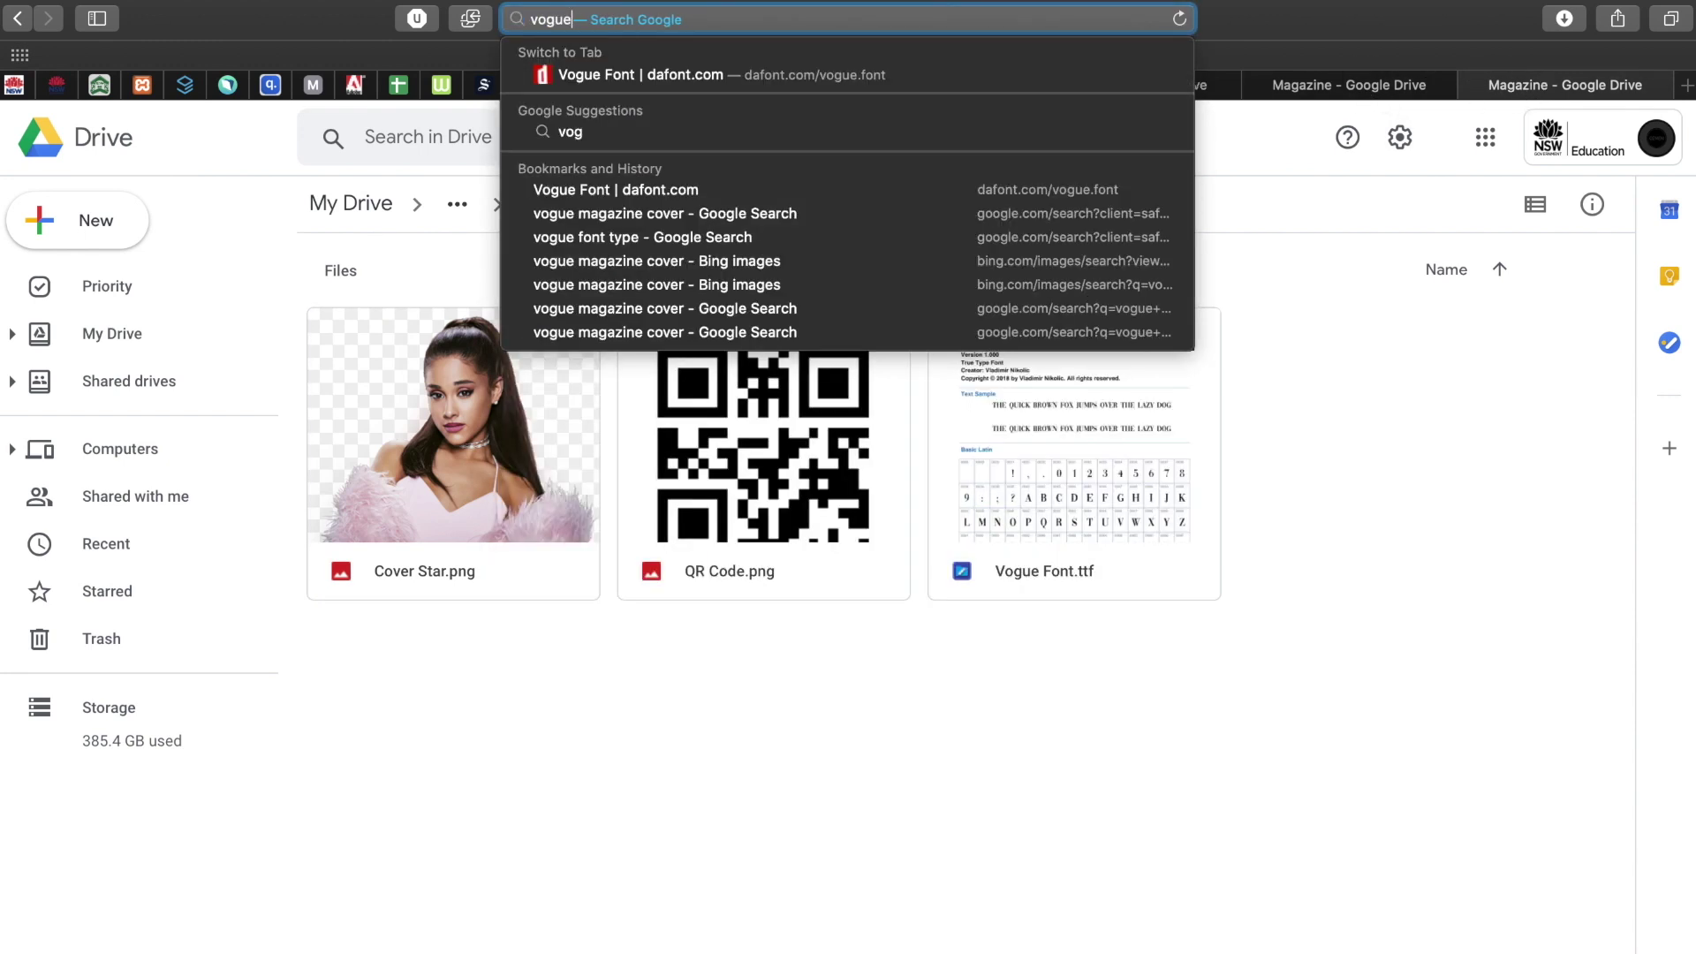
pyautogui.write(' magazine')
pyautogui.press('Return')
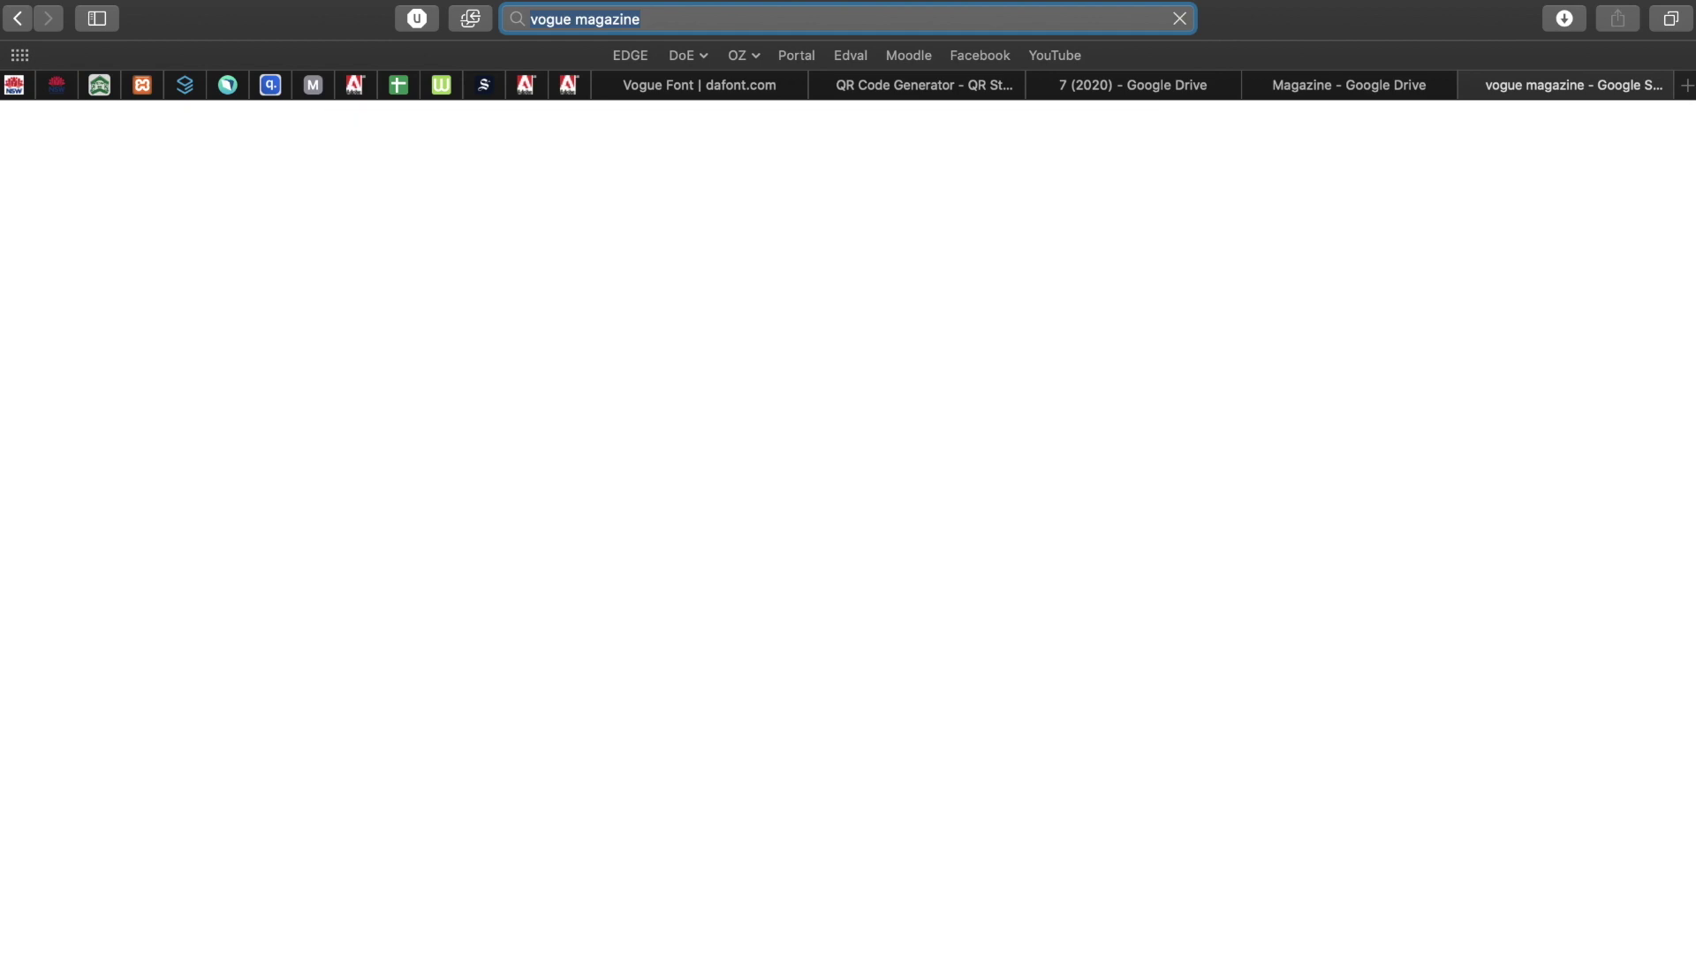
pyautogui.click(320, 221)
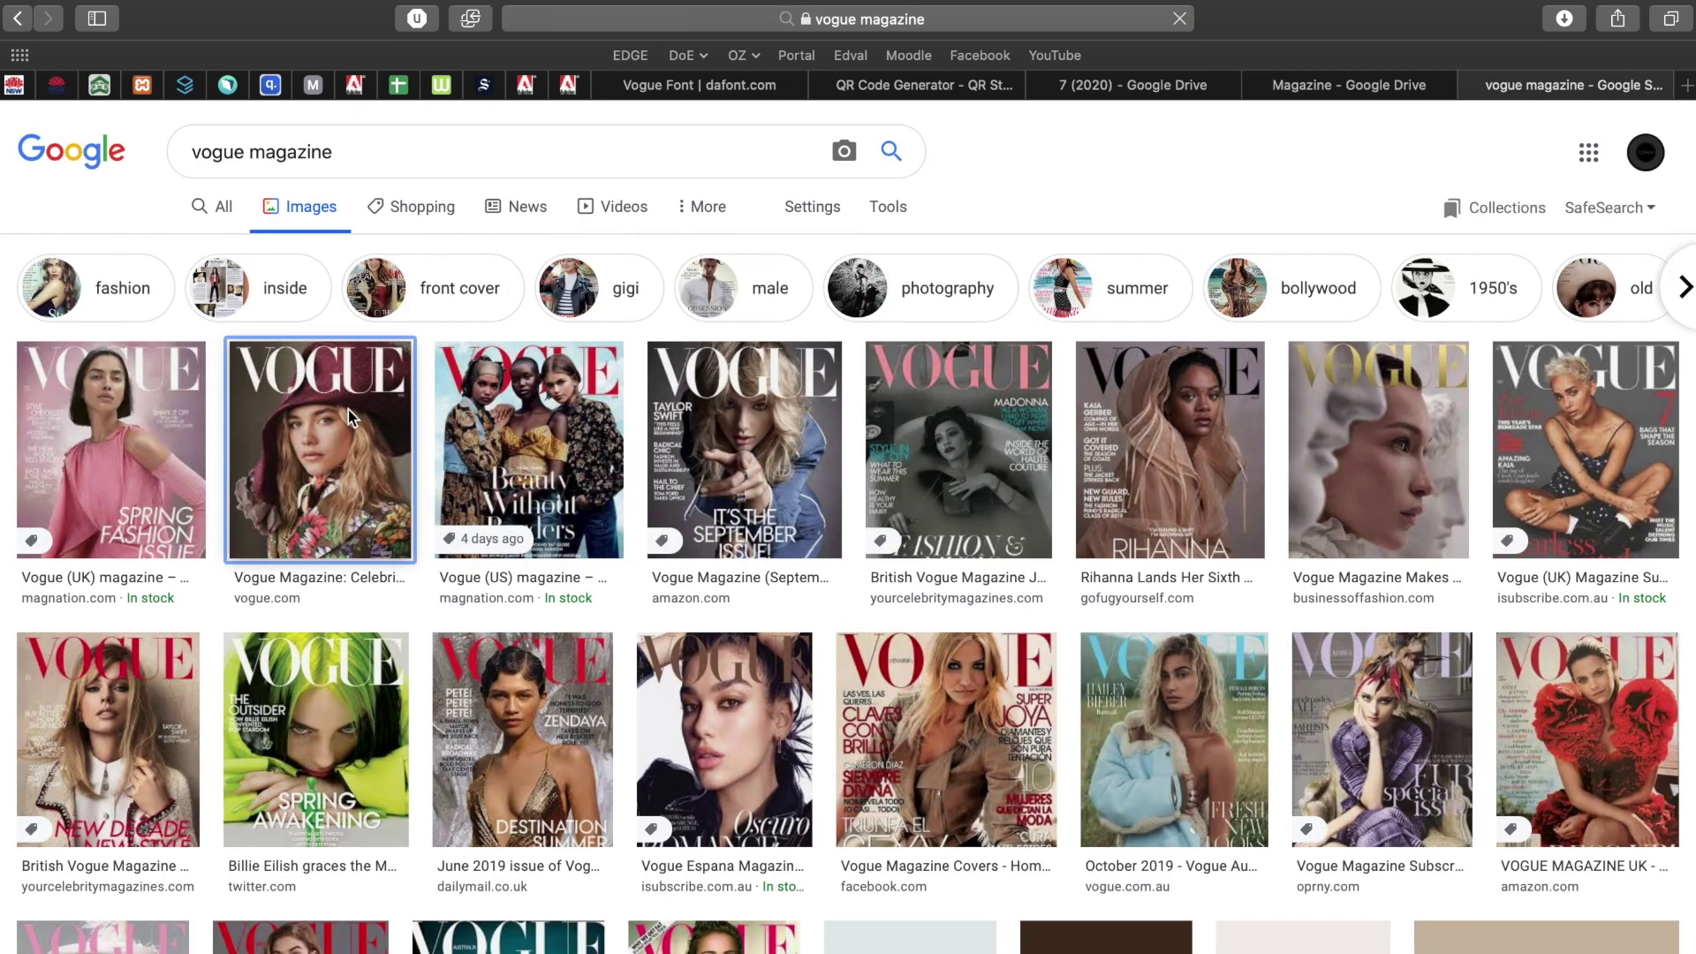
pyautogui.scroll(-3, 351, 418)
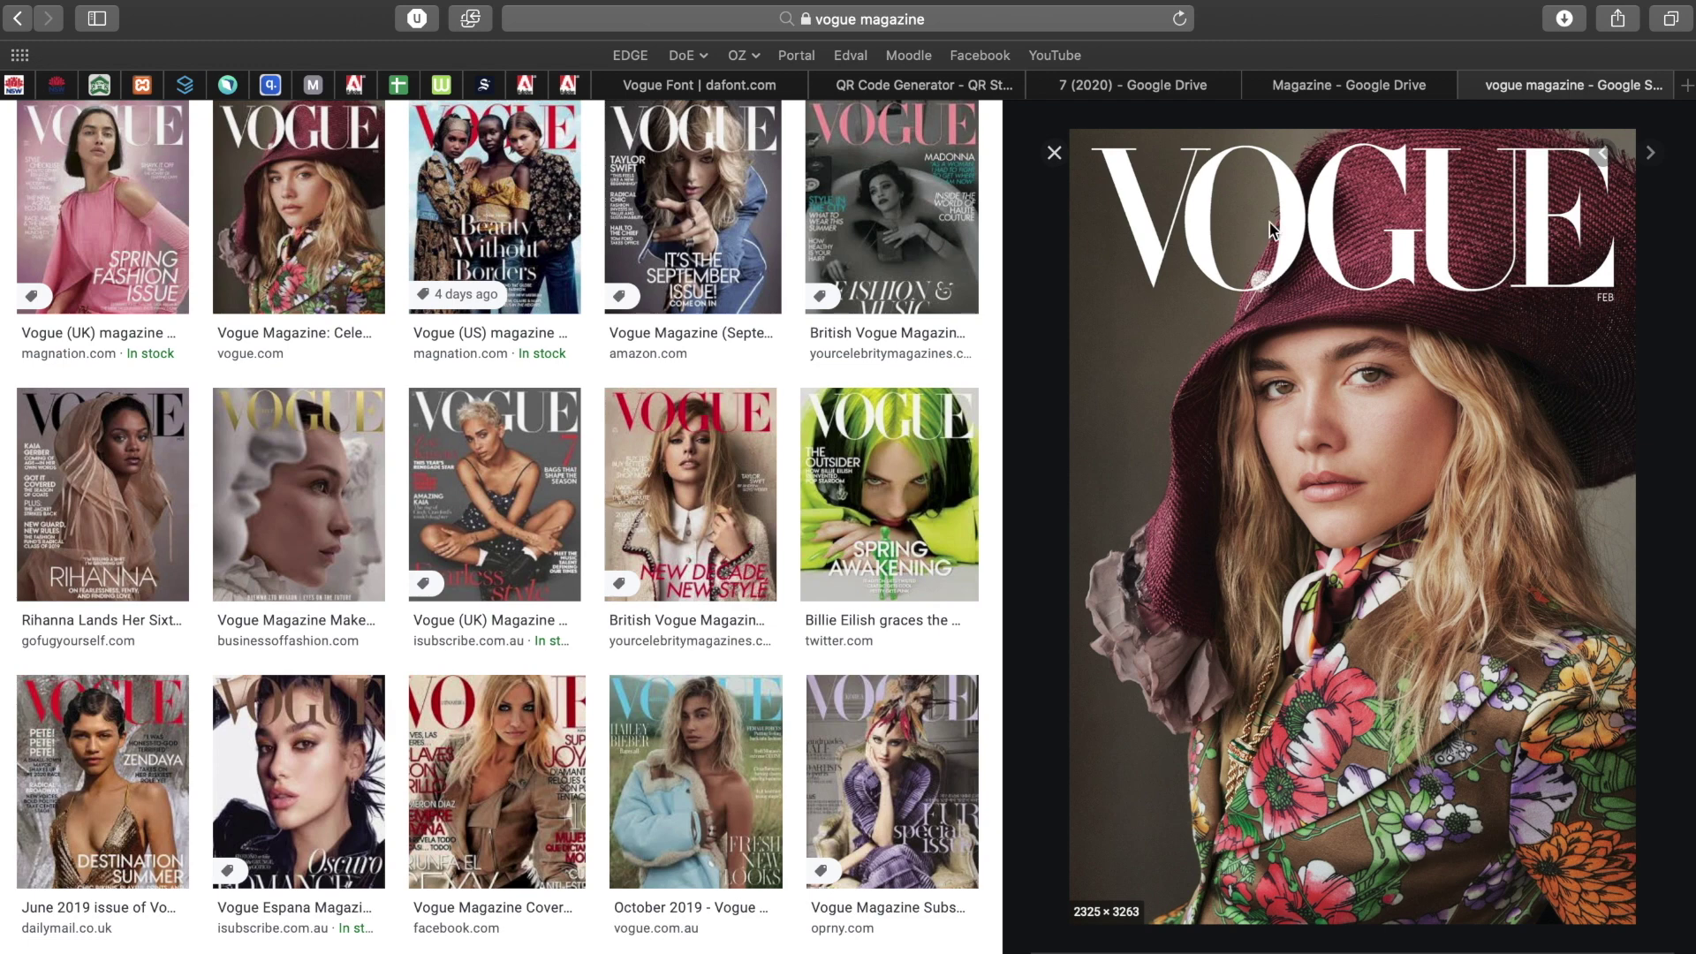
pyautogui.click(1354, 87)
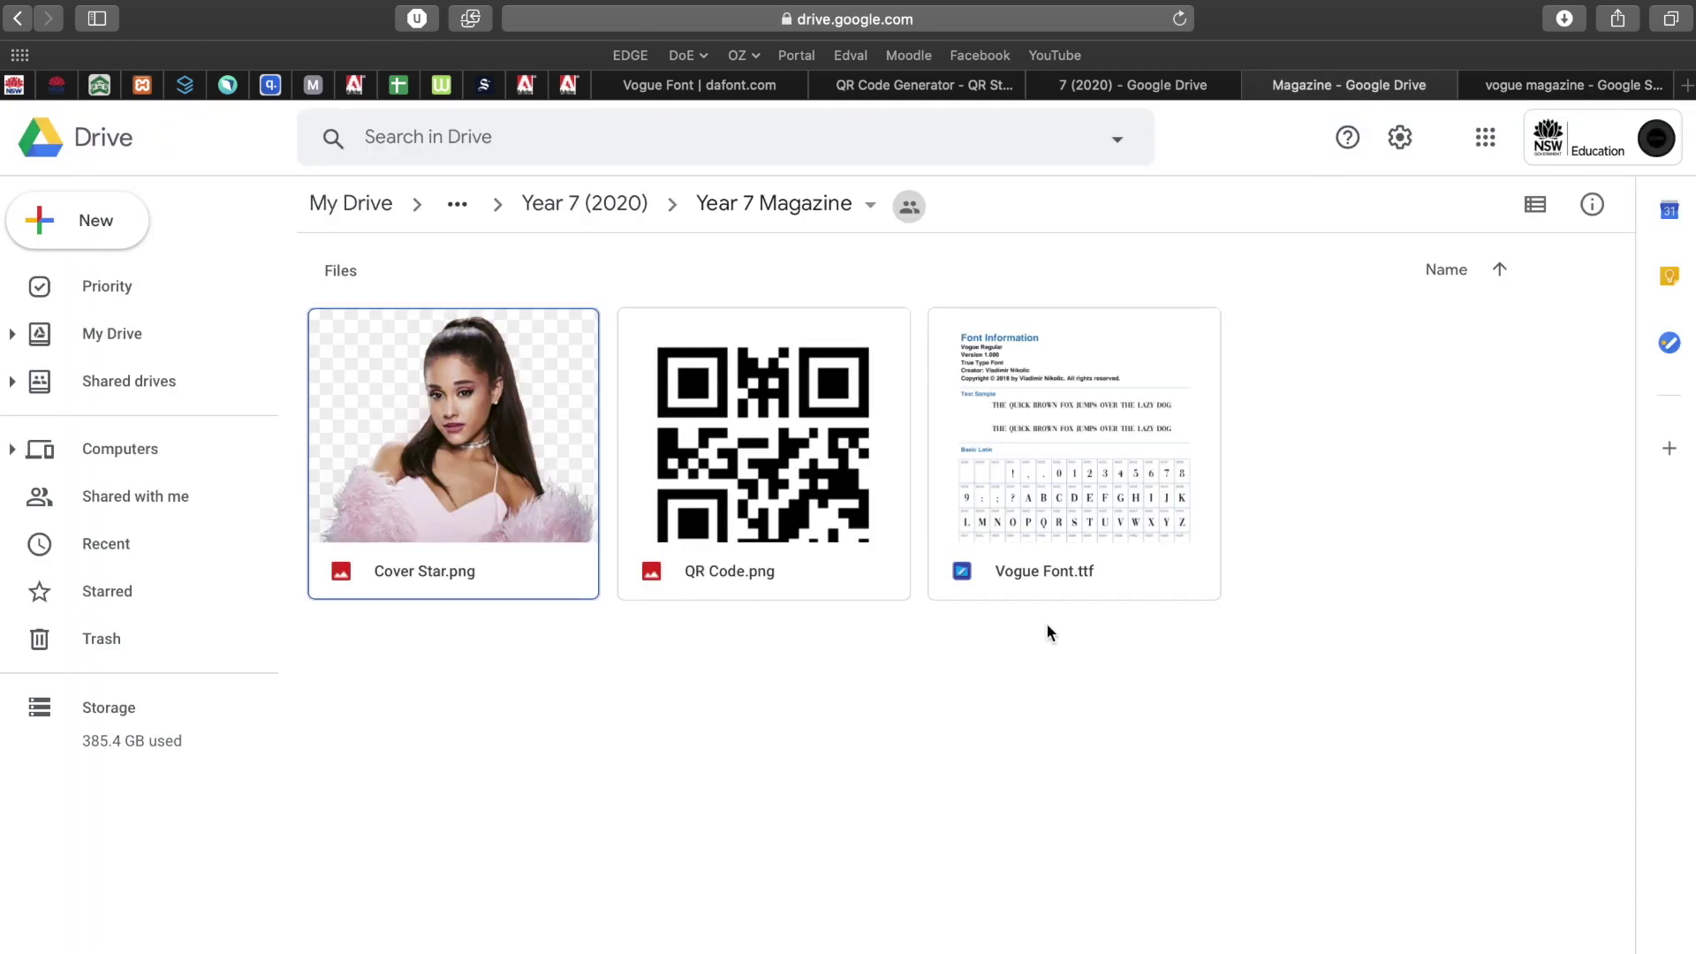
# Download Vogue Font.ttf from the Drive folder and reveal it in Finder from Safari's Downloads list.
pyautogui.click(1054, 457)
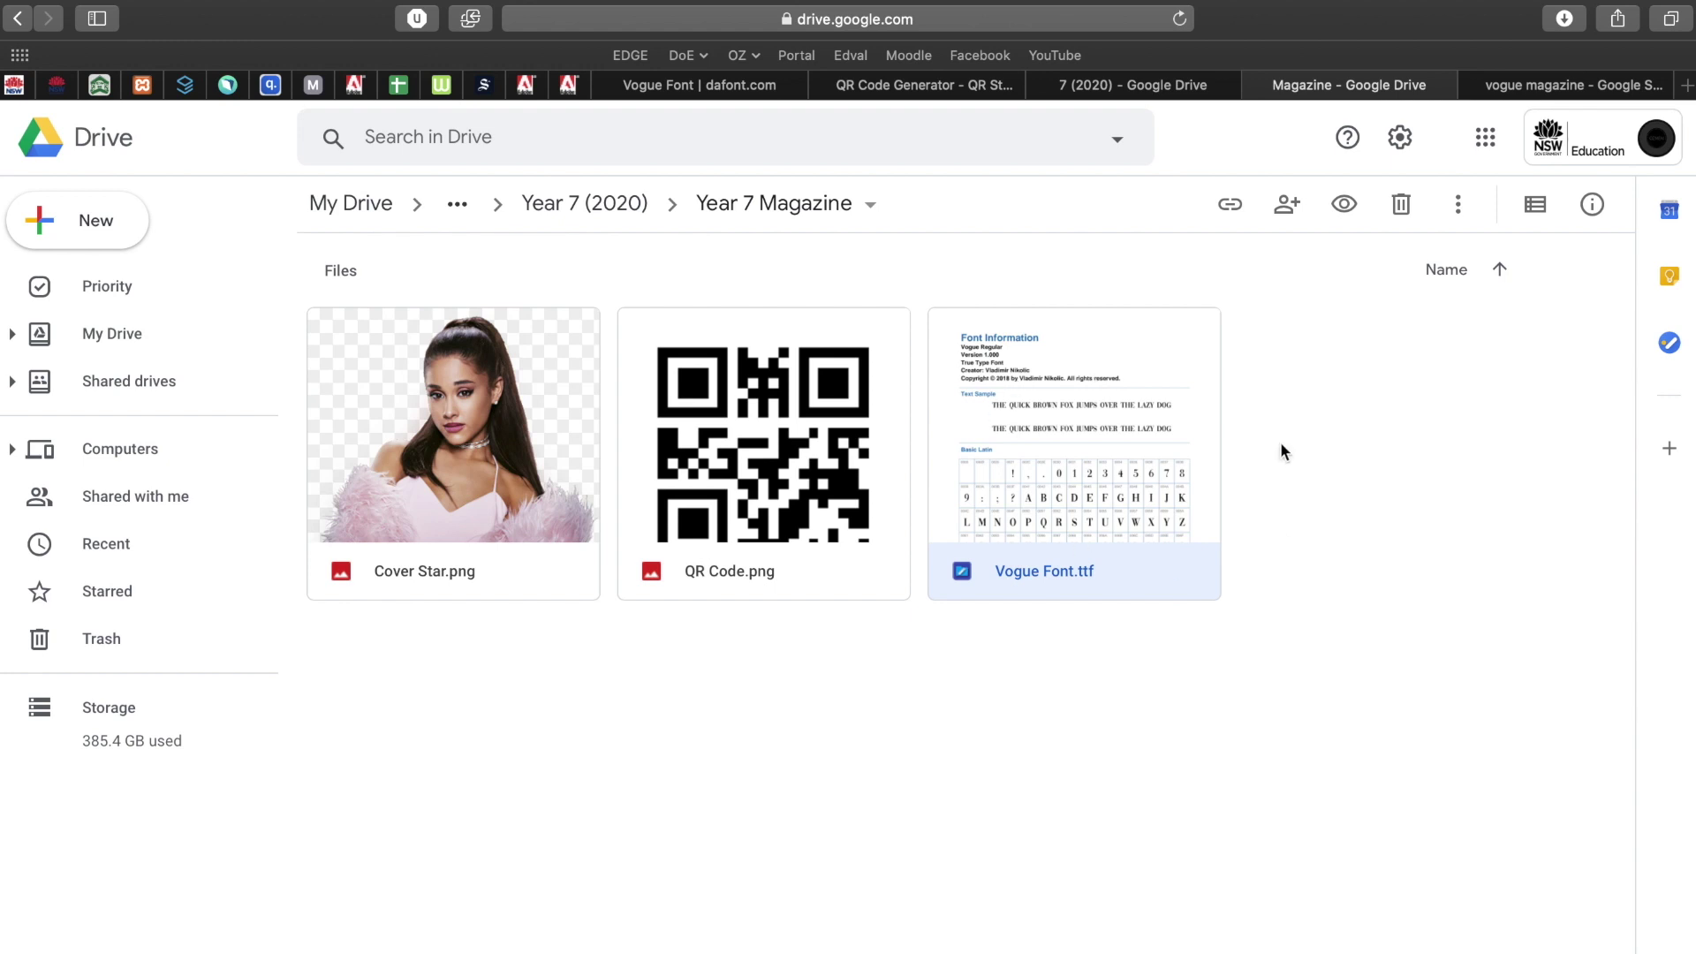
pyautogui.rightClick(1063, 447)
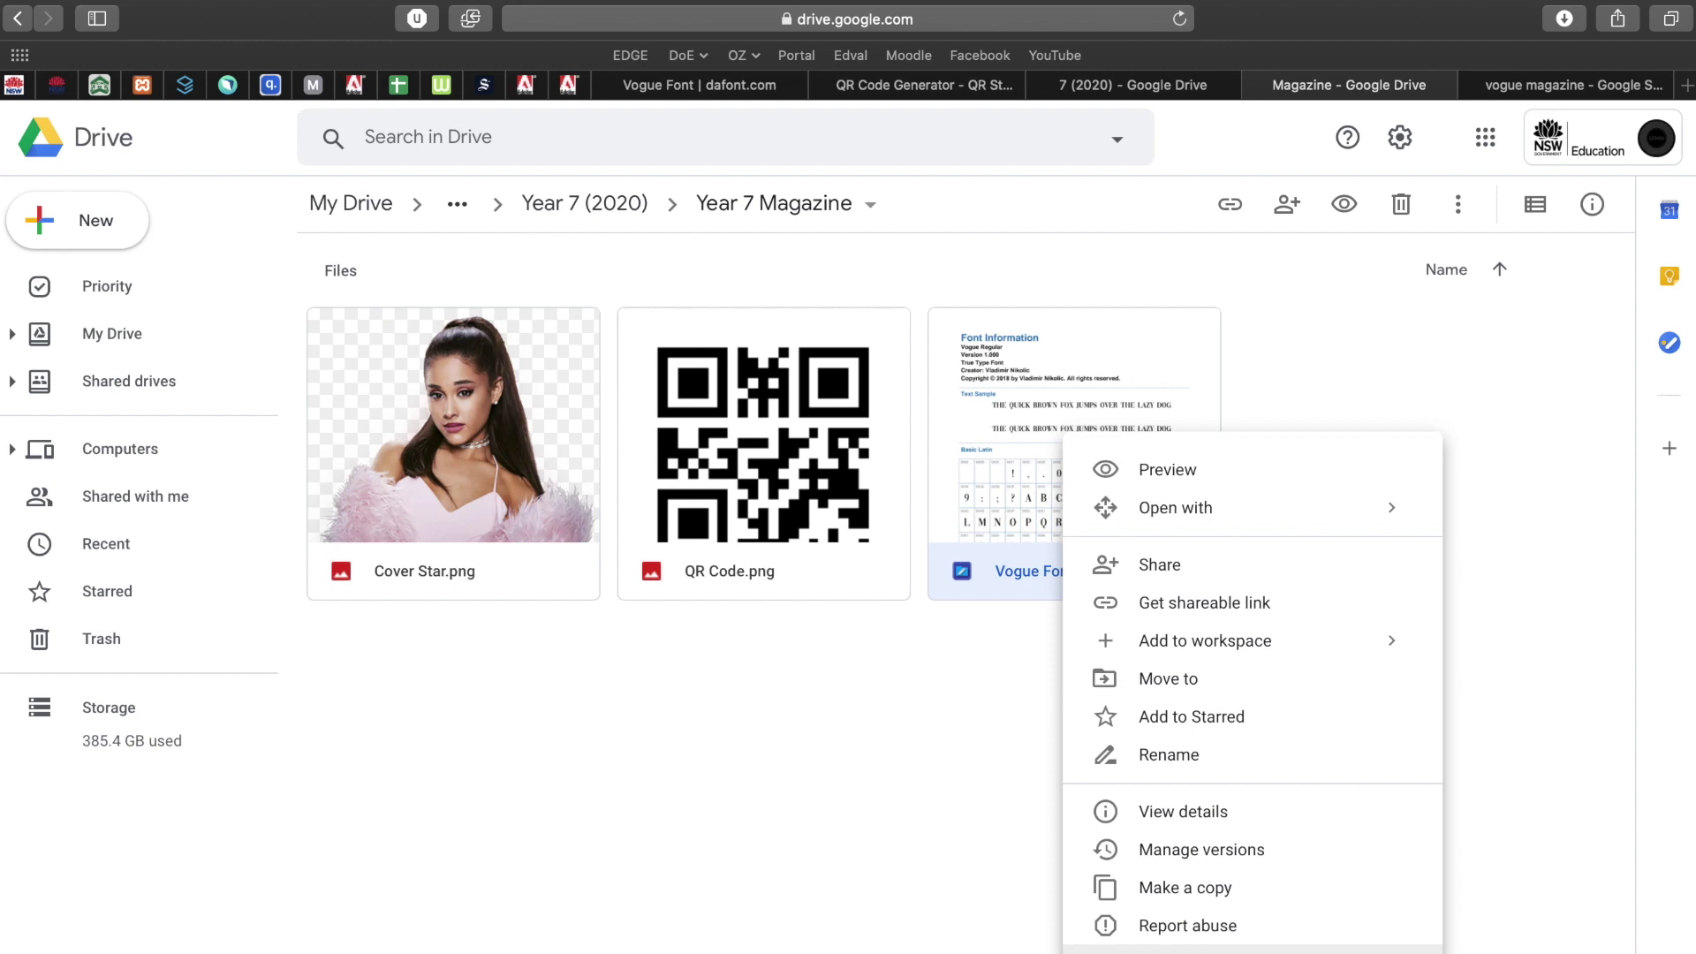
pyautogui.click(1237, 950)
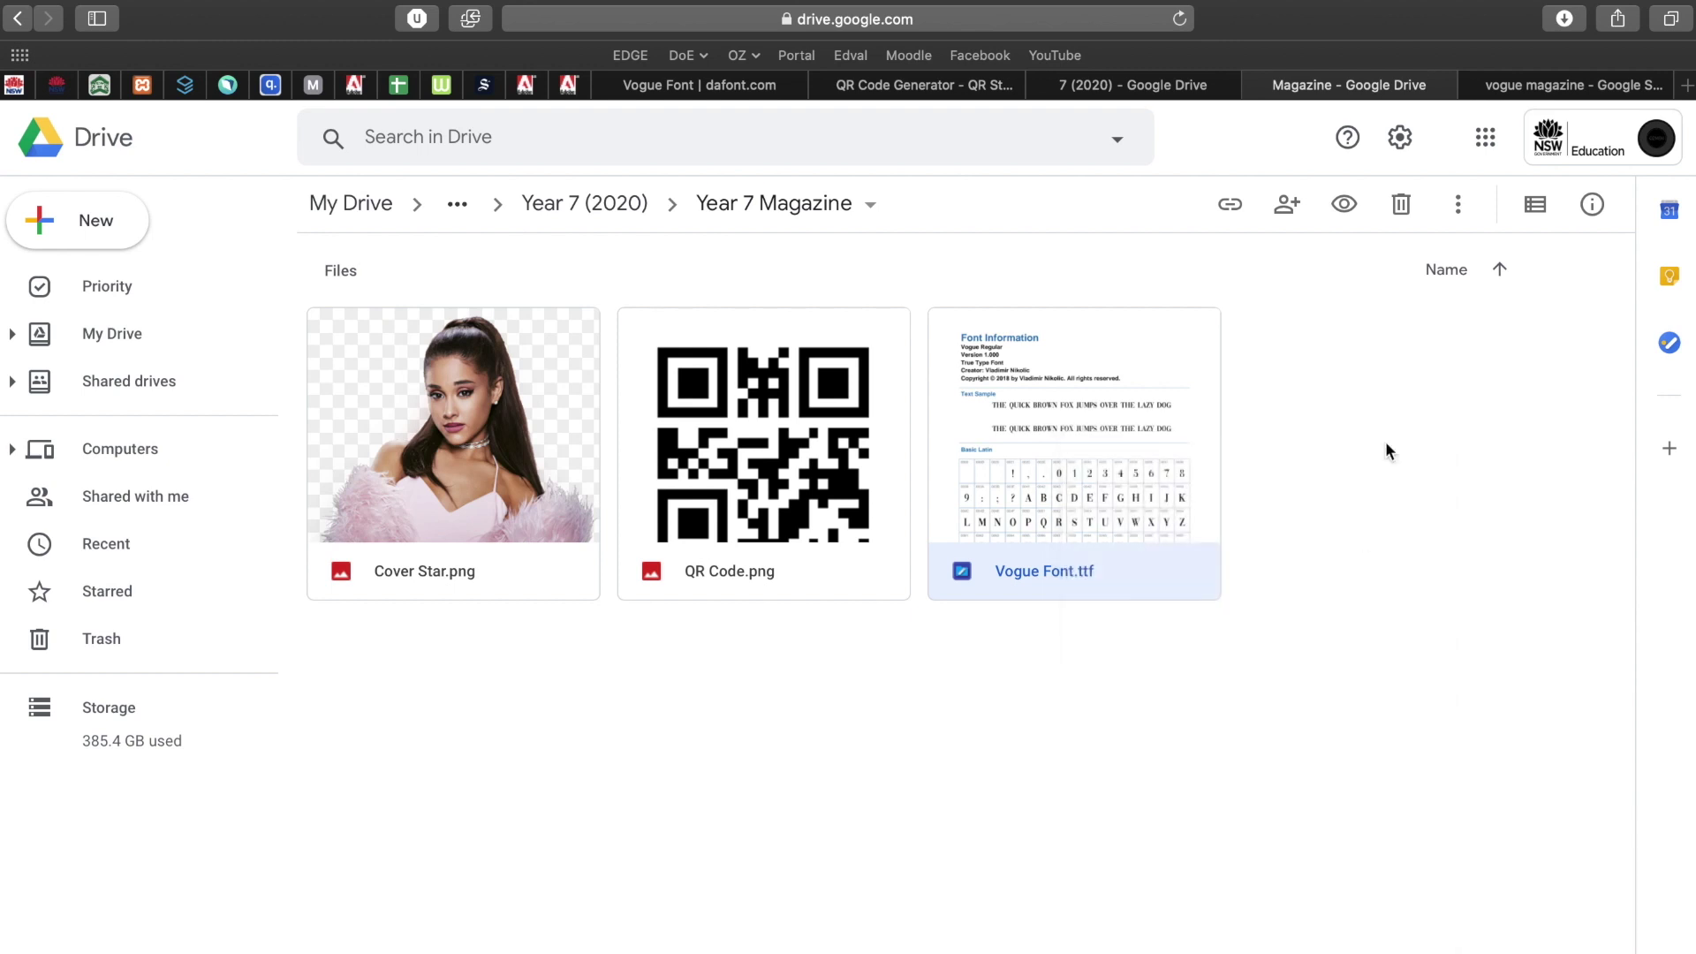
pyautogui.click(1563, 24)
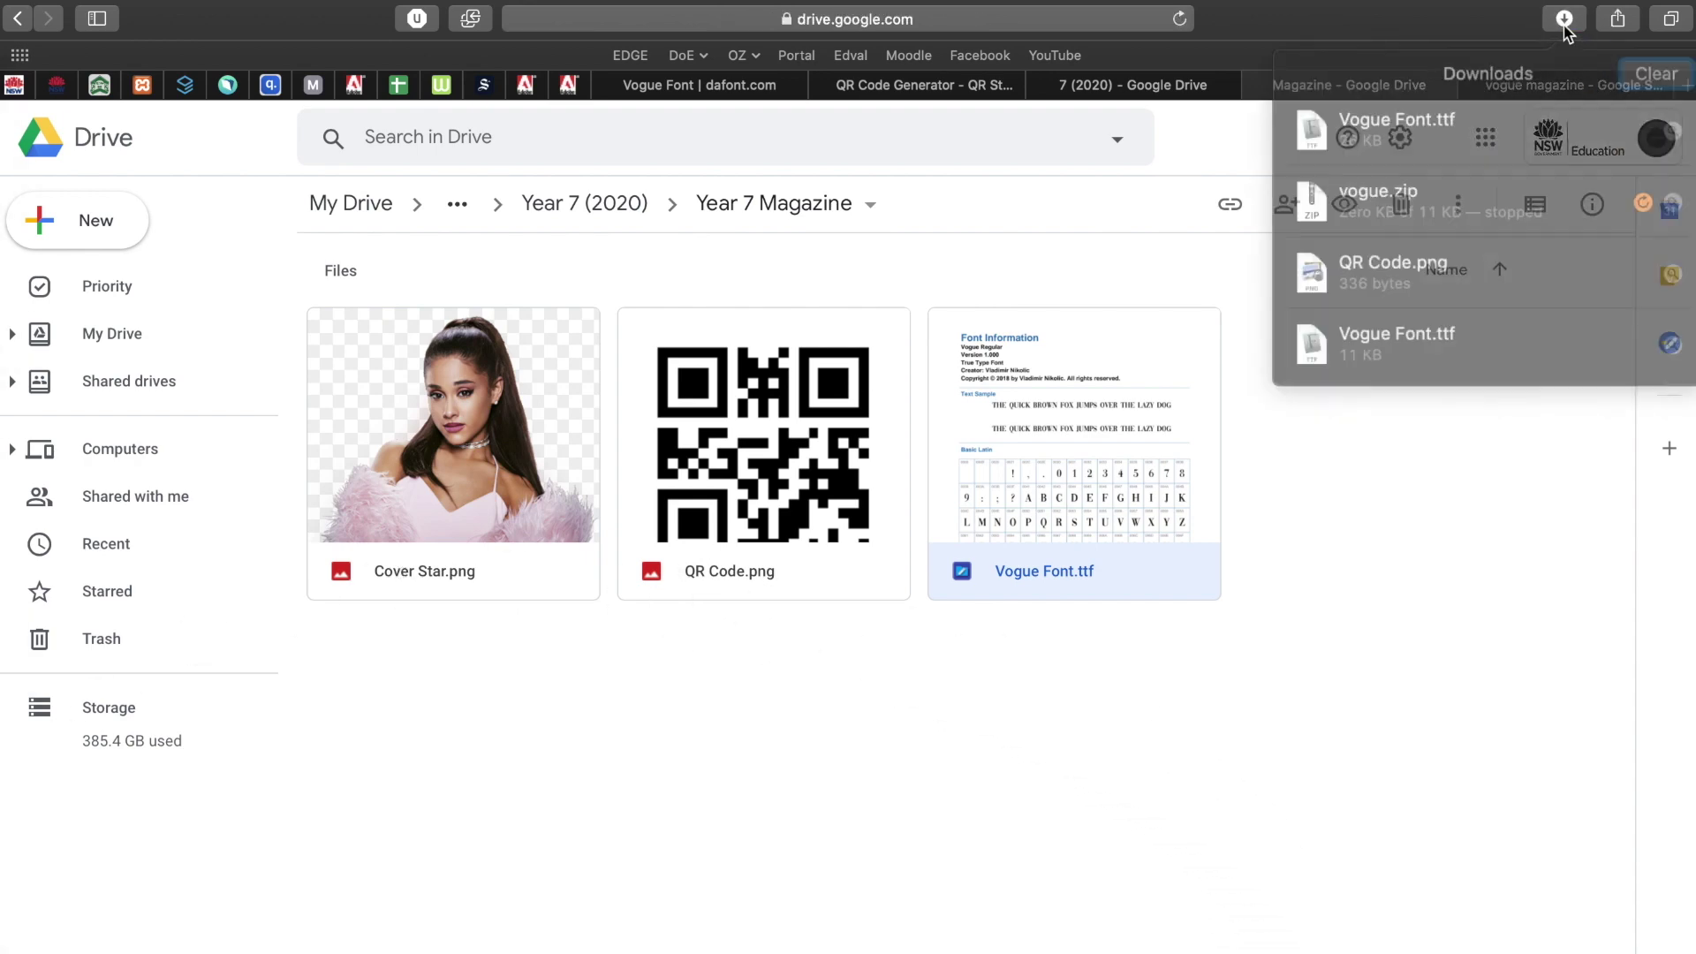
pyautogui.click(1660, 120)
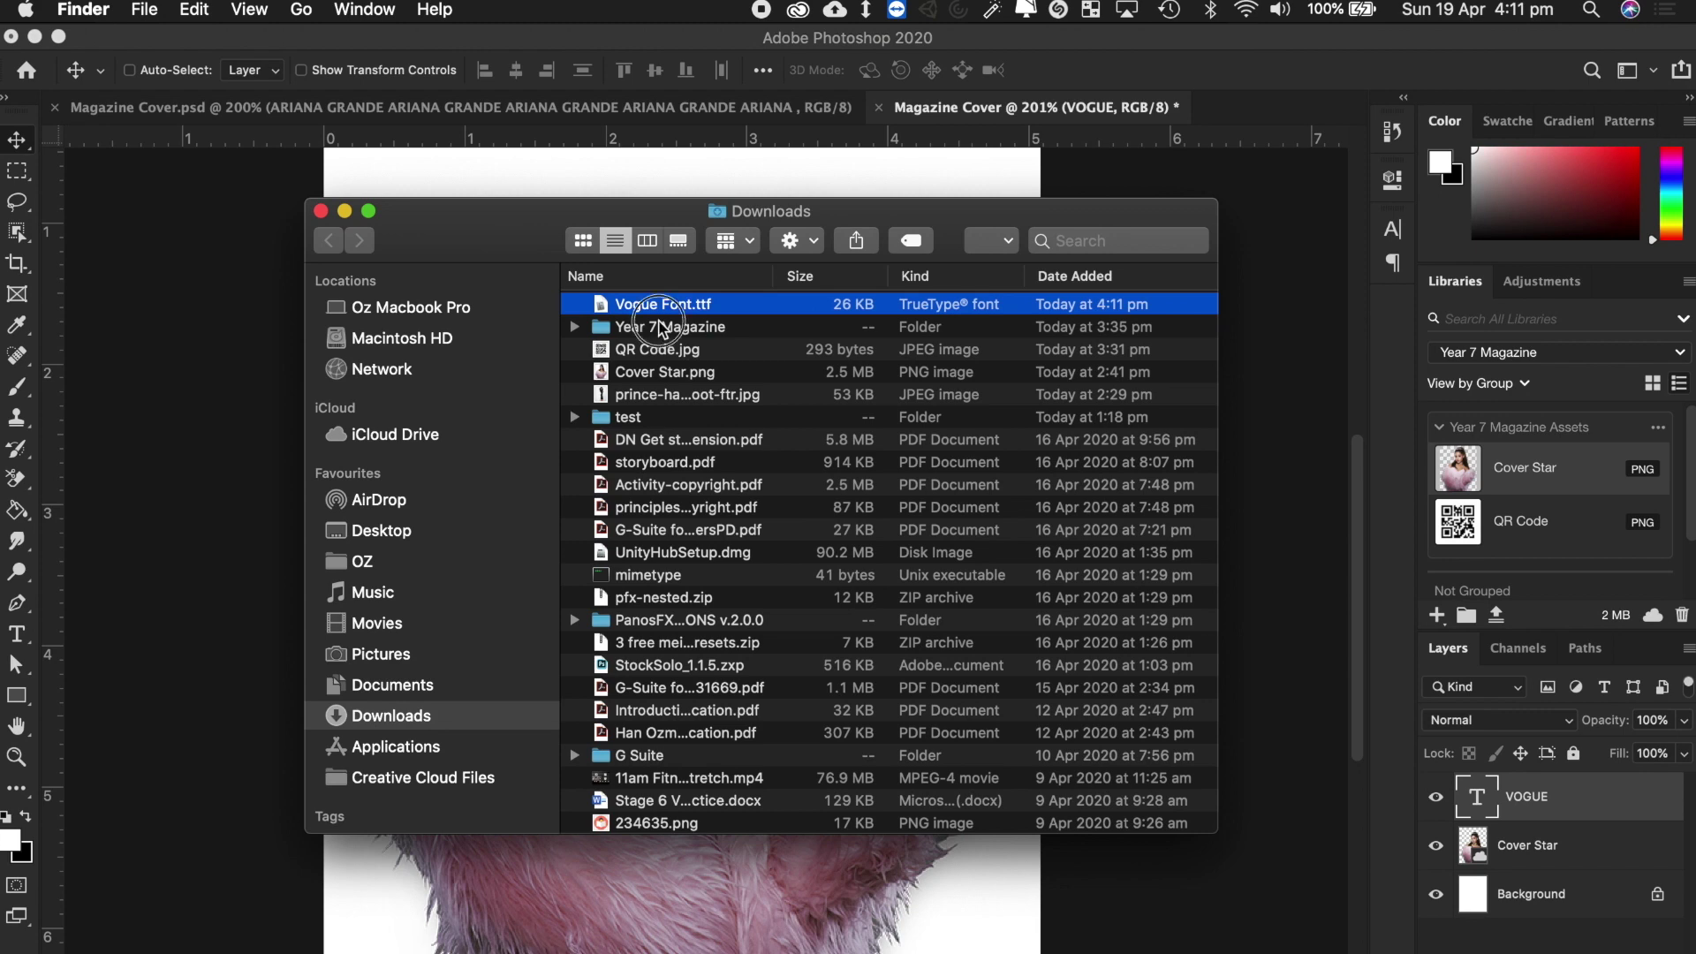
# Open Vogue Font.ttf from Year 7 Magazine, install Vogue Regular, and close Font Book and Finder.
pyautogui.doubleClick(662, 327)
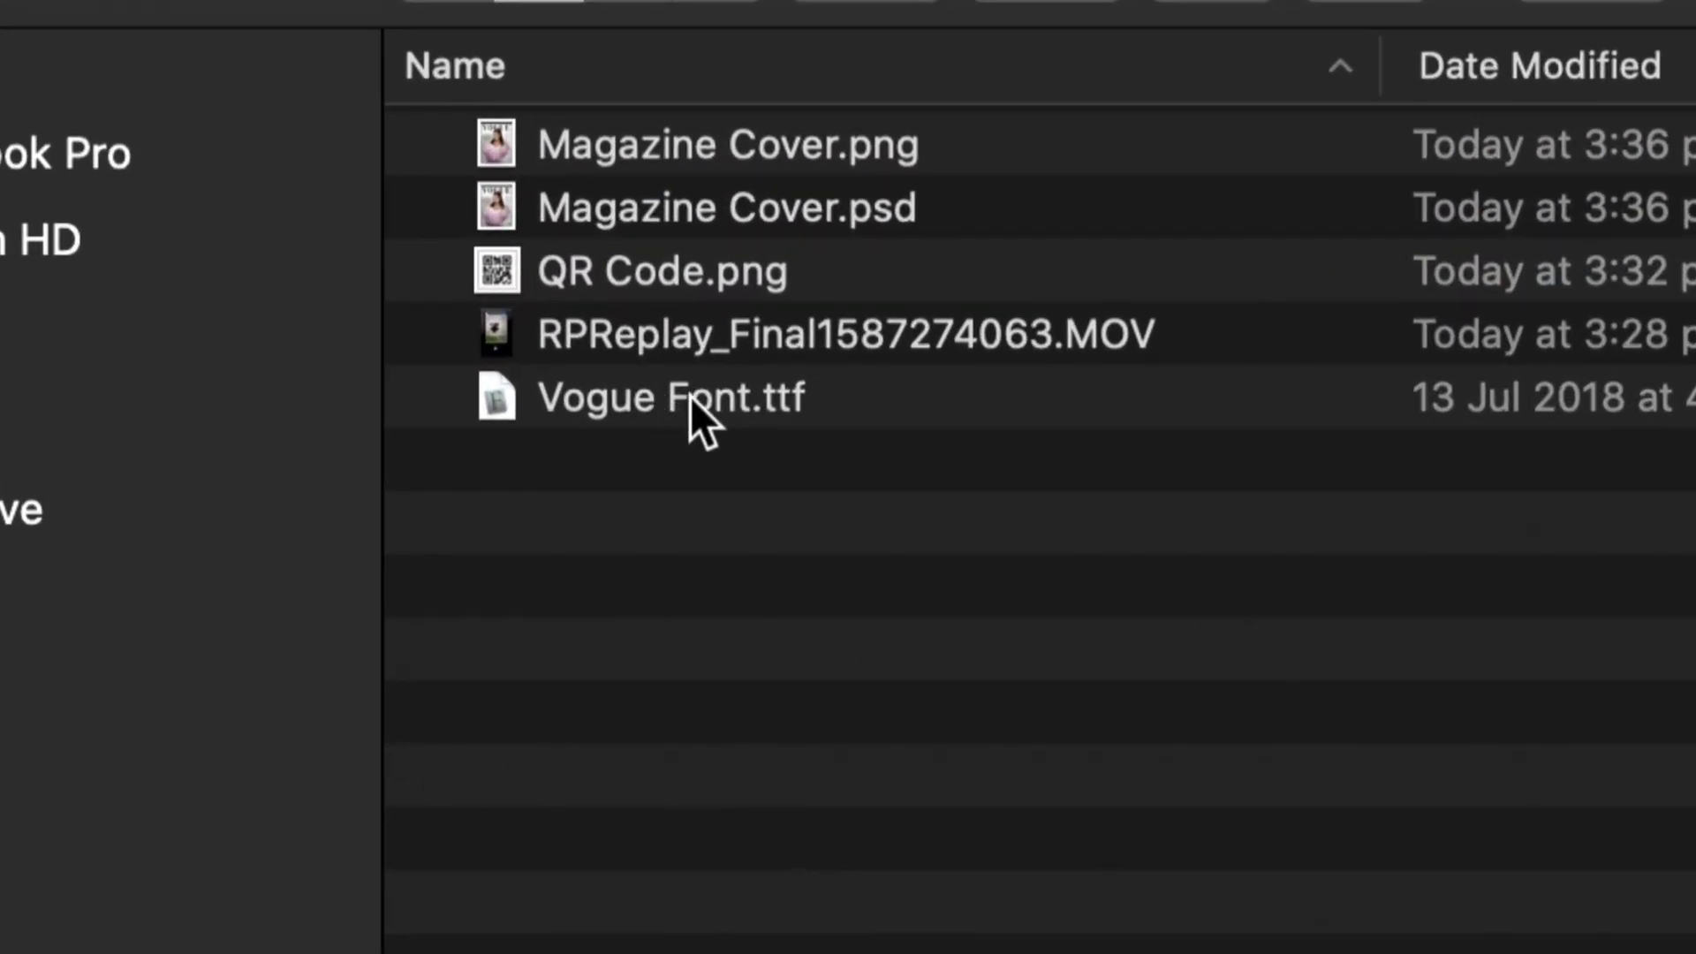
pyautogui.click(651, 394)
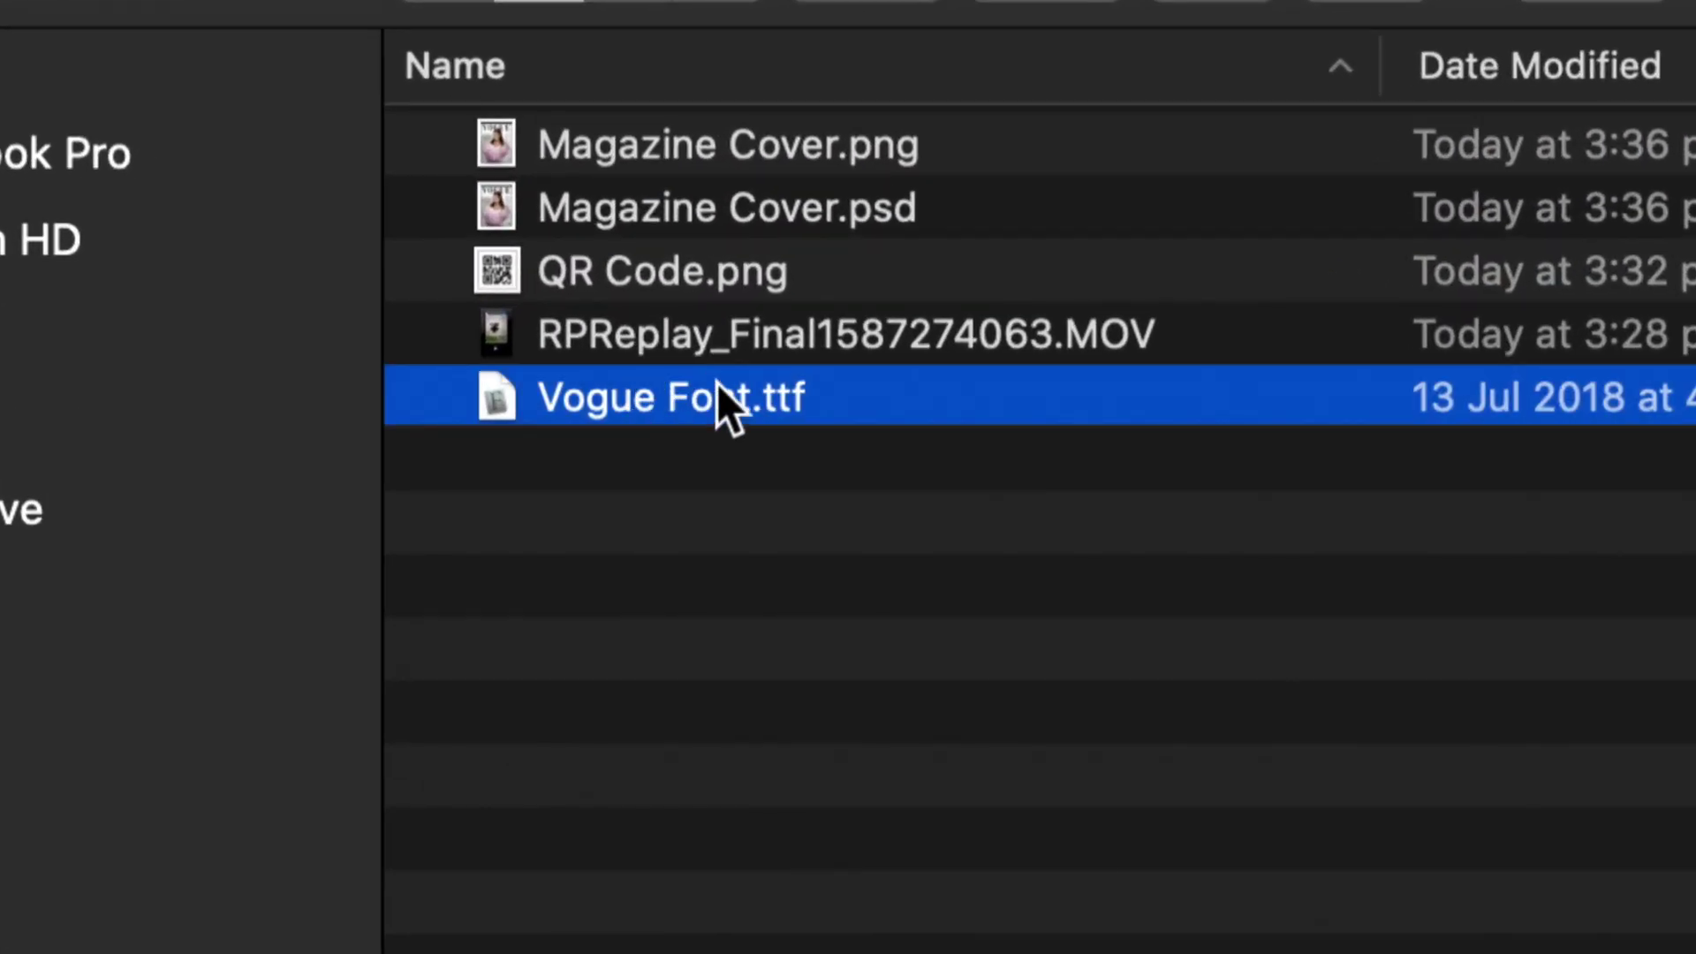
pyautogui.doubleClick(646, 402)
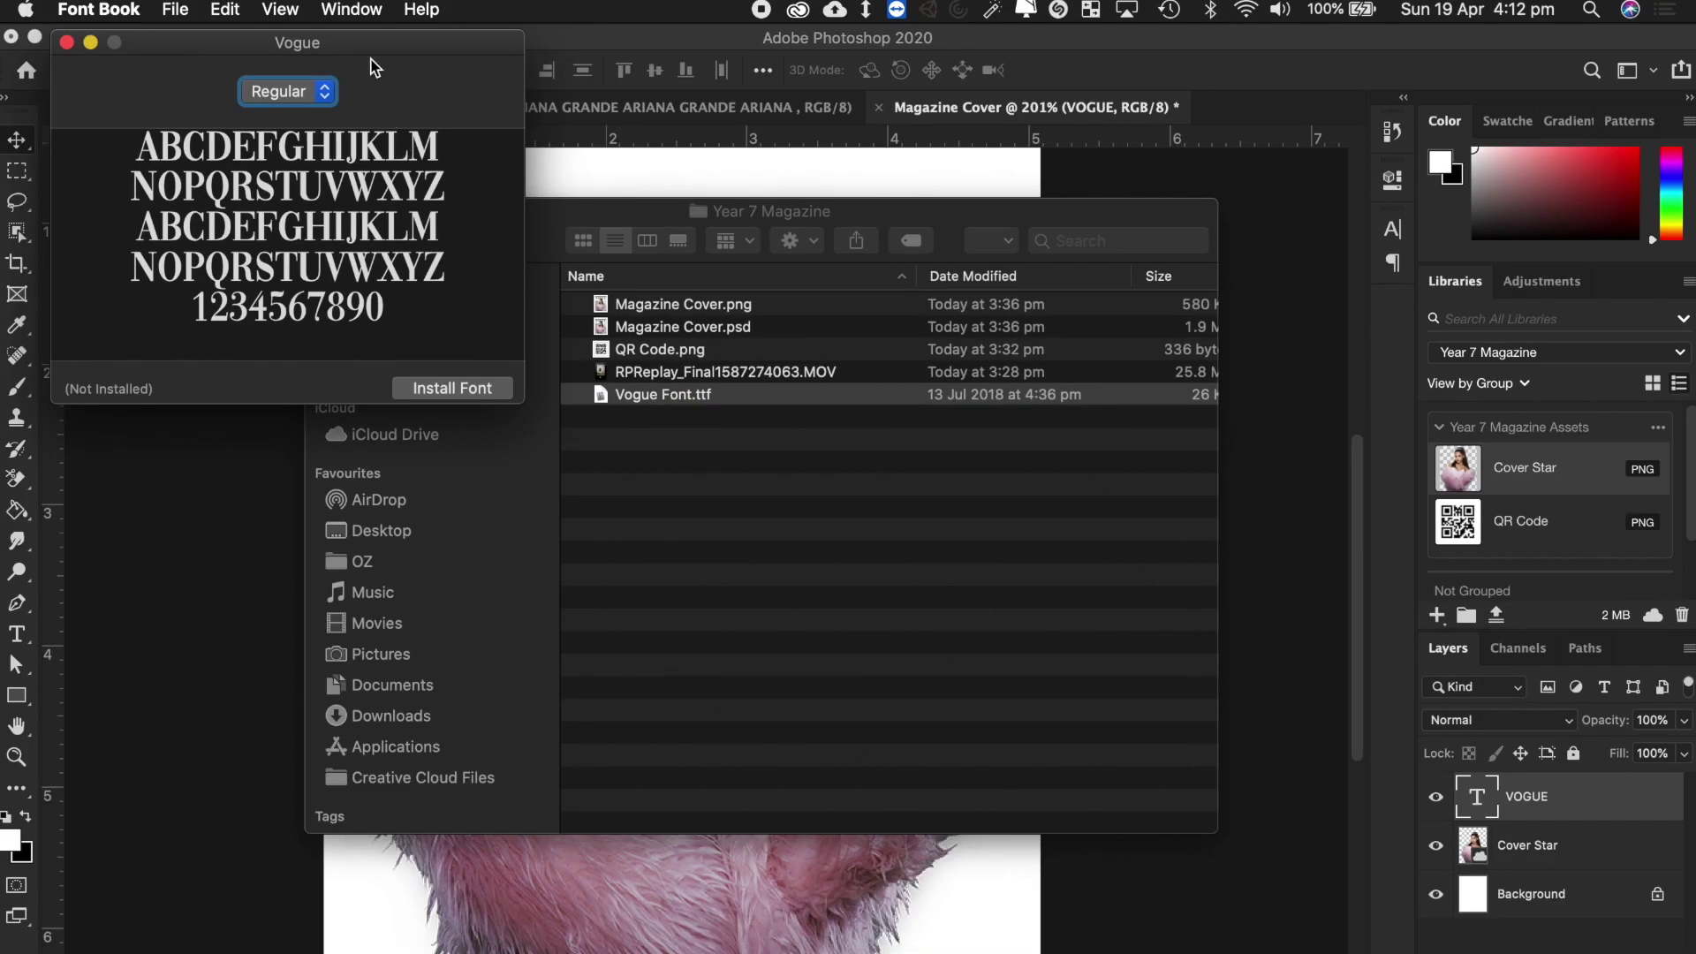
pyautogui.moveTo(364, 51); pyautogui.dragTo(786, 237)
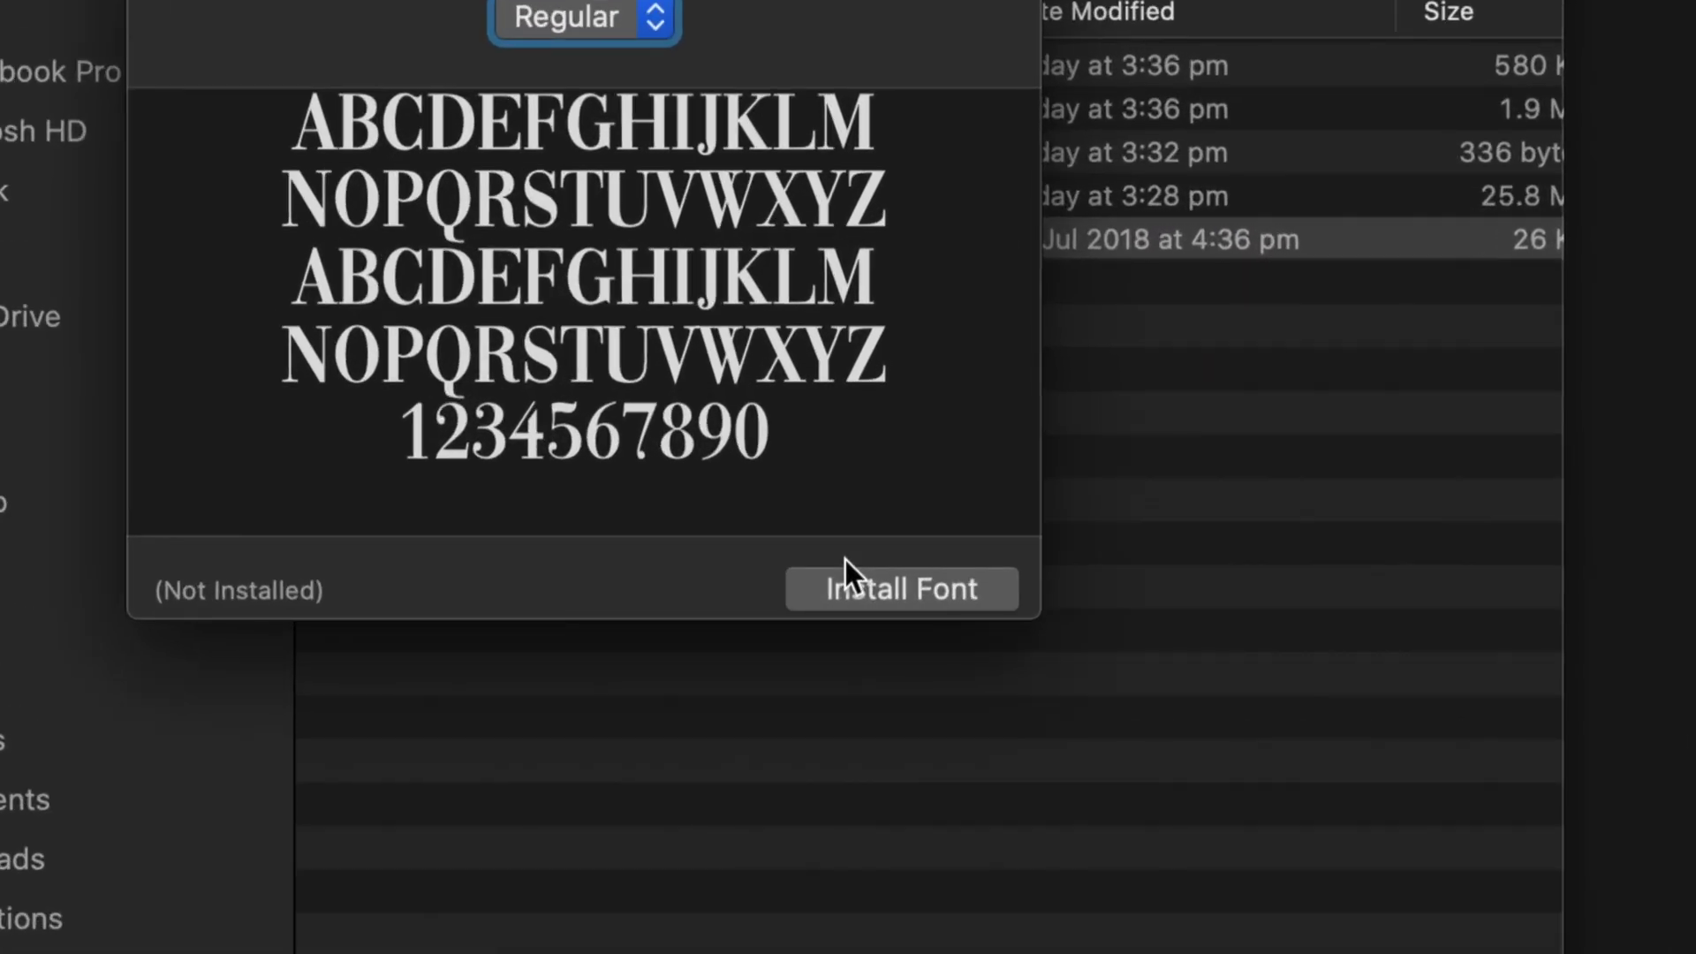
pyautogui.click(903, 592)
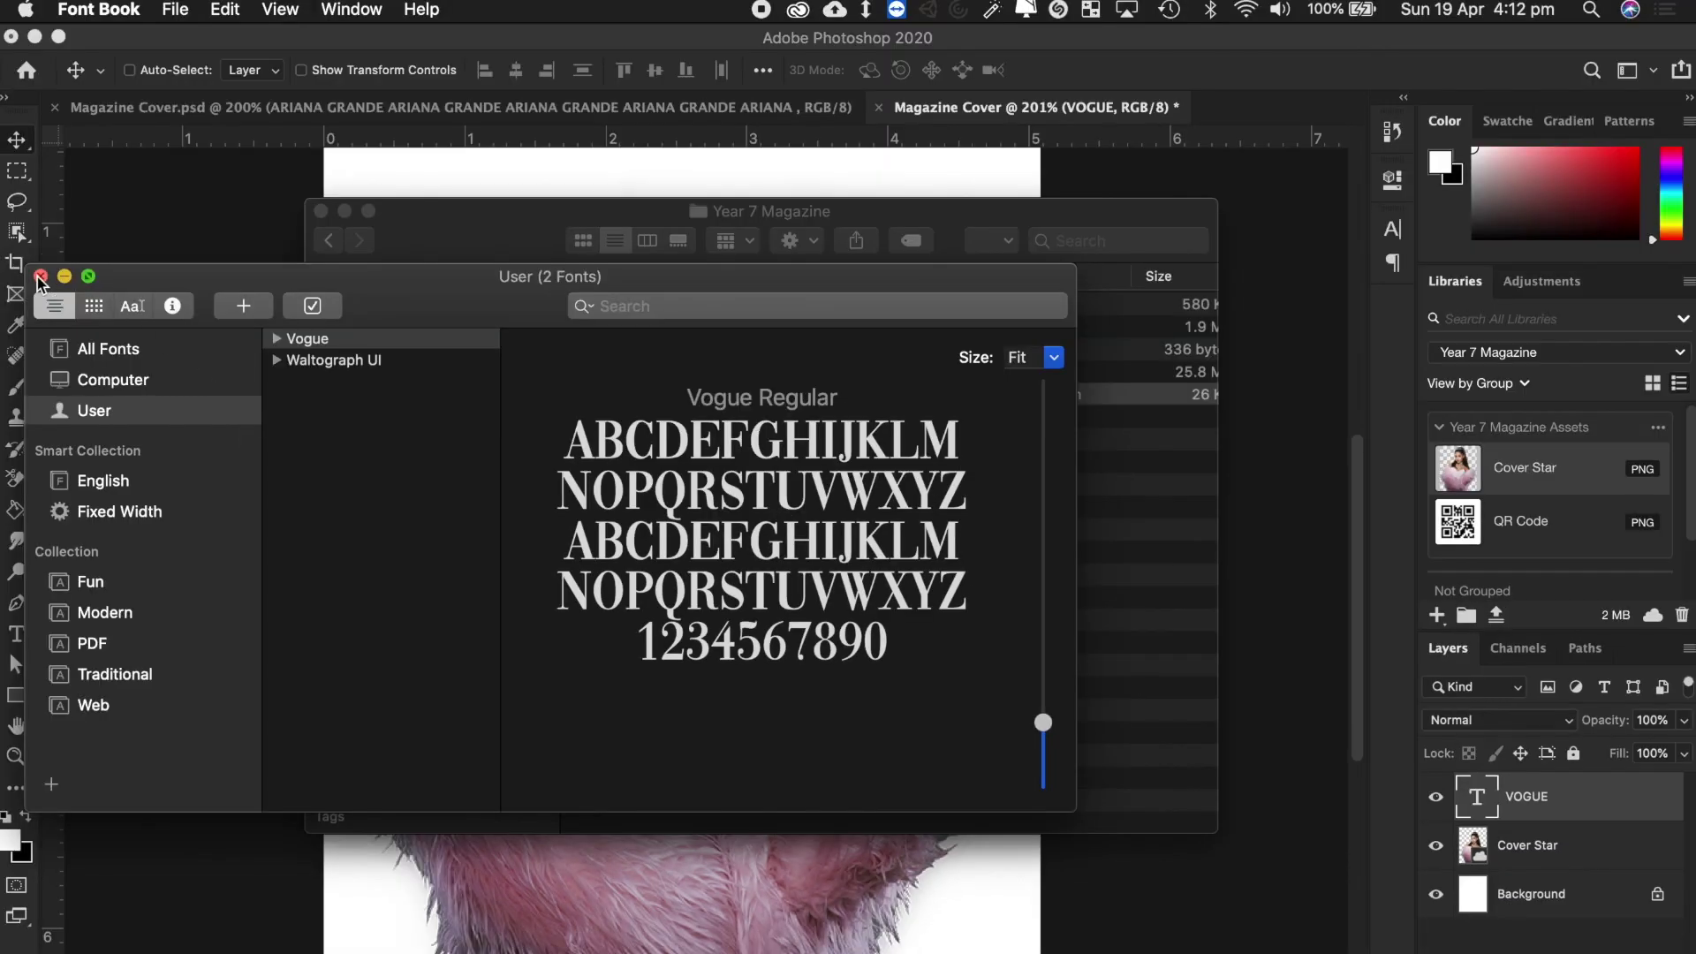
pyautogui.click(46, 279)
pyautogui.click(319, 210)
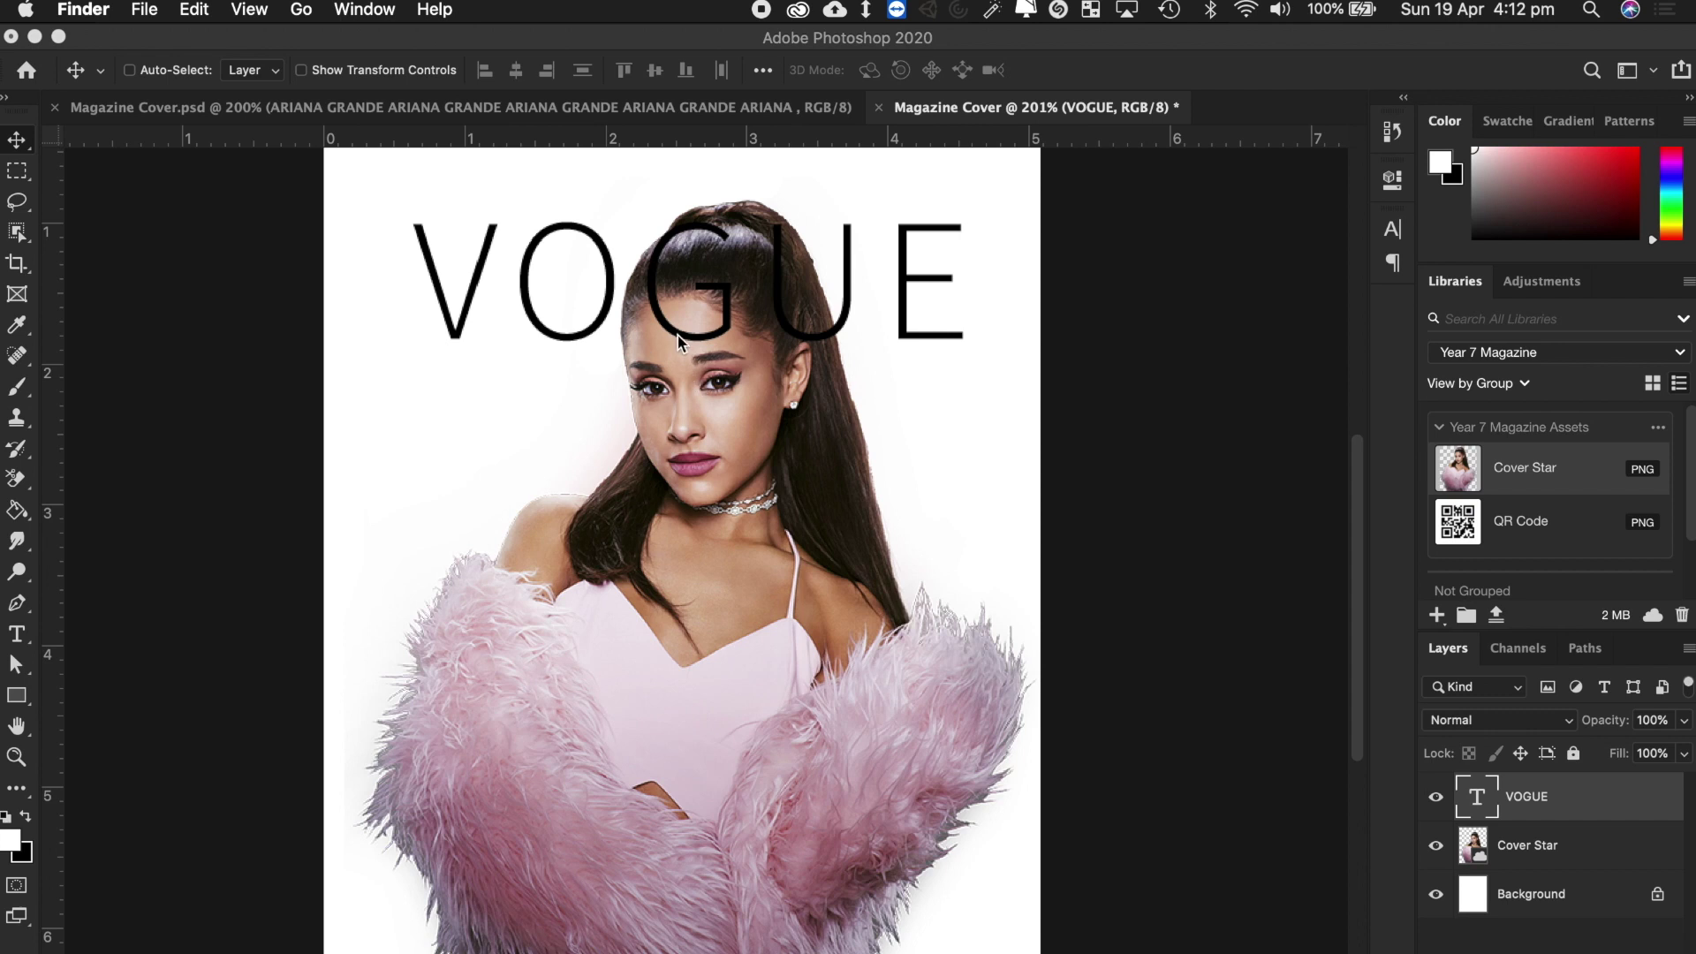
# Change the VOGUE masthead's font to Vogue Regular.
pyautogui.click(580, 299)
pyautogui.doubleClick(606, 298)
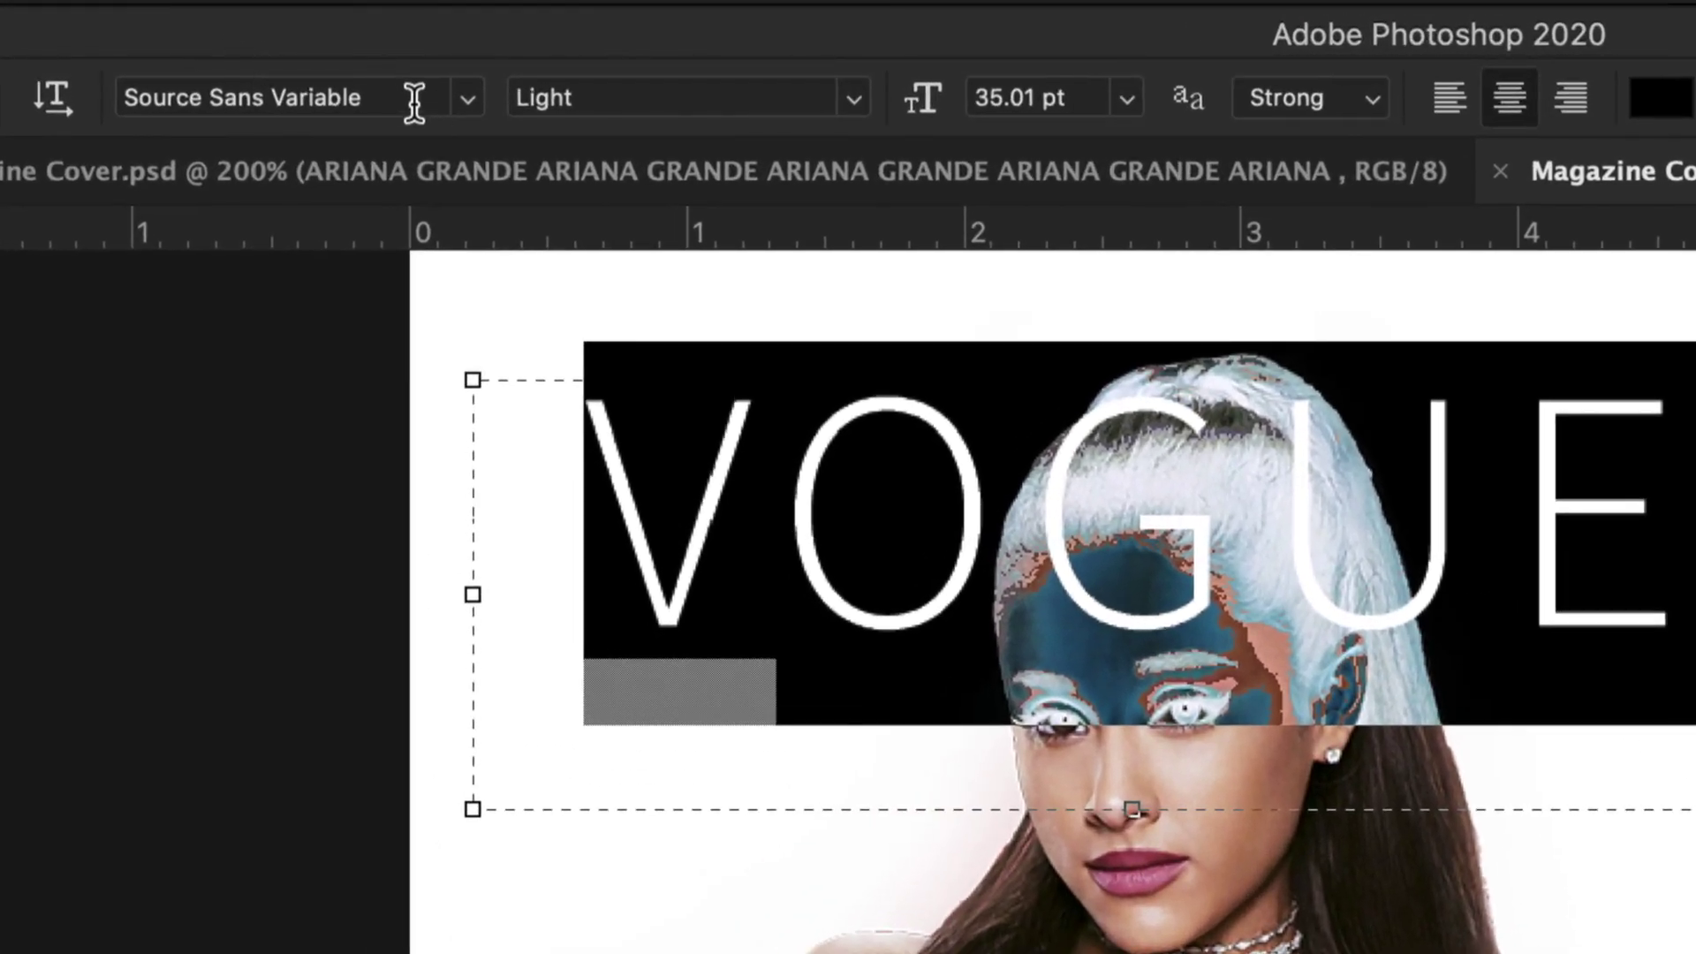
pyautogui.click(411, 102)
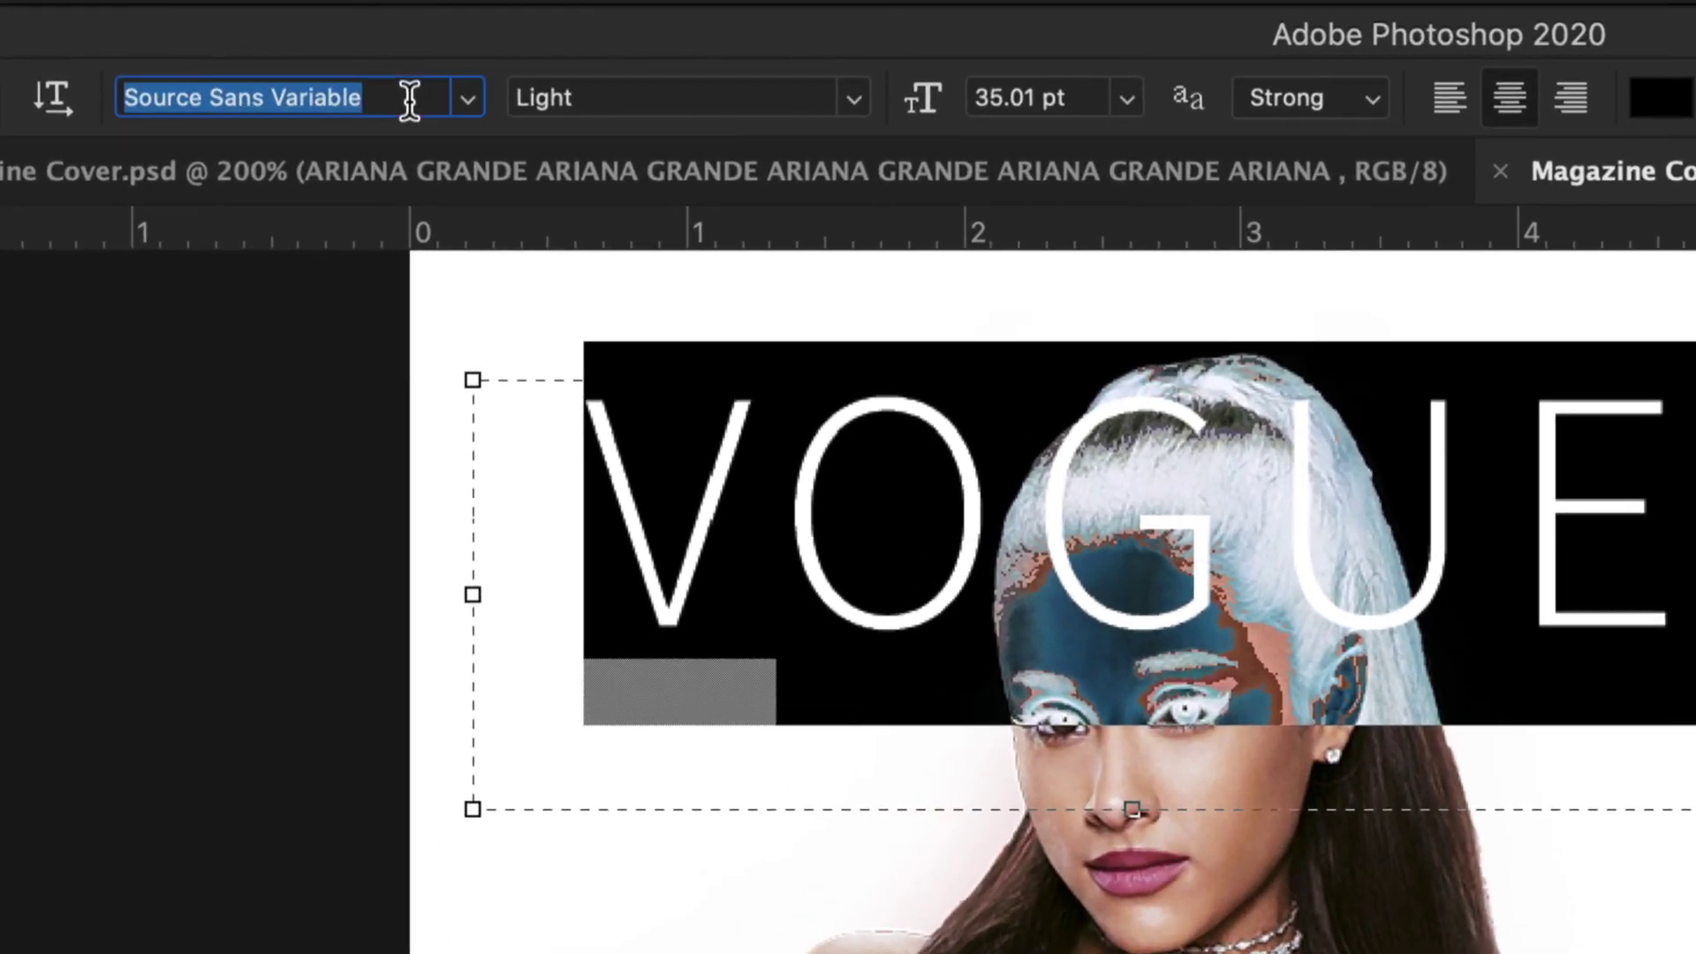
pyautogui.write('vog')
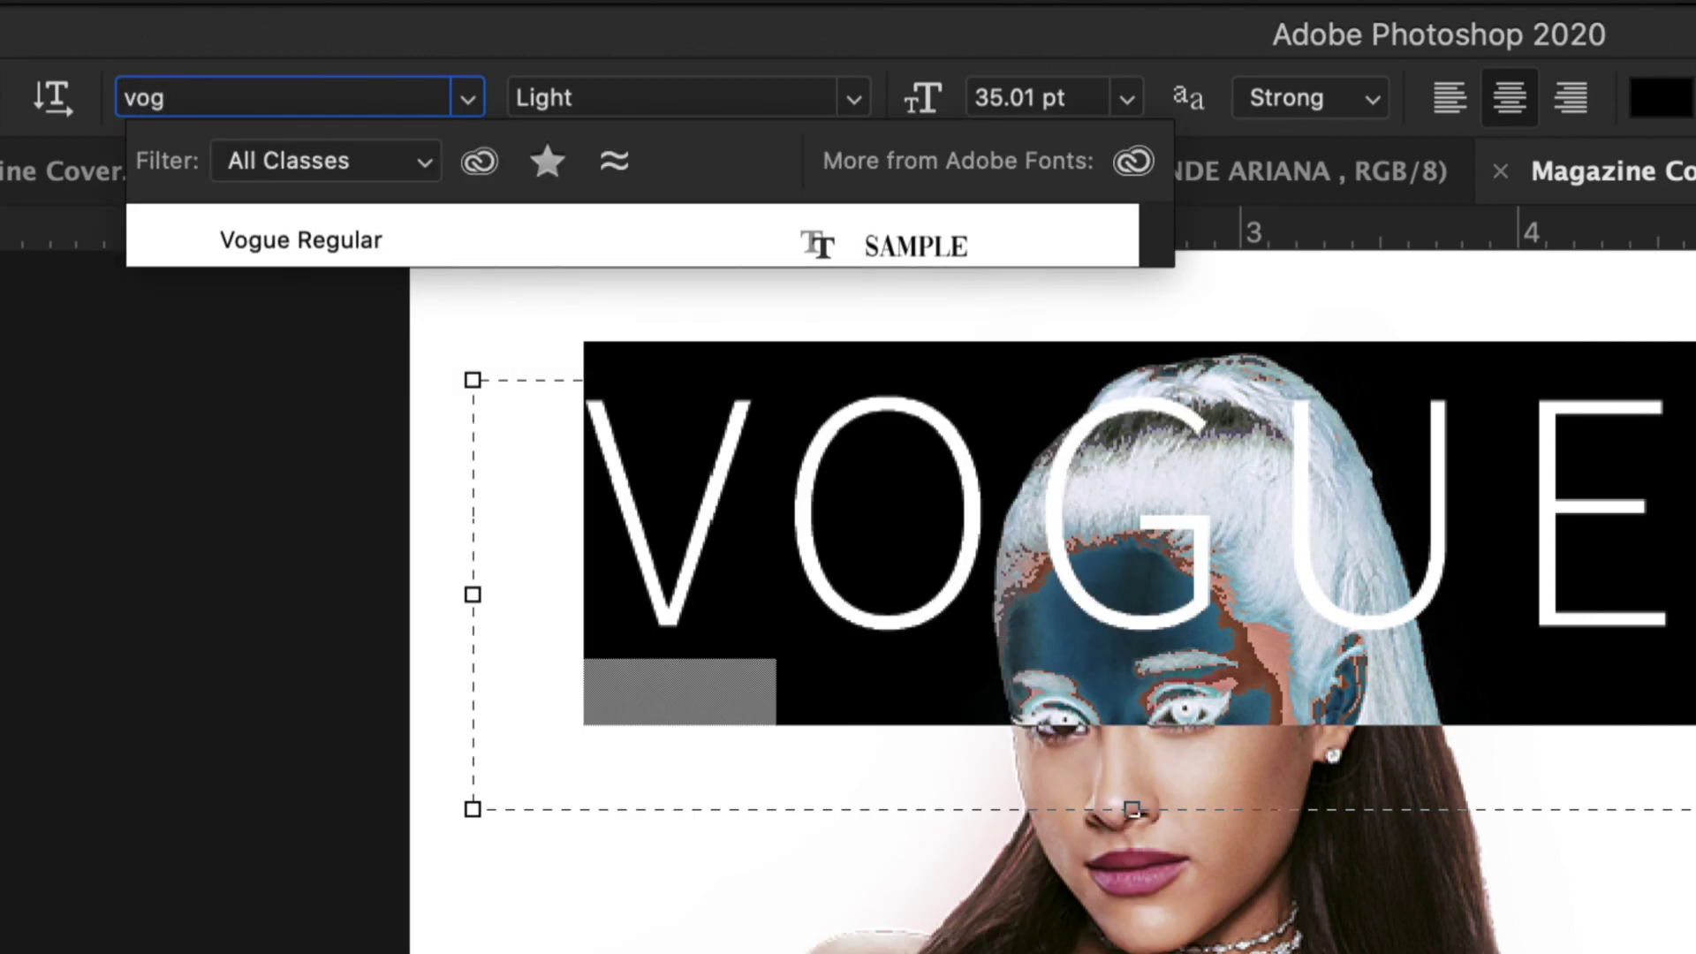
pyautogui.click(334, 240)
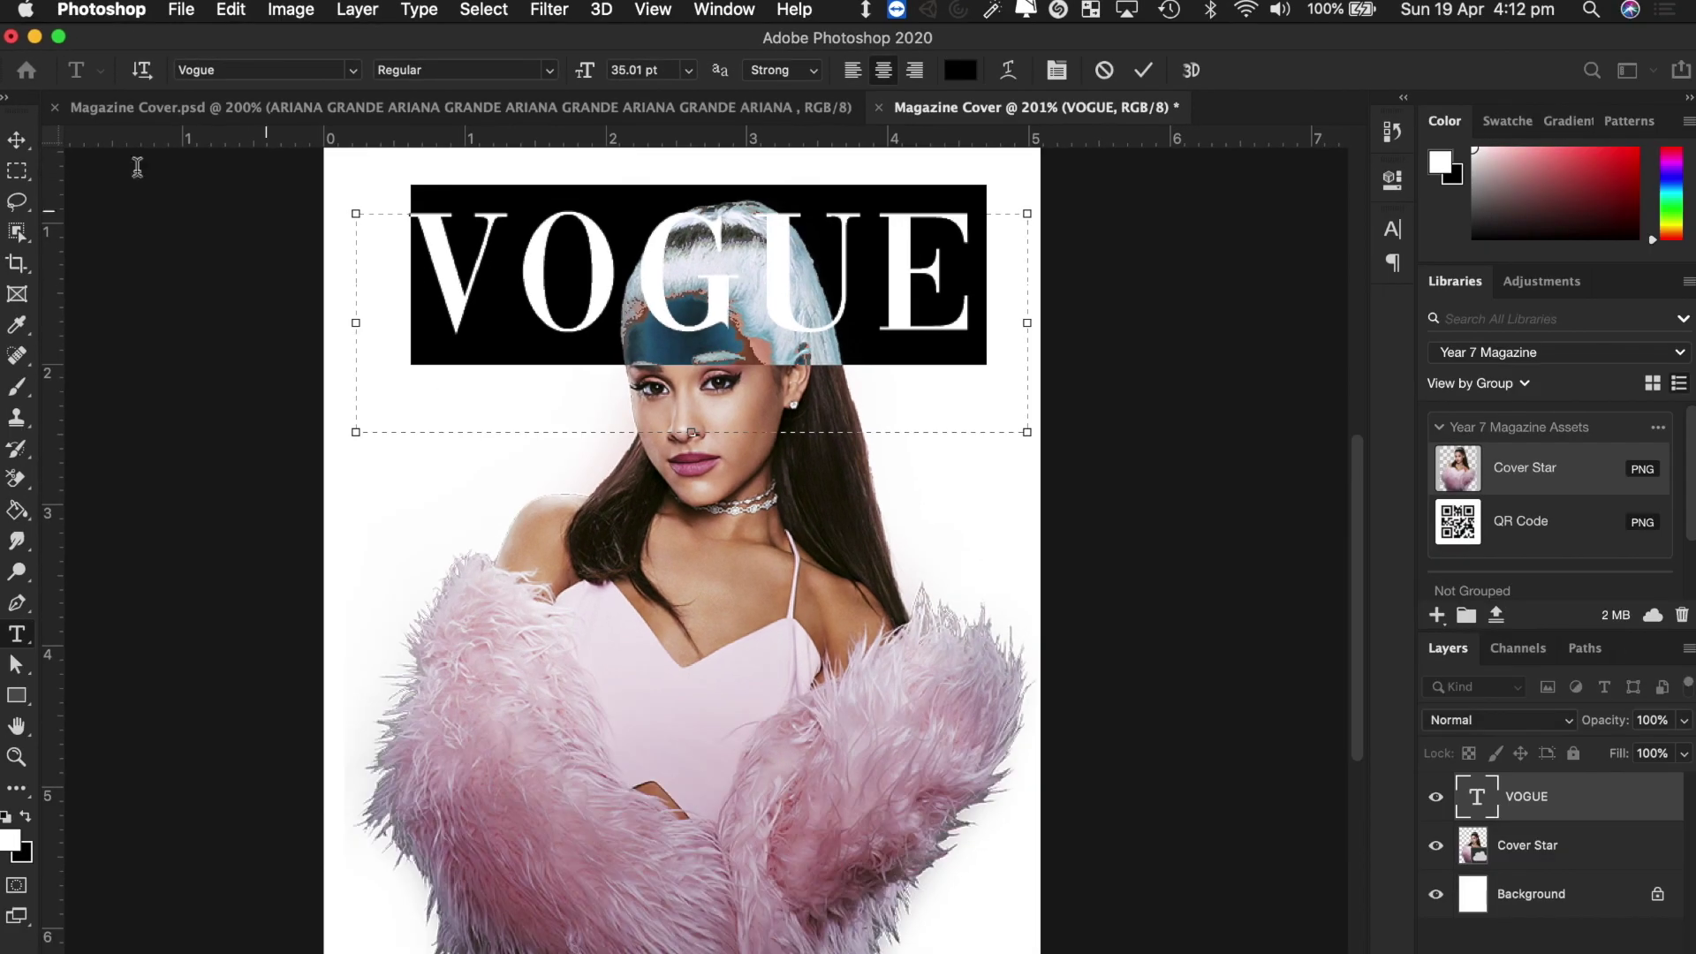
pyautogui.click(23, 171)
# Move the VOGUE masthead slightly lower on the cover, then switch back to Safari.
pyautogui.click(17, 144)
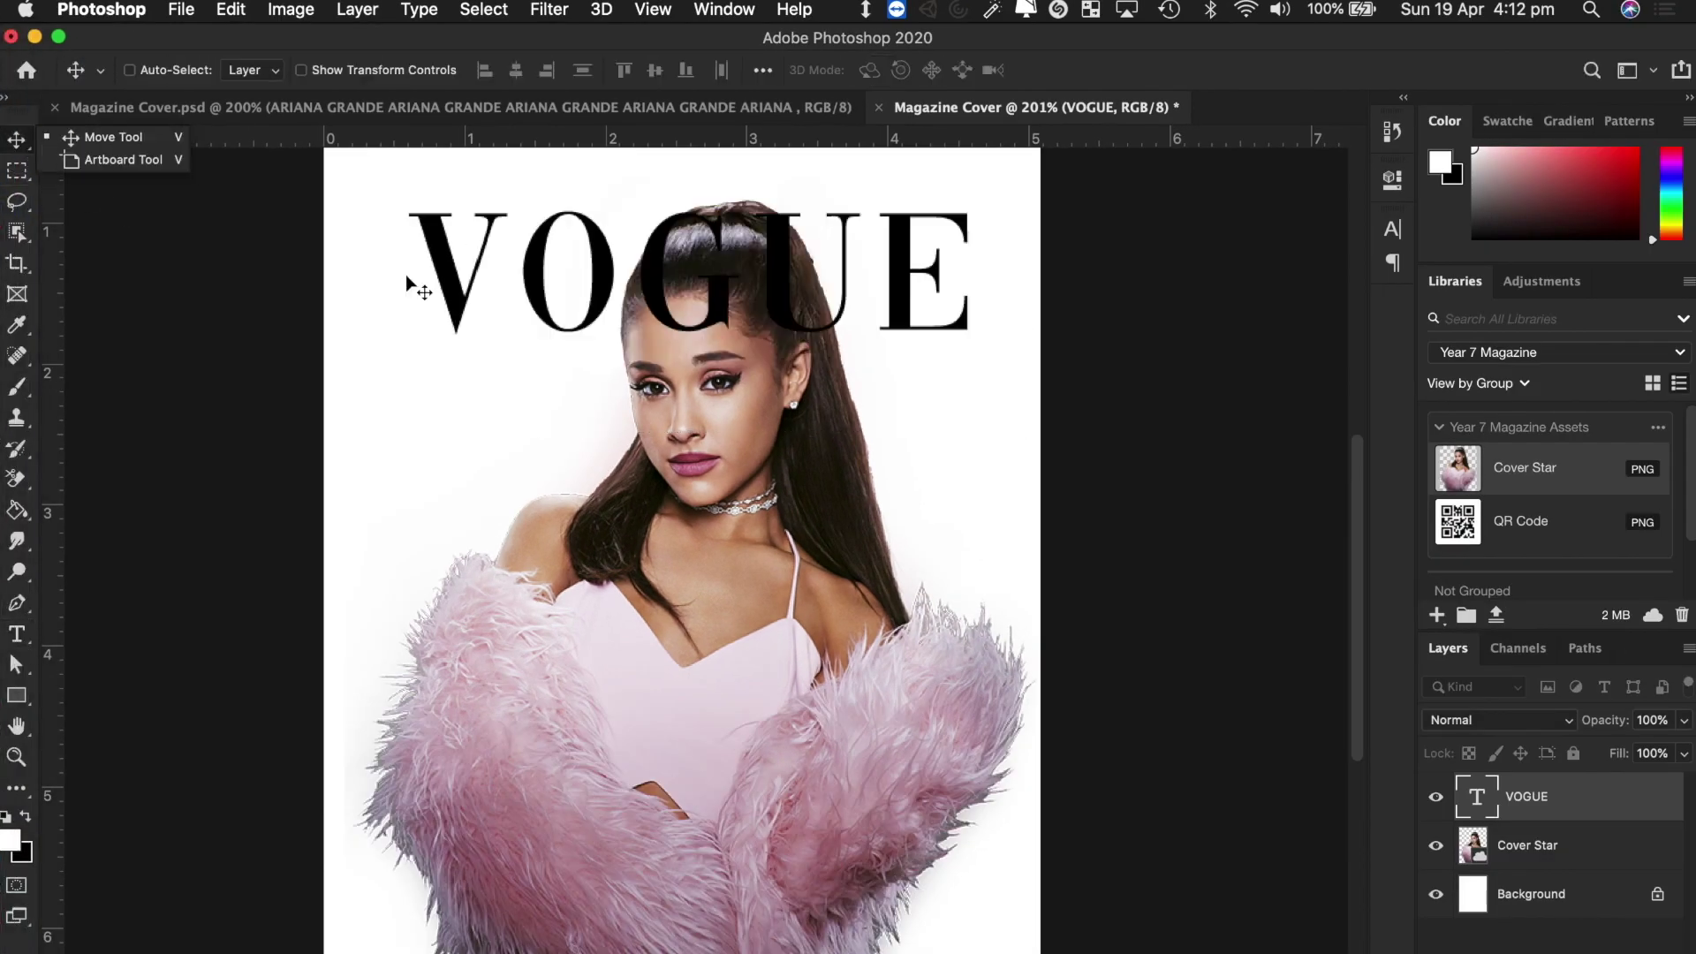
pyautogui.moveTo(566, 309)
pyautogui.mouseDown()
pyautogui.moveTo(510, 536)
pyautogui.moveTo(557, 283)
pyautogui.moveTo(583, 333)
pyautogui.mouseUp()
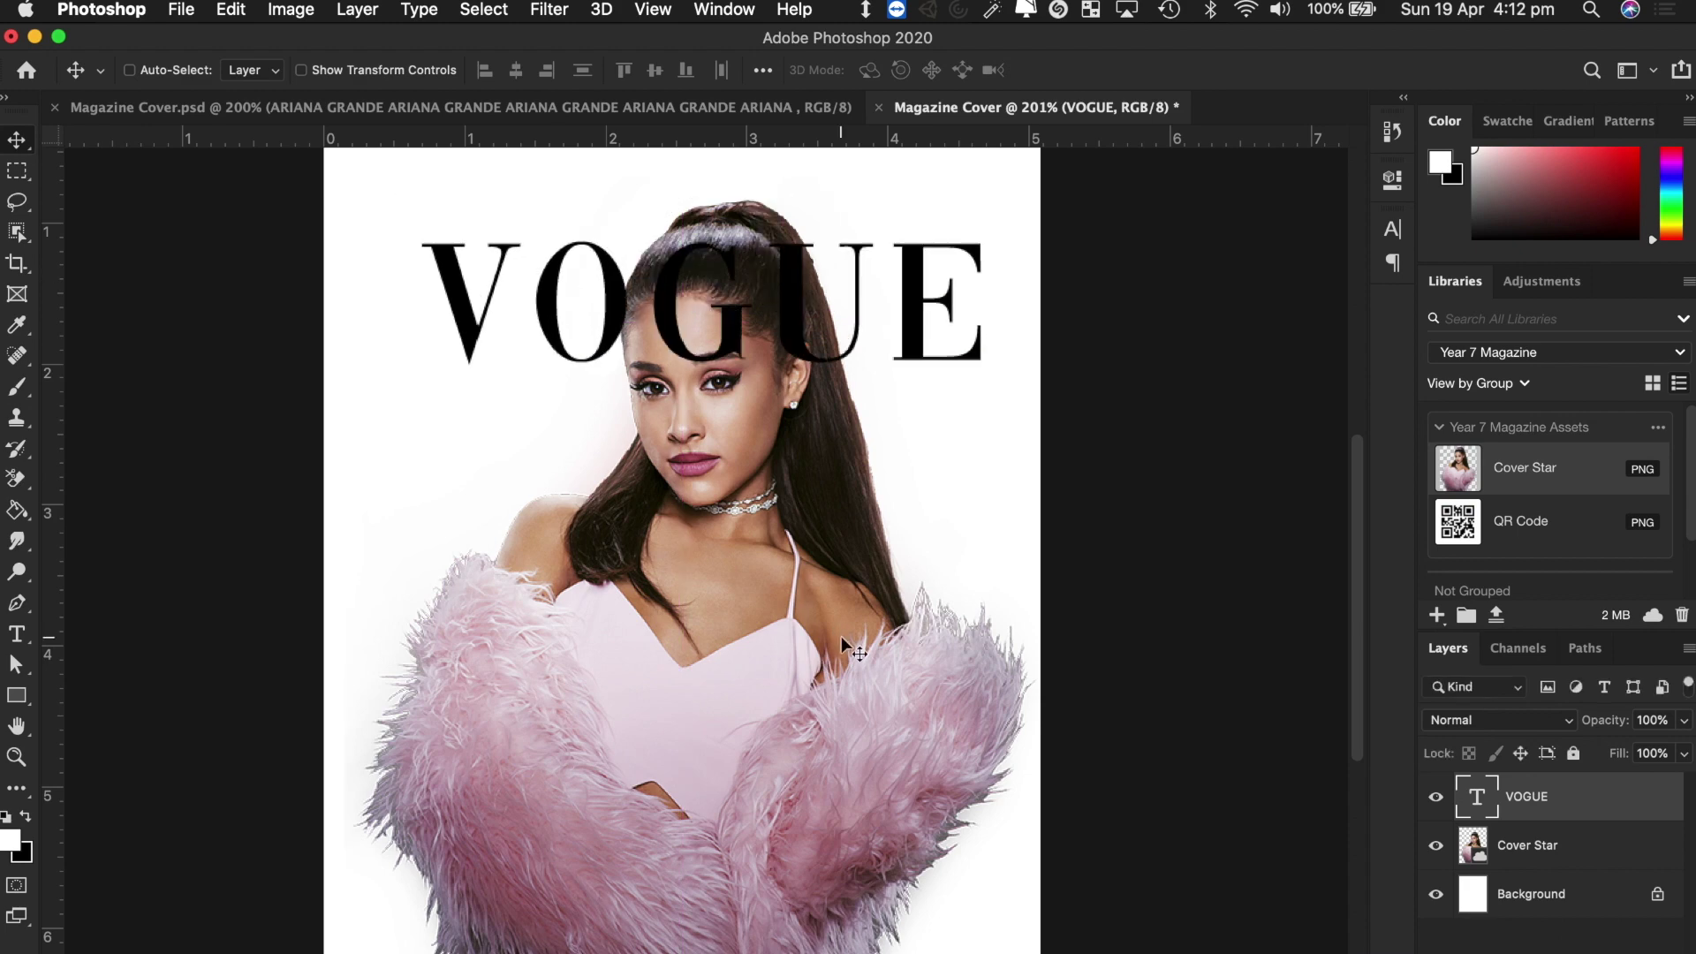
pyautogui.hotkey('ctrl', 'Right')
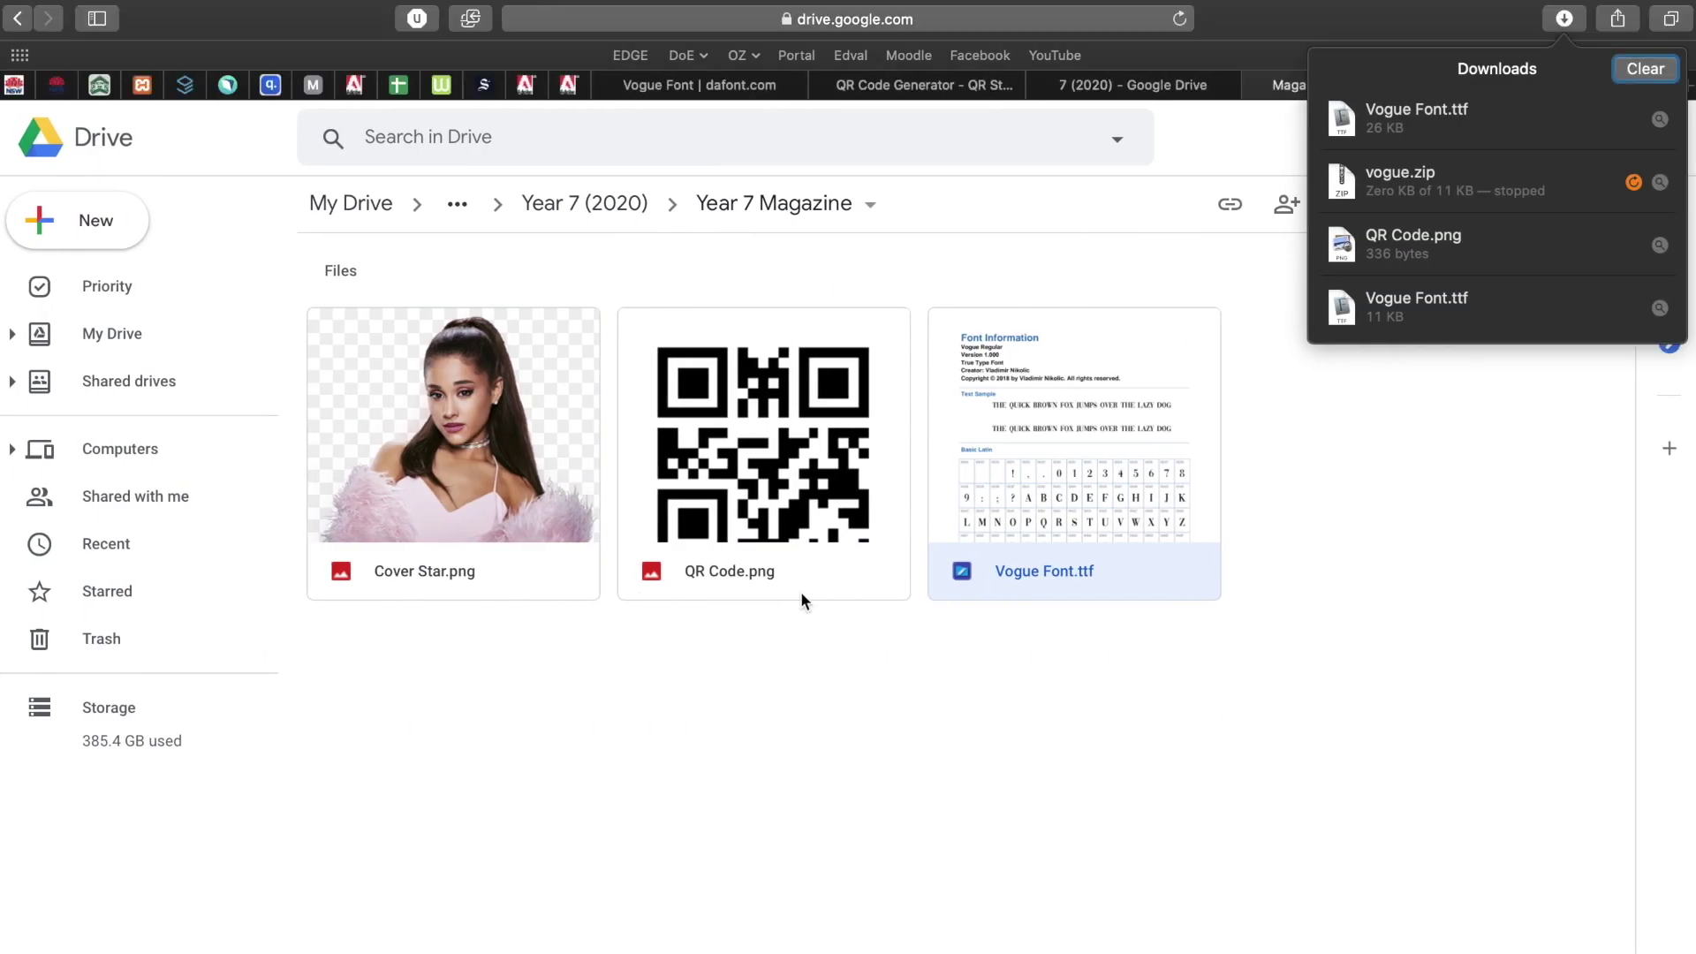
# Dismiss the downloads list and go back to the vogue magazine image results.
pyautogui.click(983, 769)
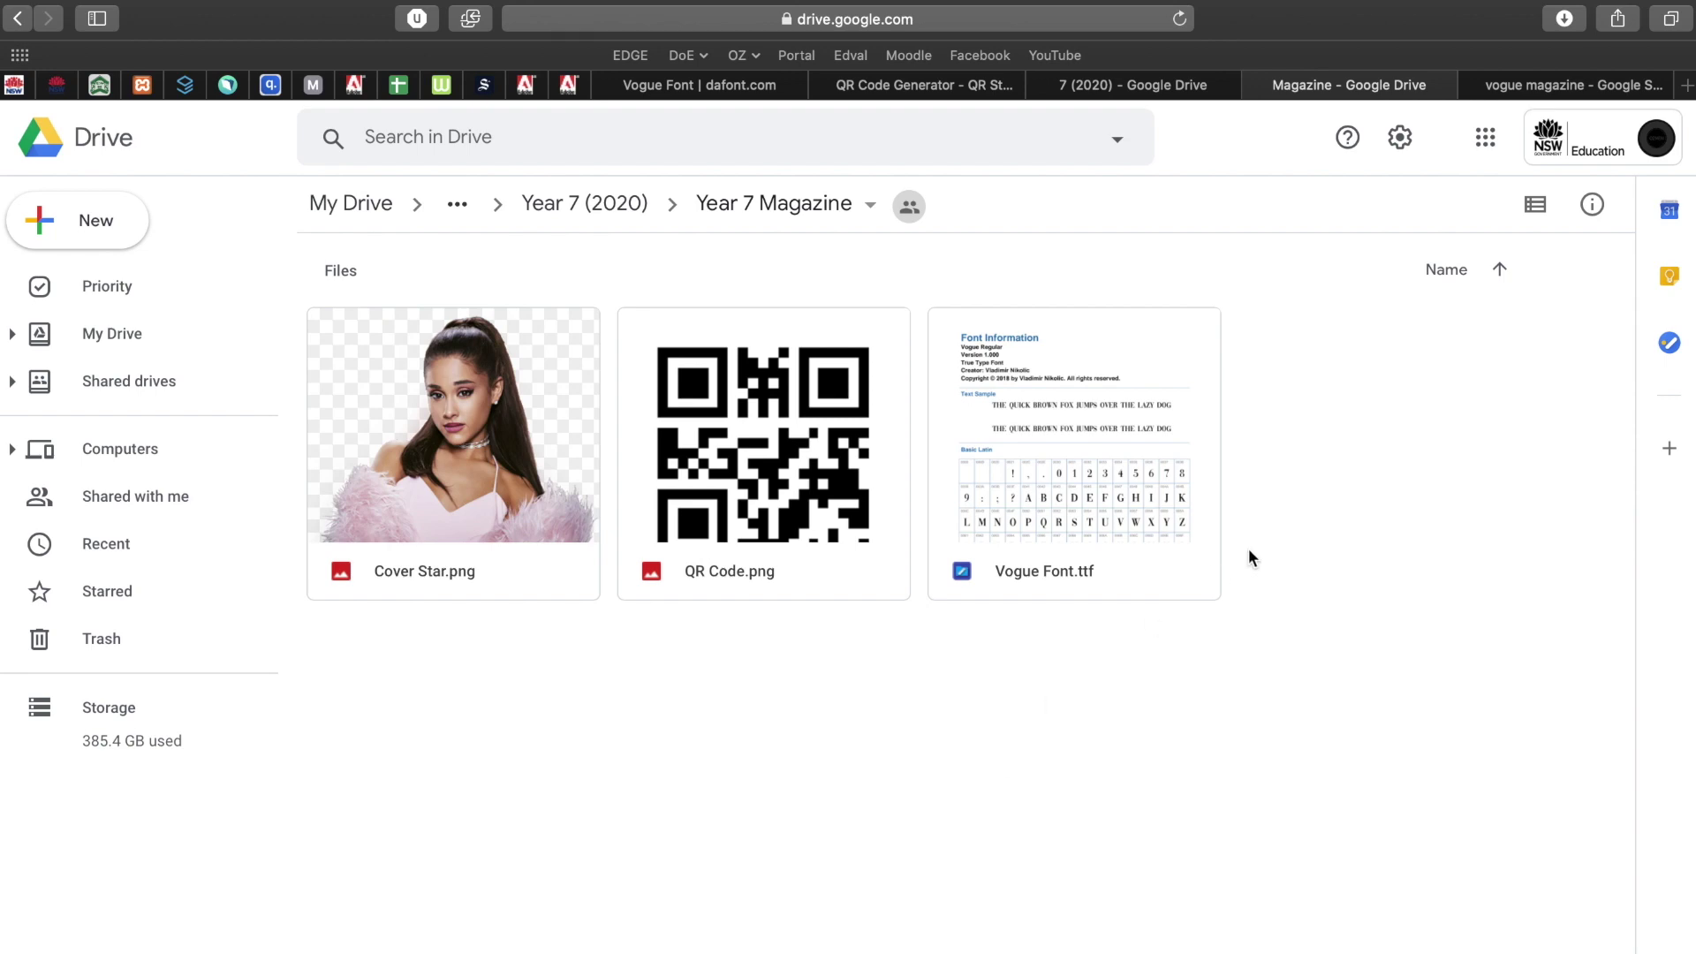
pyautogui.click(1533, 88)
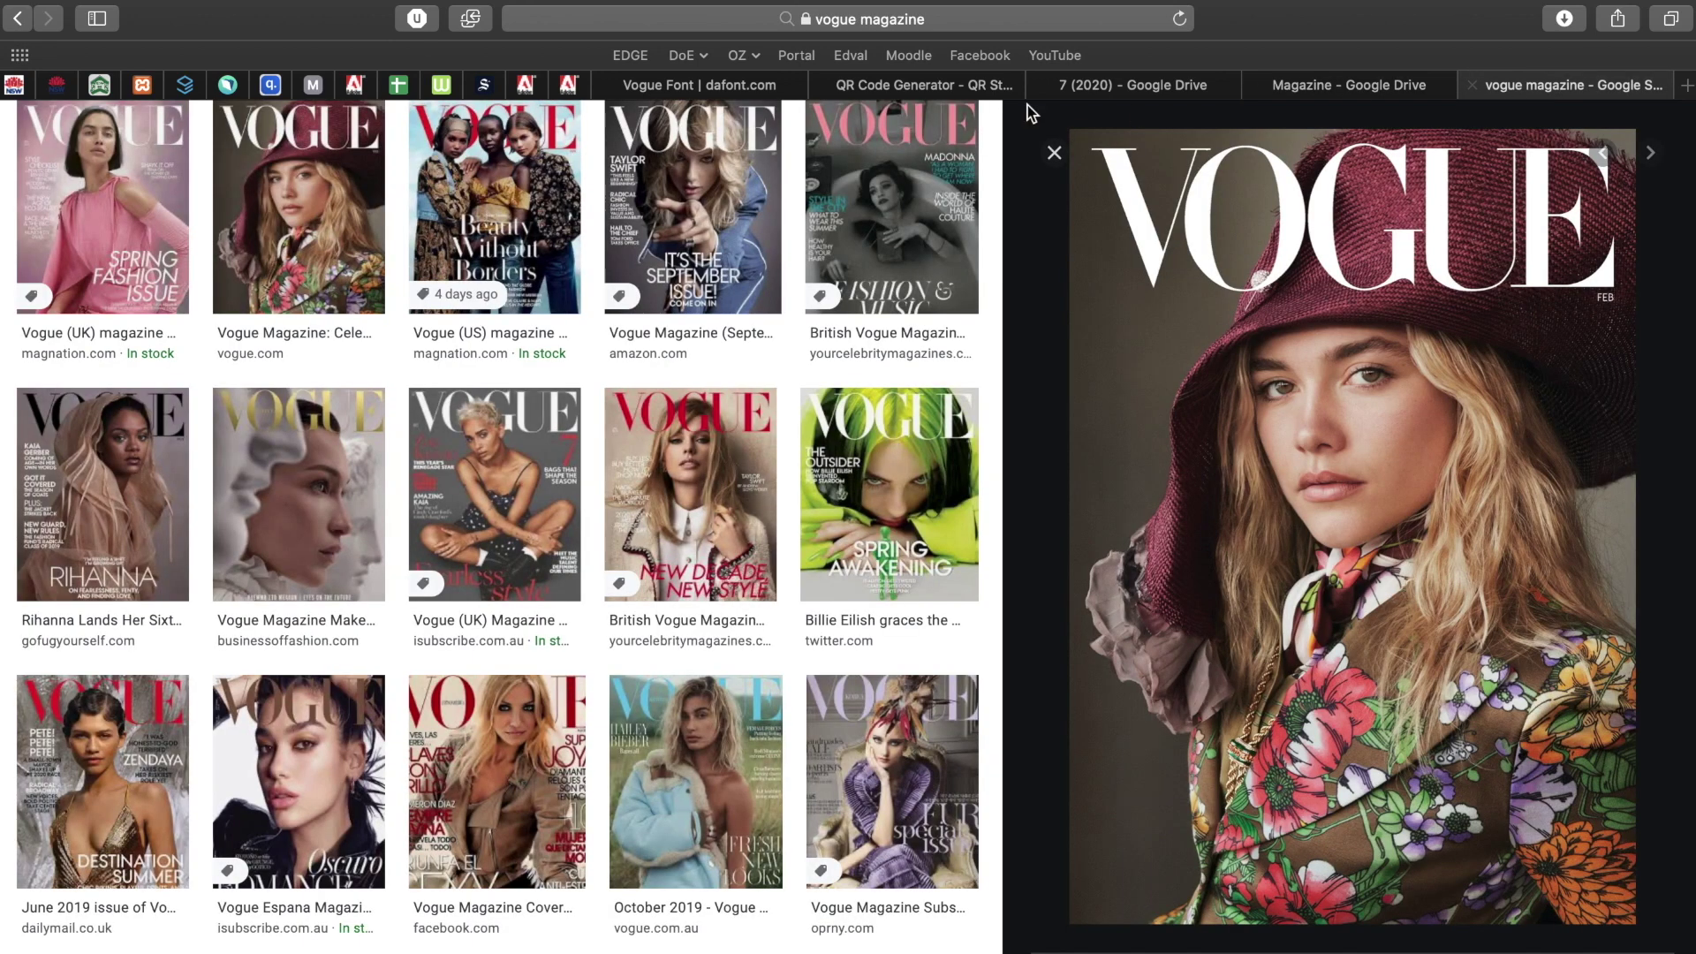
pyautogui.scroll(3, 755, 461)
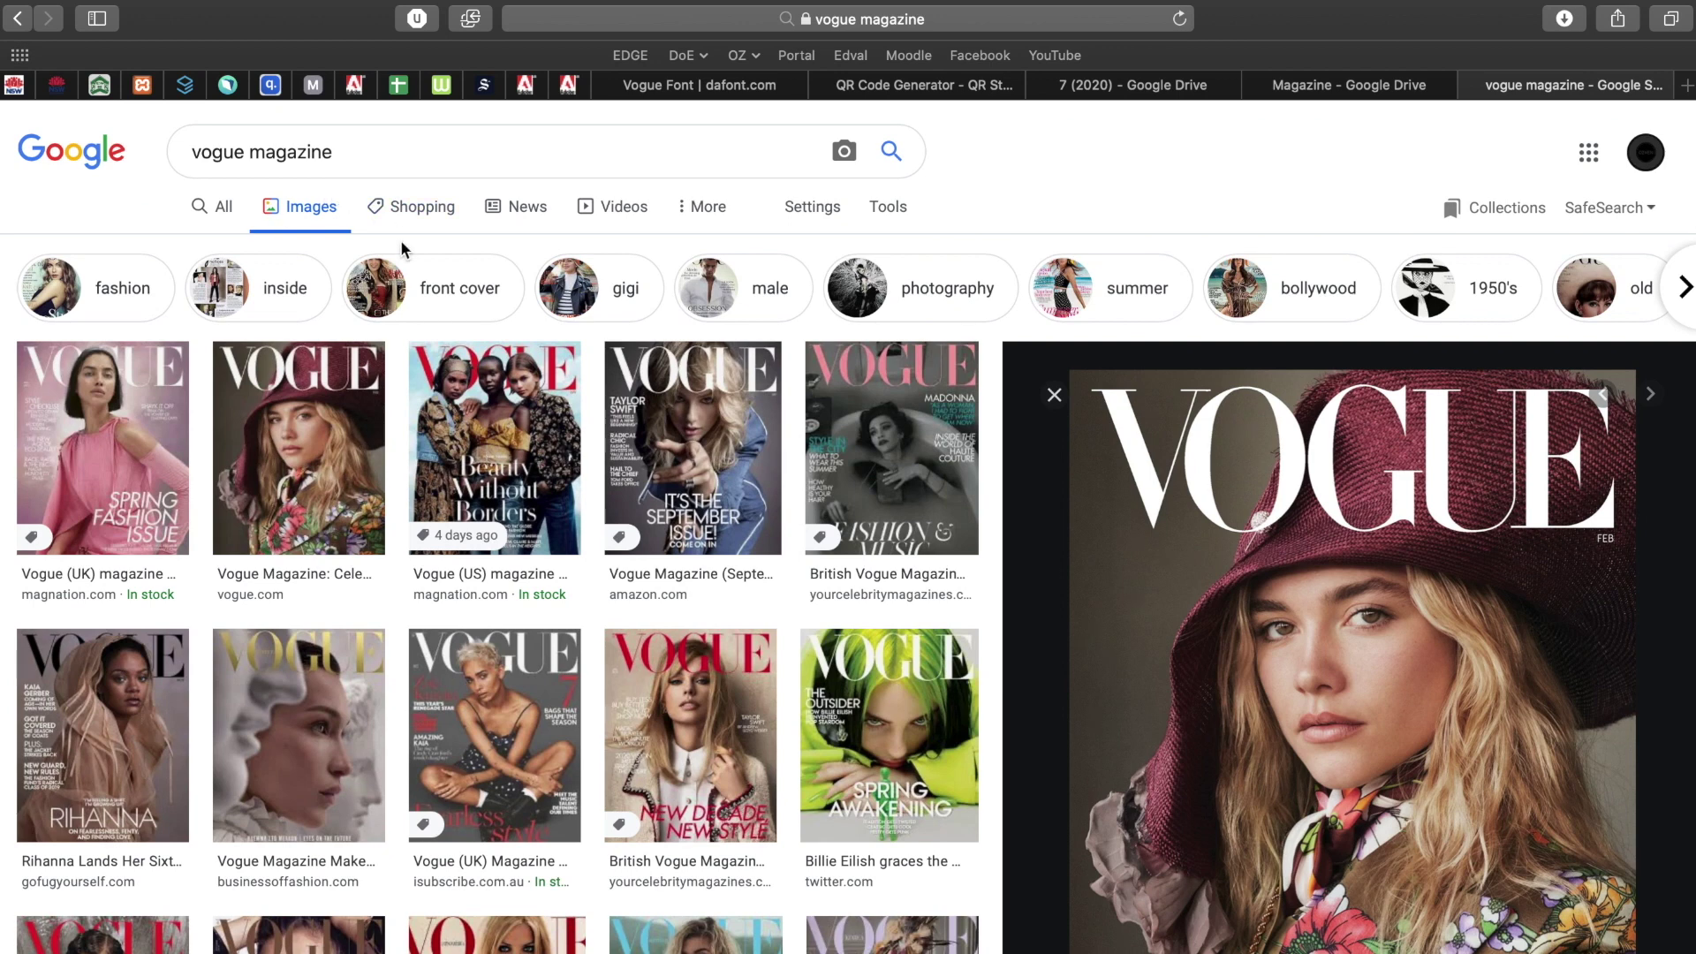
# In a new tab, Google 'da font' and open the DaFont website.
pyautogui.press('super+t')
pyautogui.write('google')
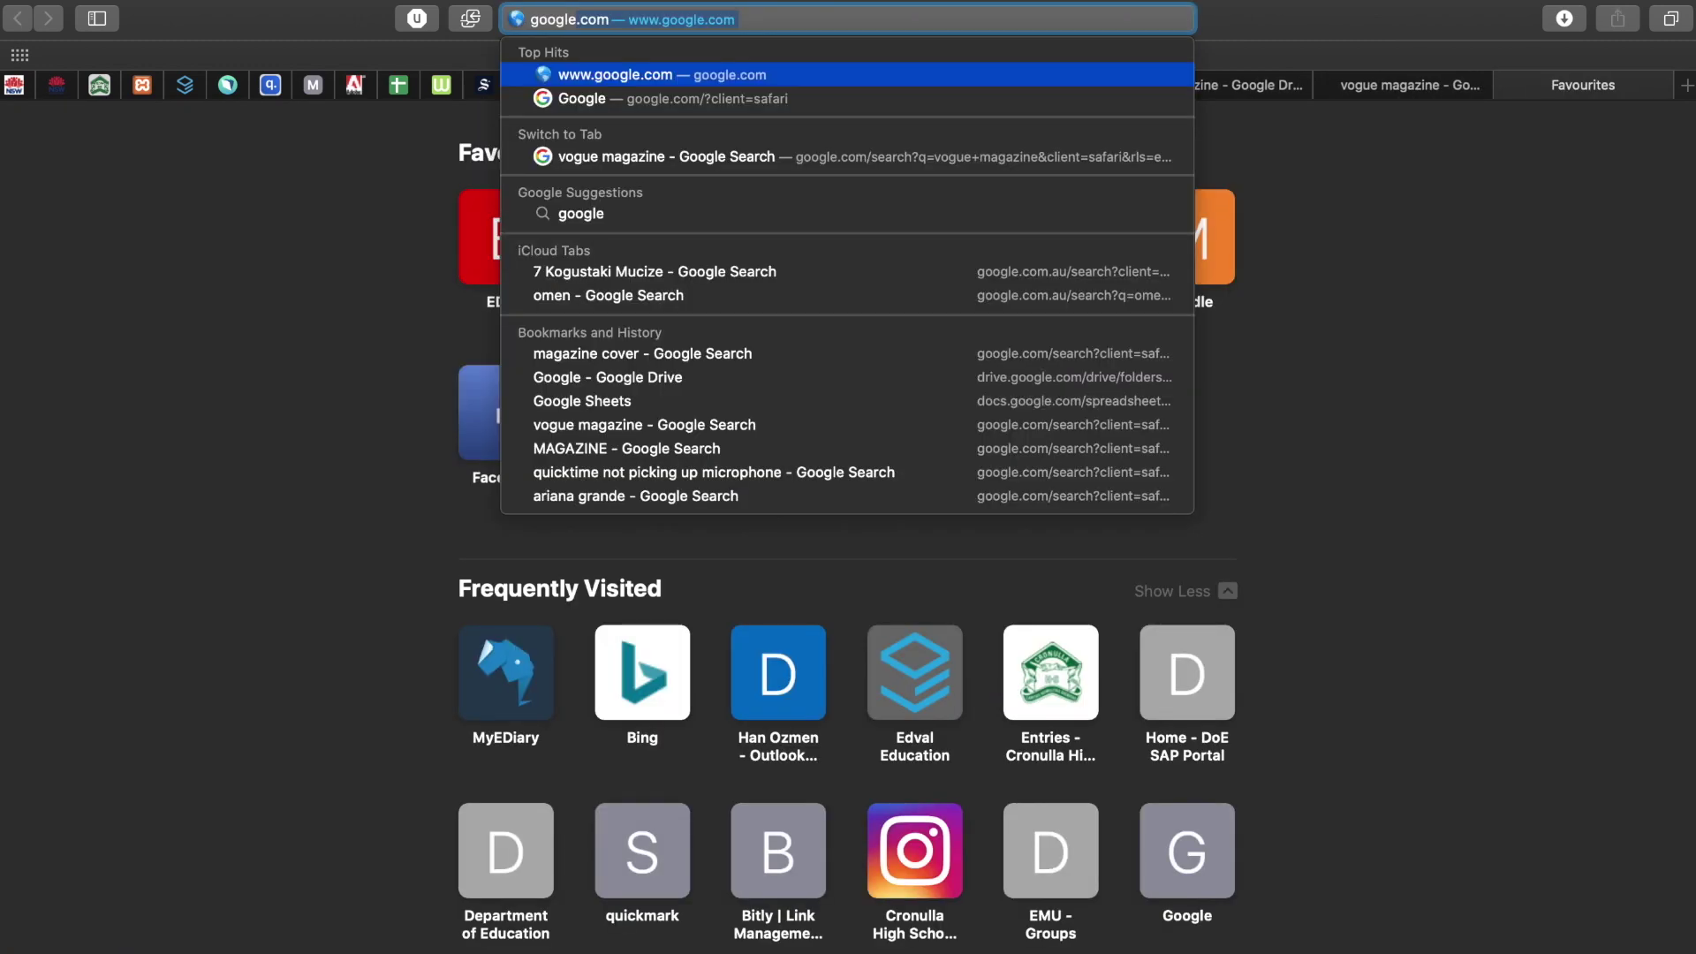
pyautogui.press('Return')
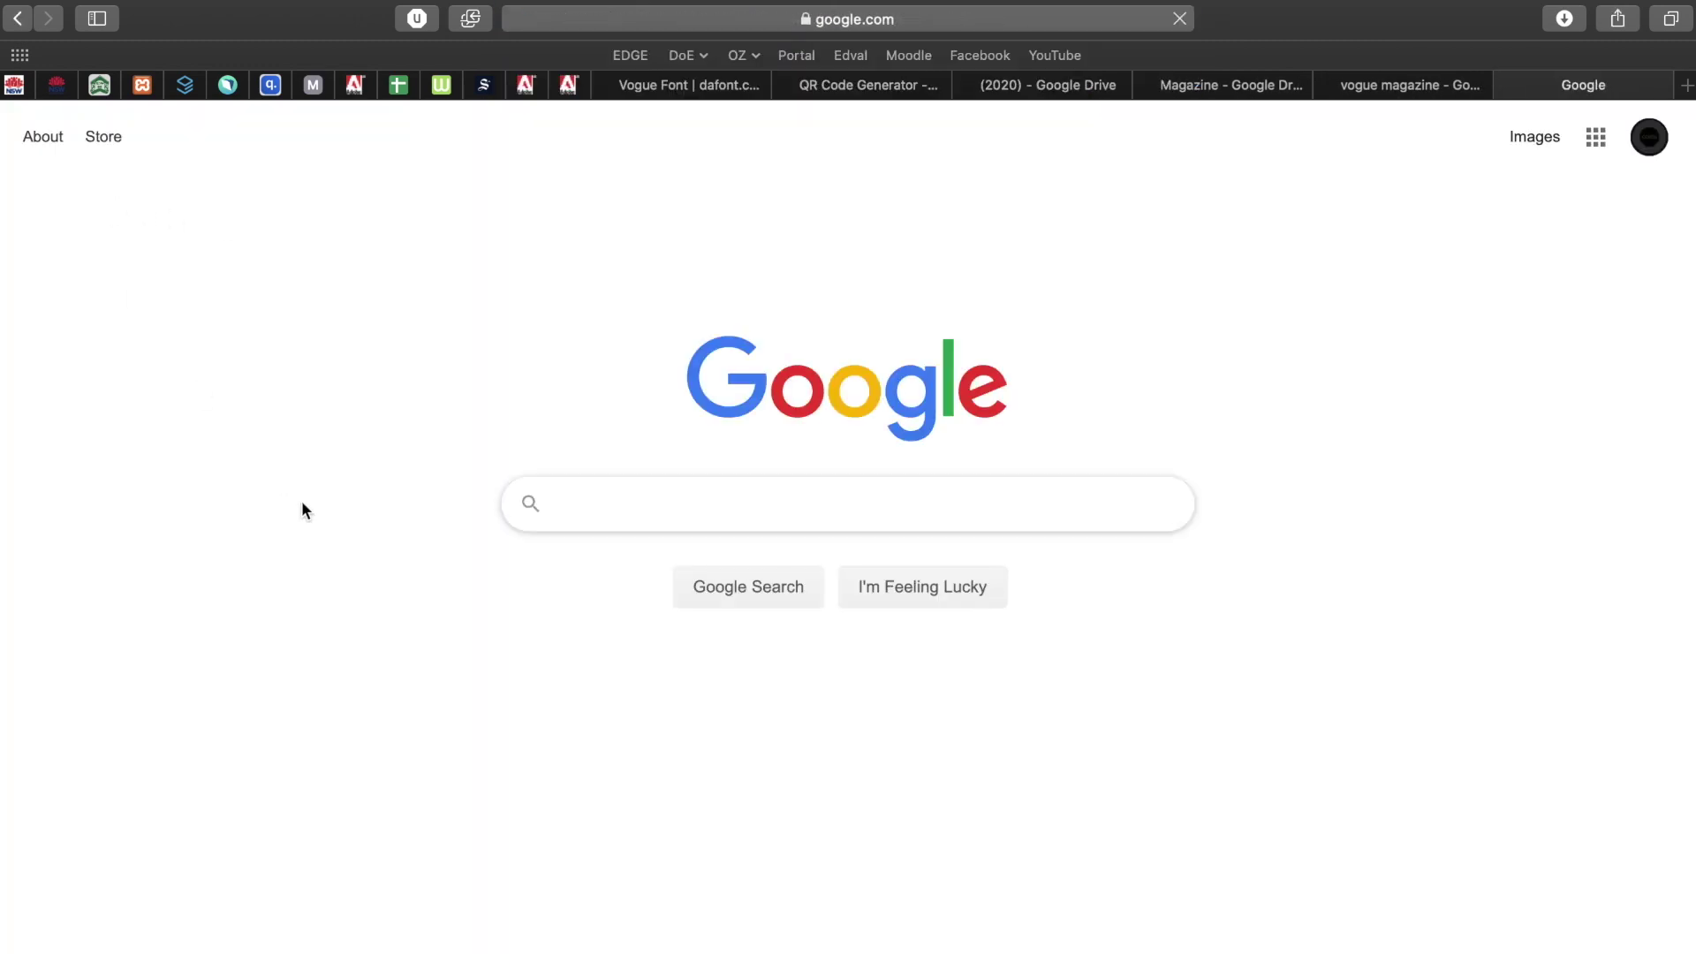
pyautogui.write('da fonts')
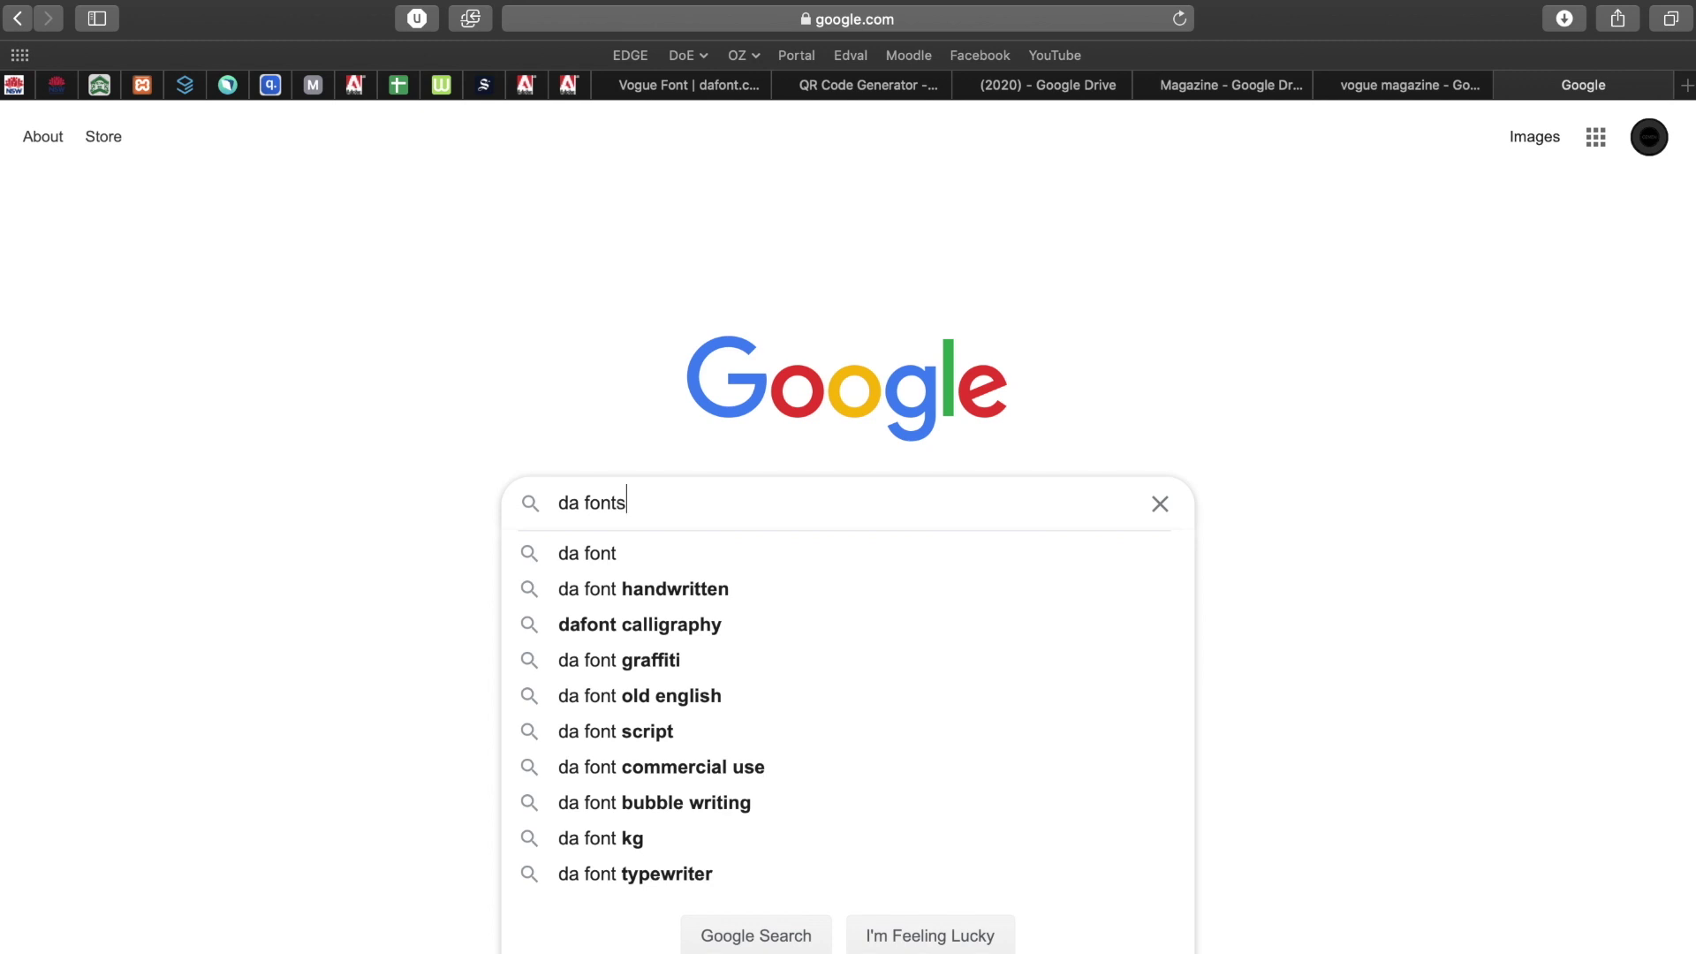
pyautogui.press('Return')
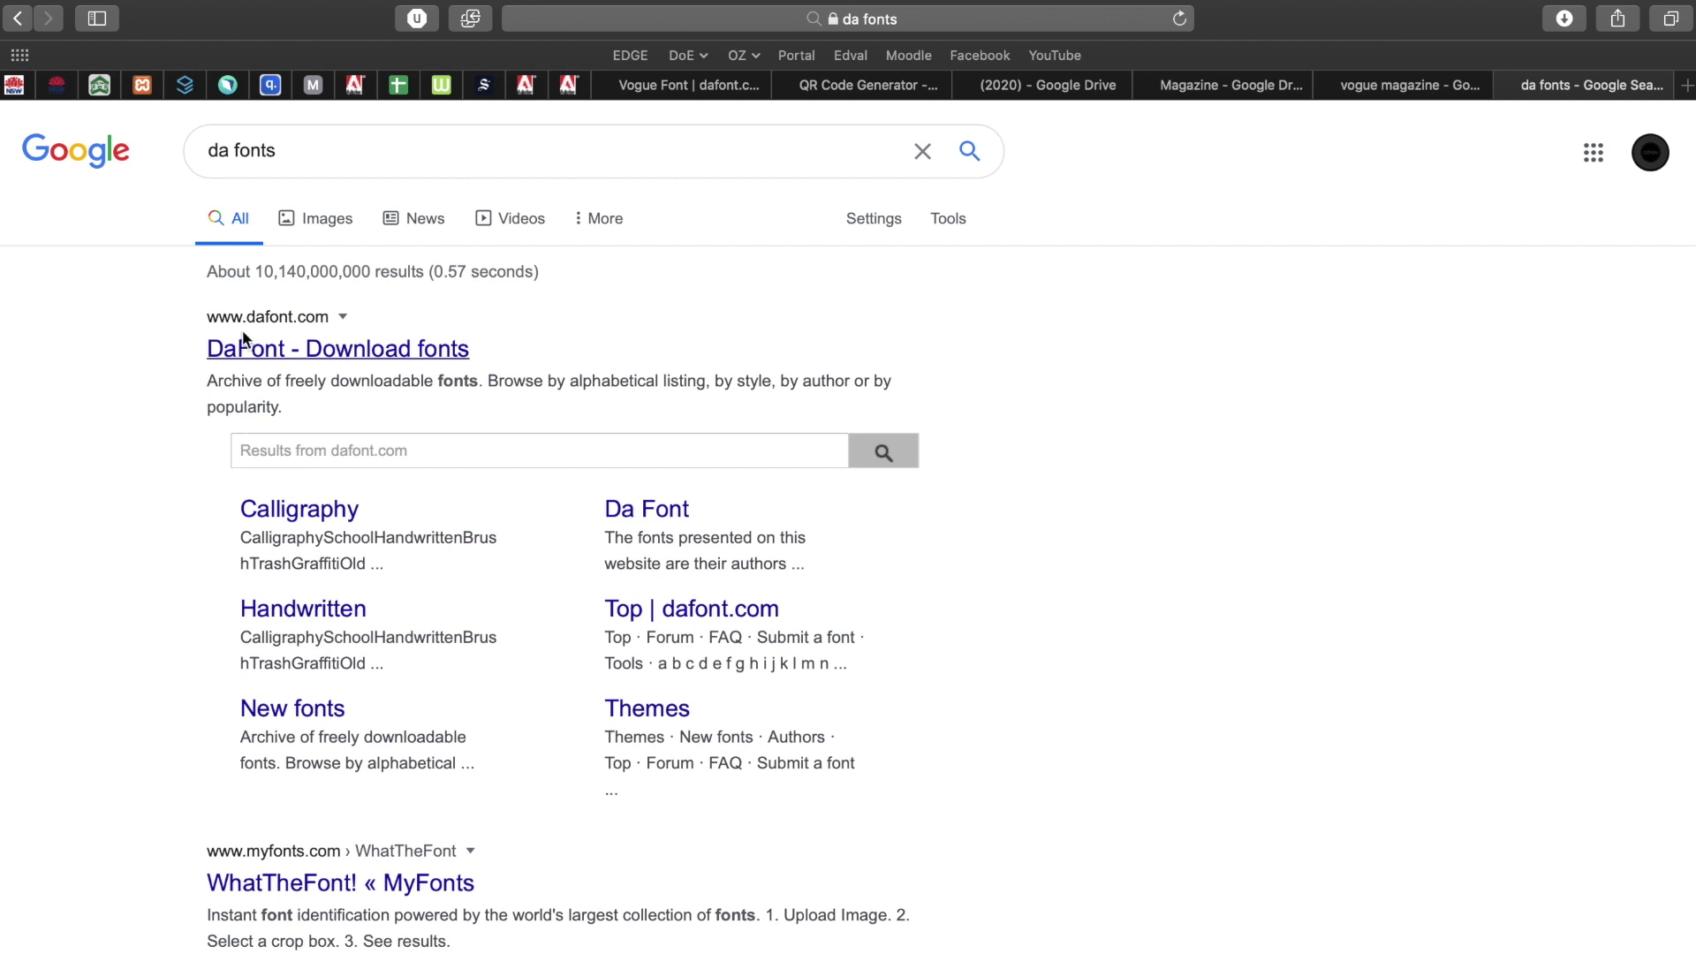
pyautogui.click(268, 352)
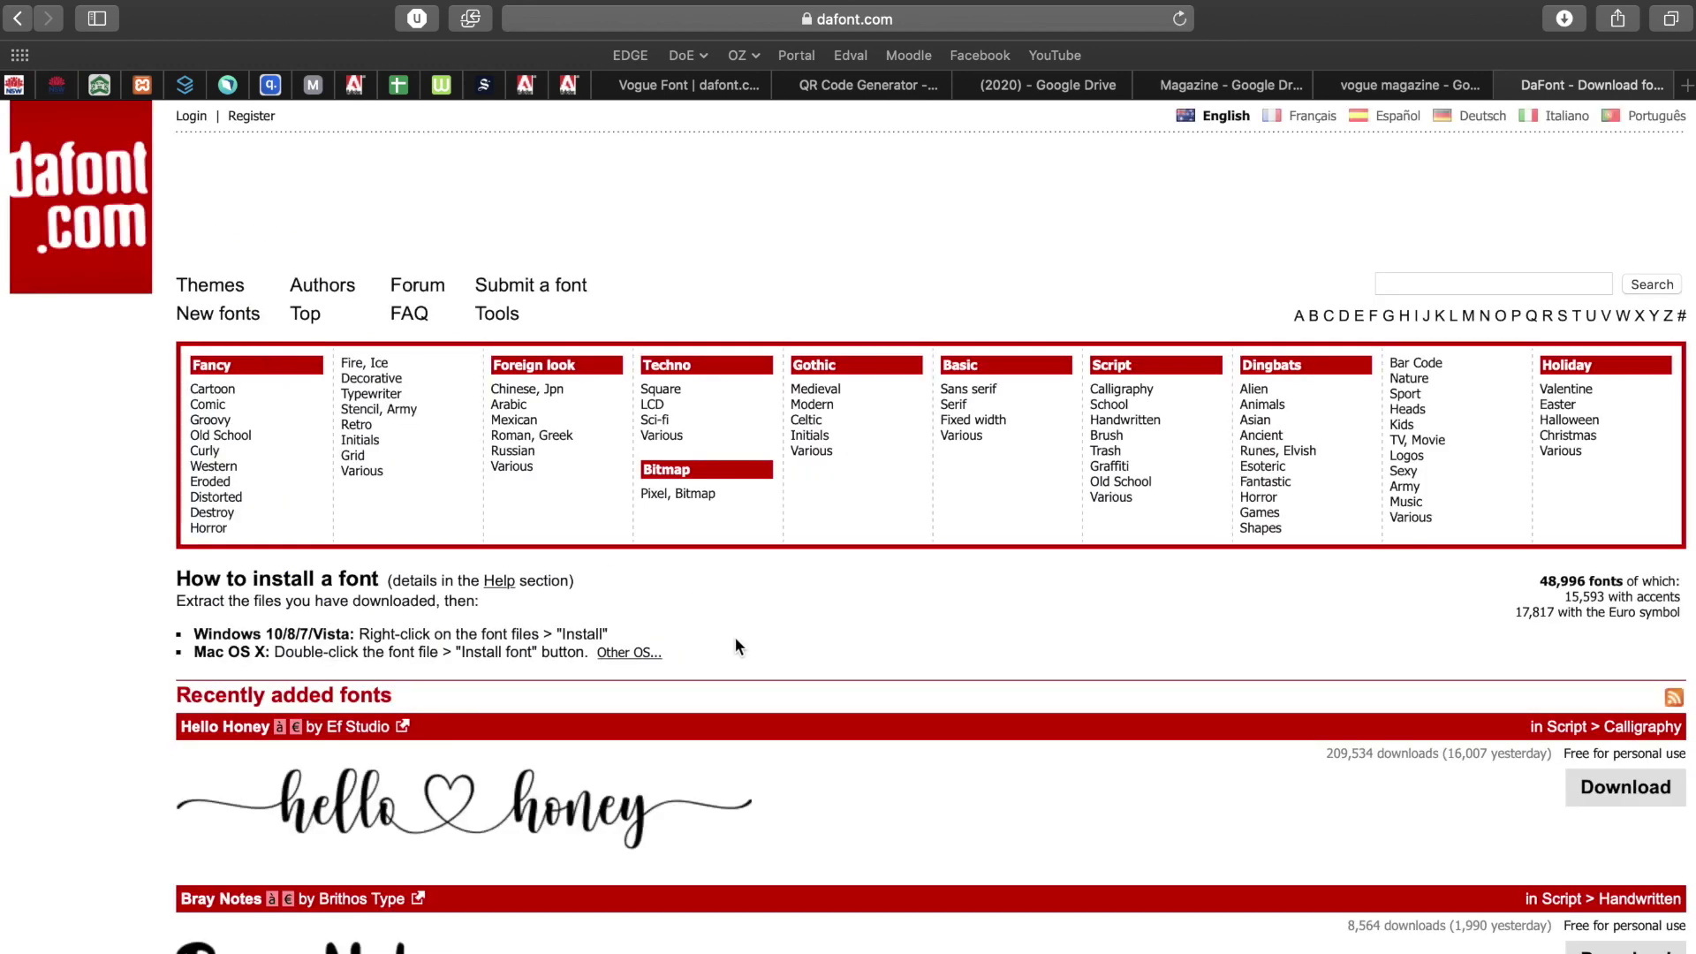
pyautogui.scroll(-10, 734, 636)
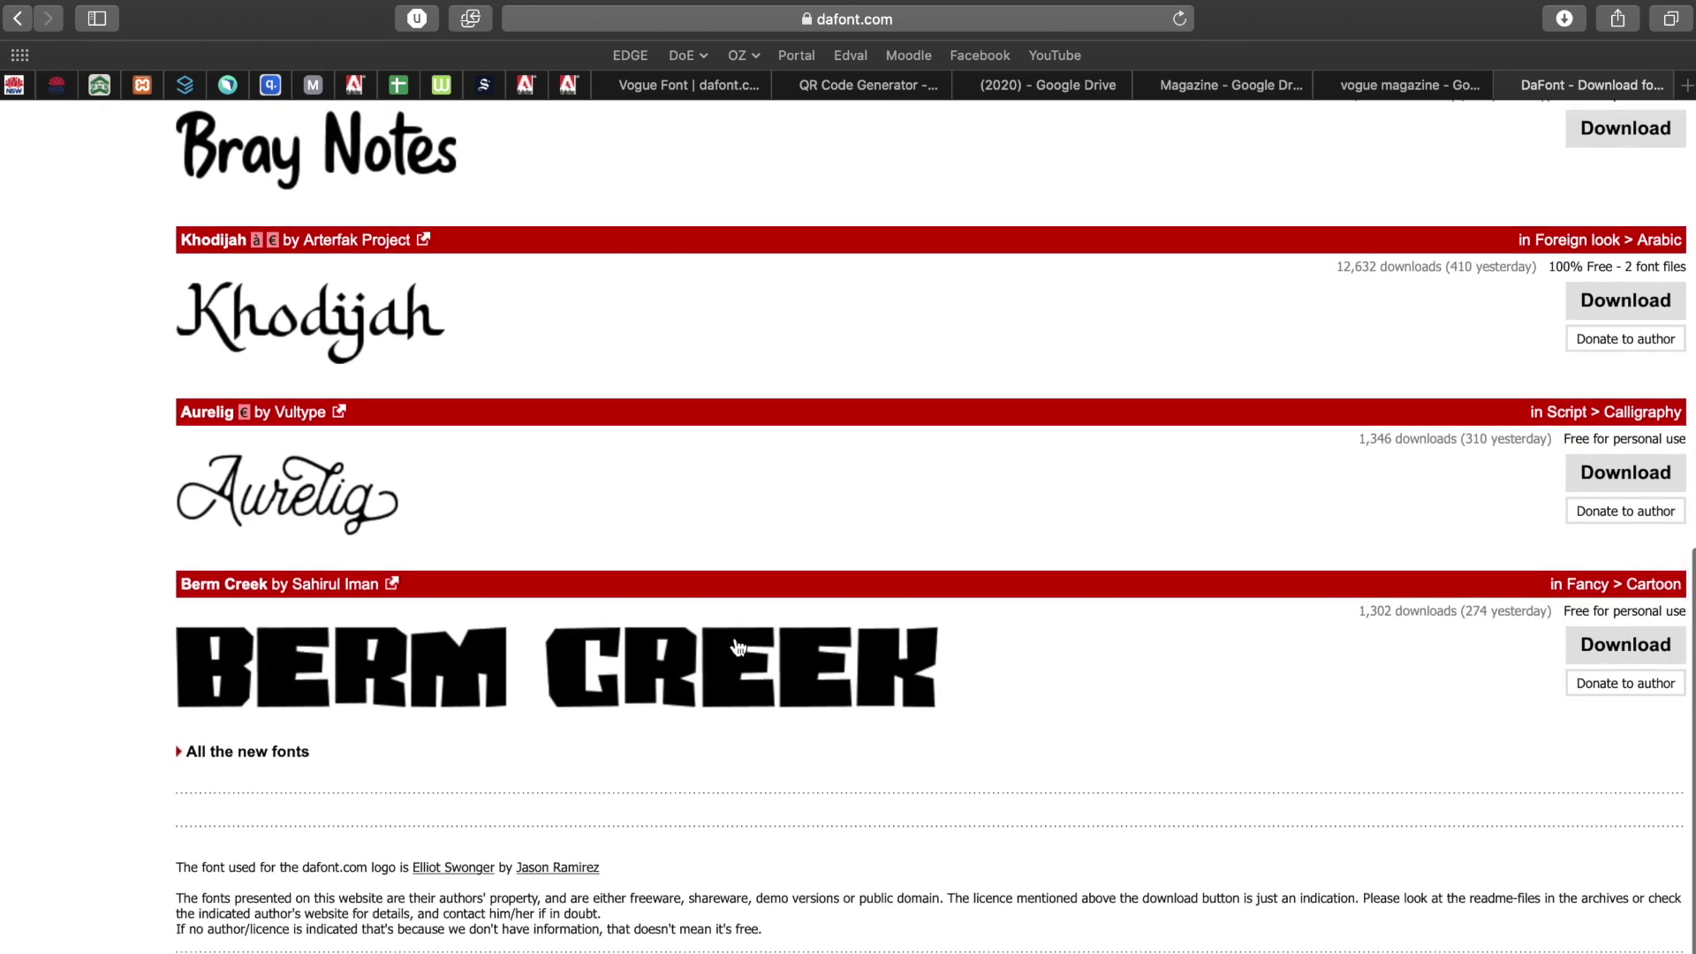
pyautogui.scroll(15, 739, 647)
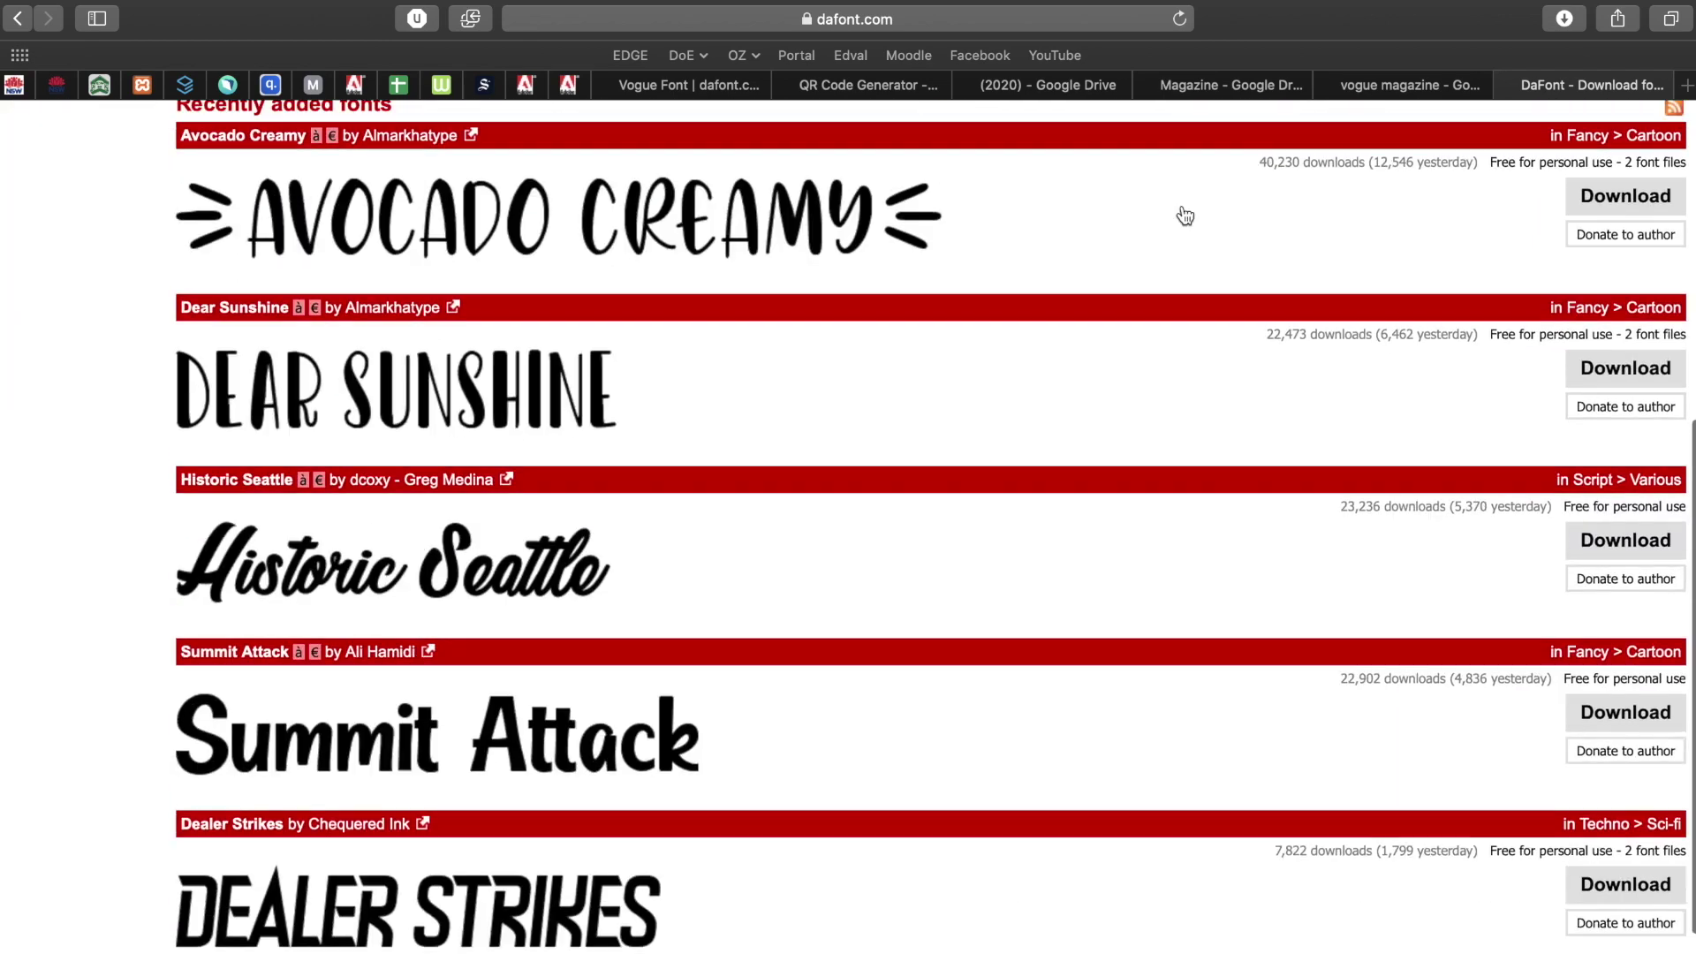
pyautogui.scroll(7, 1182, 213)
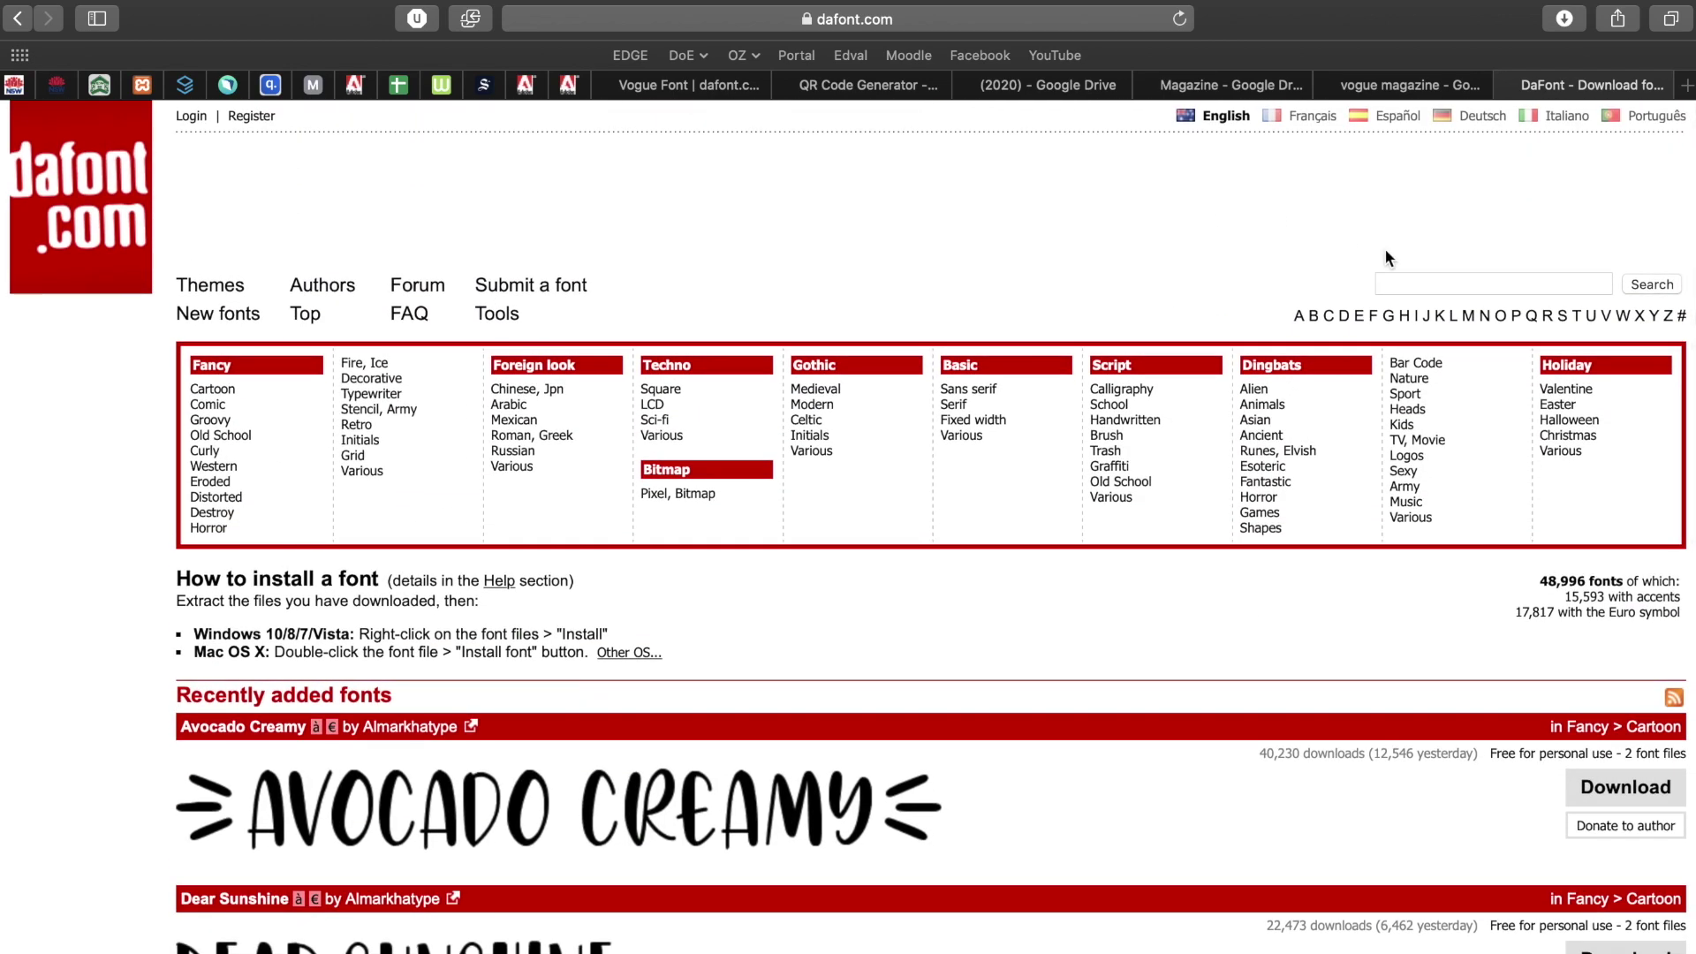
# Check the 'vogue' query in the image results, then return to the DaFont tab.
pyautogui.click(1374, 89)
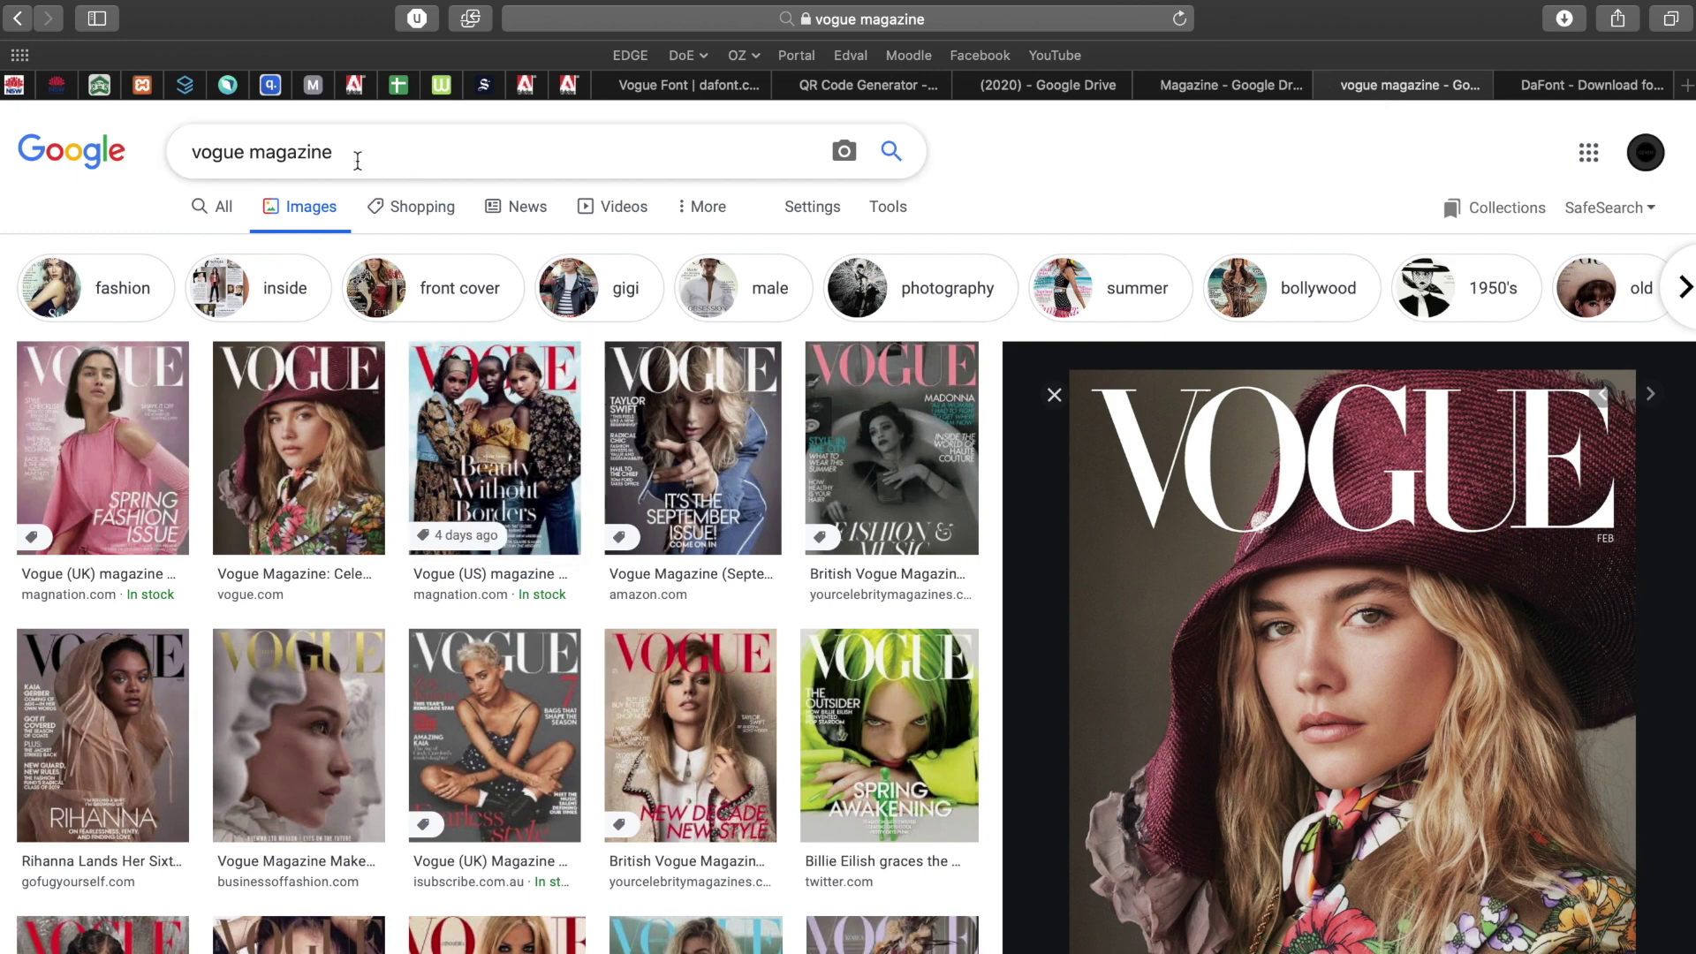
pyautogui.doubleClick(217, 154)
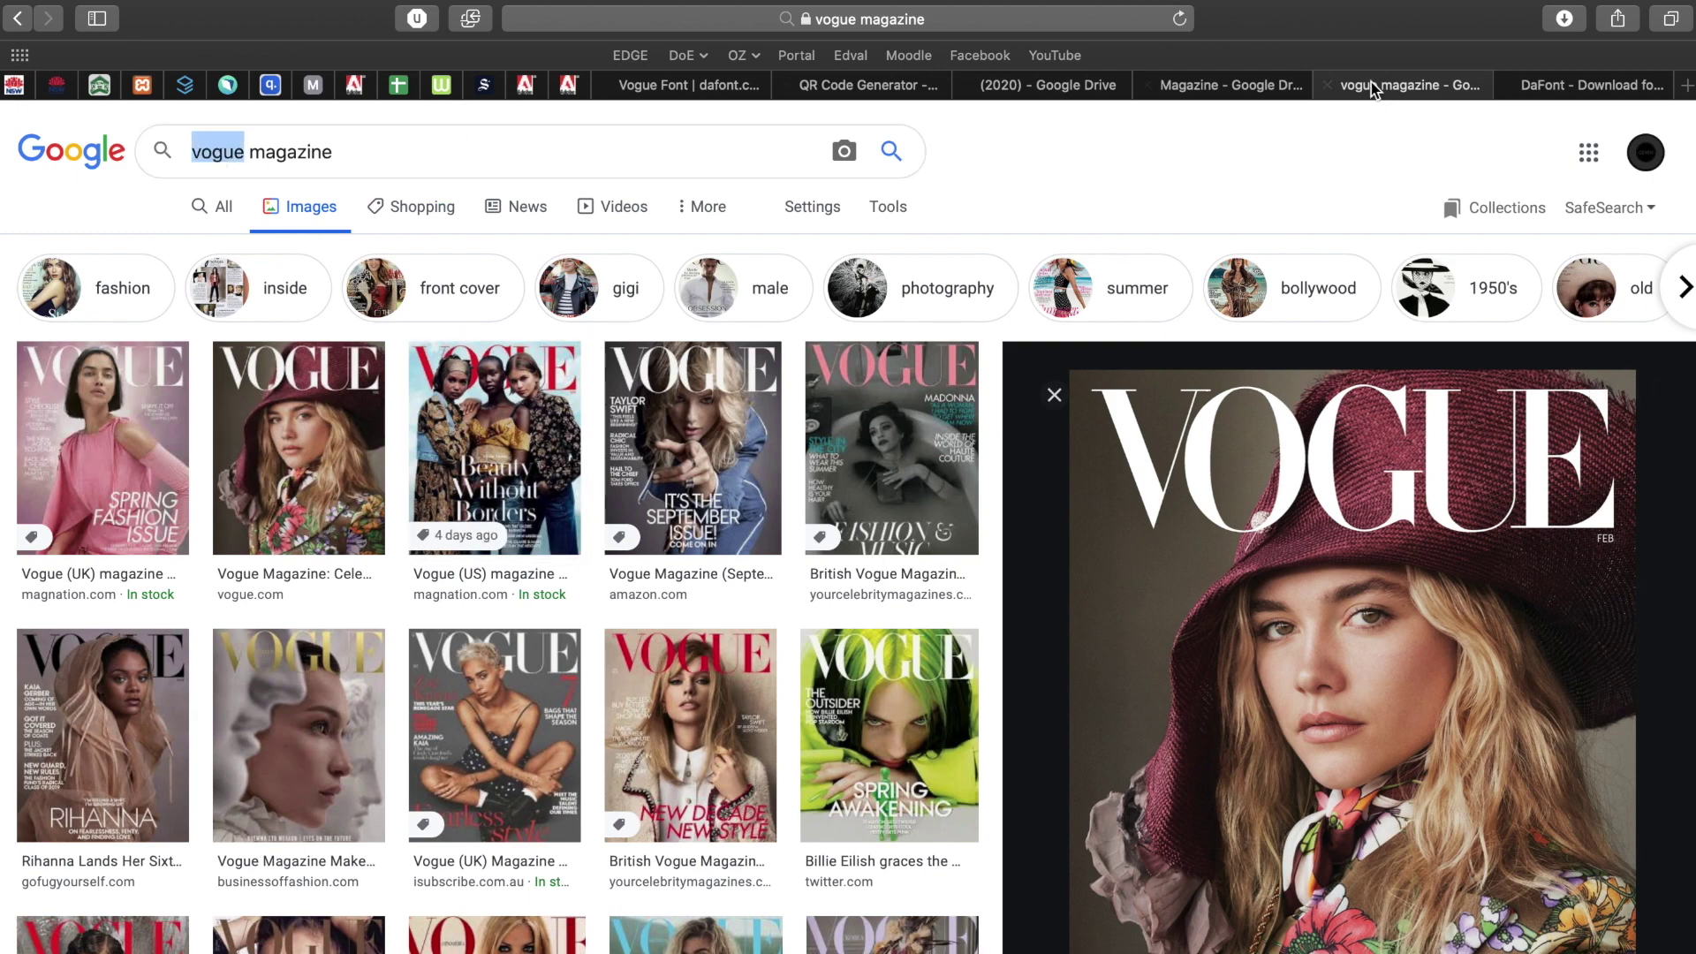
pyautogui.click(1562, 84)
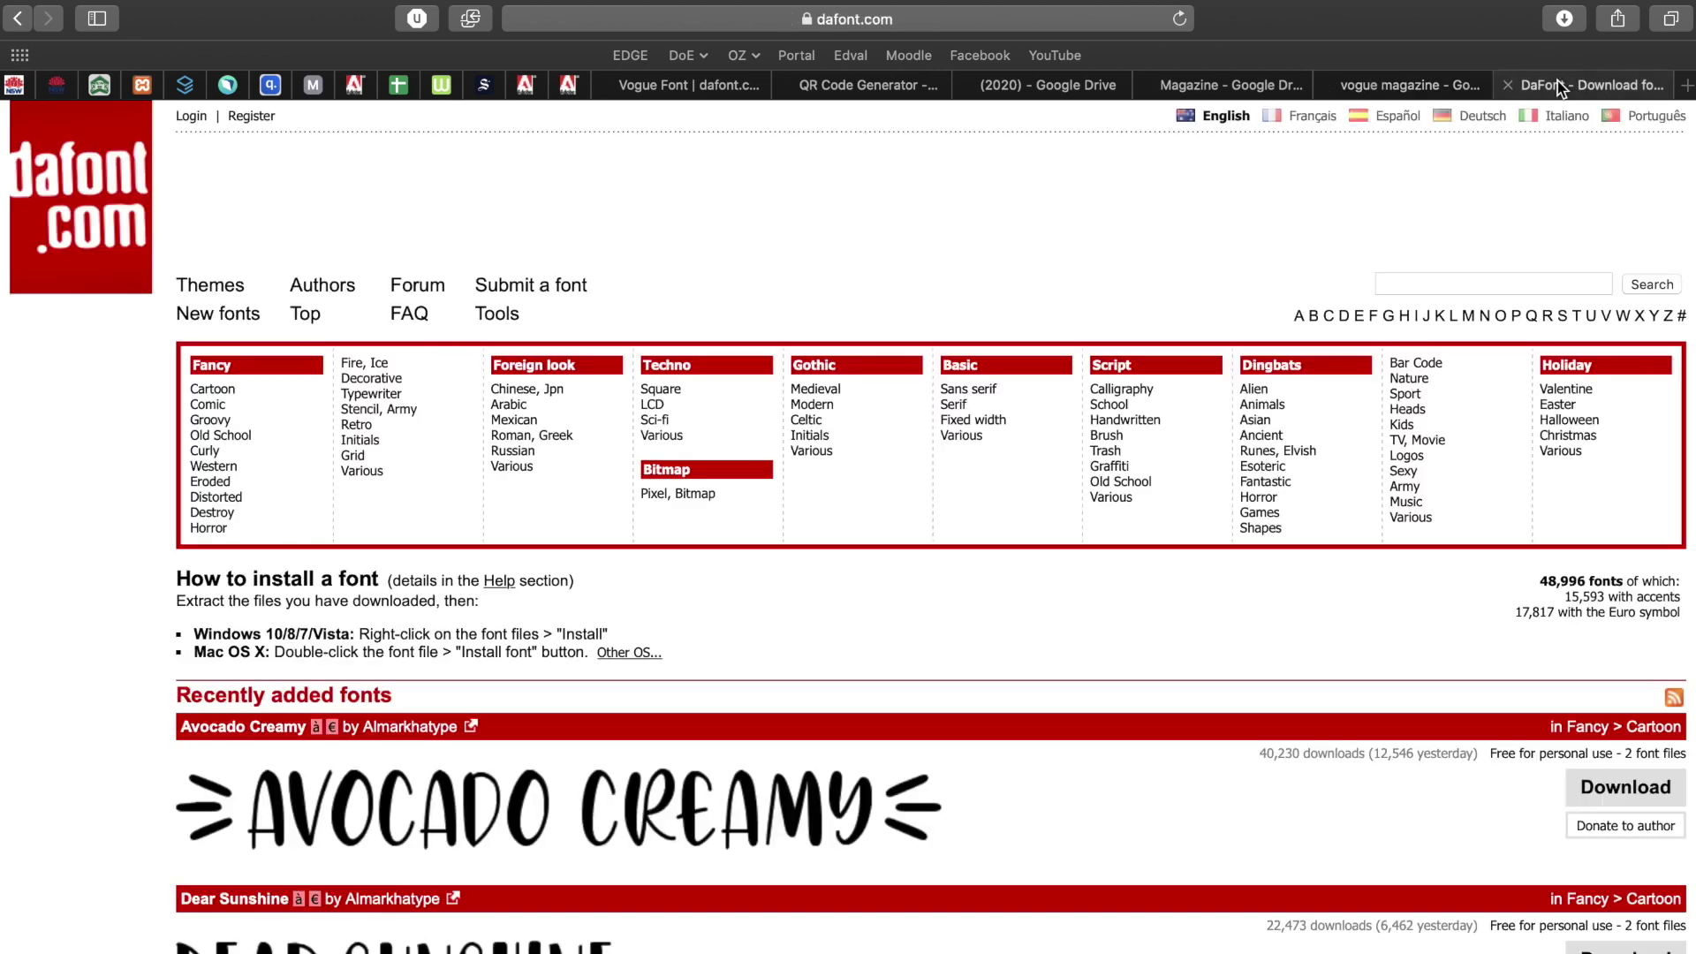
# Search DaFont for 'vogu' and download the Vogue font.
pyautogui.click(1419, 282)
pyautogui.write('vogue')
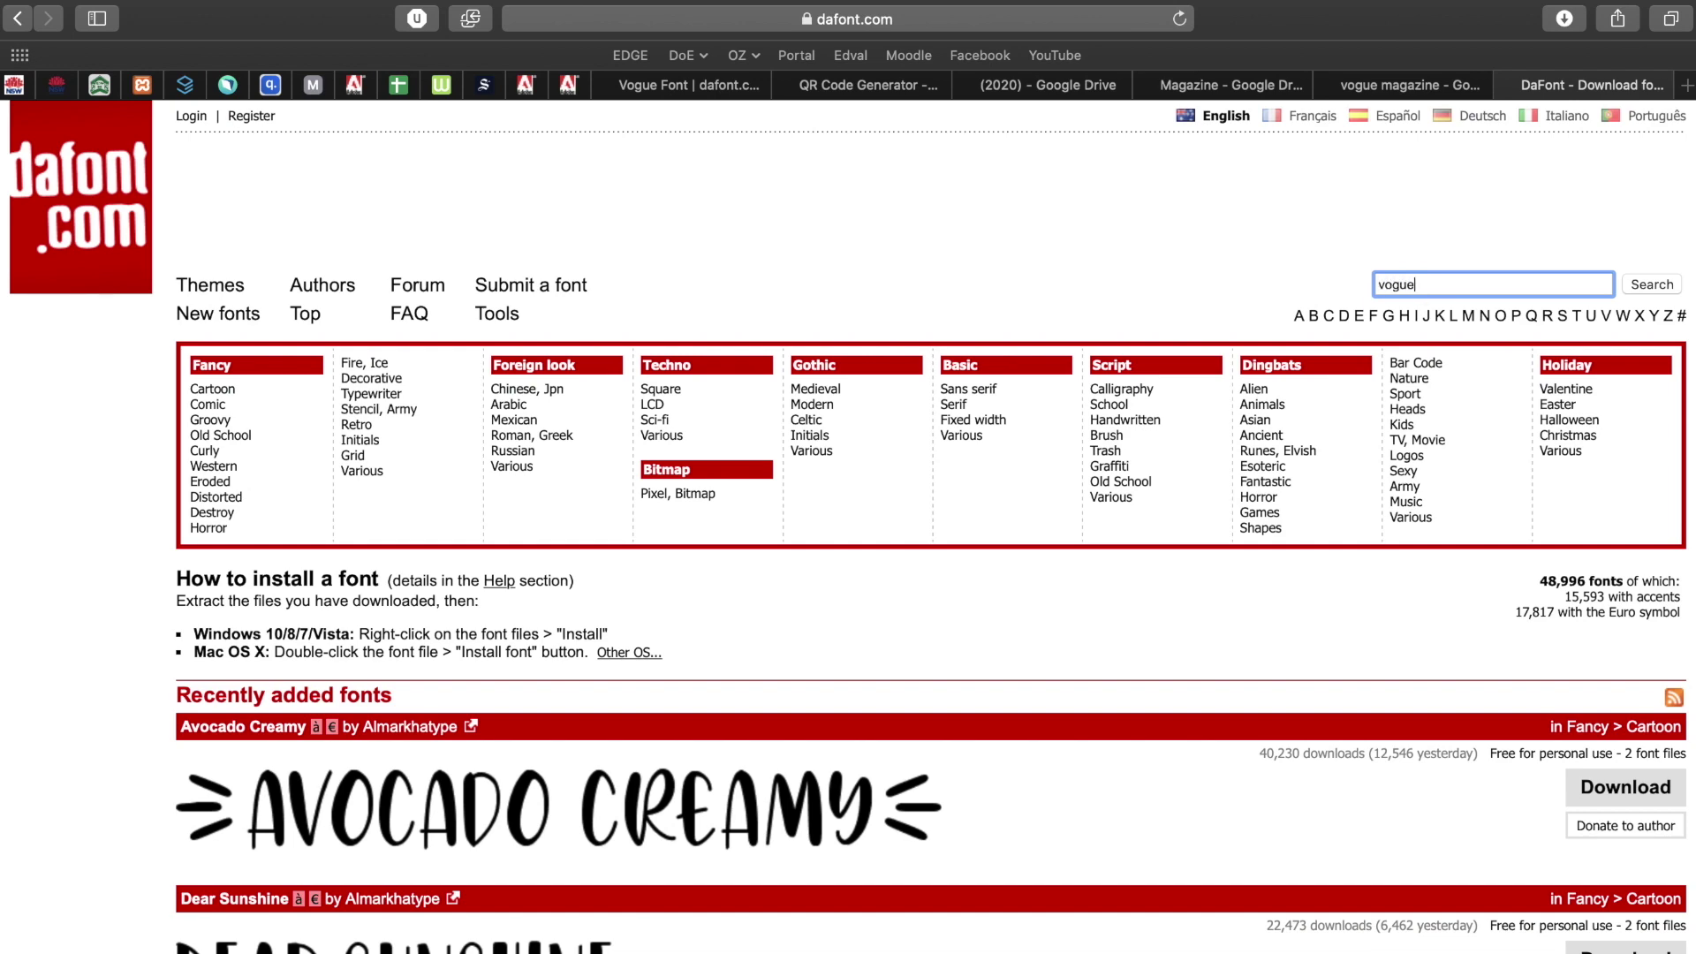
pyautogui.press('Return')
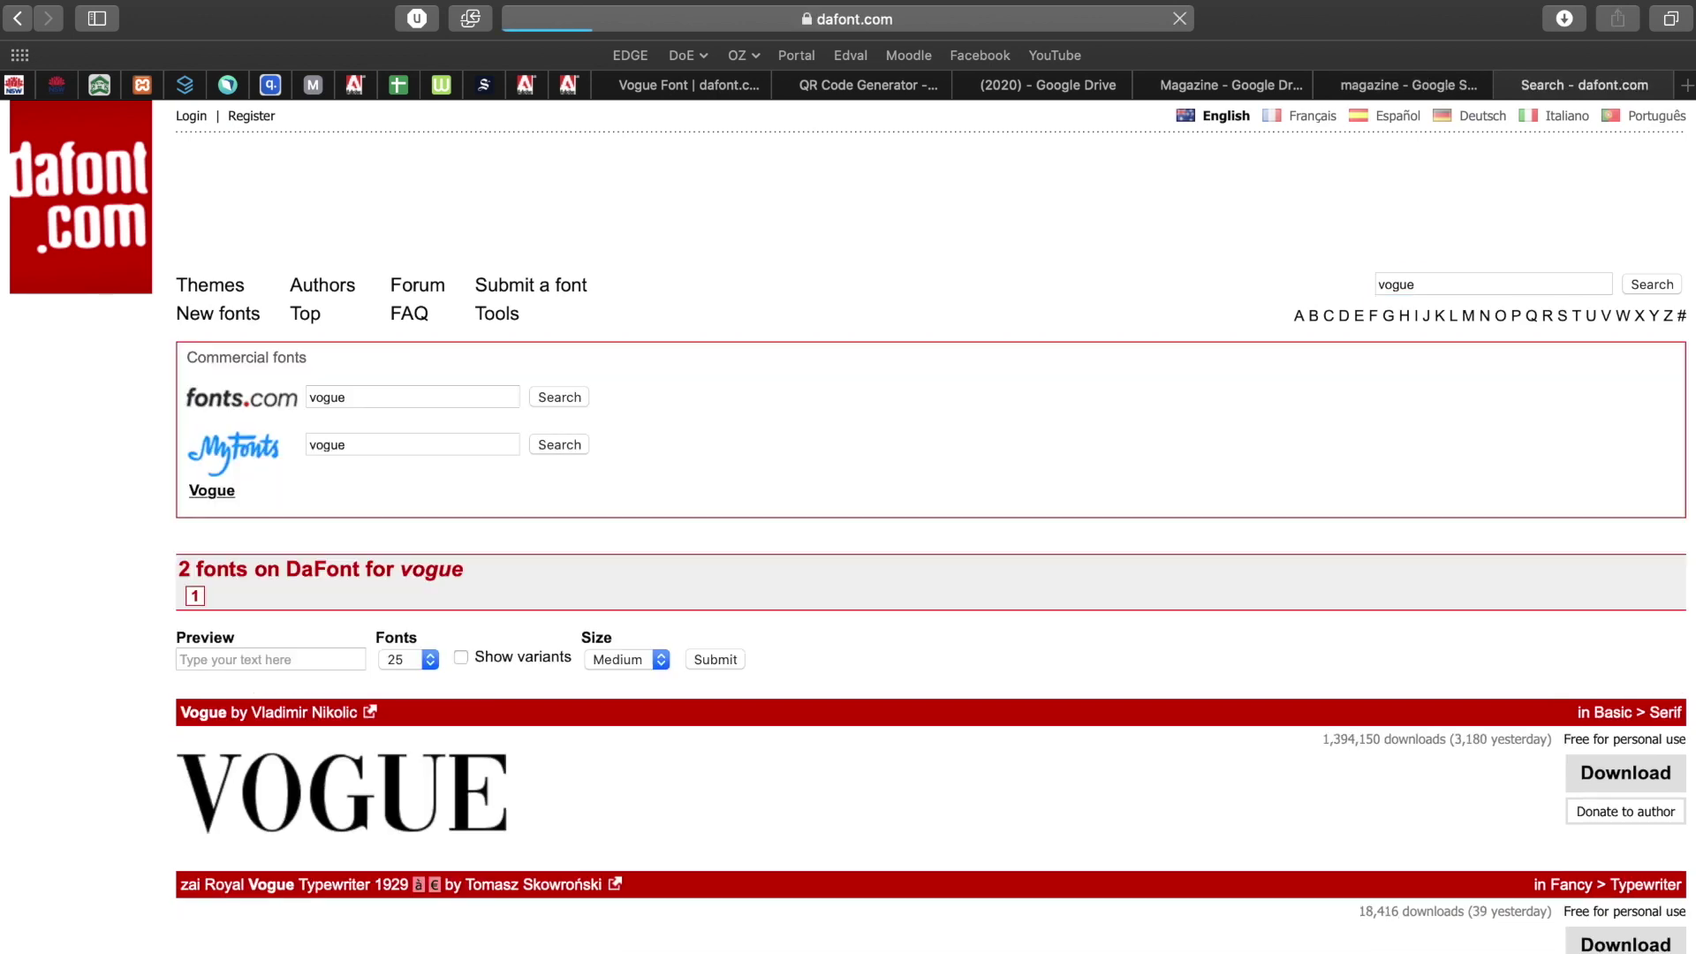
pyautogui.scroll(-3, 733, 750)
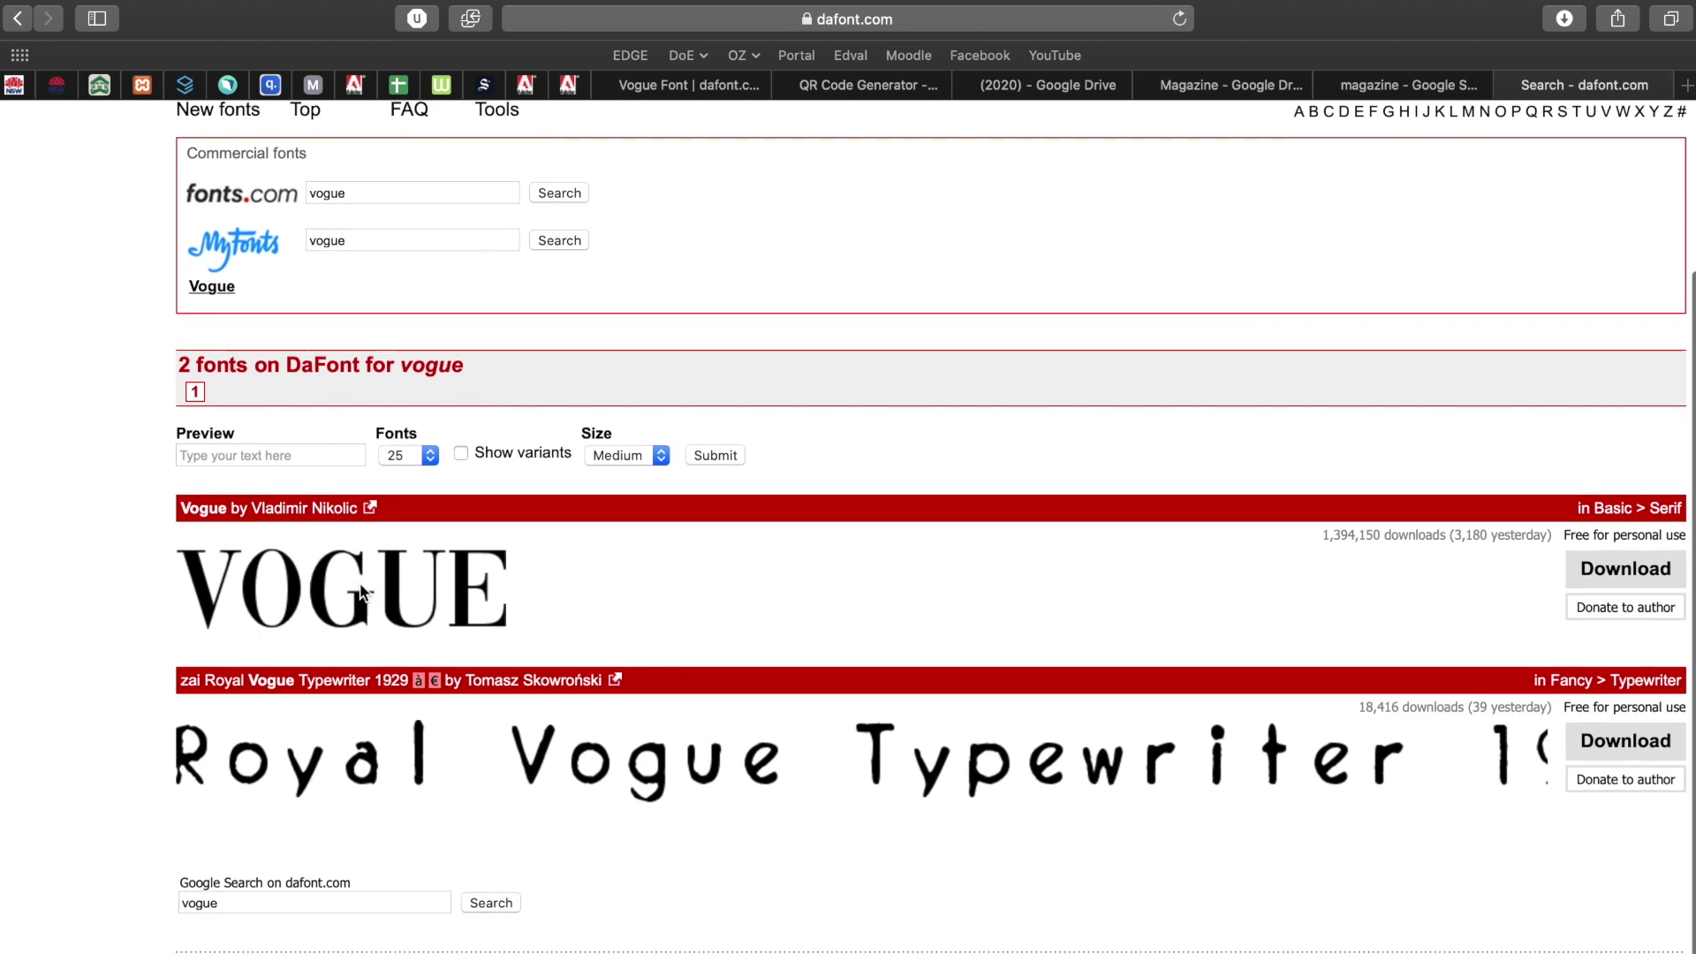
pyautogui.click(1620, 576)
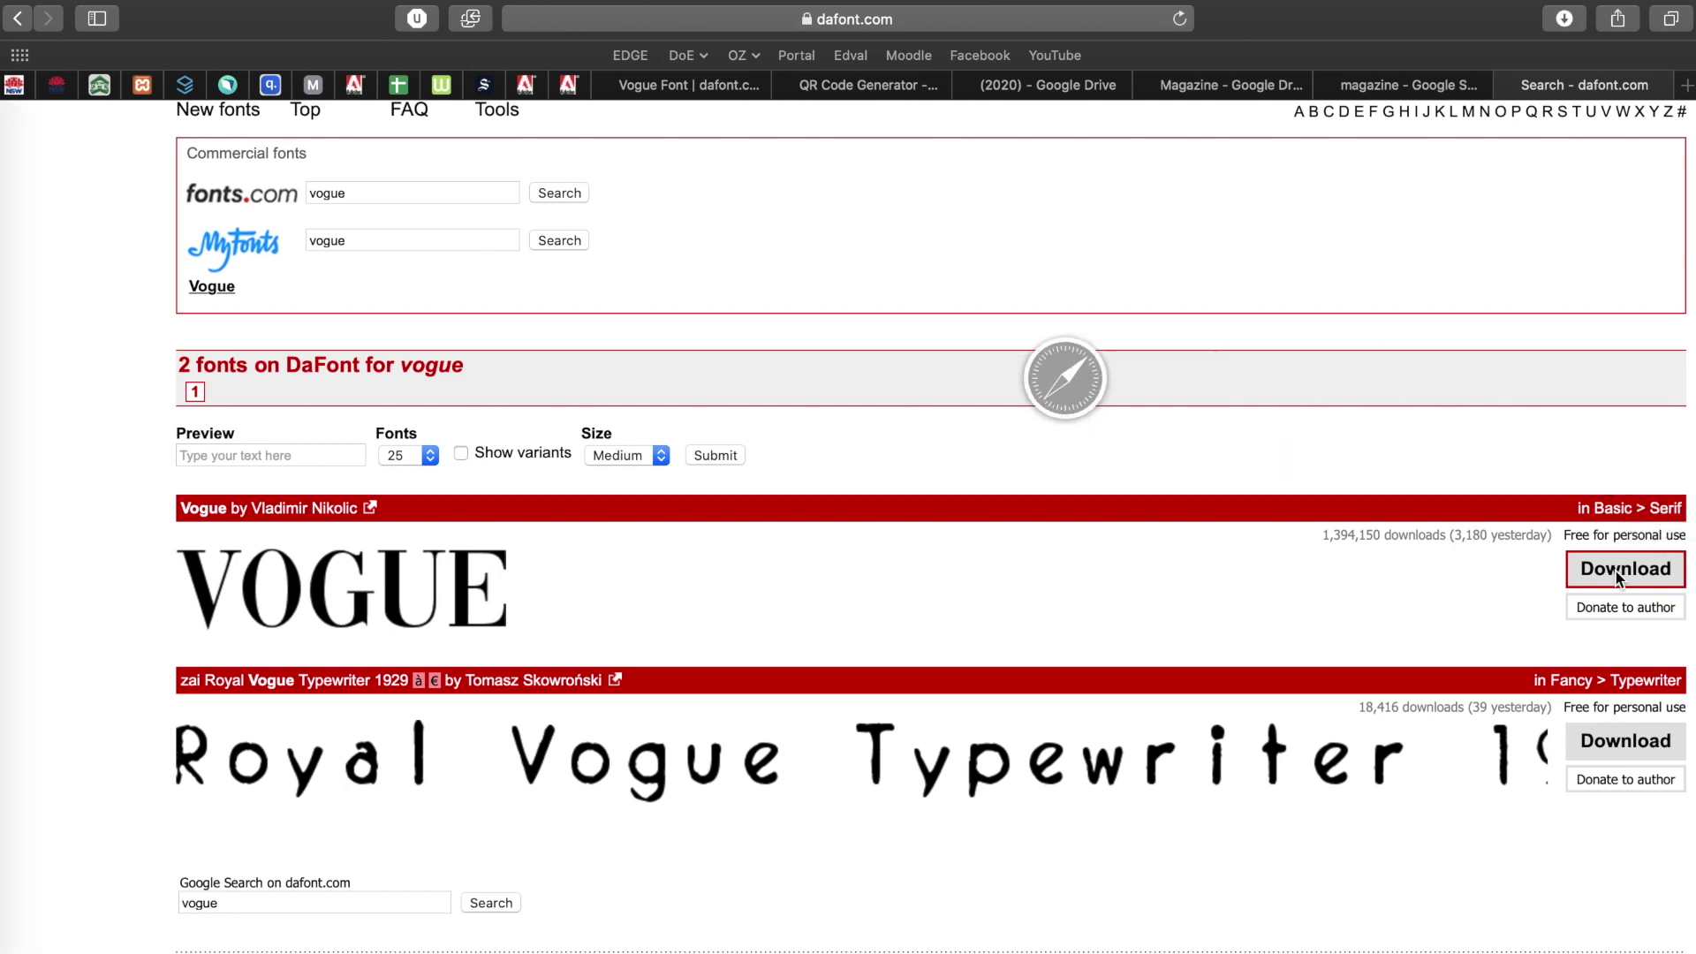
# Reveal Vogue.ttf in Finder, install it through Font Book, and close both windows.
pyautogui.click(1563, 19)
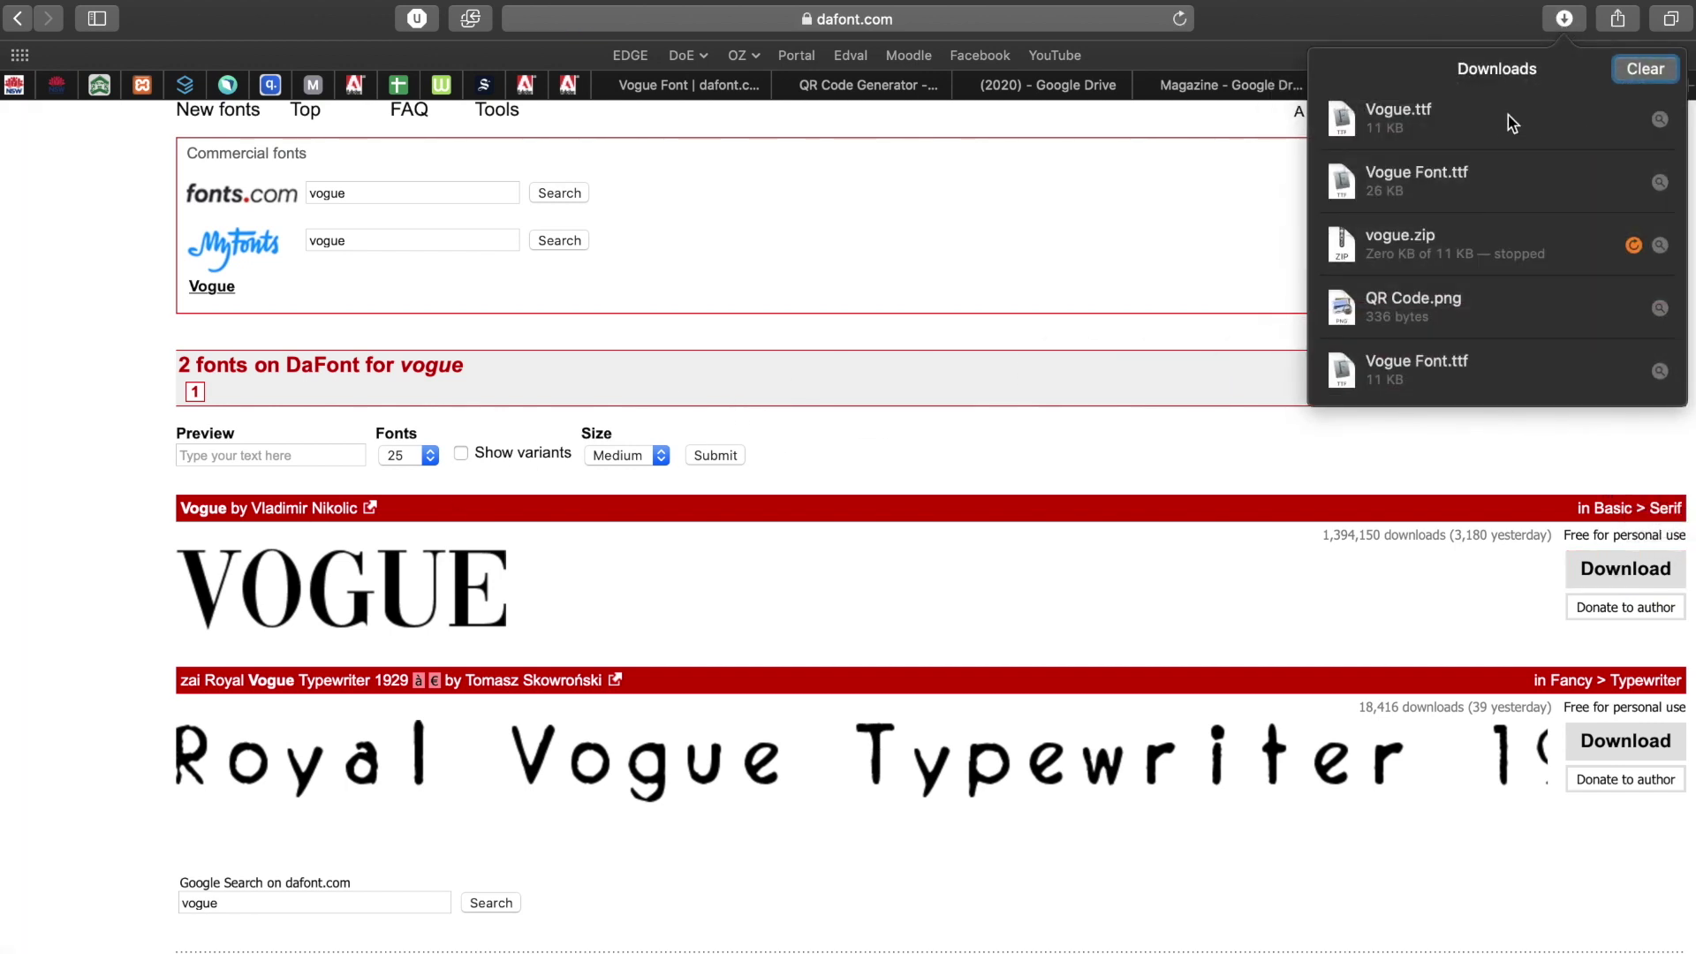
pyautogui.click(1658, 121)
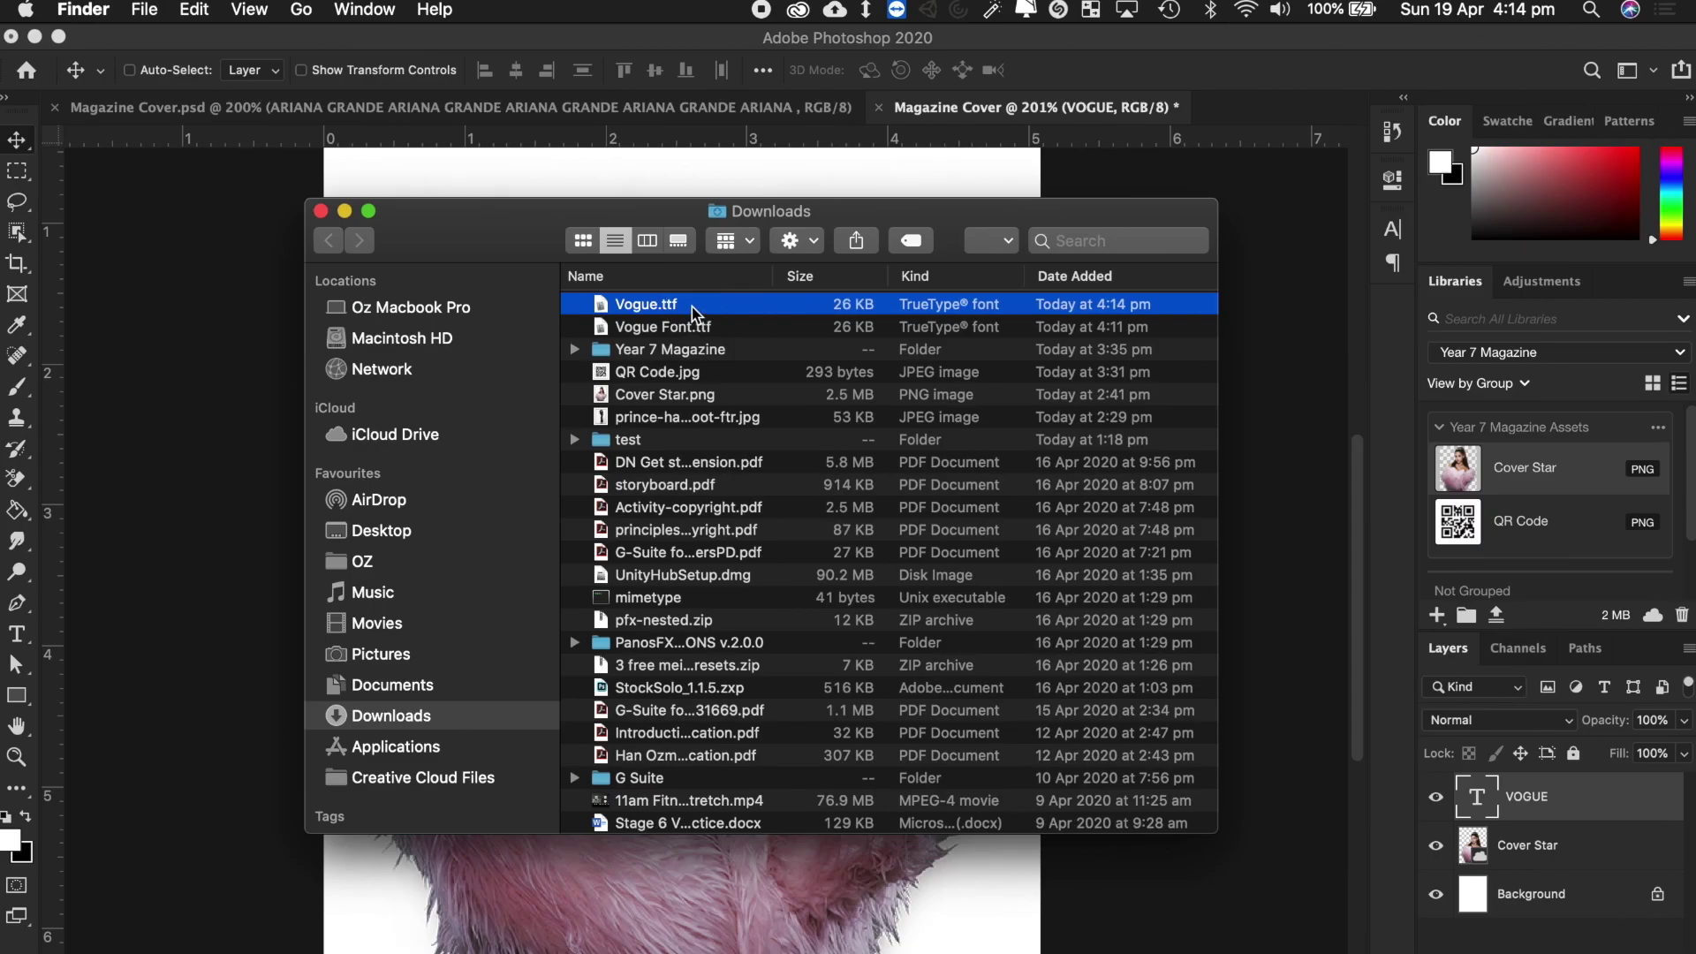
pyautogui.doubleClick(692, 306)
pyautogui.click(905, 542)
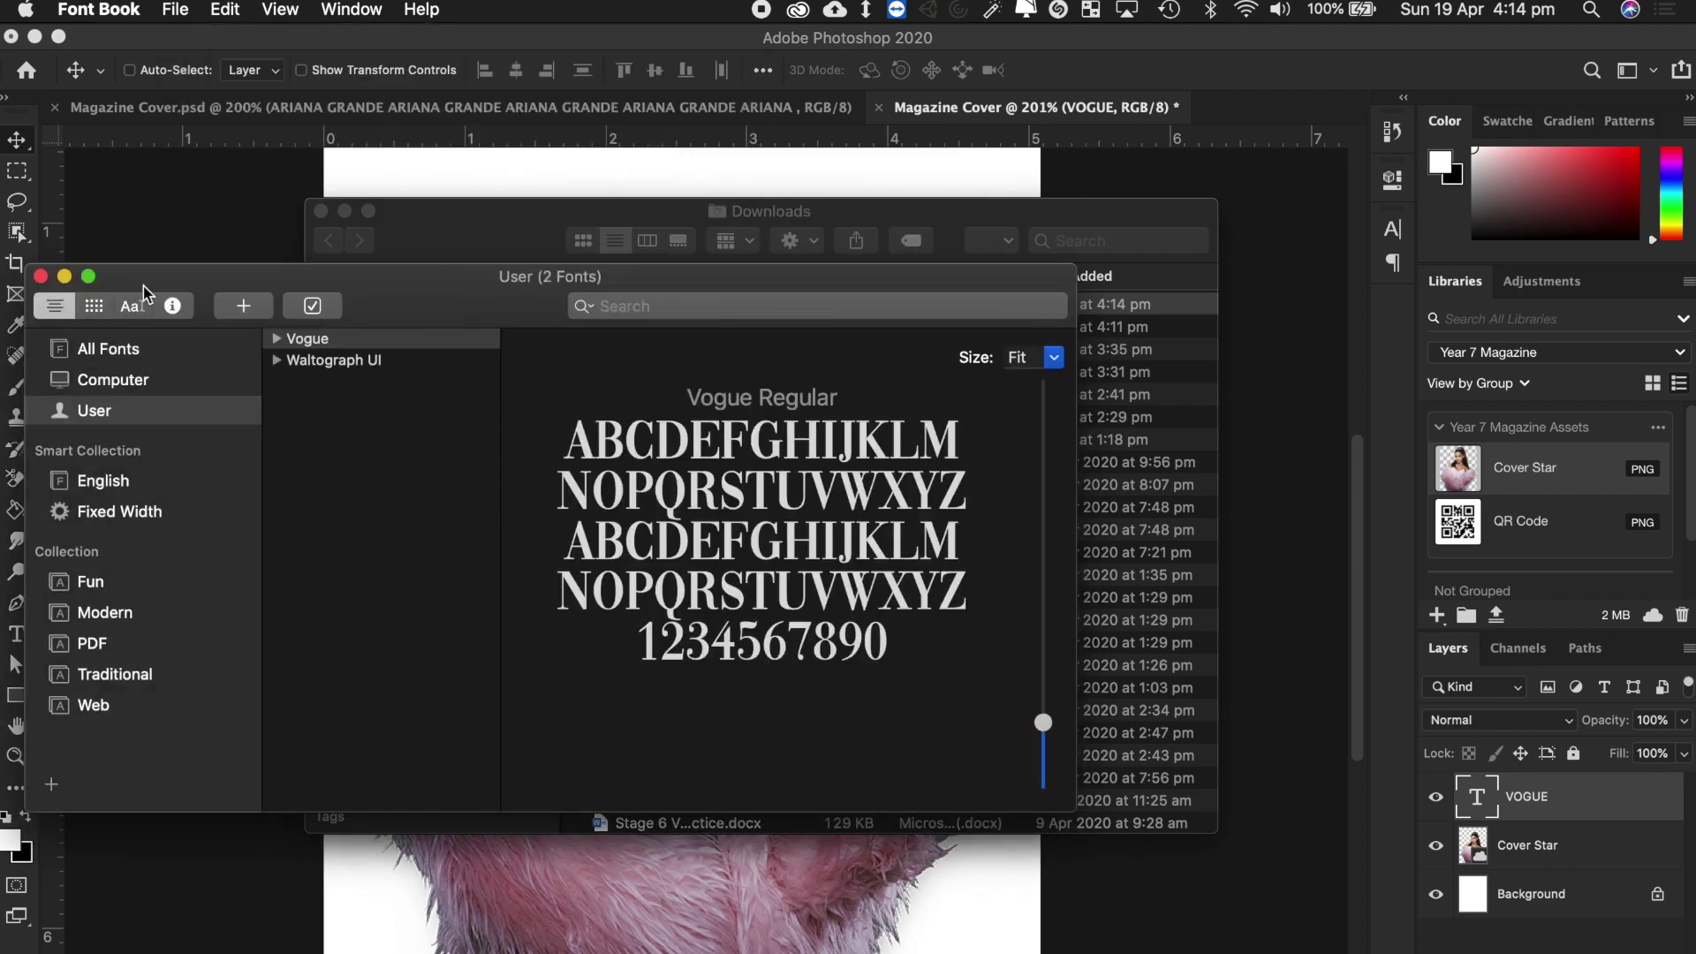
pyautogui.click(40, 277)
pyautogui.click(322, 212)
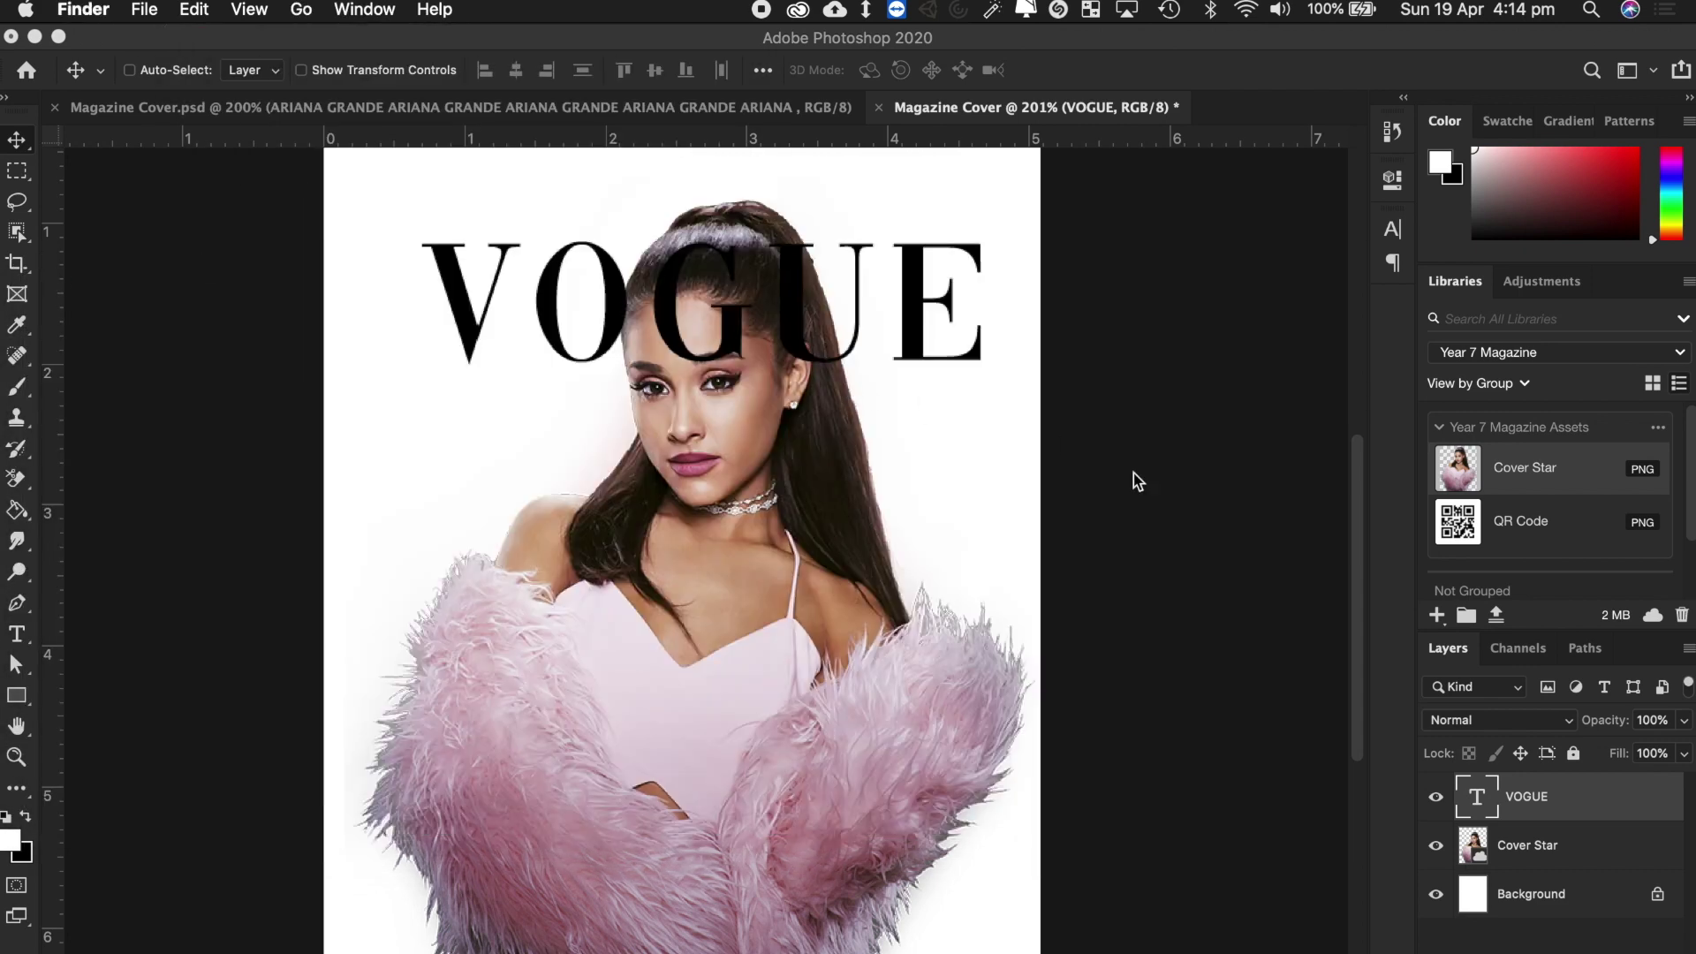
# Enlarge the VOGUE lettering to 40.01 pt.
pyautogui.scroll(2, 1108, 448)
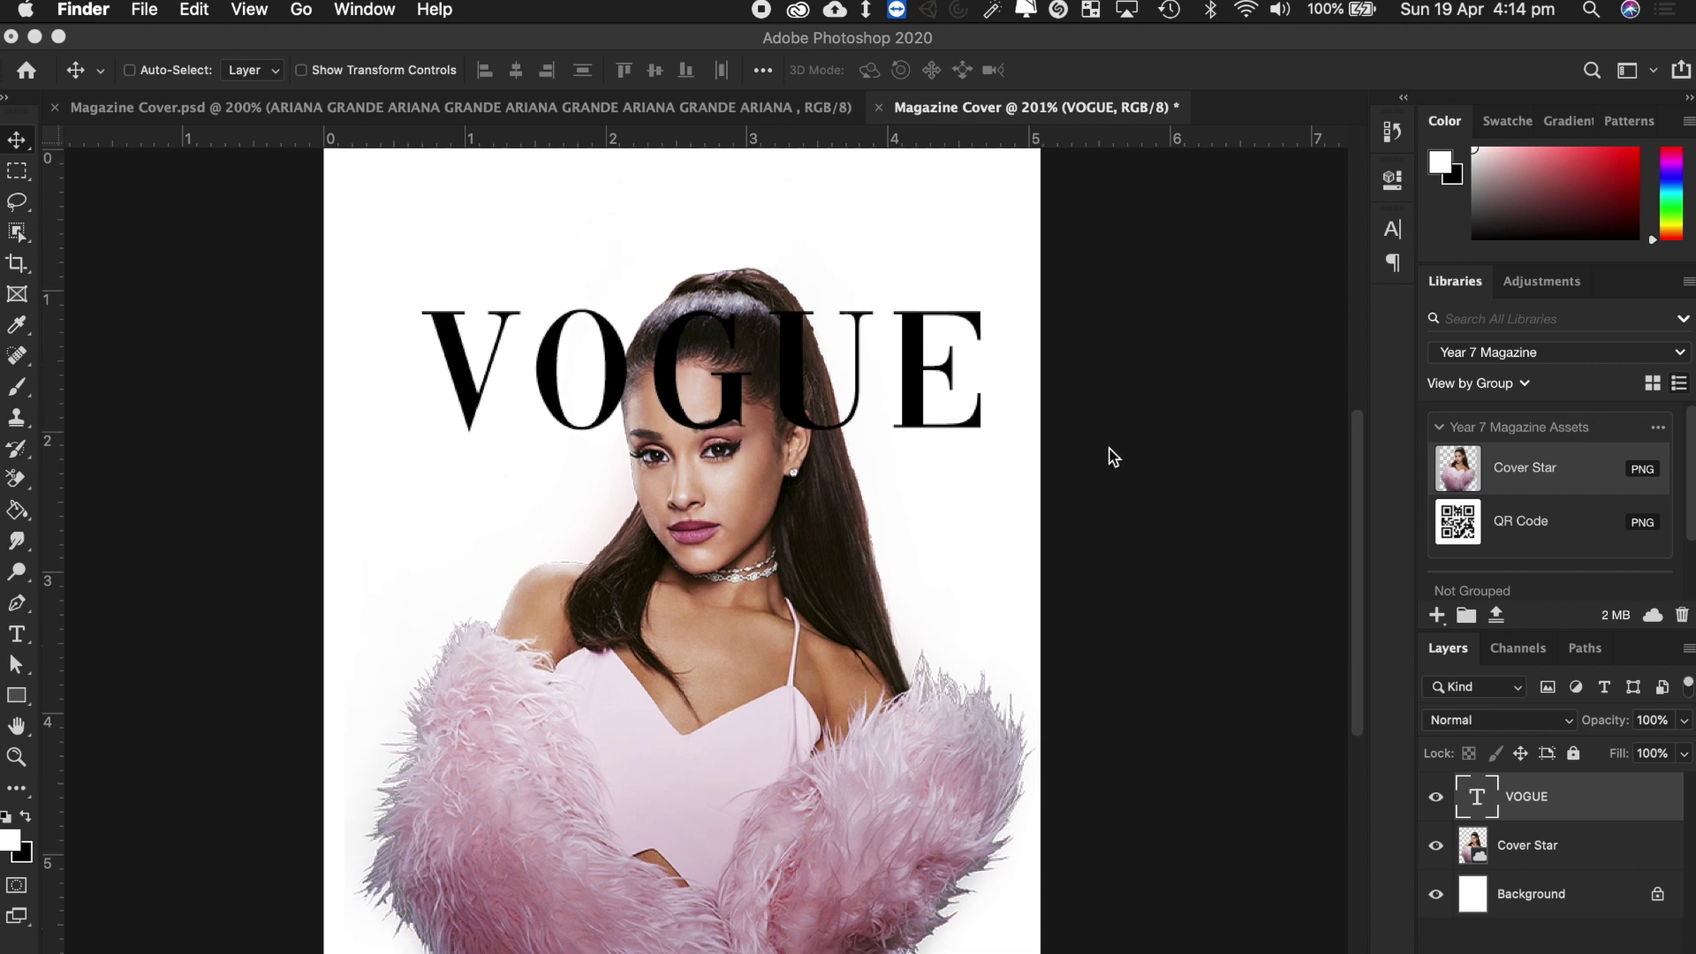
pyautogui.scroll(1, 798, 411)
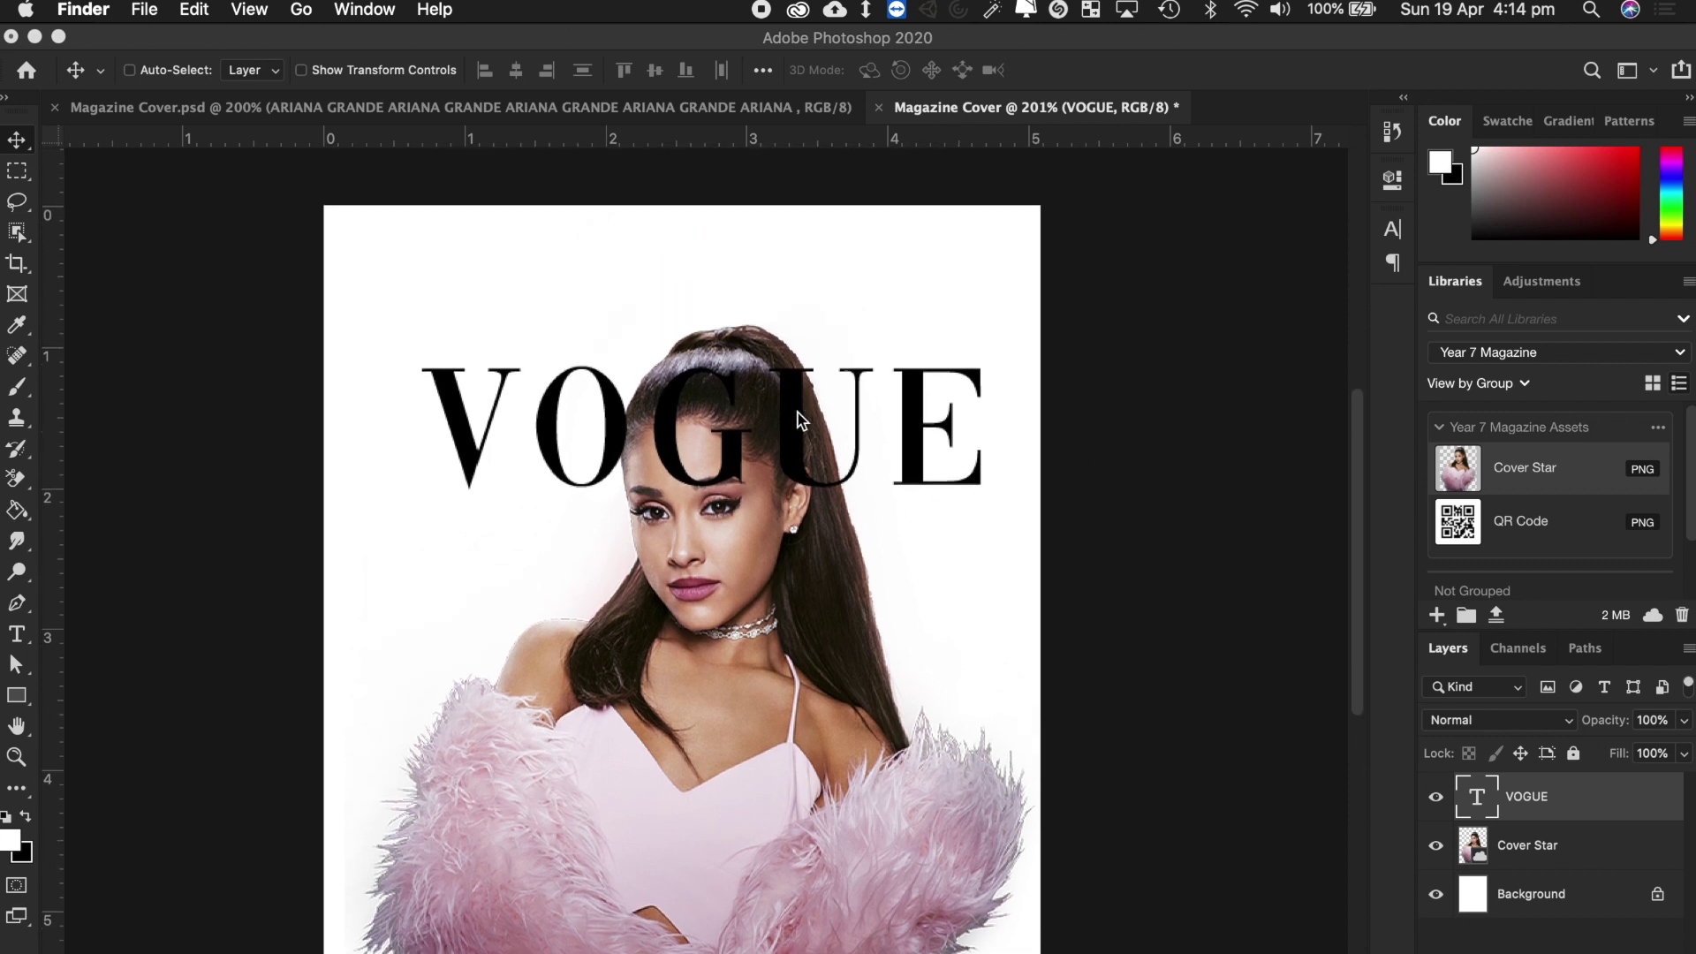
pyautogui.click(578, 436)
pyautogui.doubleClick(572, 438)
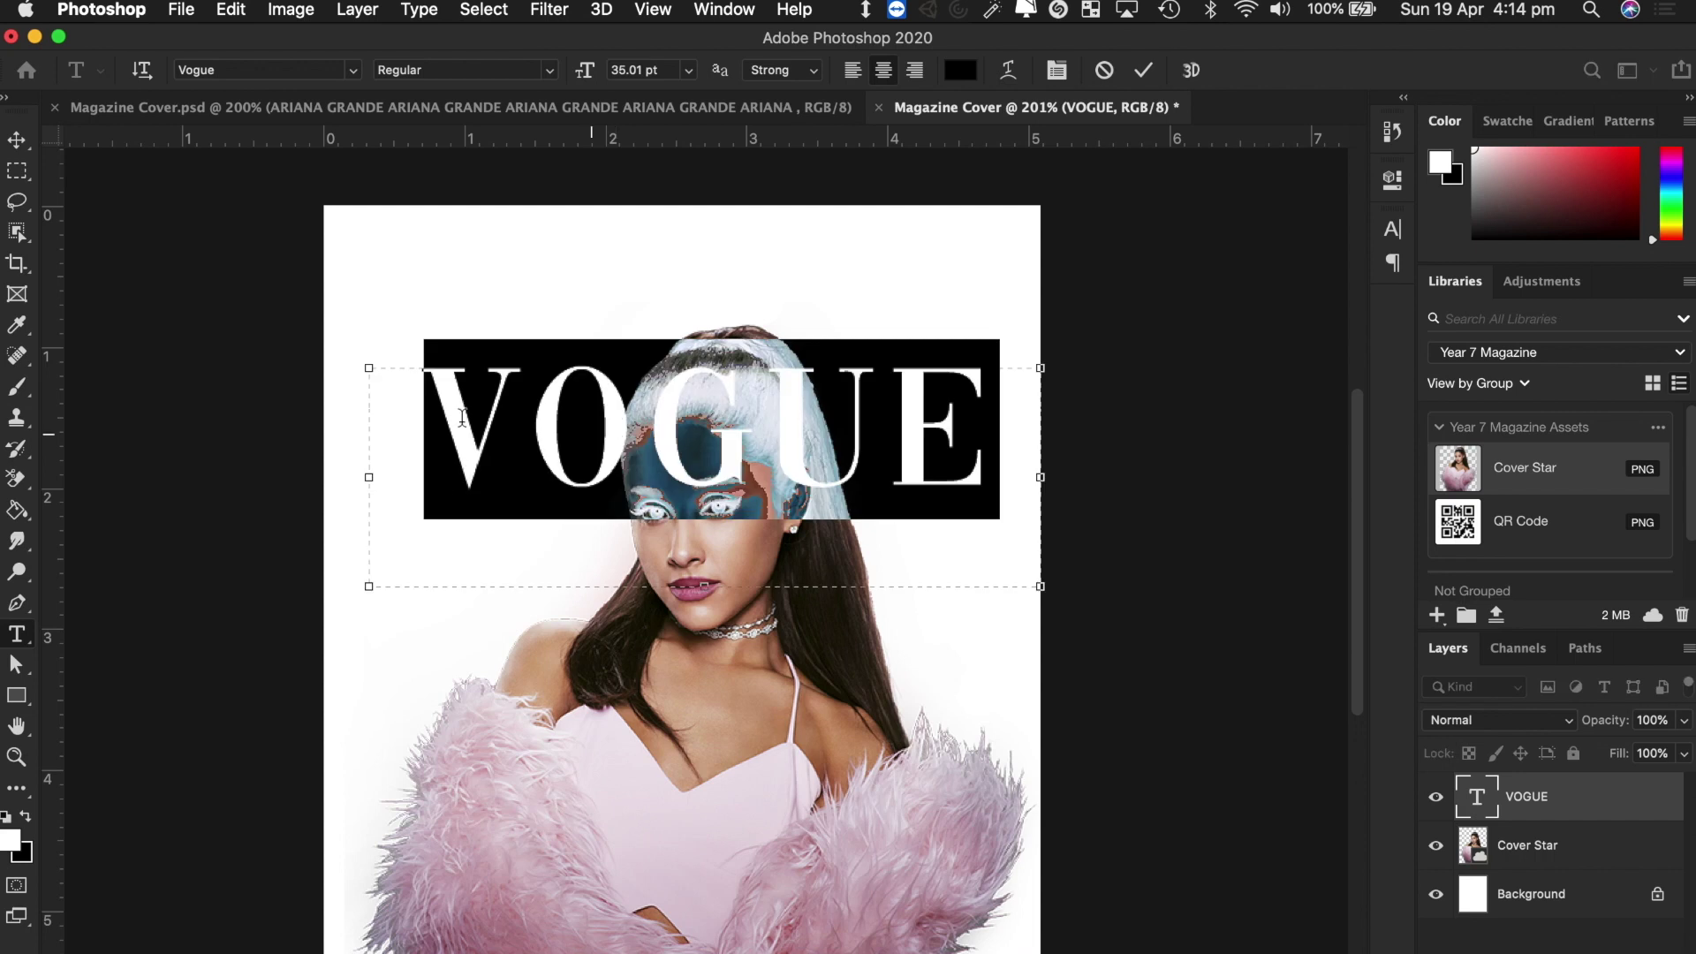
pyautogui.moveTo(582, 69); pyautogui.dragTo(591, 70)
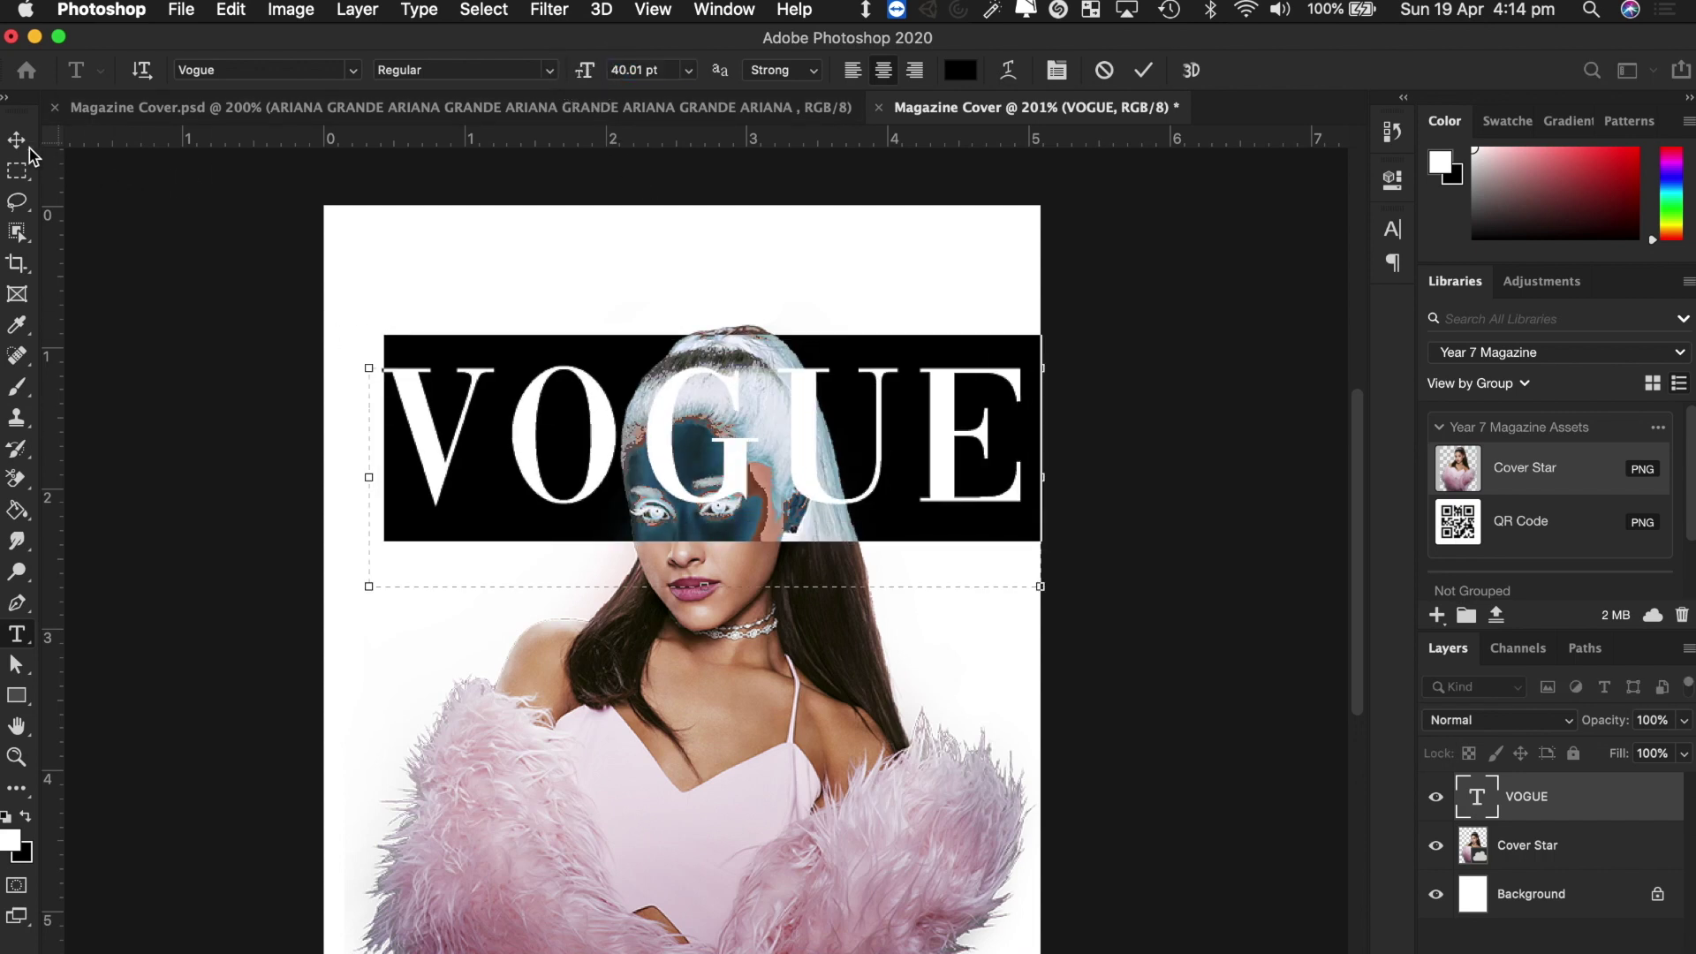
# Move the VOGUE masthead up to the top edge of the cover.
pyautogui.click(17, 142)
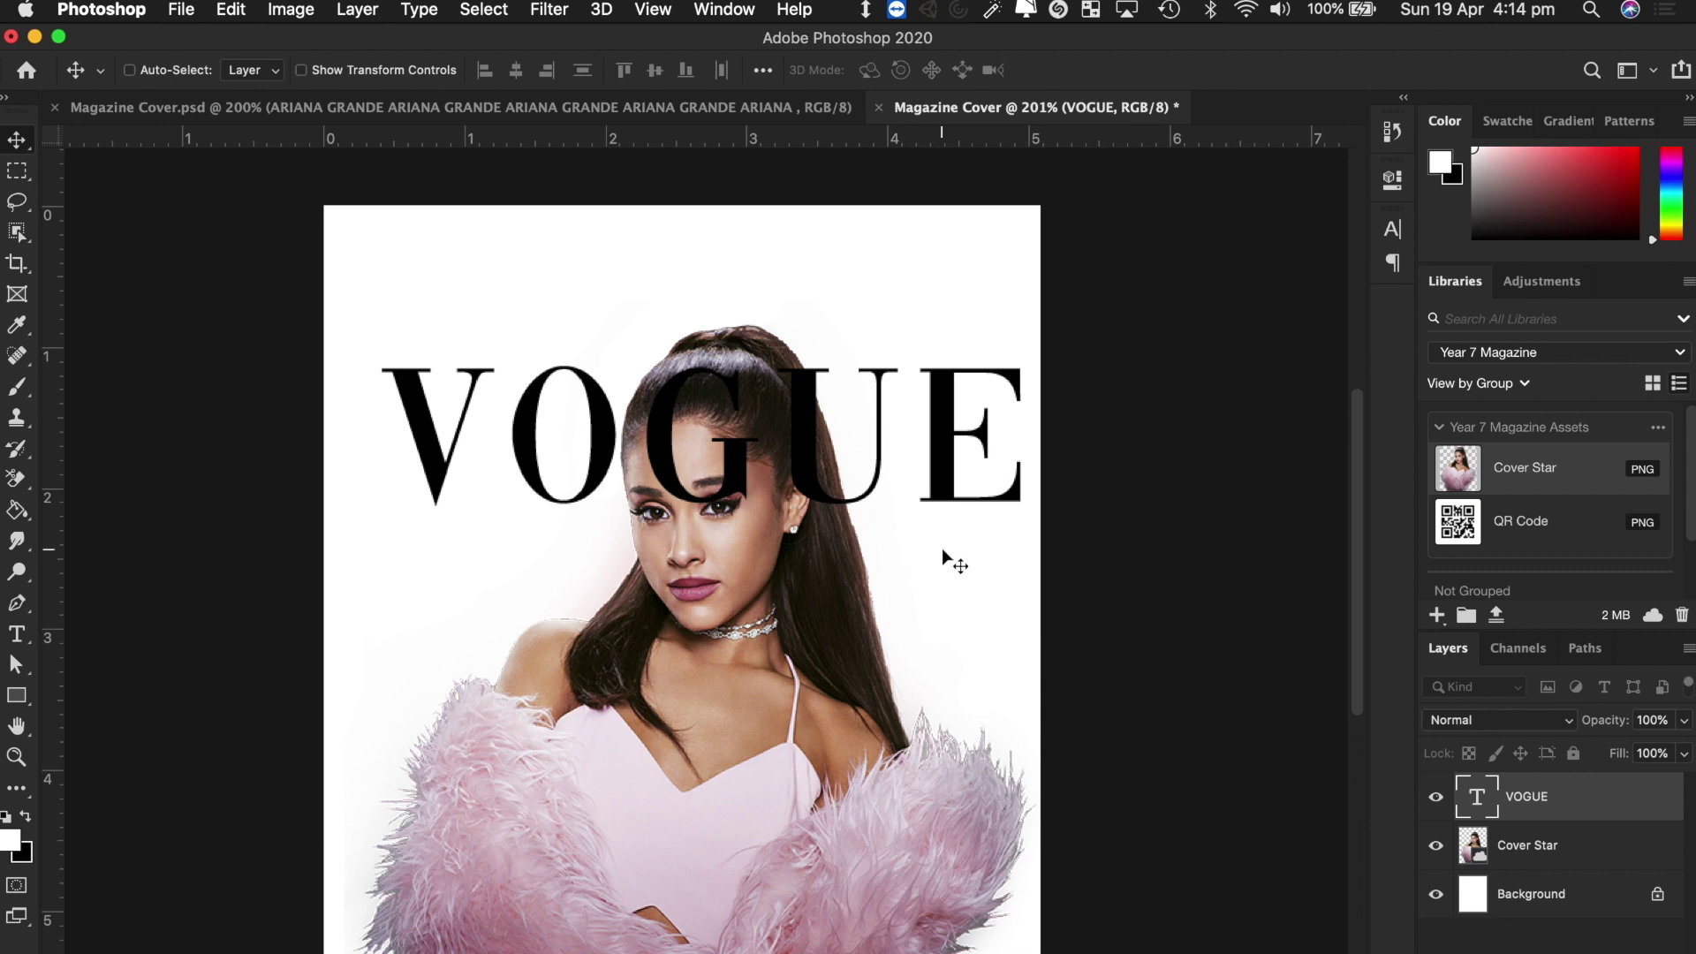
pyautogui.moveTo(954, 491); pyautogui.dragTo(932, 393)
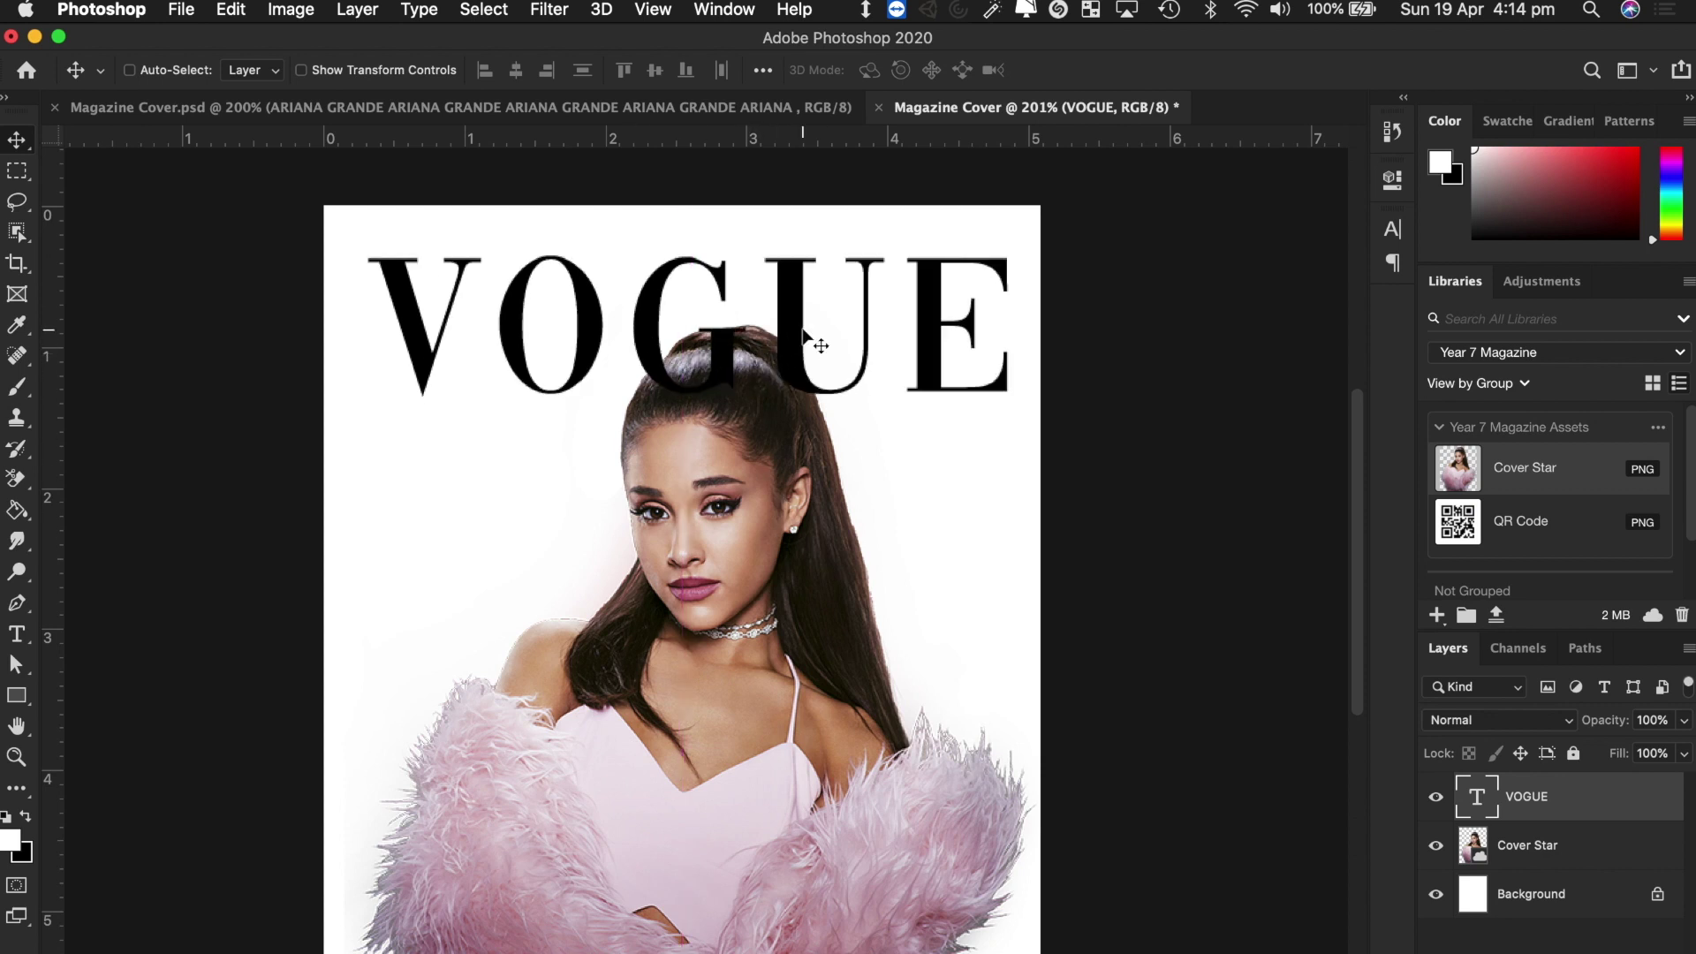
pyautogui.hotkey('shift', 'Up')
pyautogui.hotkey('shift', 'Up')
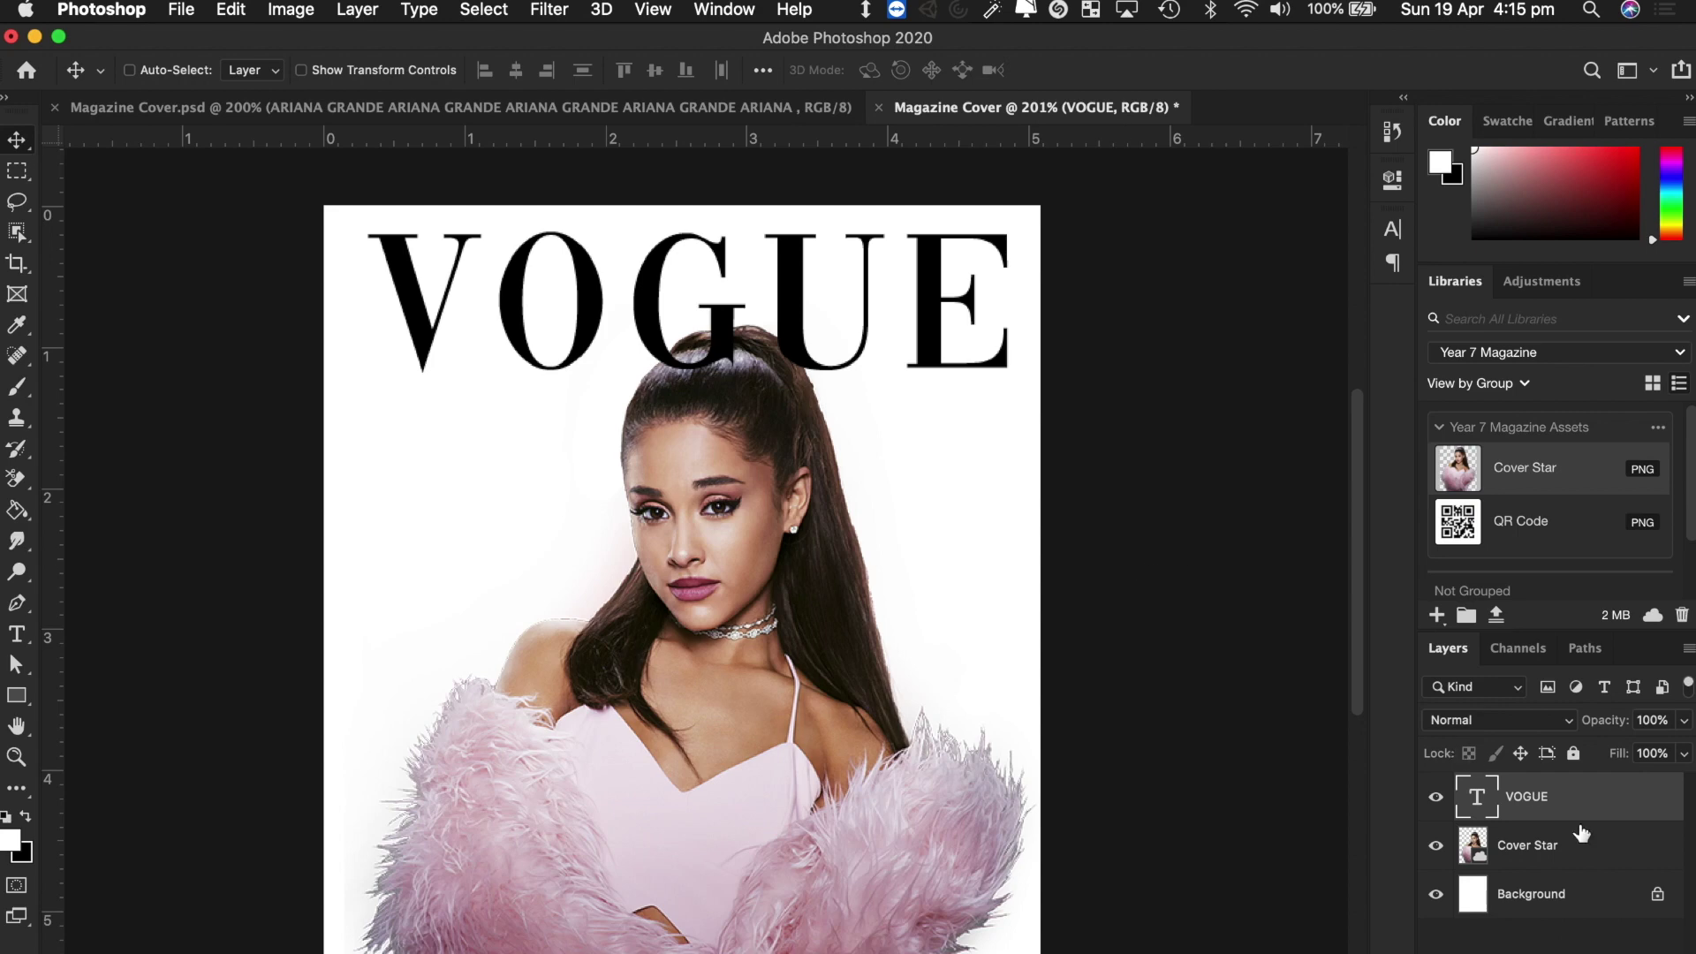
# Drag the VOGUE layer below Cover Star so the ponytail overlaps the lettering, then adjust its position.
pyautogui.rightClick(1641, 895)
pyautogui.click(1670, 948)
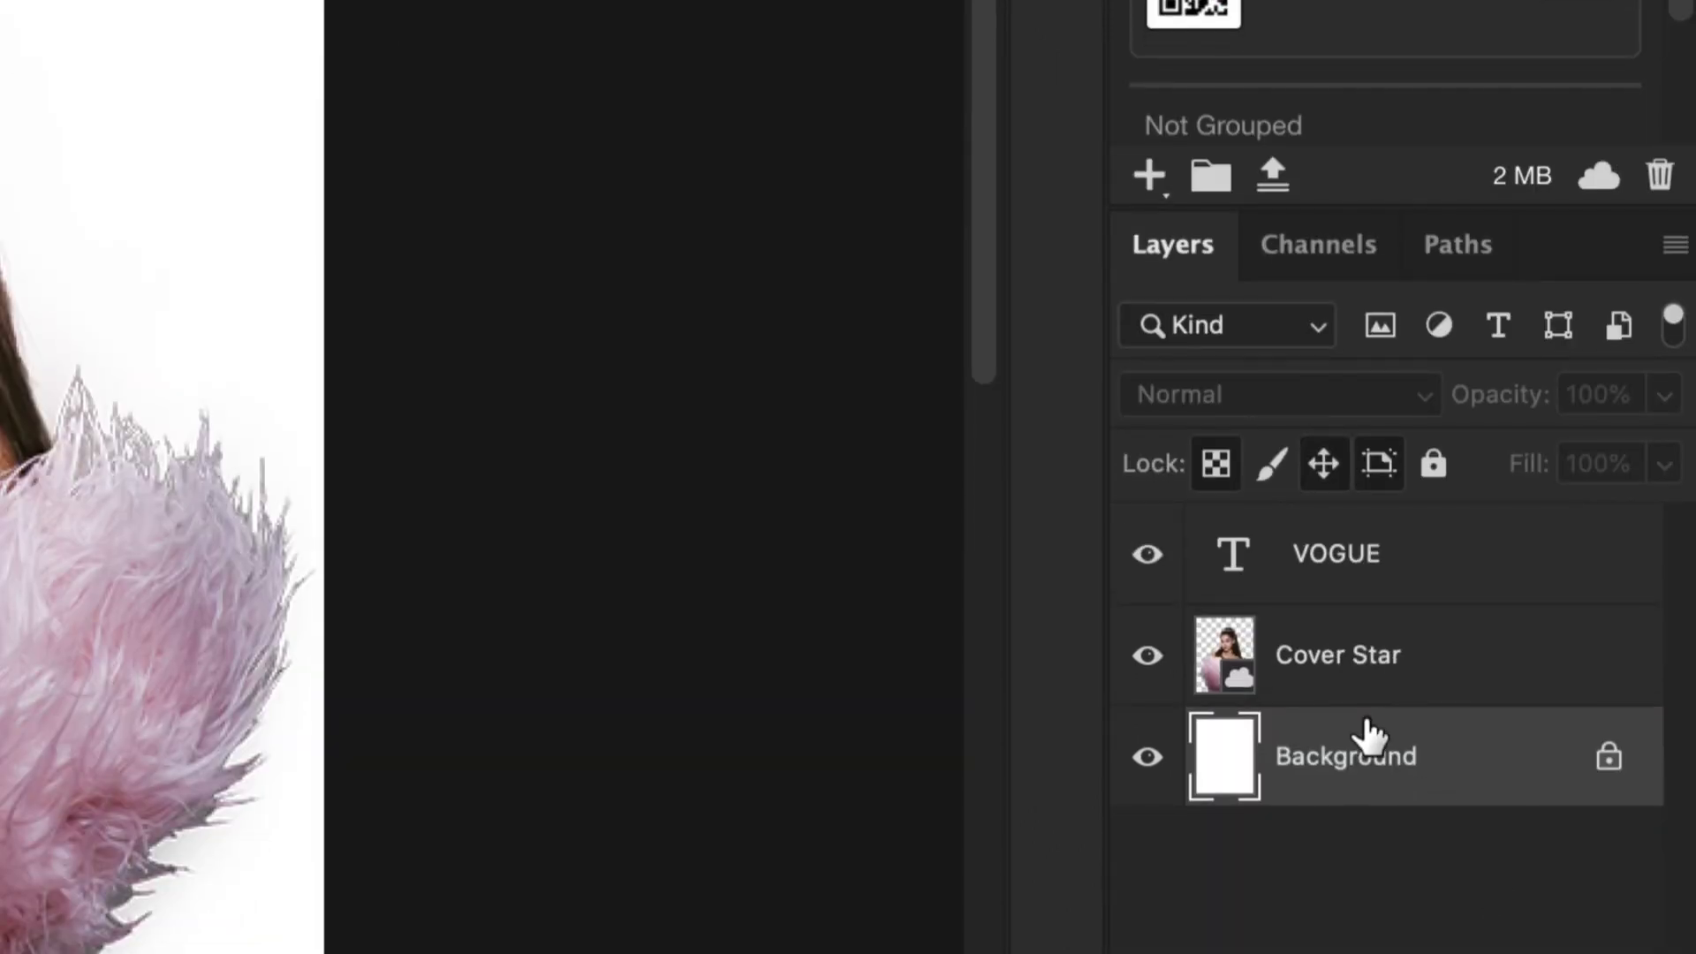
pyautogui.click(1395, 660)
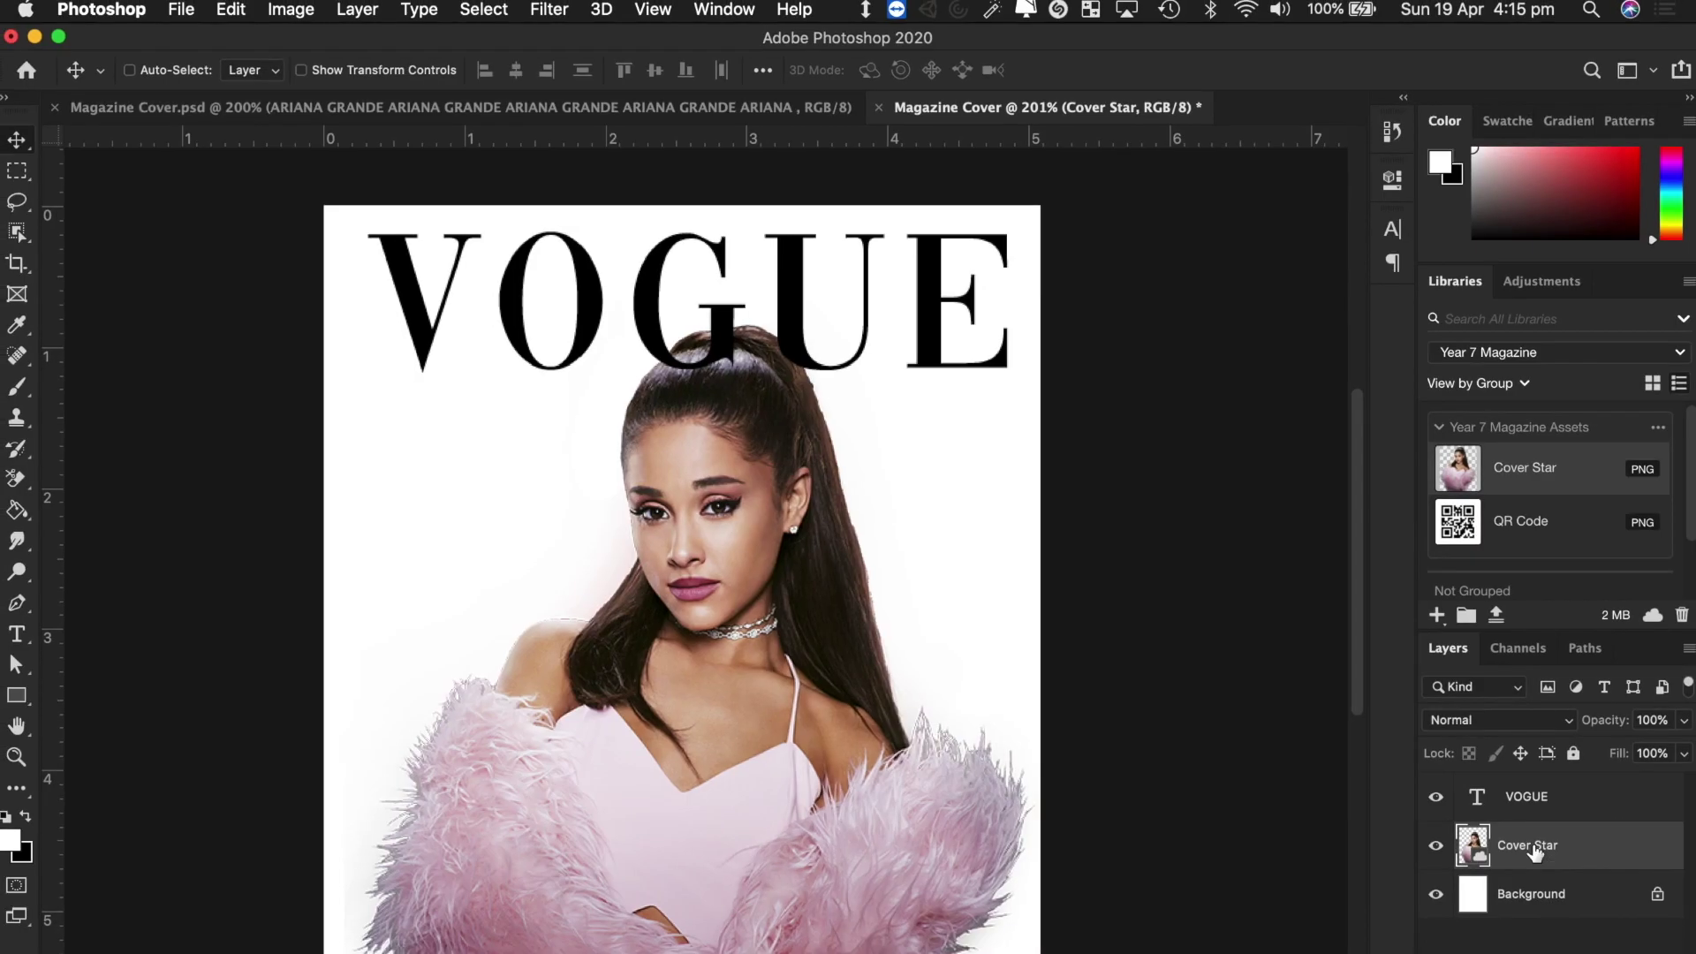
pyautogui.moveTo(1579, 798); pyautogui.dragTo(1592, 870)
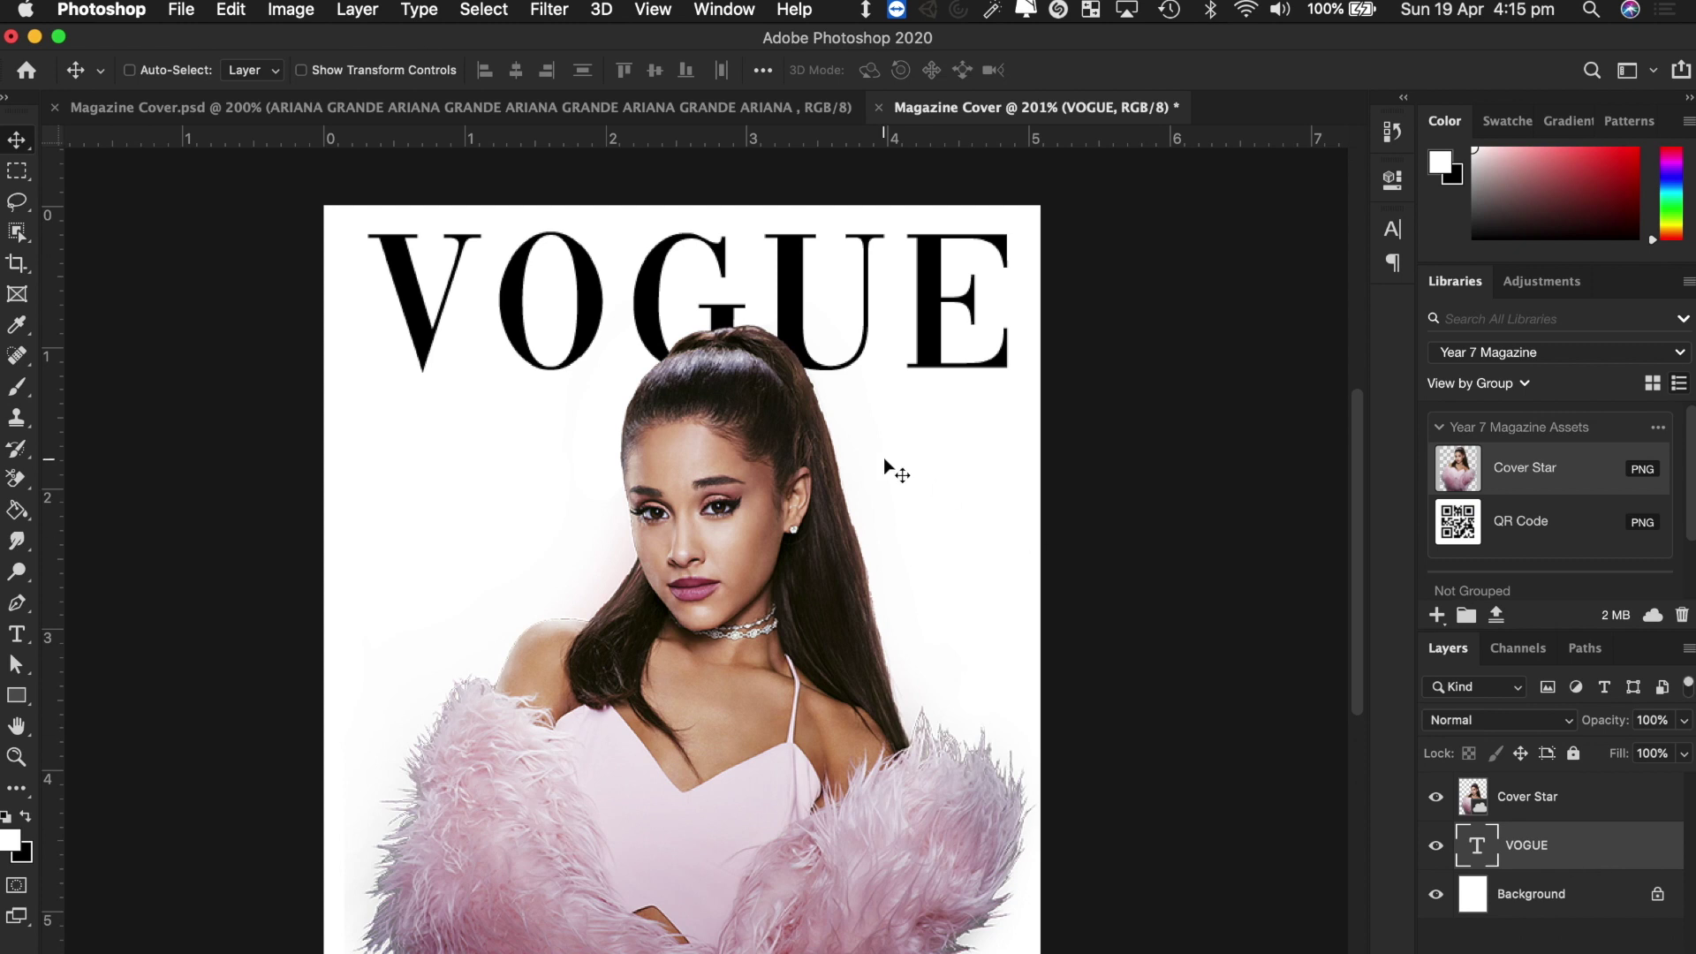
pyautogui.moveTo(577, 298)
pyautogui.mouseDown()
pyautogui.moveTo(542, 496)
pyautogui.moveTo(569, 565)
pyautogui.moveTo(572, 282)
pyautogui.mouseUp()
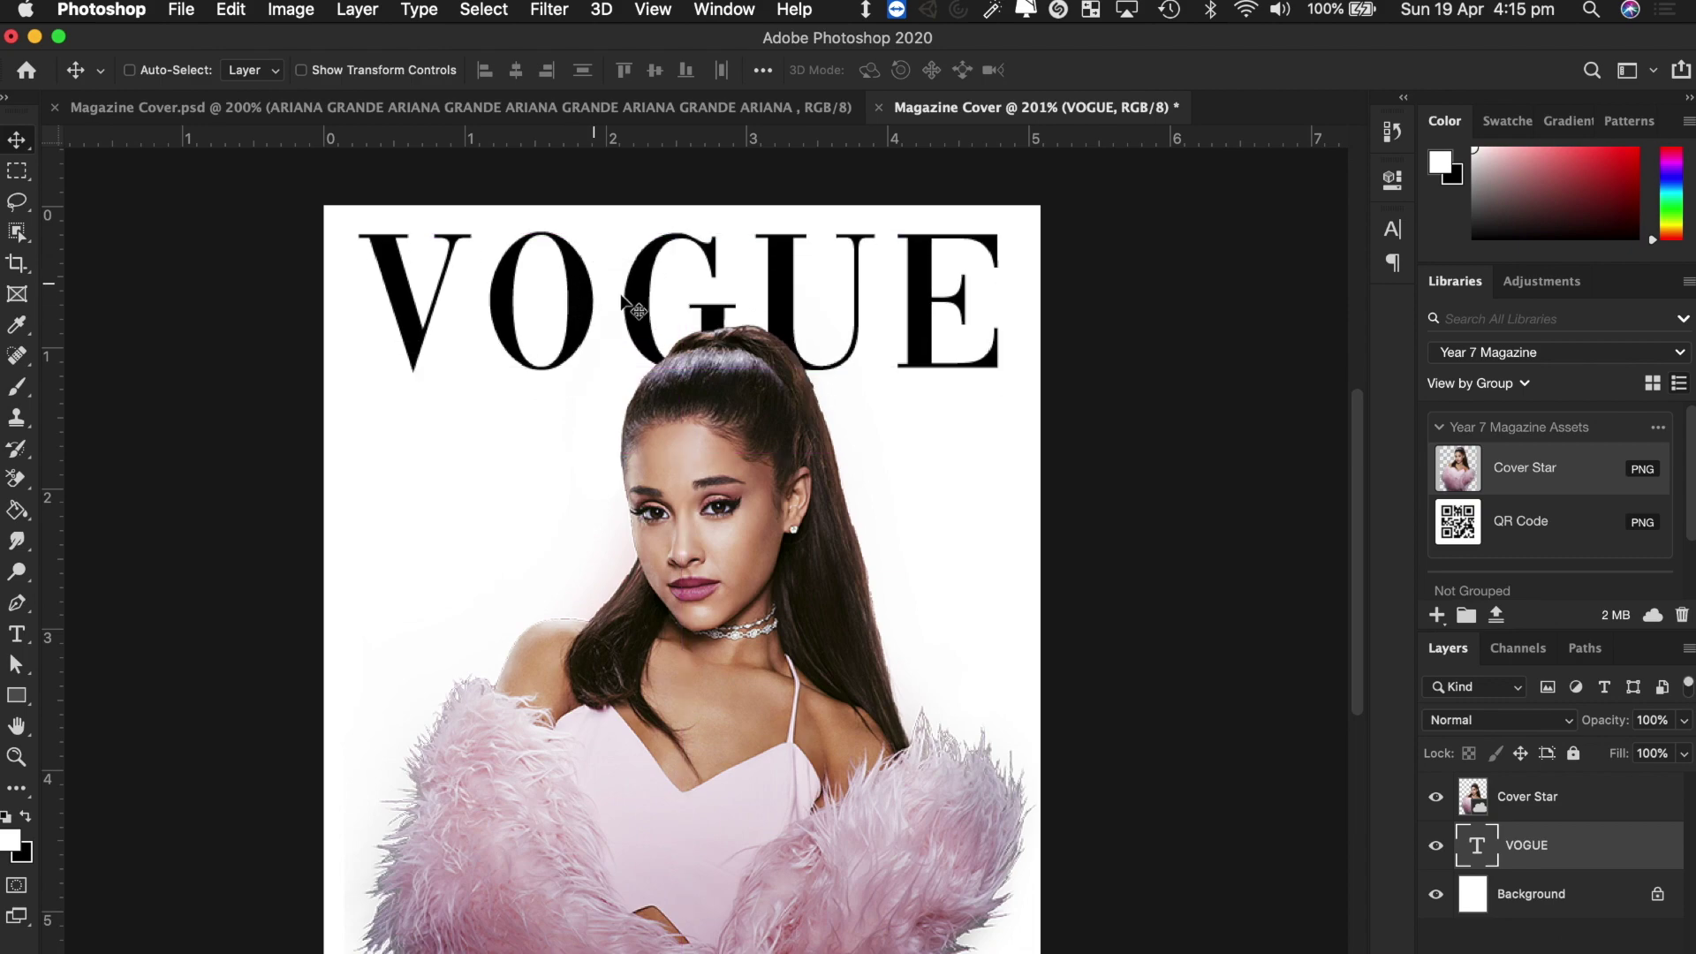
pyautogui.hotkey('ctrl', 'Right')
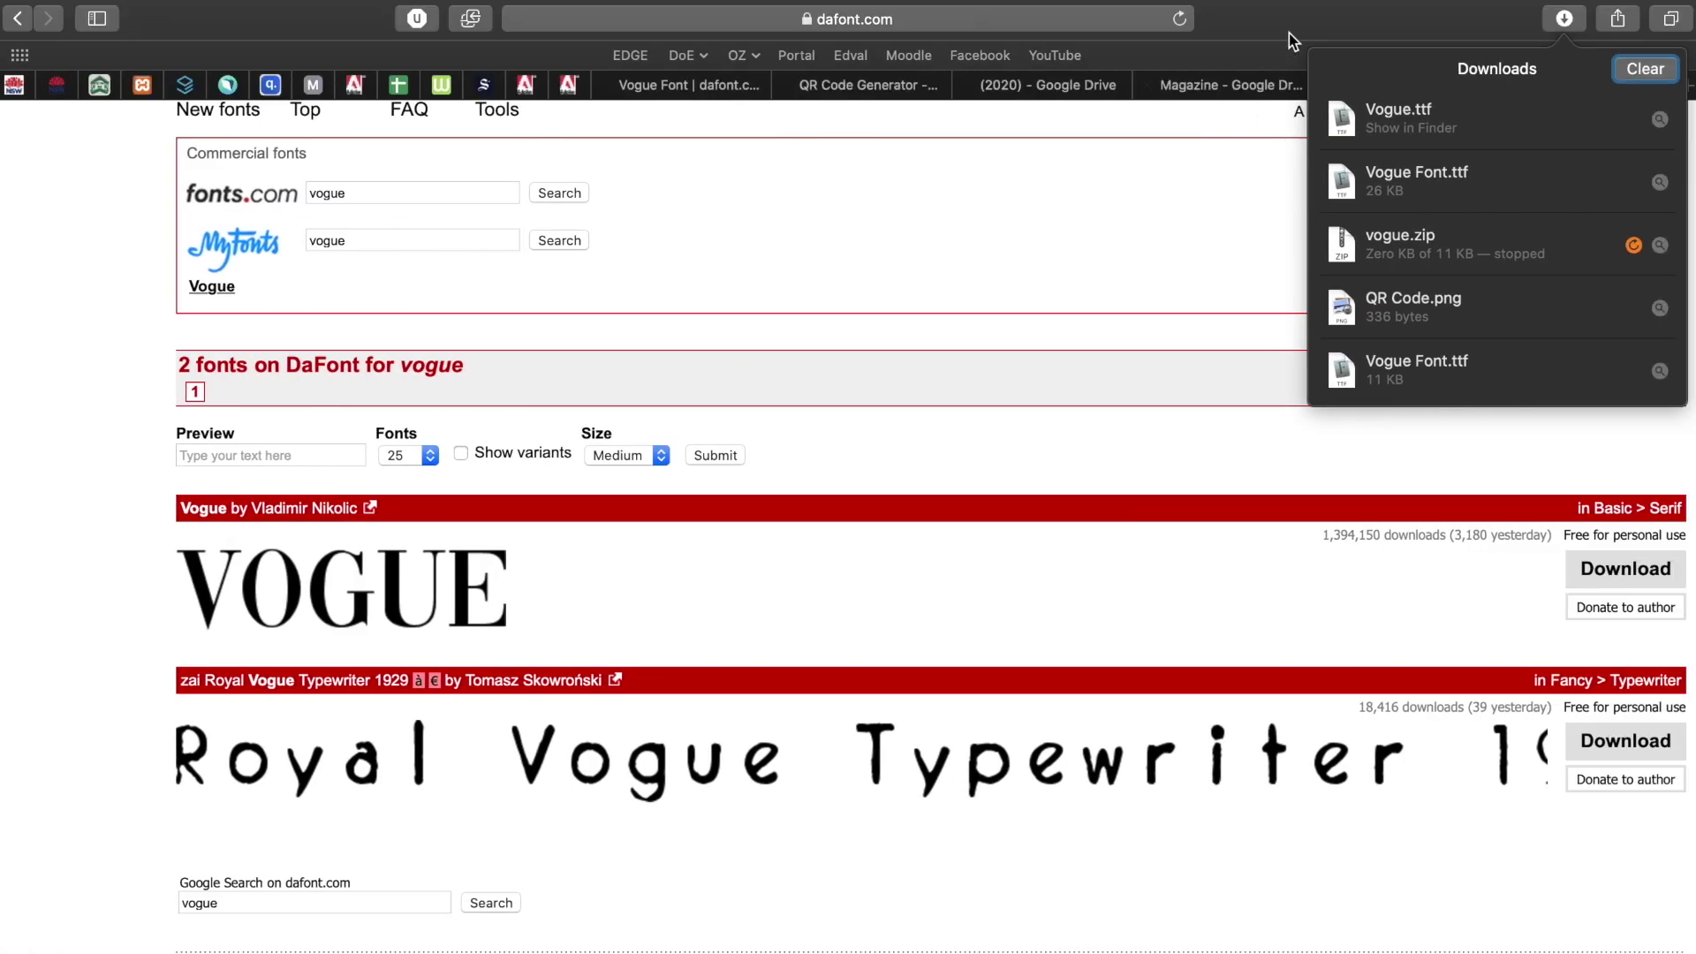
pyautogui.click(1289, 34)
pyautogui.click(1422, 85)
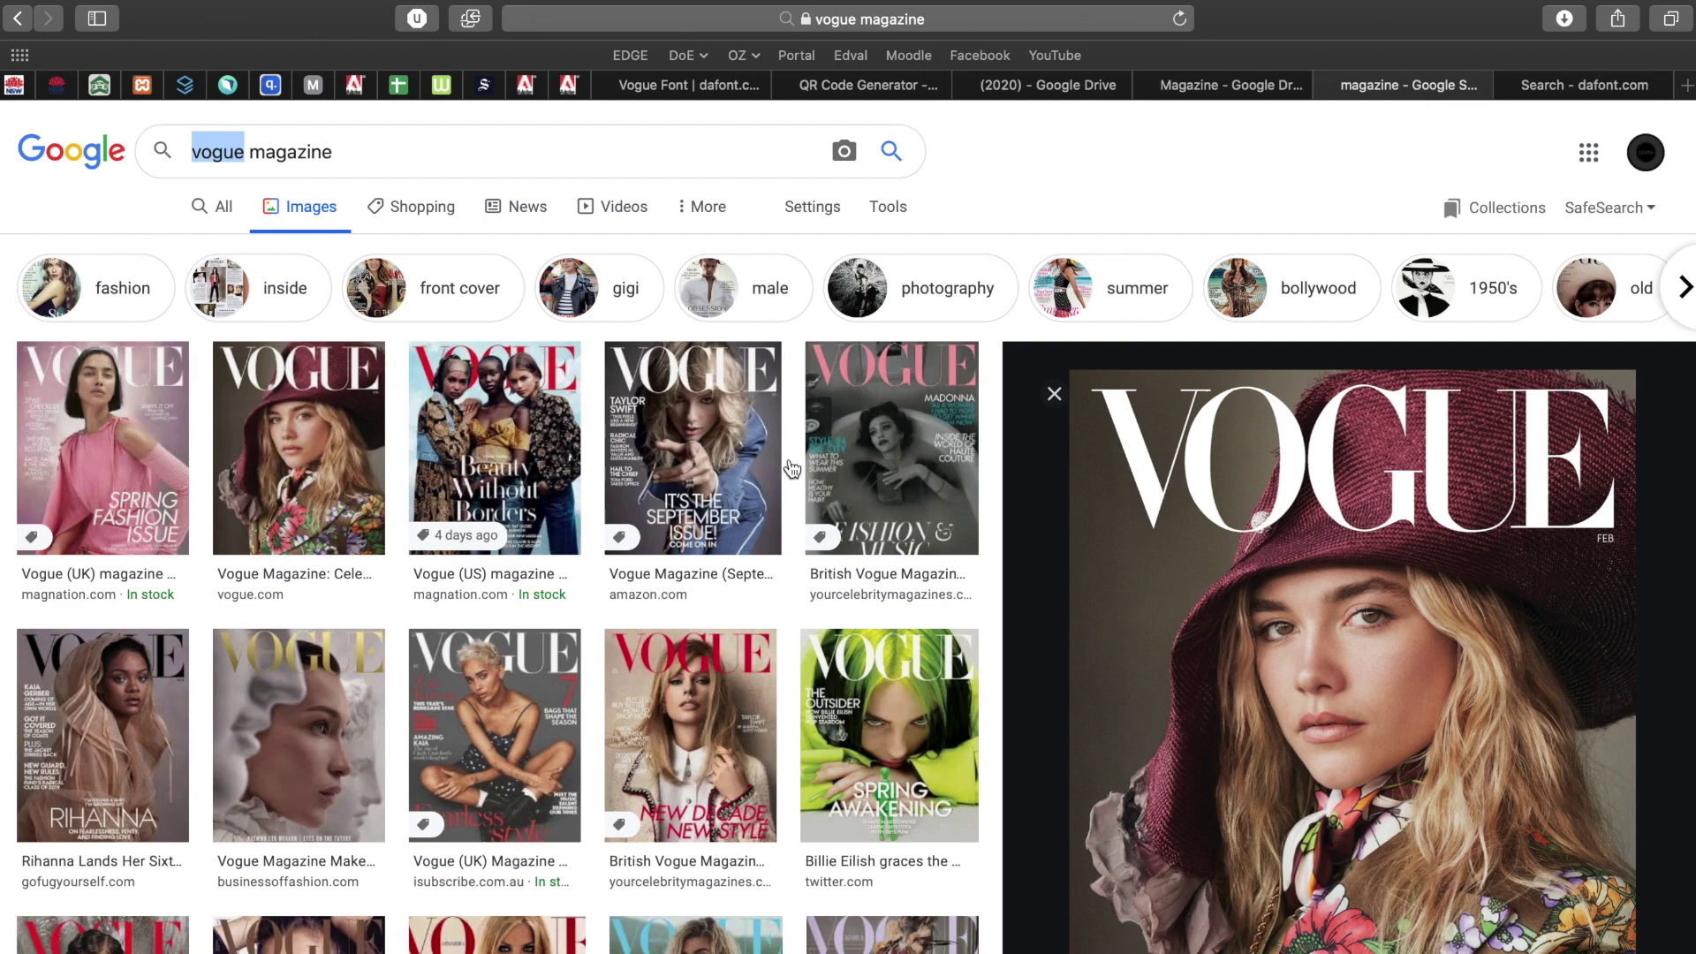
pyautogui.click(102, 442)
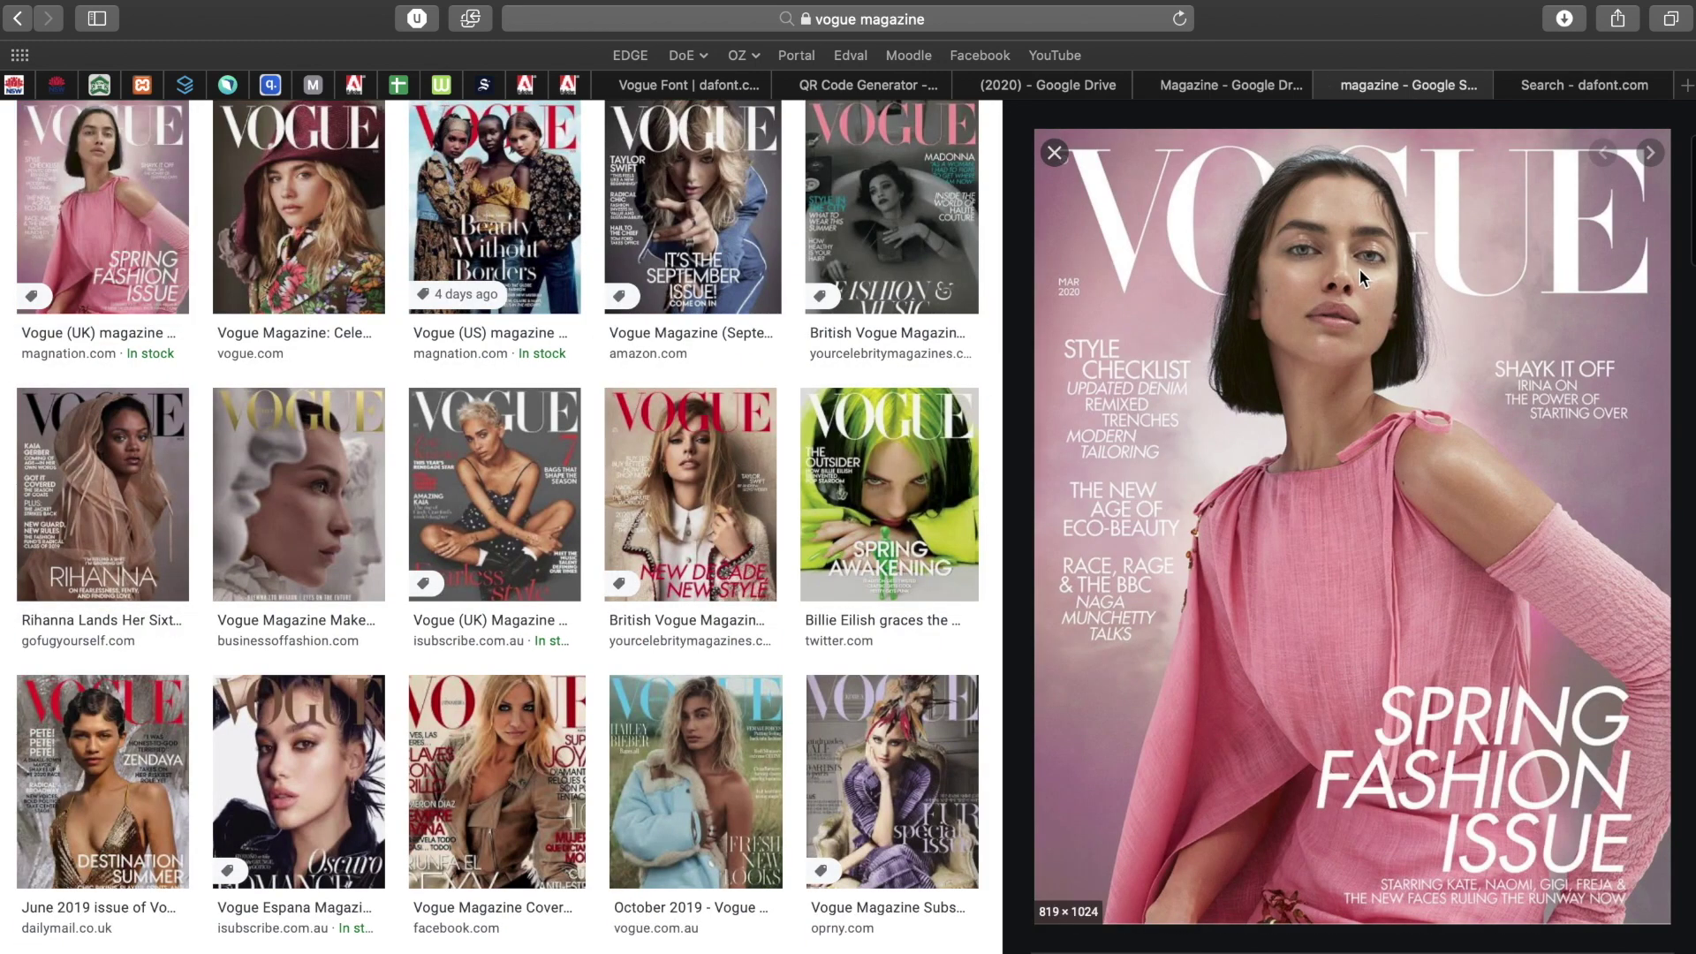
pyautogui.click(375, 185)
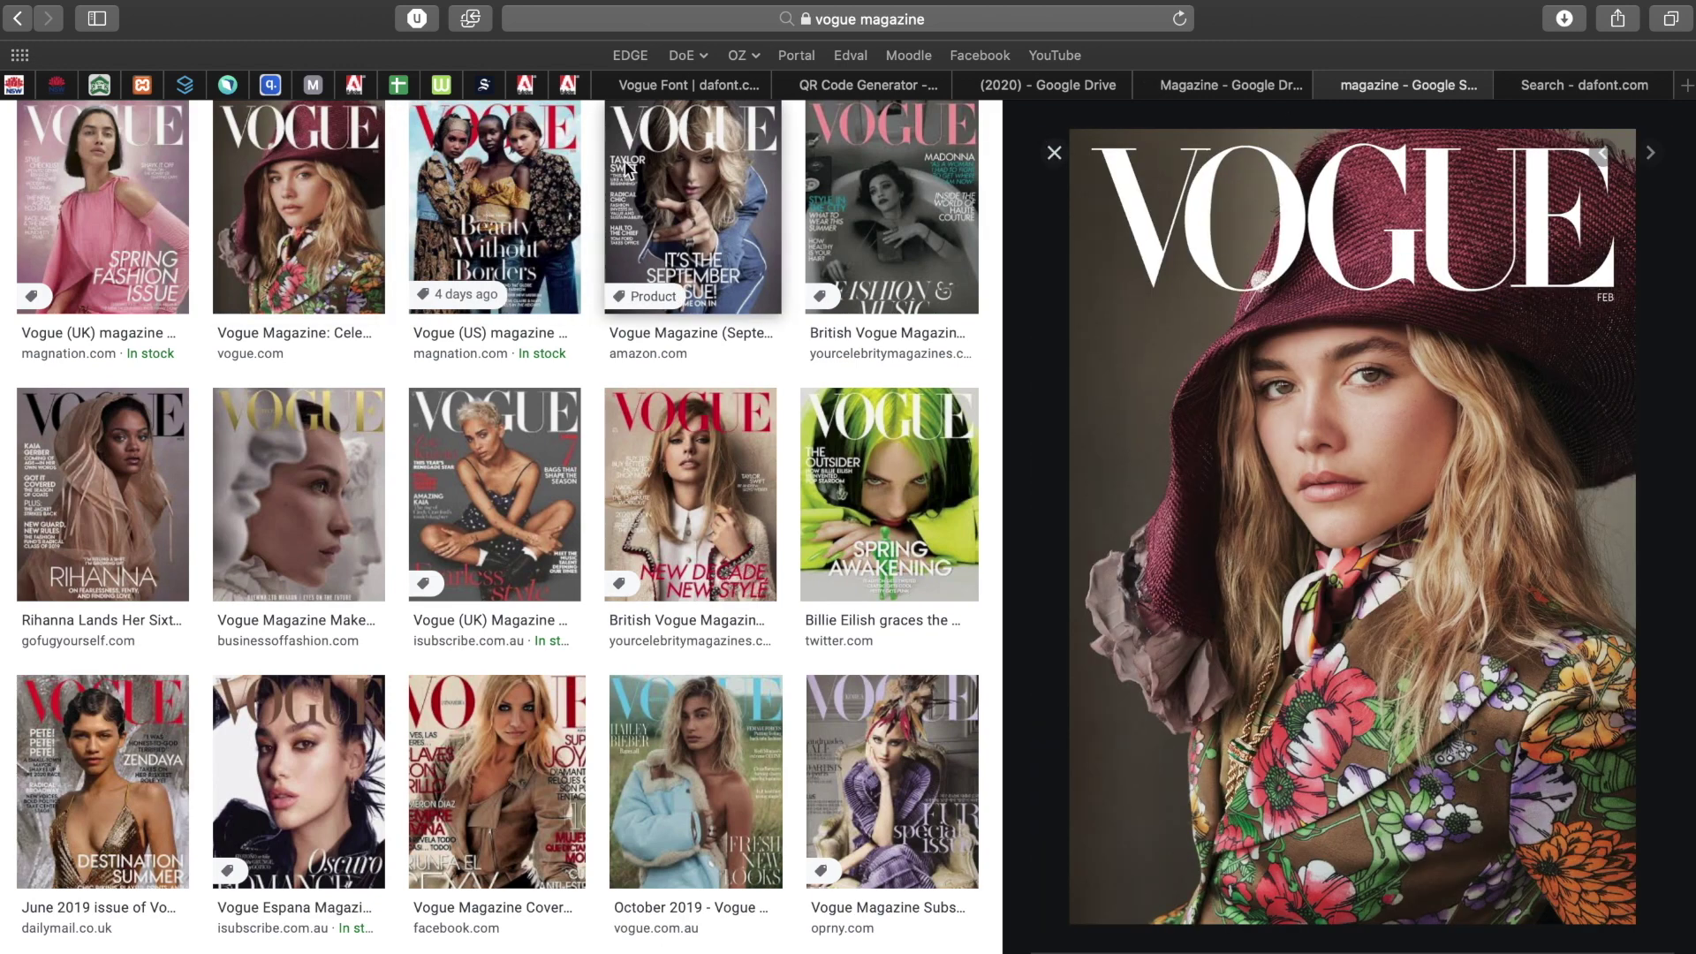
pyautogui.click(482, 150)
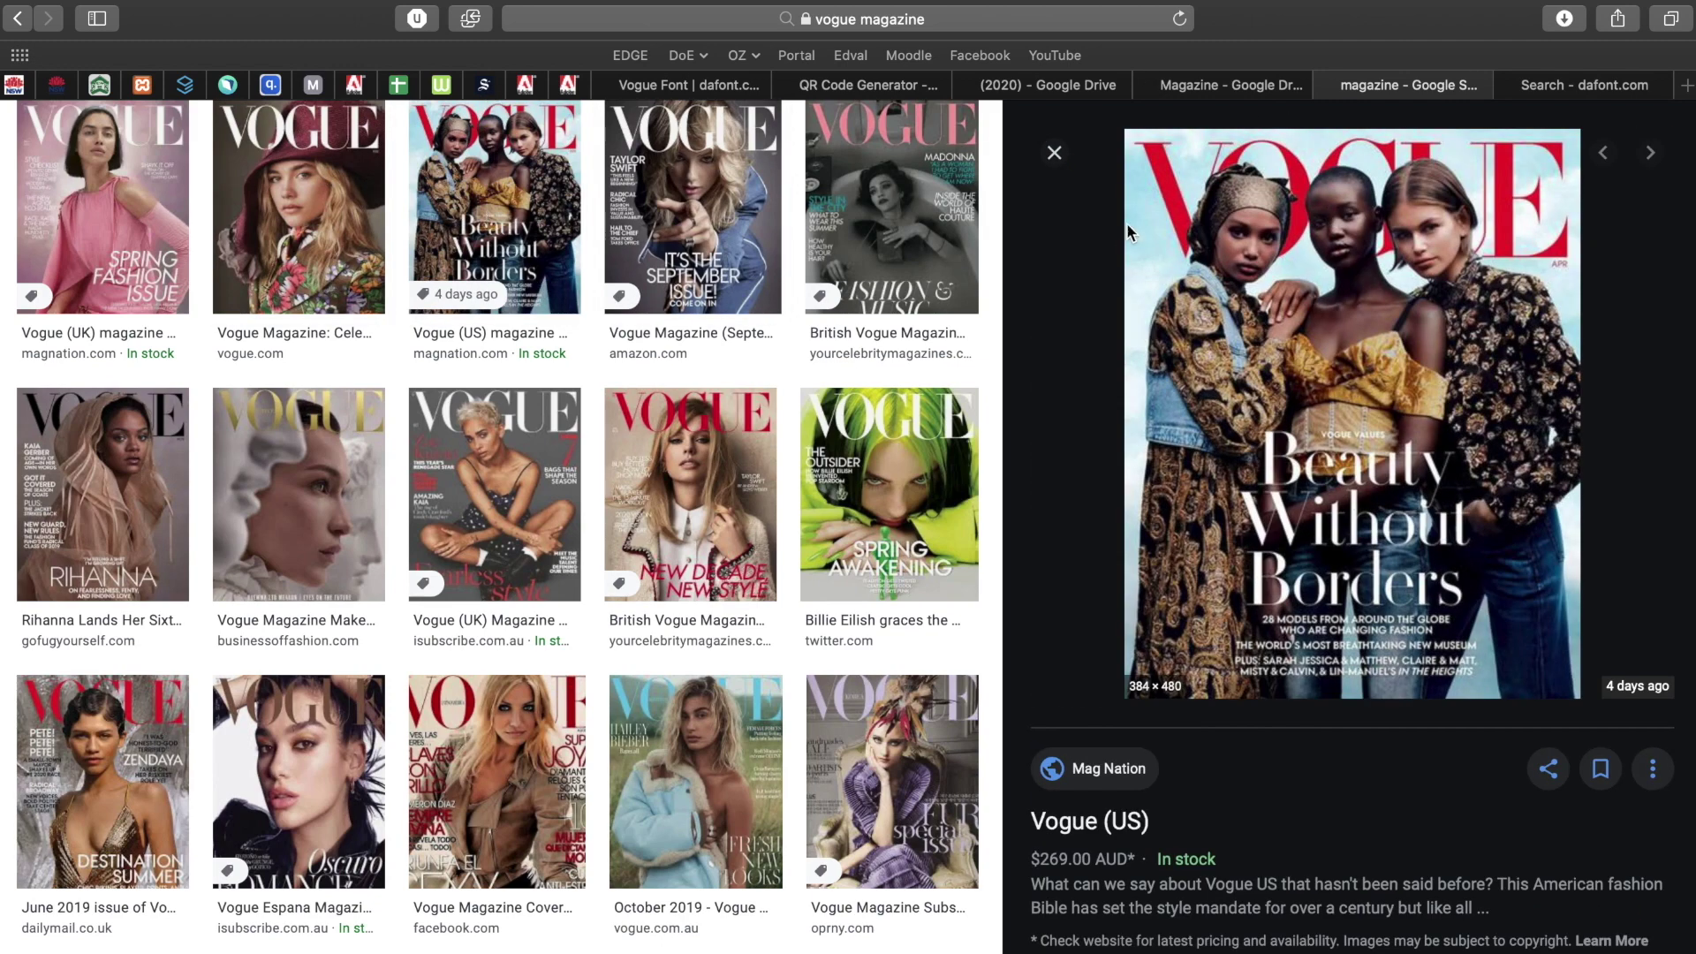
pyautogui.click(739, 168)
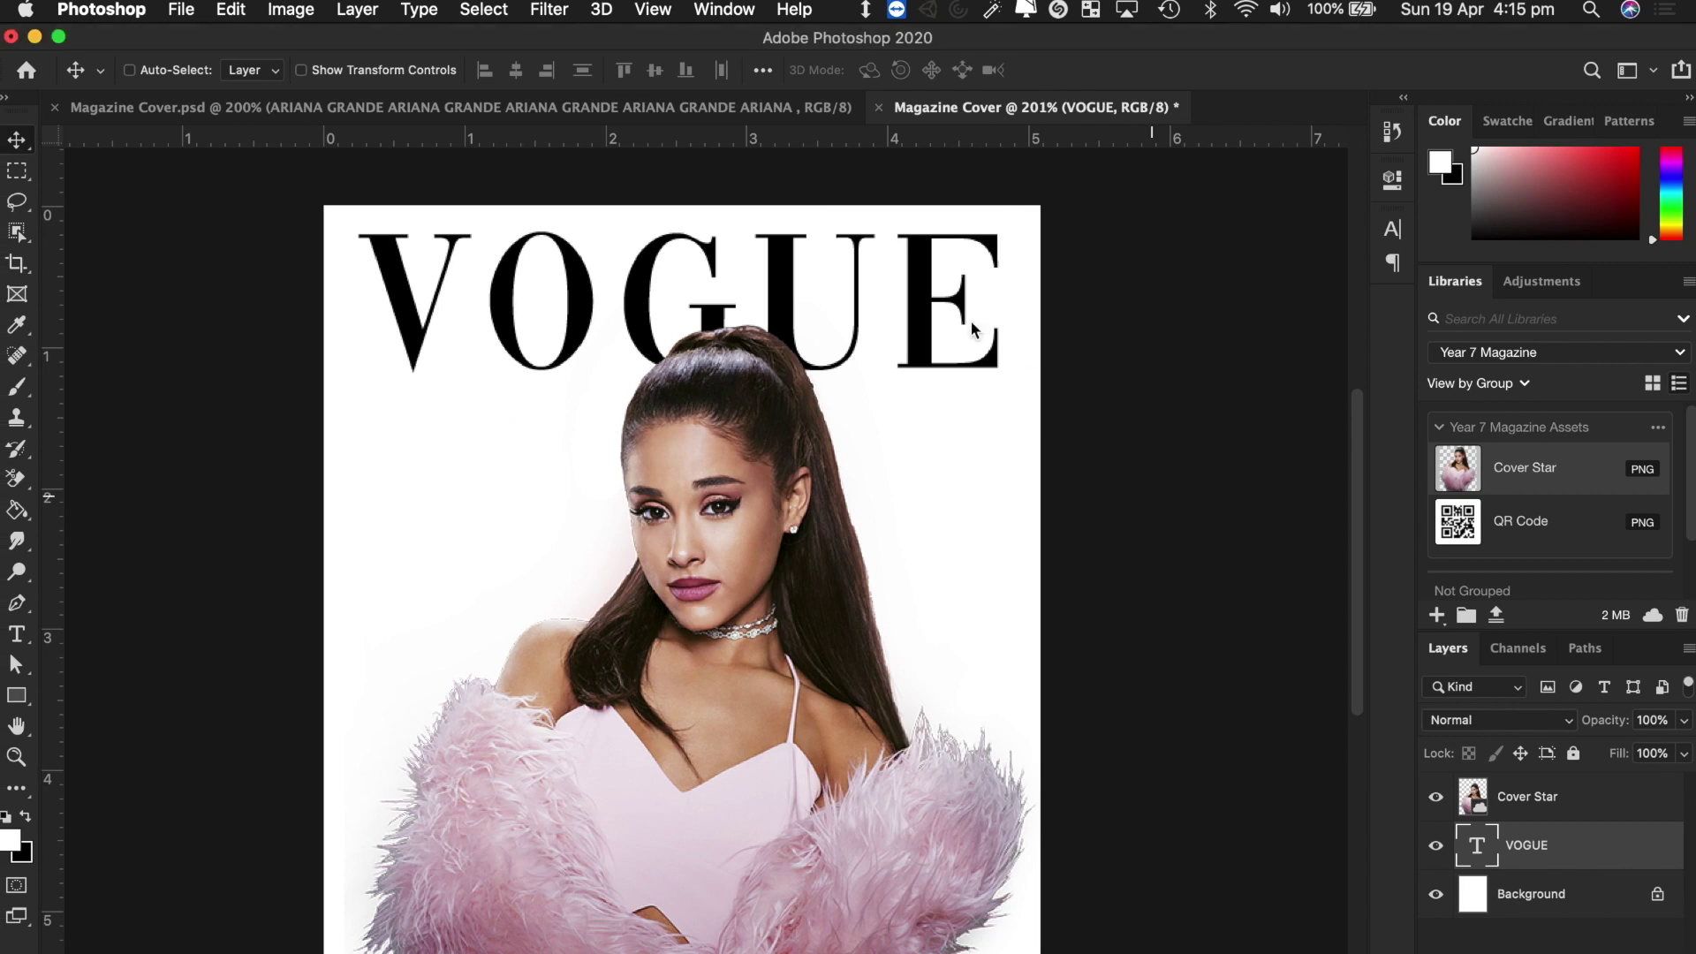
# Drag the VOGUE masthead slightly lower so it sits centred just behind the cover star's head.
pyautogui.moveTo(926, 325); pyautogui.dragTo(921, 339)
pyautogui.scroll(-5, 1071, 658)
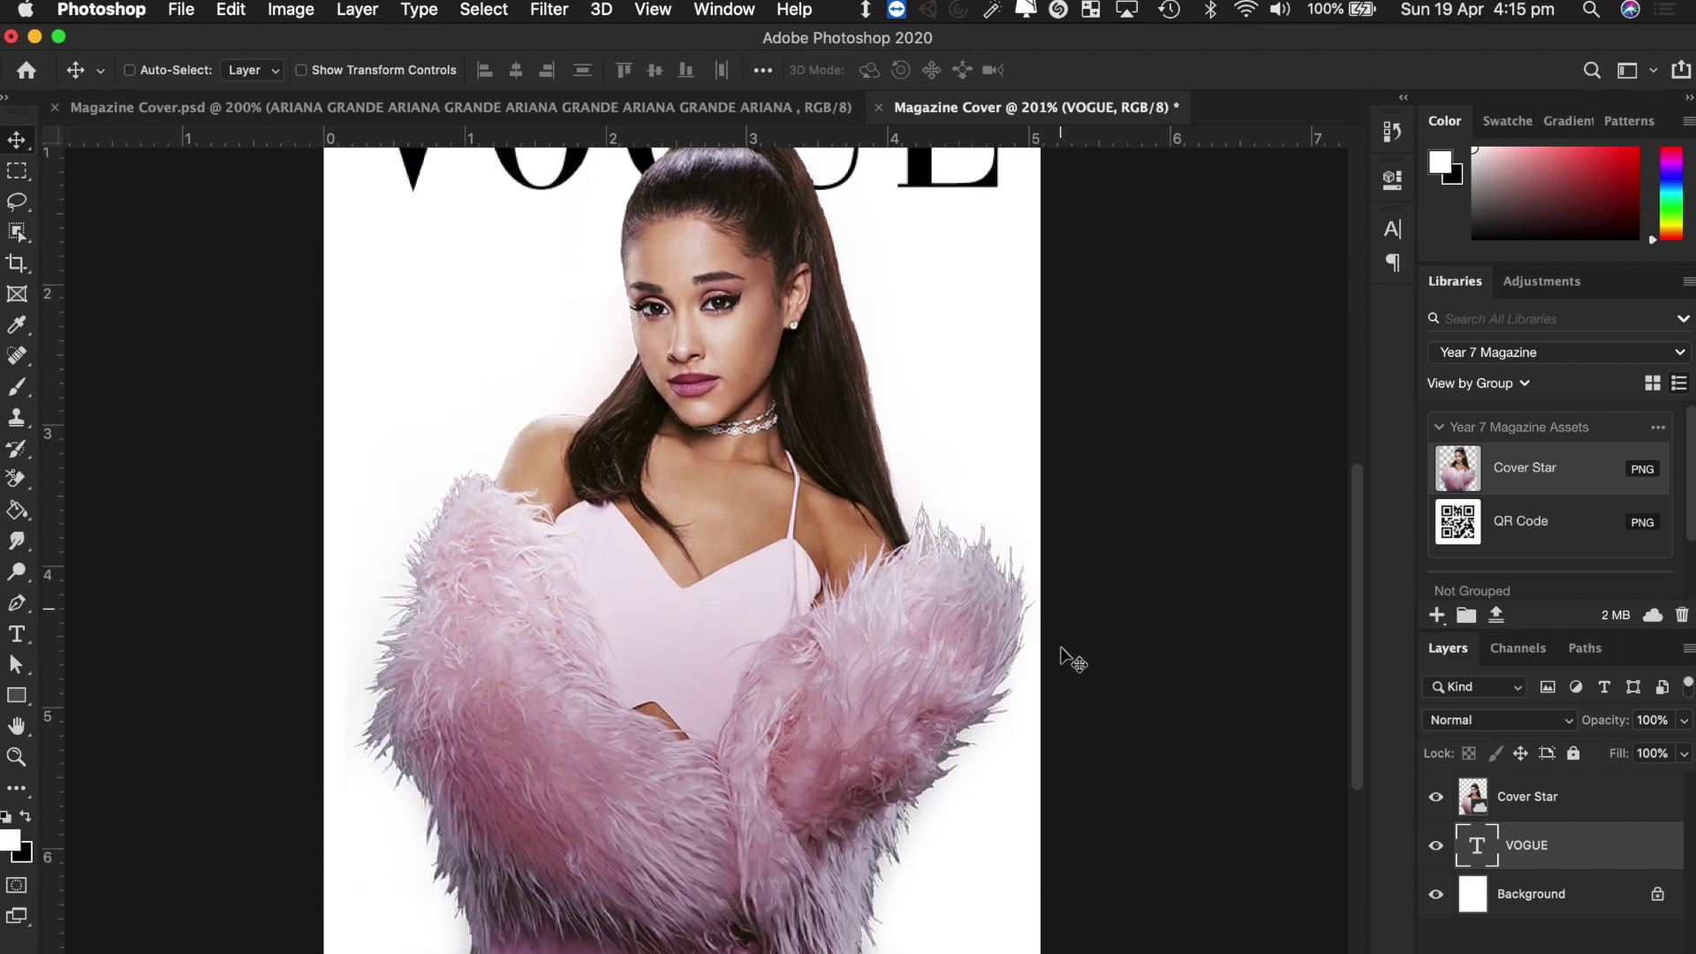
pyautogui.scroll(3, 1069, 657)
pyautogui.scroll(2, 1074, 661)
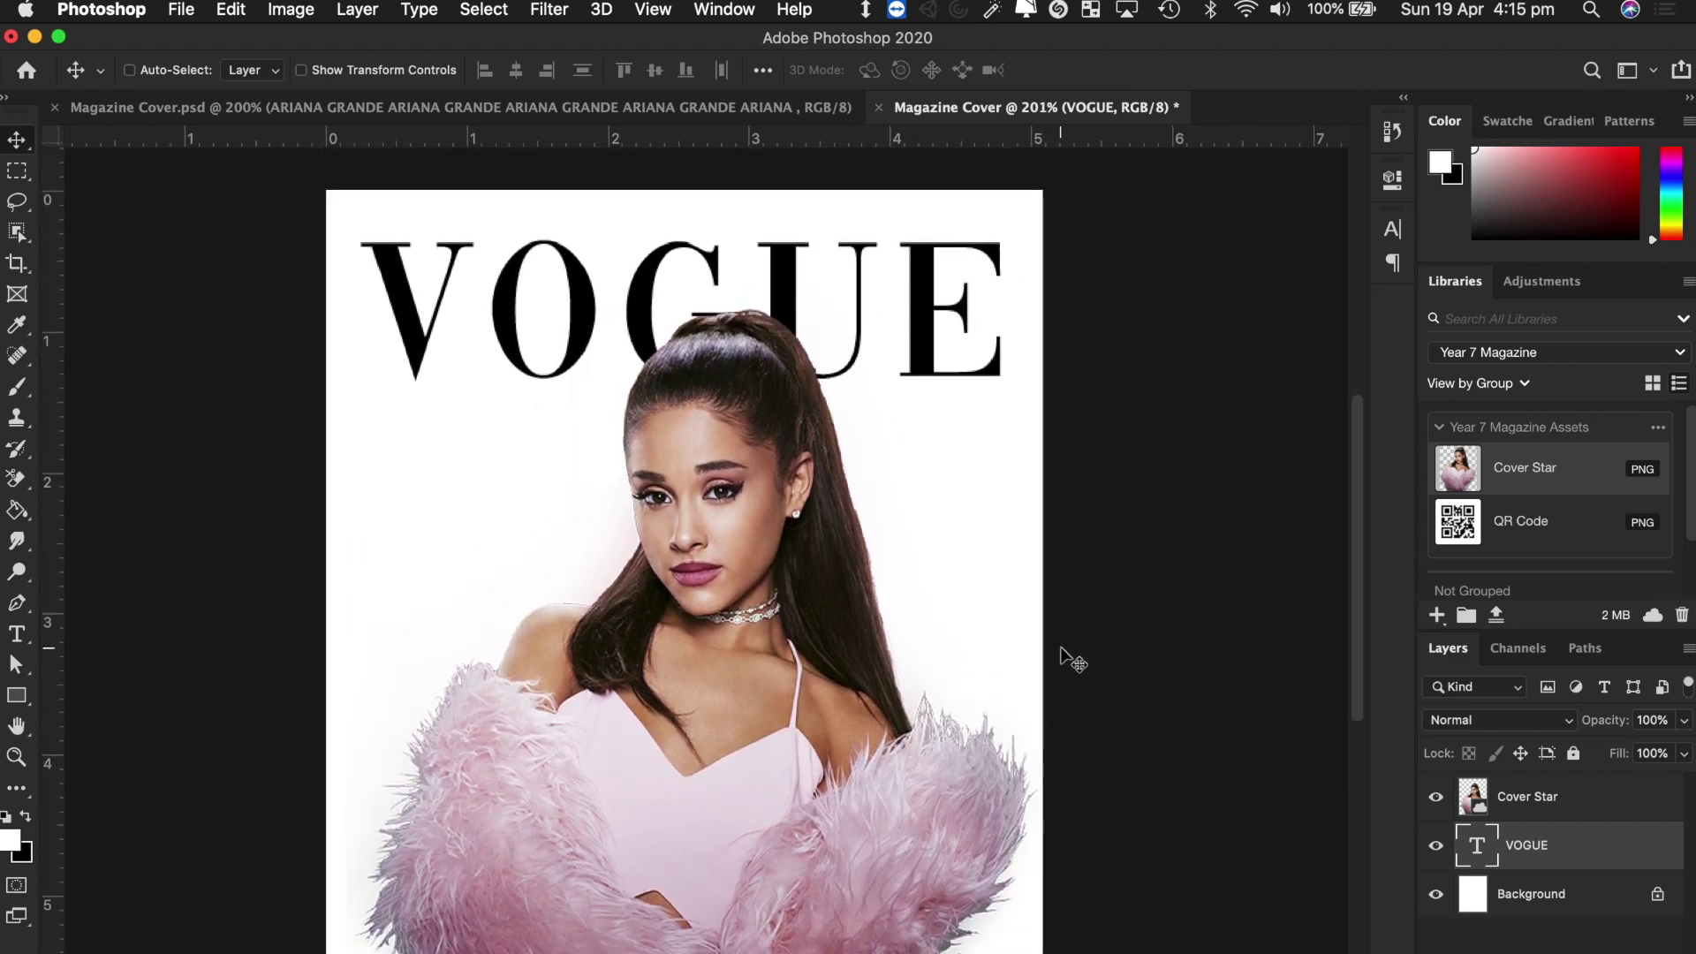
pyautogui.scroll(-1, 1073, 661)
pyautogui.scroll(-1, 1072, 658)
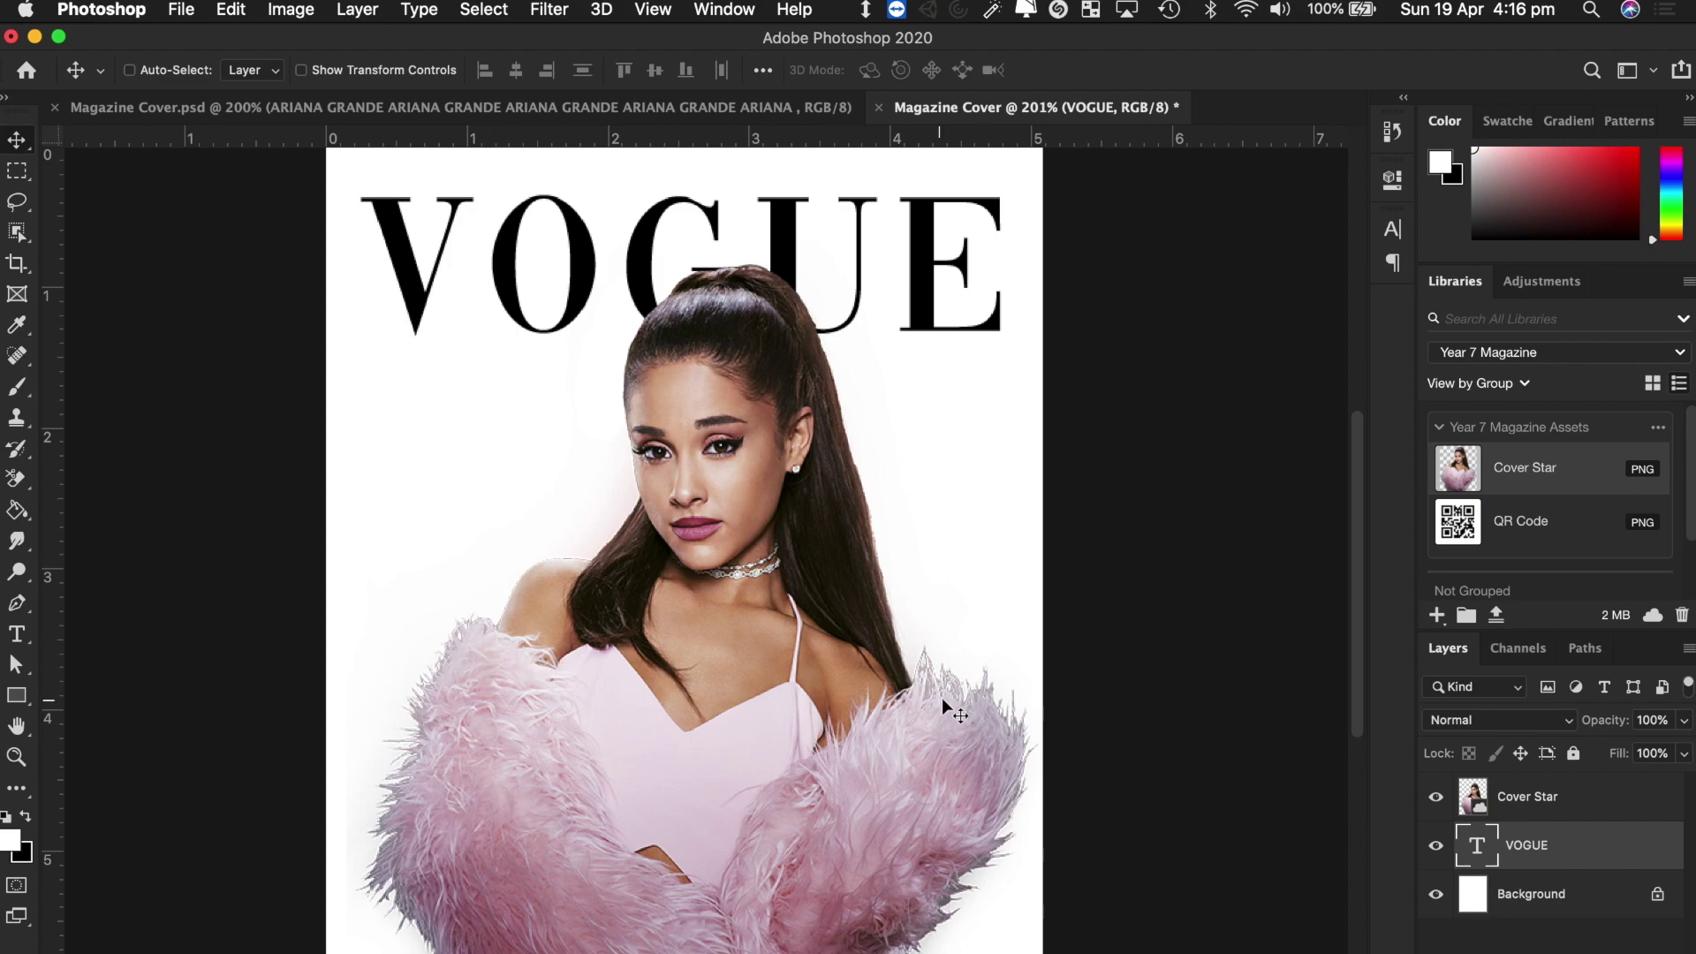
pyautogui.hotkey('ctrl', 'Right')
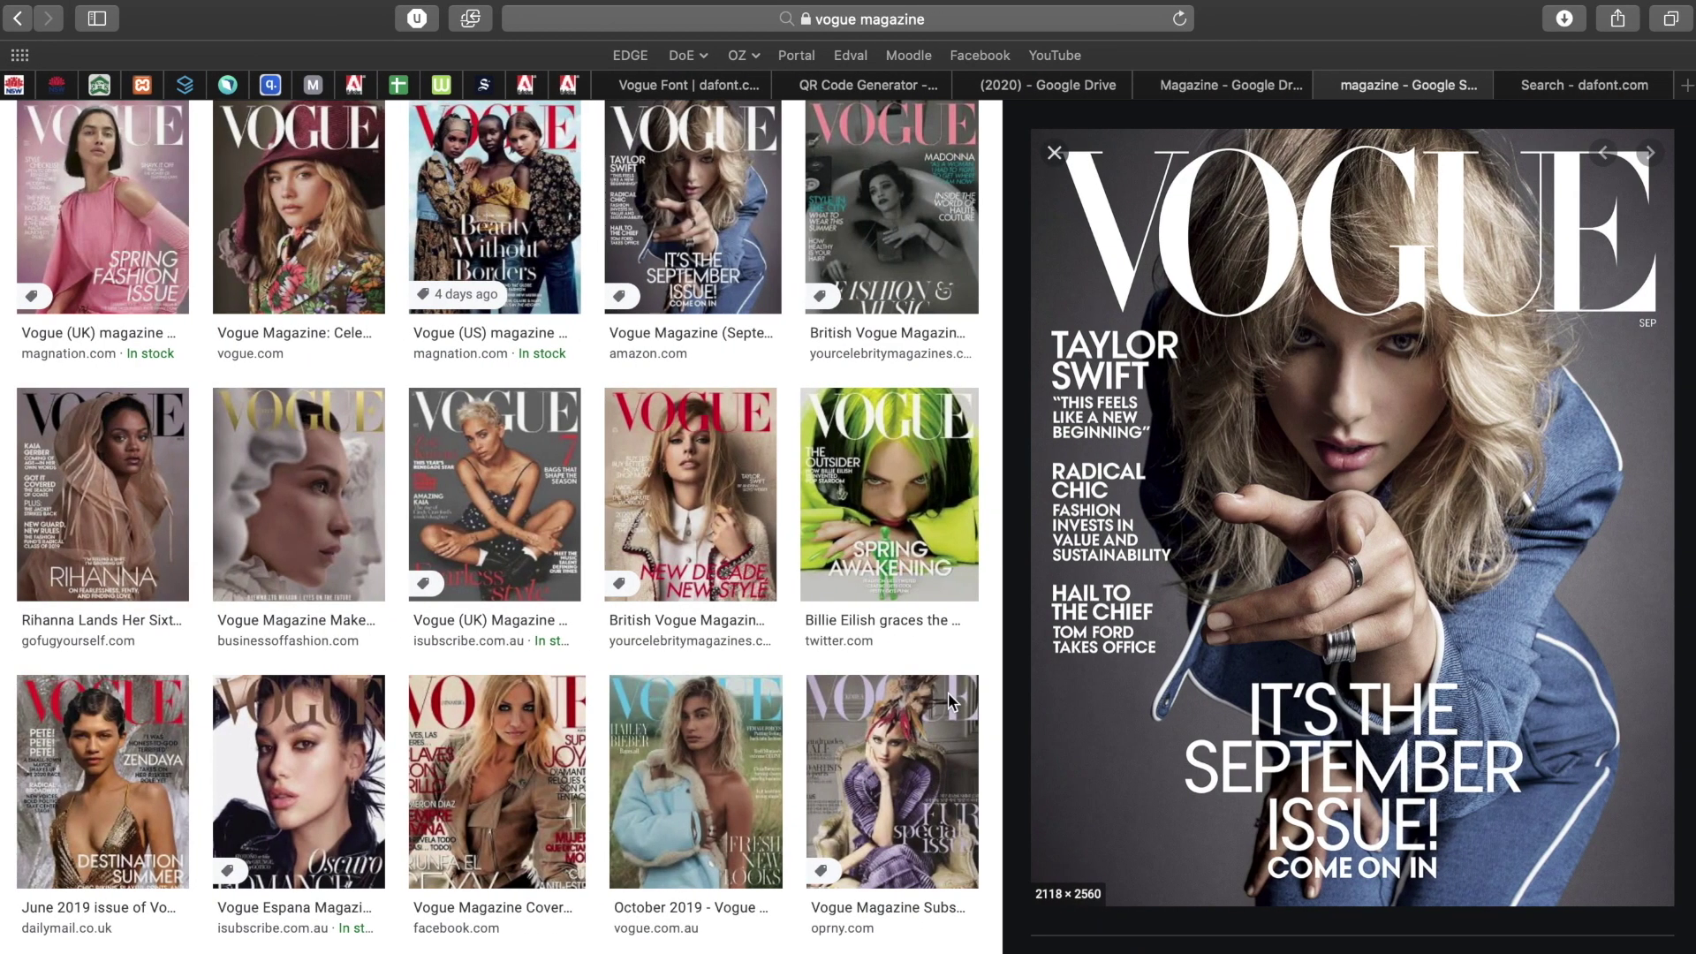
pyautogui.scroll(5, 669, 551)
pyautogui.click(354, 162)
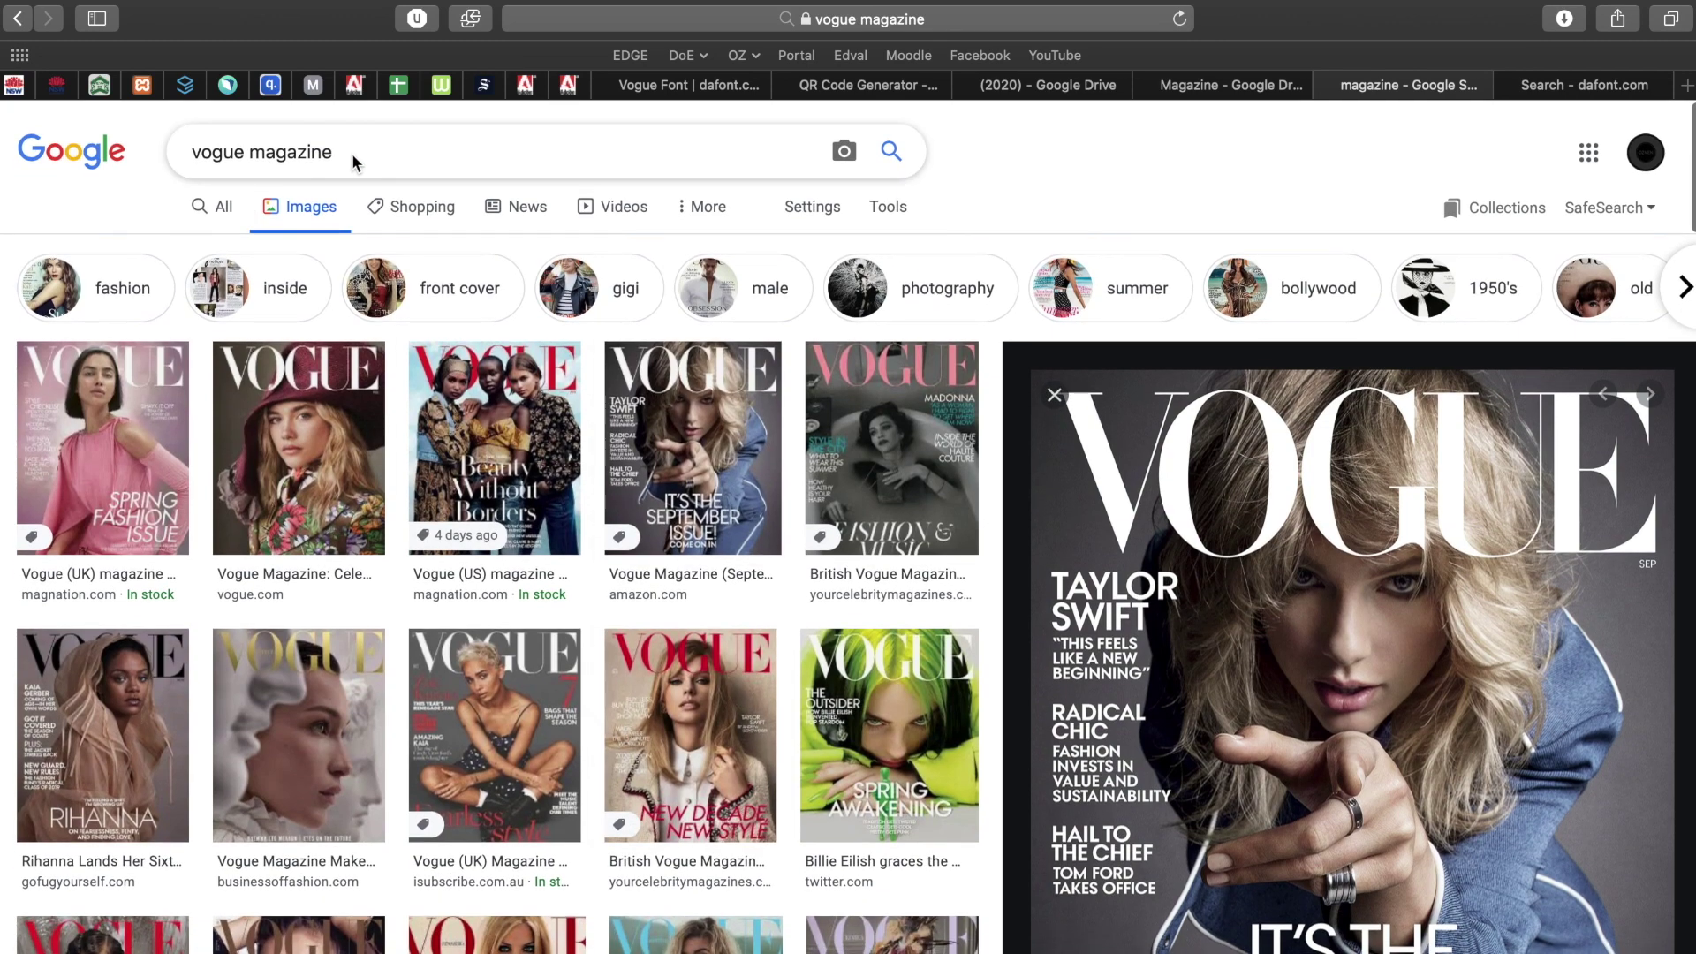
pyautogui.write('arian')
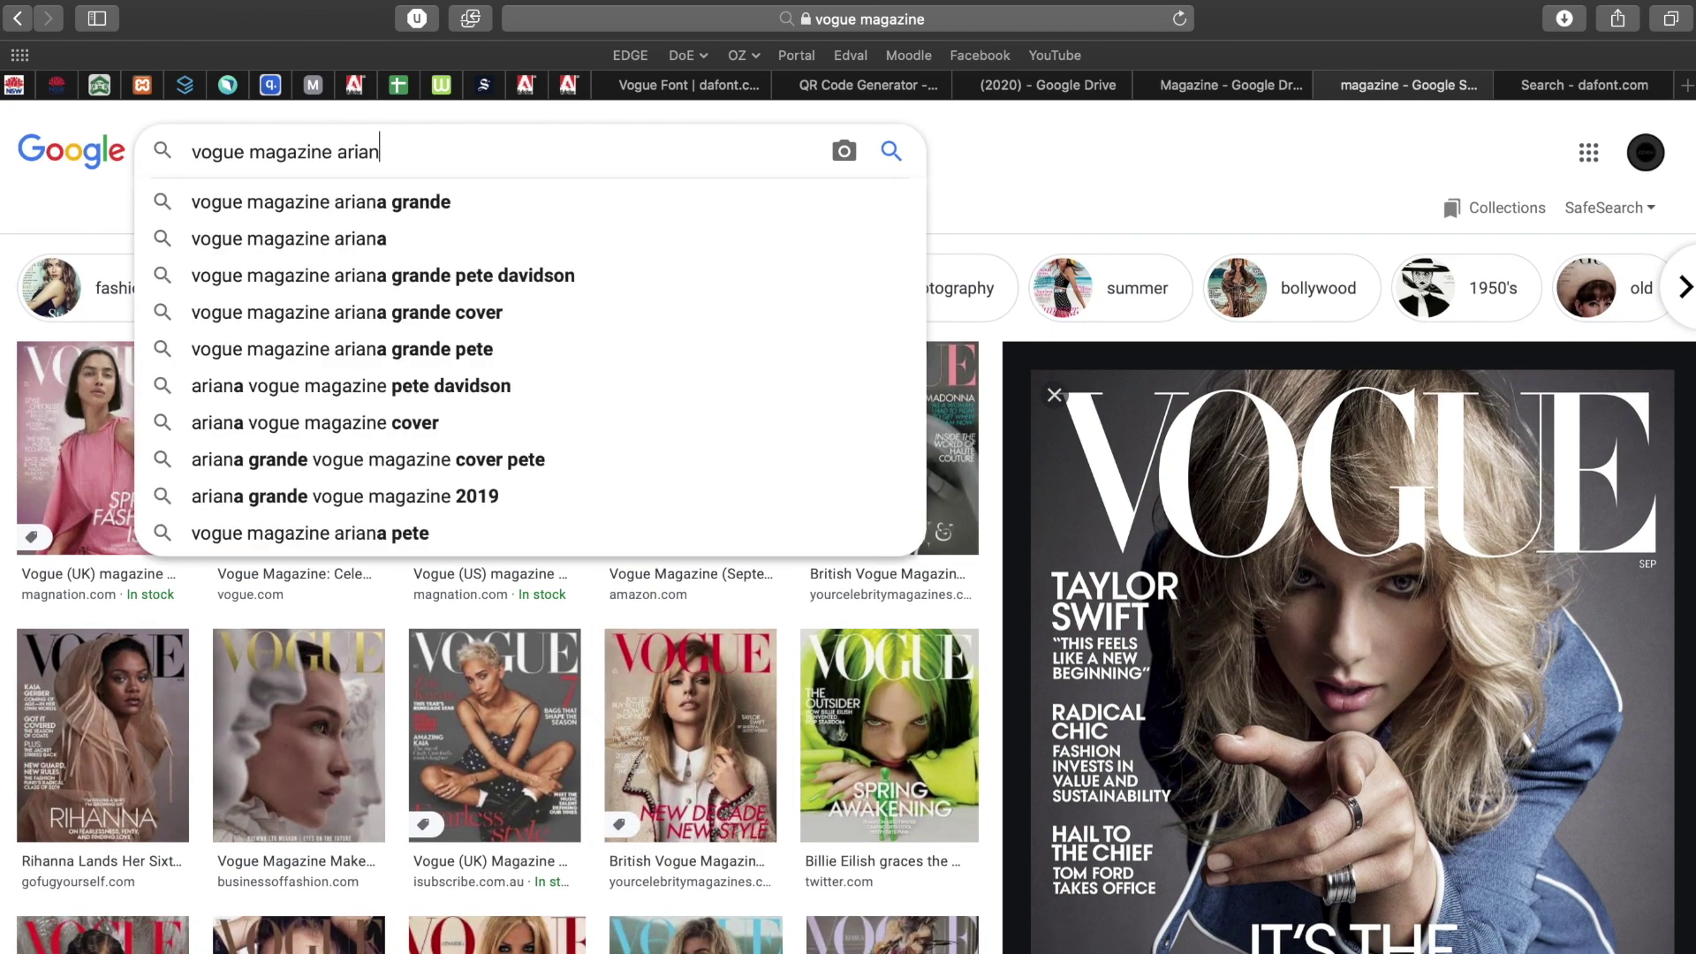
pyautogui.press('Down')
pyautogui.press('Return')
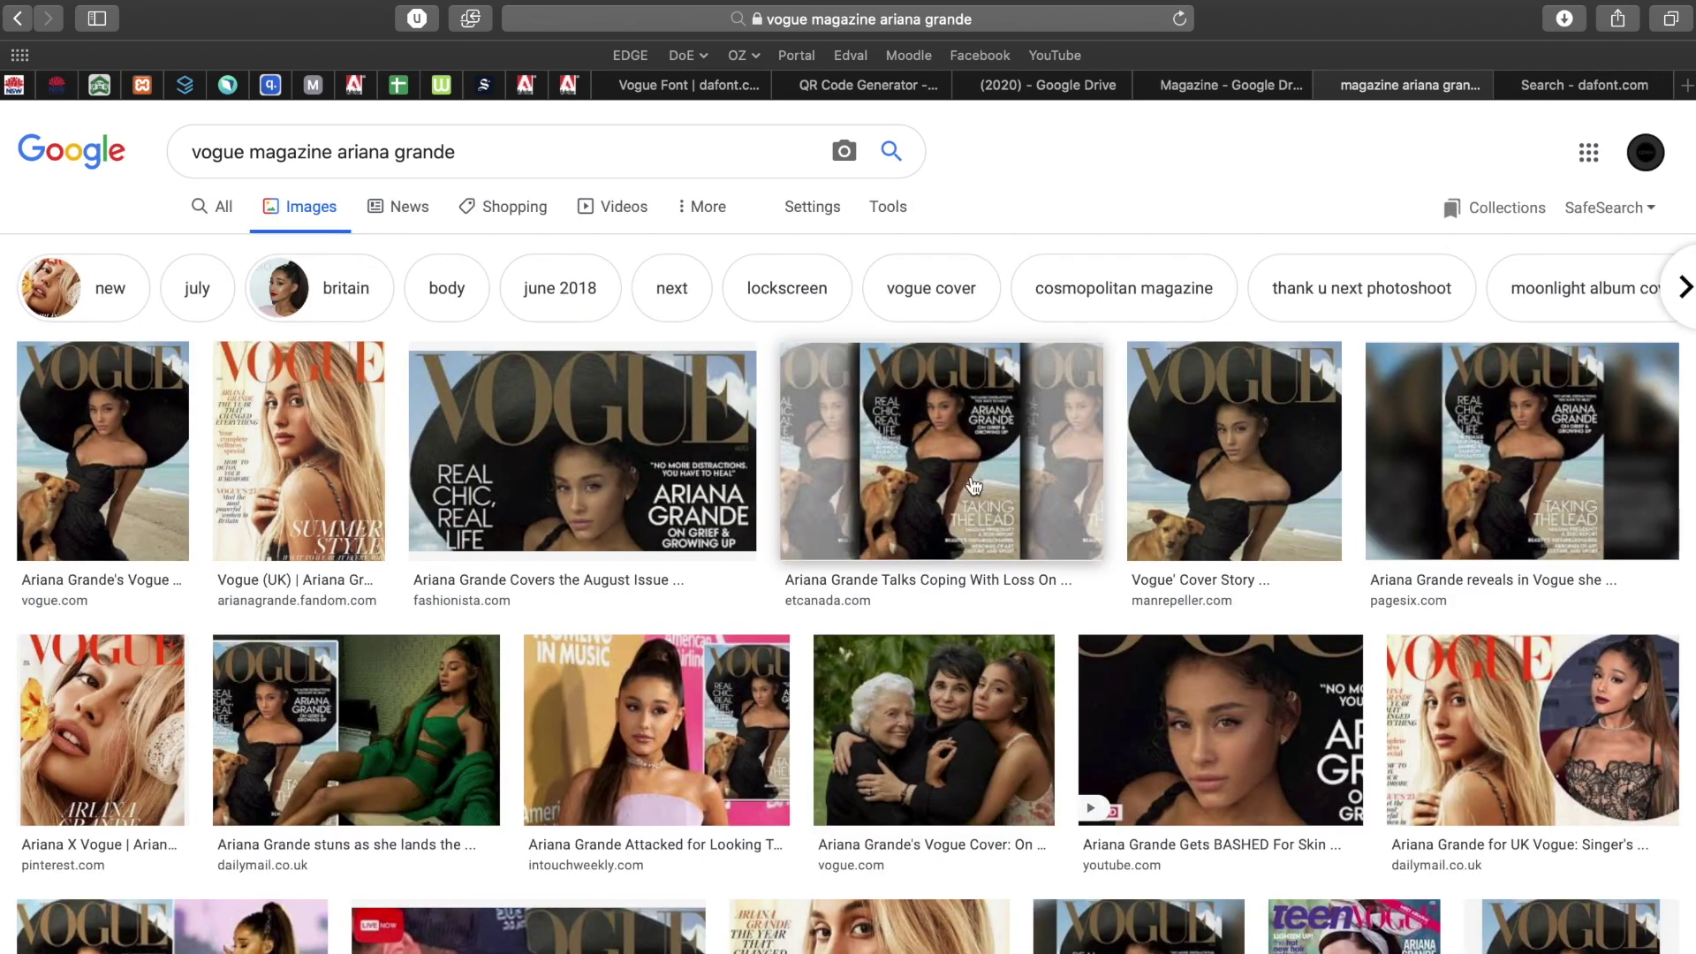
pyautogui.click(919, 482)
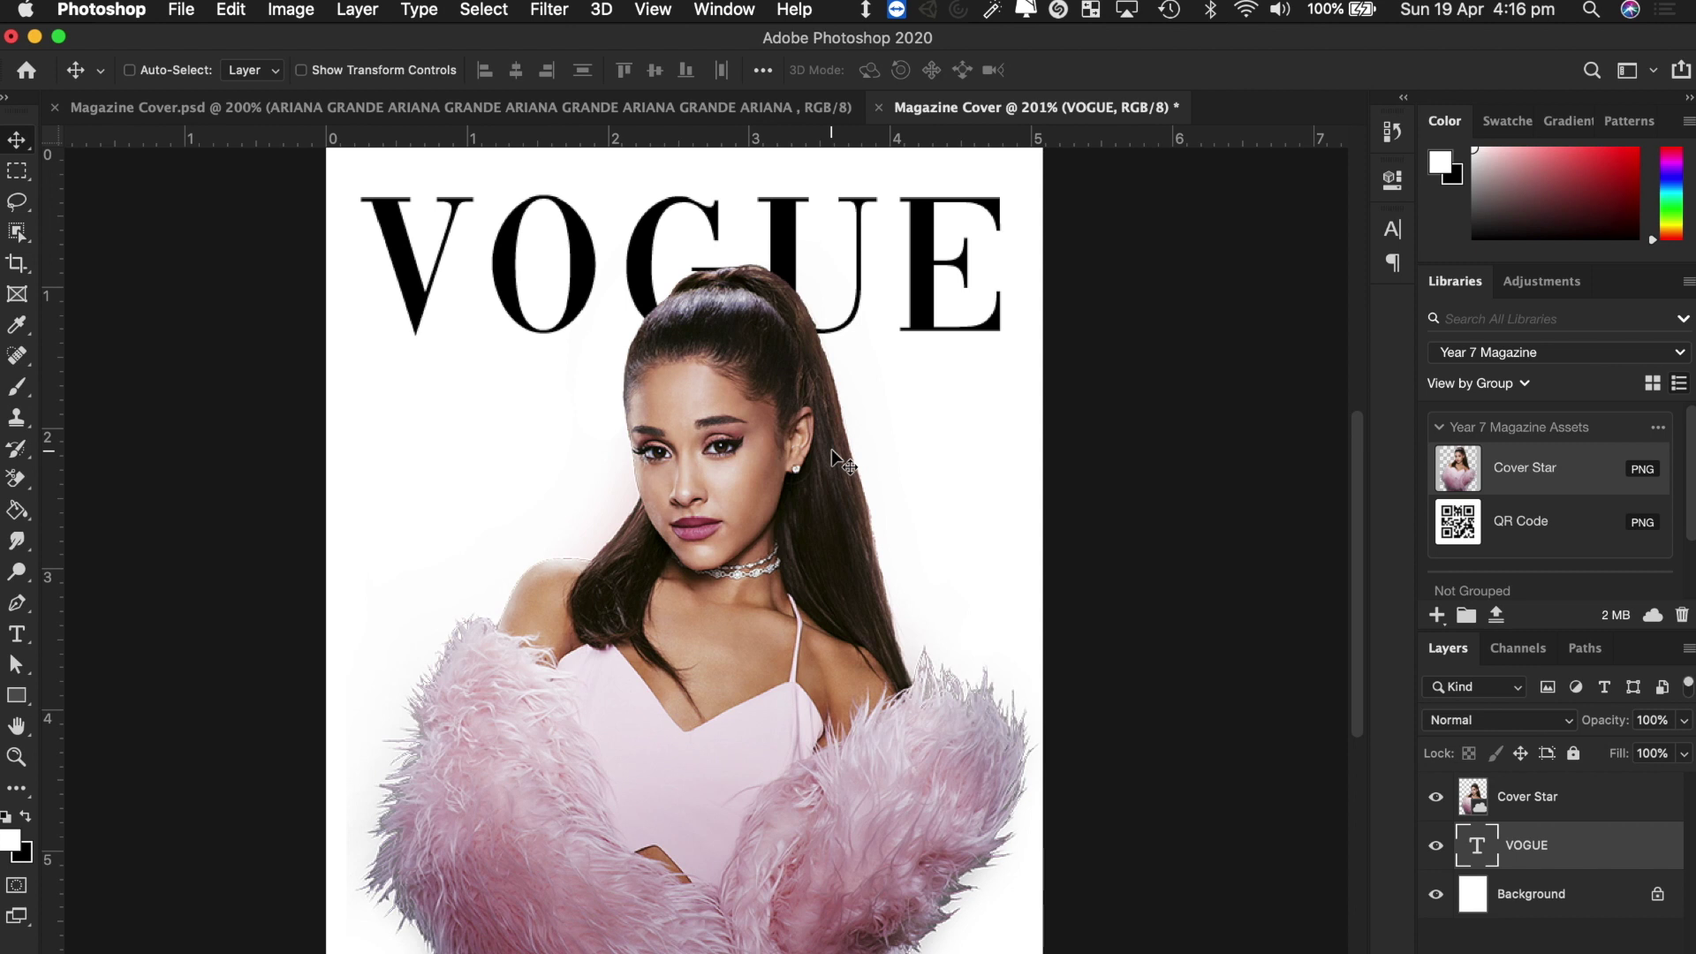
# Draw a text box on the cover, type MAY, and reduce its font size.
pyautogui.click(16, 634)
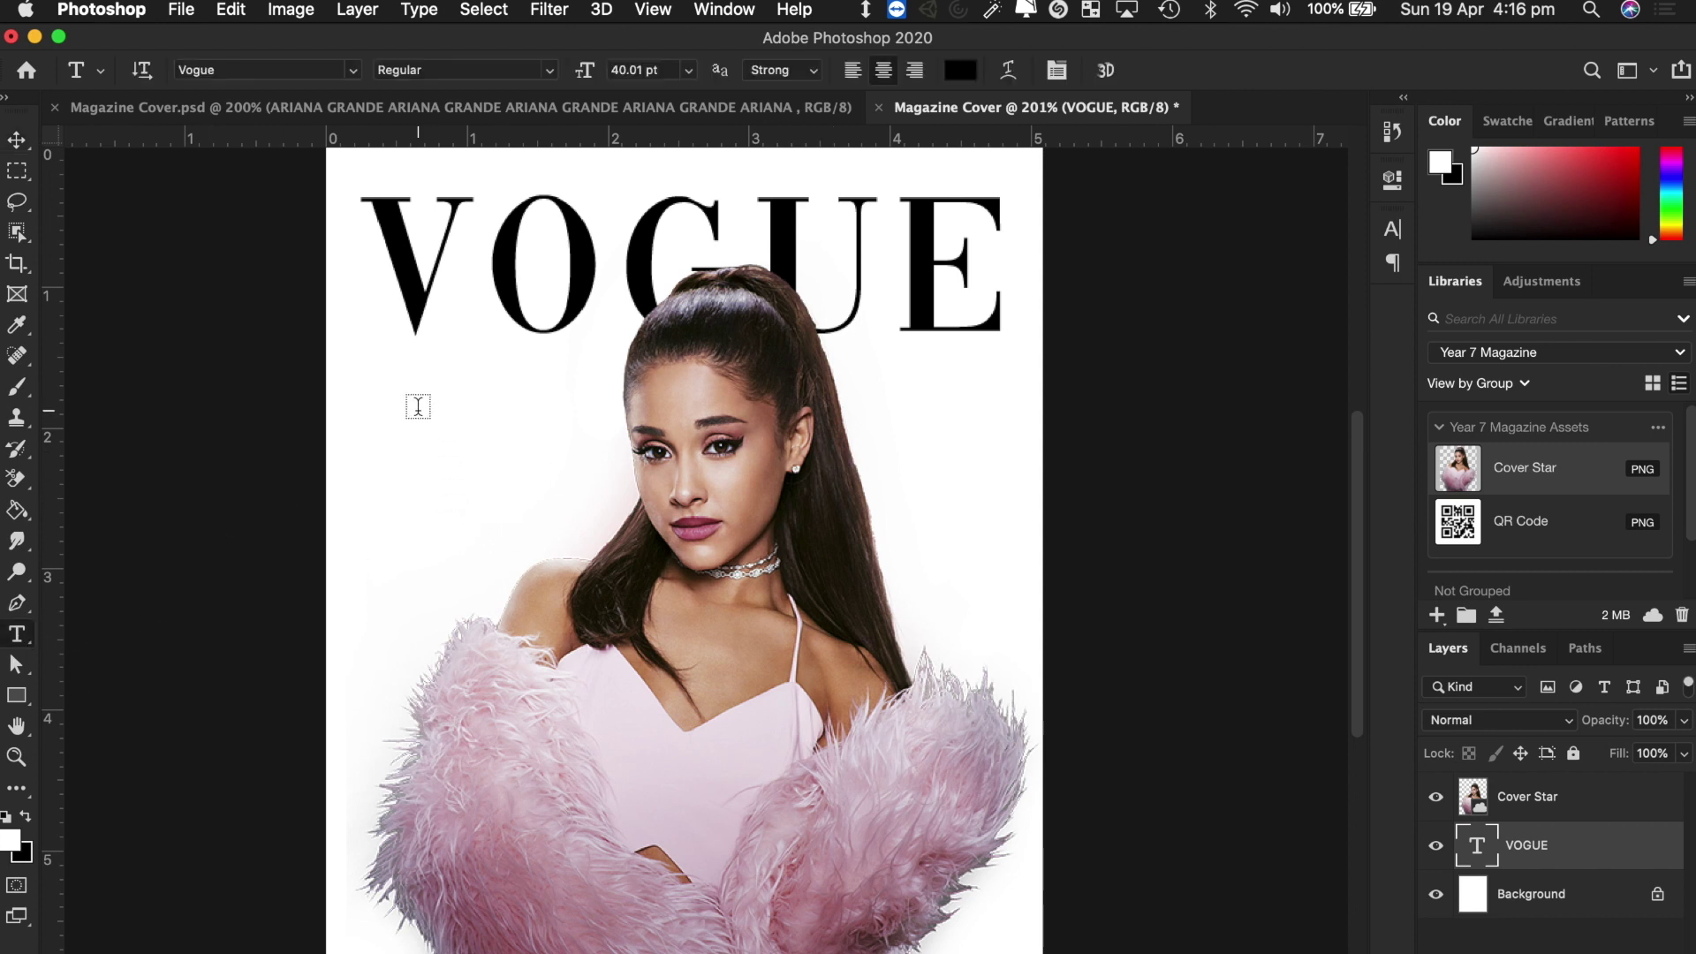
pyautogui.moveTo(411, 418); pyautogui.dragTo(568, 501)
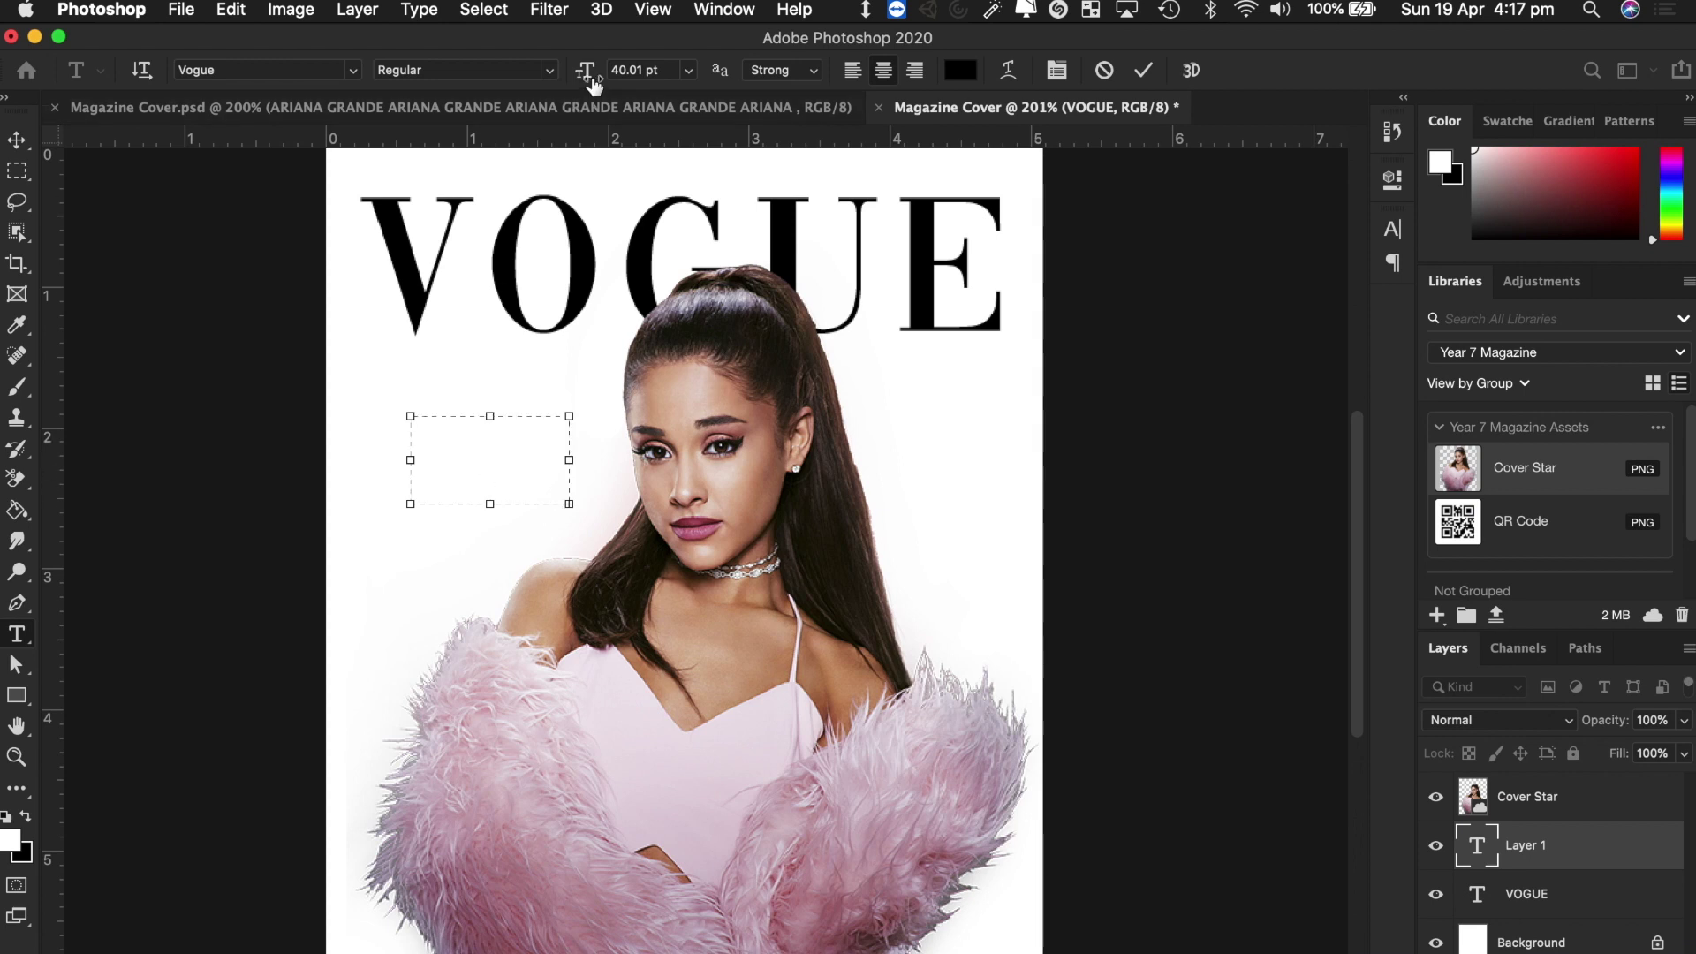
pyautogui.moveTo(584, 69); pyautogui.dragTo(537, 69)
pyautogui.write('MAY')
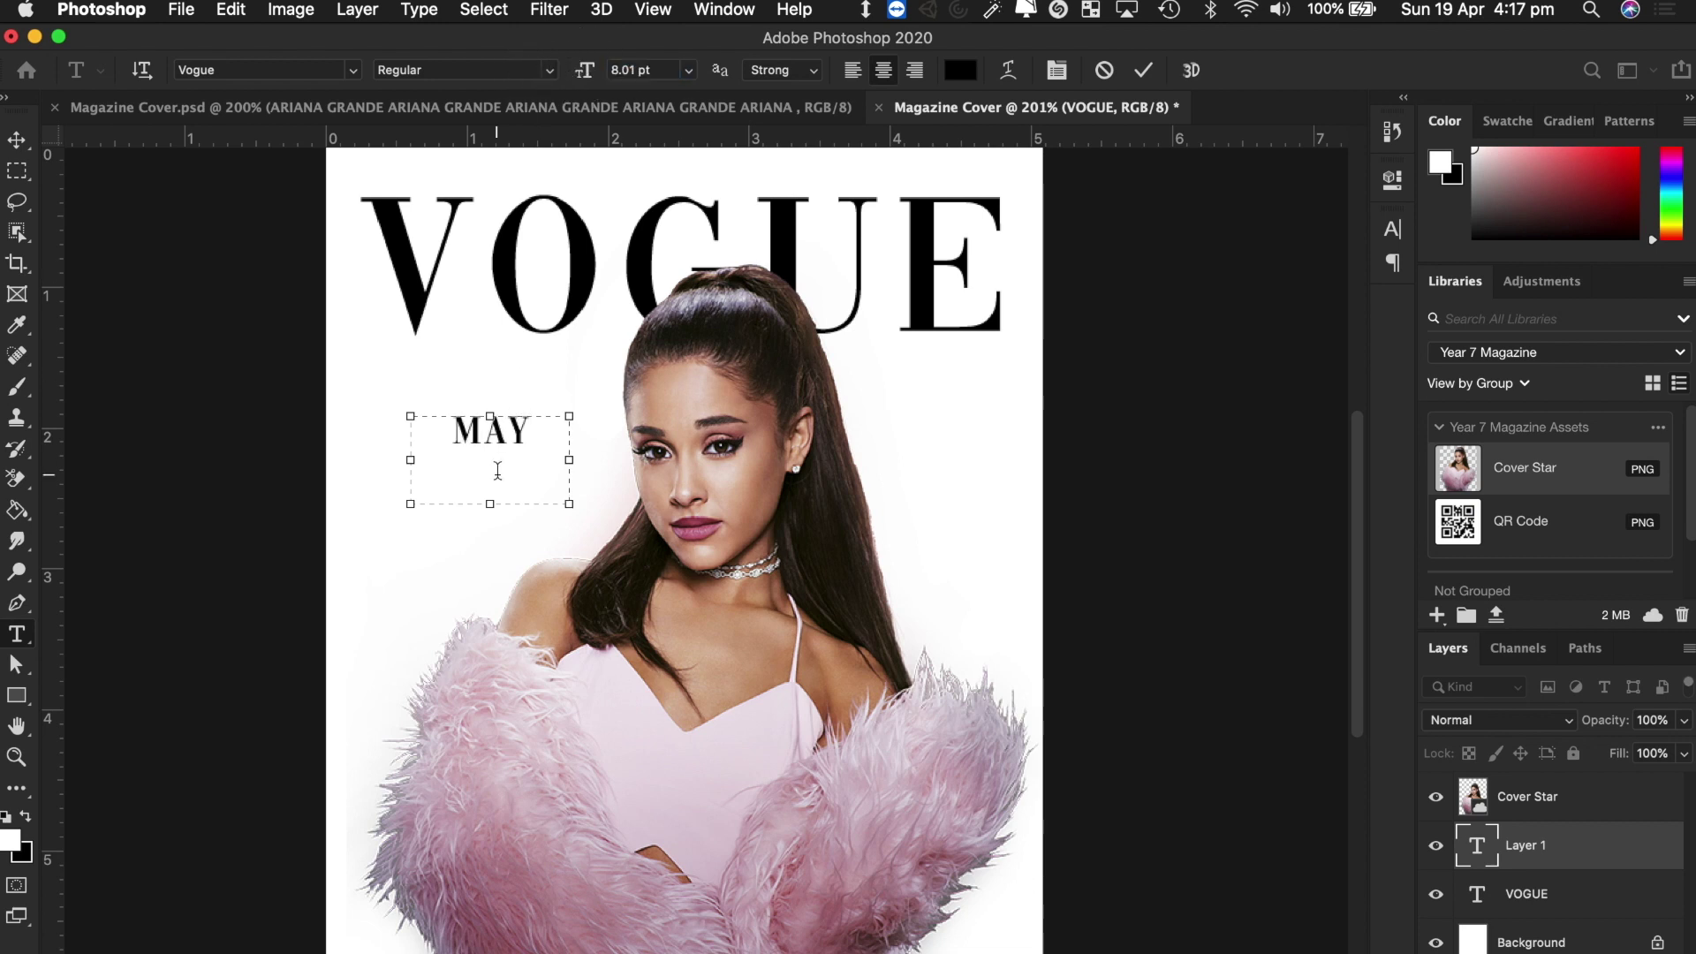
pyautogui.press('super+a')
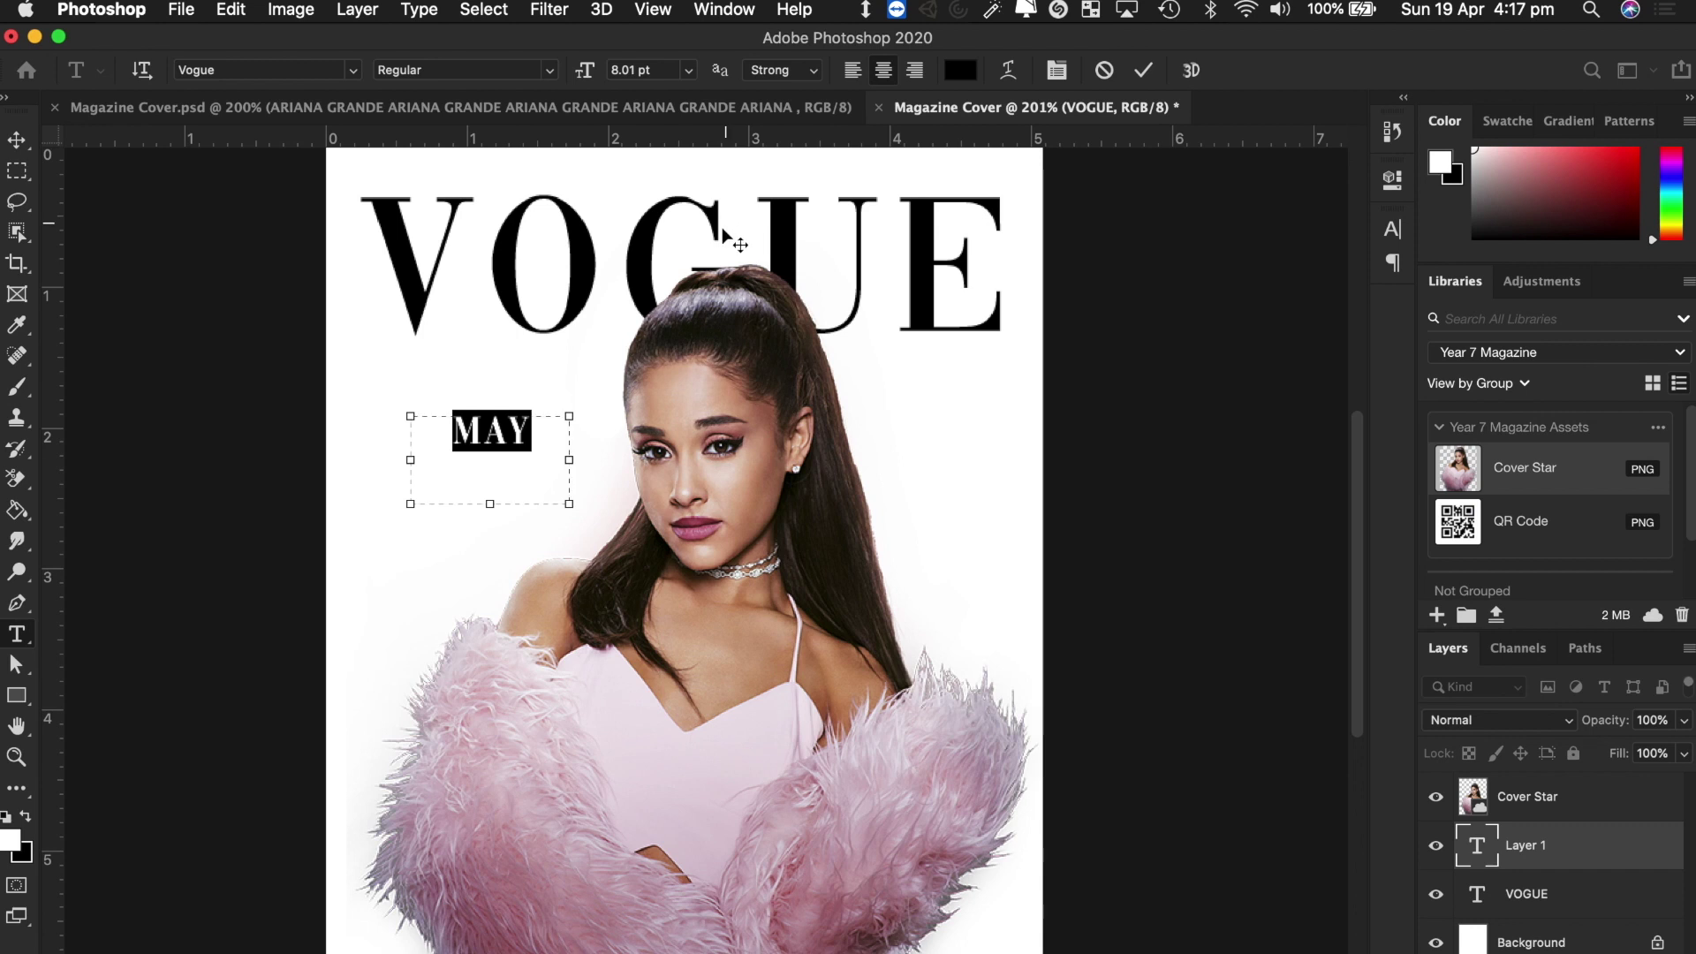
pyautogui.moveTo(524, 453); pyautogui.dragTo(381, 429)
pyautogui.moveTo(587, 75); pyautogui.dragTo(592, 76)
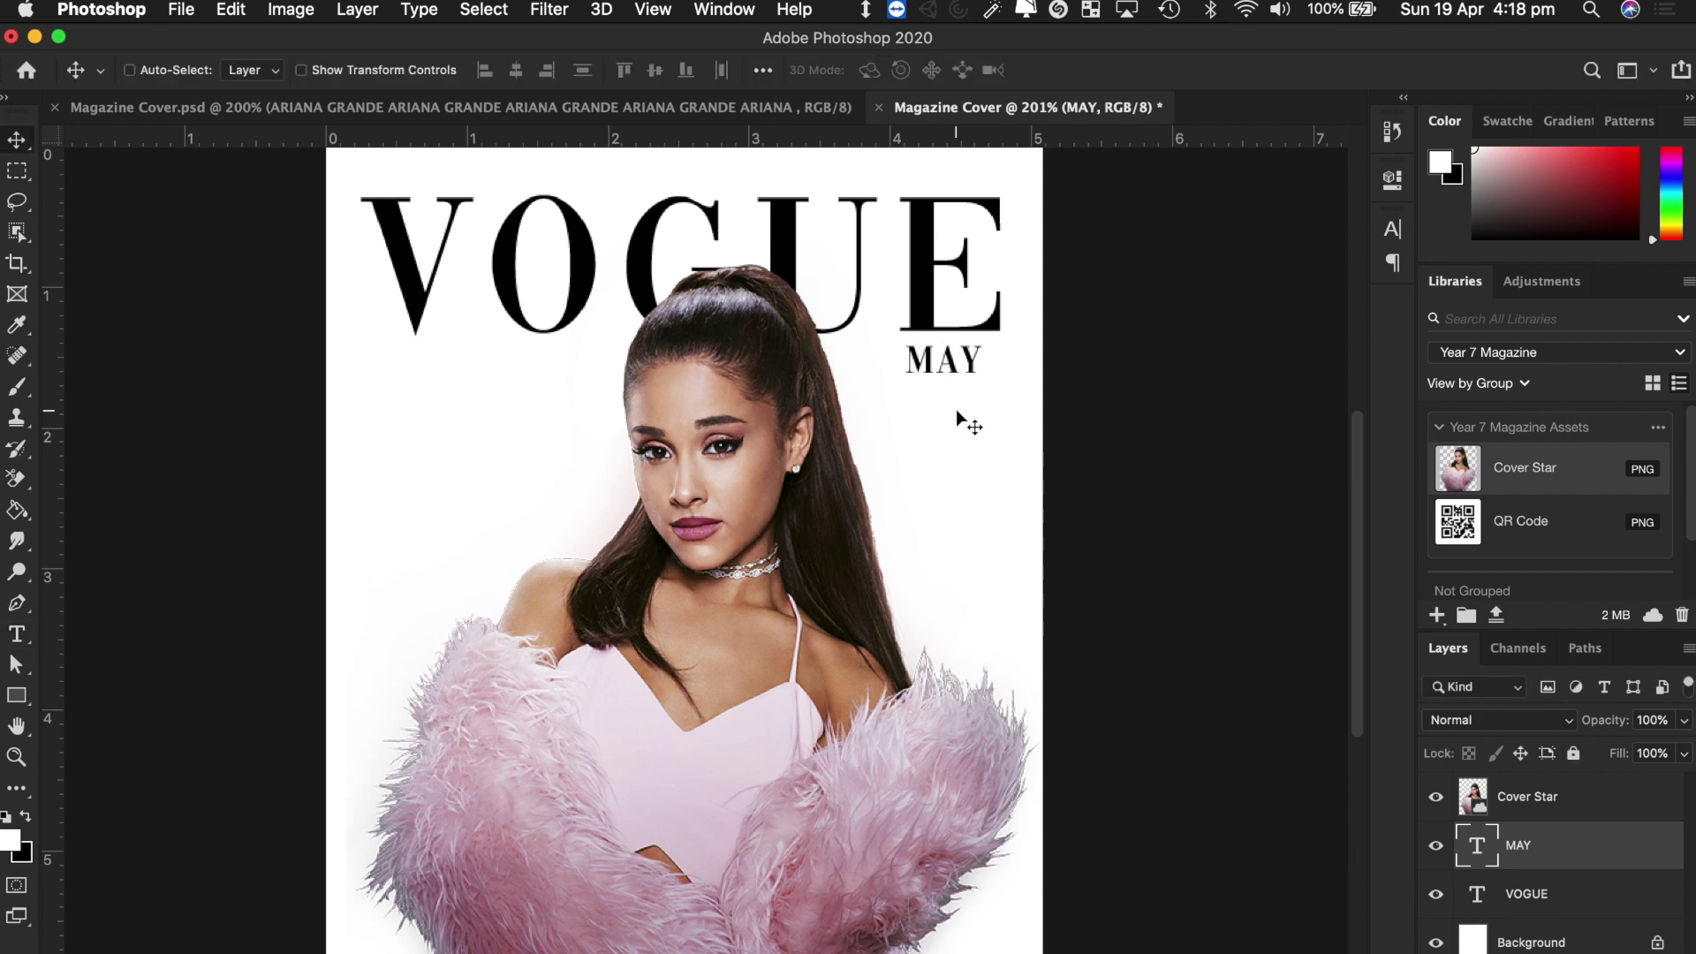
# Set MAY to 6.01 pt and nudge it up under the right end of VOGUE.
pyautogui.press('t')
pyautogui.click(943, 355)
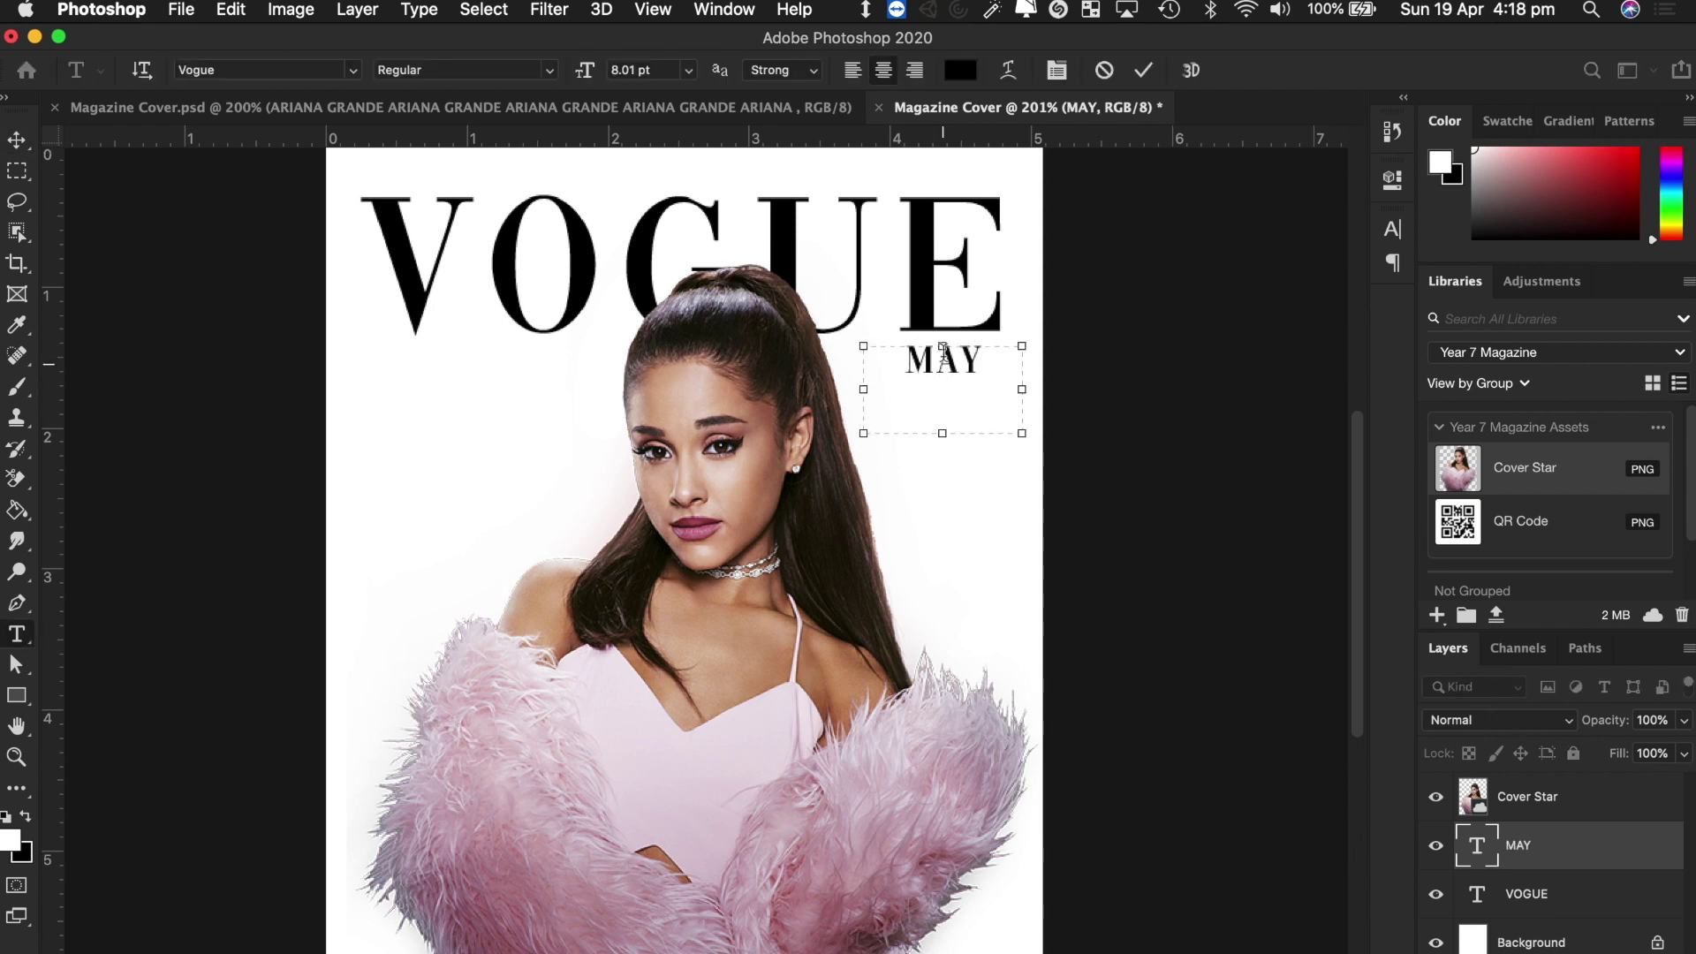
pyautogui.press('super+a')
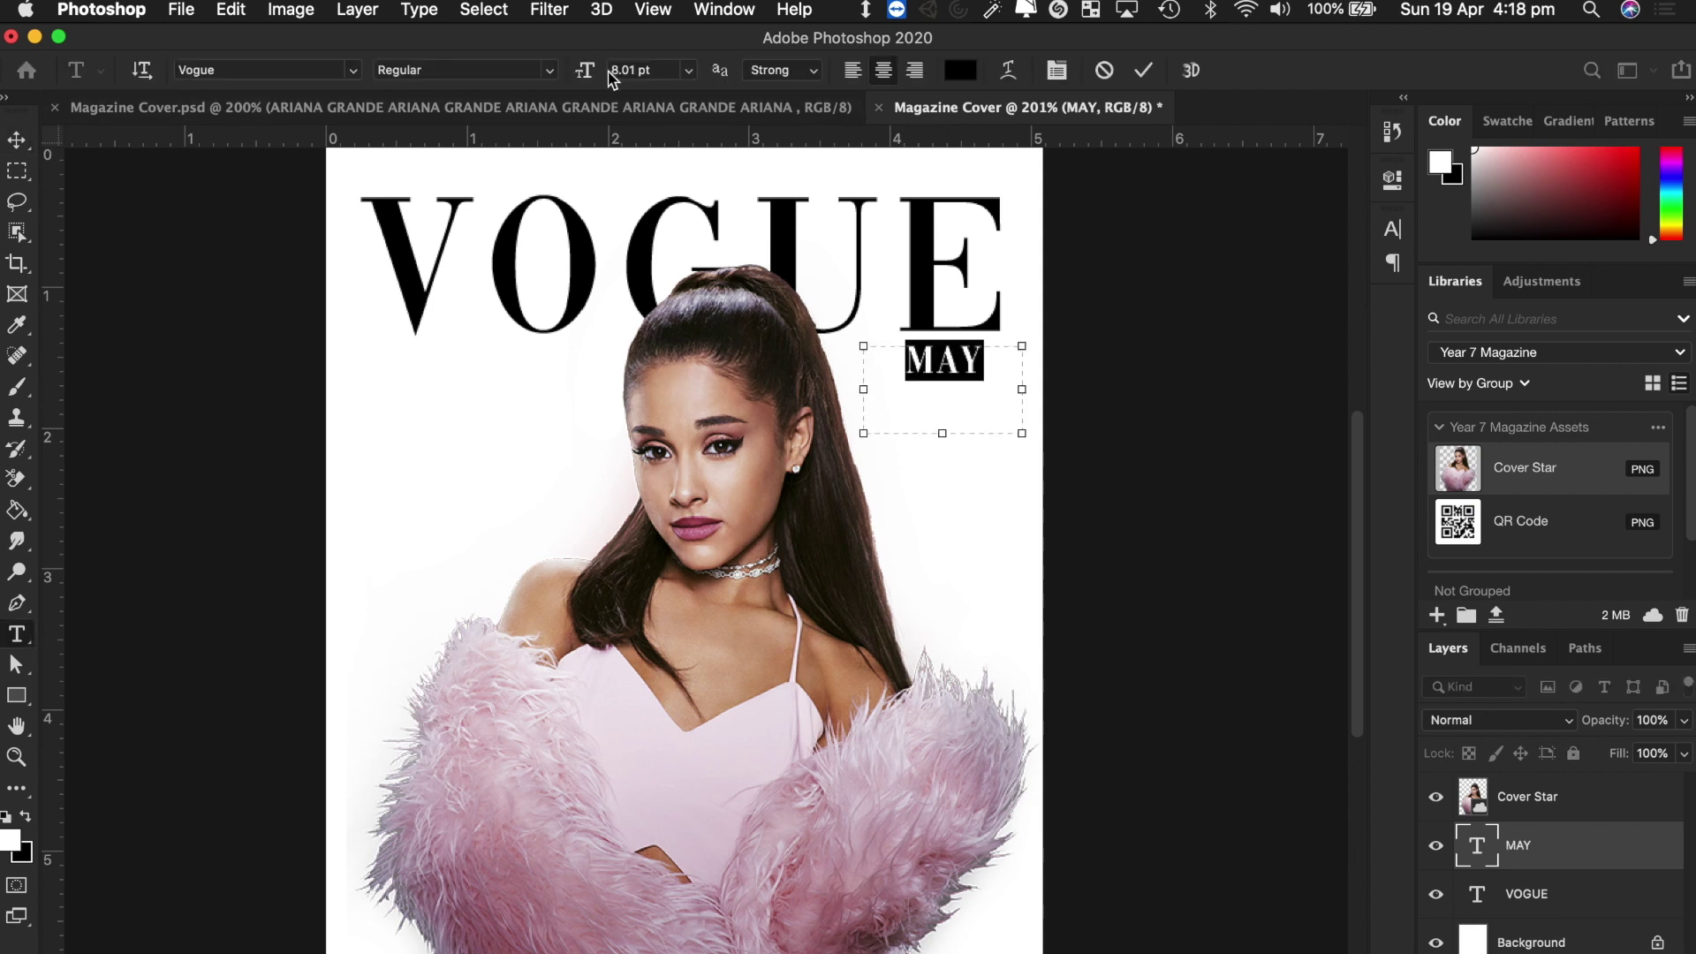
pyautogui.moveTo(586, 70); pyautogui.dragTo(581, 71)
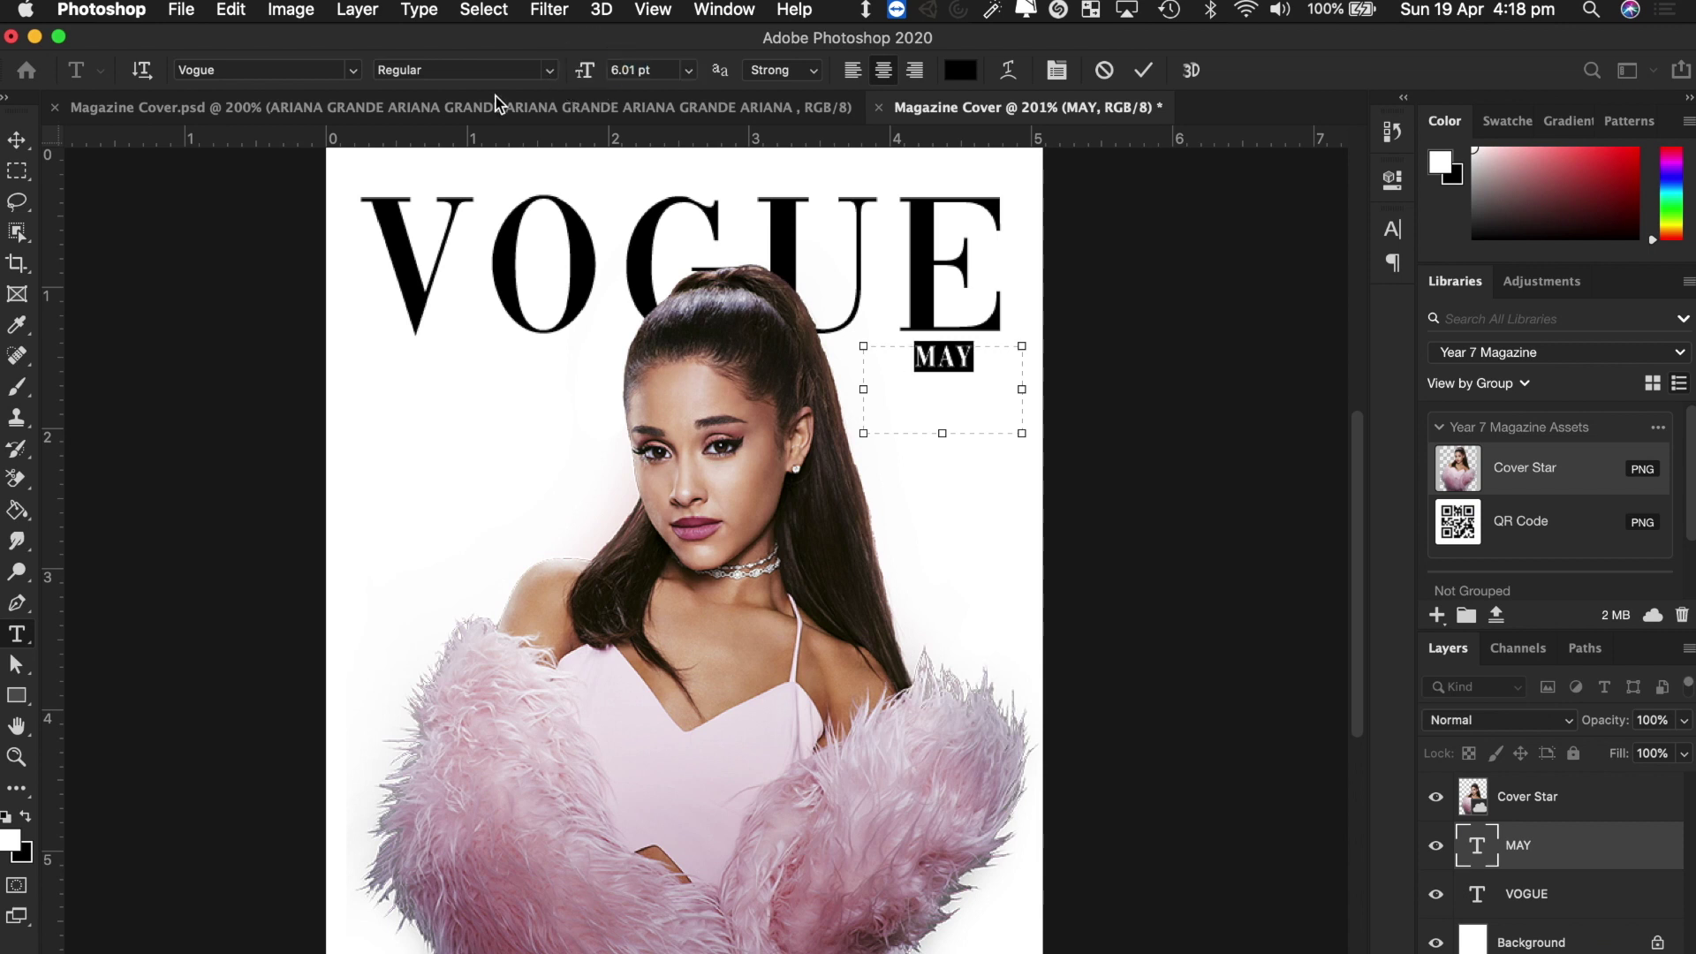
pyautogui.click(17, 140)
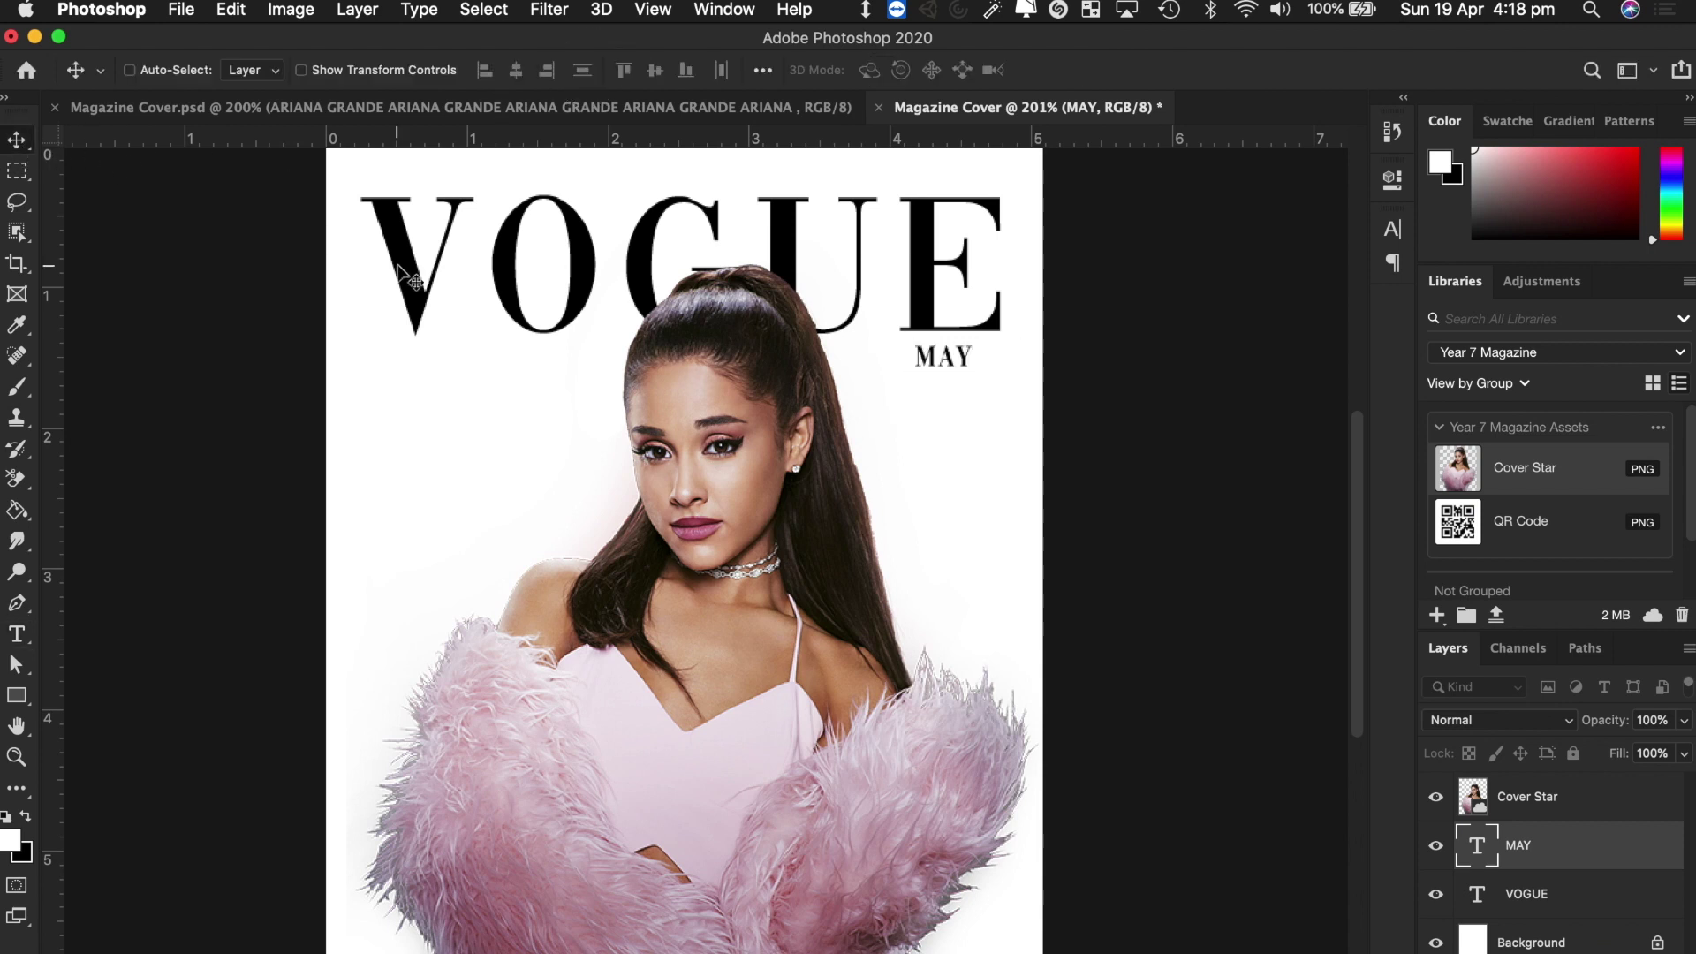
pyautogui.press('Right')
pyautogui.press('Right')
pyautogui.press('Right')
pyautogui.press('Right')
pyautogui.press('Right')
pyautogui.press('Up')
pyautogui.press('Up')
pyautogui.press('Up')
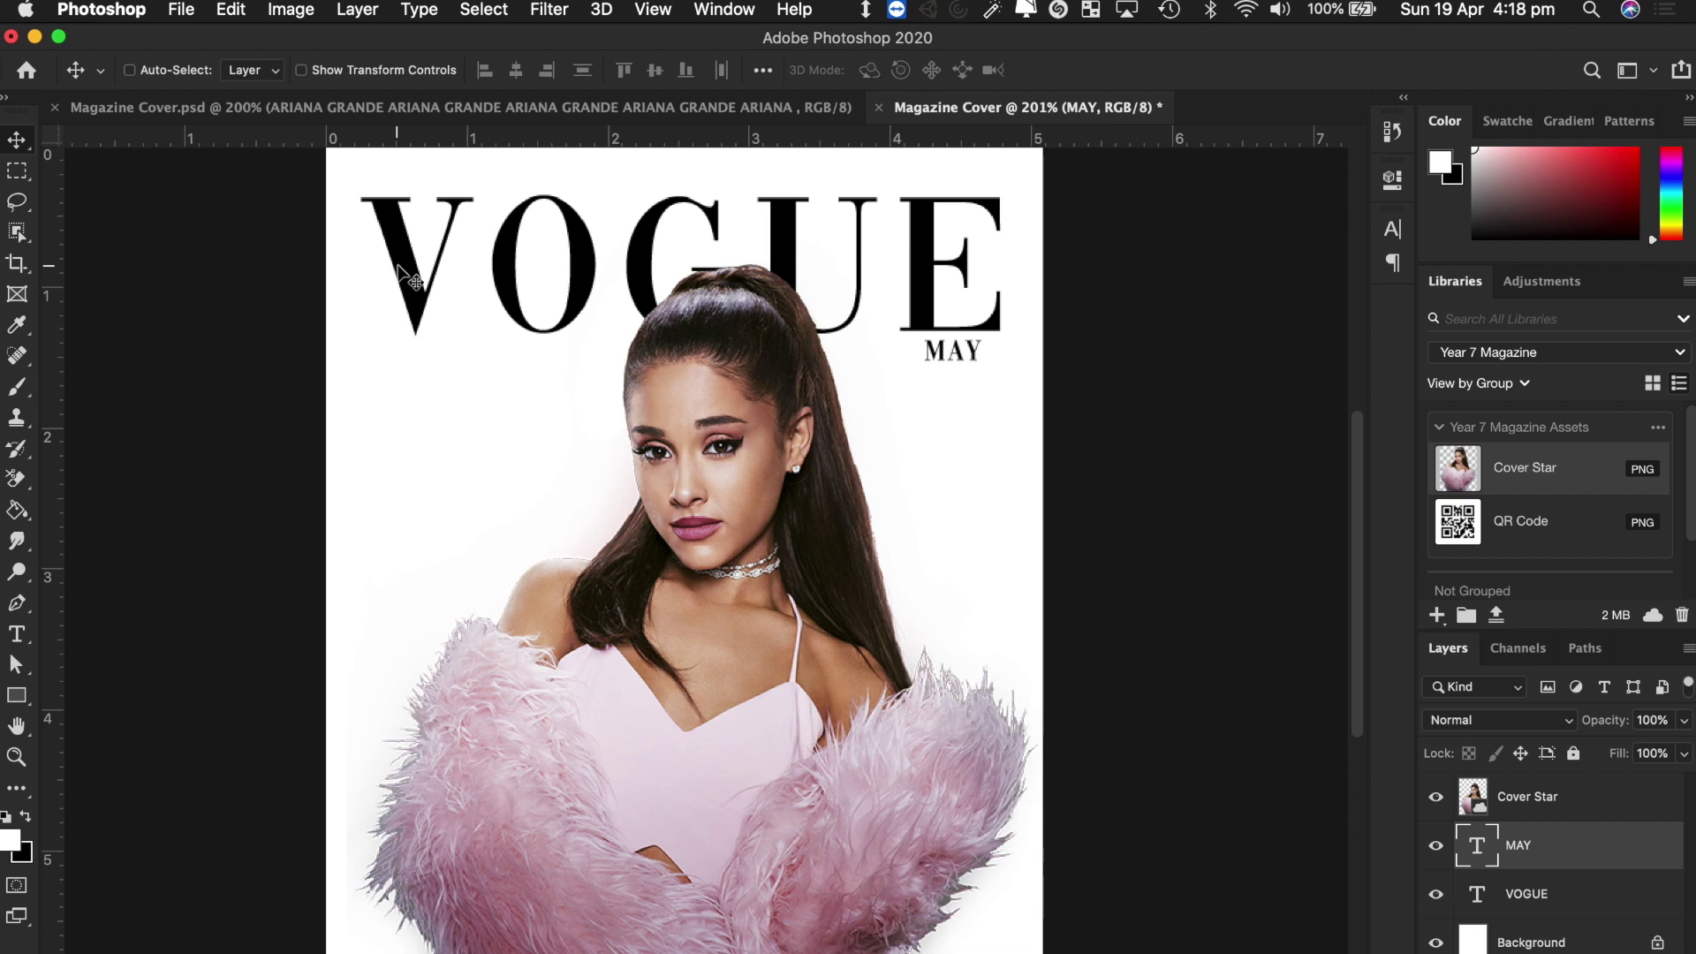
pyautogui.press('Up')
pyautogui.press('Up')
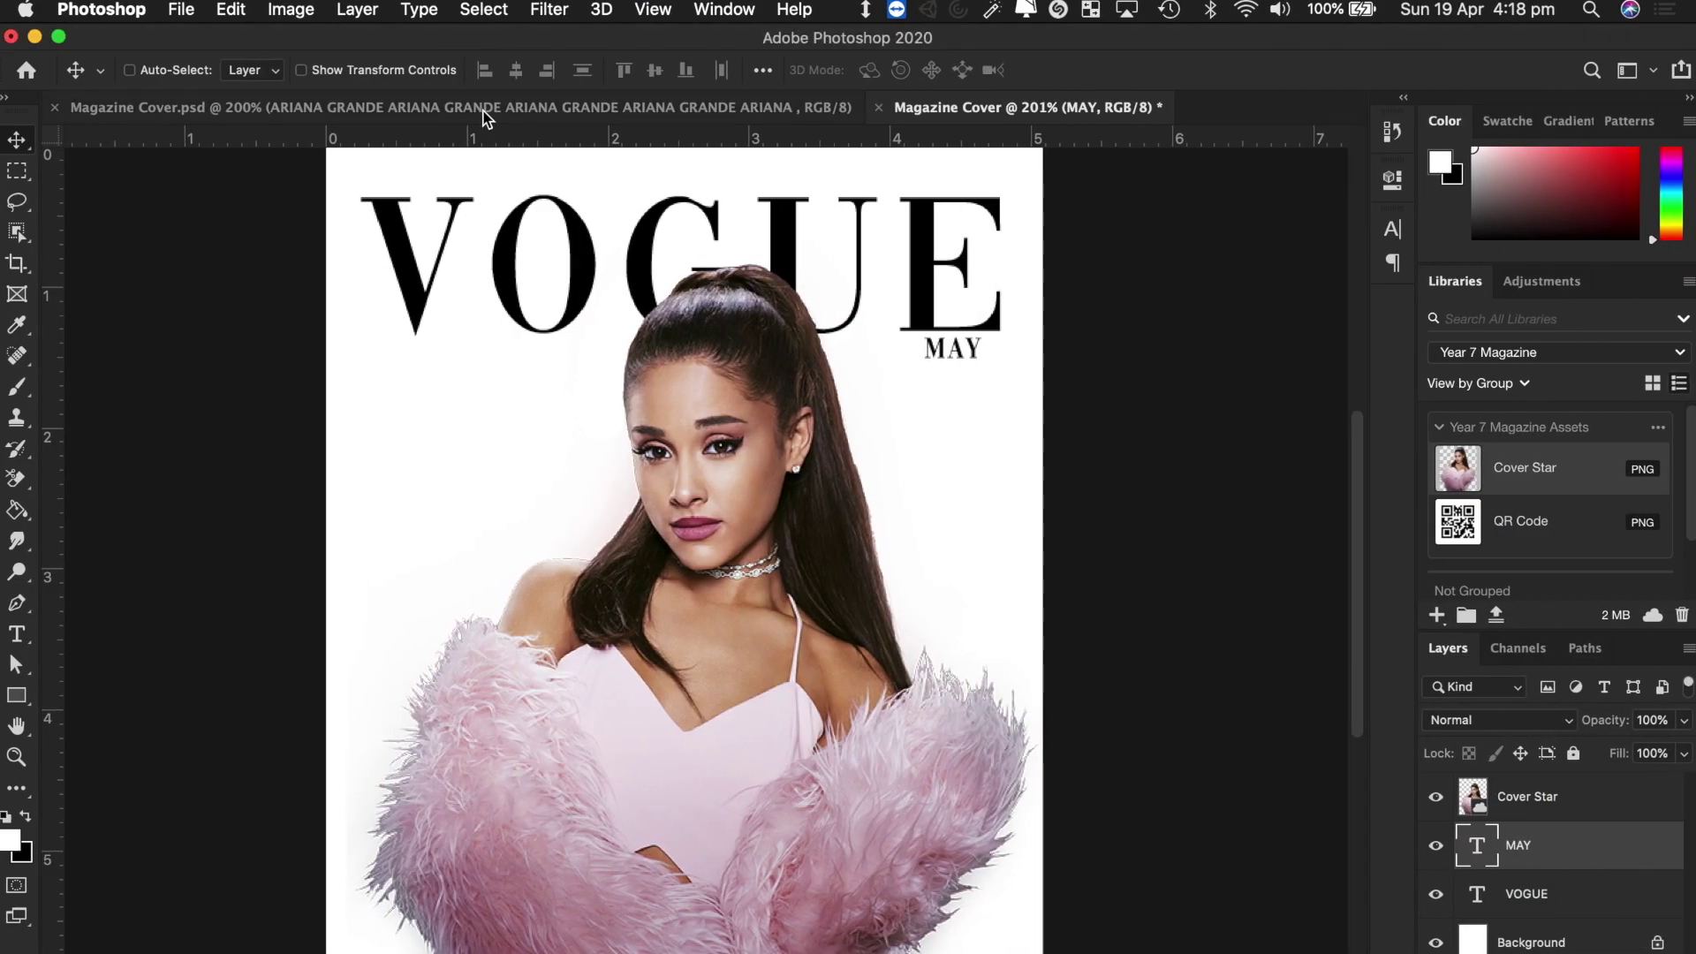
# Compare with the finished example cover, then unlock the white Background layer.
pyautogui.click(485, 113)
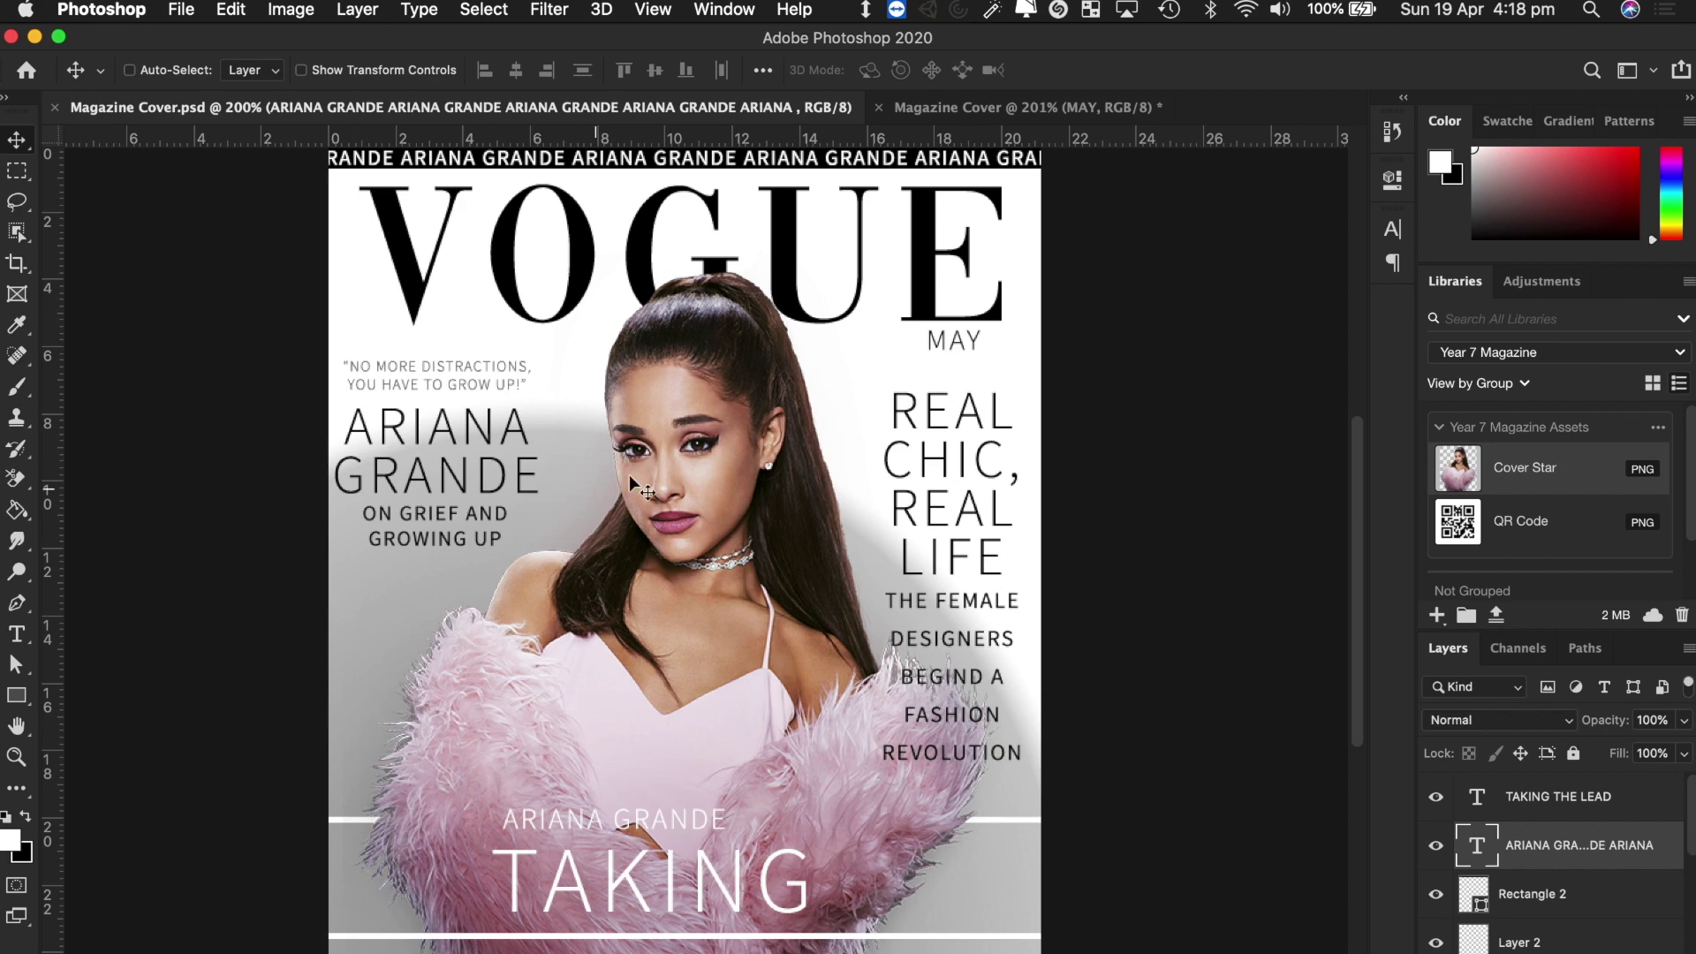
pyautogui.click(1003, 107)
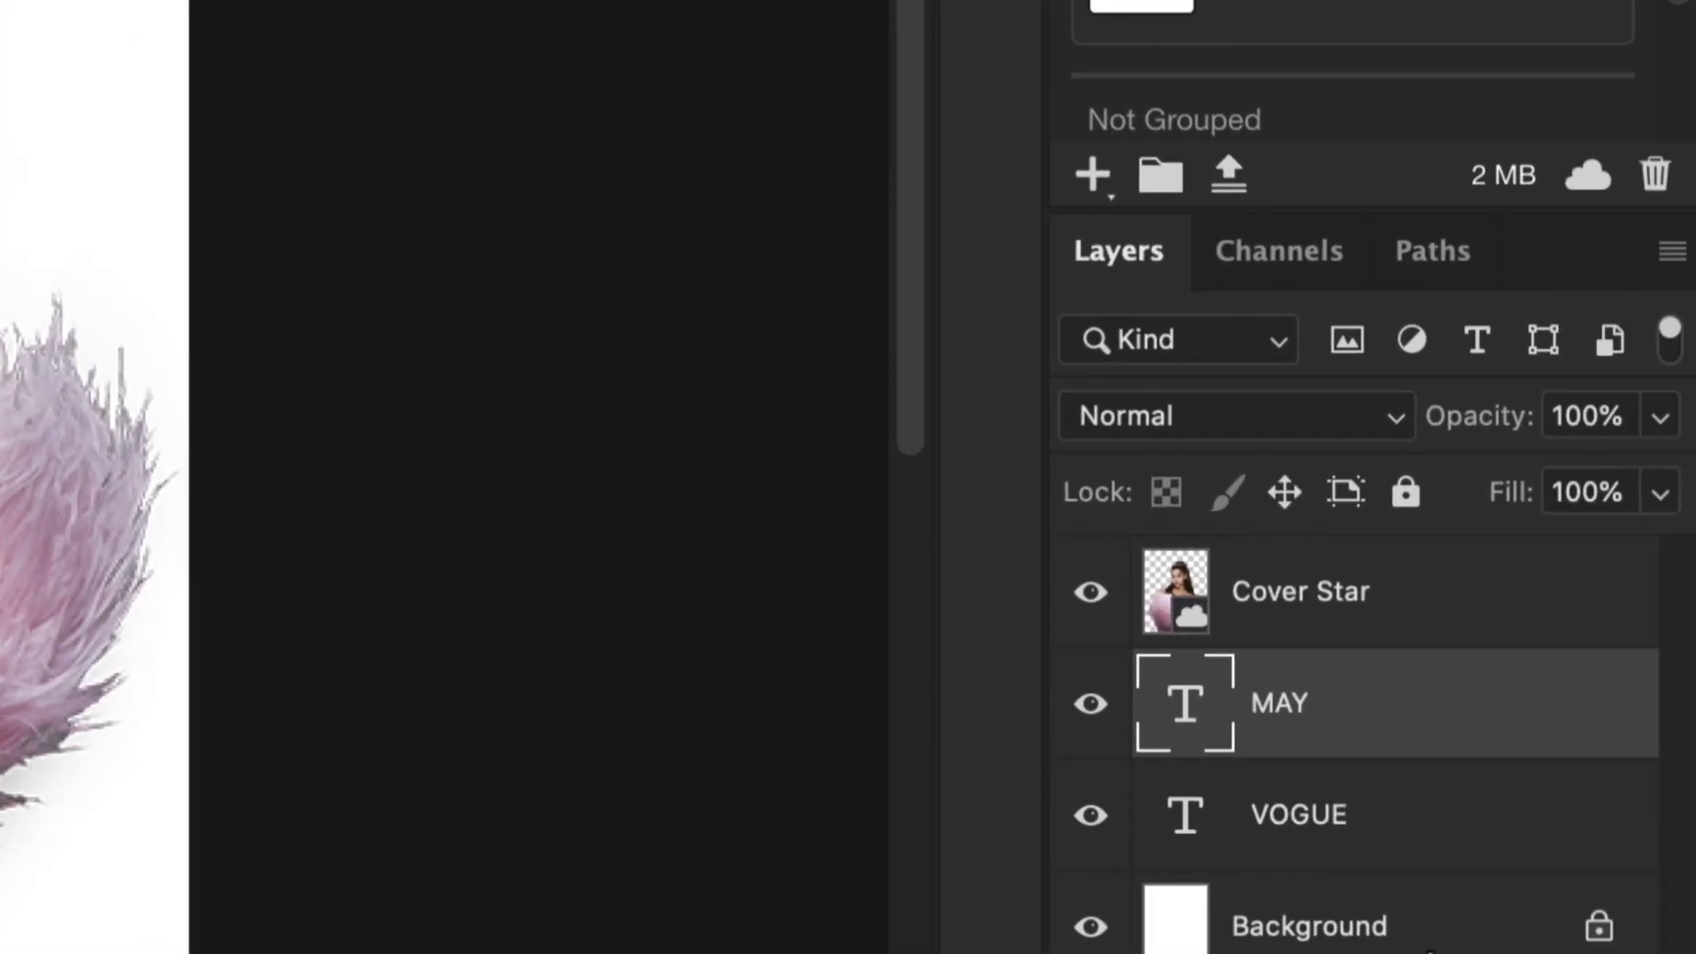
pyautogui.click(1405, 939)
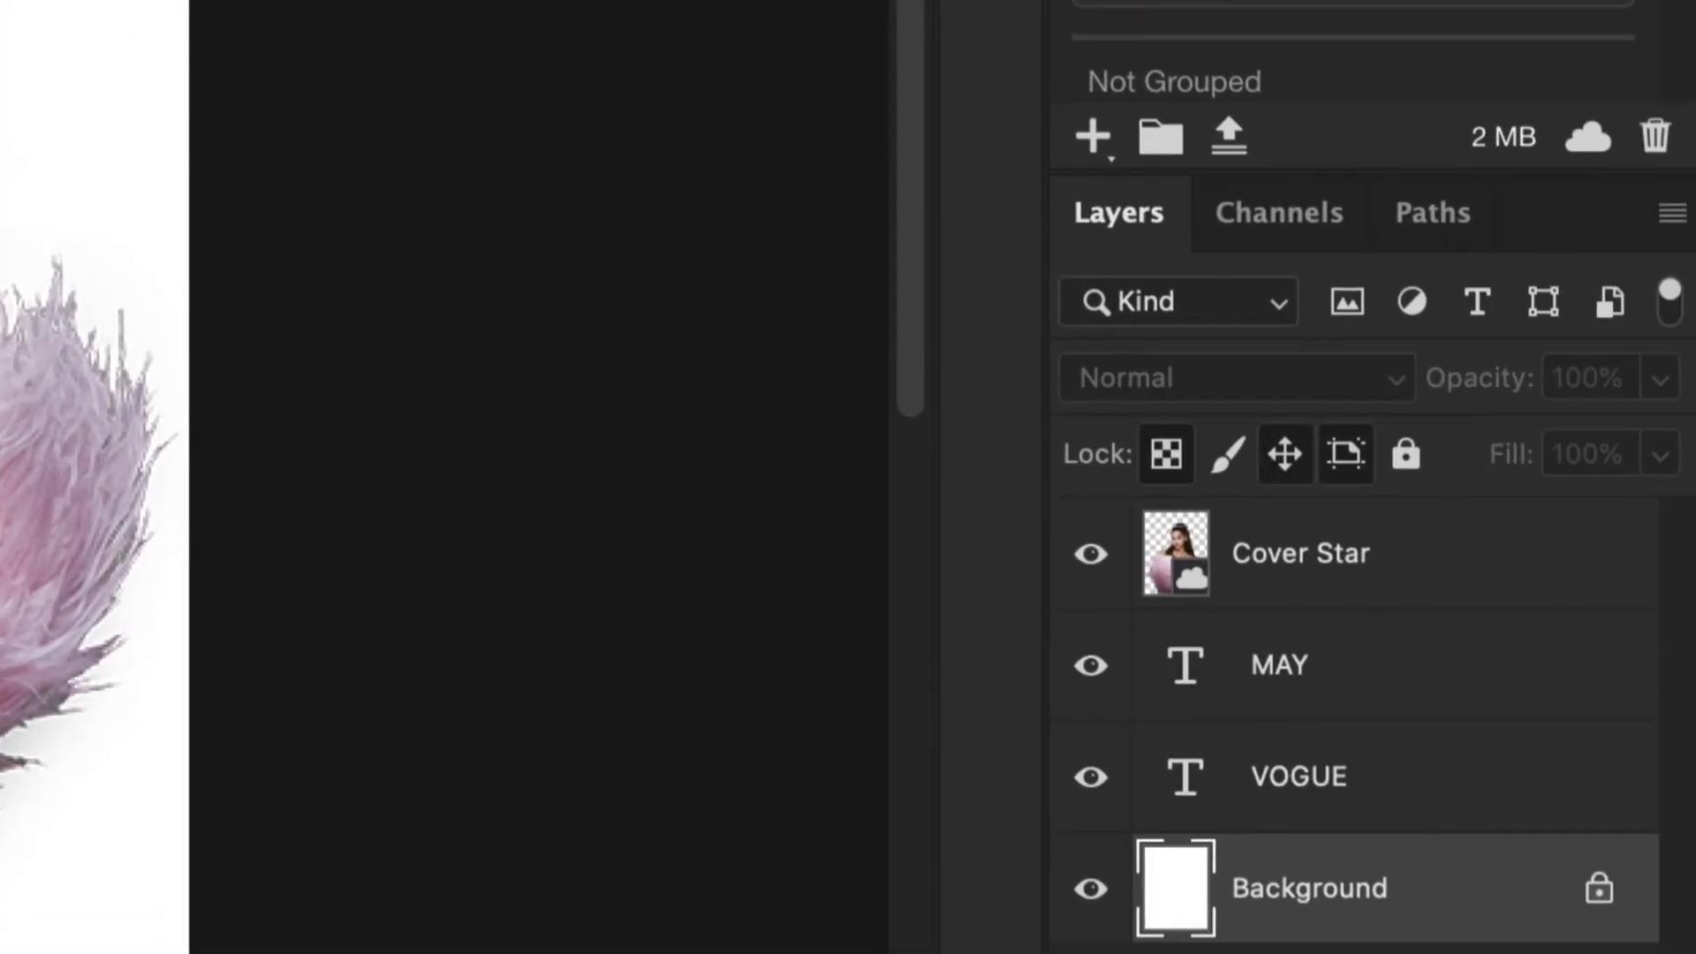
pyautogui.click(1599, 888)
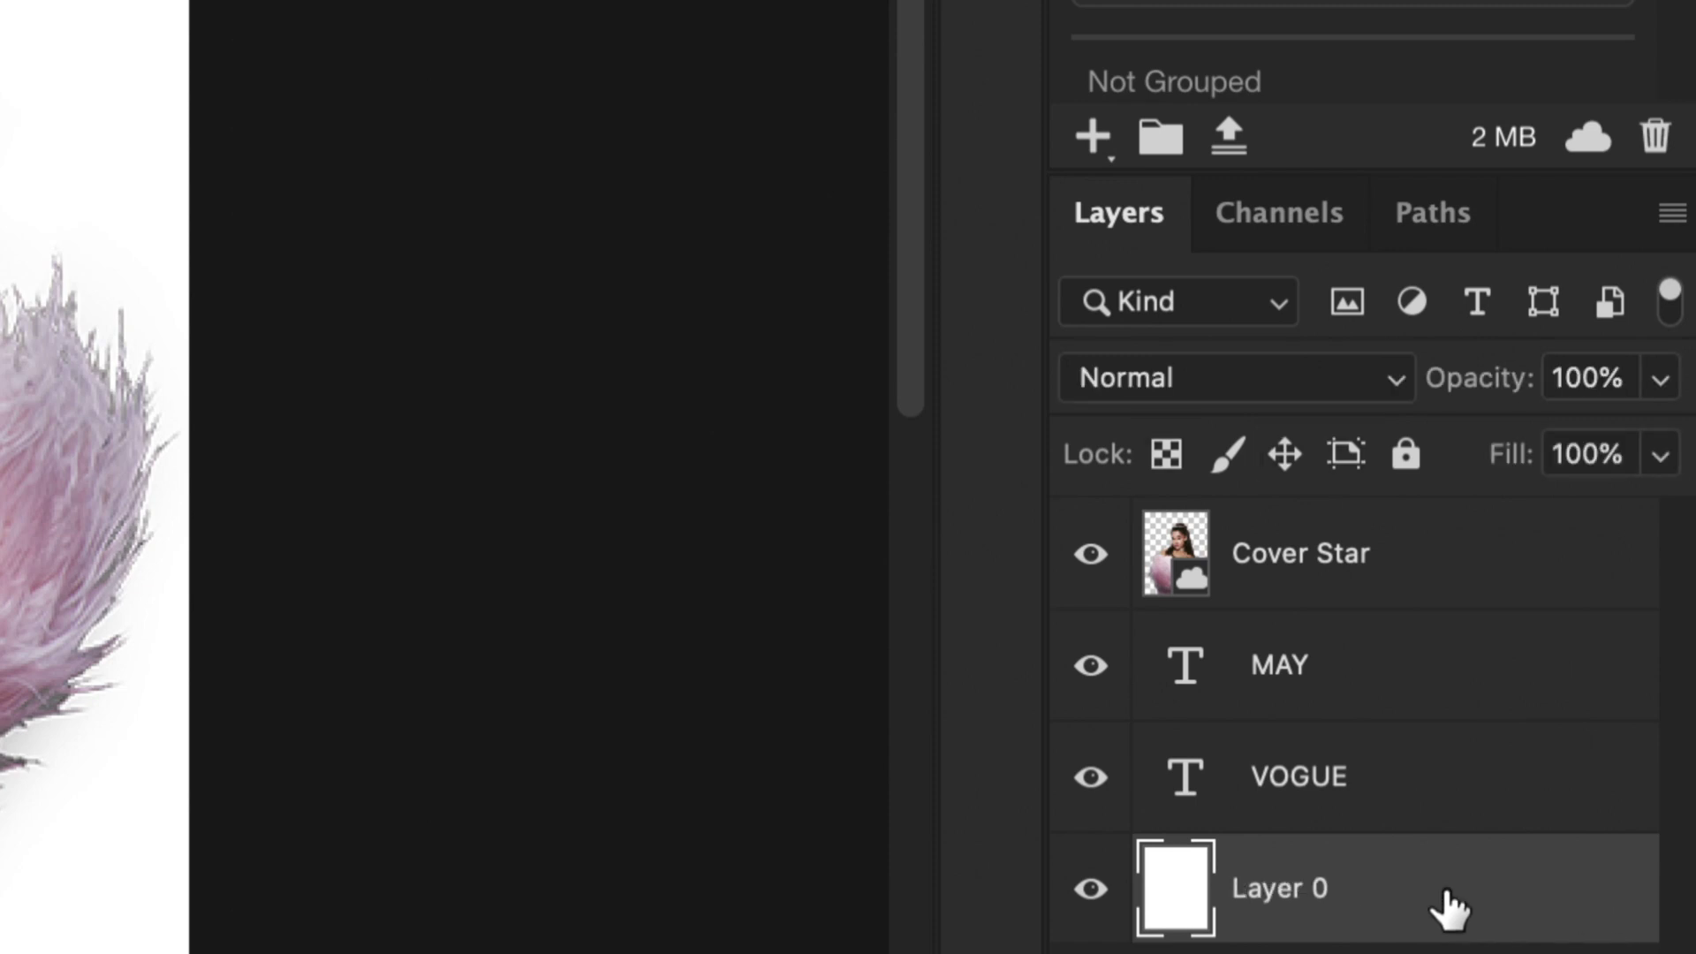
# Rename the unlocked Layer 0 back to 'Background' and reselect it.
pyautogui.doubleClick(1297, 888)
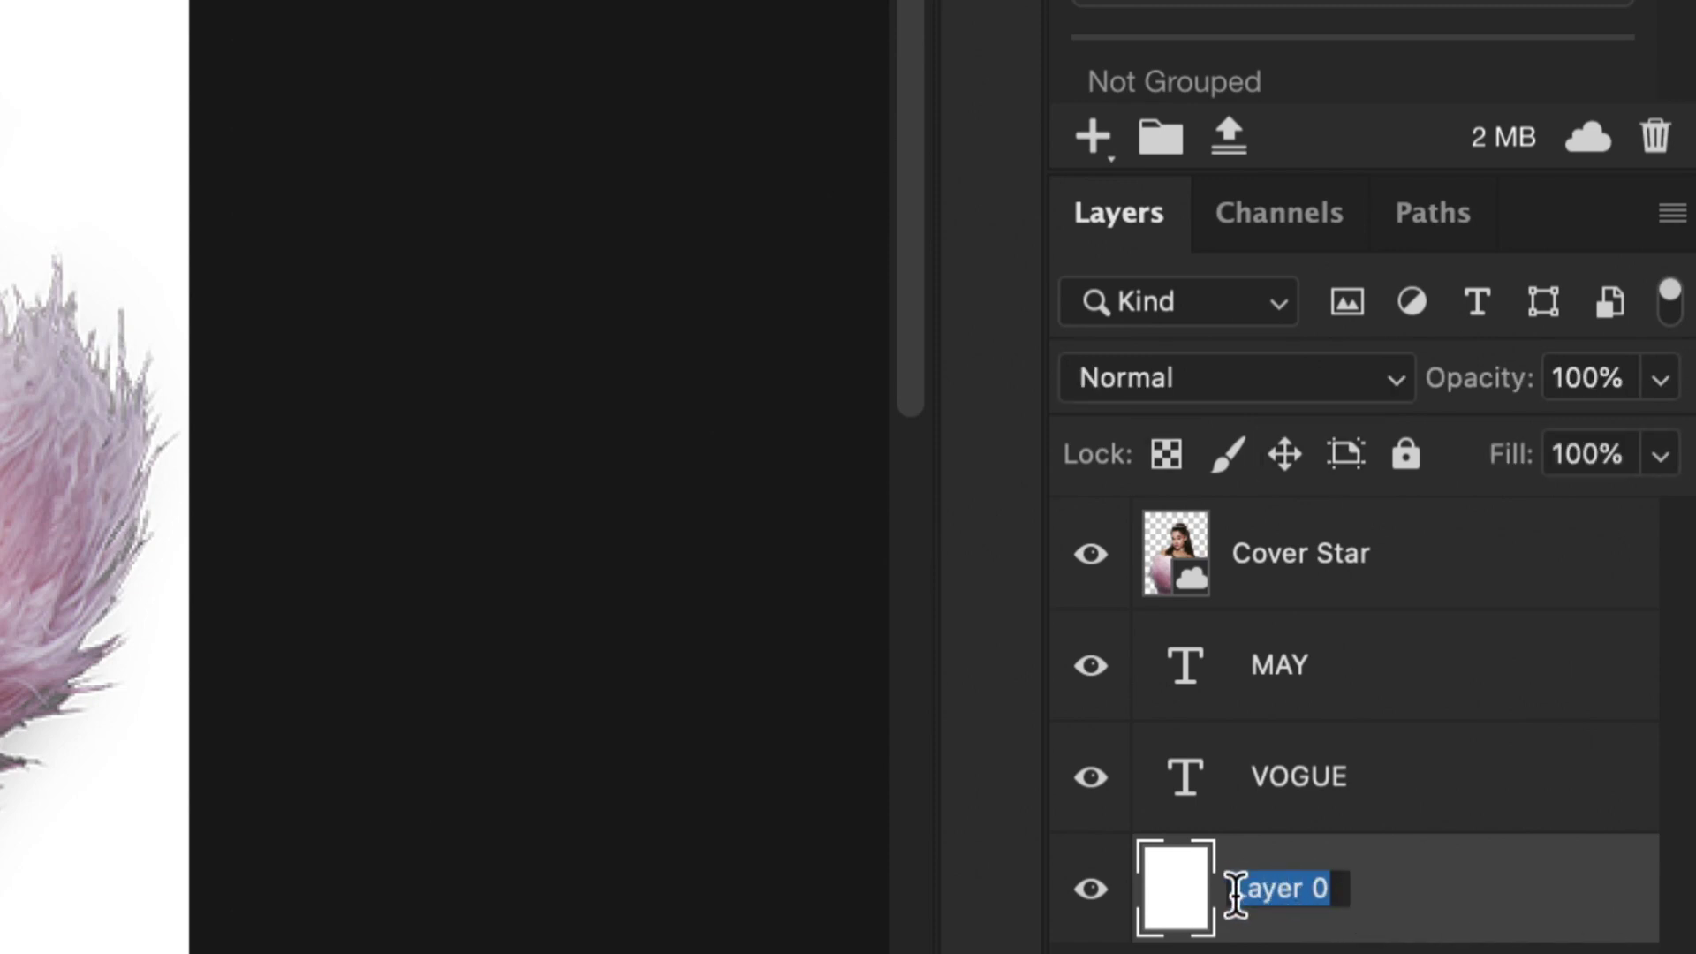
pyautogui.doubleClick(1289, 887)
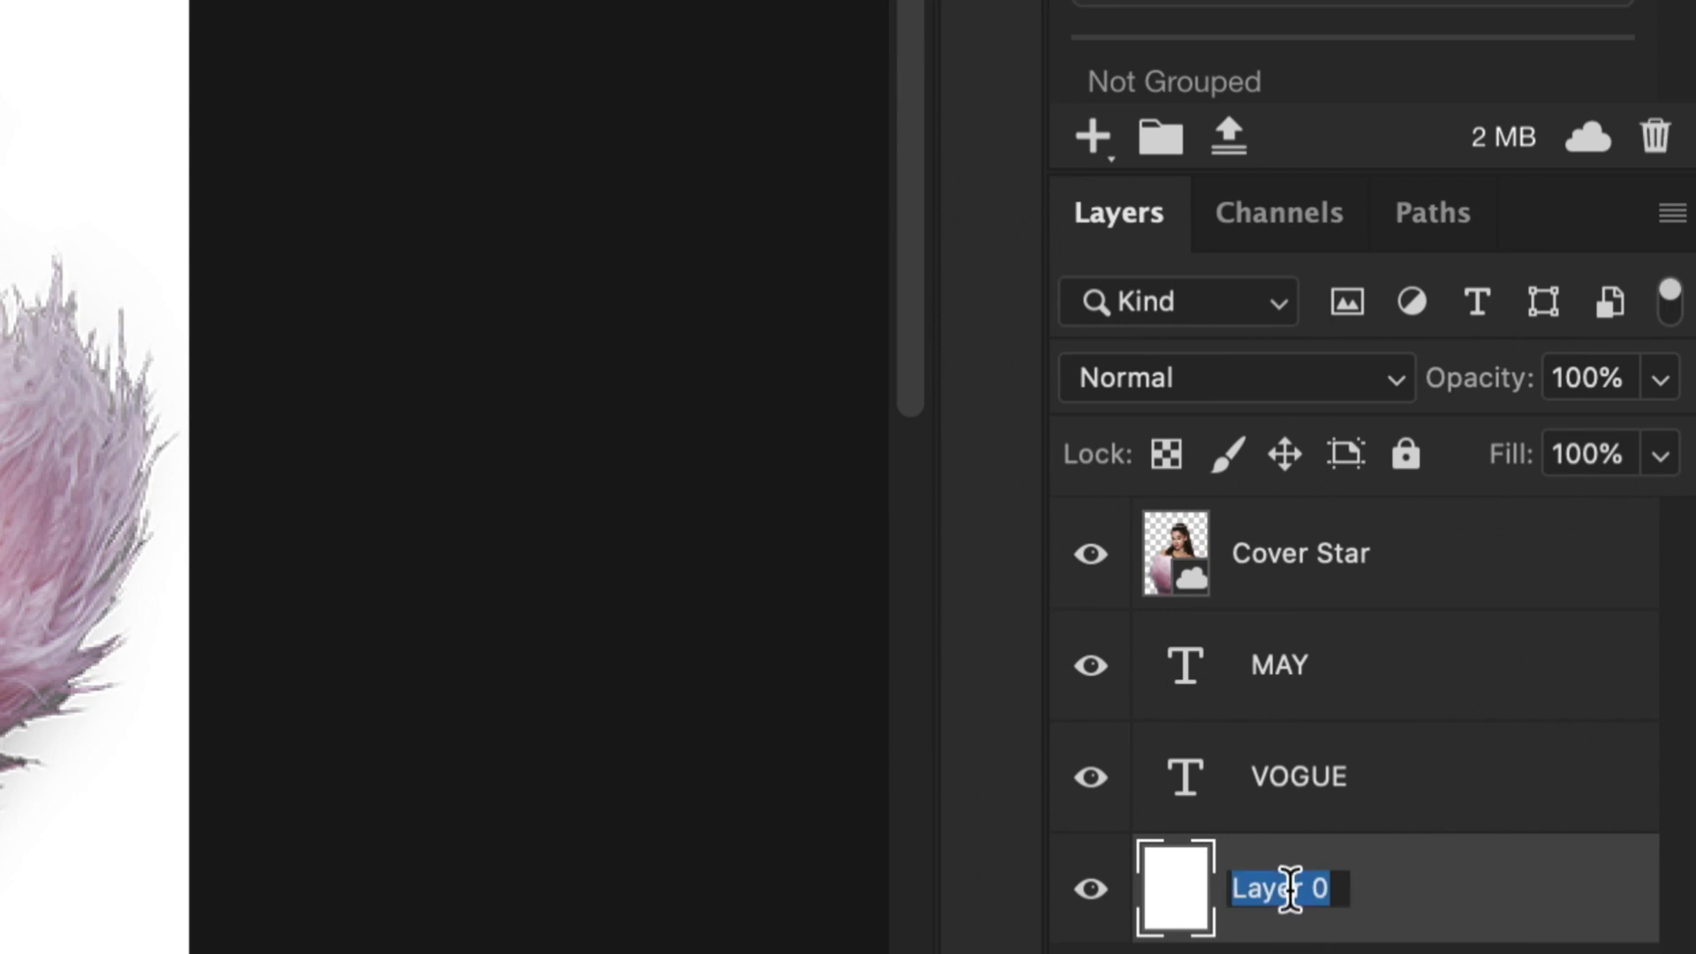
pyautogui.write('Background')
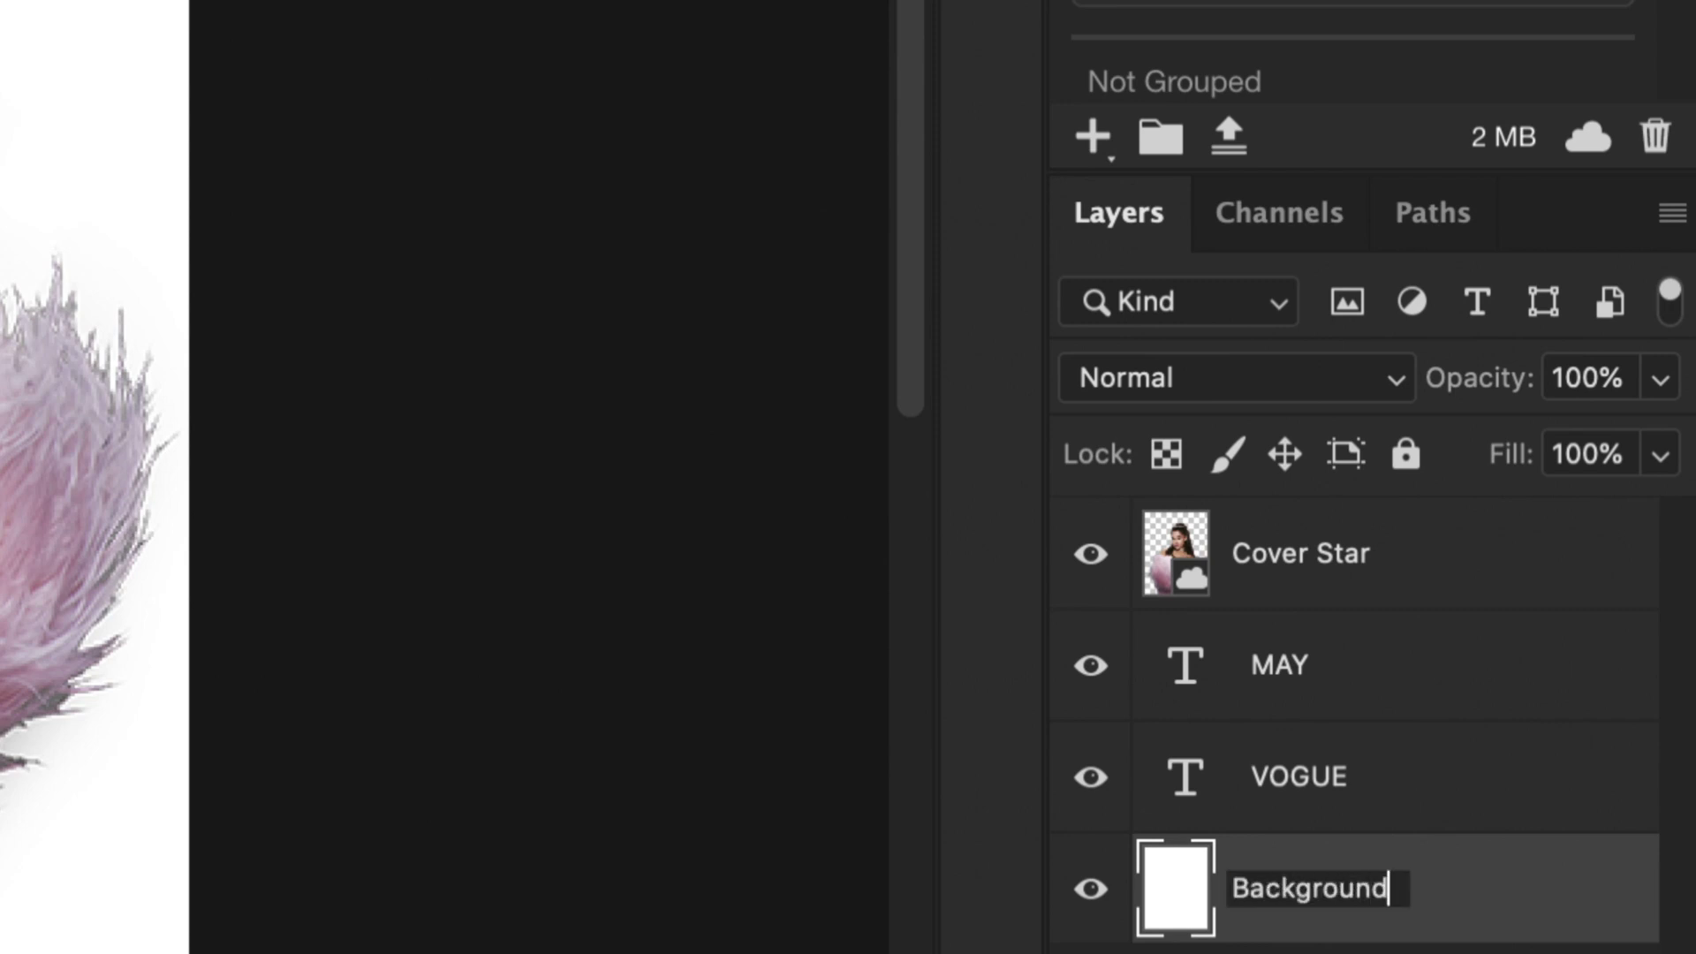
pyautogui.press('Return')
pyautogui.click(1324, 951)
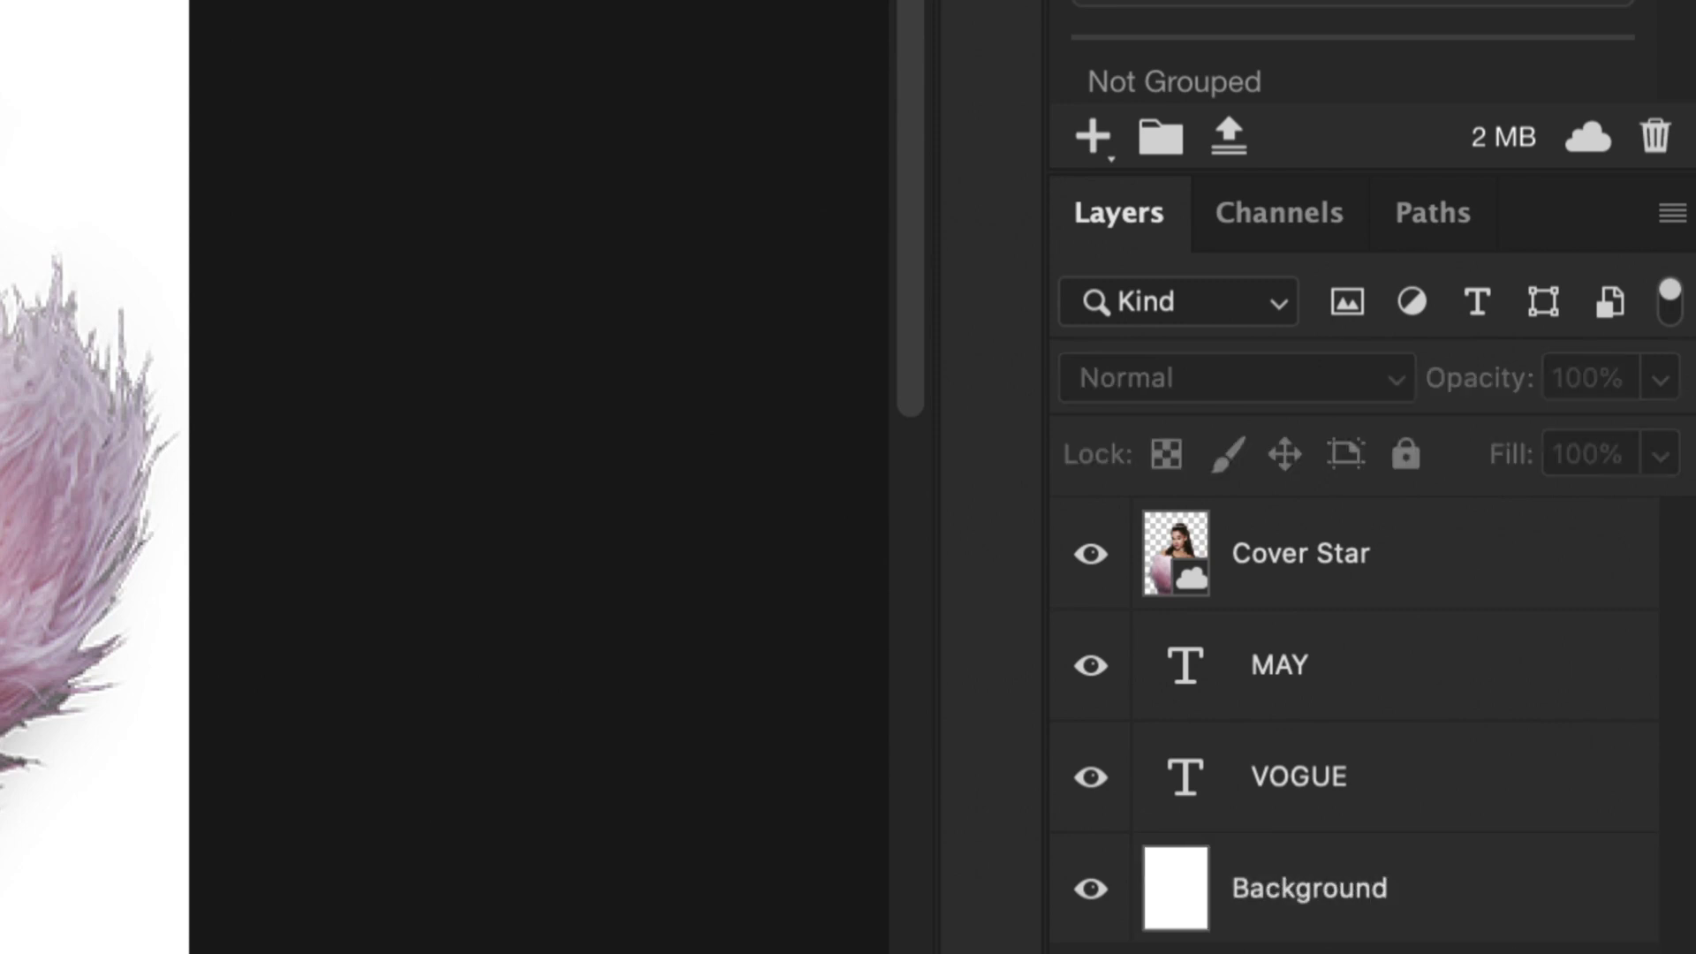
pyautogui.click(1254, 897)
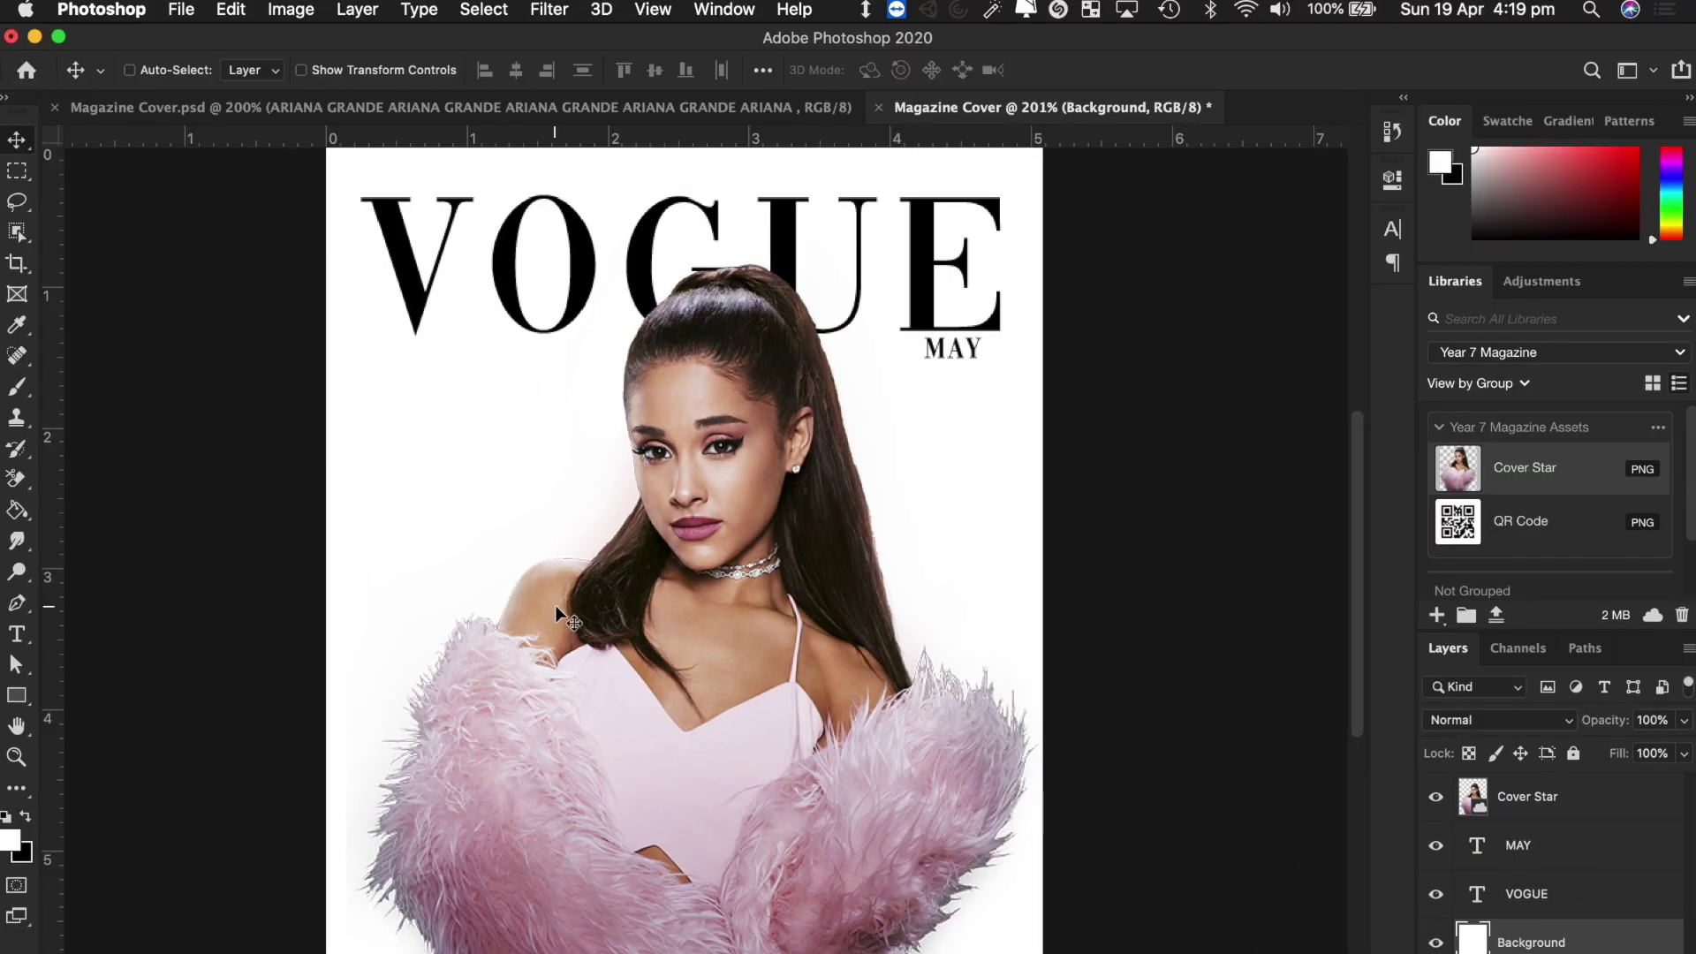
# Open the Background layer's Blending Options and move the Layer Style dialog aside.
pyautogui.rightClick(1596, 950)
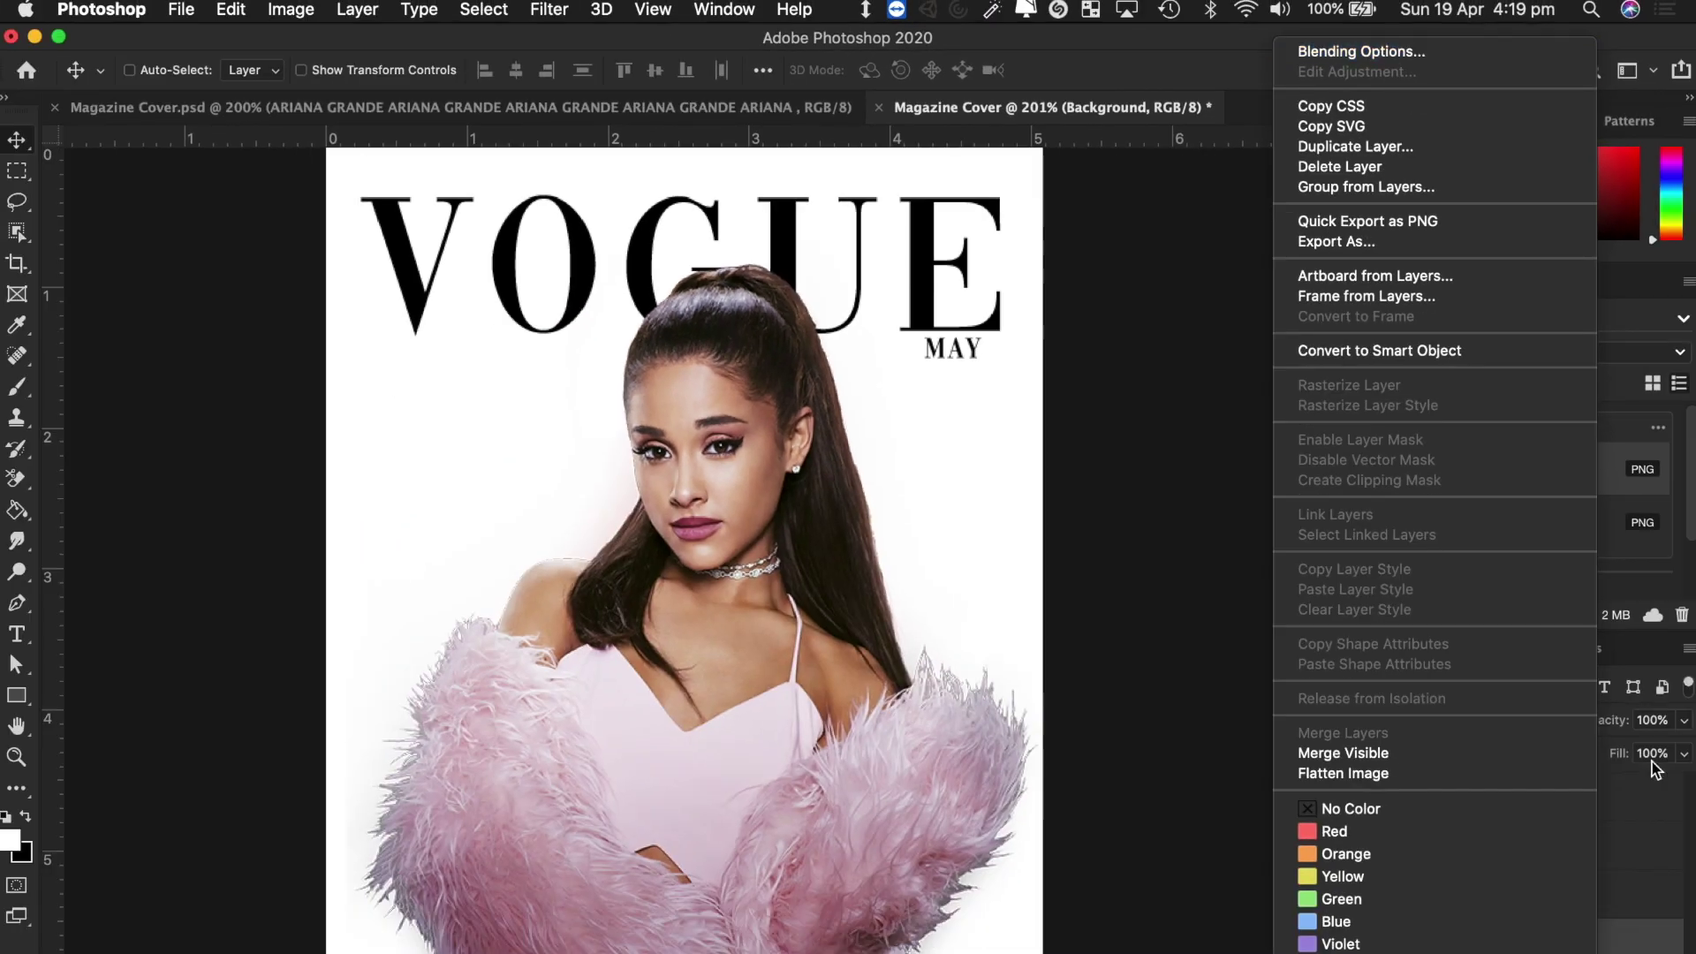
pyautogui.click(1611, 952)
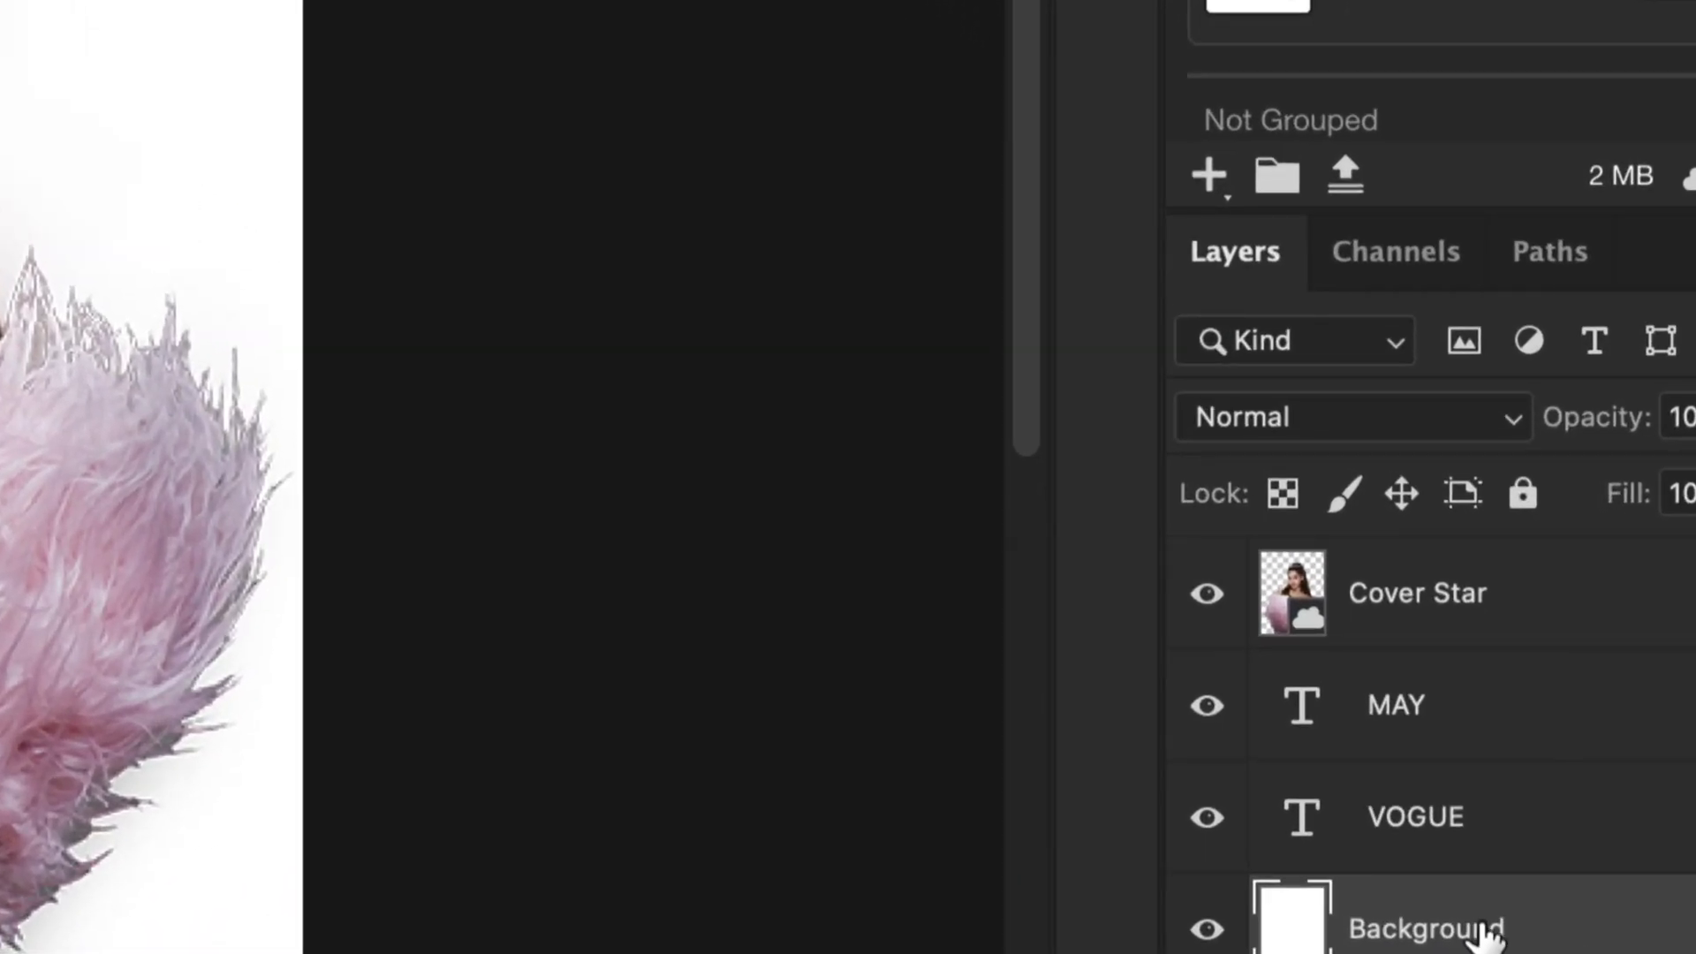
pyautogui.rightClick(1487, 932)
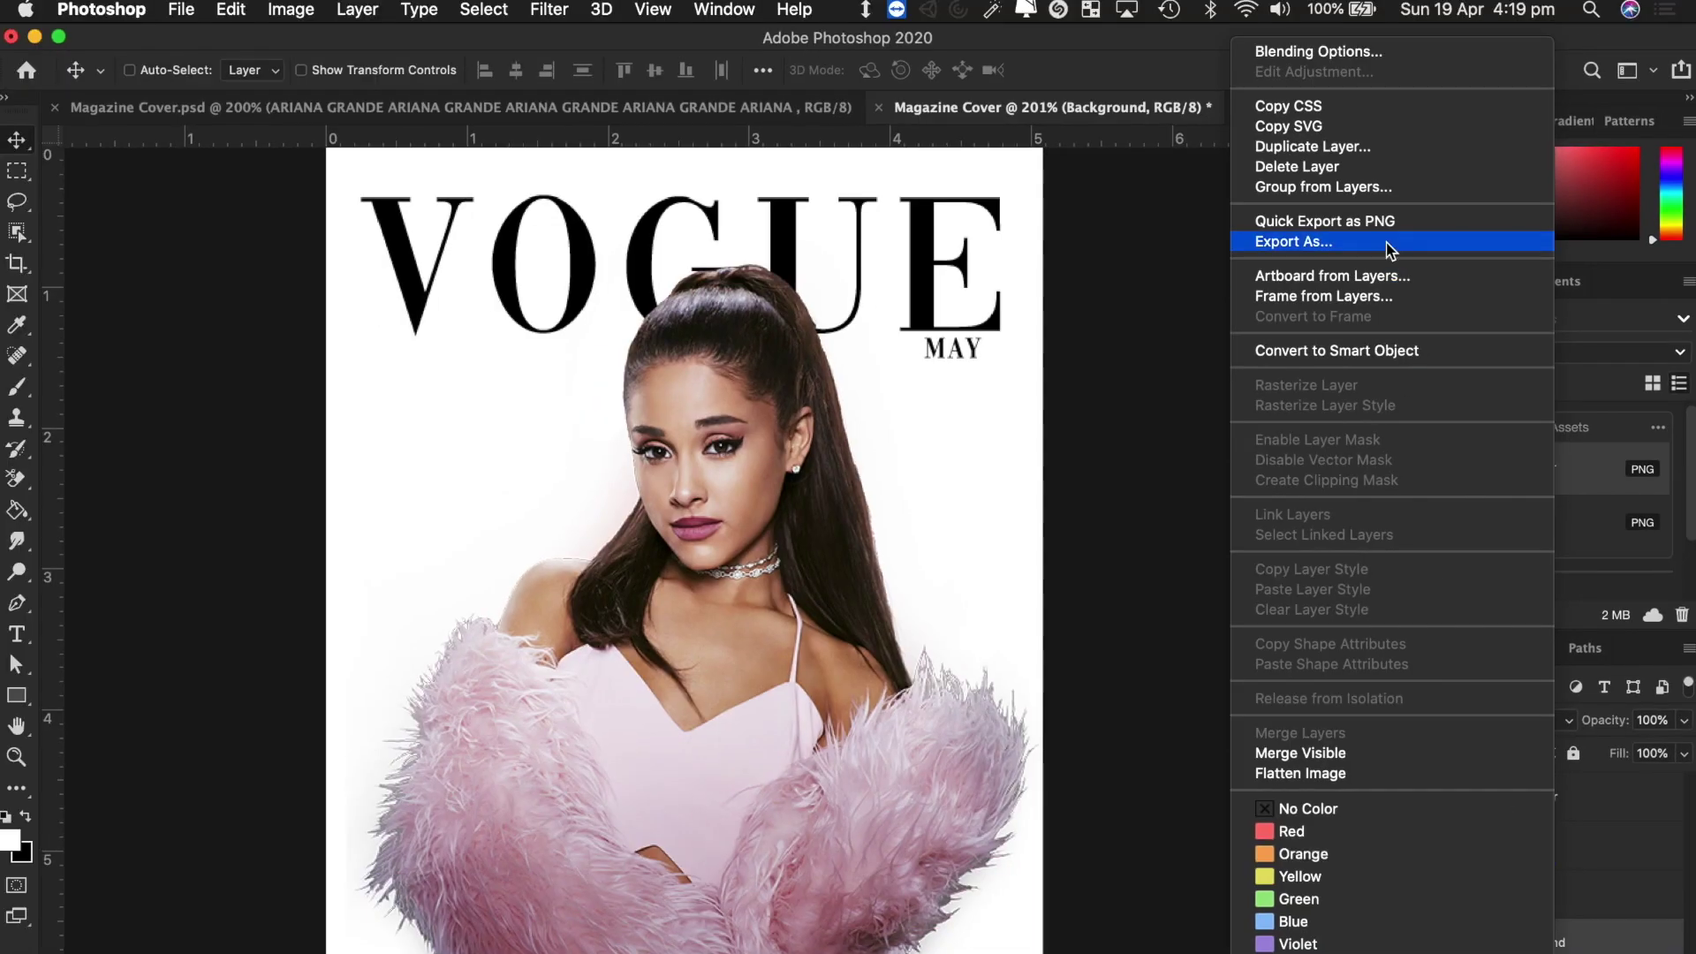
pyautogui.click(1349, 55)
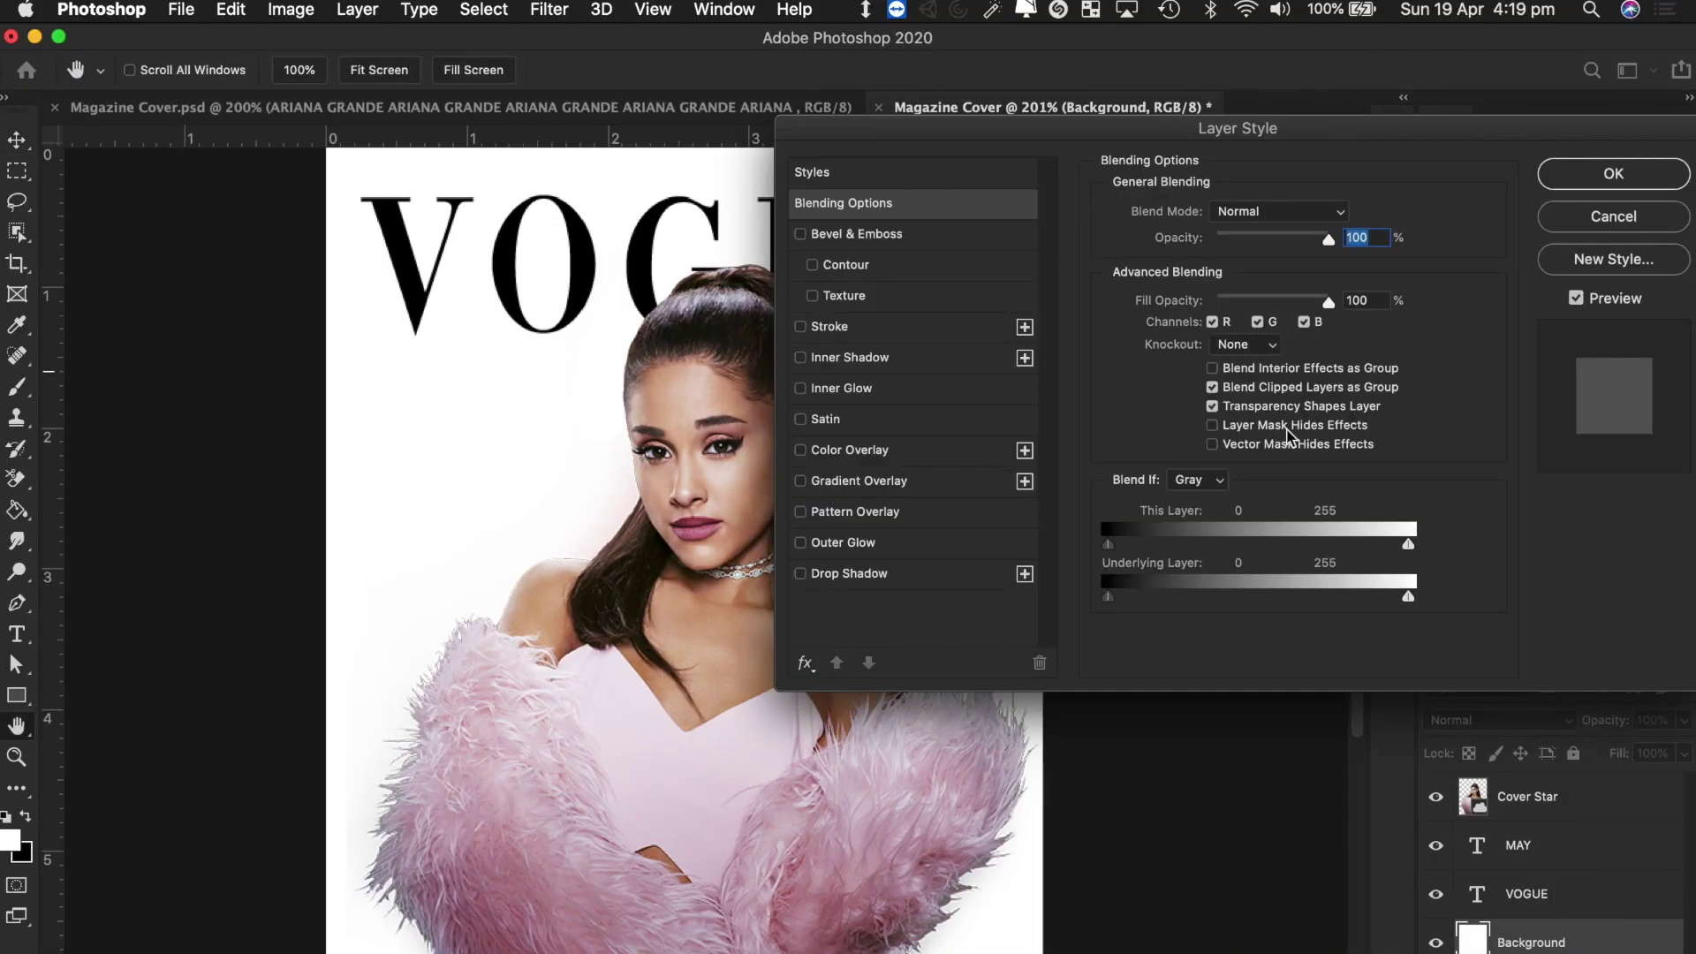
pyautogui.moveTo(1081, 132); pyautogui.dragTo(1351, 335)
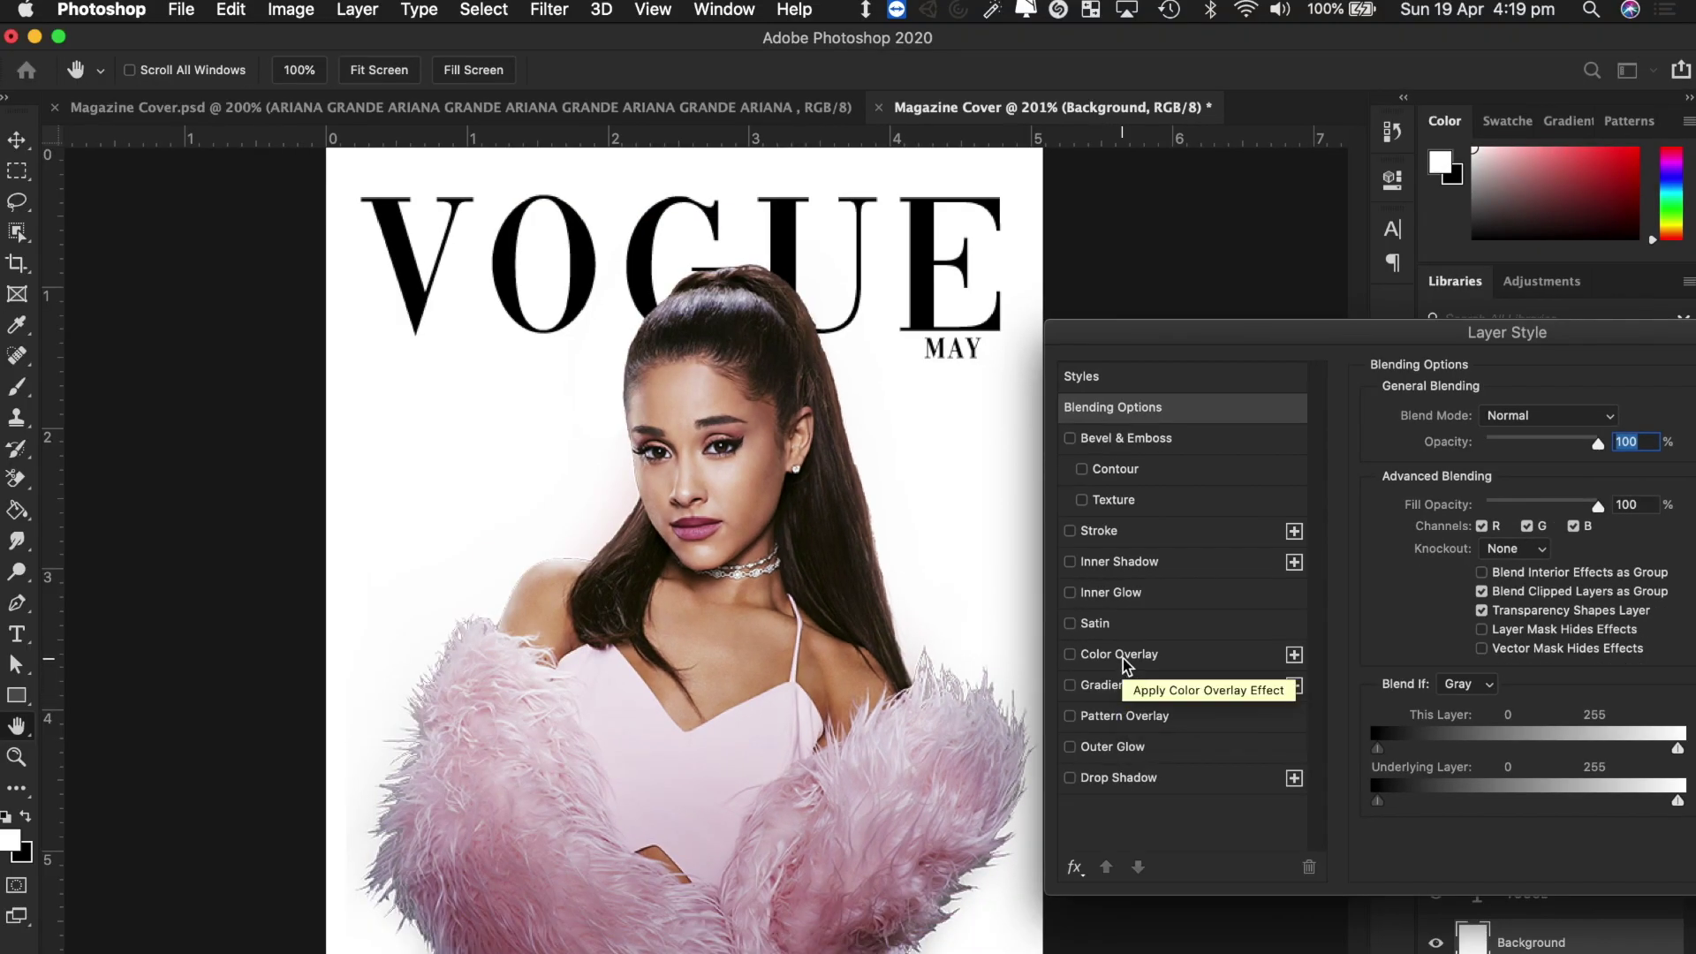
# Try red, green and deep blue Normal Color Overlays, discard them, and enable Gradient Overlay instead.
pyautogui.click(1120, 657)
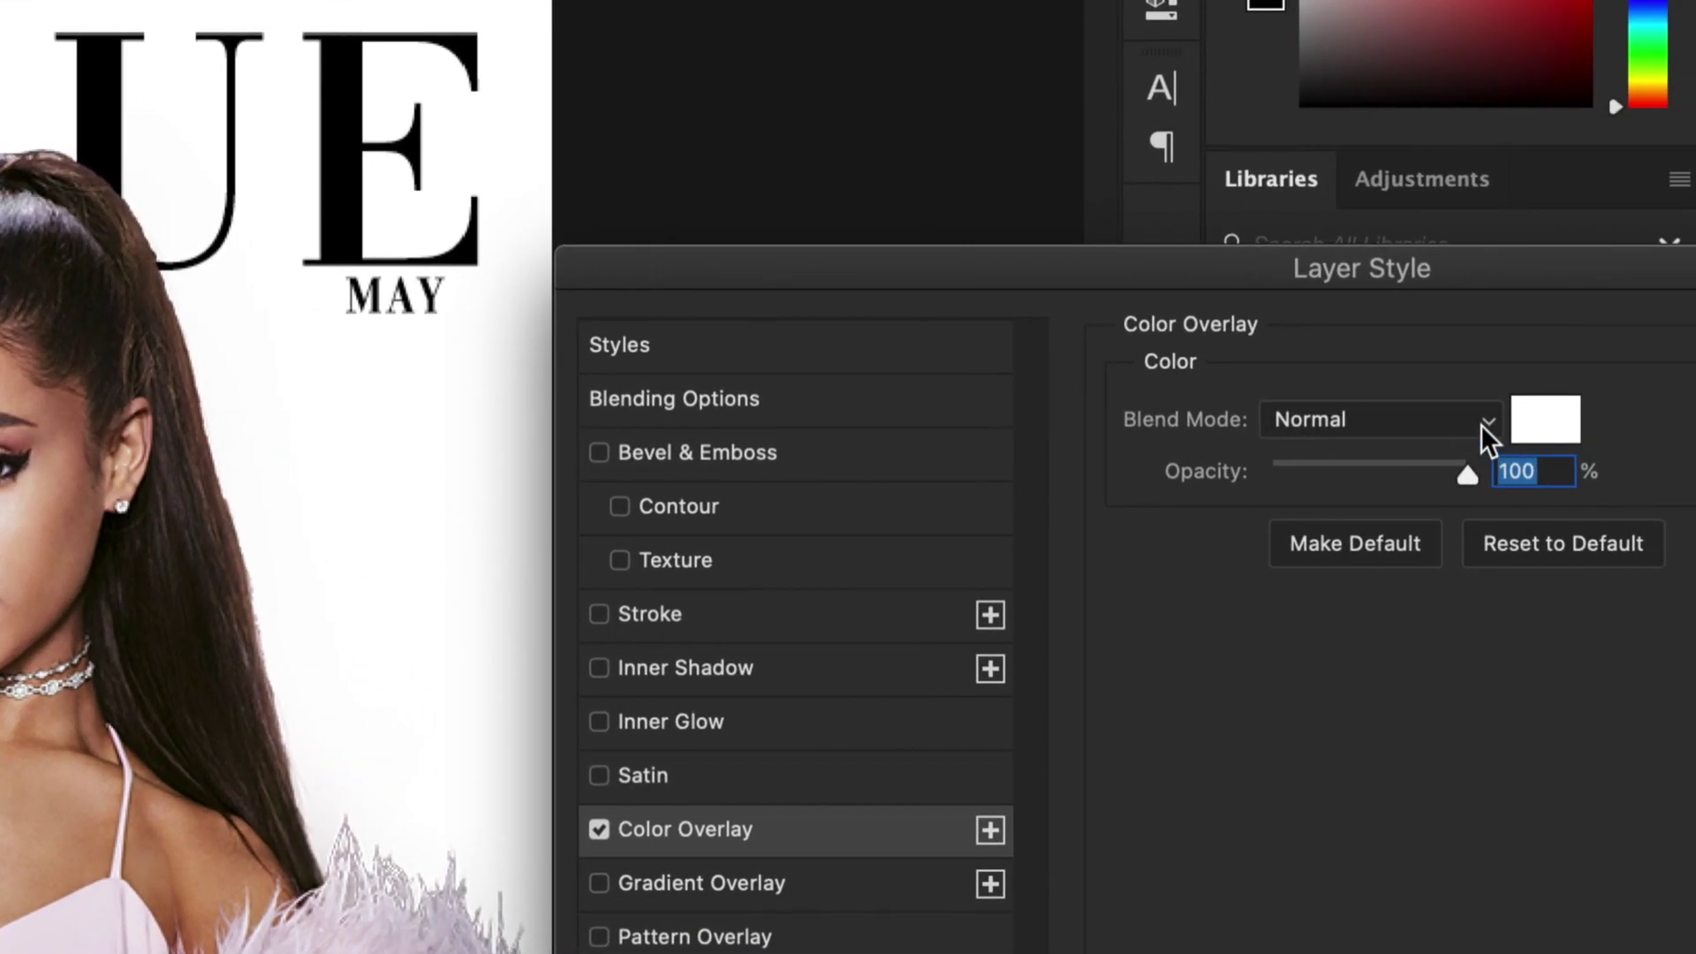
pyautogui.click(1488, 424)
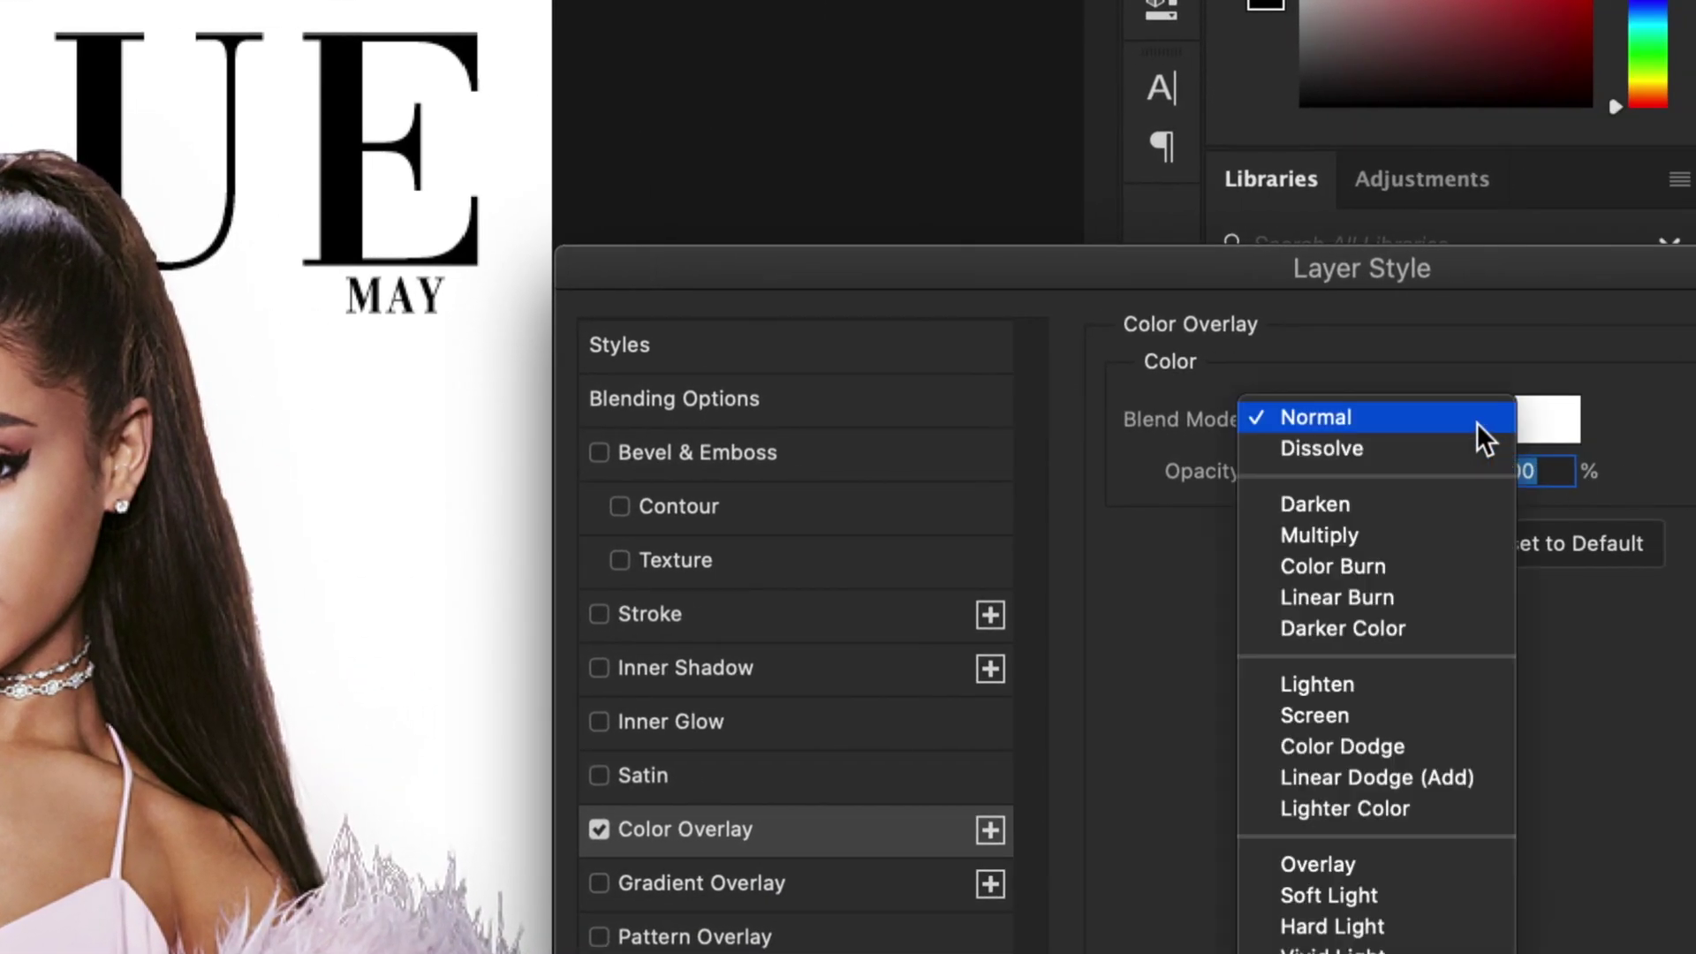
pyautogui.click(1417, 419)
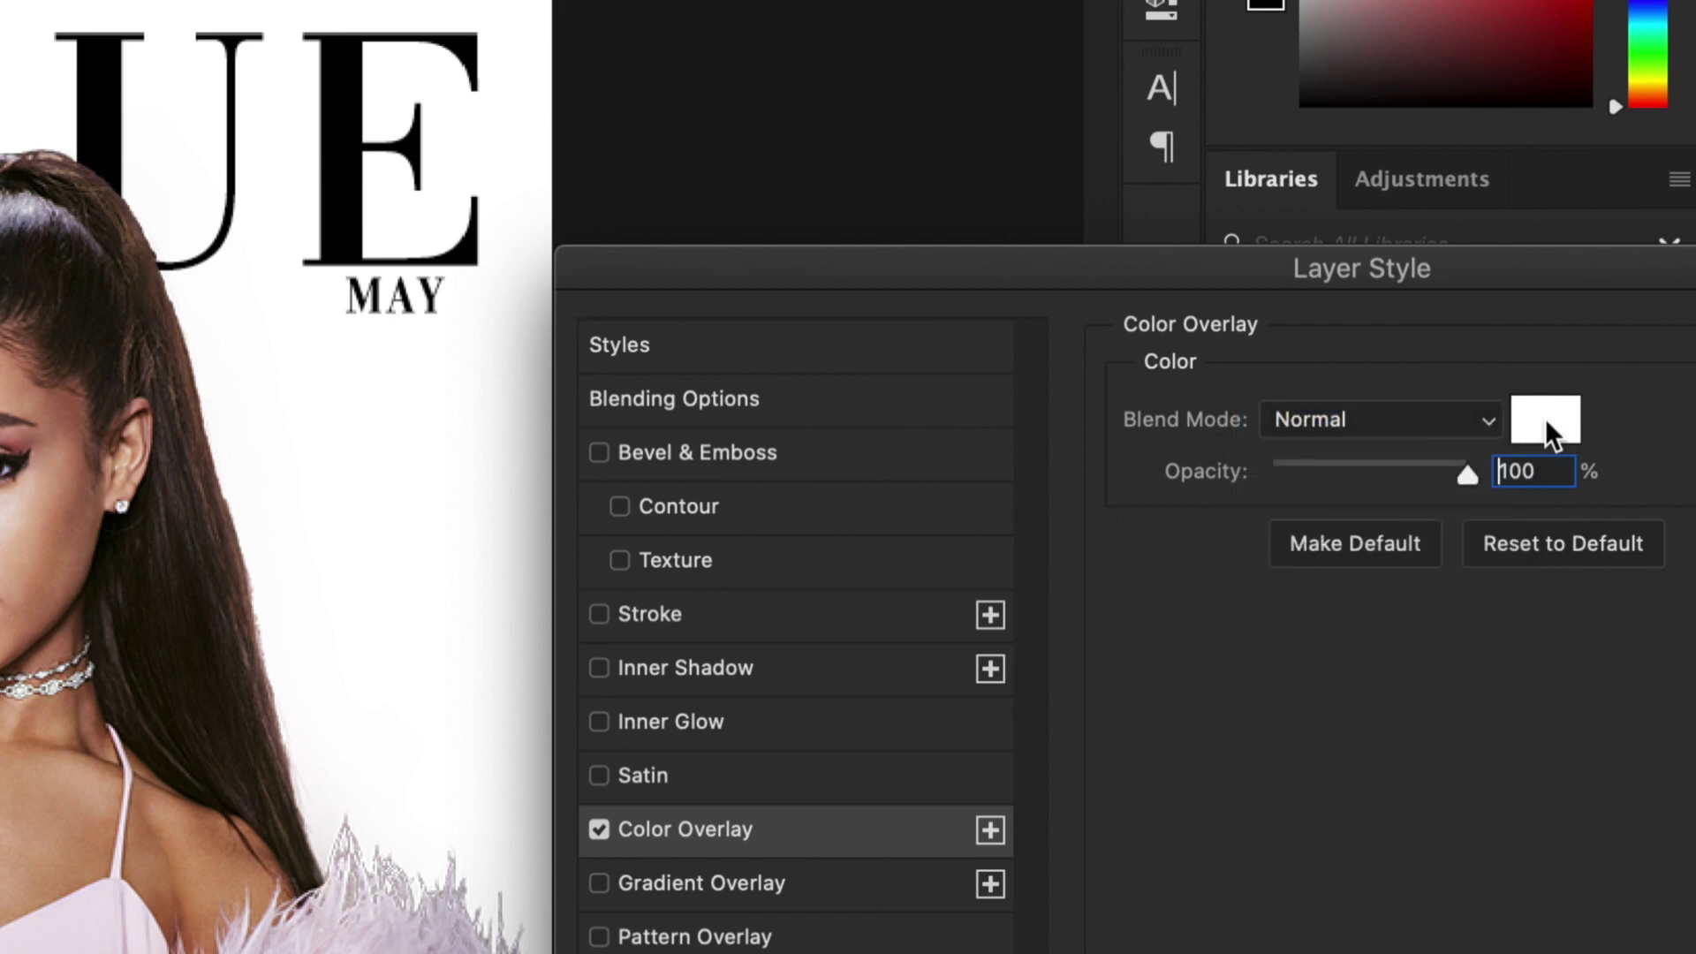
pyautogui.click(1545, 417)
pyautogui.click(1005, 138)
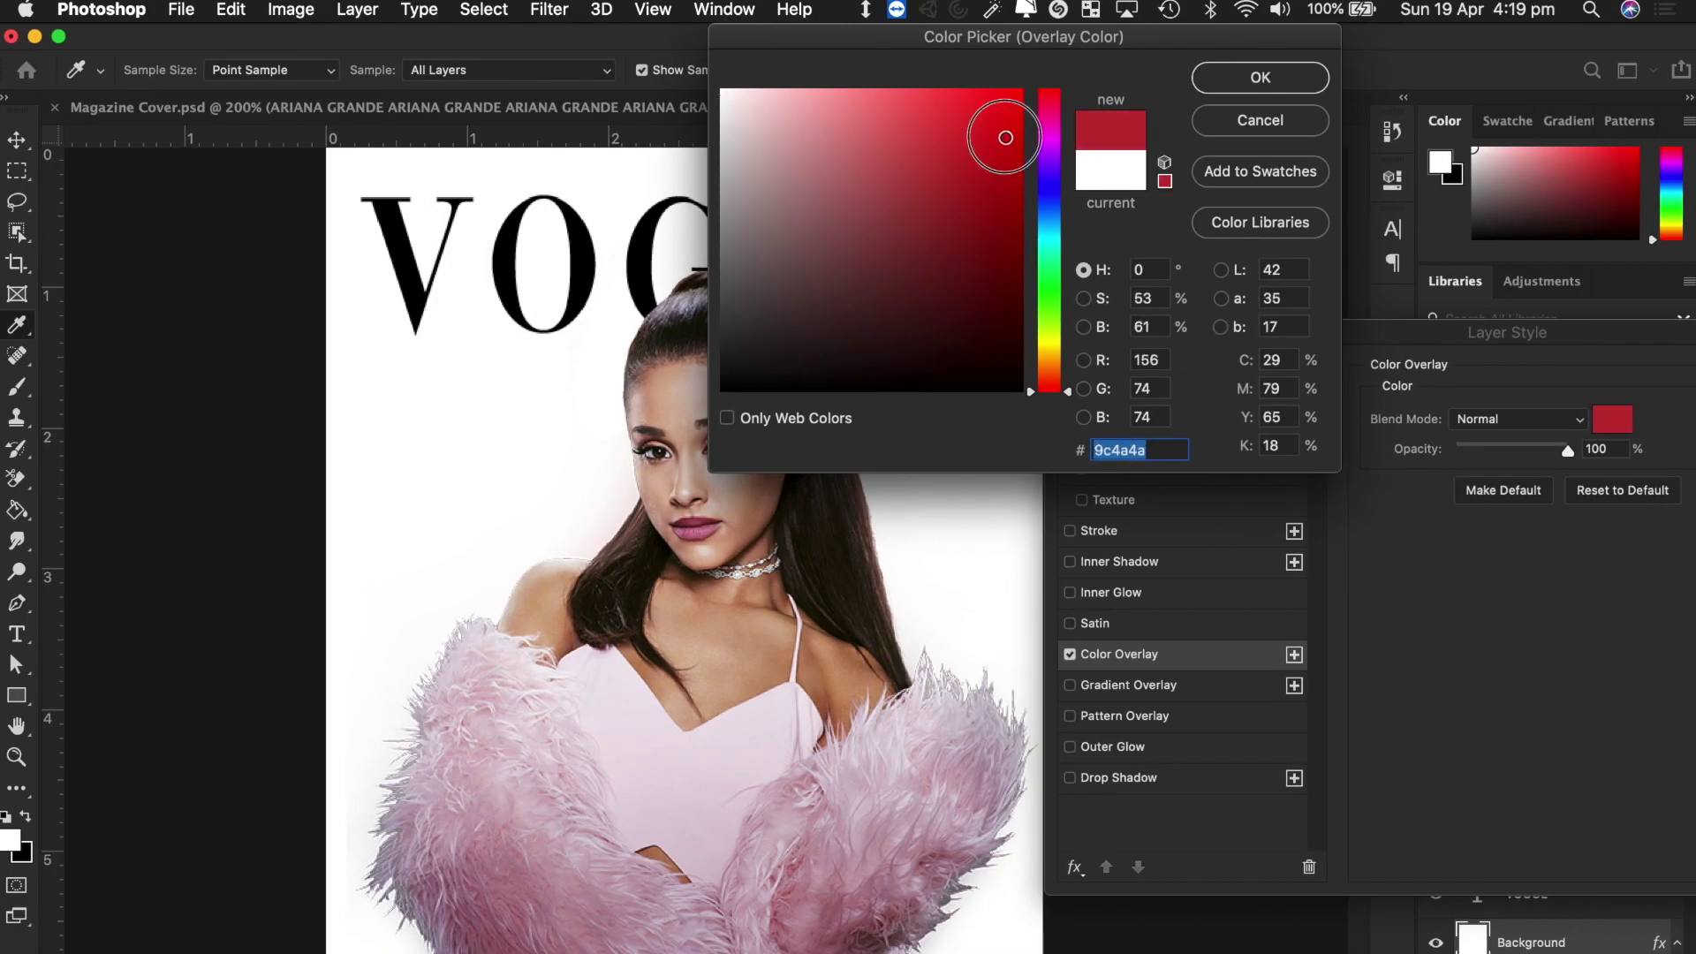
pyautogui.moveTo(1005, 138); pyautogui.dragTo(1415, 192)
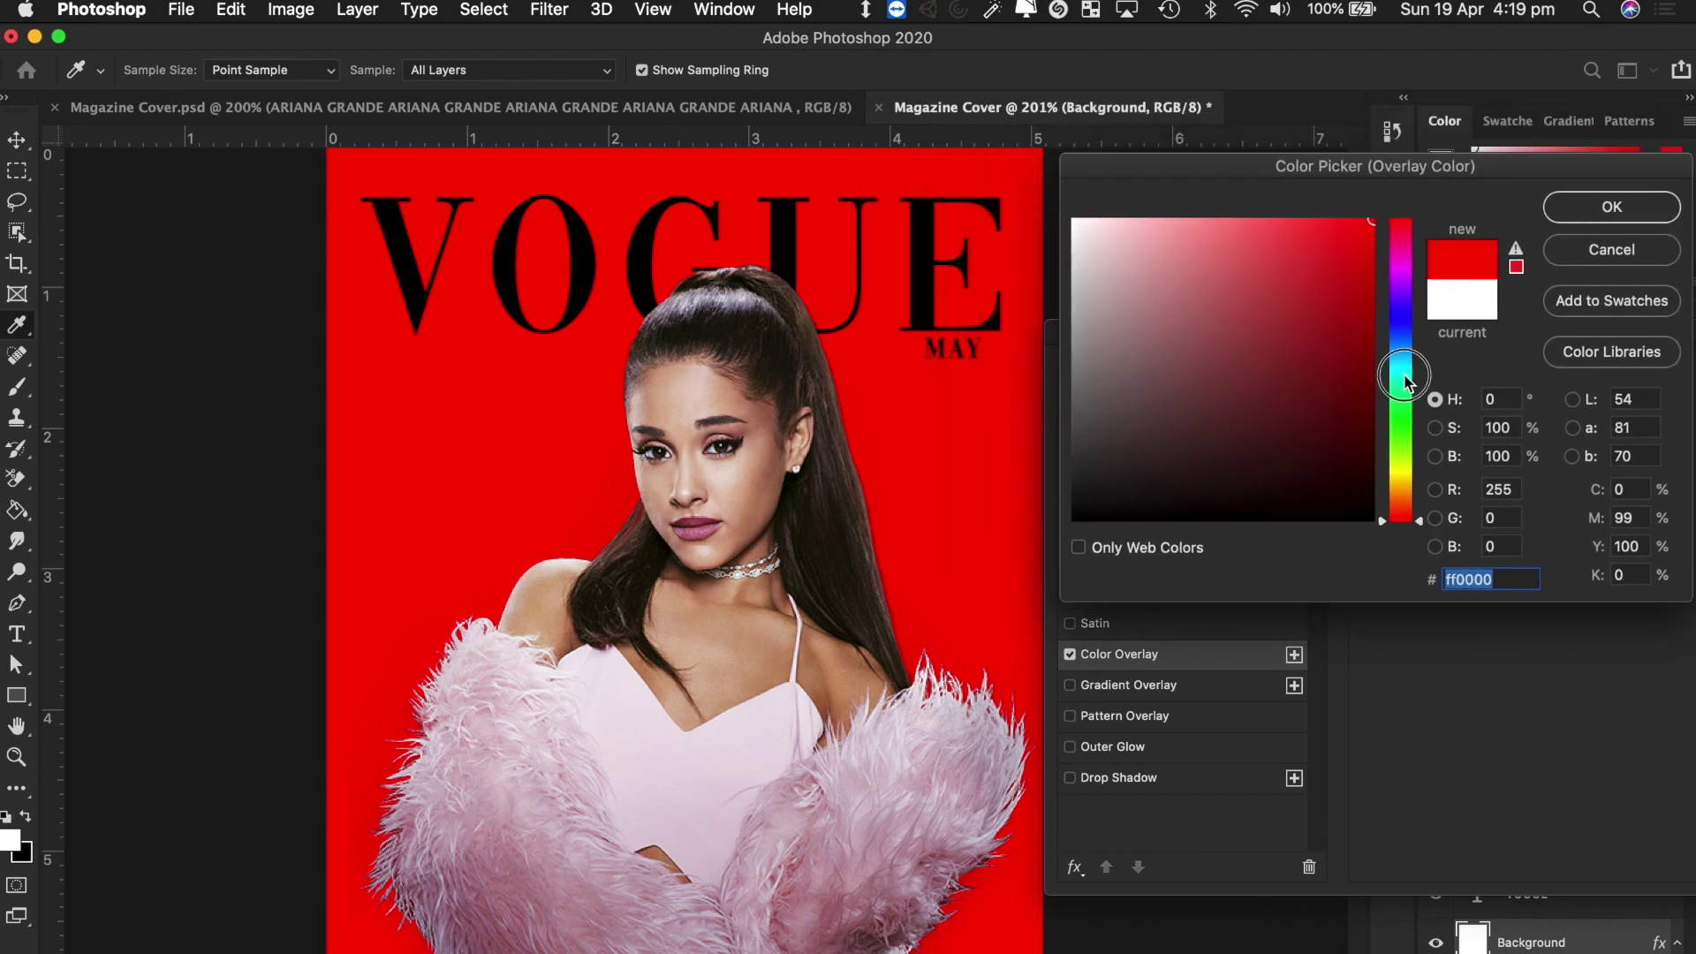
pyautogui.click(1404, 388)
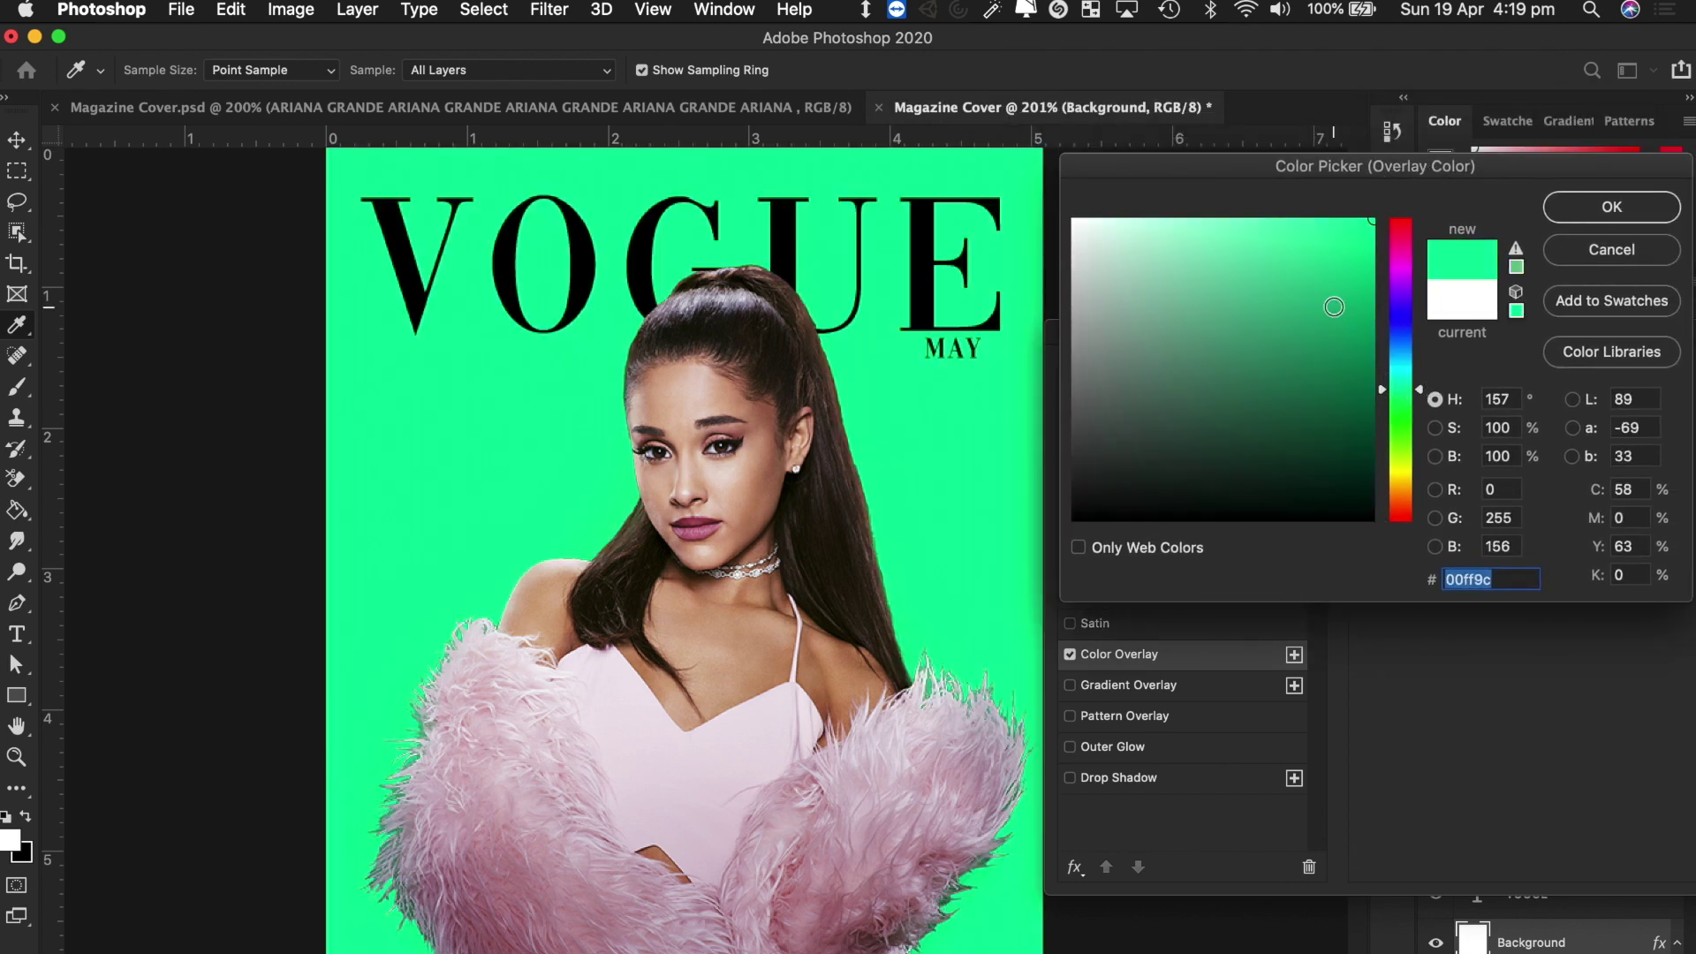
pyautogui.click(1403, 326)
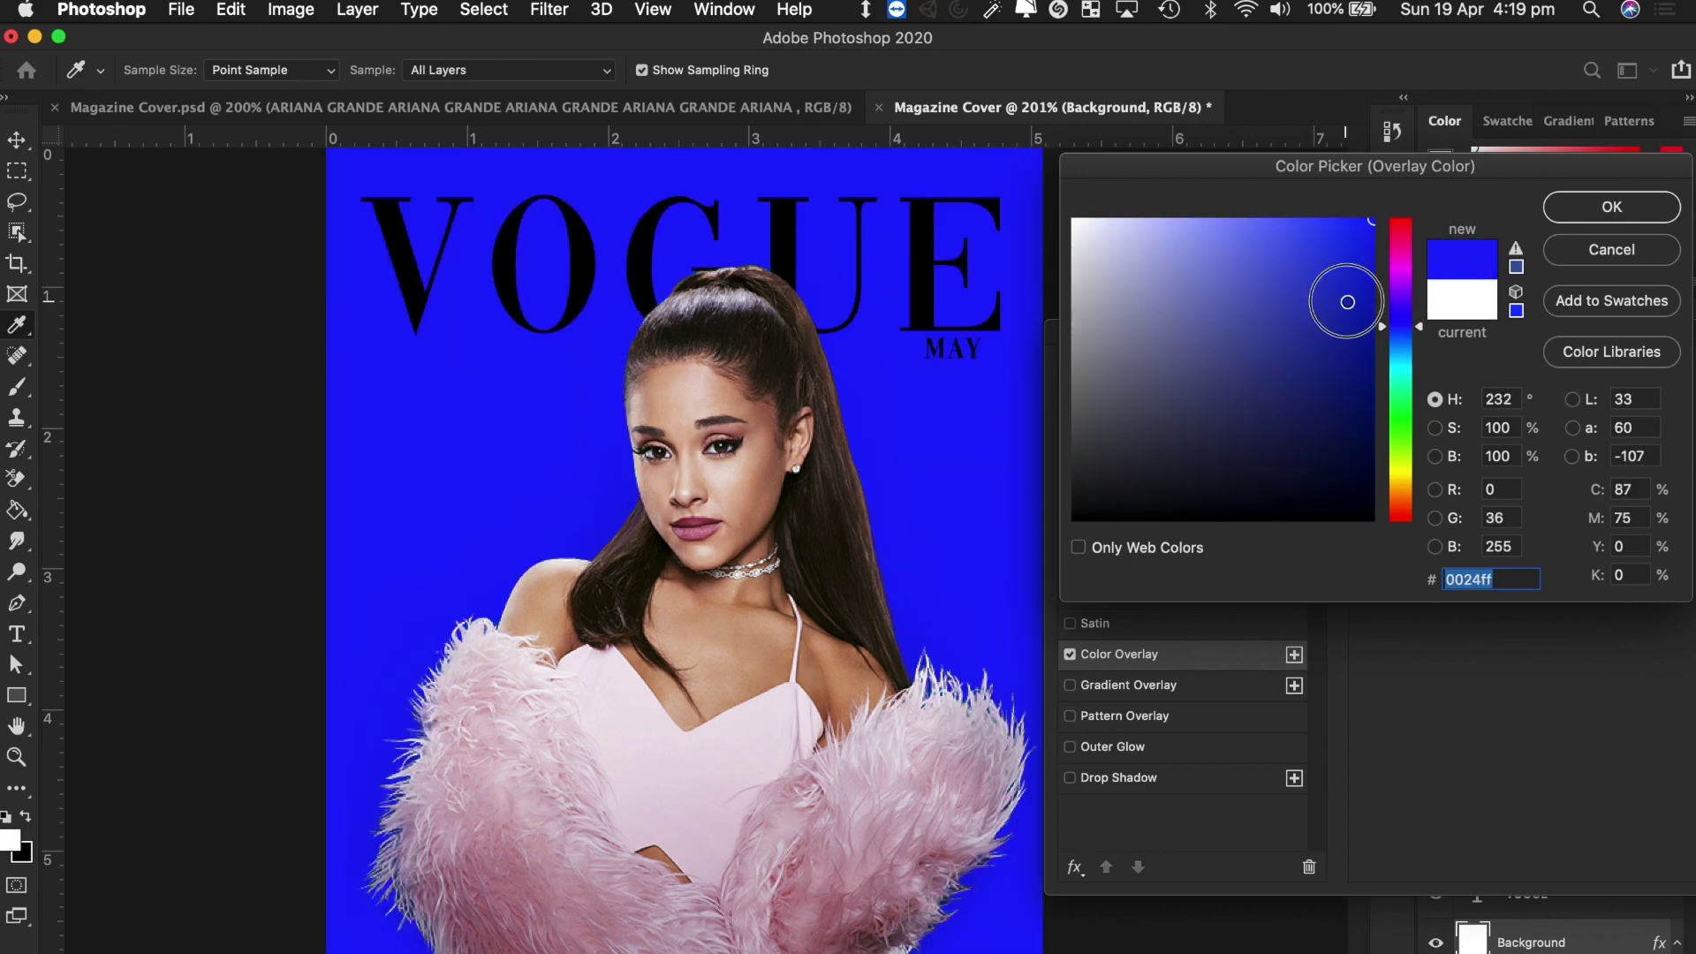
pyautogui.click(1362, 274)
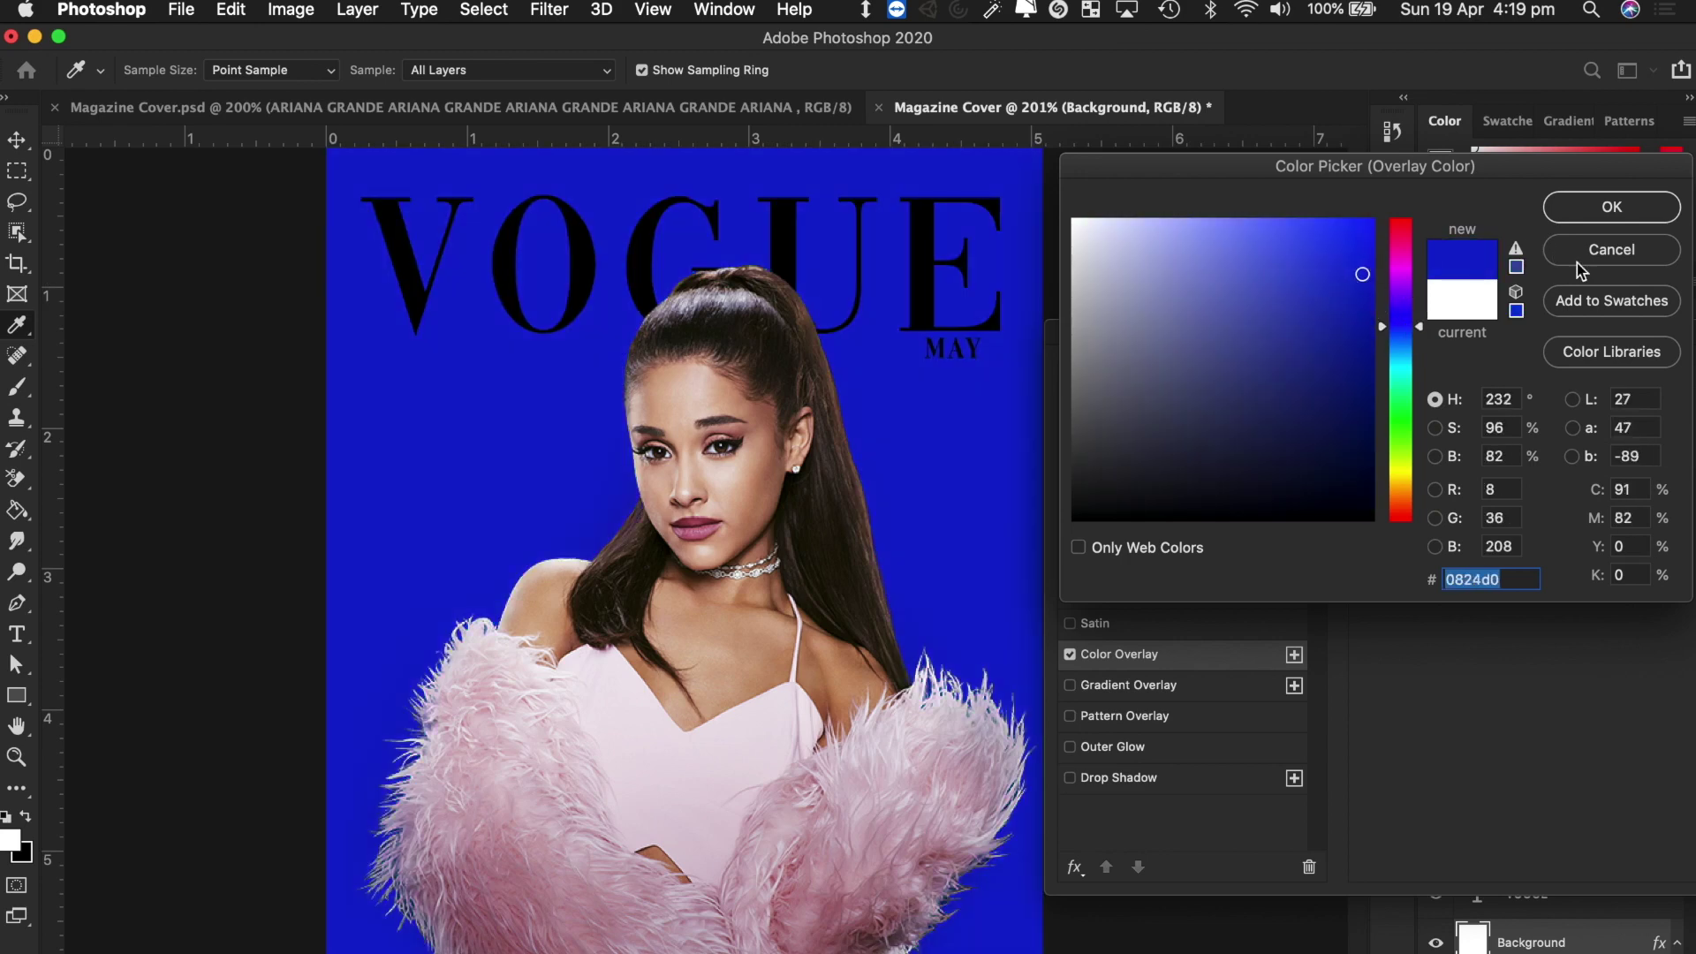
pyautogui.click(1576, 256)
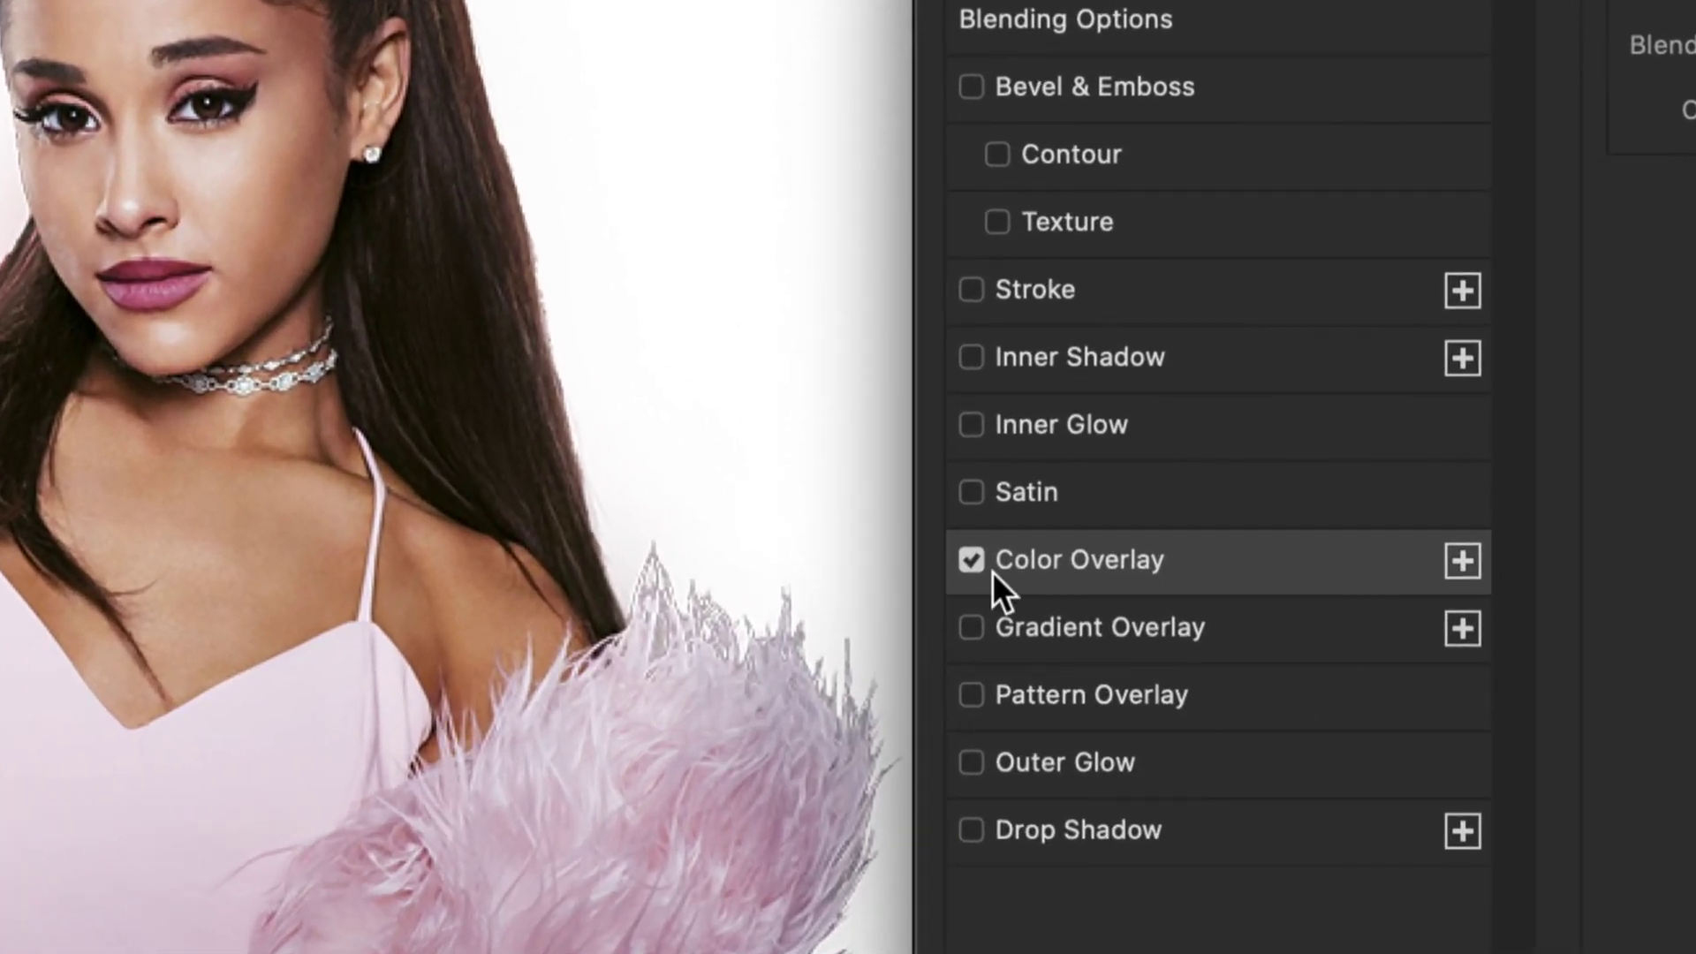
pyautogui.click(1070, 654)
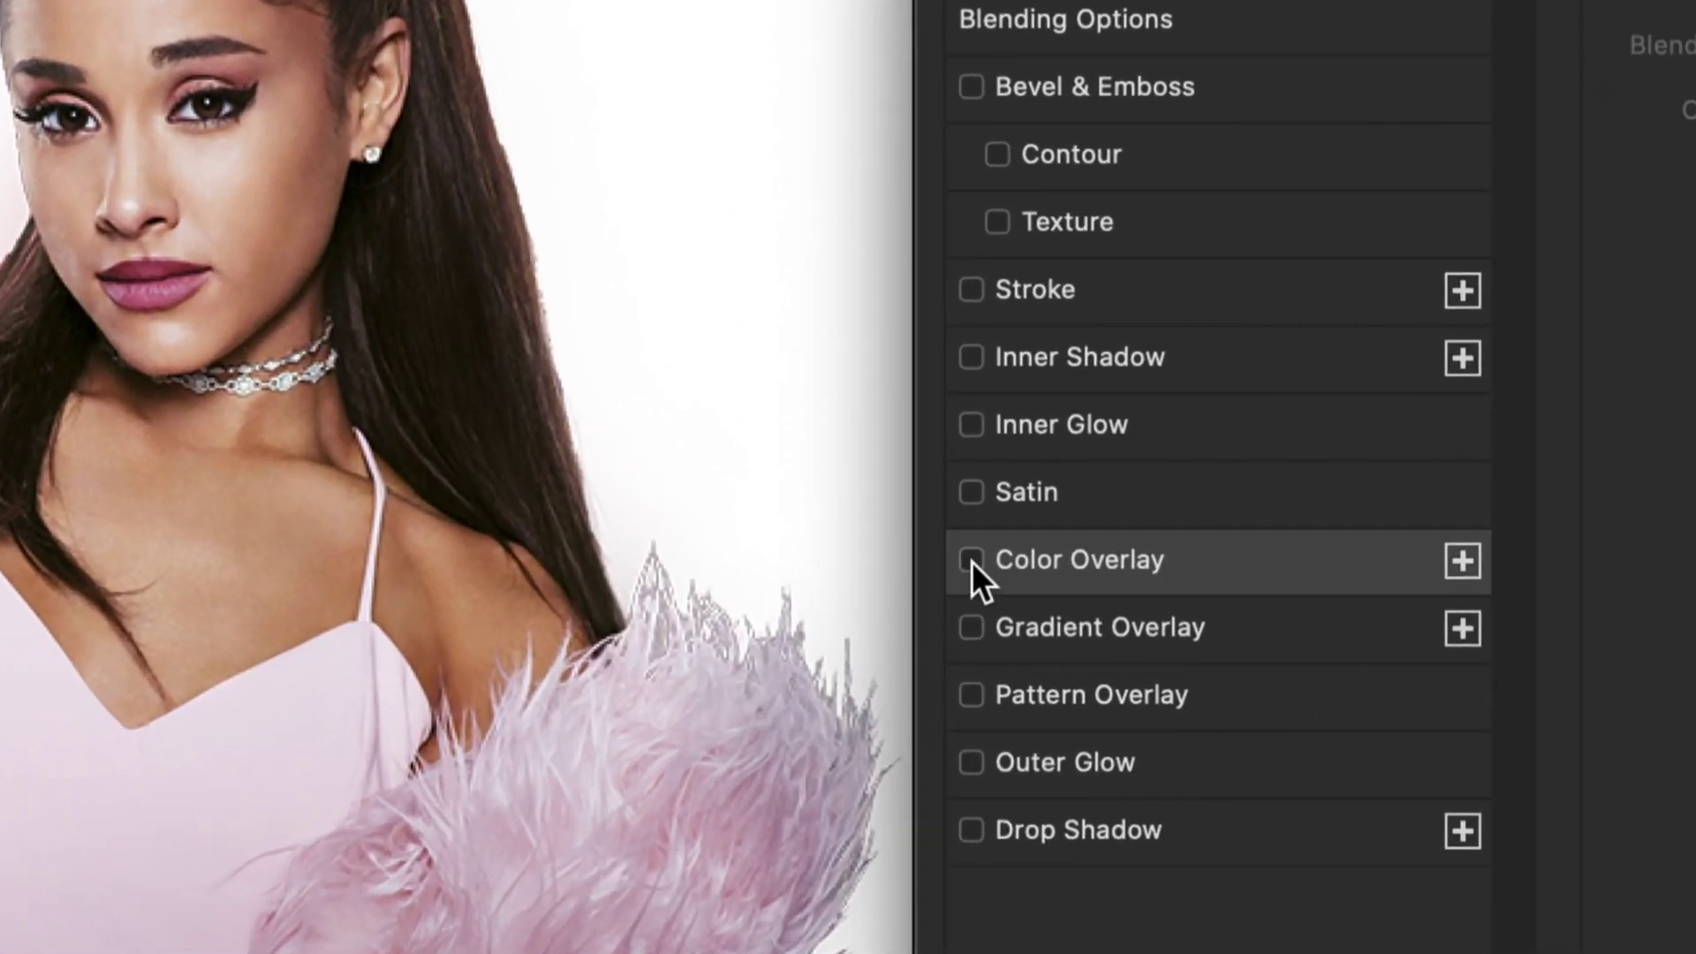
pyautogui.click(972, 628)
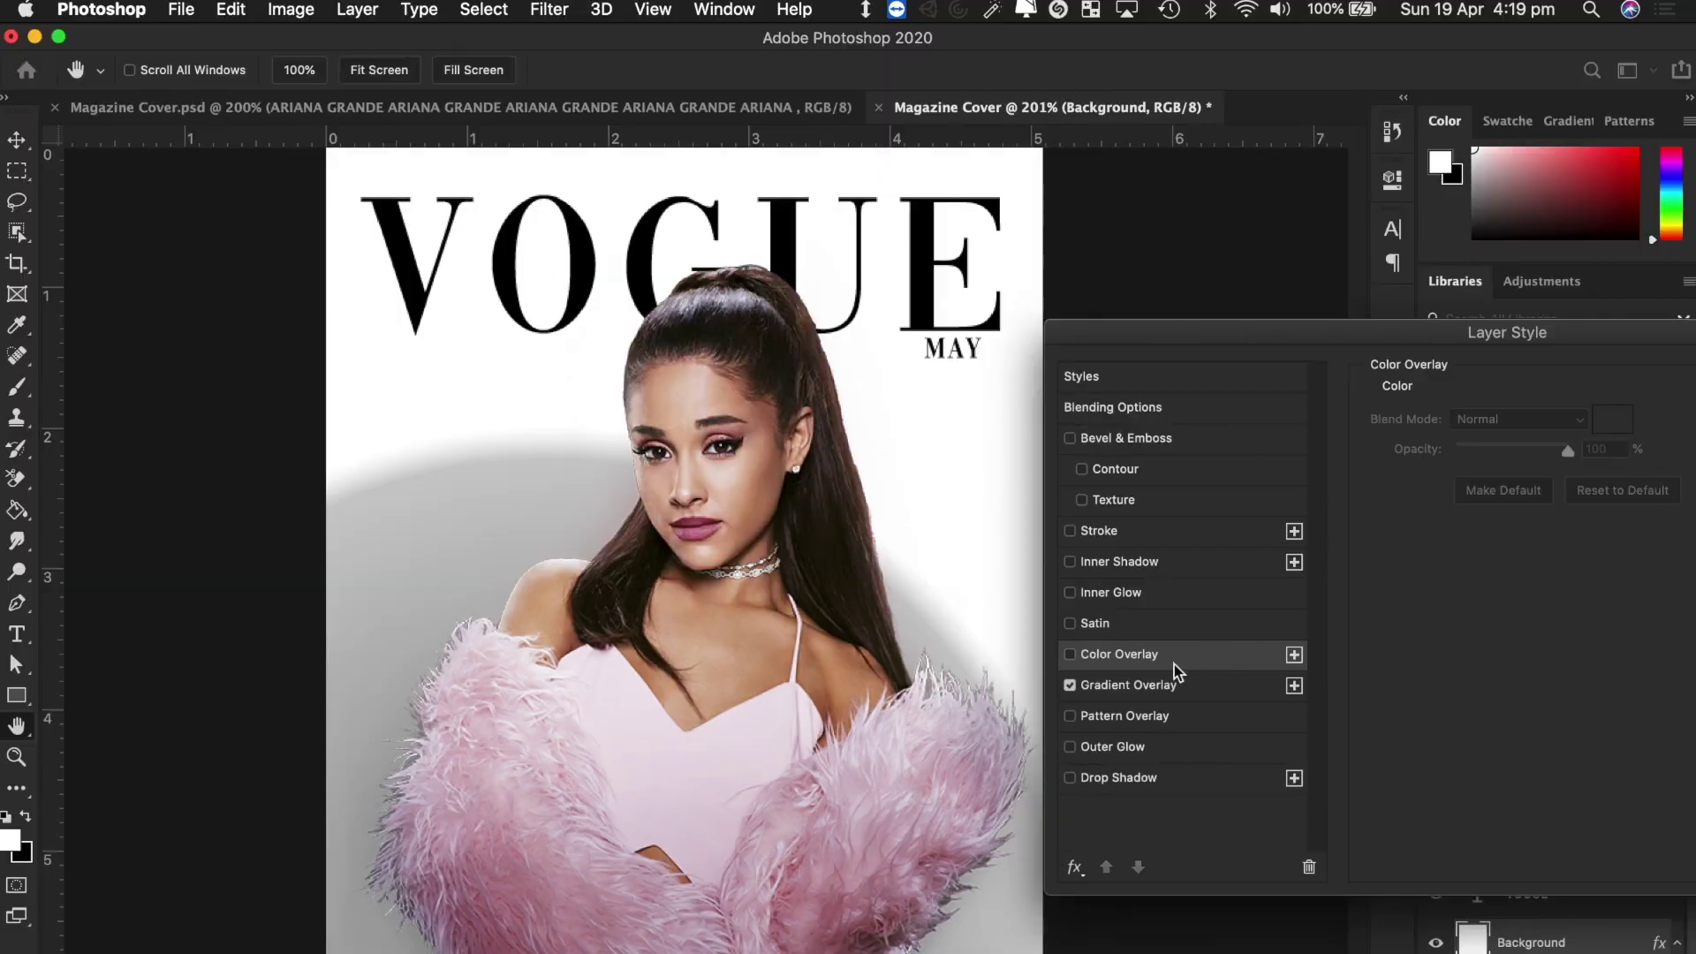
# Keep the gradient overlay at Normal blend, trying Diamond and Reflected styles before settling on Radial.
pyautogui.click(1149, 686)
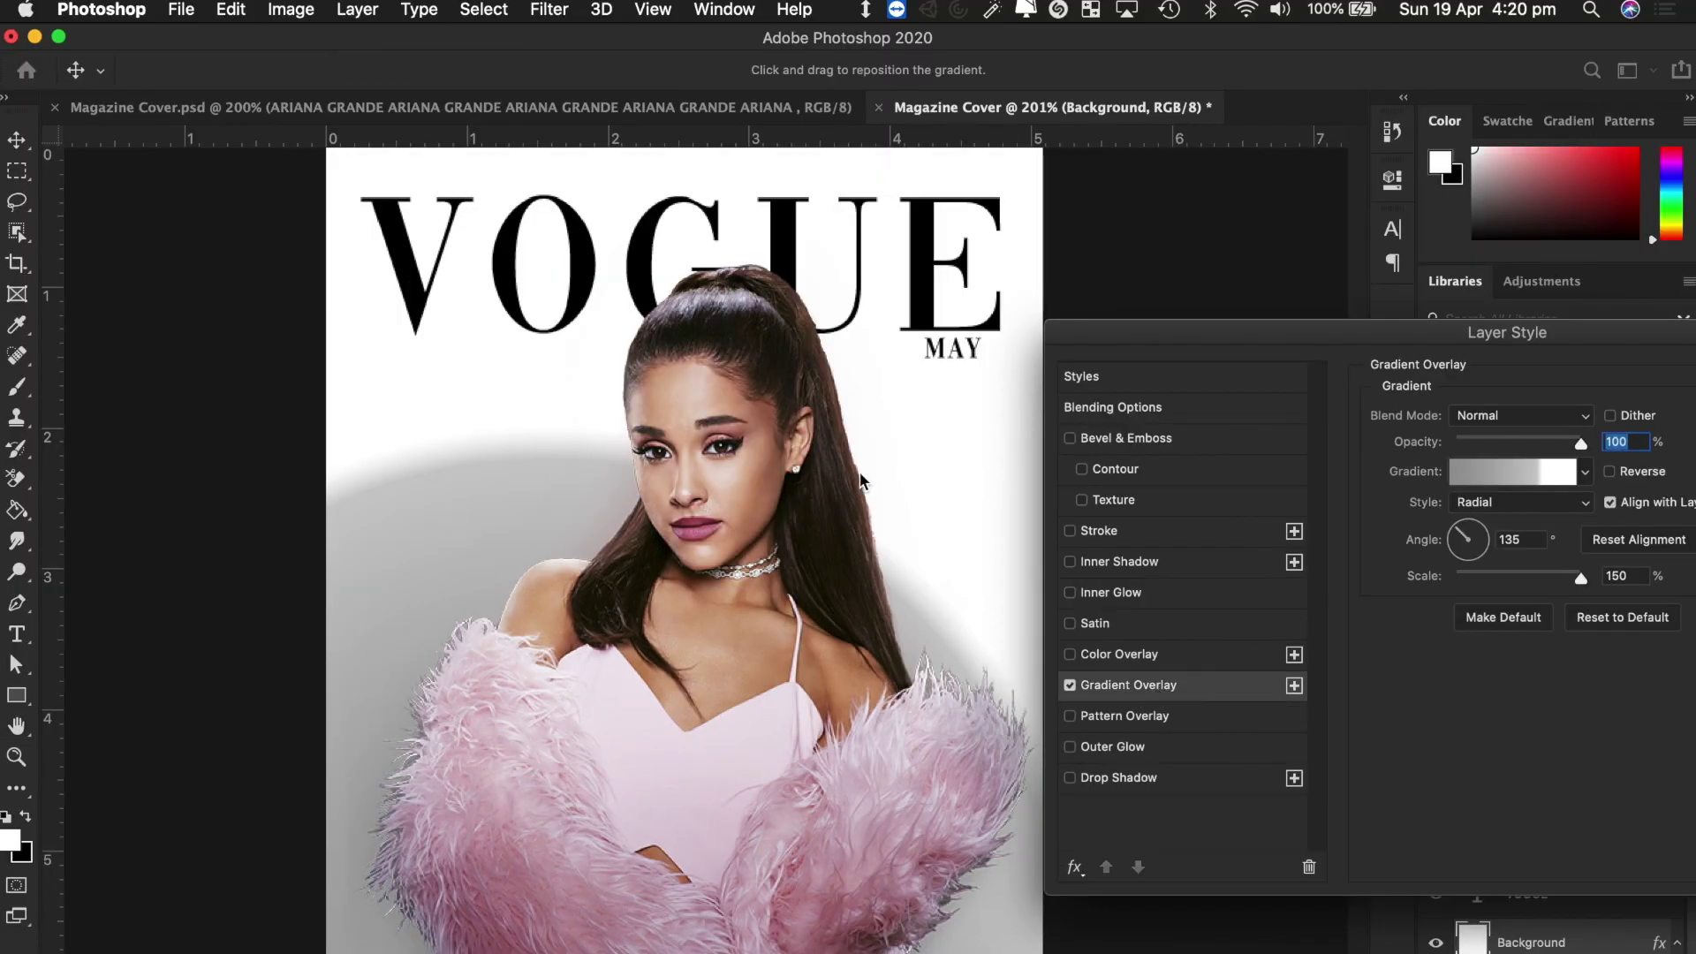
pyautogui.moveTo(1286, 345); pyautogui.dragTo(1256, 279)
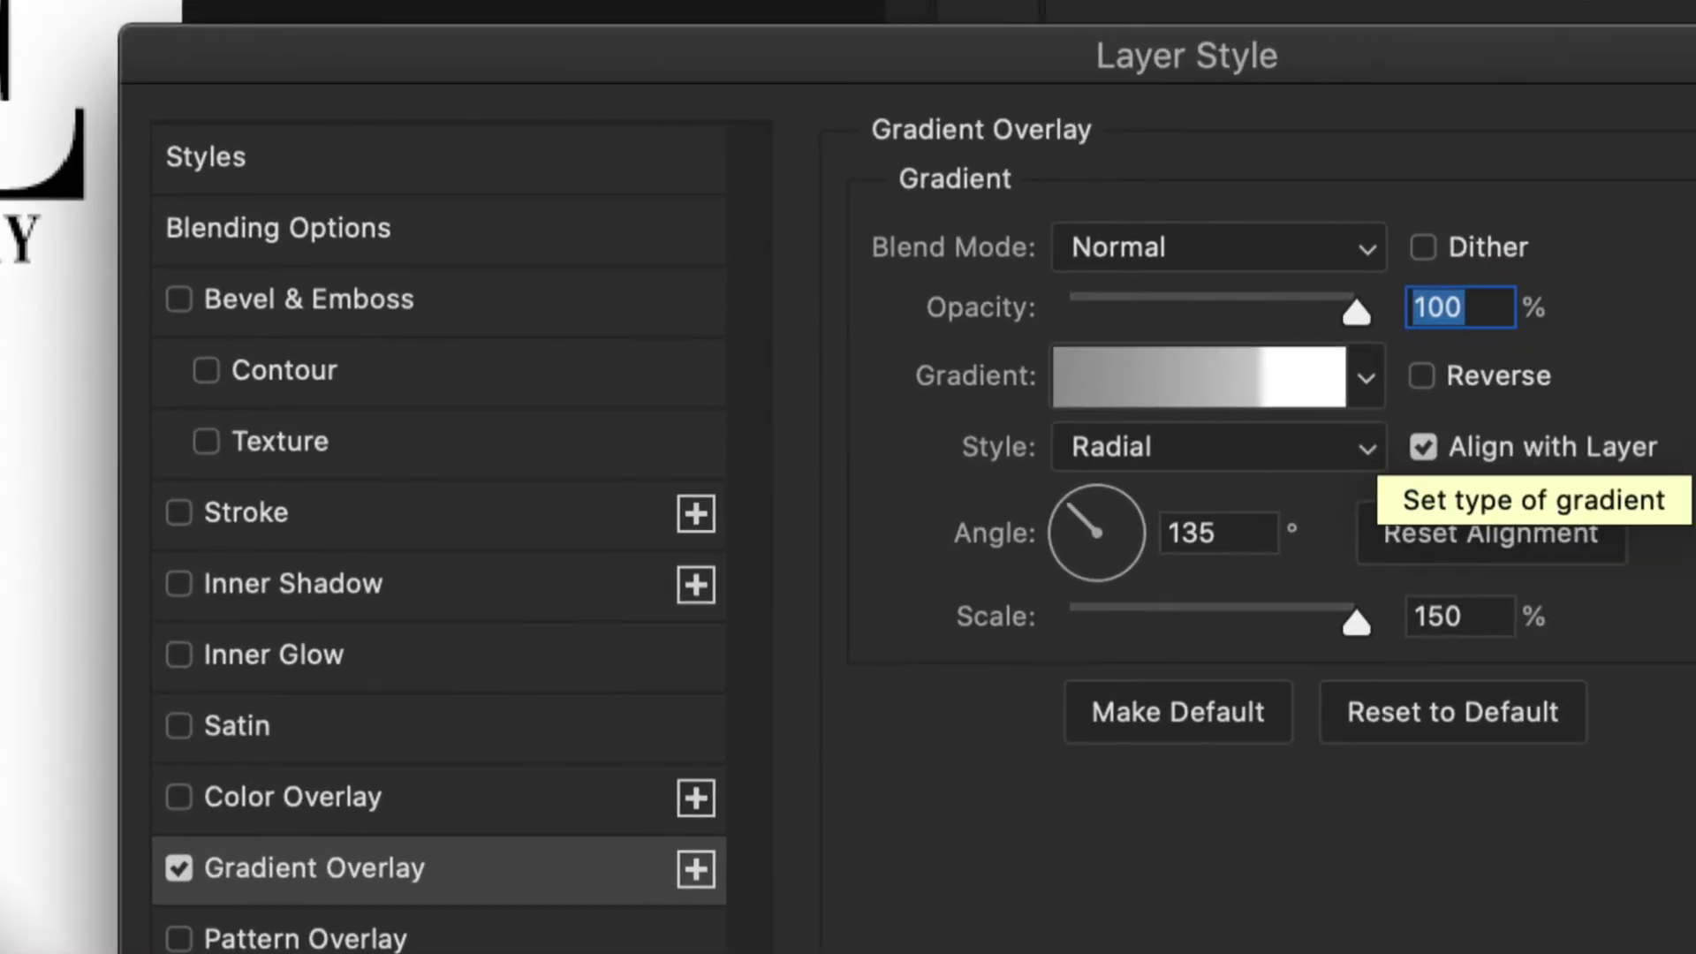
pyautogui.click(1372, 256)
pyautogui.click(1316, 252)
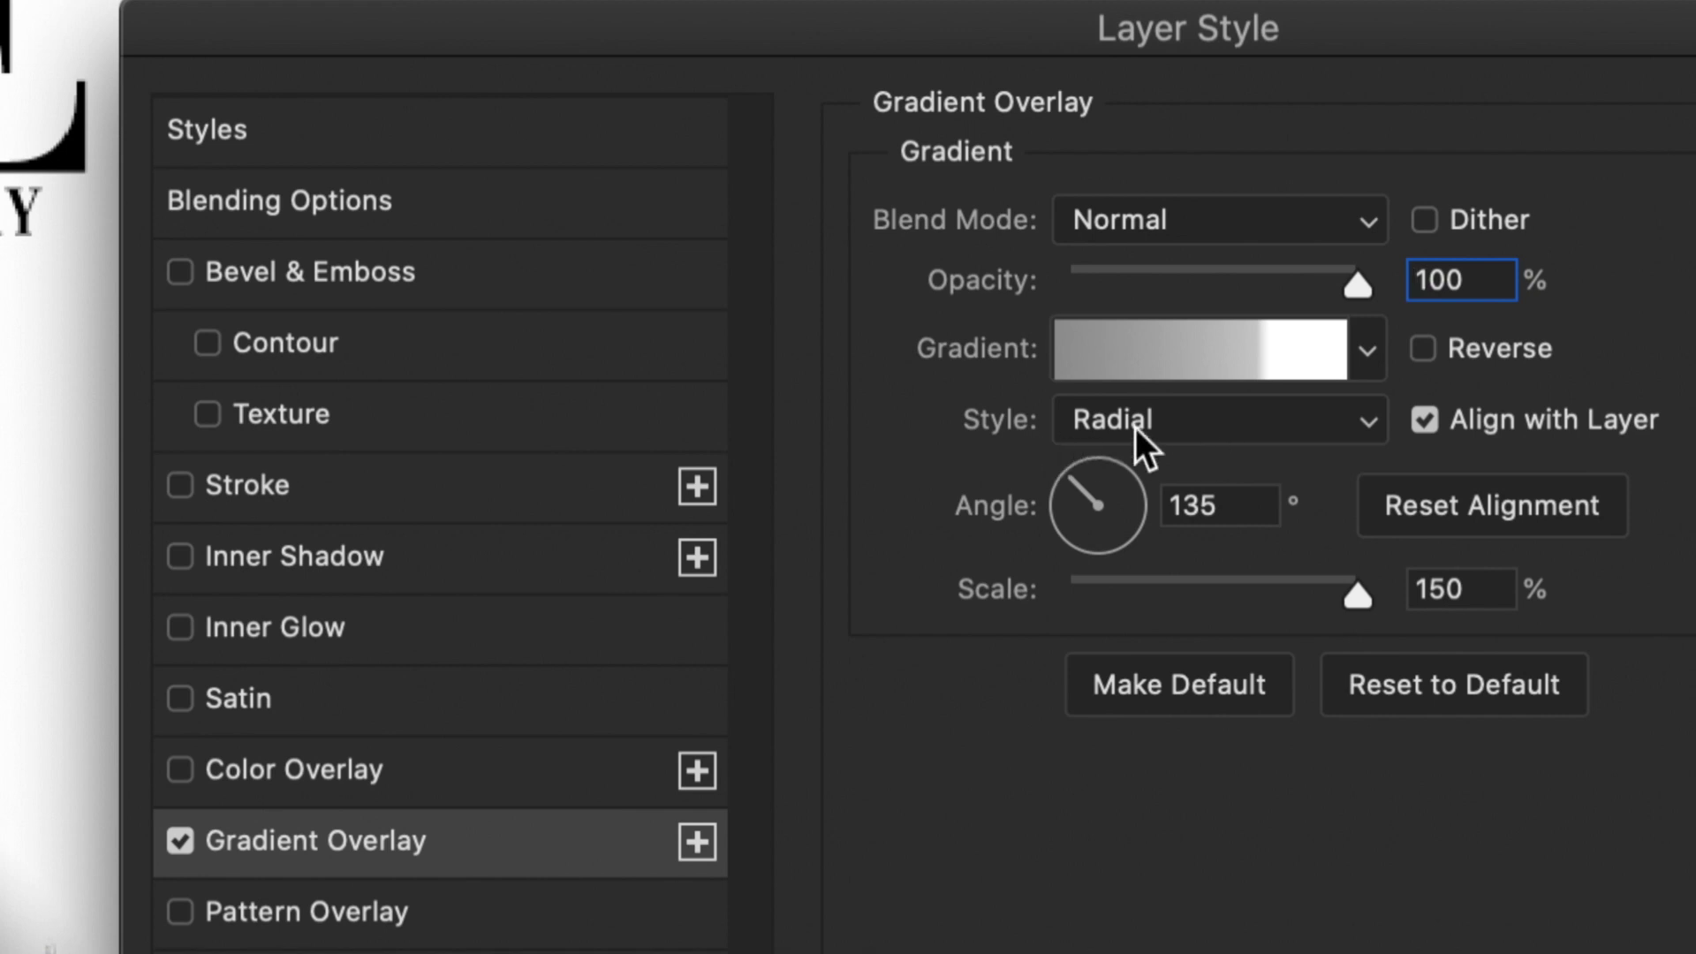
pyautogui.click(1336, 424)
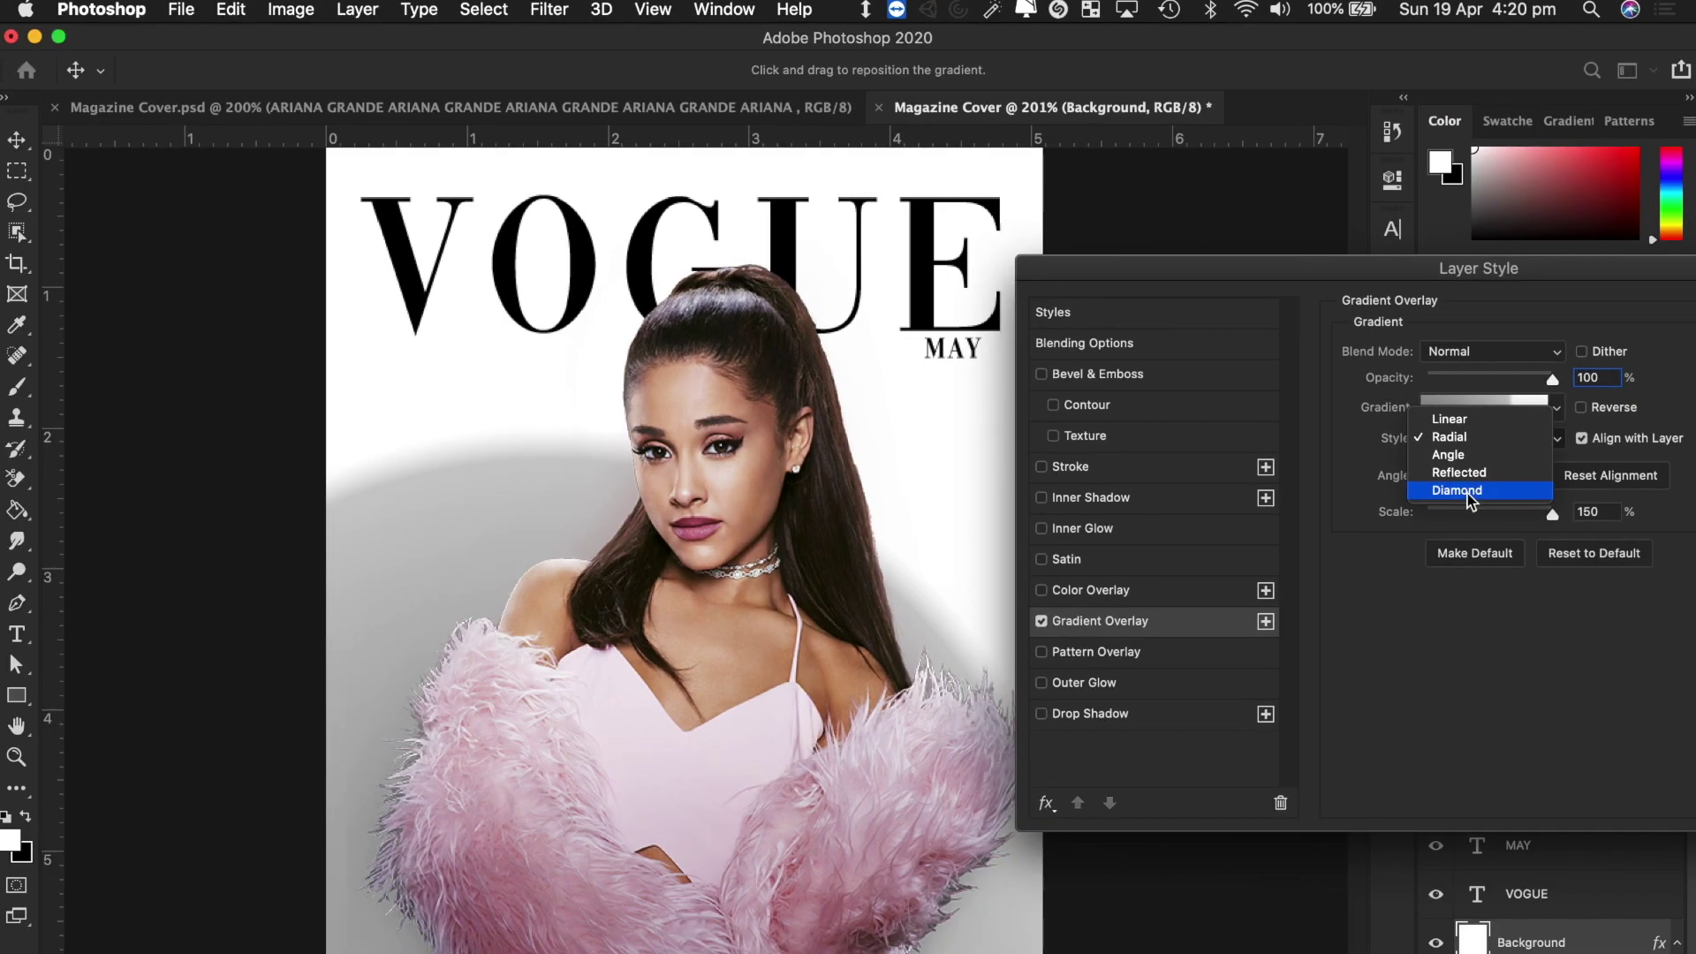
pyautogui.click(1470, 495)
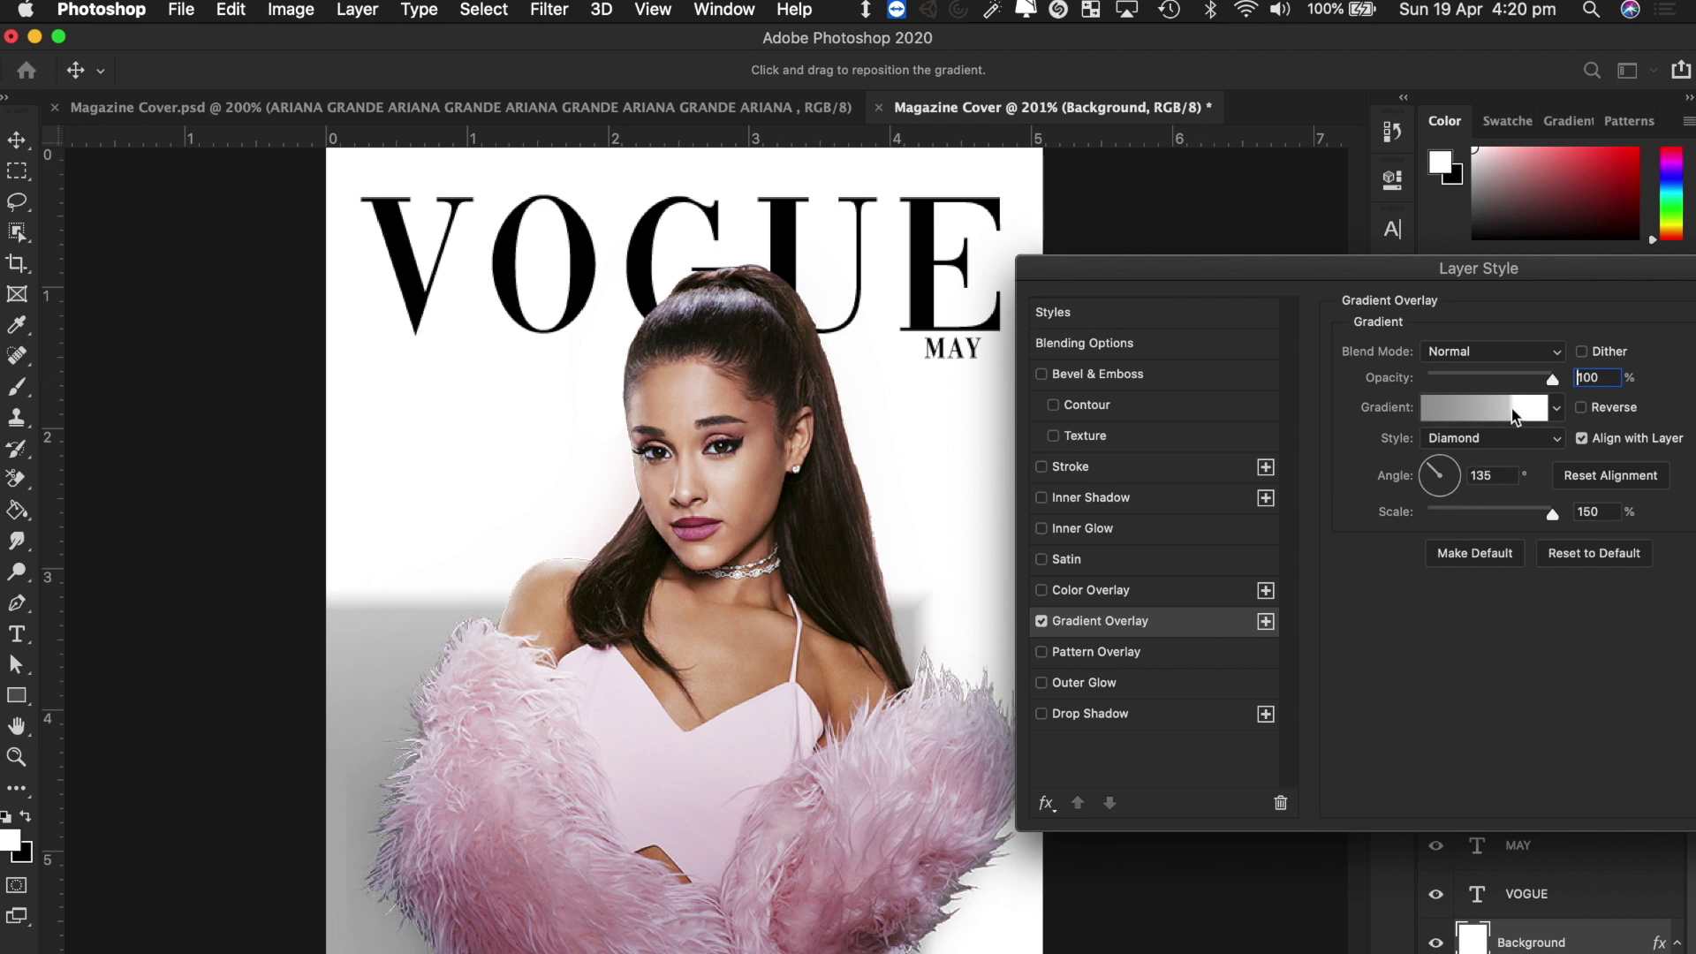
pyautogui.click(1501, 438)
pyautogui.click(1484, 416)
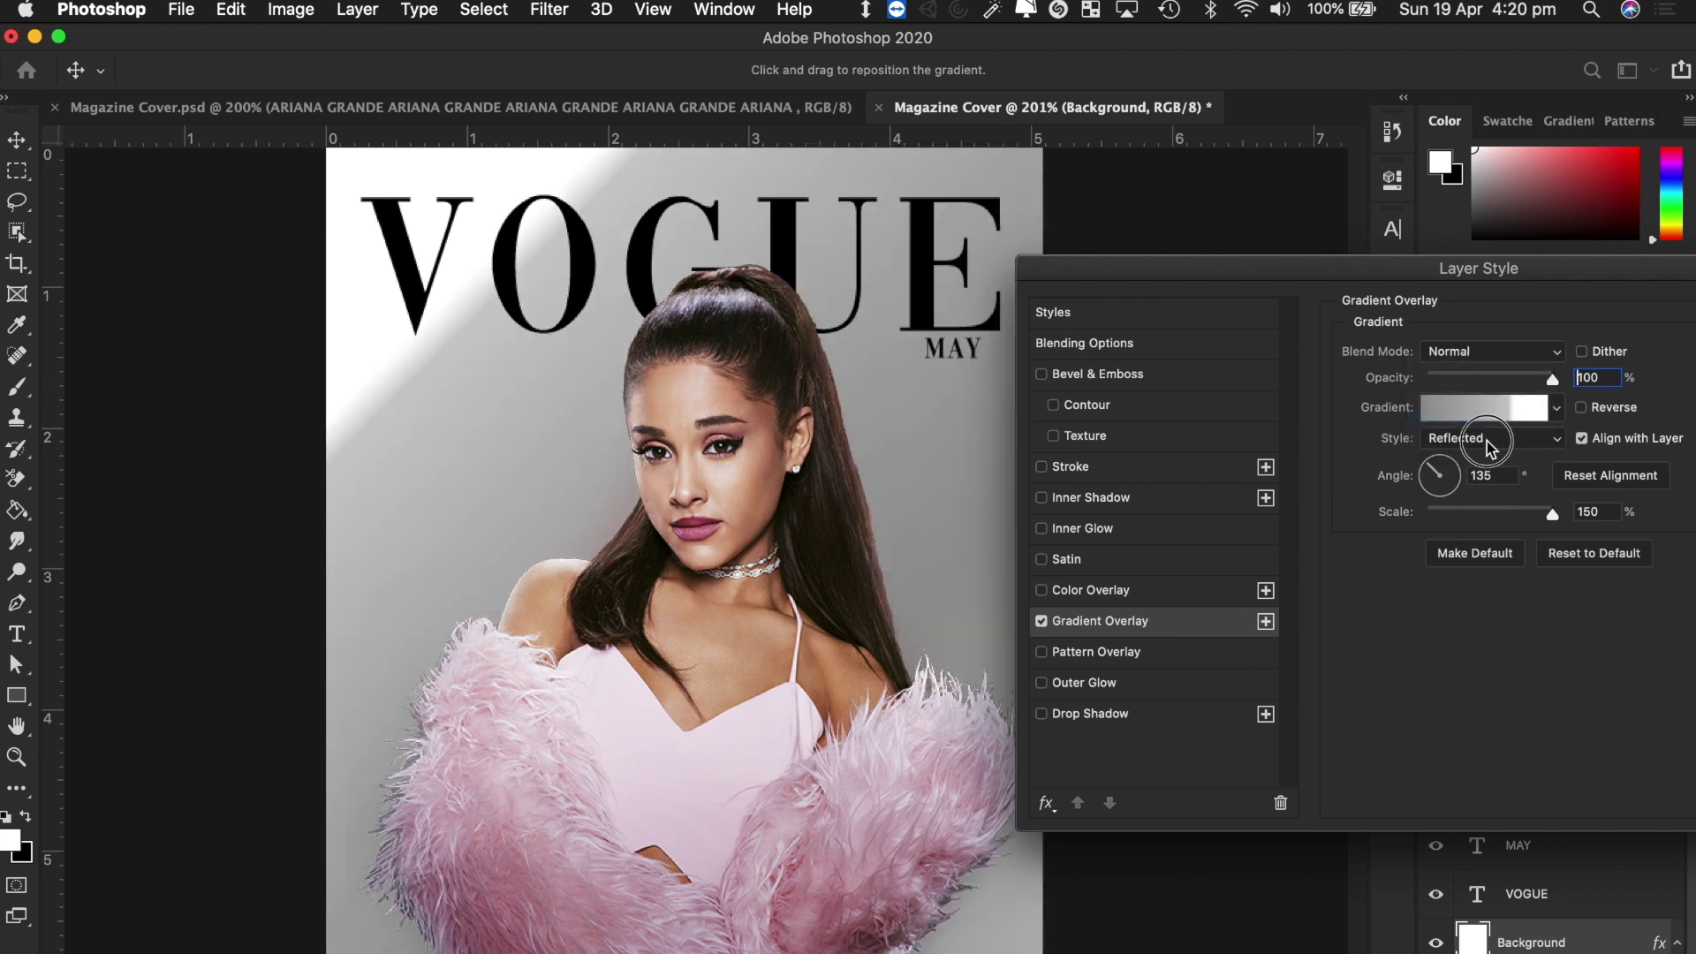
pyautogui.click(1488, 438)
pyautogui.click(1484, 399)
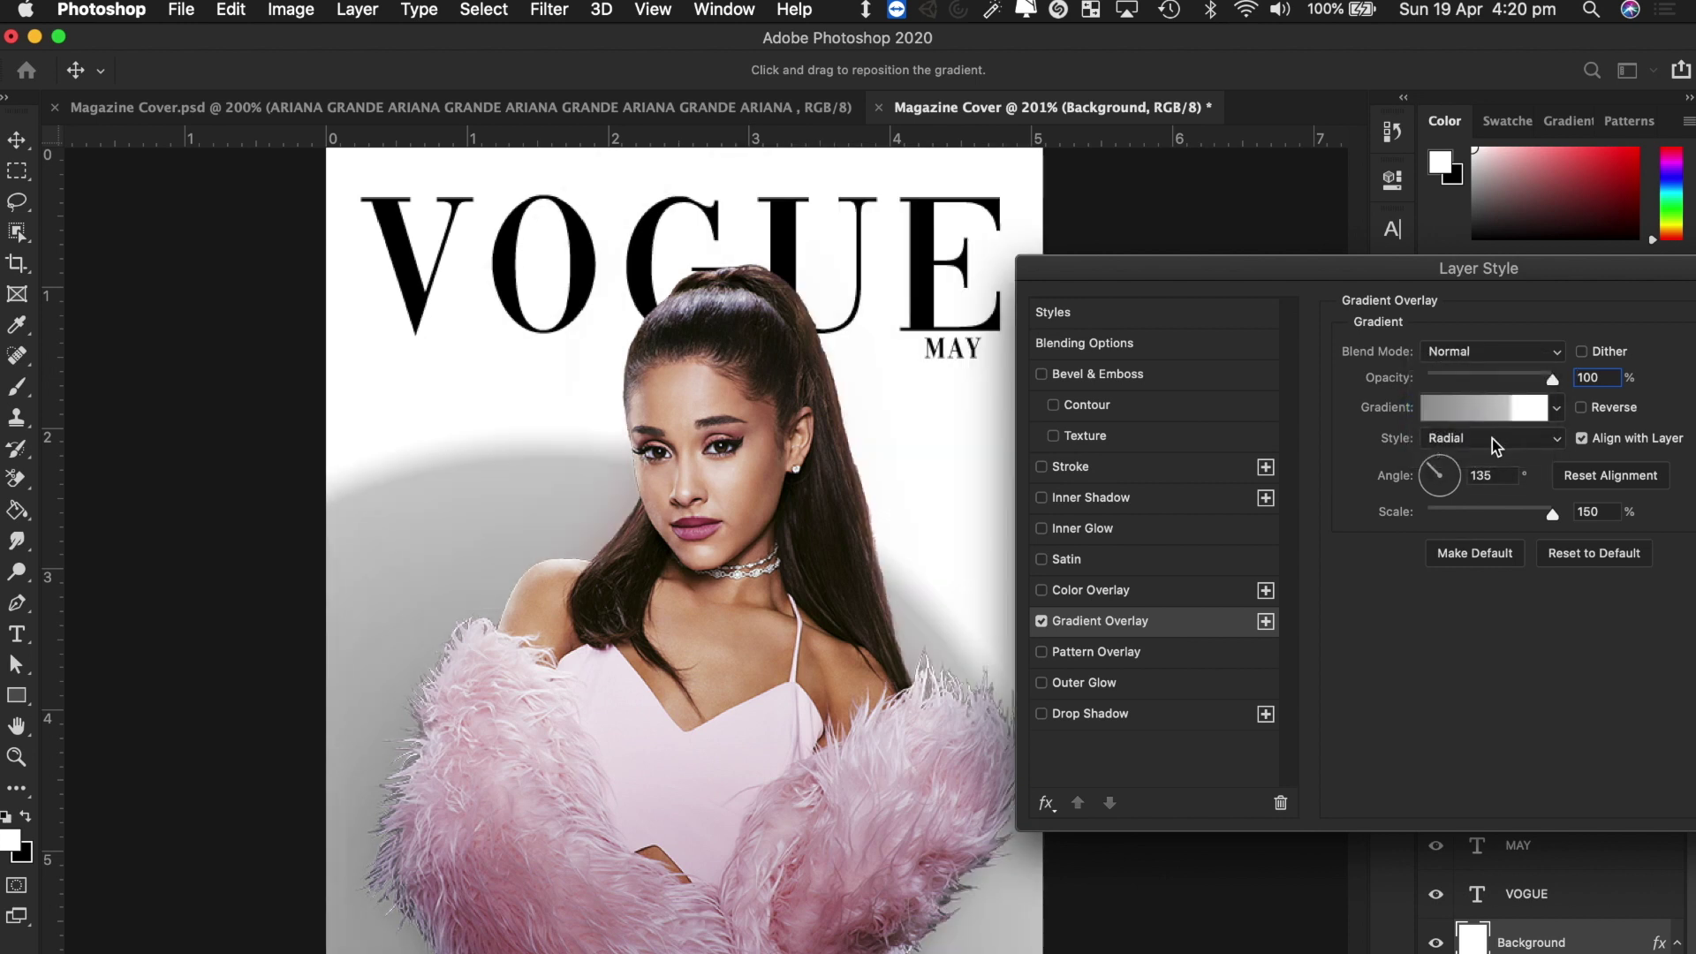
pyautogui.click(1492, 439)
pyautogui.click(1484, 441)
# Set the radial gradient angle to 128° and scale to 138%, then open the Gradient Editor.
pyautogui.click(1445, 482)
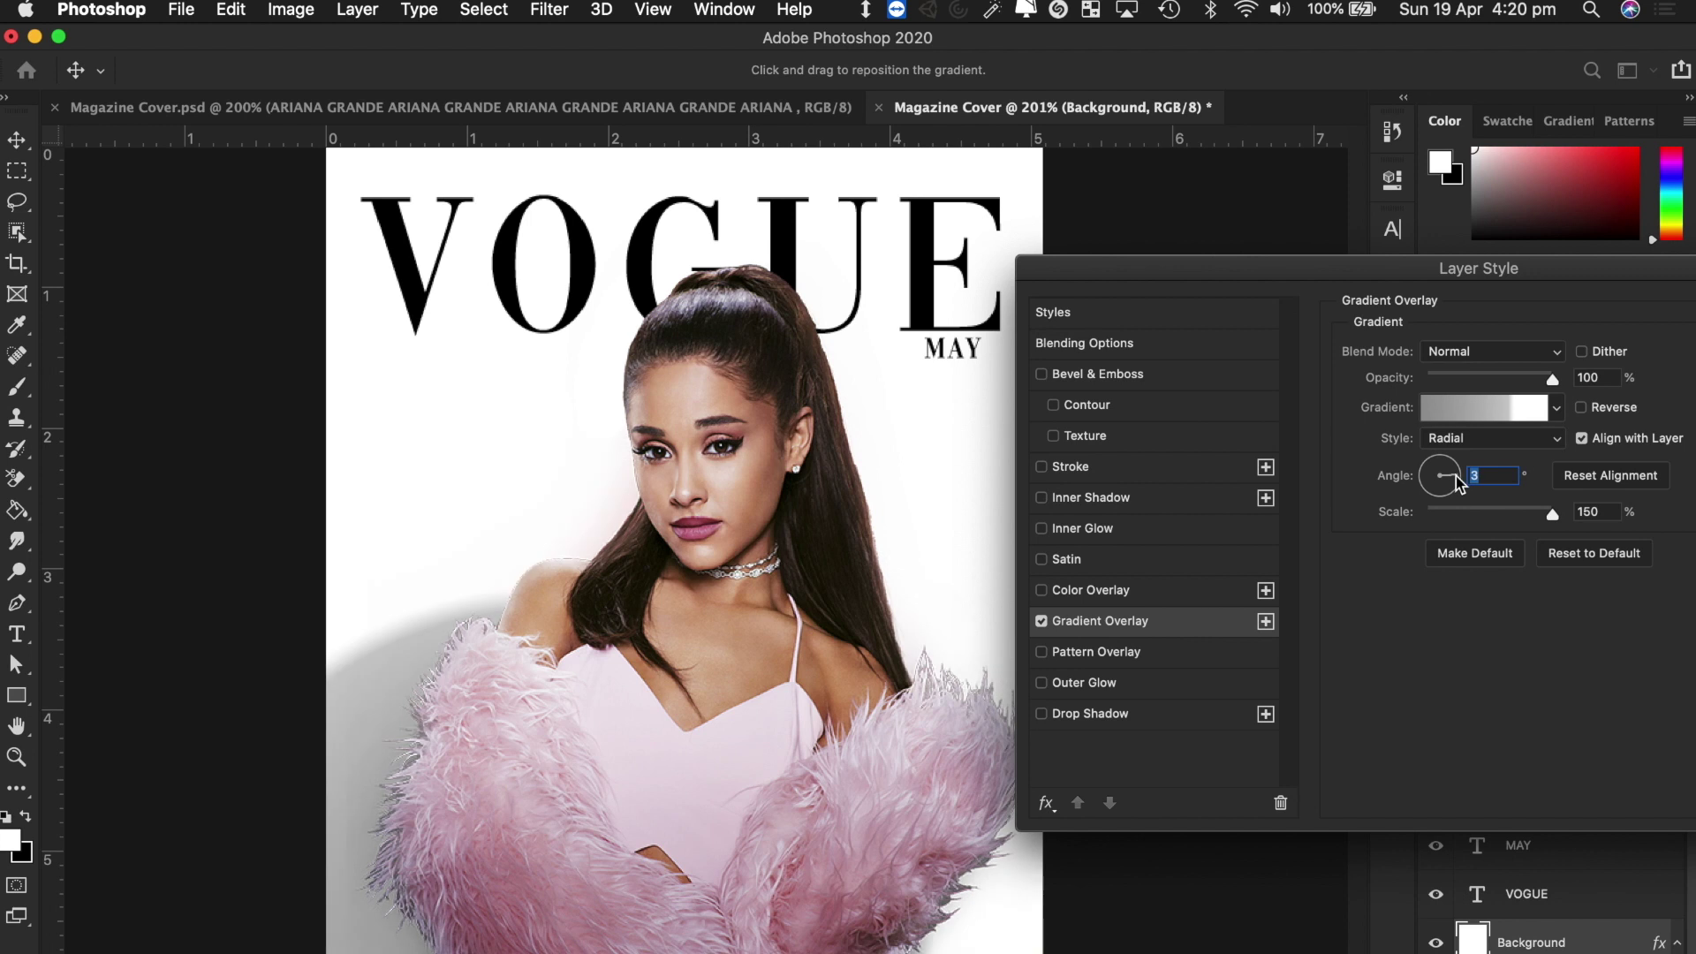
pyautogui.click(1425, 483)
pyautogui.click(1429, 488)
pyautogui.click(1437, 487)
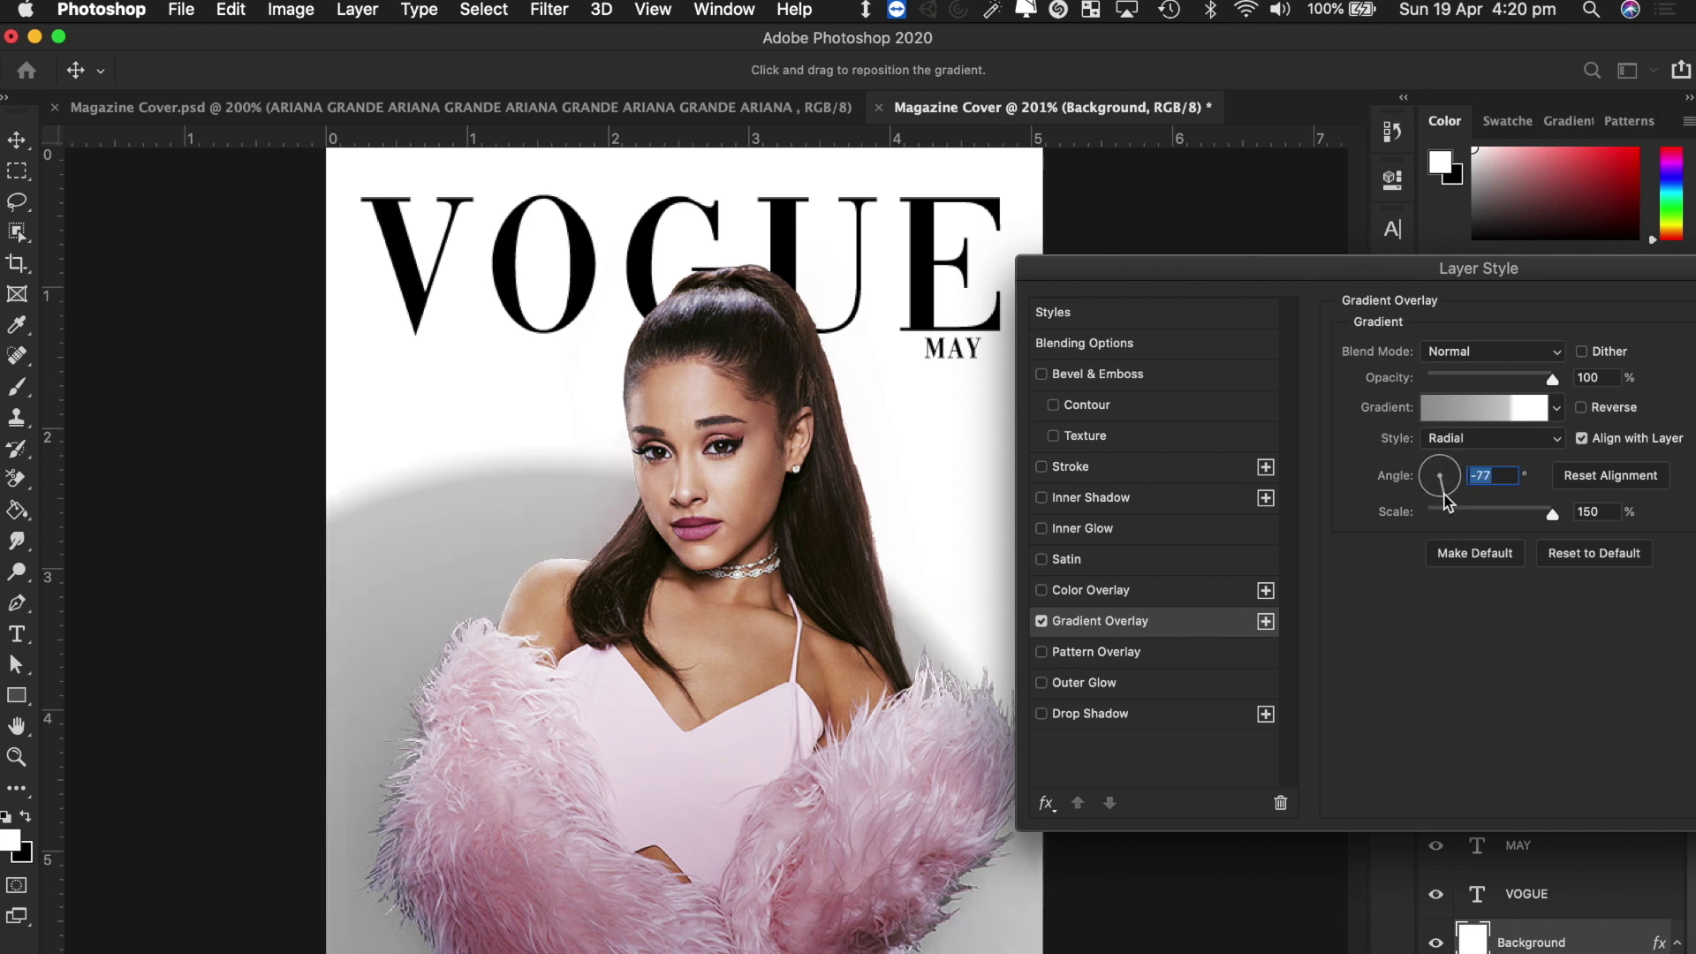
pyautogui.click(1431, 477)
pyautogui.click(1426, 460)
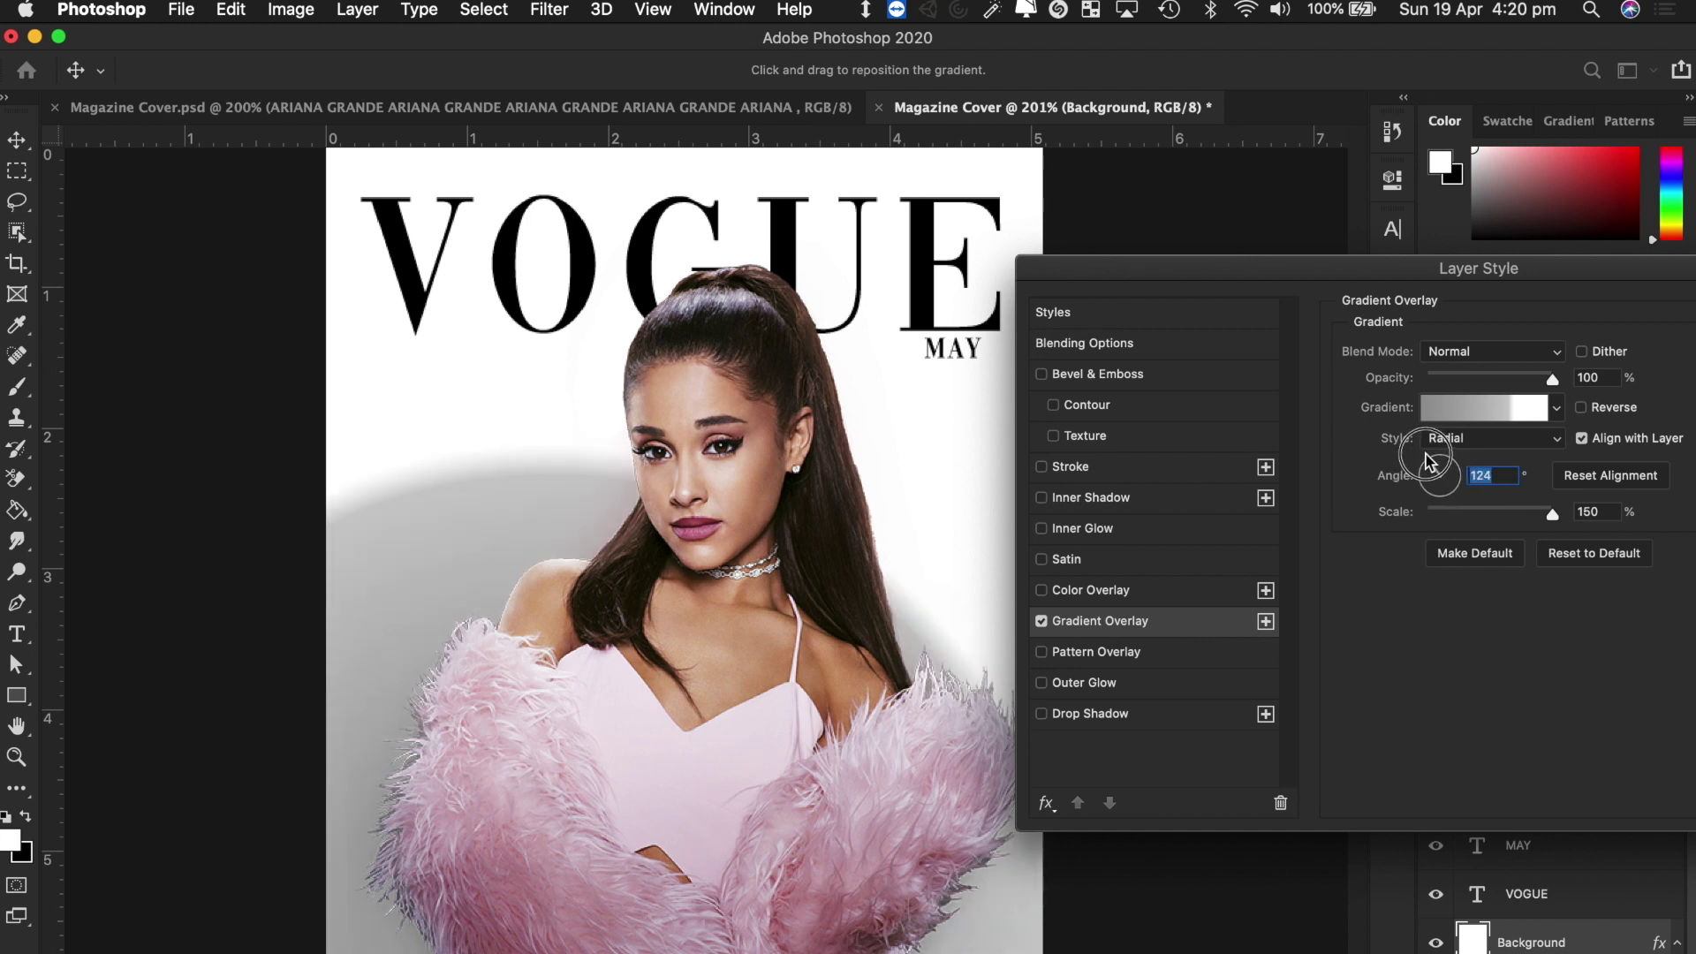
pyautogui.moveTo(1533, 516)
pyautogui.mouseDown()
pyautogui.moveTo(1507, 514)
pyautogui.moveTo(1560, 516)
pyautogui.mouseUp()
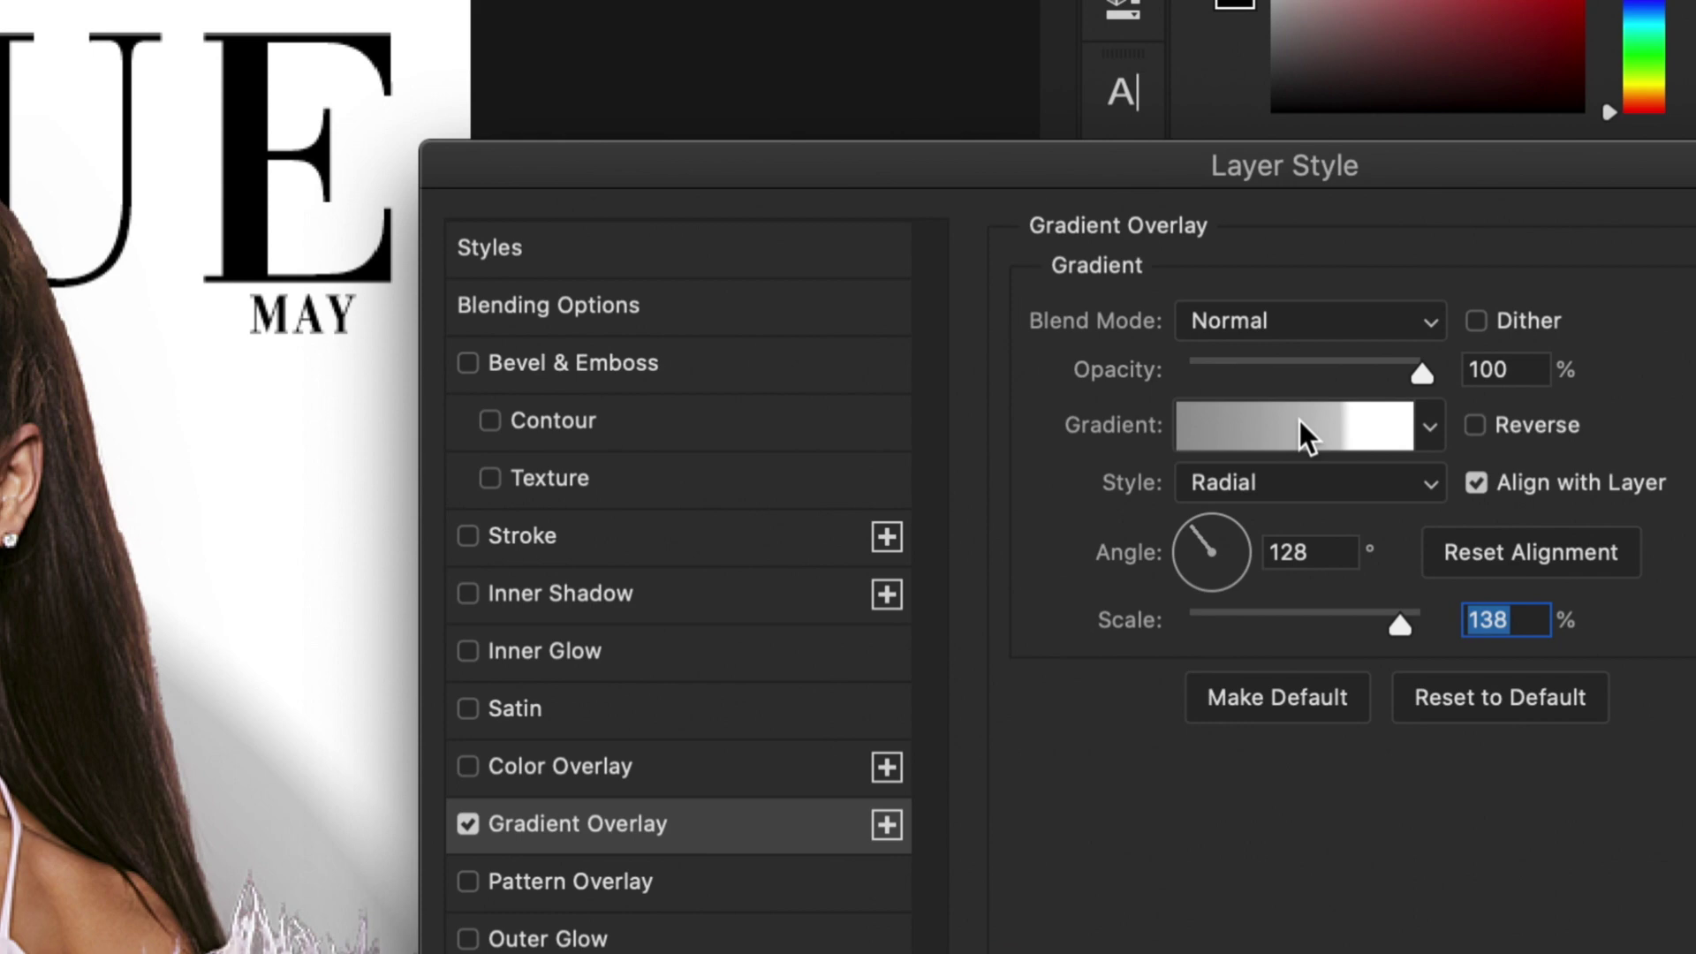
pyautogui.click(1451, 433)
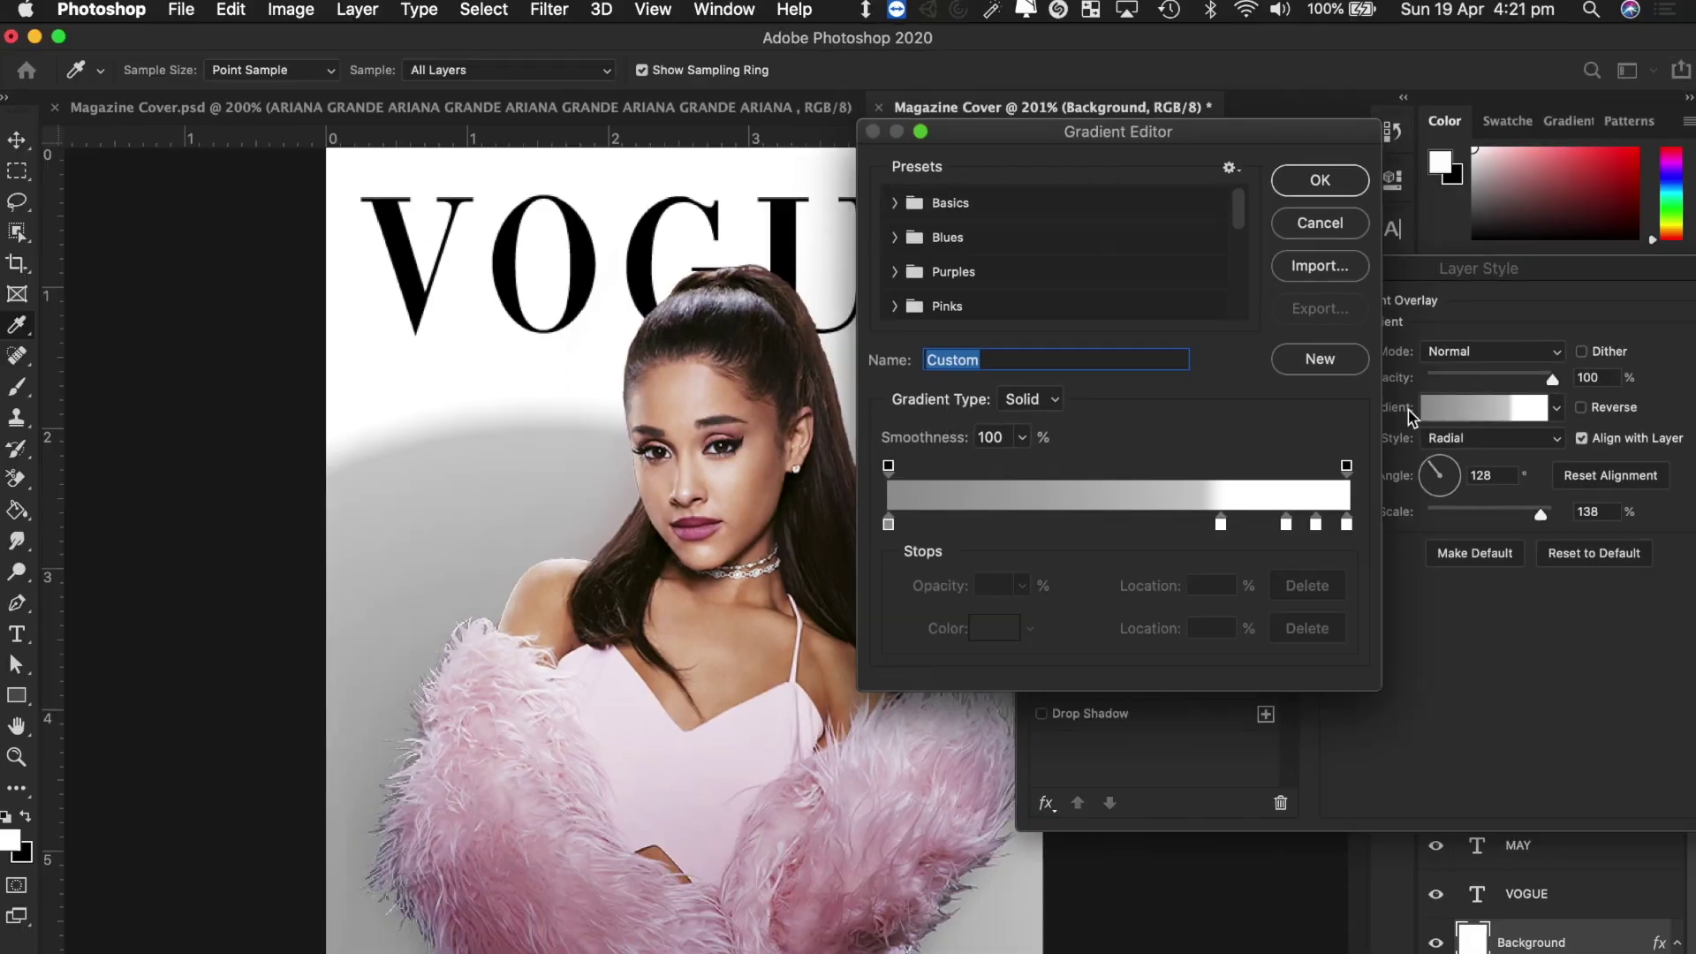
pyautogui.moveTo(1126, 133); pyautogui.dragTo(1268, 53)
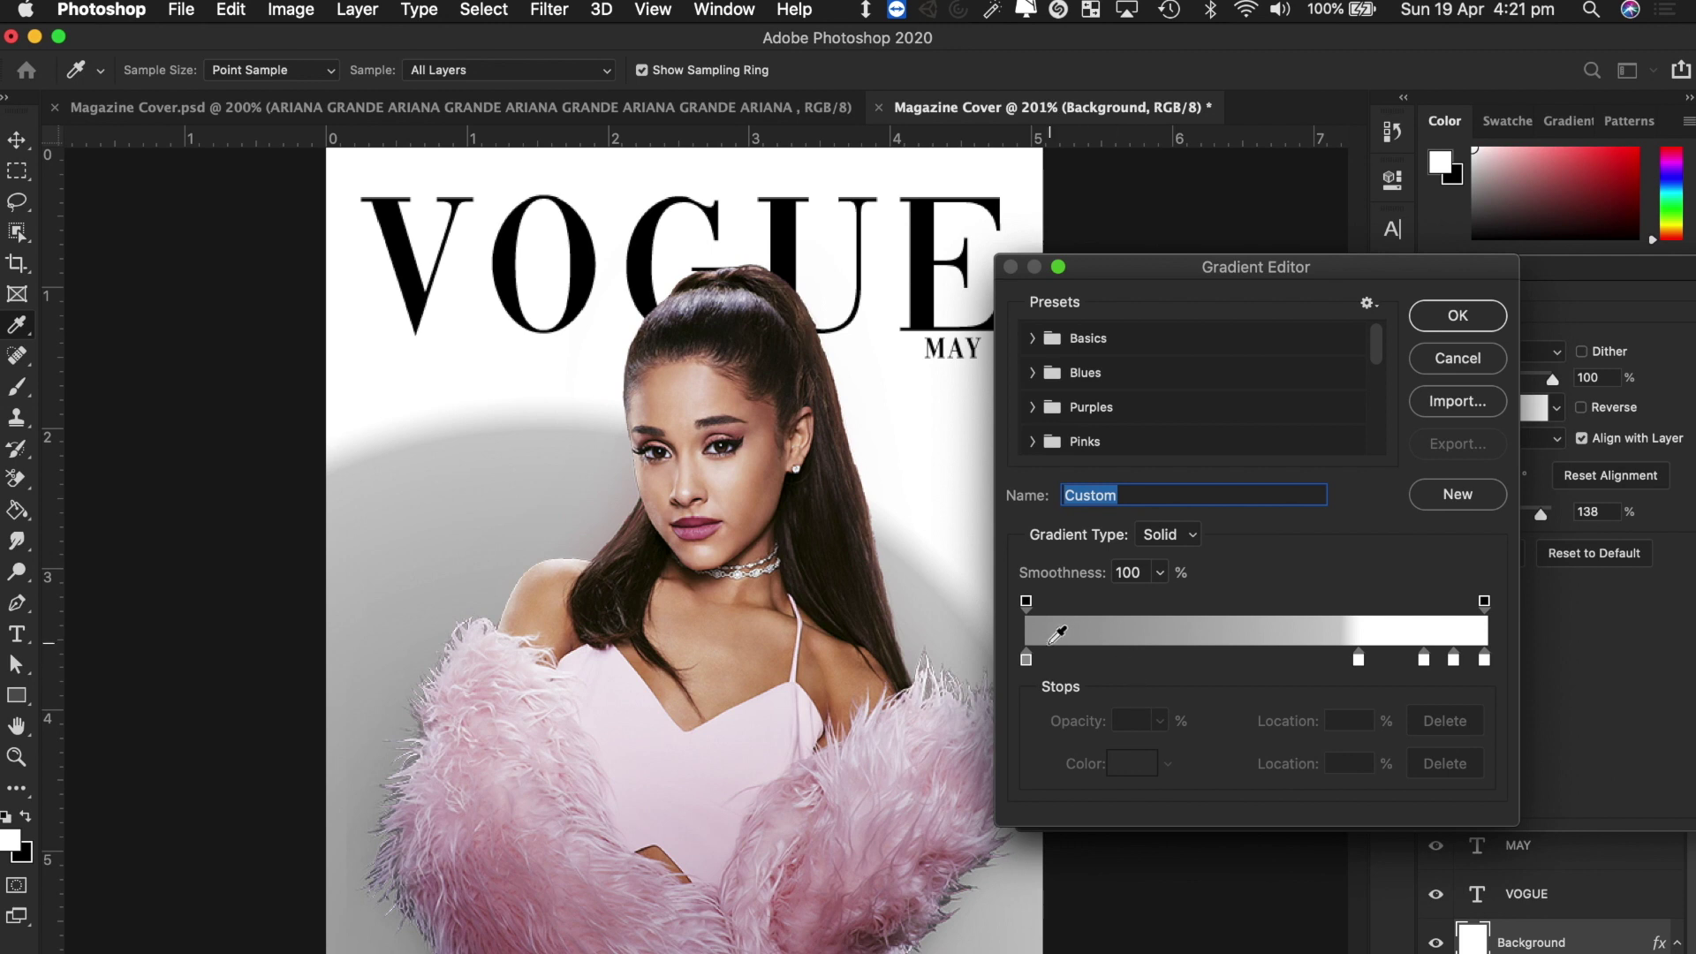
# Make the first gradient stop red and the 67% stop orange ffa800.
pyautogui.click(1026, 659)
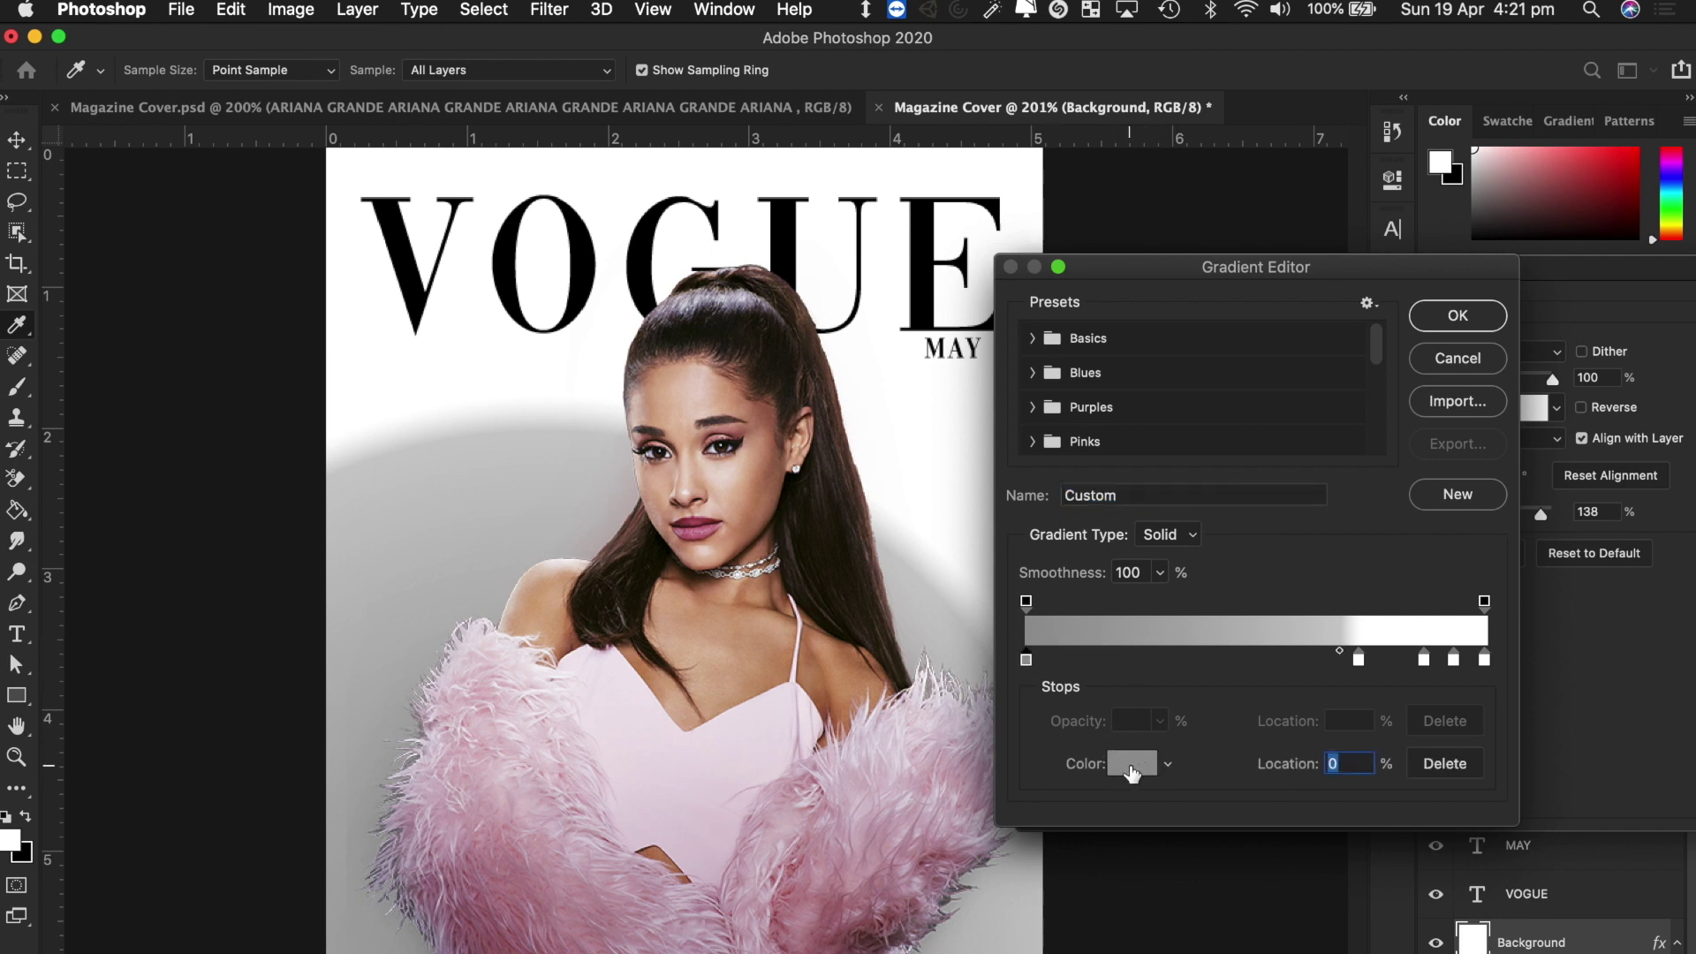
pyautogui.click(1130, 764)
pyautogui.moveTo(1175, 356); pyautogui.dragTo(1445, 188)
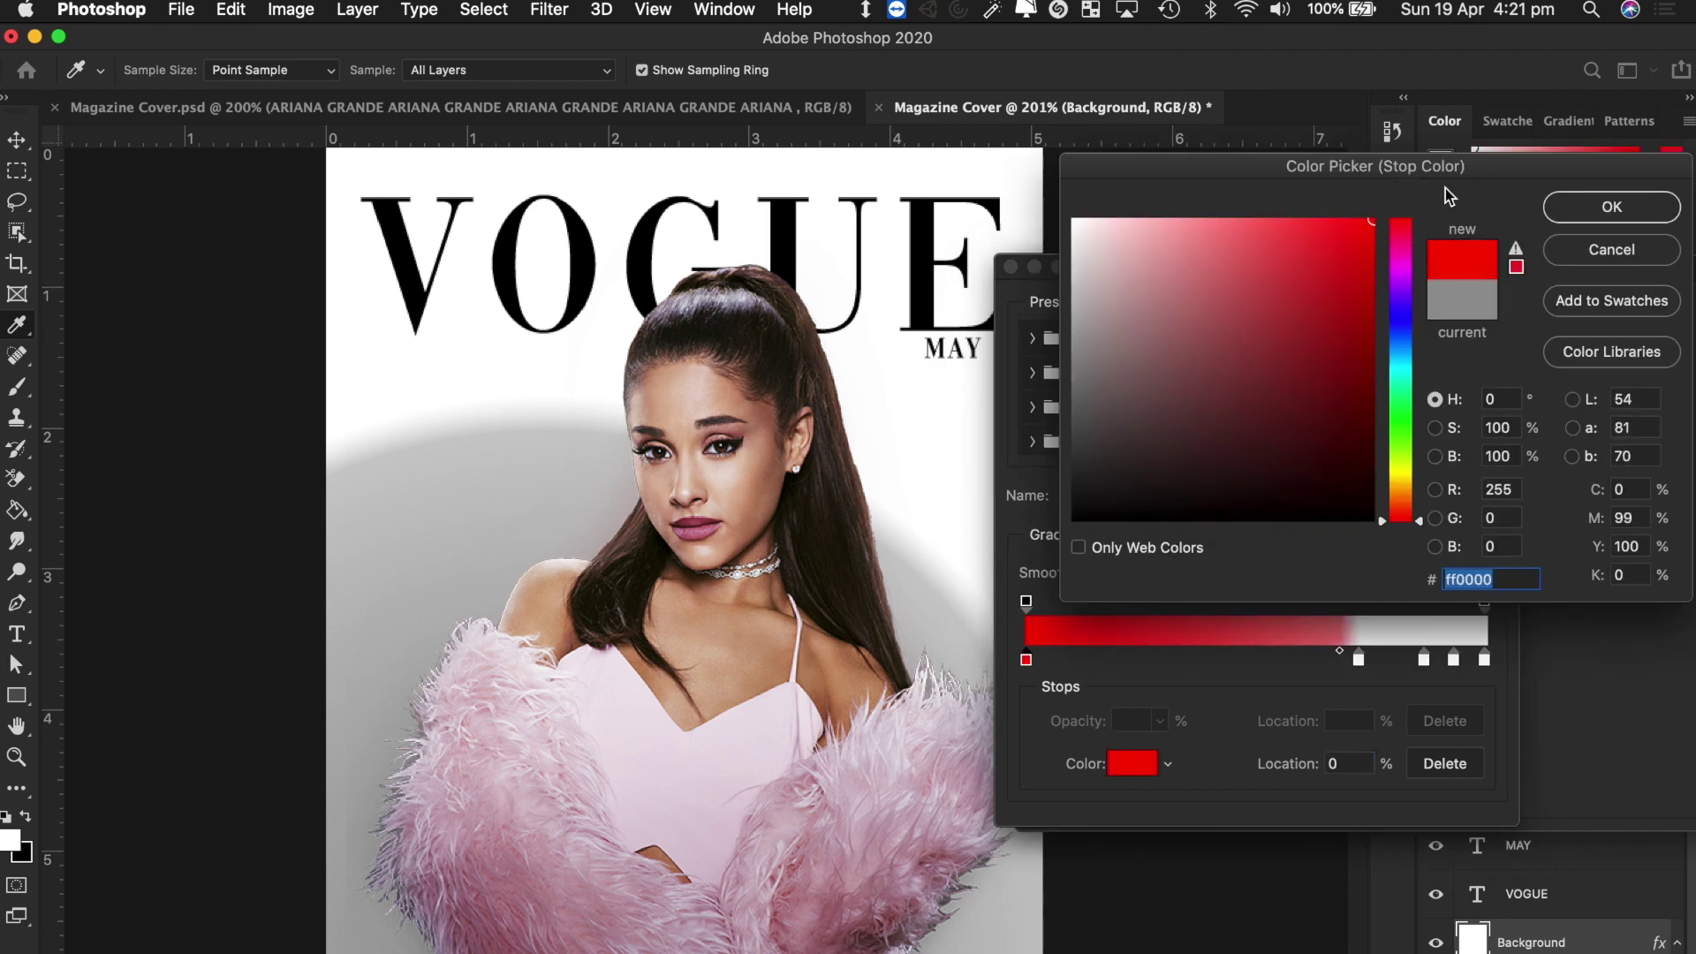
pyautogui.click(1603, 208)
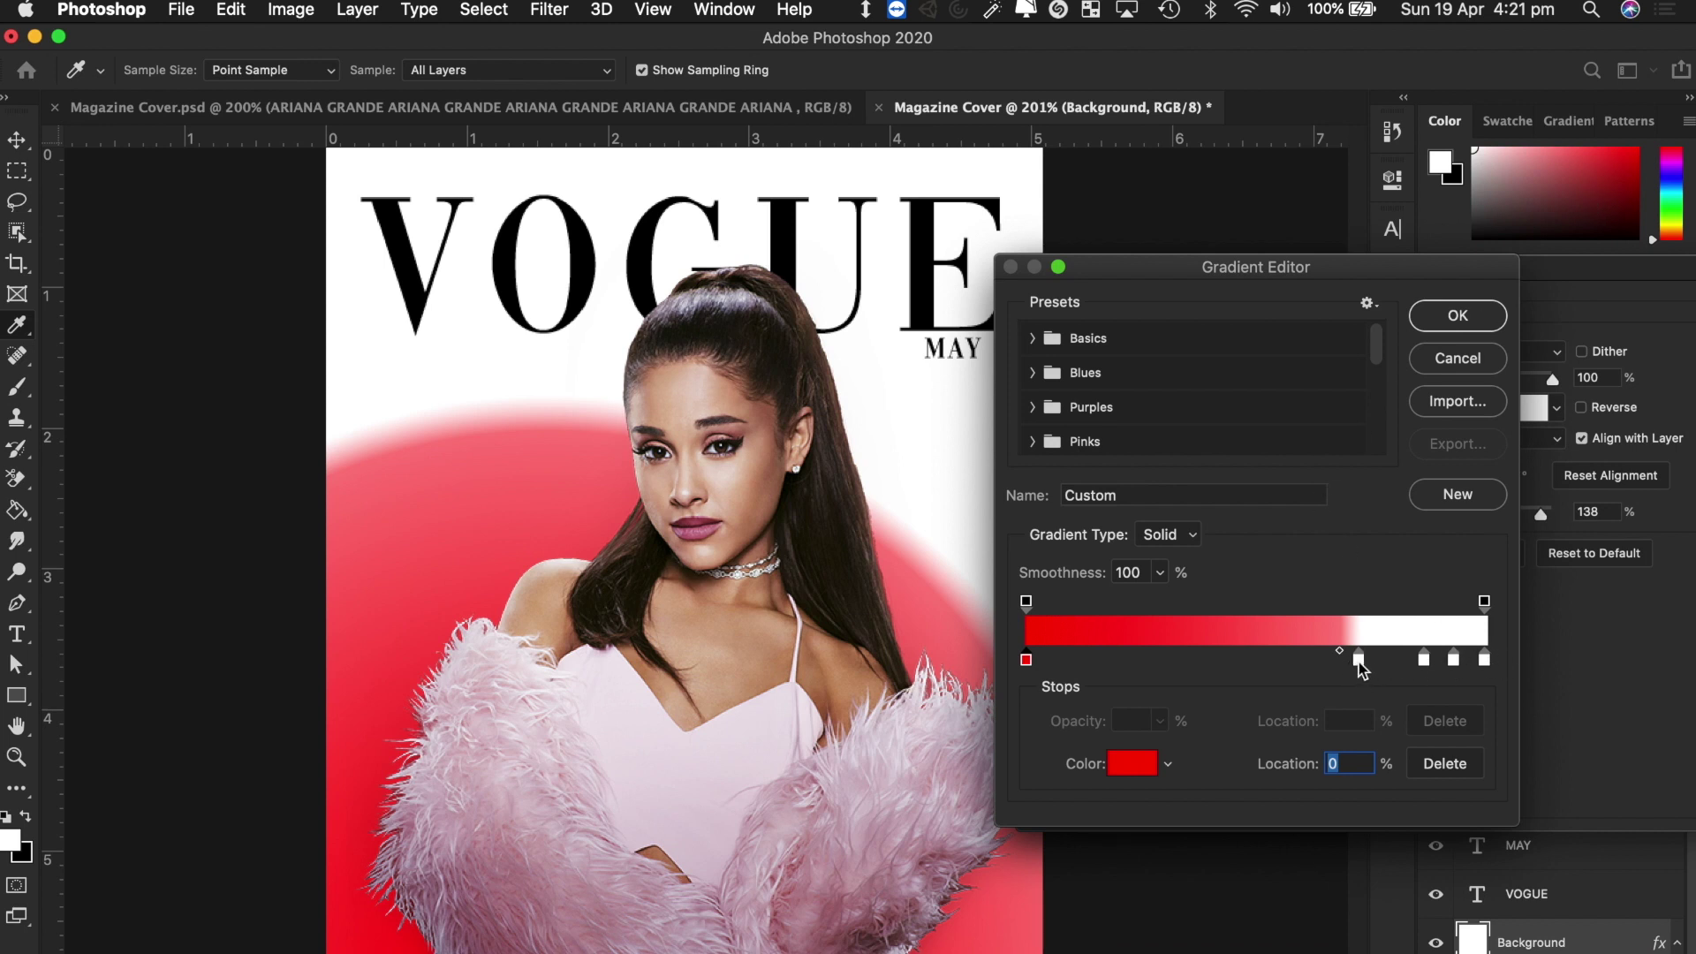
pyautogui.moveTo(1360, 664)
pyautogui.mouseDown()
pyautogui.moveTo(1174, 679)
pyautogui.moveTo(1338, 668)
pyautogui.mouseUp()
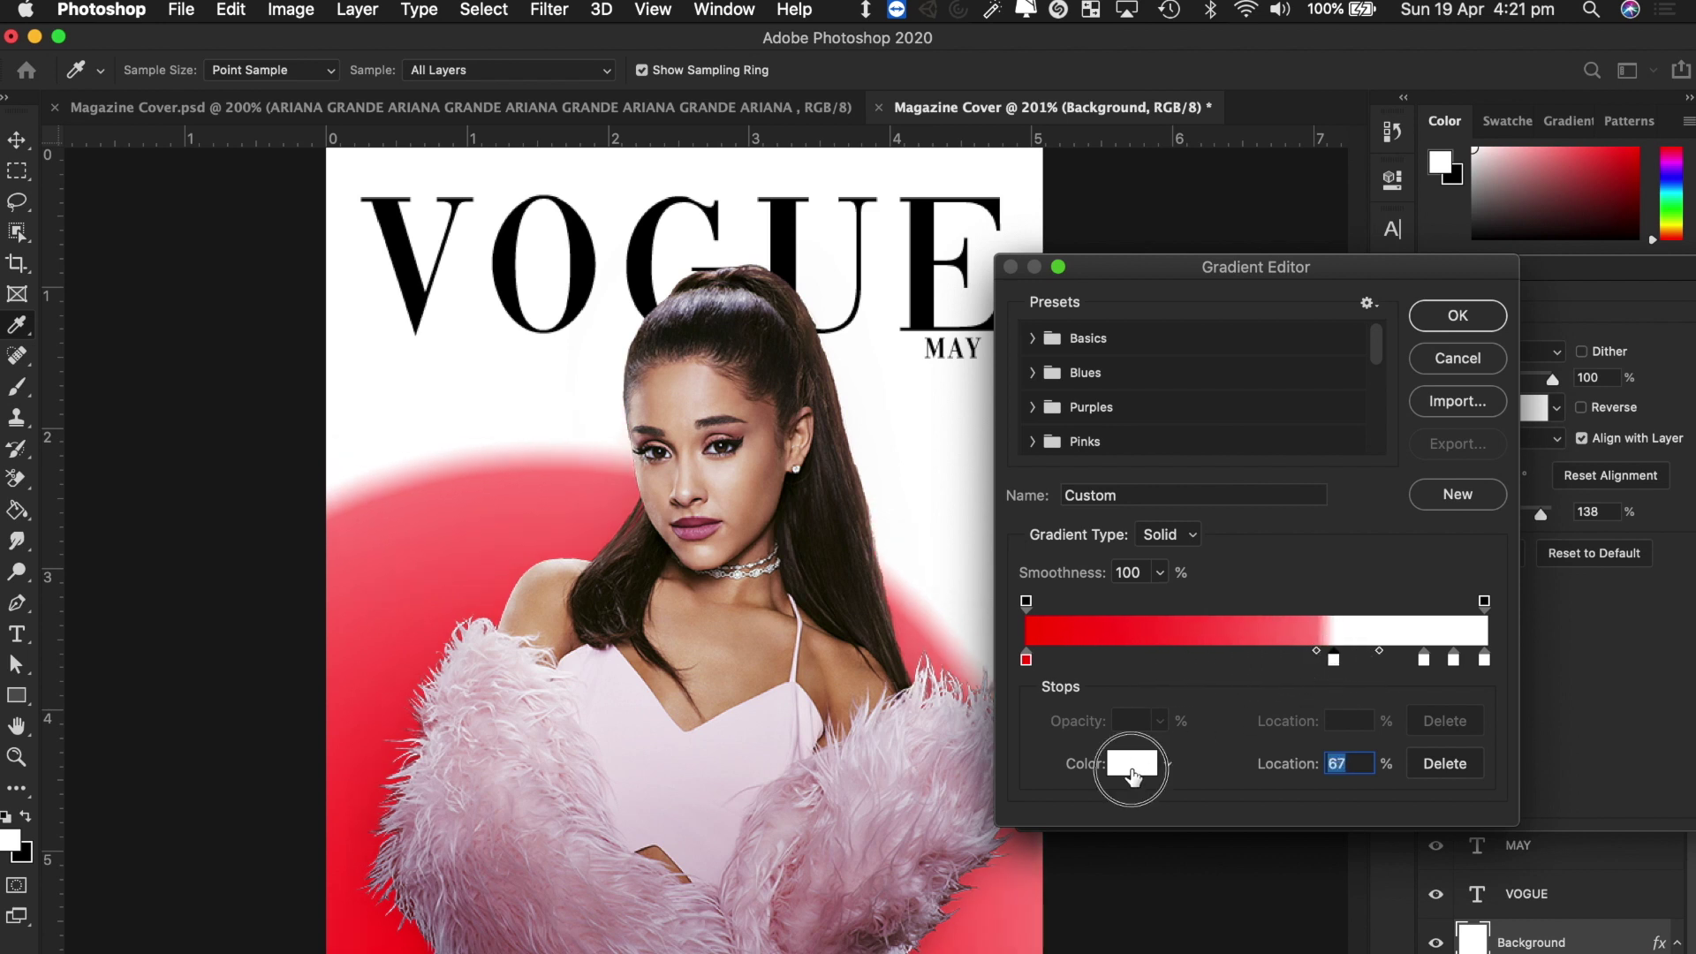
pyautogui.click(1132, 763)
pyautogui.moveTo(1391, 439); pyautogui.dragTo(1391, 489)
pyautogui.moveTo(1288, 332); pyautogui.dragTo(1372, 220)
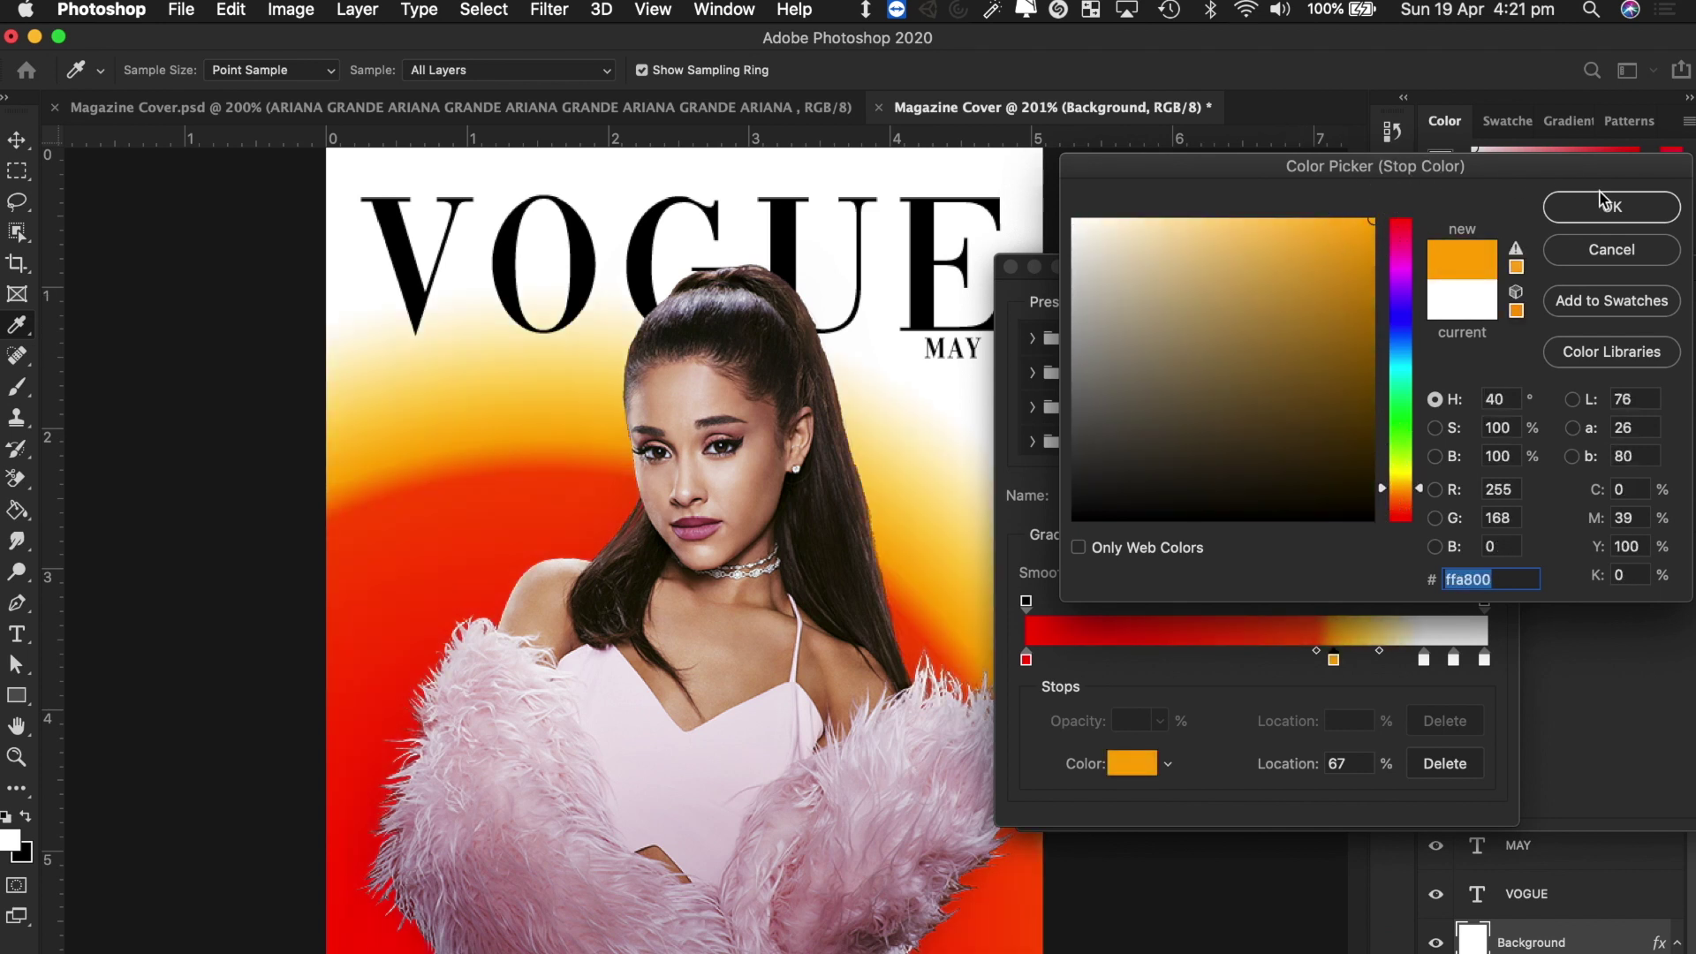
pyautogui.click(1614, 212)
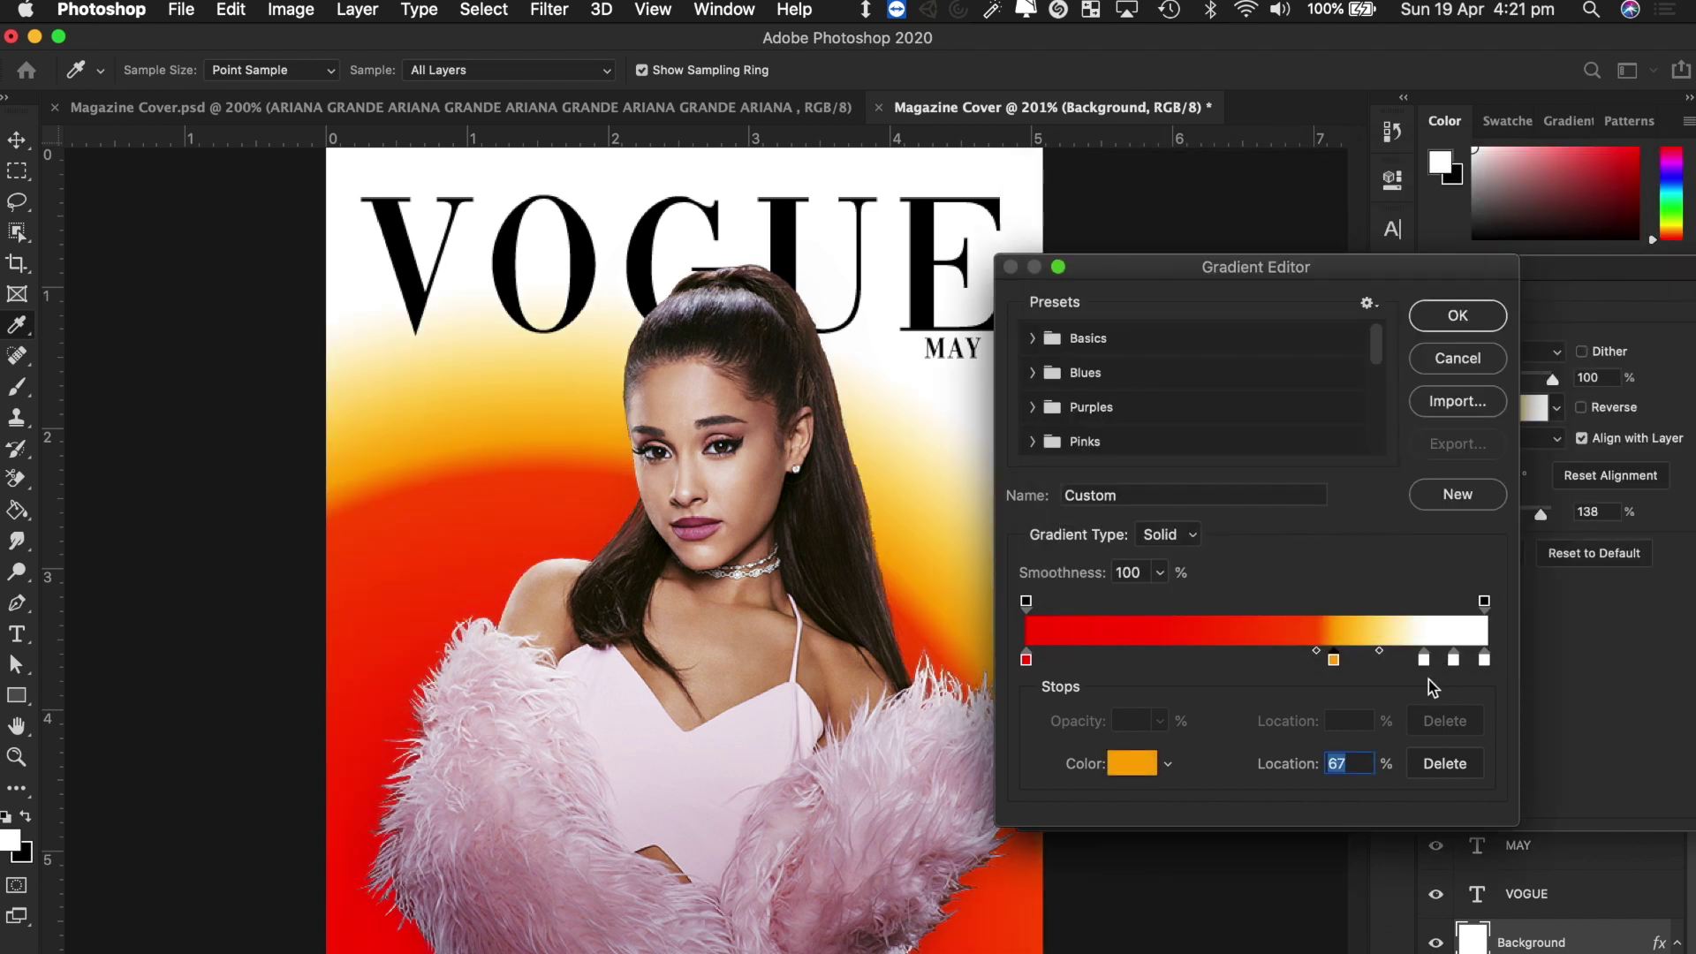
# Colour the 87% stop yellow fff600 and the 93% stop yellow-green deff00.
pyautogui.click(1423, 658)
pyautogui.click(1124, 766)
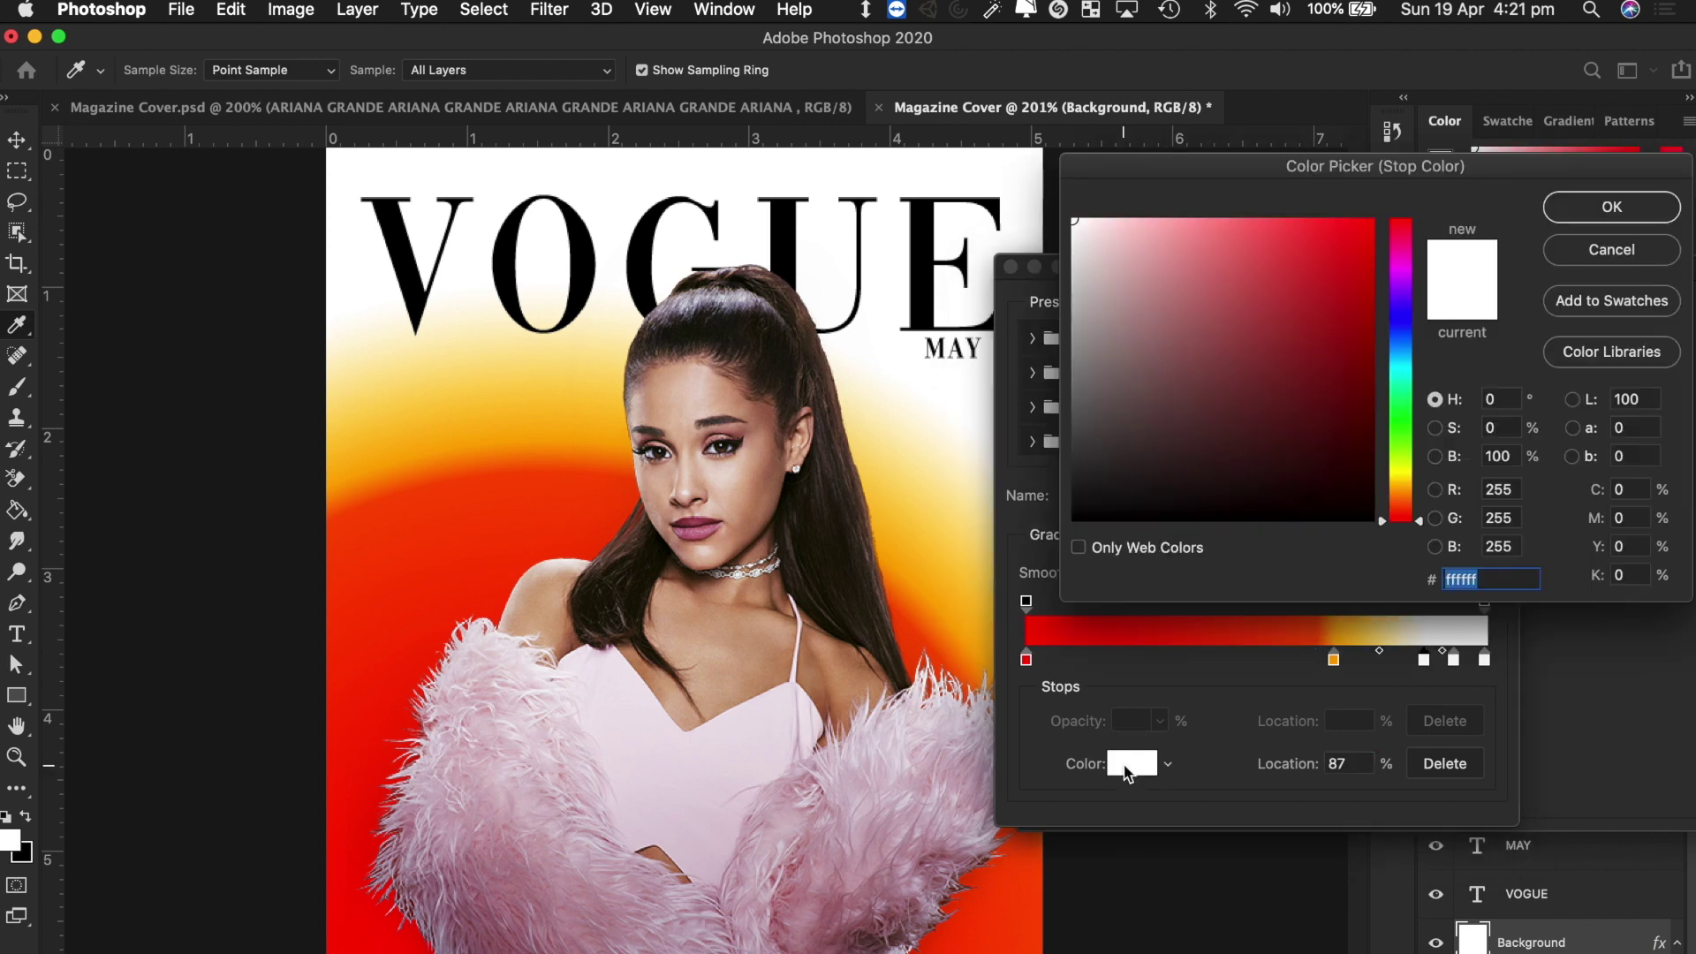
pyautogui.moveTo(1404, 452); pyautogui.dragTo(1405, 475)
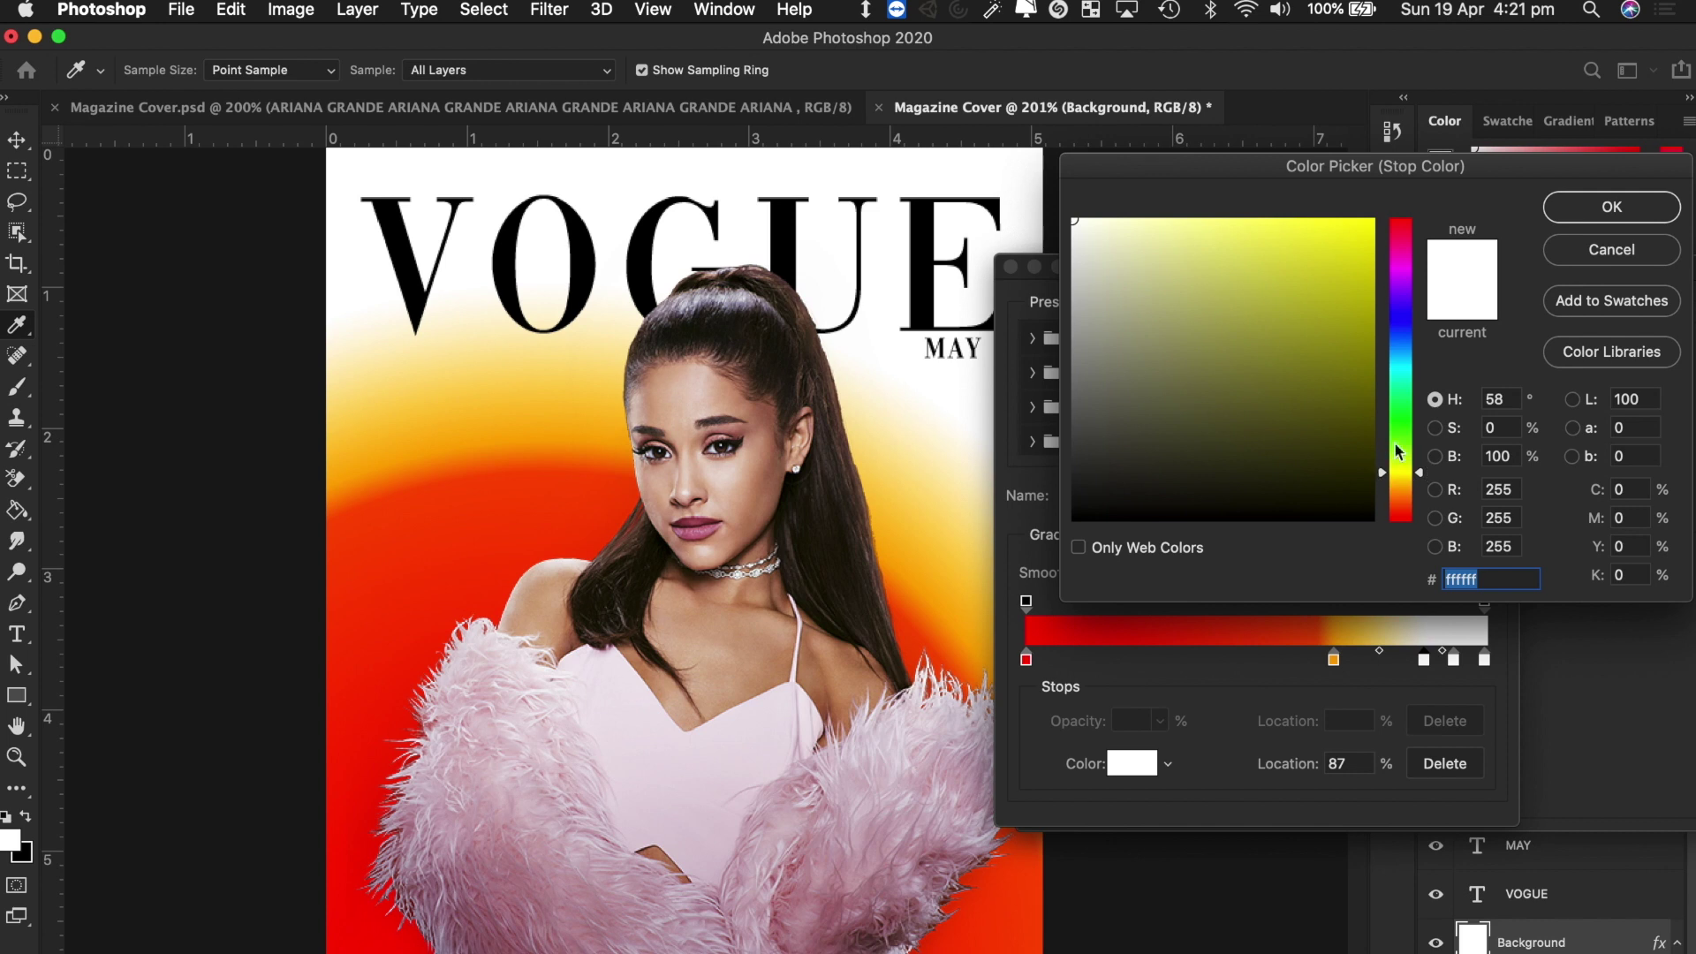
pyautogui.moveTo(1330, 345); pyautogui.dragTo(1442, 216)
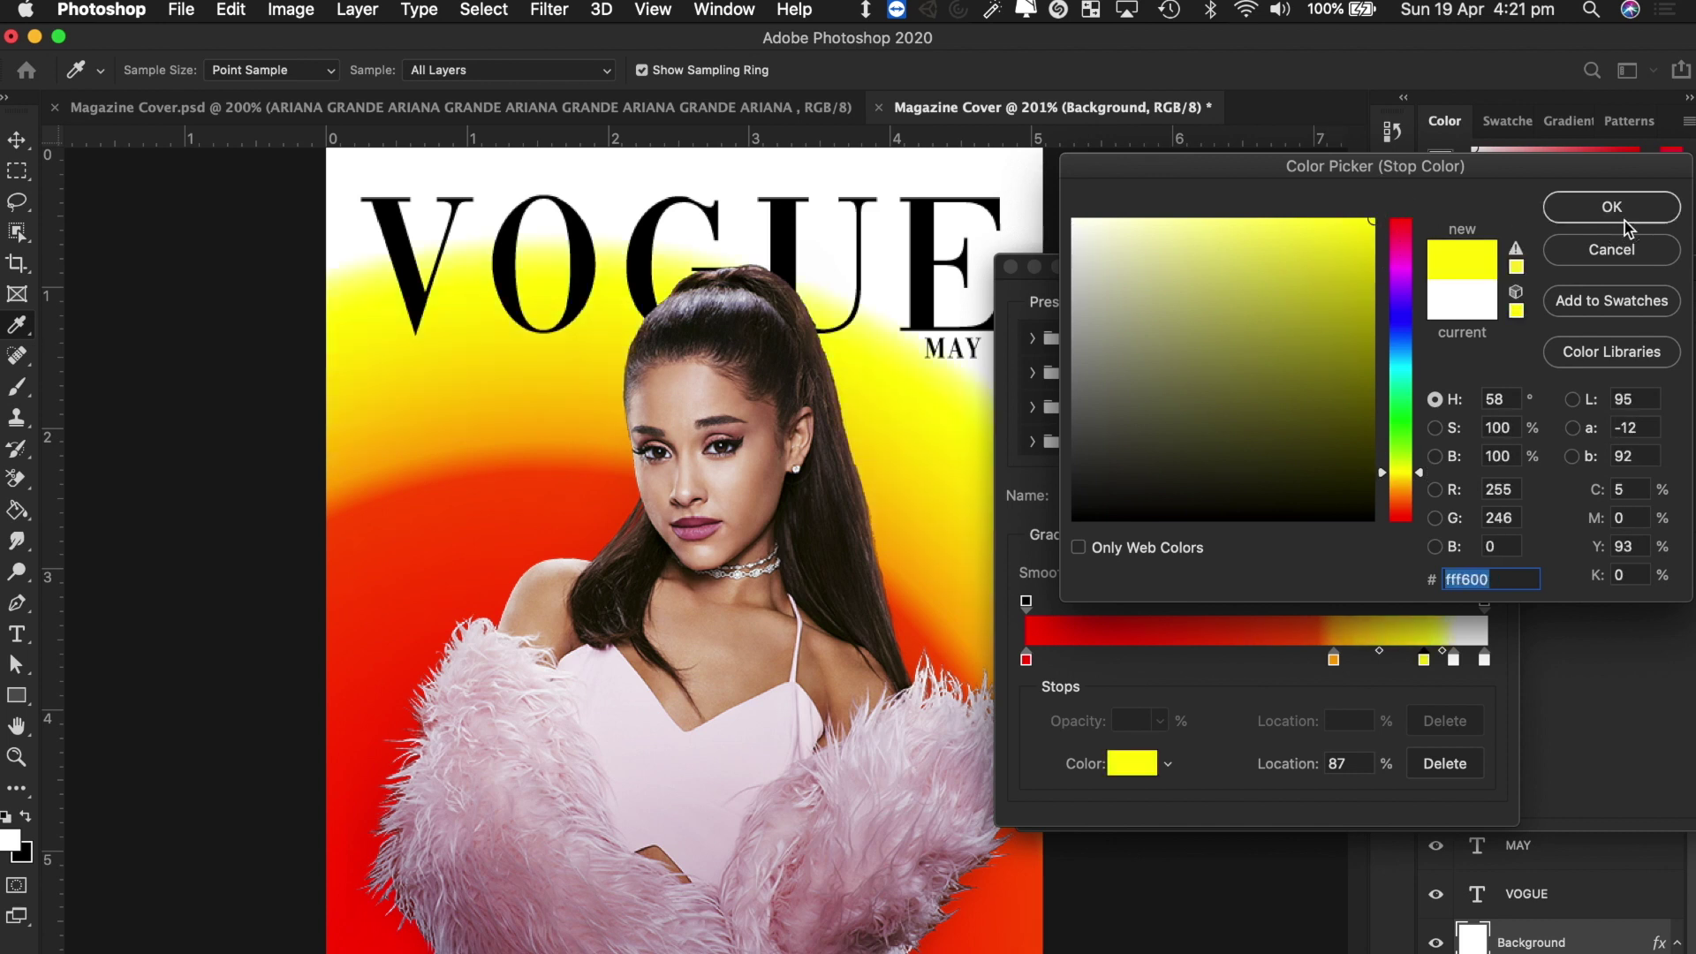
pyautogui.click(1621, 215)
pyautogui.click(1454, 662)
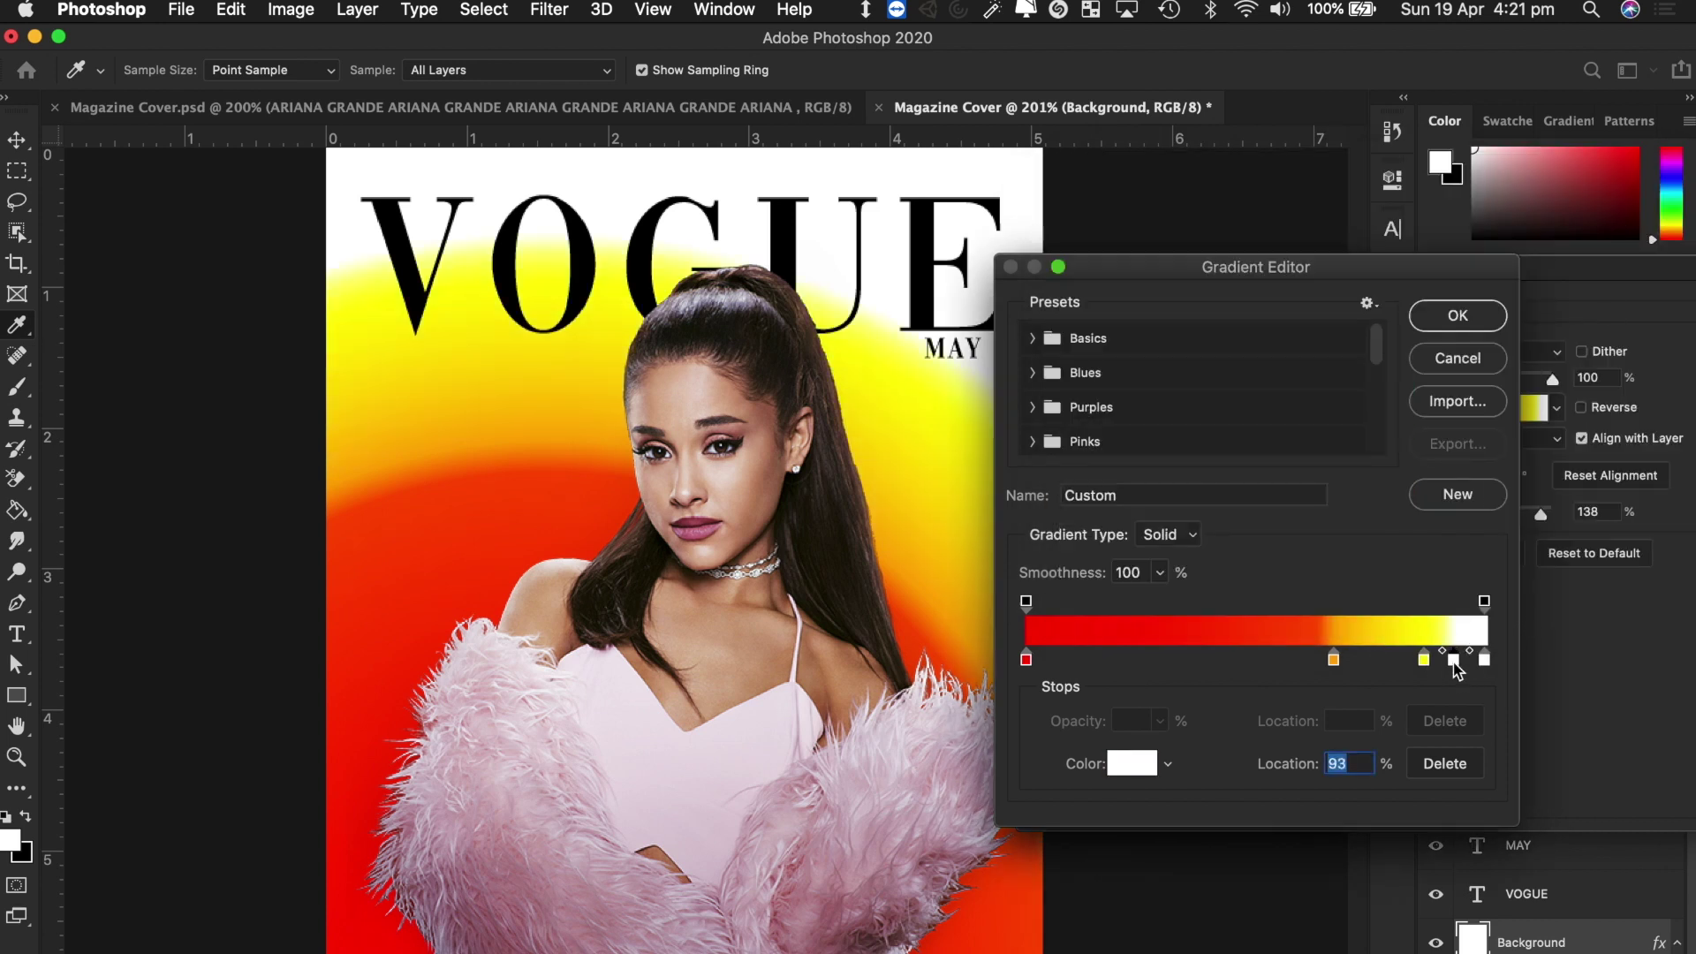
pyautogui.click(1133, 765)
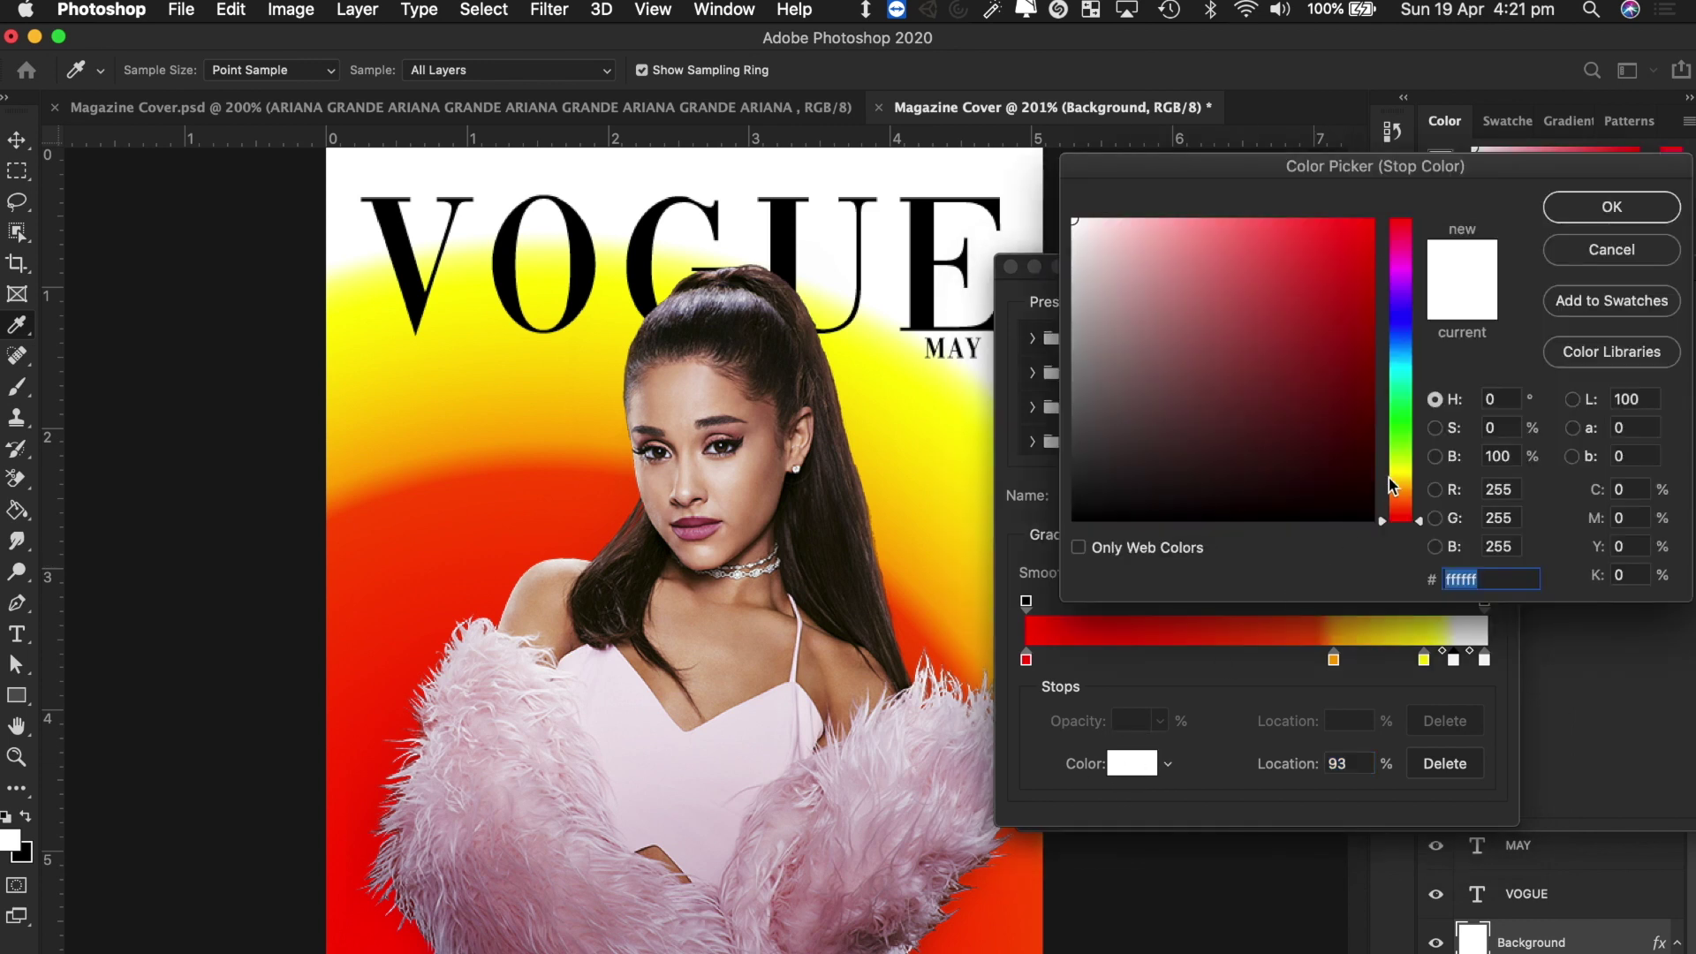
pyautogui.moveTo(1389, 479); pyautogui.dragTo(1391, 464)
pyautogui.moveTo(1354, 371)
pyautogui.mouseDown()
pyautogui.moveTo(1344, 220)
pyautogui.moveTo(1470, 176)
pyautogui.mouseUp()
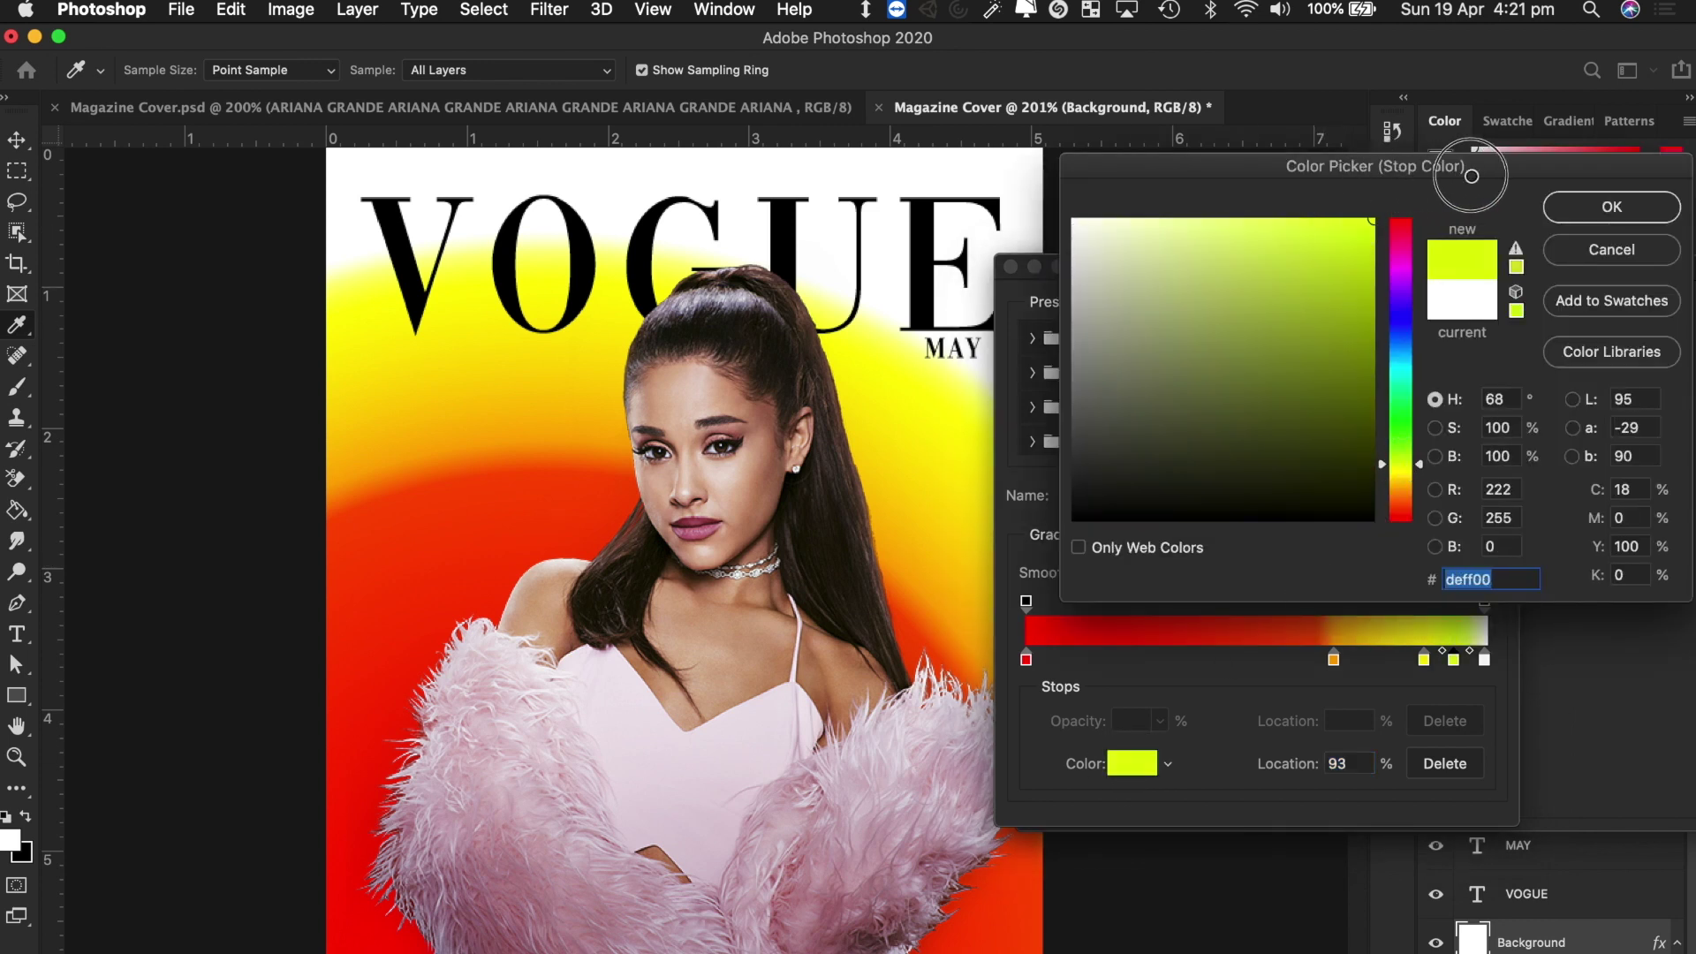
pyautogui.click(1612, 209)
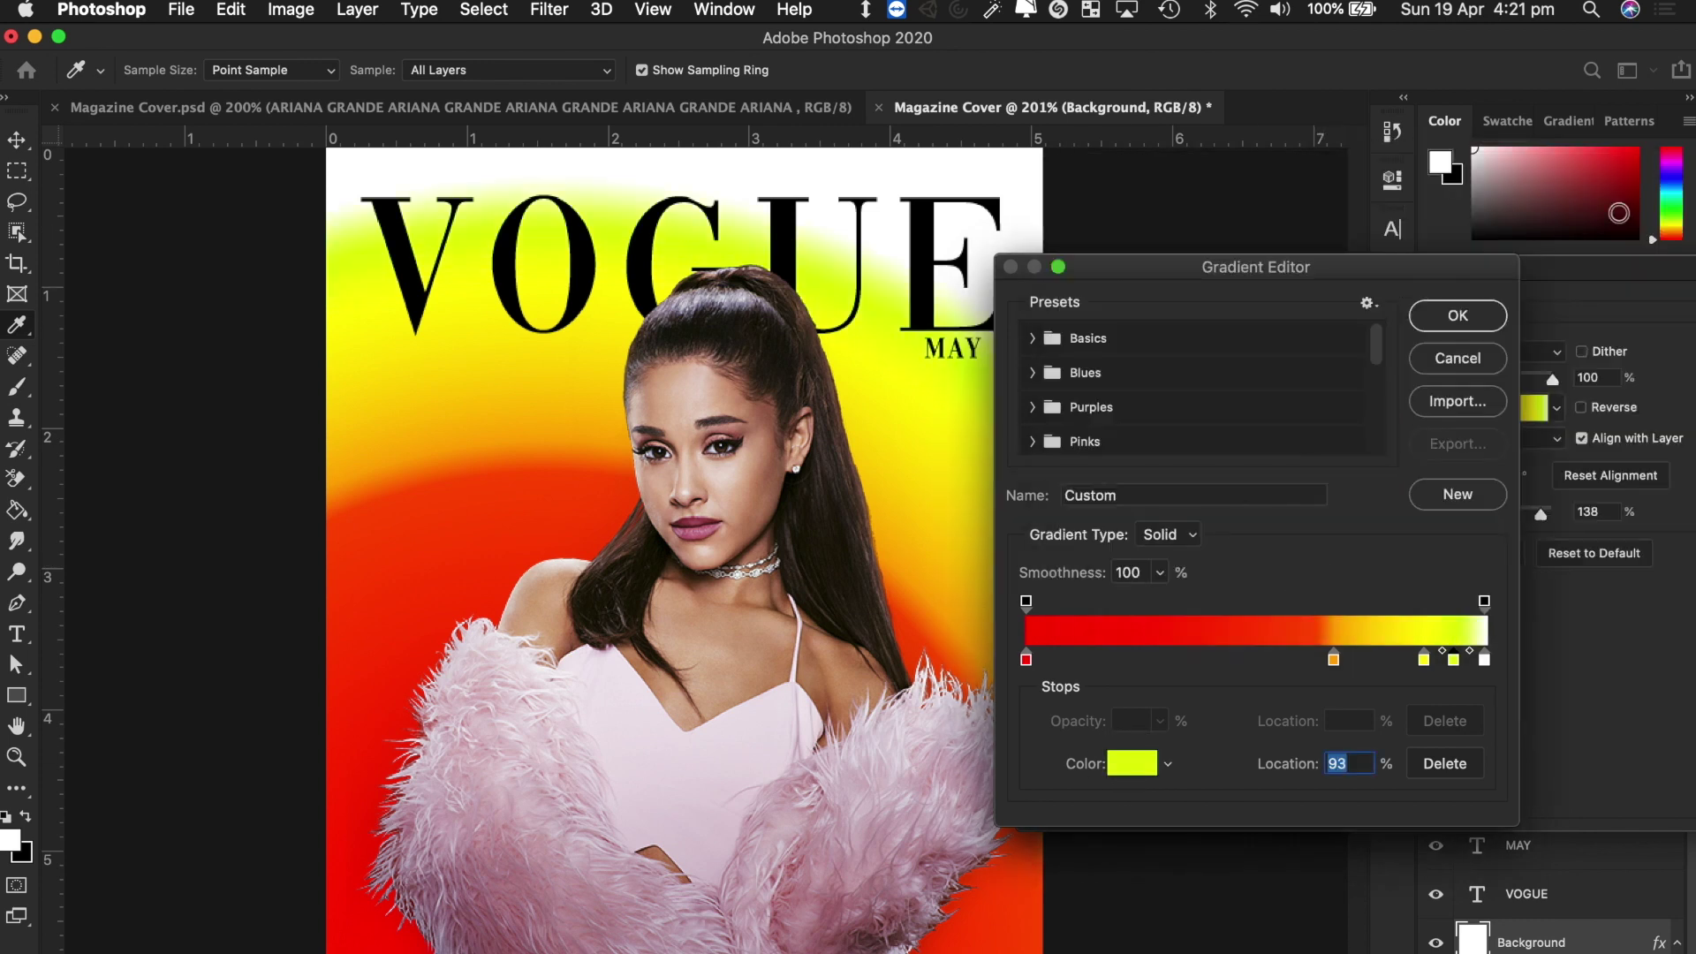
# Set the end stop to pale yellow-green eeff7e and apply the gradient.
pyautogui.click(1485, 659)
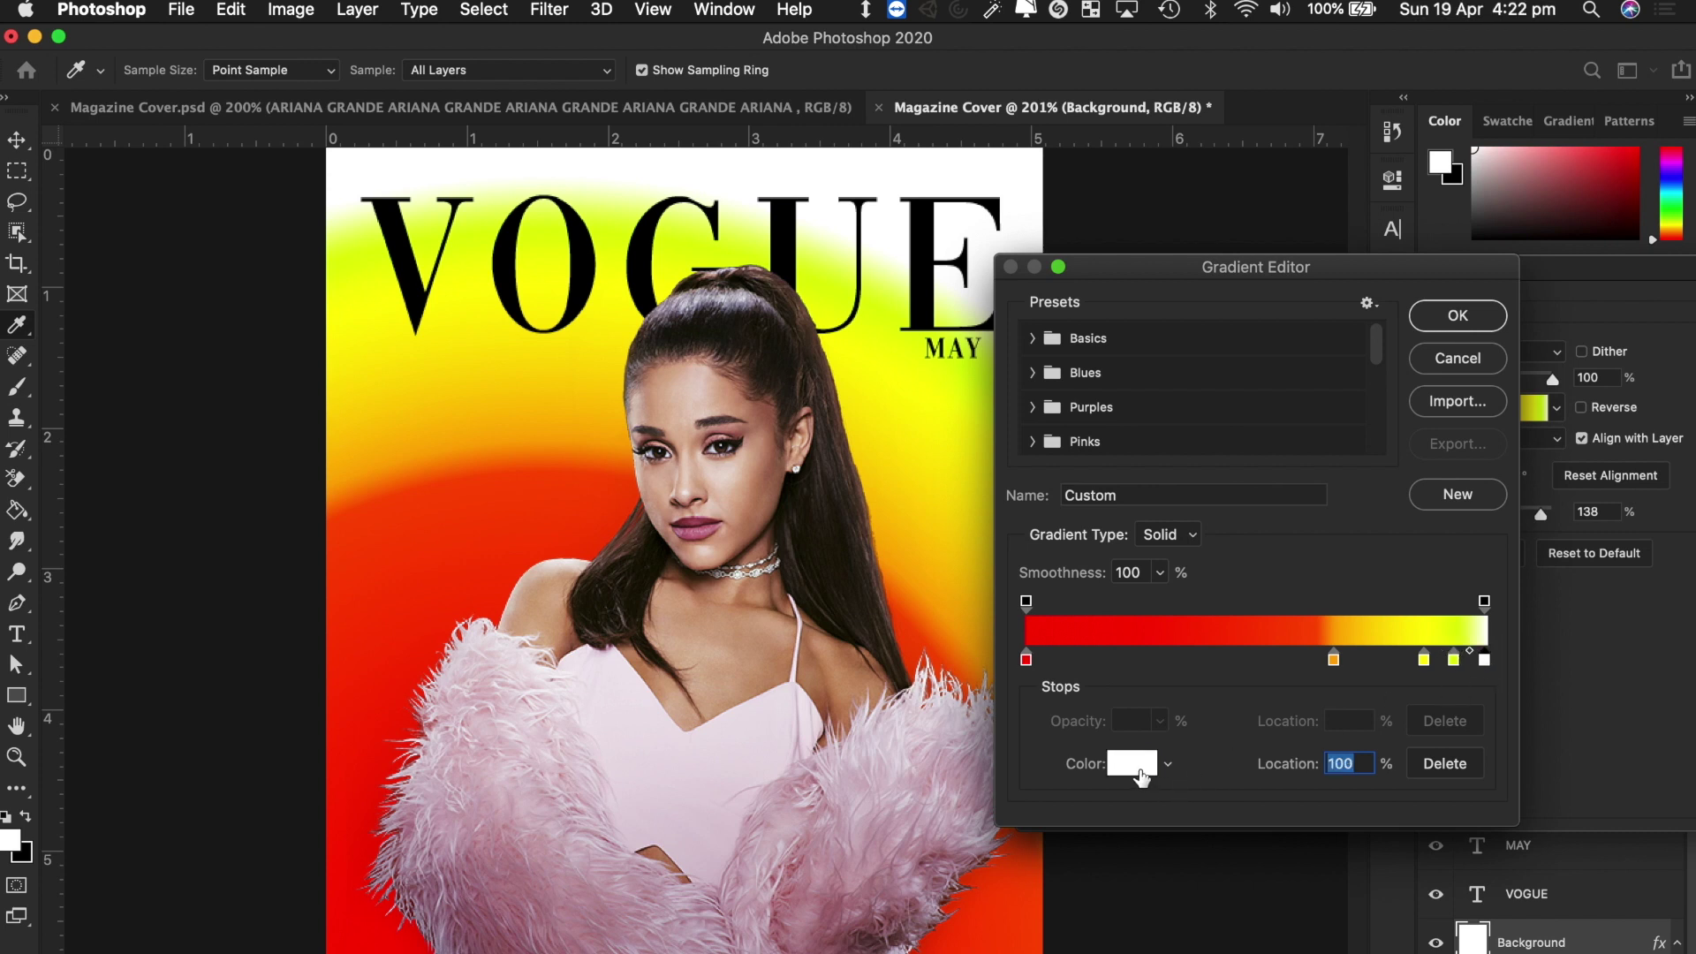
pyautogui.click(1135, 770)
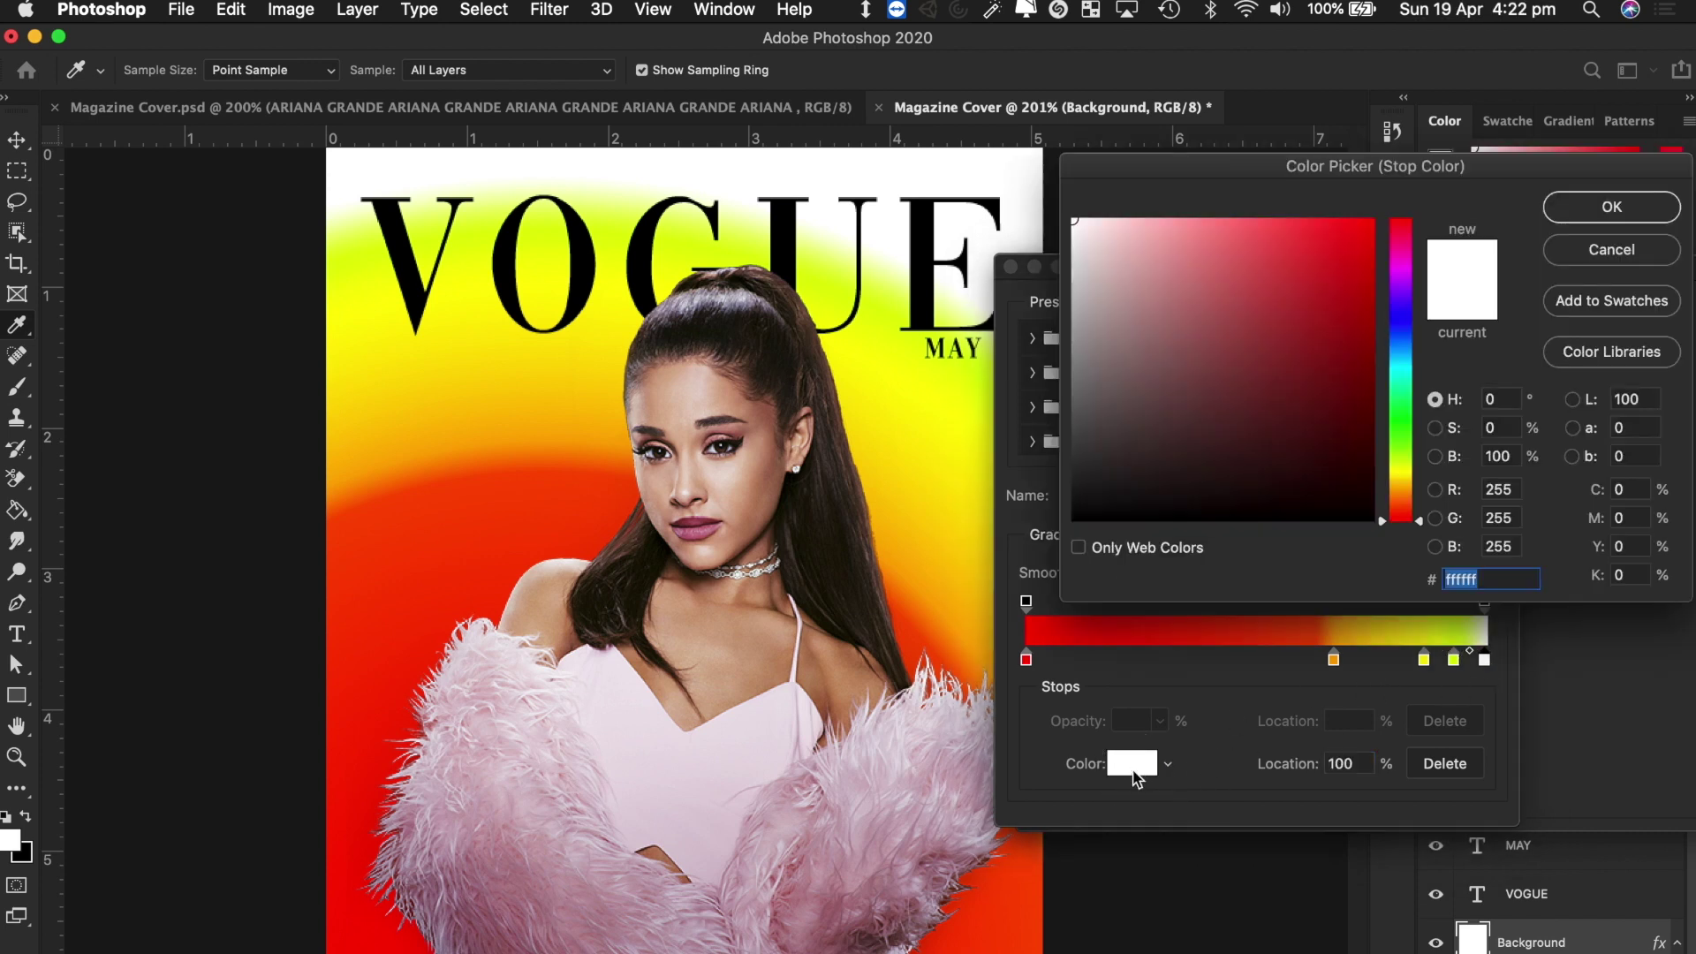
pyautogui.click(1408, 466)
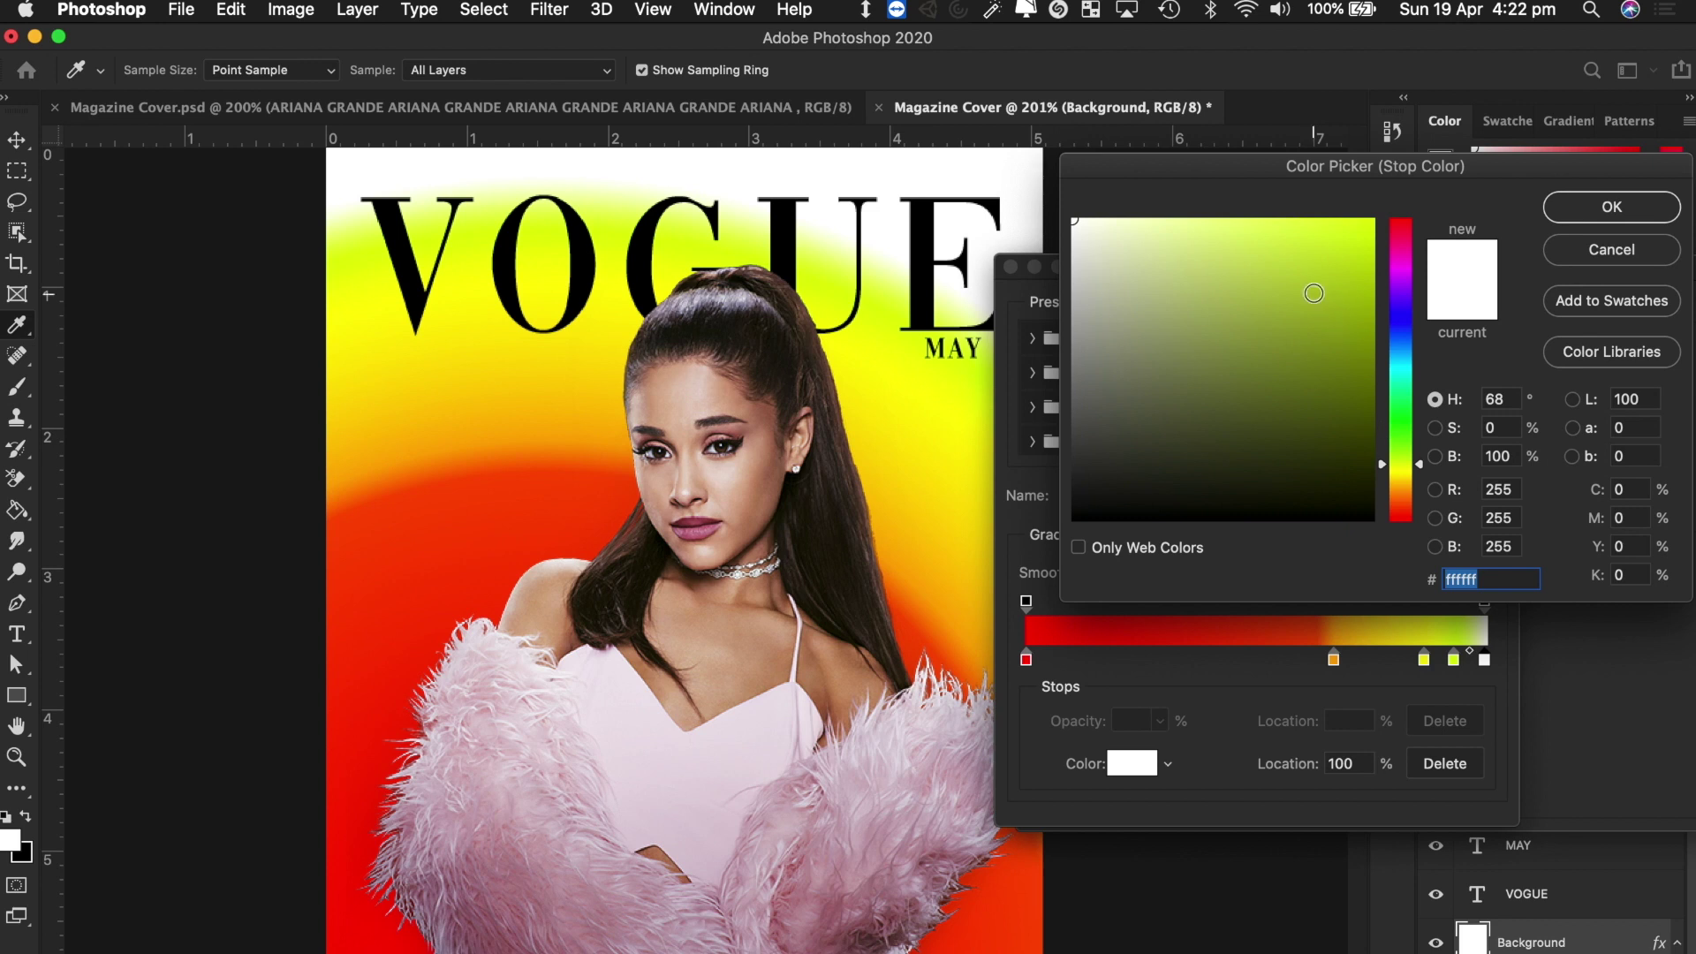
pyautogui.moveTo(1313, 293); pyautogui.dragTo(1222, 174)
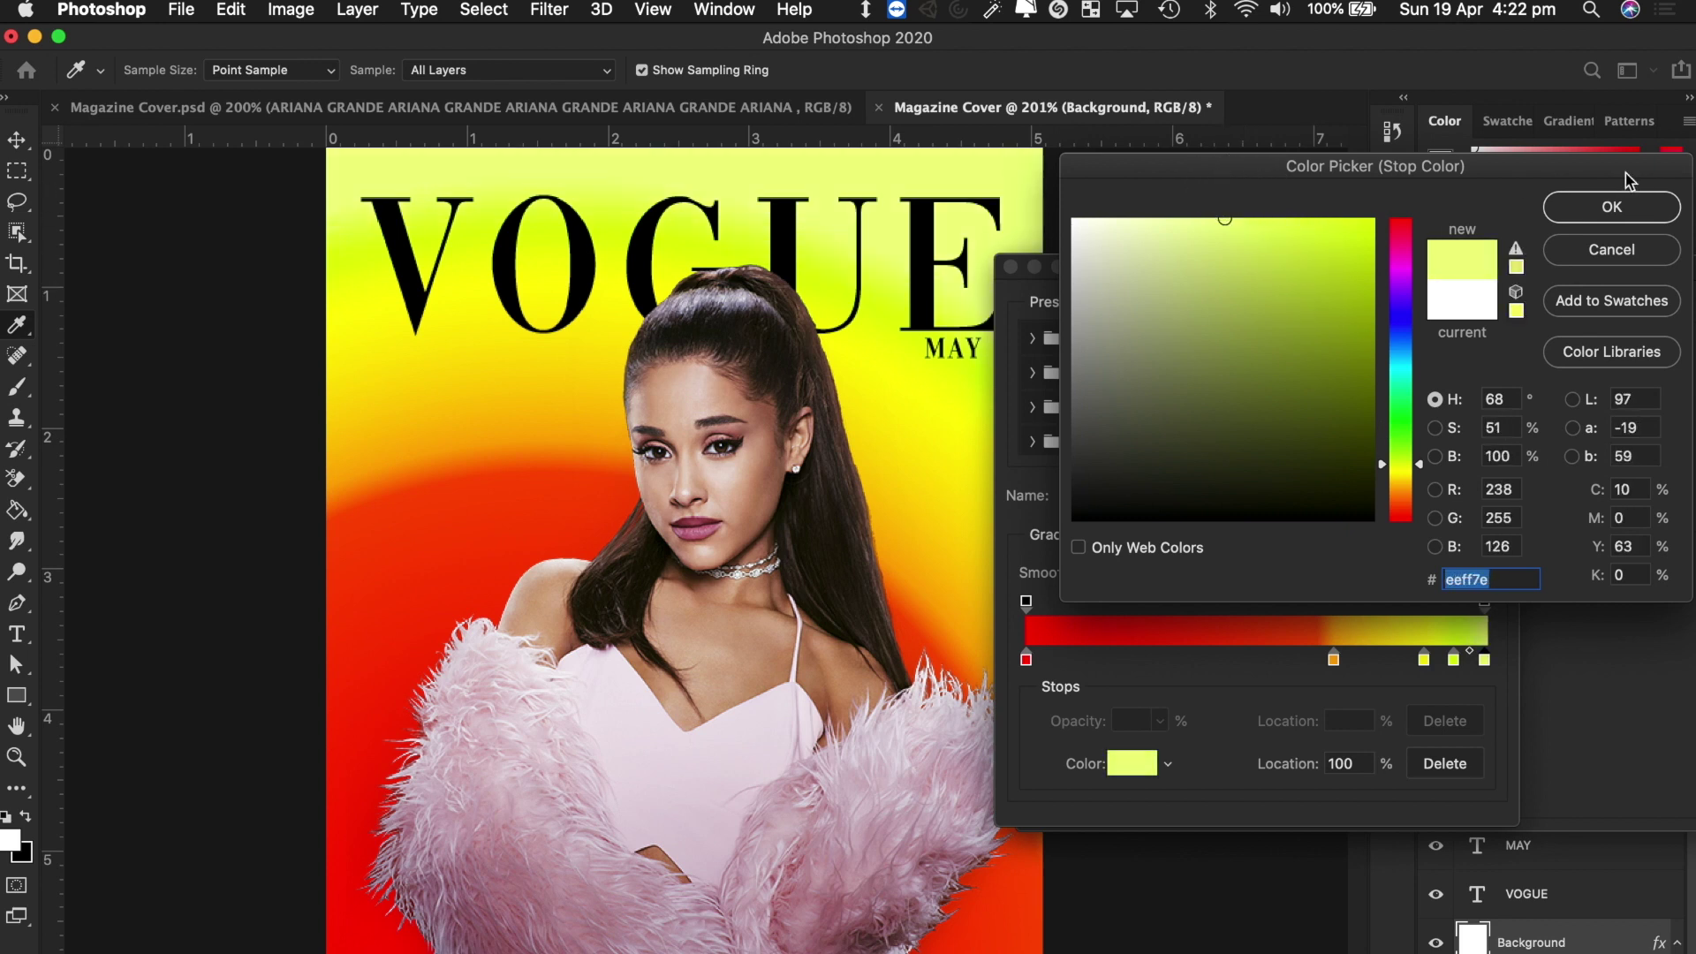
pyautogui.click(1609, 209)
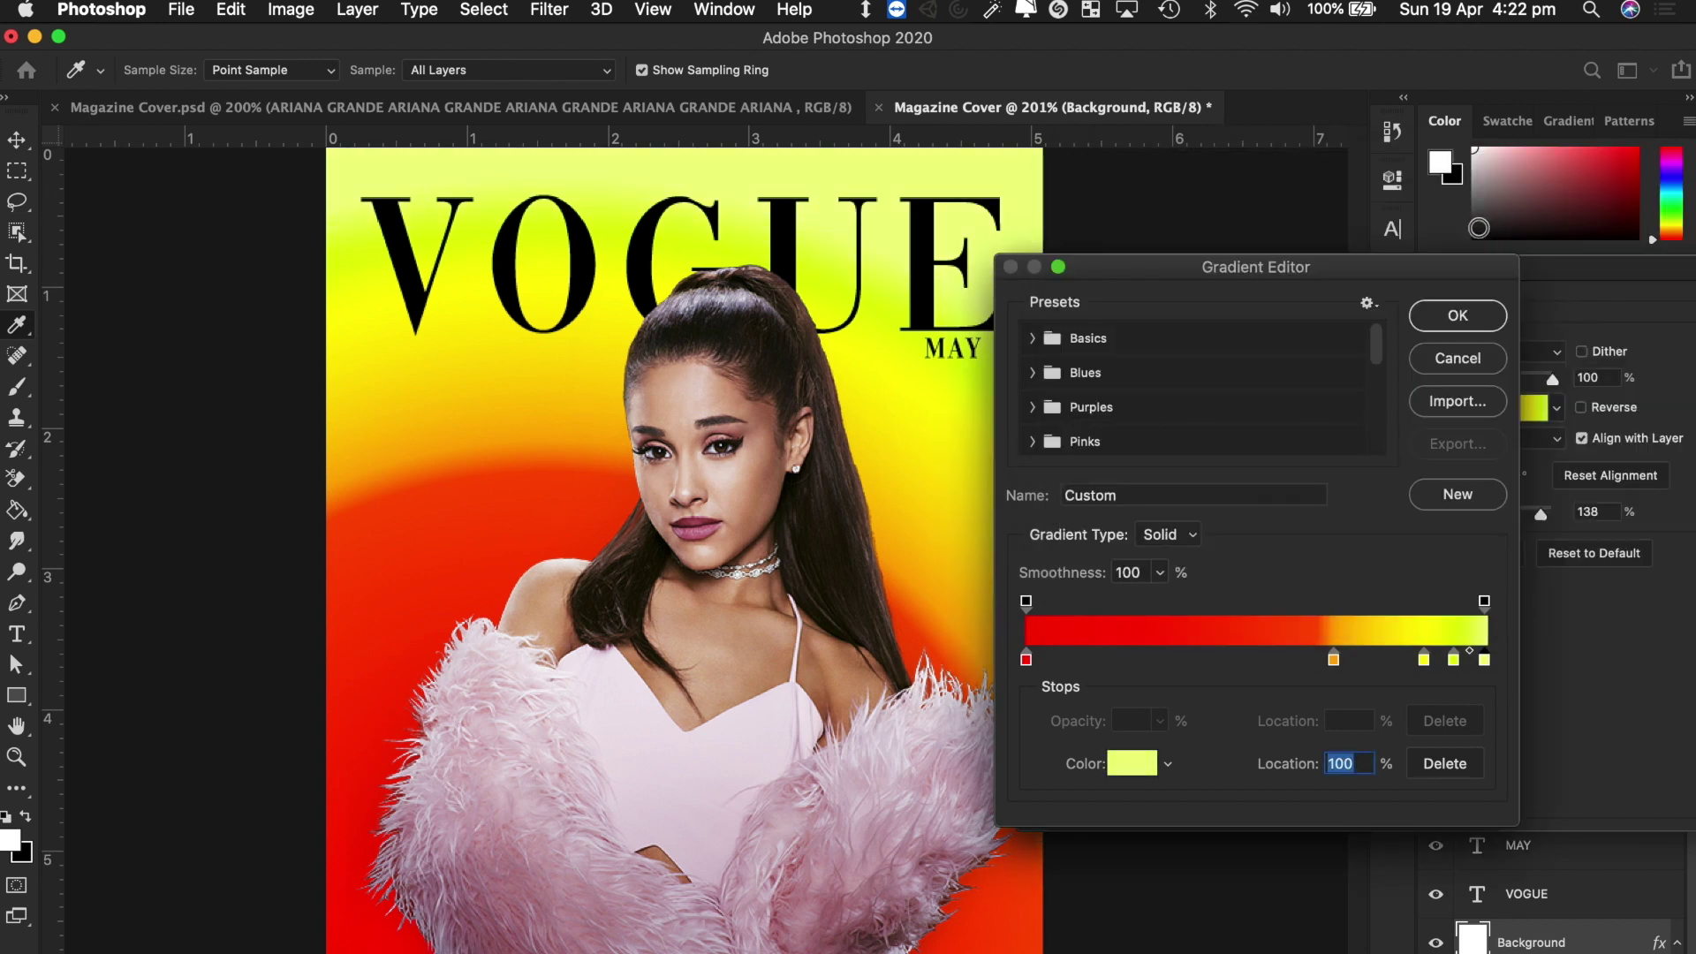
pyautogui.click(1456, 318)
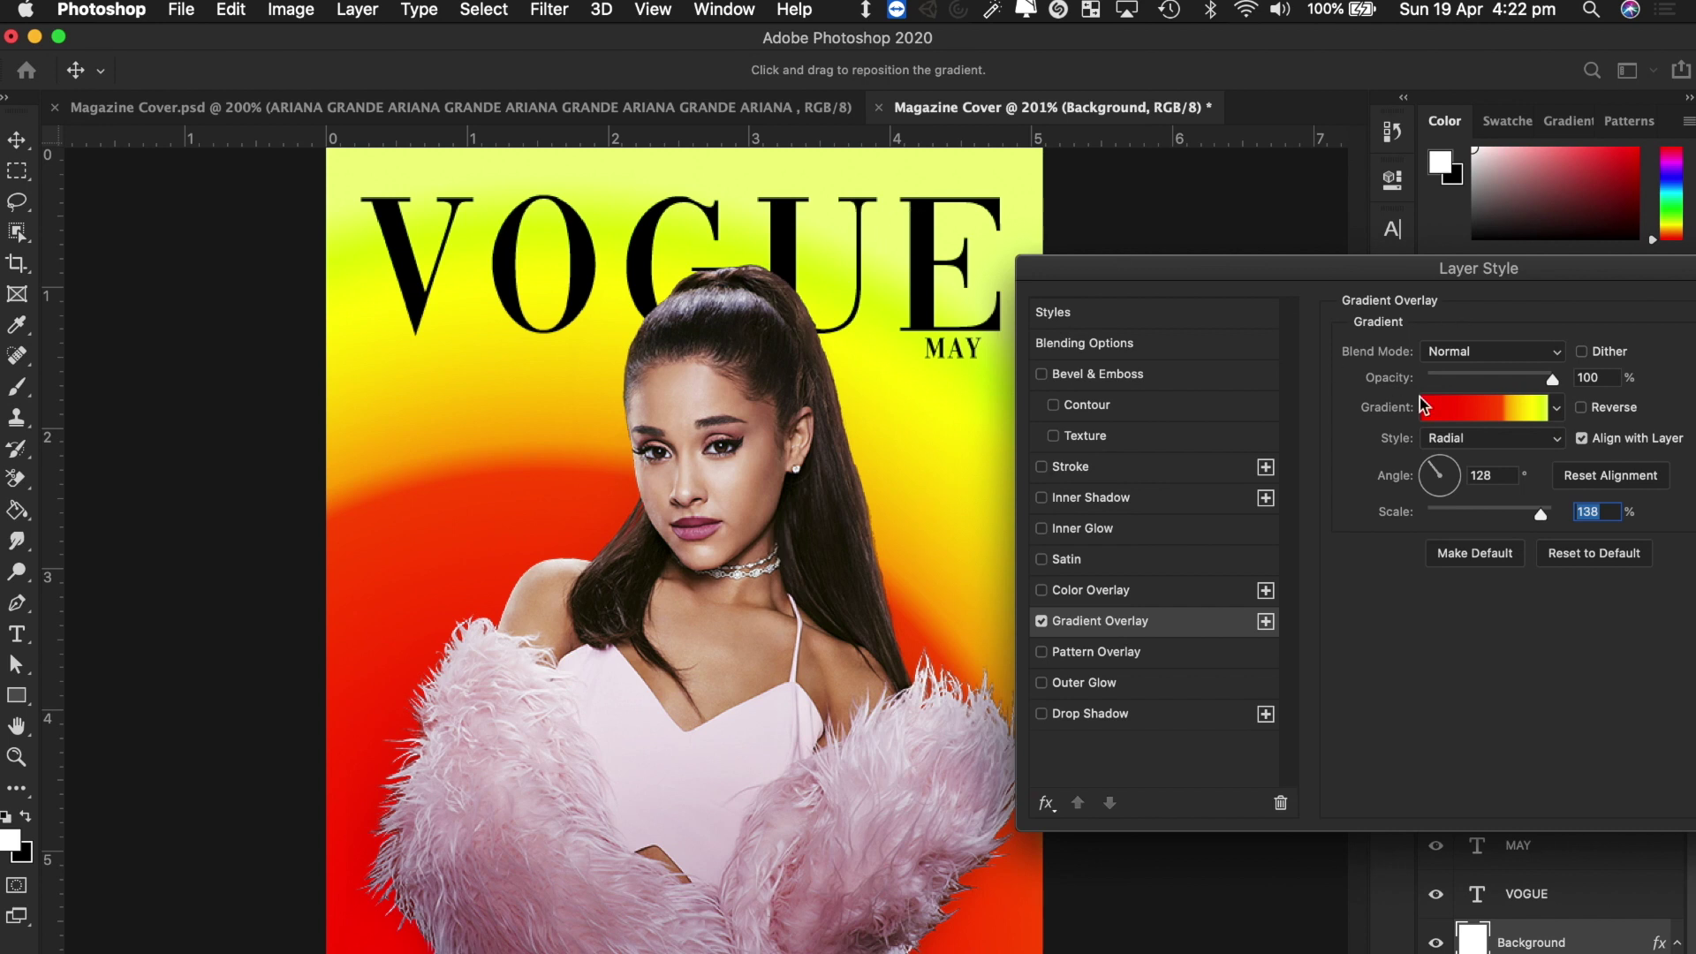
# Delete the orange, yellow and yellow-green middle stops, leaving only red and pale yellow-green.
pyautogui.click(1487, 416)
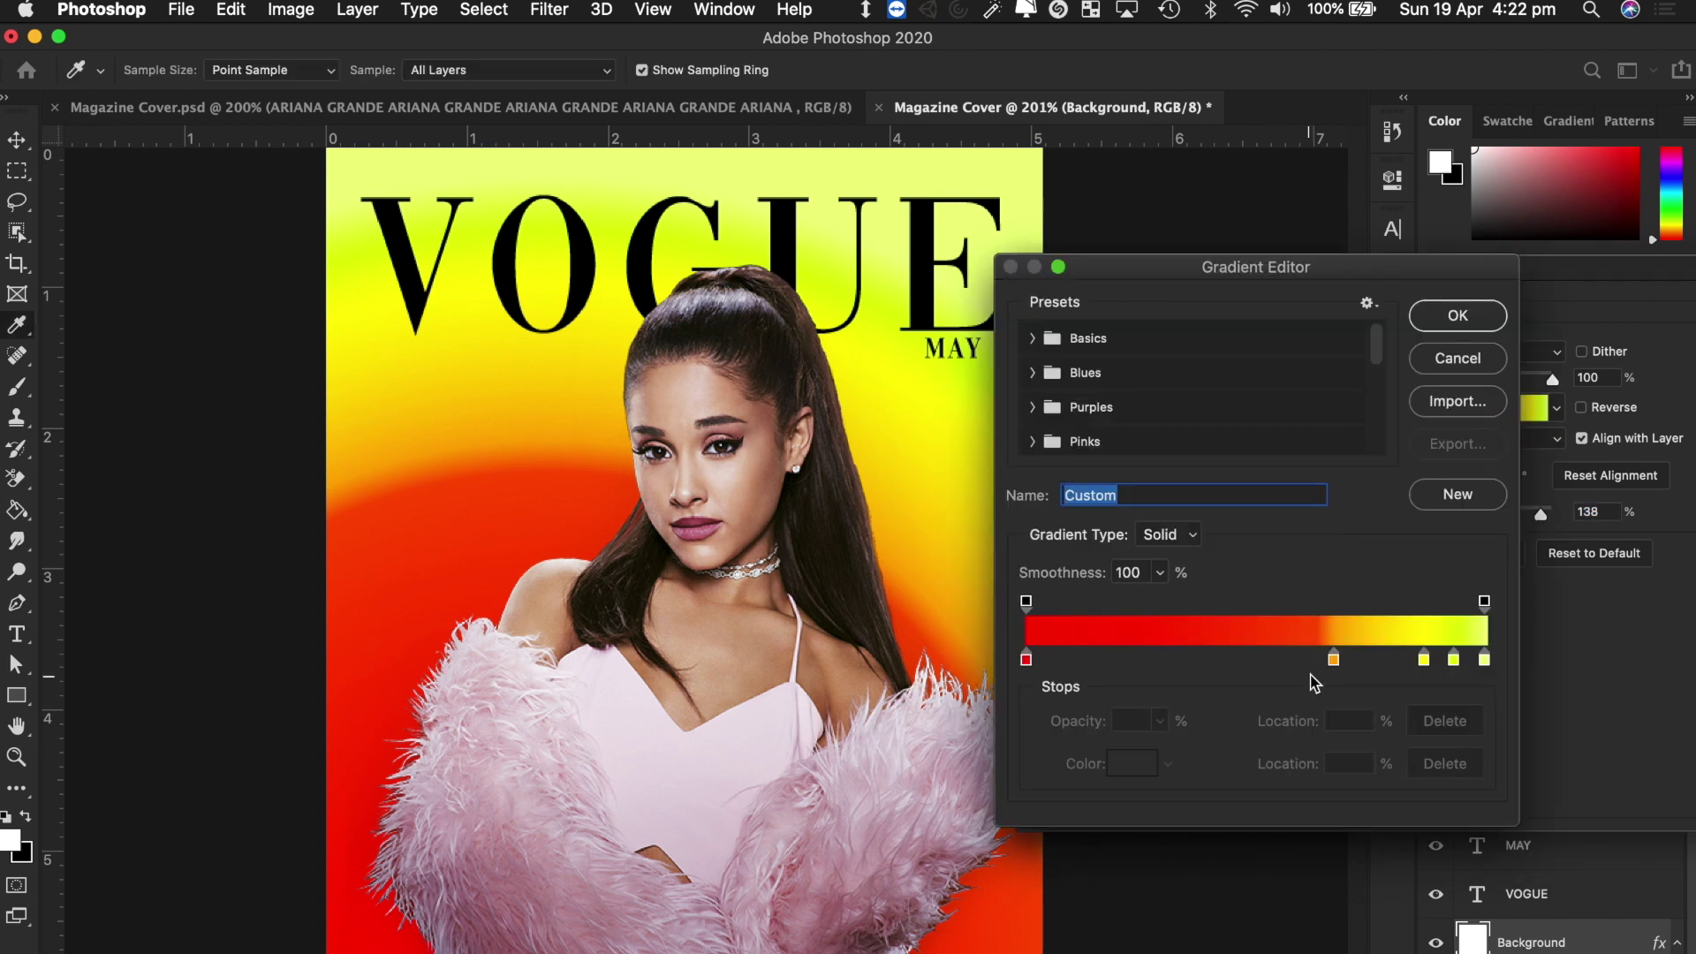
pyautogui.click(1334, 662)
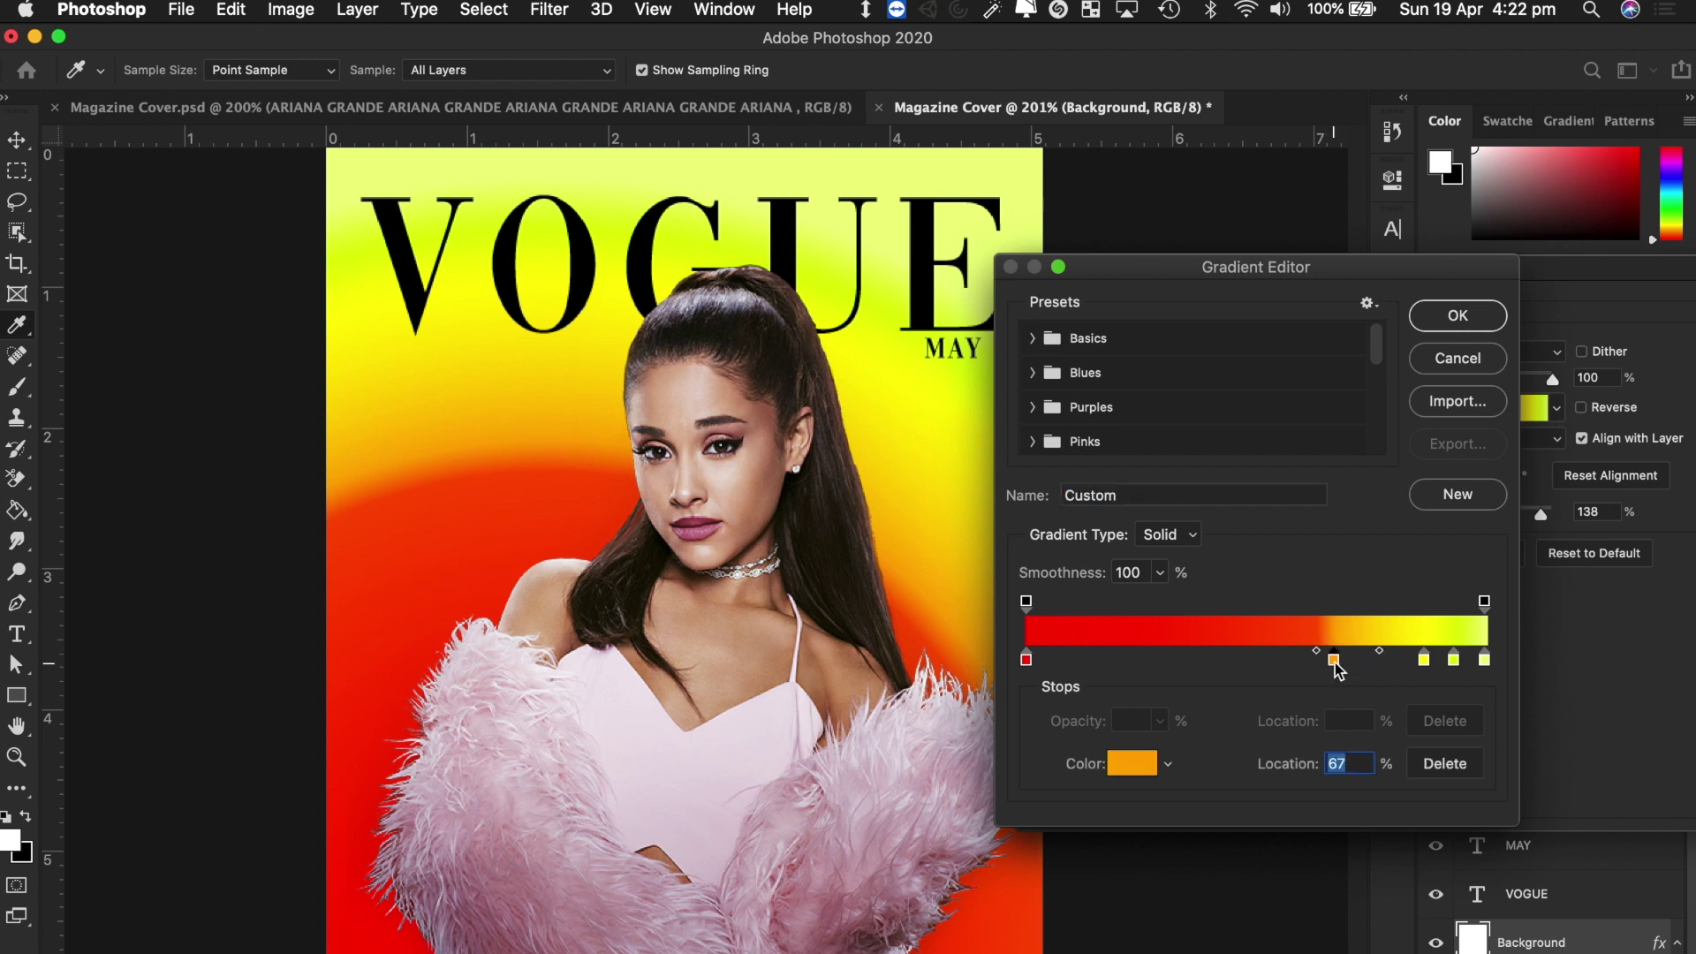
pyautogui.click(1449, 765)
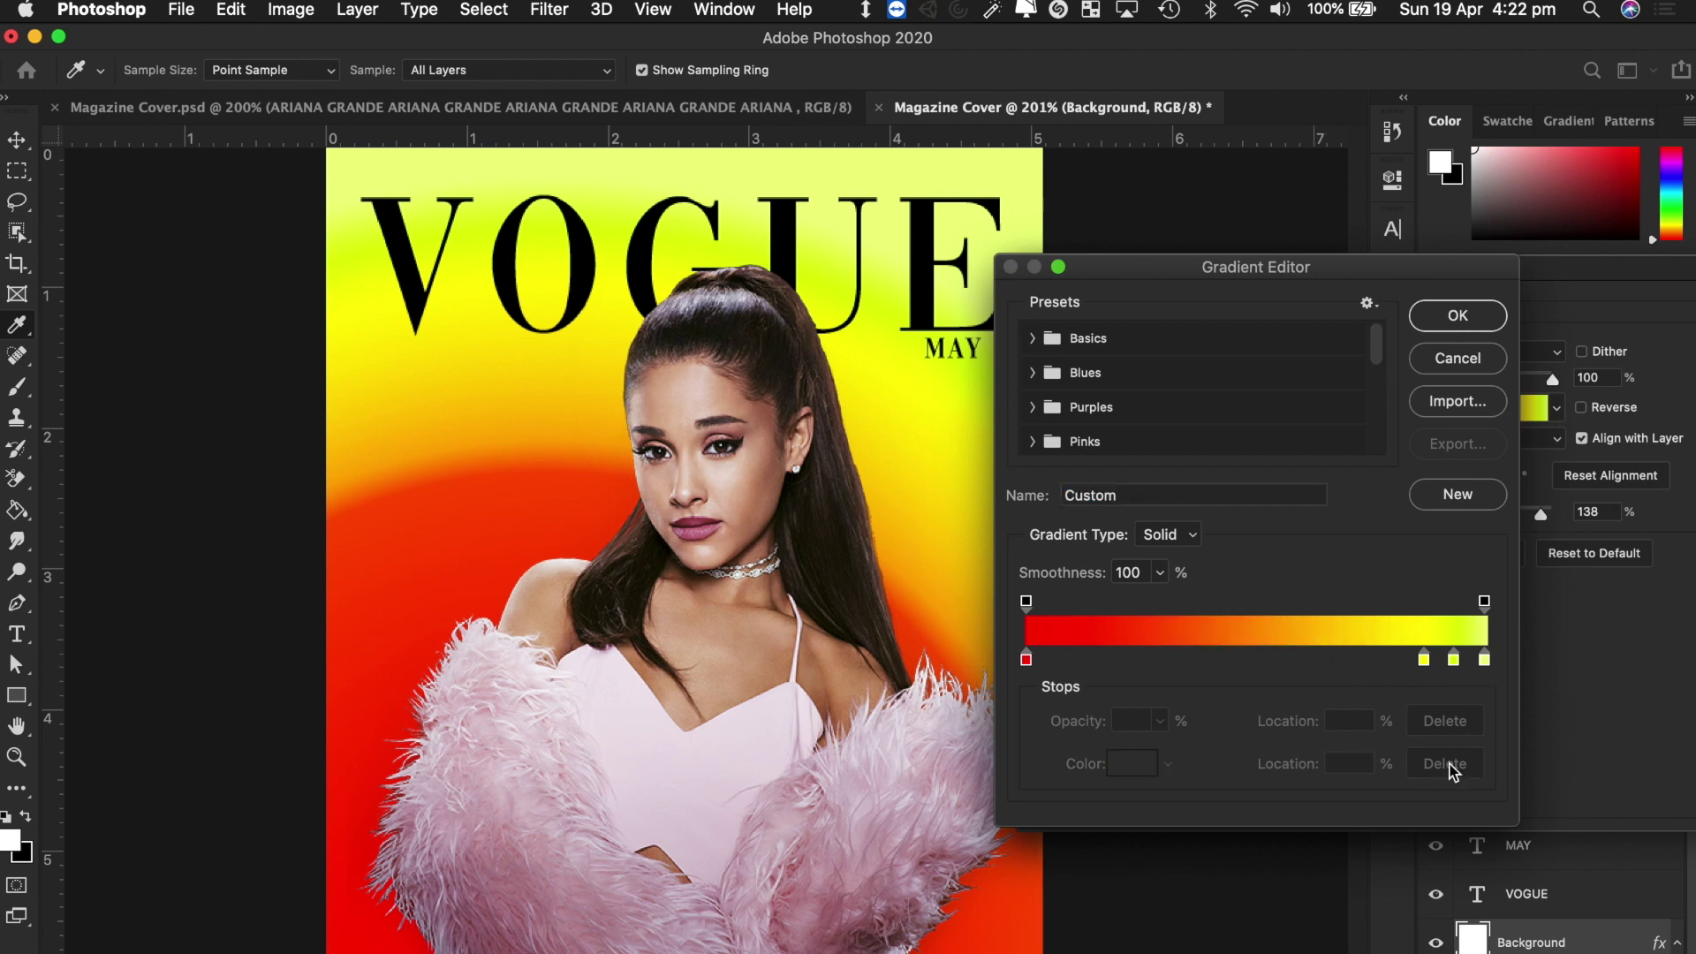
pyautogui.click(1422, 660)
pyautogui.click(1449, 765)
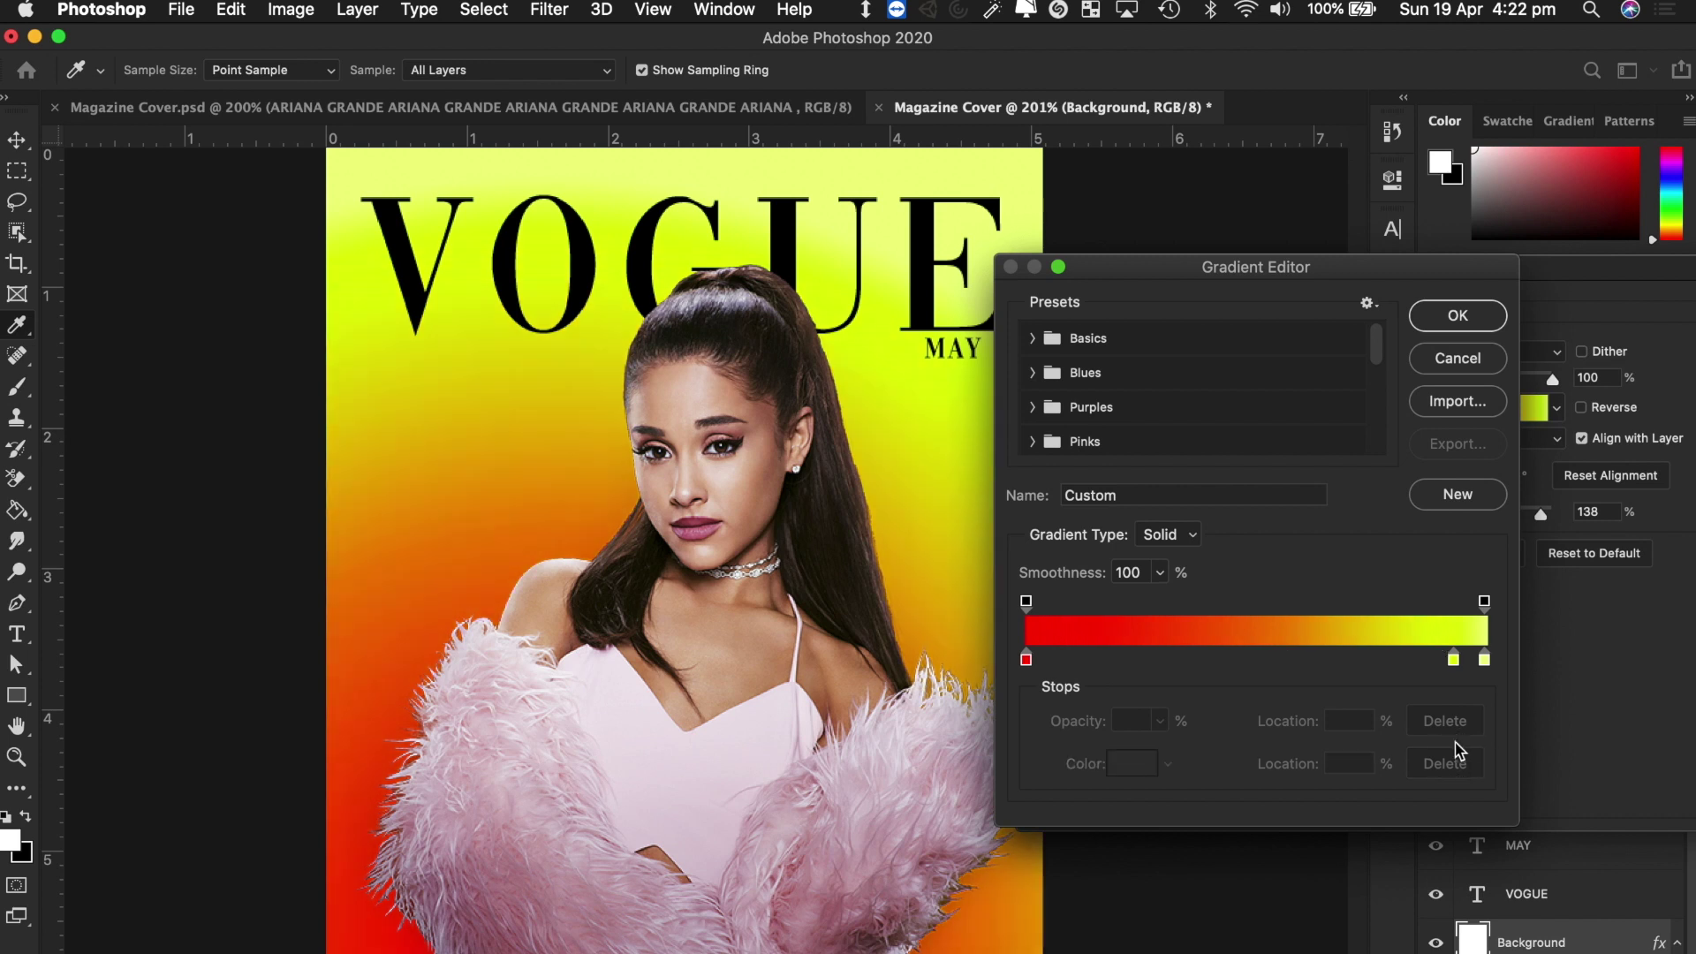
pyautogui.click(1453, 660)
pyautogui.click(1449, 765)
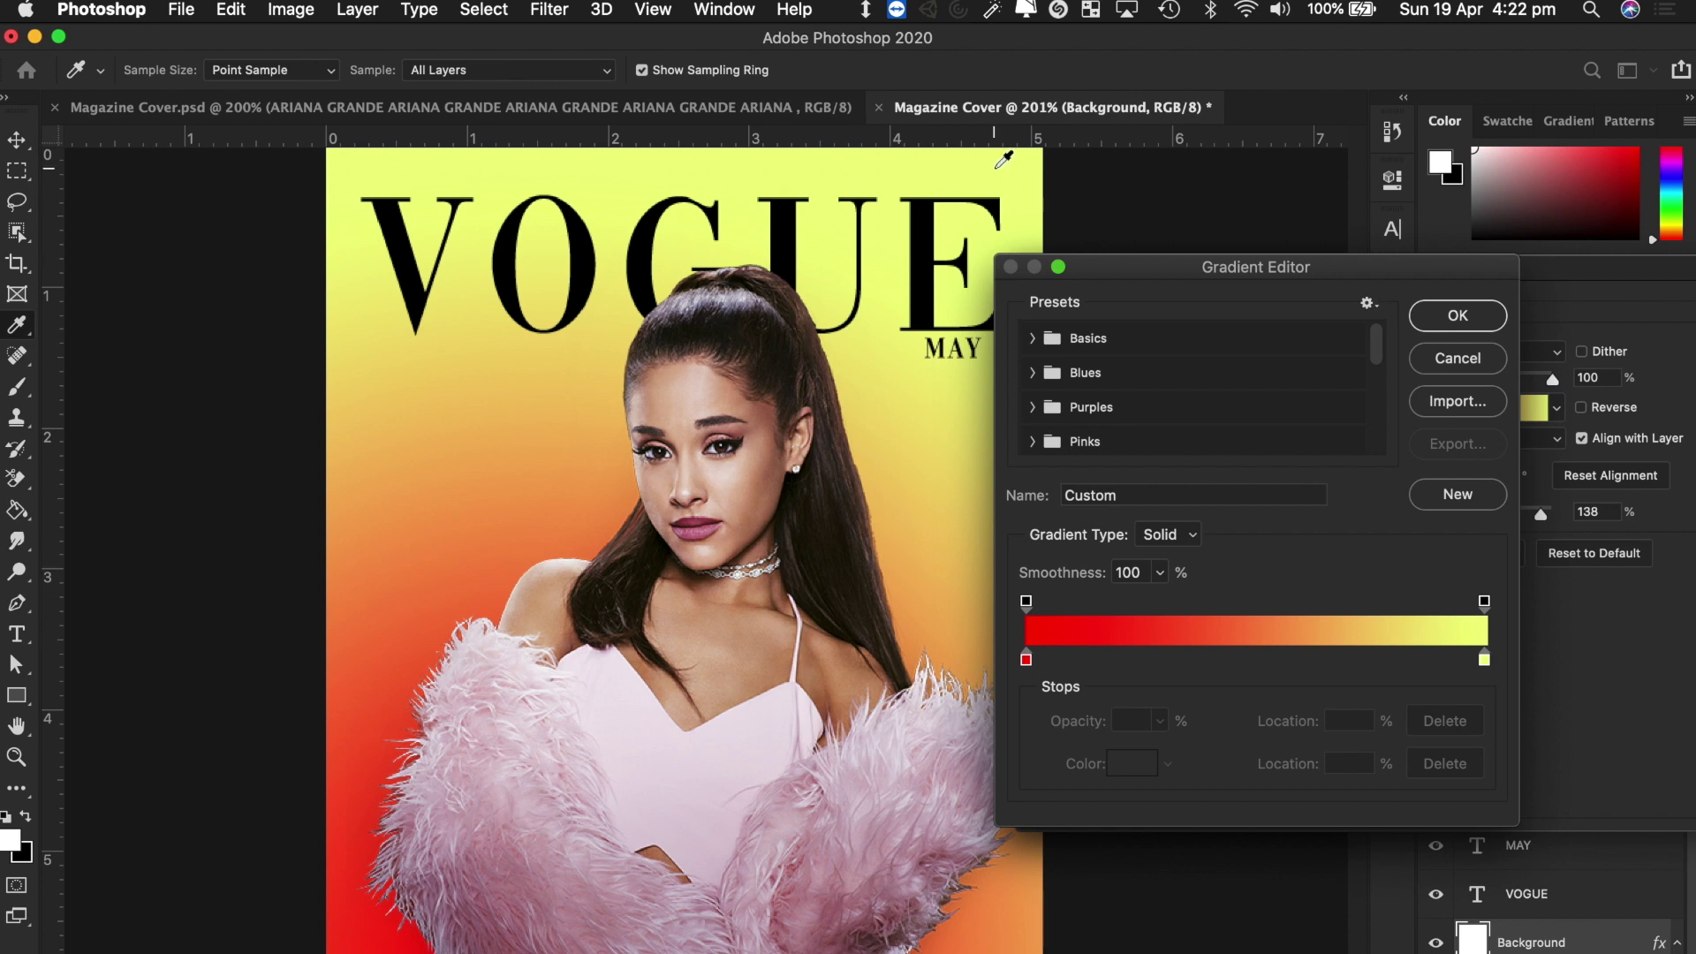
pyautogui.click(1433, 316)
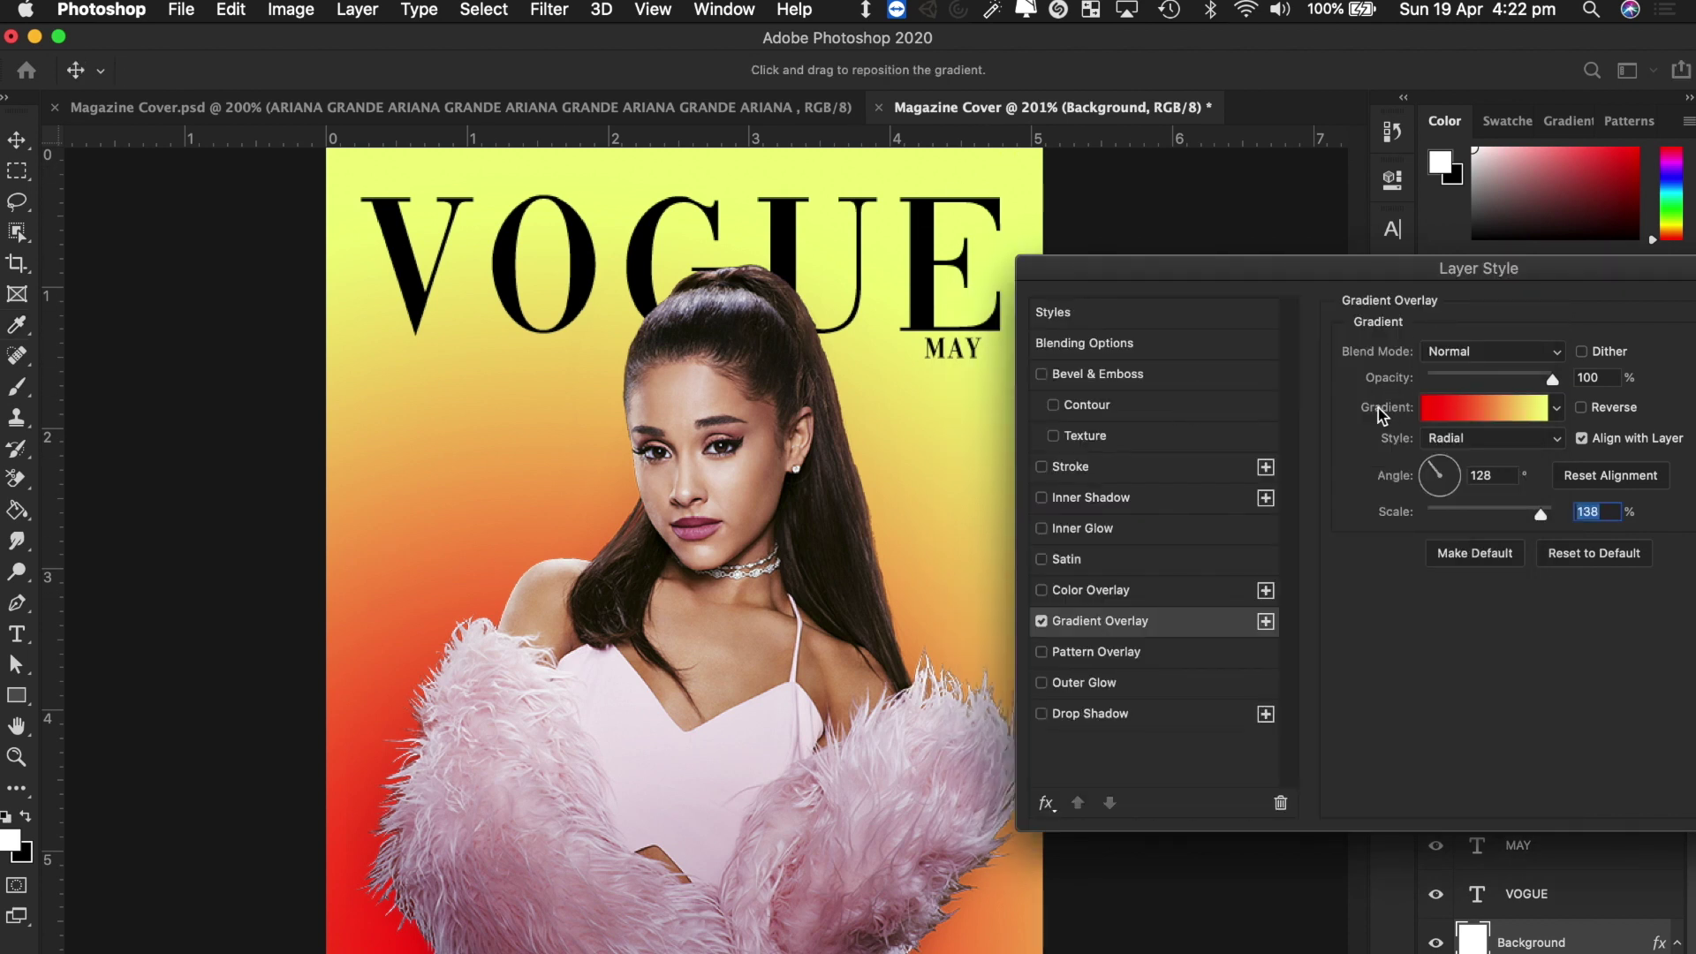
pyautogui.click(1485, 410)
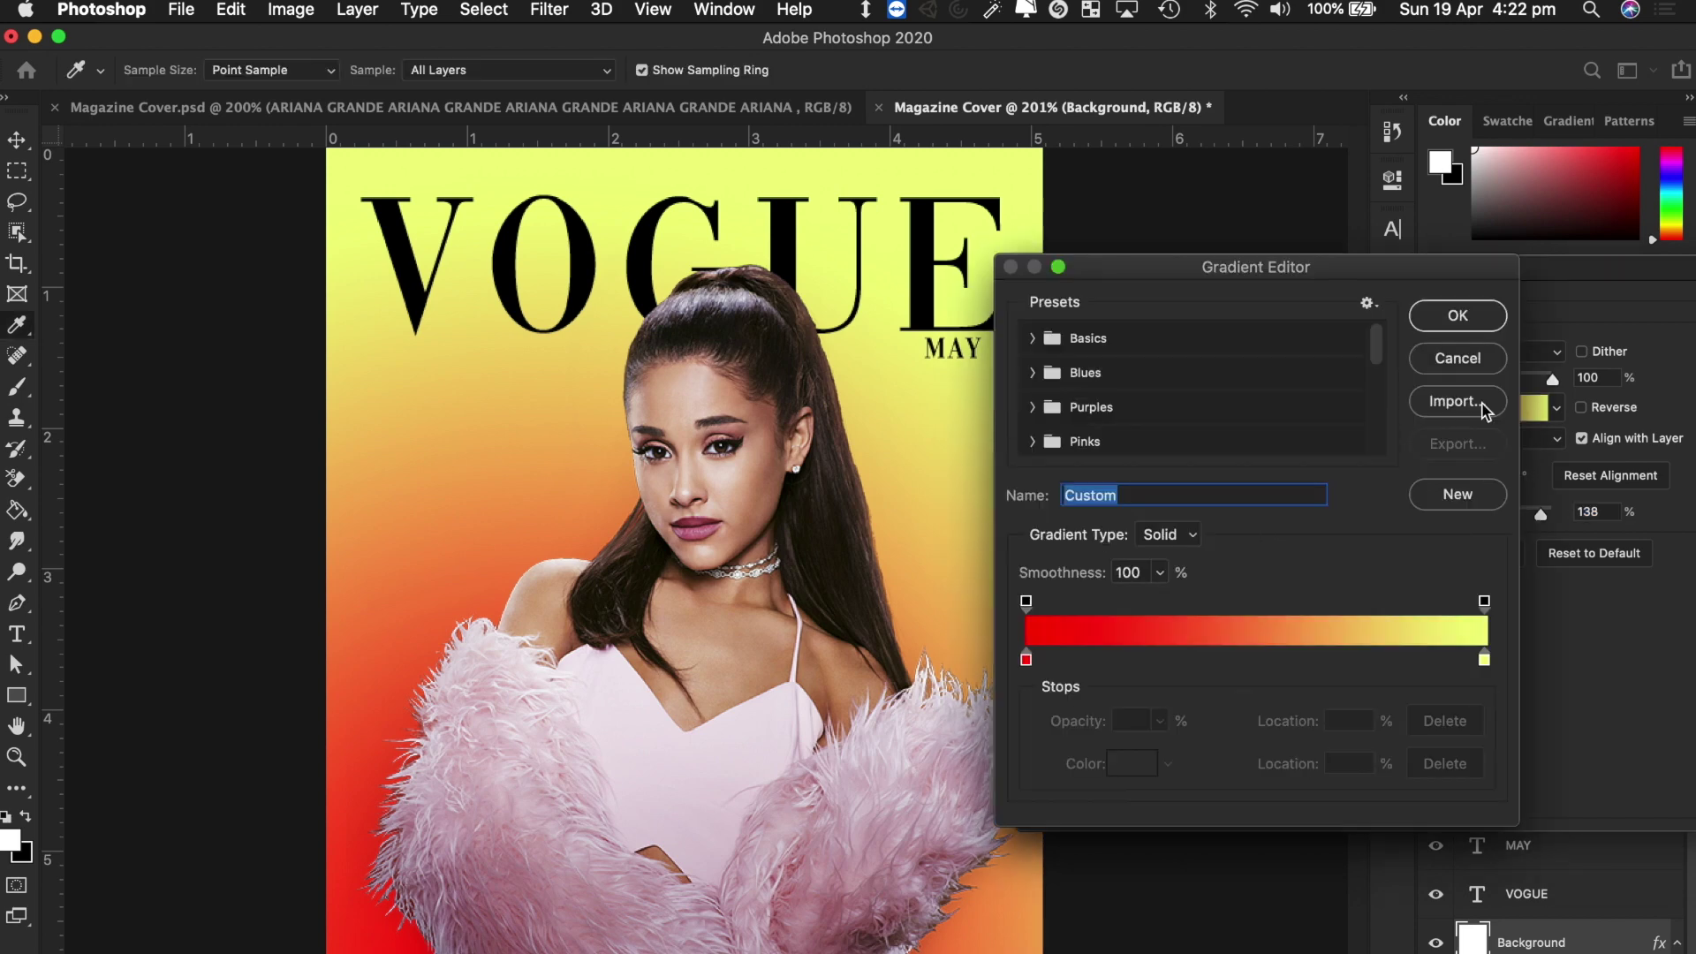
# Change the gradient's start stop to dark grey and its end stop to white.
pyautogui.click(1027, 660)
pyautogui.click(1135, 764)
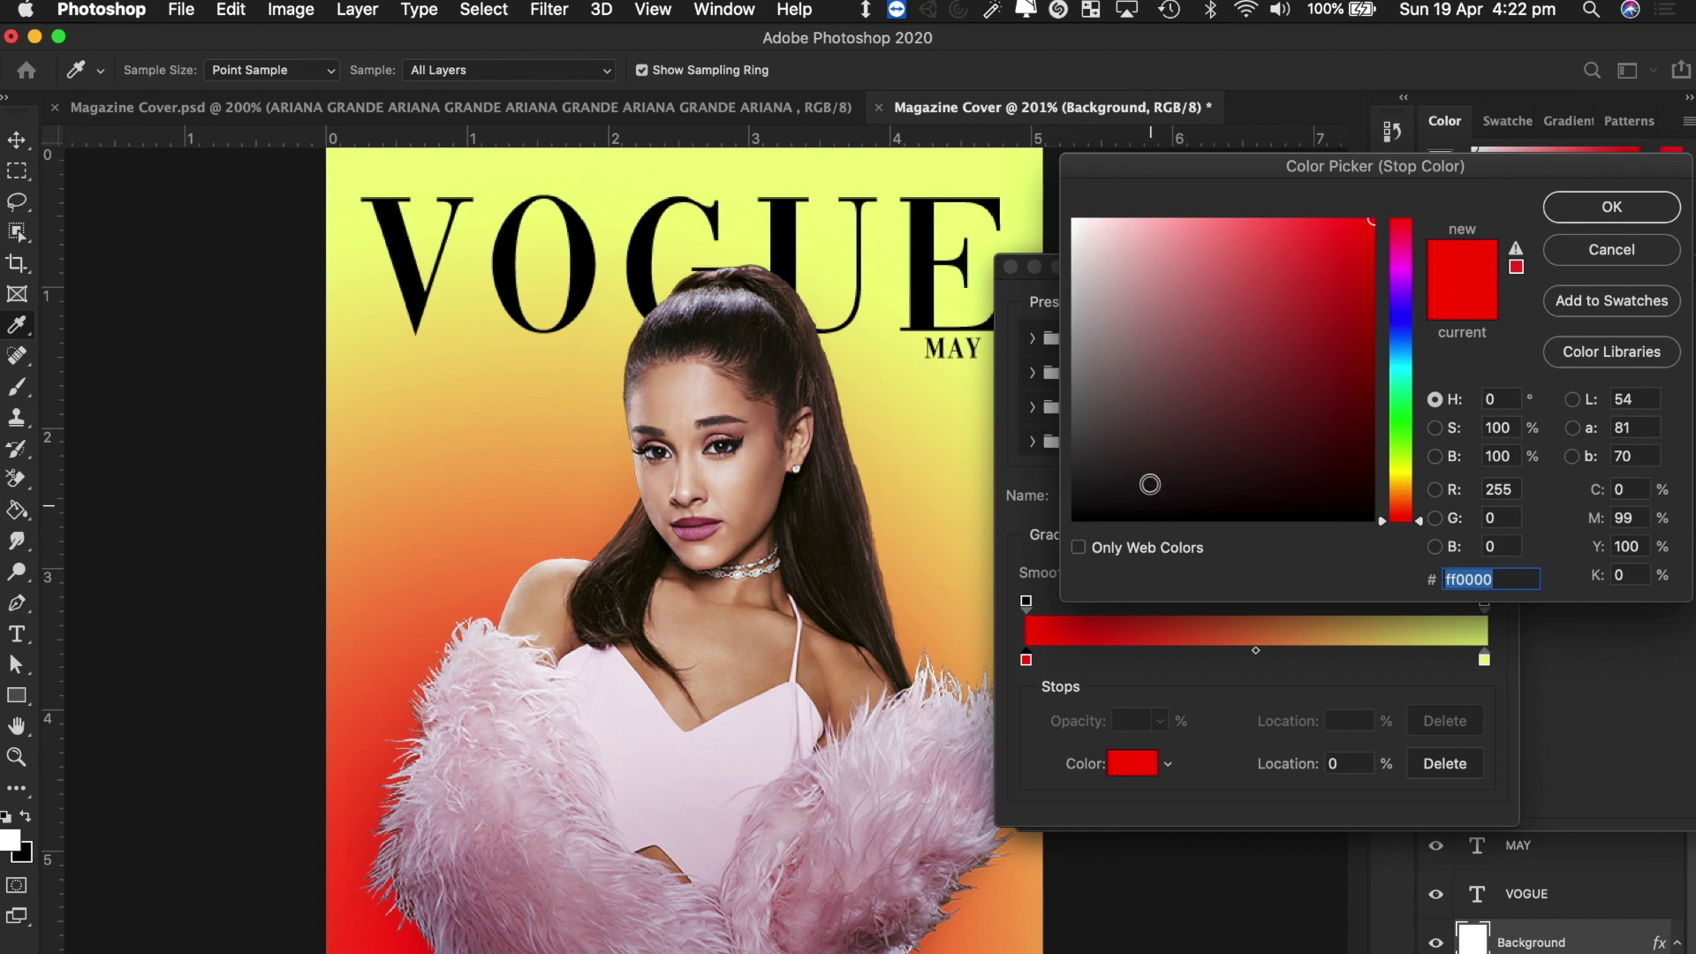
pyautogui.moveTo(1124, 408); pyautogui.dragTo(1033, 415)
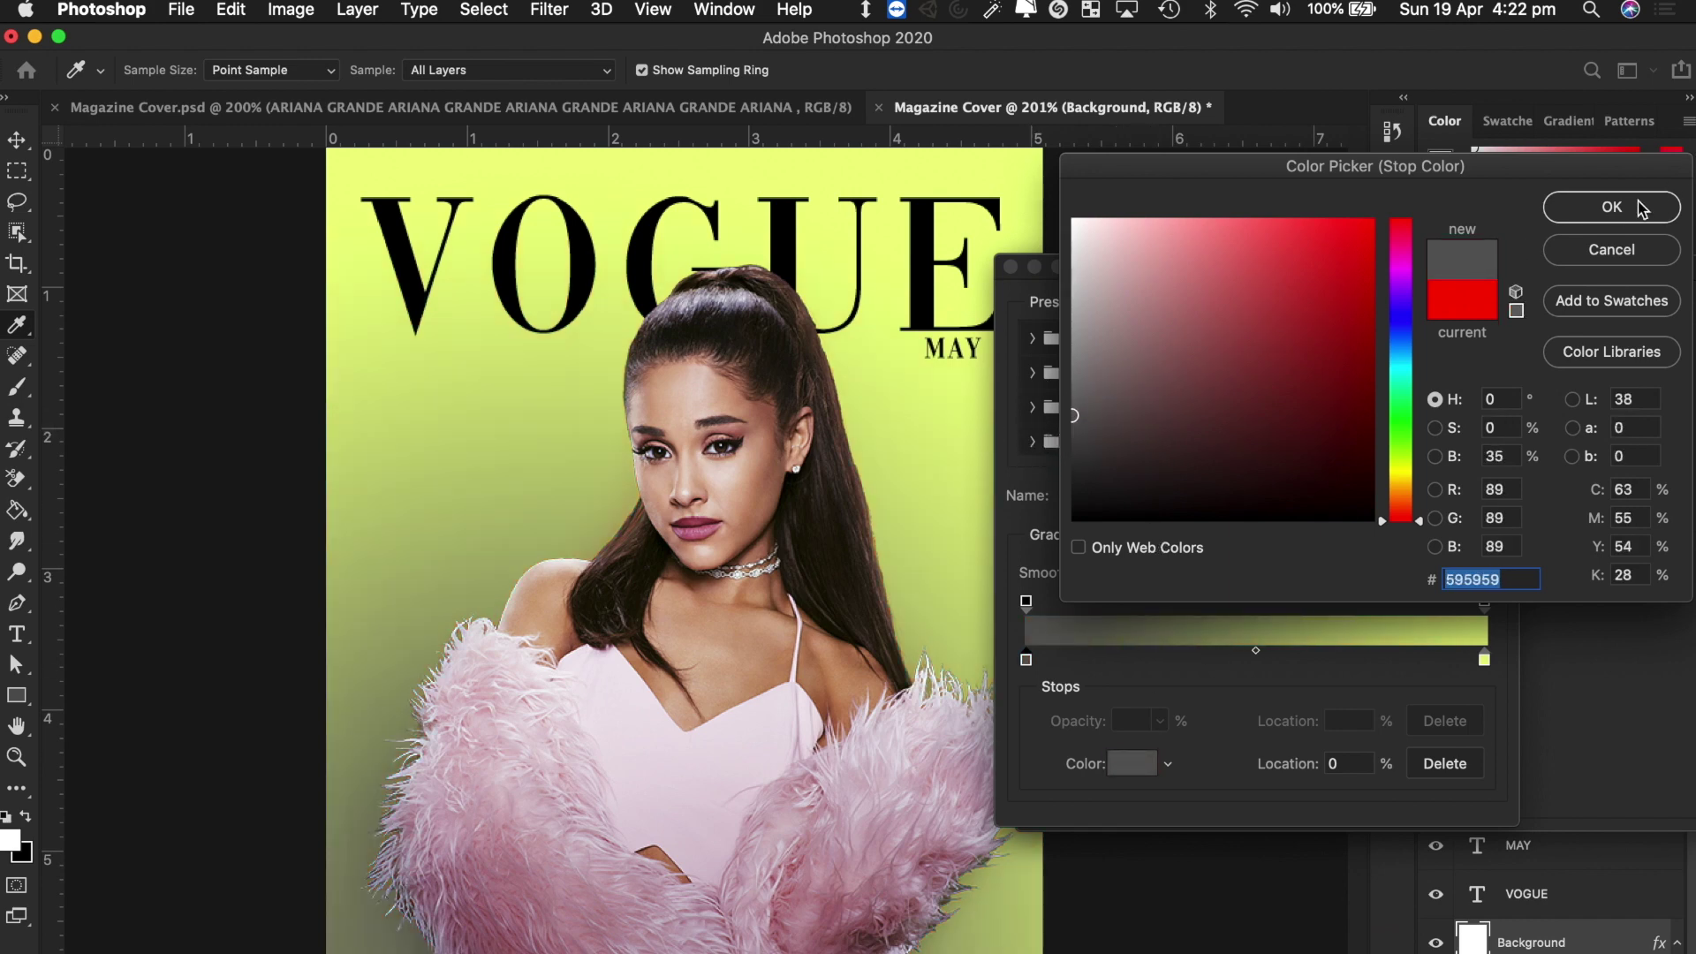
pyautogui.click(1612, 207)
pyautogui.click(1484, 659)
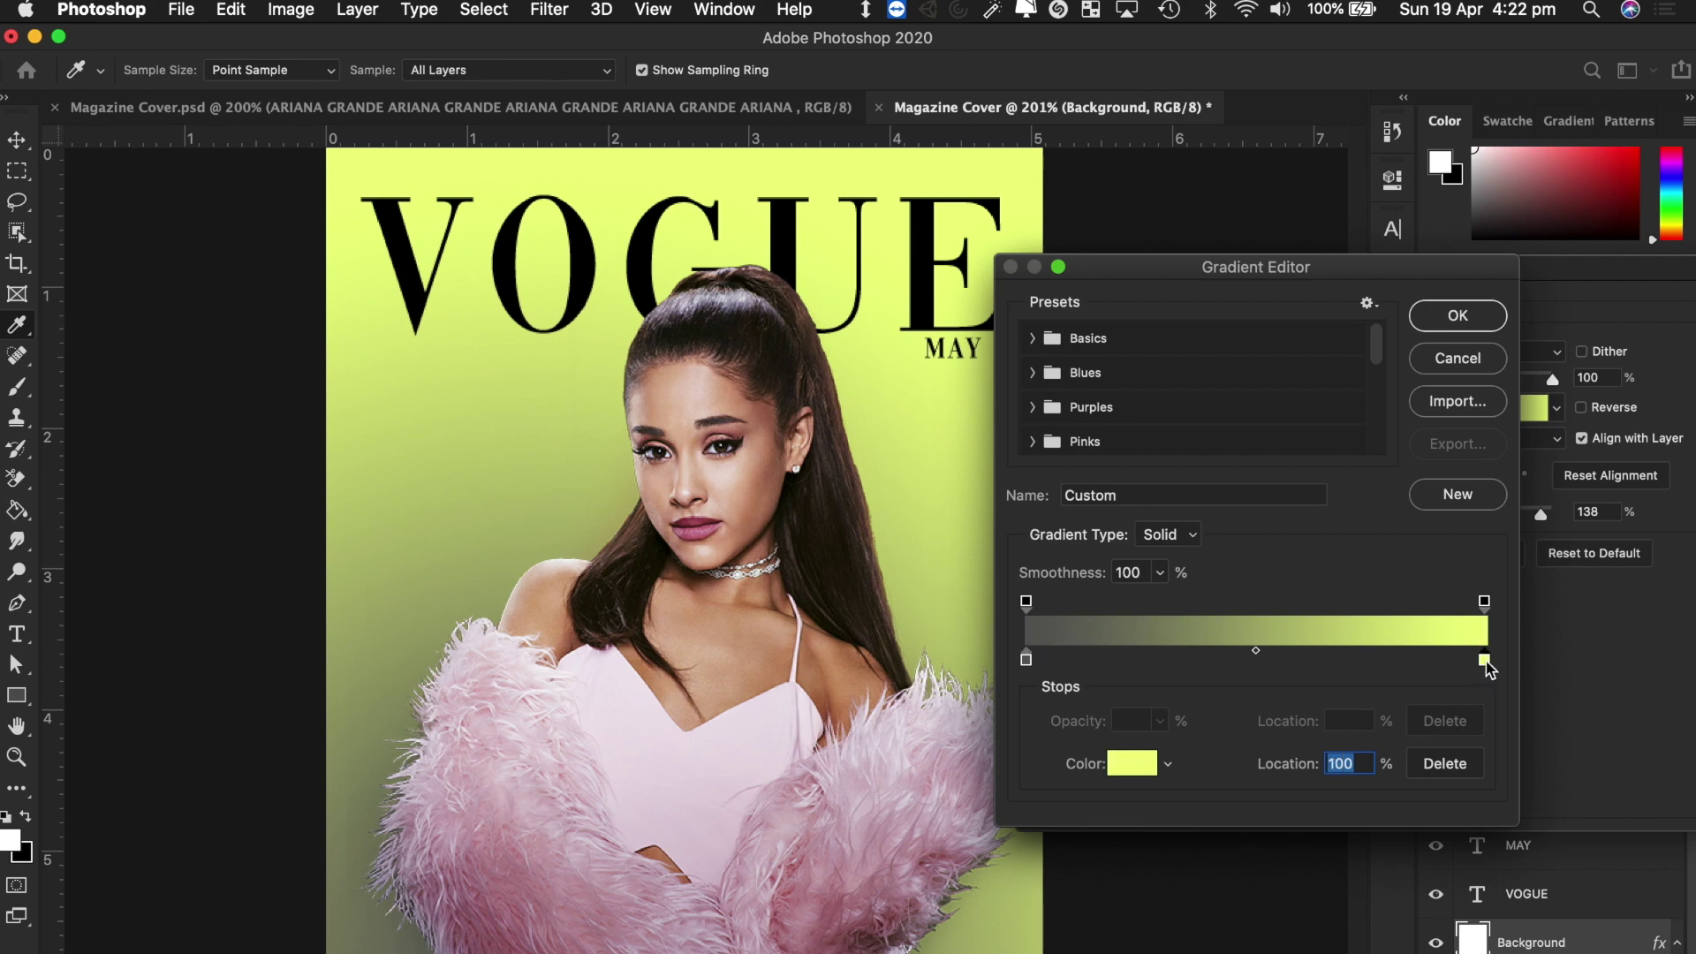
pyautogui.click(1129, 763)
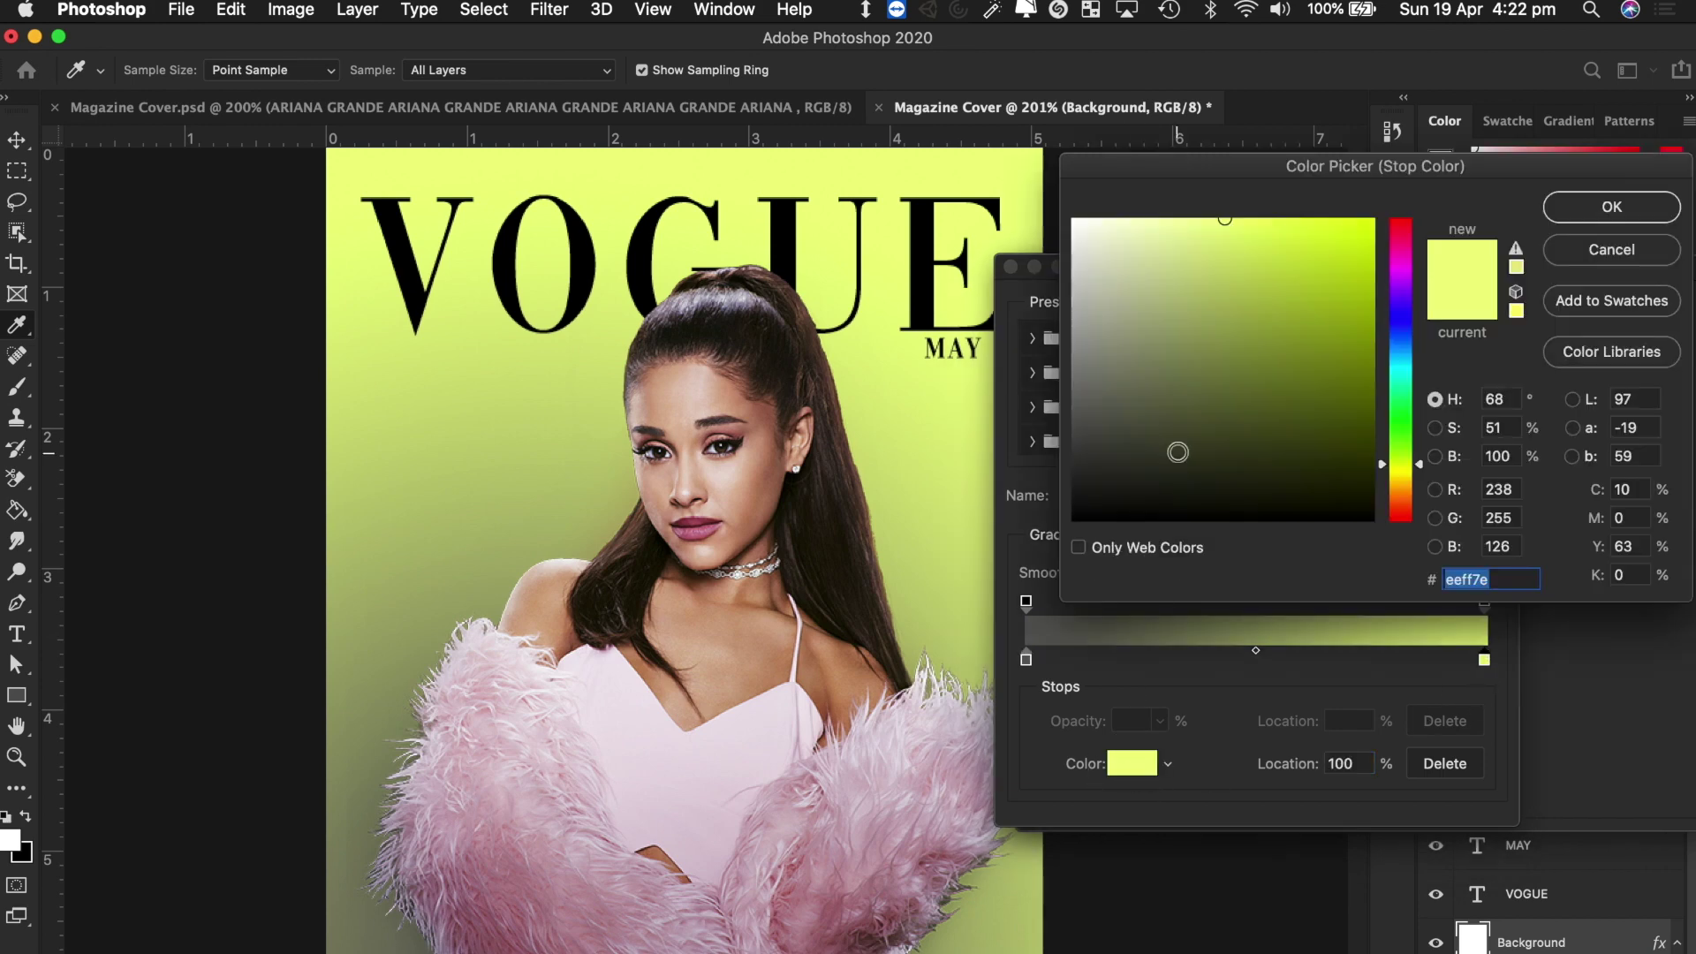
pyautogui.moveTo(1150, 366); pyautogui.dragTo(1051, 183)
pyautogui.click(1591, 216)
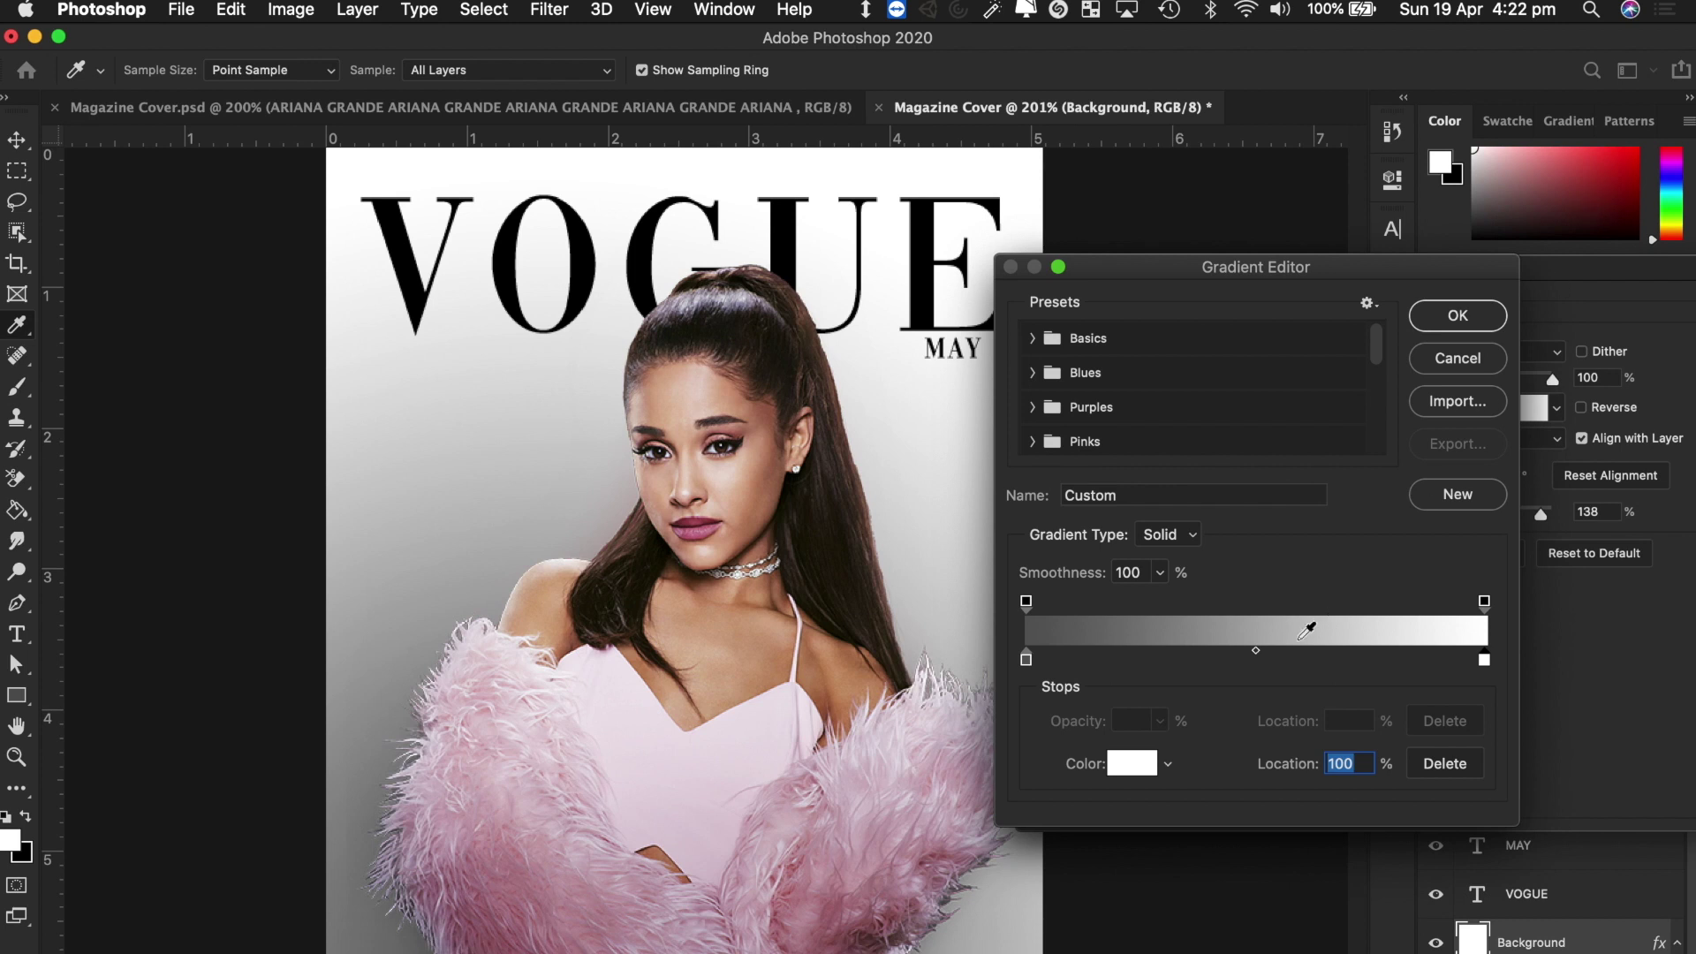
# Add a mid-grey stop at 31% and apply the gradient overlay.
pyautogui.click(1168, 661)
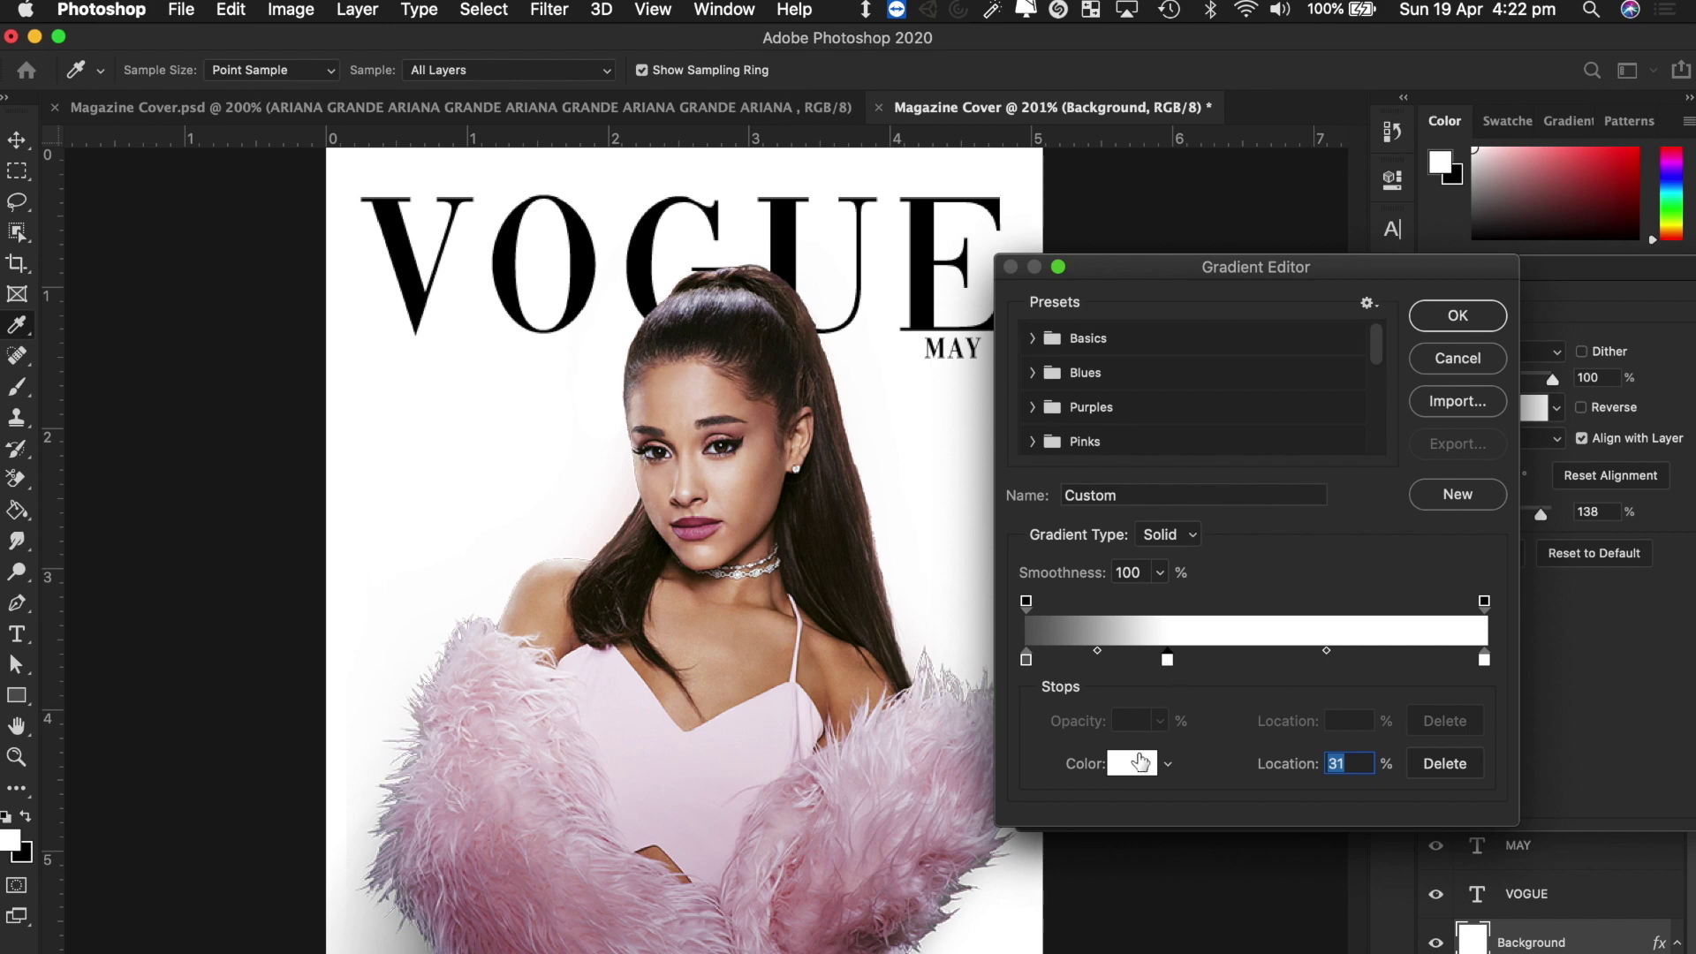
pyautogui.click(1131, 763)
pyautogui.moveTo(1098, 380); pyautogui.dragTo(1027, 380)
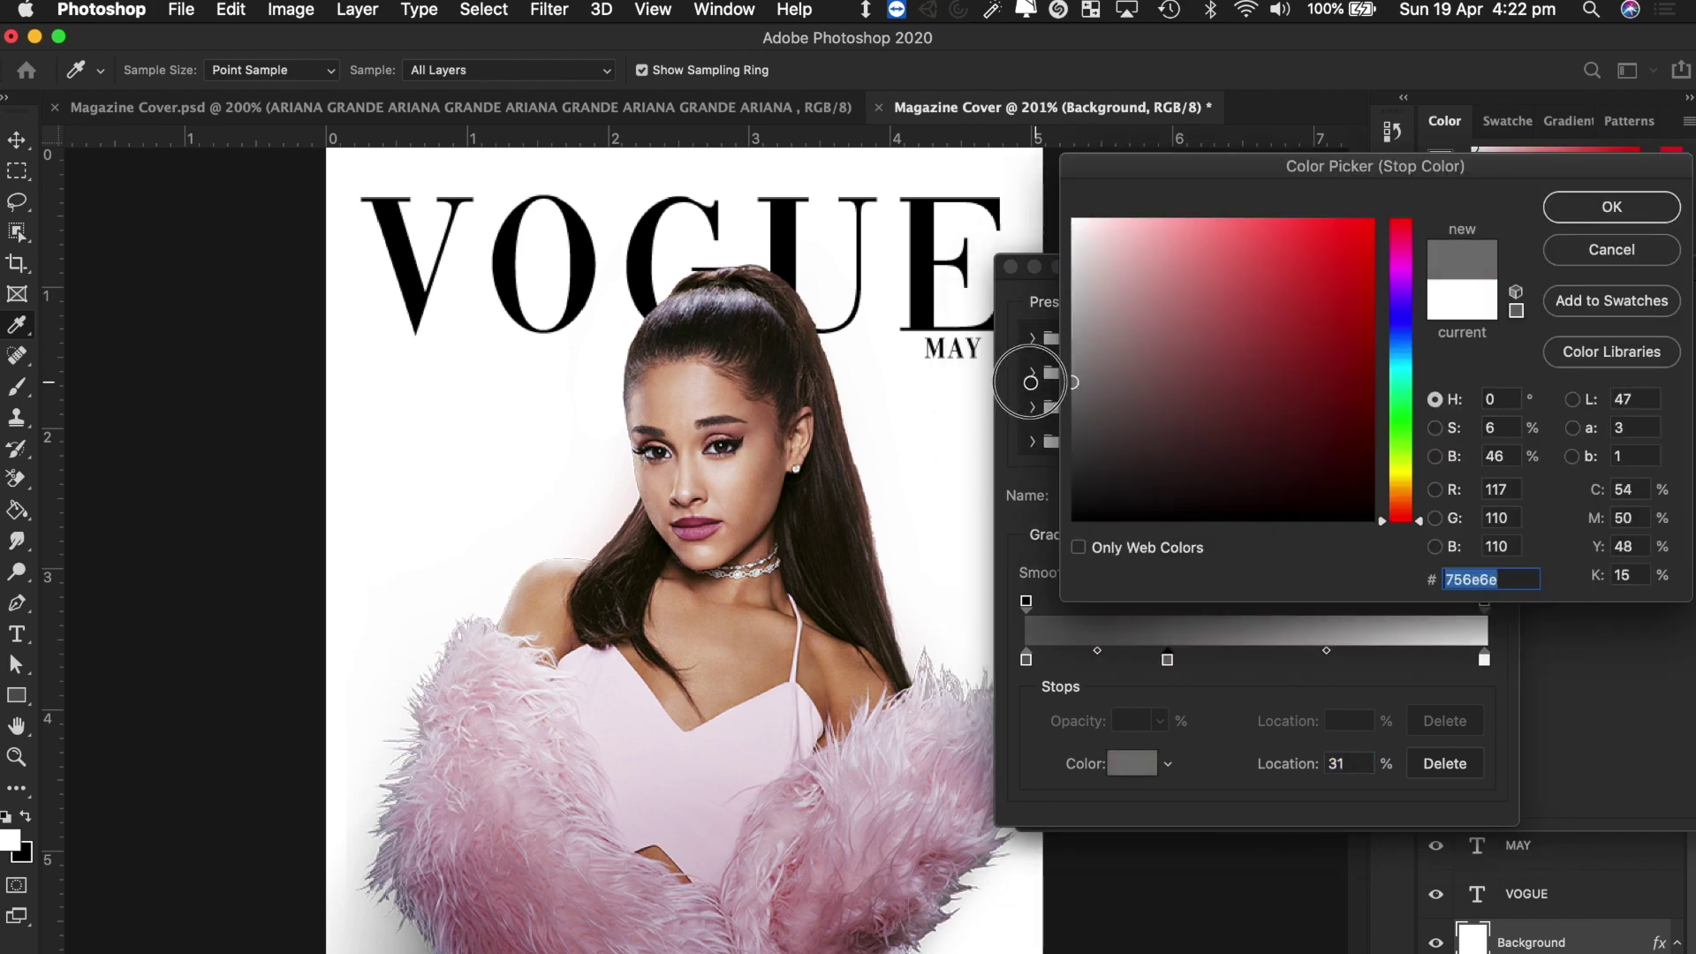
pyautogui.click(1577, 210)
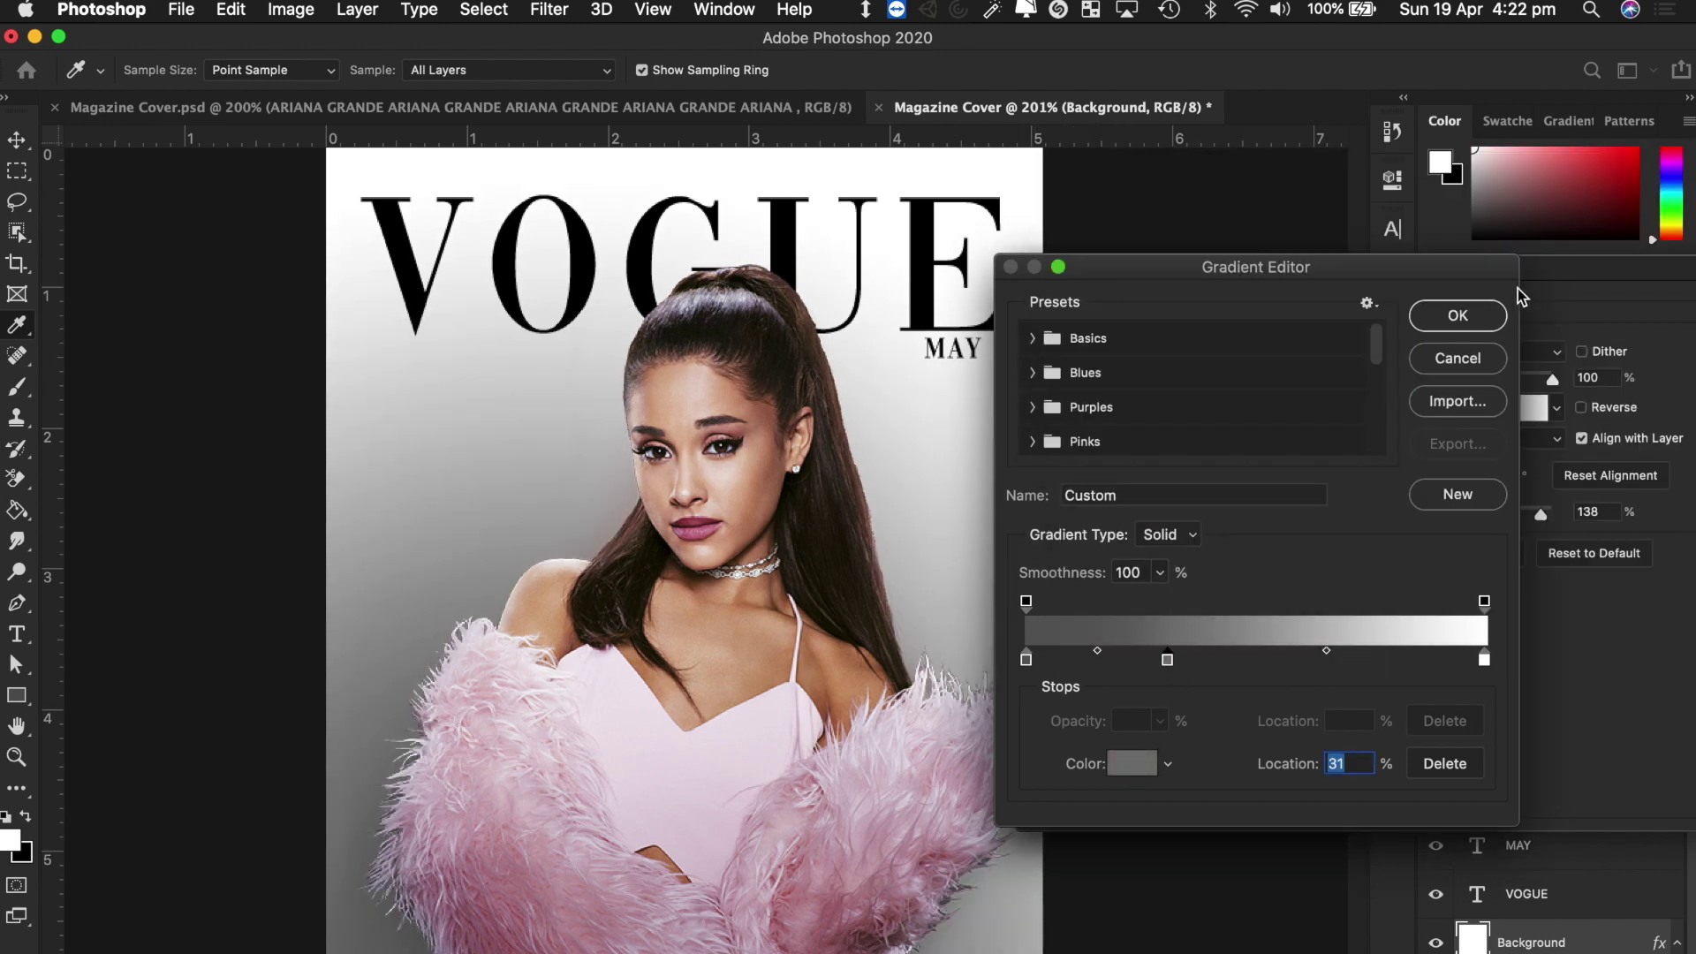
pyautogui.click(1466, 315)
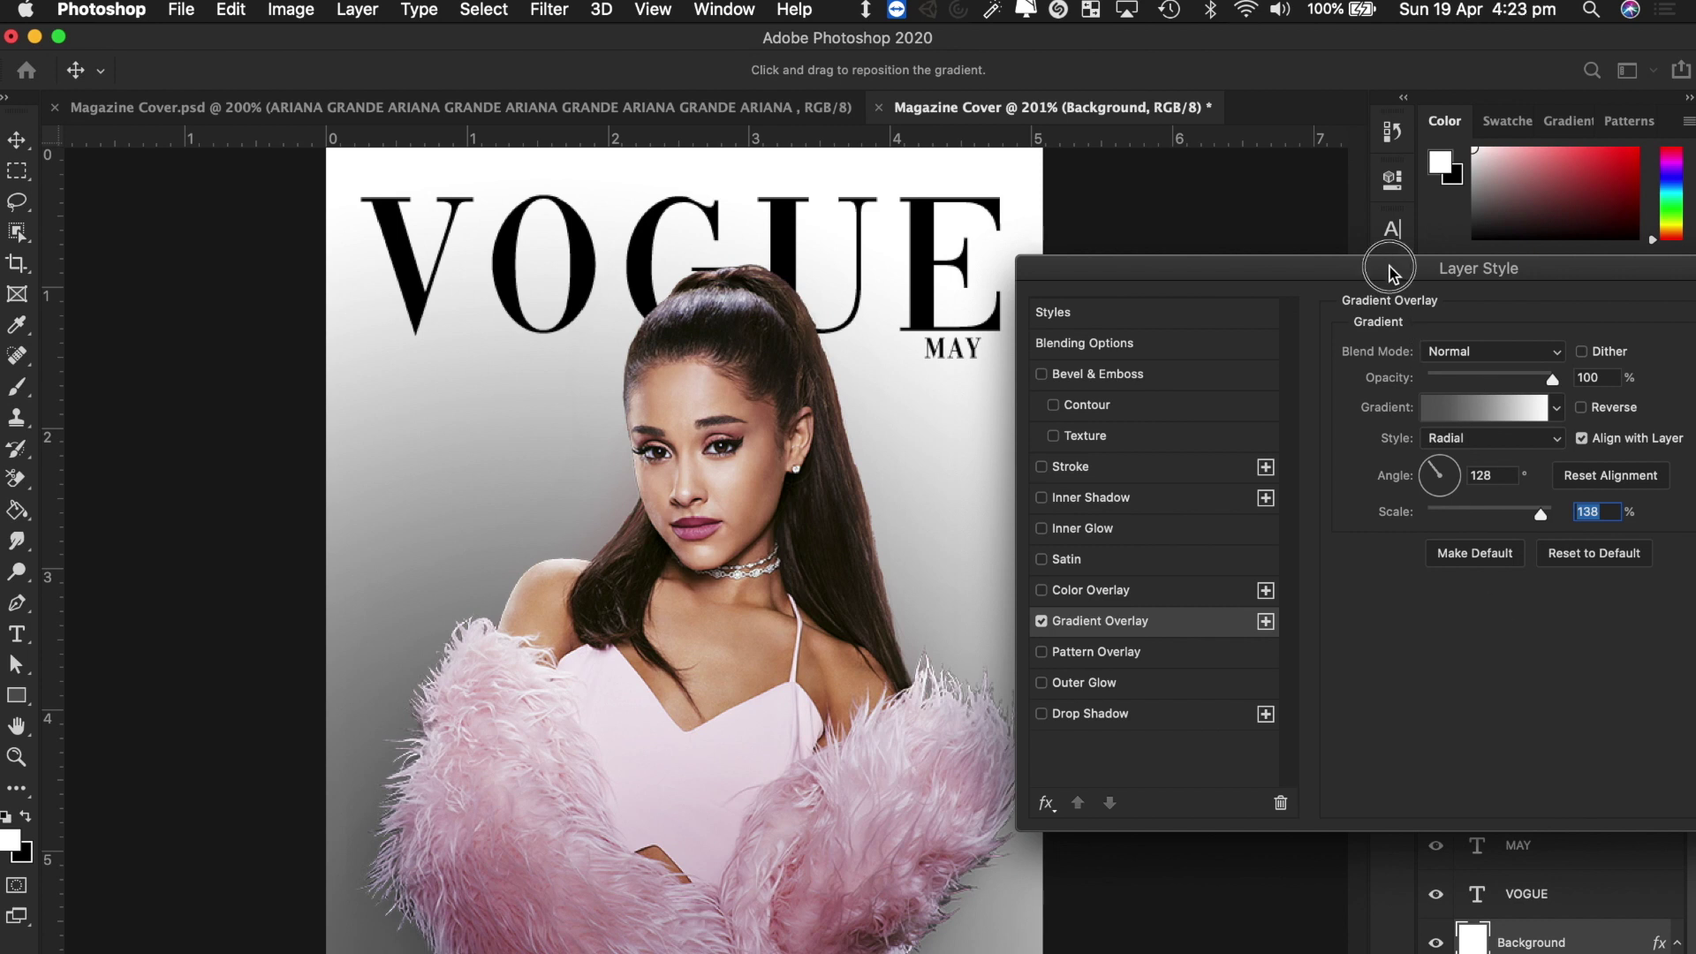
pyautogui.moveTo(1391, 267); pyautogui.dragTo(1046, 275)
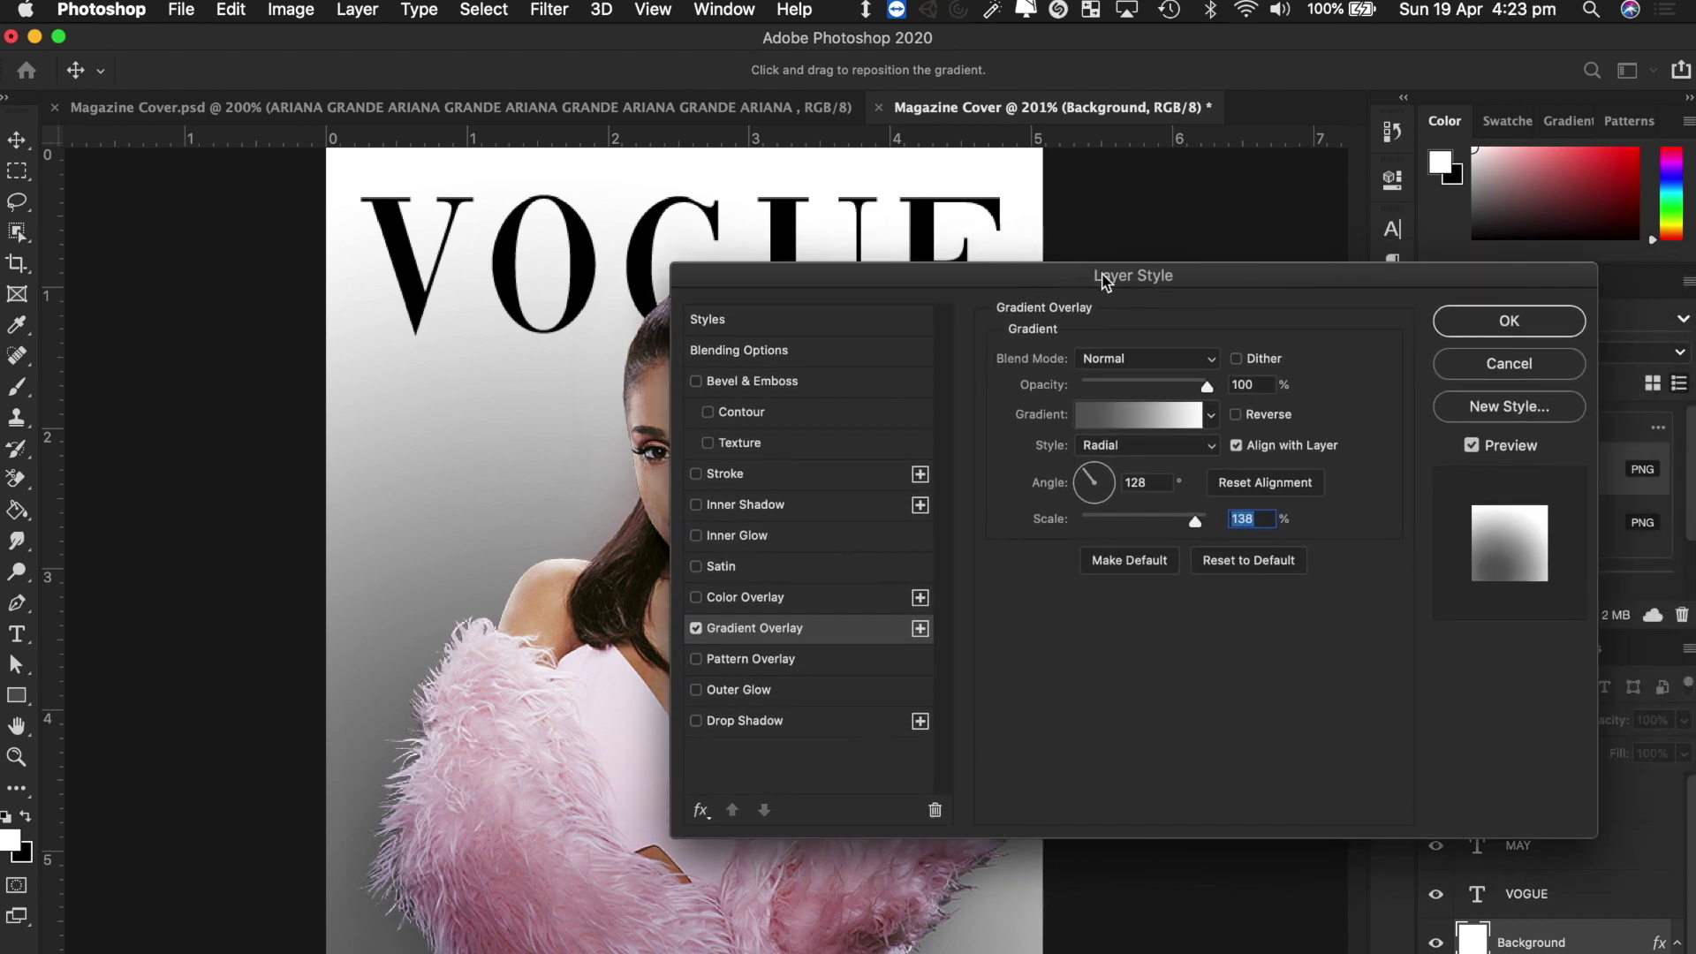
pyautogui.click(1506, 318)
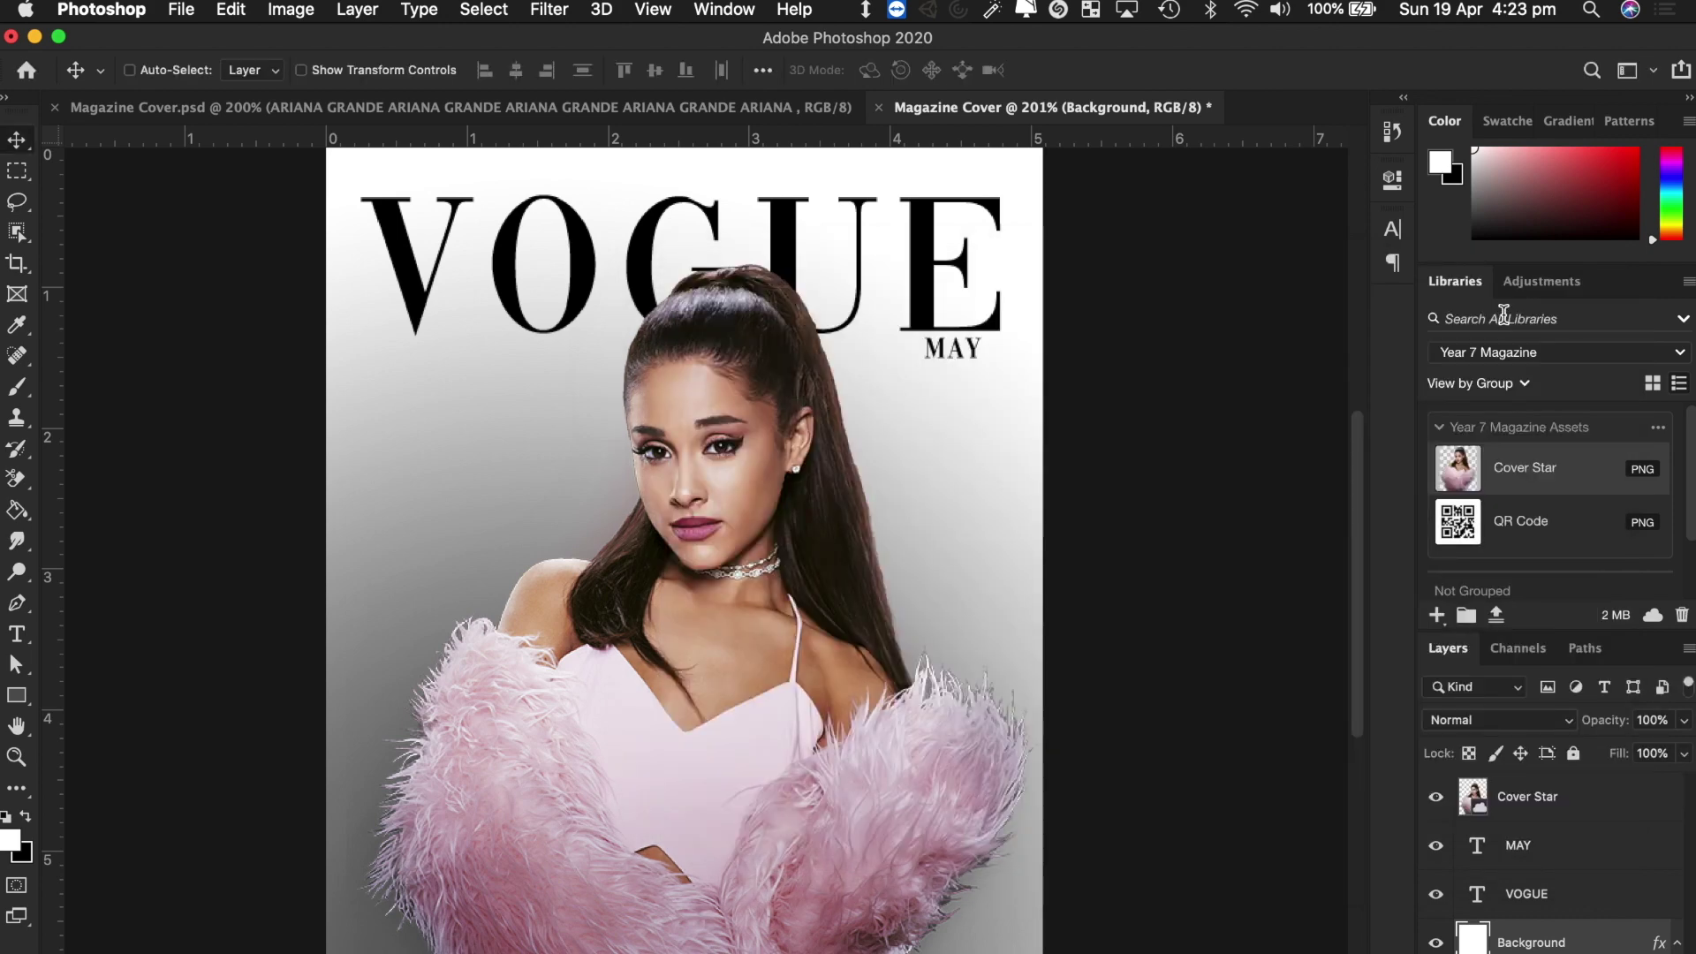
# View the finished Magazine Cover.psd, then switch to the Vogue cover image results.
pyautogui.click(635, 108)
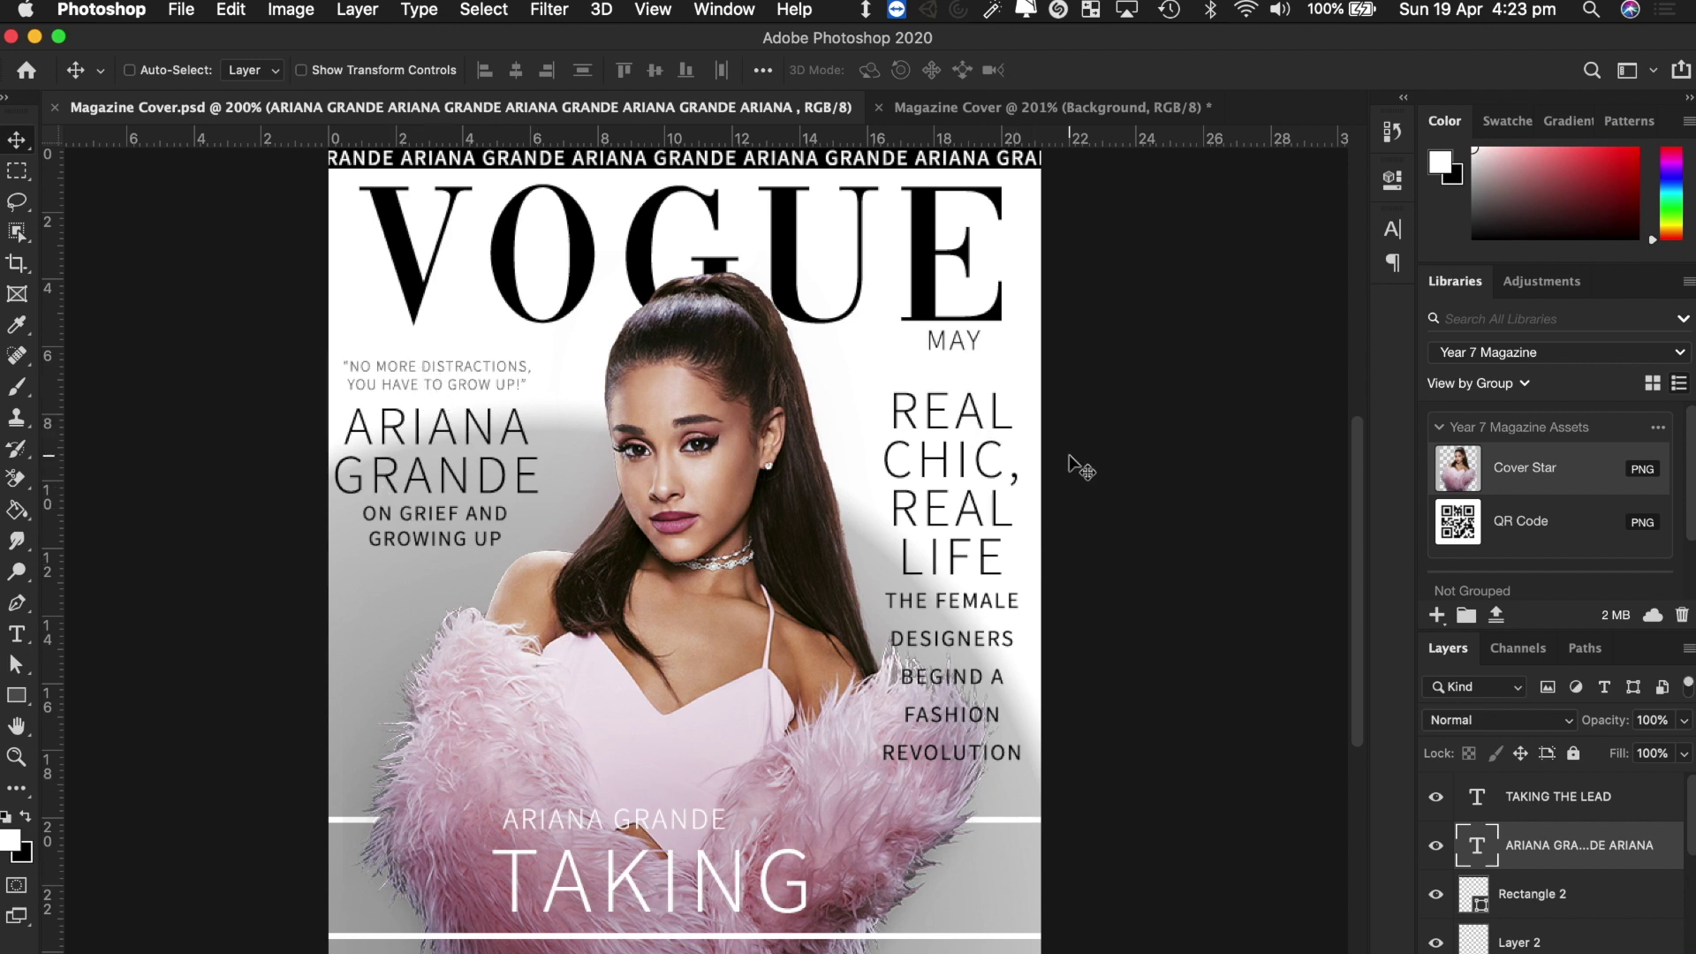
pyautogui.hotkey('ctrl', 'Right')
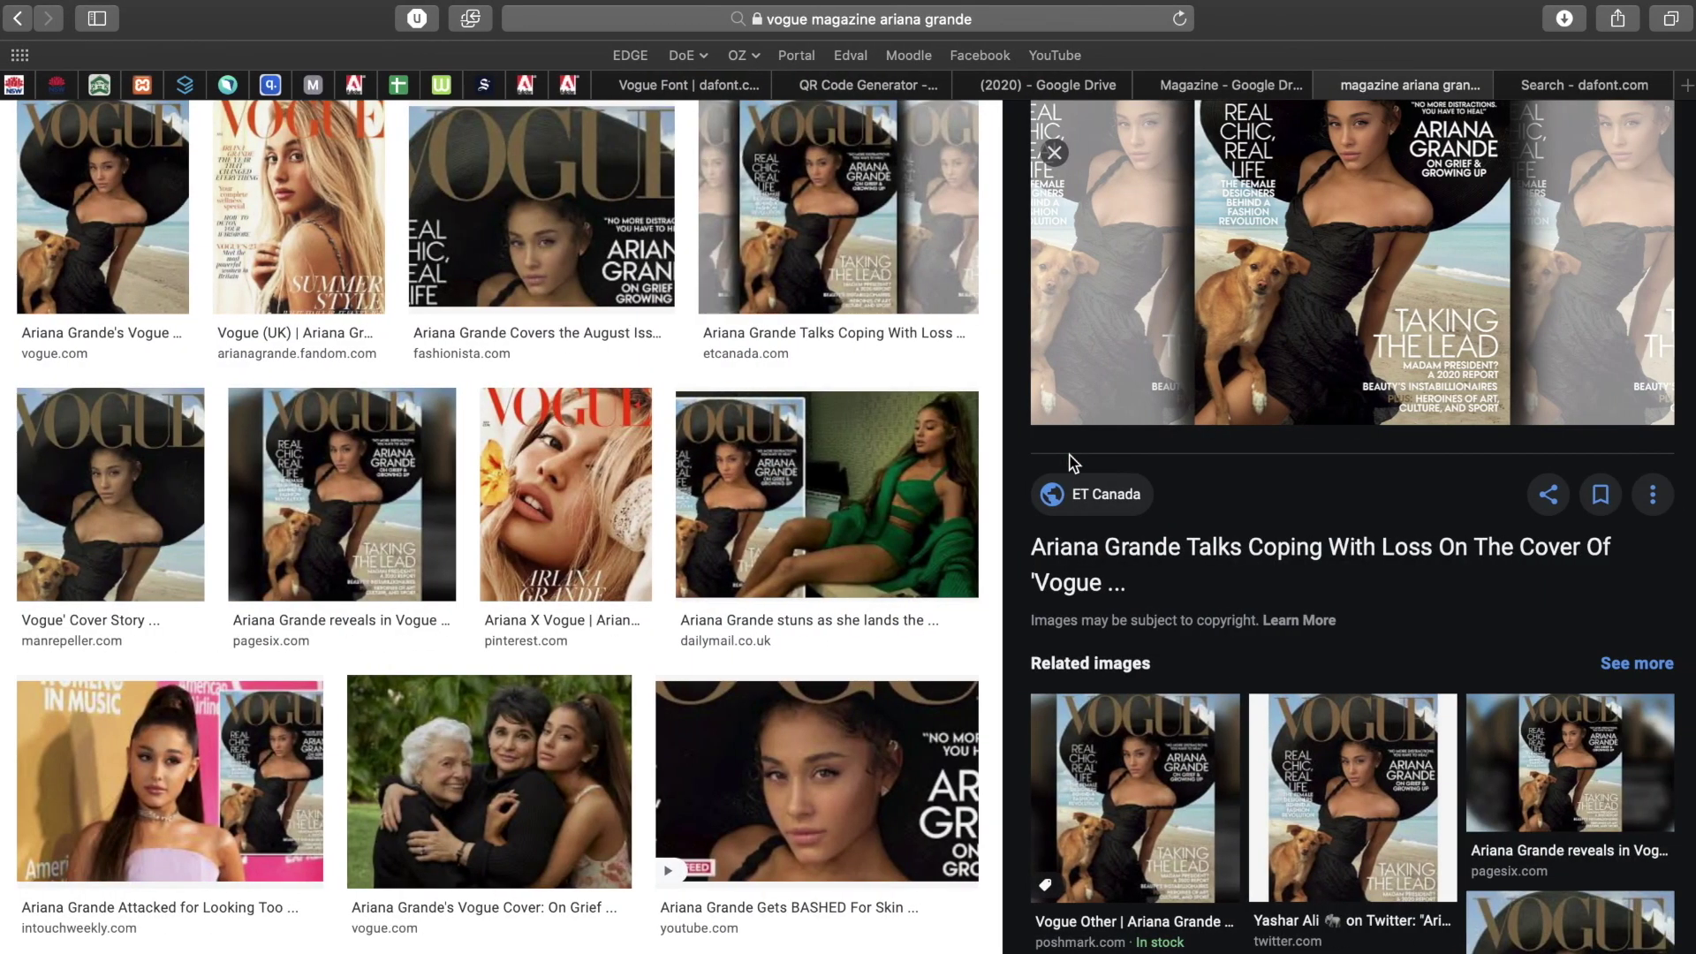
# Scroll back to the top of the Vogue cover image results.
pyautogui.scroll(5, 649, 339)
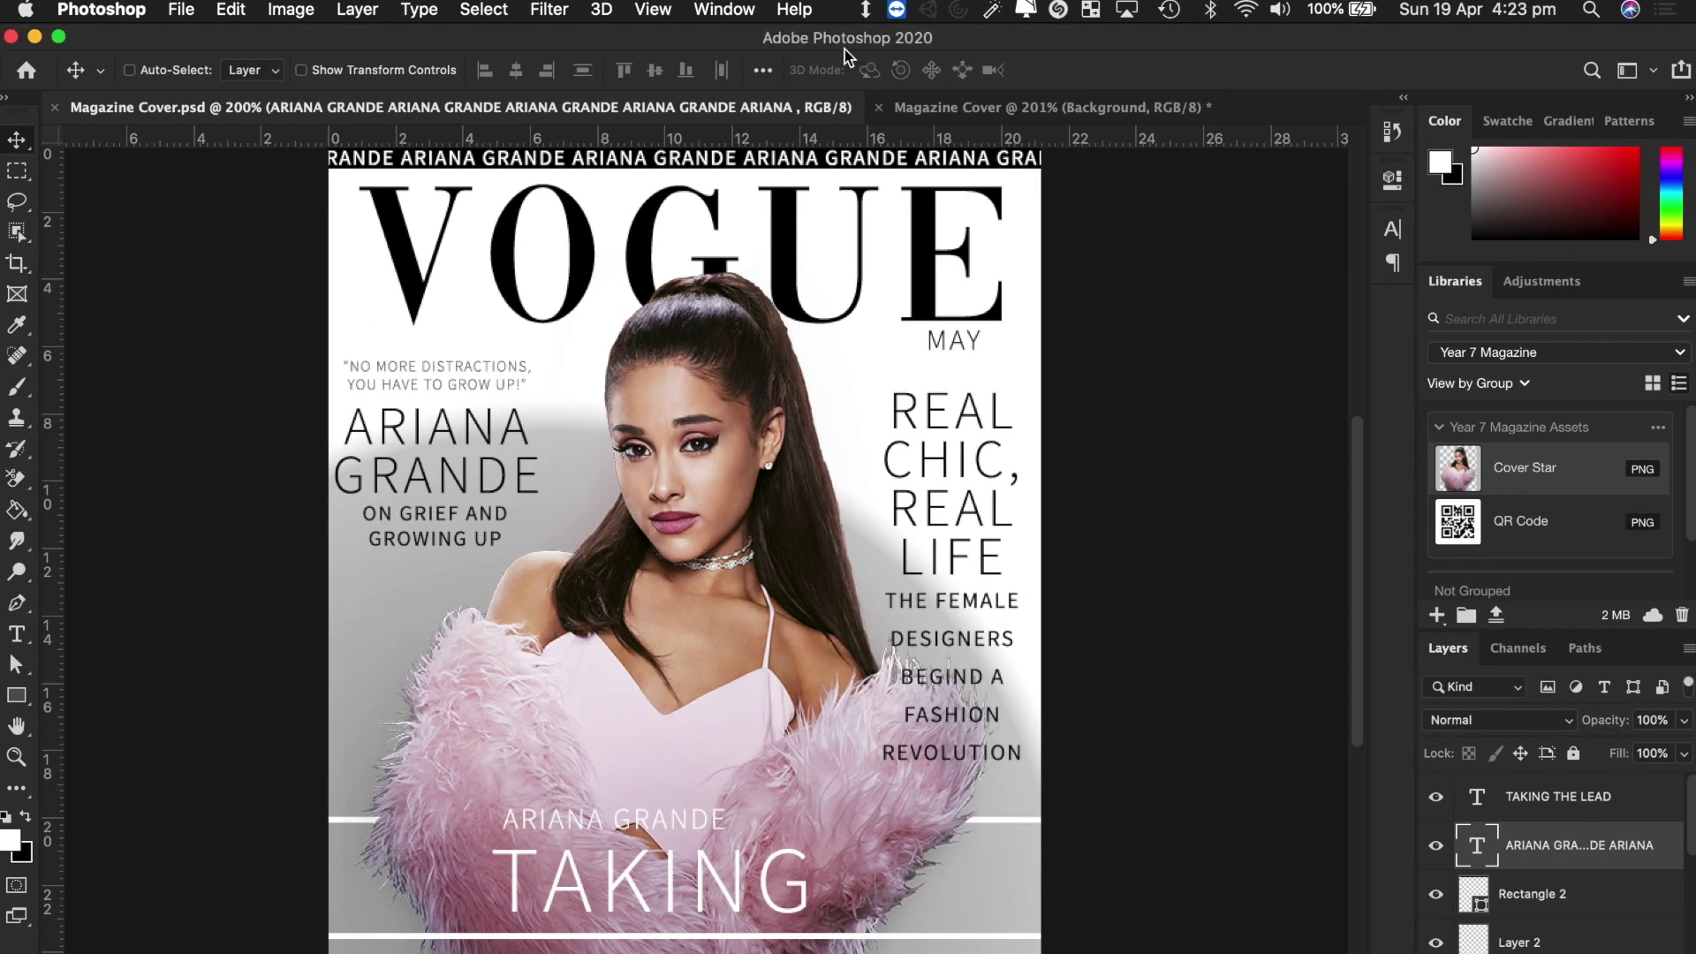
# On the Magazine Cover @ 201%, add a 'REAL CHIC, REAL LIFE' text box enlarged to about 26 pt.
pyautogui.click(994, 108)
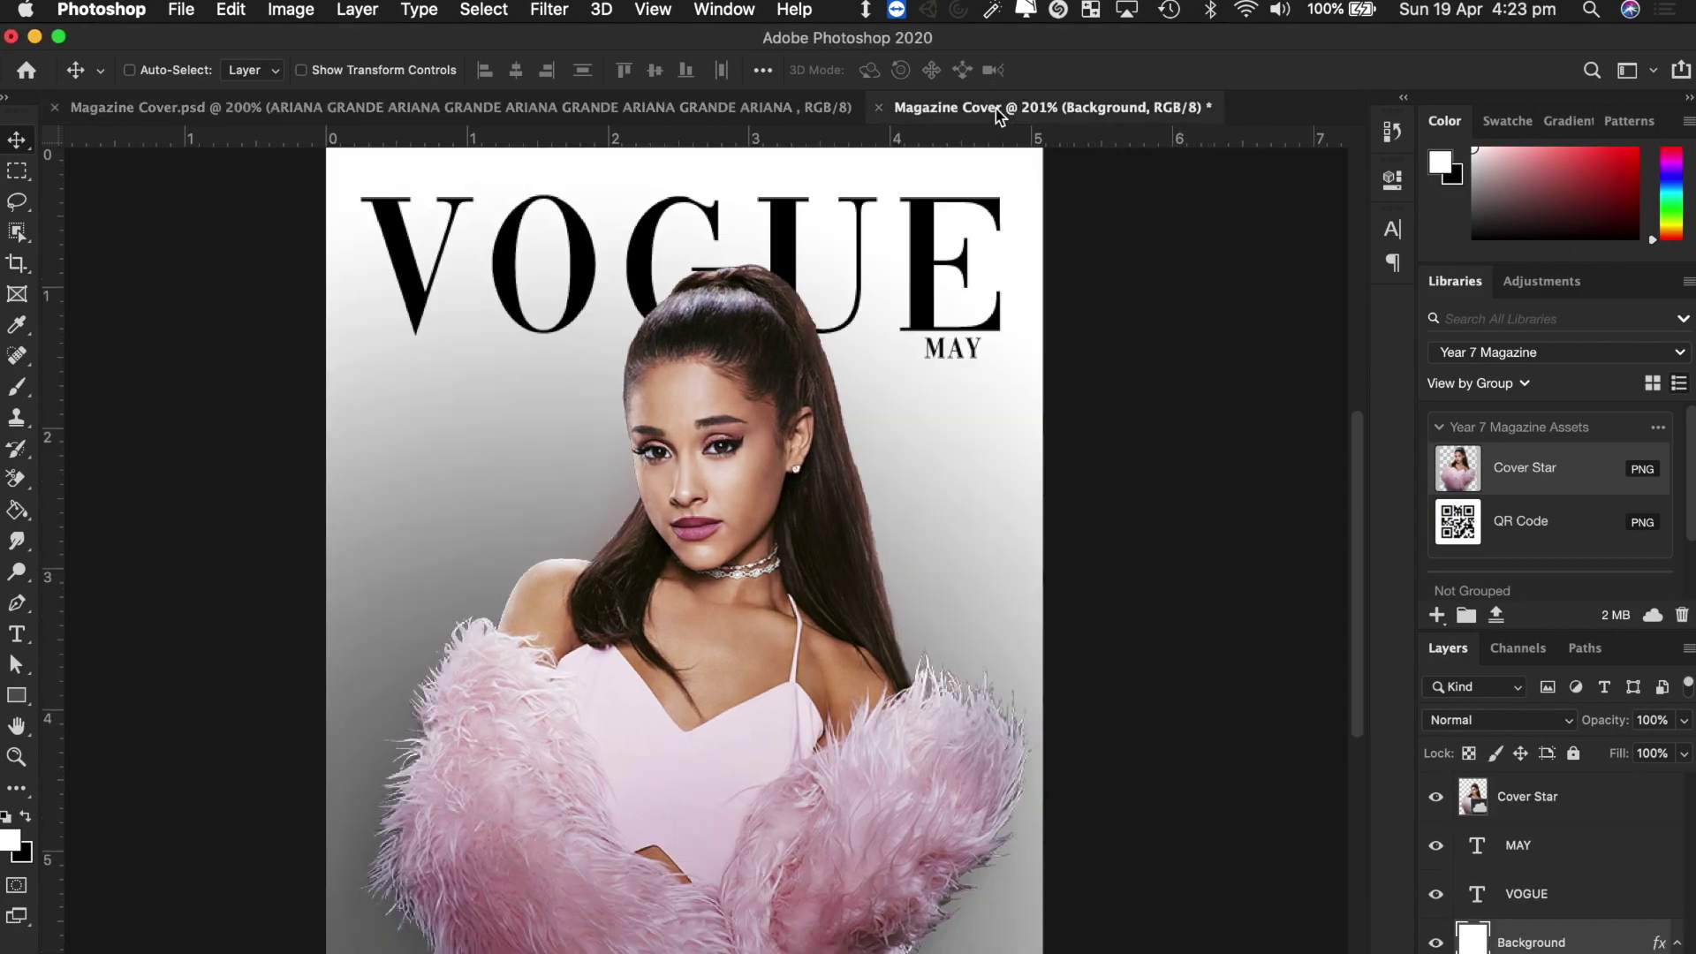
pyautogui.click(17, 634)
pyautogui.moveTo(364, 394); pyautogui.dragTo(716, 869)
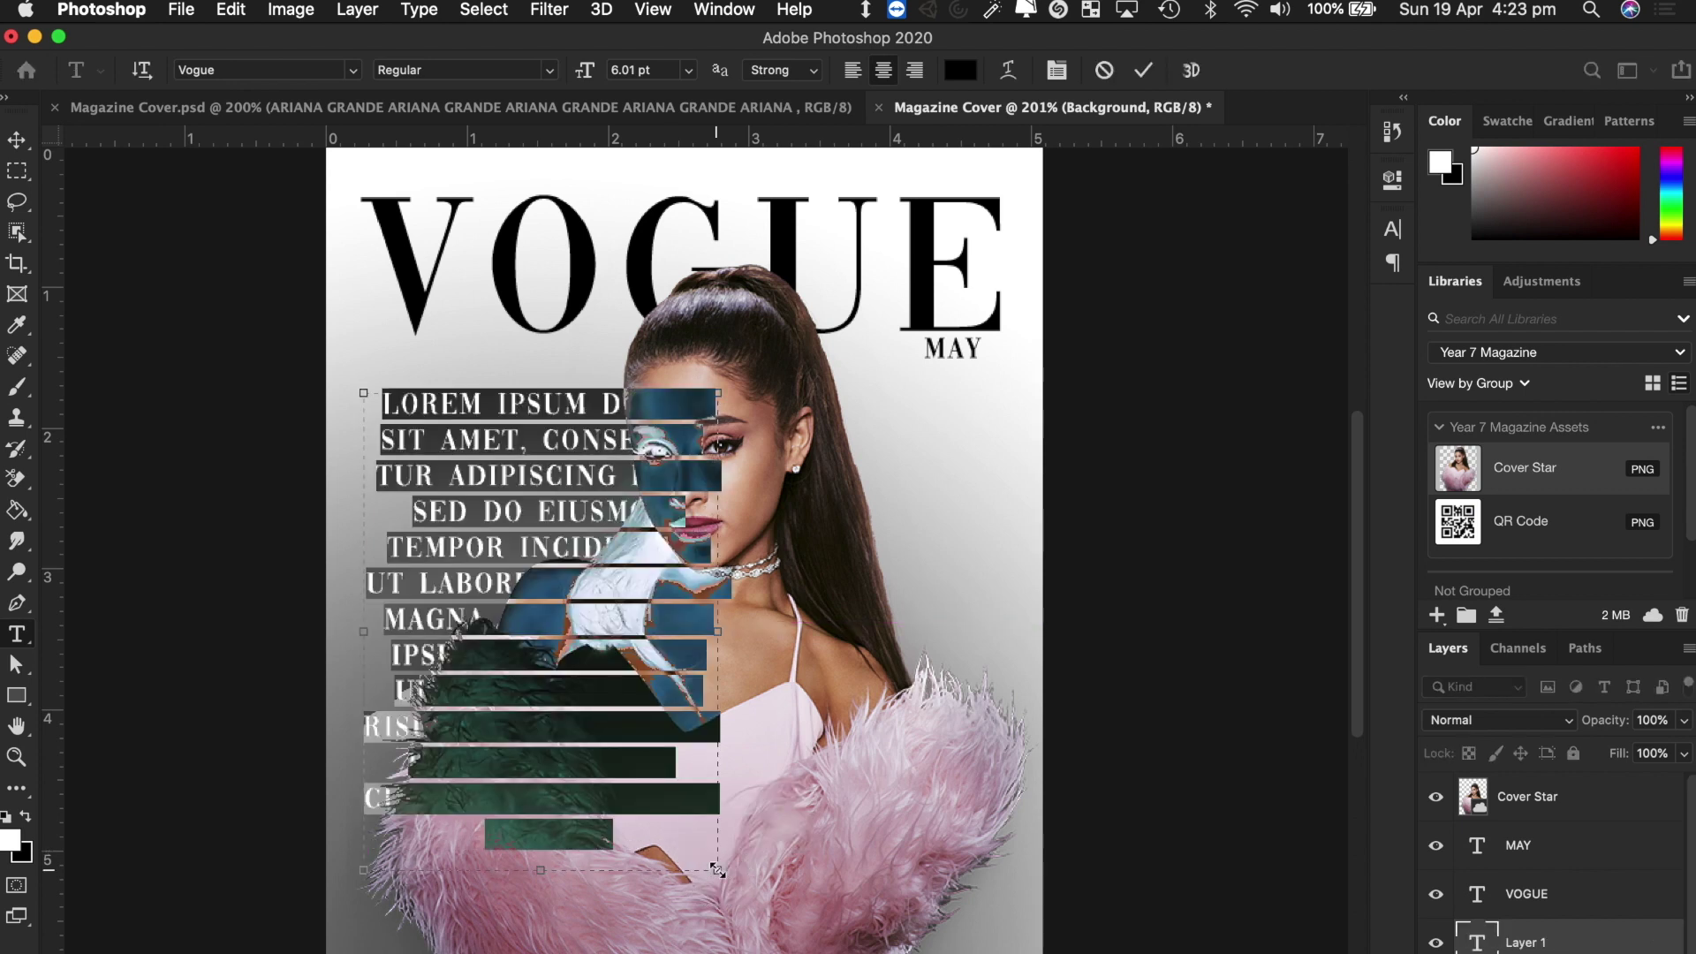
pyautogui.write('REAL CH')
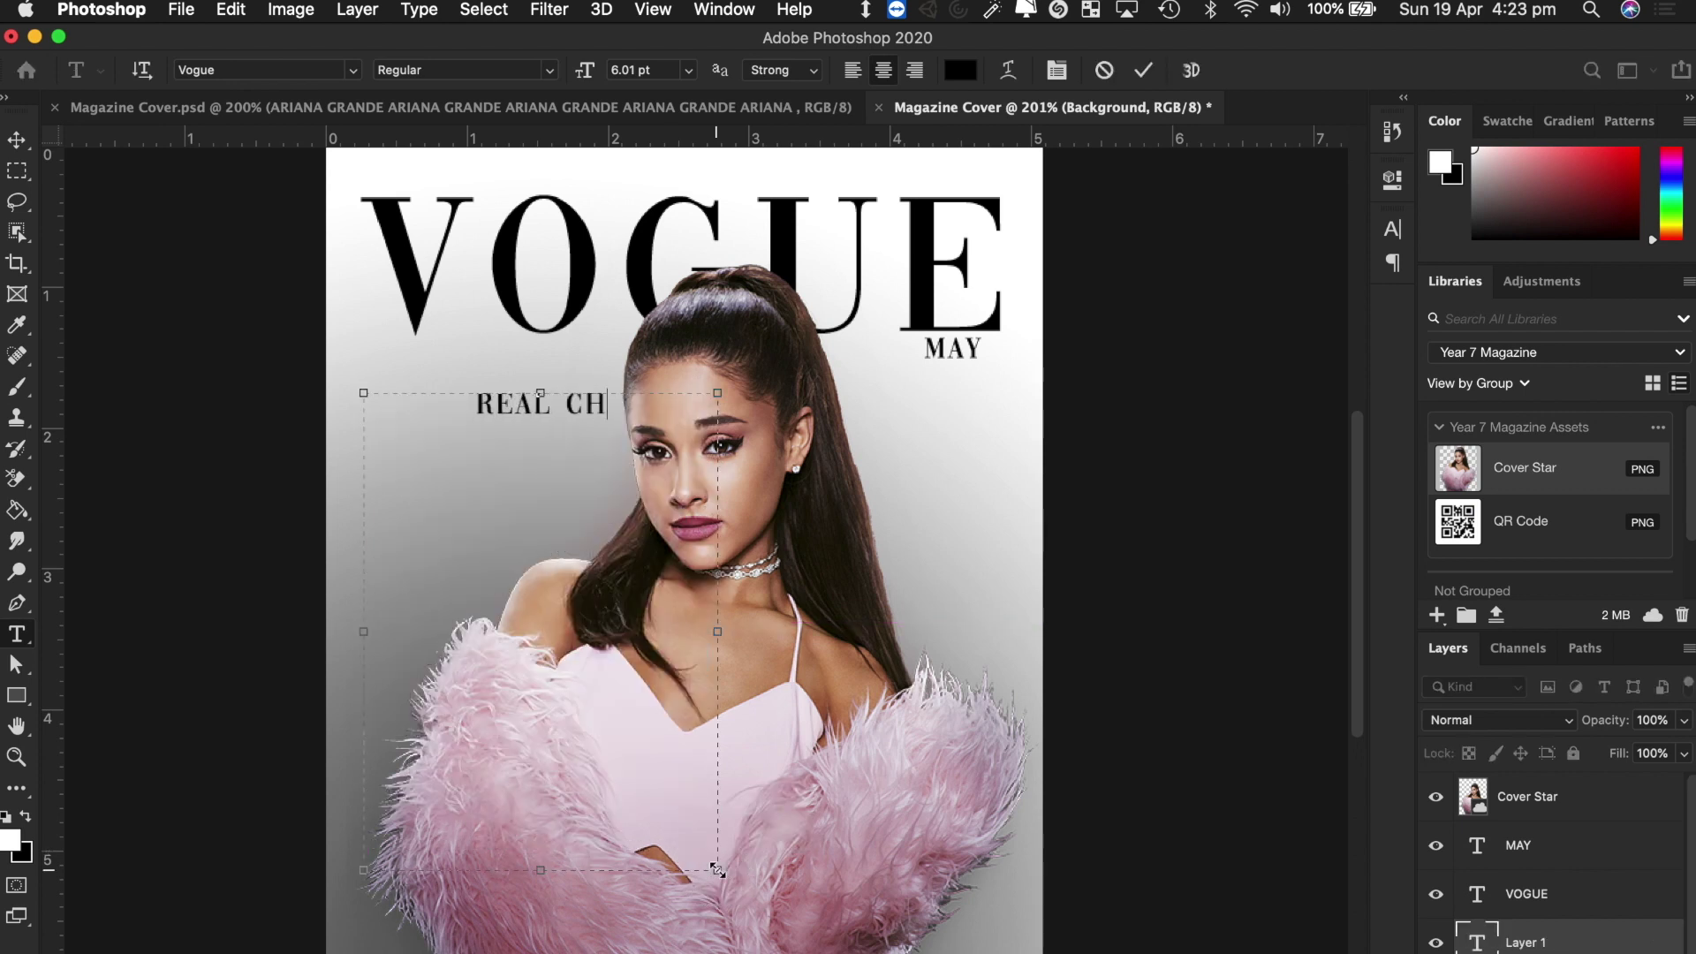
pyautogui.write('IC,')
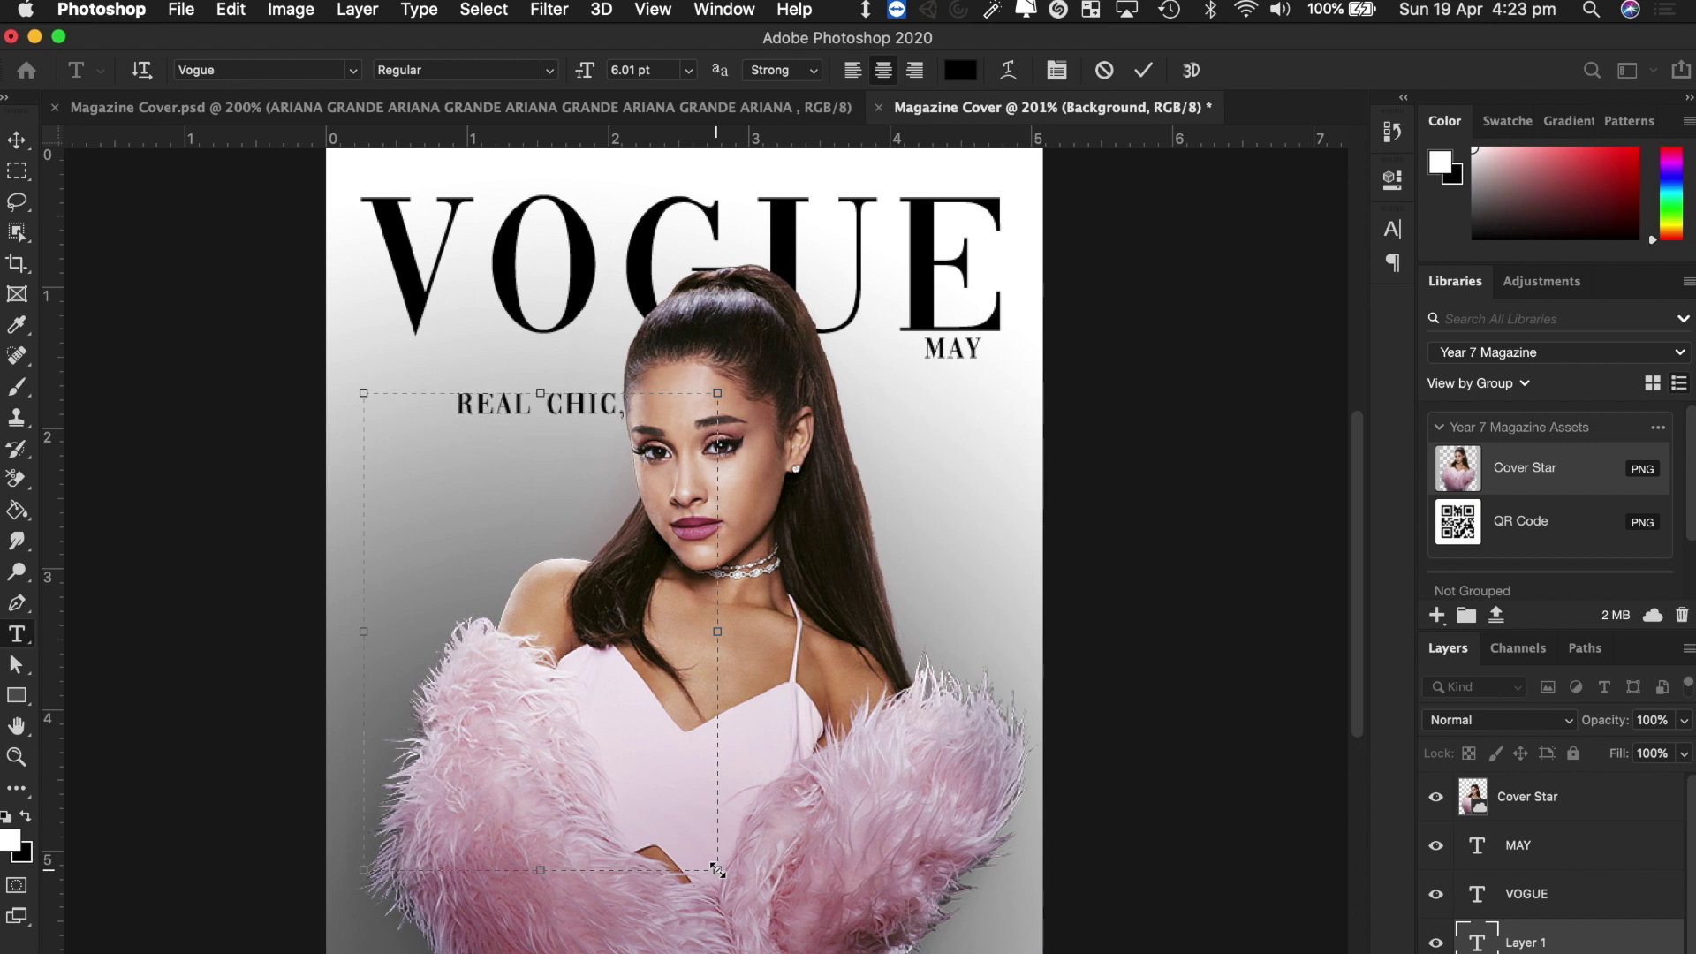
pyautogui.write(' REAL')
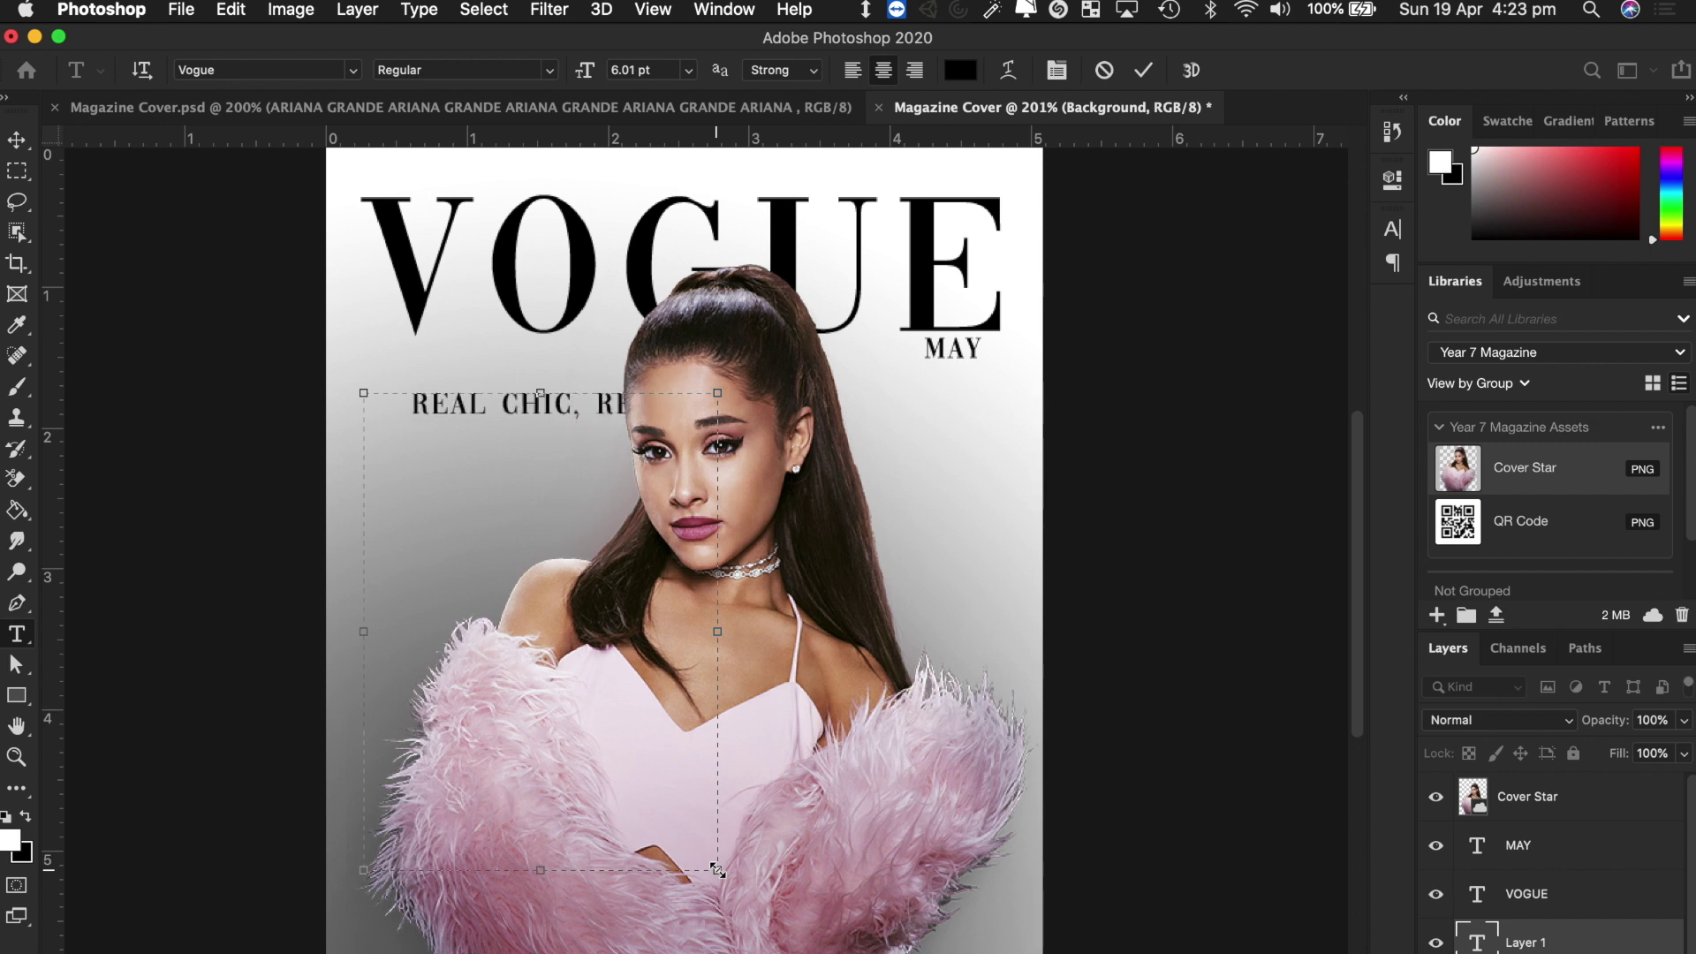
pyautogui.write(' GIRL')
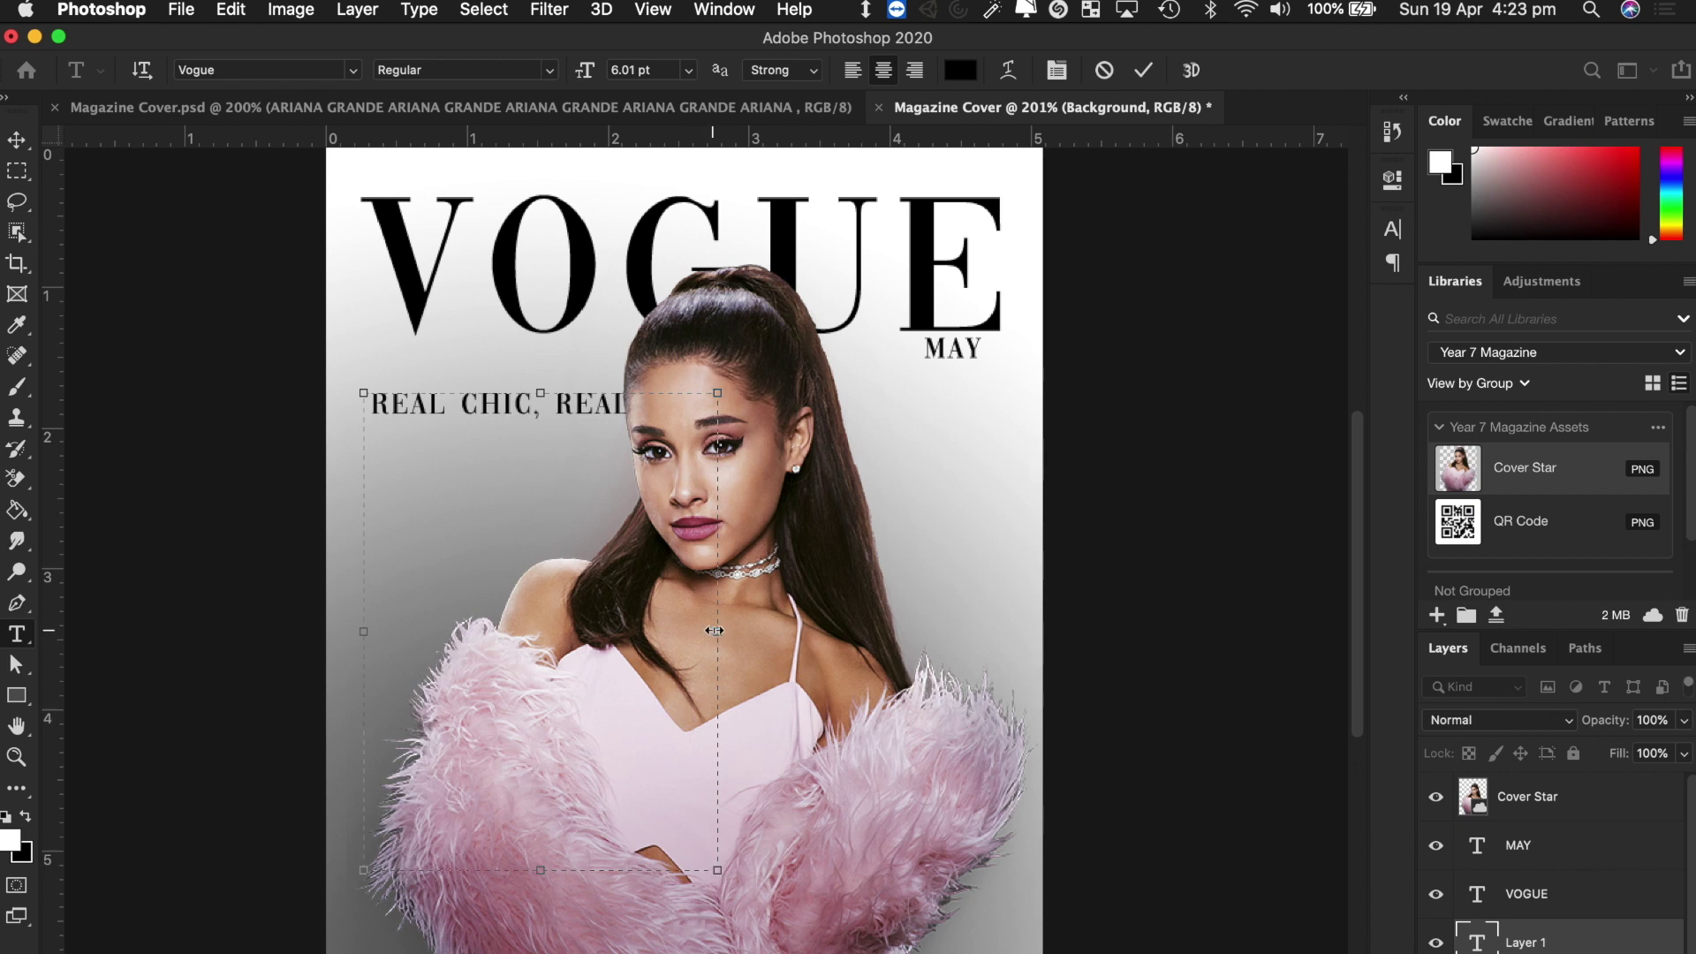
pyautogui.press('super+a')
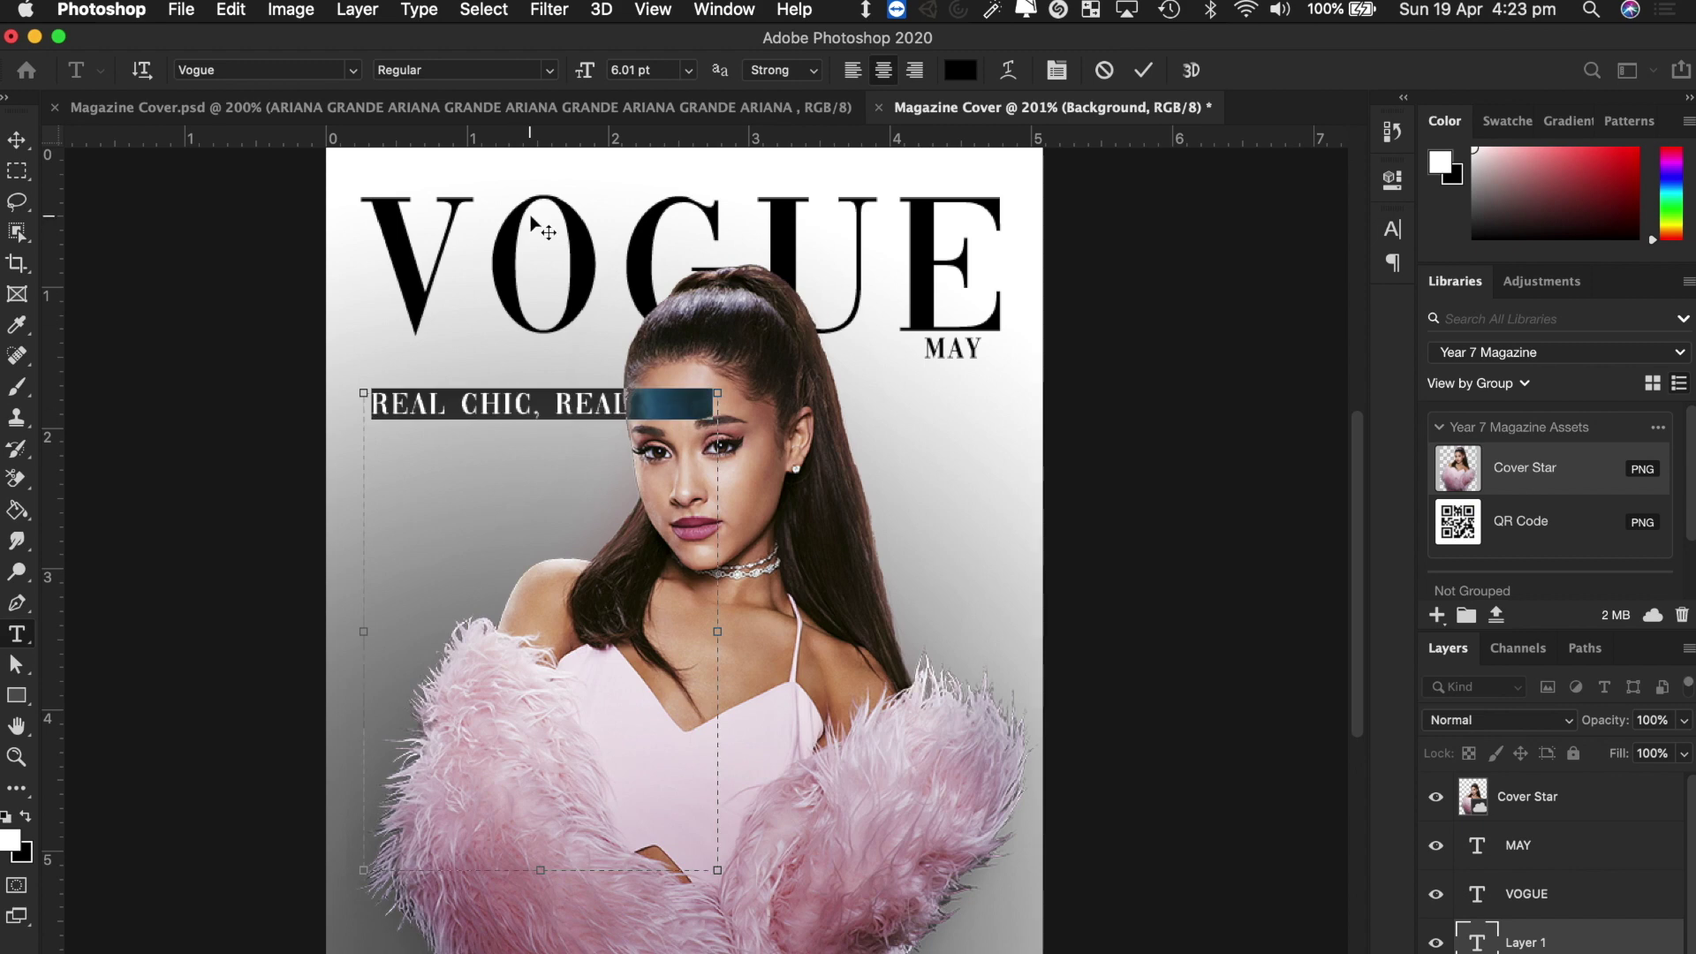
pyautogui.moveTo(583, 78)
pyautogui.mouseDown()
pyautogui.moveTo(608, 76)
pyautogui.moveTo(582, 76)
pyautogui.mouseUp()
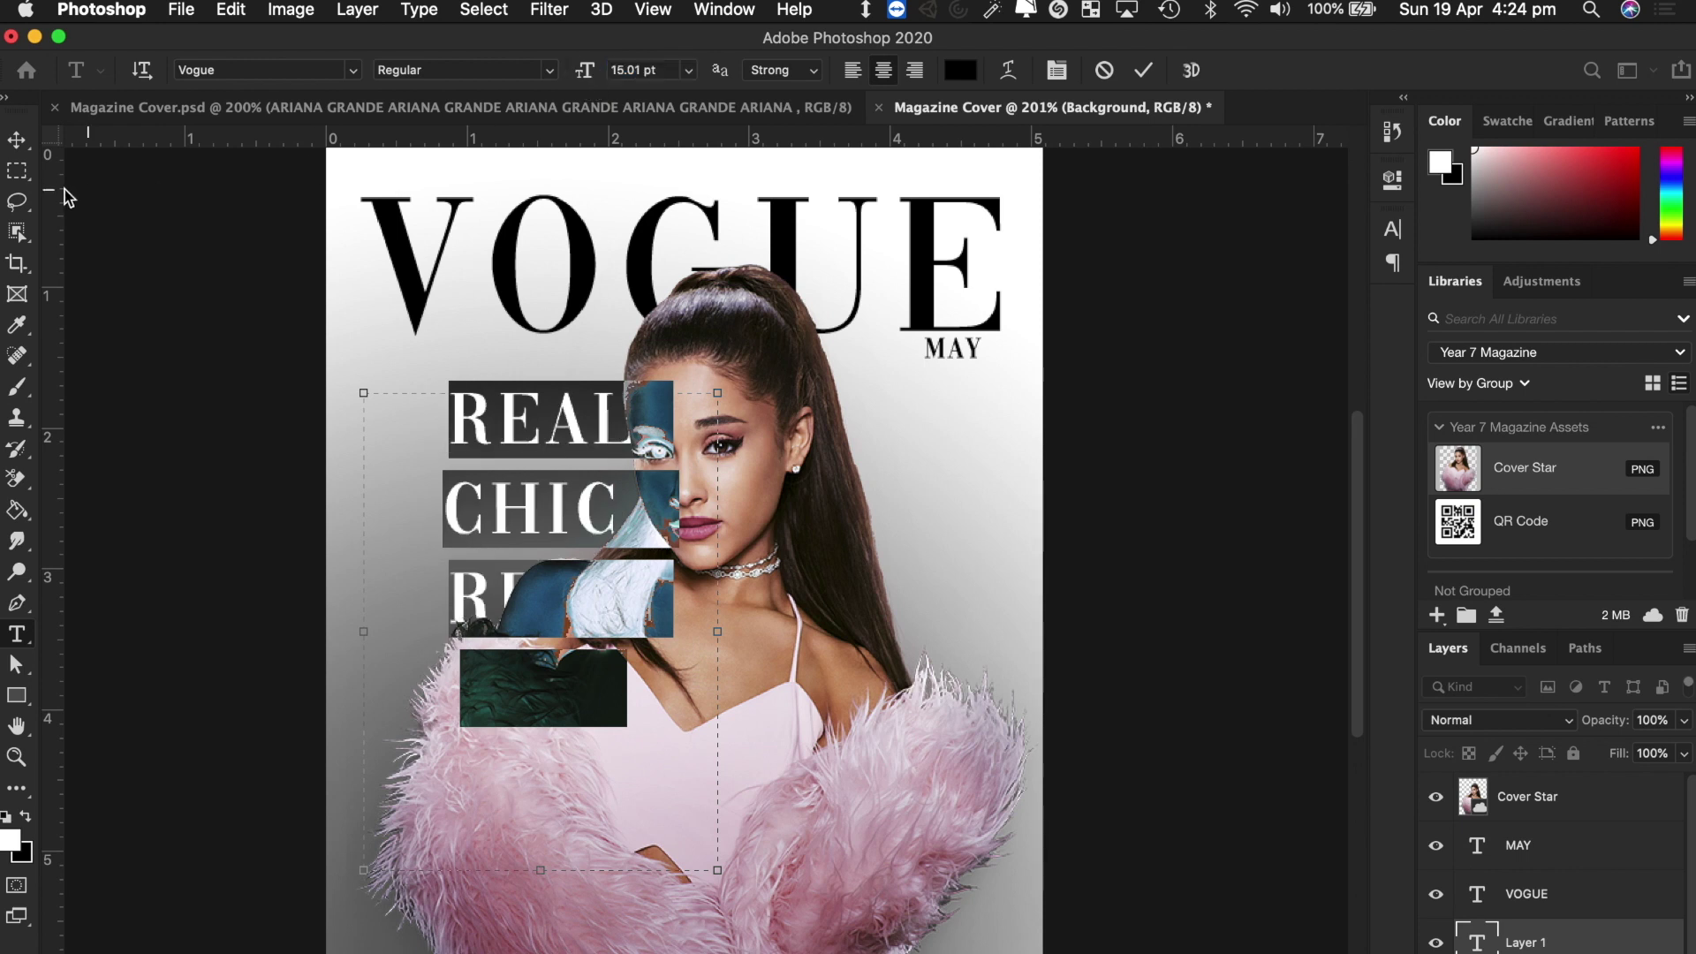
# Move the headline to the right side, with its layer above the cover star.
pyautogui.click(19, 144)
pyautogui.moveTo(580, 510); pyautogui.dragTo(964, 524)
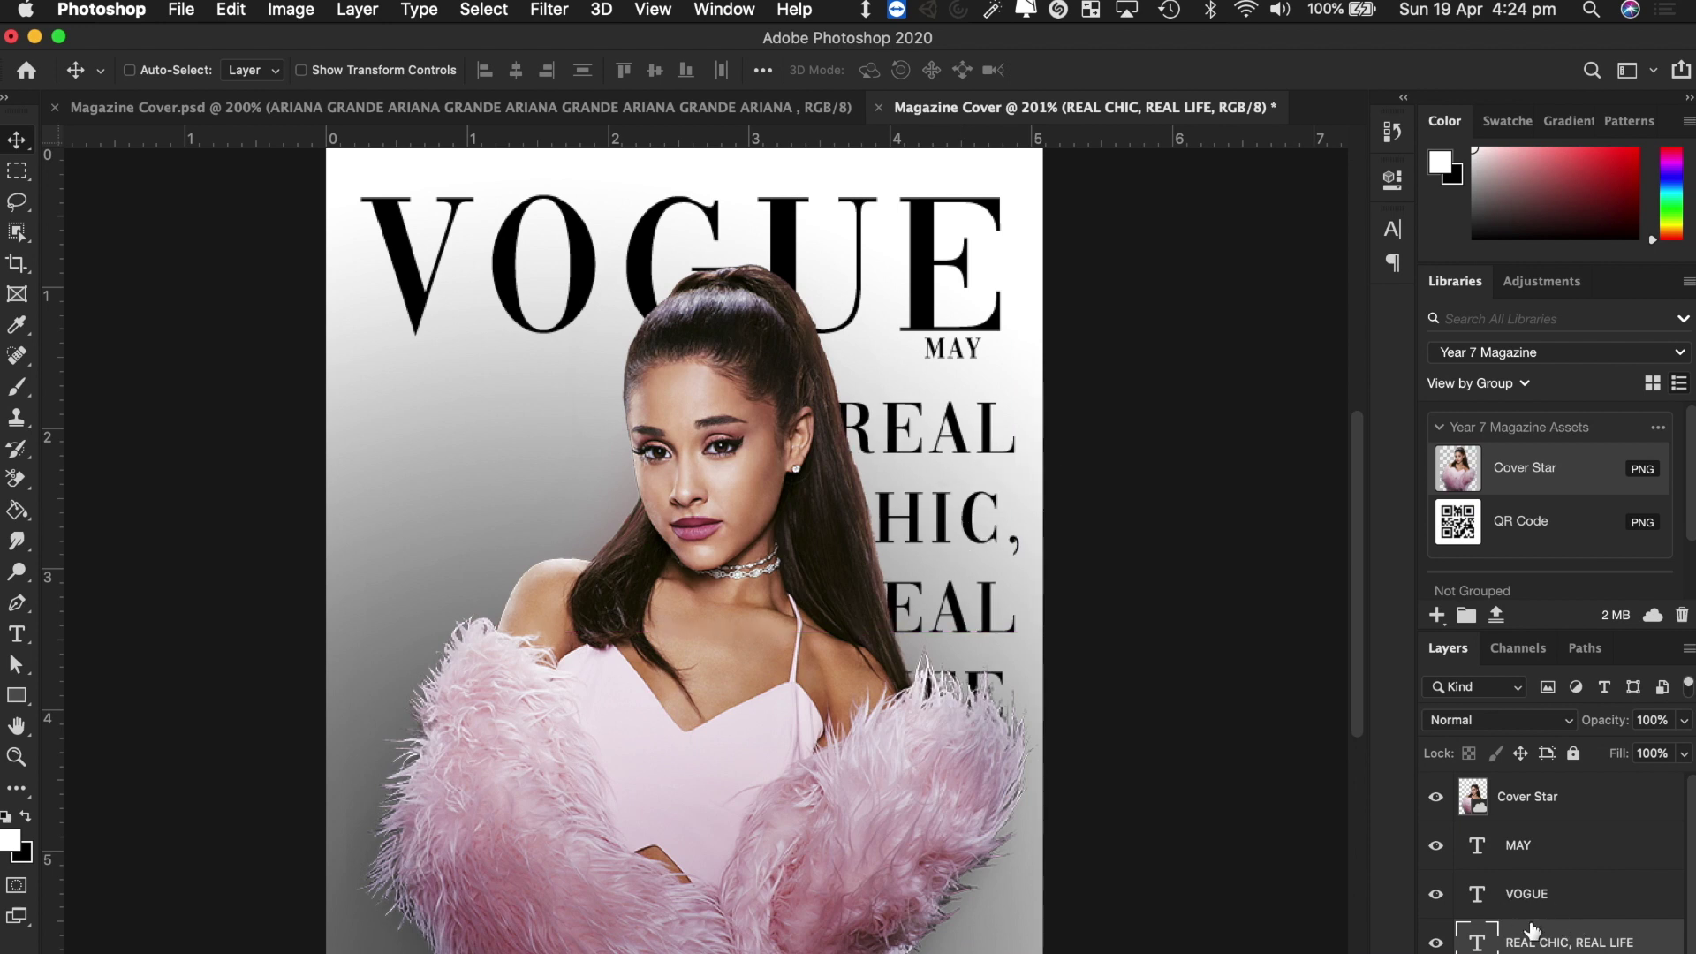
pyautogui.moveTo(1578, 945); pyautogui.dragTo(1581, 790)
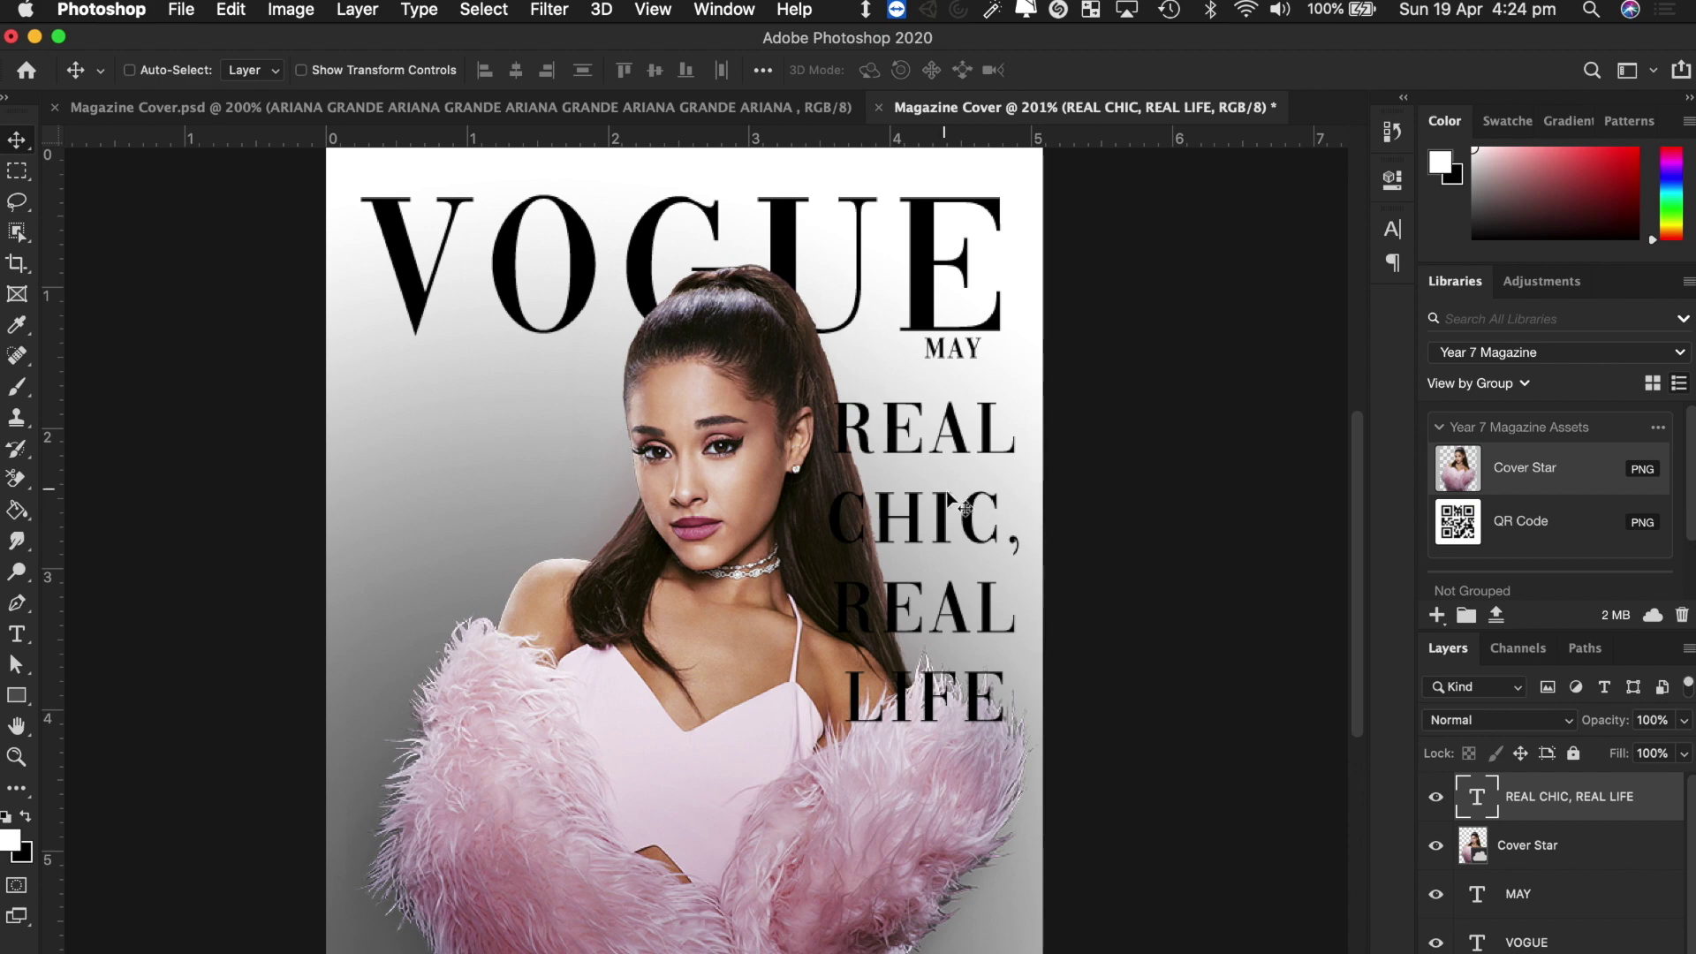
pyautogui.moveTo(945, 526)
pyautogui.mouseDown()
pyautogui.moveTo(823, 601)
pyautogui.moveTo(466, 526)
pyautogui.moveTo(706, 546)
pyautogui.moveTo(949, 534)
pyautogui.mouseUp()
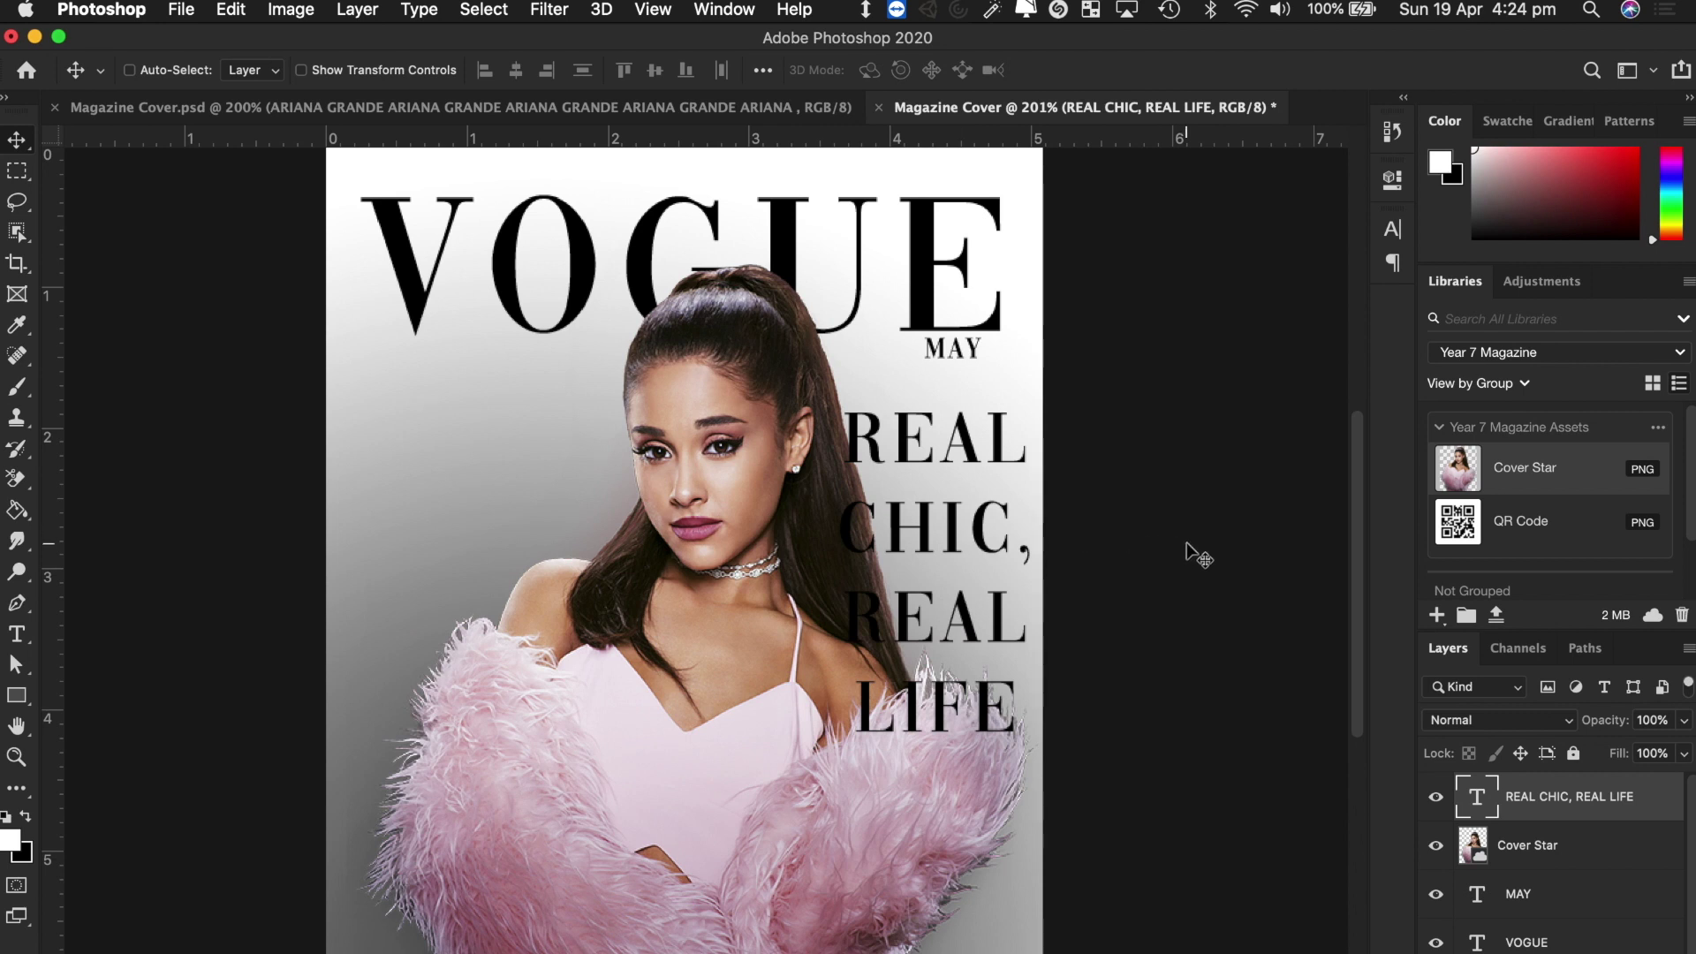
pyautogui.press('t')
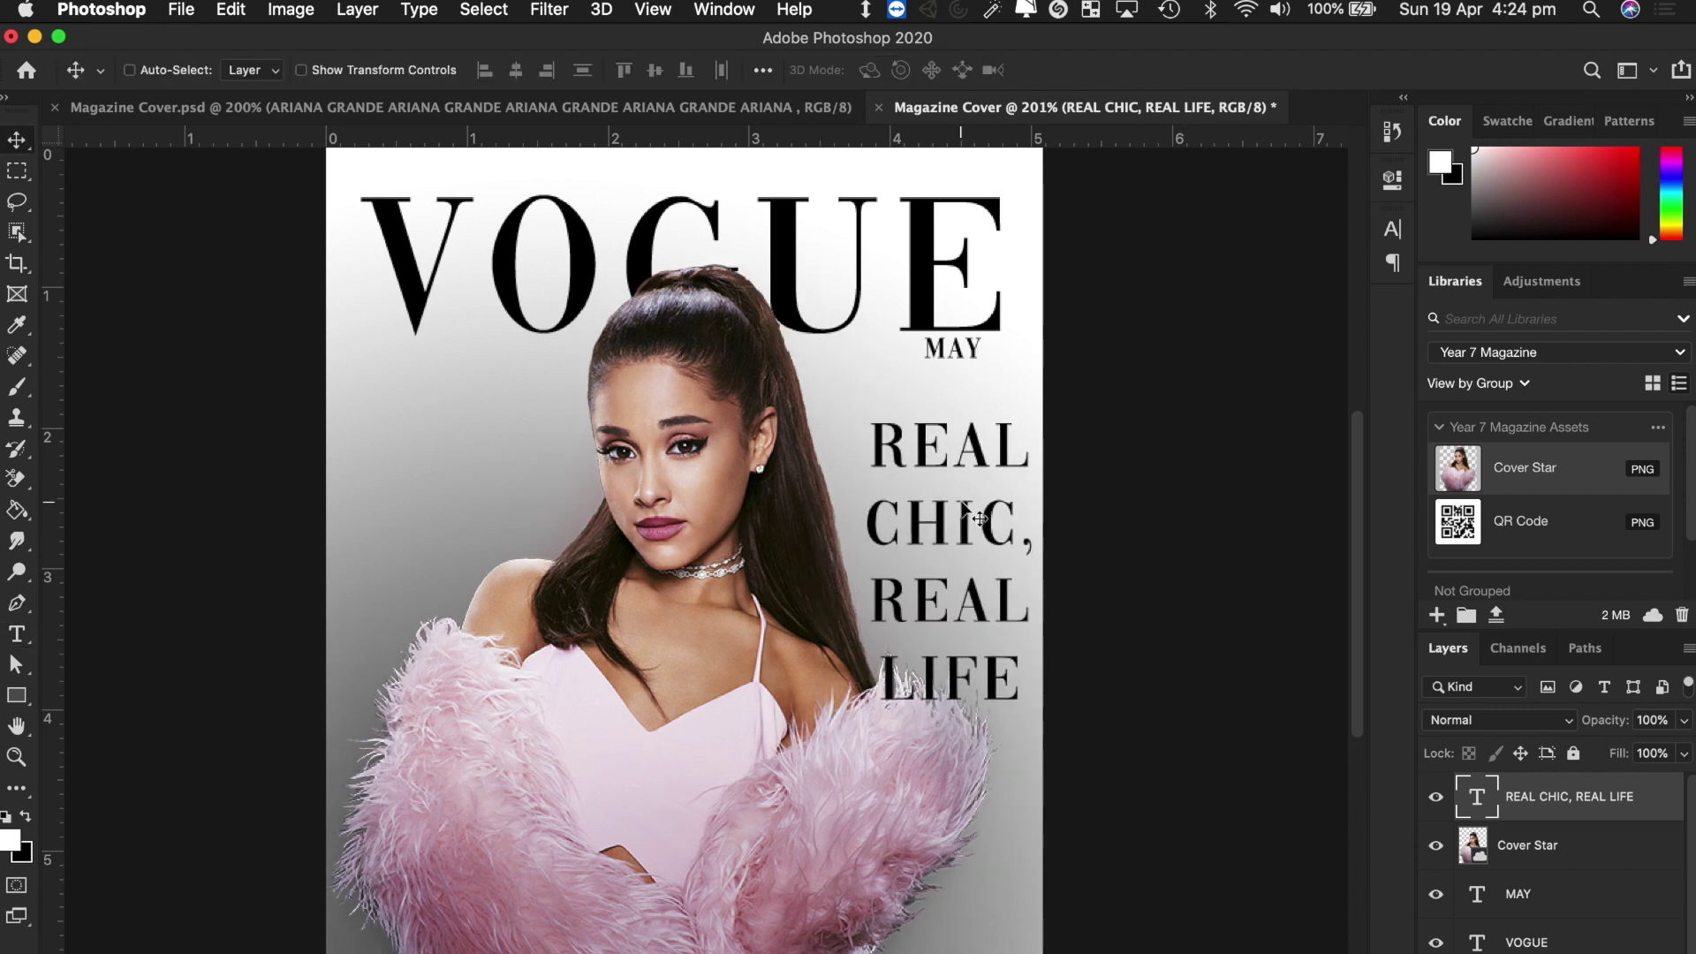
pyautogui.press('Left')
pyautogui.press('Left')
pyautogui.press('Left')
pyautogui.press('Left')
pyautogui.press('Left')
pyautogui.press('Left')
pyautogui.press('Left')
pyautogui.press('Up')
pyautogui.press('Up')
pyautogui.press('Up')
pyautogui.press('Up')
pyautogui.press('Up')
pyautogui.press('Up')
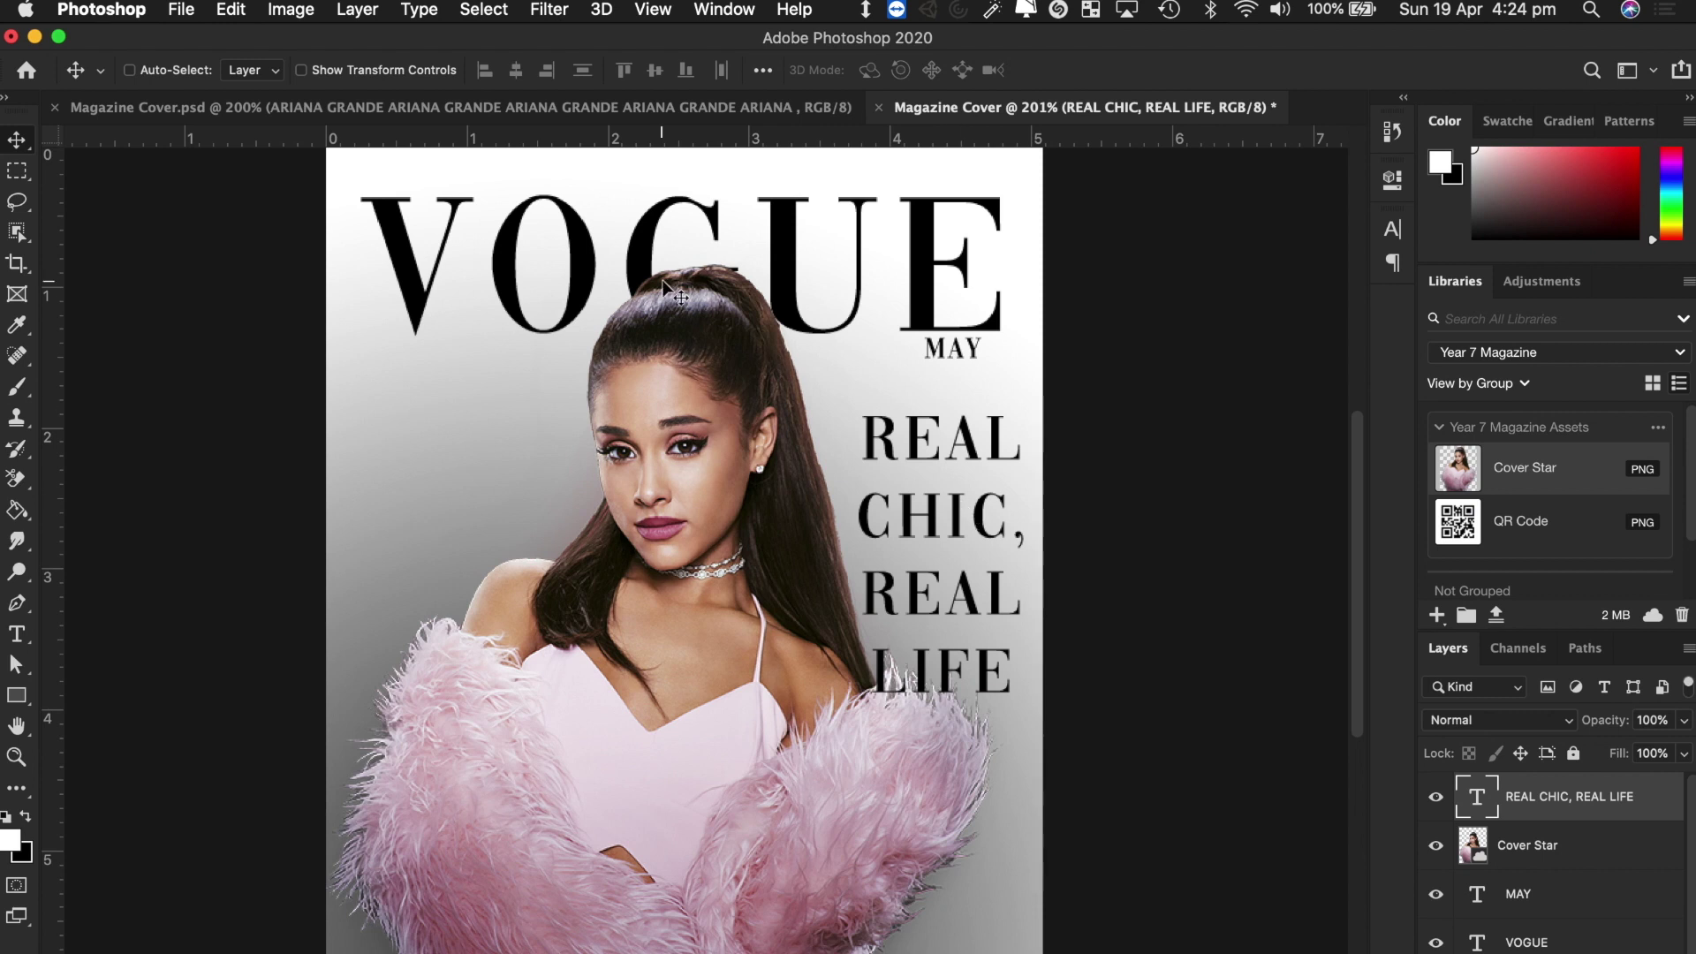
# Set the headline font to Source Sans Variable Light.
pyautogui.press('t')
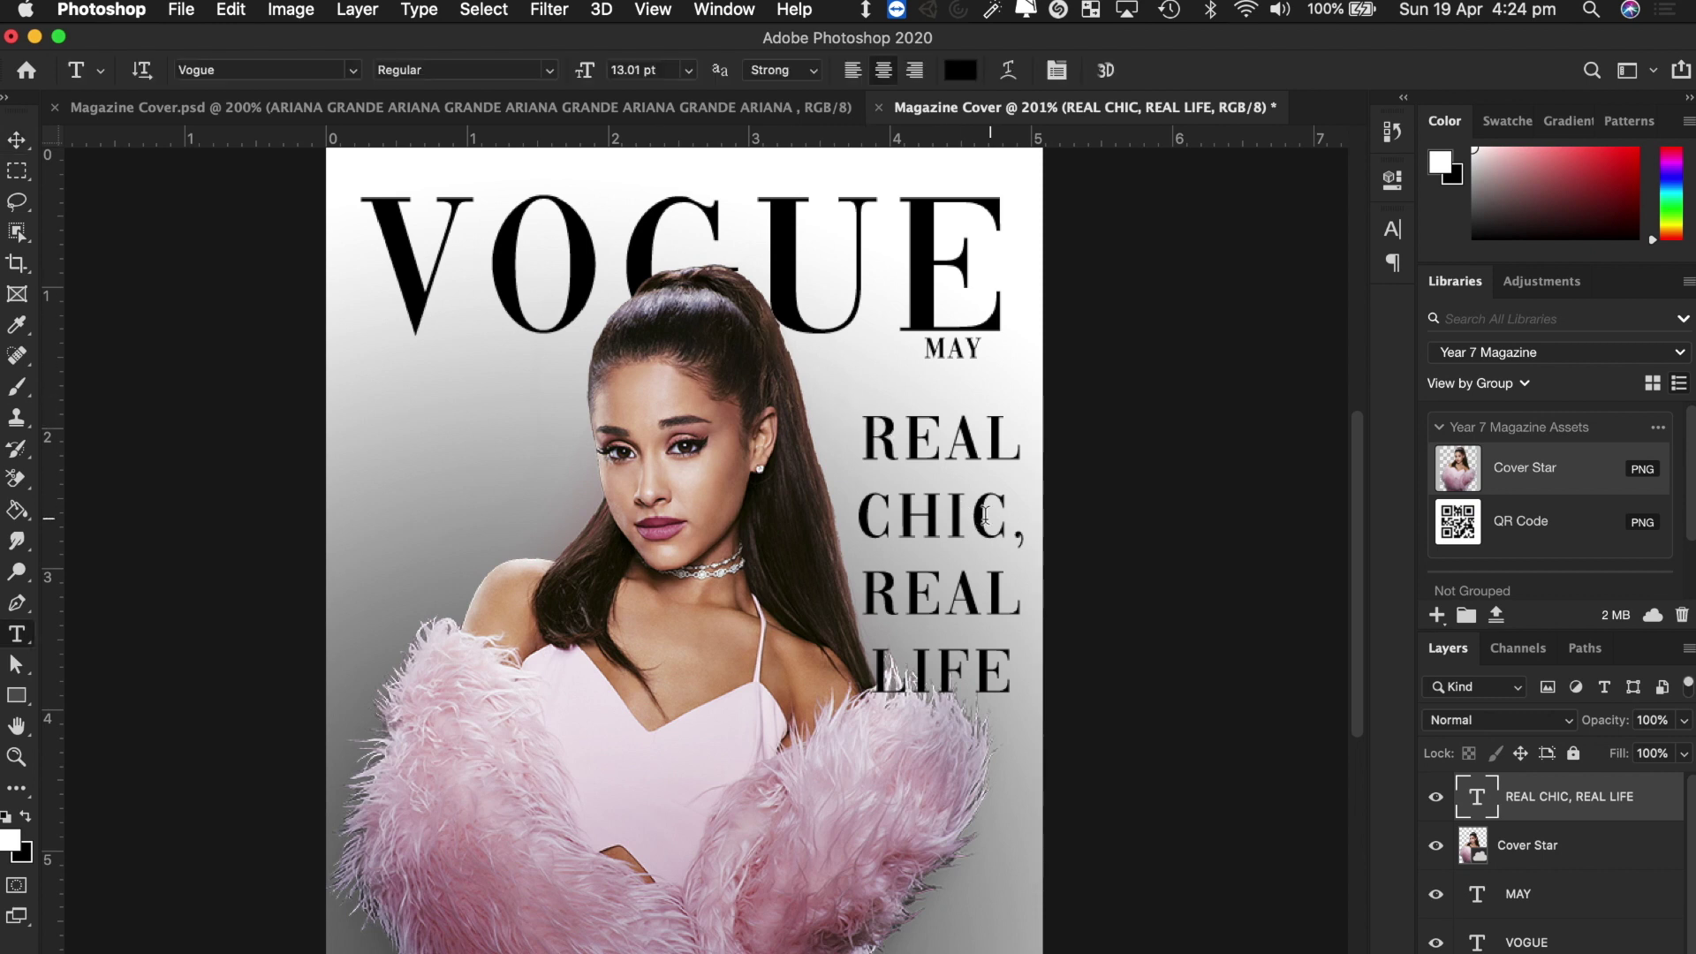
pyautogui.click(978, 517)
pyautogui.press('super+a')
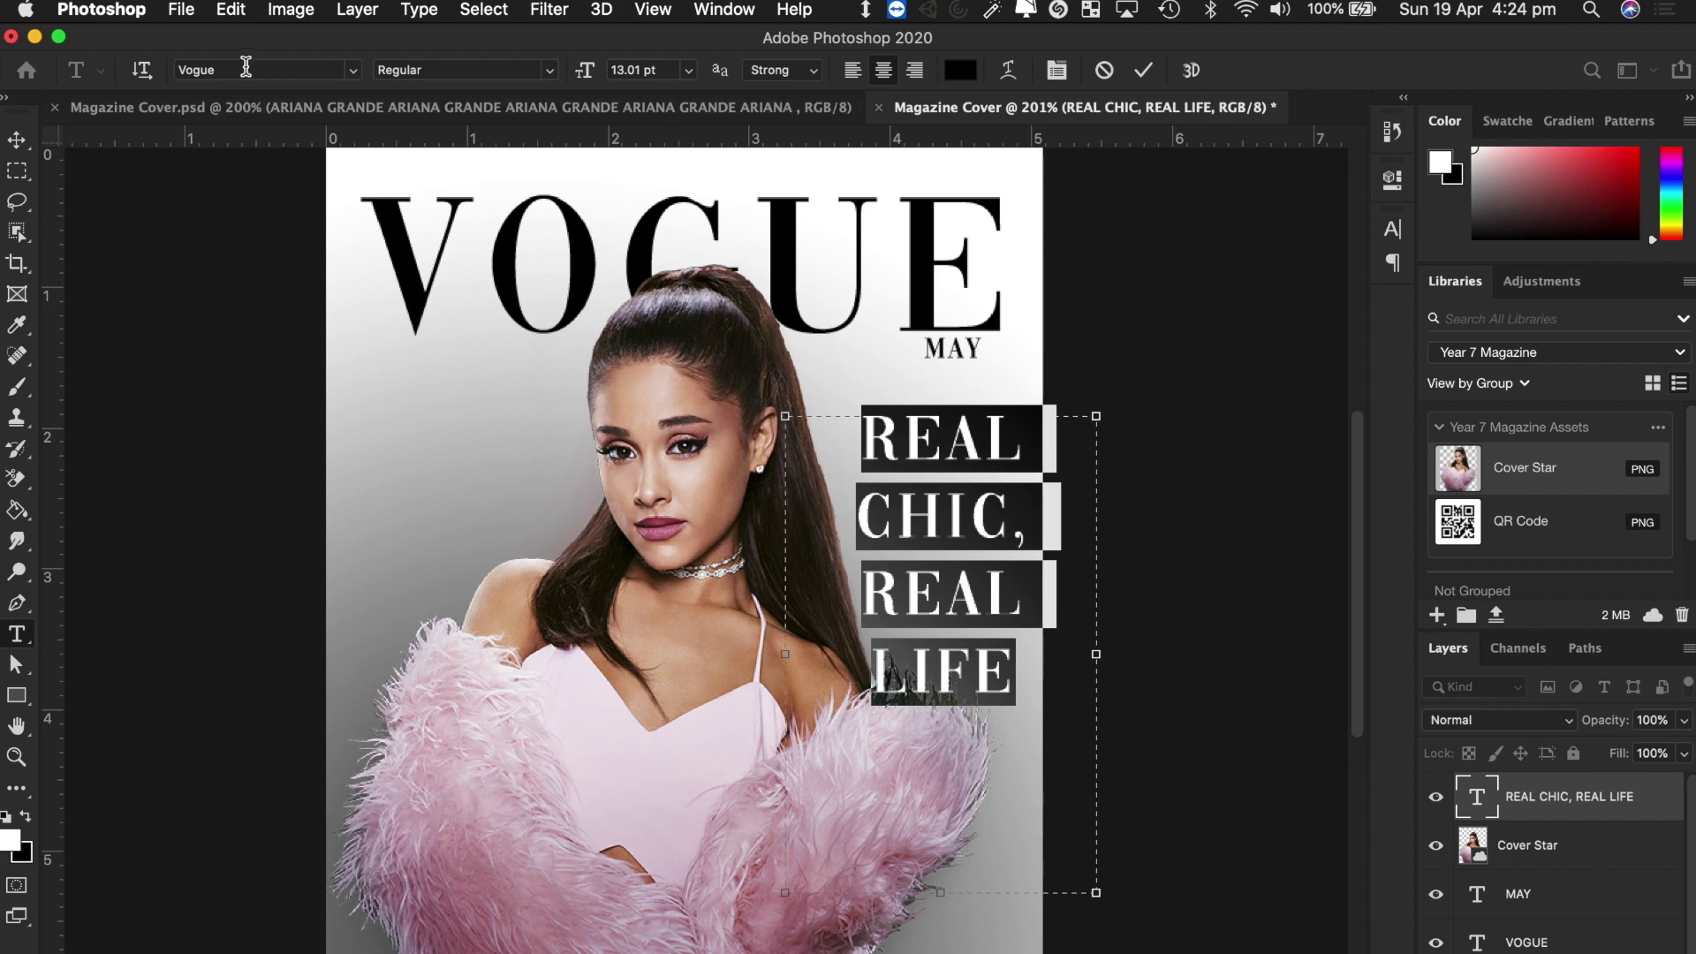
pyautogui.click(246, 68)
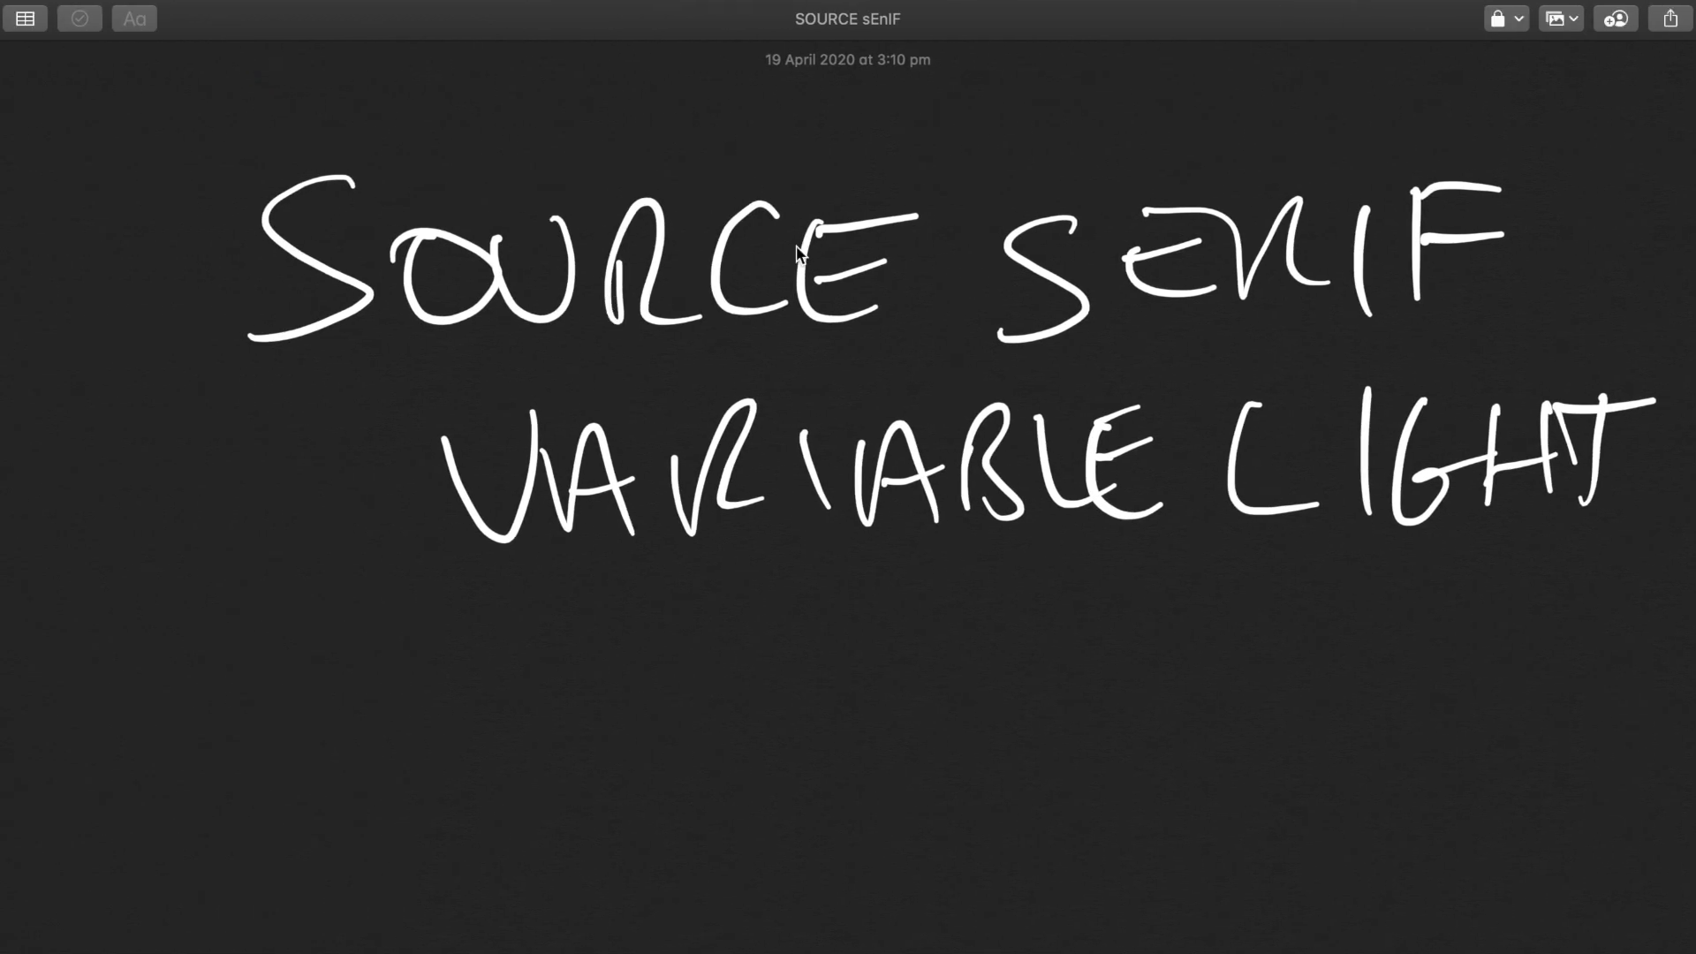
pyautogui.hotkey('ctrl', 'Right')
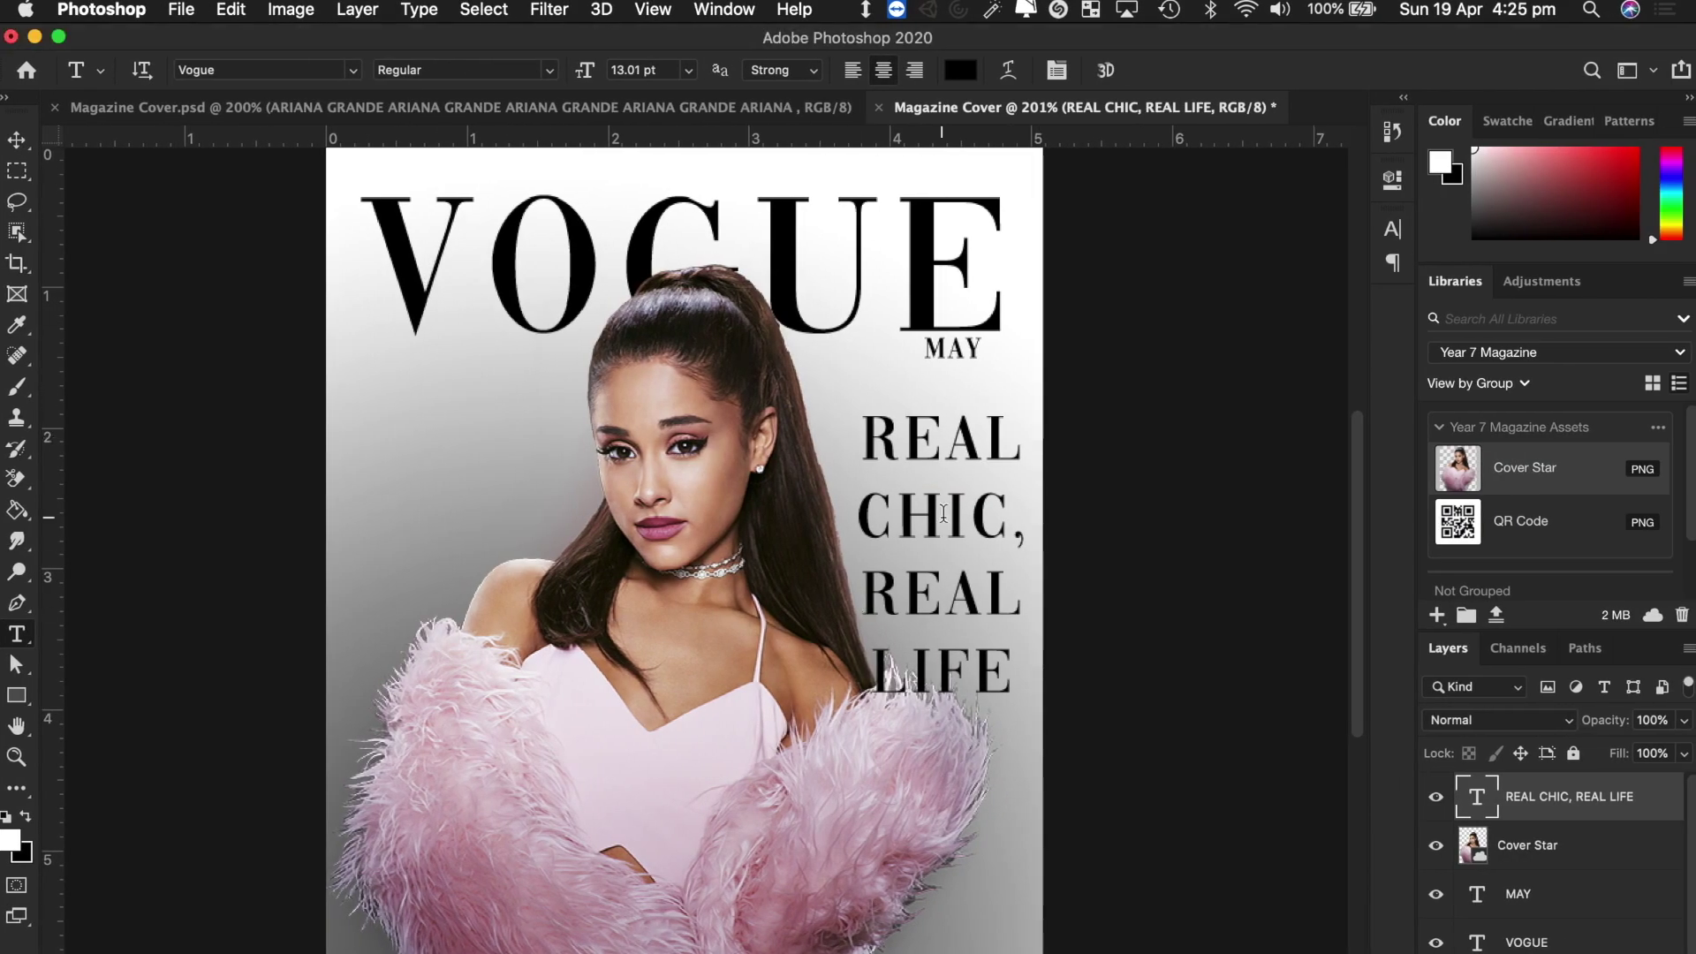
pyautogui.click(943, 512)
pyautogui.press('super+a')
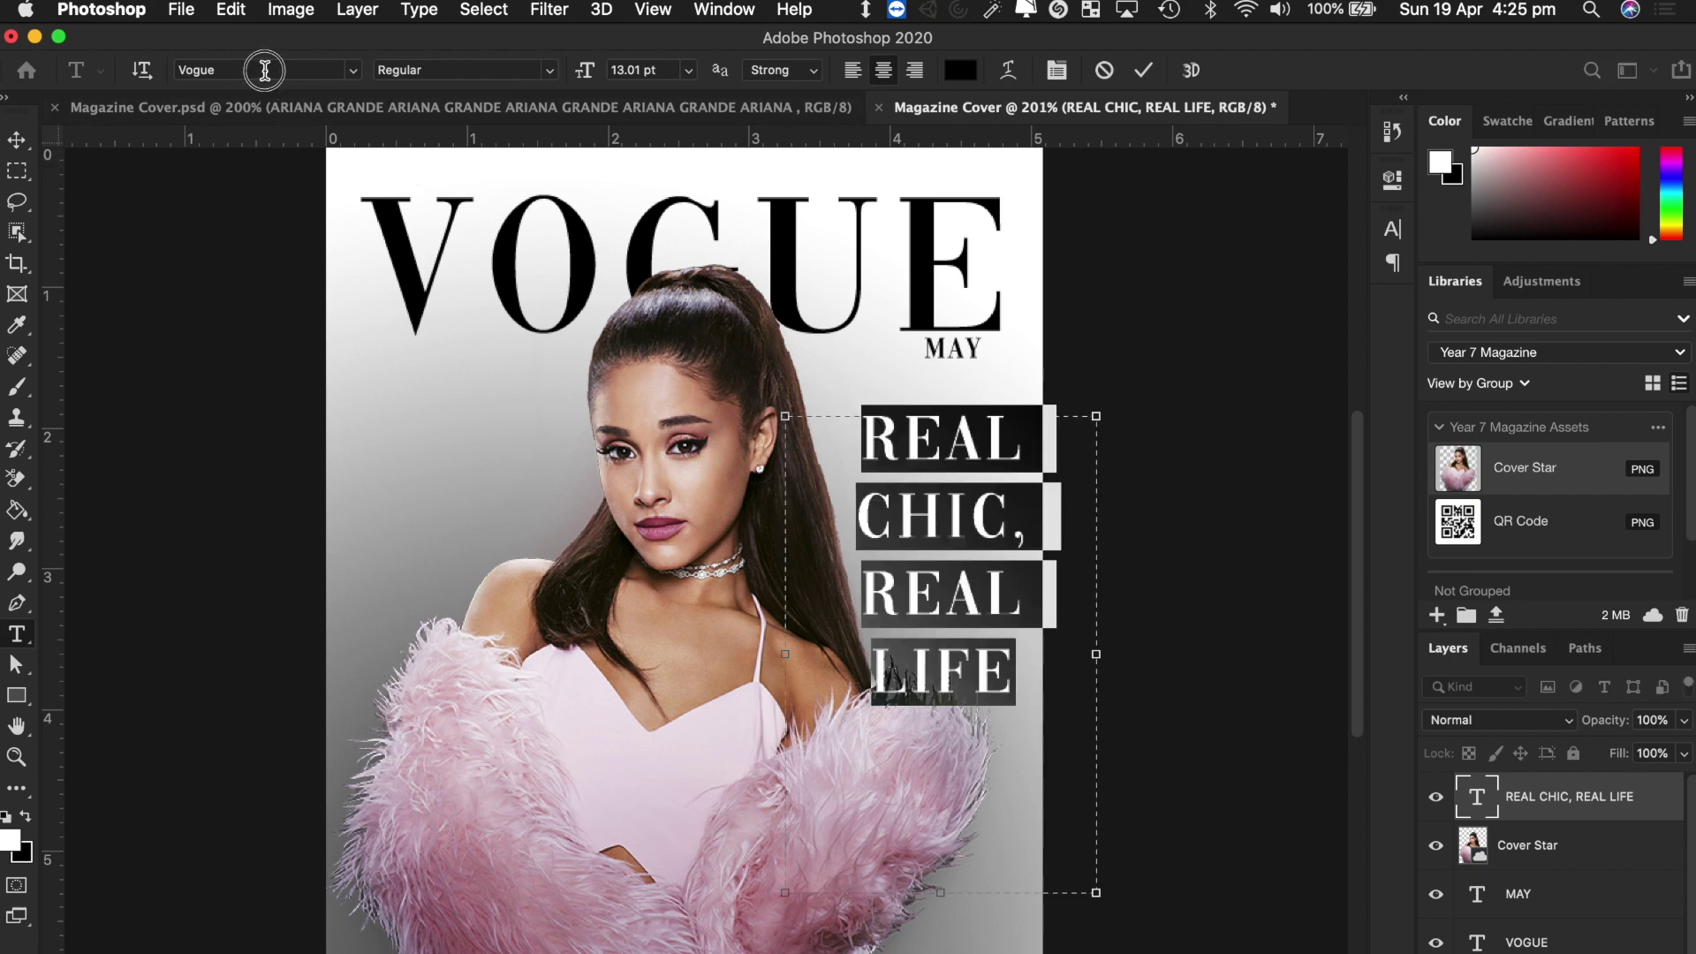
pyautogui.click(261, 70)
pyautogui.write('SOURCE')
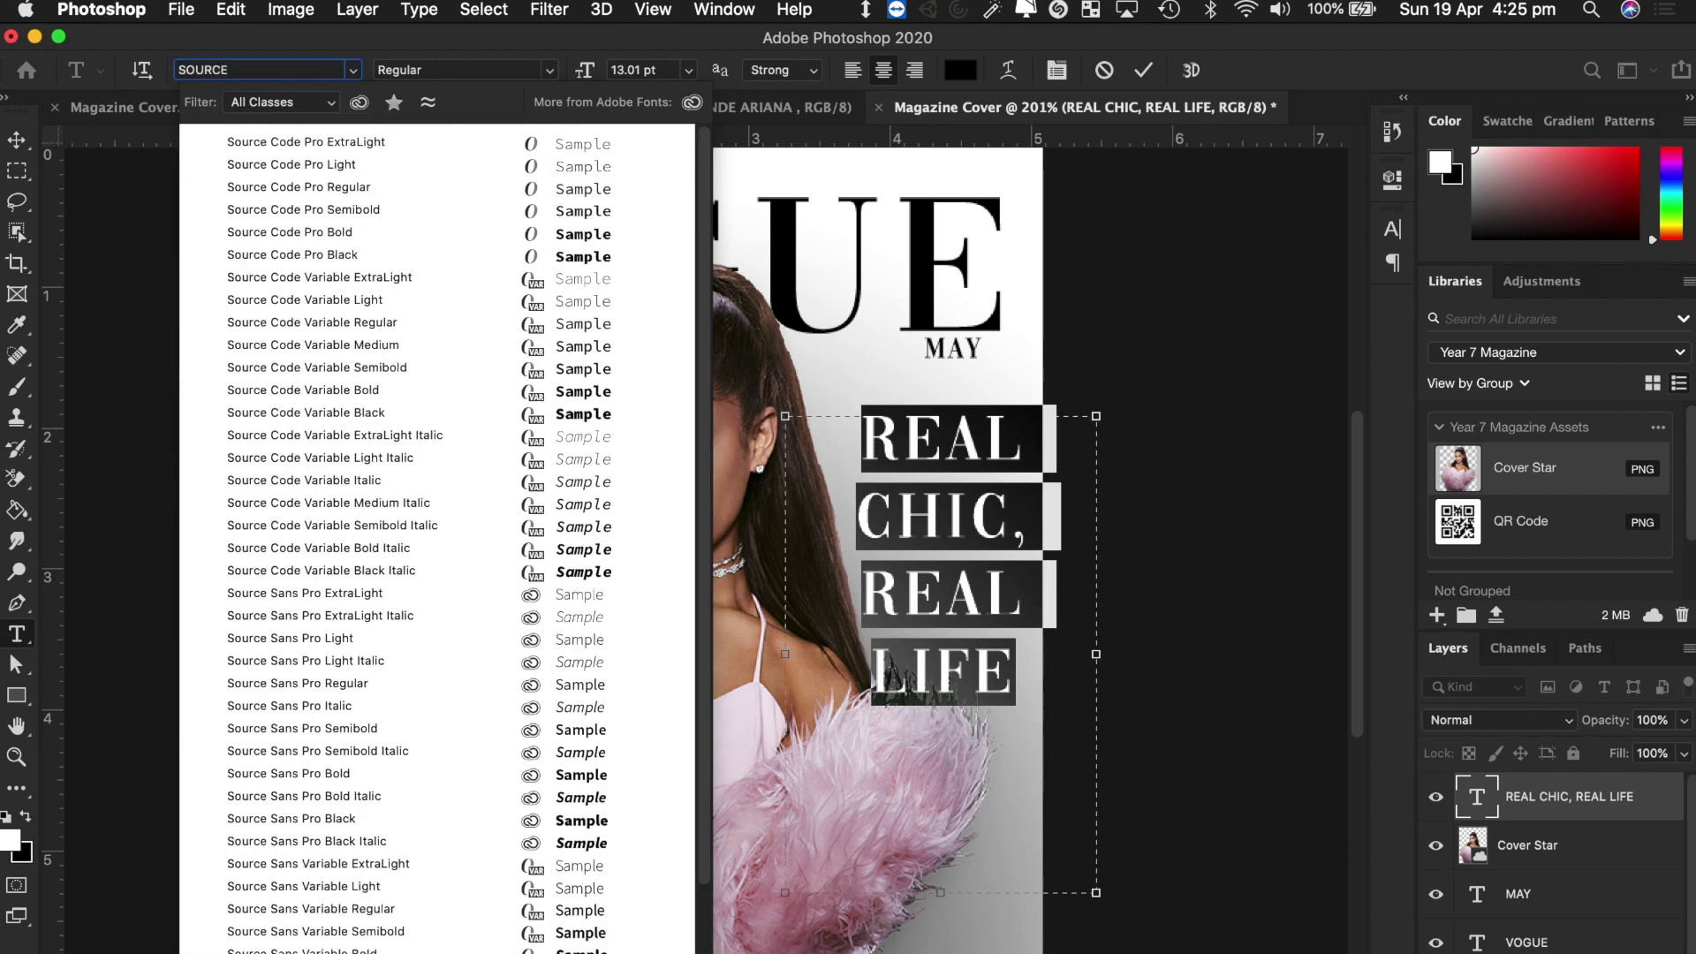
pyautogui.write(' SAN')
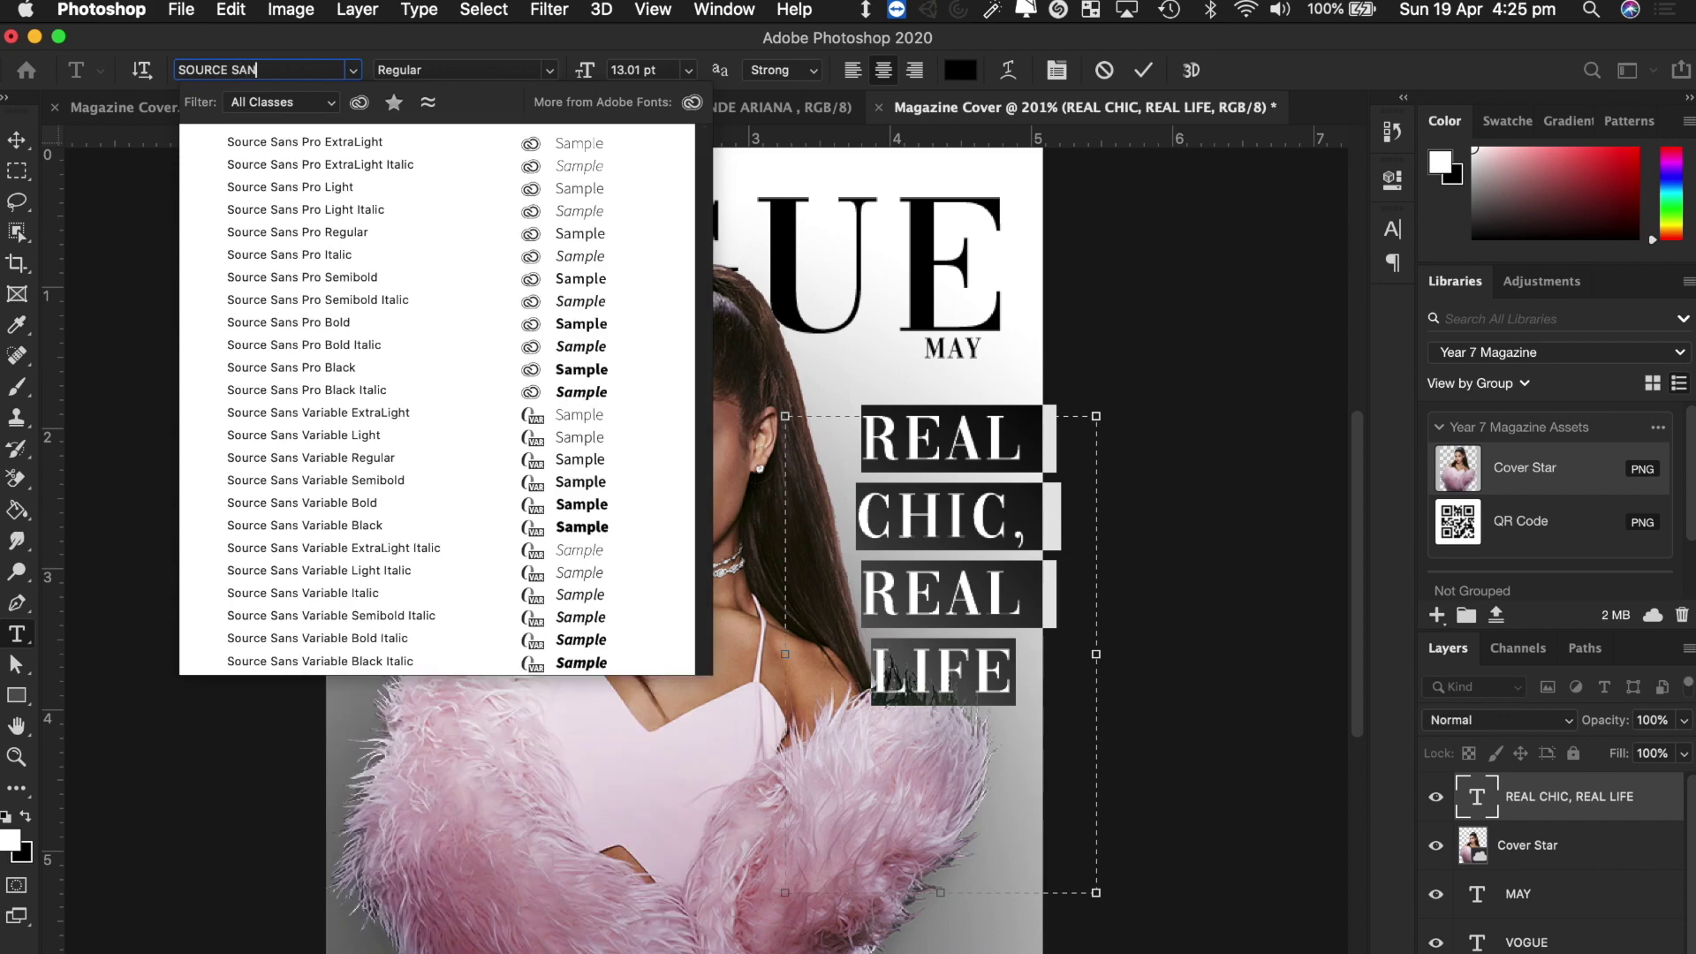
pyautogui.write('S V')
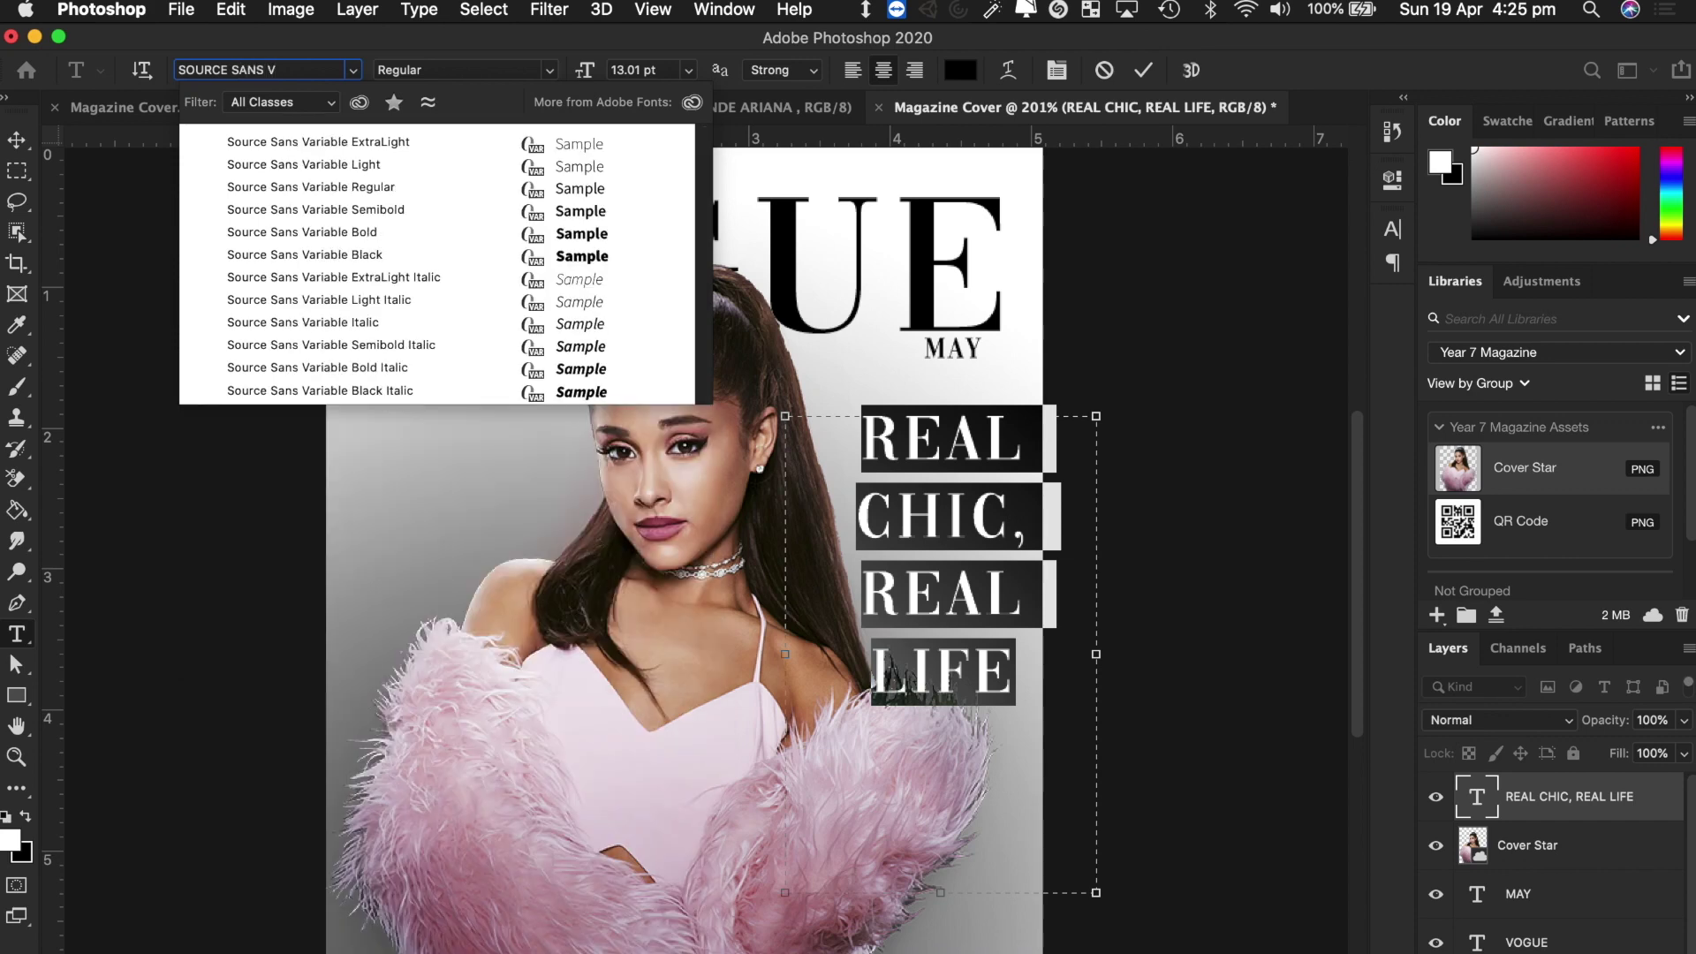
pyautogui.click(348, 166)
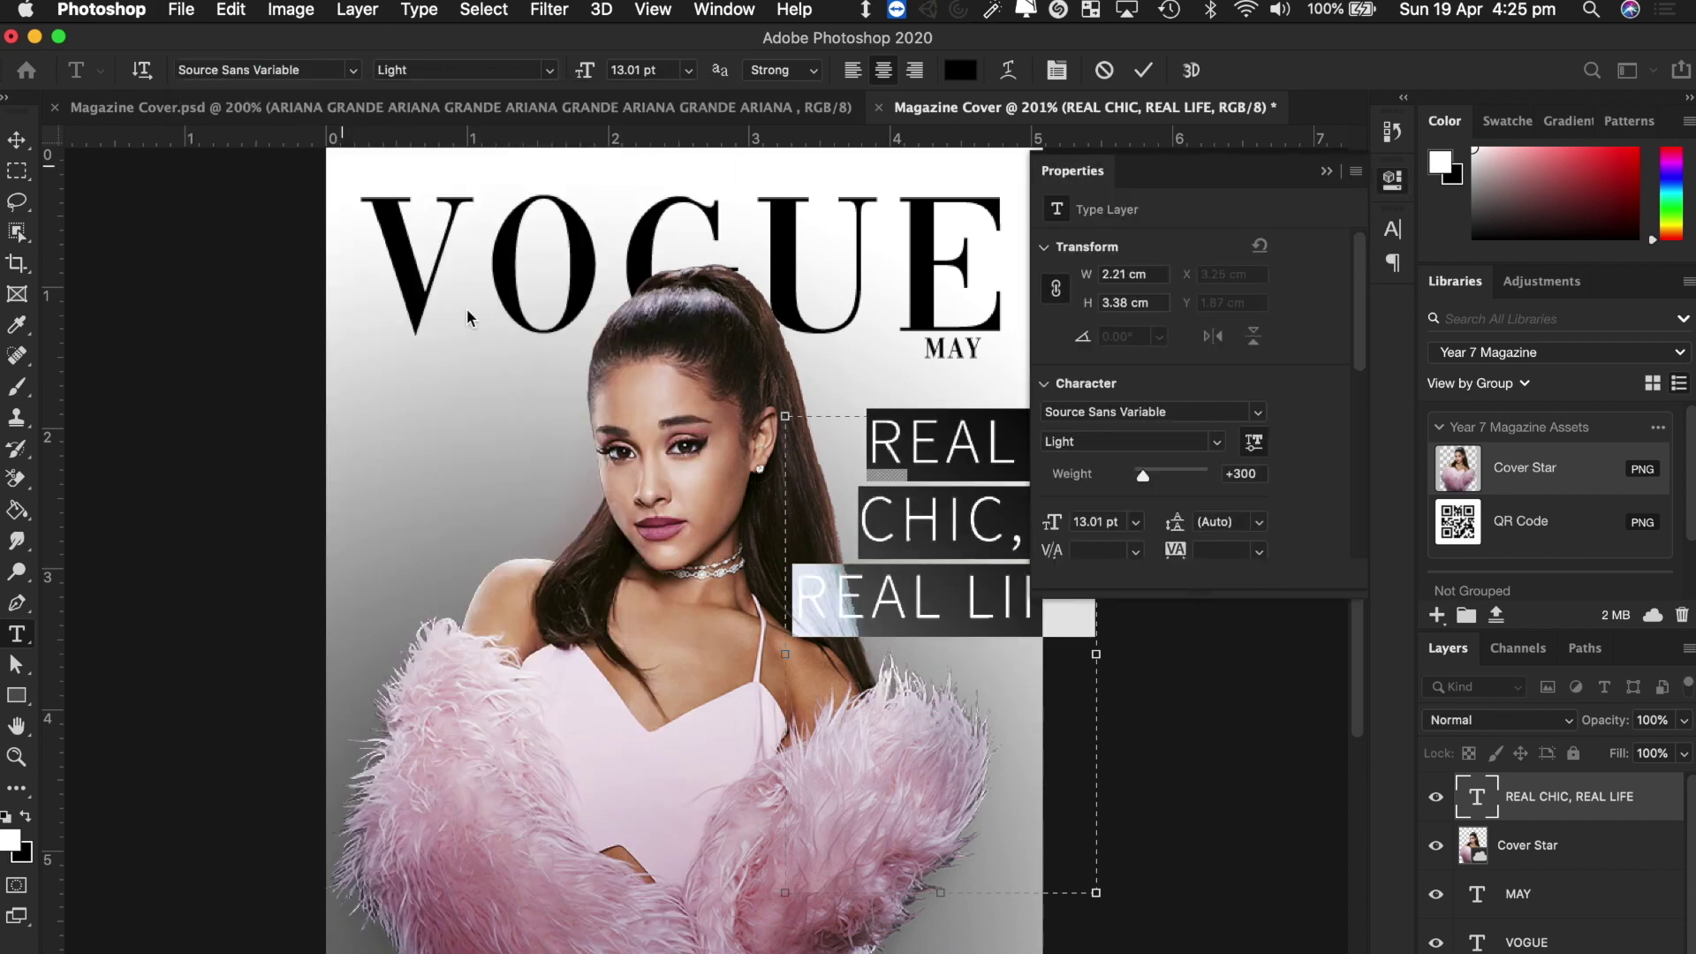
# Close the floating Properties panel and narrow the headline's text box.
pyautogui.click(1325, 171)
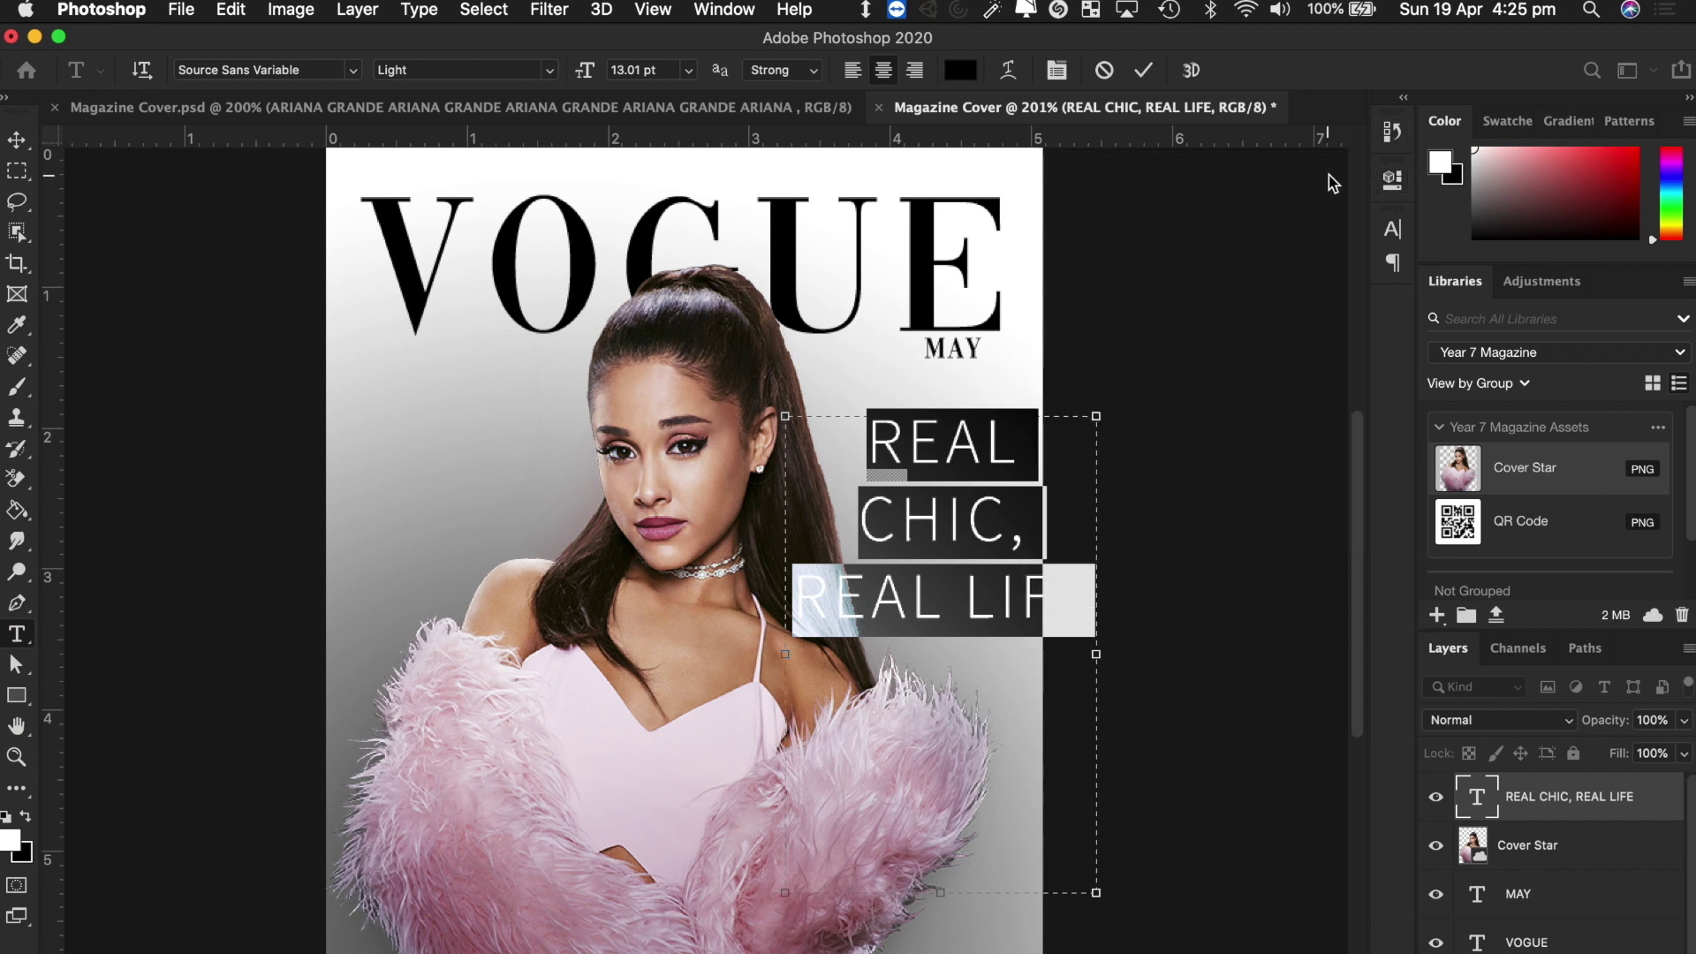
pyautogui.moveTo(1096, 654); pyautogui.dragTo(1033, 658)
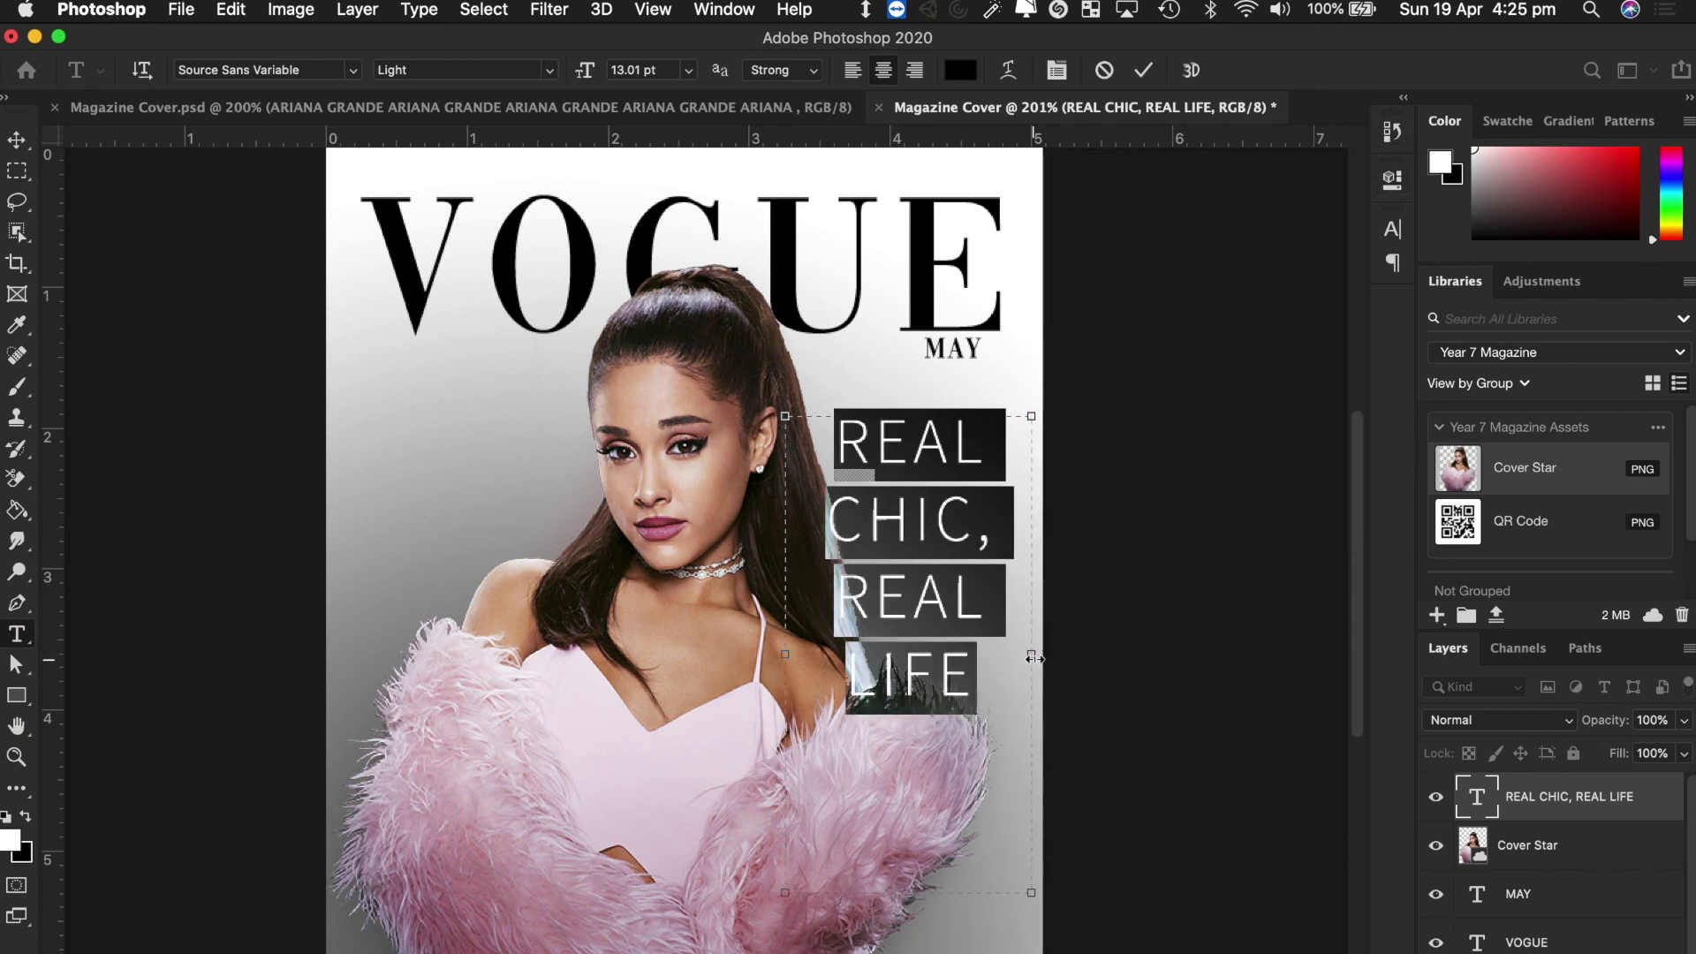
pyautogui.click(20, 141)
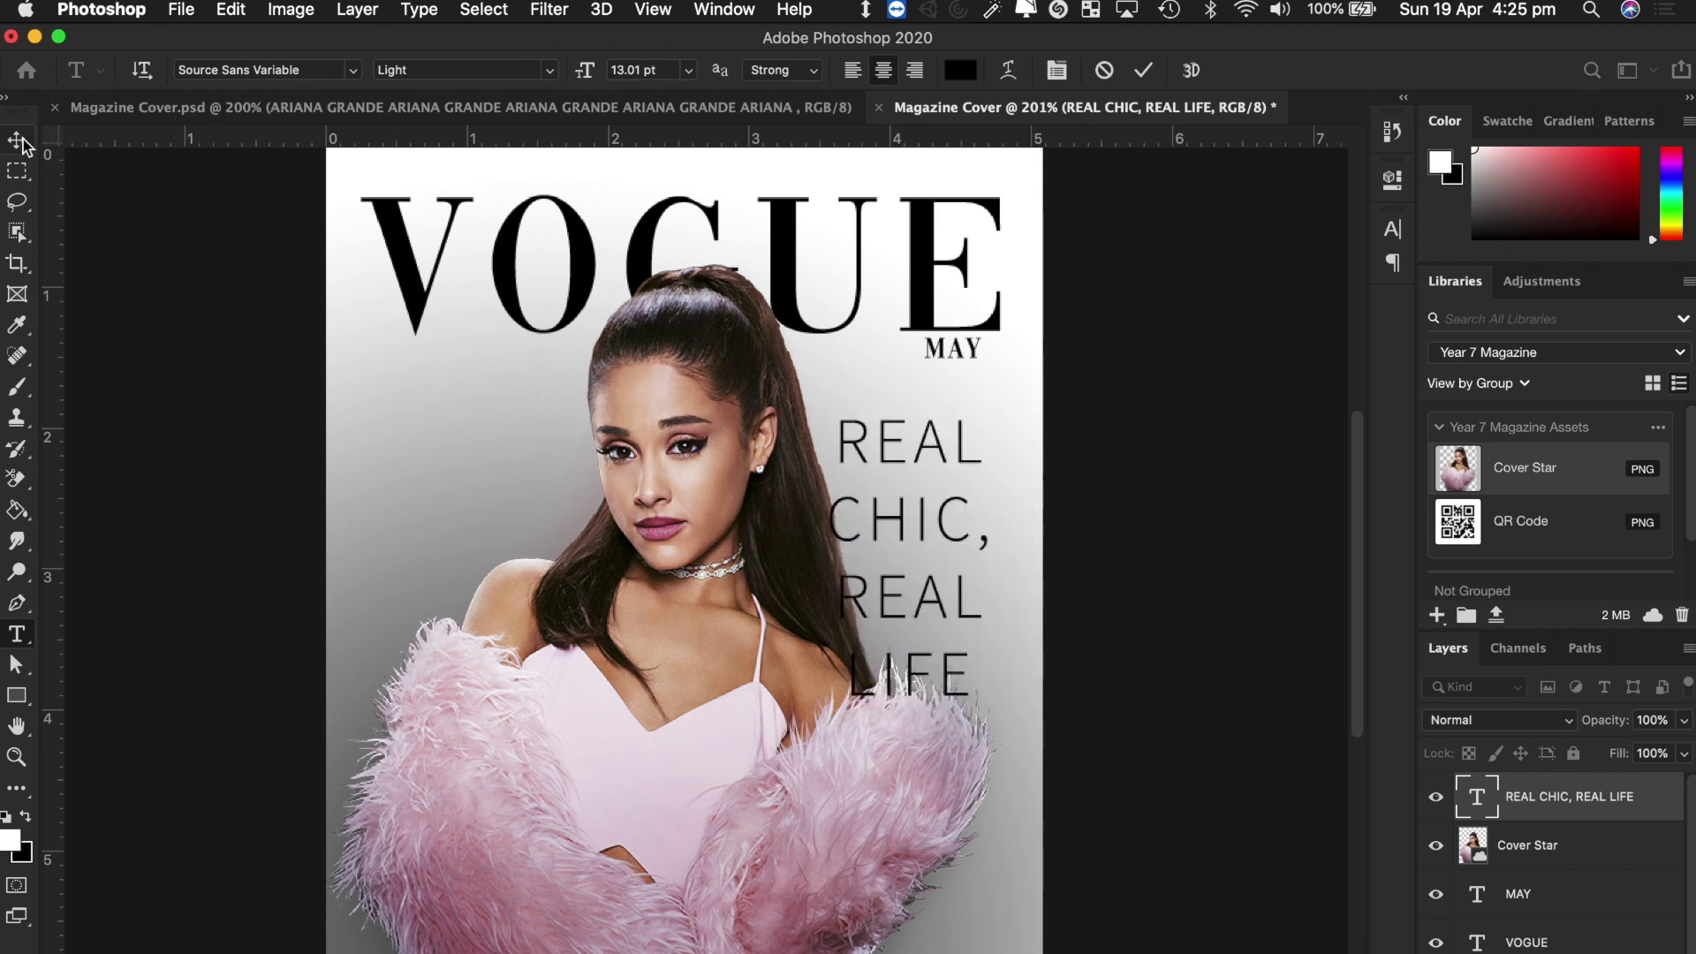
# Move the headline to the left side and shift the Cover Star photo right, with Auto-Select off.
pyautogui.moveTo(927, 537); pyautogui.dragTo(461, 517)
pyautogui.moveTo(671, 729)
pyautogui.mouseDown()
pyautogui.moveTo(712, 727)
pyautogui.moveTo(667, 735)
pyautogui.mouseUp()
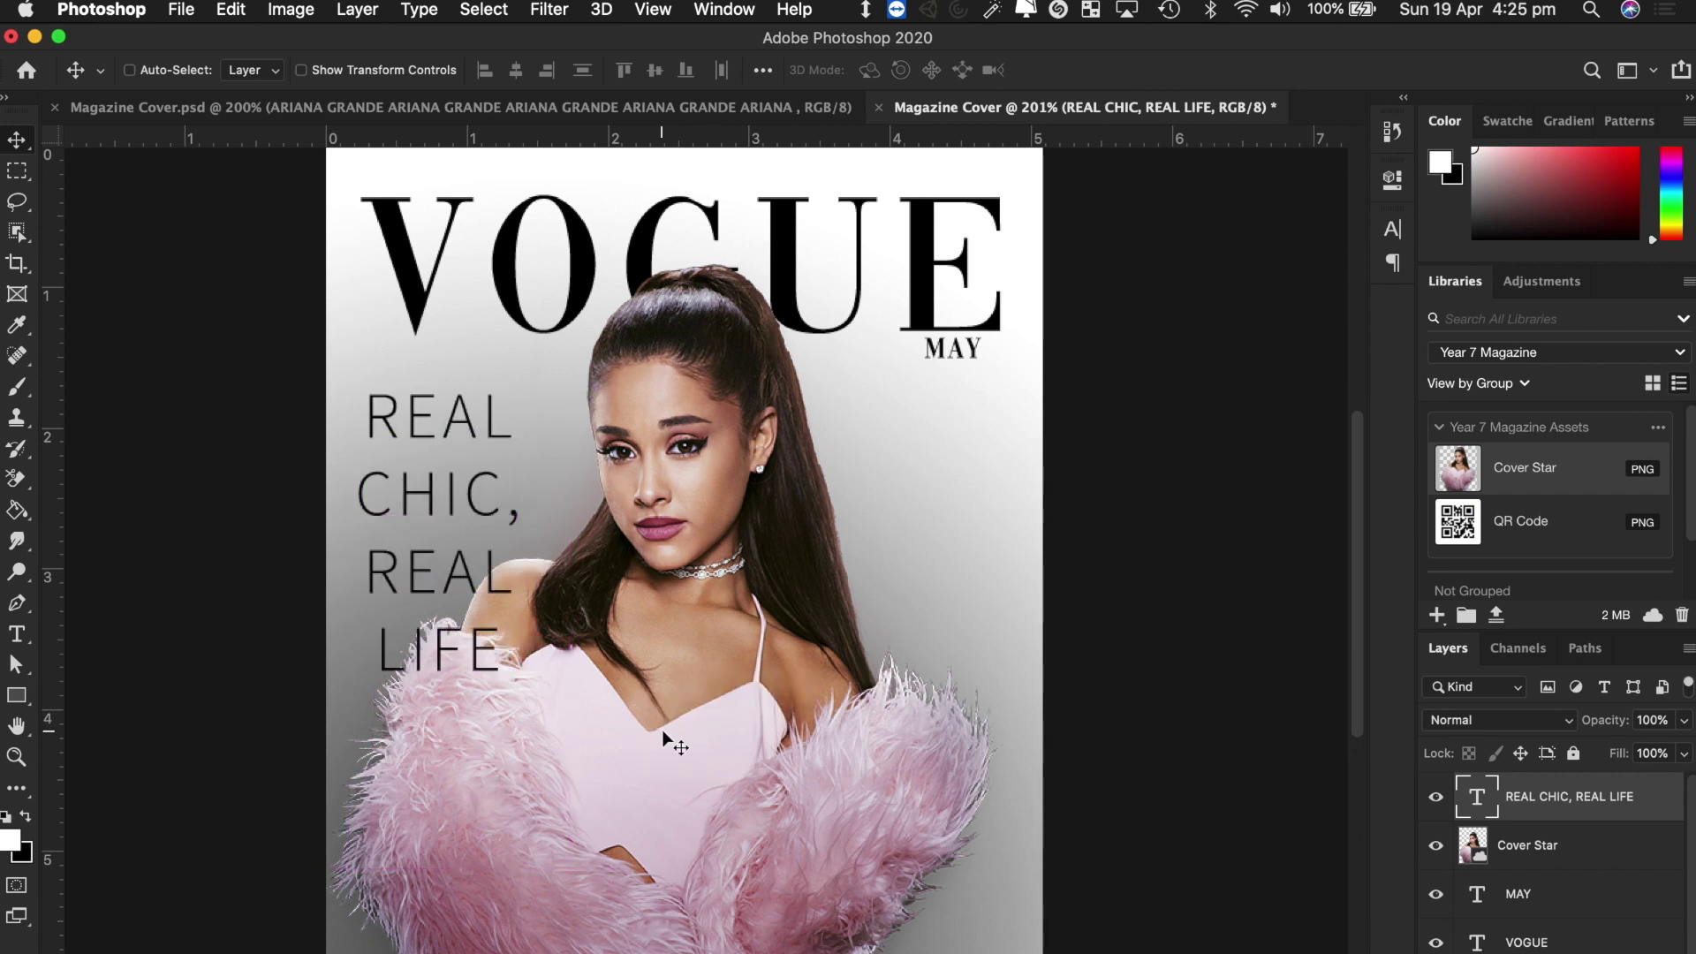
pyautogui.keyDown('super'); pyautogui.click(705, 749); pyautogui.keyUp('super')
pyautogui.click(702, 752)
pyautogui.moveTo(799, 754); pyautogui.dragTo(841, 751)
# Select all of the headline text for editing.
pyautogui.doubleClick(456, 484)
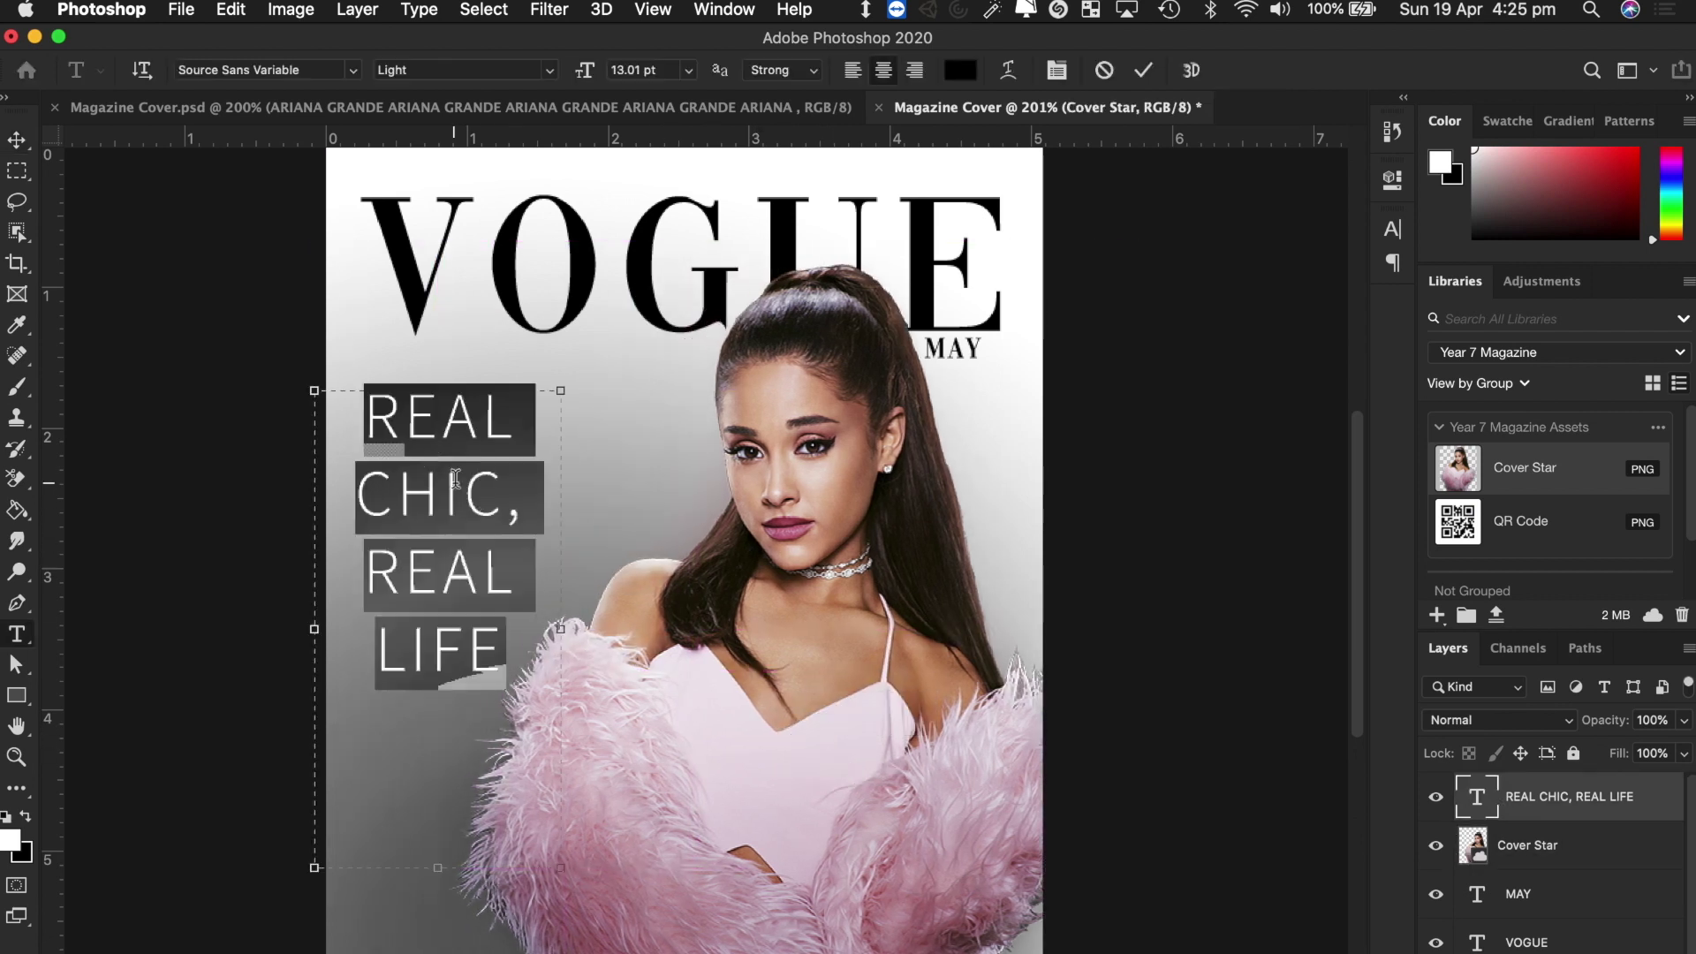
pyautogui.doubleClick(455, 478)
pyautogui.click(455, 478)
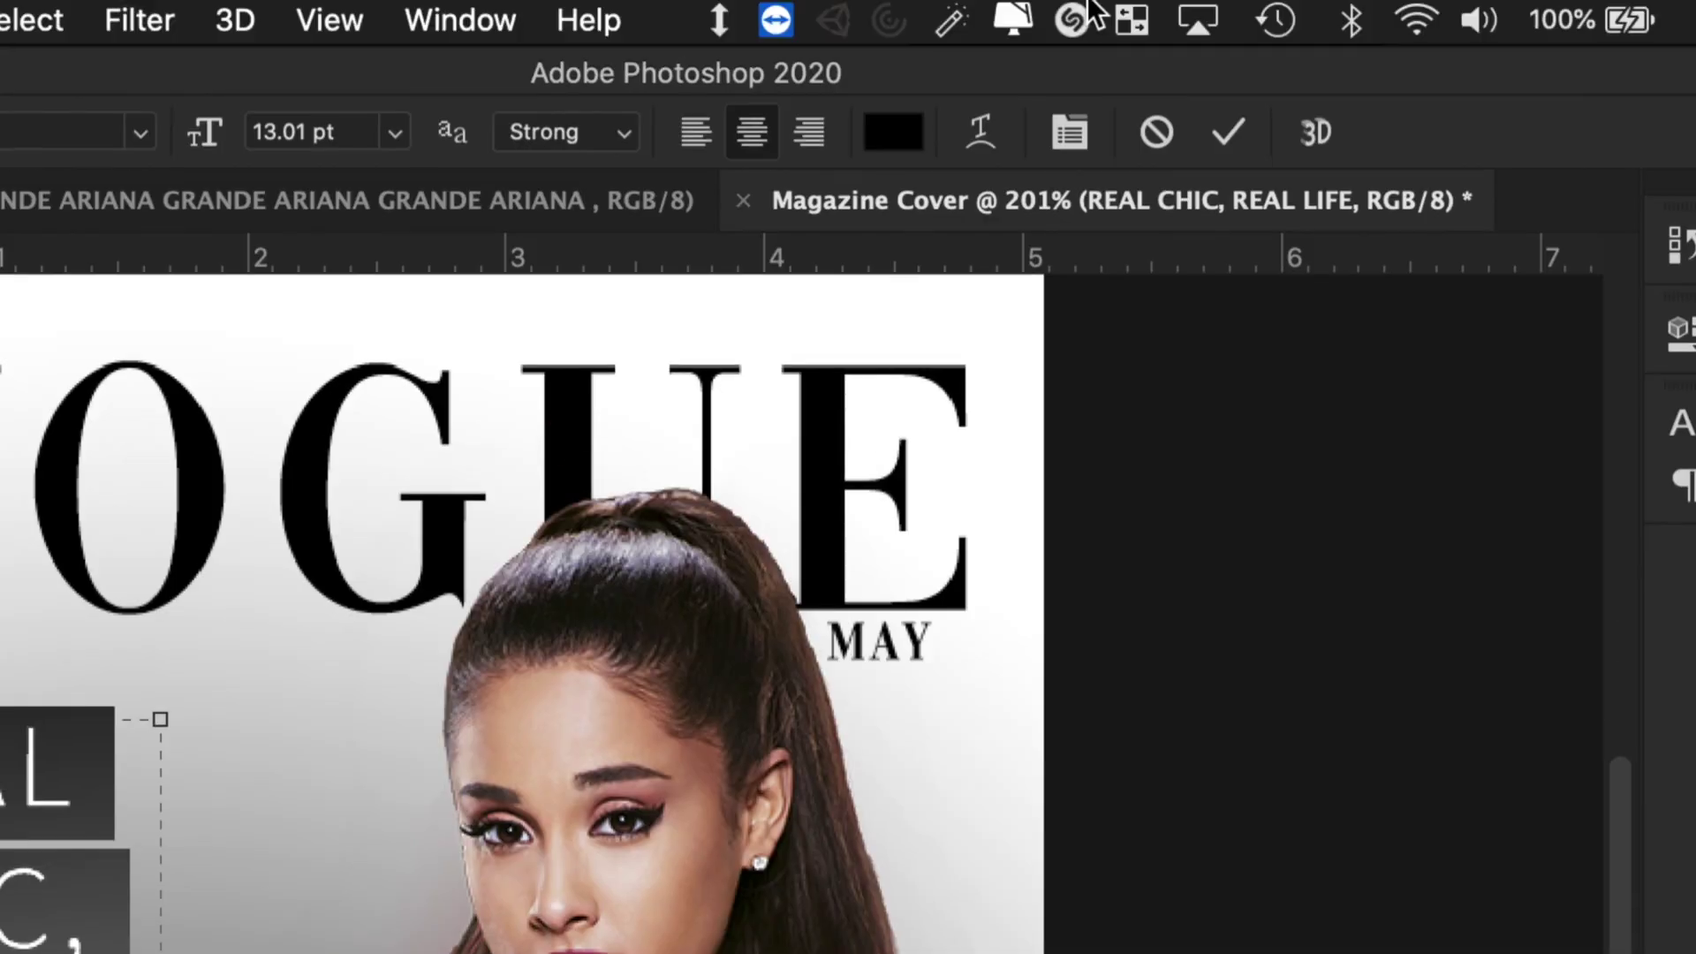
# Float the Character panel and reset the headline's leading to Auto at 13.01 pt size.
pyautogui.click(1070, 133)
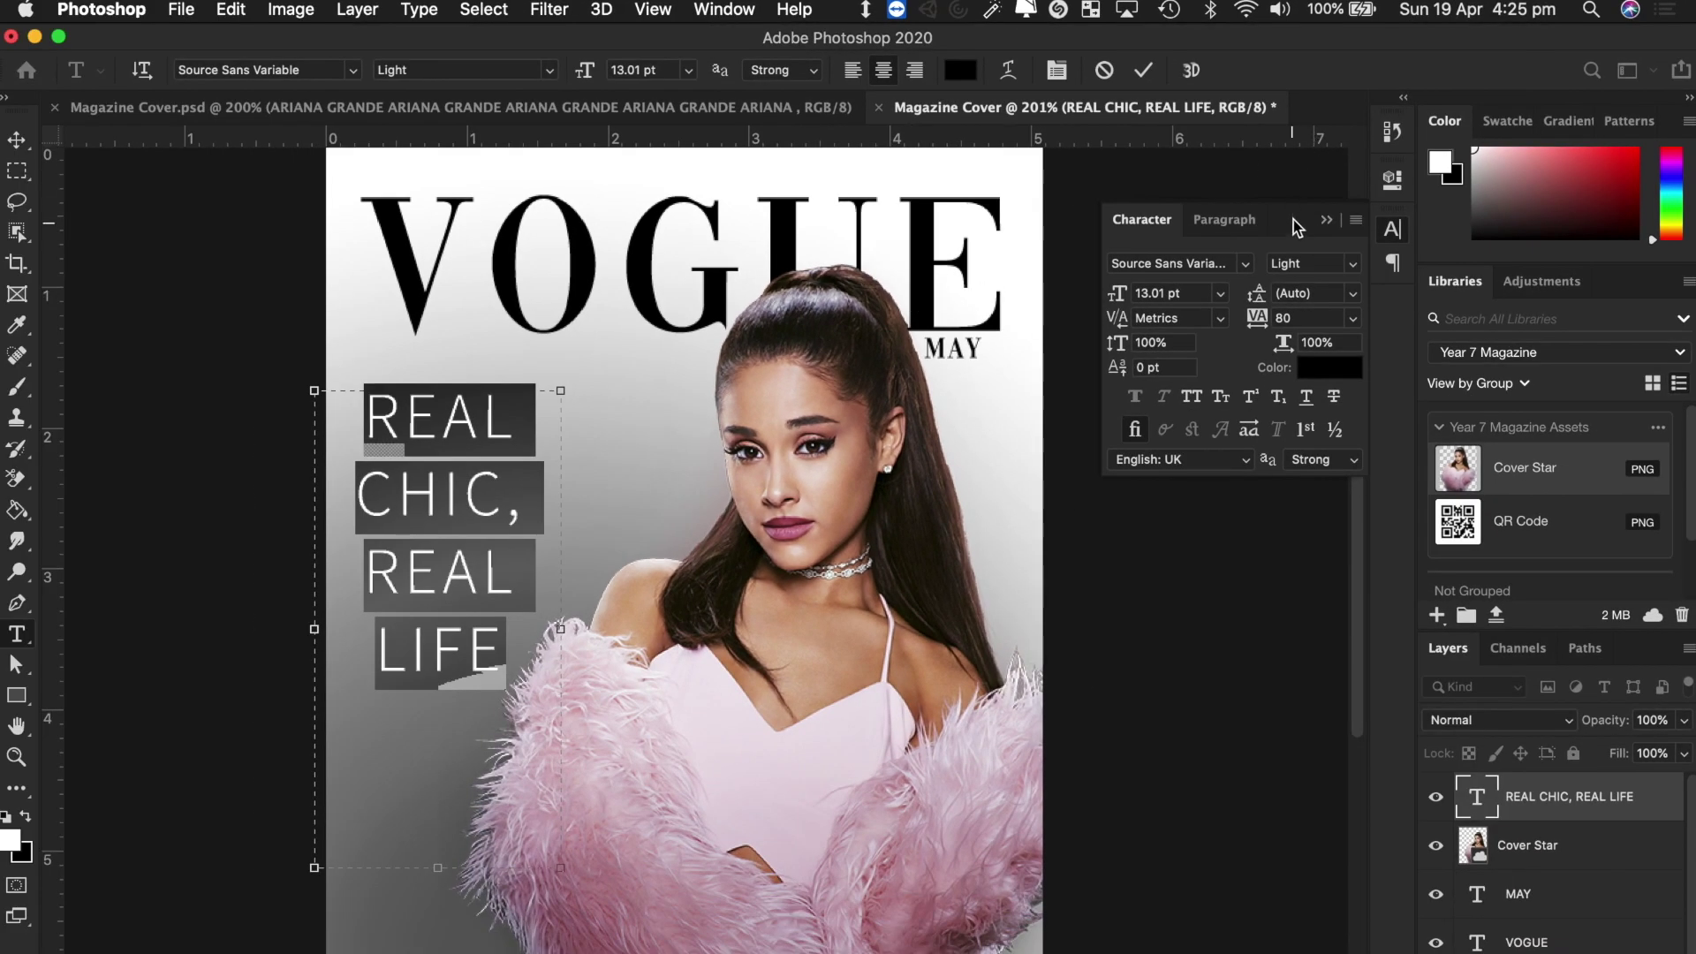
pyautogui.moveTo(1295, 227); pyautogui.dragTo(807, 393)
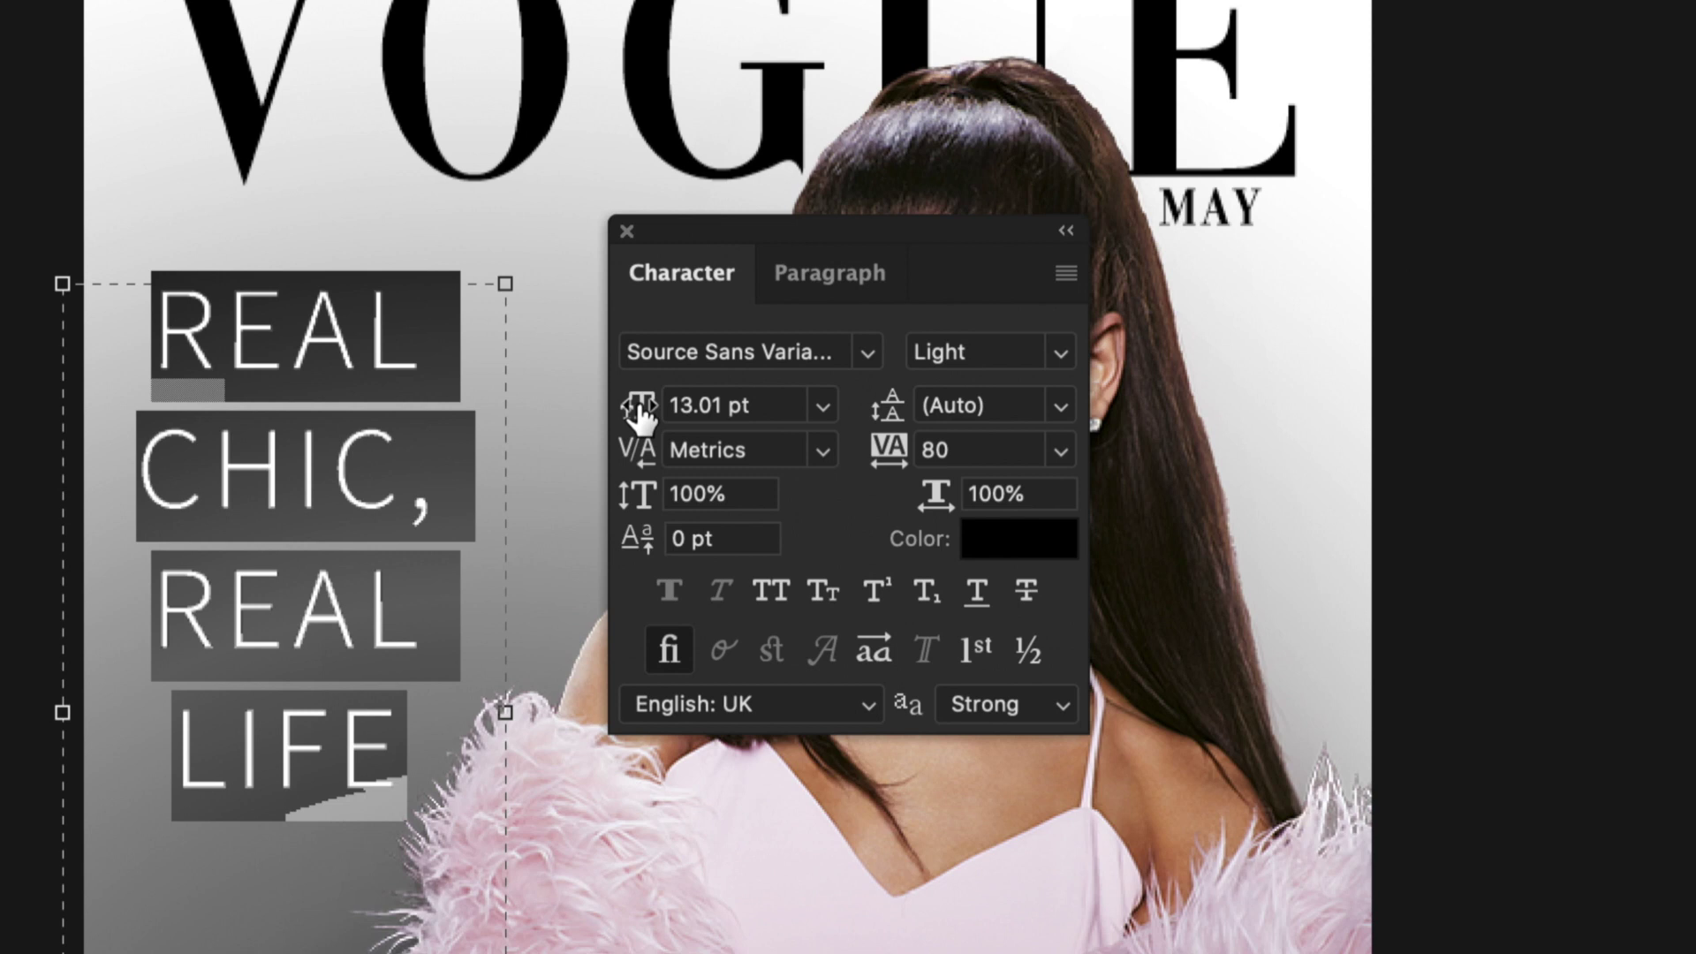
pyautogui.moveTo(638, 408); pyautogui.dragTo(638, 401)
pyautogui.moveTo(892, 418)
pyautogui.mouseDown()
pyautogui.moveTo(912, 420)
pyautogui.moveTo(890, 426)
pyautogui.mouseUp()
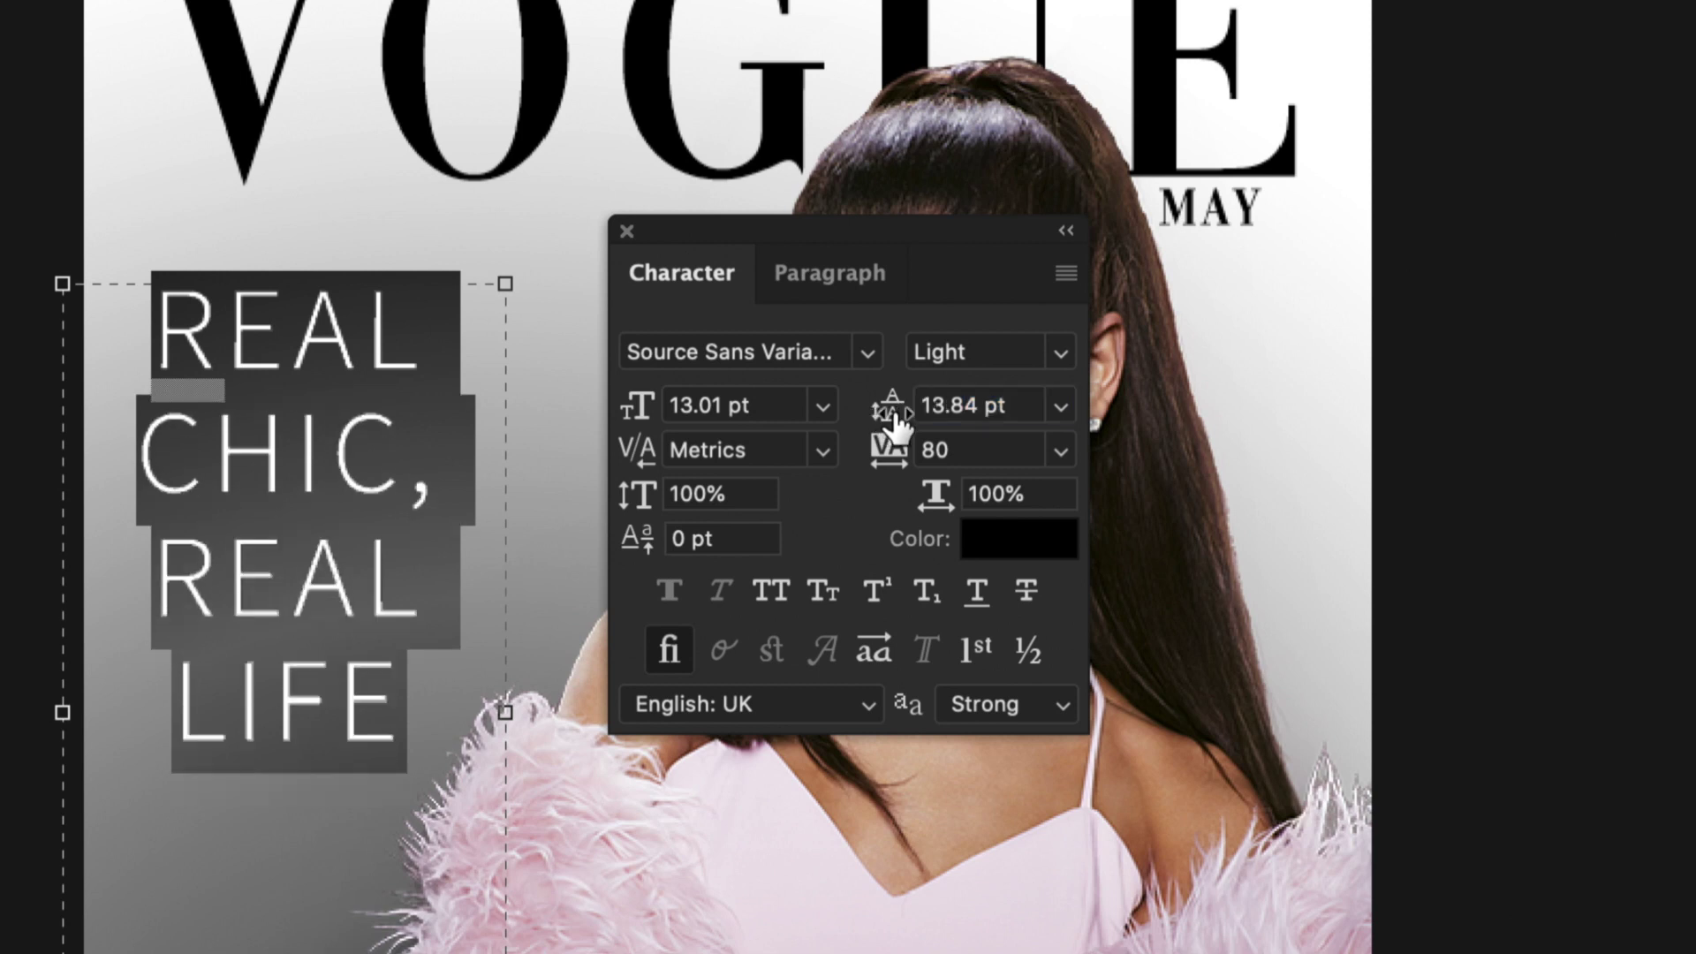
pyautogui.click(1058, 407)
pyautogui.click(1030, 442)
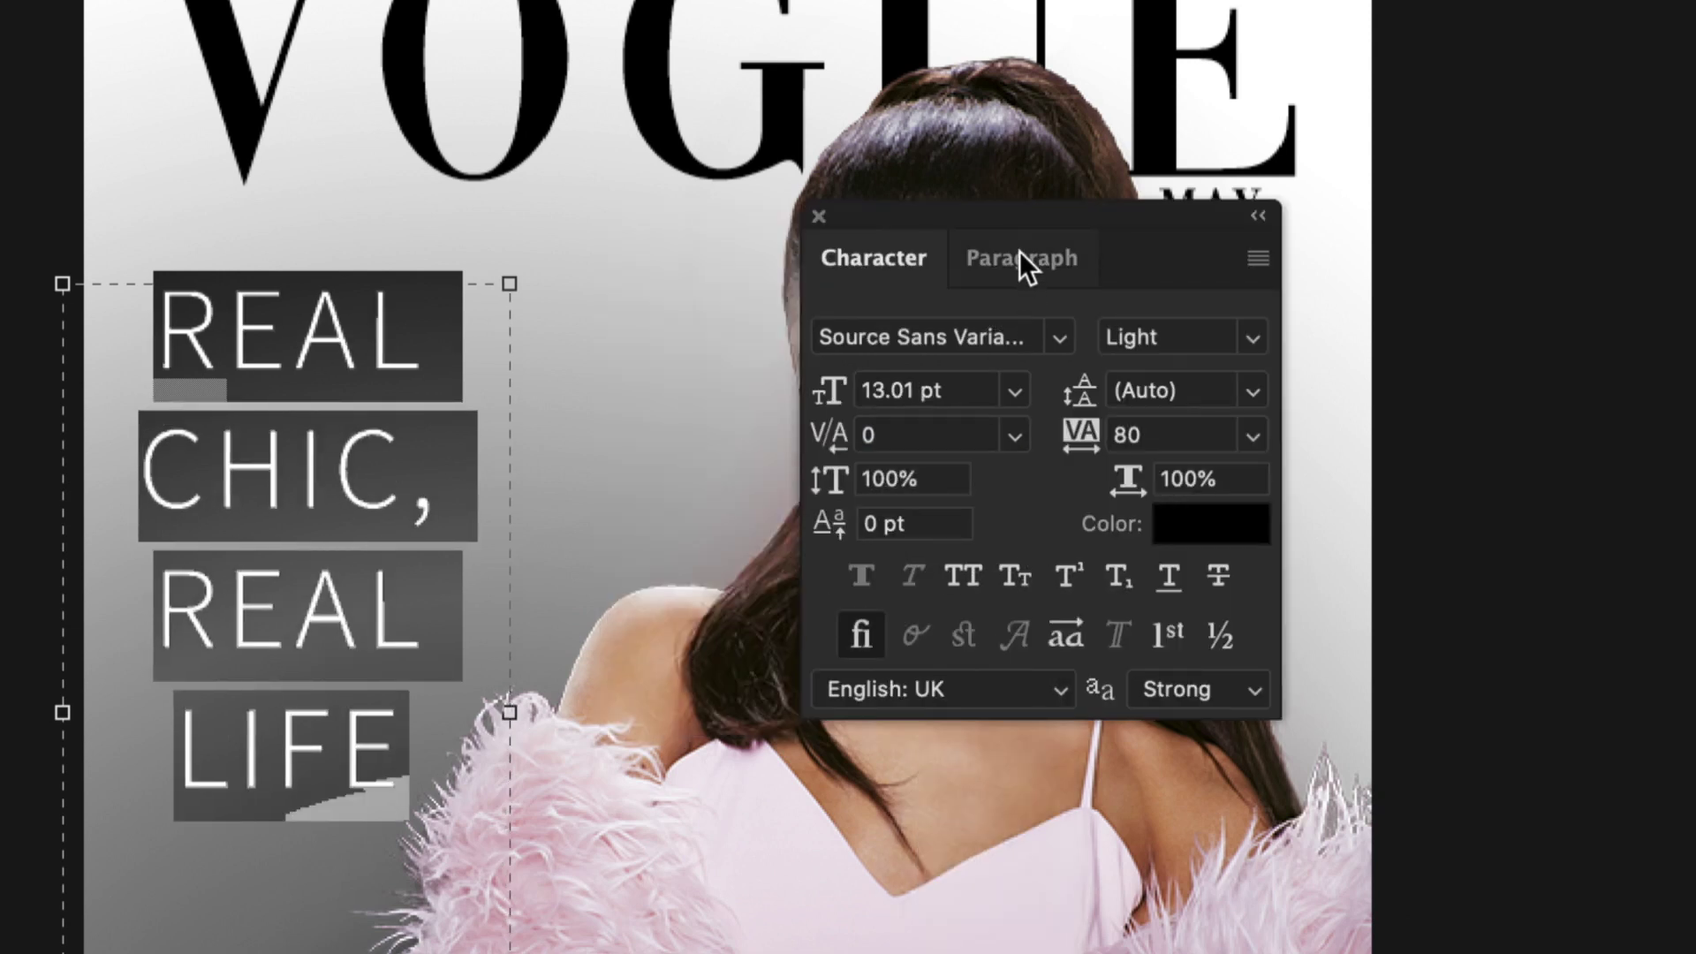
# Widen the headline's text box and spread its letter tracking wide.
pyautogui.moveTo(1008, 219)
pyautogui.mouseDown()
pyautogui.moveTo(806, 291)
pyautogui.moveTo(1033, 224)
pyautogui.mouseUp()
pyautogui.moveTo(507, 706); pyautogui.dragTo(855, 680)
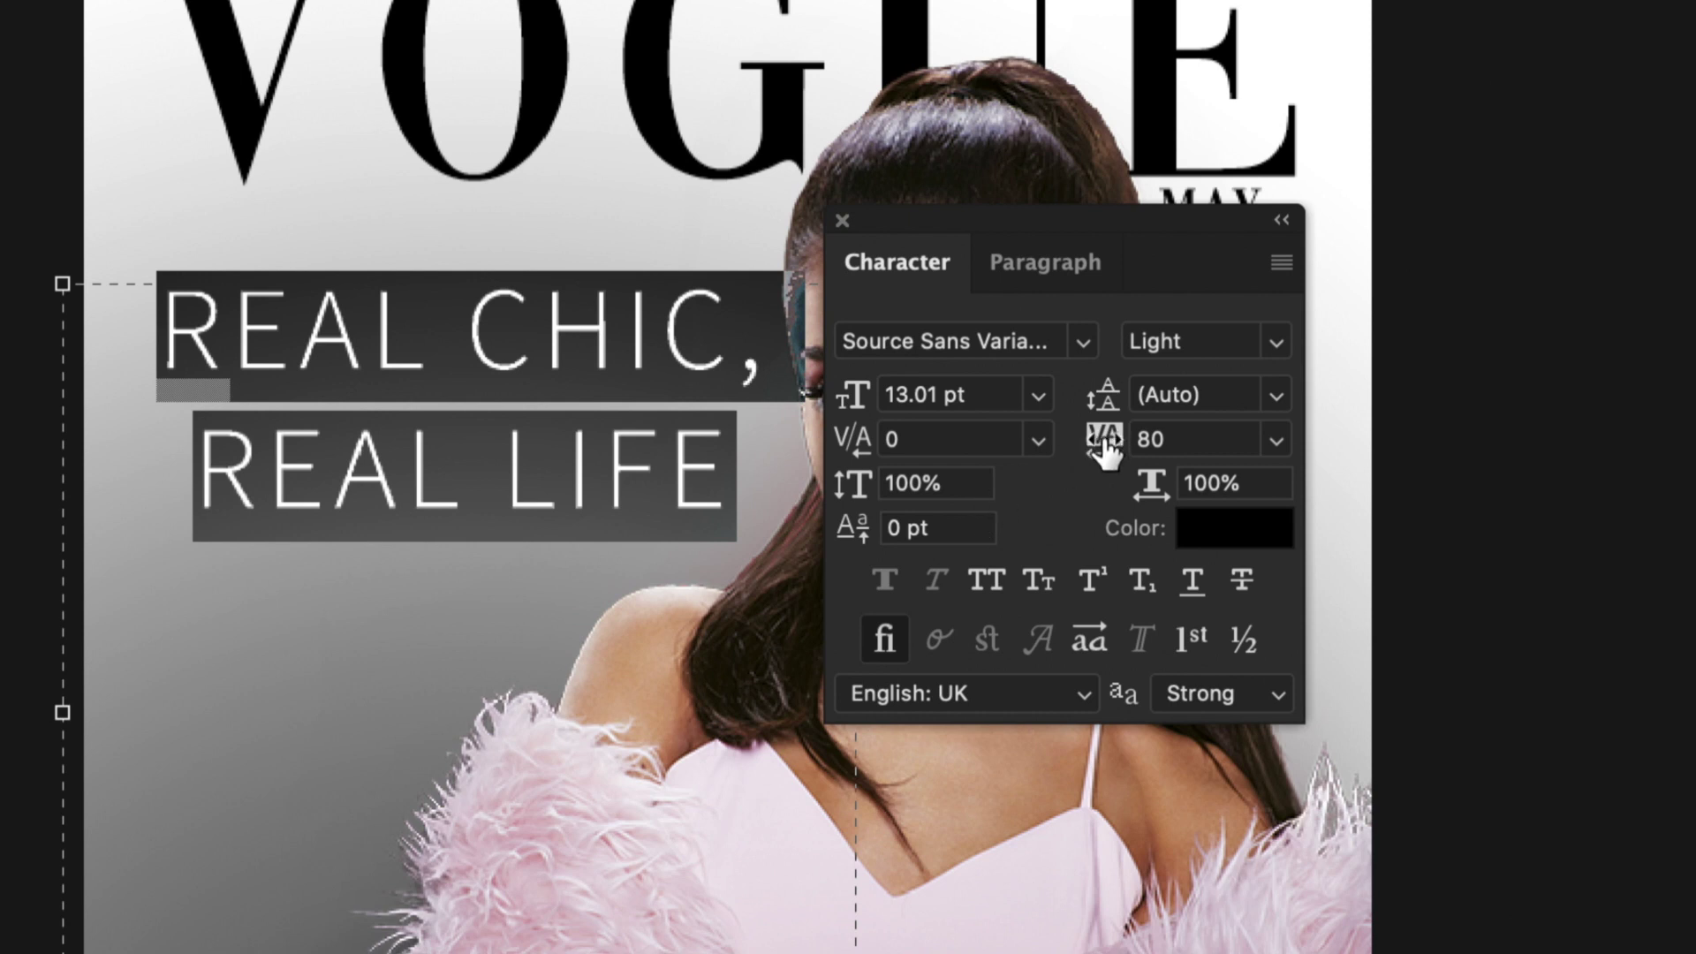
pyautogui.moveTo(1106, 451); pyautogui.dragTo(1181, 442)
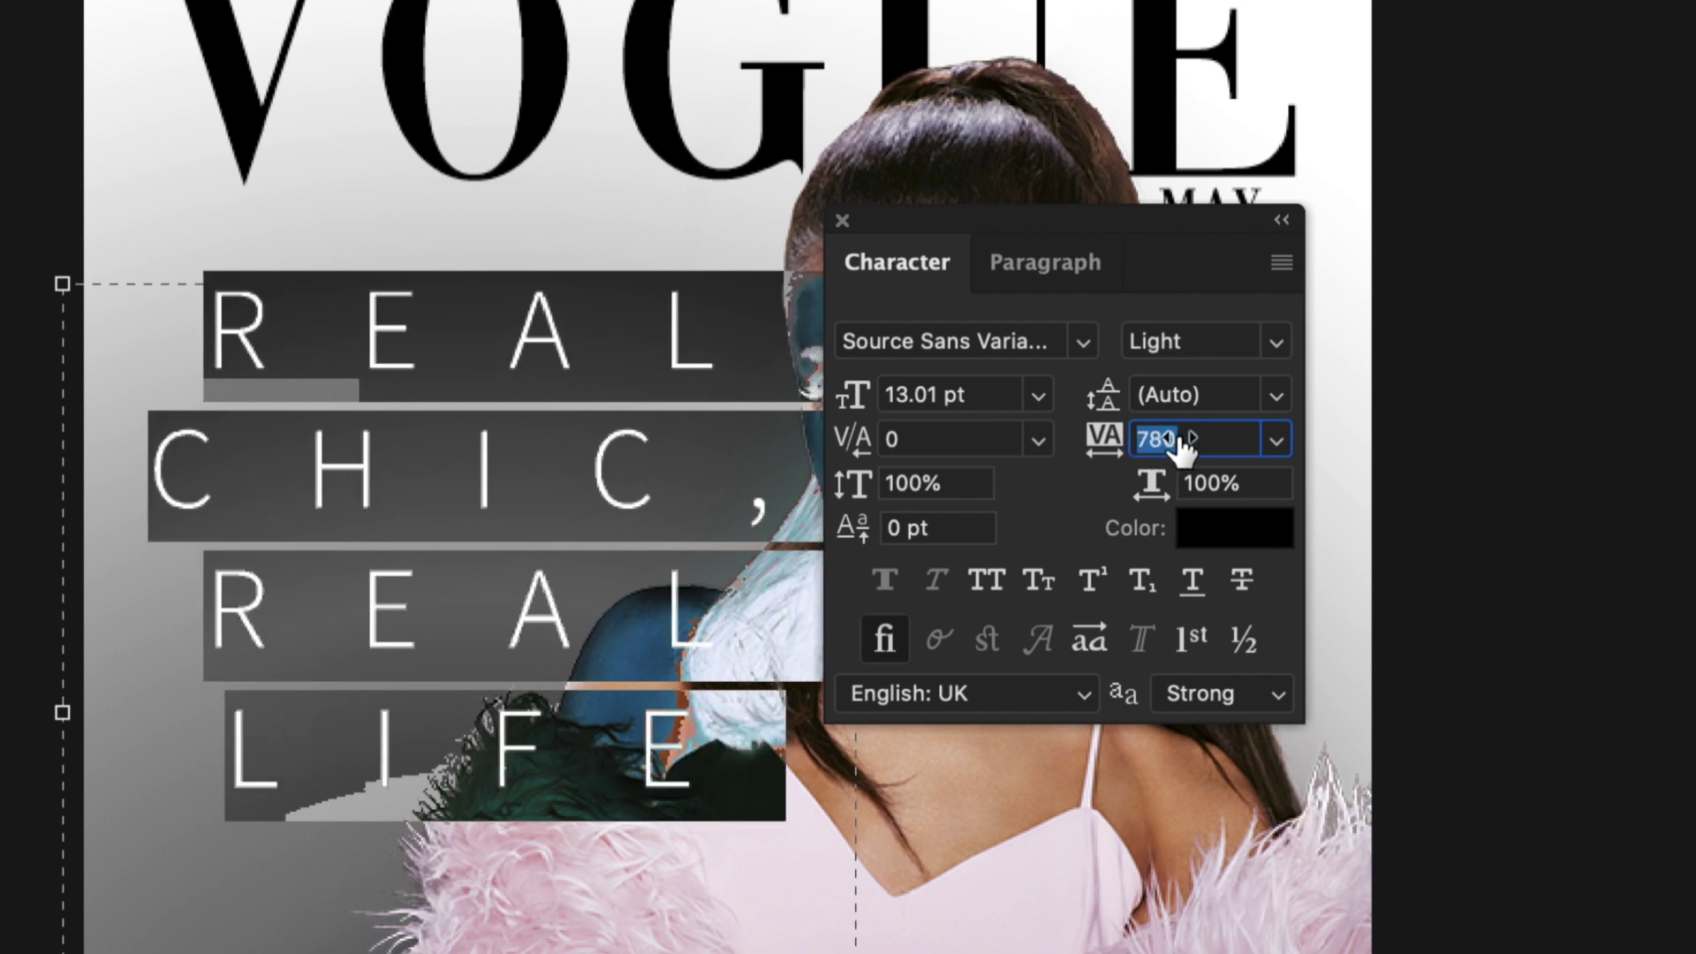
# Reset tracking to 0 and narrow the text box so the headline stacks in four lines.
pyautogui.click(1275, 439)
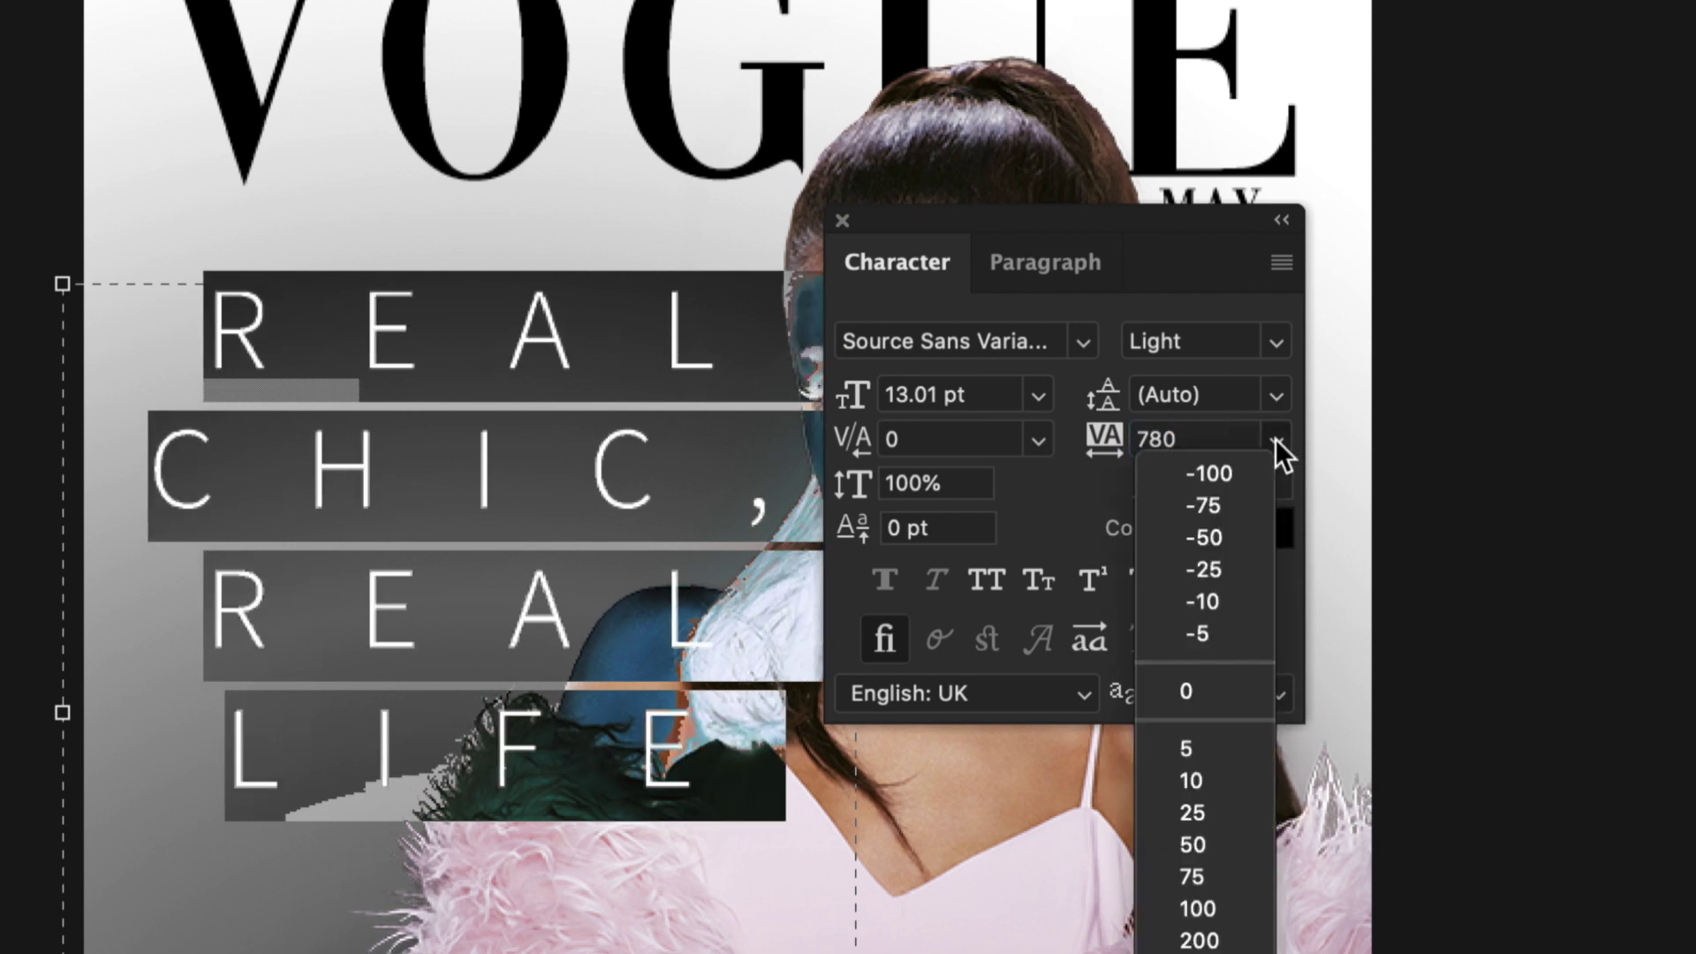
pyautogui.click(1207, 675)
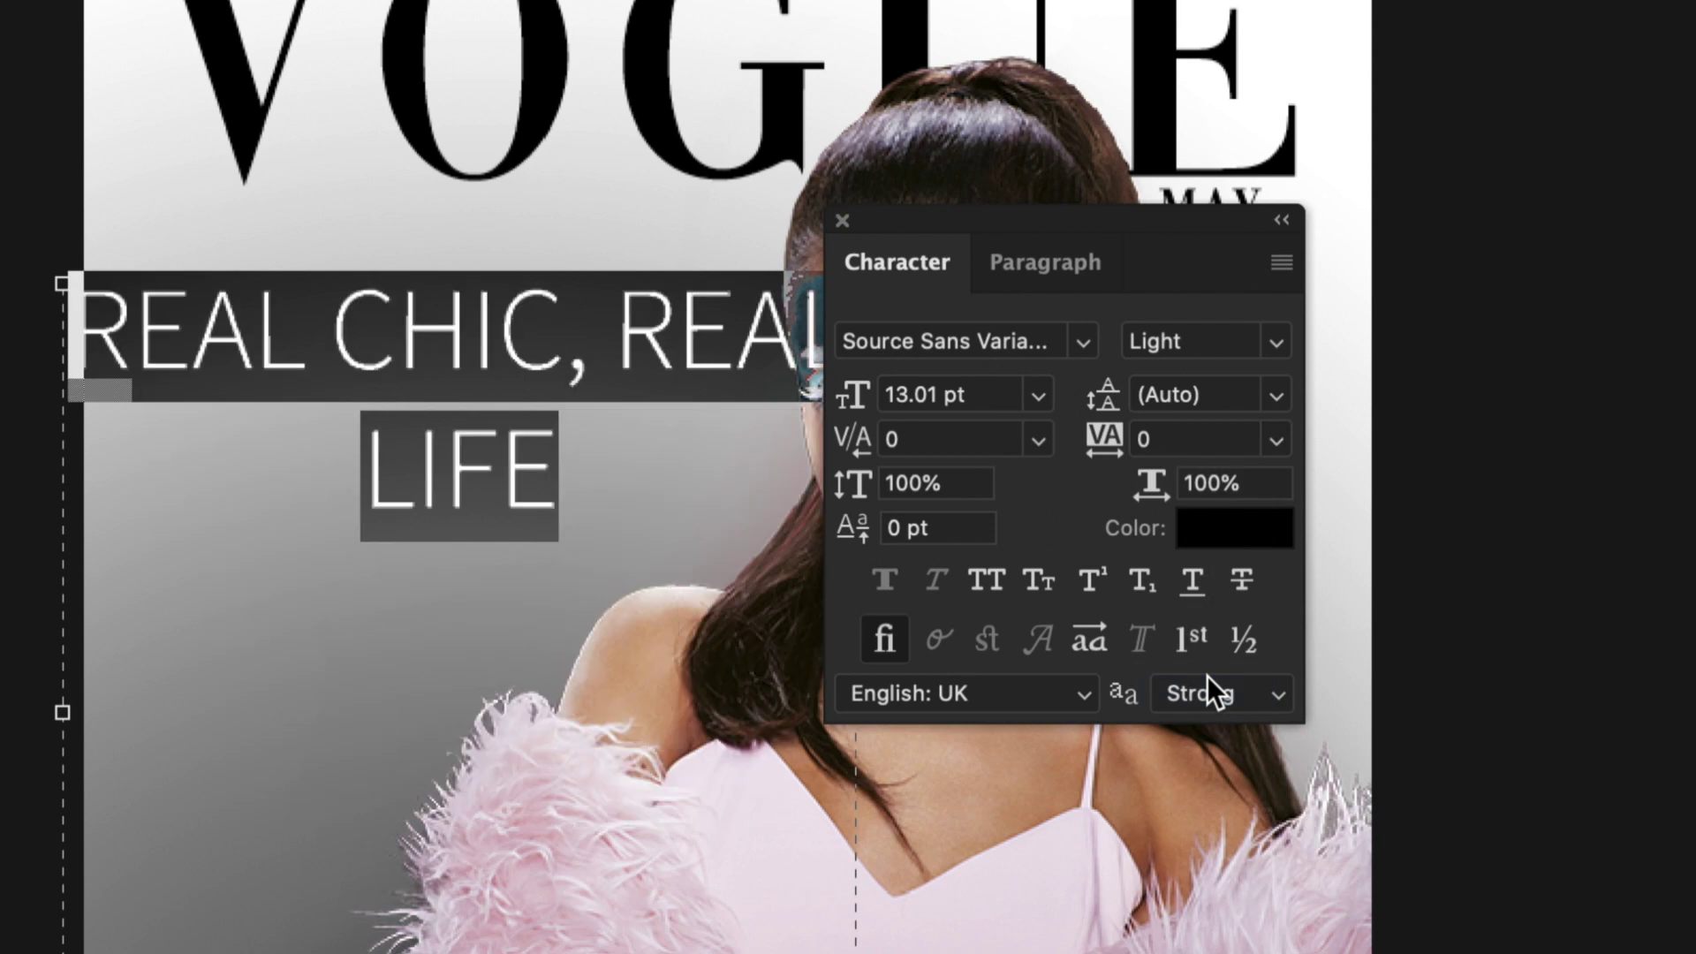
pyautogui.moveTo(855, 747); pyautogui.dragTo(423, 714)
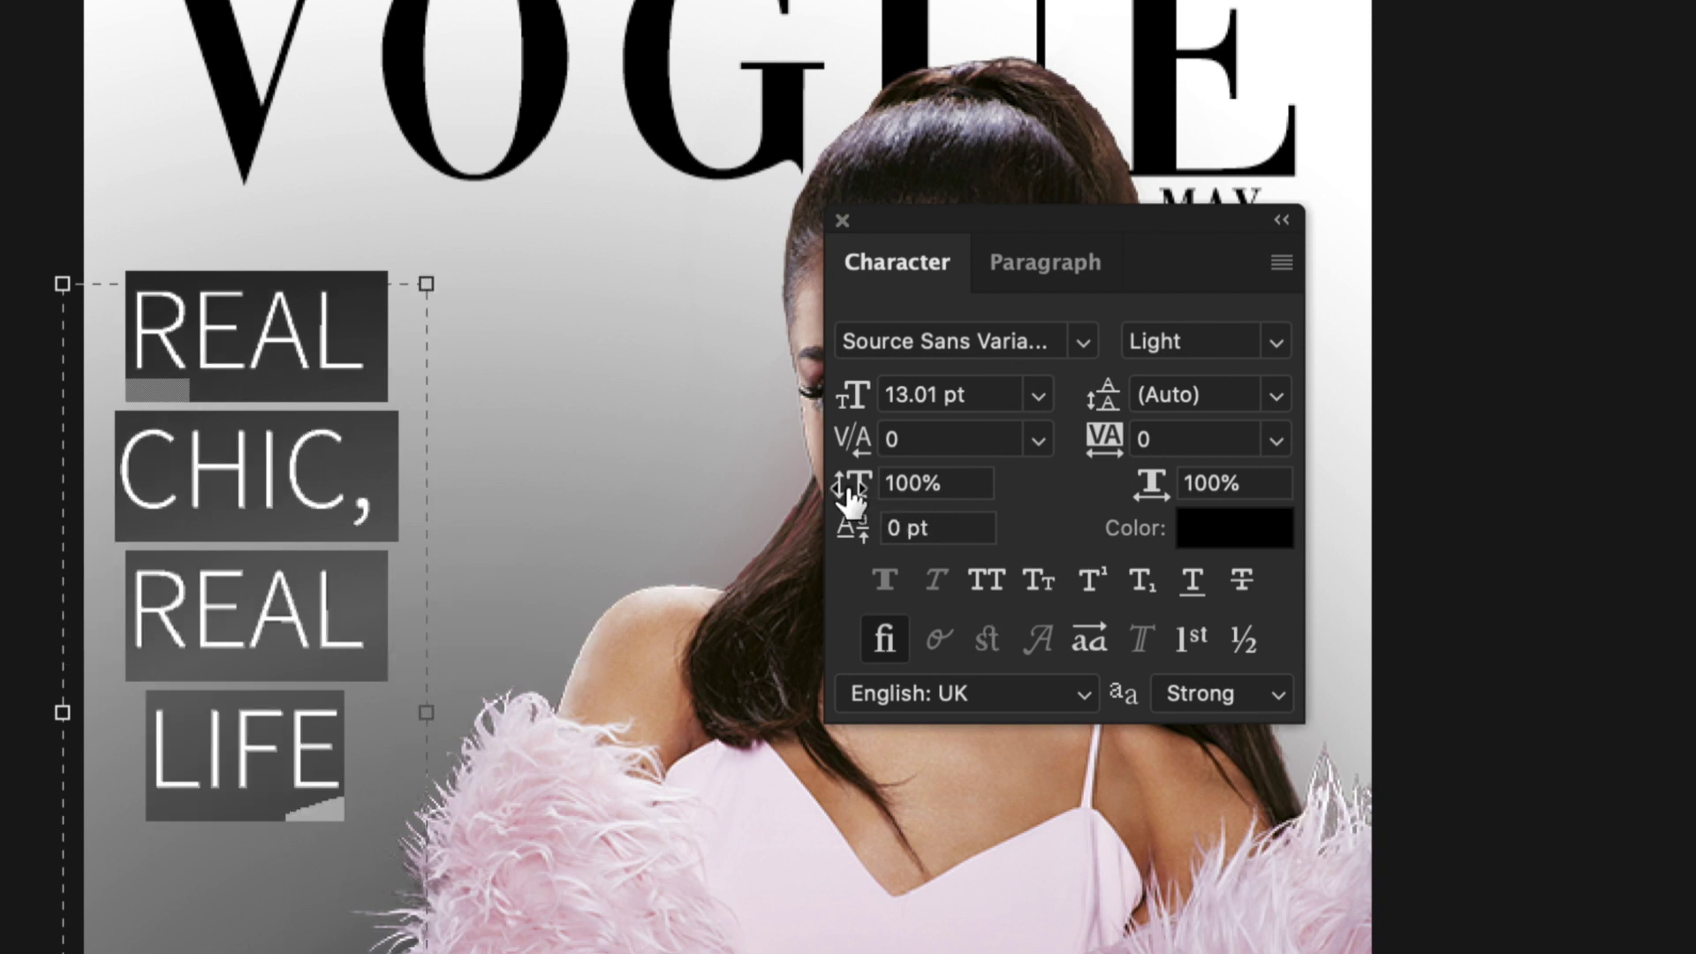
# Try stretched vertical and horizontal scale, restore both to 100%, and close the Character panel.
pyautogui.moveTo(852, 499); pyautogui.dragTo(976, 481)
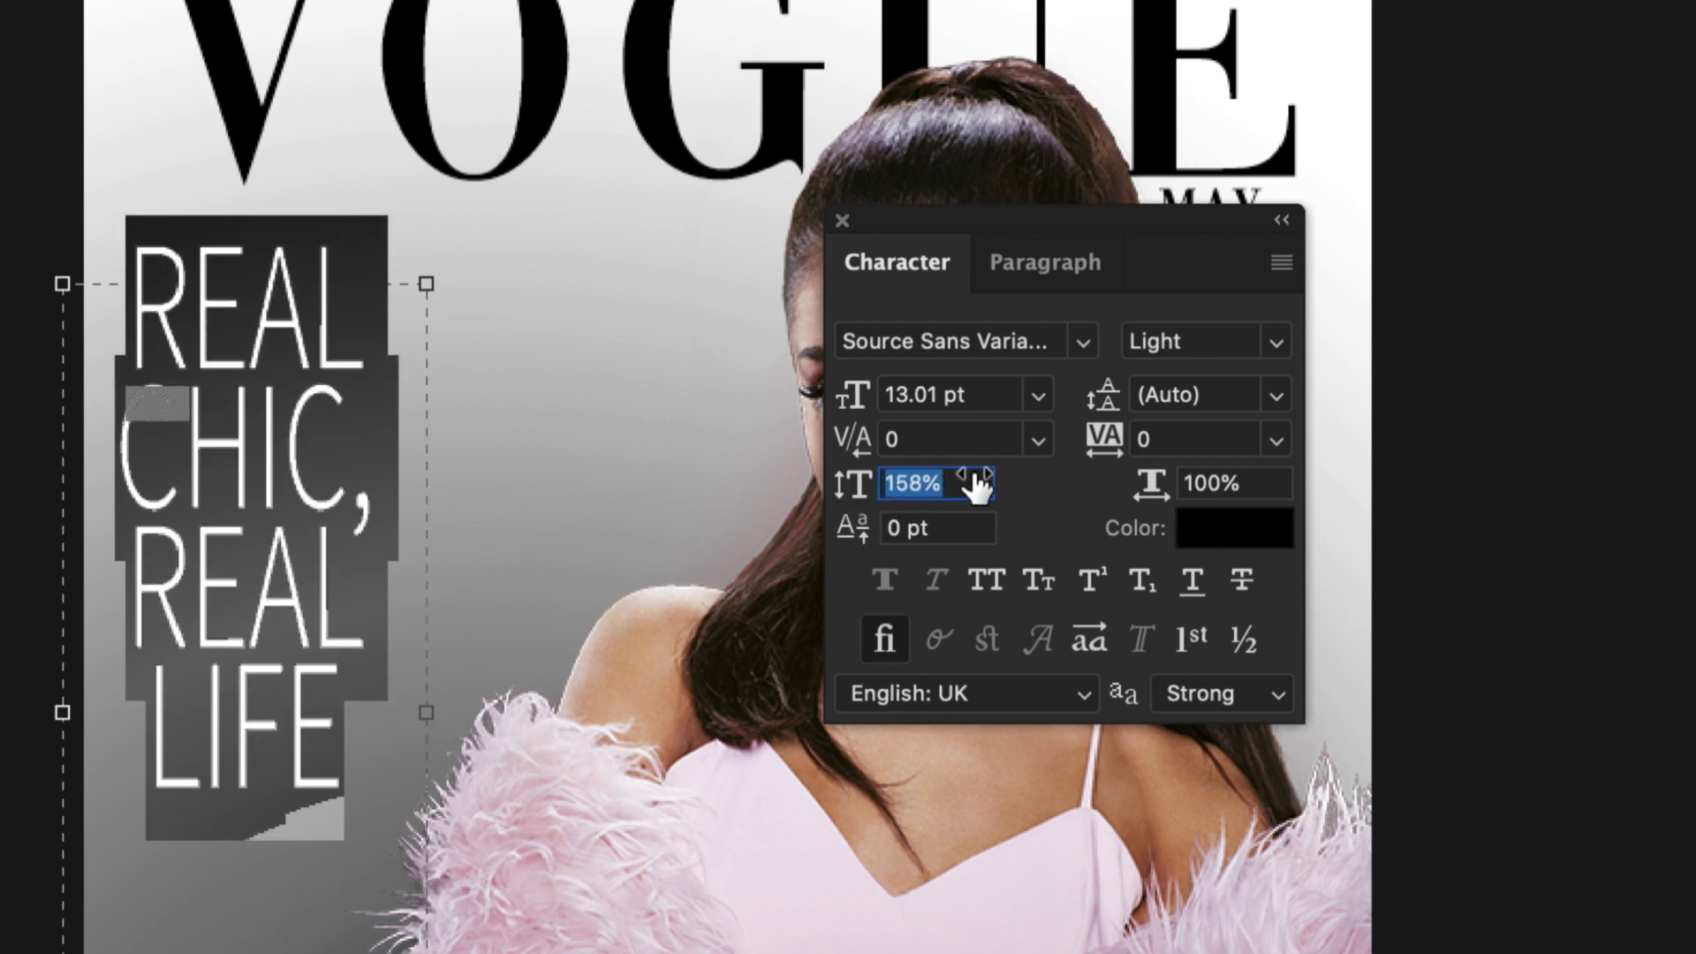
pyautogui.click(962, 482)
pyautogui.write('100')
pyautogui.press('Return')
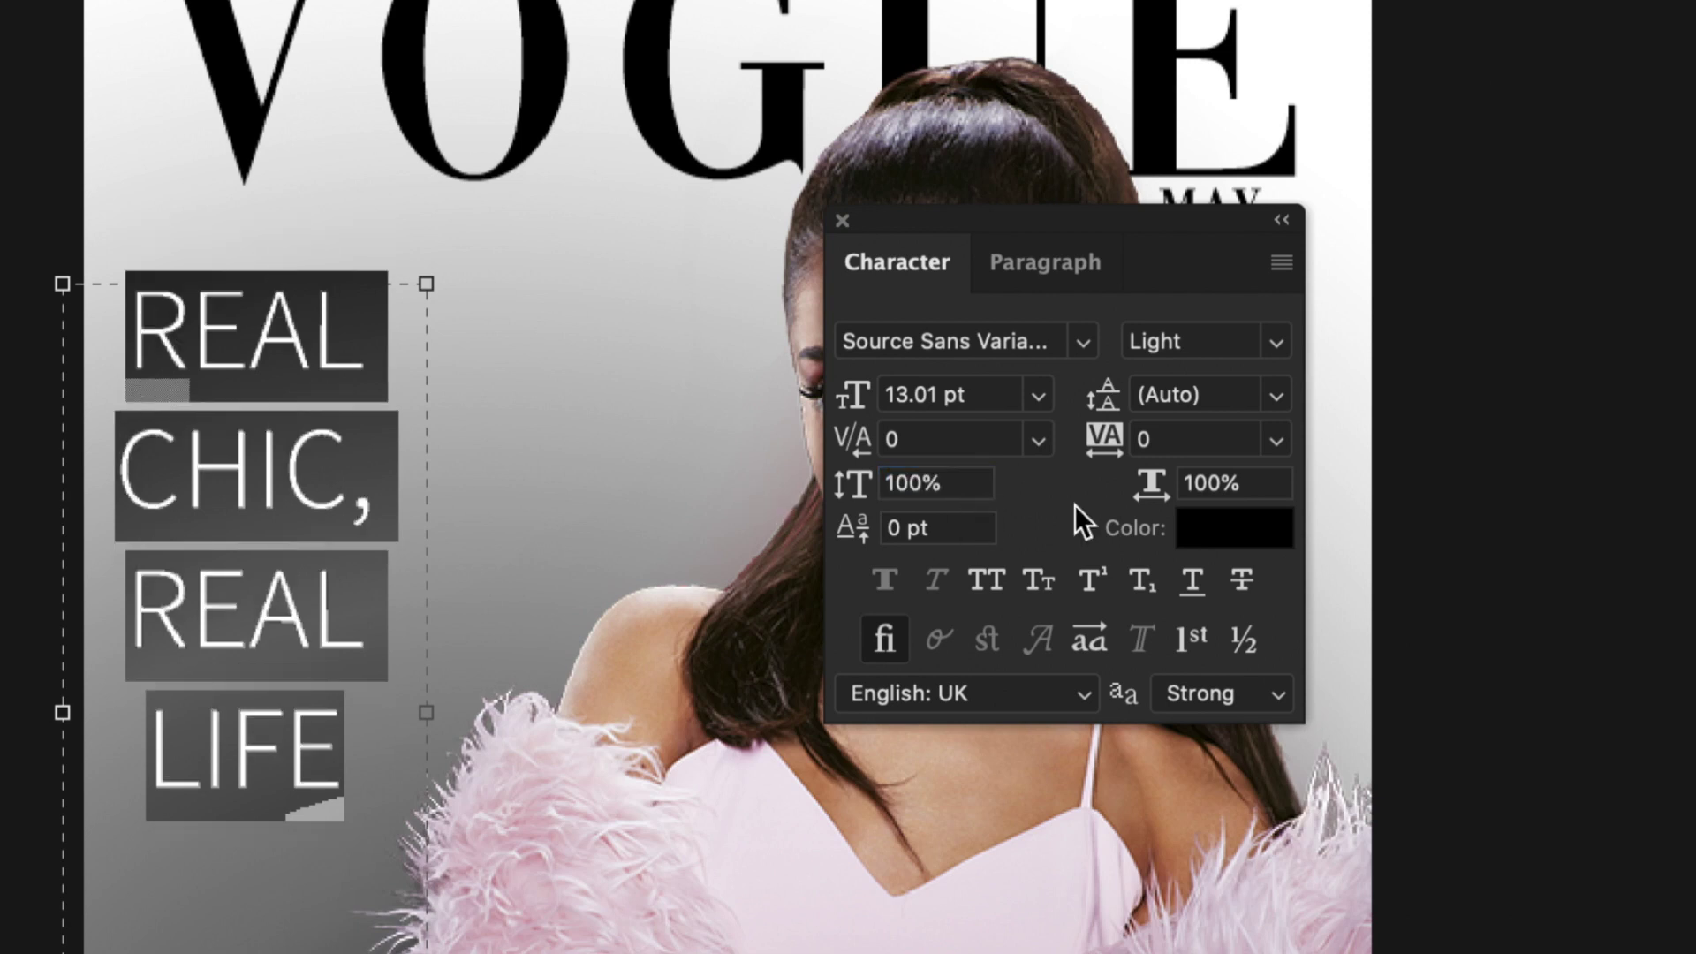
pyautogui.moveTo(1147, 485); pyautogui.dragTo(1261, 483)
pyautogui.press('Return')
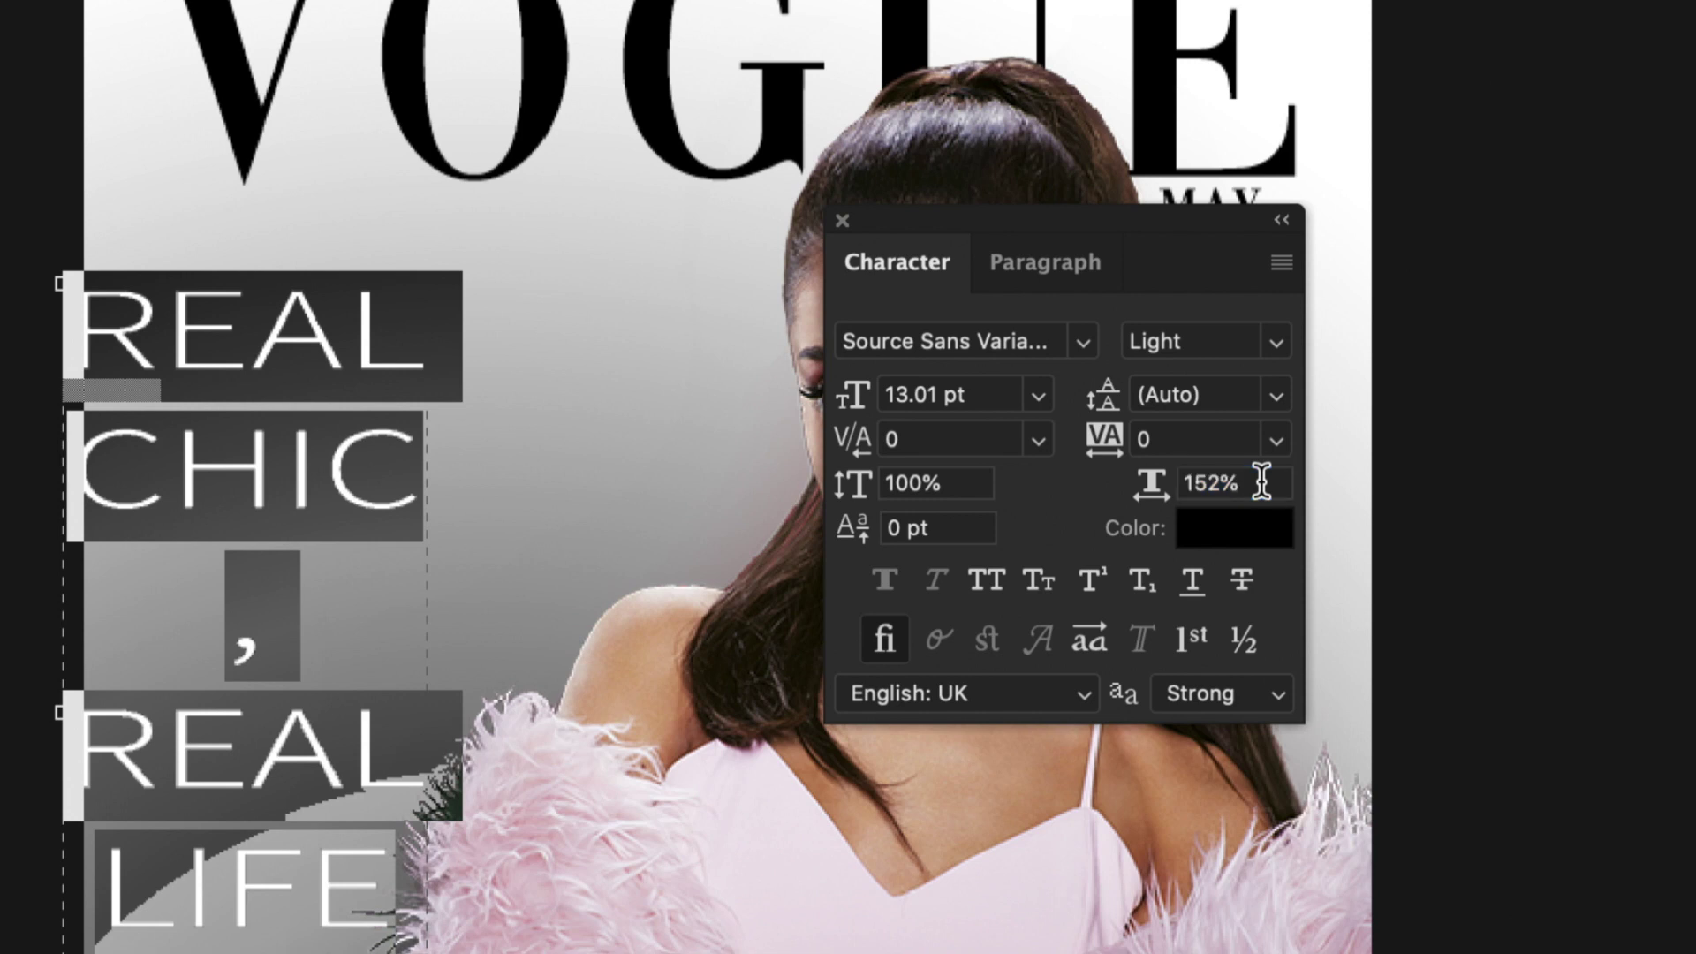
pyautogui.press('super+z')
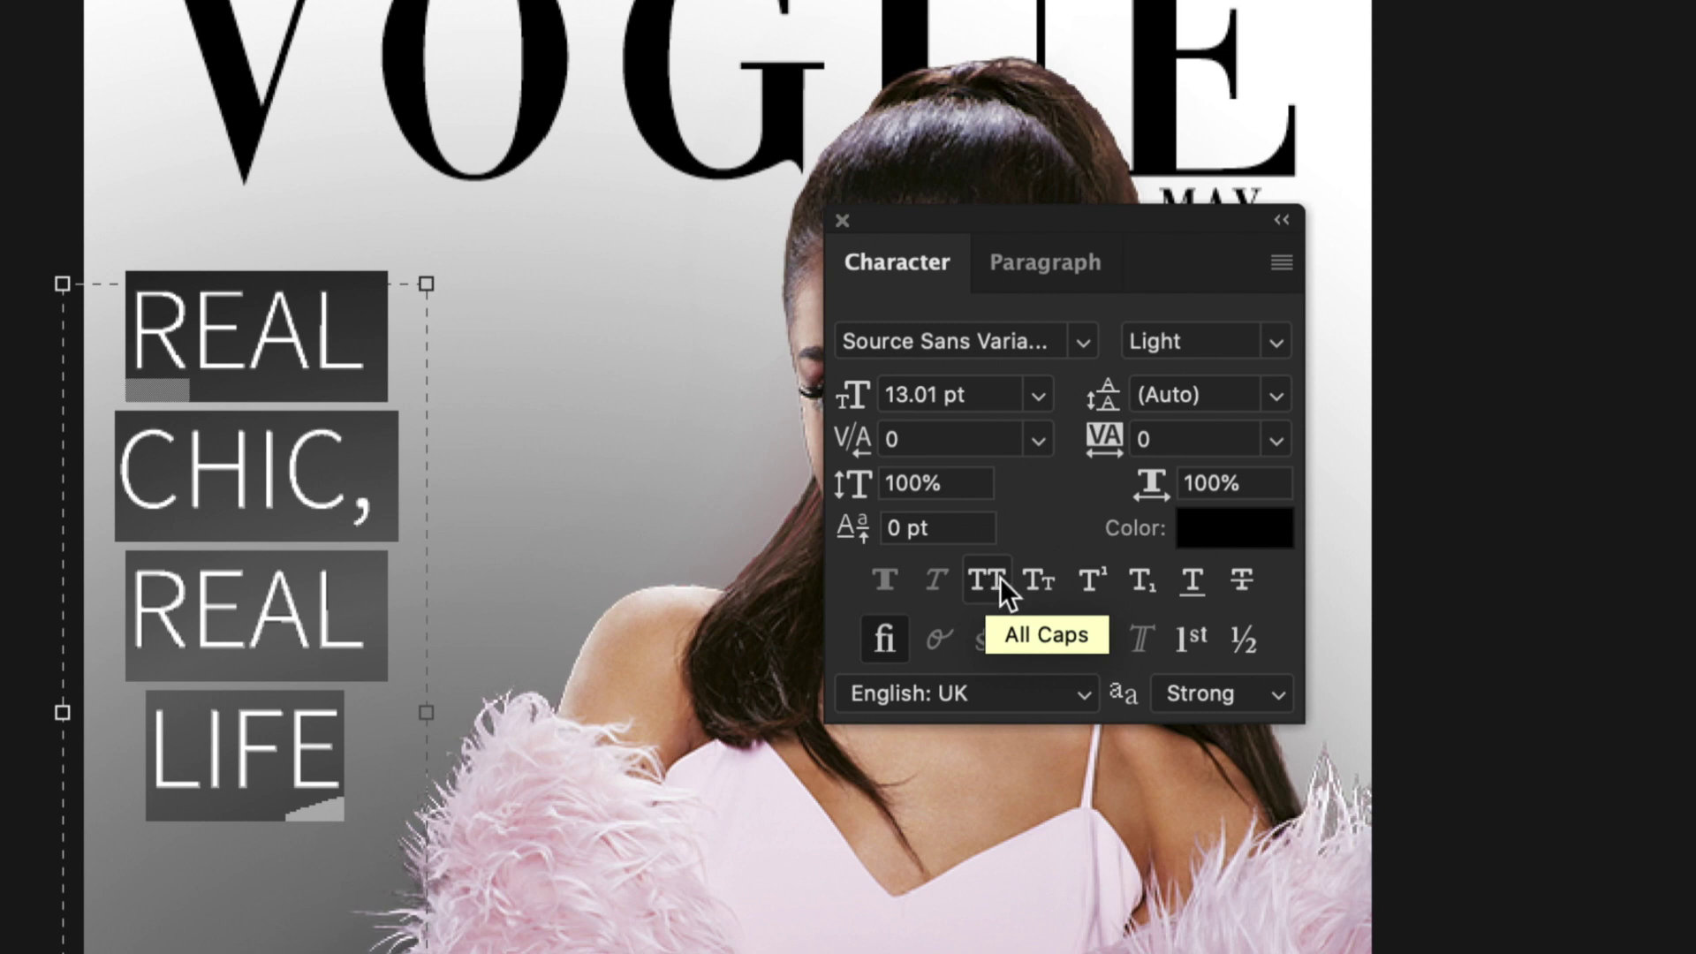
pyautogui.click(1190, 577)
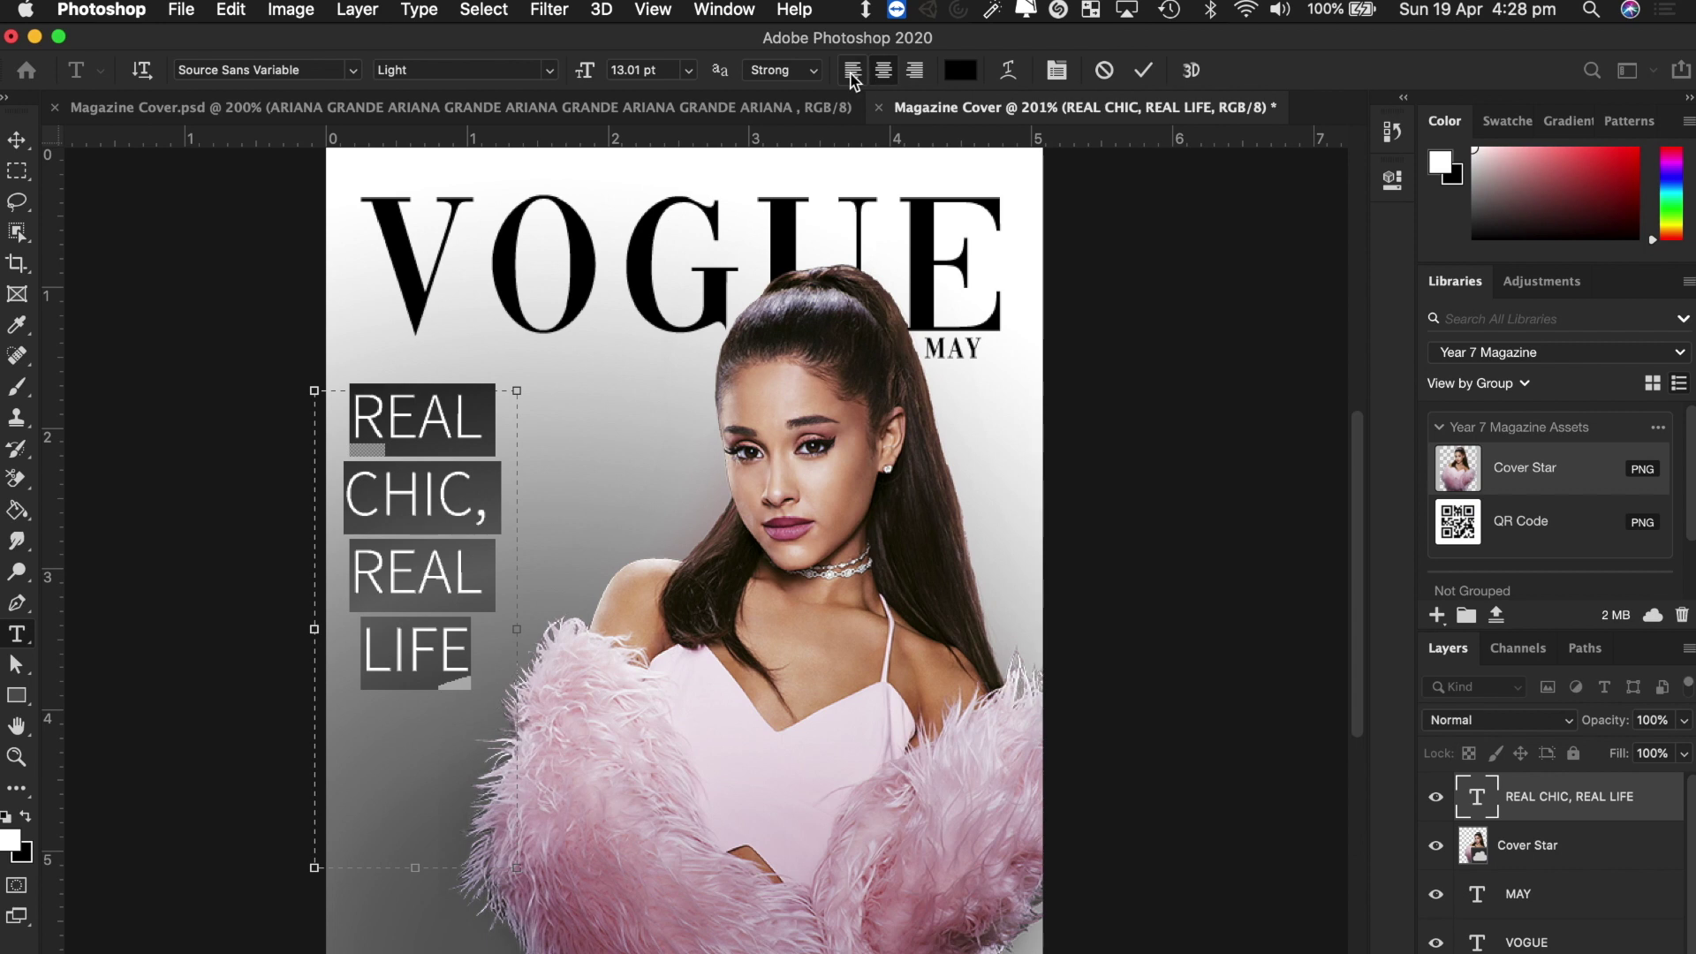
# Left-align the headline and move it just inside the cover's left edge.
pyautogui.click(852, 76)
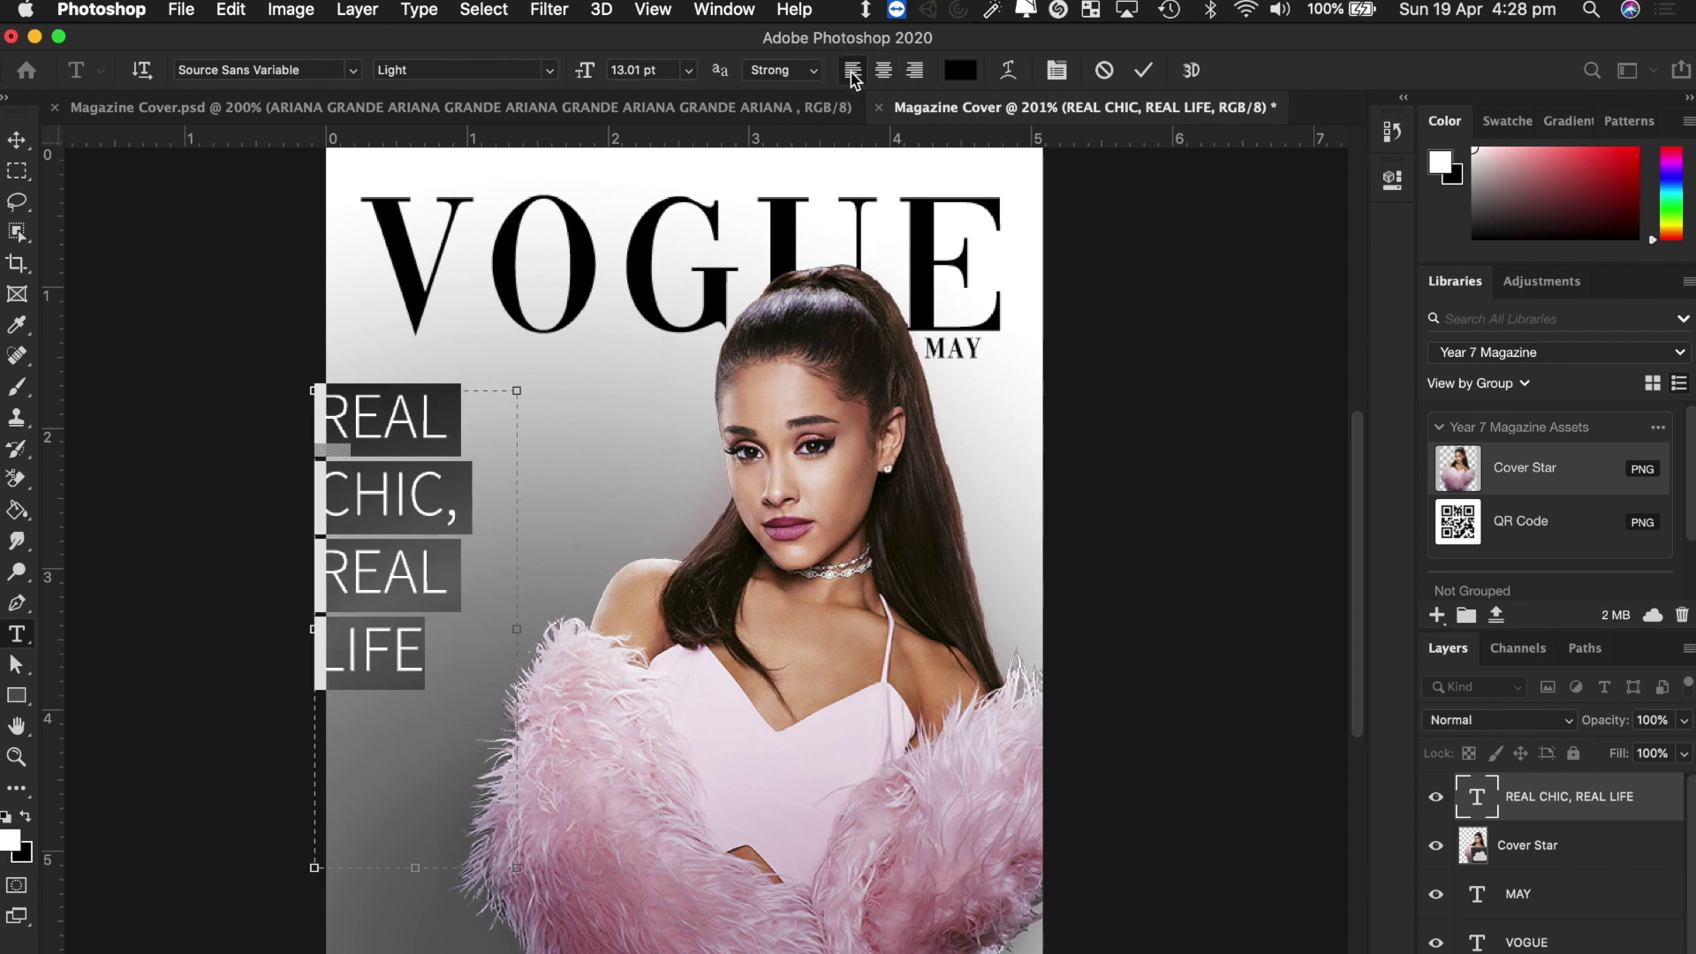
pyautogui.click(17, 138)
pyautogui.click(391, 488)
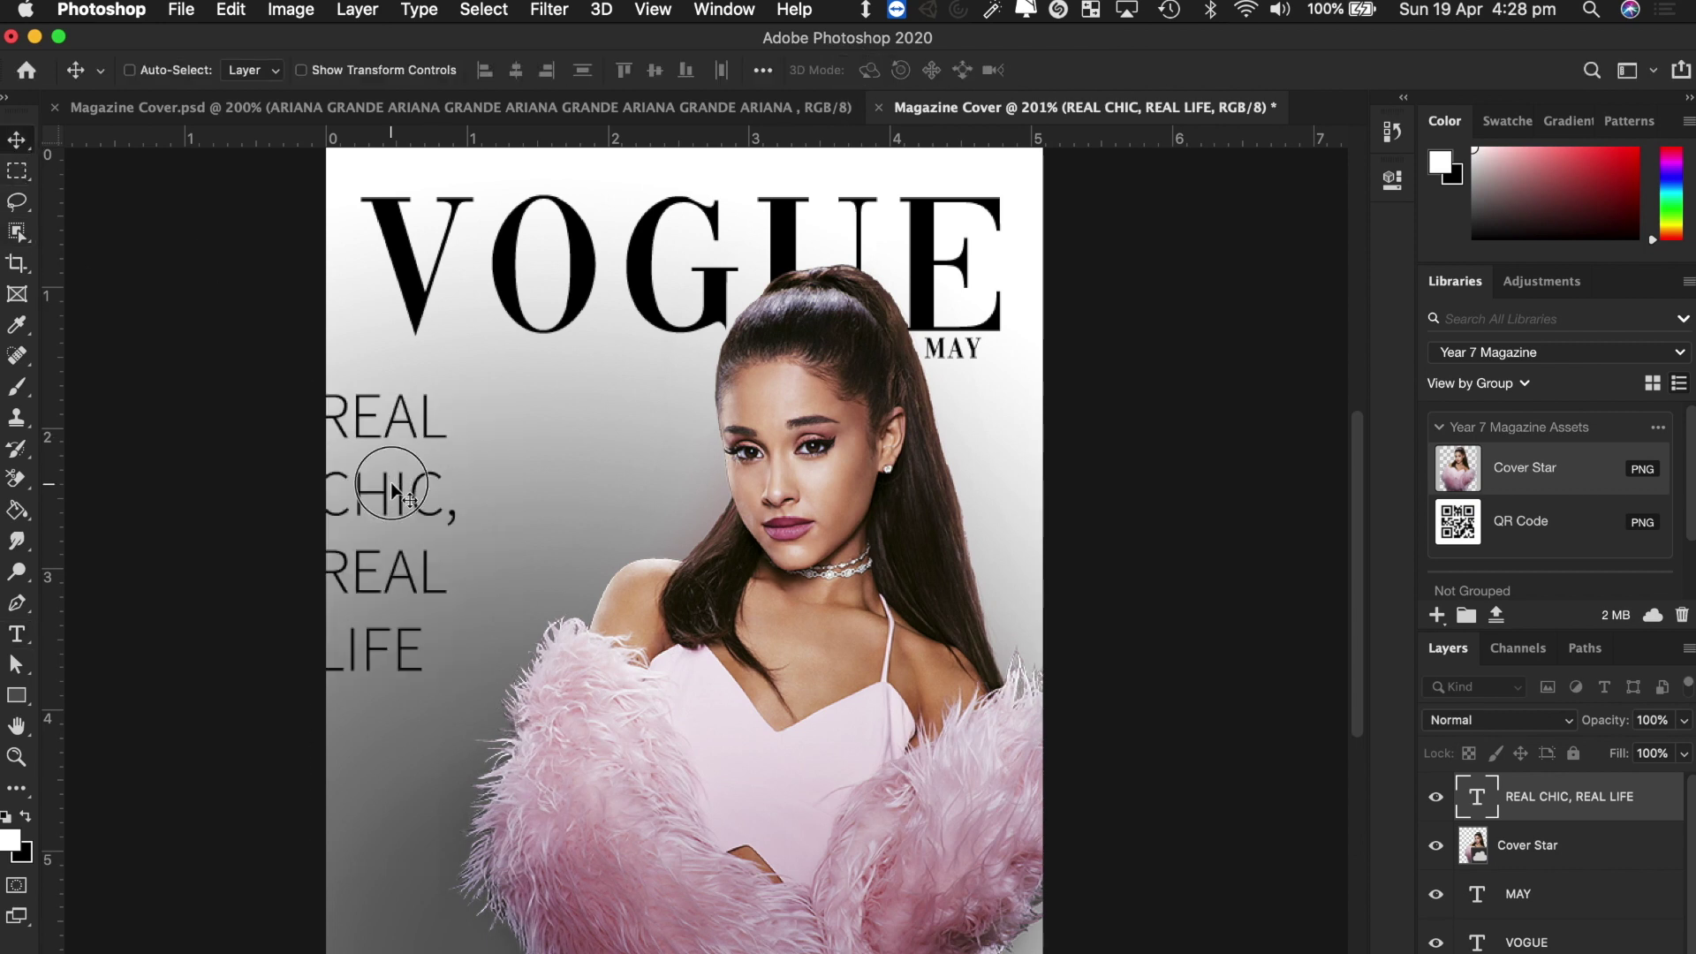
pyautogui.moveTo(391, 488)
pyautogui.mouseDown()
pyautogui.moveTo(462, 489)
pyautogui.moveTo(424, 488)
pyautogui.mouseUp()
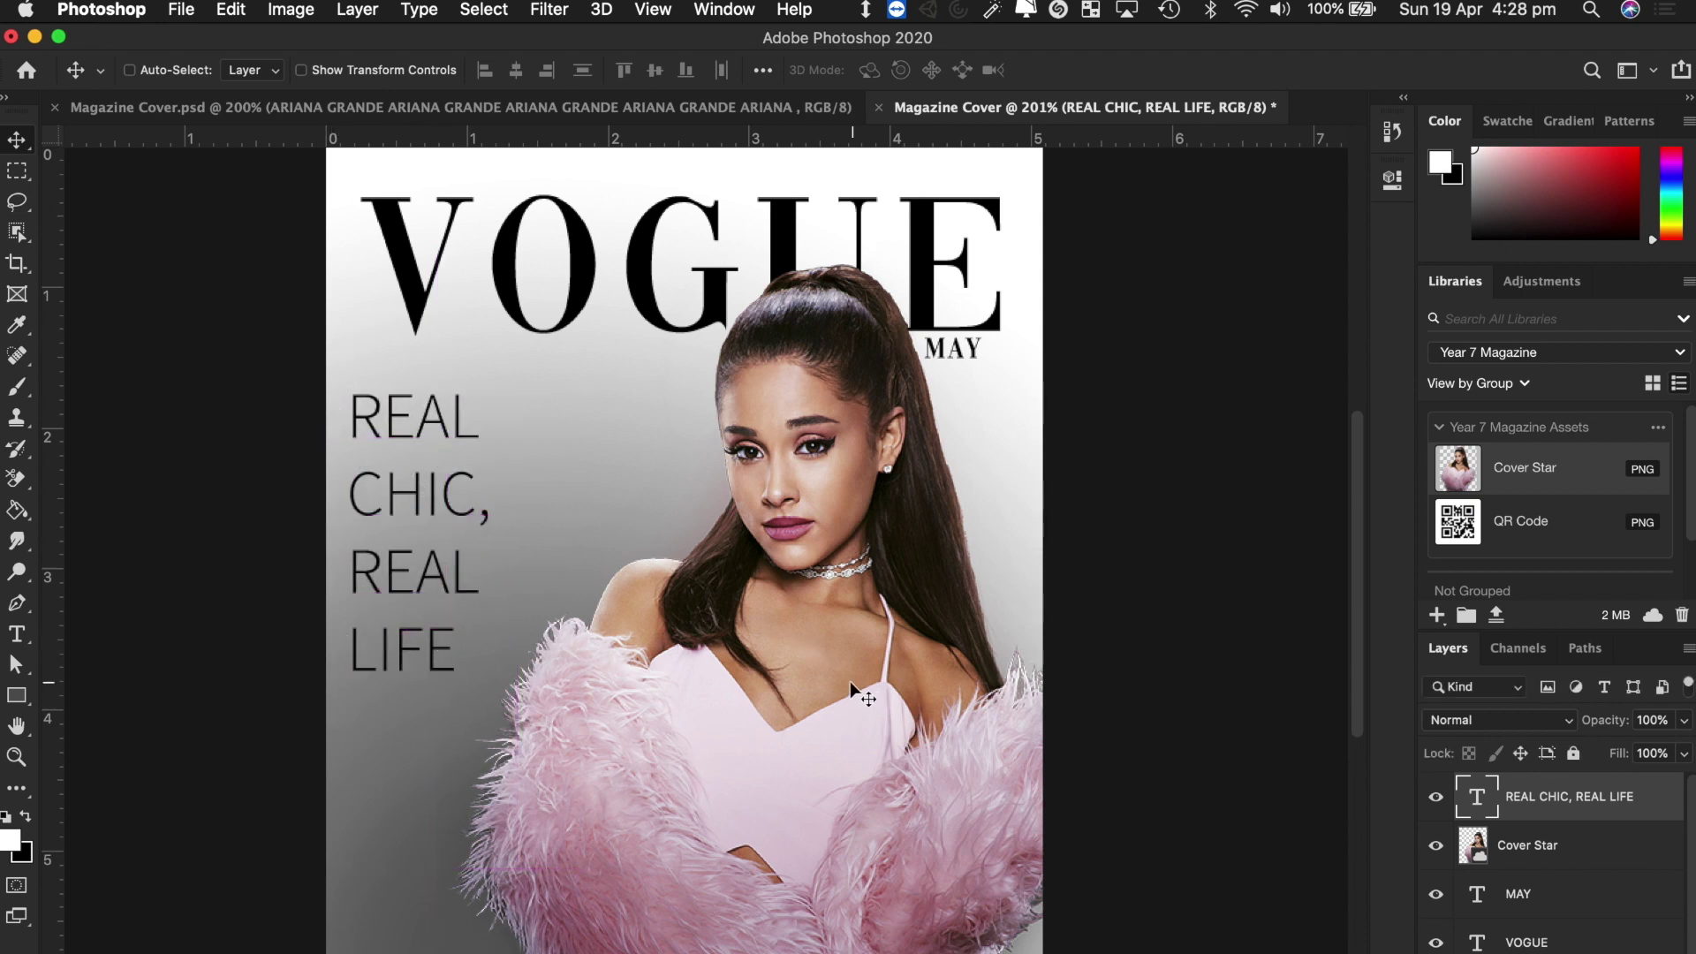
# Shift the Cover Star photo left and right-align the headline's lines.
pyautogui.keyDown('super'); pyautogui.click(802, 666); pyautogui.keyUp('super')
pyautogui.moveTo(822, 658); pyautogui.dragTo(669, 673)
pyautogui.keyDown('super'); pyautogui.click(399, 504); pyautogui.keyUp('super')
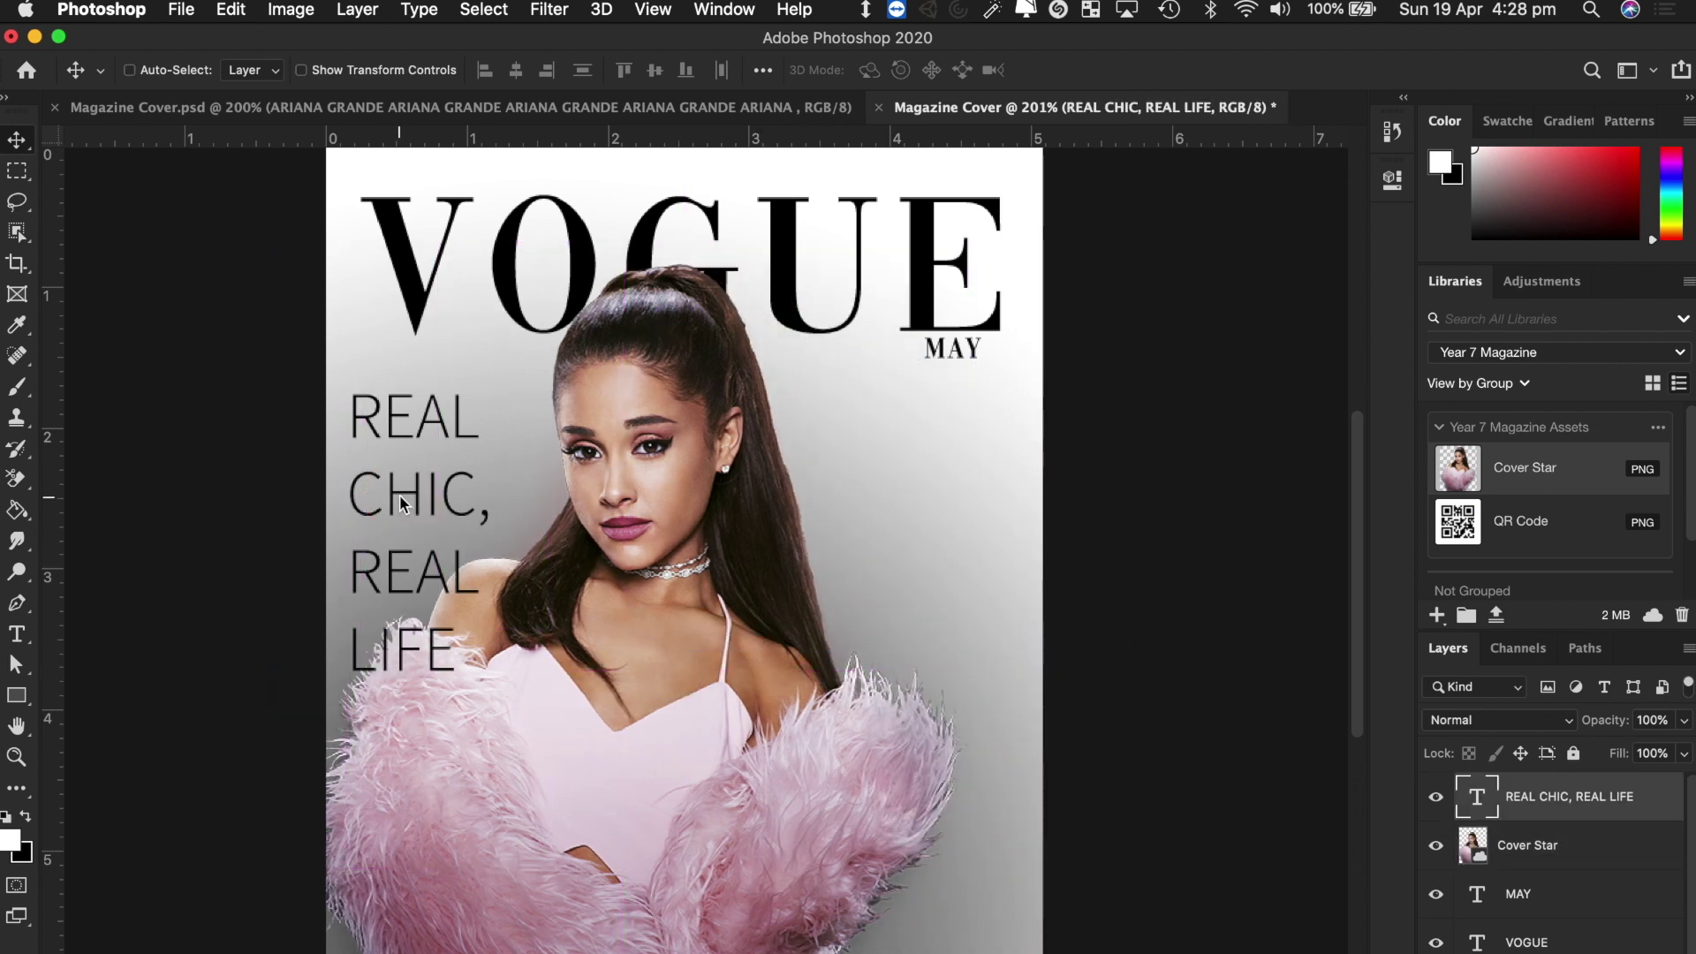
pyautogui.doubleClick(399, 503)
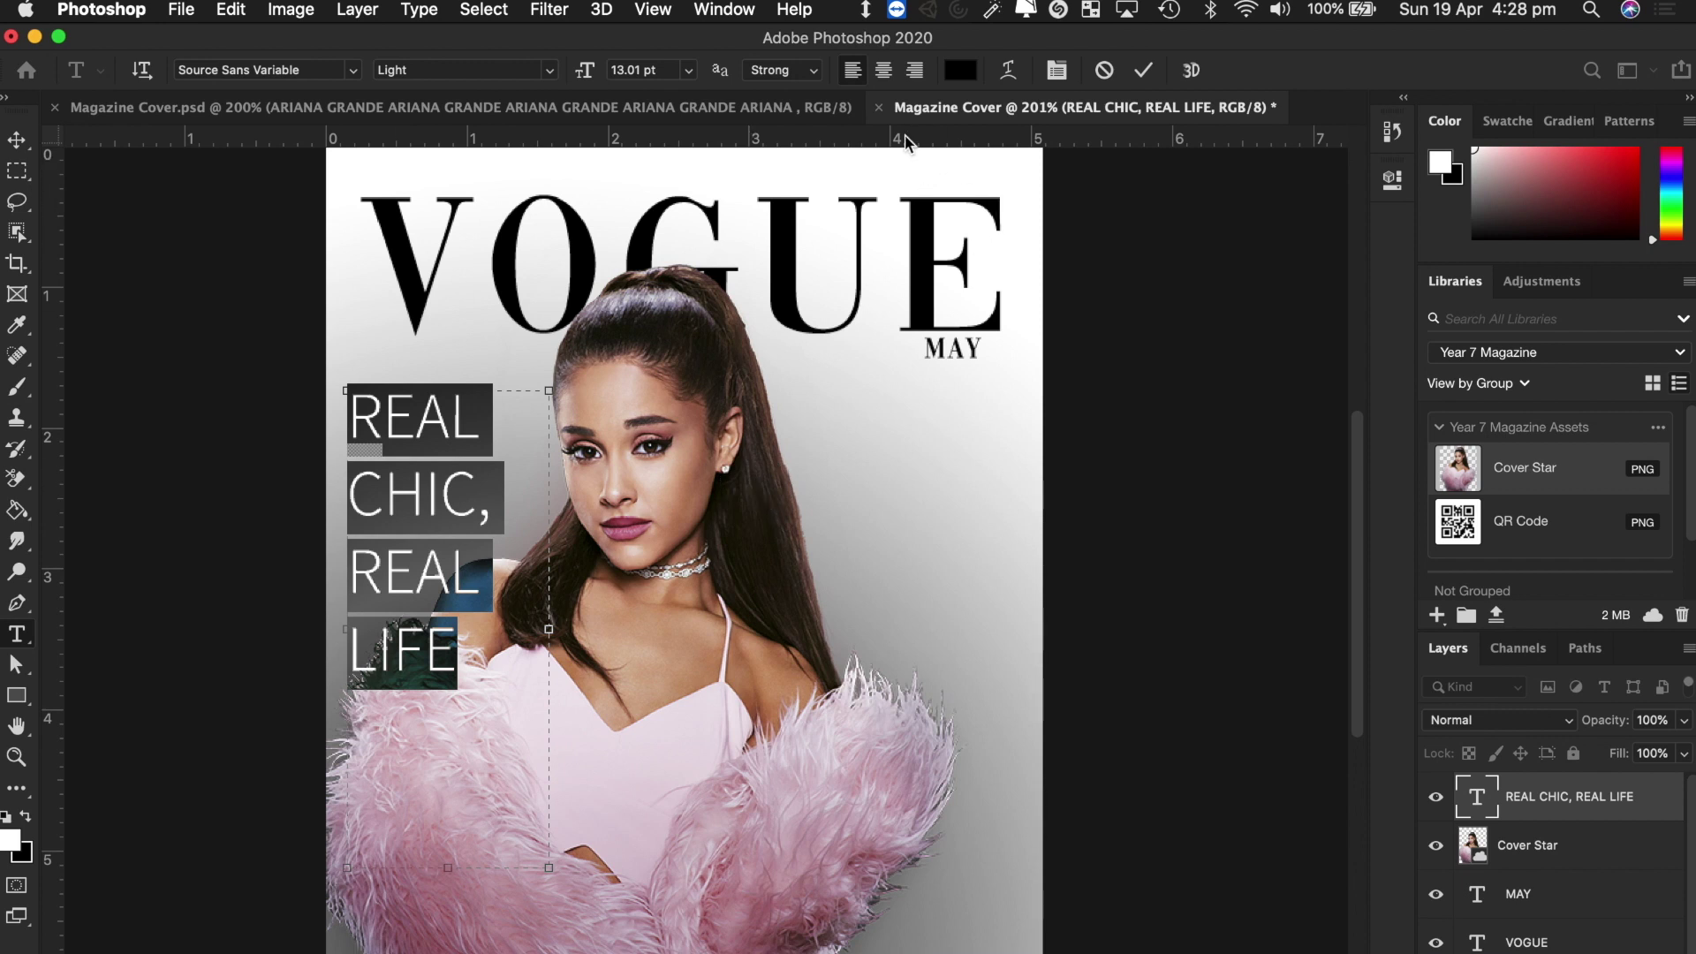
pyautogui.click(915, 71)
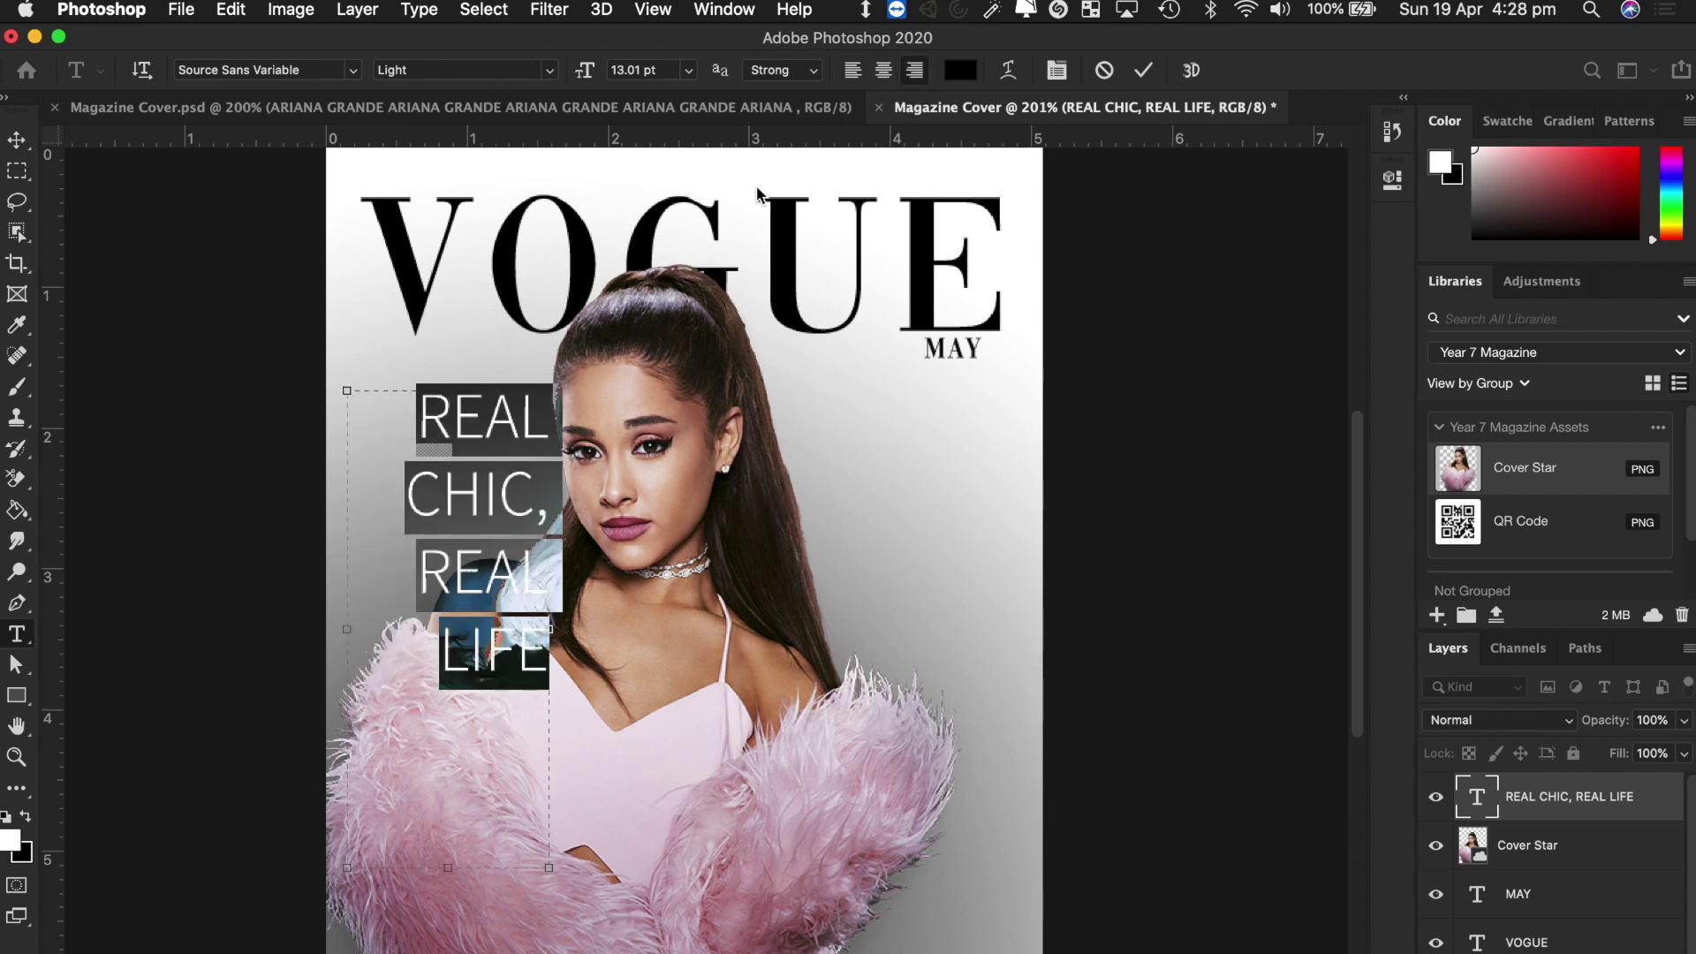
# Move the REAL CHIC, REAL LIFE headline toward the right side and centre-align its lines.
pyautogui.click(15, 141)
pyautogui.moveTo(506, 505); pyautogui.dragTo(964, 533)
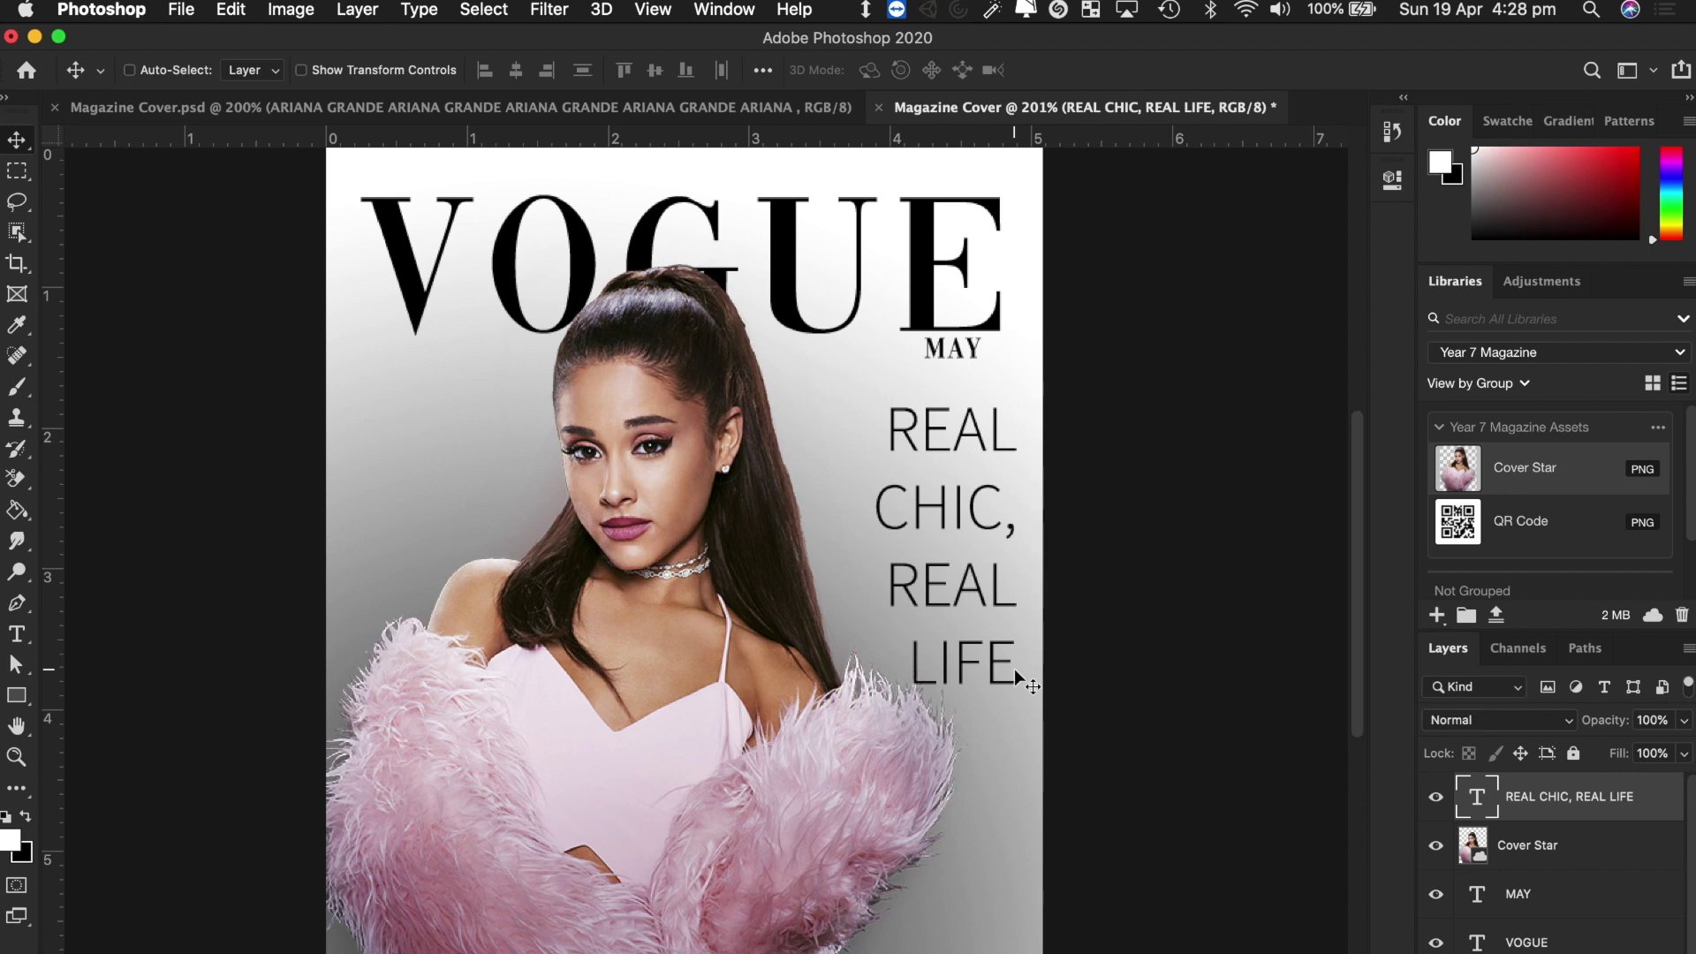
pyautogui.doubleClick(944, 521)
pyautogui.press('super+a')
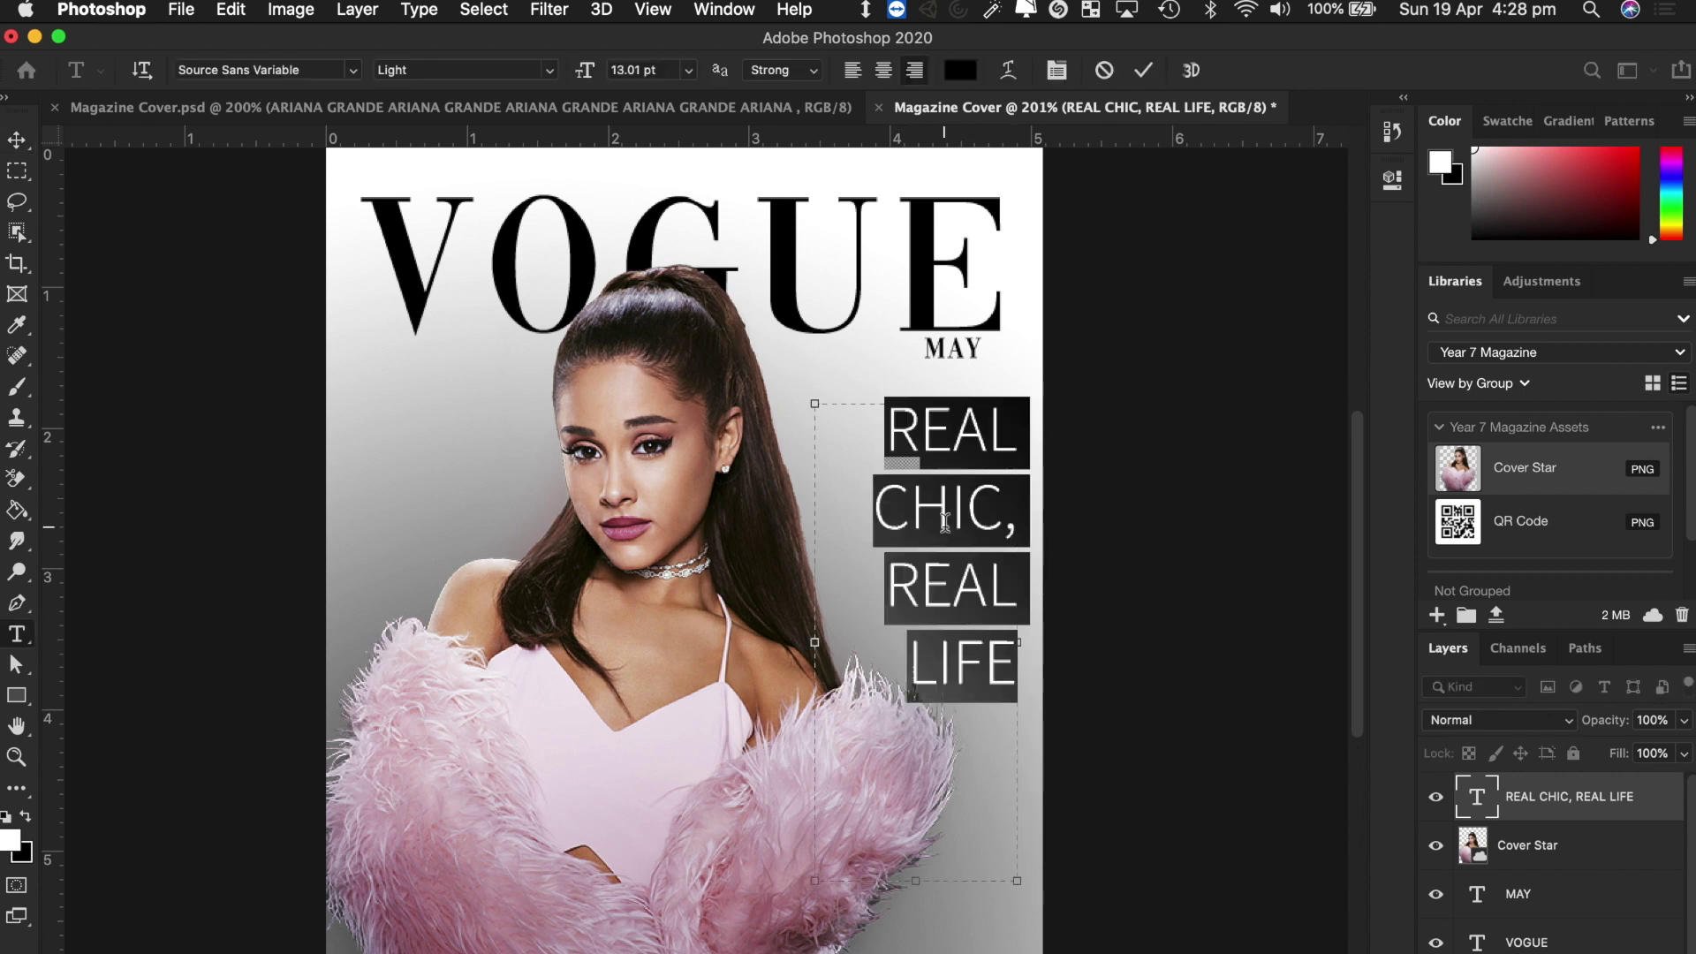
pyautogui.click(883, 79)
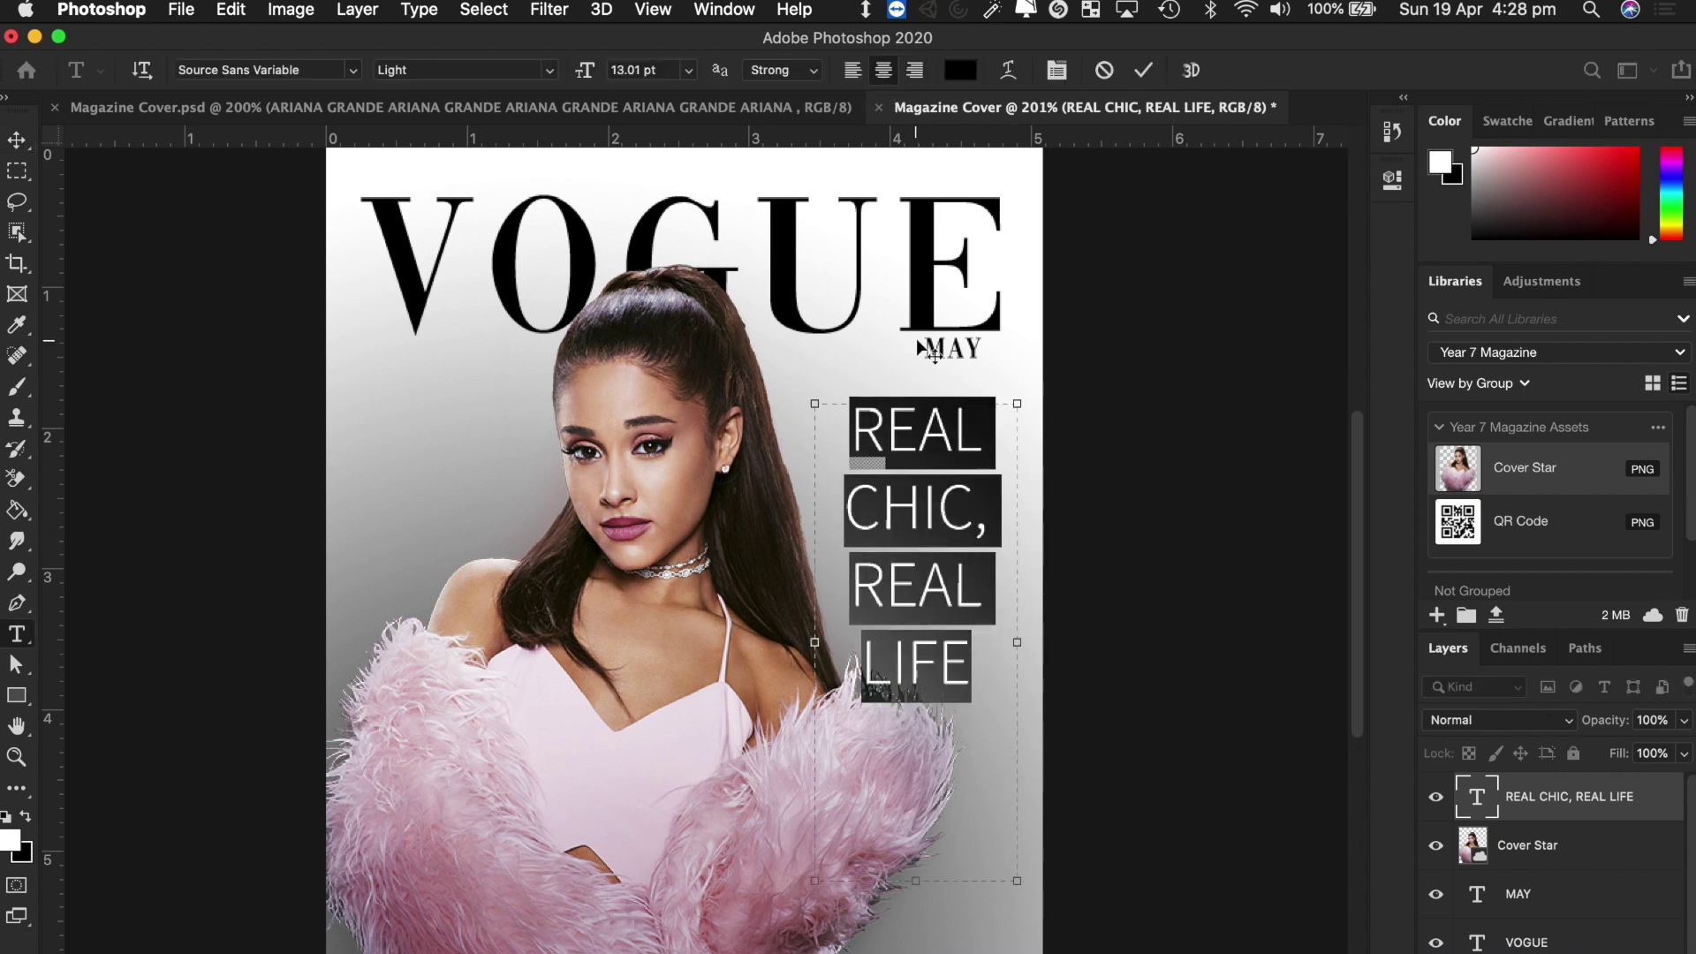
pyautogui.click(852, 71)
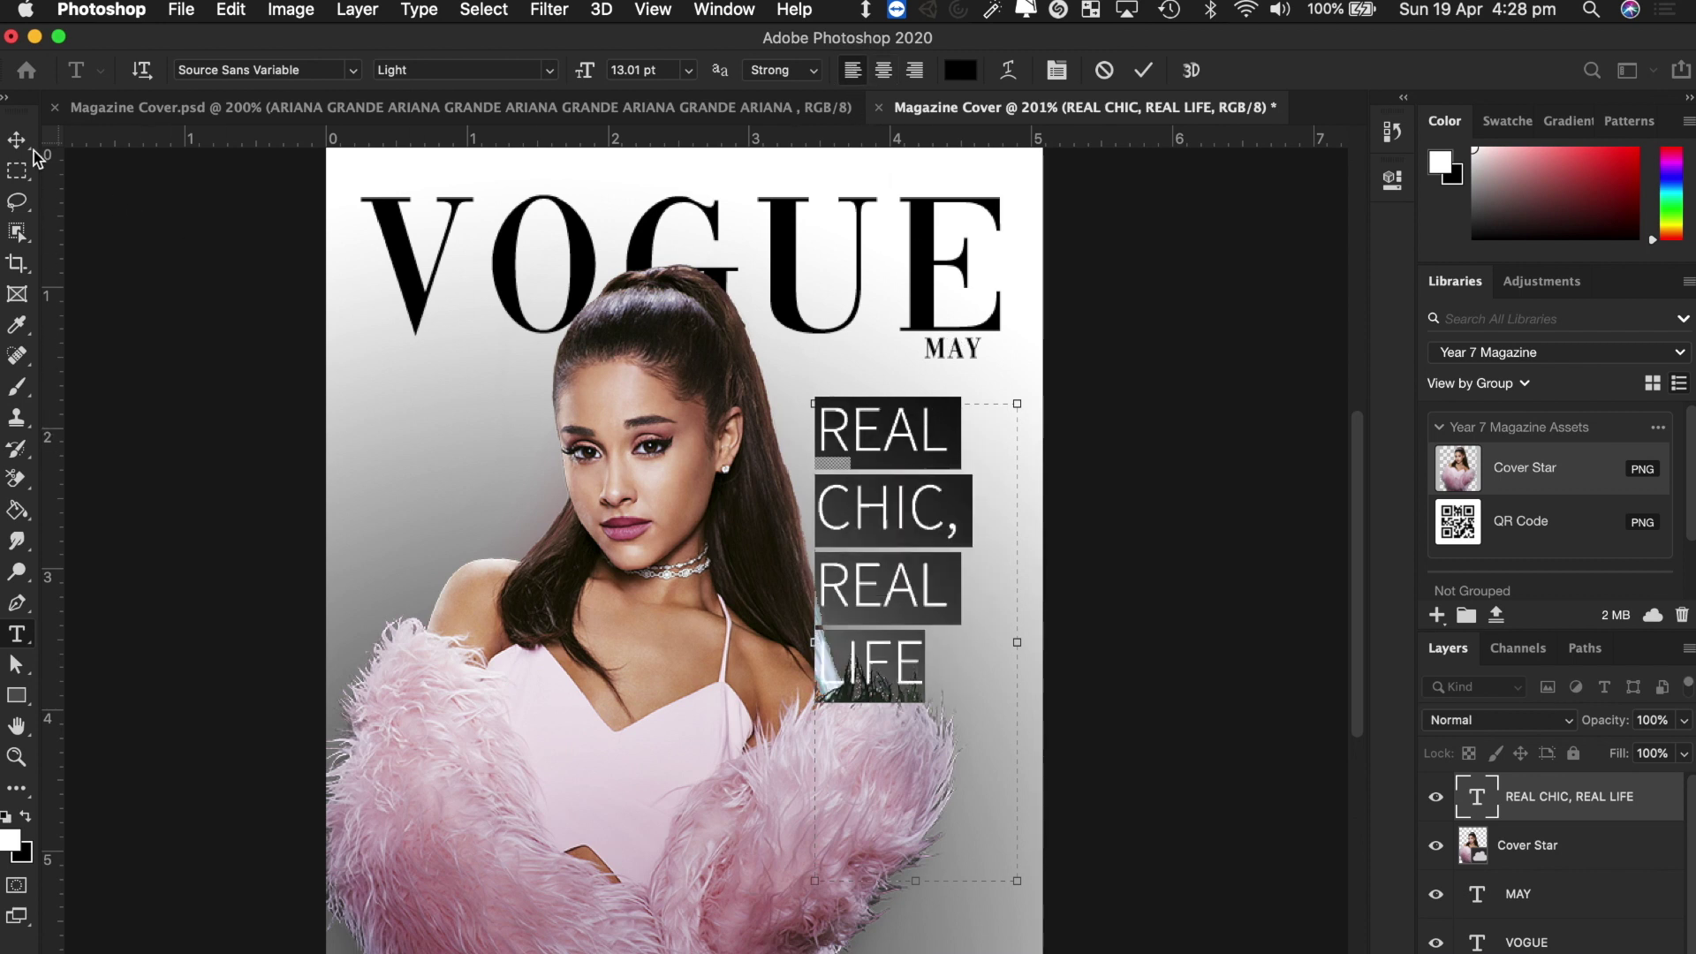
pyautogui.click(885, 71)
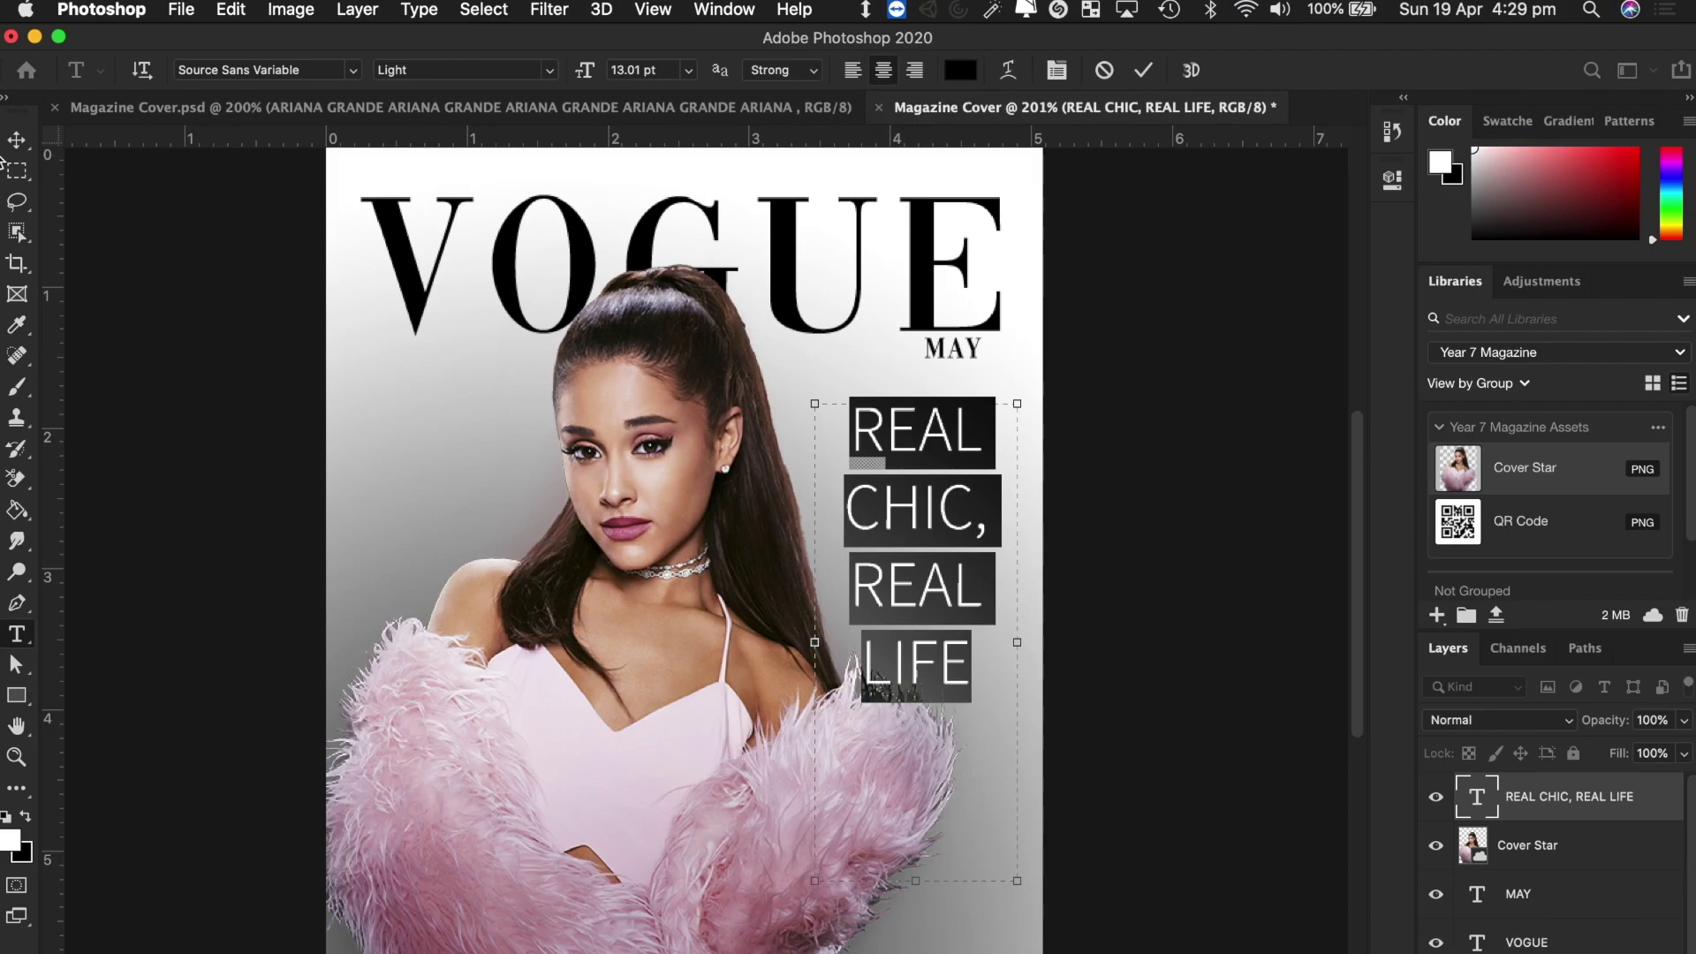
pyautogui.click(17, 140)
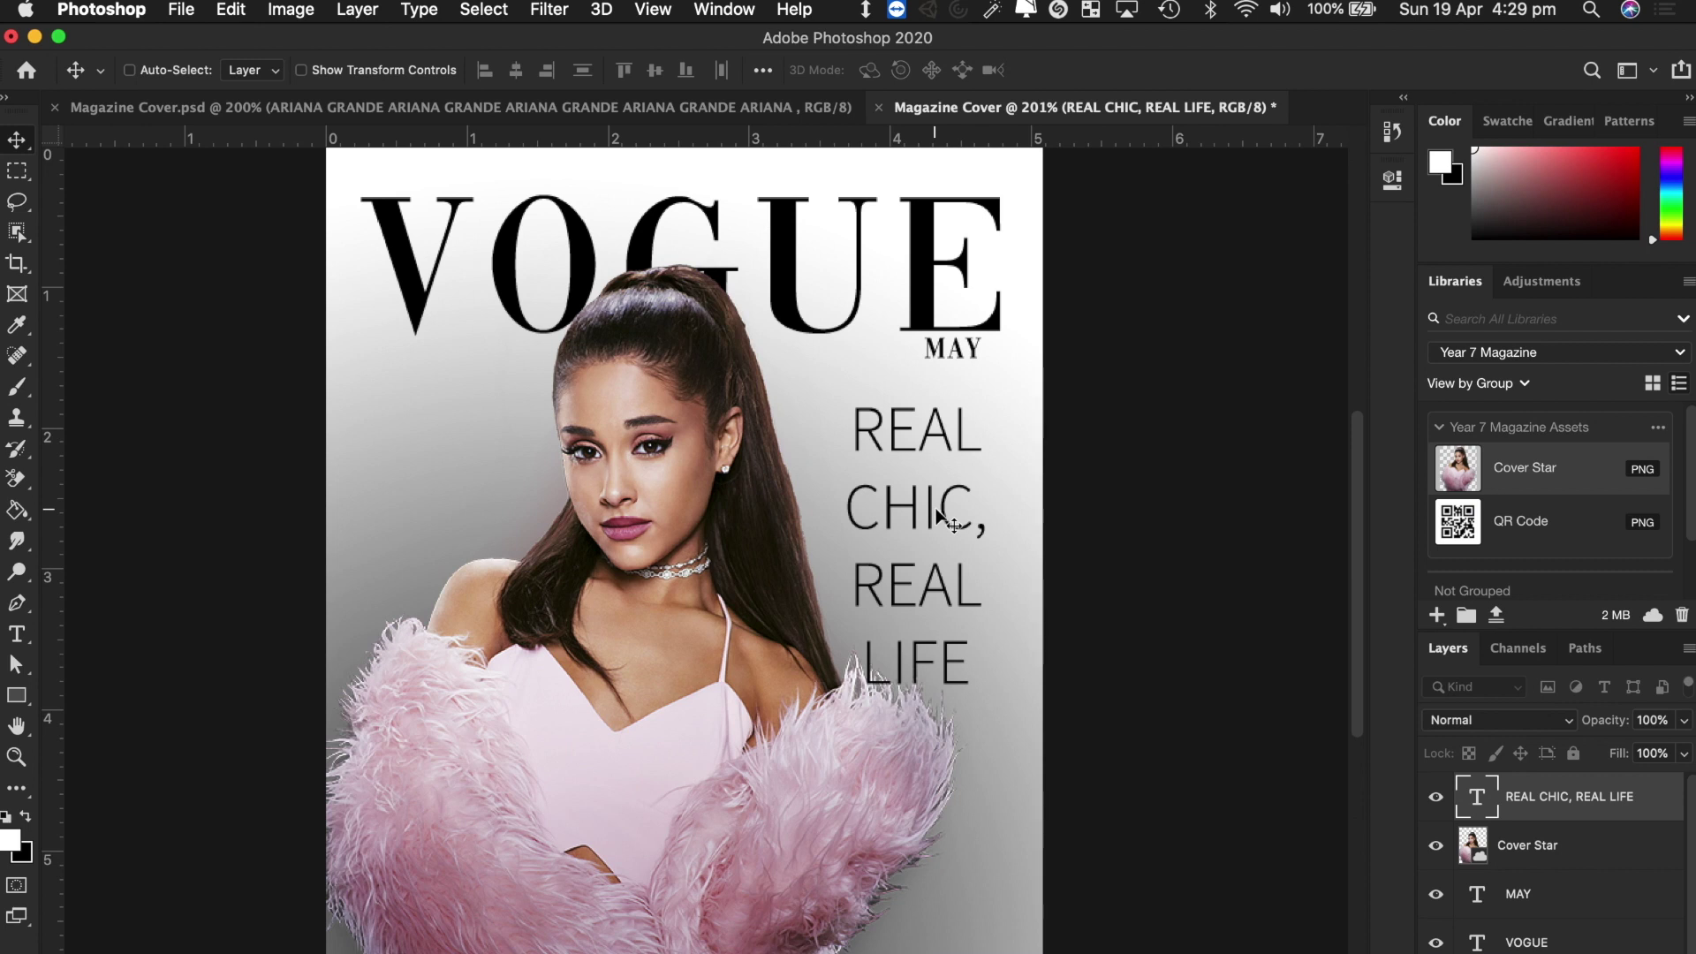
# Shift the singer's photo slightly right and compare against the finished reference cover.
pyautogui.click(691, 670)
pyautogui.moveTo(649, 670); pyautogui.dragTo(705, 681)
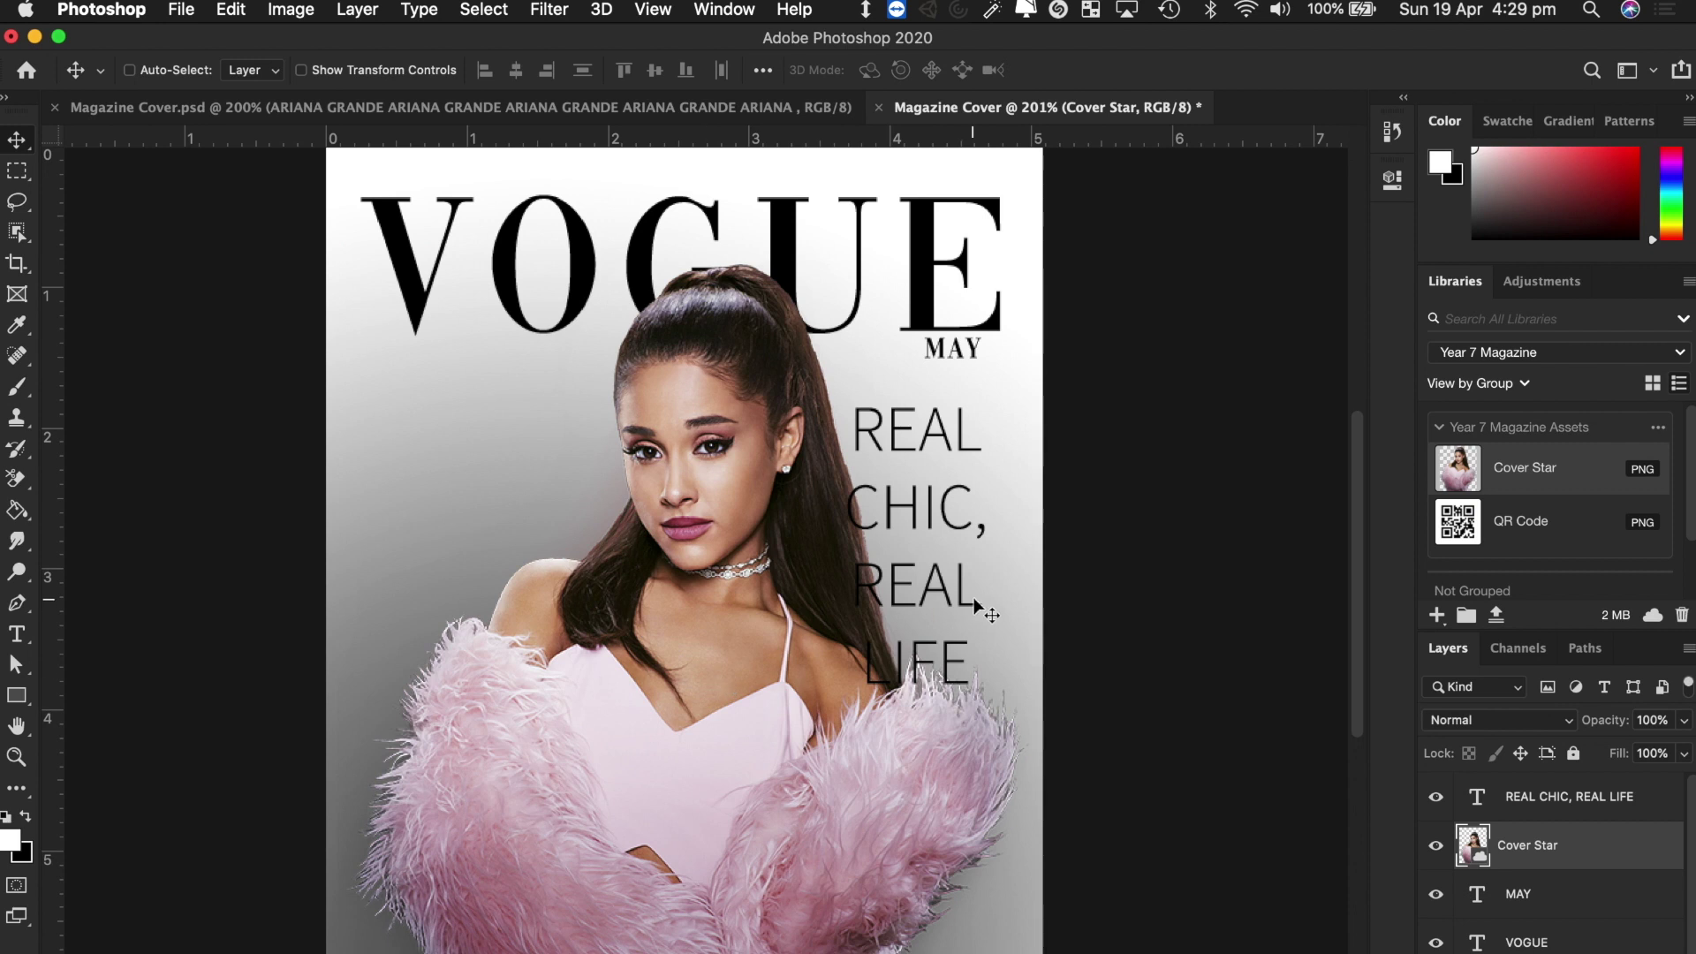
pyautogui.moveTo(958, 530); pyautogui.dragTo(950, 448)
pyautogui.keyDown('super'); pyautogui.click(938, 434); pyautogui.keyUp('super')
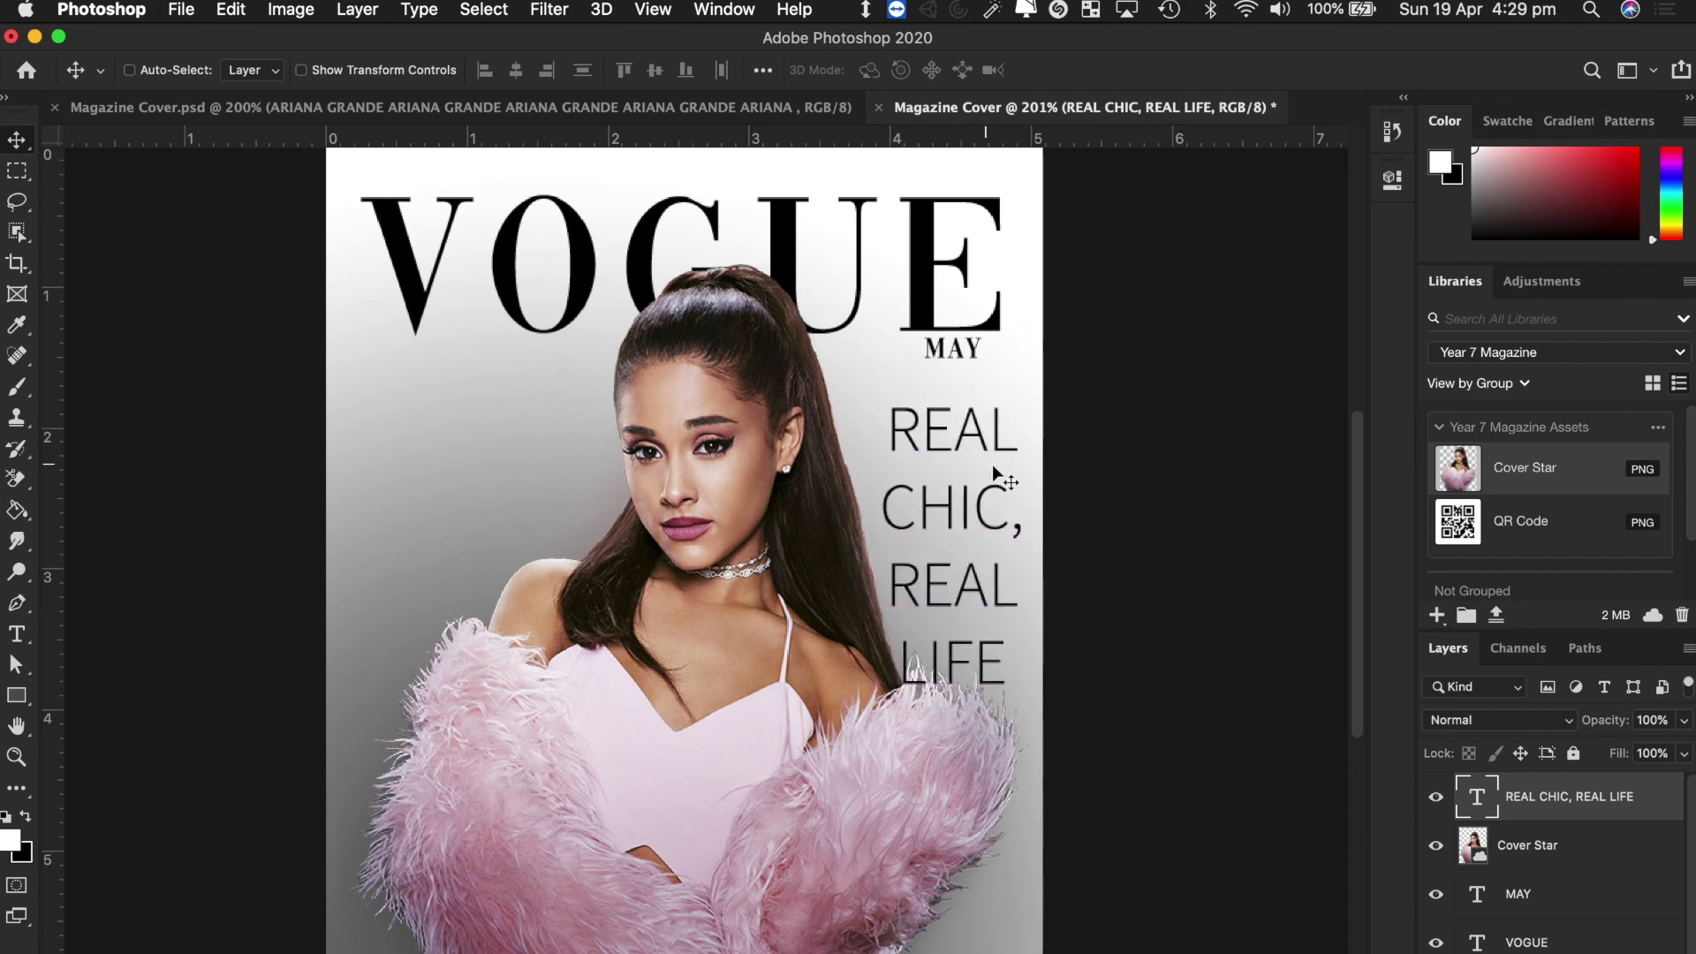
pyautogui.click(612, 109)
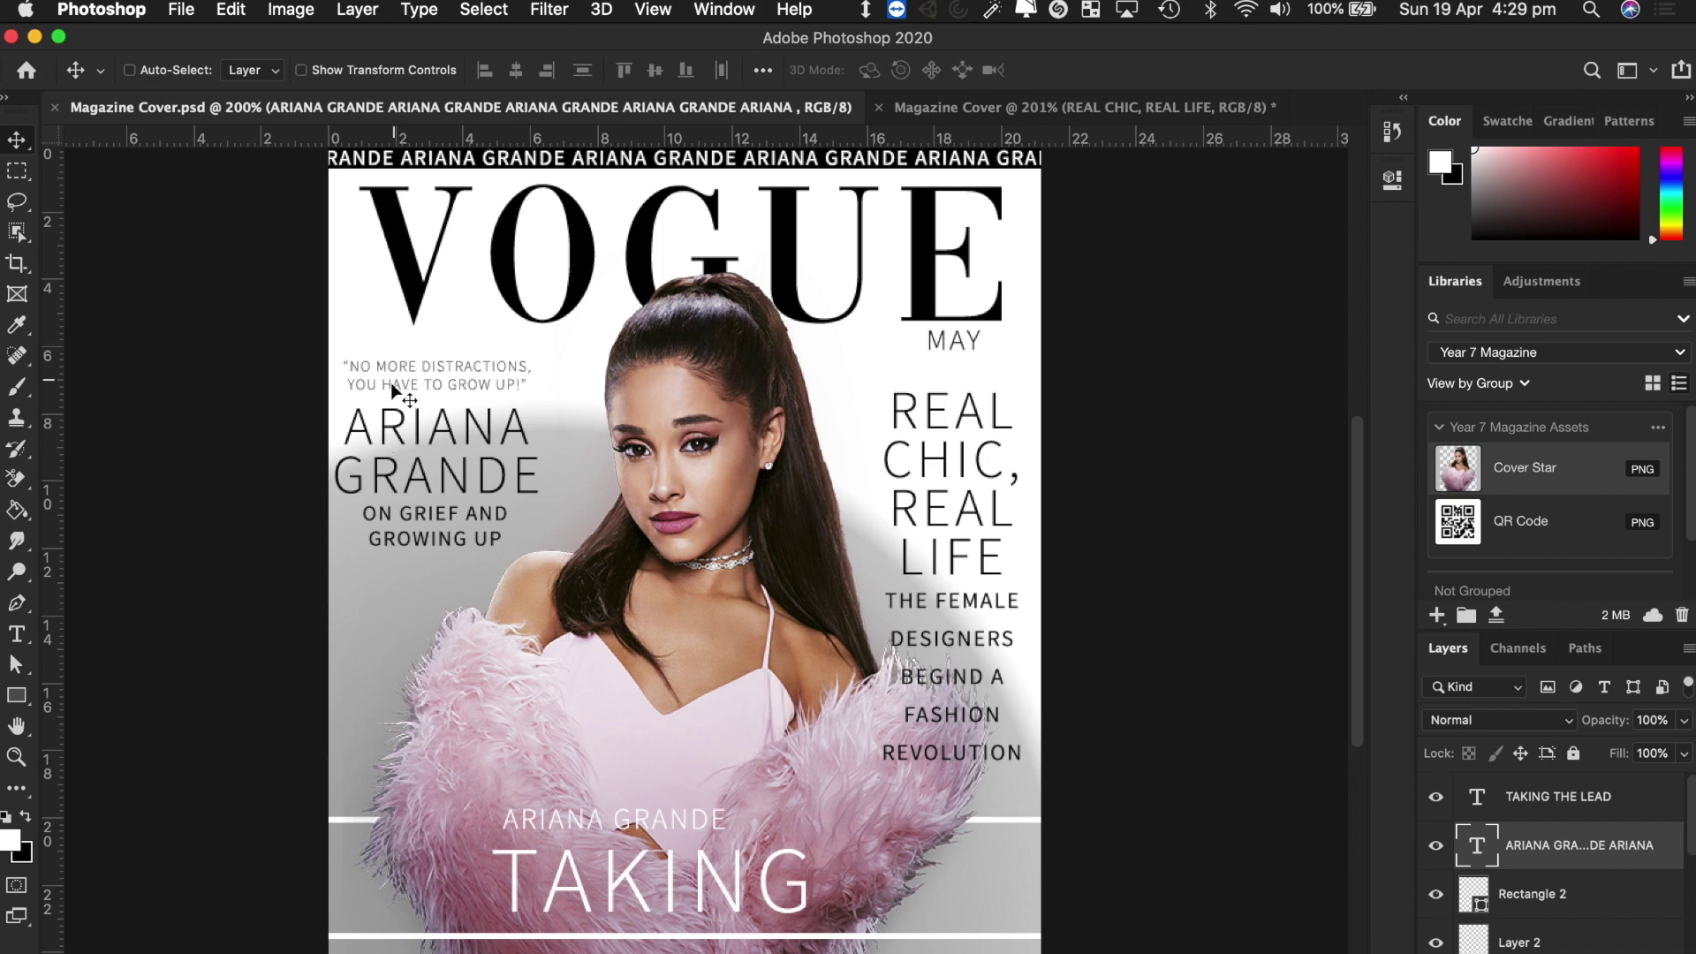
pyautogui.click(1155, 113)
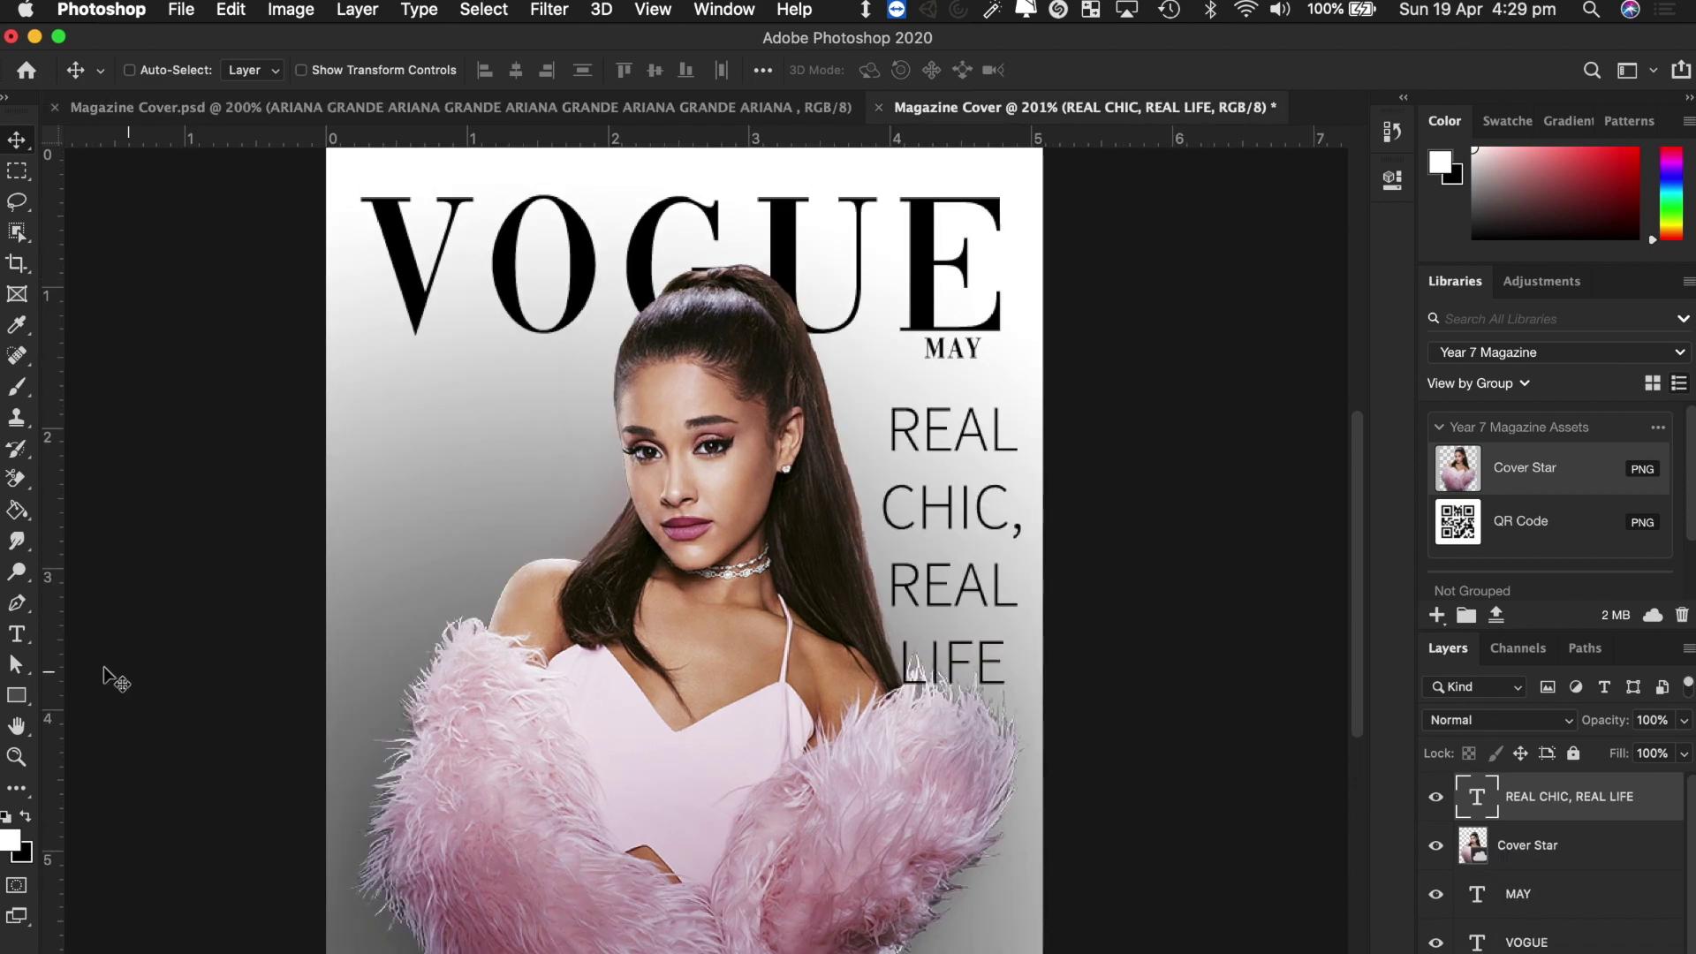
# Add an ARIANA GRANDE text layer on the upper left, moved down and left.
pyautogui.click(16, 634)
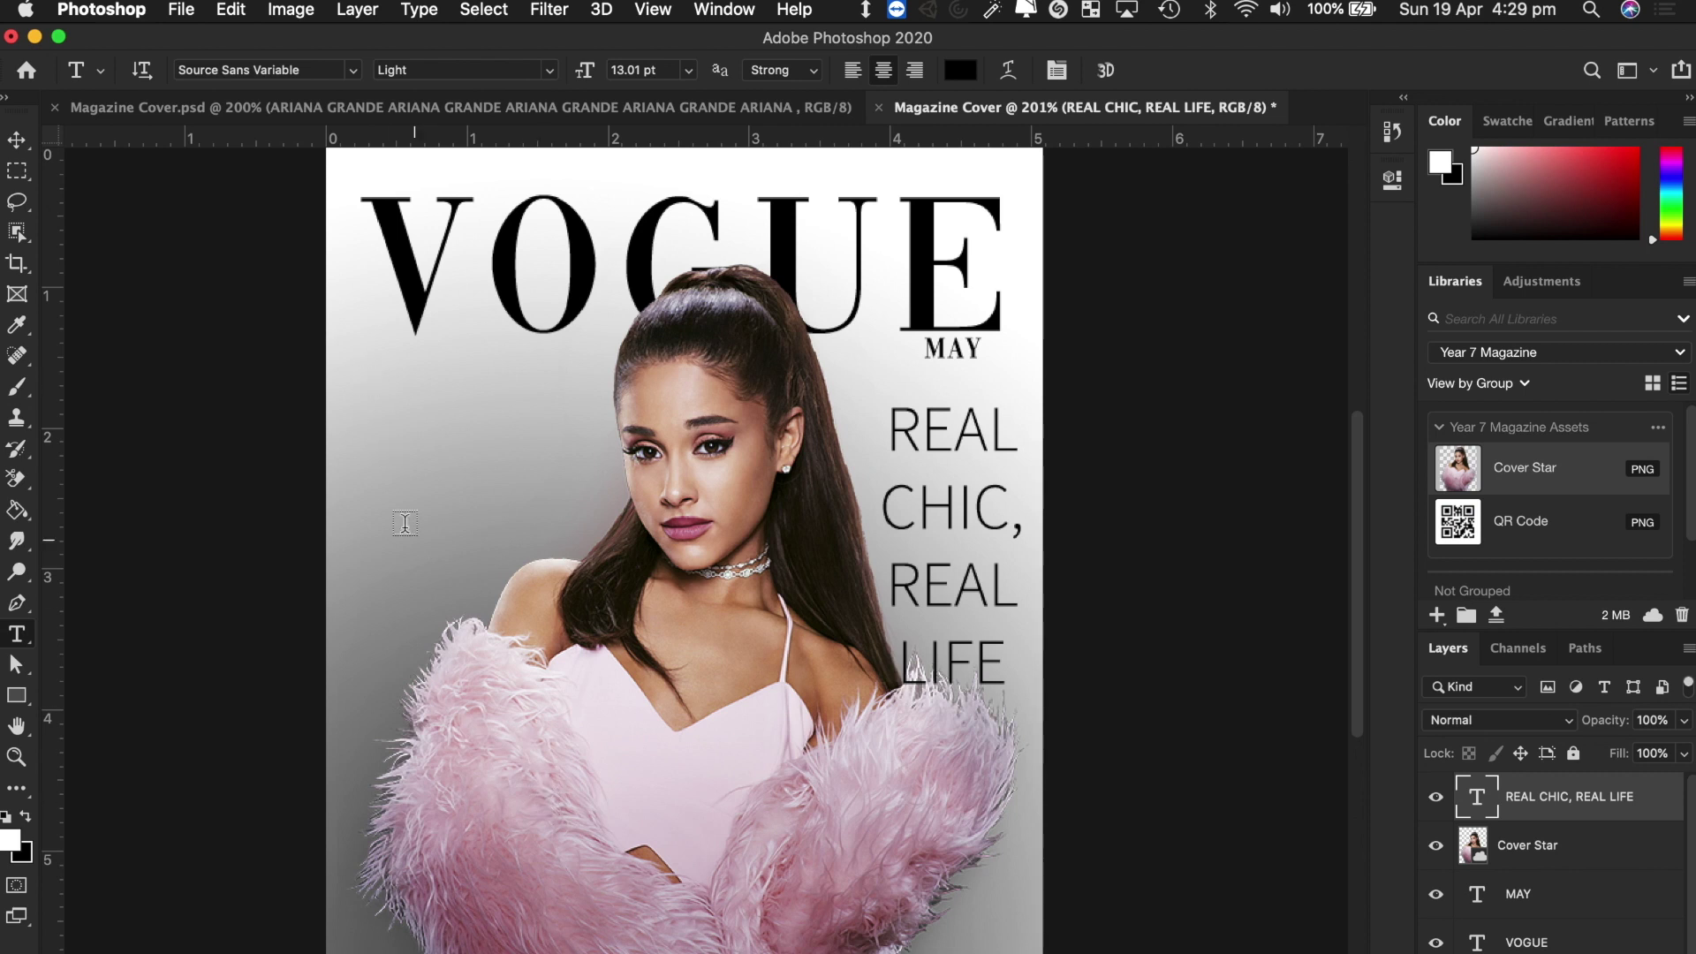
pyautogui.moveTo(350, 382); pyautogui.dragTo(604, 523)
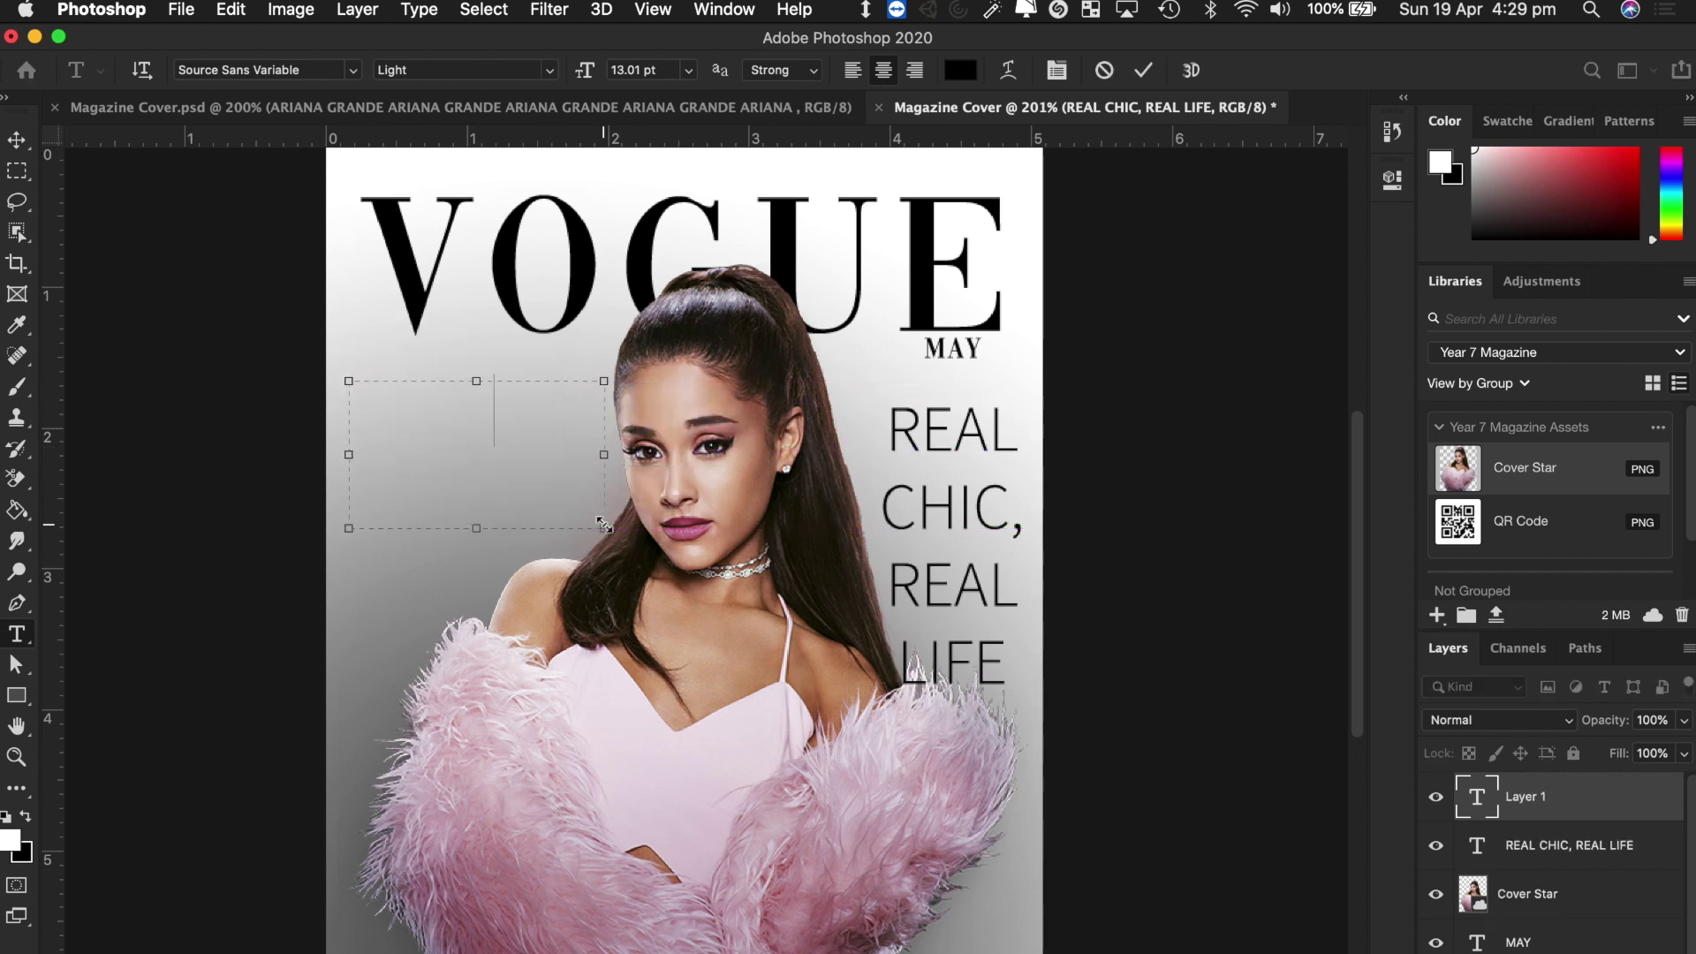
pyautogui.write('ARIANA GRANDE')
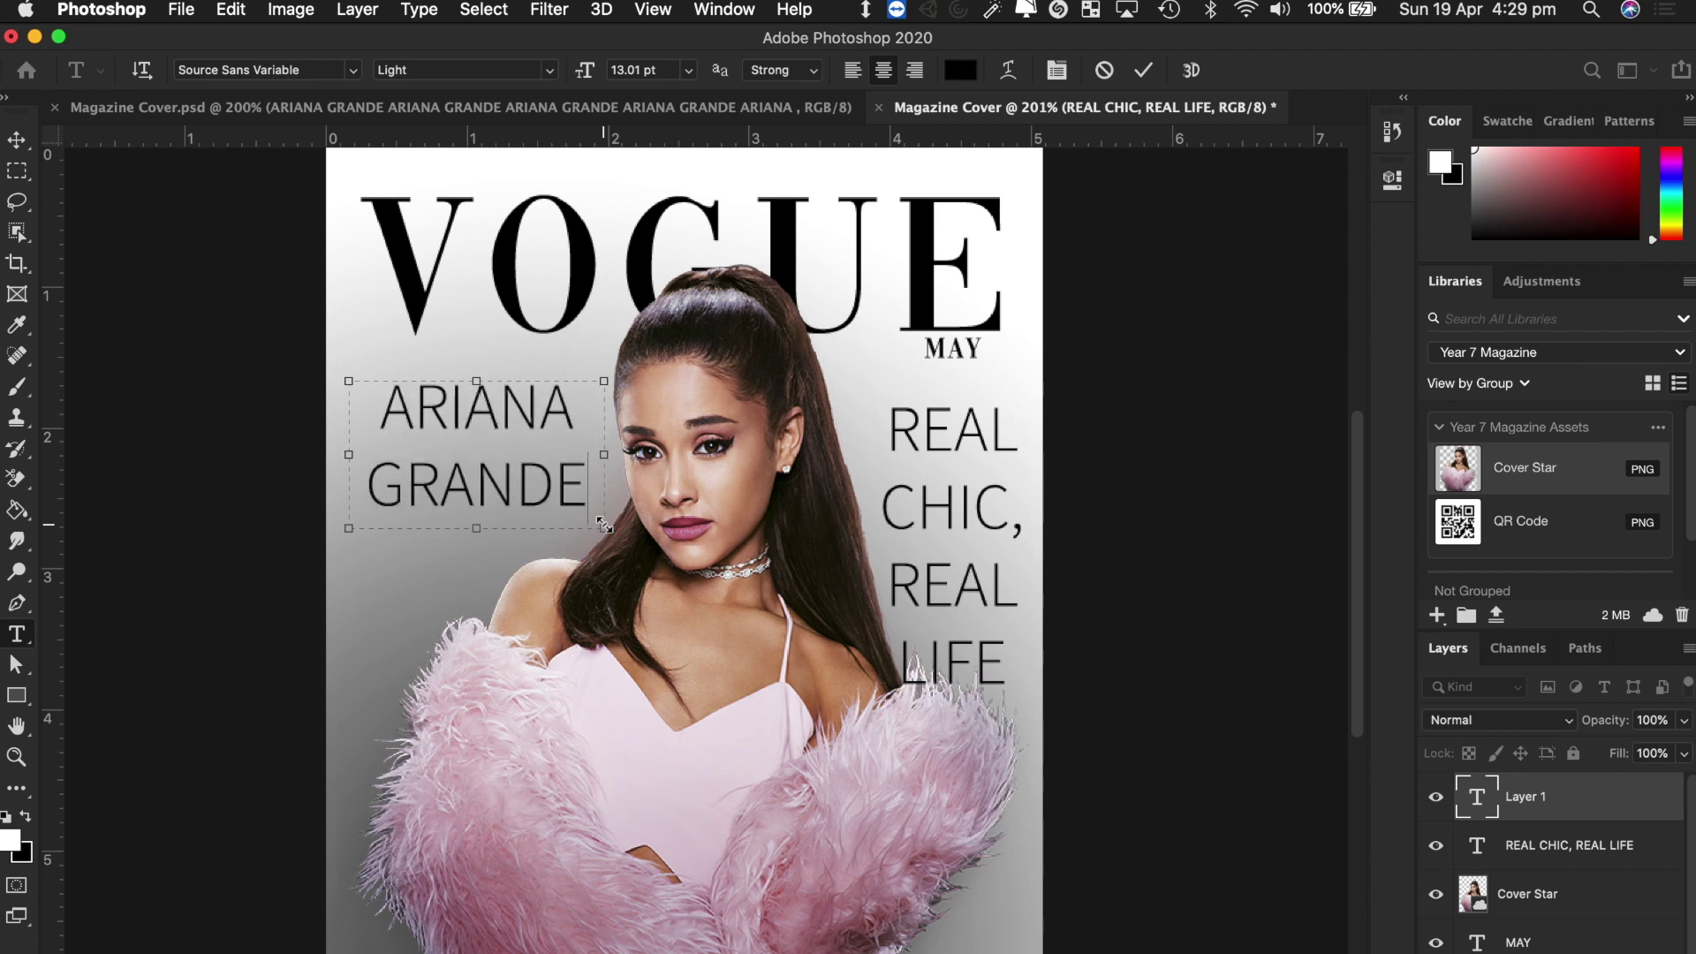
pyautogui.click(16, 139)
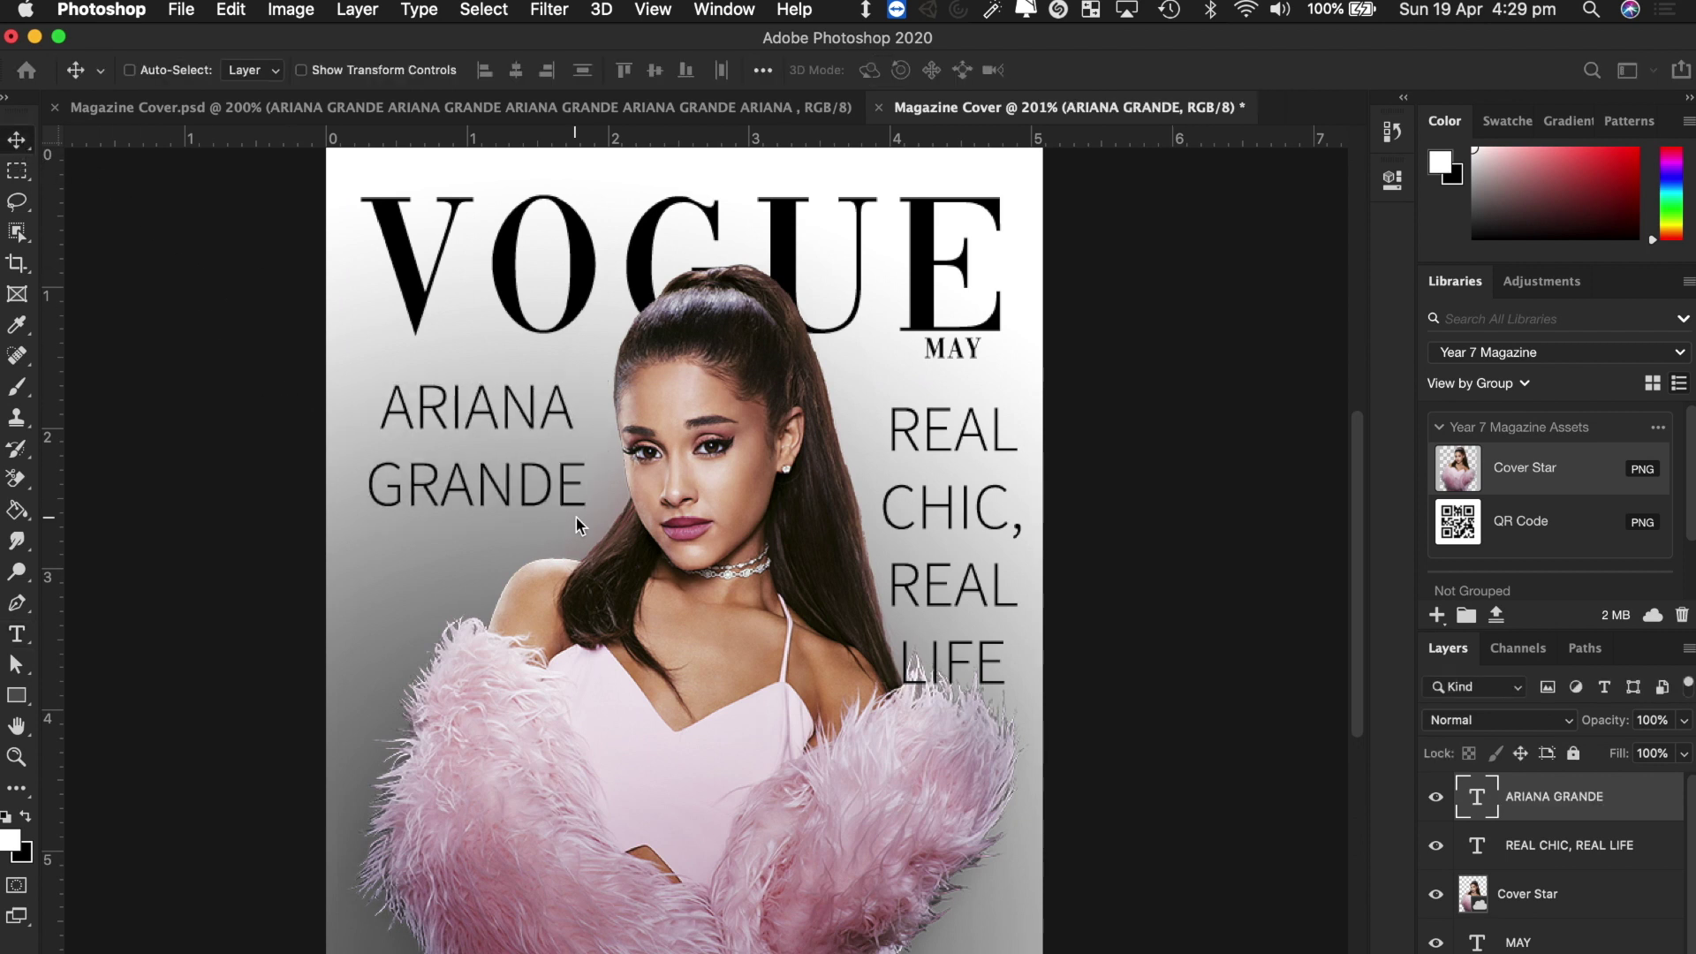
pyautogui.click(513, 500)
pyautogui.moveTo(512, 500); pyautogui.dragTo(492, 537)
pyautogui.moveTo(484, 545); pyautogui.dragTo(481, 542)
# Add the quote "I LOVE PINK, ITS MY FAV COLOUR" at 5.01 pt in a smaller box.
pyautogui.click(15, 634)
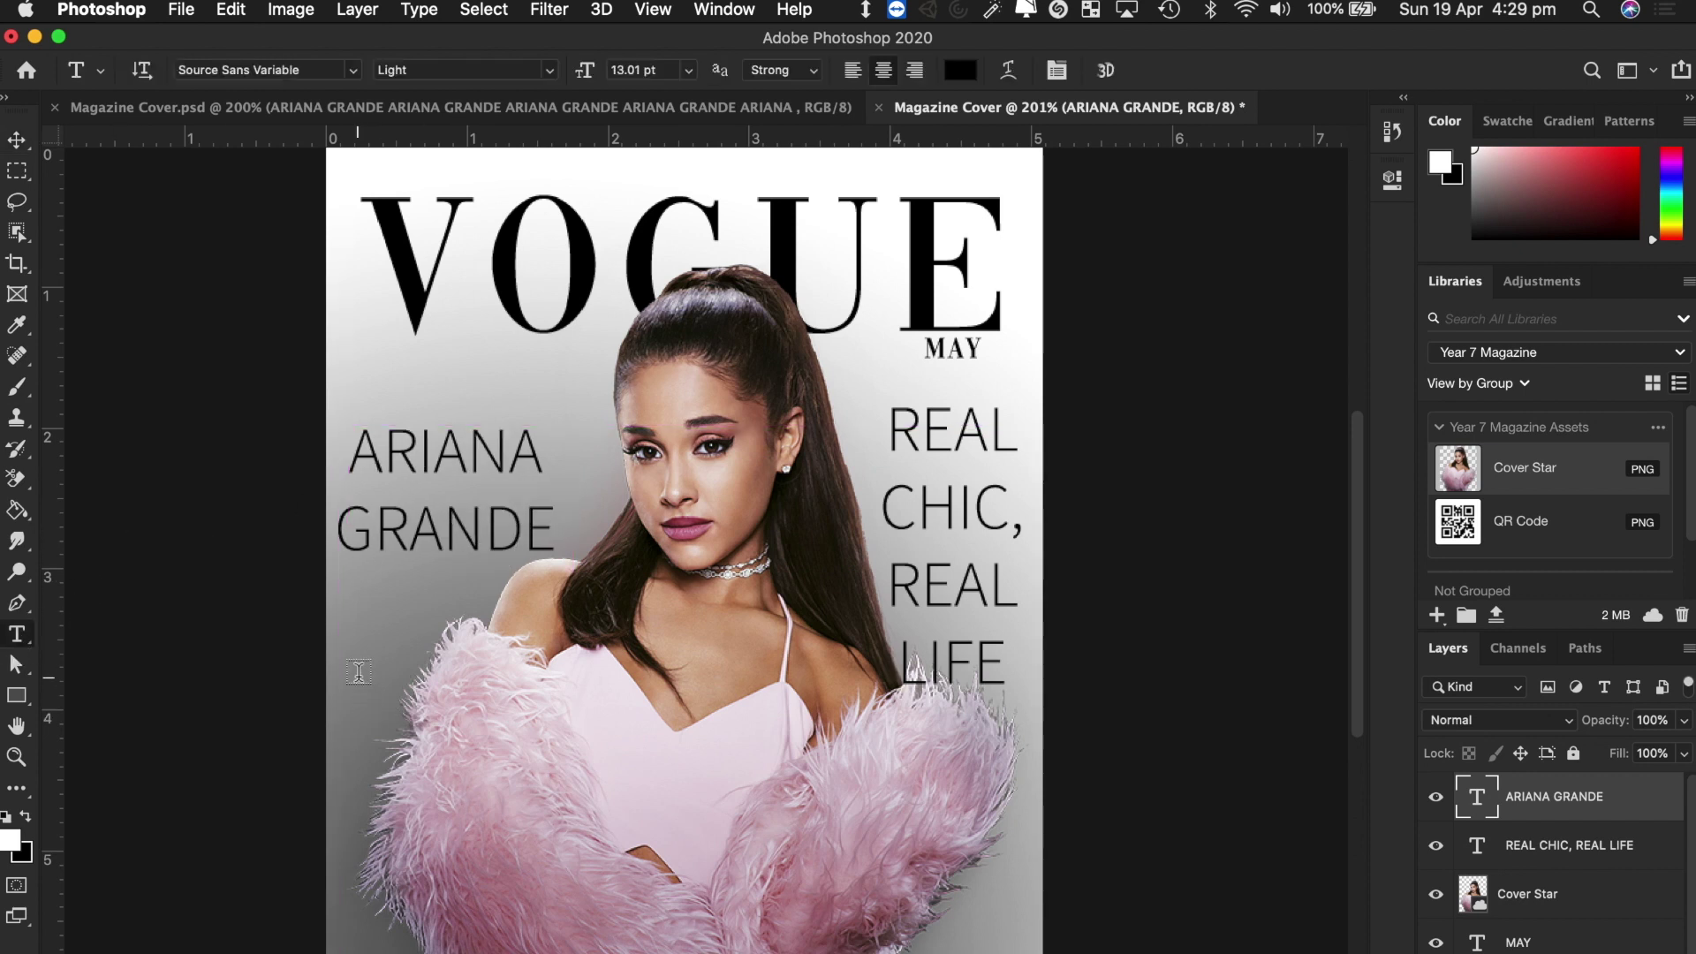
pyautogui.moveTo(337, 672); pyautogui.dragTo(721, 811)
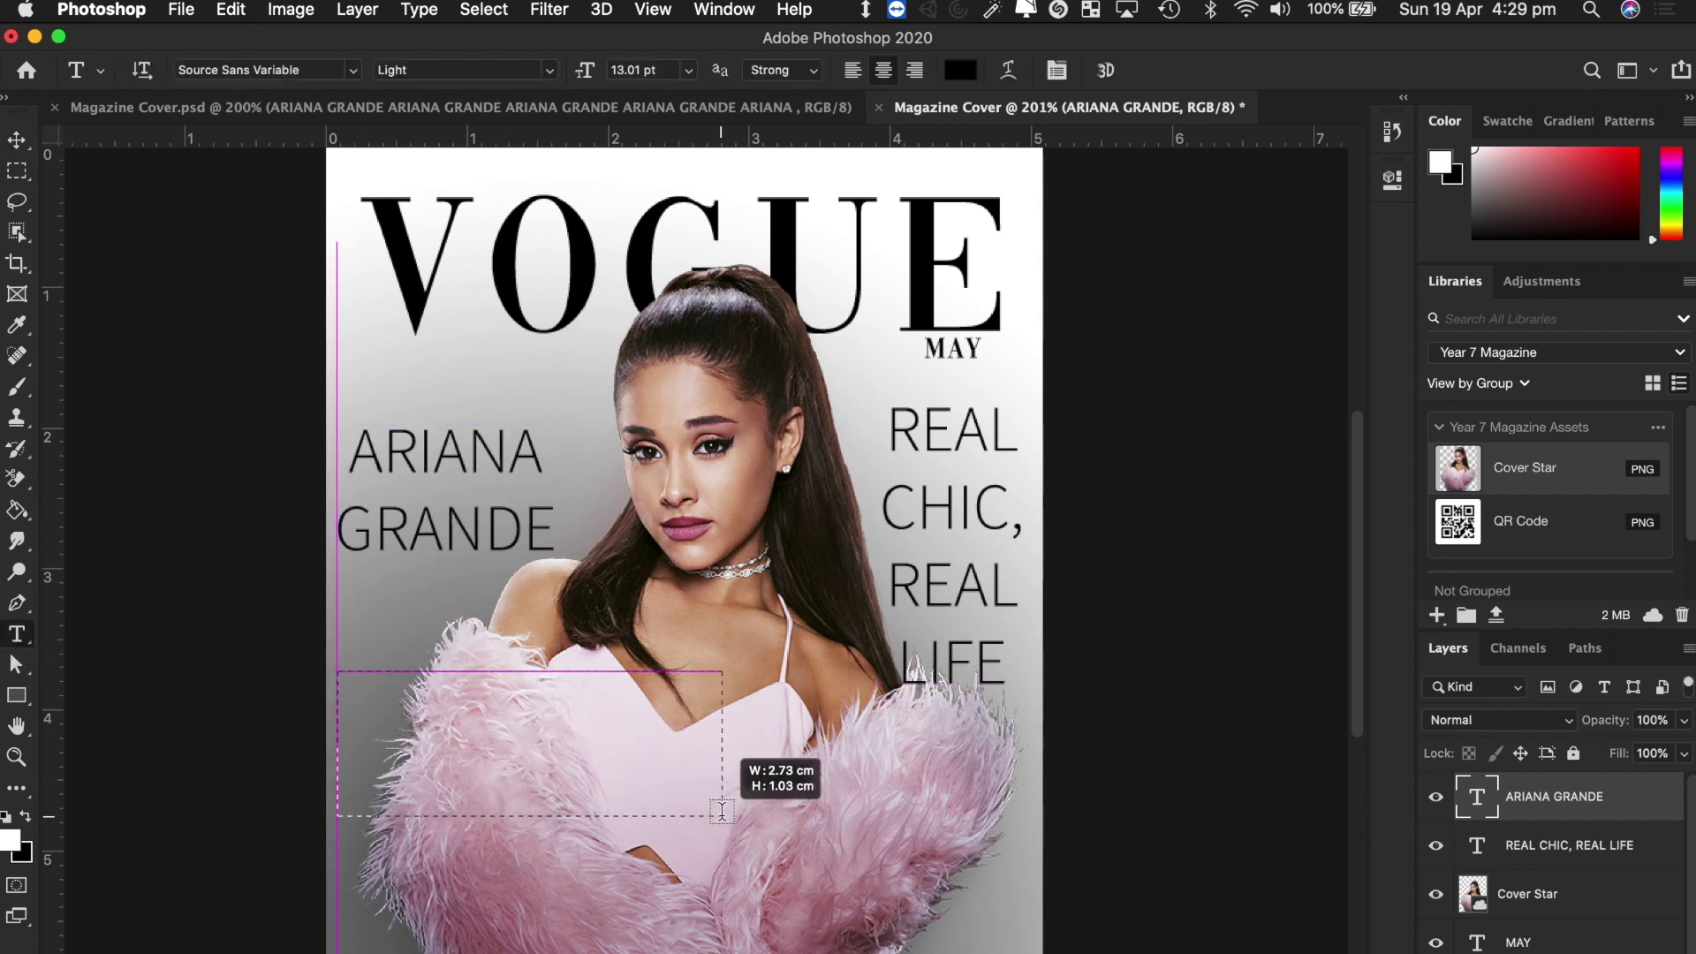
pyautogui.write('"')
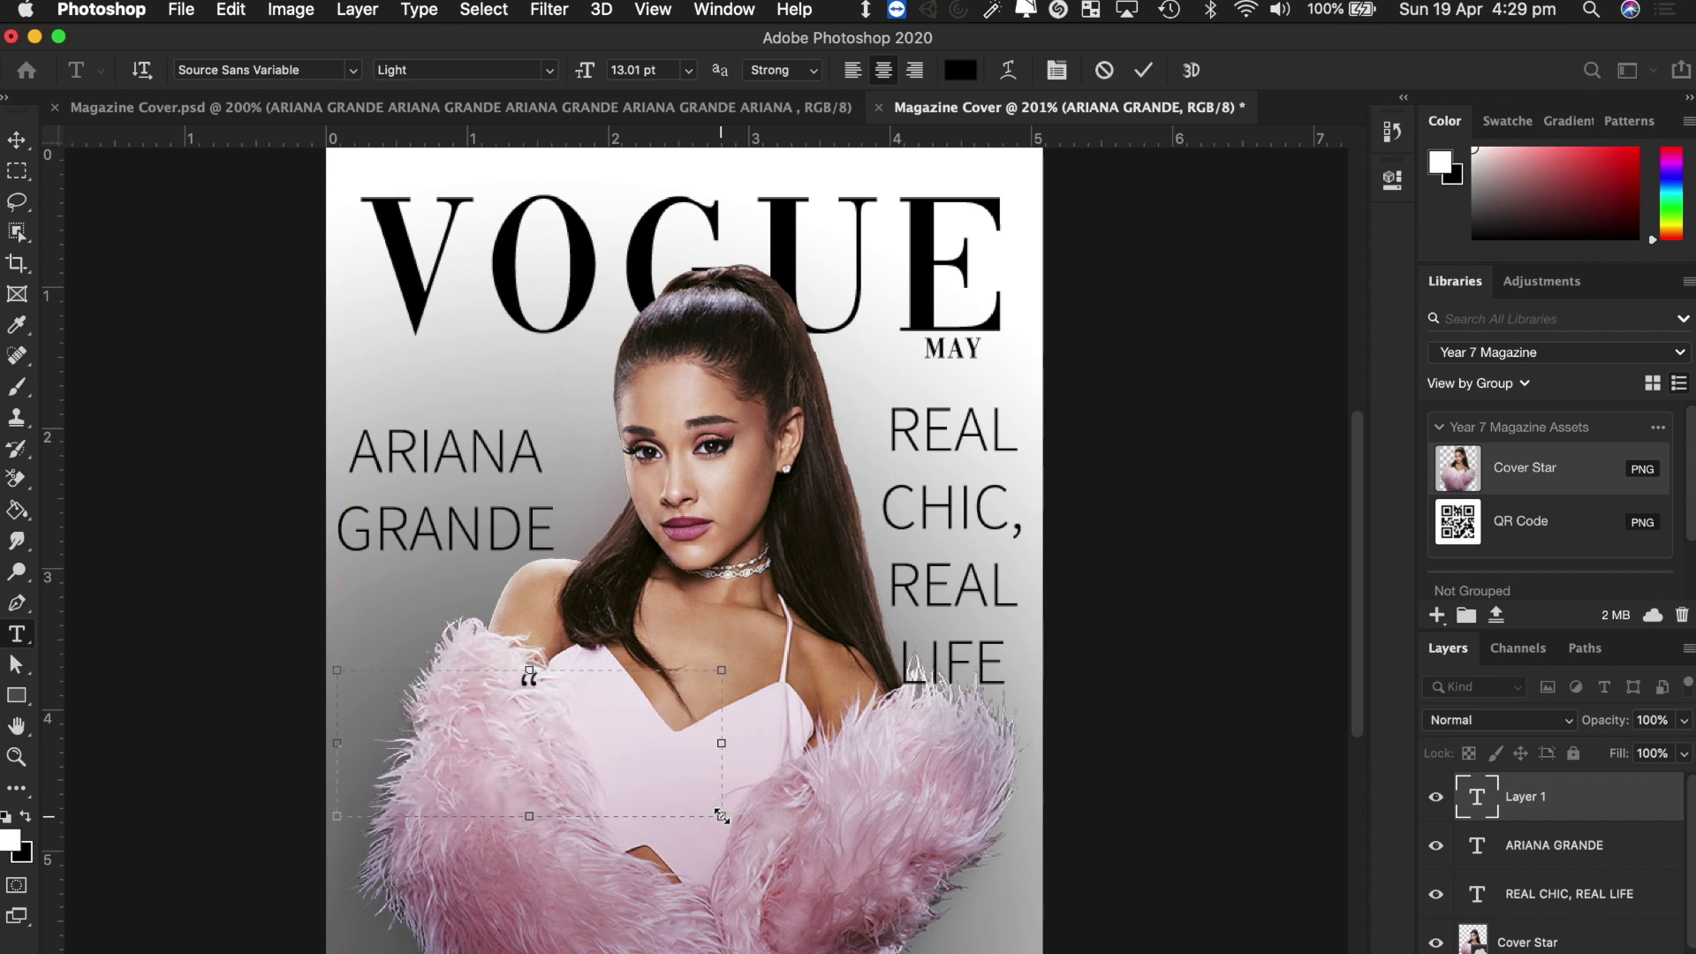
pyautogui.write('I LOVE')
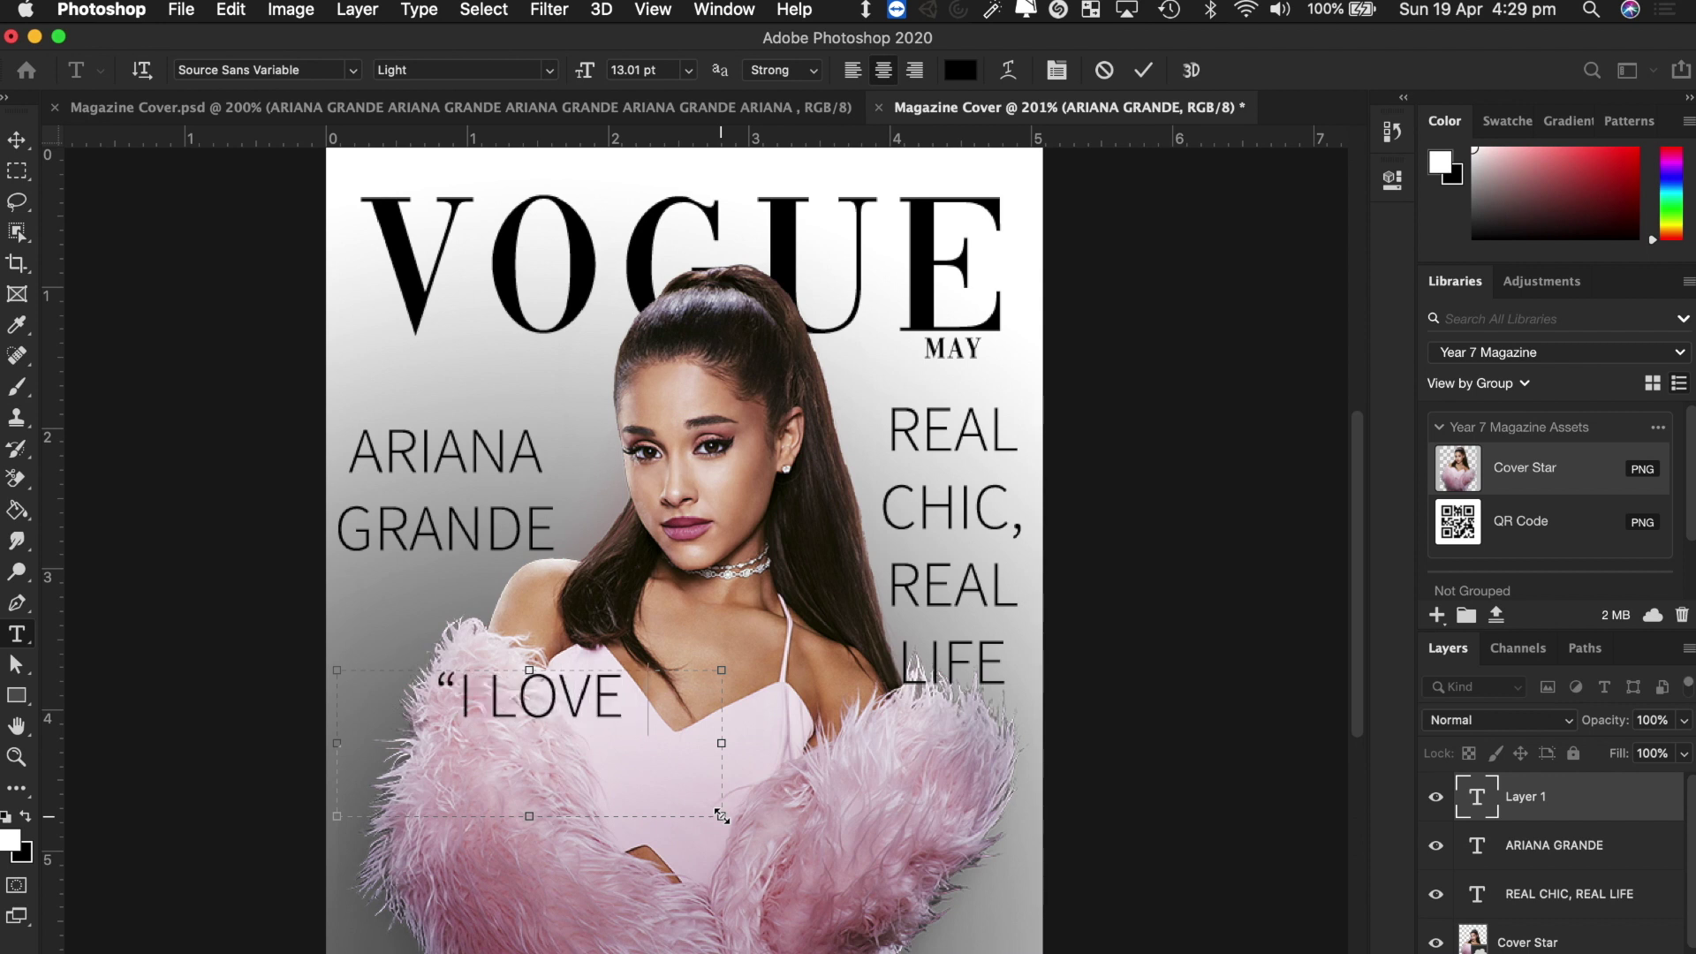
pyautogui.write(' PUNK')
pyautogui.press('BackSpace')
pyautogui.press('BackSpace')
pyautogui.press('BackSpace')
pyautogui.write('I')
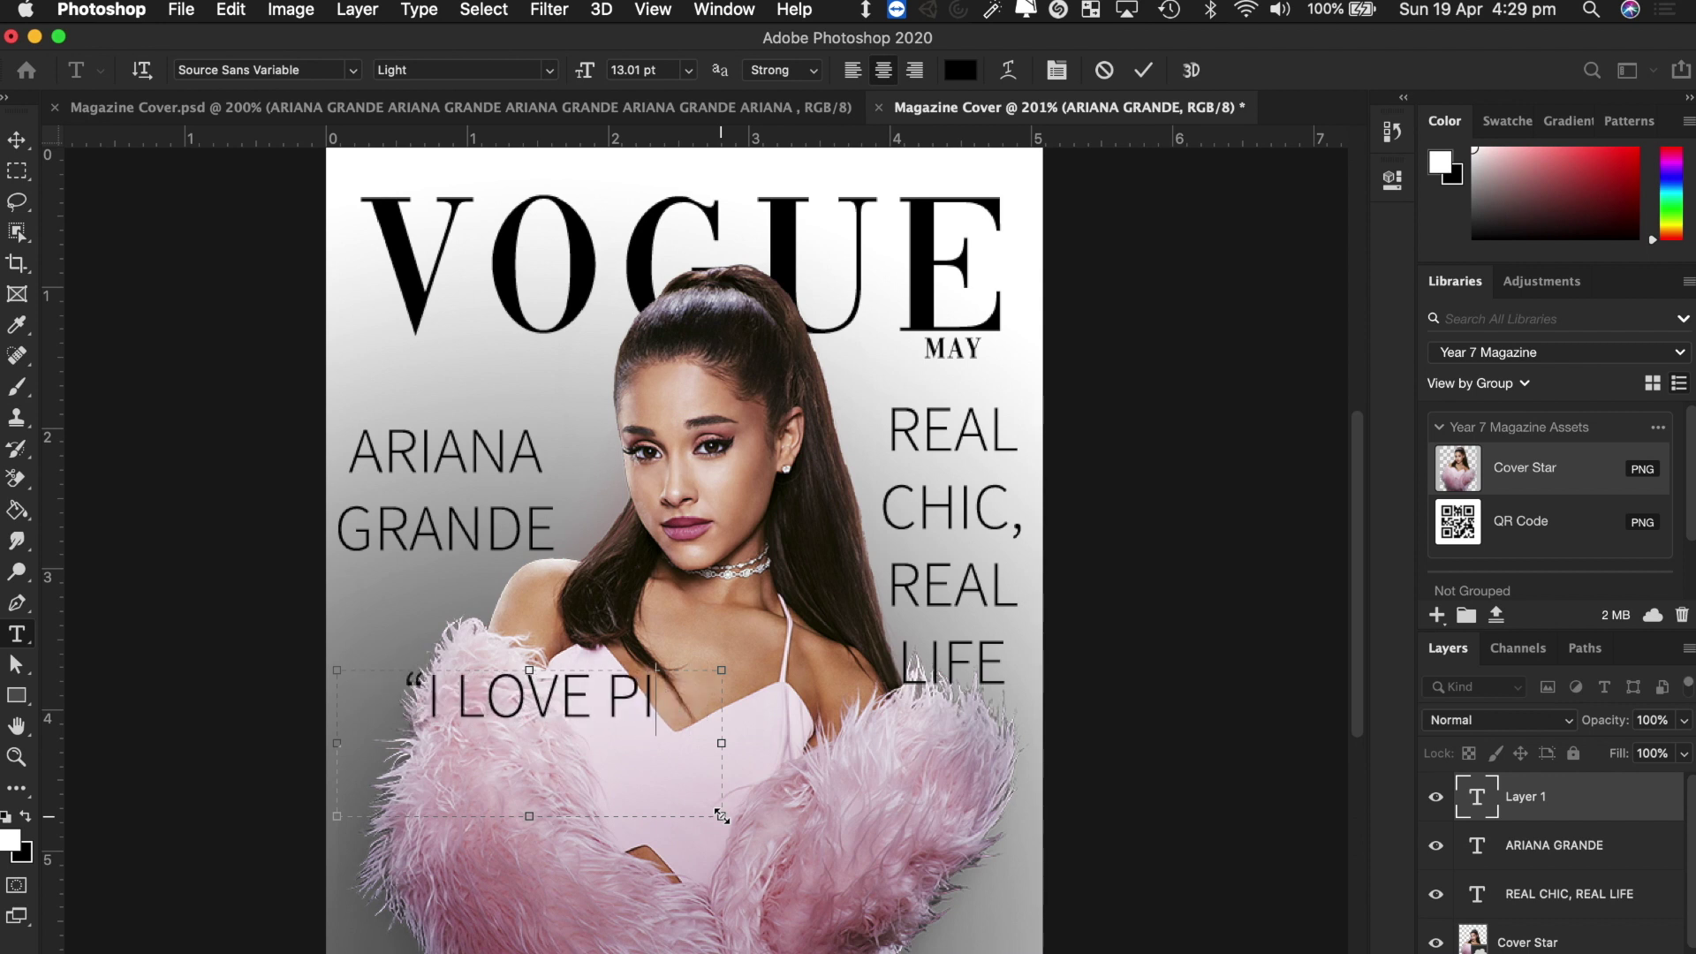
pyautogui.write('NK, ITS MY ')
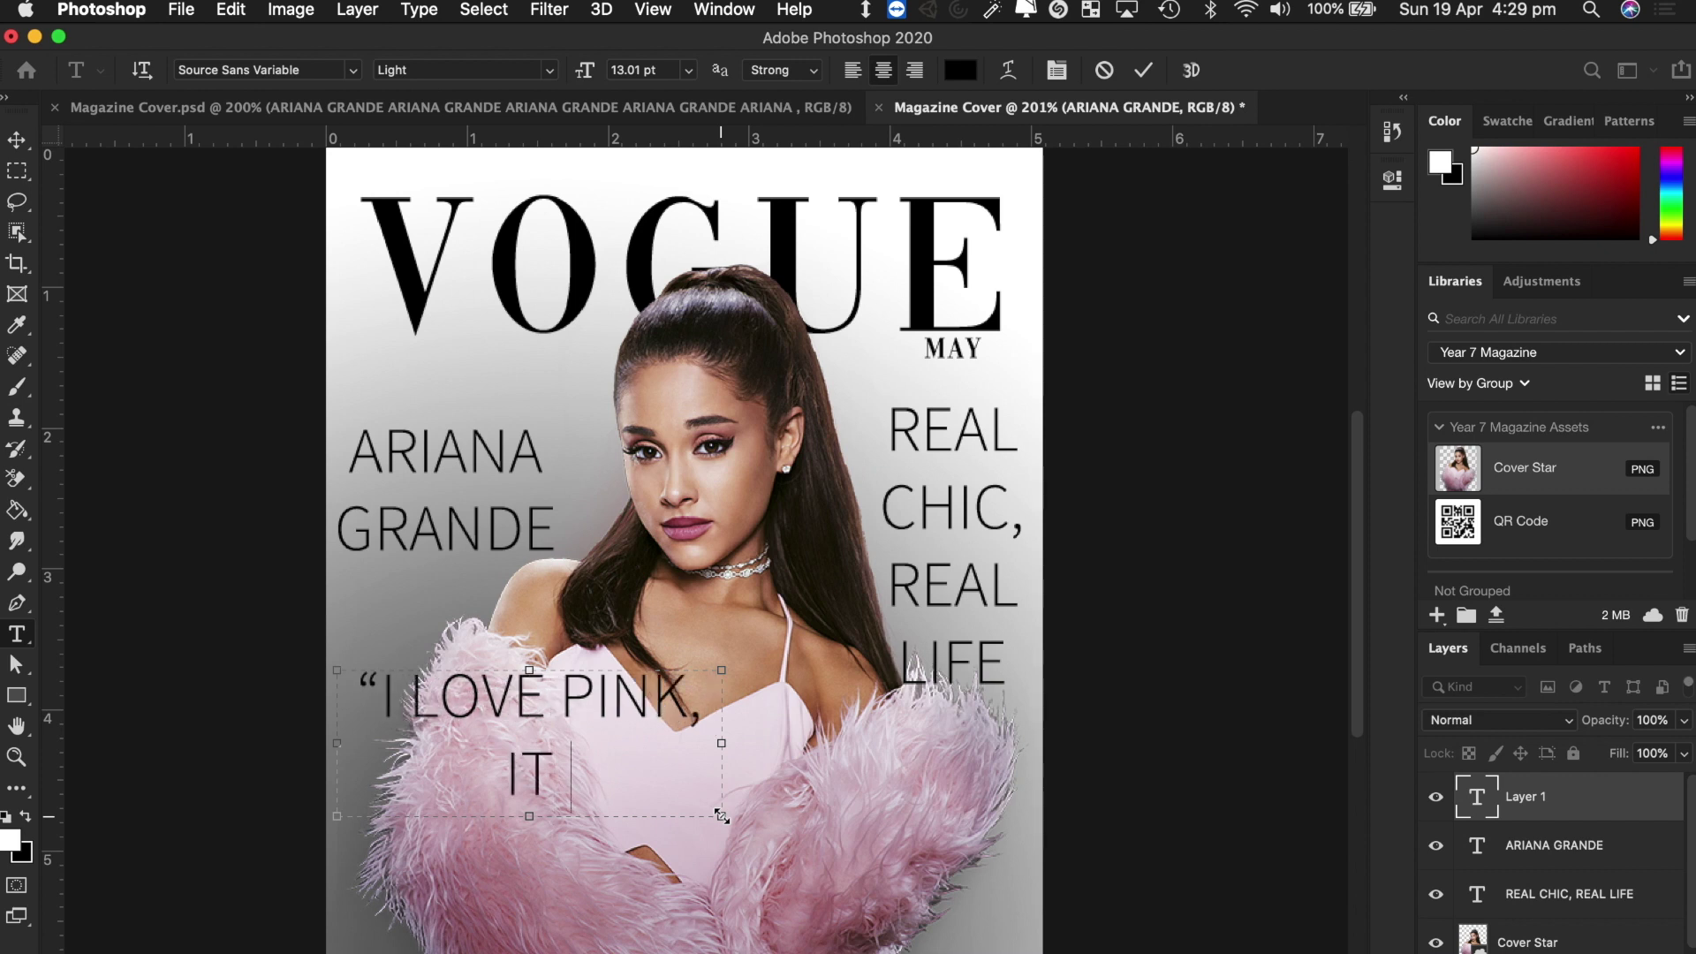
pyautogui.write('FAV C')
pyautogui.press('BackSpace')
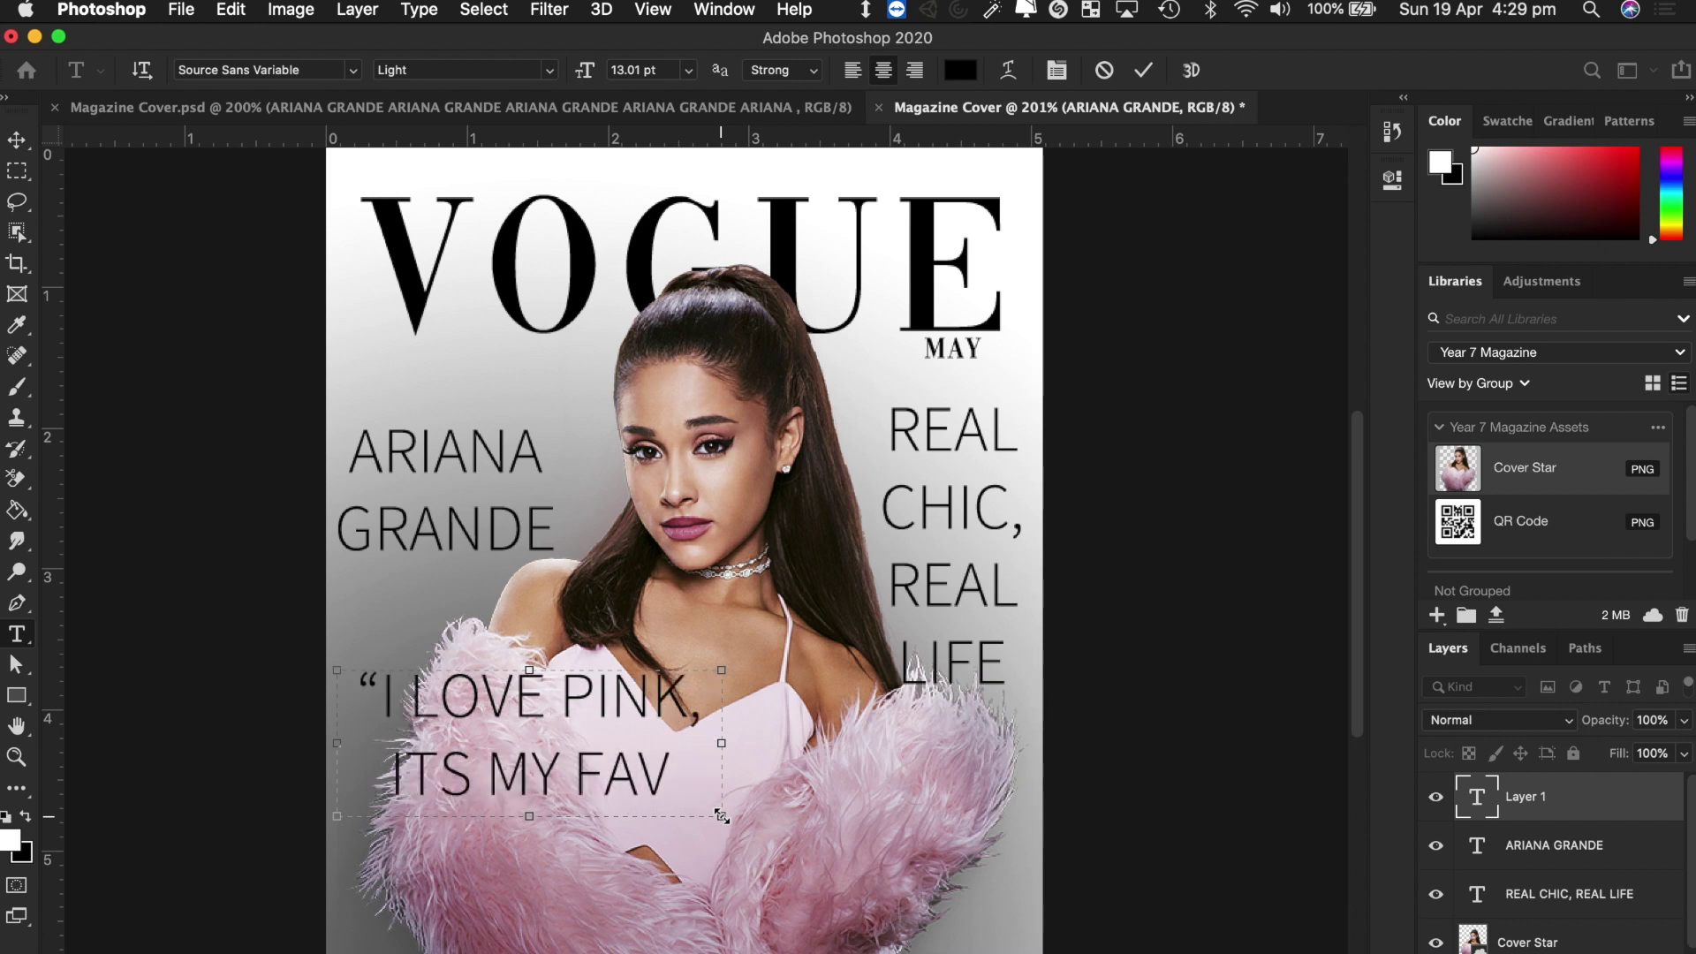
pyautogui.press('super+a')
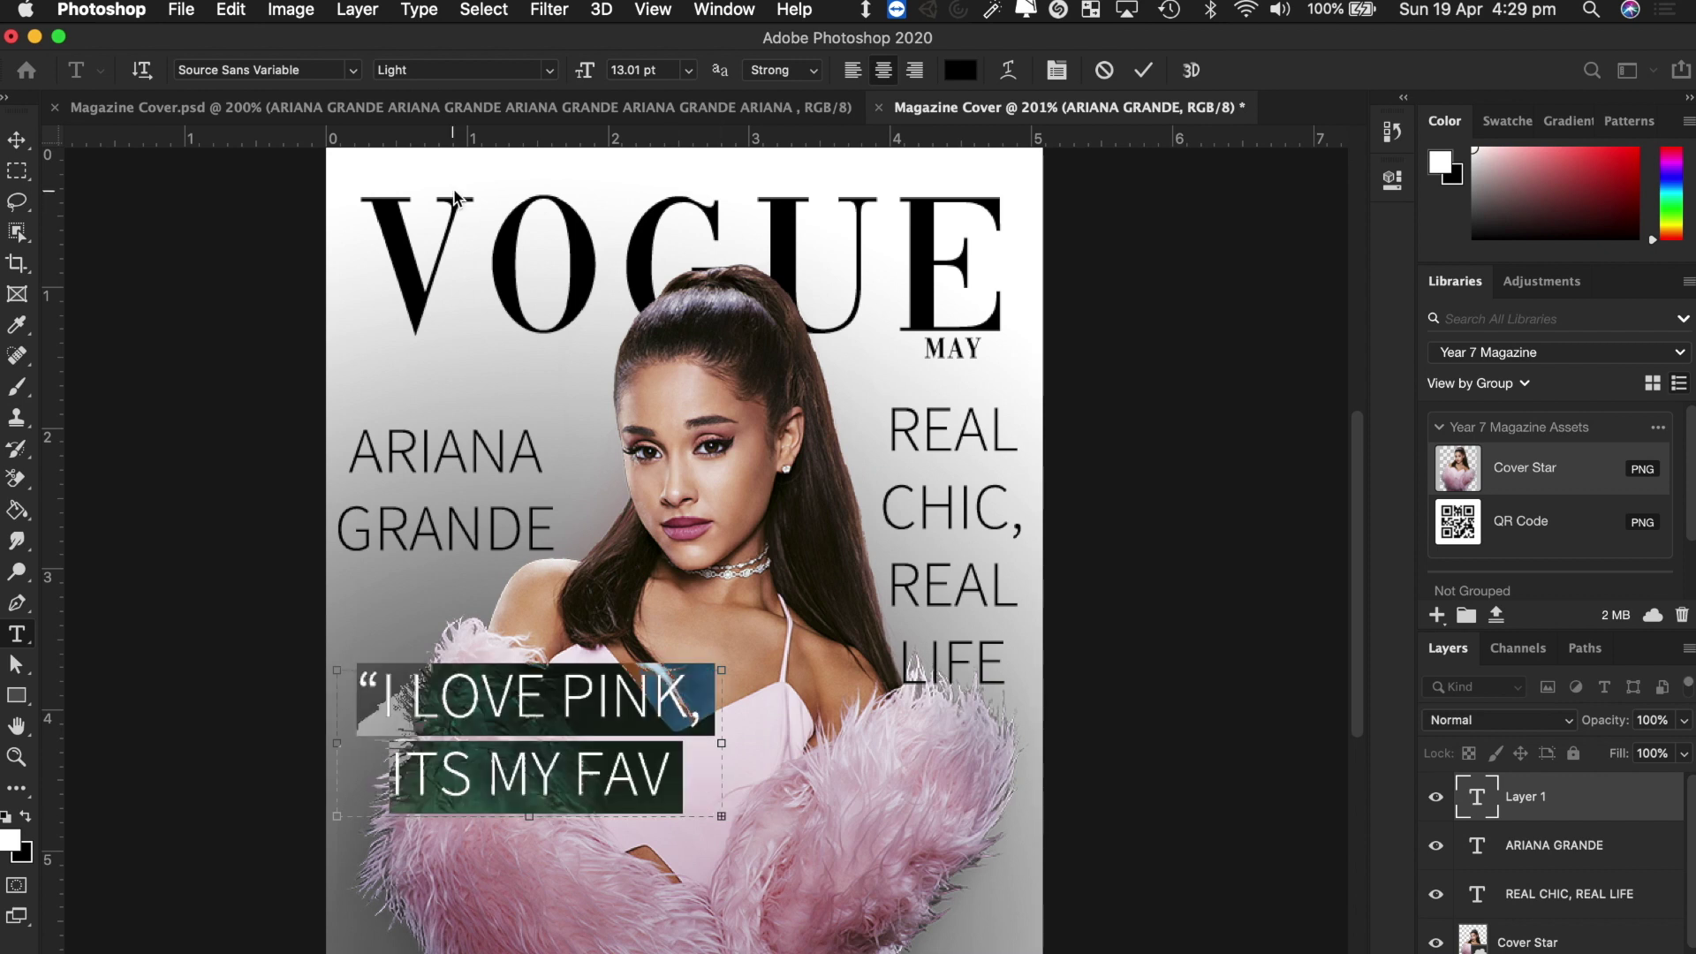
pyautogui.moveTo(585, 70); pyautogui.dragTo(538, 79)
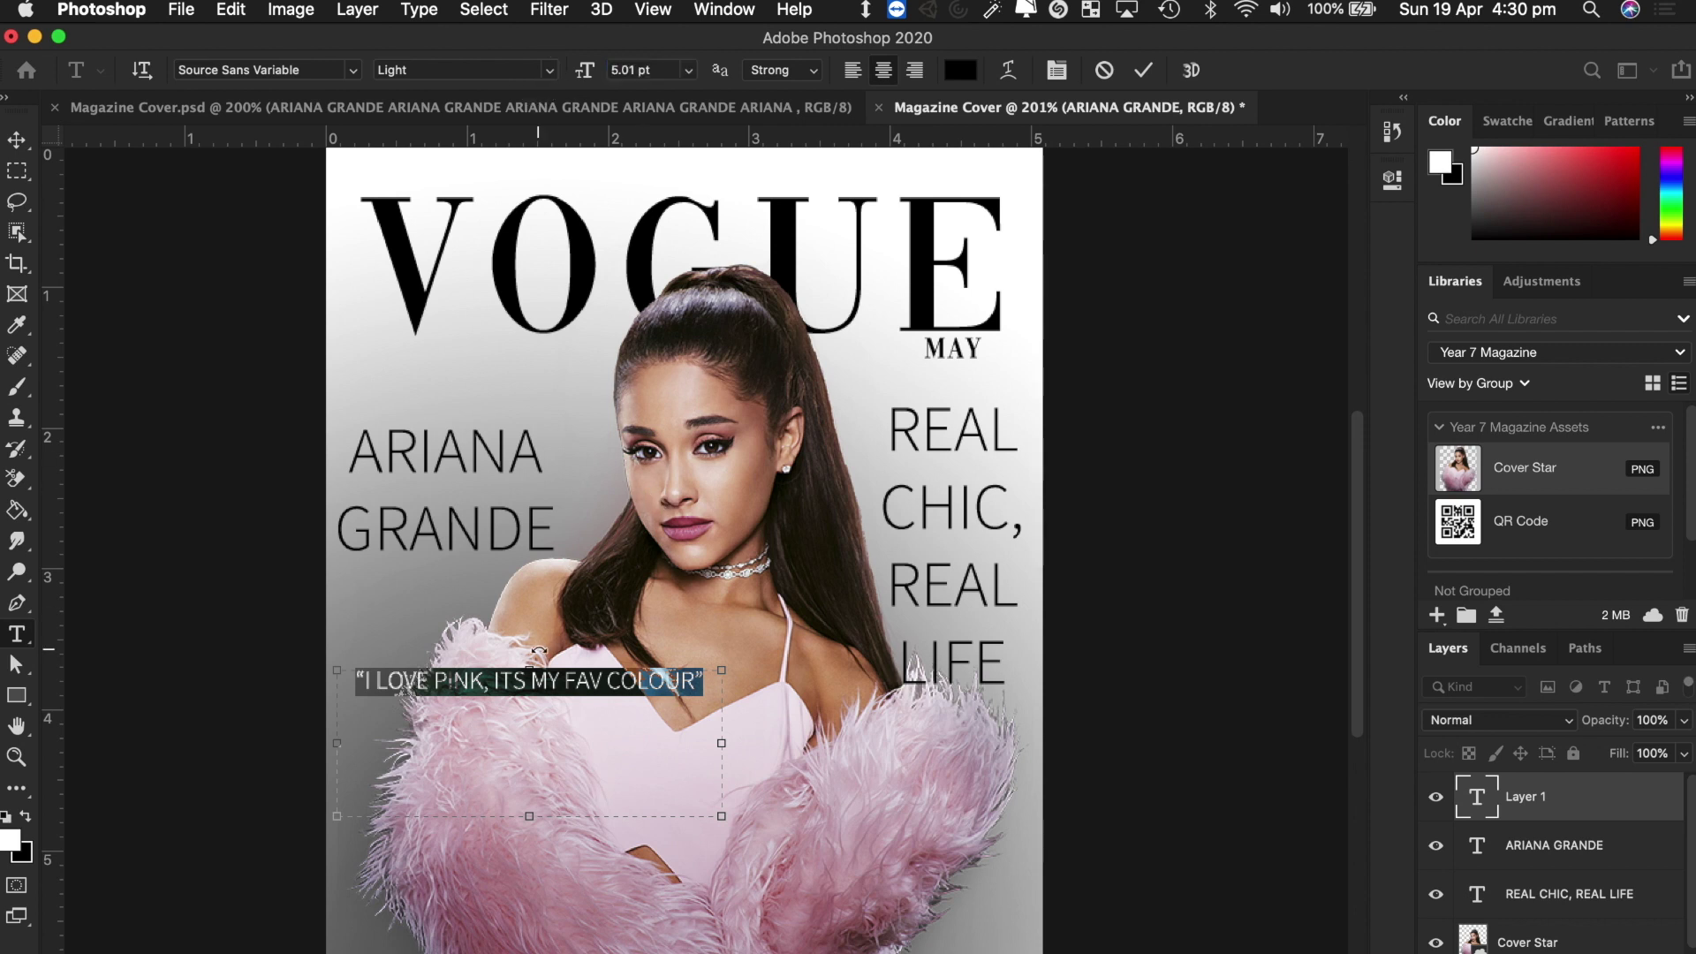
pyautogui.click(535, 691)
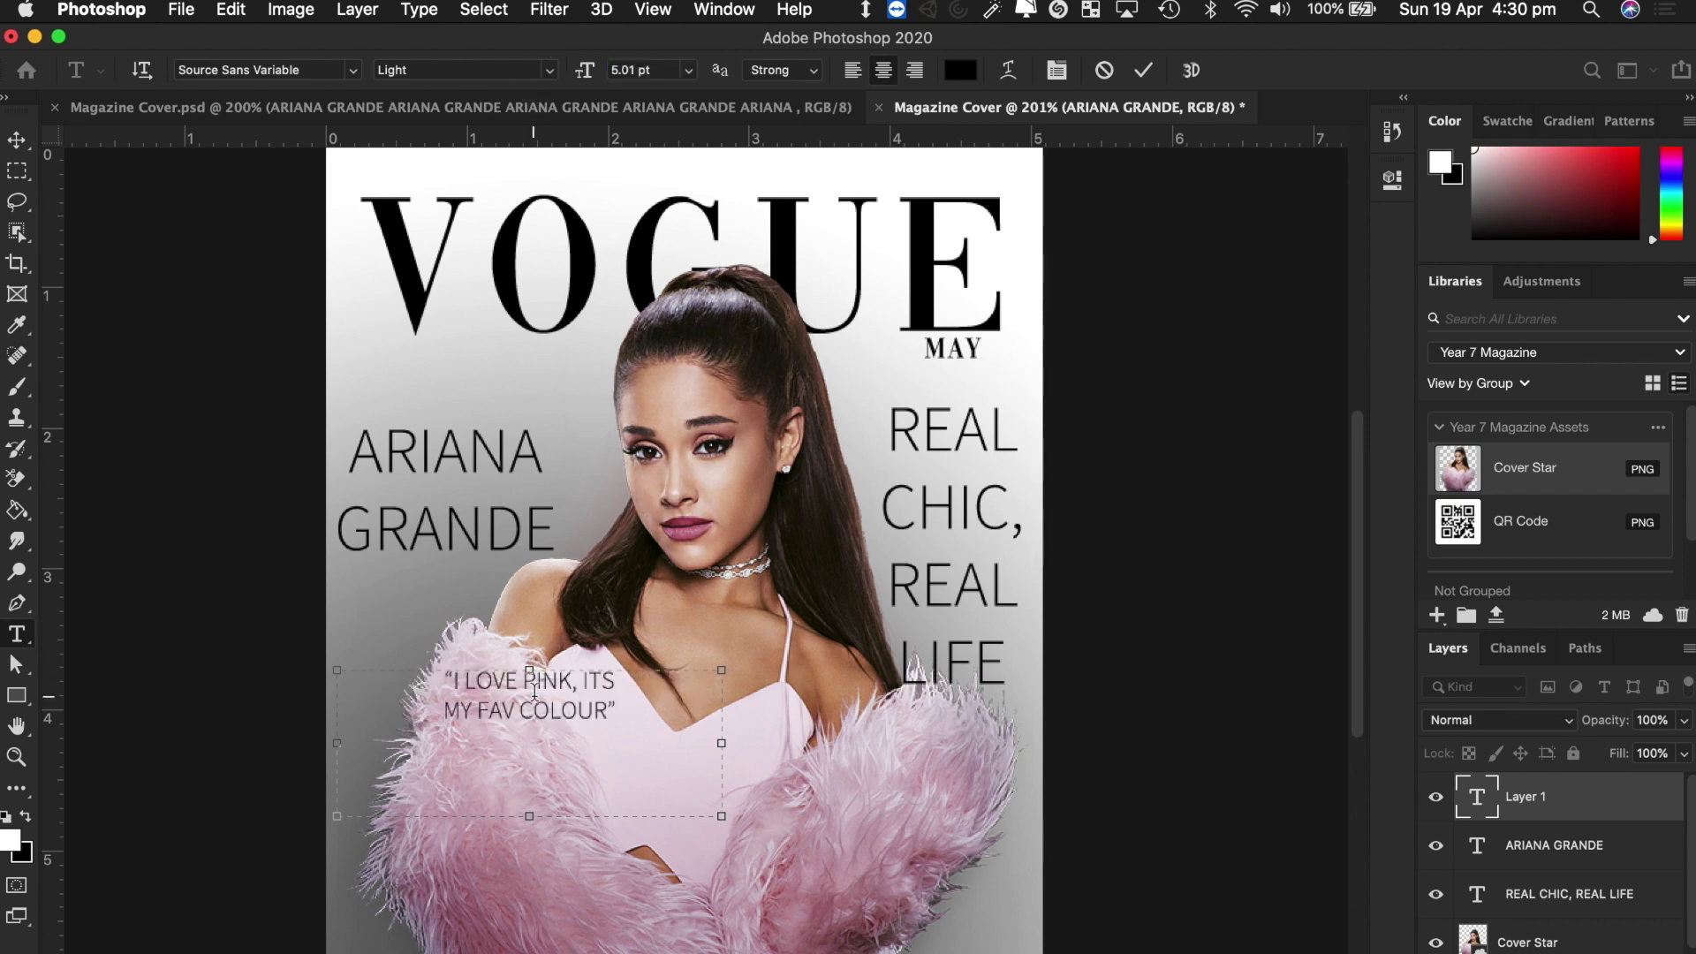
pyautogui.moveTo(722, 818); pyautogui.dragTo(663, 764)
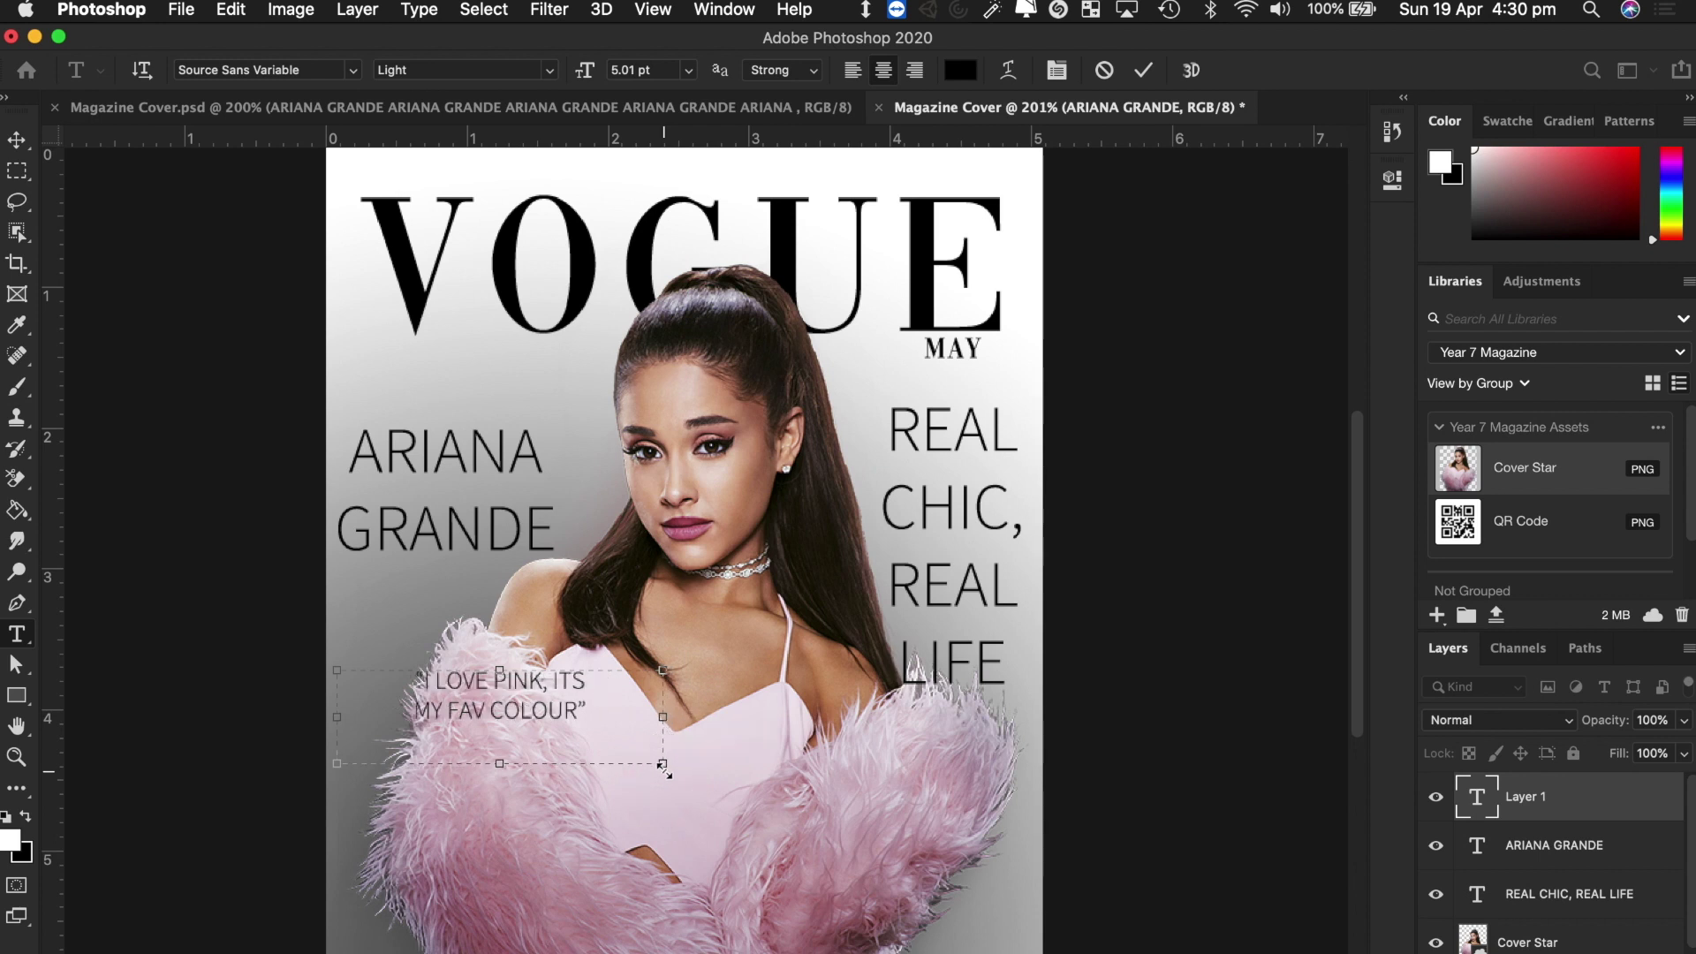
pyautogui.click(17, 141)
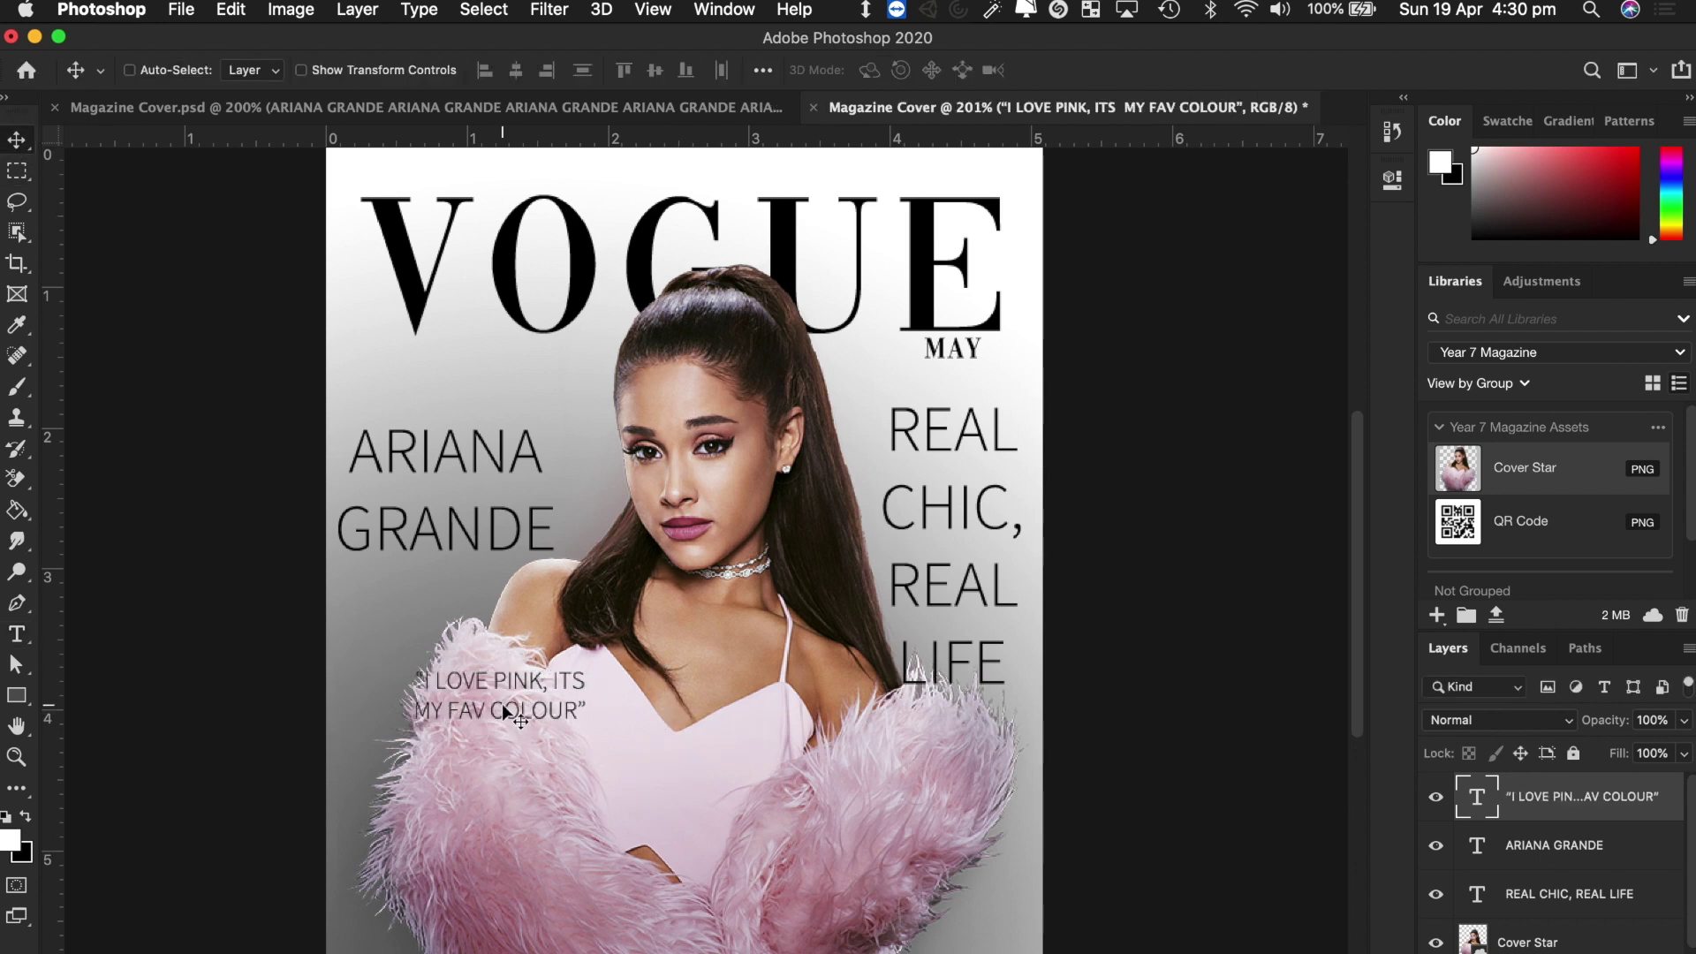
# Move the quote directly above ARIANA GRANDE, trying red ff0000 text before undoing to dark.
pyautogui.moveTo(506, 712); pyautogui.dragTo(453, 412)
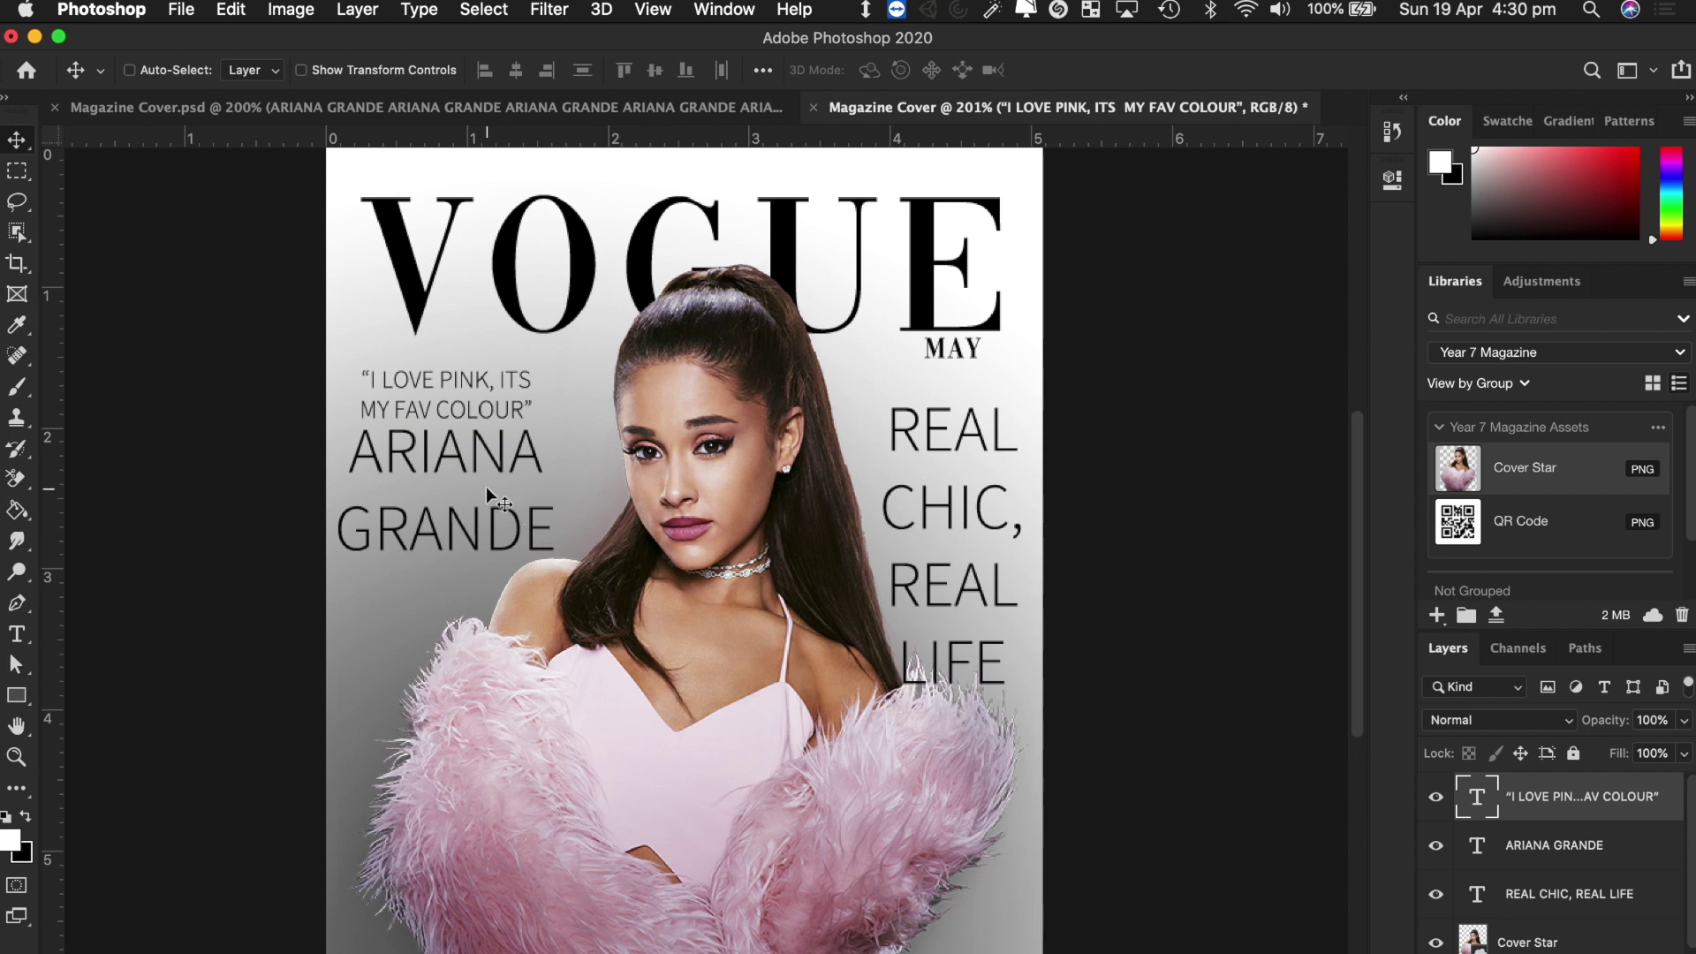
pyautogui.press('t')
pyautogui.click(429, 394)
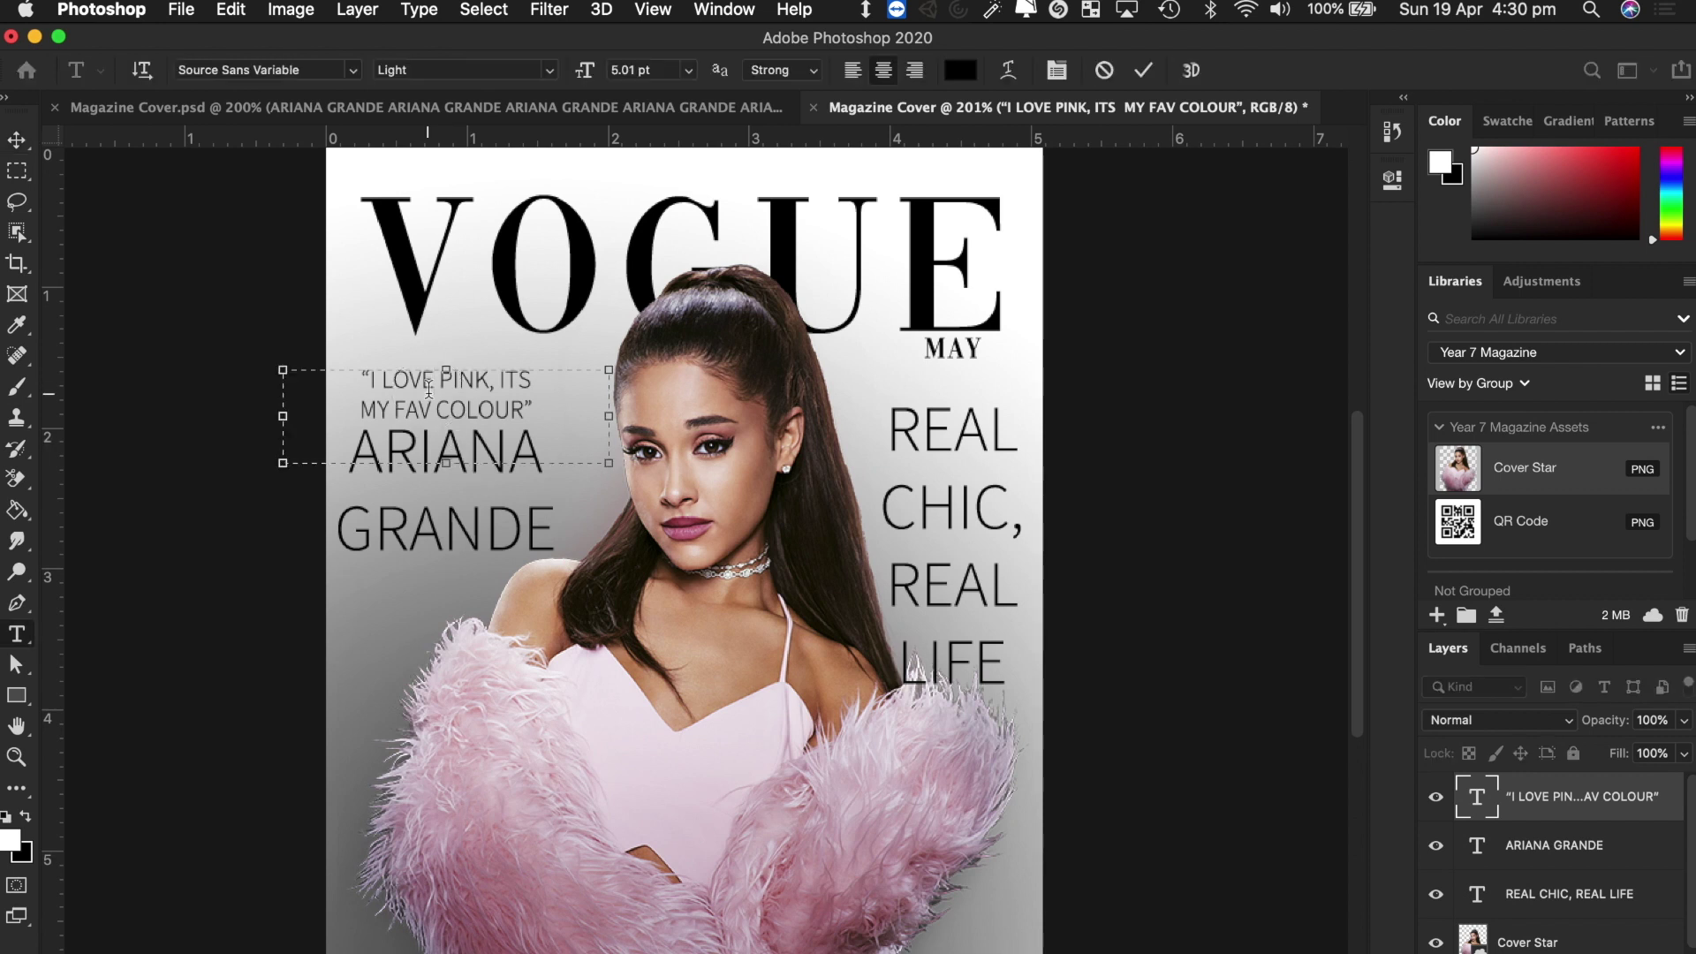
pyautogui.press('super+a')
pyautogui.click(961, 71)
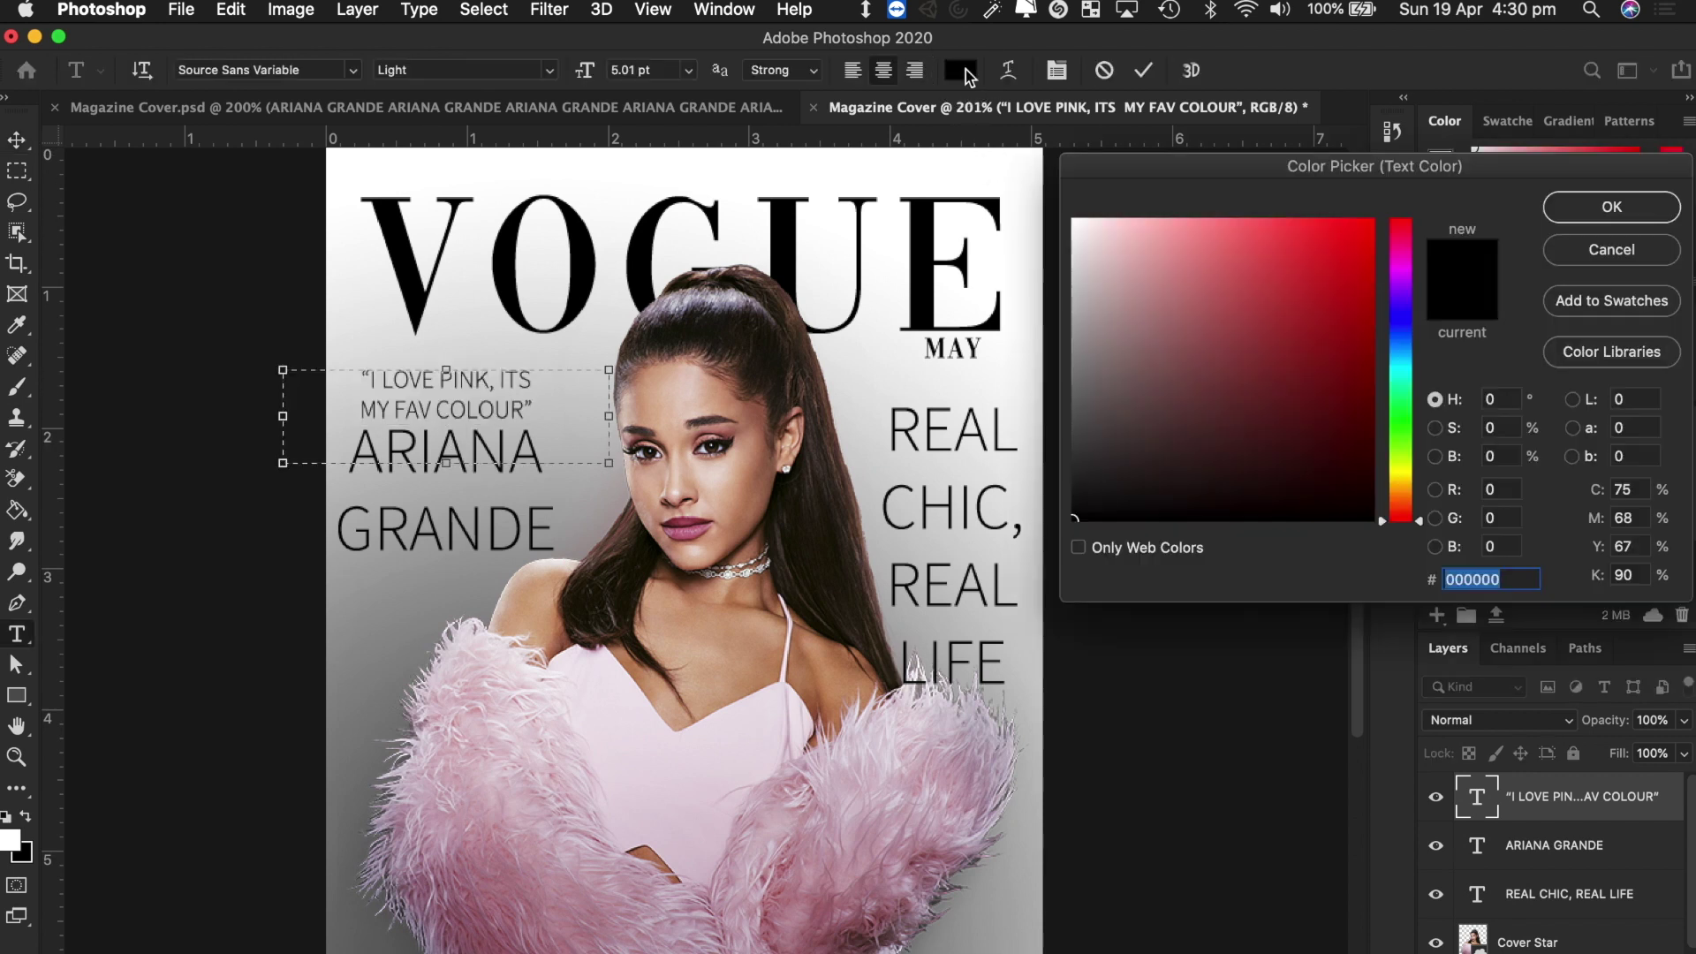
pyautogui.click(1371, 220)
pyautogui.click(1587, 209)
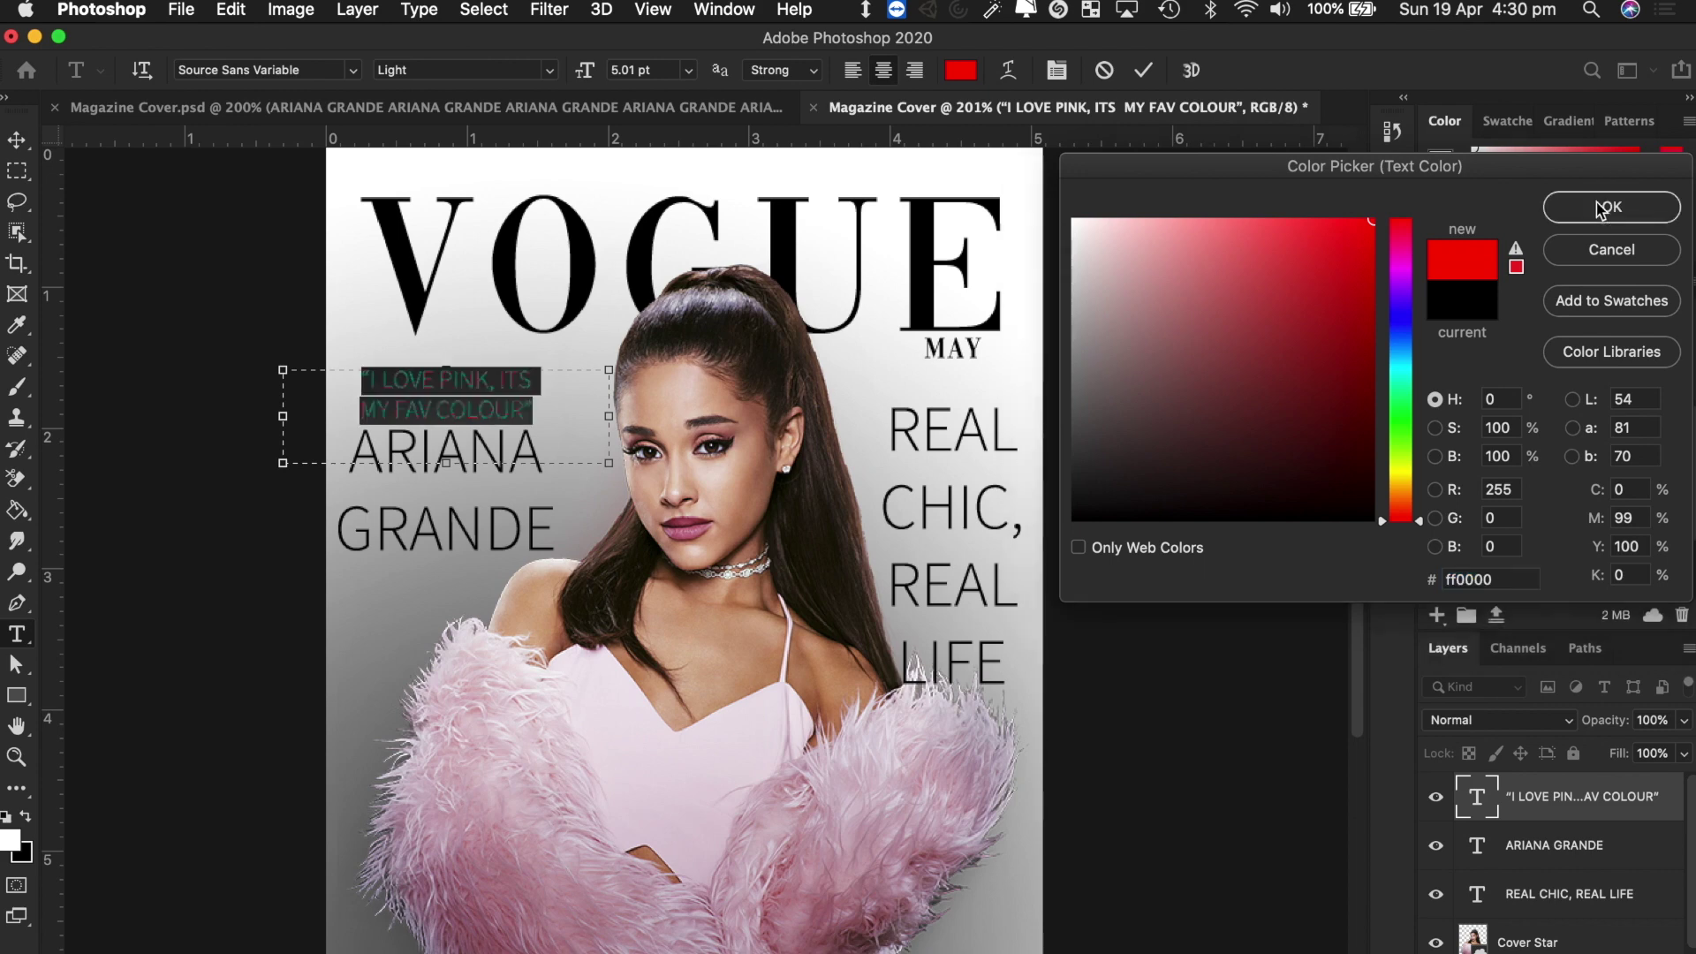
pyautogui.click(17, 140)
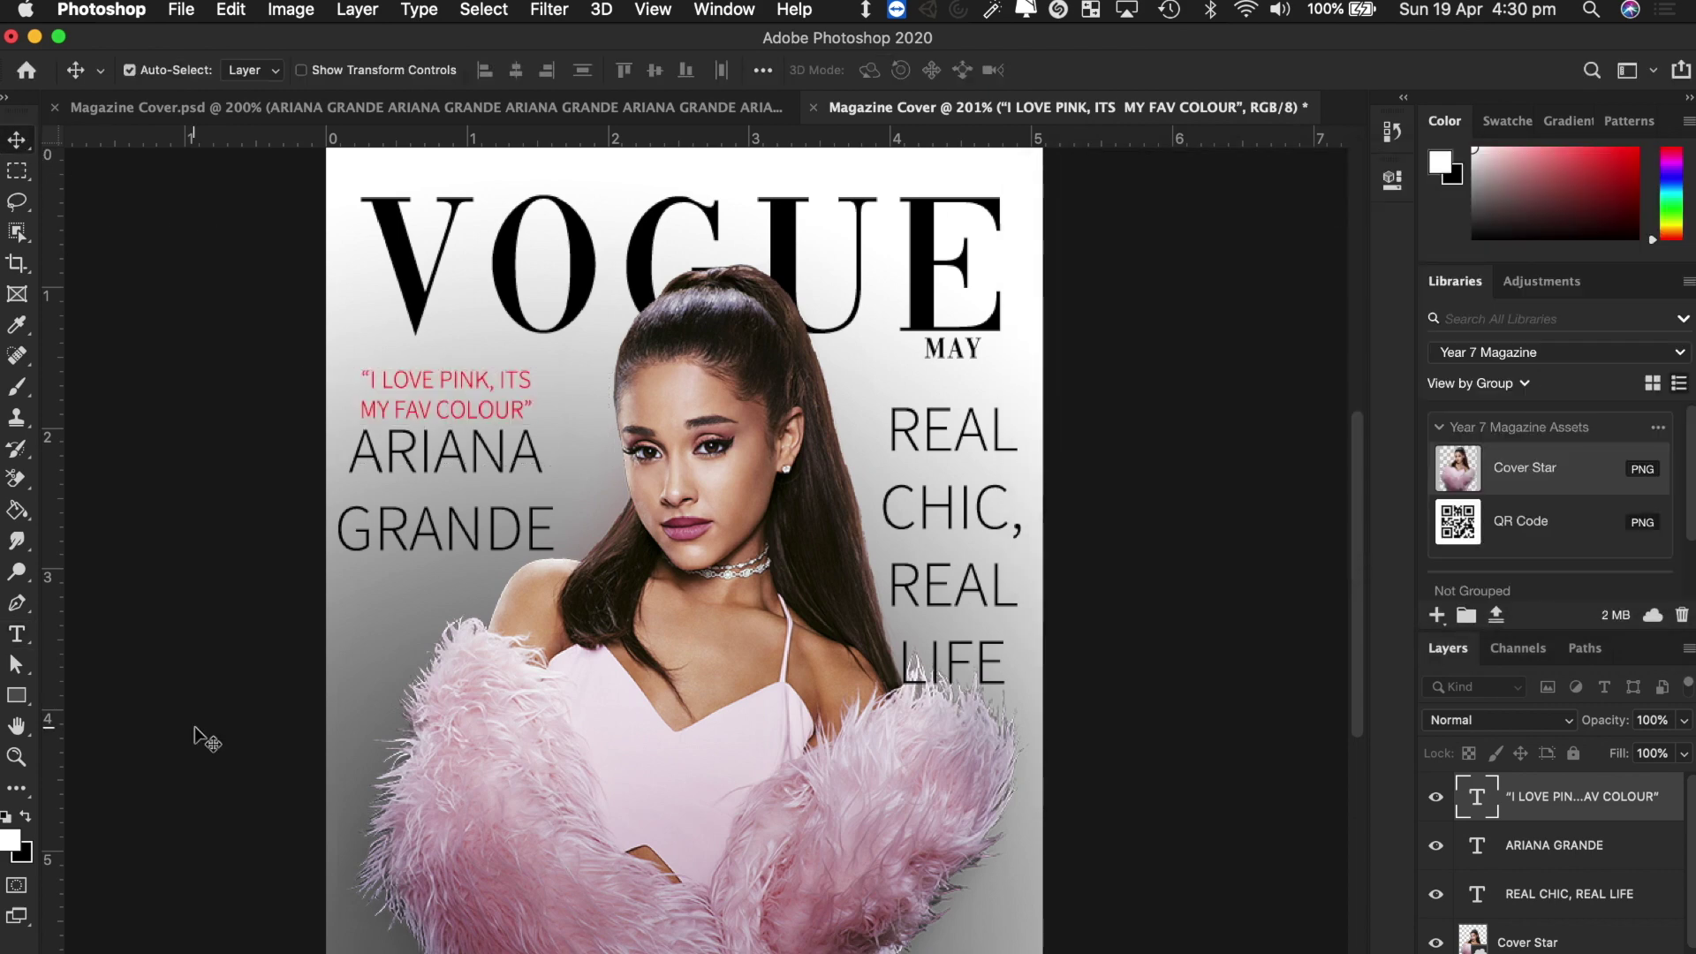
pyautogui.press('super+z')
# Try tighter leading on ARIANA GRANDE, undo it, and nudge the name slightly down.
pyautogui.press('t')
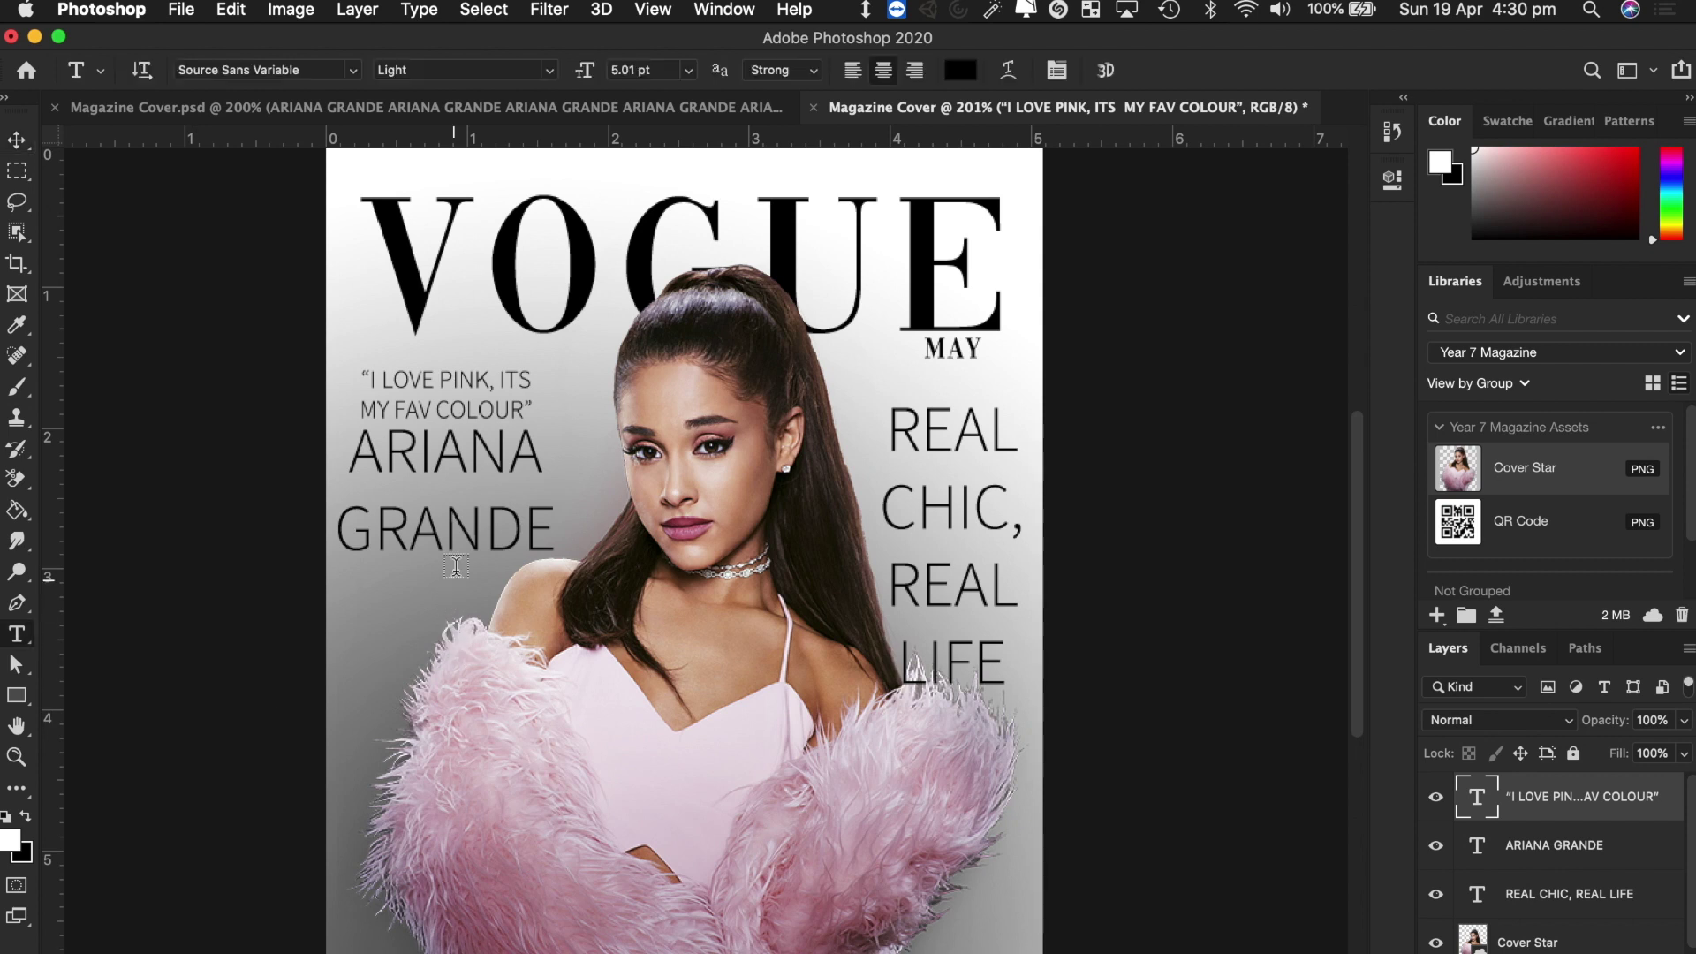
pyautogui.click(456, 538)
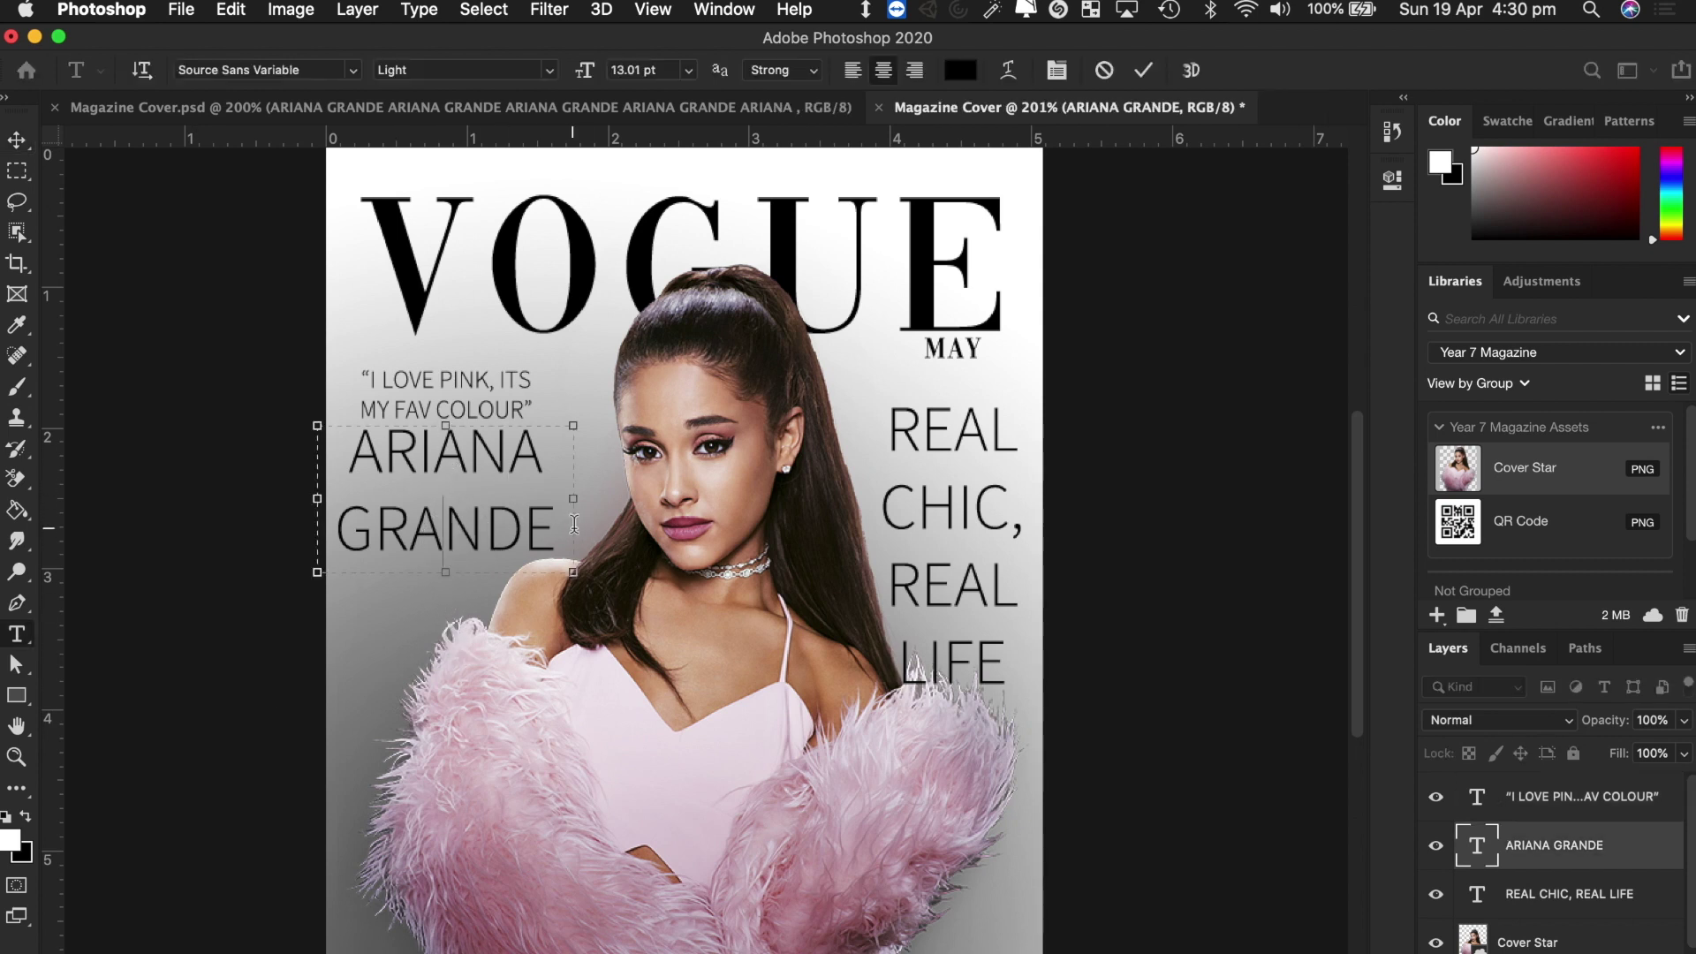
pyautogui.moveTo(574, 524); pyautogui.dragTo(309, 417)
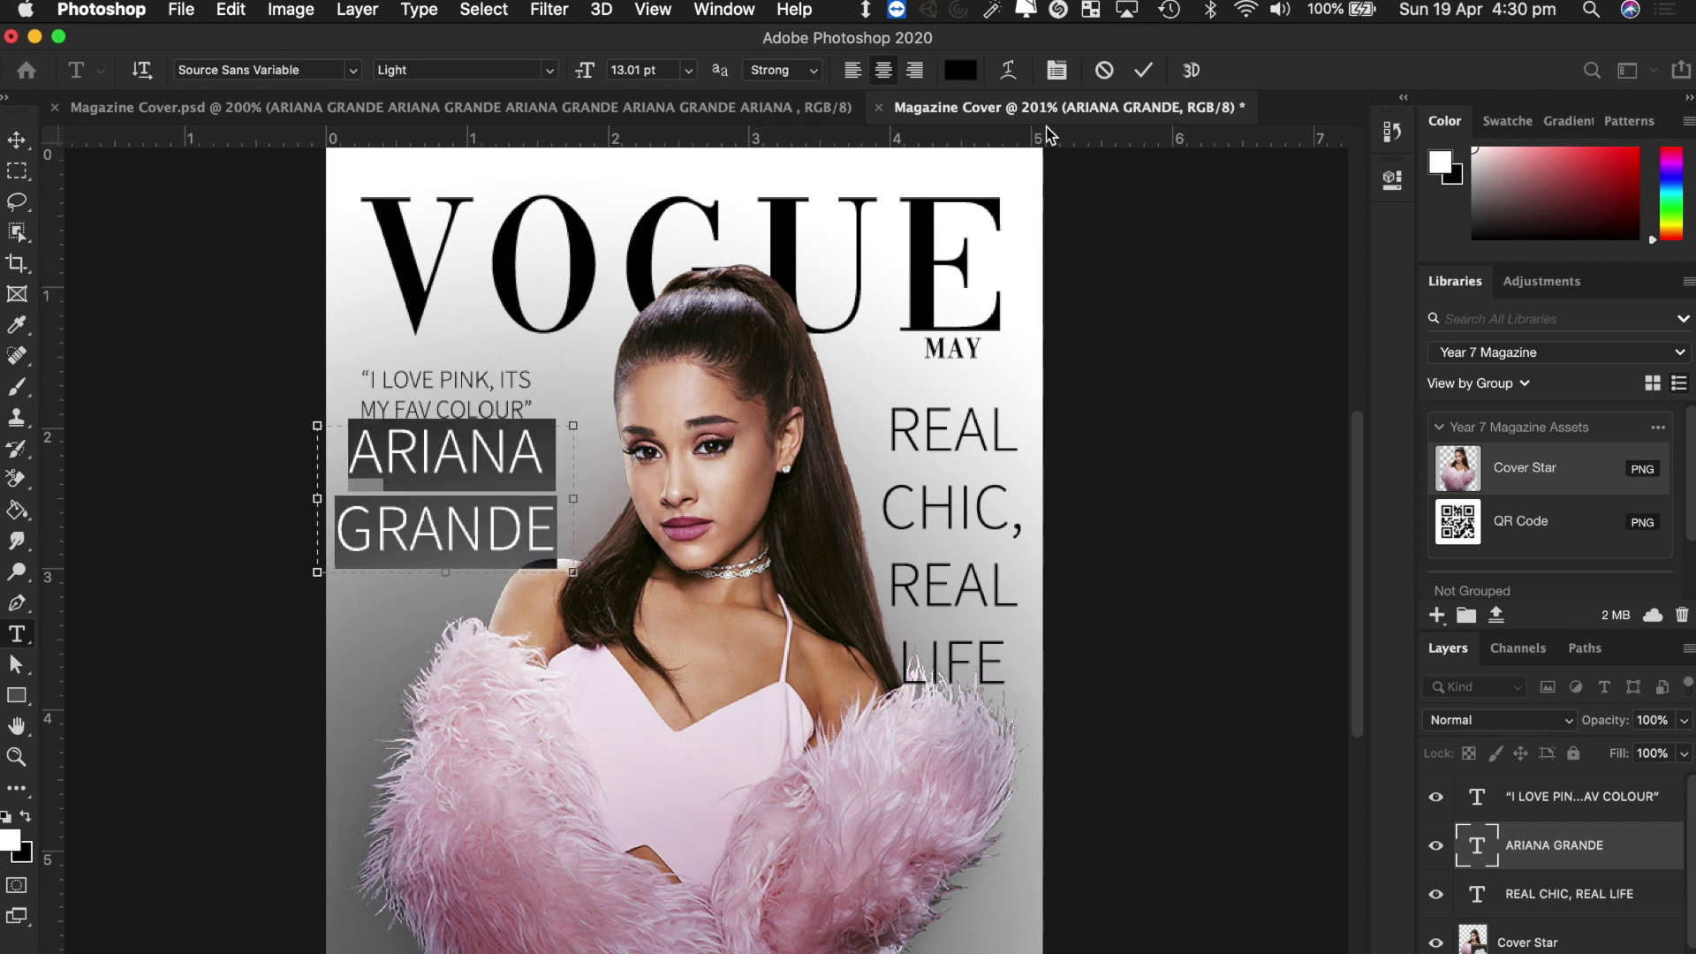
pyautogui.click(1056, 76)
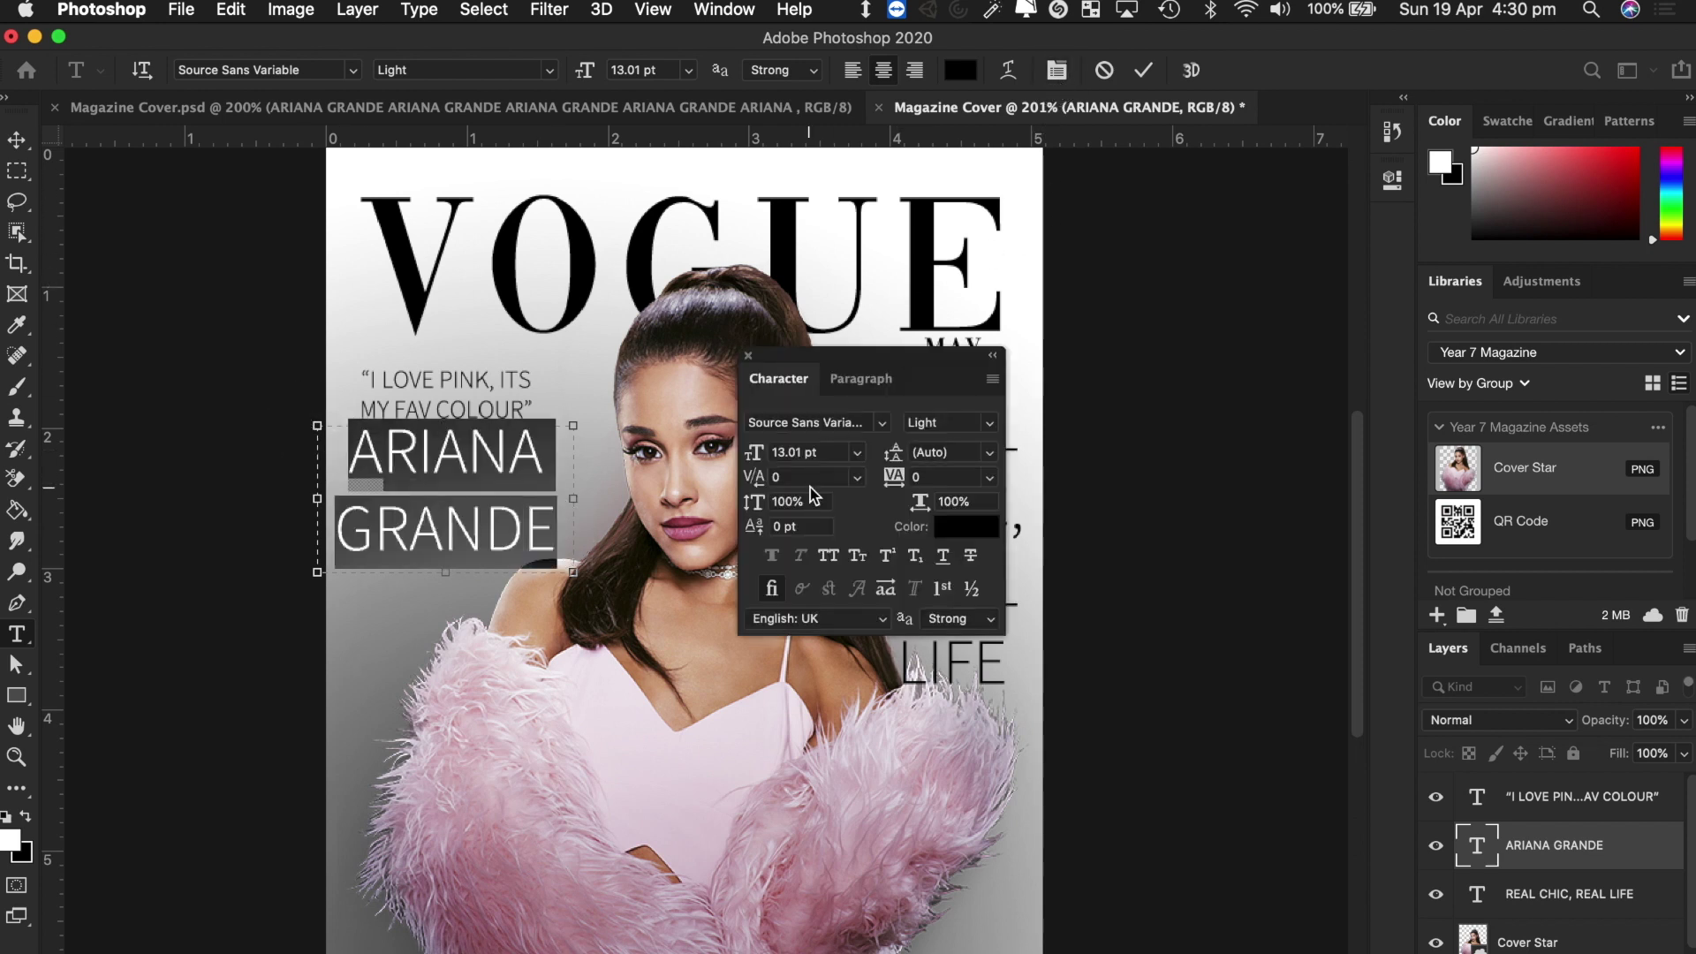
pyautogui.click(893, 461)
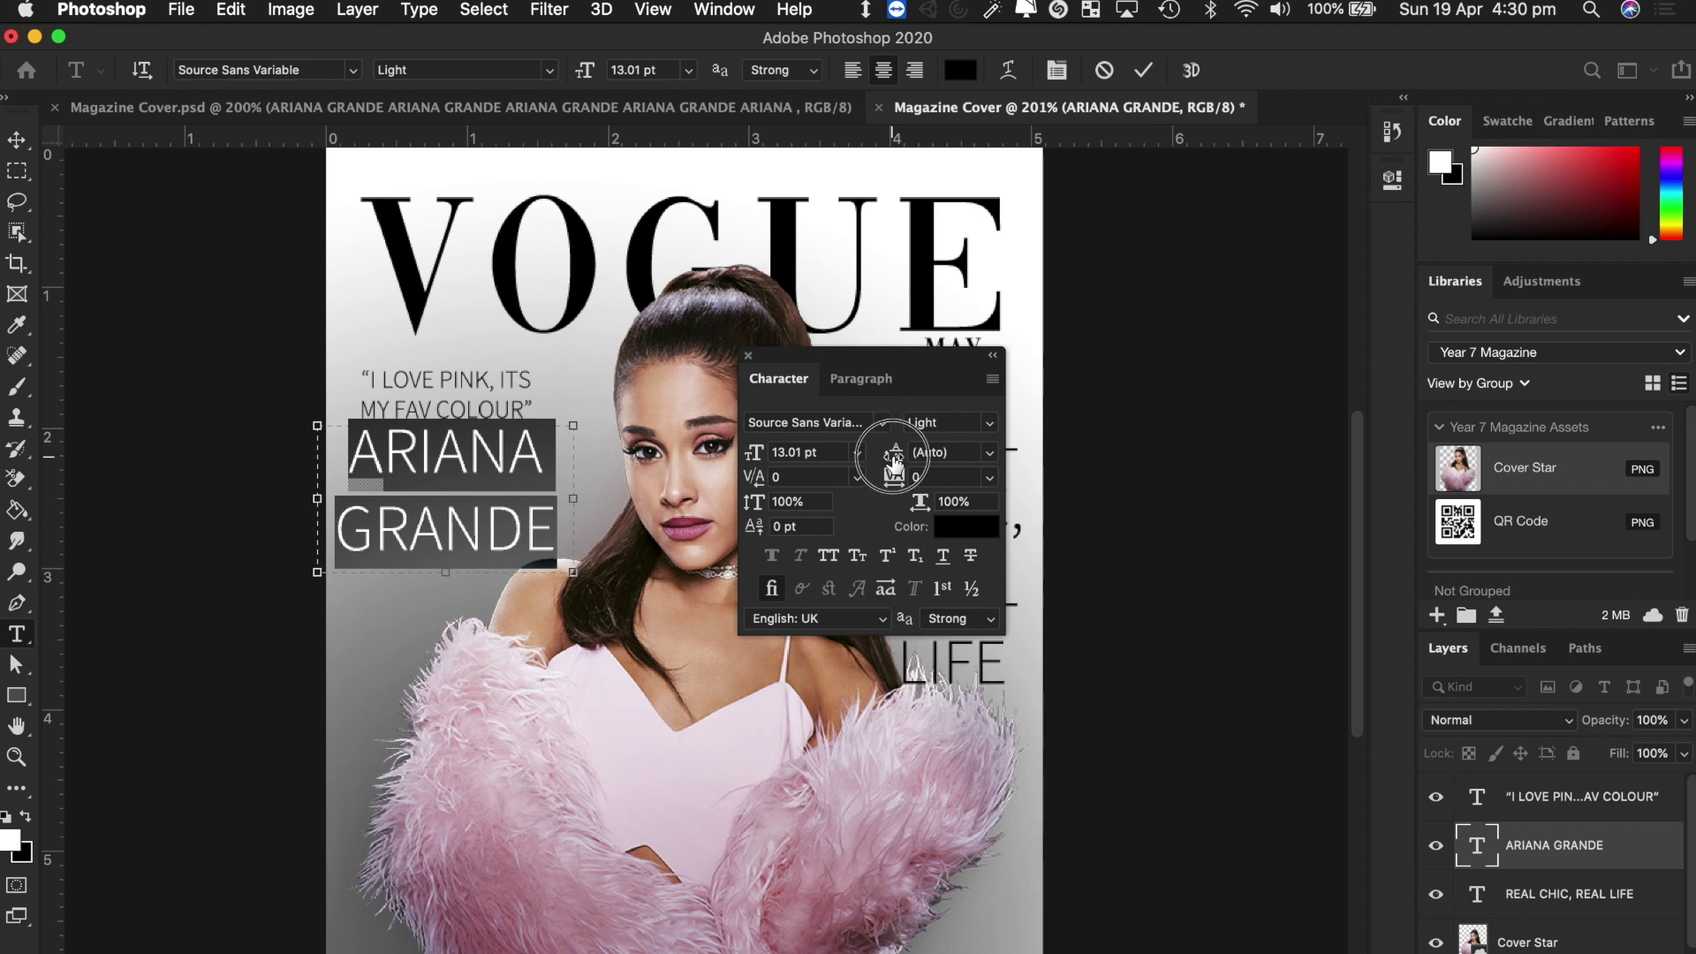
pyautogui.moveTo(894, 461)
pyautogui.mouseDown()
pyautogui.moveTo(879, 460)
pyautogui.moveTo(894, 460)
pyautogui.mouseUp()
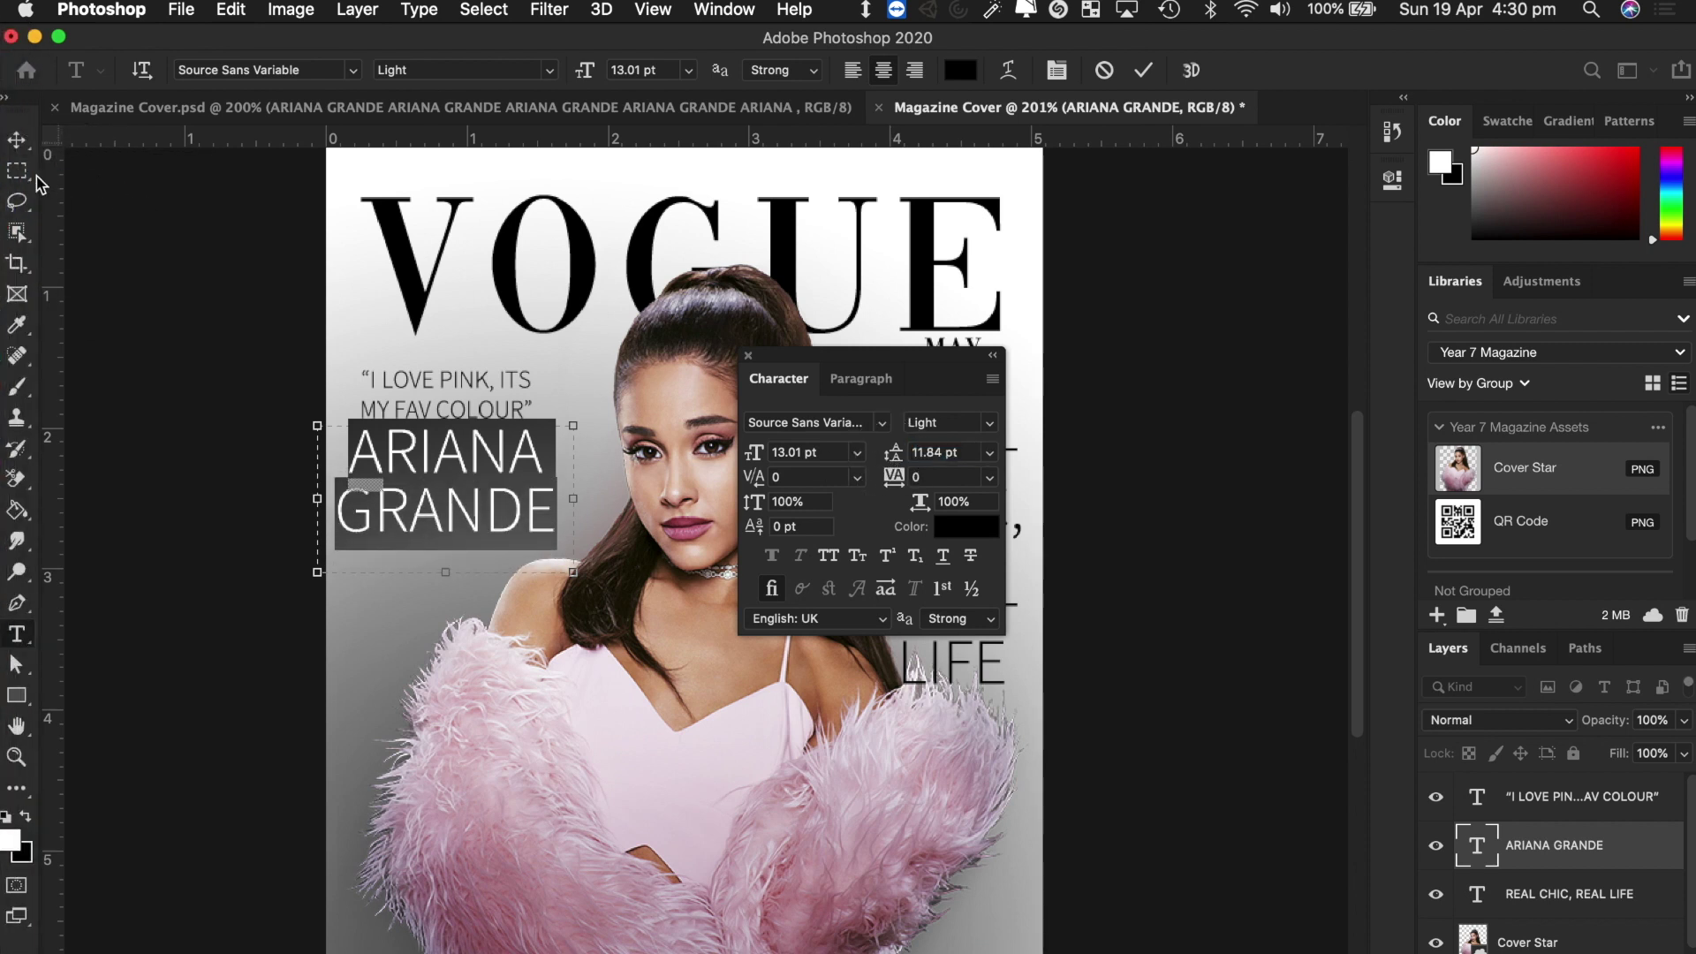
pyautogui.click(16, 140)
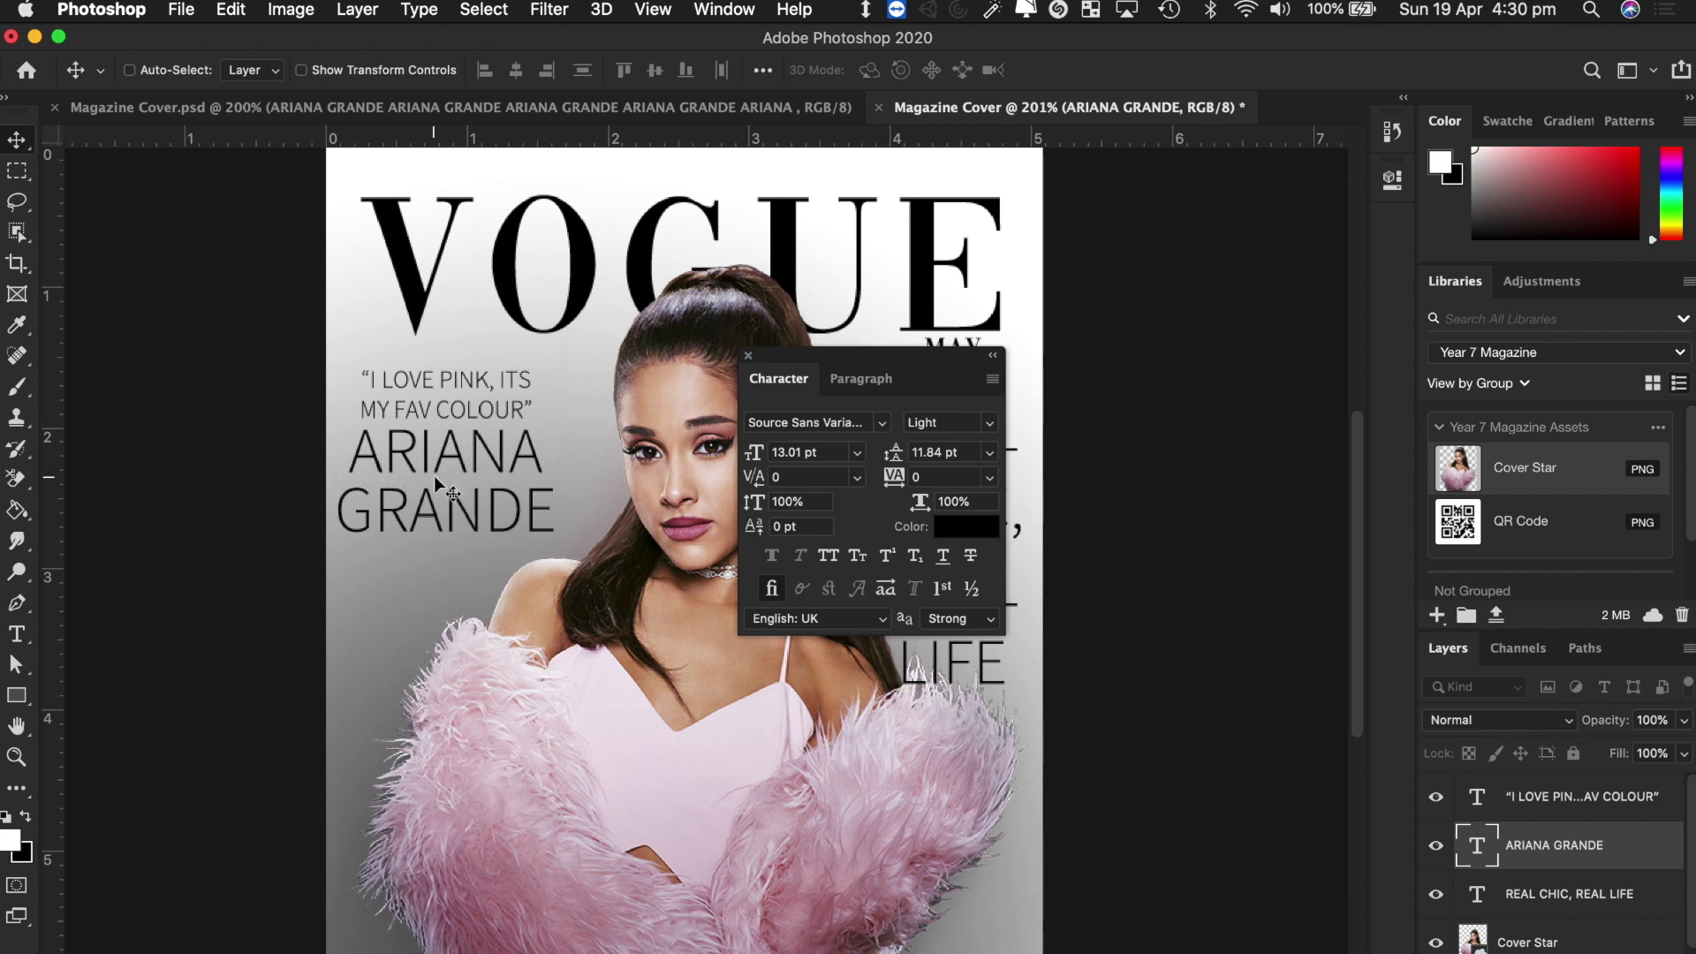
pyautogui.press('super+z')
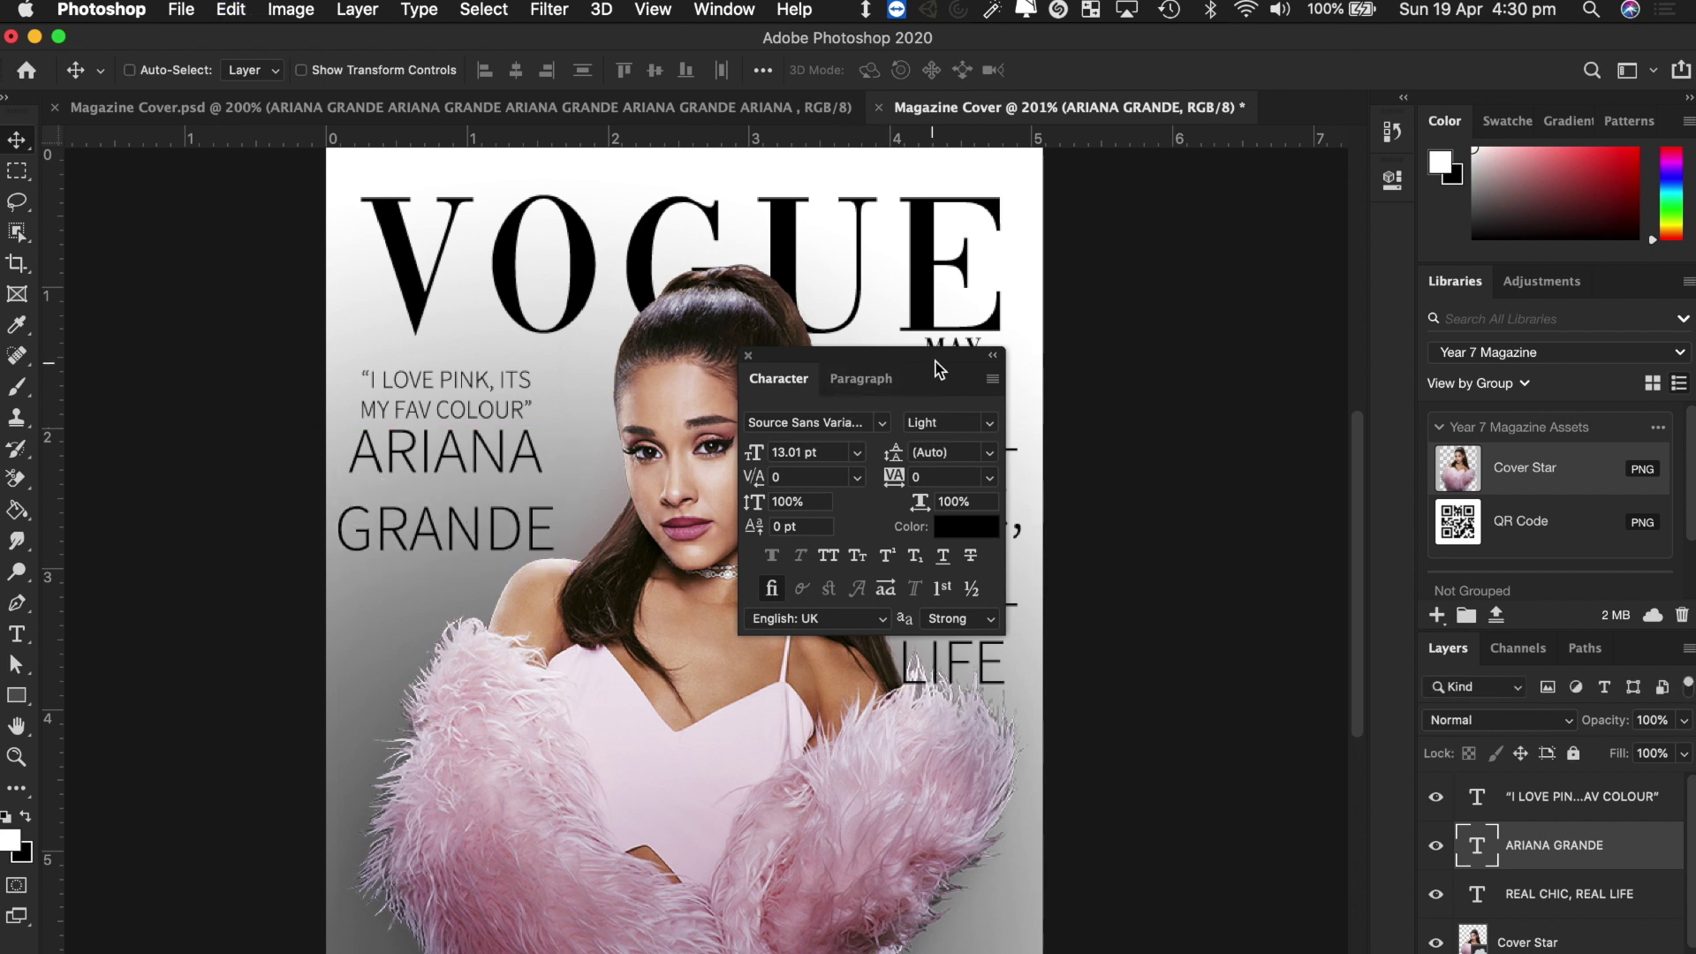
pyautogui.click(748, 356)
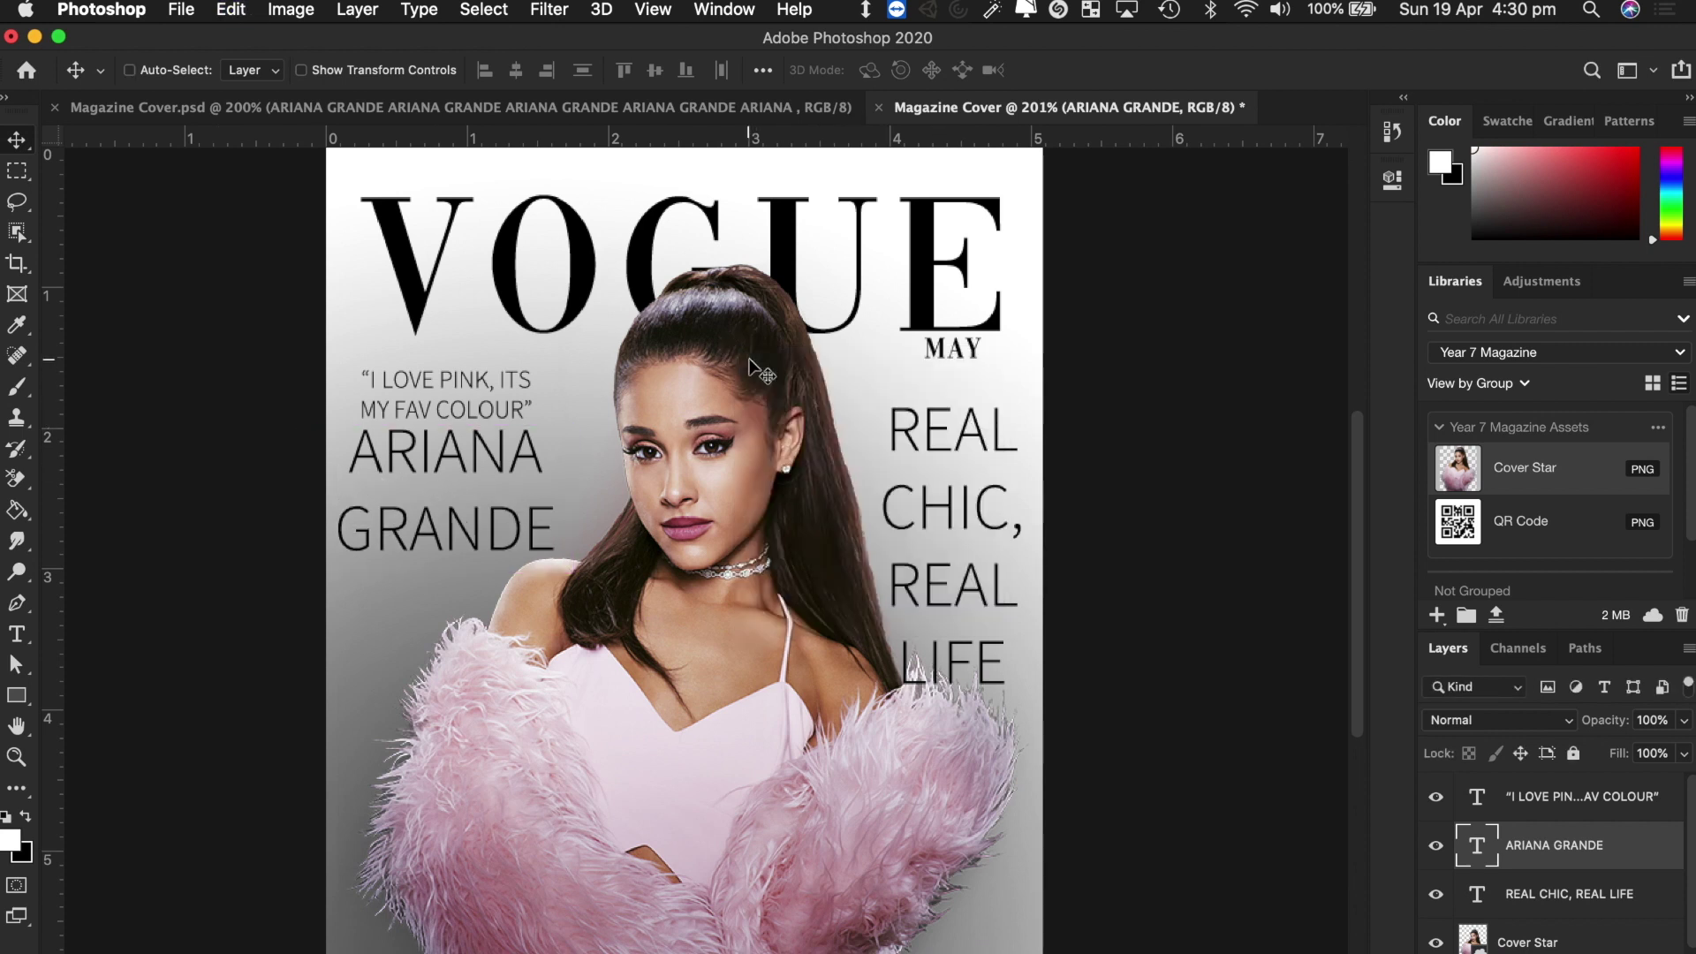
pyautogui.hotkey('shift', 'Down')
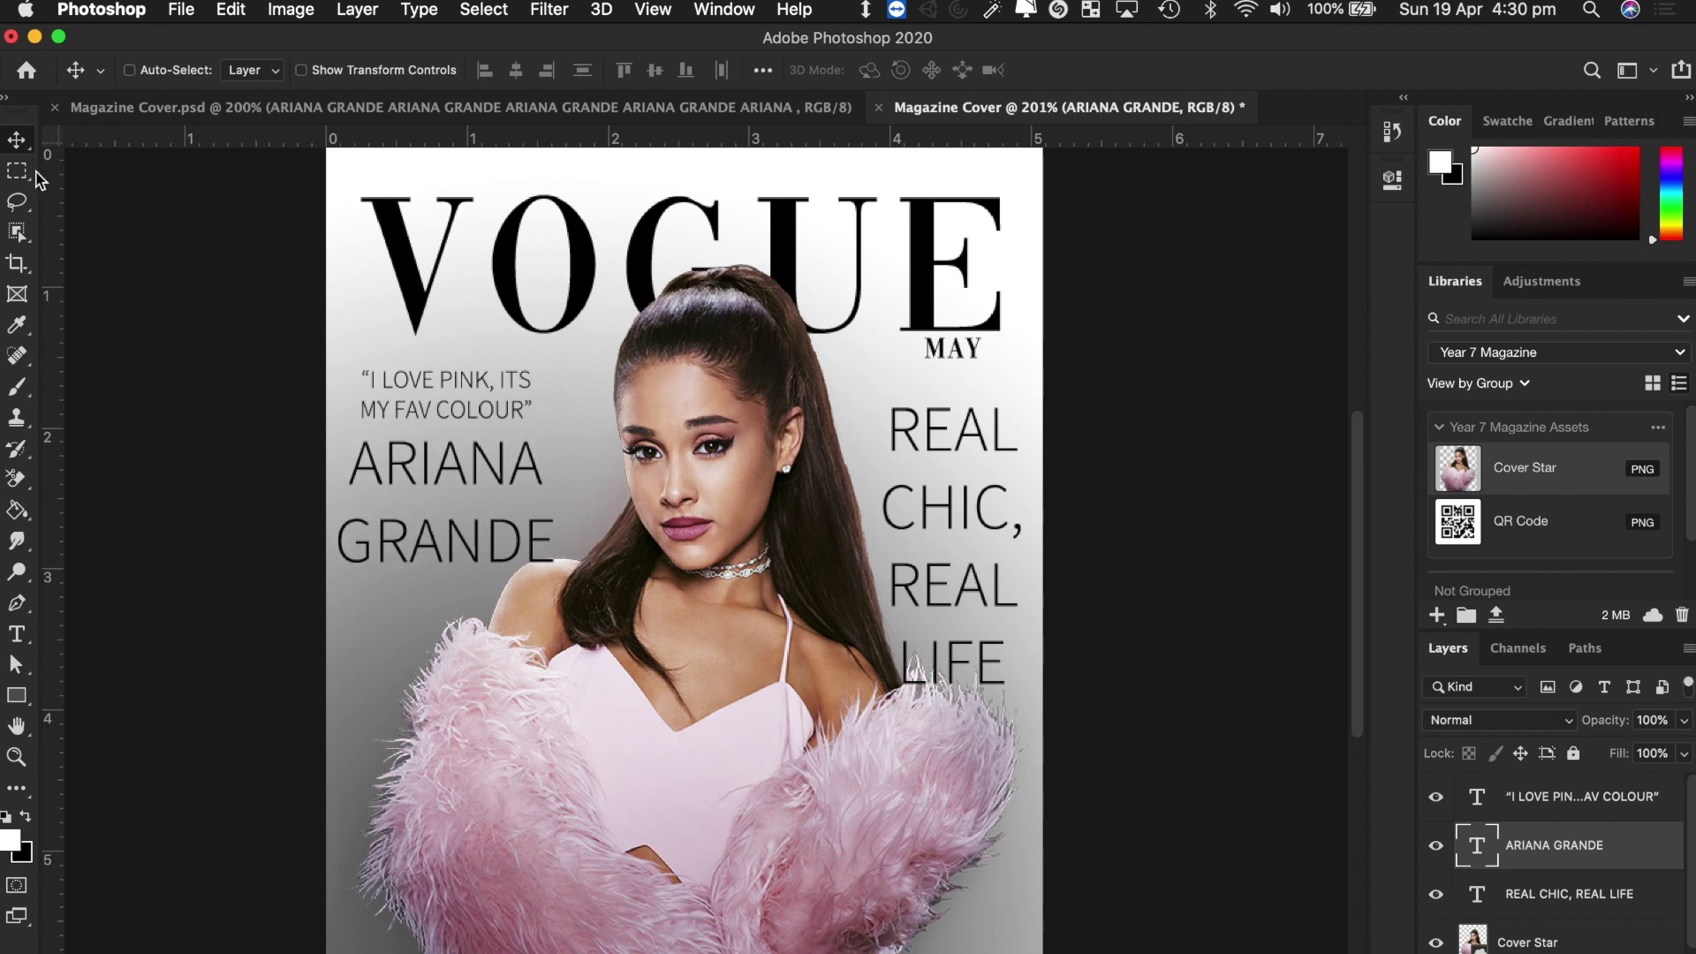
# Check the Magazine Cover.psd reference, then draw a new text box across the lower fur.
pyautogui.click(648, 109)
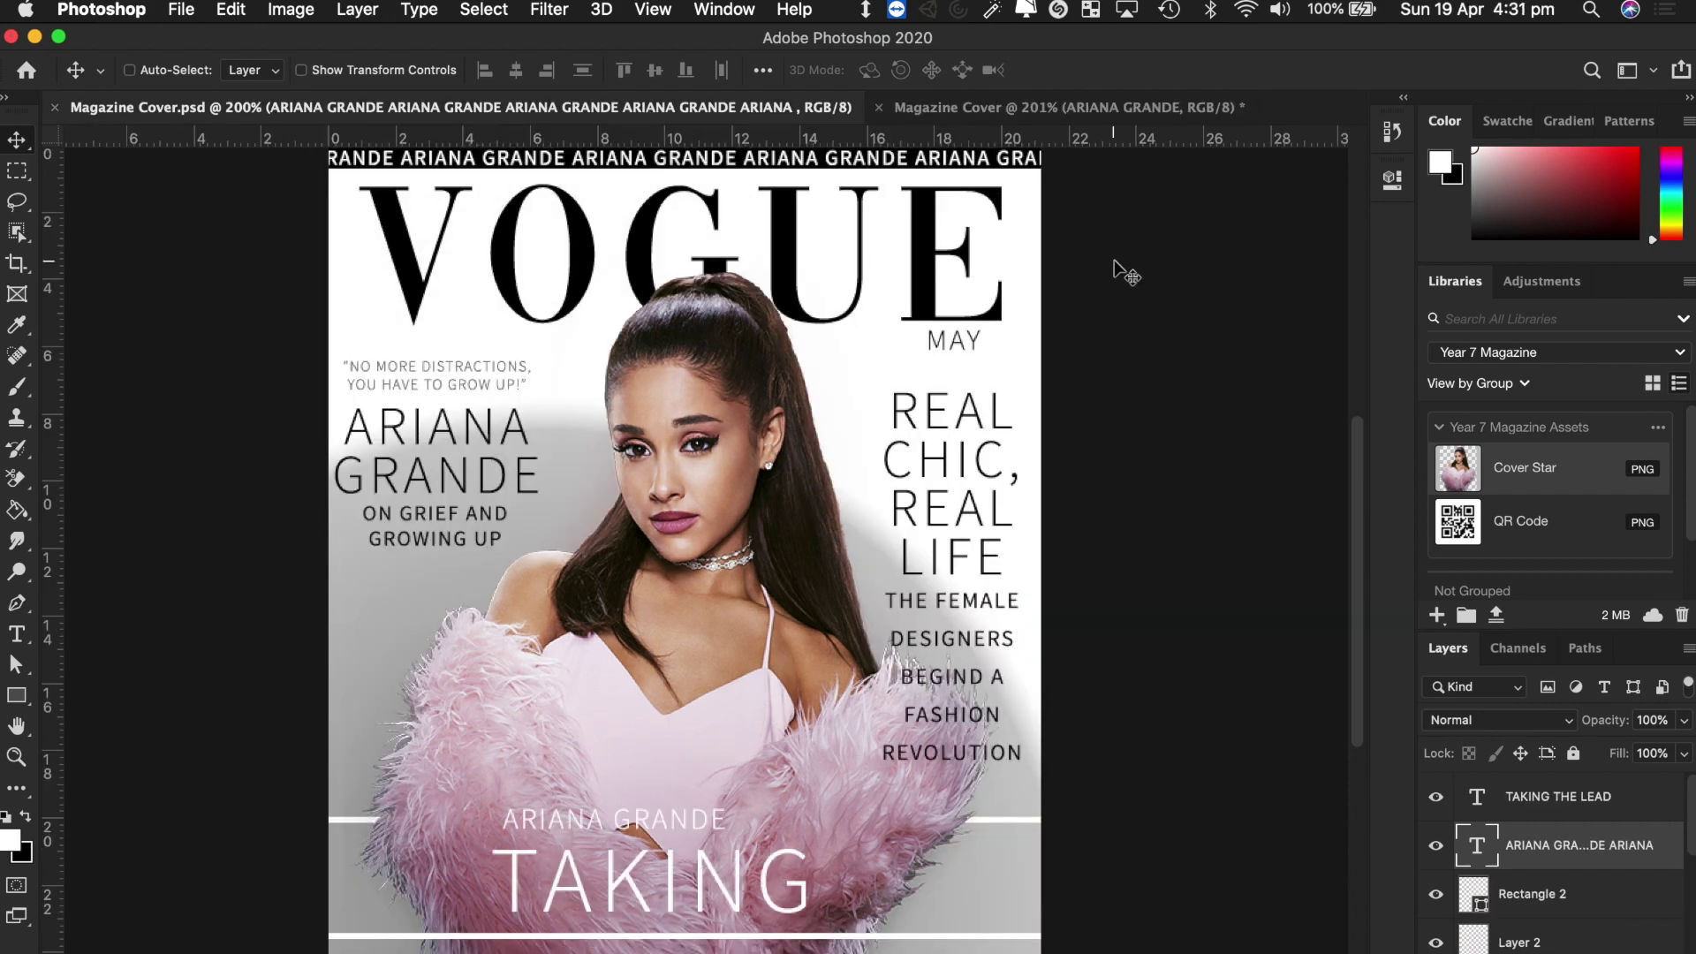
pyautogui.click(1069, 110)
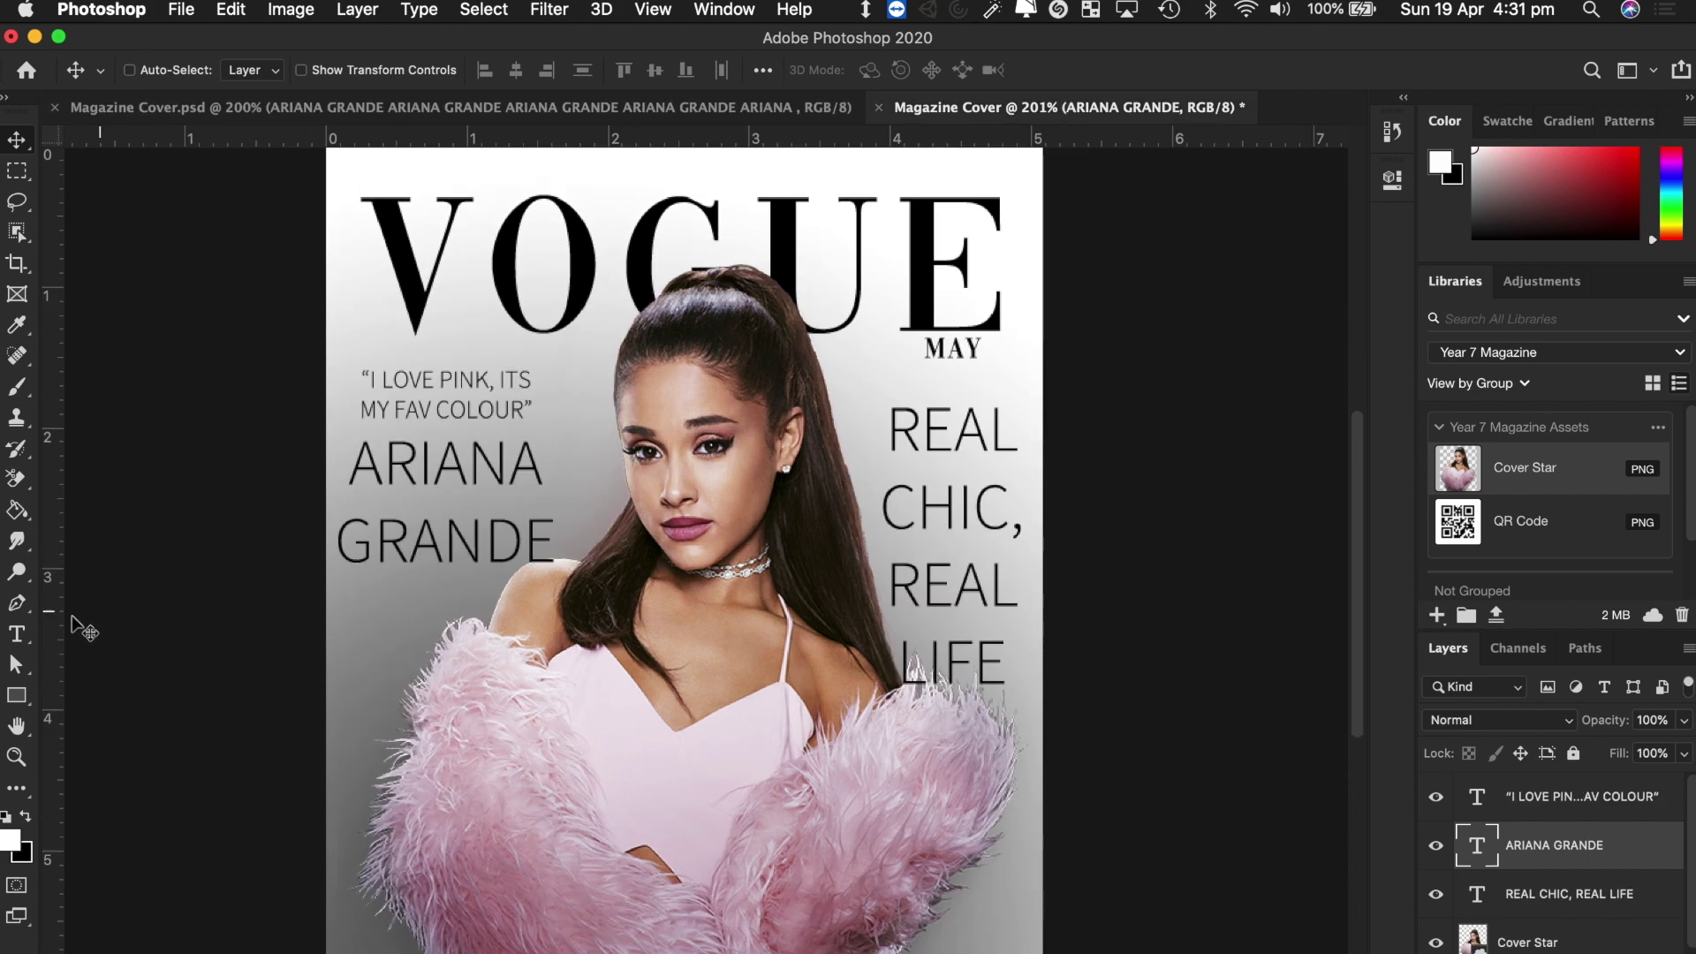
pyautogui.click(10, 636)
pyautogui.moveTo(447, 799); pyautogui.dragTo(858, 870)
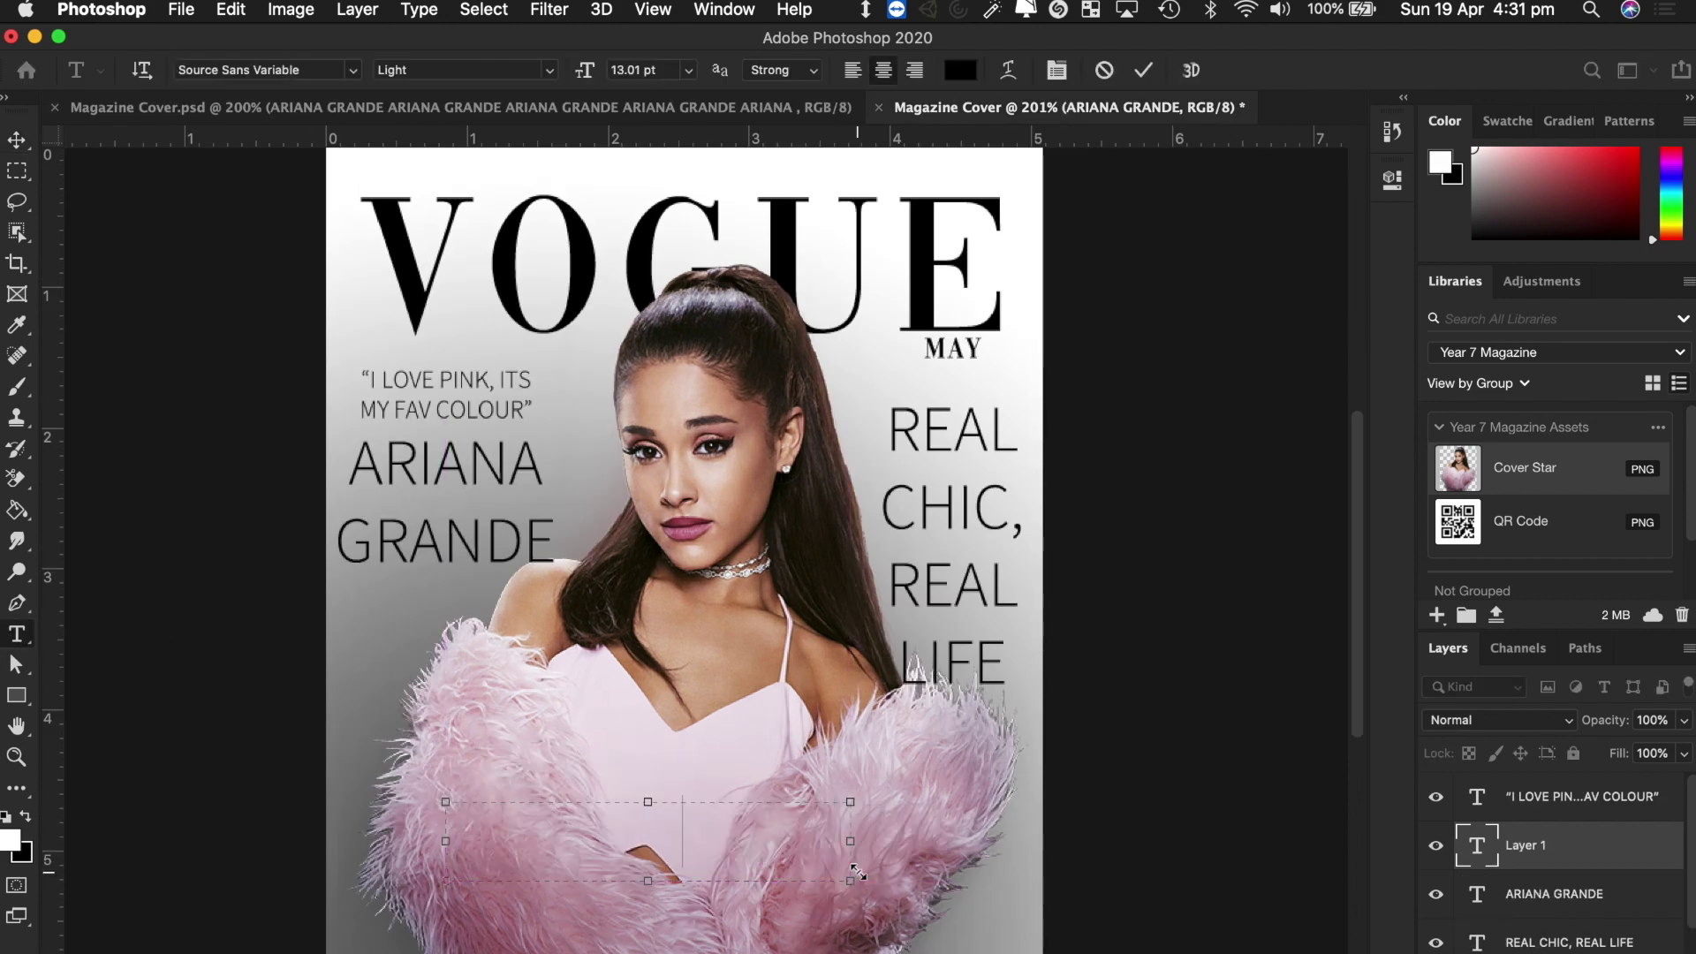
# Type ARIANA GRANDE in the fur text box at 10.01 pt and colour it white.
pyautogui.write('ARIANA GR')
pyautogui.press('BackSpace')
pyautogui.press('BackSpace')
pyautogui.press('BackSpace')
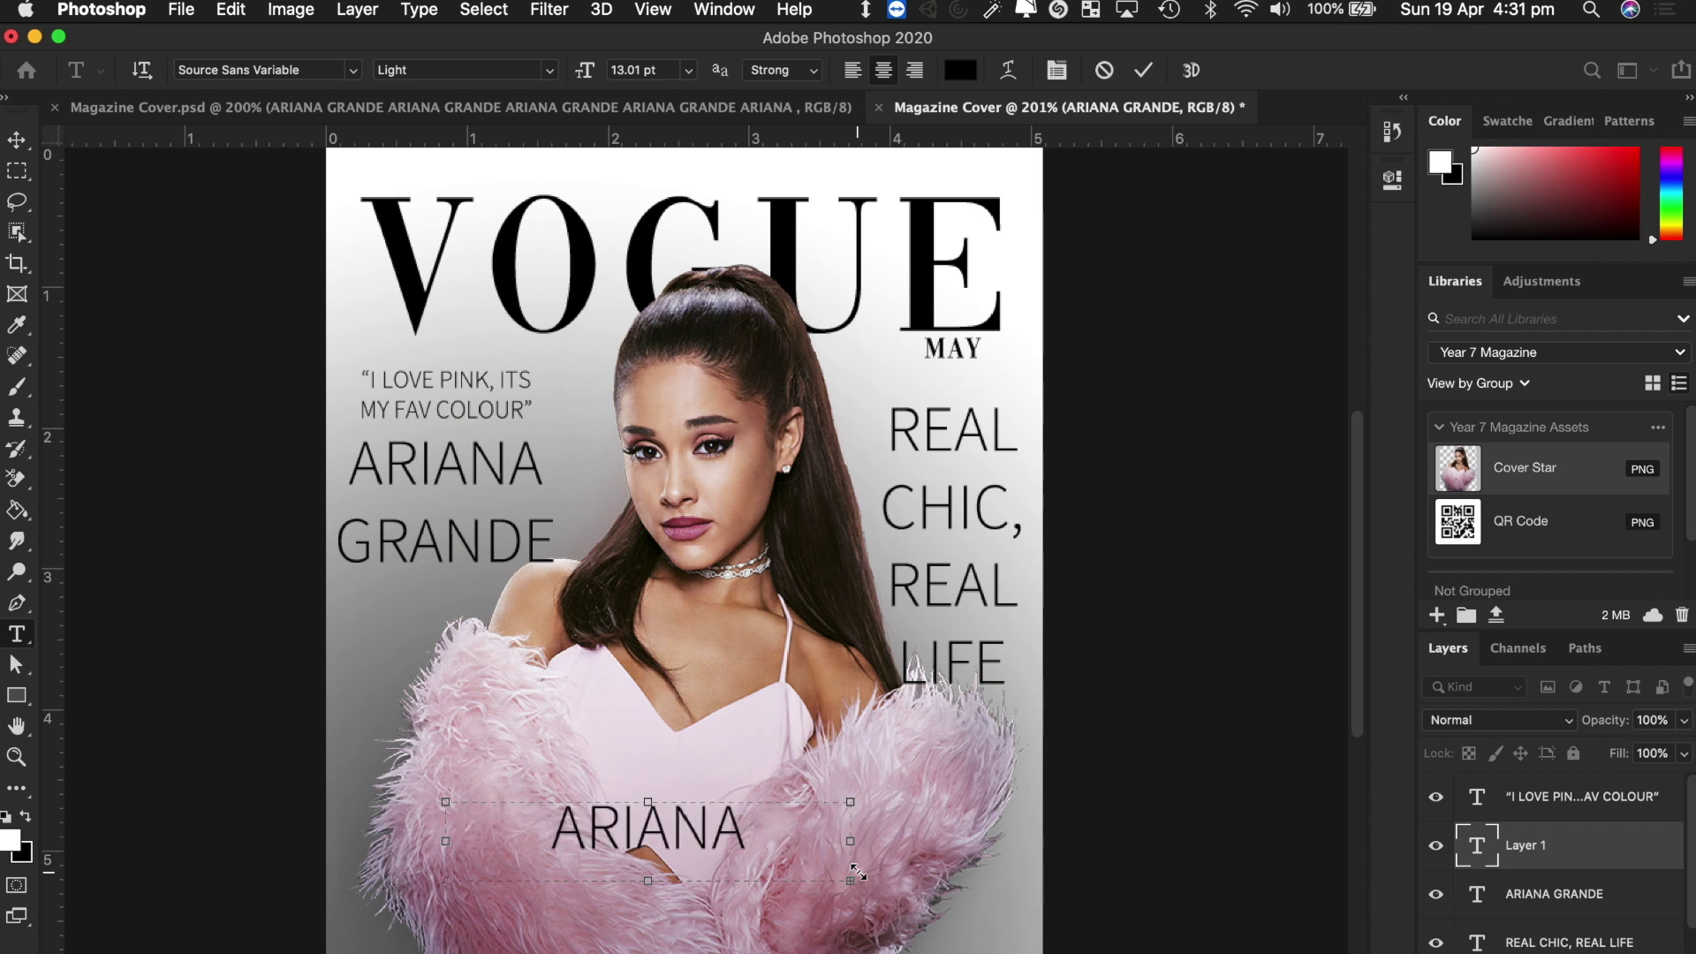
pyautogui.press('super+a')
pyautogui.moveTo(581, 71)
pyautogui.mouseDown()
pyautogui.moveTo(552, 71)
pyautogui.moveTo(568, 79)
pyautogui.mouseUp()
pyautogui.click(960, 70)
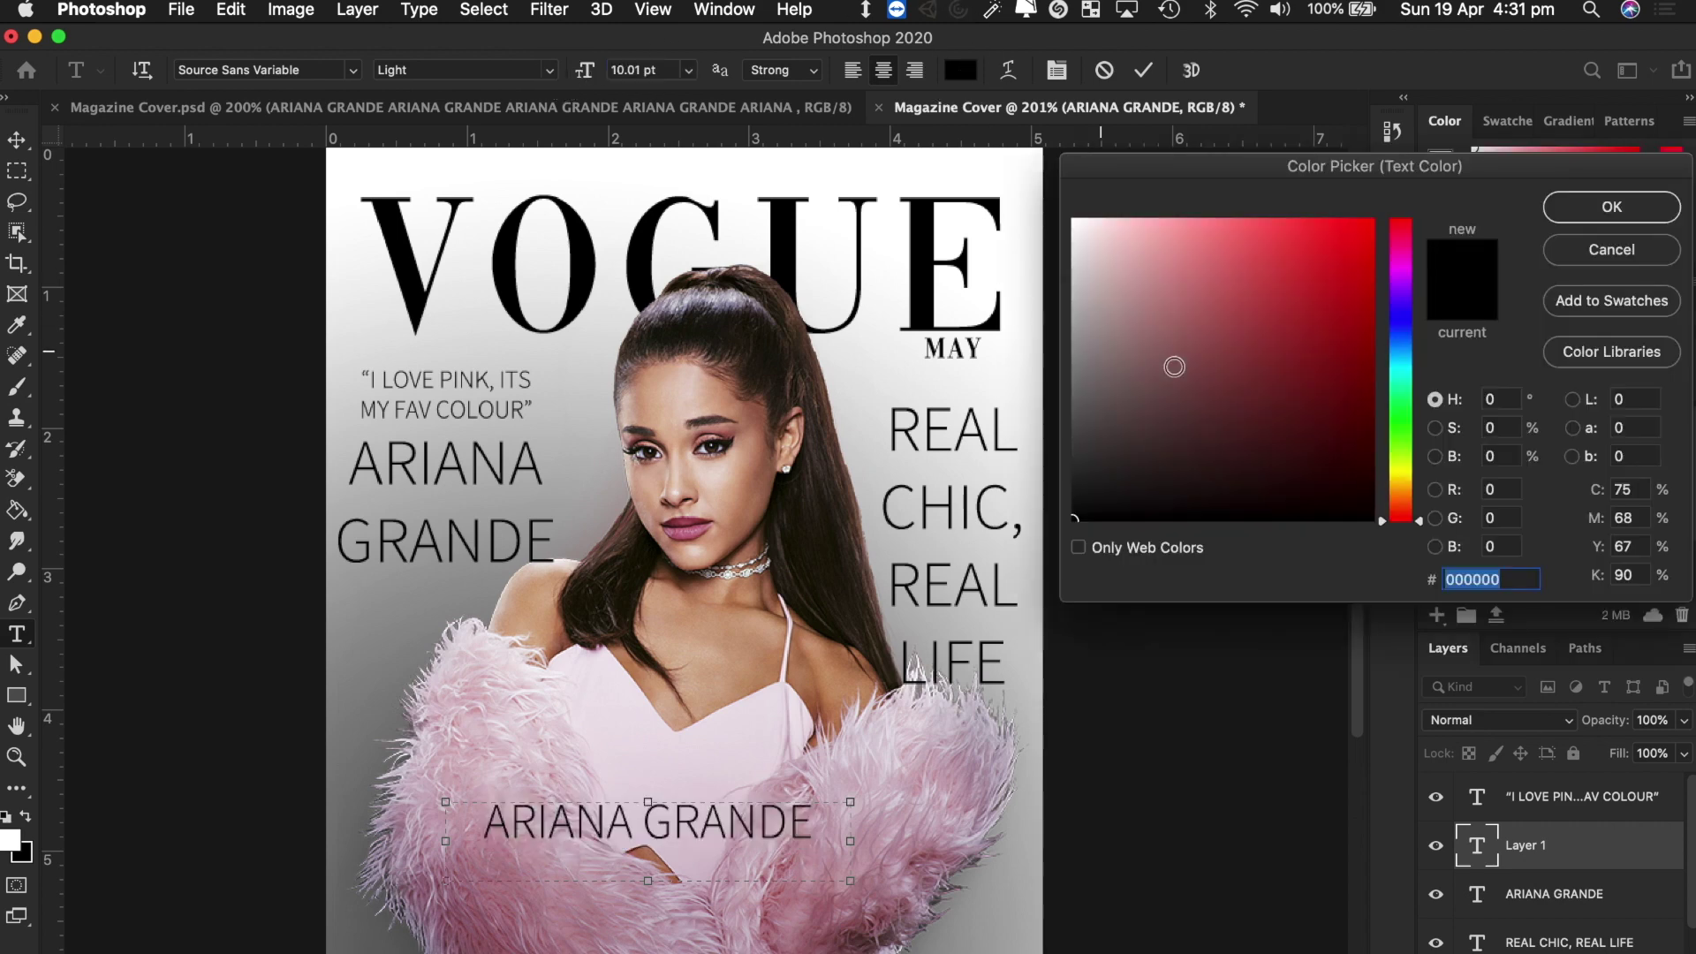
pyautogui.moveTo(1173, 366); pyautogui.dragTo(1024, 190)
pyautogui.click(1608, 212)
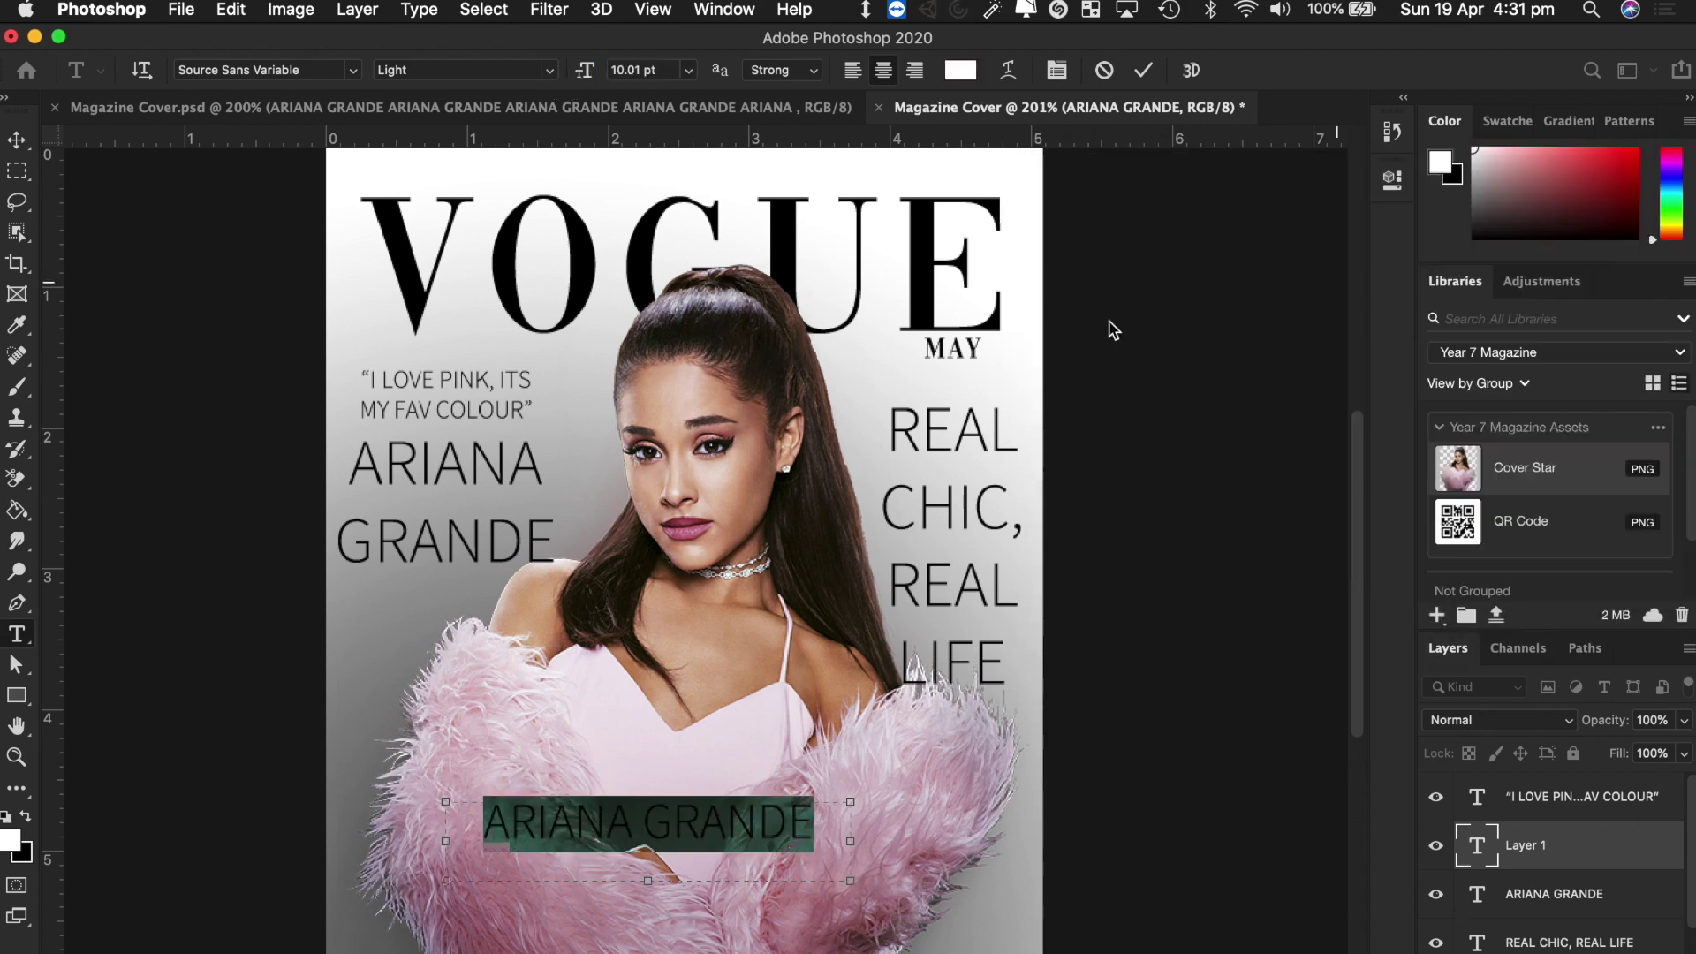
pyautogui.click(15, 140)
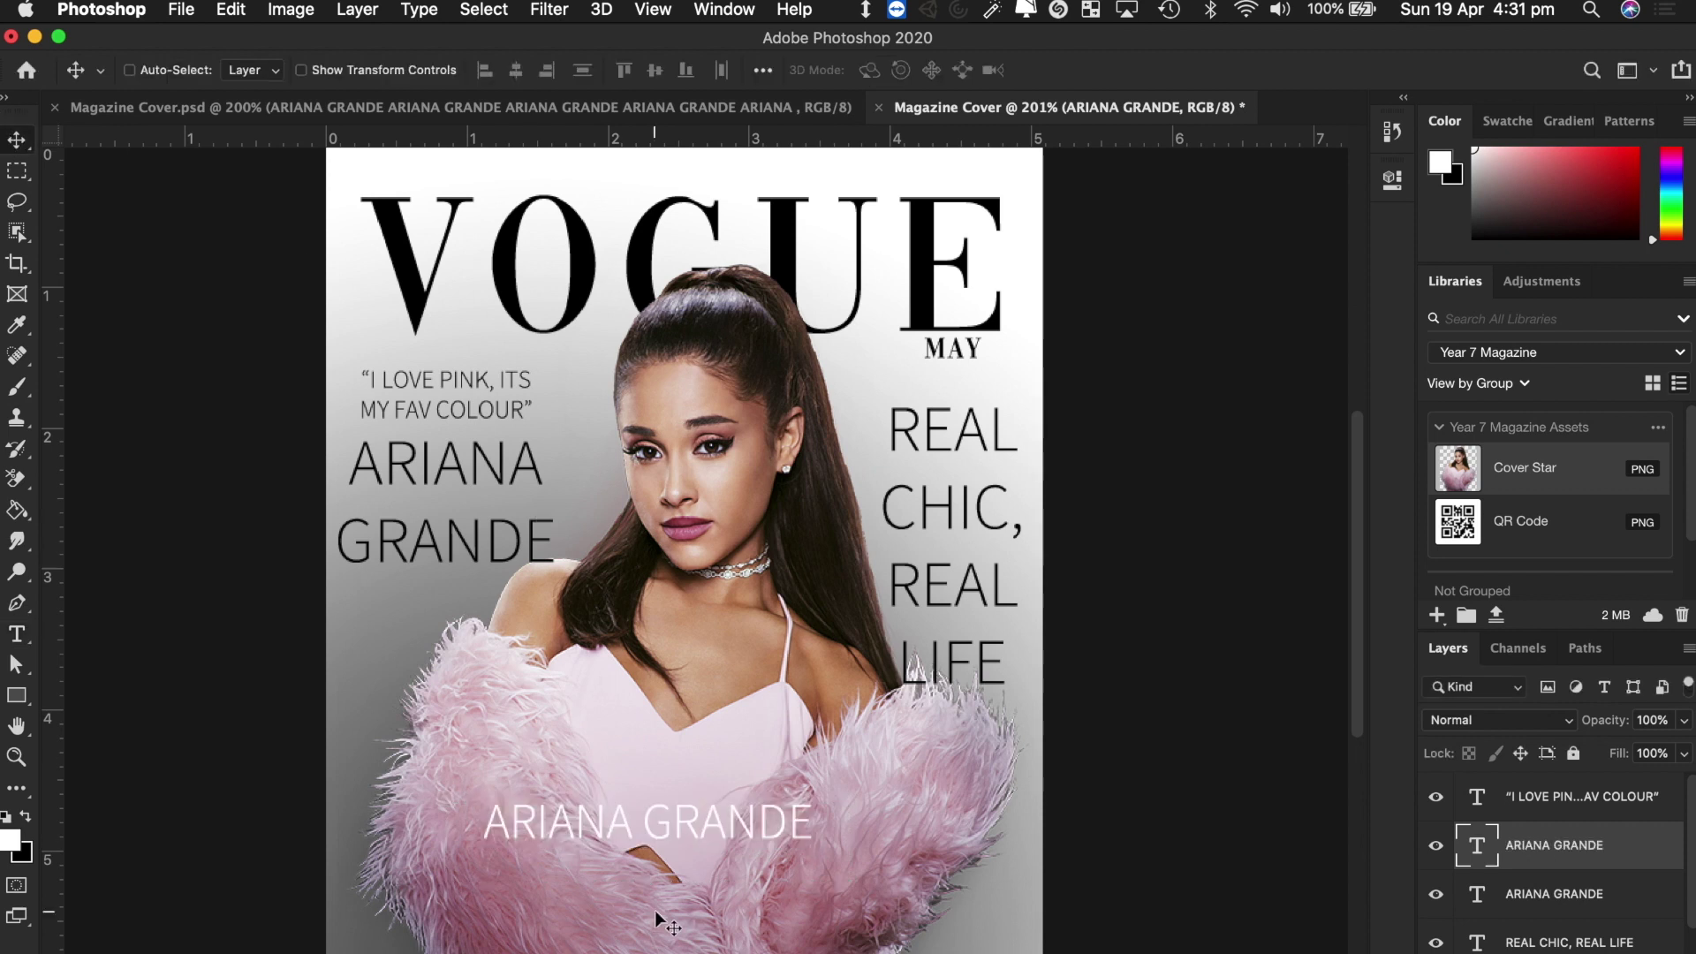
# Add 'TAKING THE' / 'LEAD' text at 16.01 pt in a box below the white name.
pyautogui.press('t')
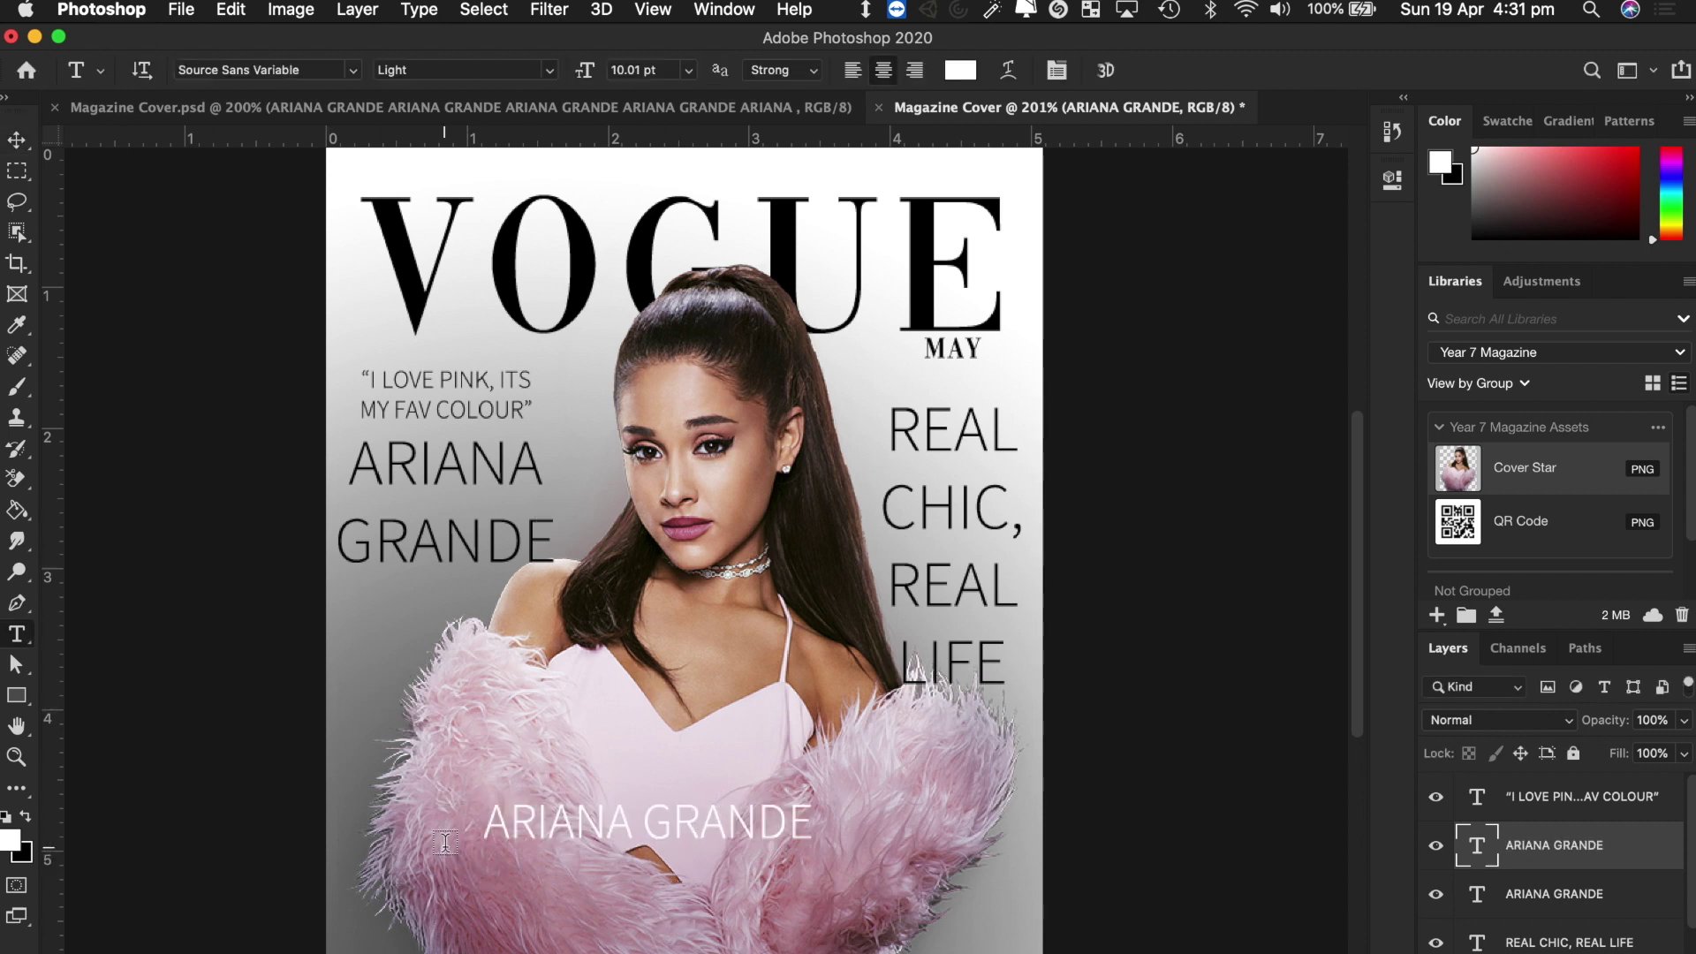
pyautogui.moveTo(446, 842); pyautogui.dragTo(925, 936)
pyautogui.write('TAKING ')
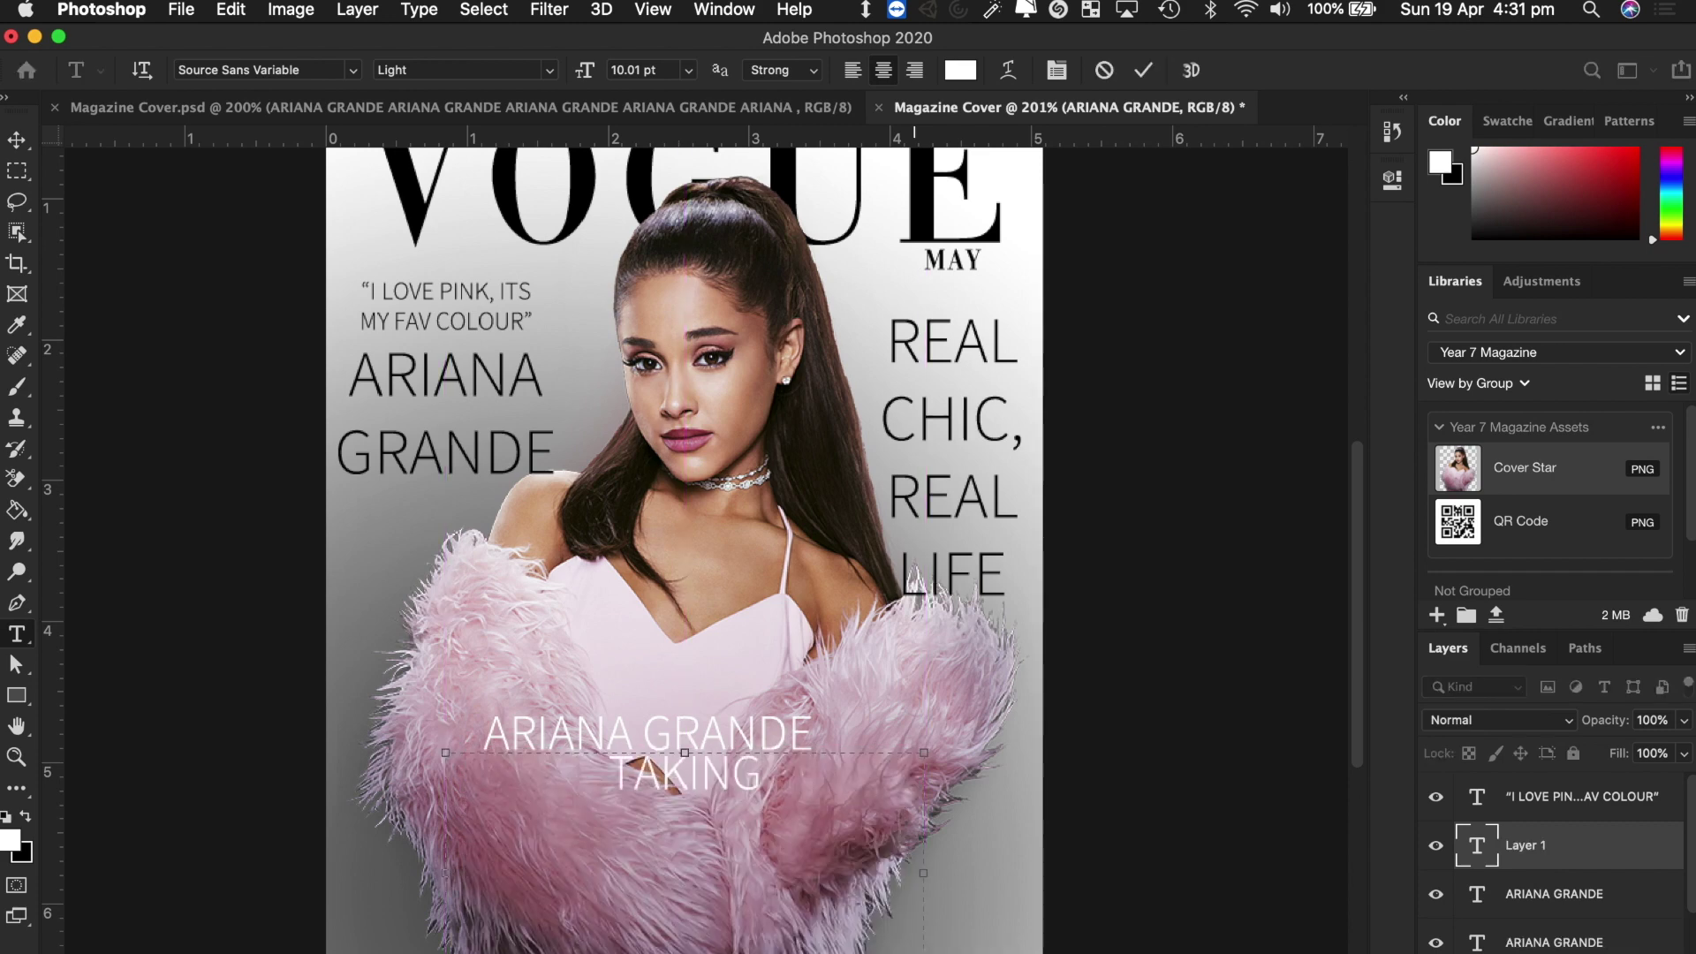
pyautogui.write('THE')
pyautogui.press('Return')
pyautogui.write('LEAD')
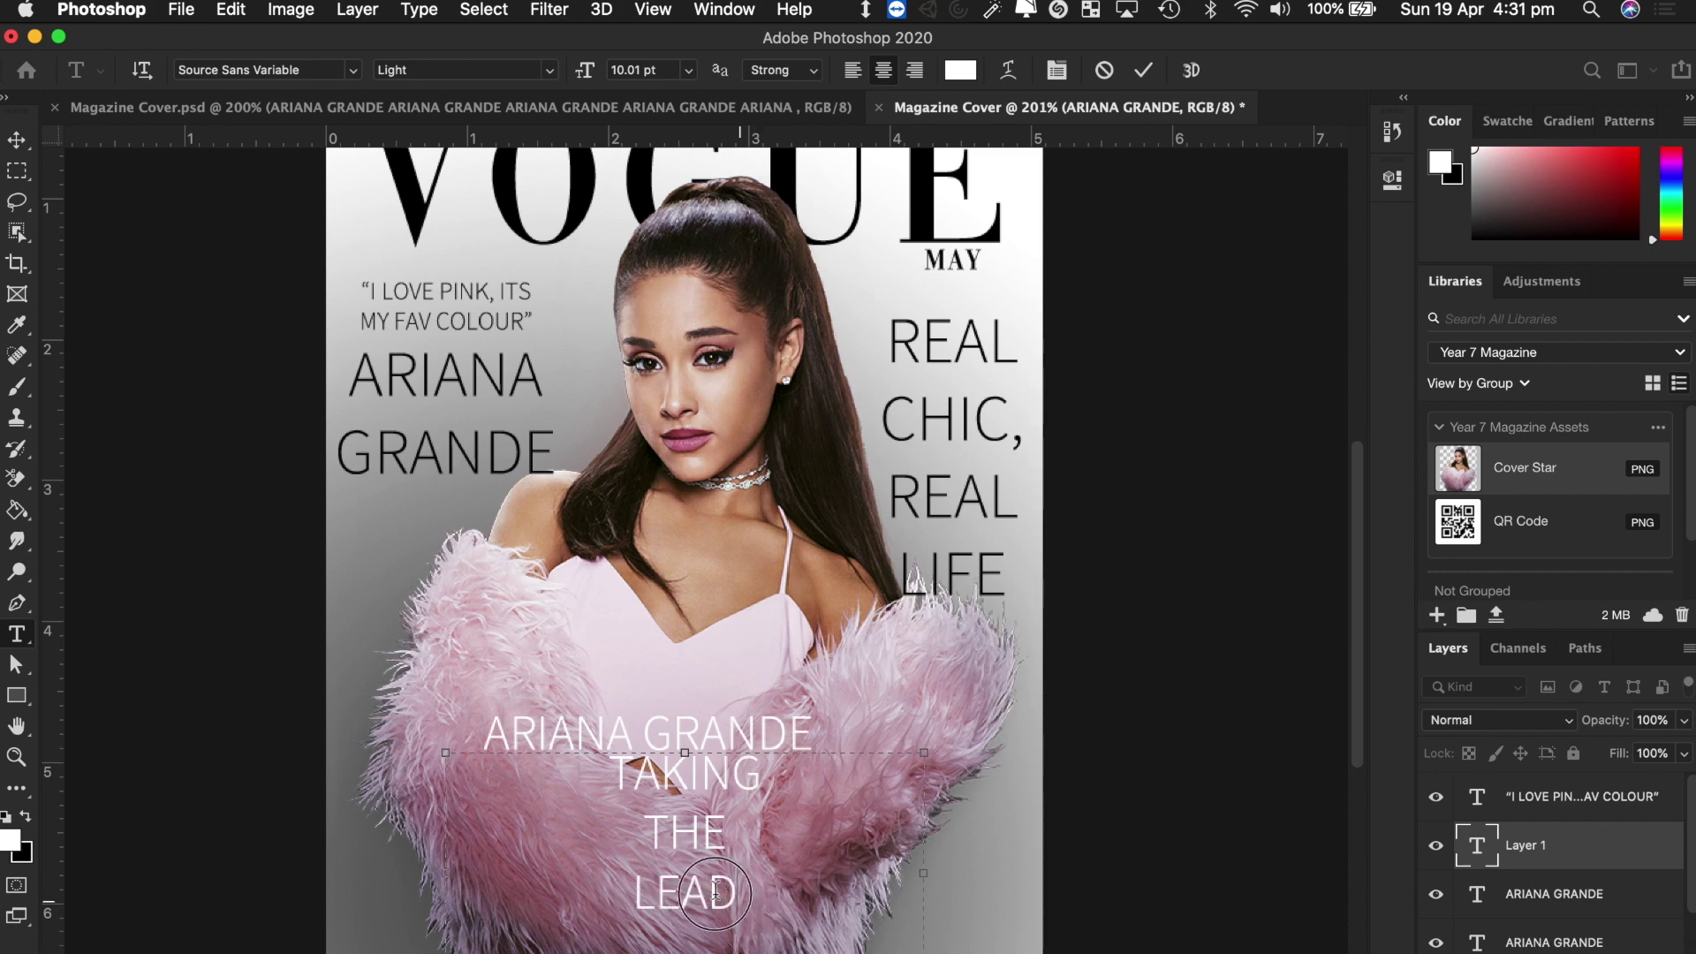
pyautogui.moveTo(758, 905); pyautogui.dragTo(560, 757)
pyautogui.moveTo(590, 66); pyautogui.dragTo(598, 79)
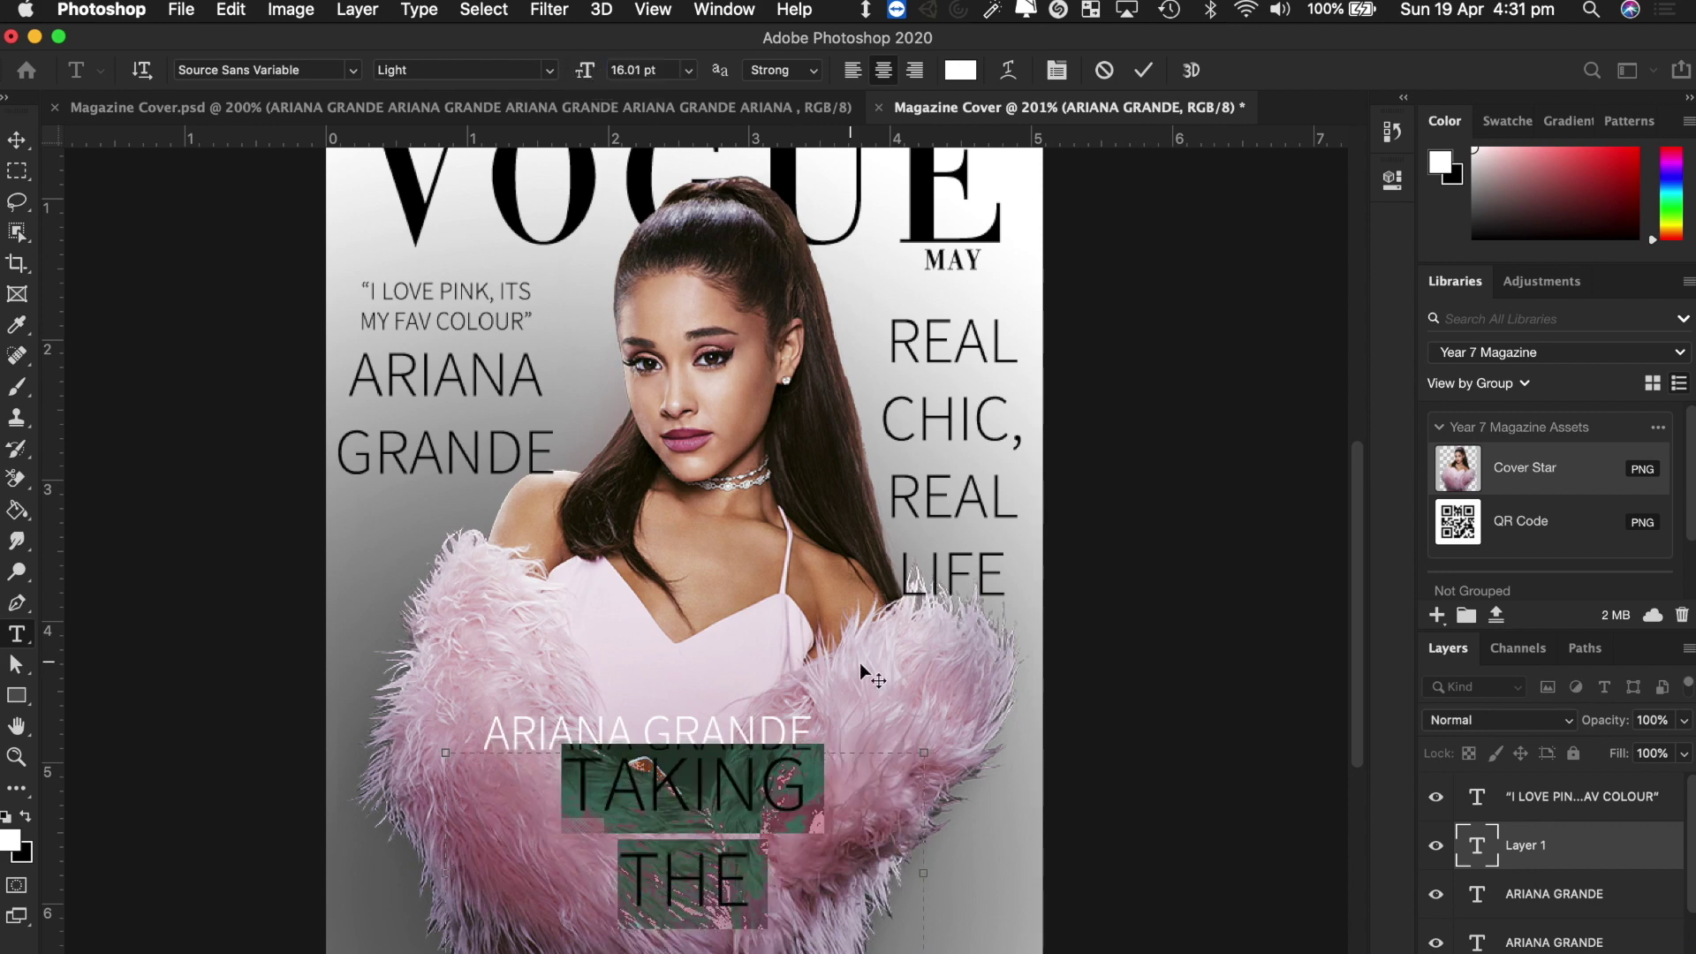
pyautogui.scroll(-6, 862, 664)
pyautogui.moveTo(923, 713); pyautogui.dragTo(1006, 788)
pyautogui.click(17, 140)
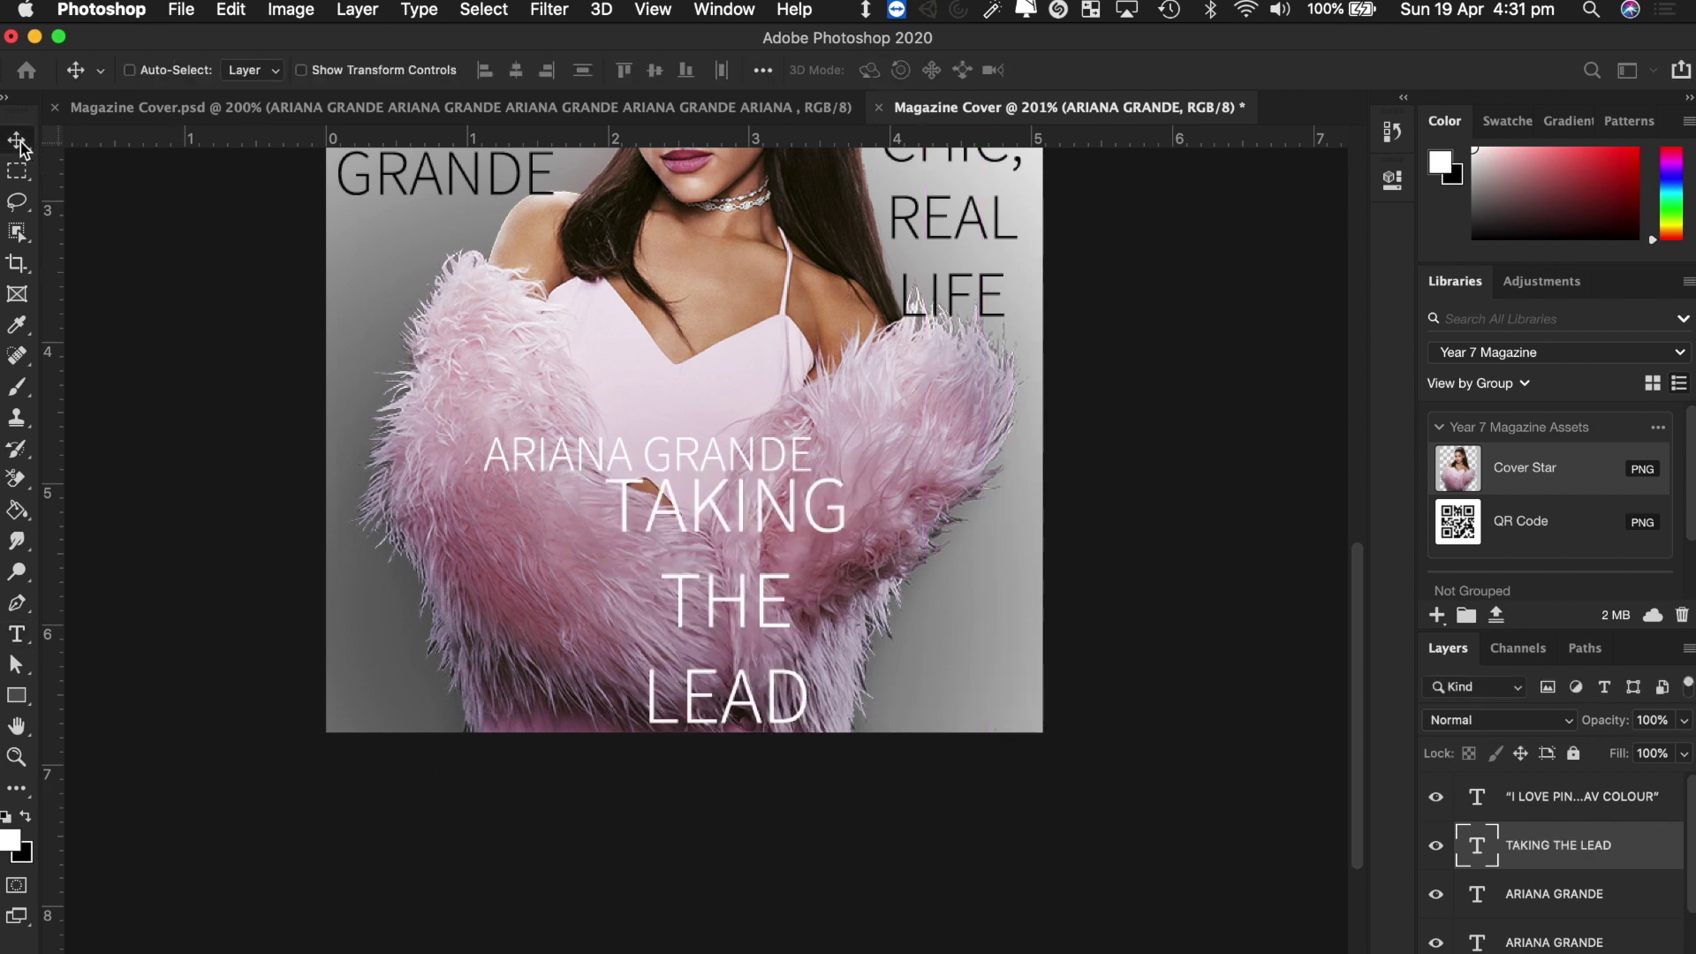
# Move TAKING THE LEAD left, then shrink the white ARIANA GRANDE line to 8.01 pt and raise it.
pyautogui.moveTo(717, 527); pyautogui.dragTo(608, 519)
pyautogui.press('t')
pyautogui.tripleClick(623, 452)
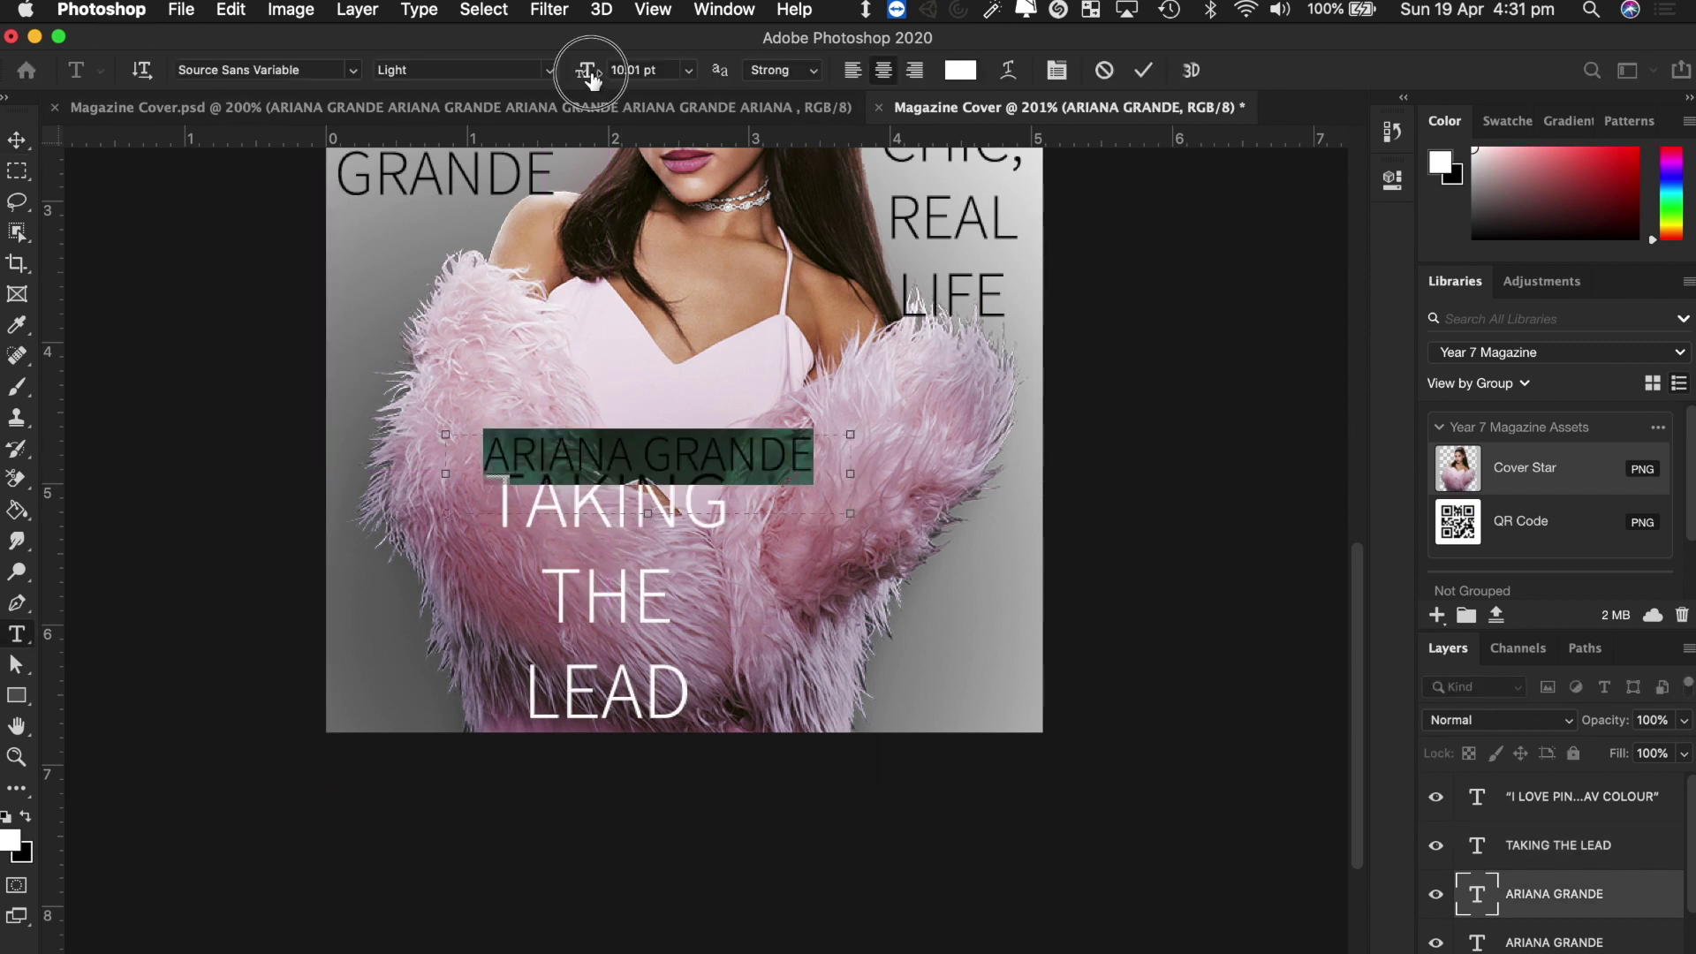
pyautogui.moveTo(585, 69); pyautogui.dragTo(573, 69)
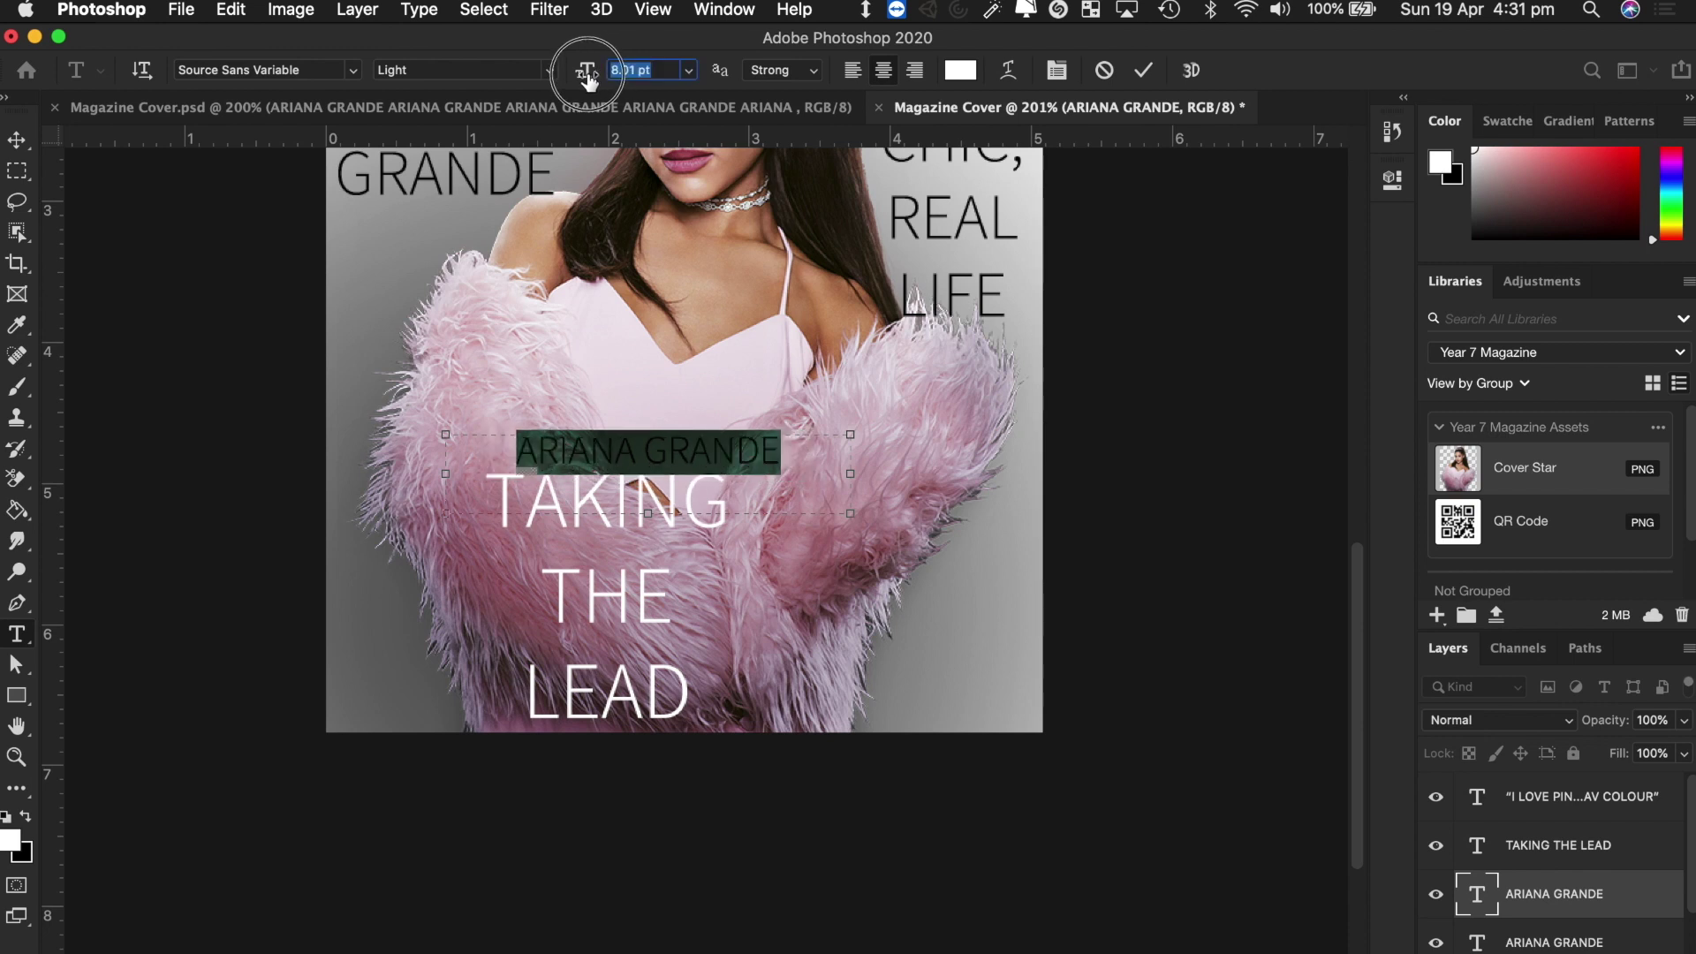
pyautogui.click(17, 140)
pyautogui.moveTo(643, 464); pyautogui.dragTo(598, 415)
# Left-align TAKING THE LEAD, place it beneath ARIANA GRANDE, and bring up Magazine Cover.psd.
pyautogui.doubleClick(625, 509)
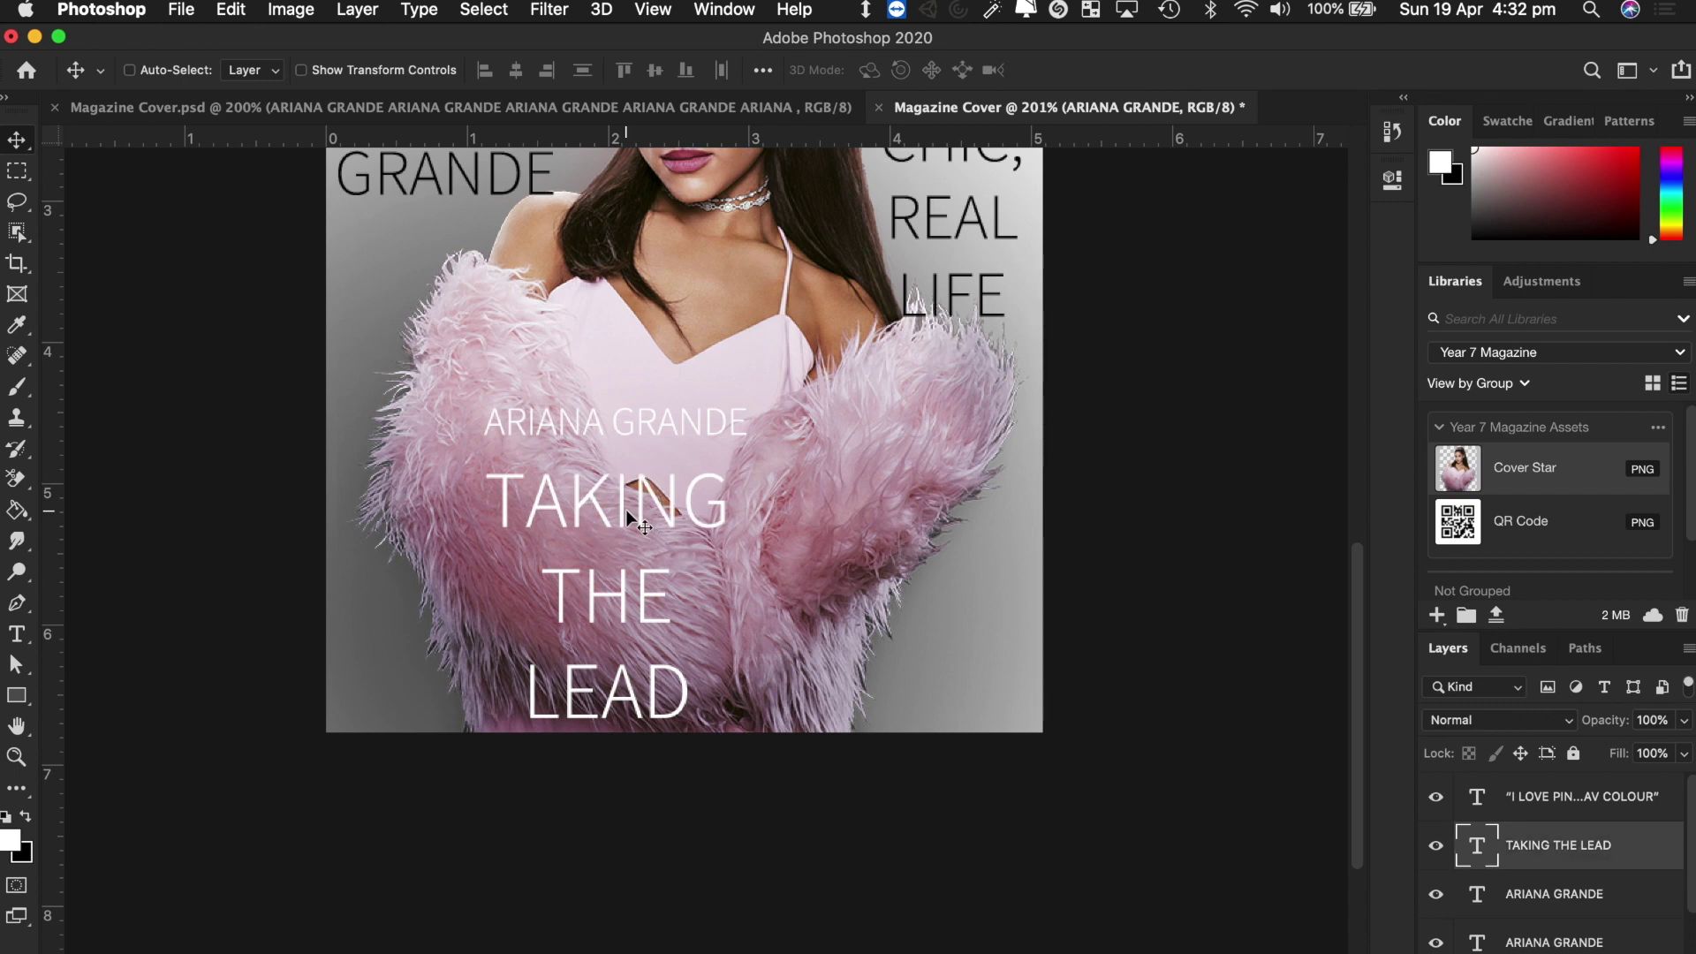
pyautogui.press('super+a')
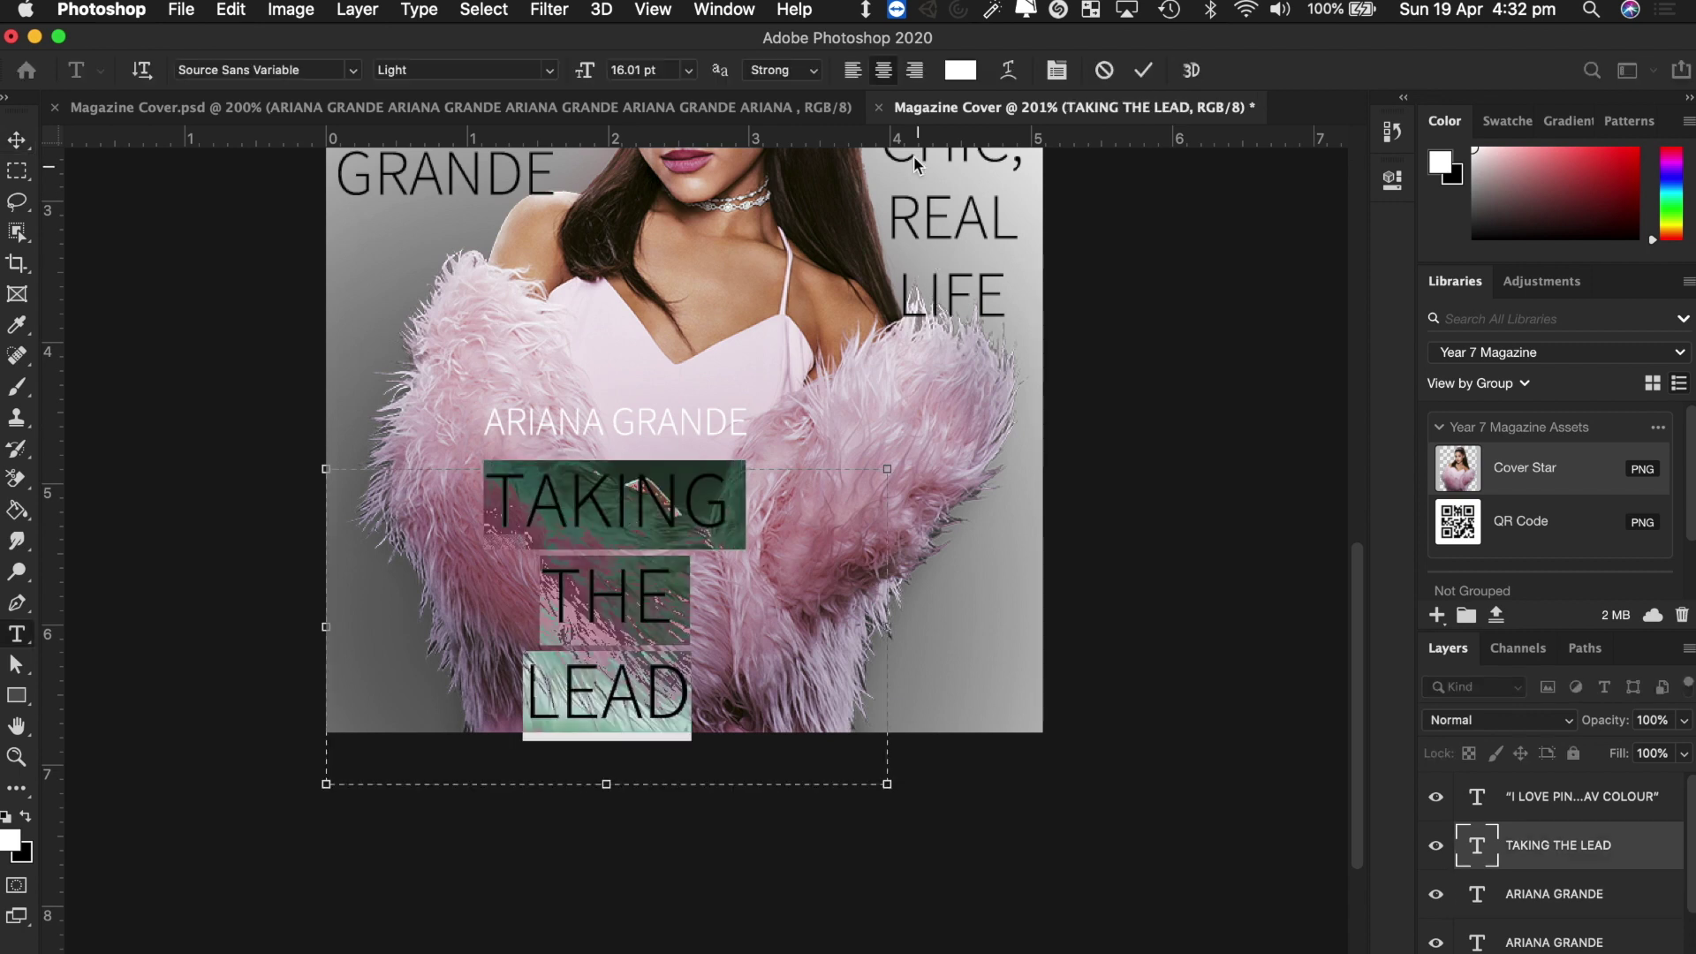
pyautogui.click(855, 71)
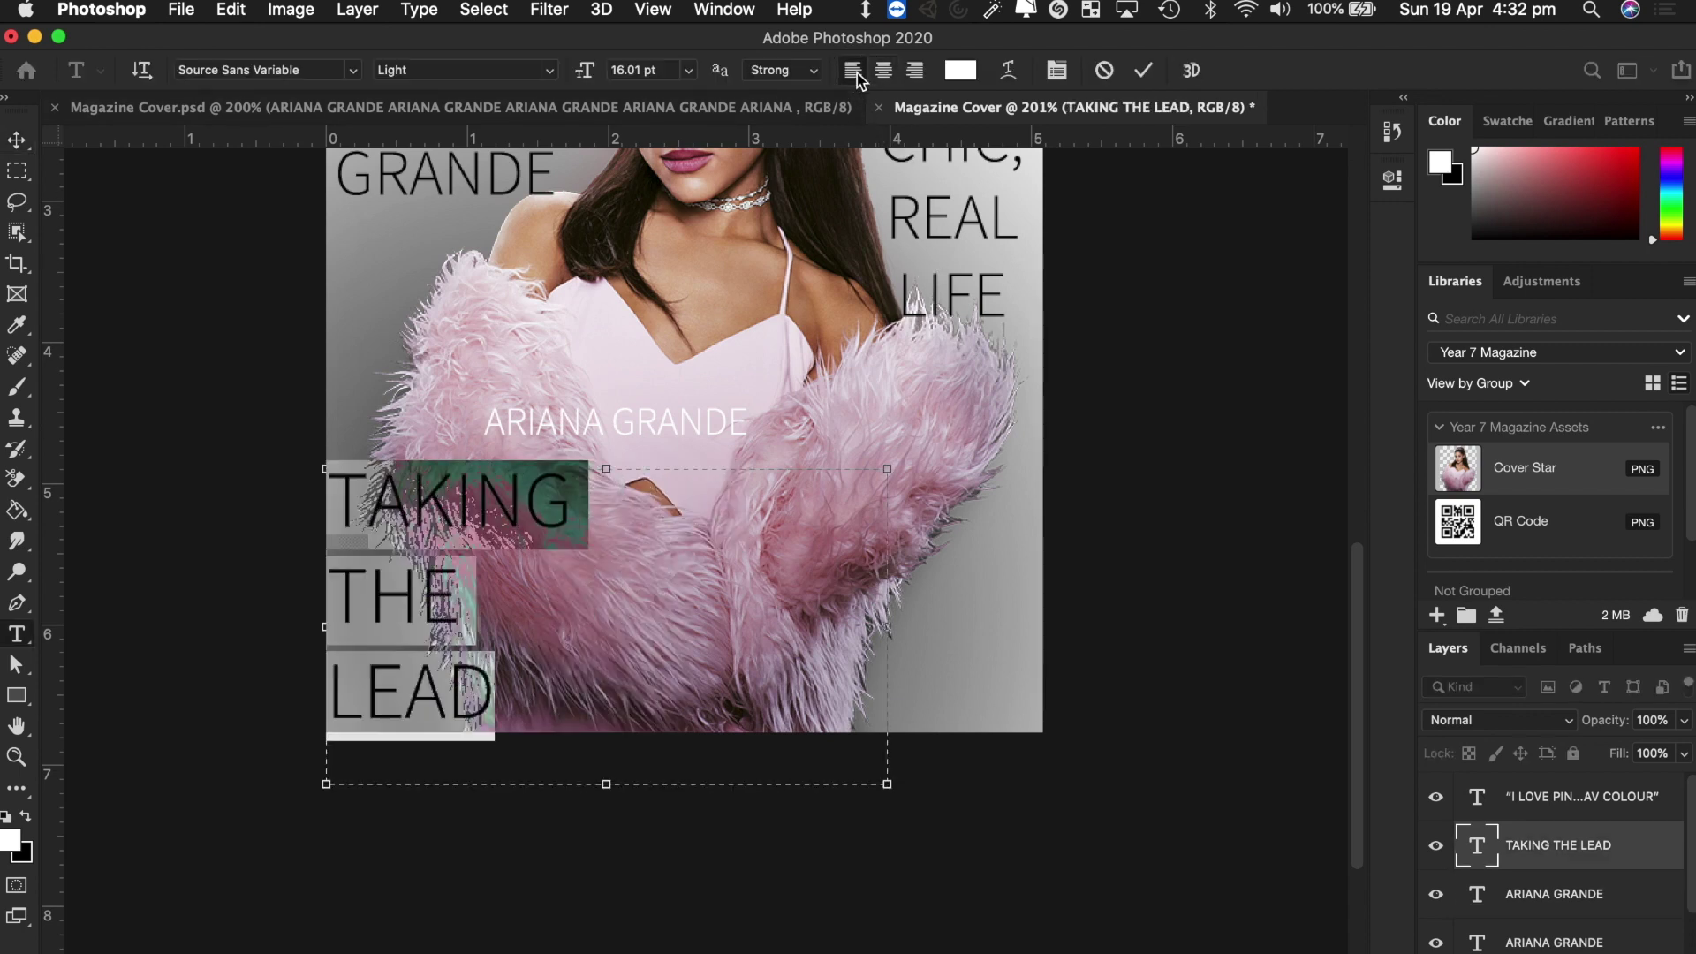
pyautogui.click(16, 143)
pyautogui.click(426, 517)
pyautogui.moveTo(426, 517); pyautogui.dragTo(582, 493)
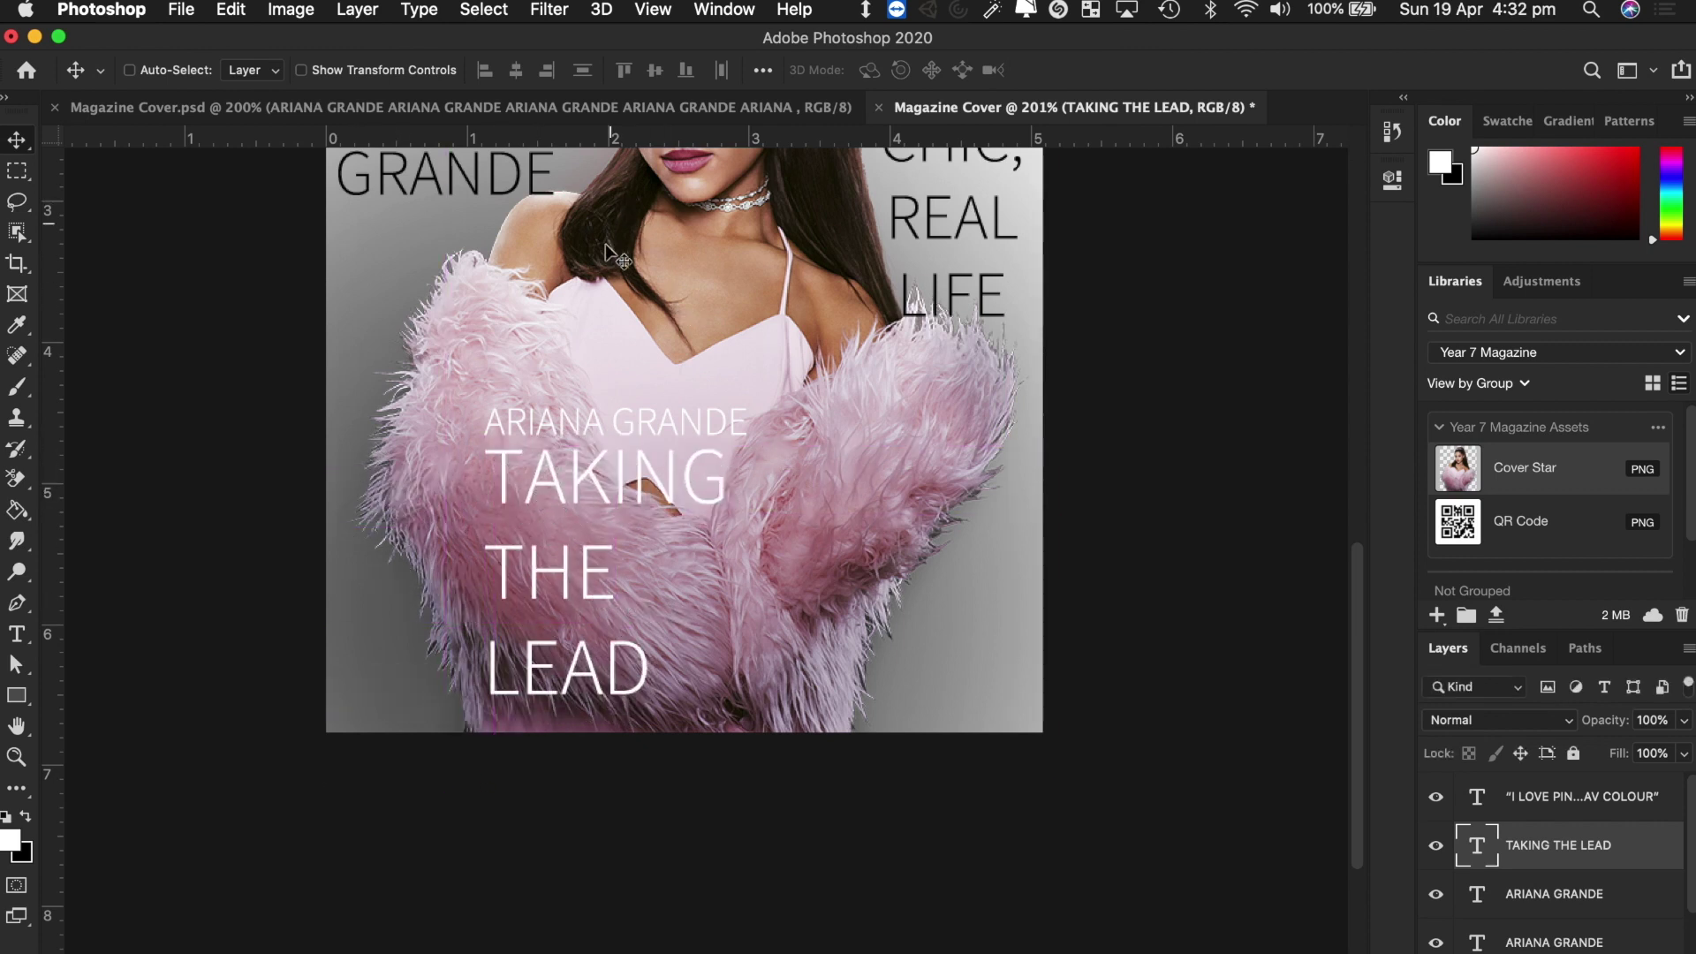
pyautogui.click(543, 109)
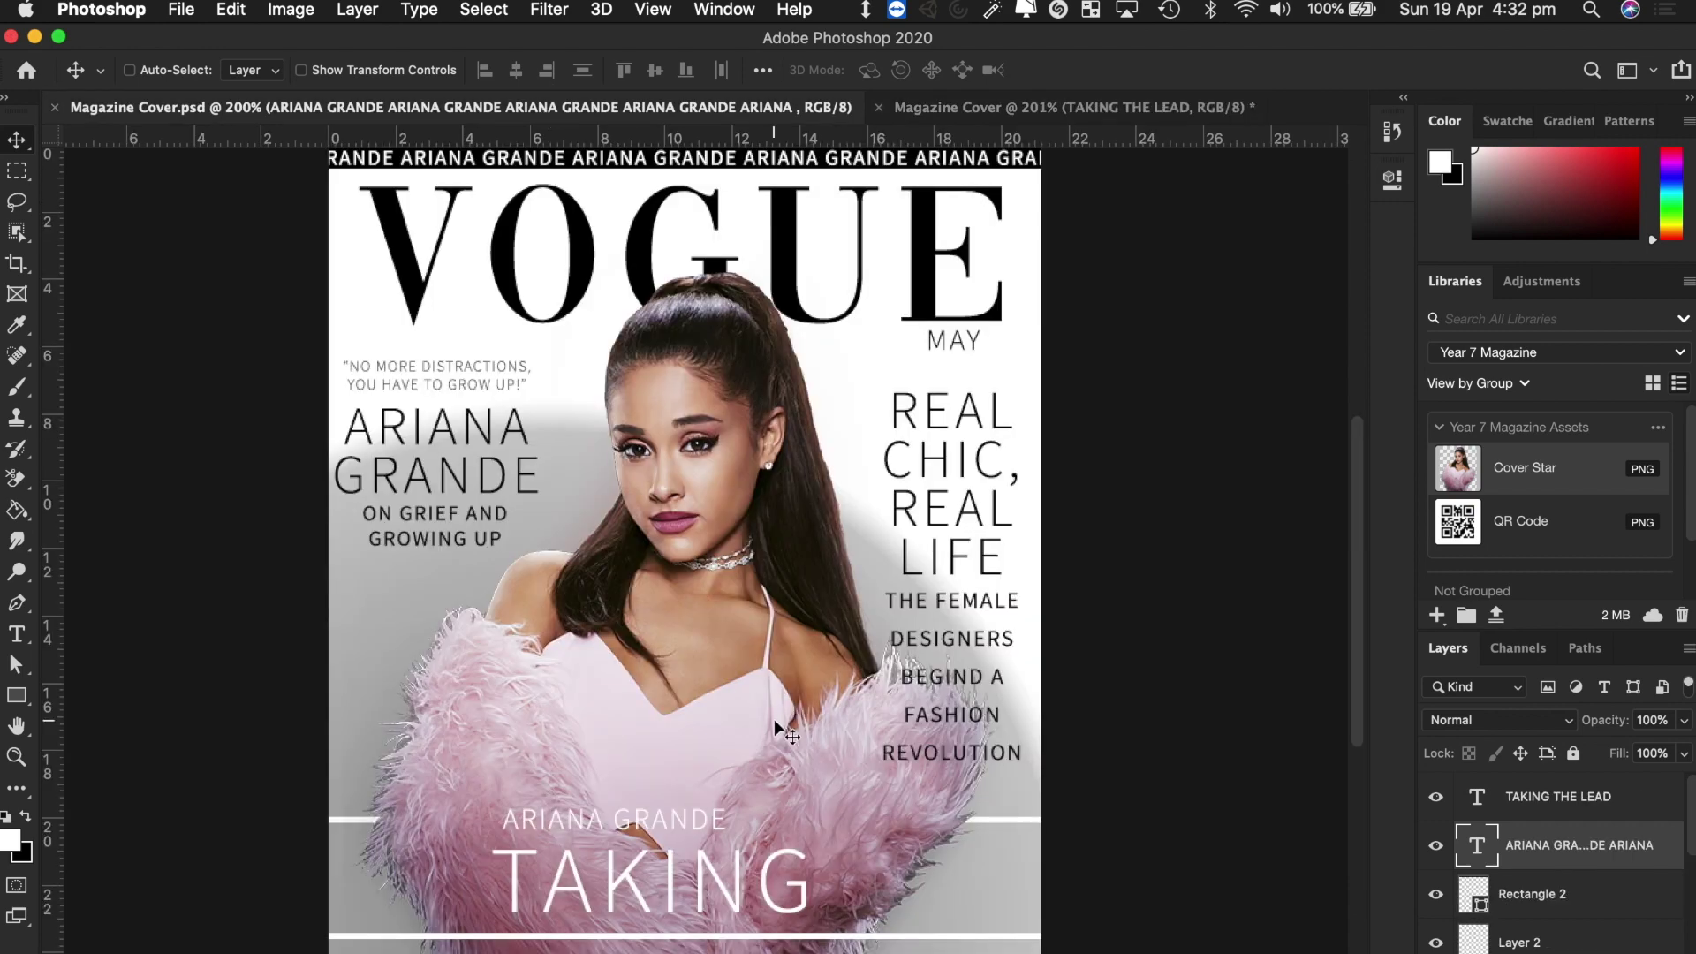
# Join THE and LEAD onto one line and make the headline 23.01 pt Bold.
pyautogui.click(1032, 105)
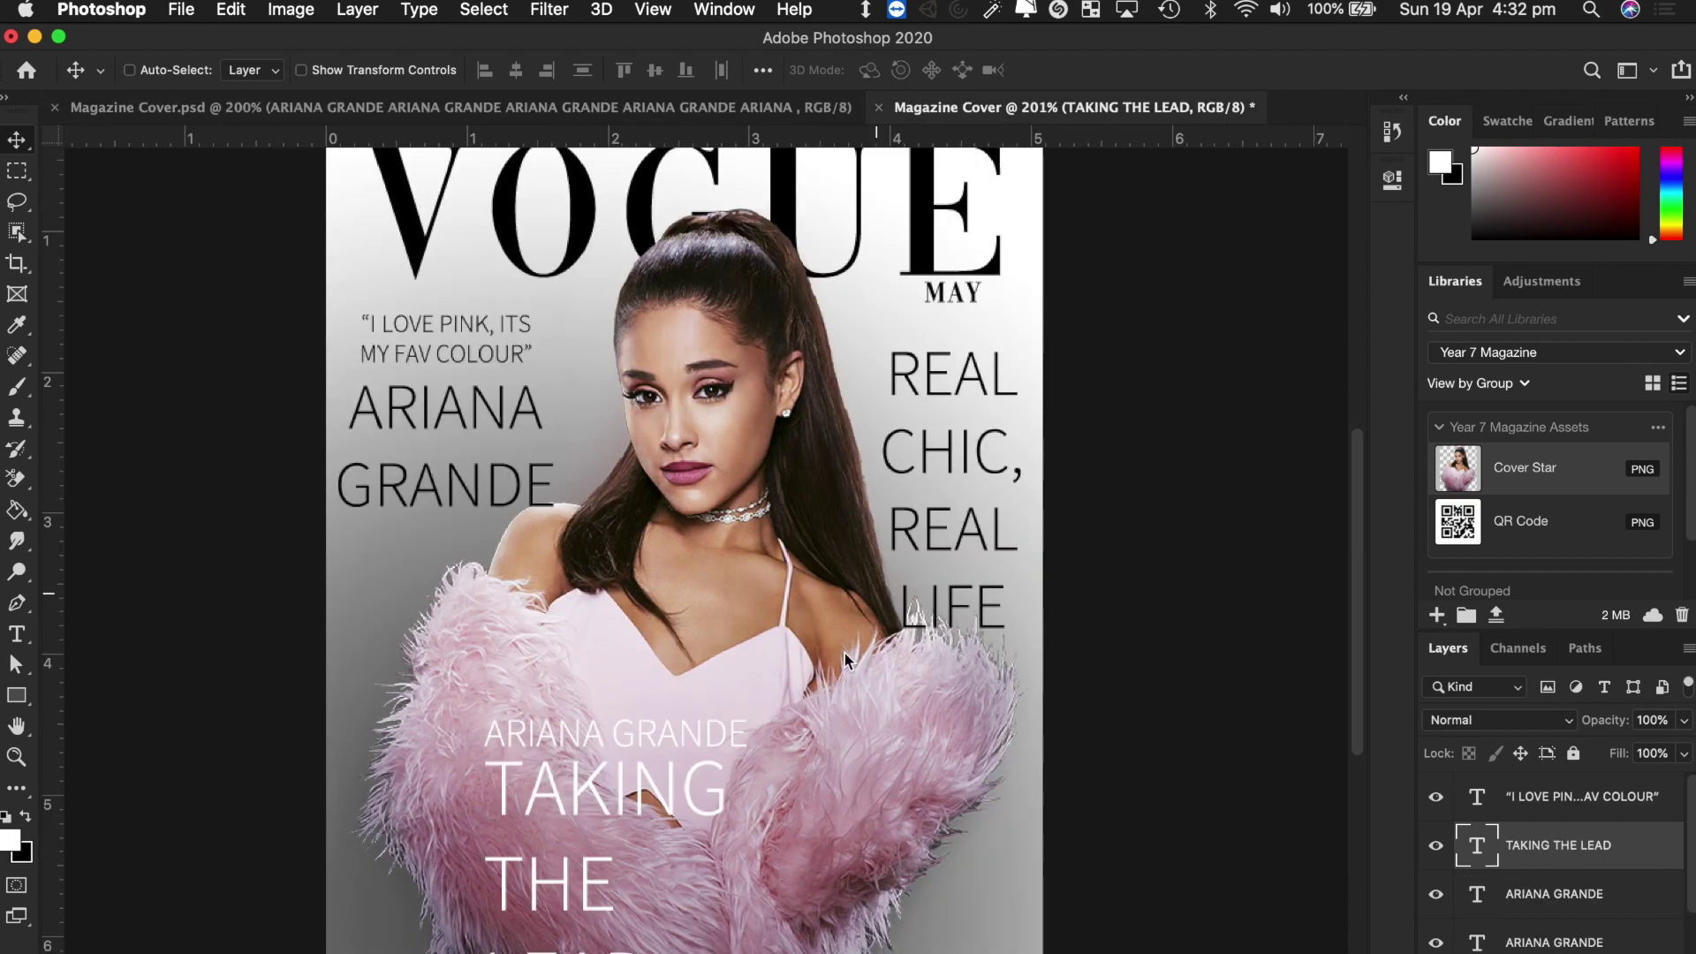
pyautogui.doubleClick(587, 874)
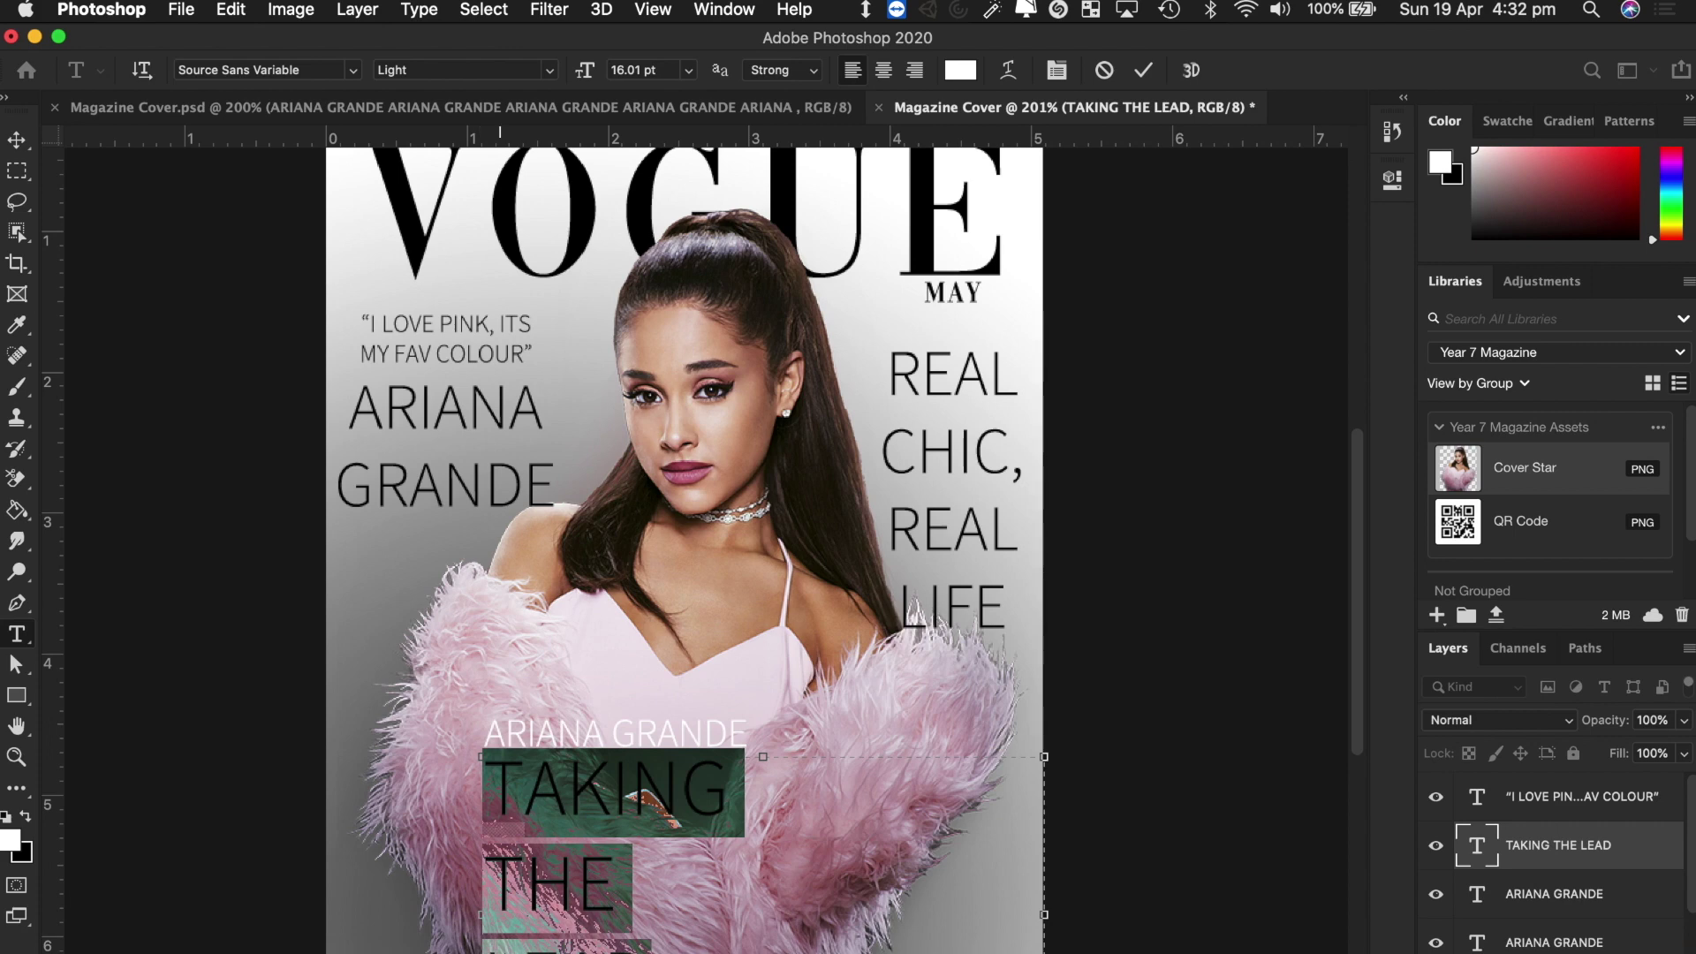
pyautogui.click(495, 795)
pyautogui.press('Delete')
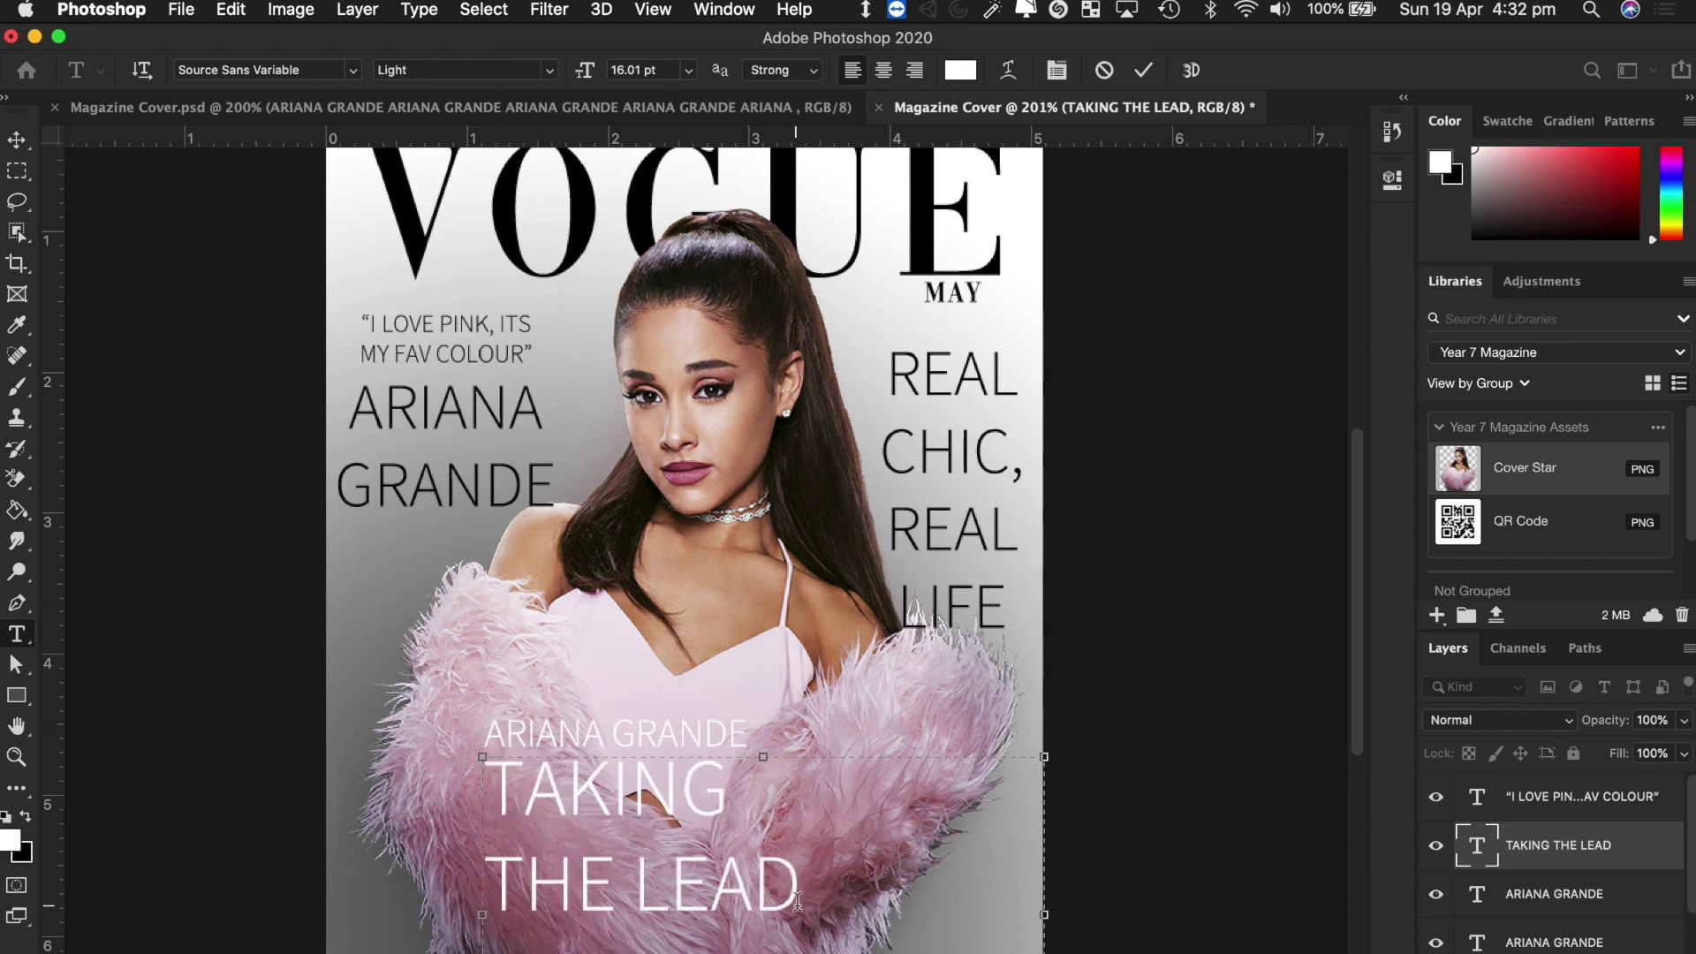
pyautogui.moveTo(798, 901); pyautogui.dragTo(422, 740)
pyautogui.click(589, 75)
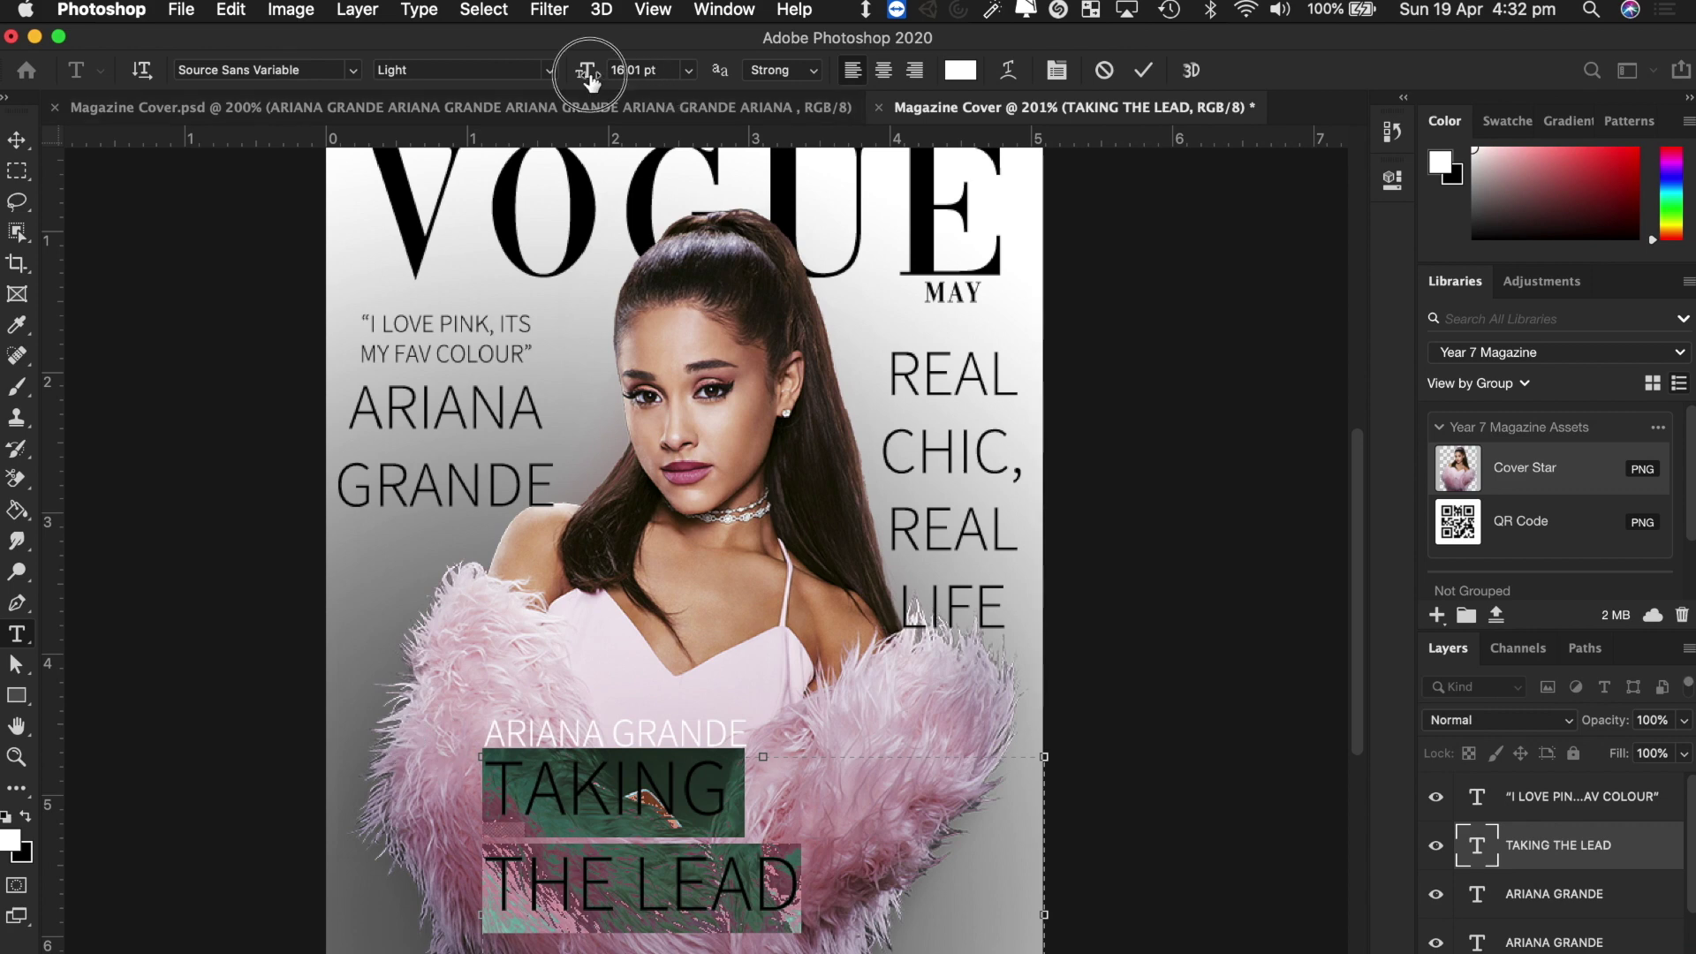
pyautogui.moveTo(590, 81); pyautogui.dragTo(594, 81)
pyautogui.click(551, 74)
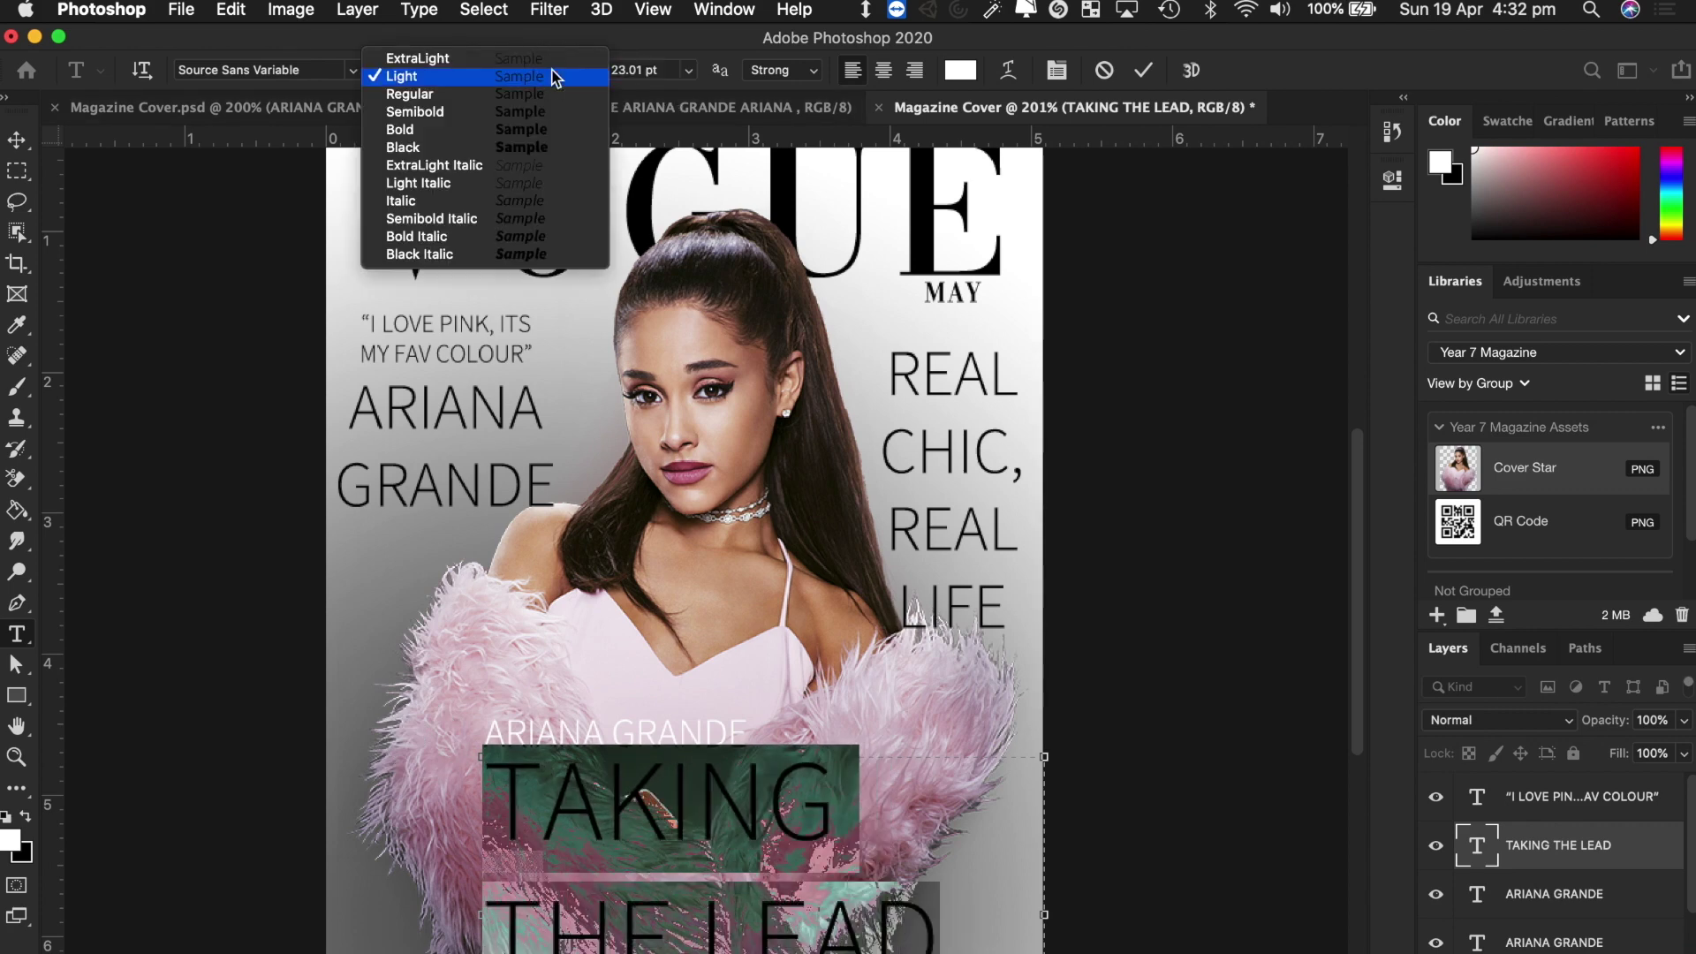
pyautogui.click(504, 129)
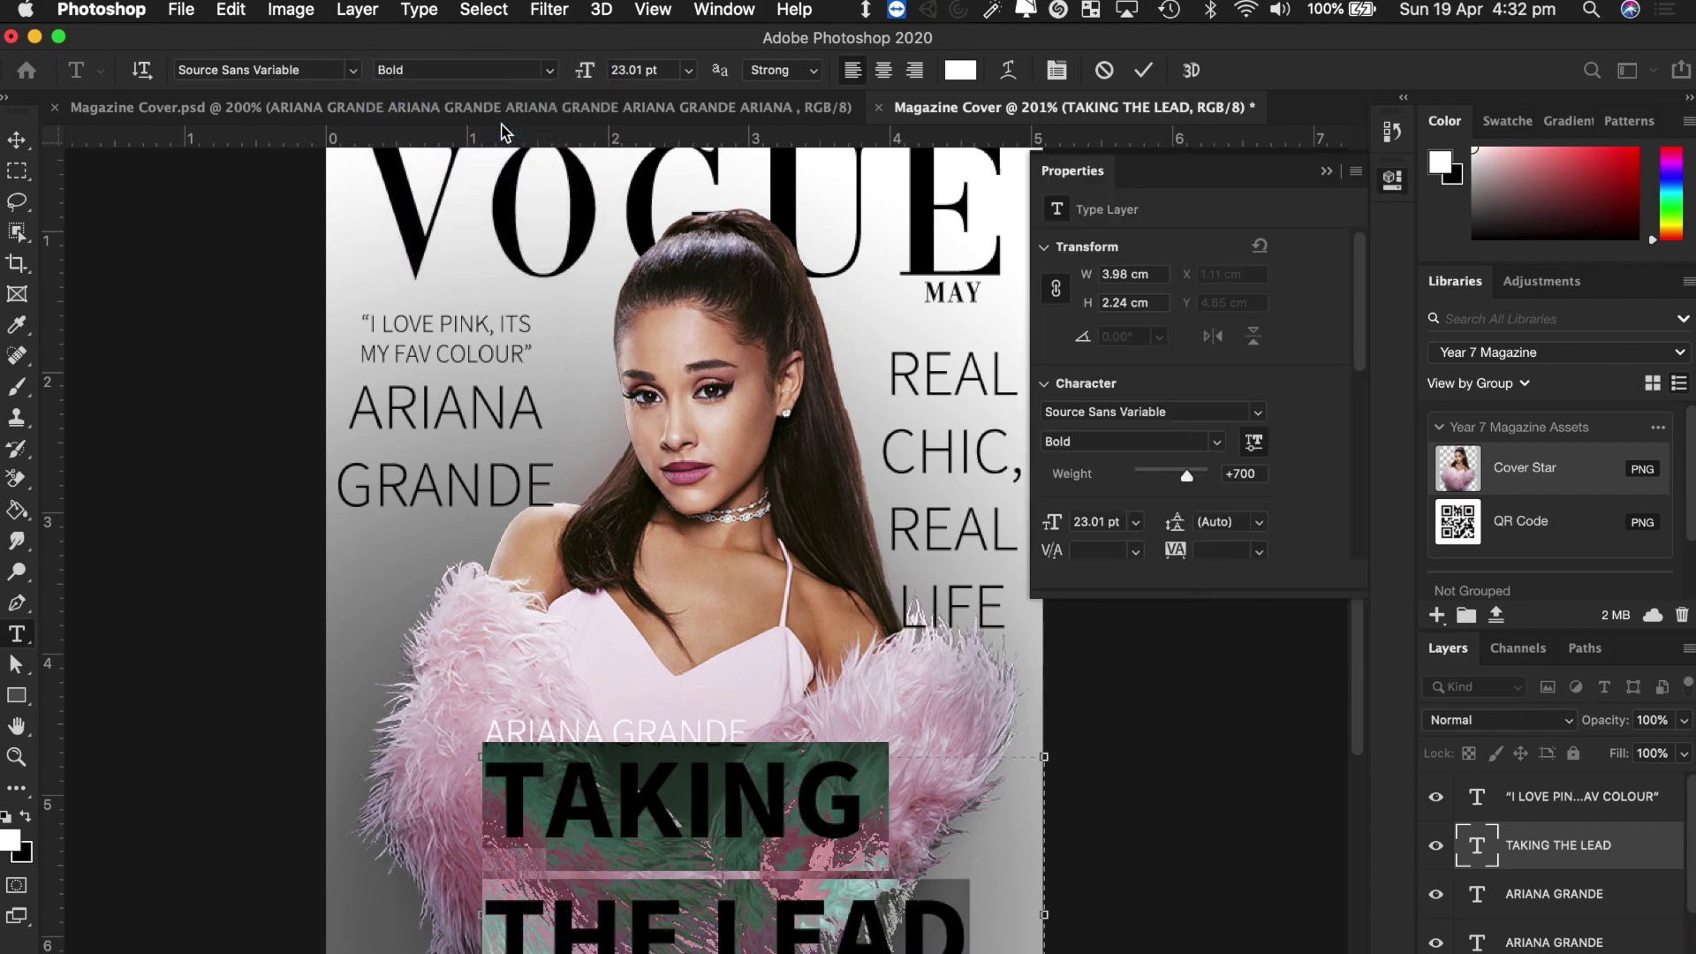
pyautogui.click(16, 141)
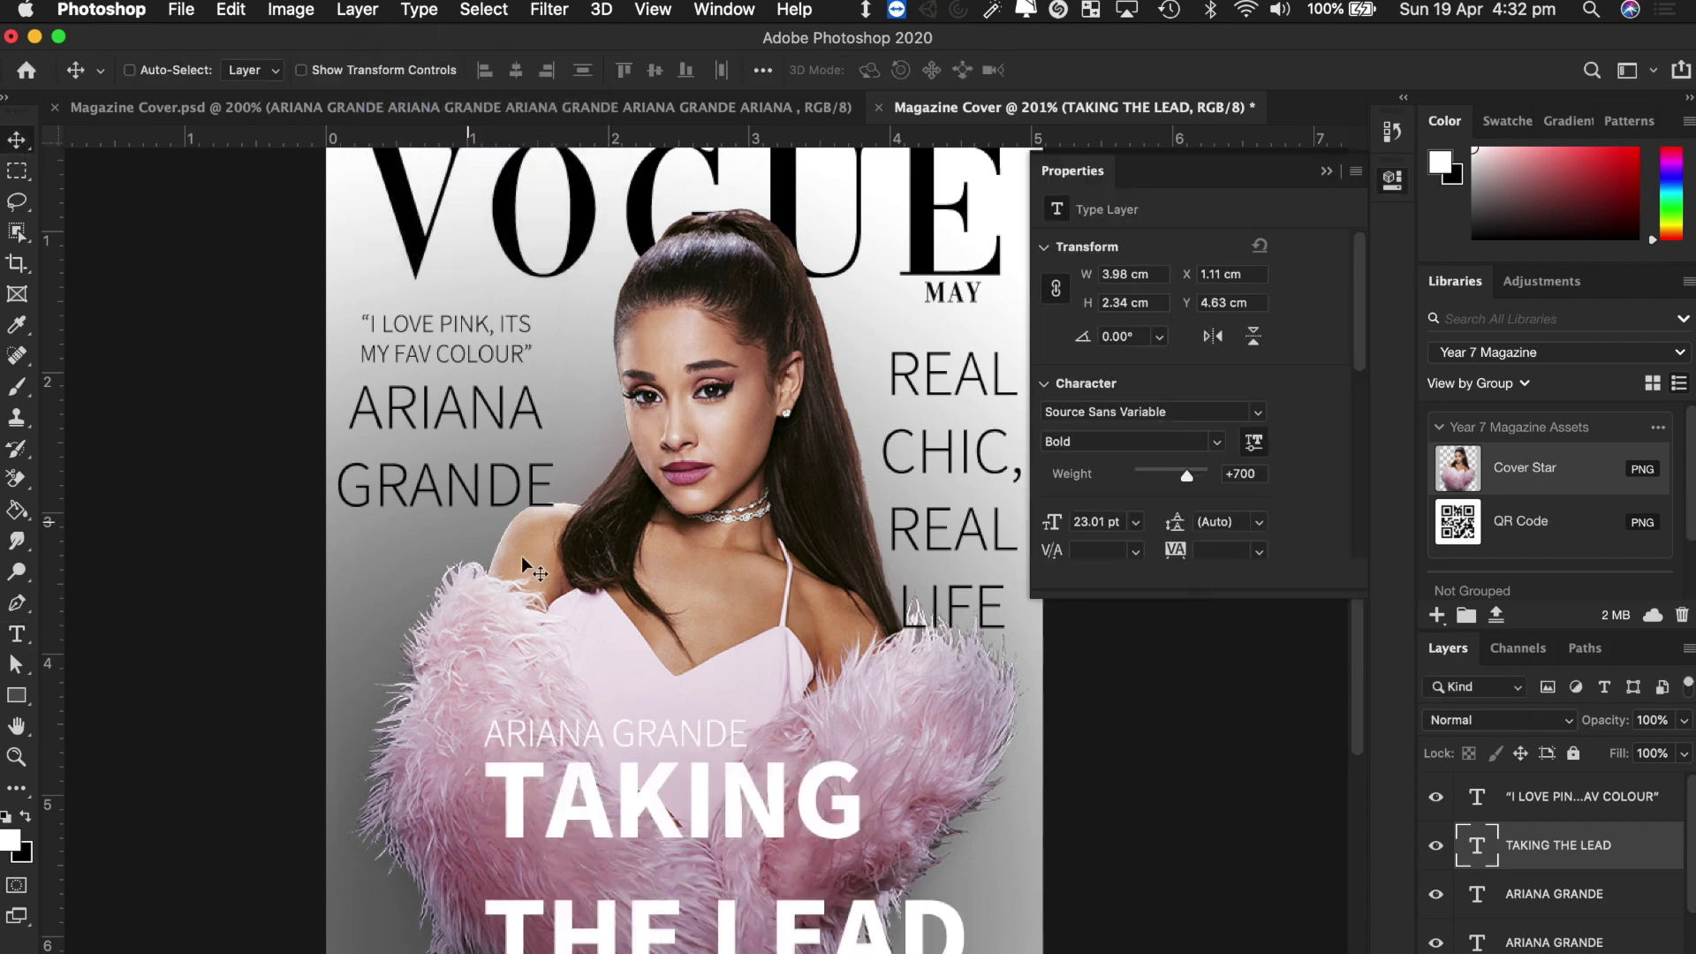
# Shift the TAKING THE LEAD headline left and nudge the small ARIANA GRANDE line to match.
pyautogui.moveTo(750, 804); pyautogui.dragTo(654, 802)
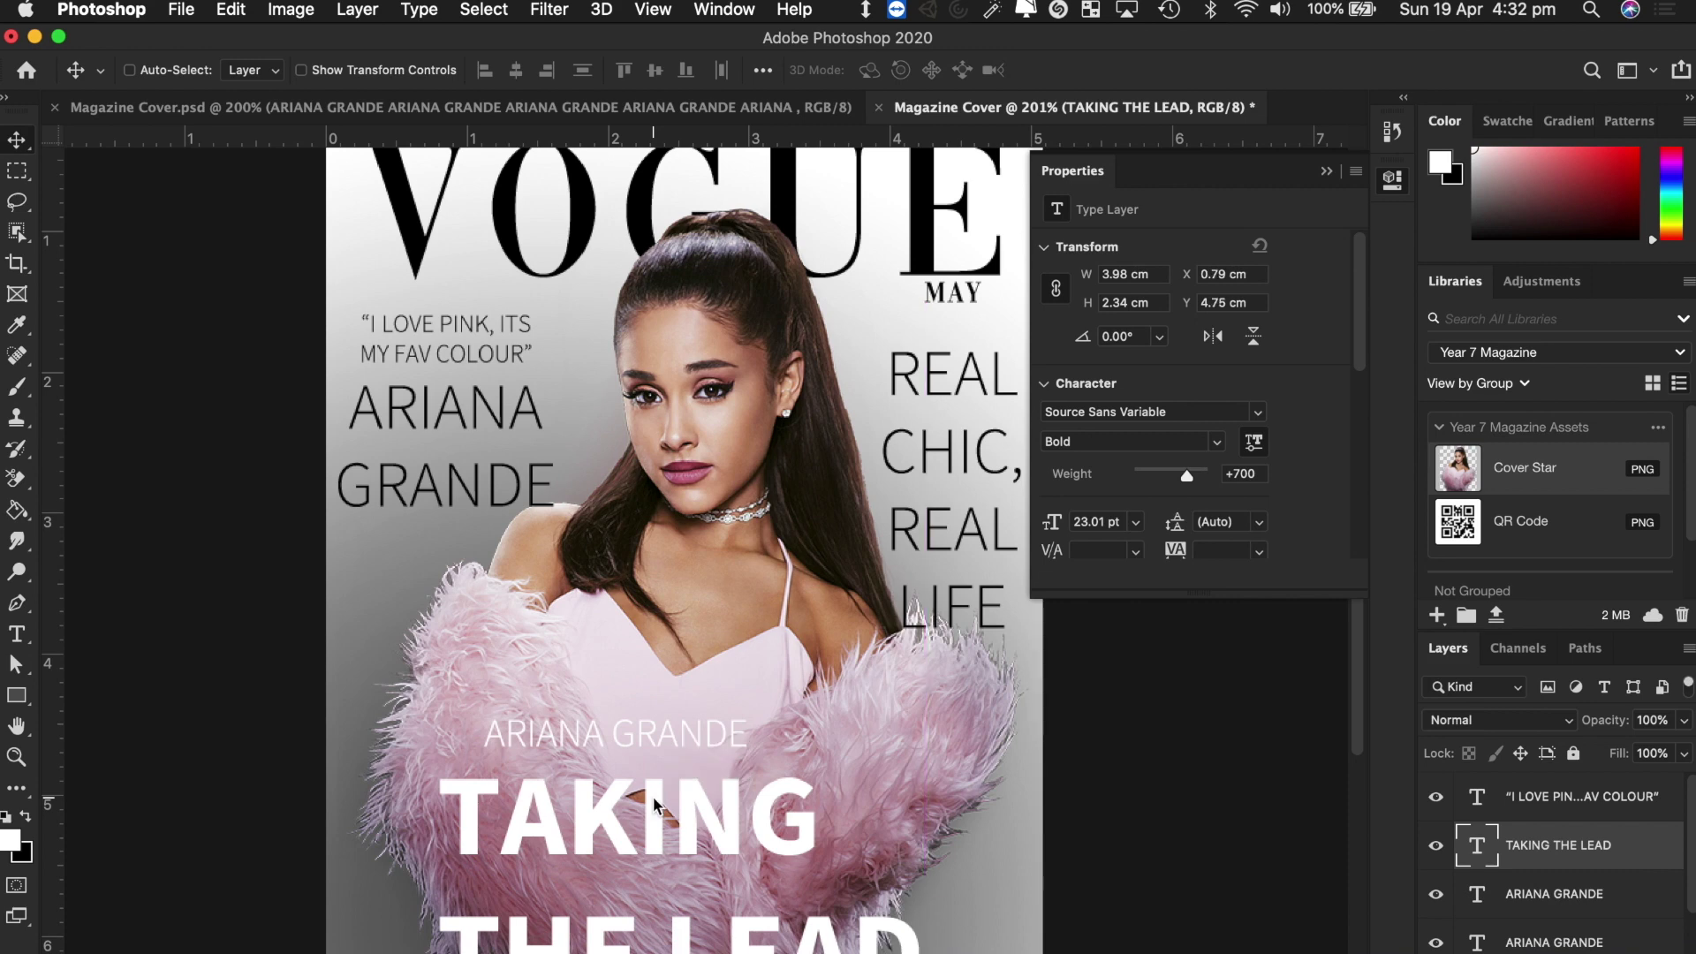
pyautogui.moveTo(655, 729)
pyautogui.mouseDown()
pyautogui.moveTo(624, 731)
pyautogui.moveTo(667, 738)
pyautogui.mouseUp()
pyautogui.keyDown('super'); pyautogui.click(658, 737); pyautogui.keyUp('super')
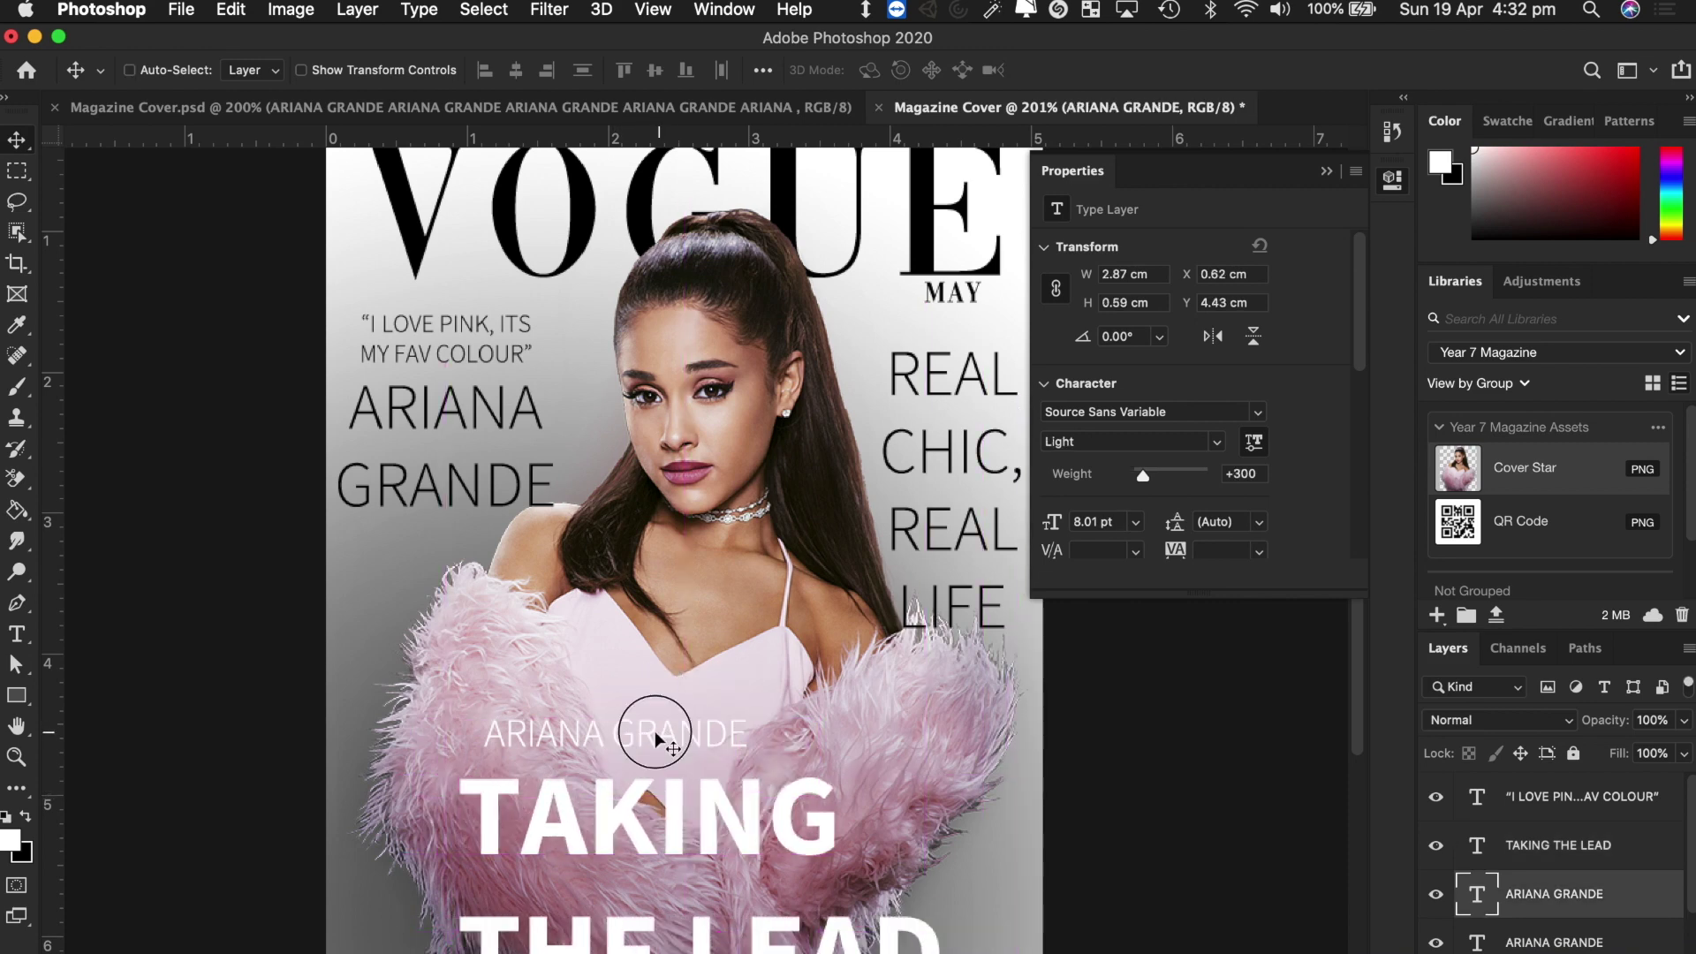
pyautogui.doubleClick(656, 737)
pyautogui.click(17, 141)
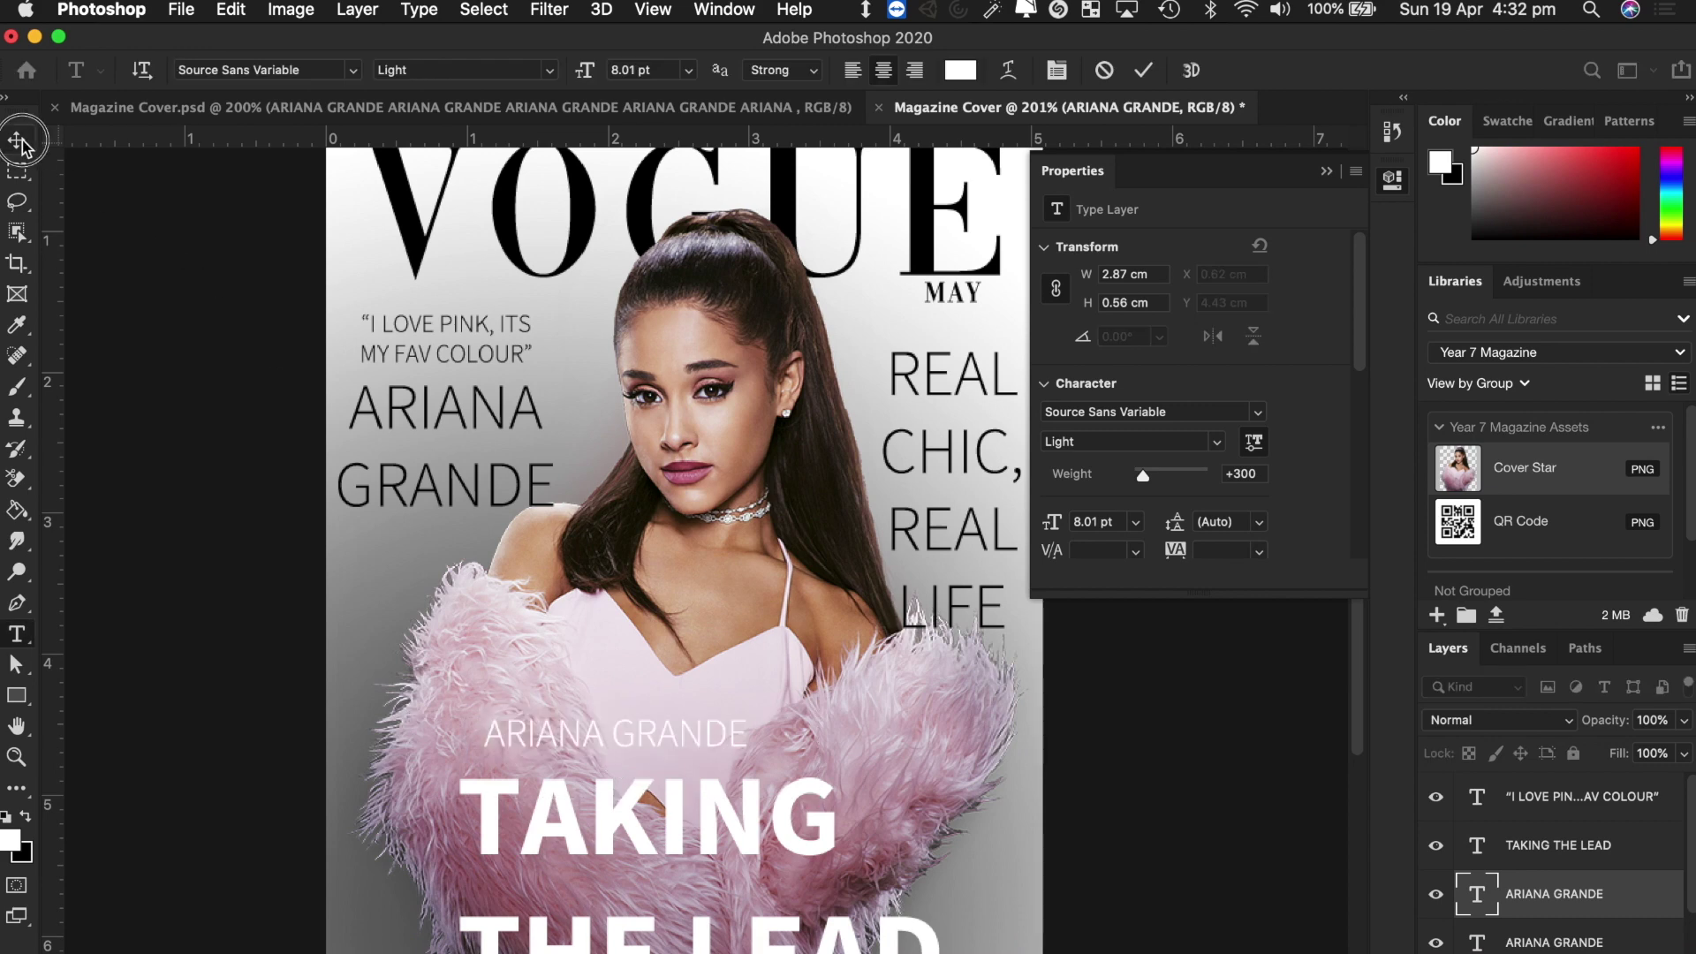
pyautogui.press('Left')
pyautogui.press('Left')
pyautogui.press('Left')
pyautogui.press('Left')
pyautogui.press('Left')
pyautogui.press('Left')
pyautogui.press('Left')
pyautogui.press('Left')
pyautogui.press('Left')
pyautogui.press('Left')
pyautogui.press('Left')
pyautogui.press('Left')
pyautogui.press('Left')
pyautogui.press('Left')
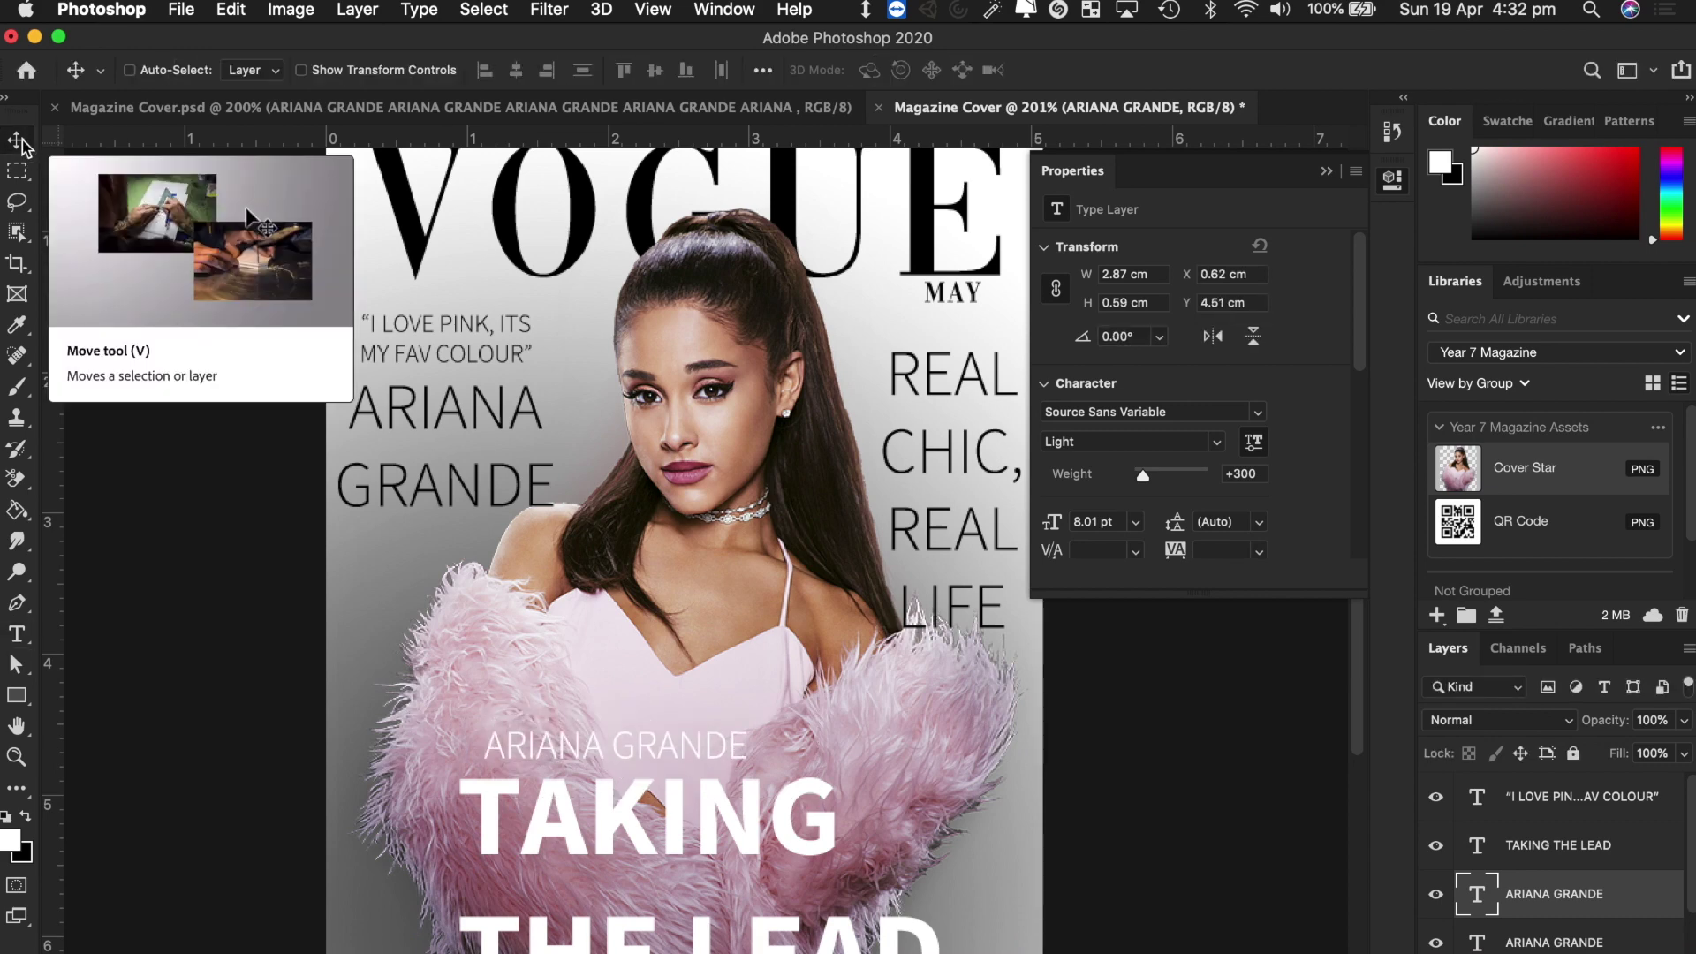
pyautogui.press('Right')
pyautogui.press('Right')
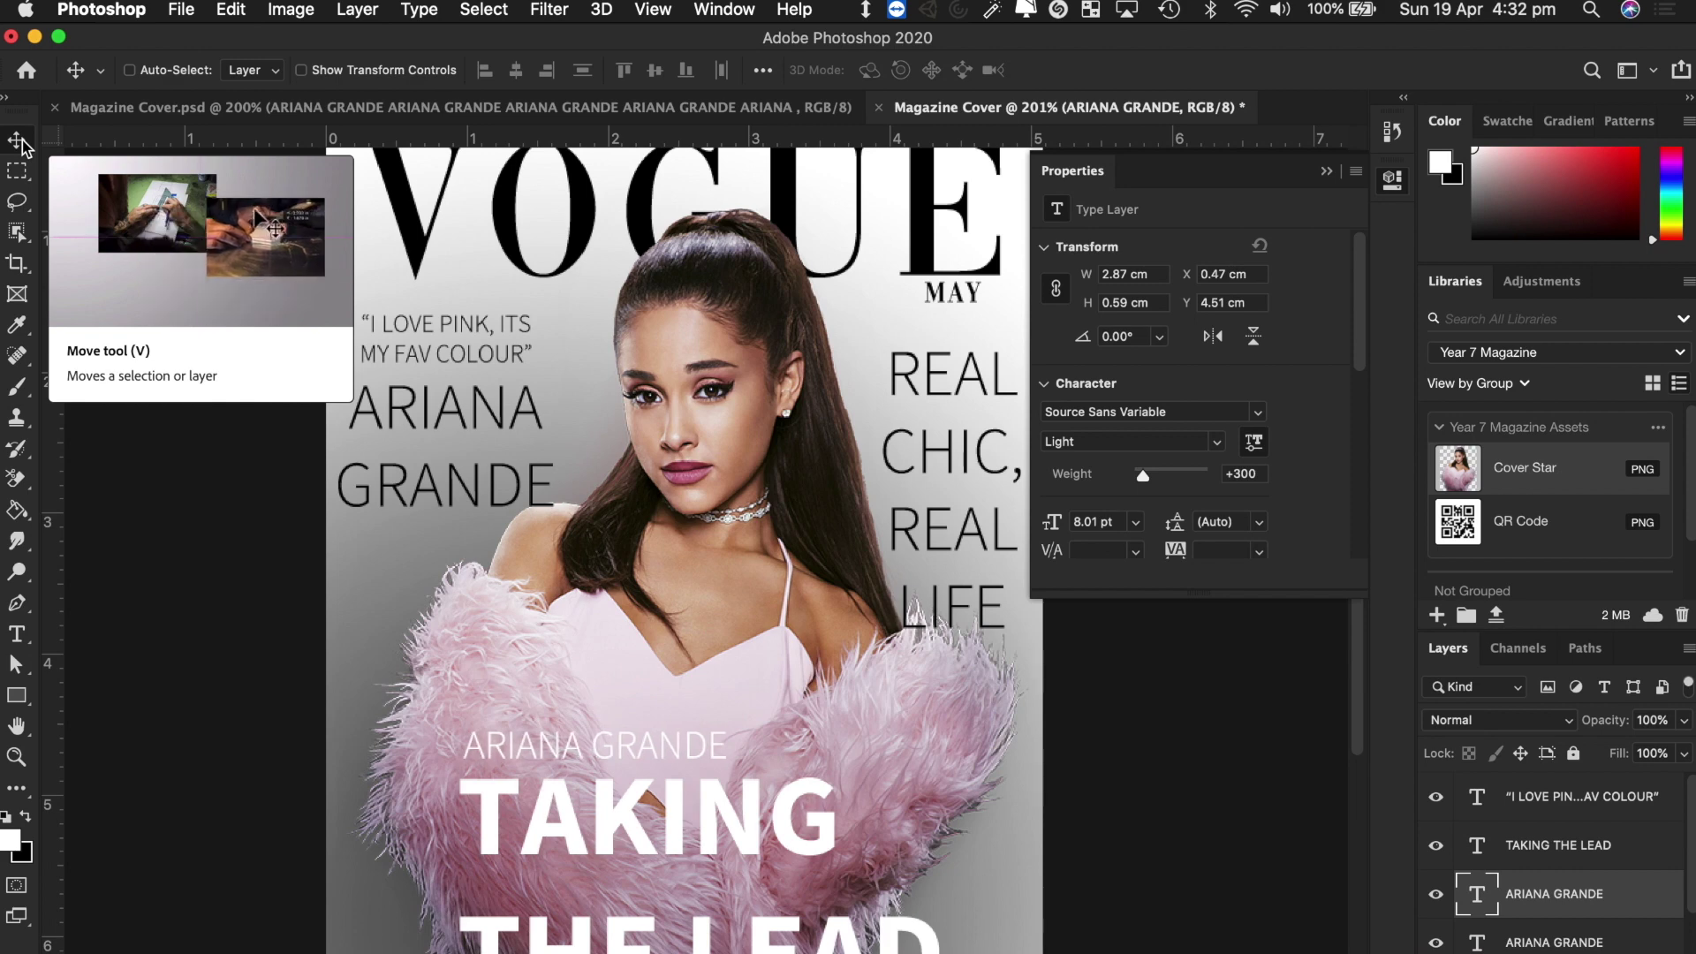
pyautogui.click(1326, 170)
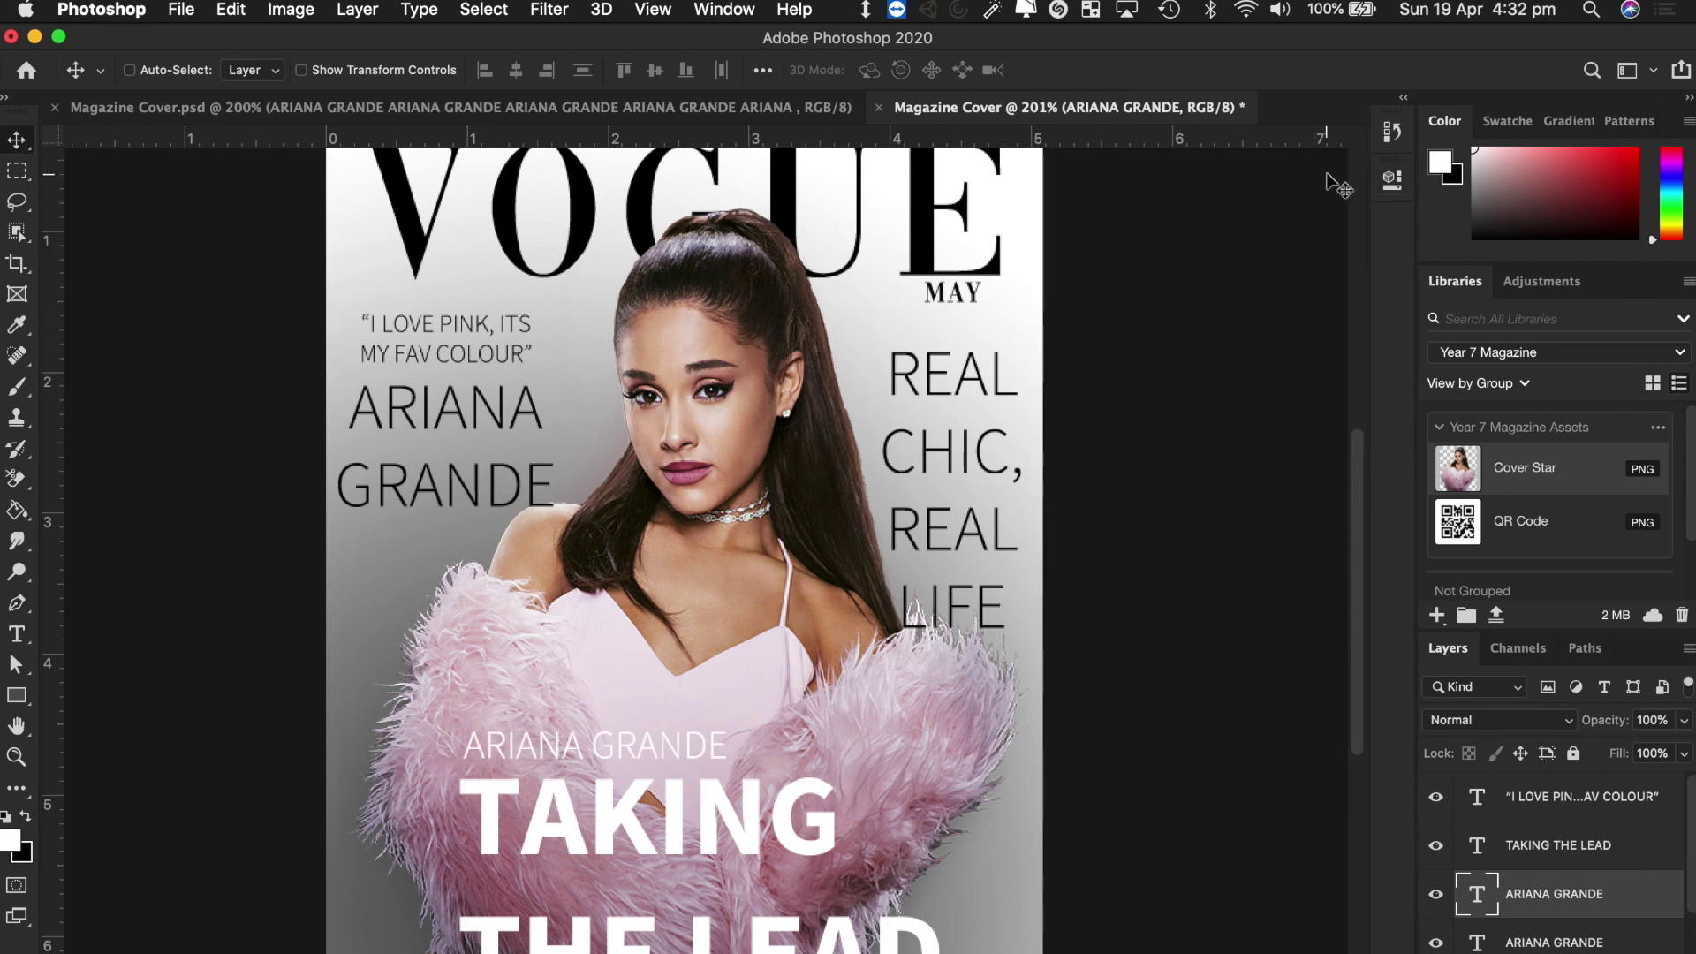
pyautogui.scroll(-1, 1161, 459)
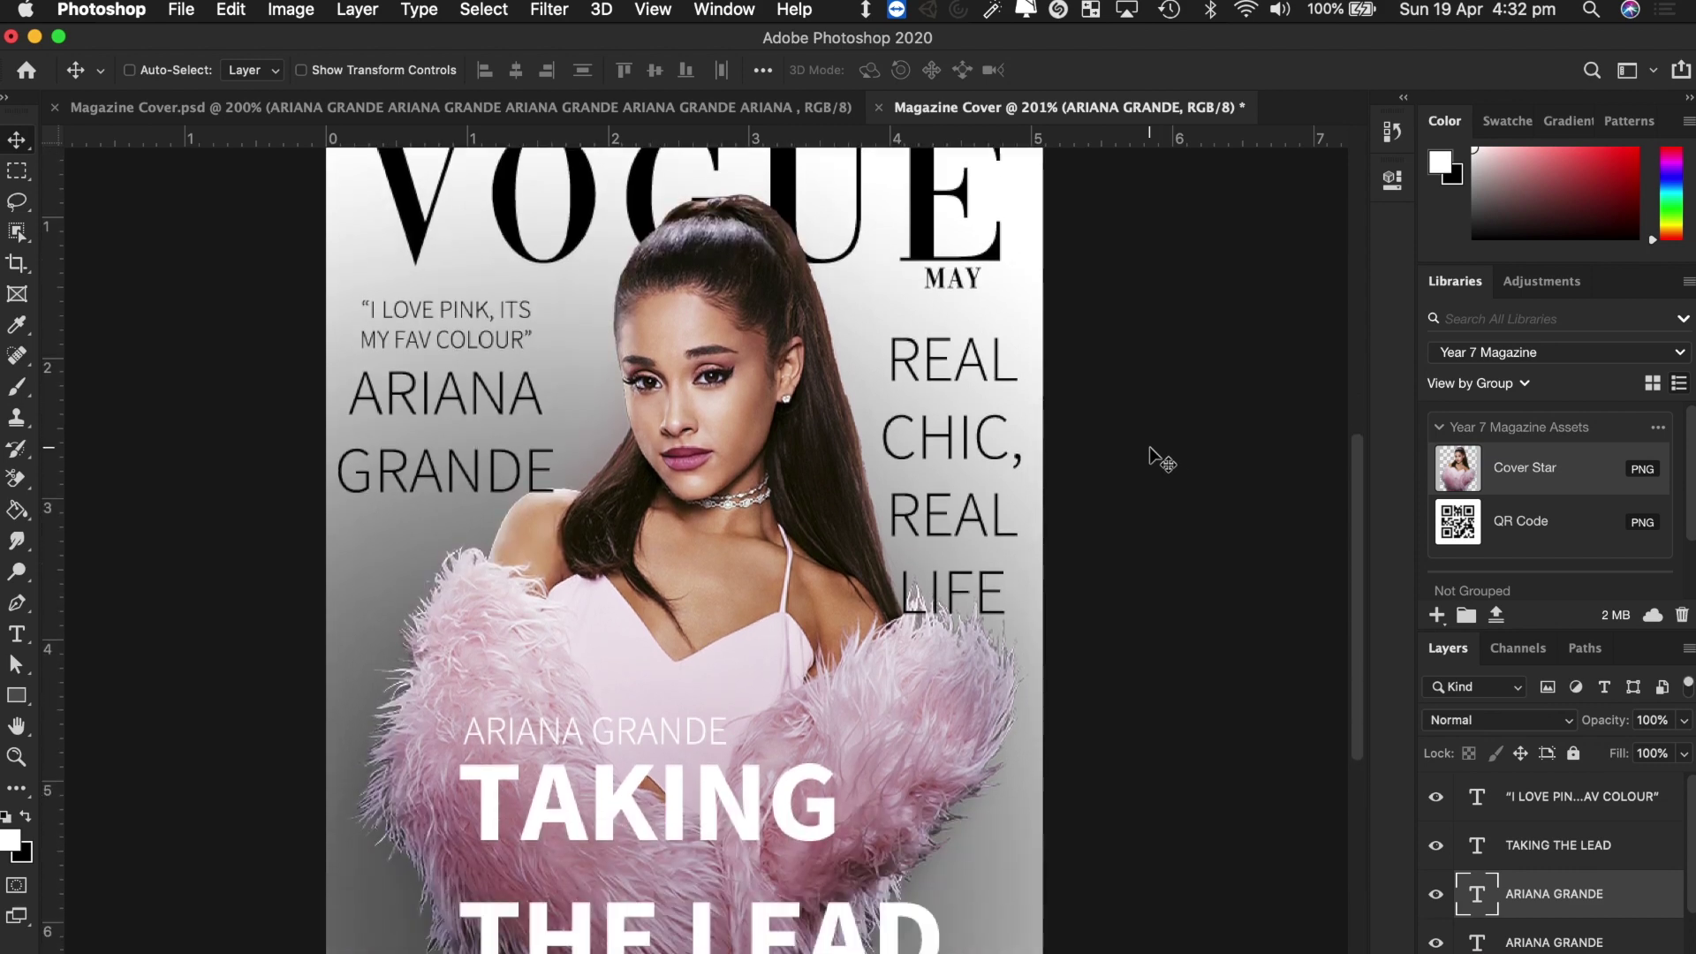
pyautogui.scroll(-2, 1157, 458)
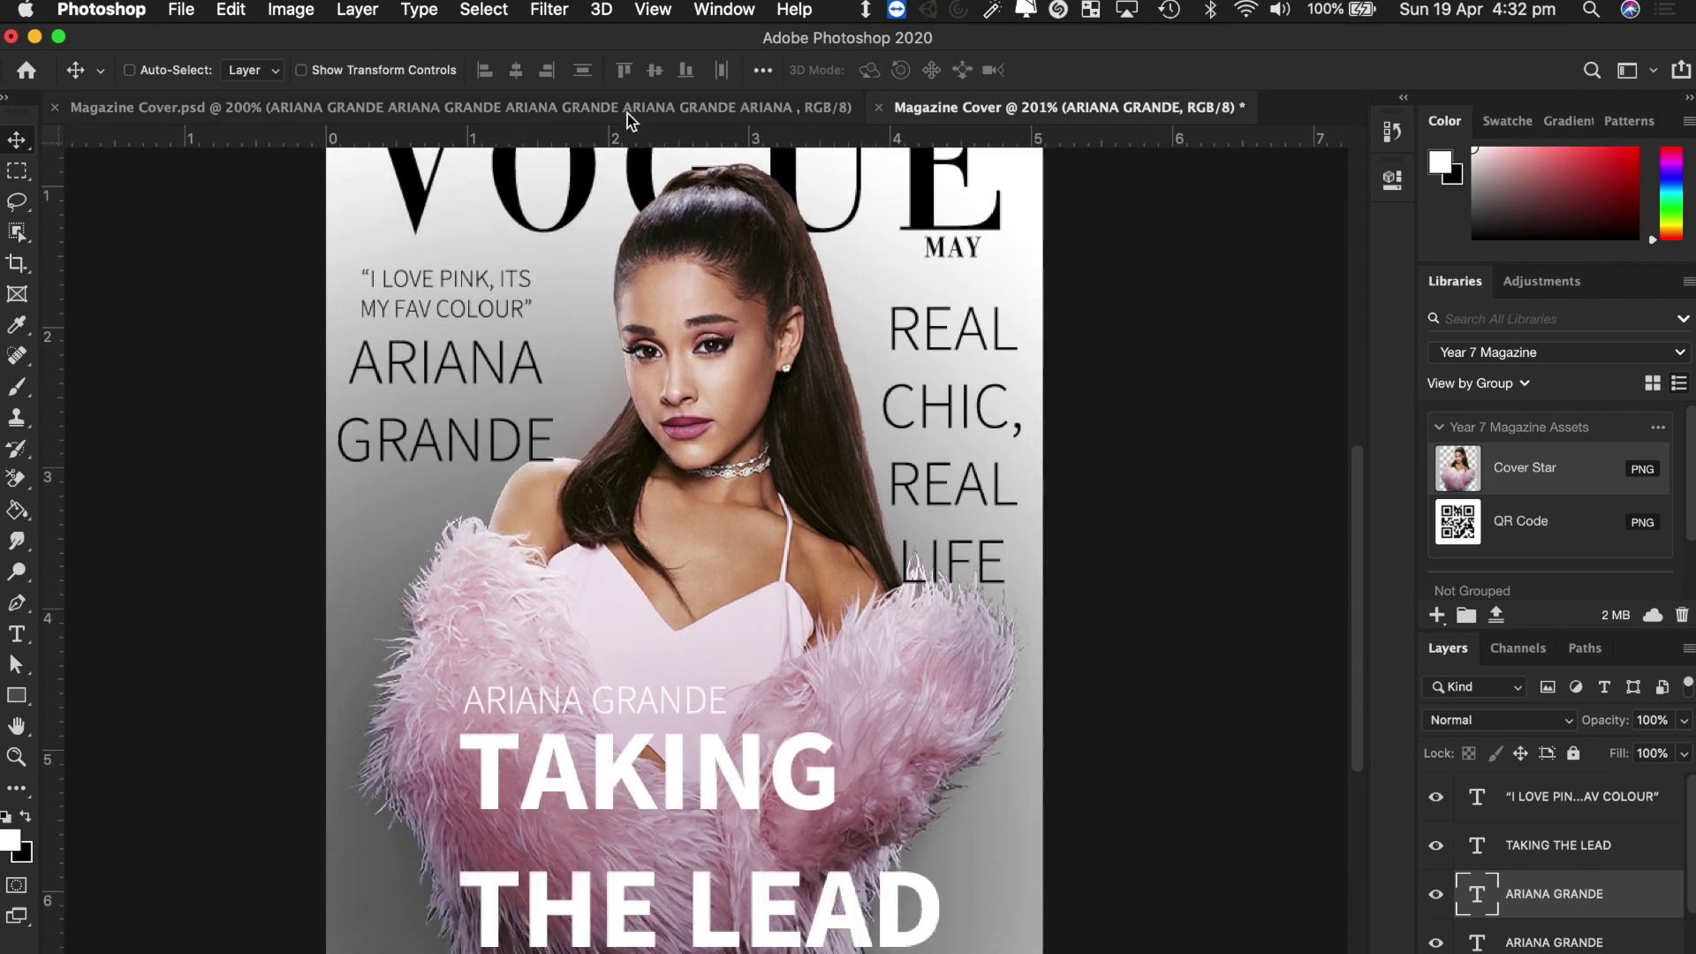
# After checking the reference, draw a thin white 630 × 7 px rectangle between TAKING and THE LEAD.
pyautogui.click(627, 108)
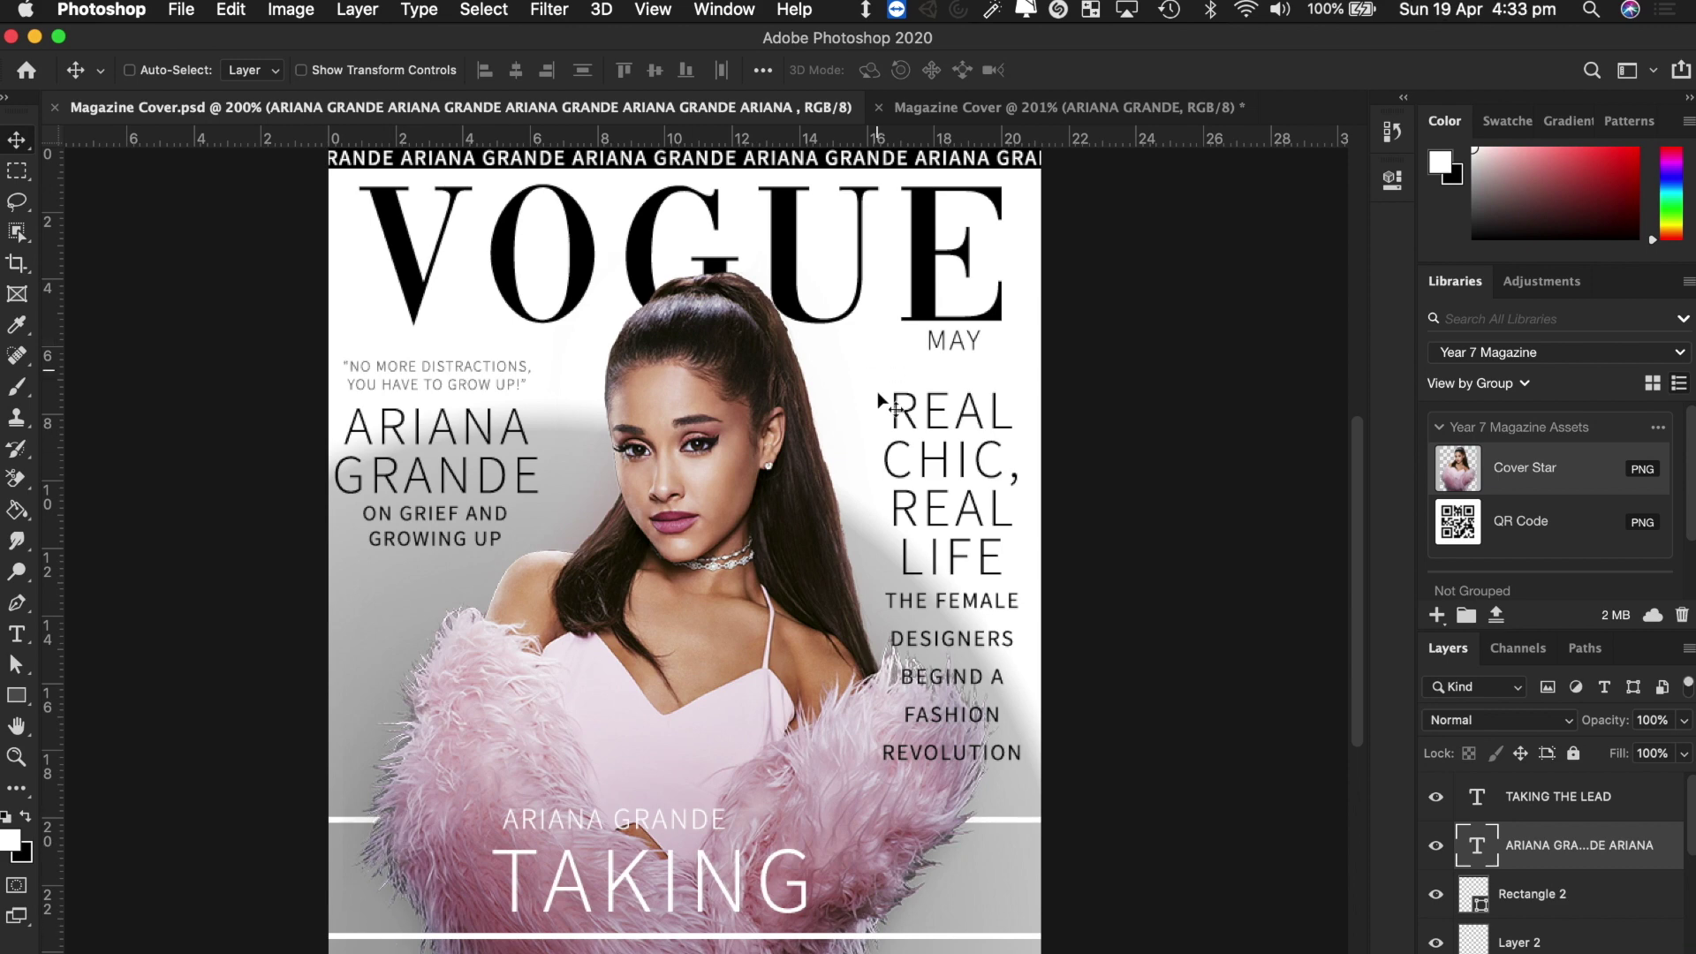
pyautogui.click(1079, 111)
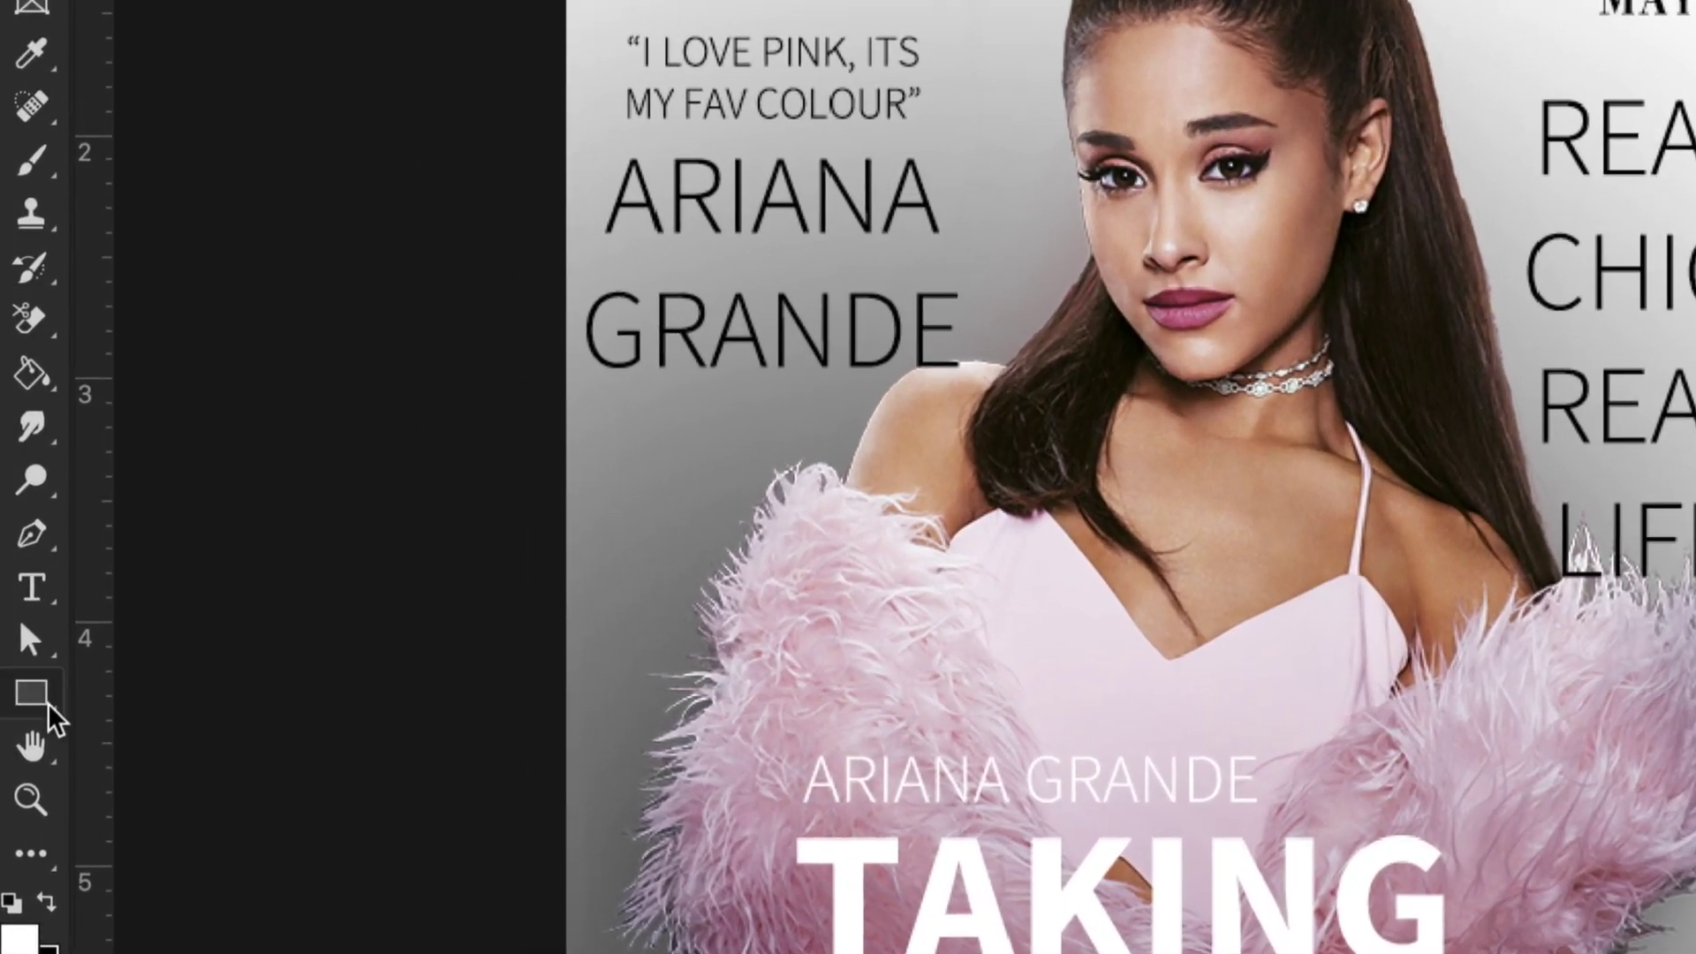
pyautogui.click(48, 707)
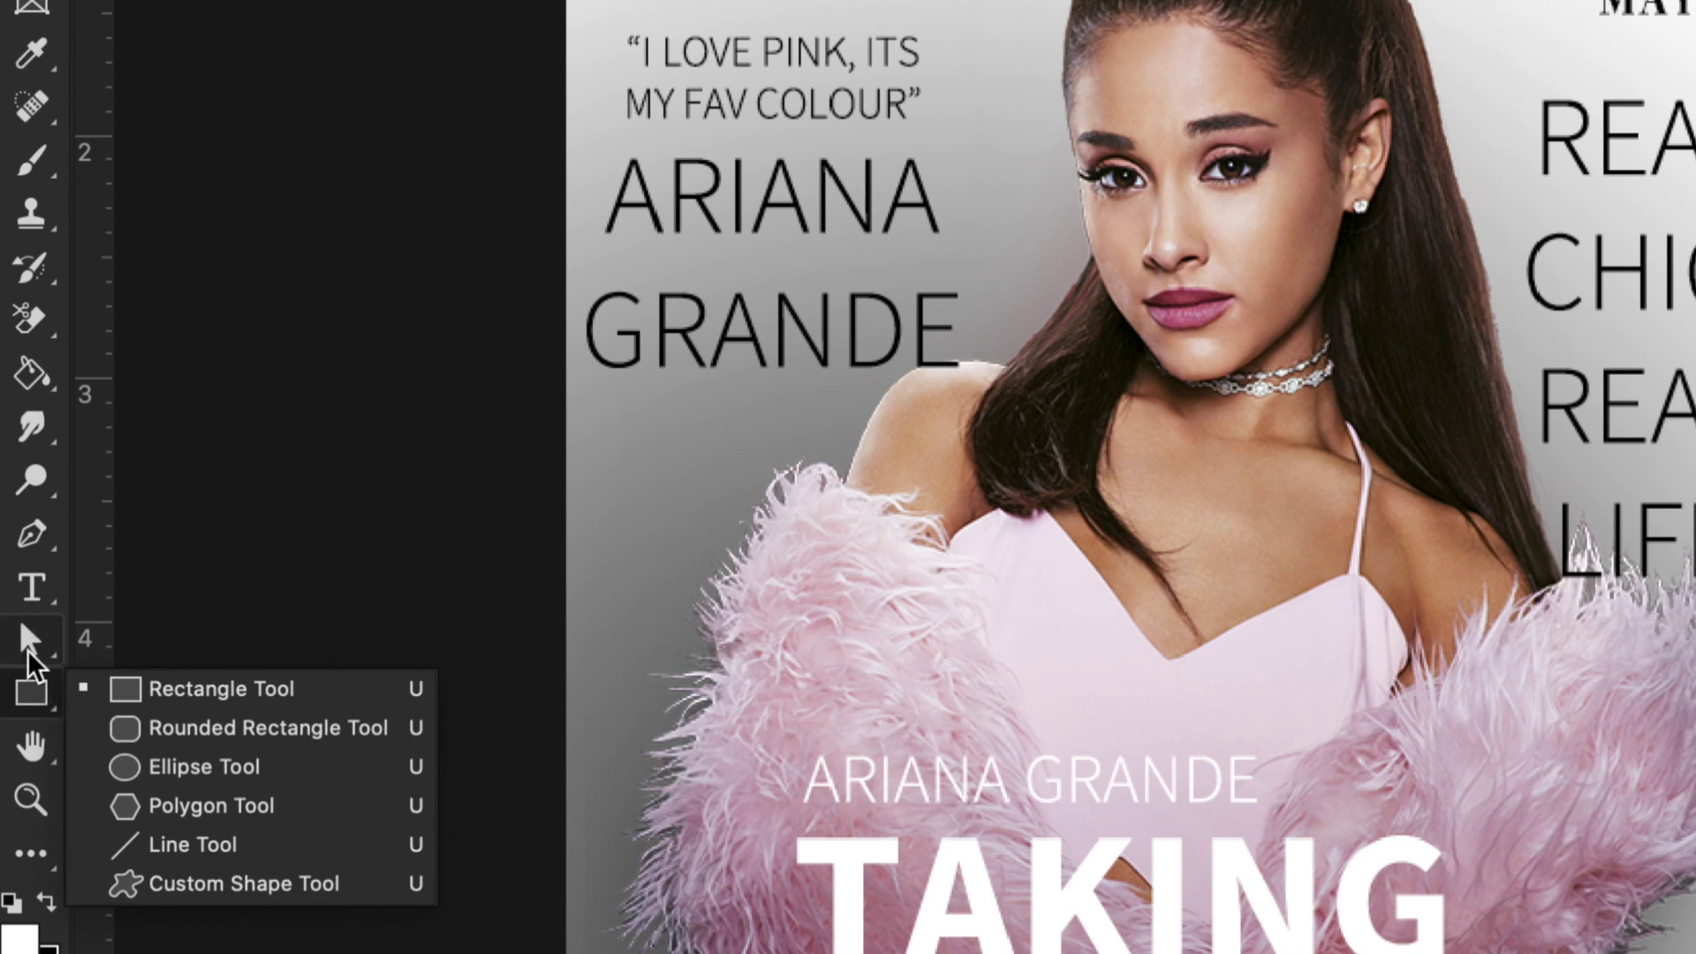
pyautogui.click(238, 711)
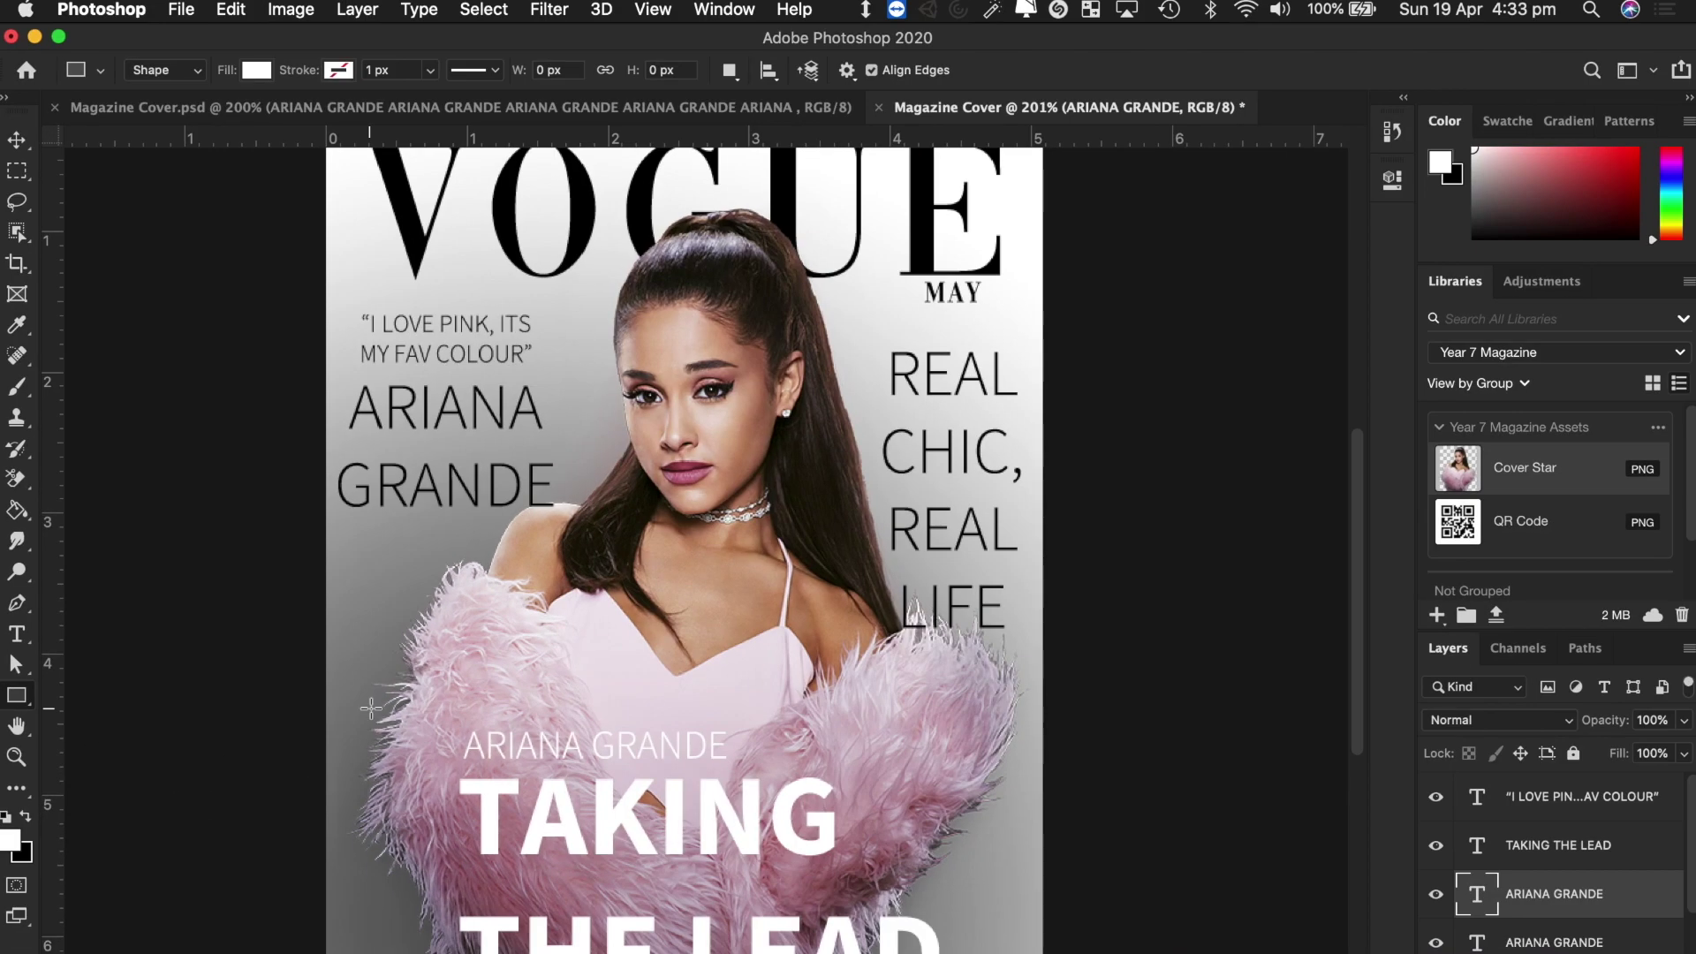
pyautogui.moveTo(312, 876); pyautogui.dragTo(1063, 880)
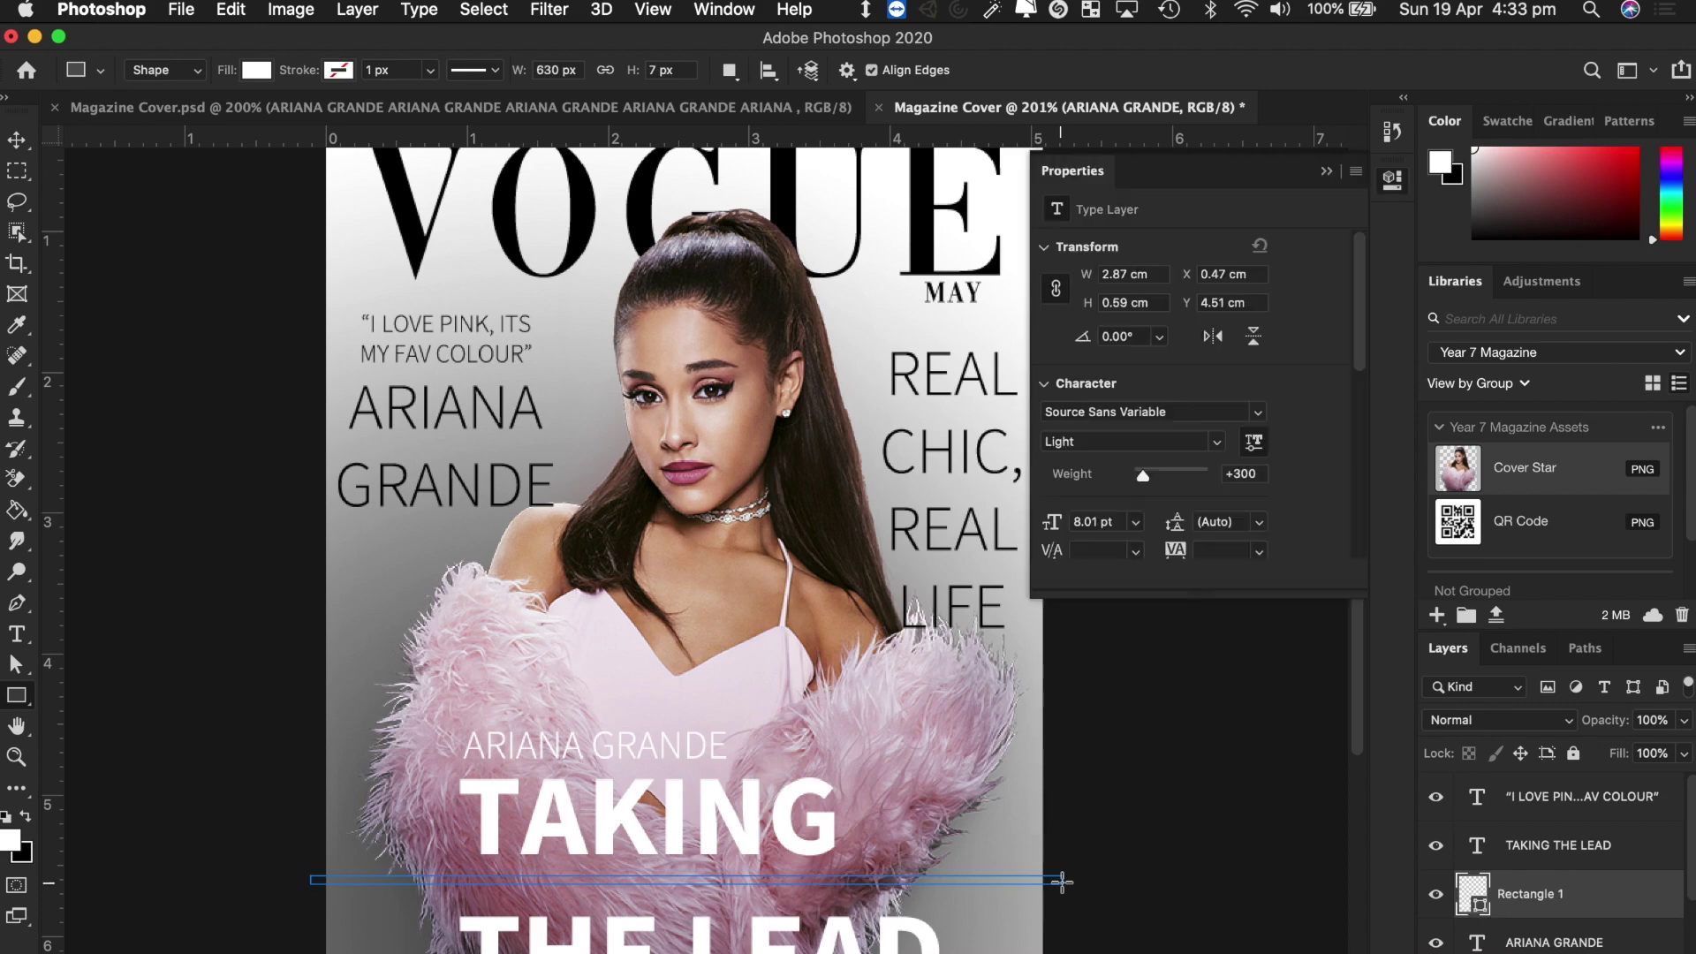
pyautogui.click(1324, 171)
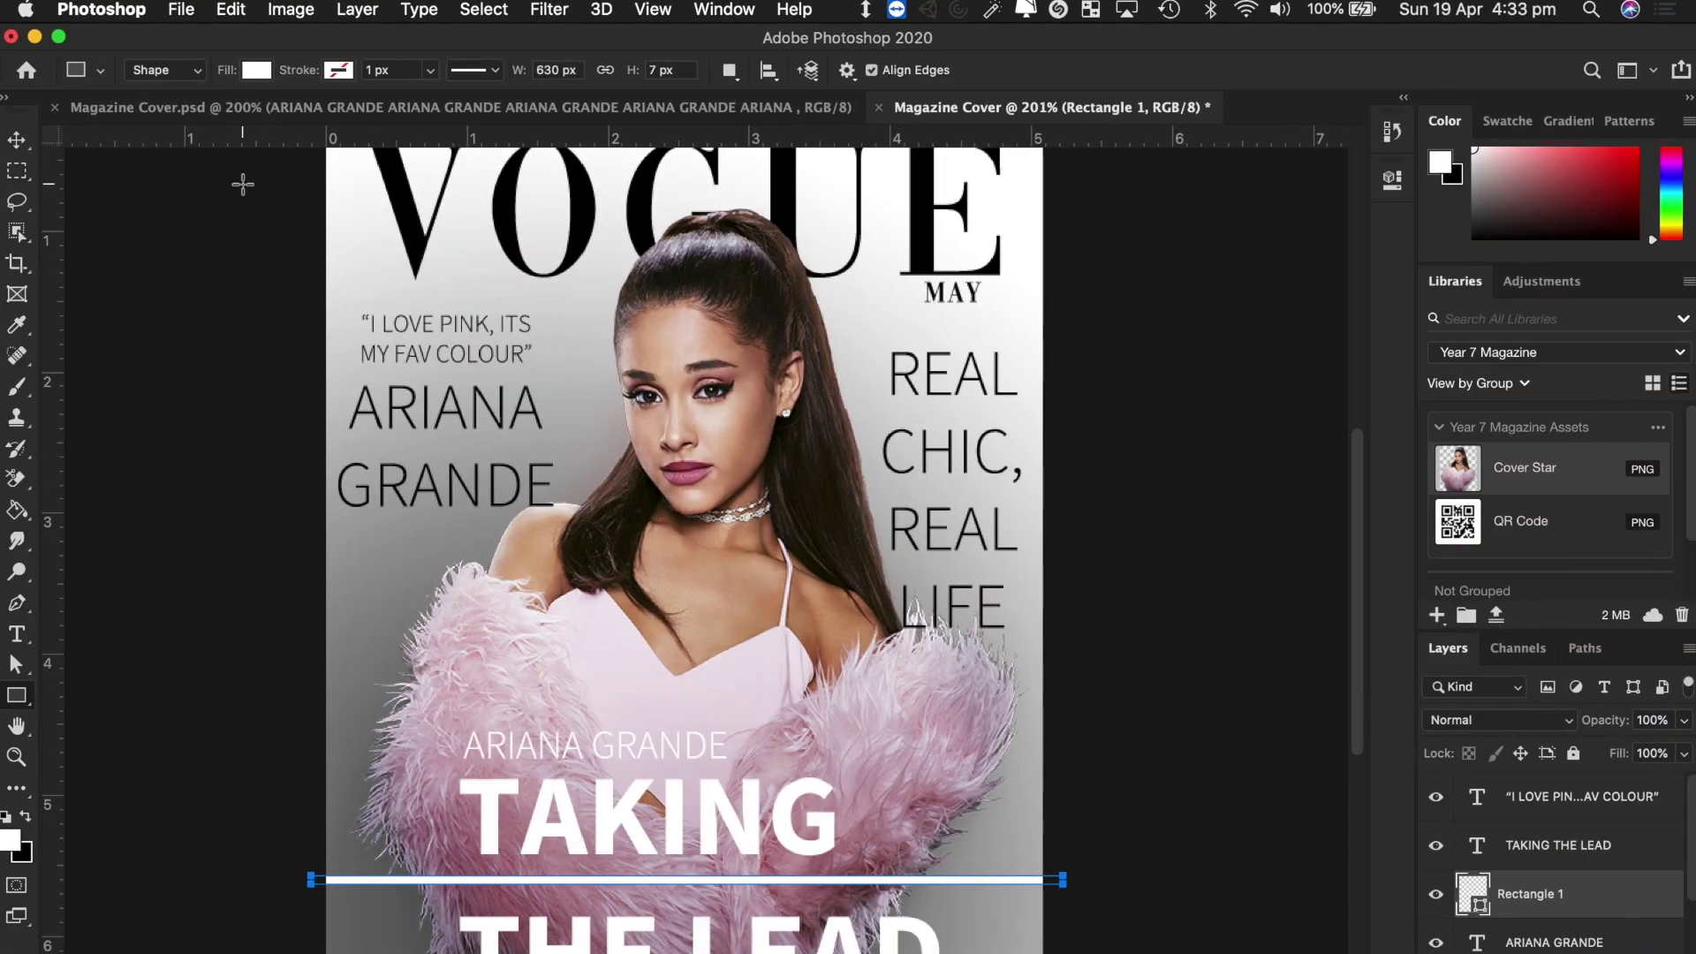
pyautogui.click(23, 139)
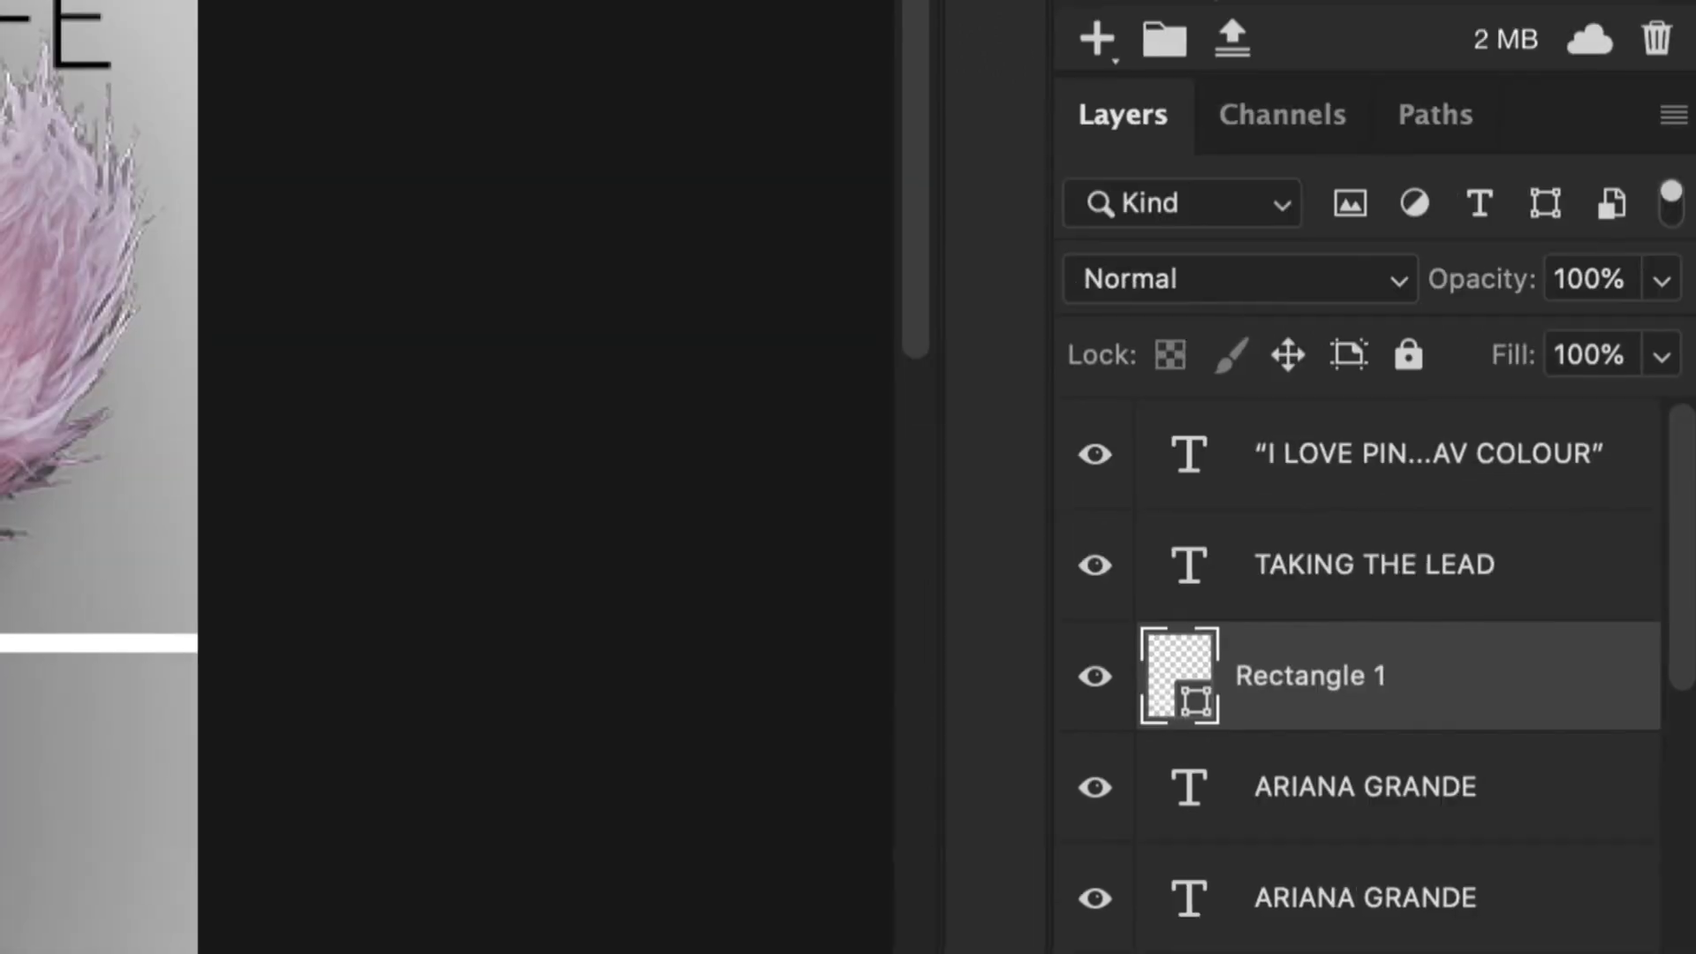
# Duplicate the Rectangle 1 white line and move the copy up above the small ARIANA GRANDE text.
pyautogui.rightClick(1454, 698)
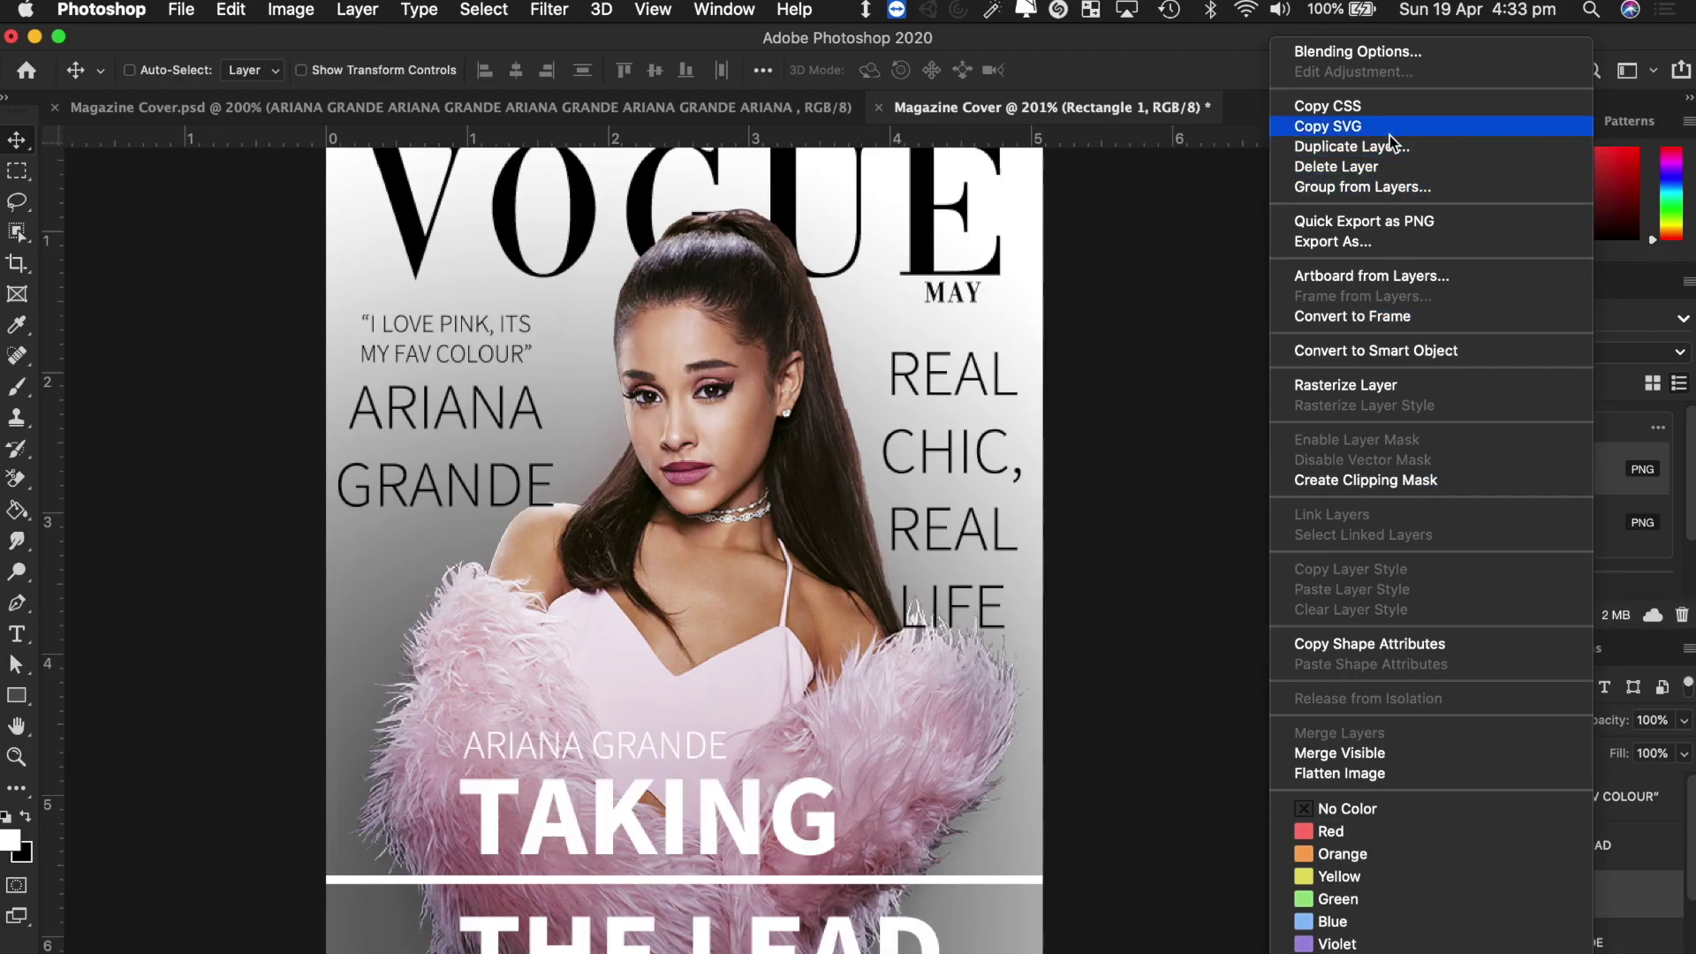
pyautogui.click(1394, 146)
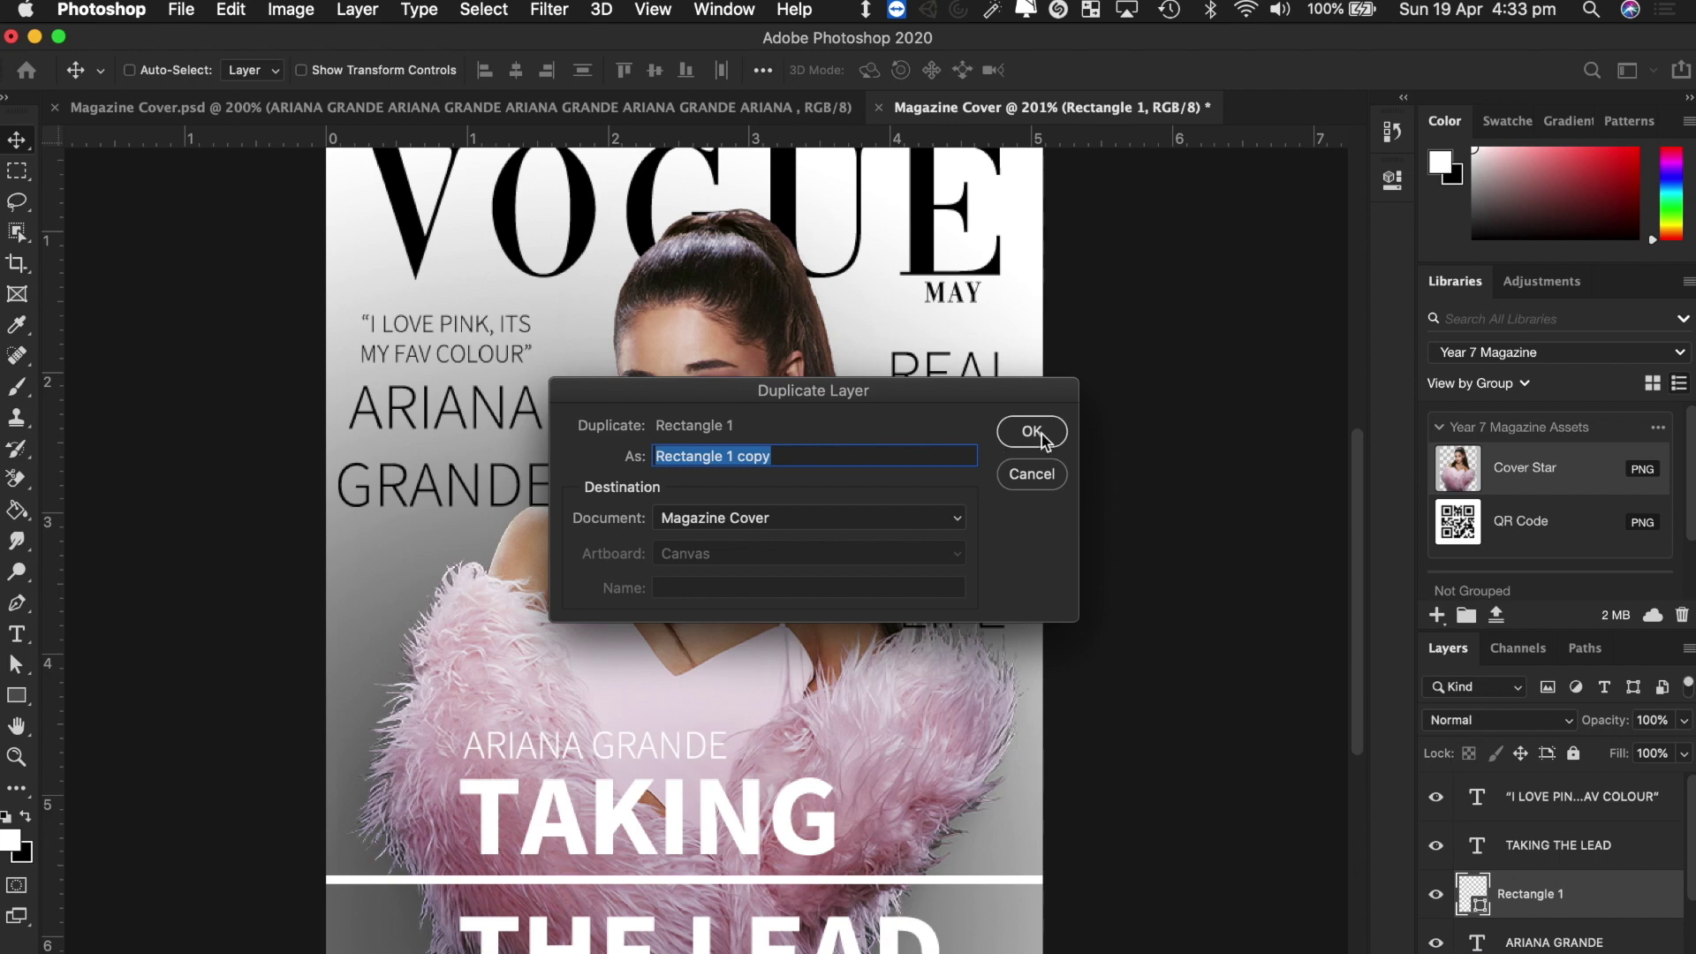
pyautogui.click(1043, 434)
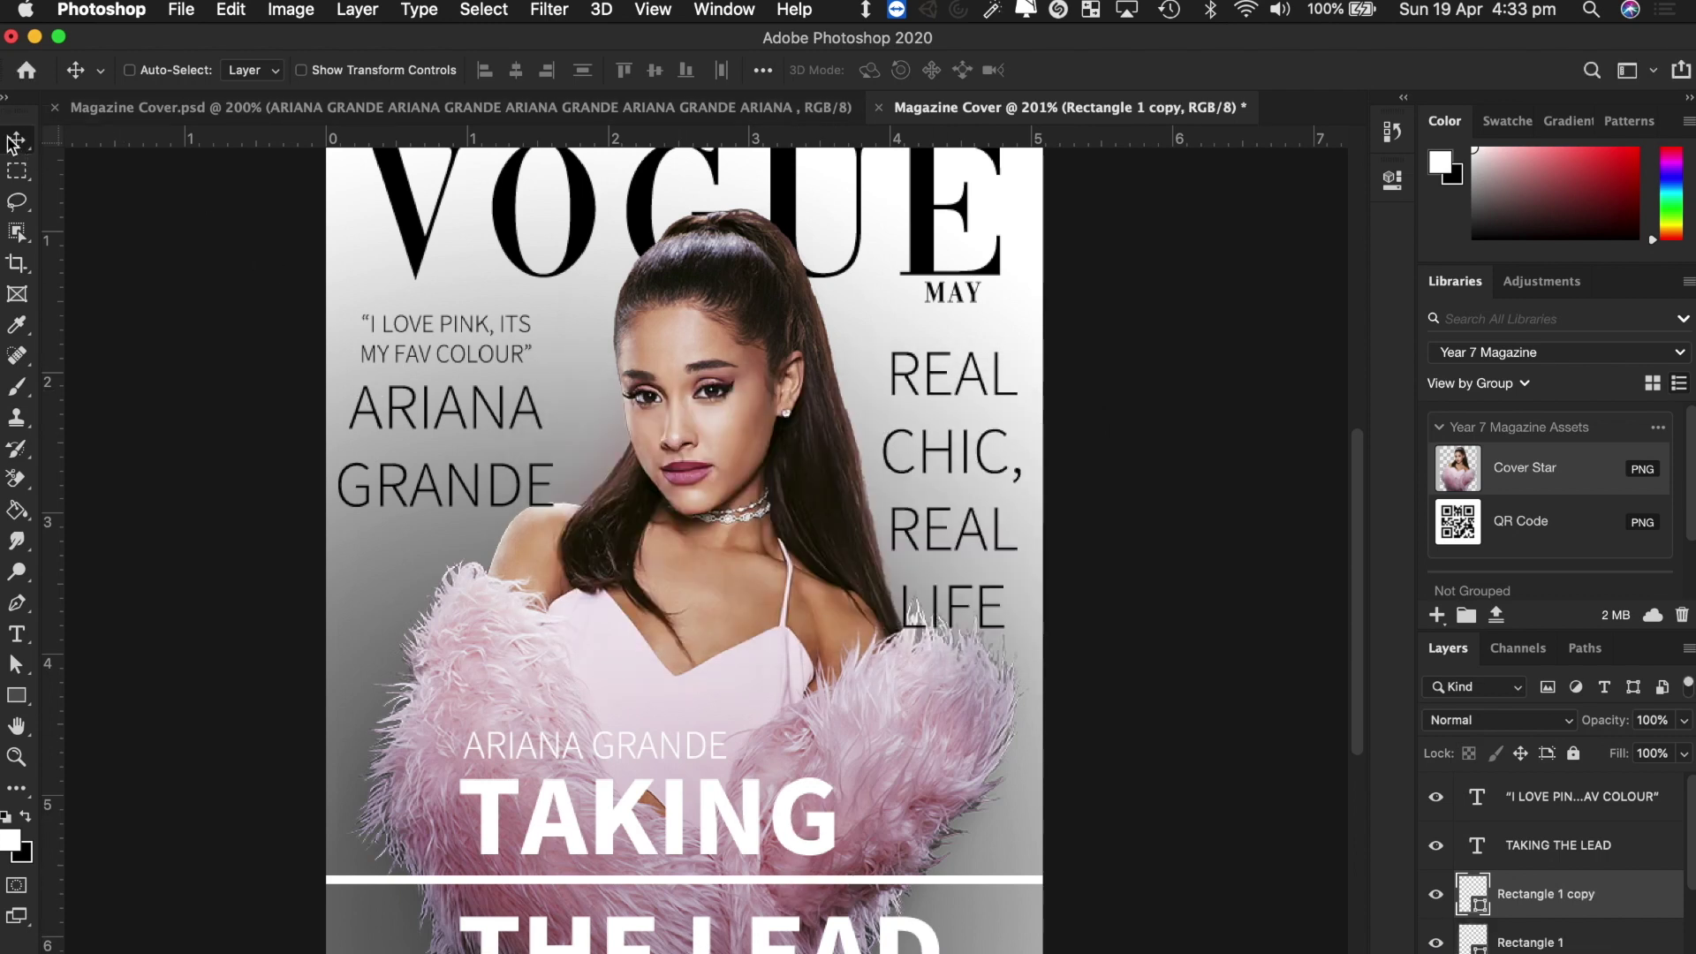
pyautogui.moveTo(907, 886); pyautogui.dragTo(895, 757)
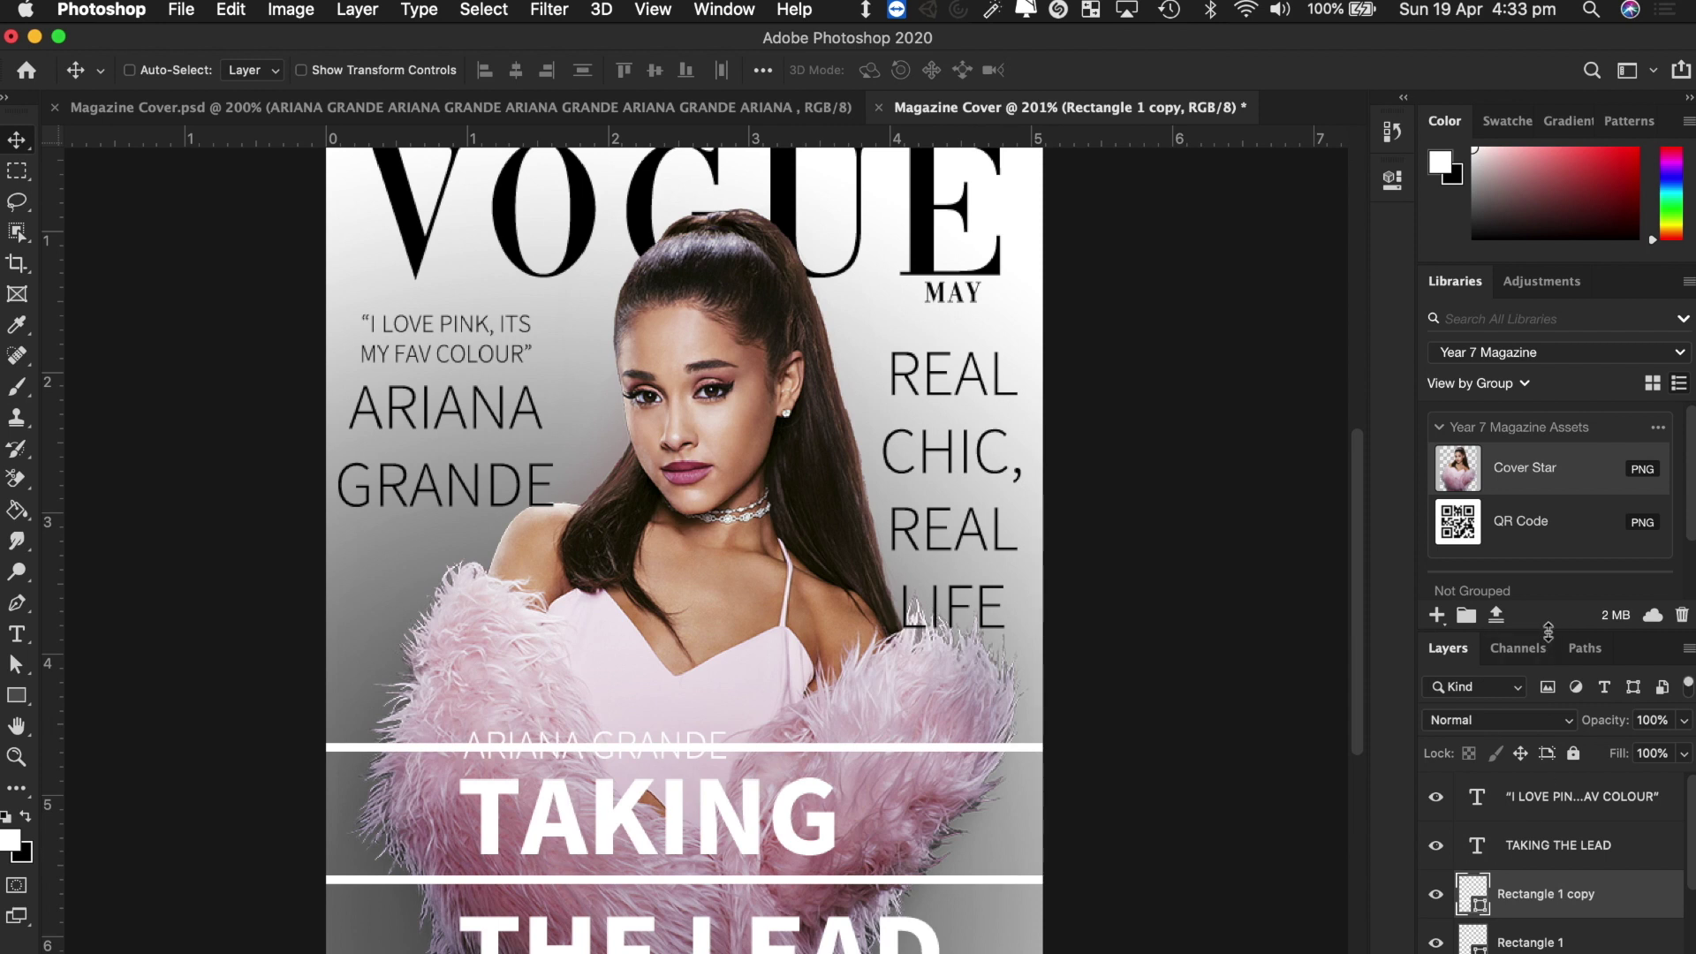
pyautogui.moveTo(1547, 631); pyautogui.dragTo(1517, 417)
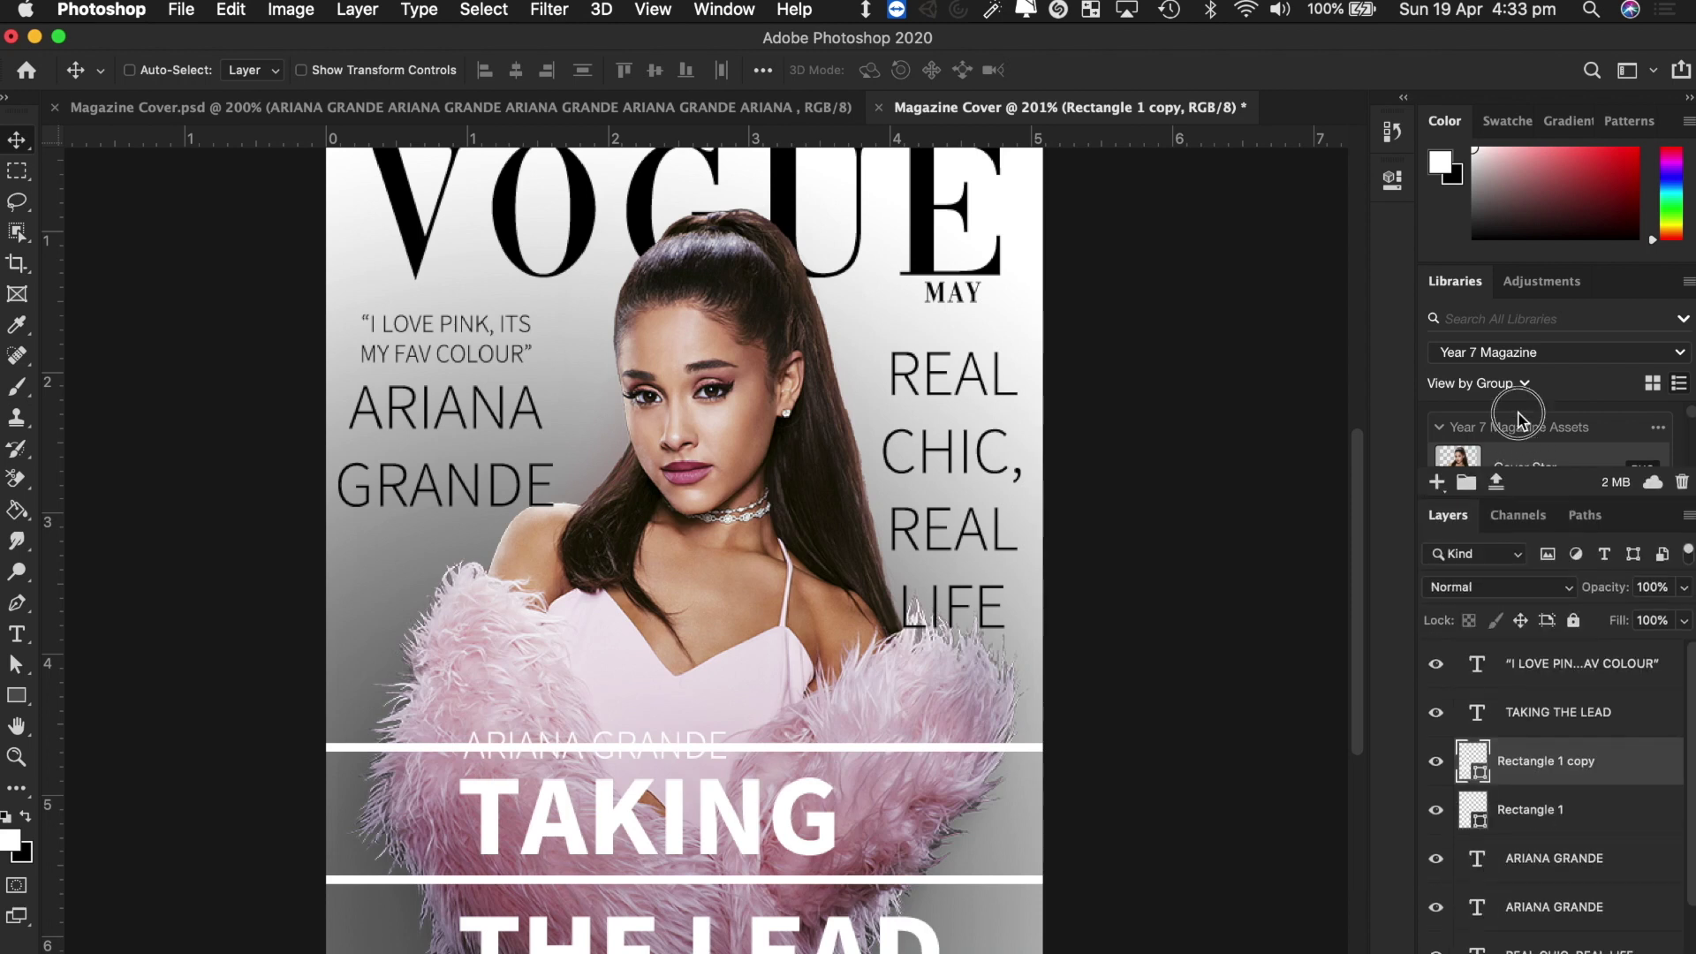
pyautogui.scroll(-1, 1634, 914)
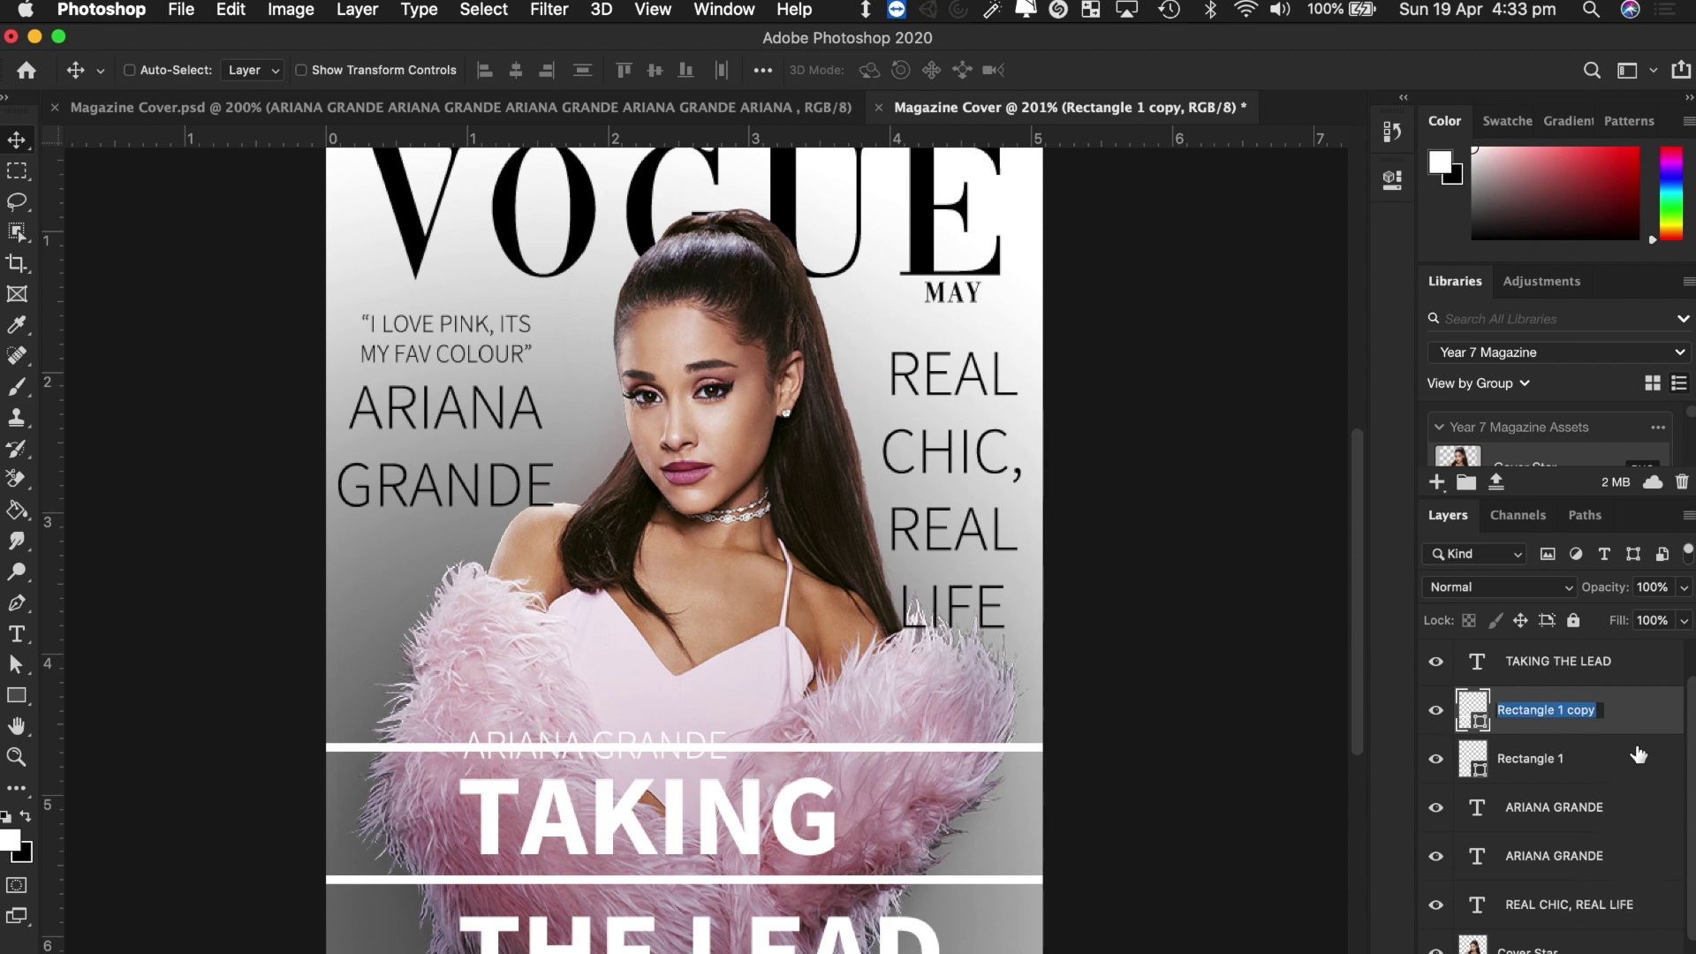
pyautogui.moveTo(1619, 722); pyautogui.dragTo(1588, 951)
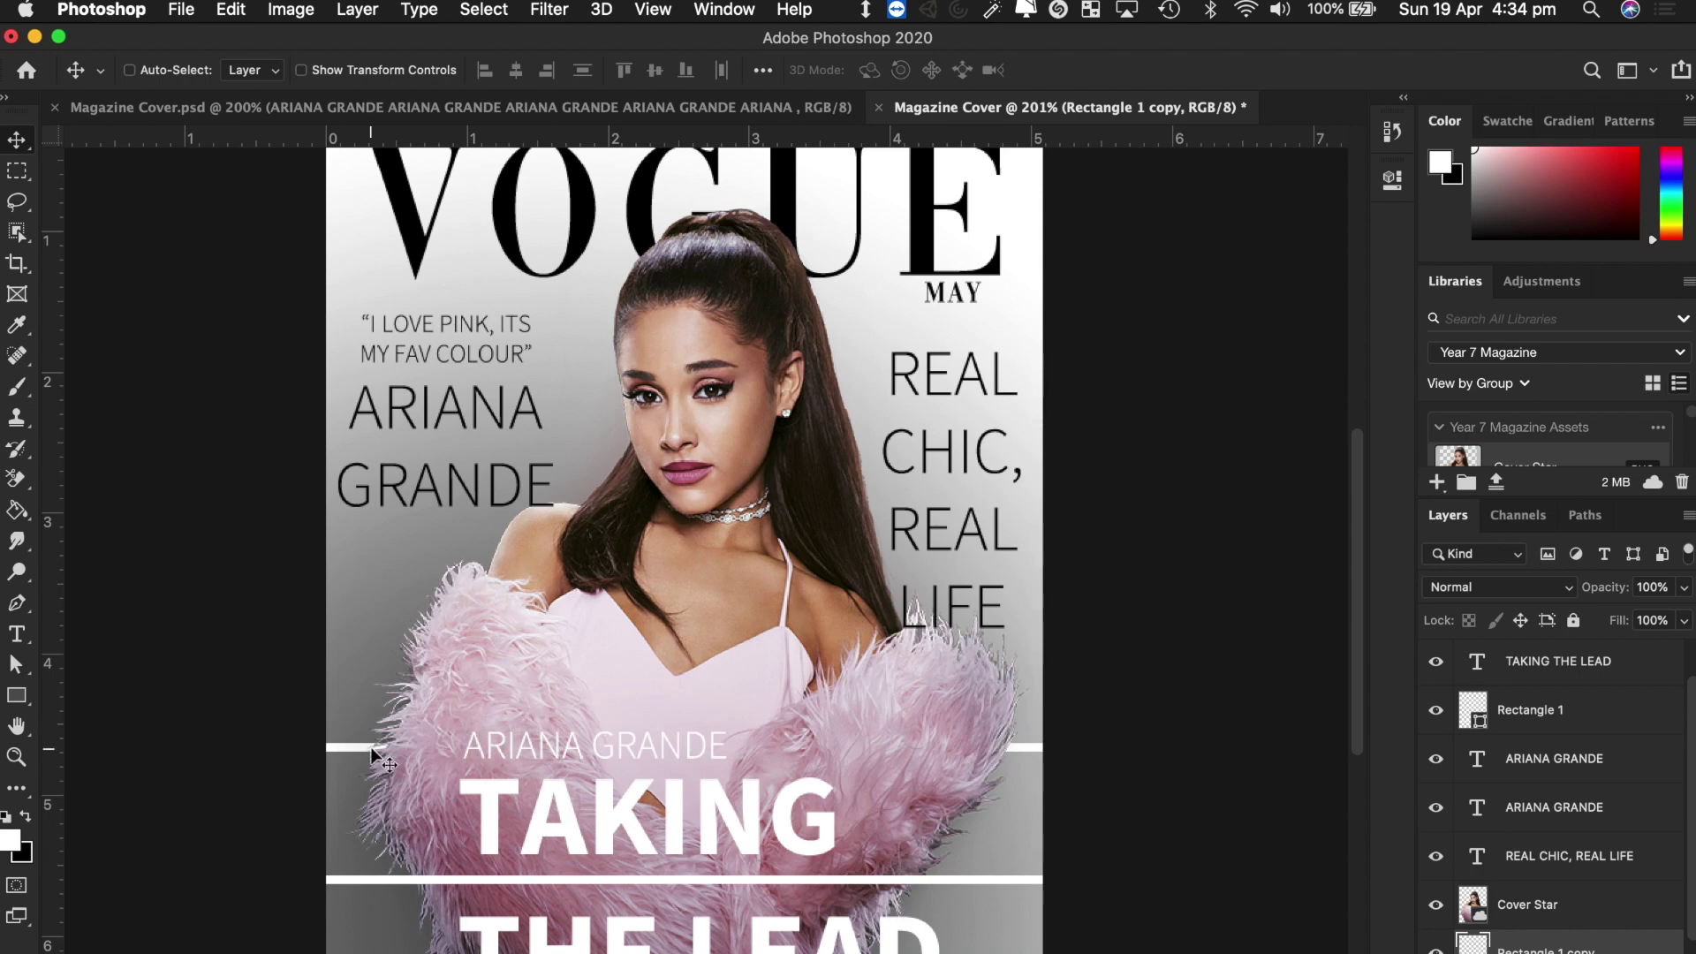
pyautogui.moveTo(348, 746)
pyautogui.mouseDown()
pyautogui.moveTo(340, 221)
pyautogui.moveTo(345, 747)
pyautogui.mouseUp()
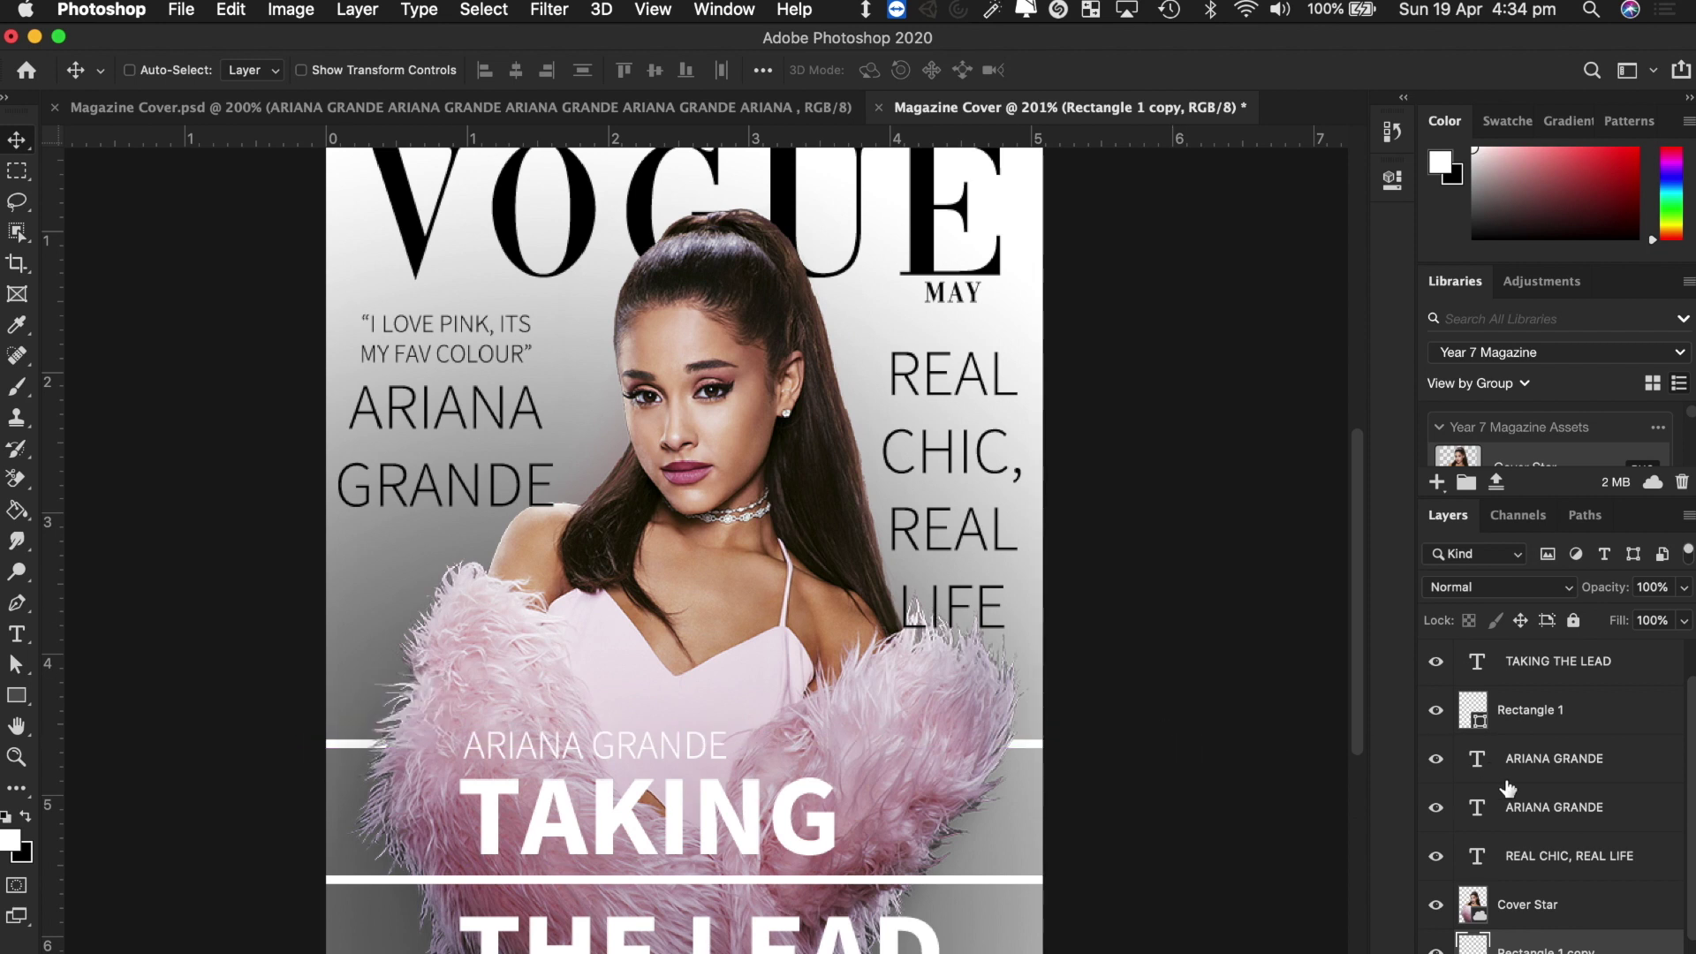
pyautogui.scroll(-5, 1575, 935)
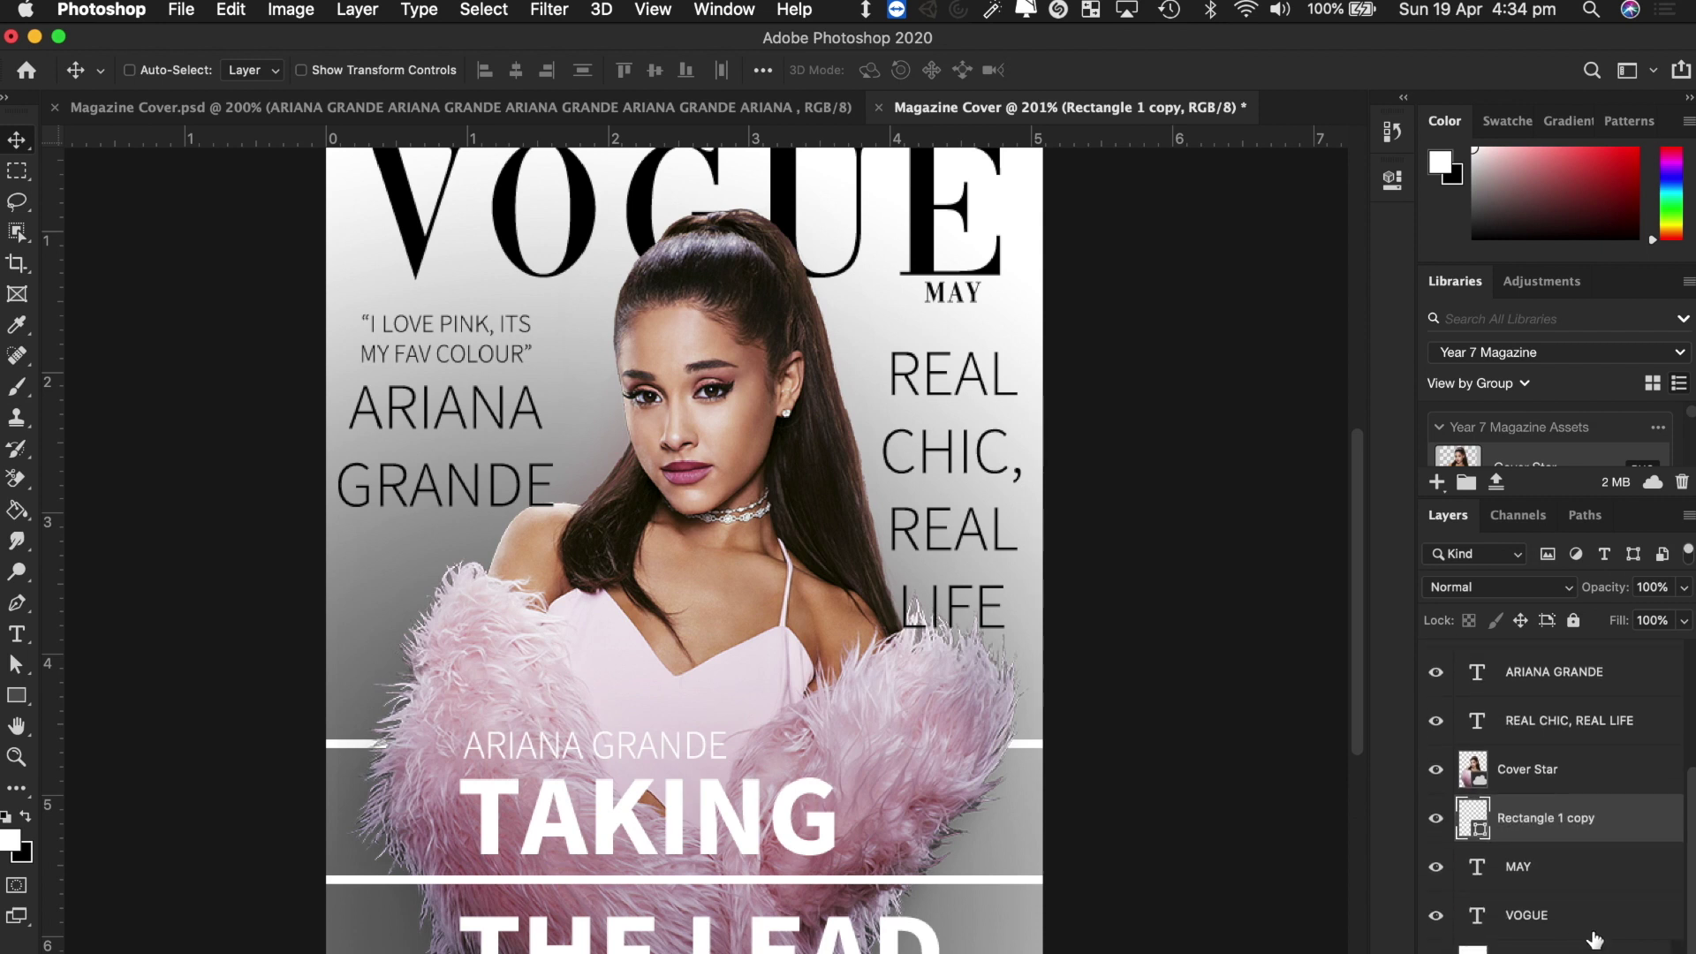
pyautogui.click(1571, 928)
pyautogui.keyDown('shift'); pyautogui.click(1545, 879); pyautogui.keyUp('shift')
pyautogui.moveTo(1545, 881); pyautogui.dragTo(1572, 752)
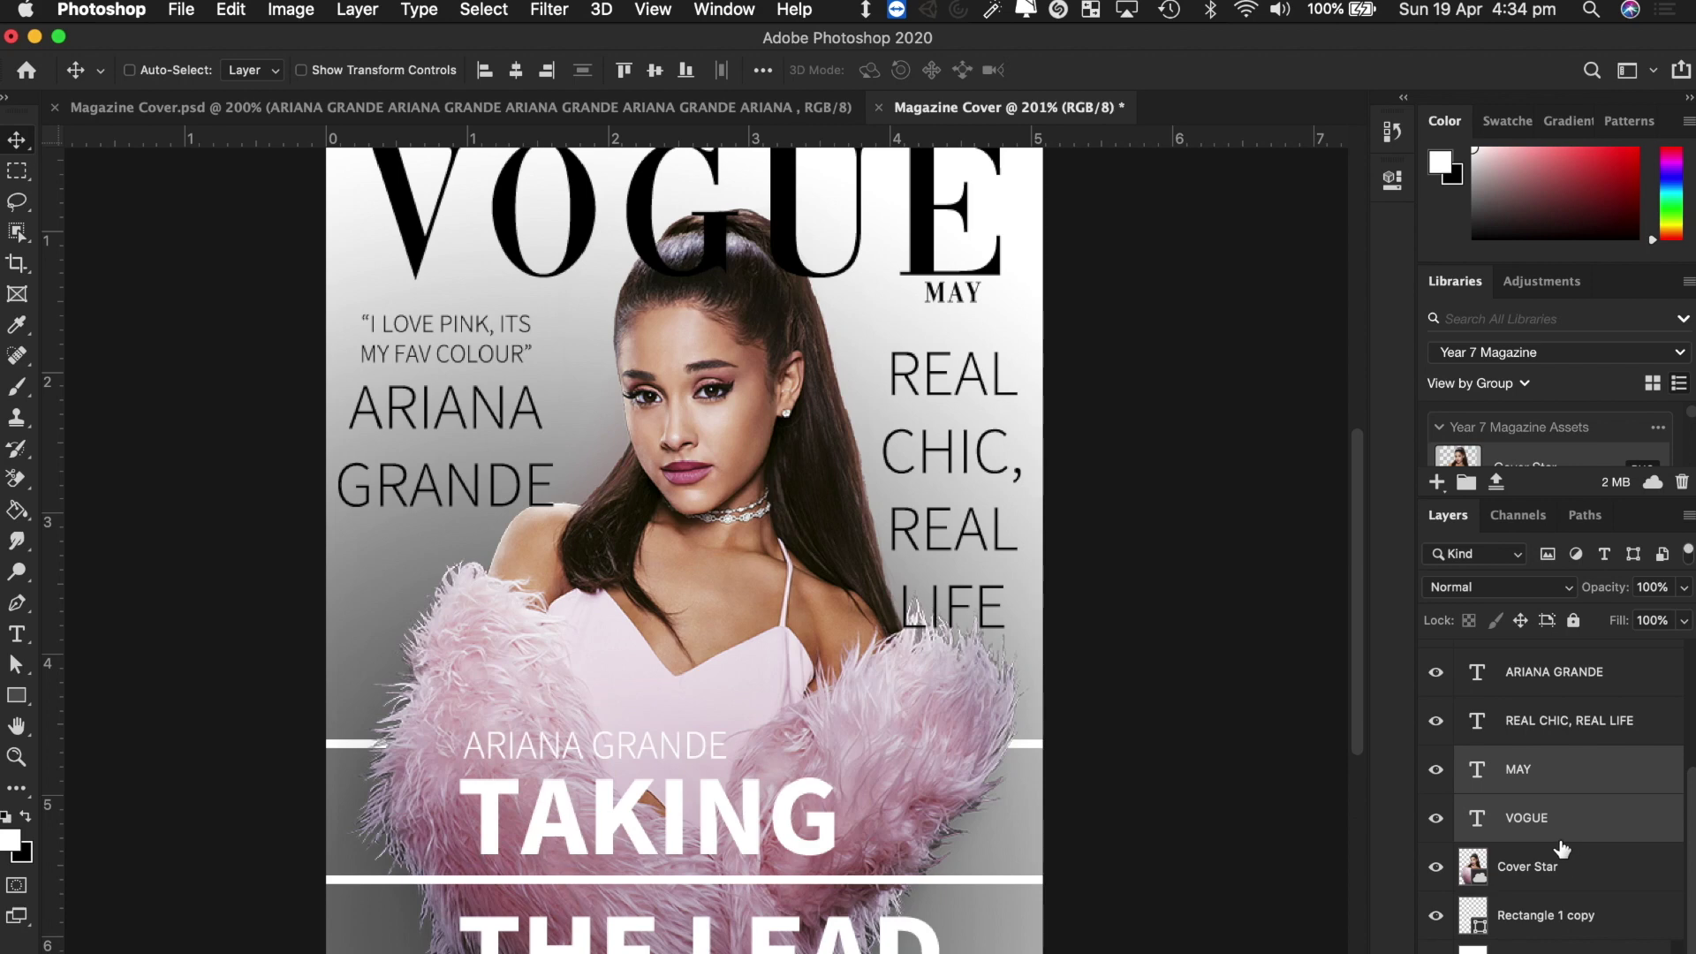
pyautogui.scroll(5, 1567, 852)
pyautogui.scroll(-5, 1563, 850)
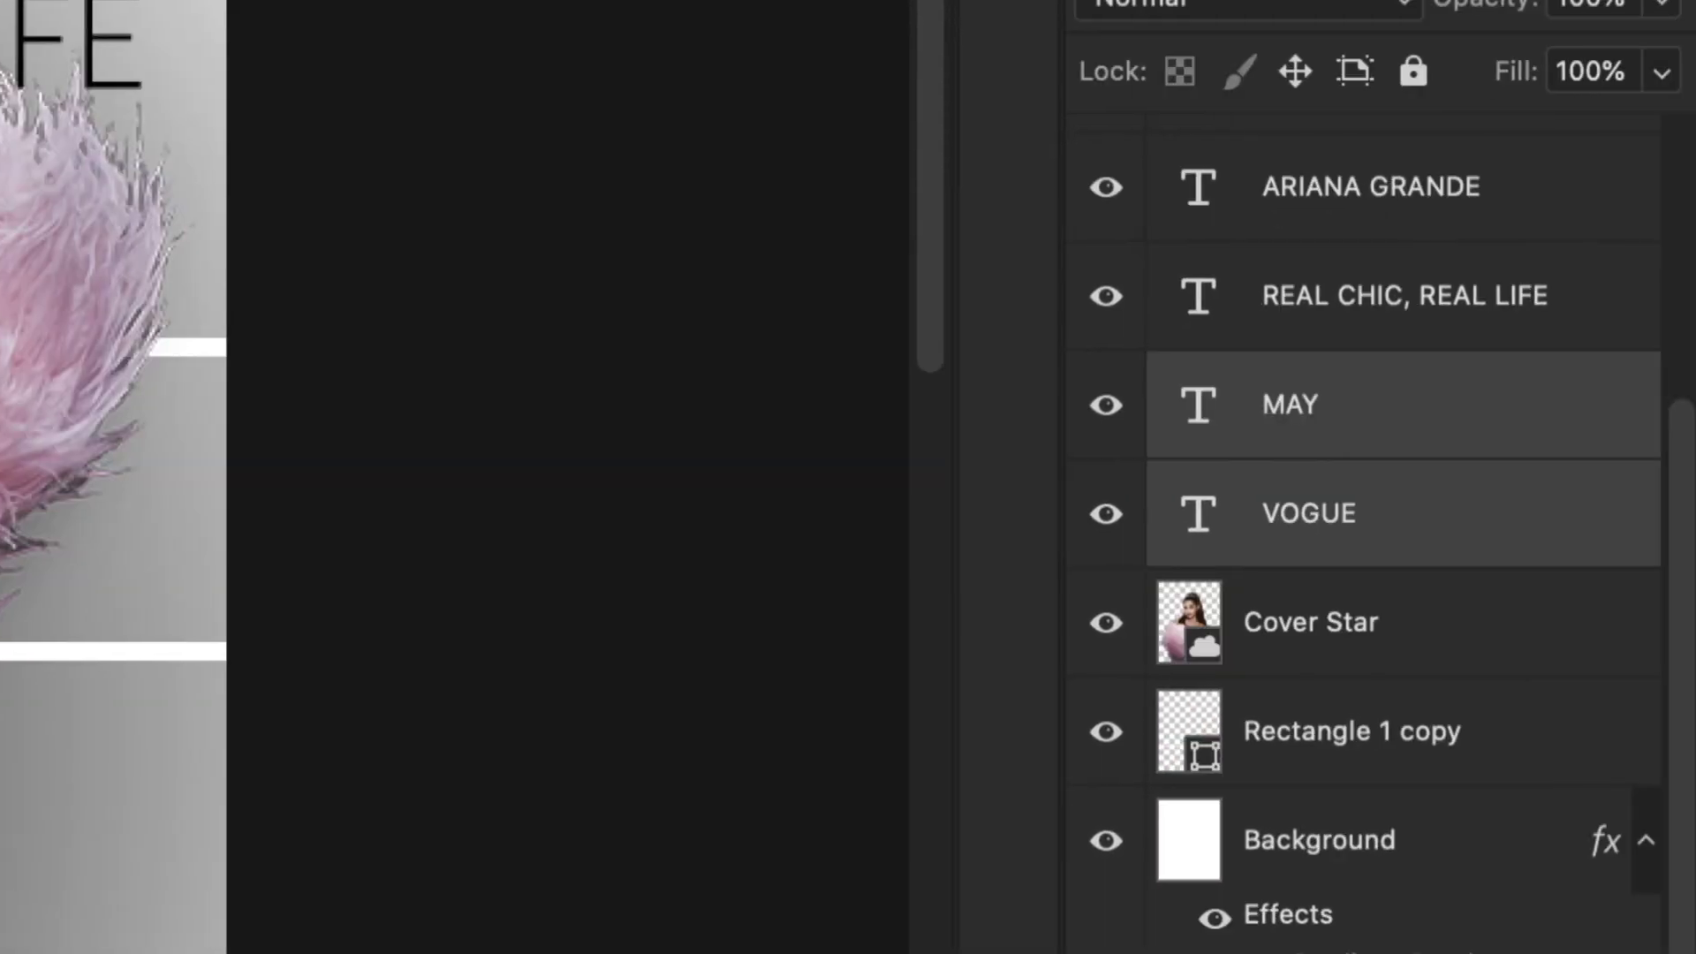
pyautogui.click(1426, 852)
pyautogui.click(1409, 736)
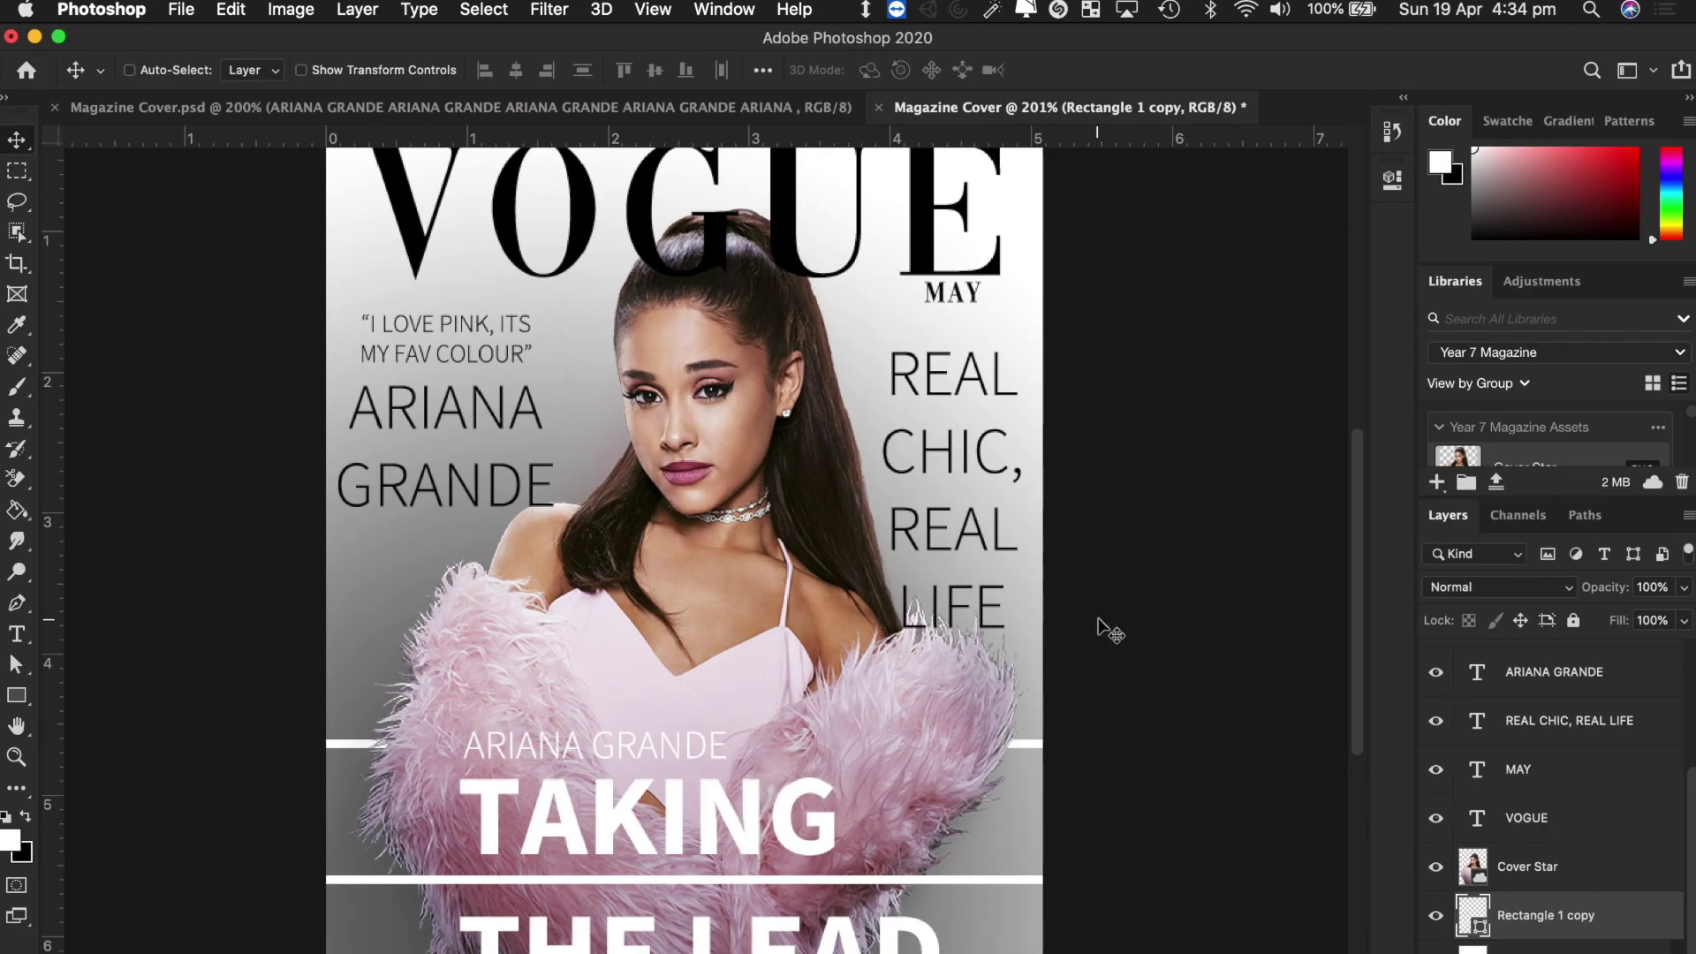
# Nudge the small ARIANA GRANDE text and the TAKING THE LEAD headline left with Shift+Left.
pyautogui.scroll(3, 1111, 629)
pyautogui.scroll(-5, 1110, 630)
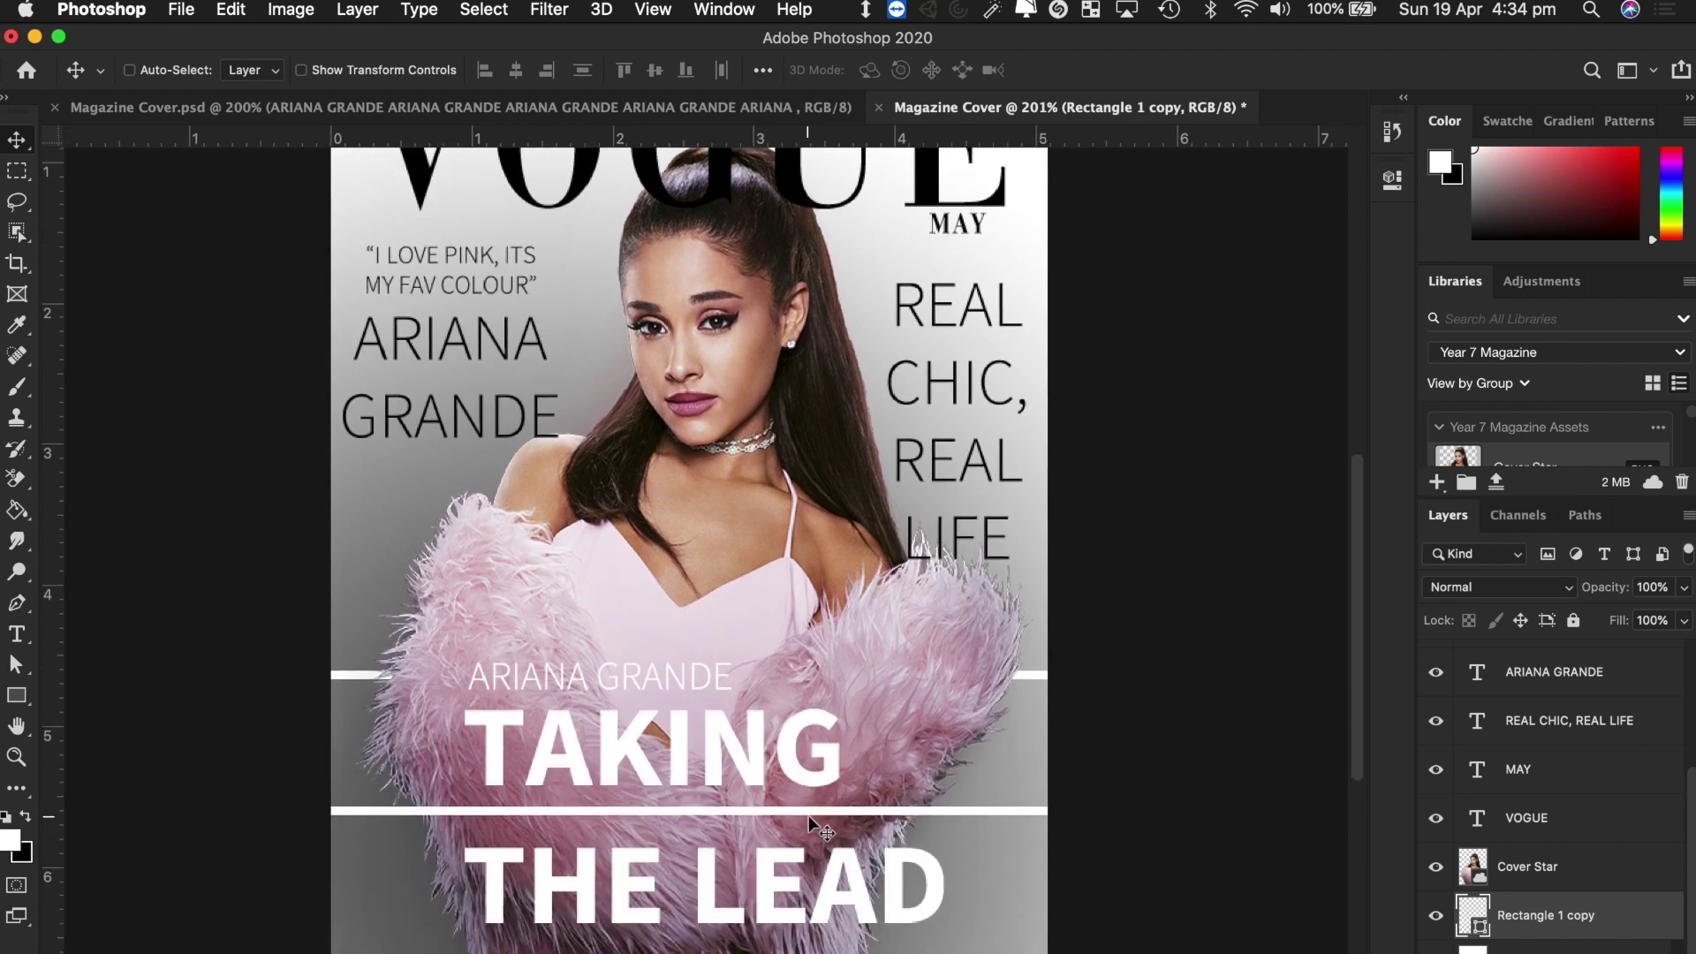
pyautogui.click(1555, 814)
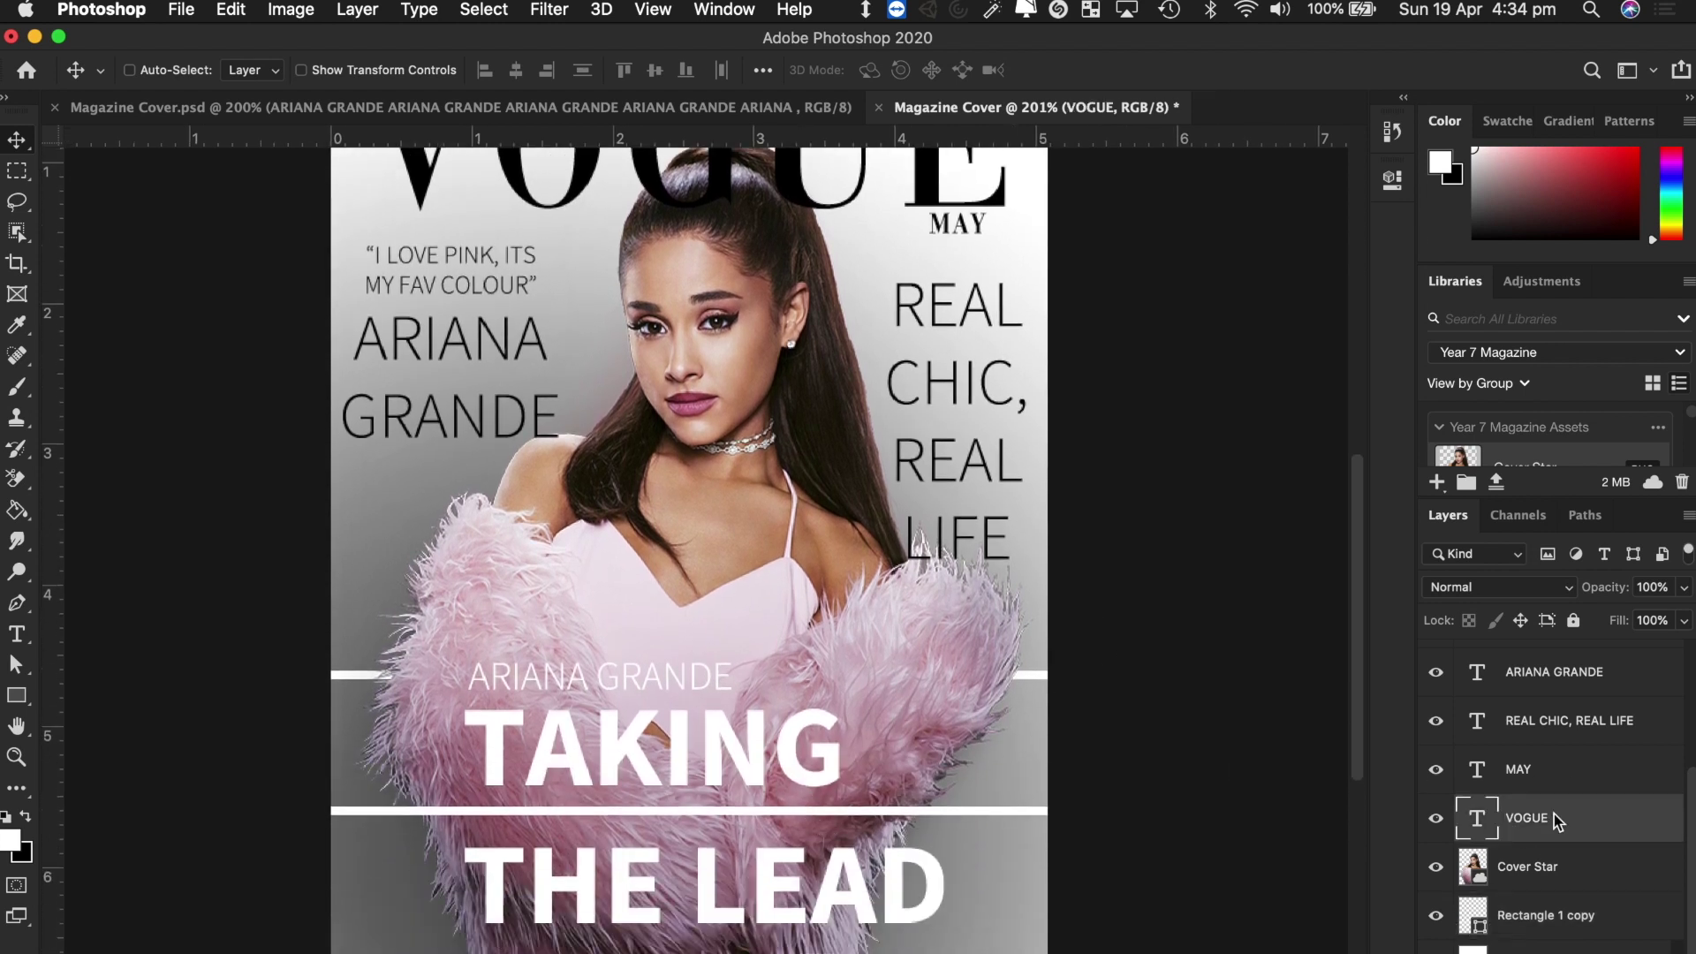
pyautogui.keyDown('super'); pyautogui.click(726, 749); pyautogui.keyUp('super')
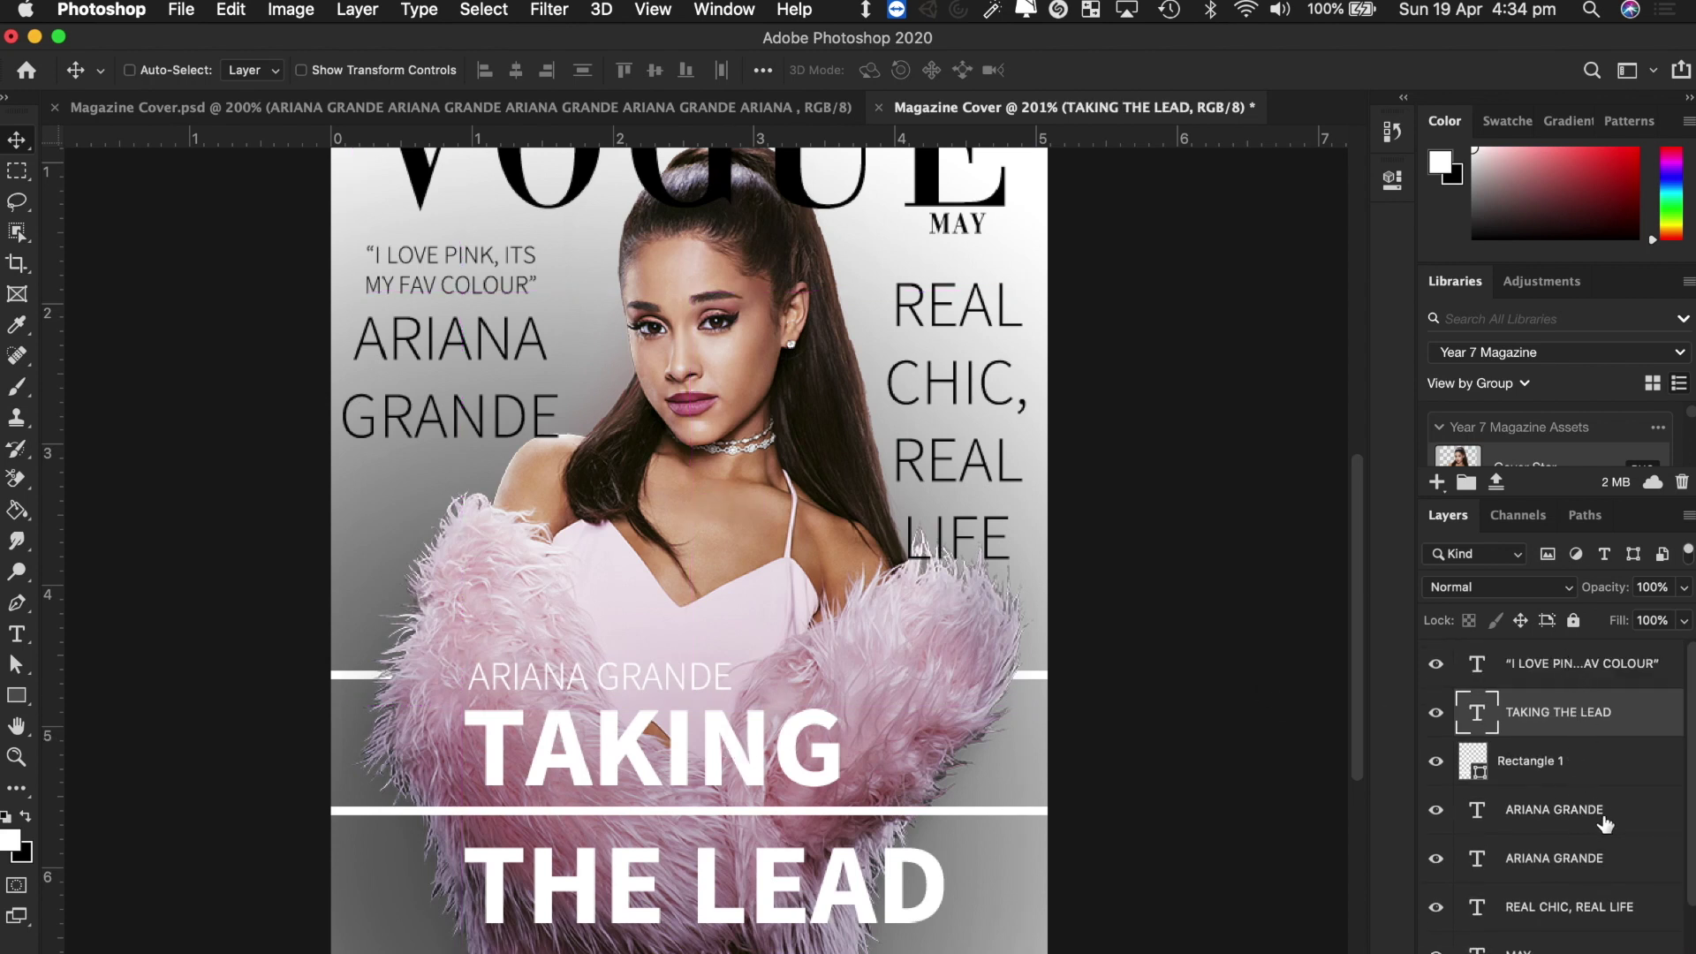
pyautogui.keyDown('super'); pyautogui.click(697, 677); pyautogui.keyUp('super')
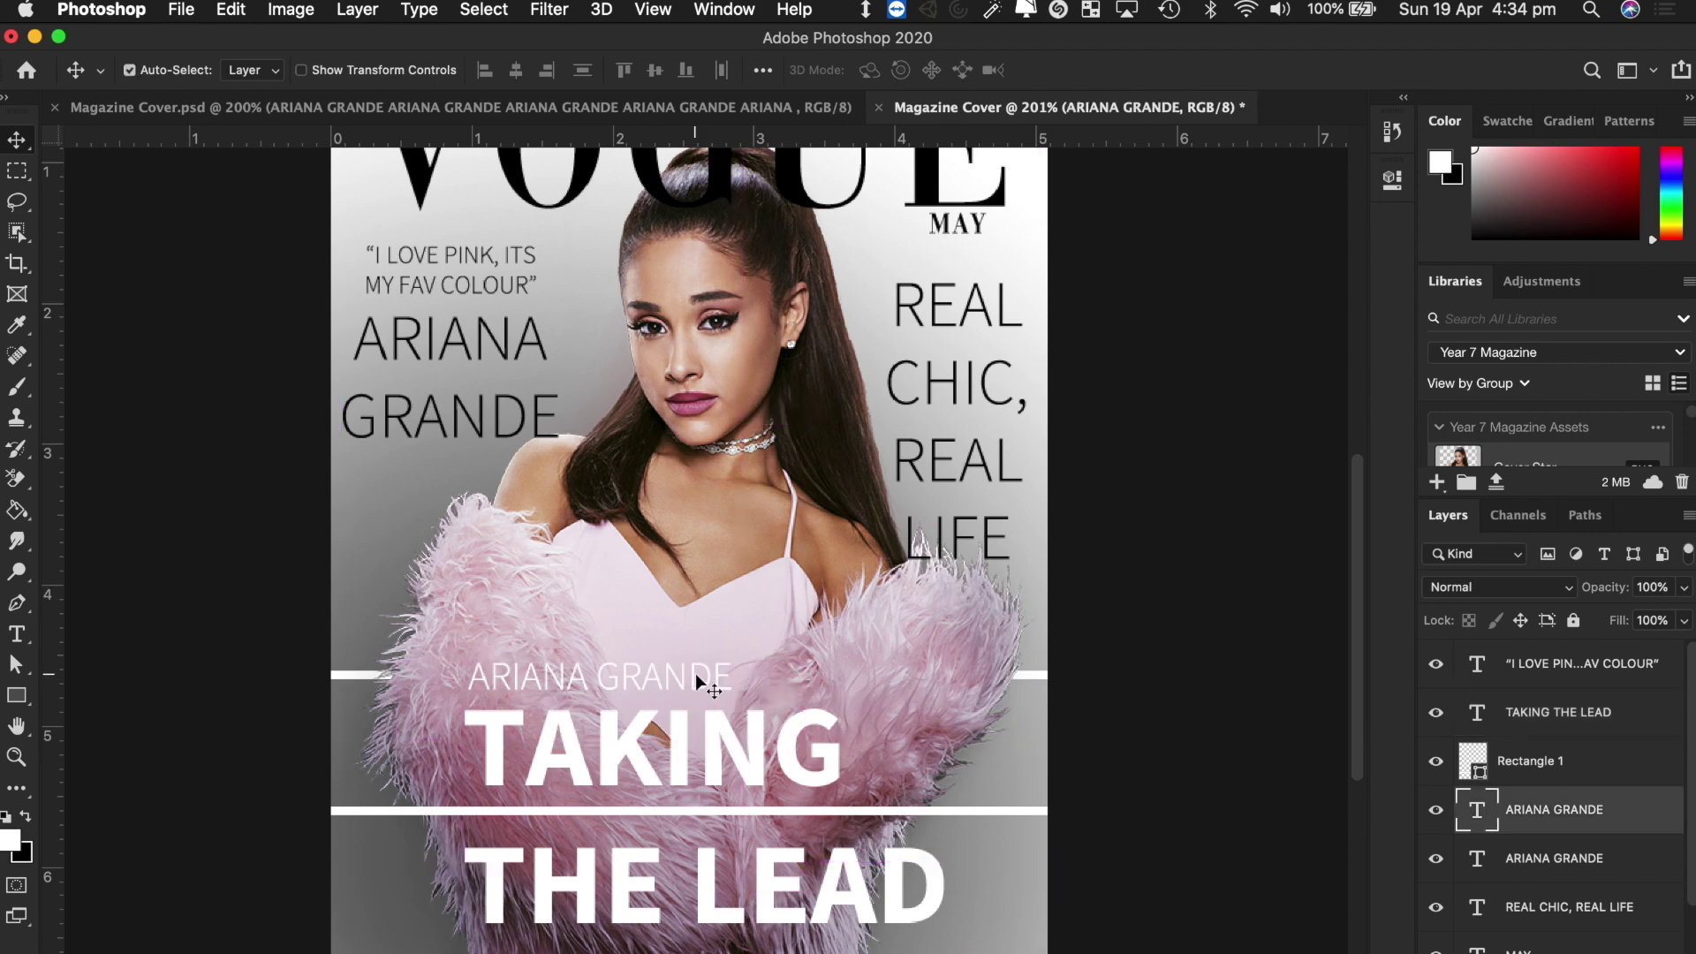
pyautogui.hotkey('shift', 'Left')
pyautogui.hotkey('shift', 'Left')
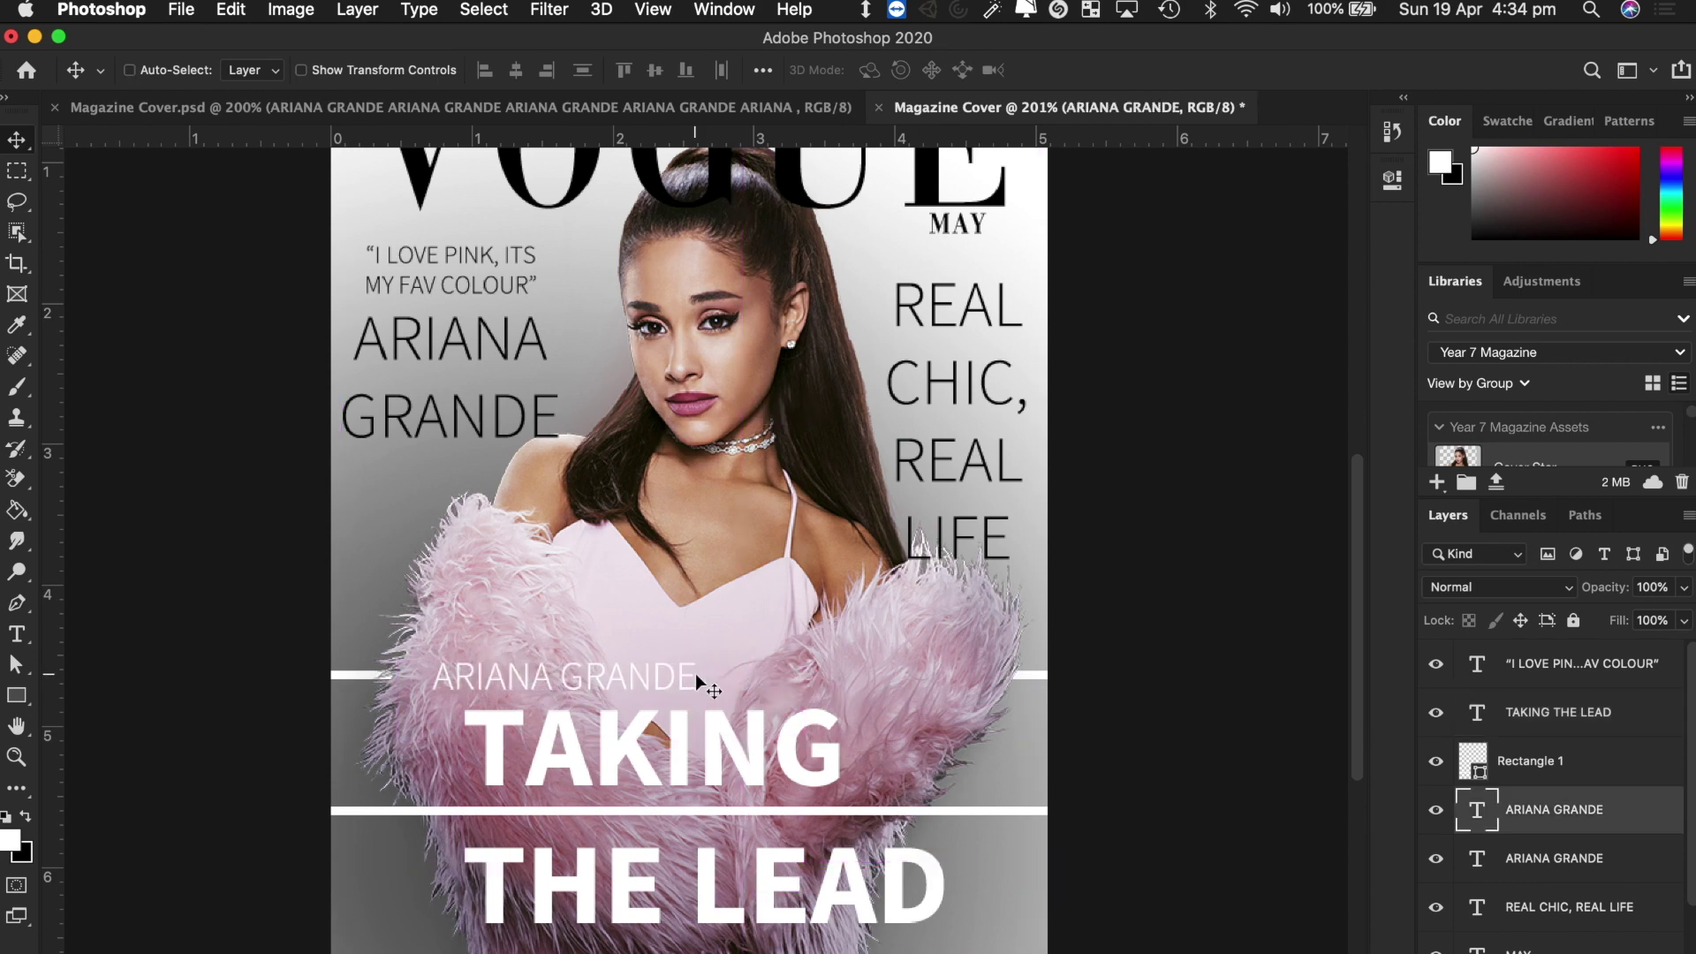
pyautogui.keyDown('super'); pyautogui.click(686, 745); pyautogui.keyUp('super')
pyautogui.hotkey('shift', 'Left')
pyautogui.hotkey('shift', 'Left')
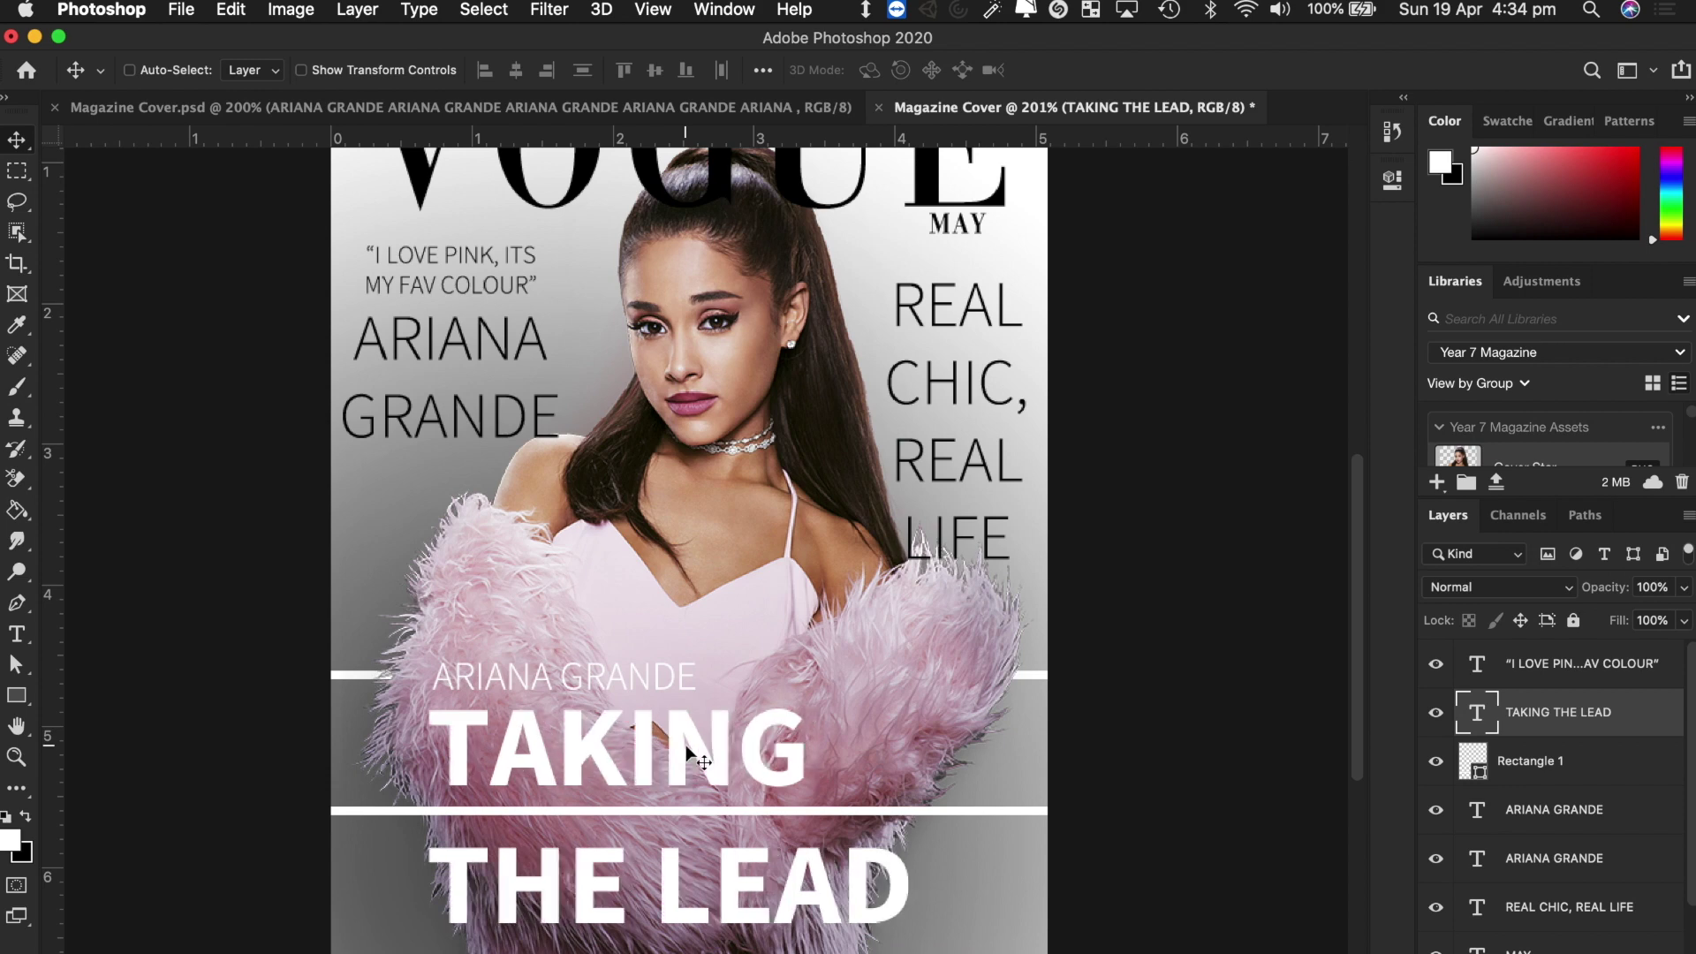
pyautogui.scroll(2, 883, 821)
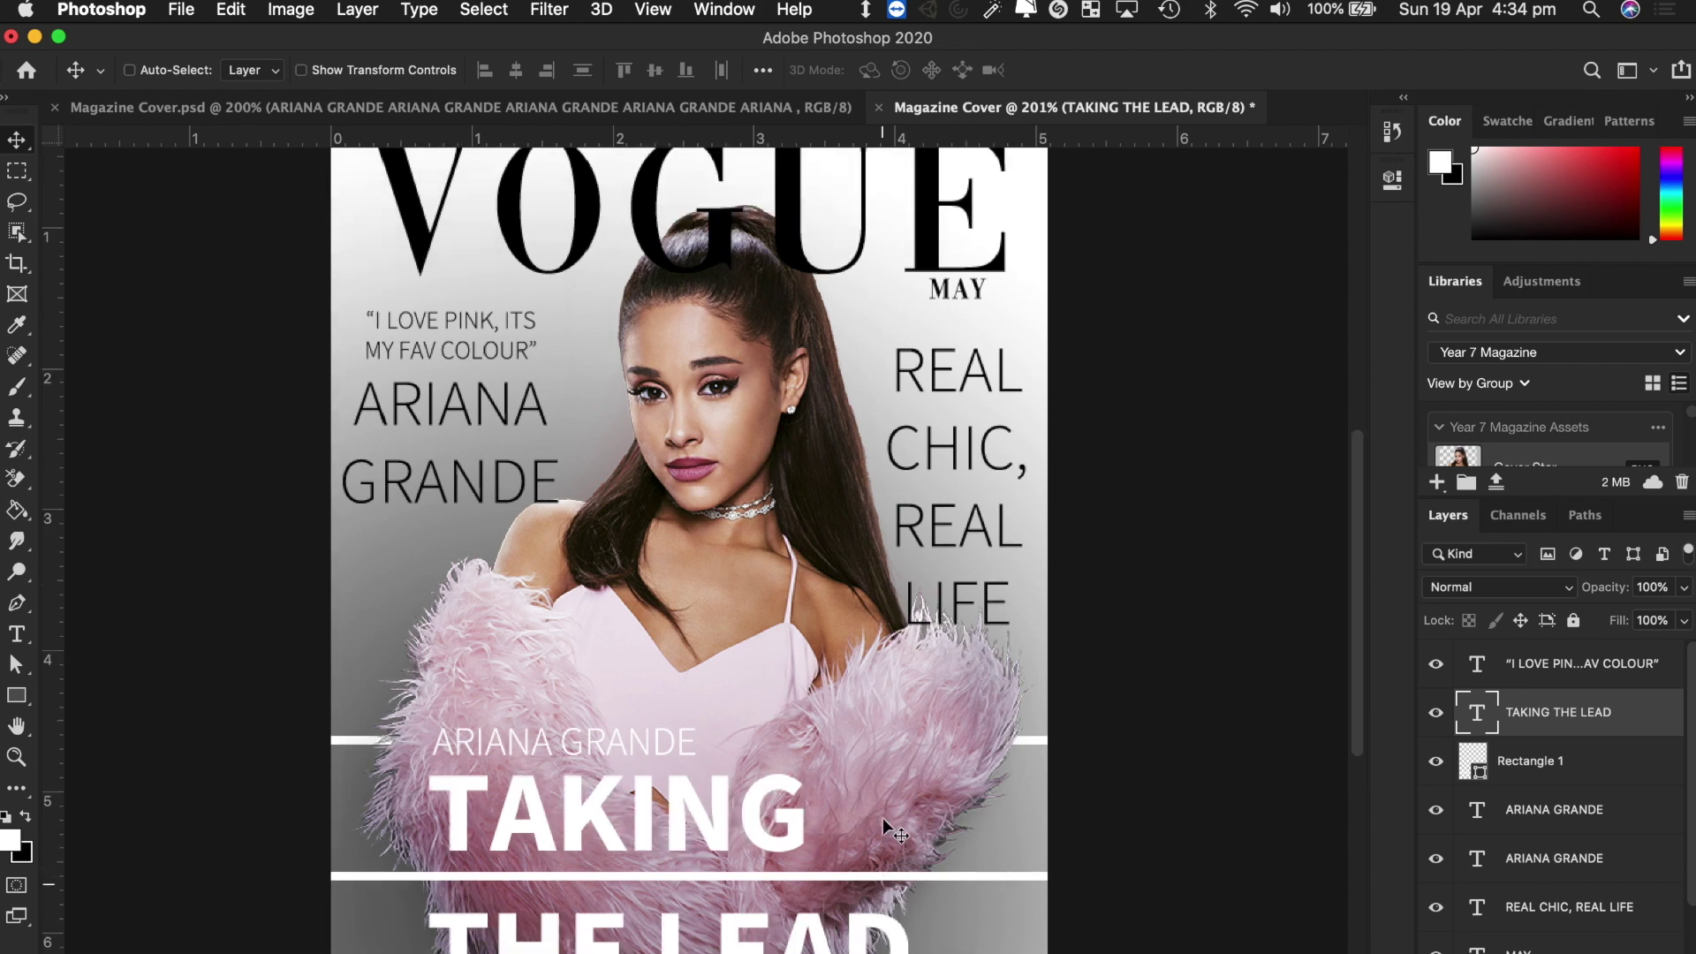
pyautogui.scroll(8, 883, 820)
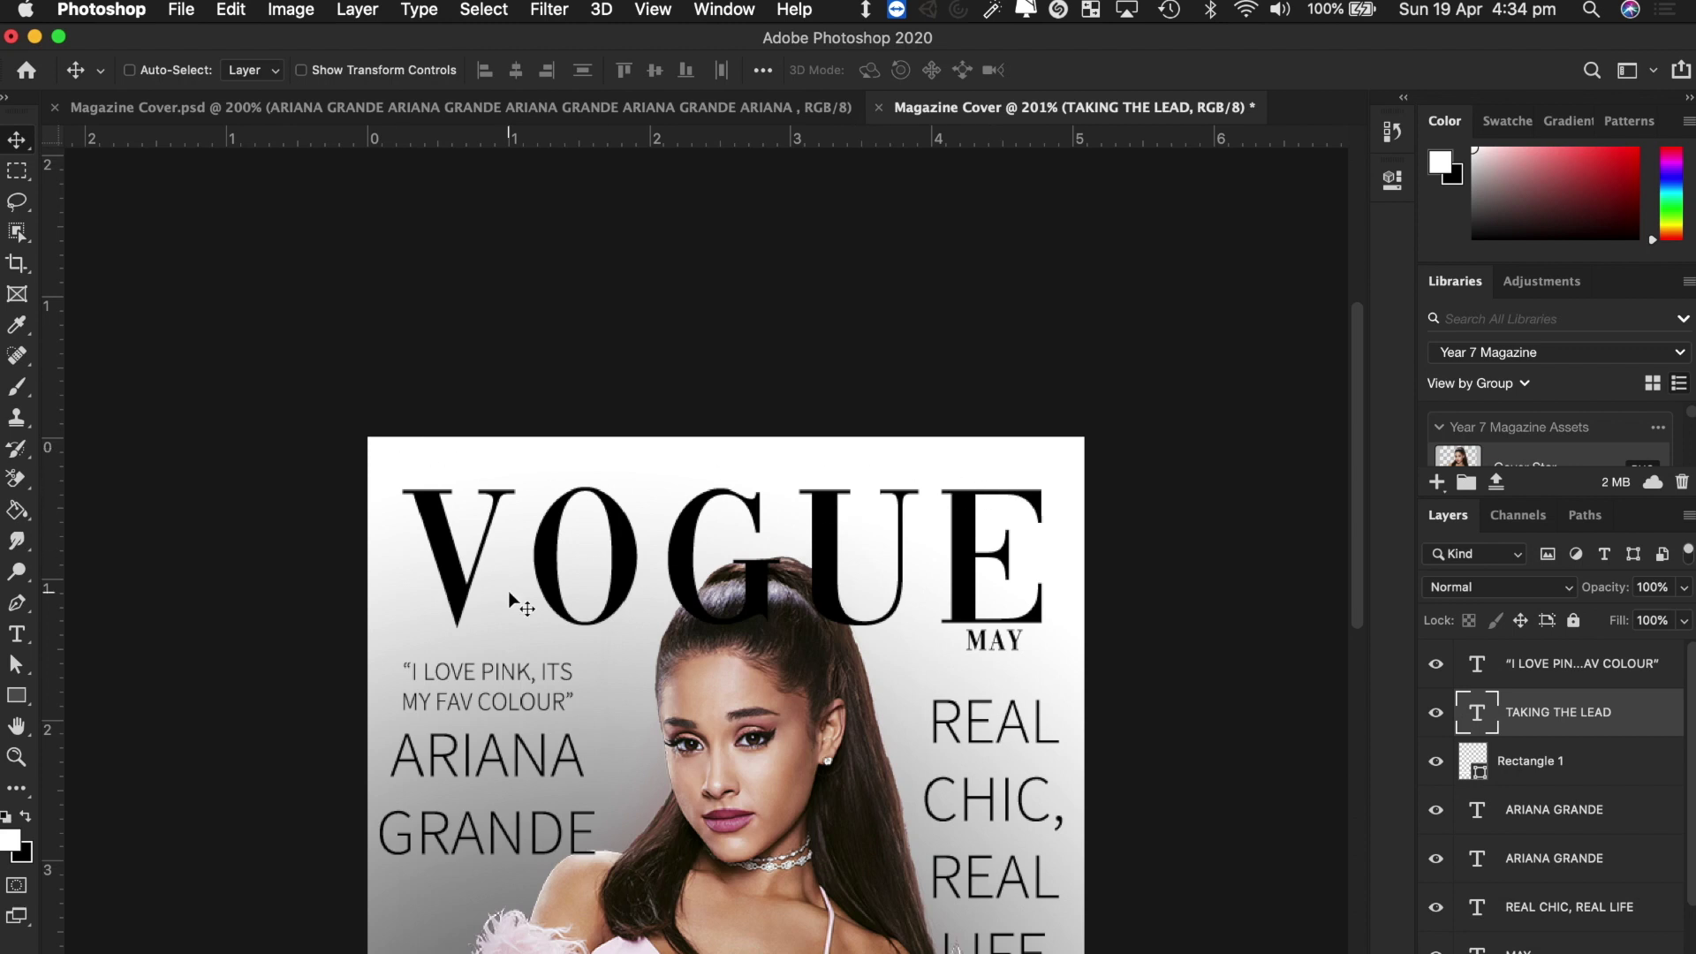
# Draw a thin rectangle strip along the cover's top edge and fill it black.
pyautogui.click(17, 696)
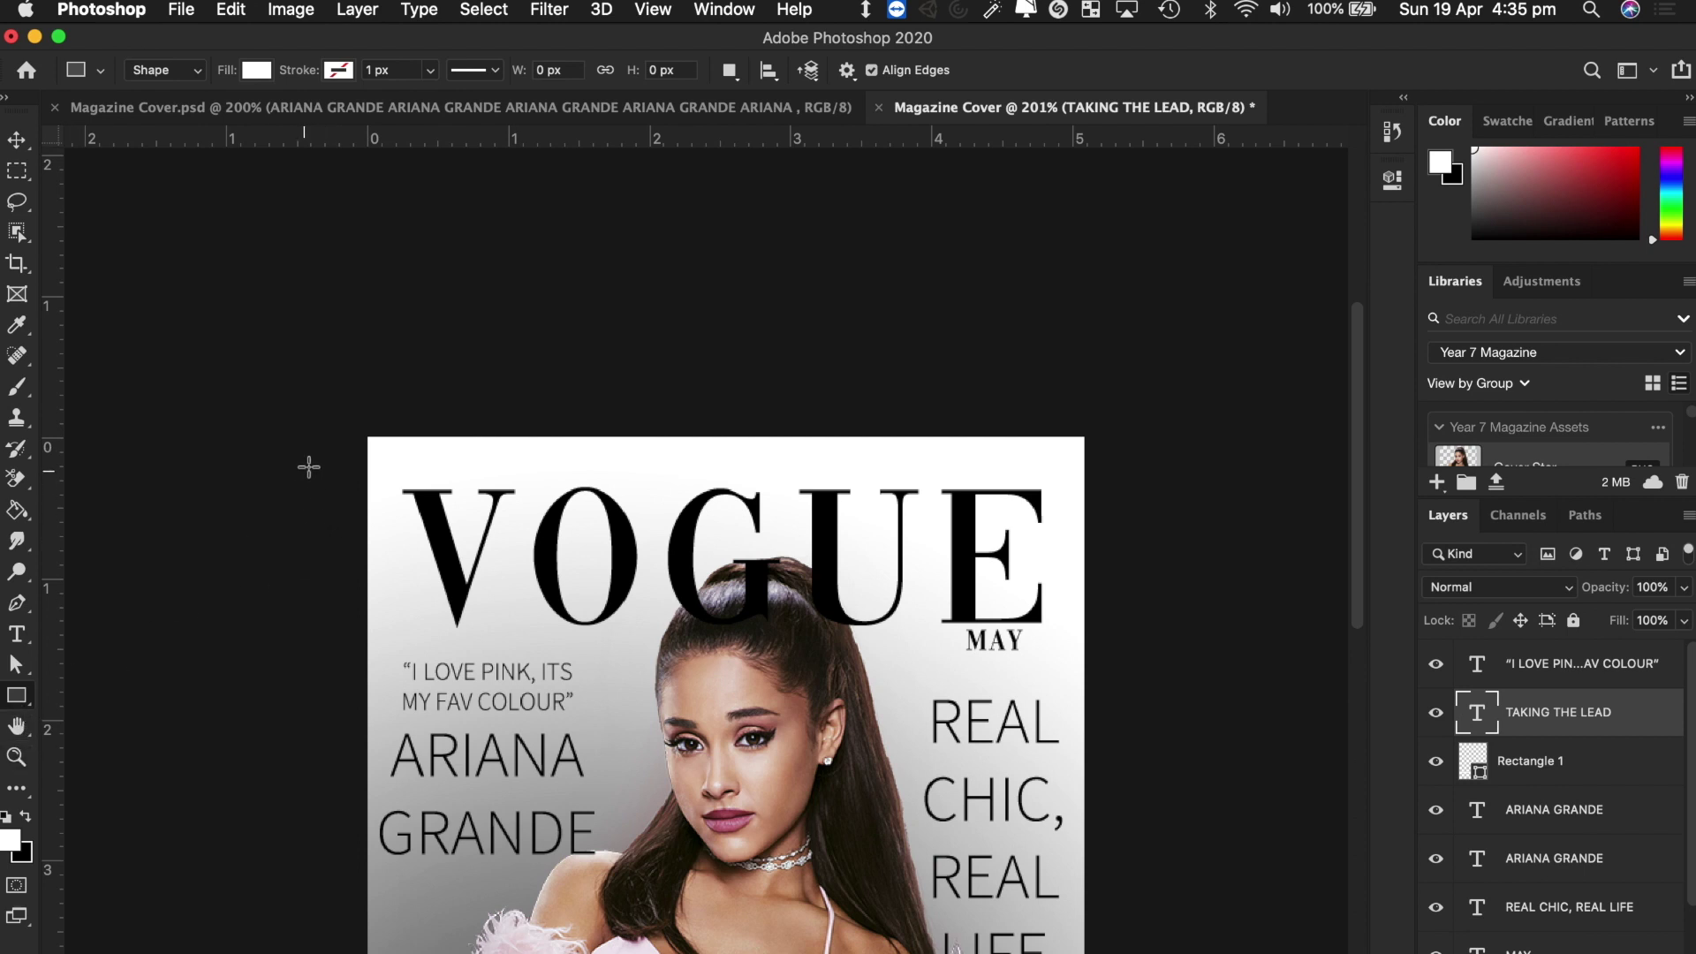
pyautogui.moveTo(341, 434); pyautogui.dragTo(1097, 461)
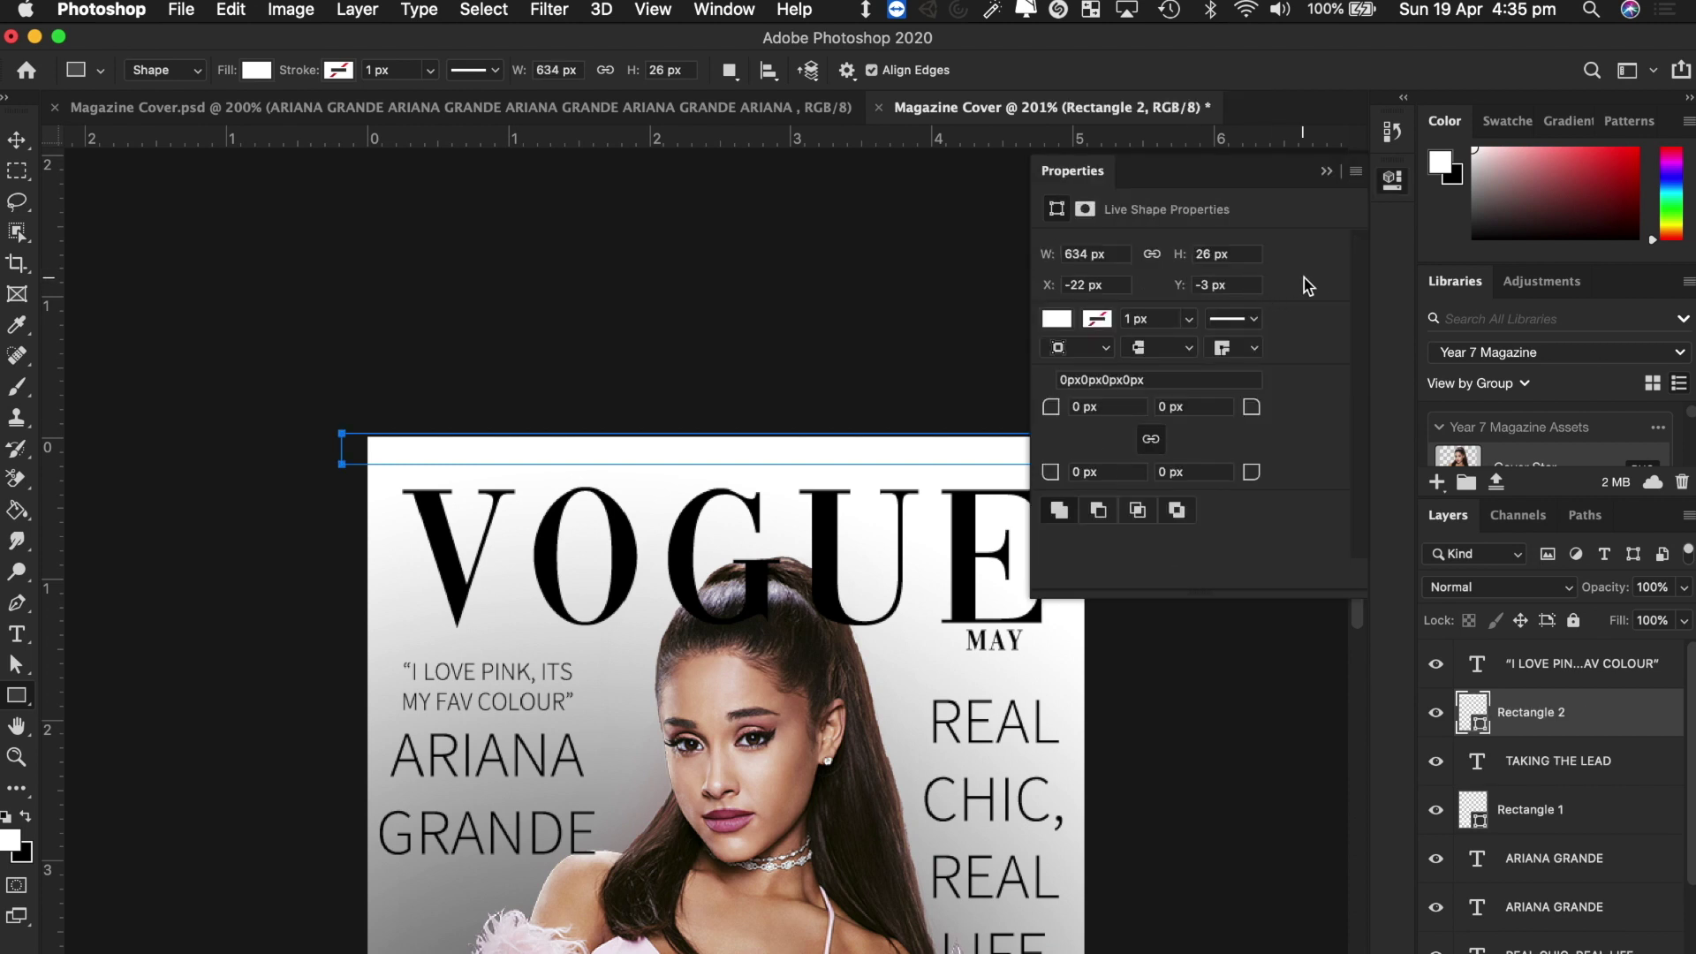
pyautogui.click(1056, 319)
pyautogui.click(1250, 444)
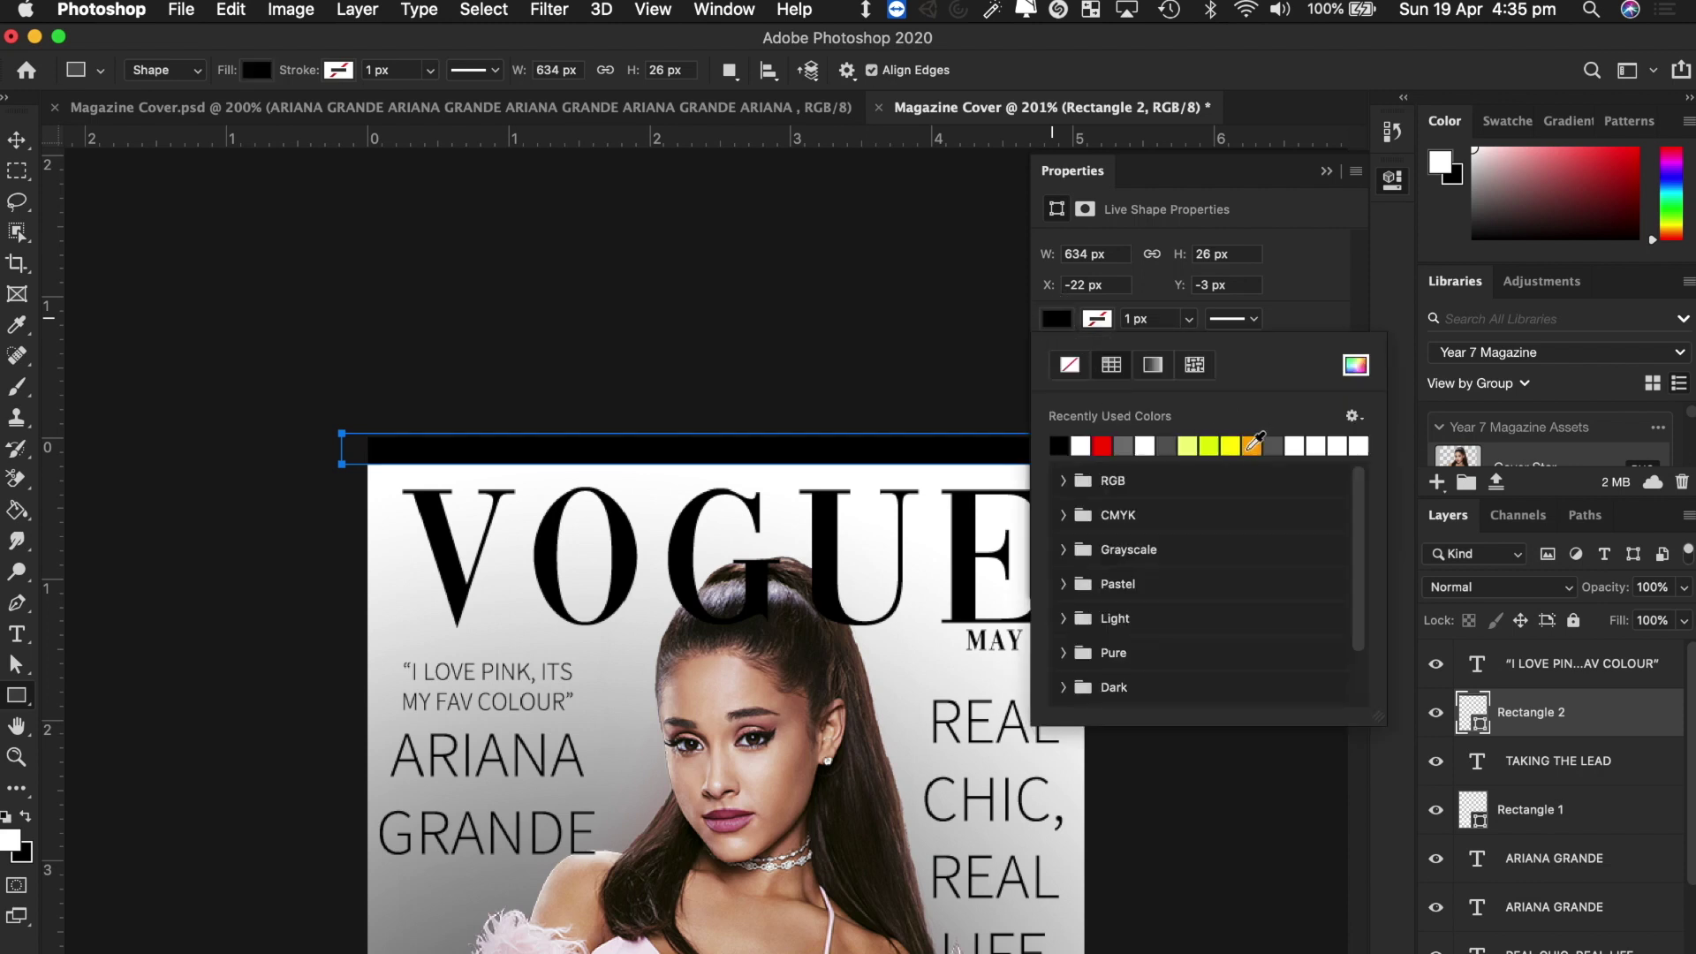
pyautogui.click(1334, 187)
pyautogui.click(1326, 170)
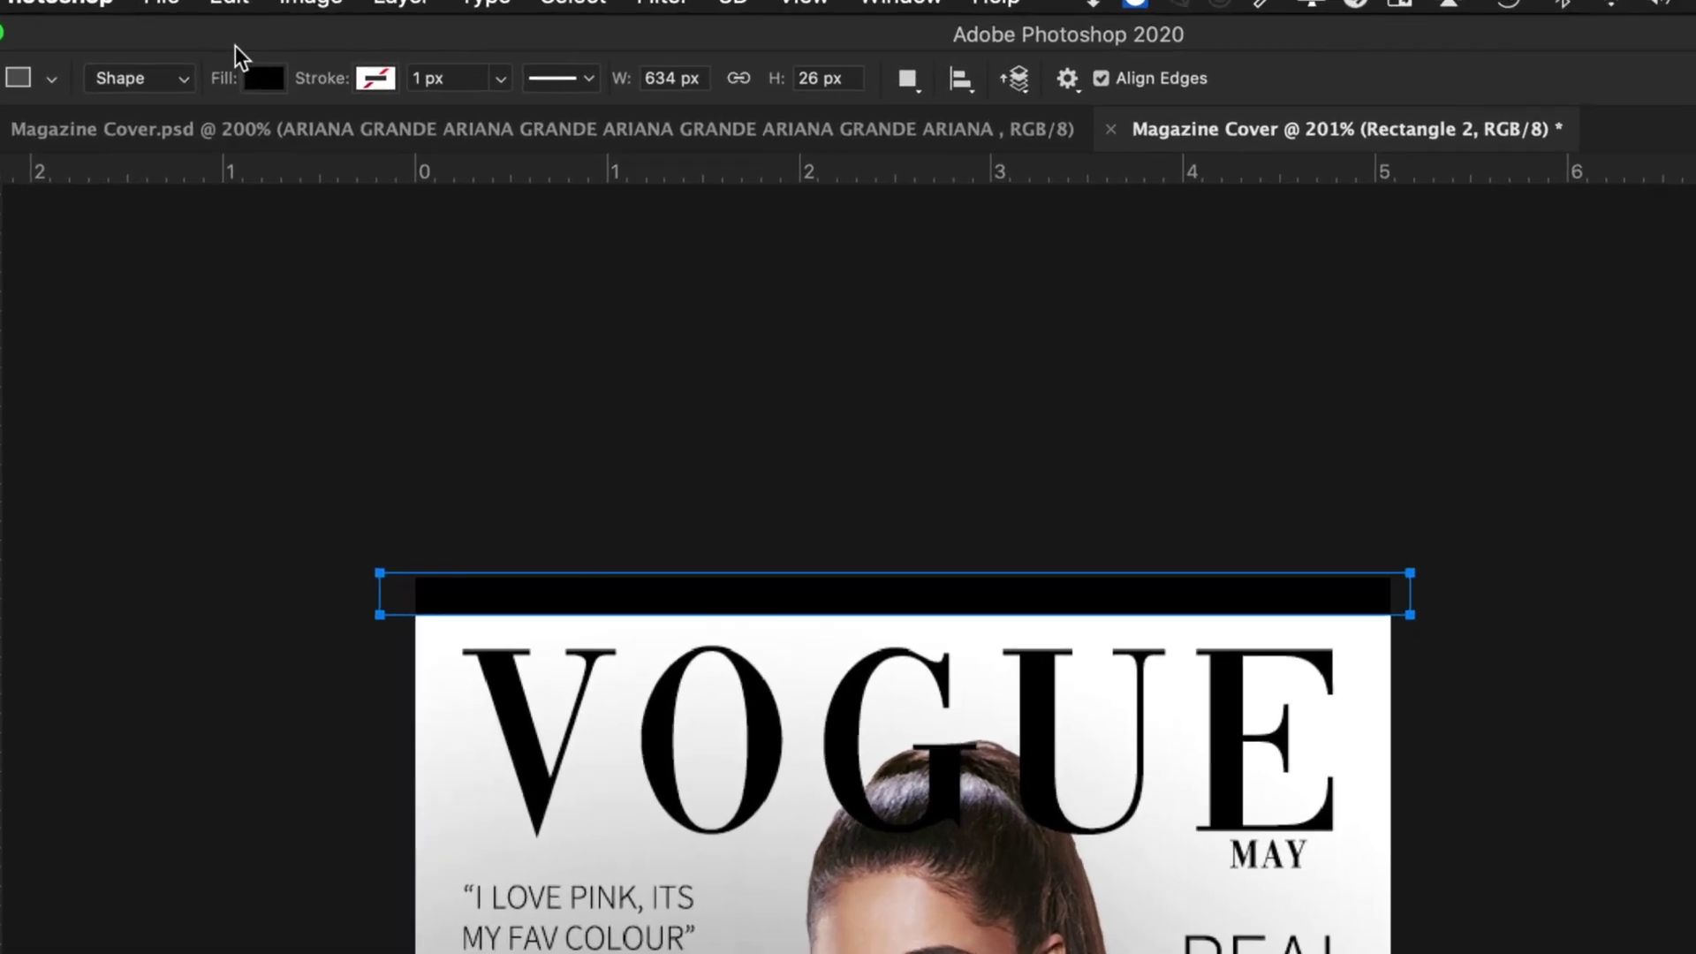
pyautogui.click(272, 82)
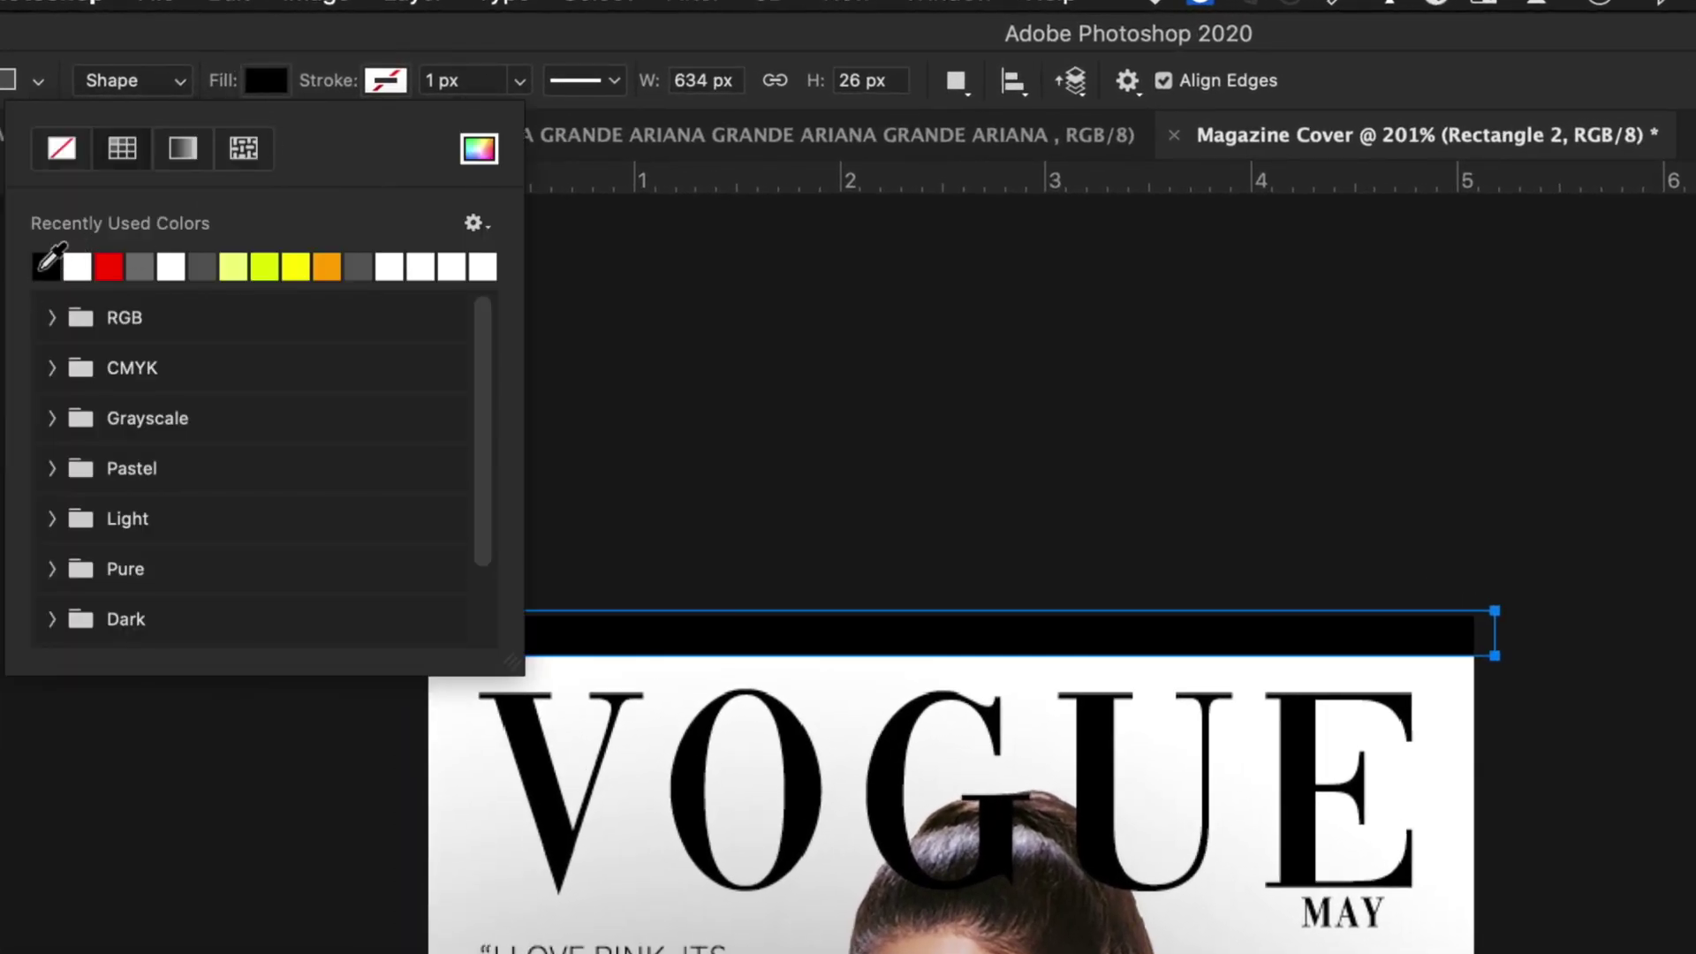
pyautogui.click(478, 148)
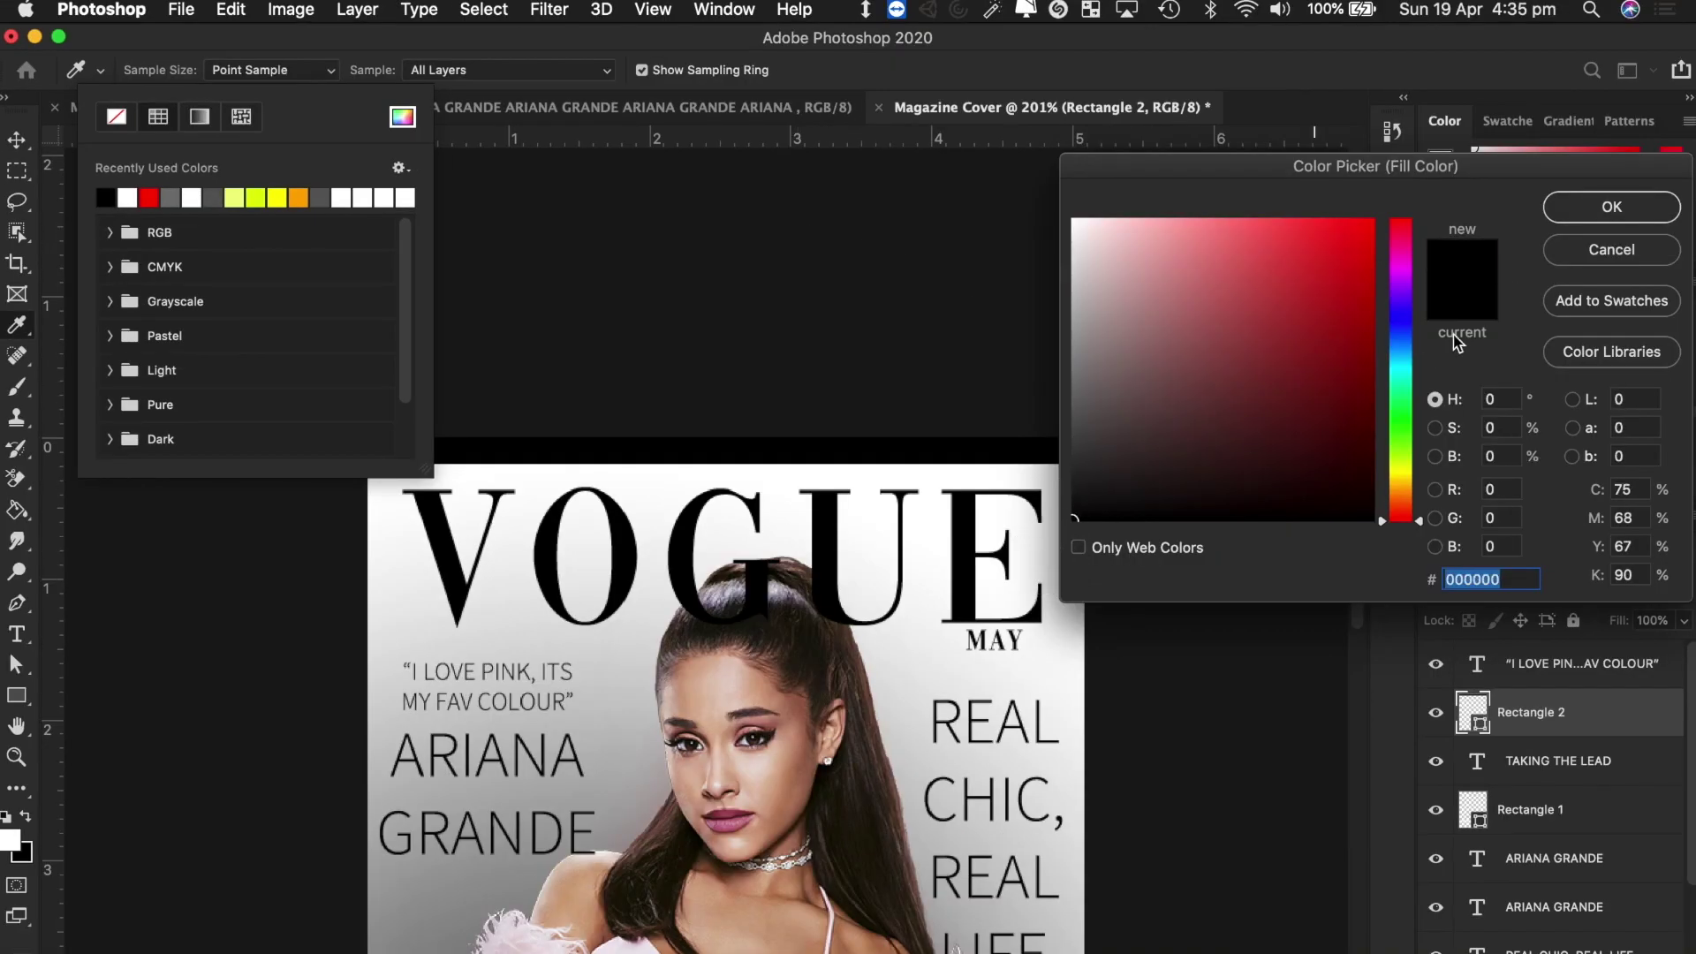
pyautogui.click(1578, 214)
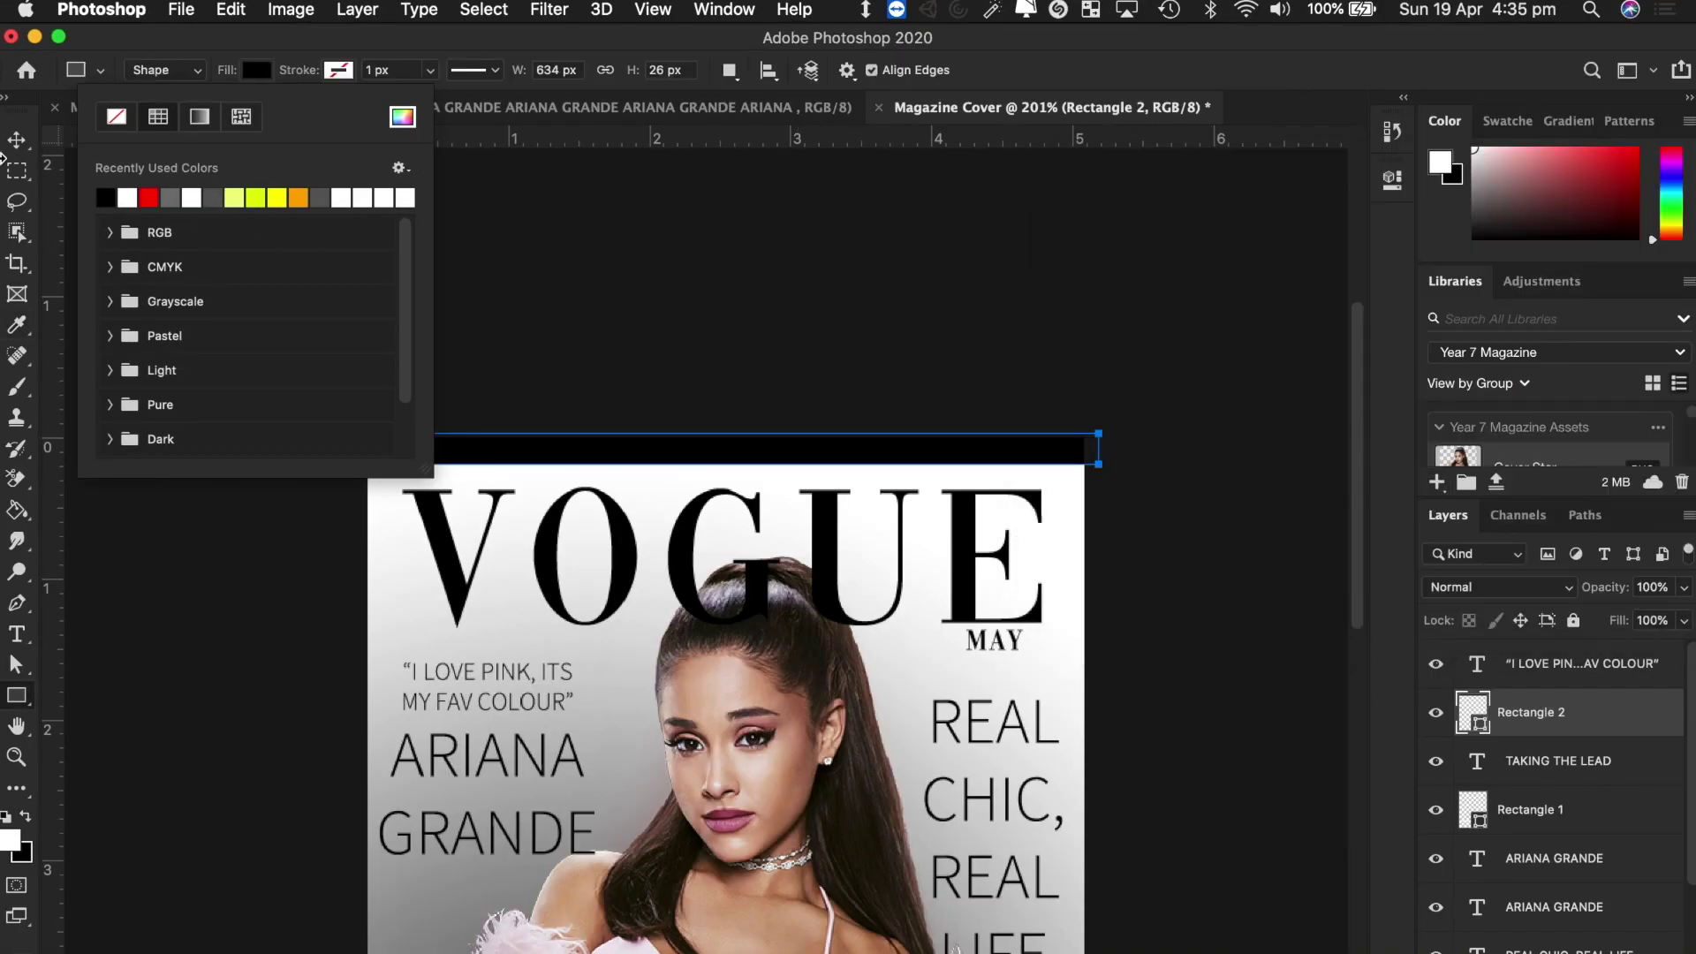
pyautogui.click(16, 150)
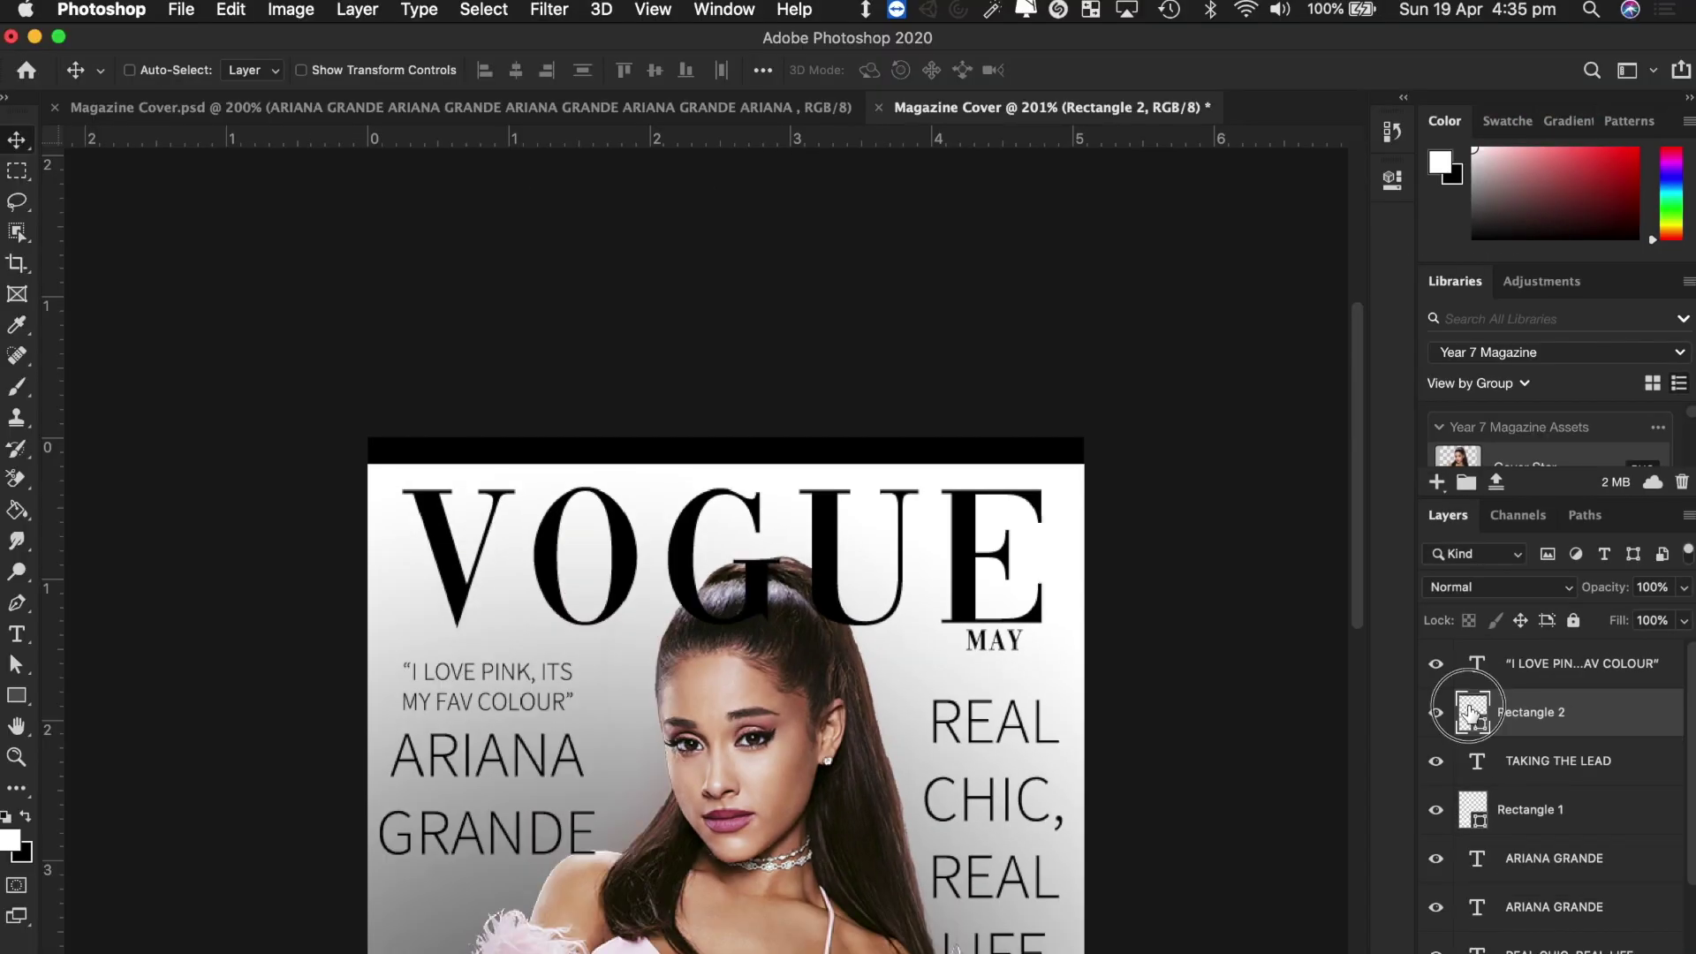
# Try red ff0000 on the strip, then set its colour back to black.
pyautogui.doubleClick(1477, 720)
pyautogui.write('ff0000')
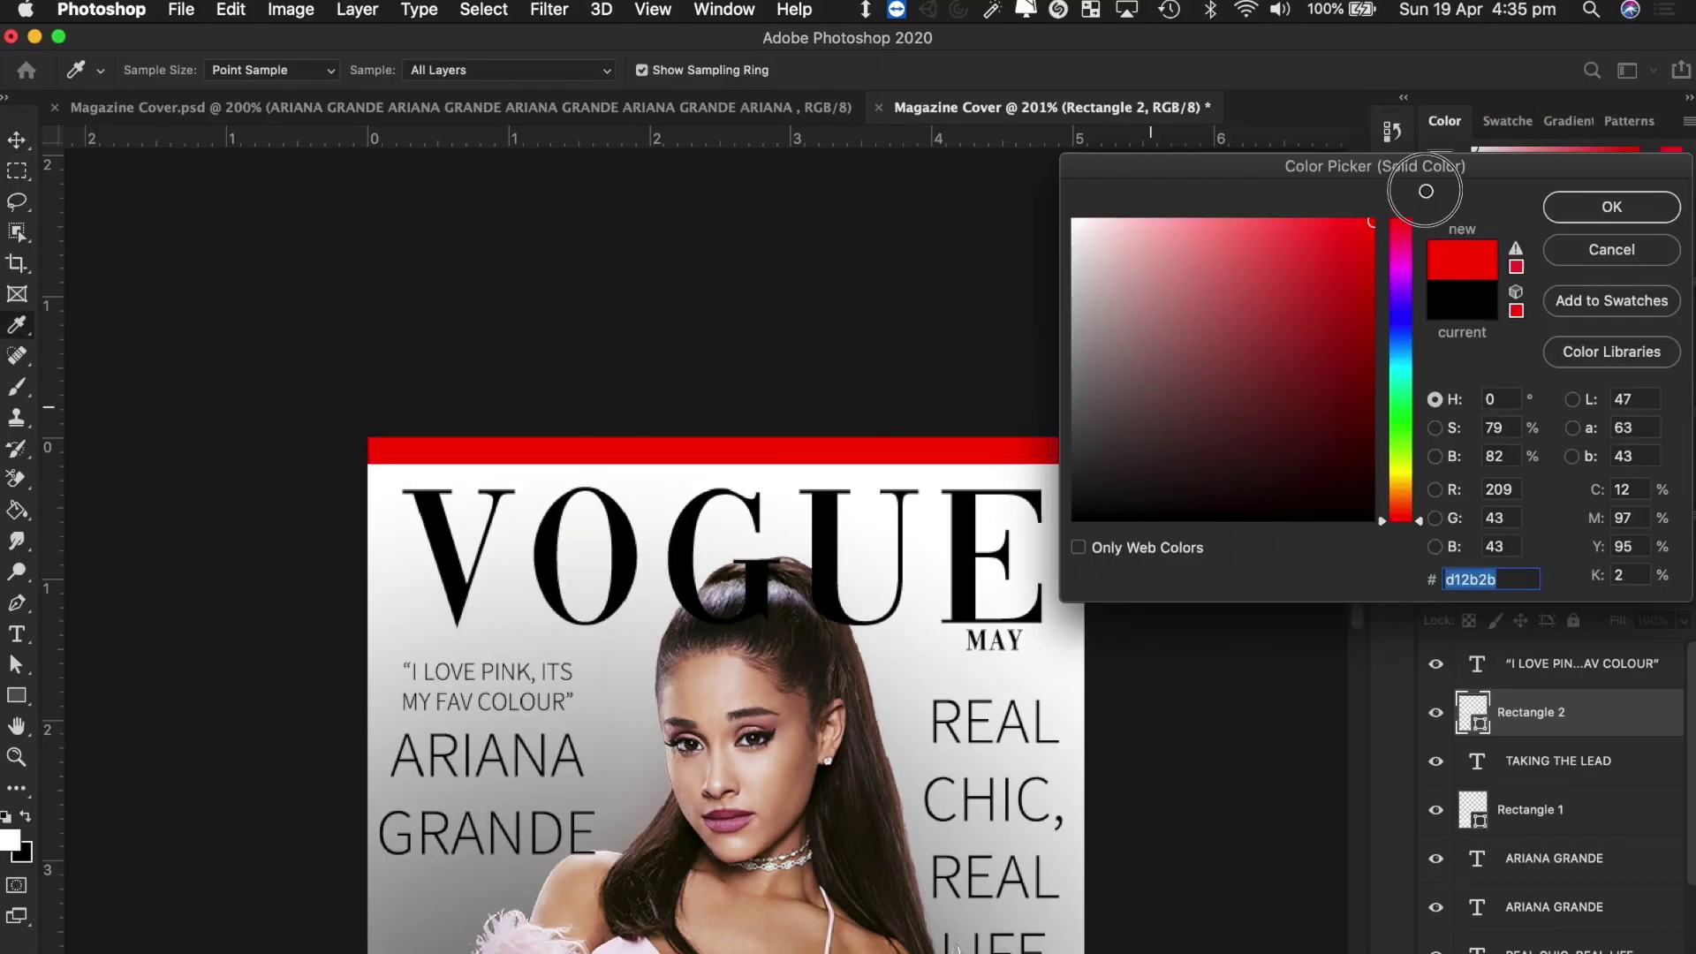
pyautogui.click(1611, 208)
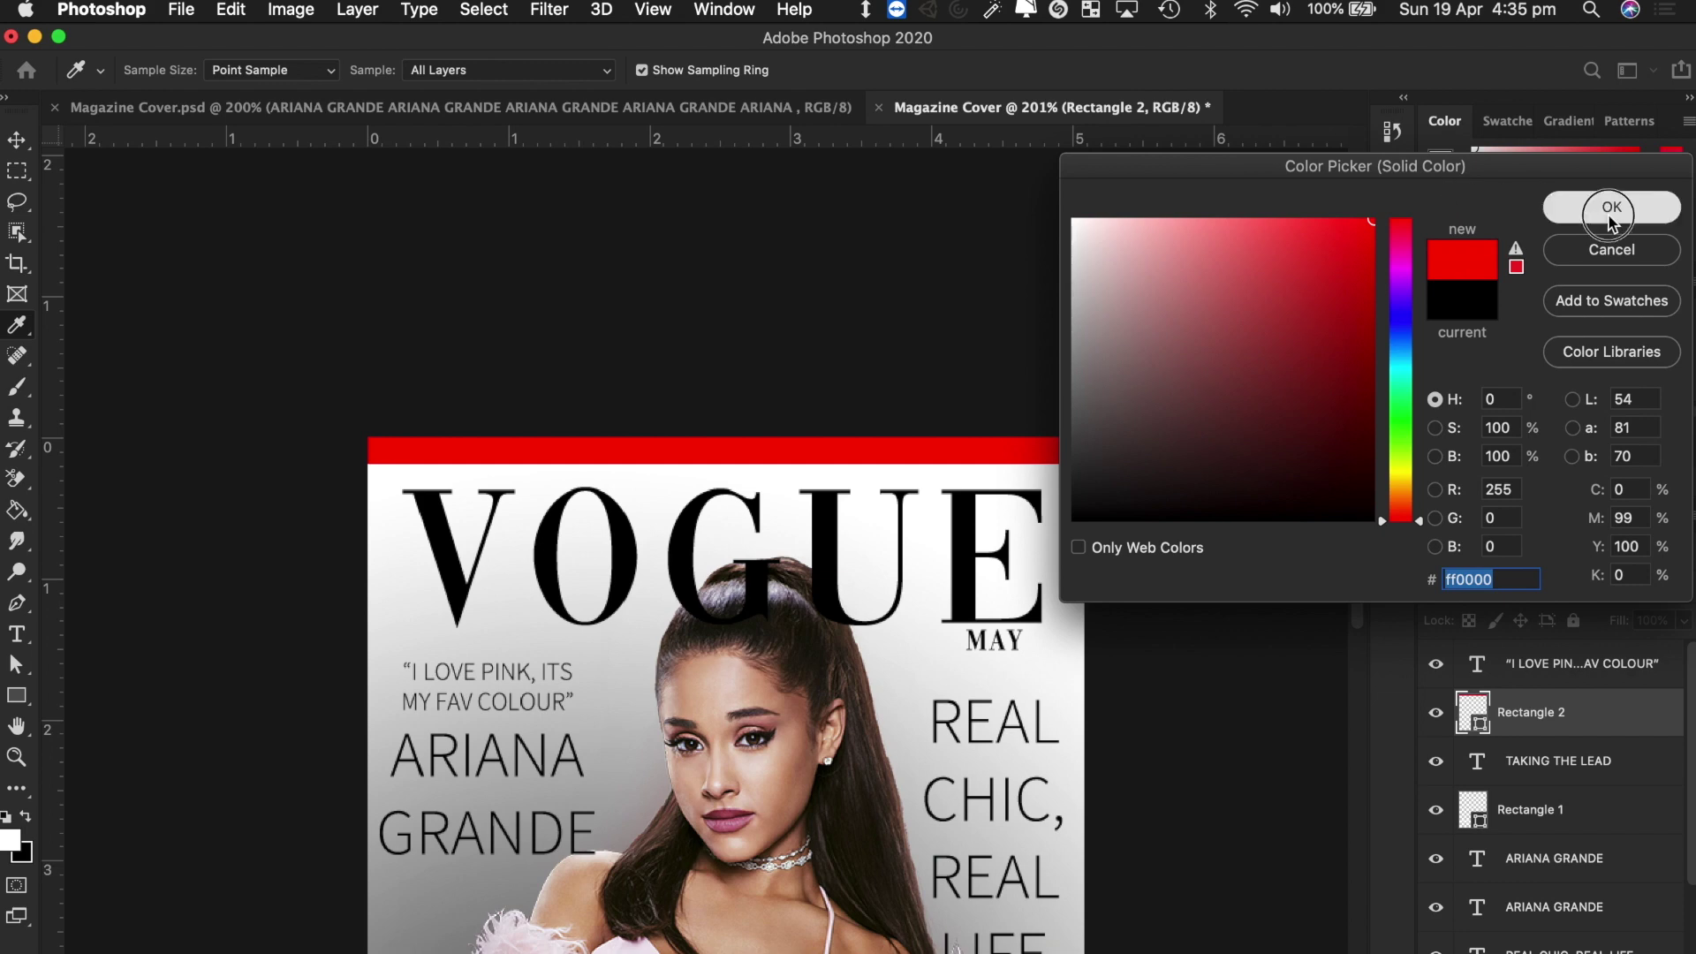
pyautogui.scroll(-5, 1148, 389)
pyautogui.scroll(-3, 1148, 389)
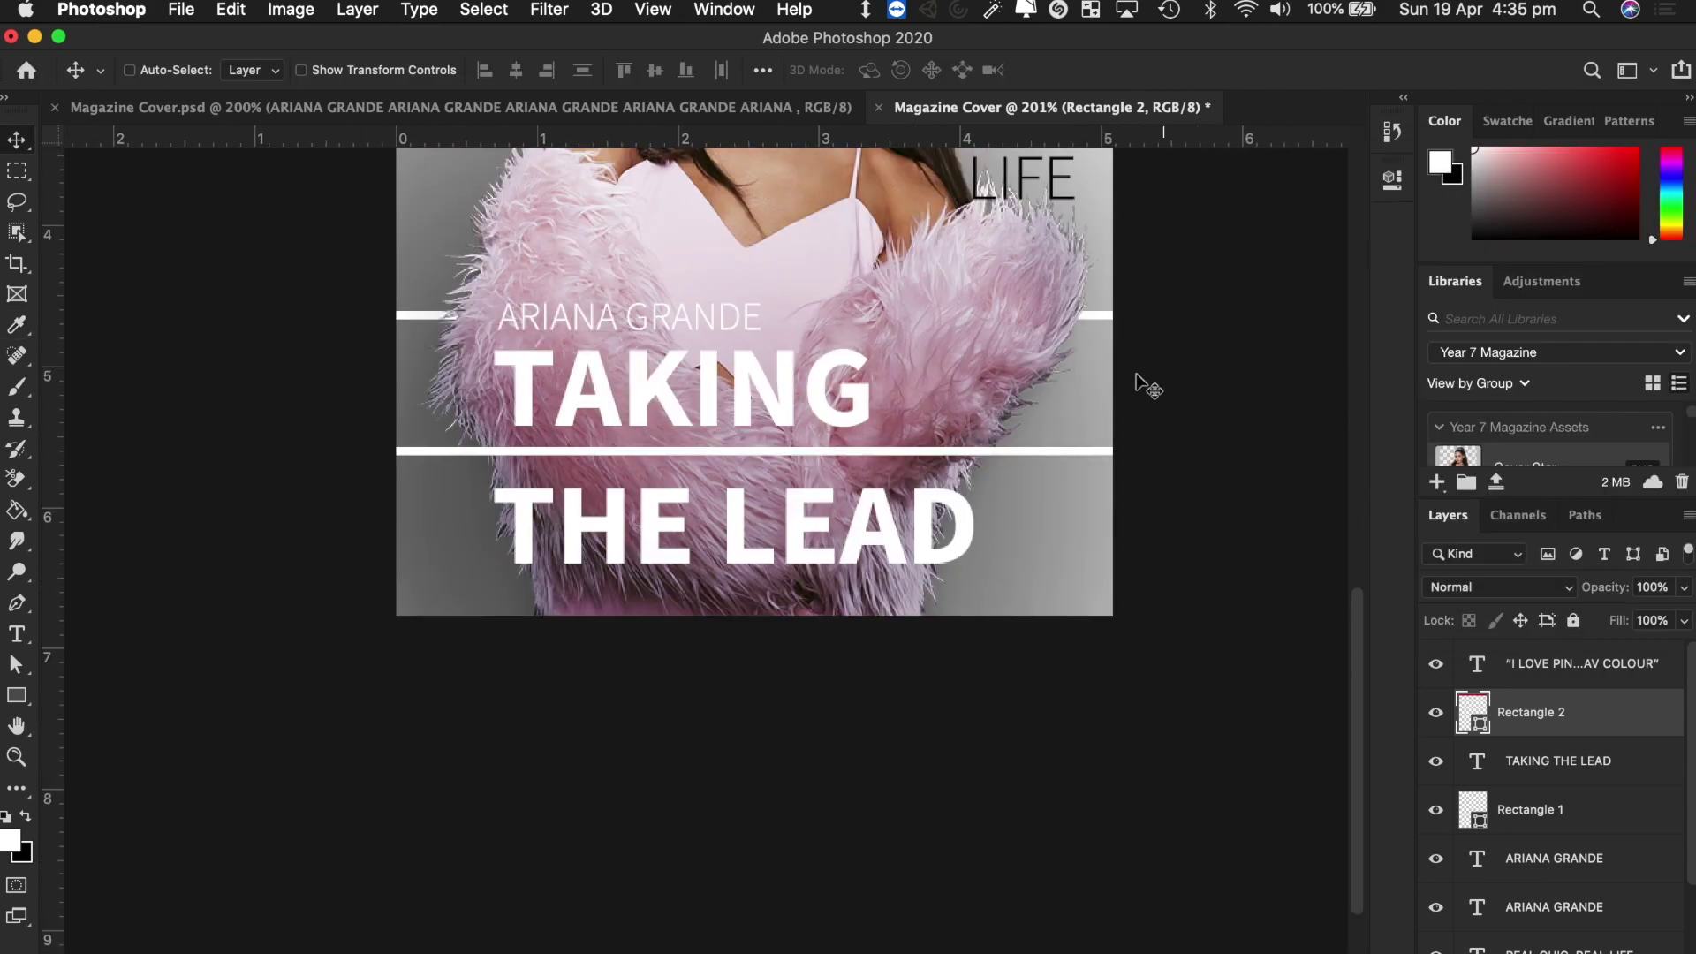
pyautogui.scroll(10, 1149, 389)
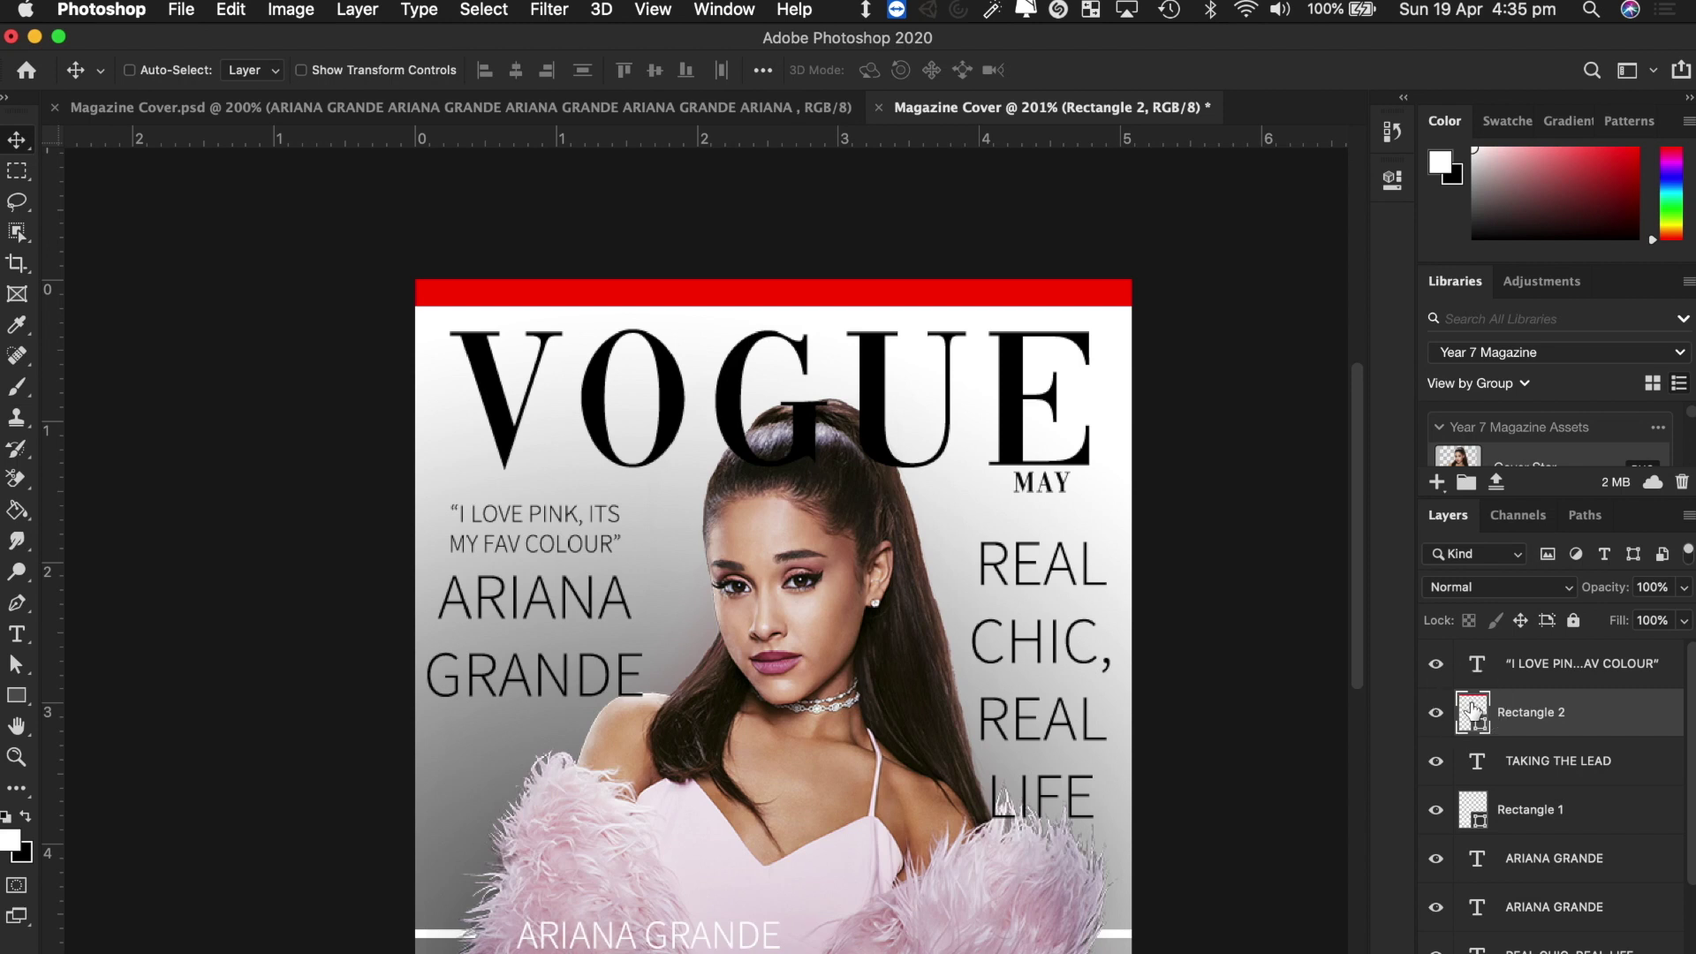
pyautogui.doubleClick(1472, 712)
pyautogui.click(1277, 321)
pyautogui.moveTo(1277, 321); pyautogui.dragTo(1011, 565)
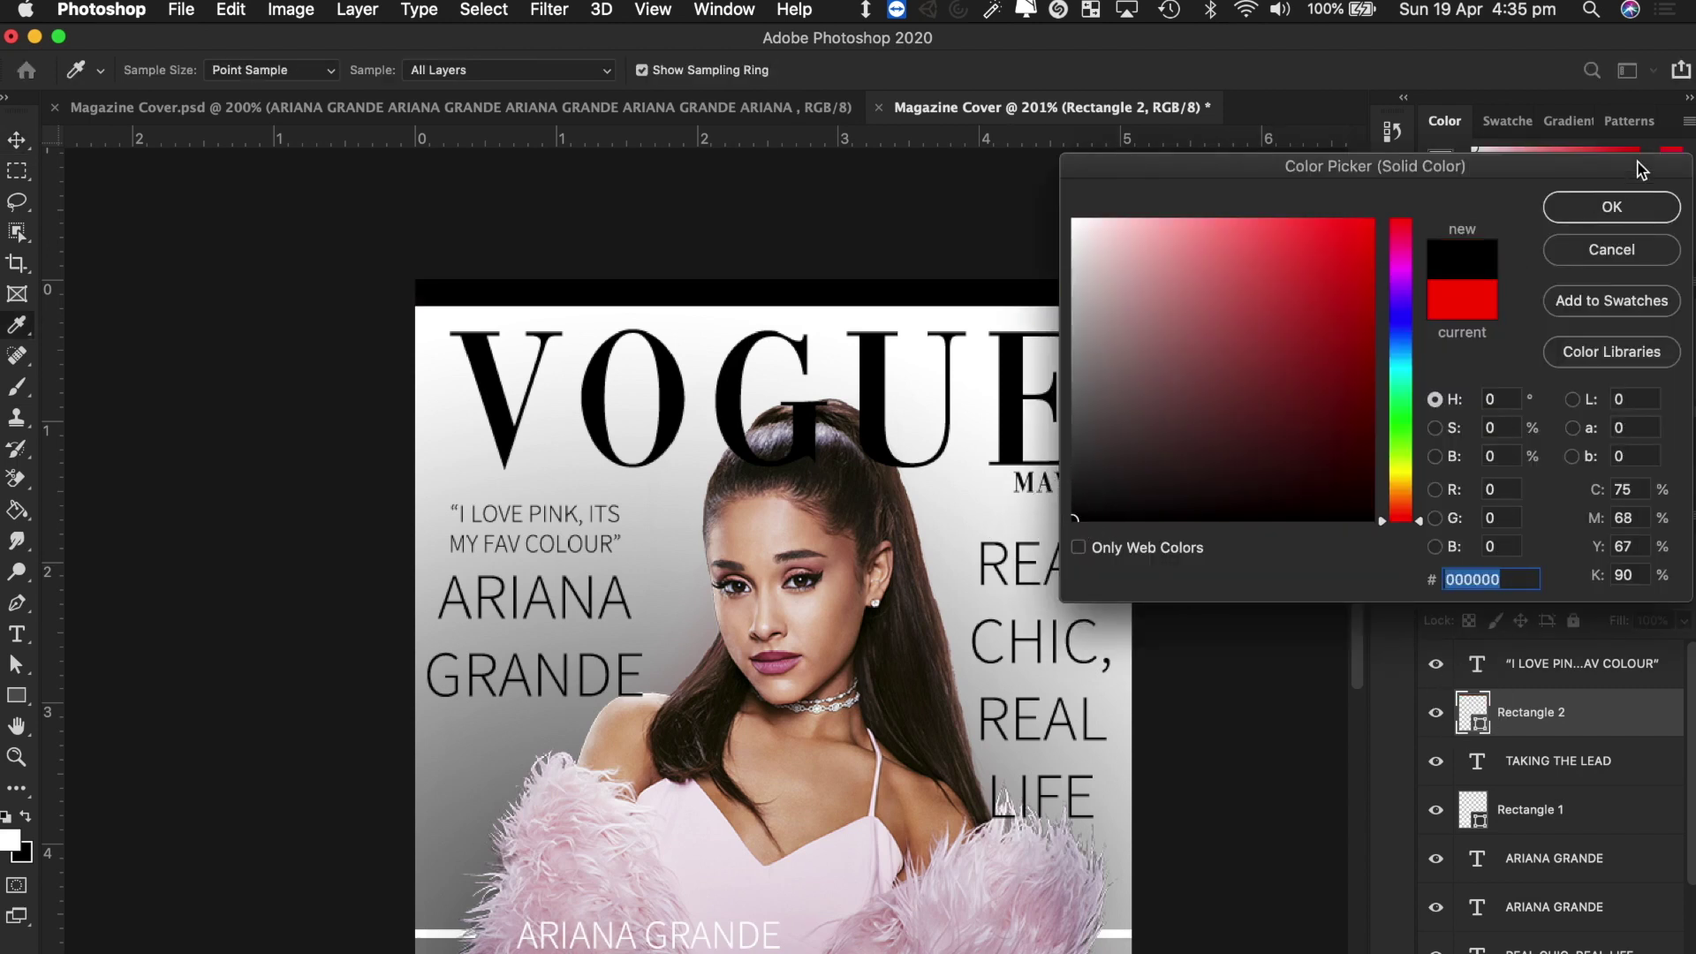
pyautogui.click(1622, 206)
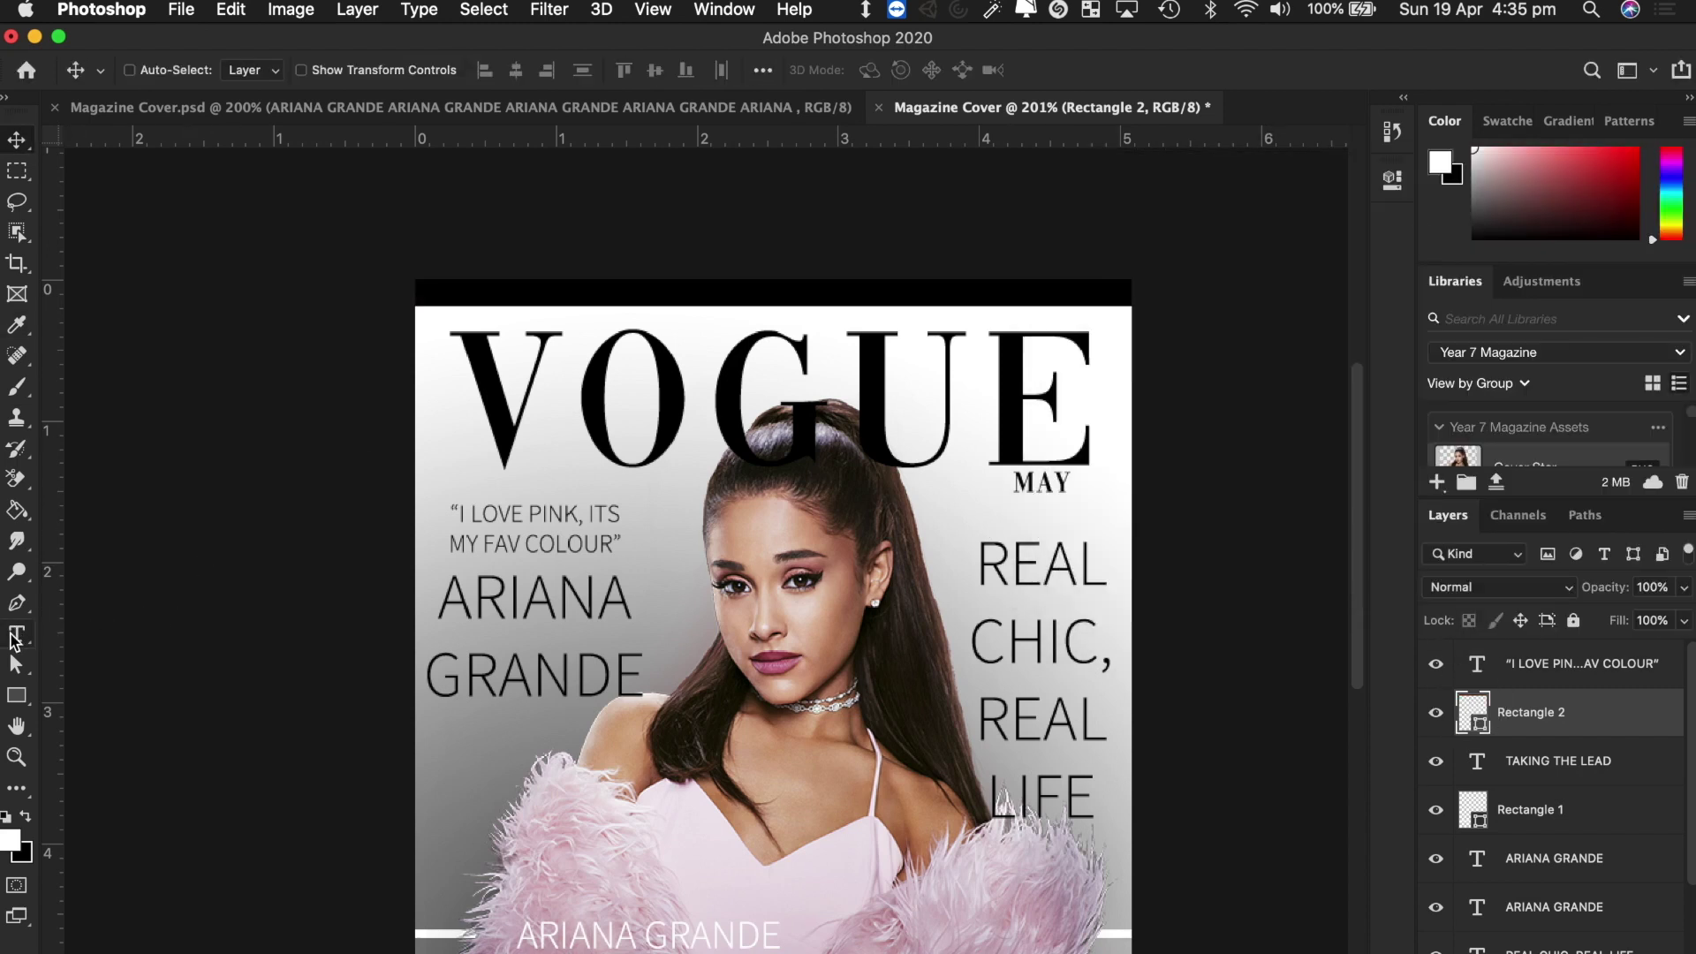
# Drag out a new text box across the middle of the cover.
pyautogui.click(17, 636)
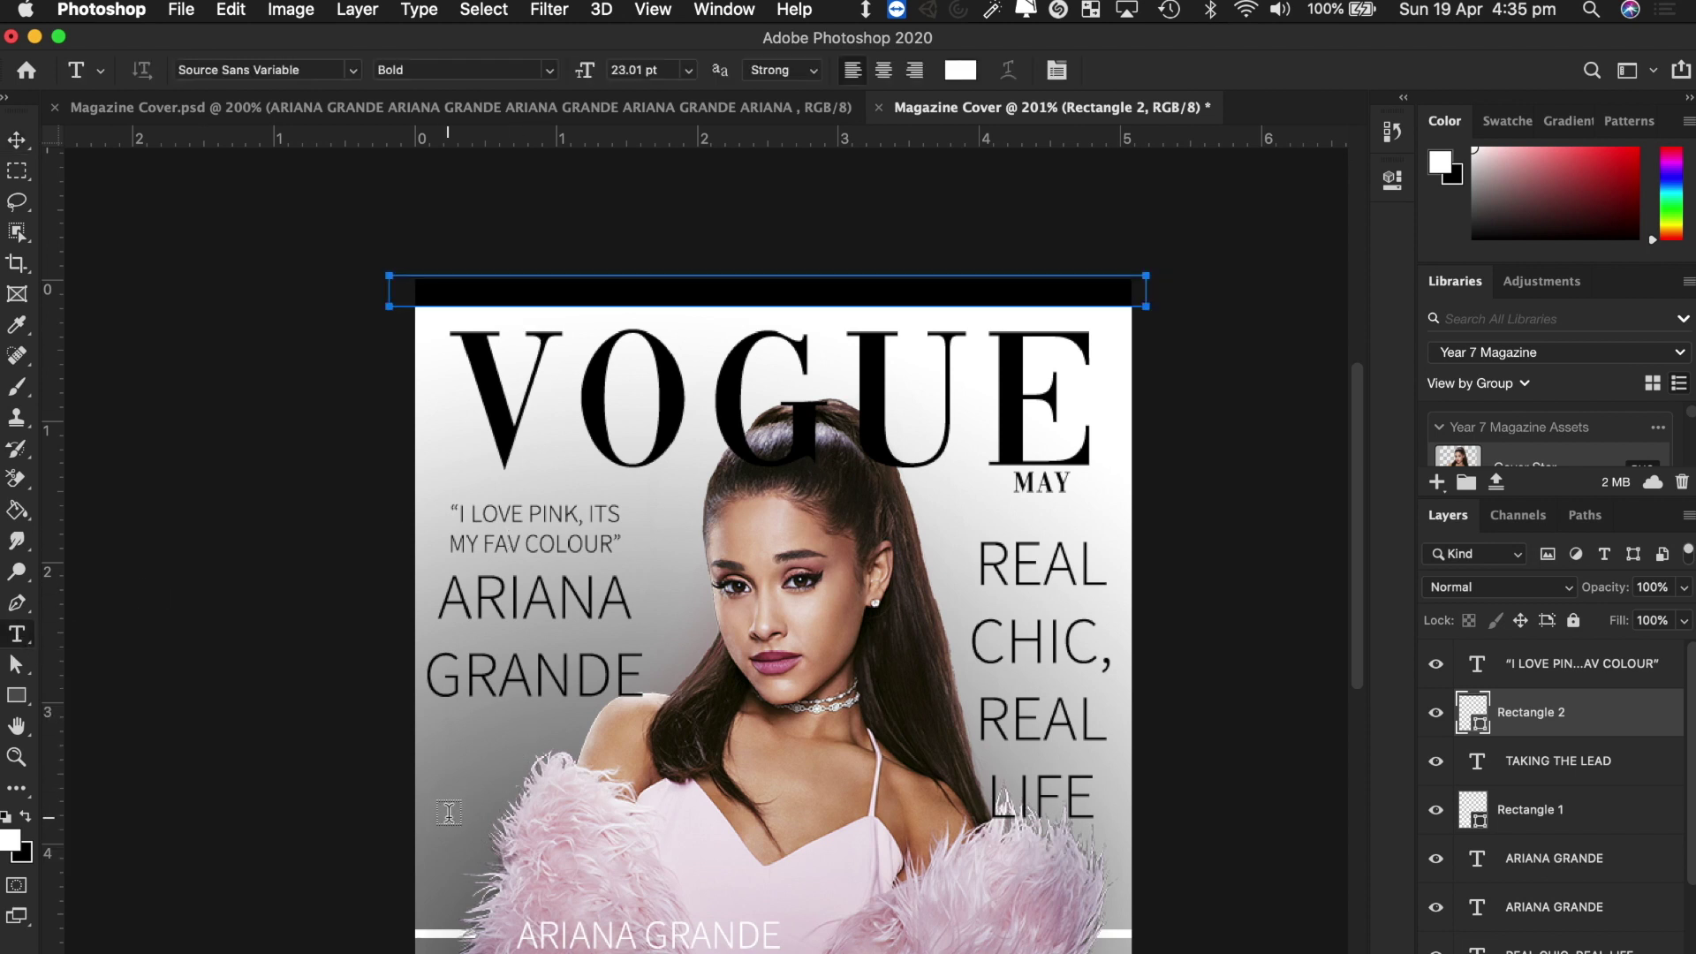
pyautogui.scroll(-3, 449, 812)
pyautogui.moveTo(423, 708)
pyautogui.mouseDown()
pyautogui.moveTo(572, 769)
pyautogui.moveTo(825, 751)
pyautogui.moveTo(1060, 776)
pyautogui.moveTo(1213, 745)
pyautogui.mouseUp()
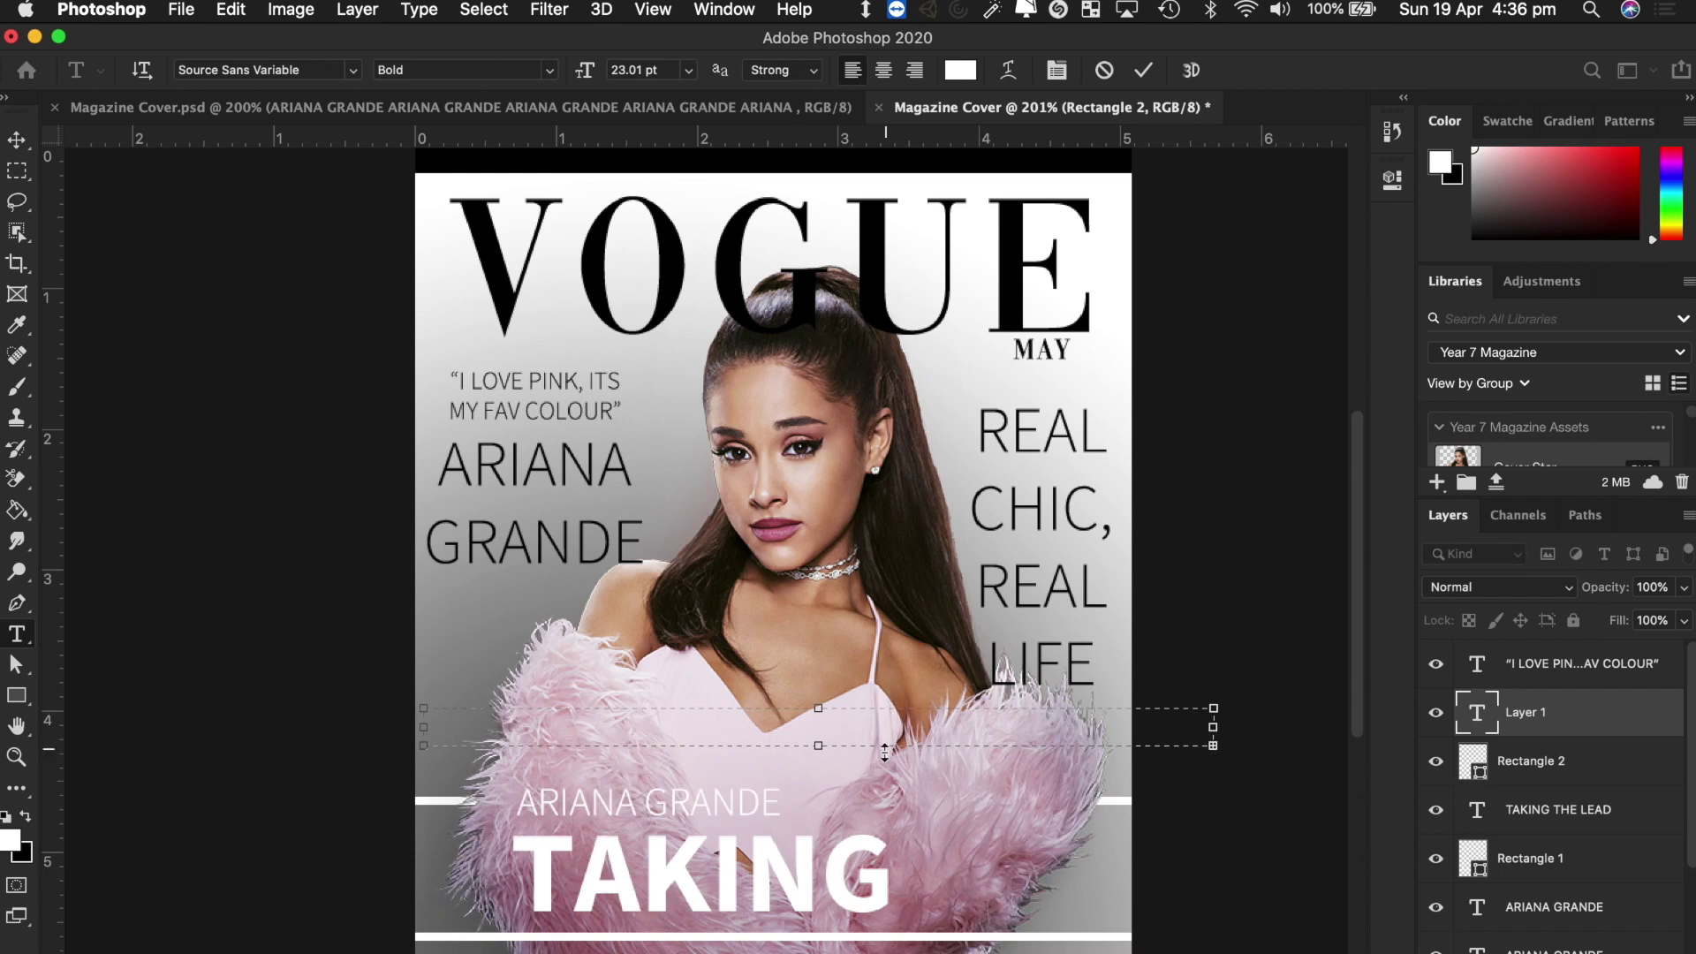
# Paste ARIANA GRANDE into the text box, reduce its size and fit the box to the line.
pyautogui.moveTo(1213, 745); pyautogui.dragTo(1273, 932)
pyautogui.write('ARIANA GRANDE')
pyautogui.press('cmd+a')
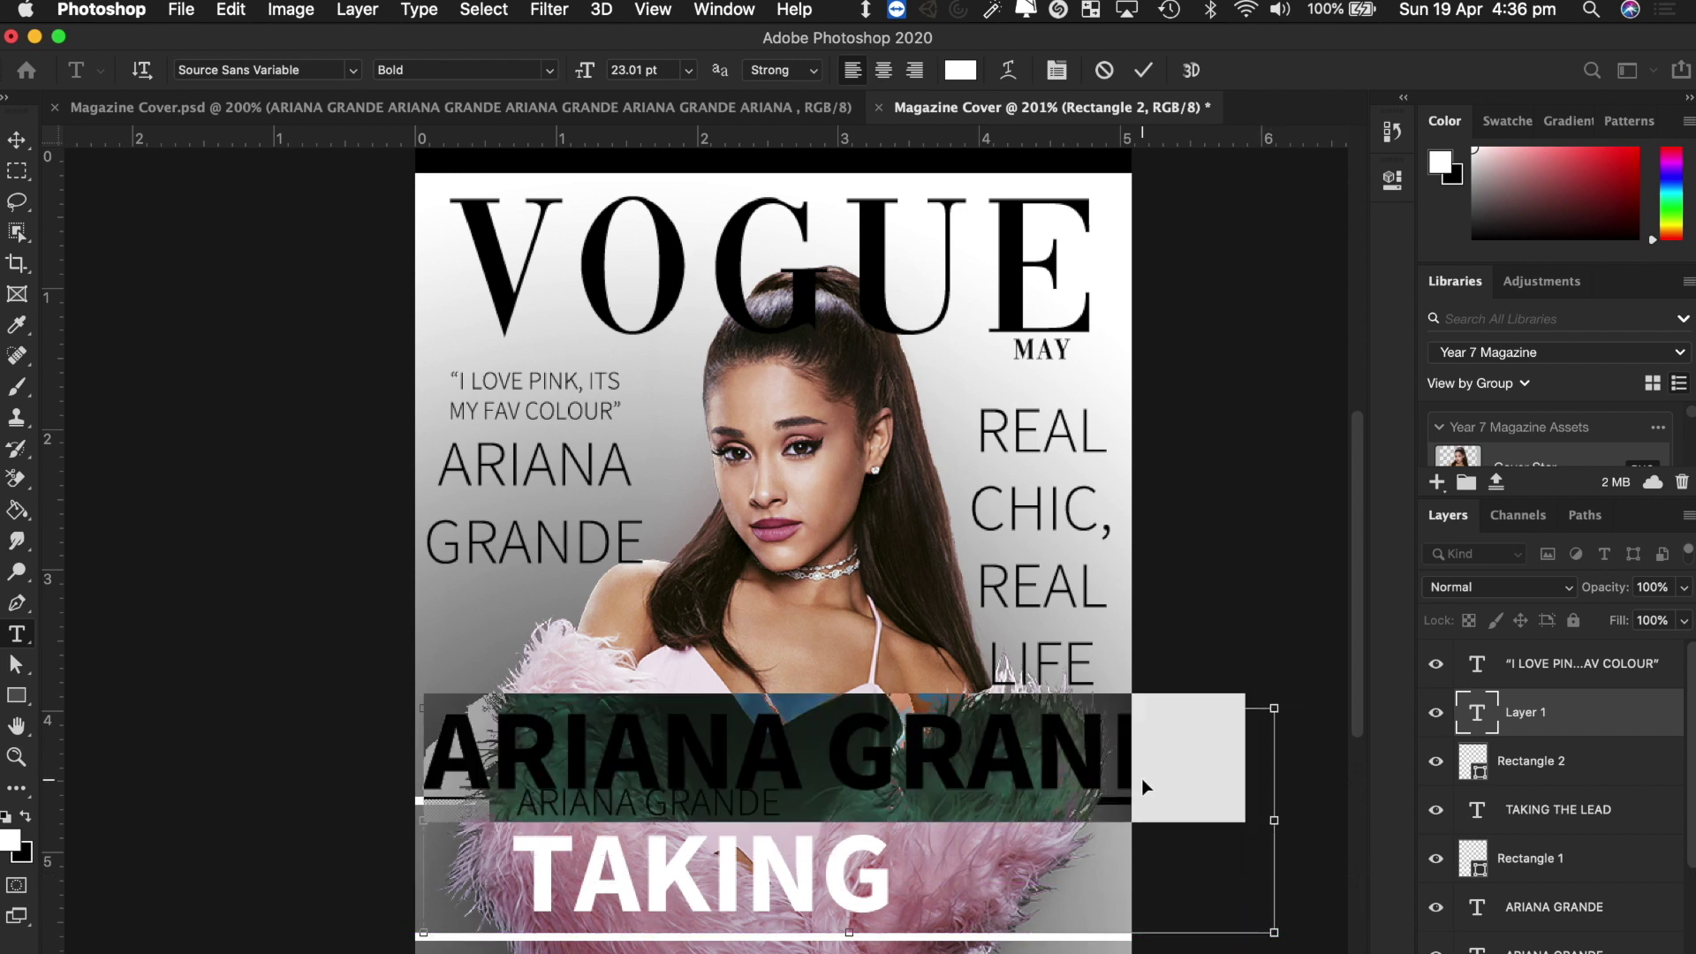
pyautogui.moveTo(584, 71); pyautogui.dragTo(515, 79)
pyautogui.moveTo(1271, 936); pyautogui.dragTo(1210, 775)
pyautogui.moveTo(1210, 745); pyautogui.dragTo(1208, 748)
# Copy the ARIANA GRANDE line and paste it repeatedly so the name repeats across the cover.
pyautogui.click(670, 725)
pyautogui.moveTo(671, 724); pyautogui.dragTo(390, 726)
pyautogui.press('super+c')
pyautogui.press('super+v')
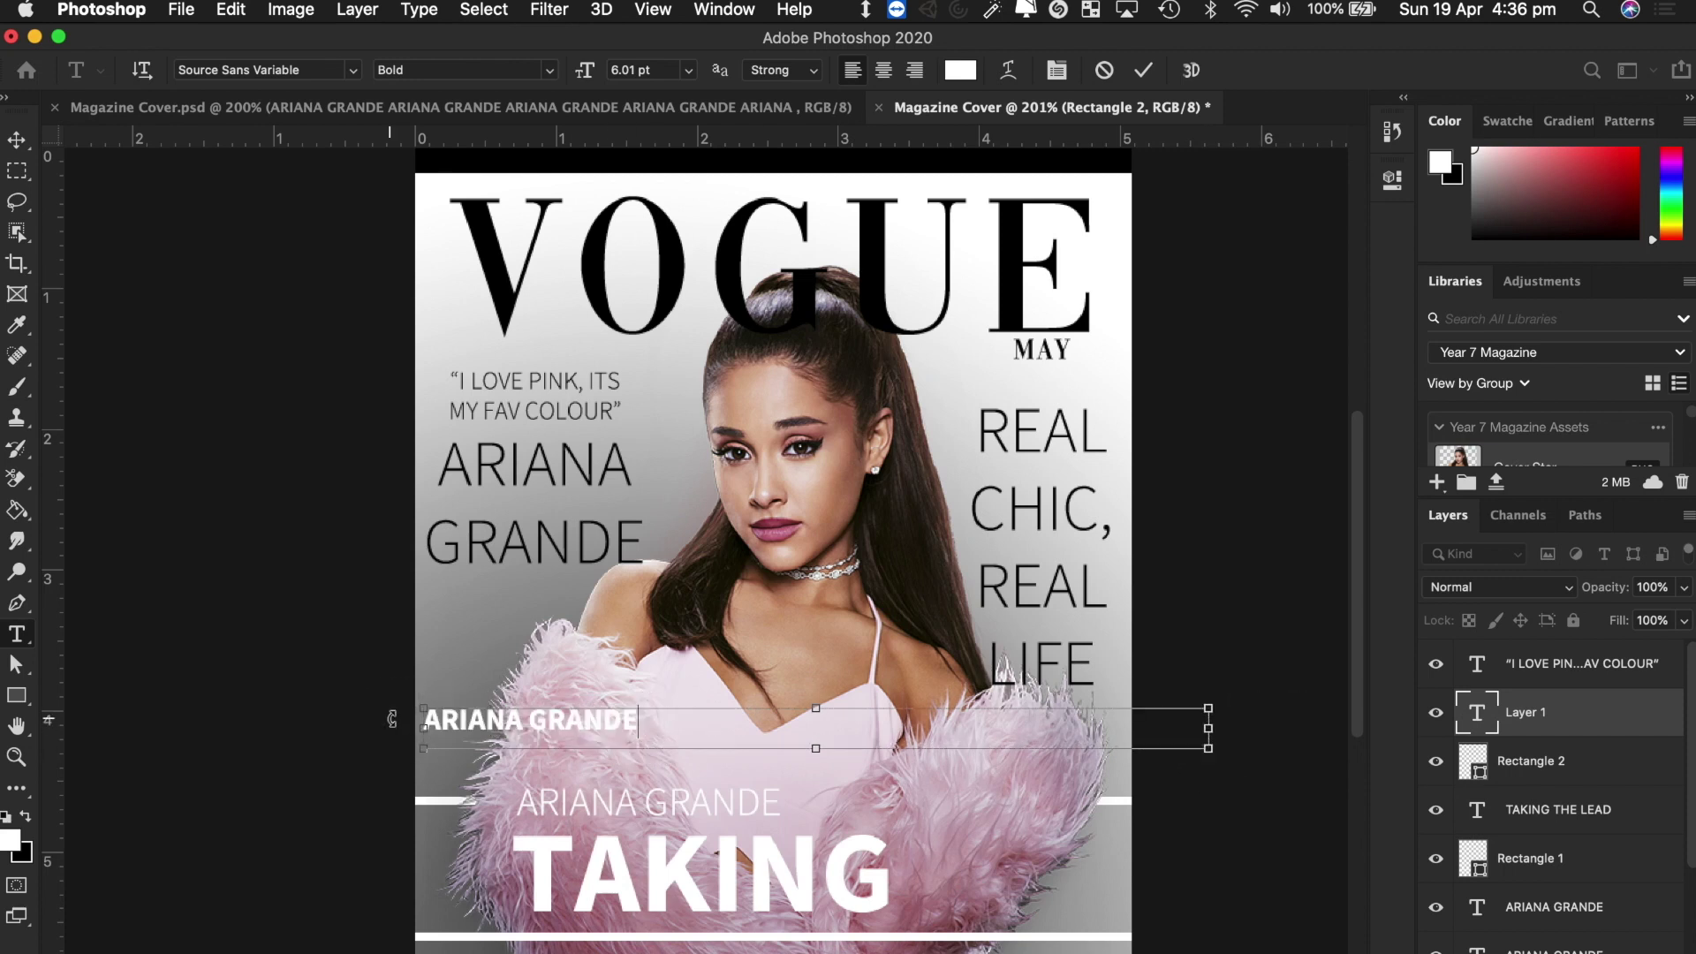
pyautogui.press('super+v')
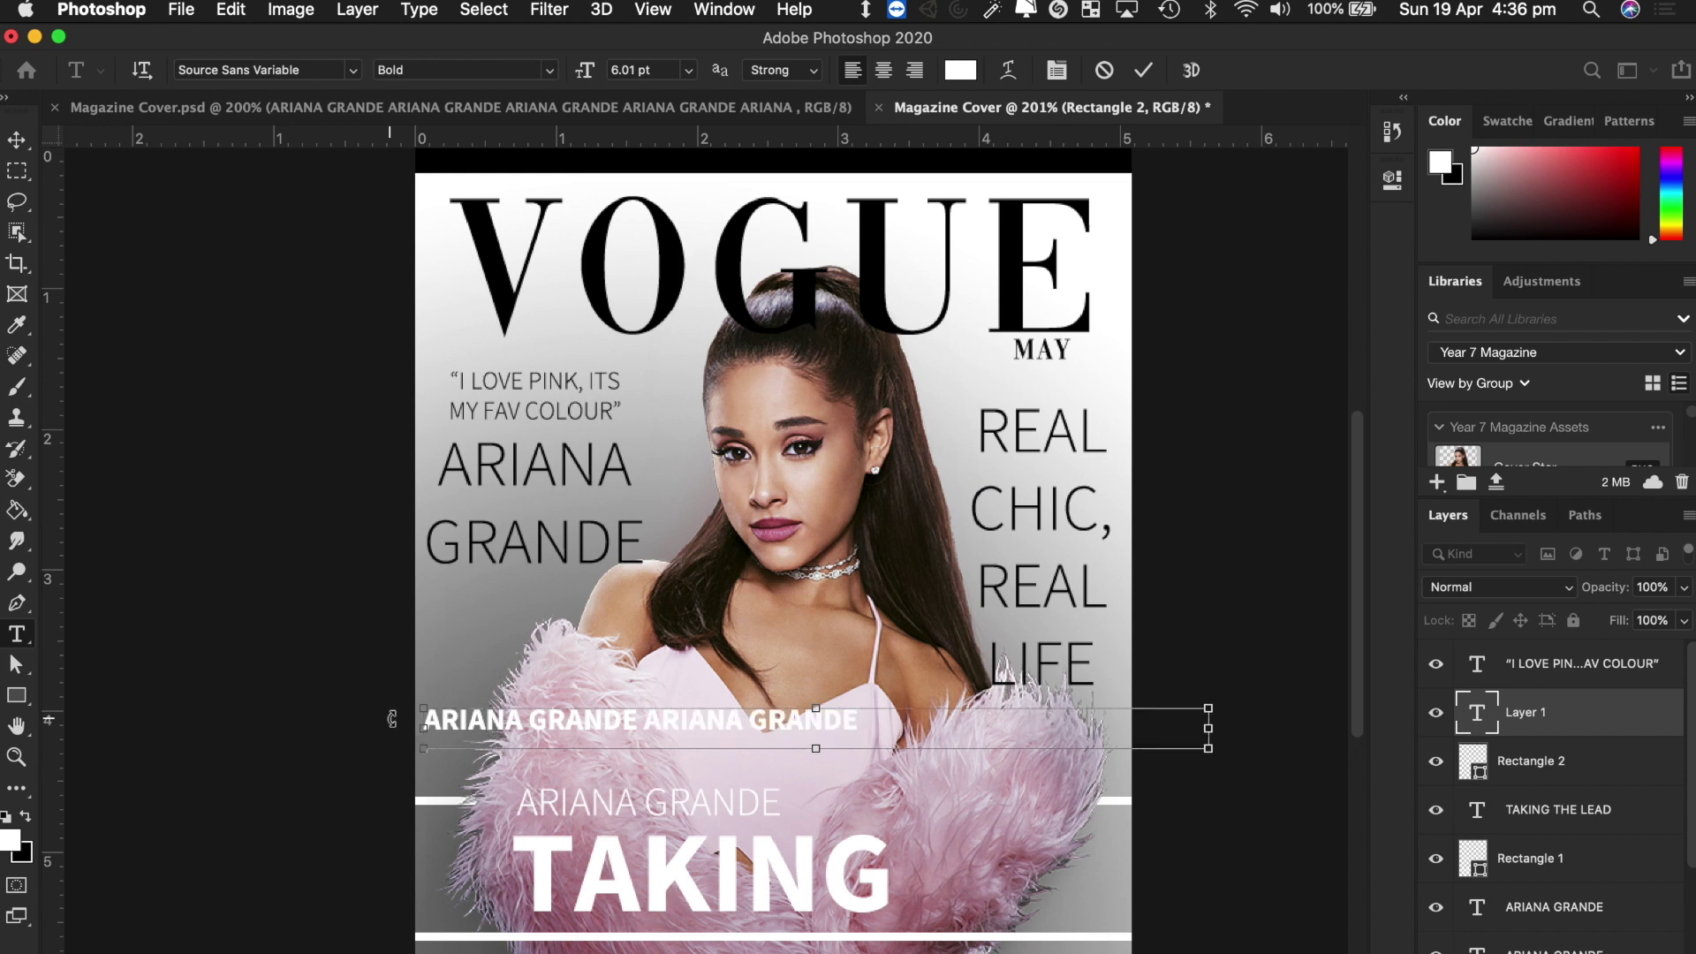
pyautogui.press('super+v')
pyautogui.press('super+v')
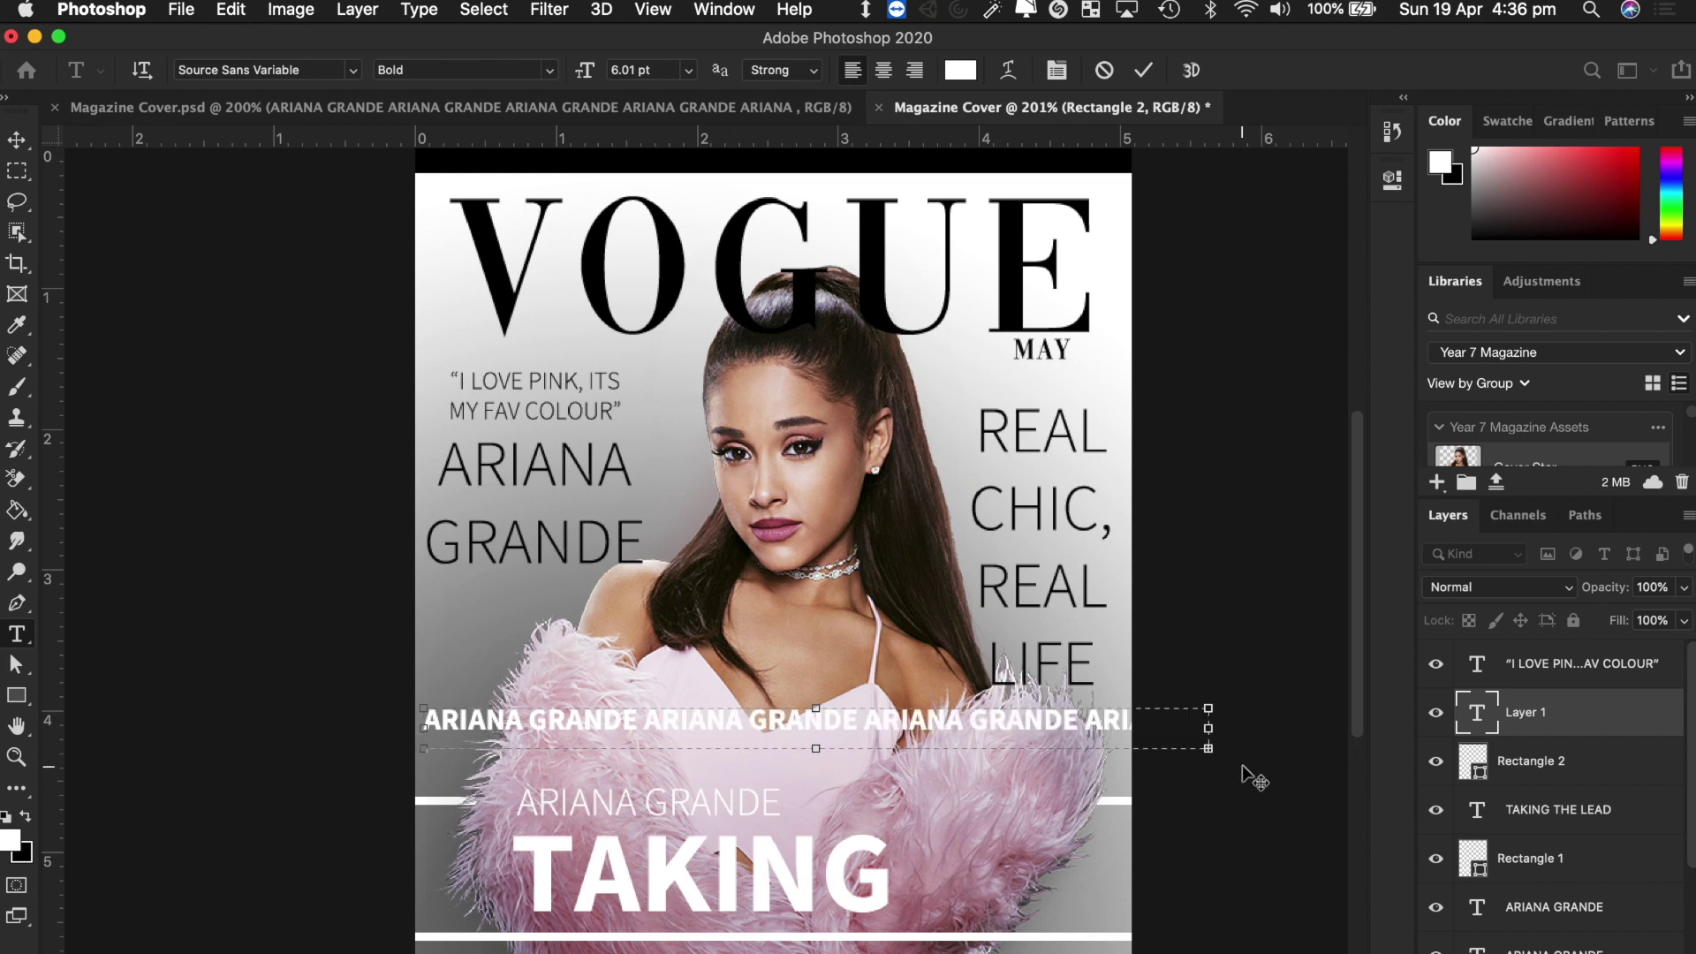
pyautogui.click(17, 139)
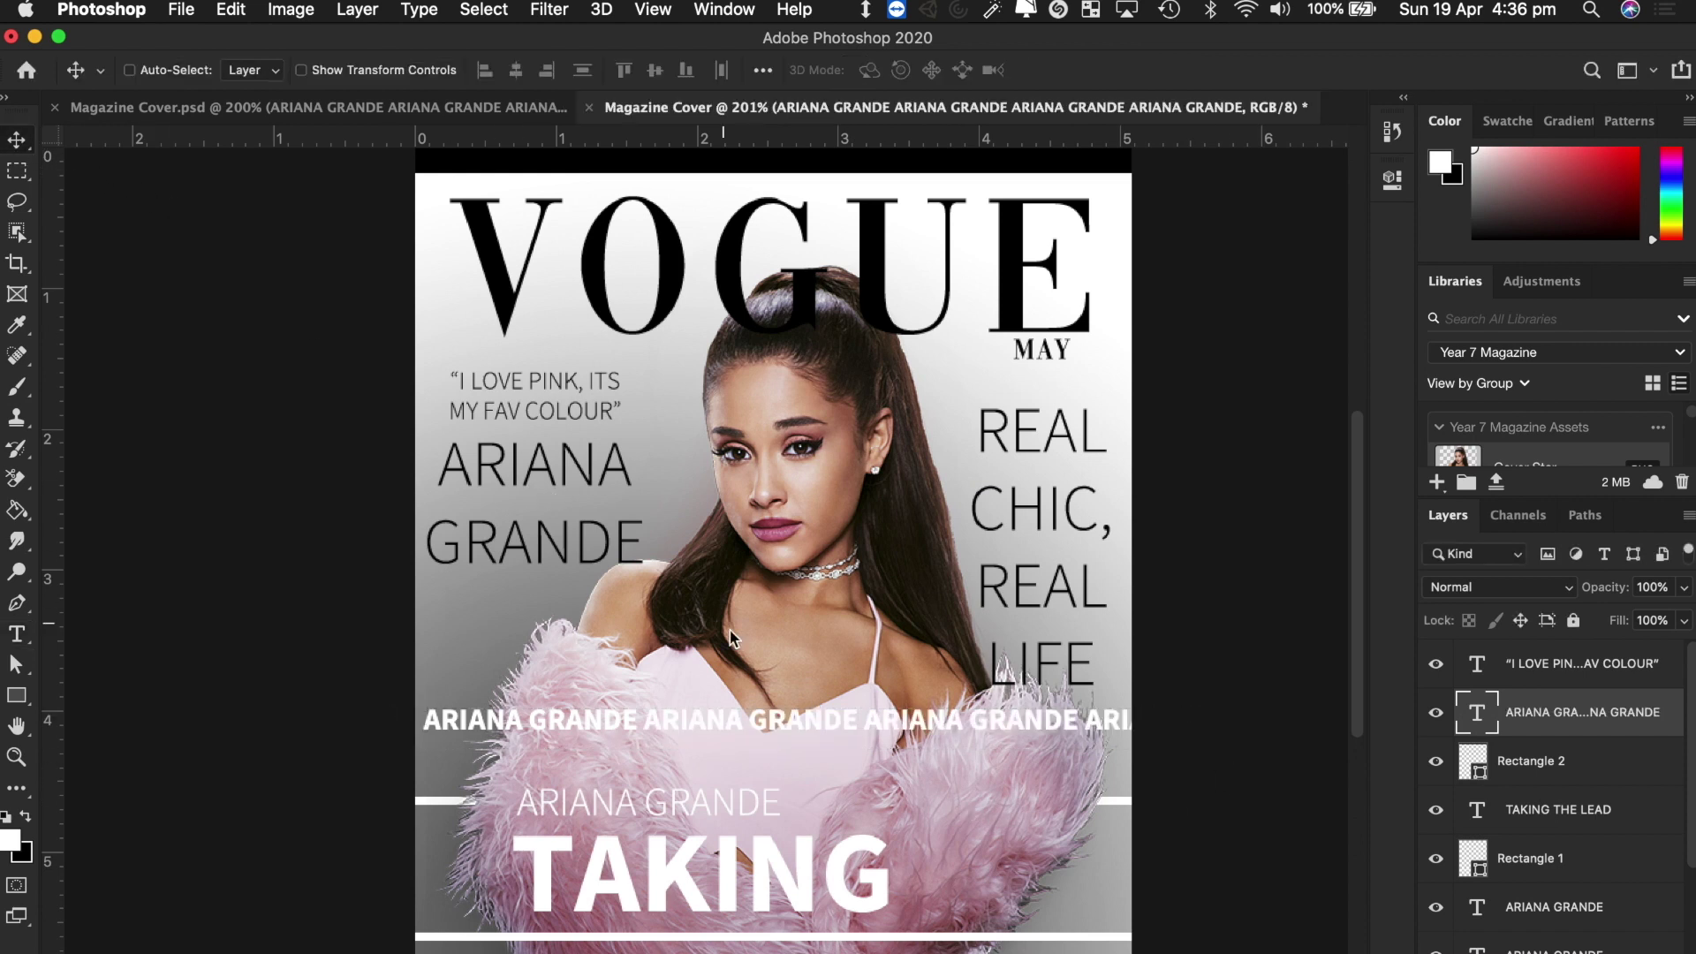
# Move the repeated ARIANA GRANDE line up onto the top strip and fine-tune its position.
pyautogui.moveTo(619, 726); pyautogui.dragTo(585, 200)
pyautogui.scroll(3, 585, 200)
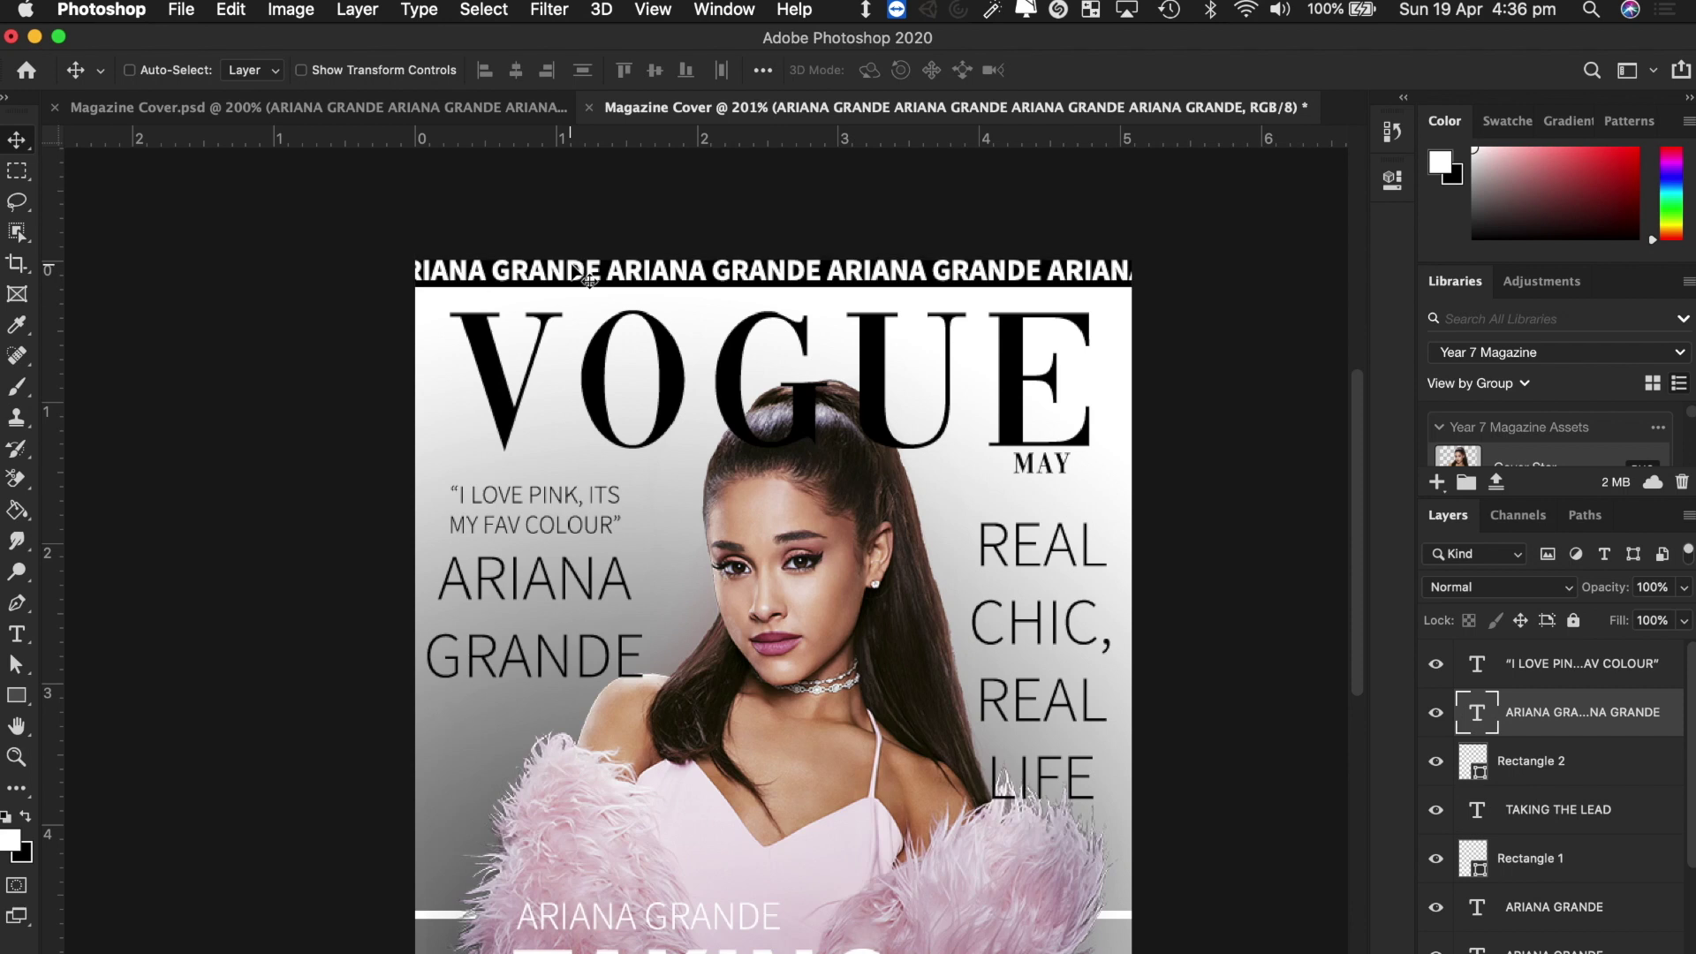
pyautogui.press('Up')
pyautogui.press('Up')
pyautogui.press('Up')
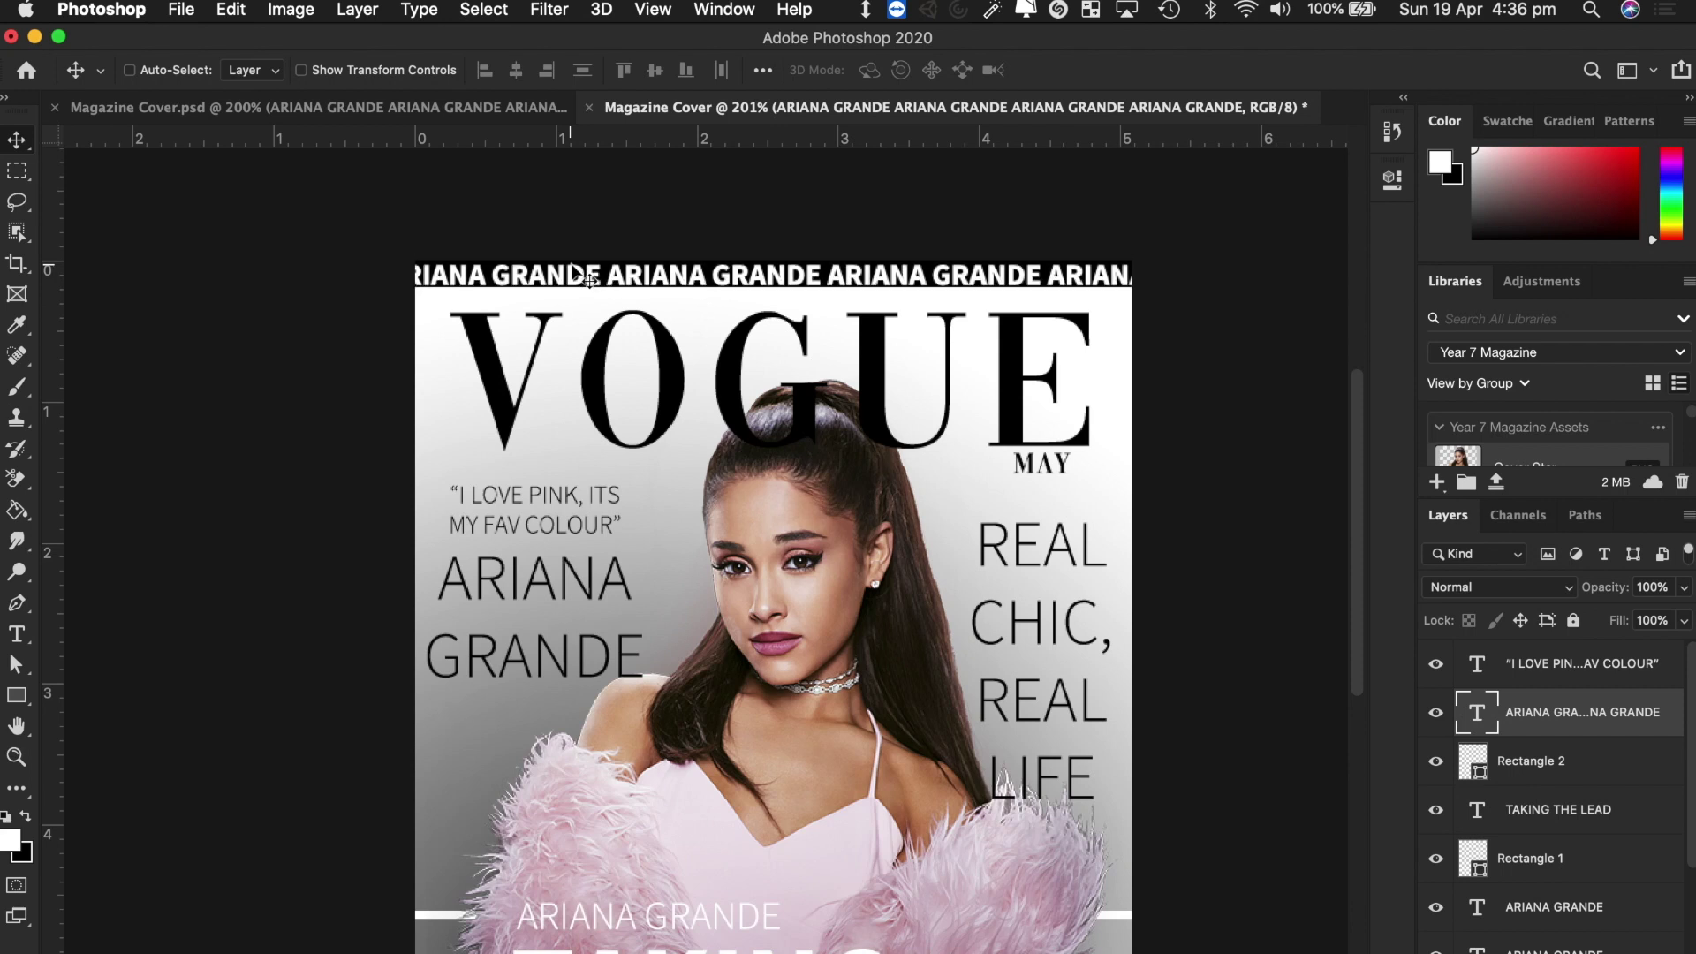
pyautogui.press('Down')
pyautogui.press('Up')
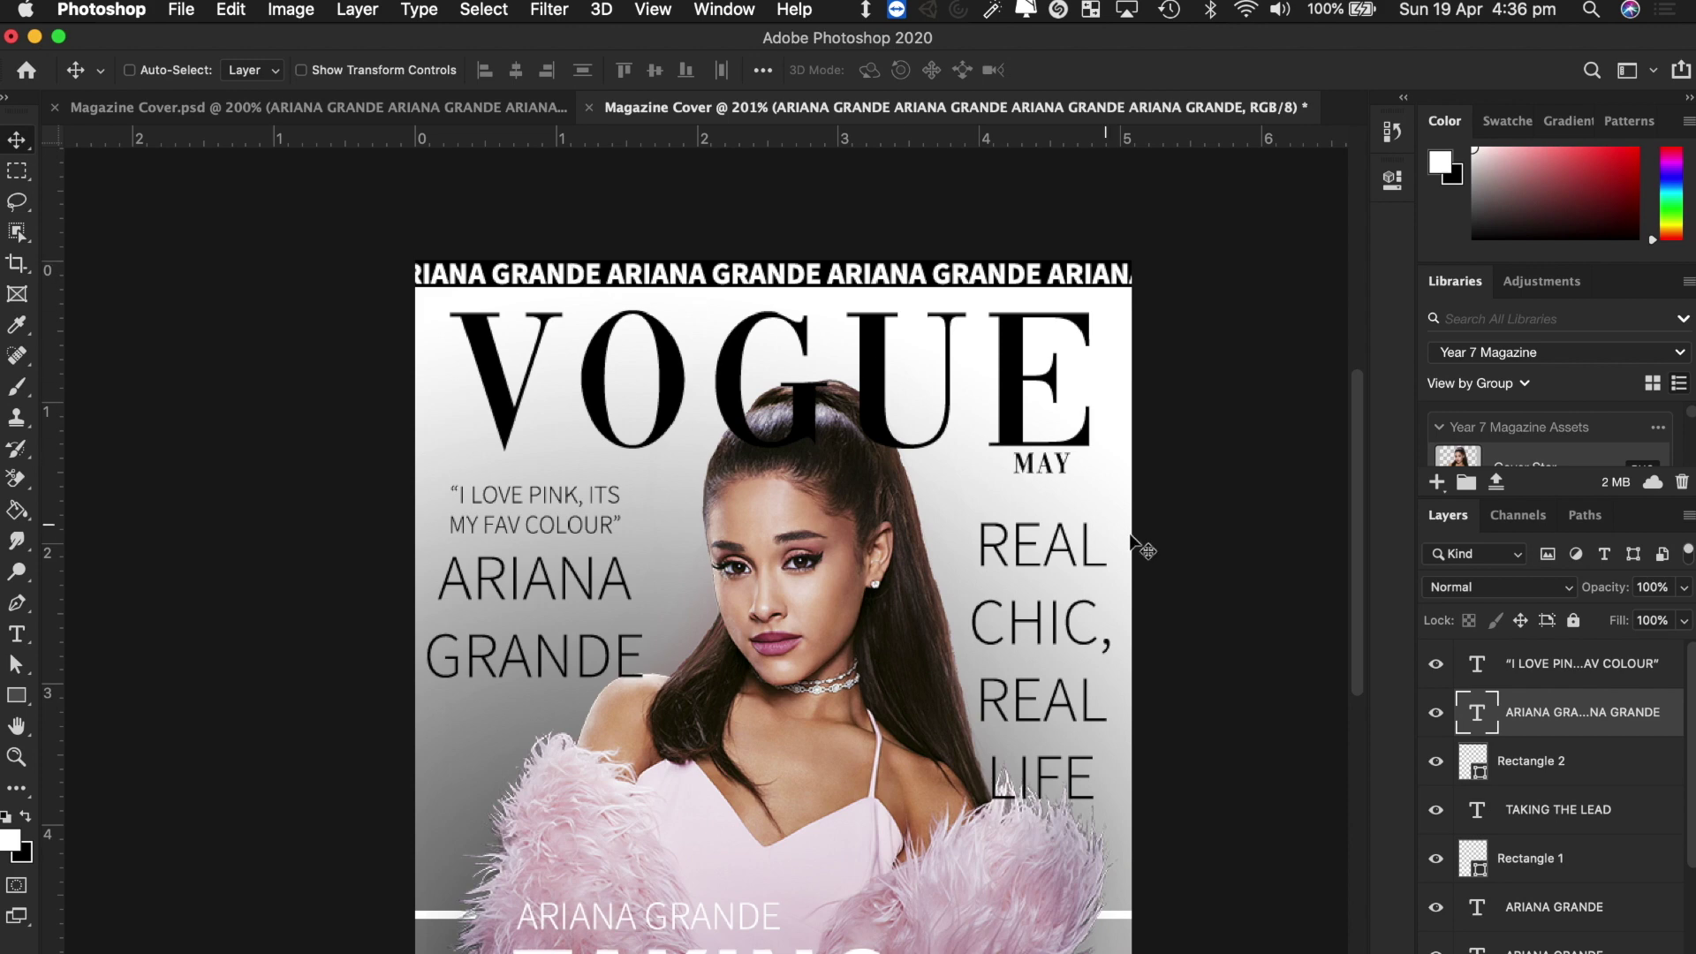
pyautogui.scroll(-5, 1131, 535)
pyautogui.scroll(5, 1131, 535)
pyautogui.scroll(-5, 1132, 536)
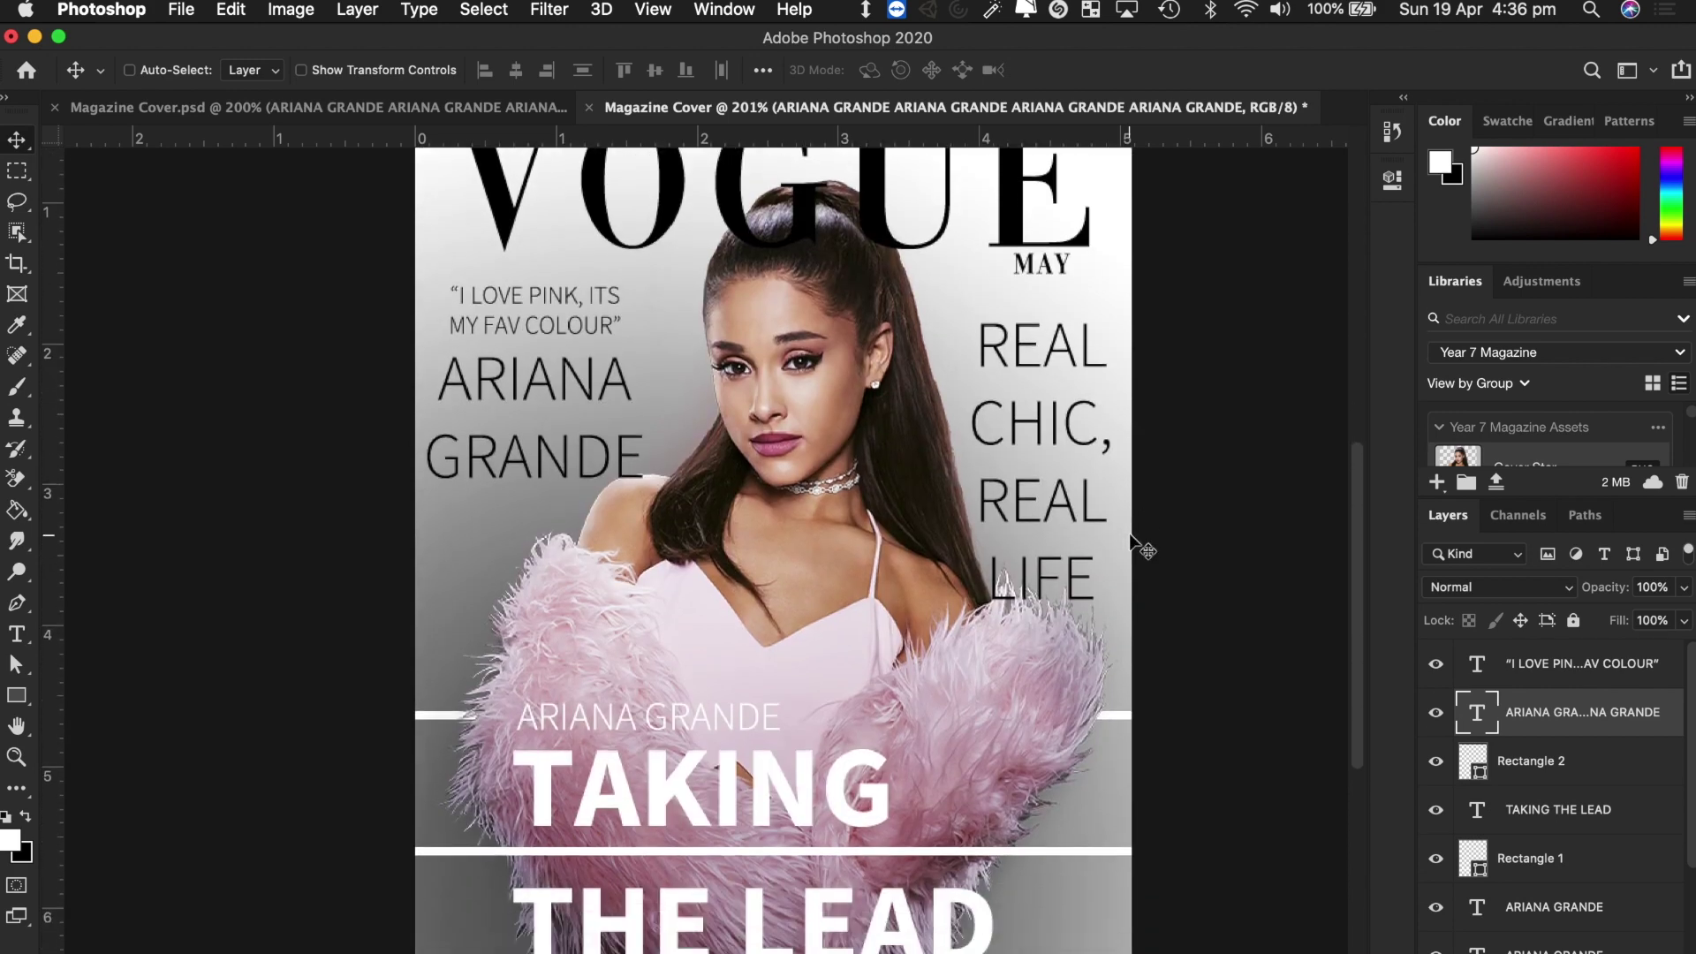
pyautogui.scroll(6, 1134, 548)
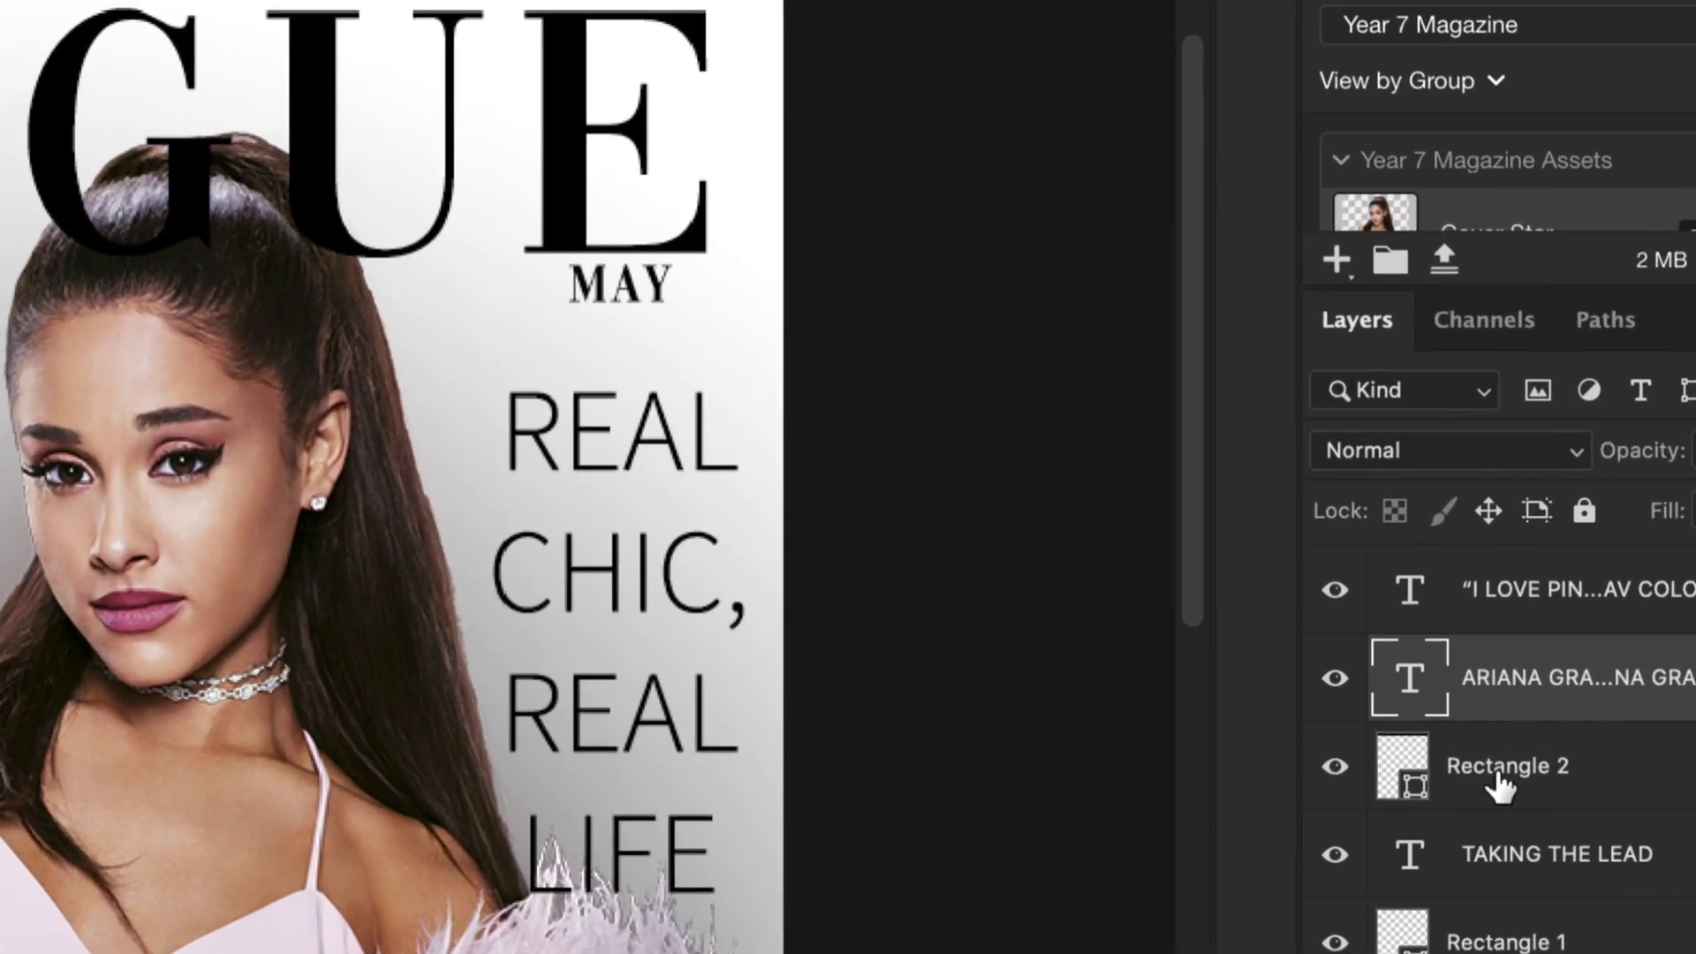
# Recolour the Rectangle 2 banner to pure red ff0000.
pyautogui.doubleClick(1398, 761)
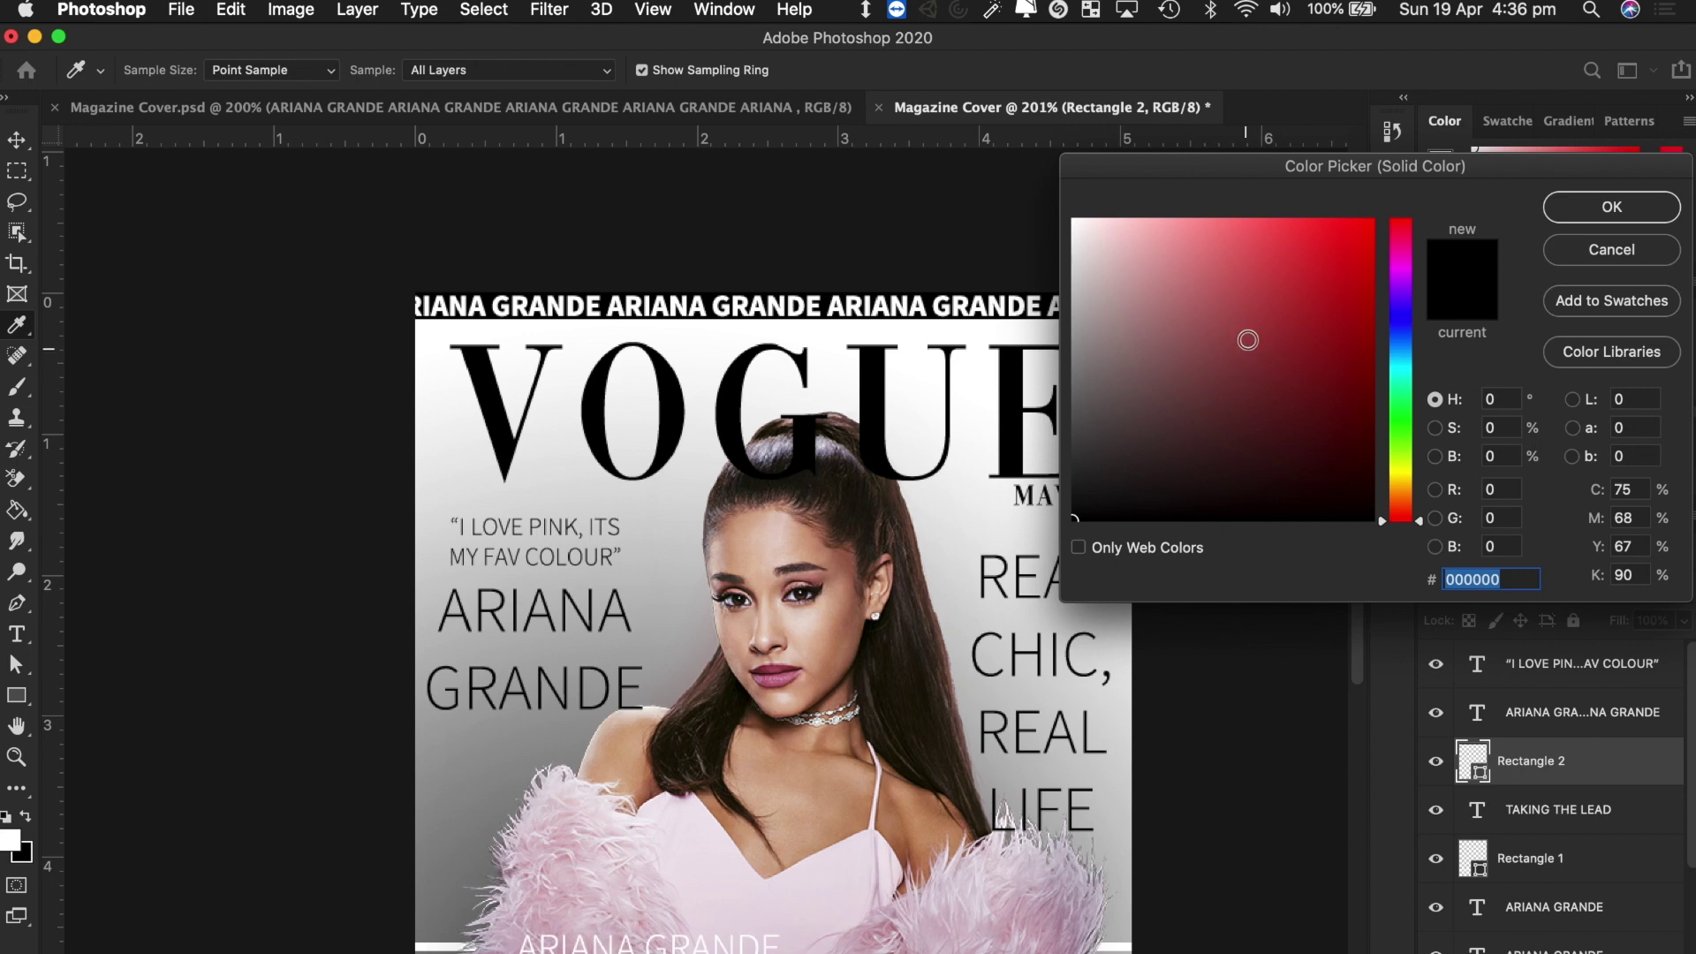
pyautogui.moveTo(1249, 326); pyautogui.dragTo(1425, 178)
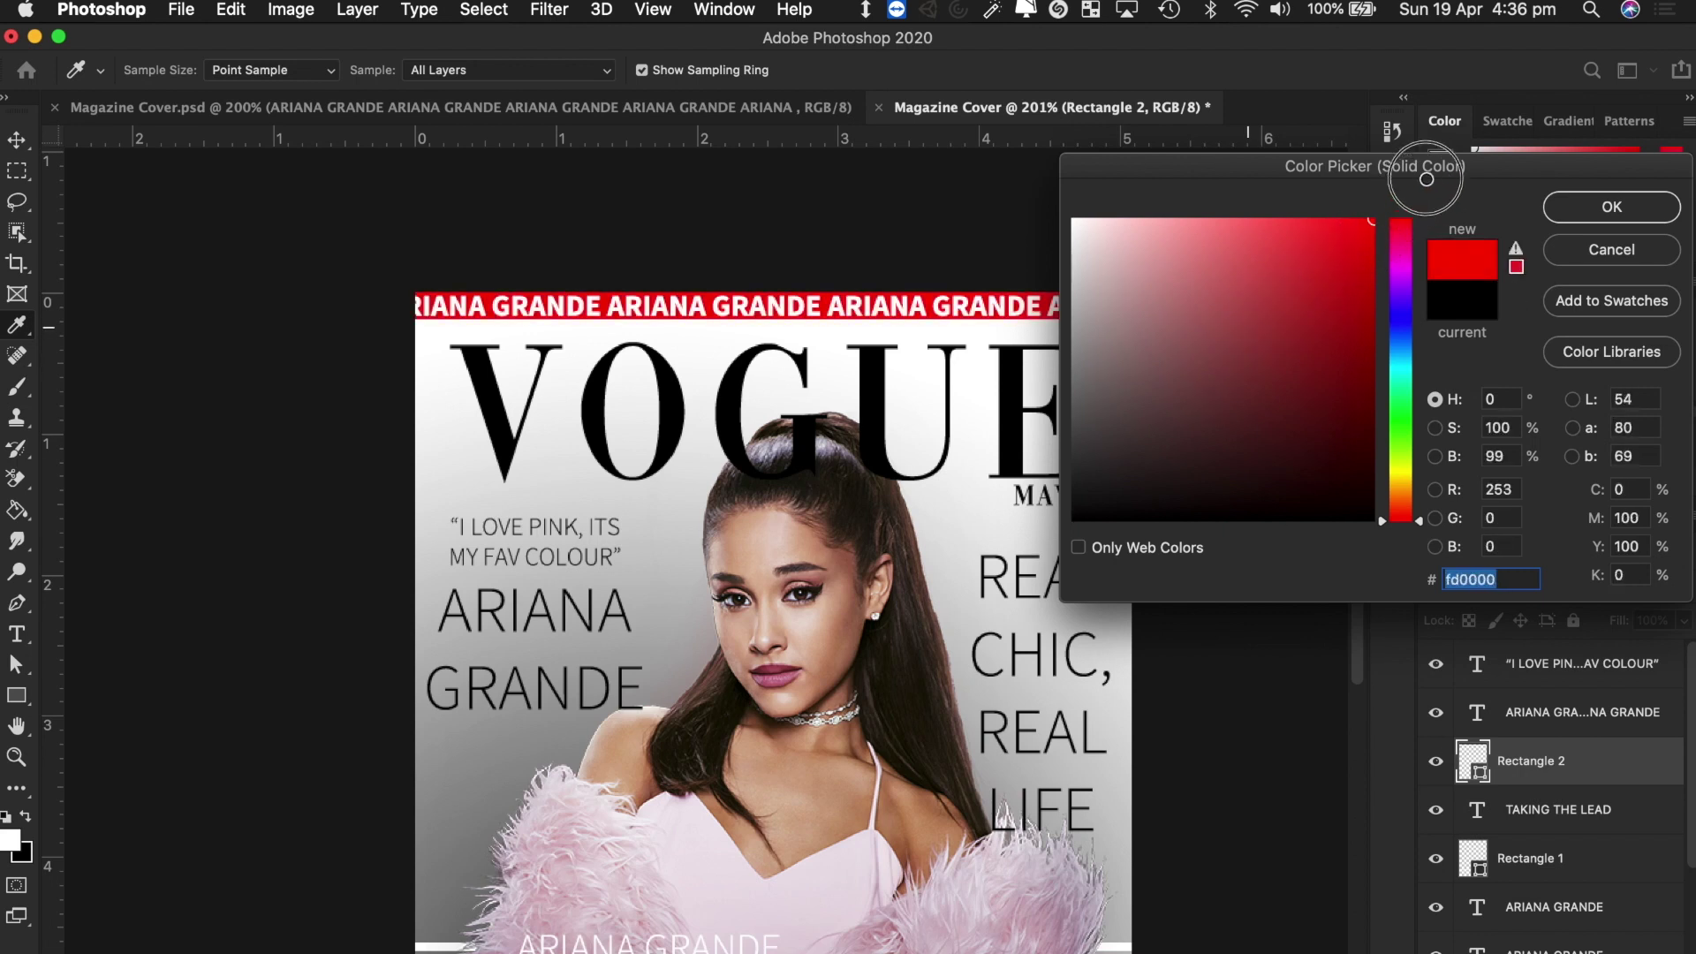
pyautogui.click(1624, 212)
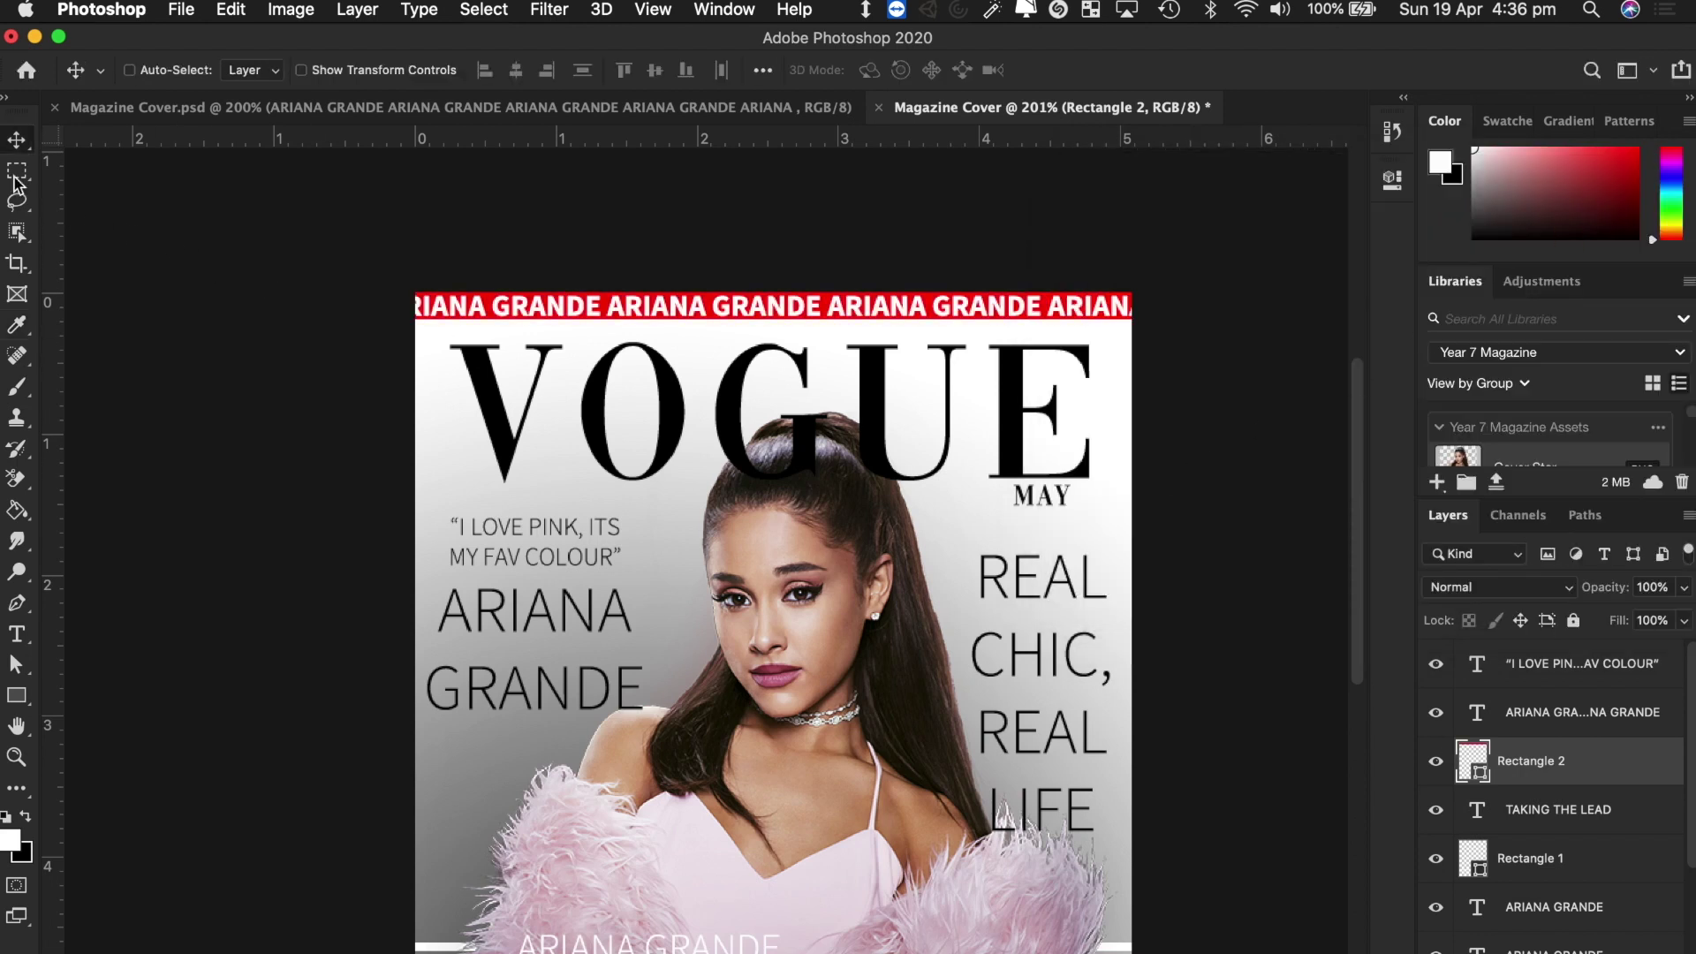
pyautogui.scroll(-3, 313, 697)
pyautogui.scroll(-3, 314, 697)
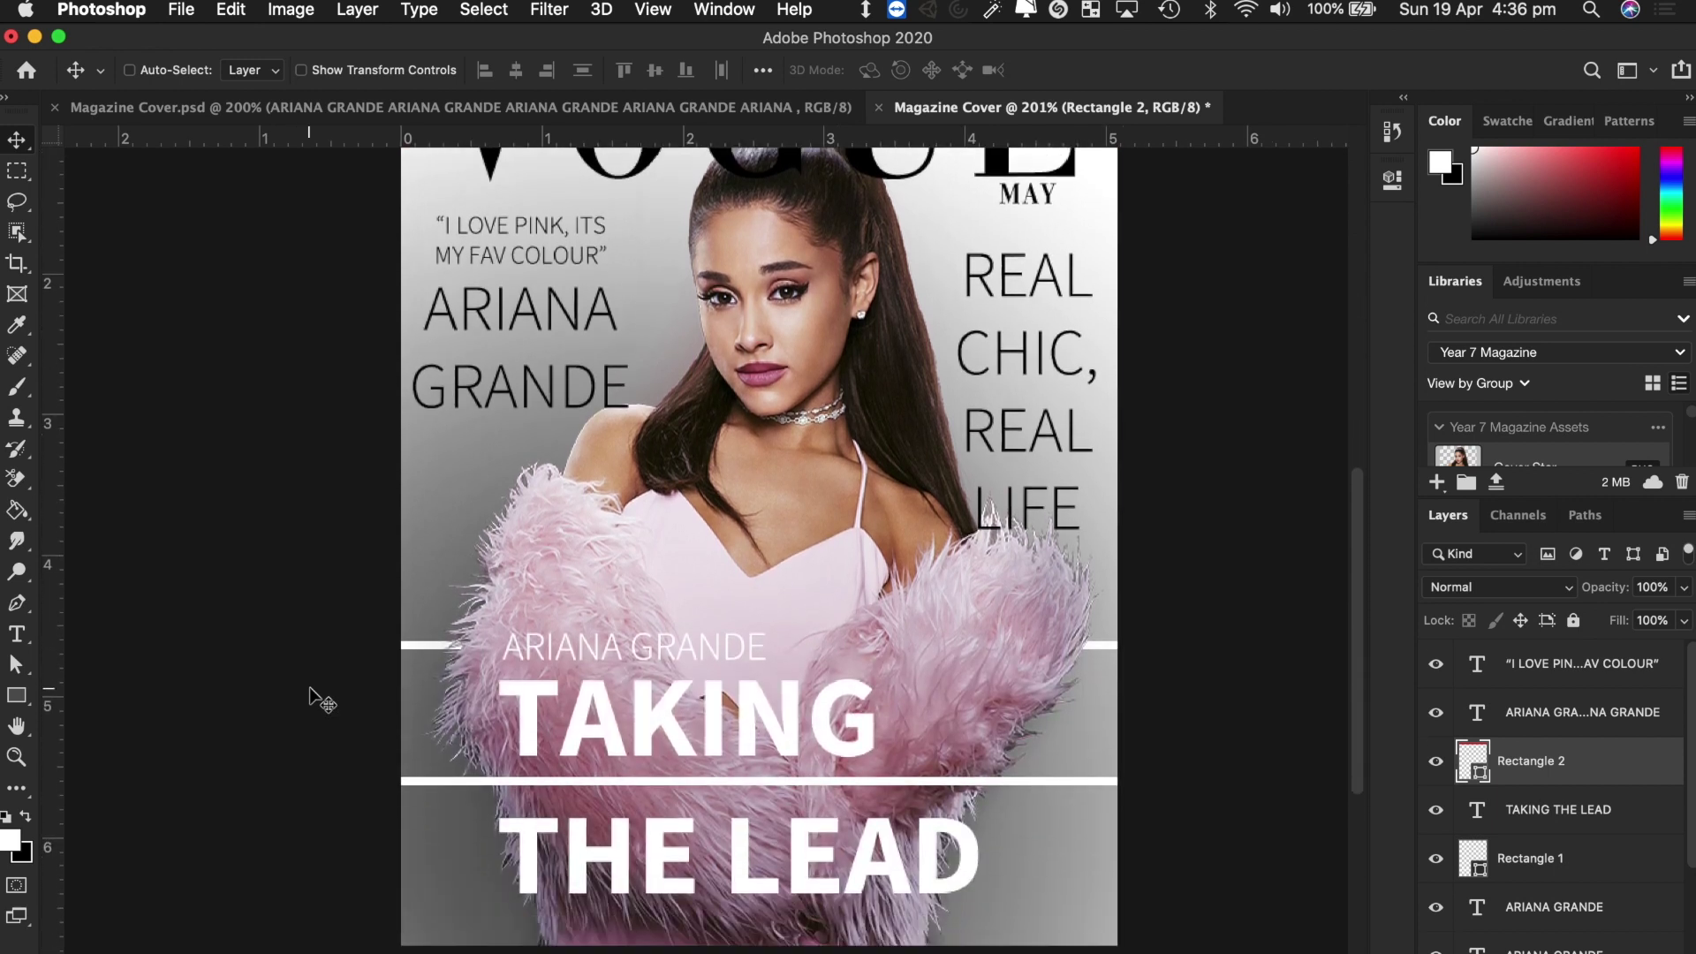
pyautogui.scroll(4, 313, 698)
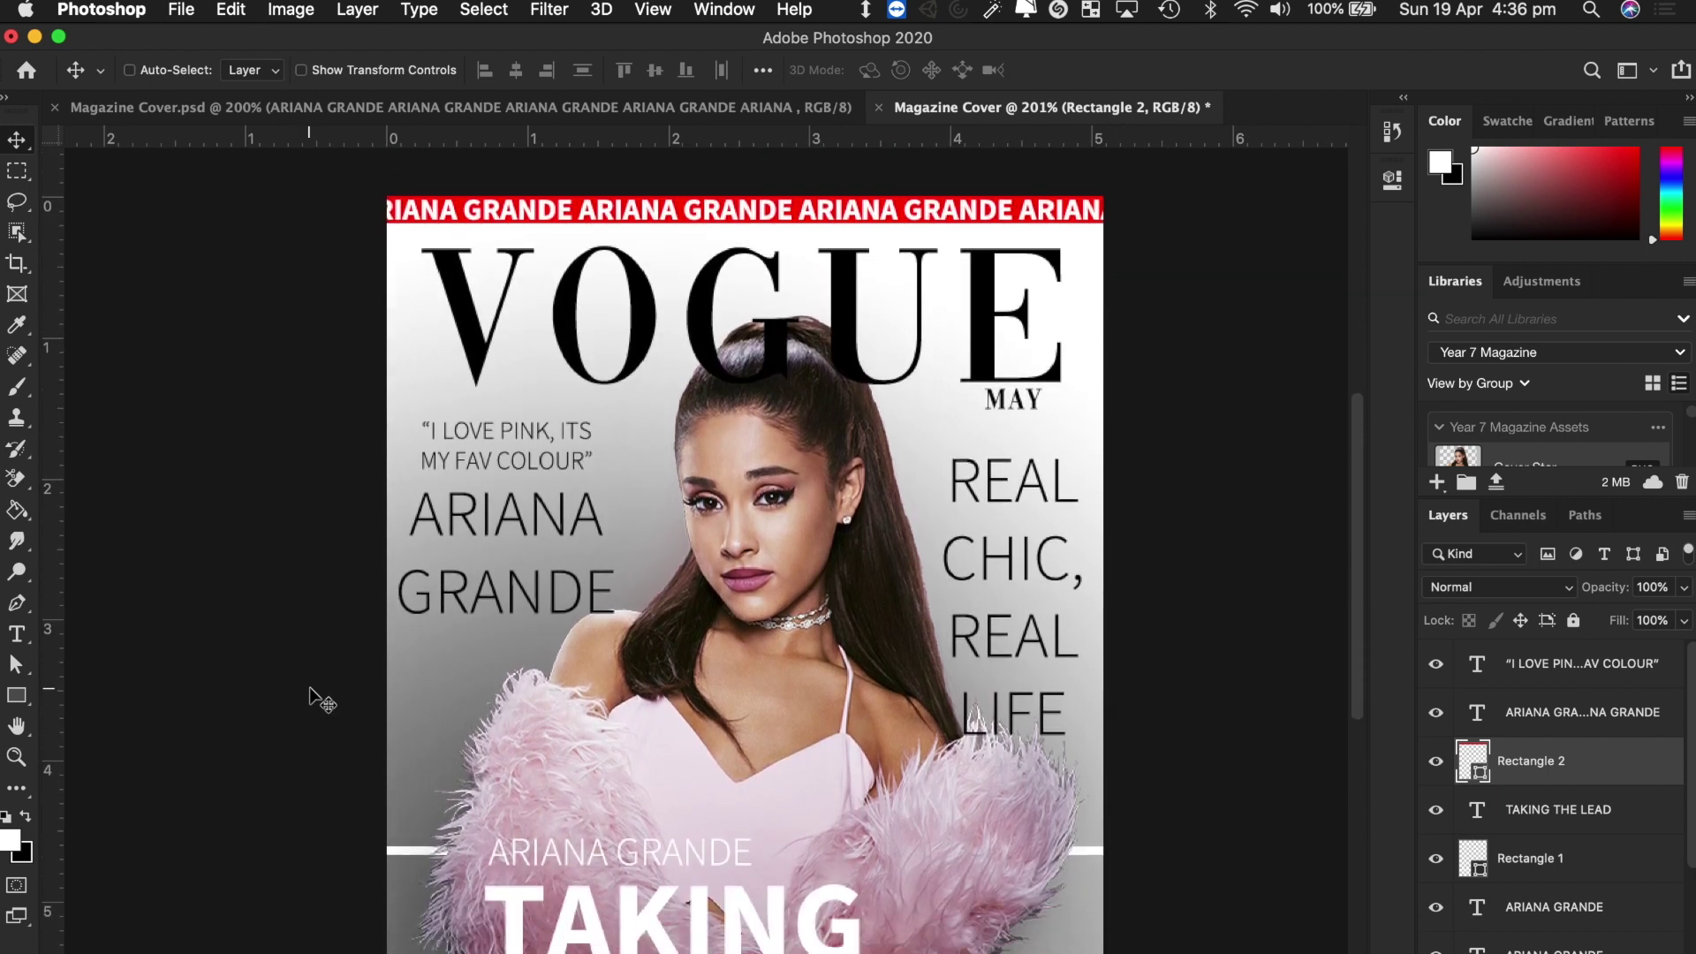
pyautogui.press('super+Tab')
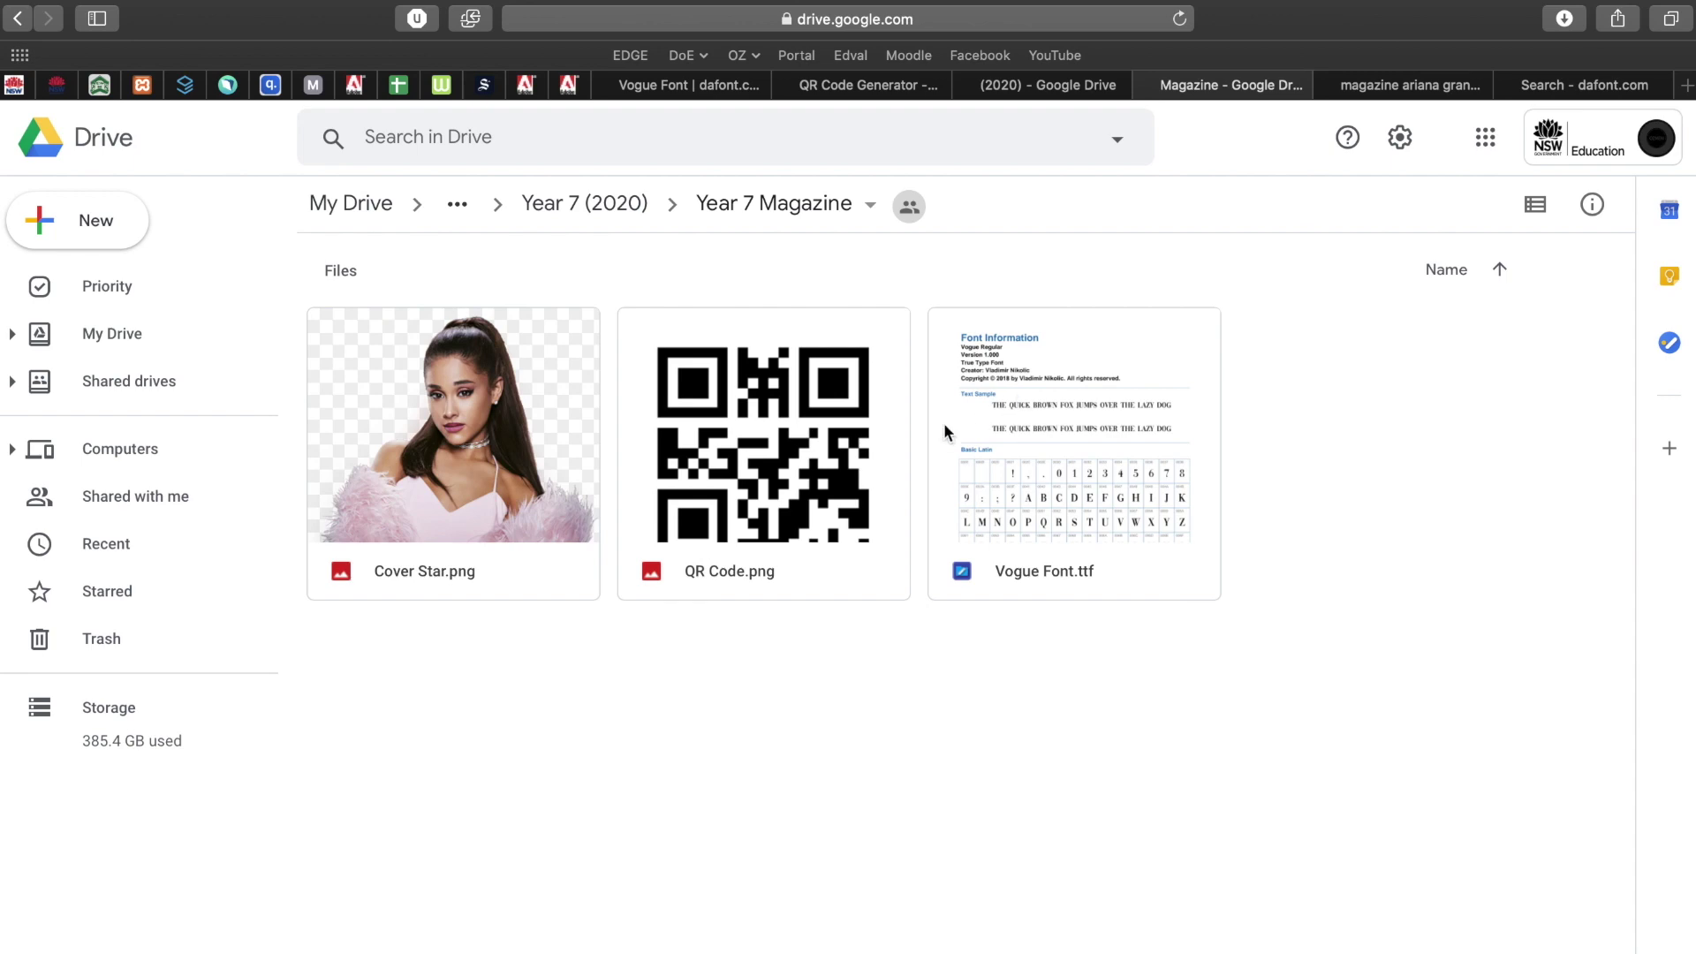
pyautogui.click(830, 556)
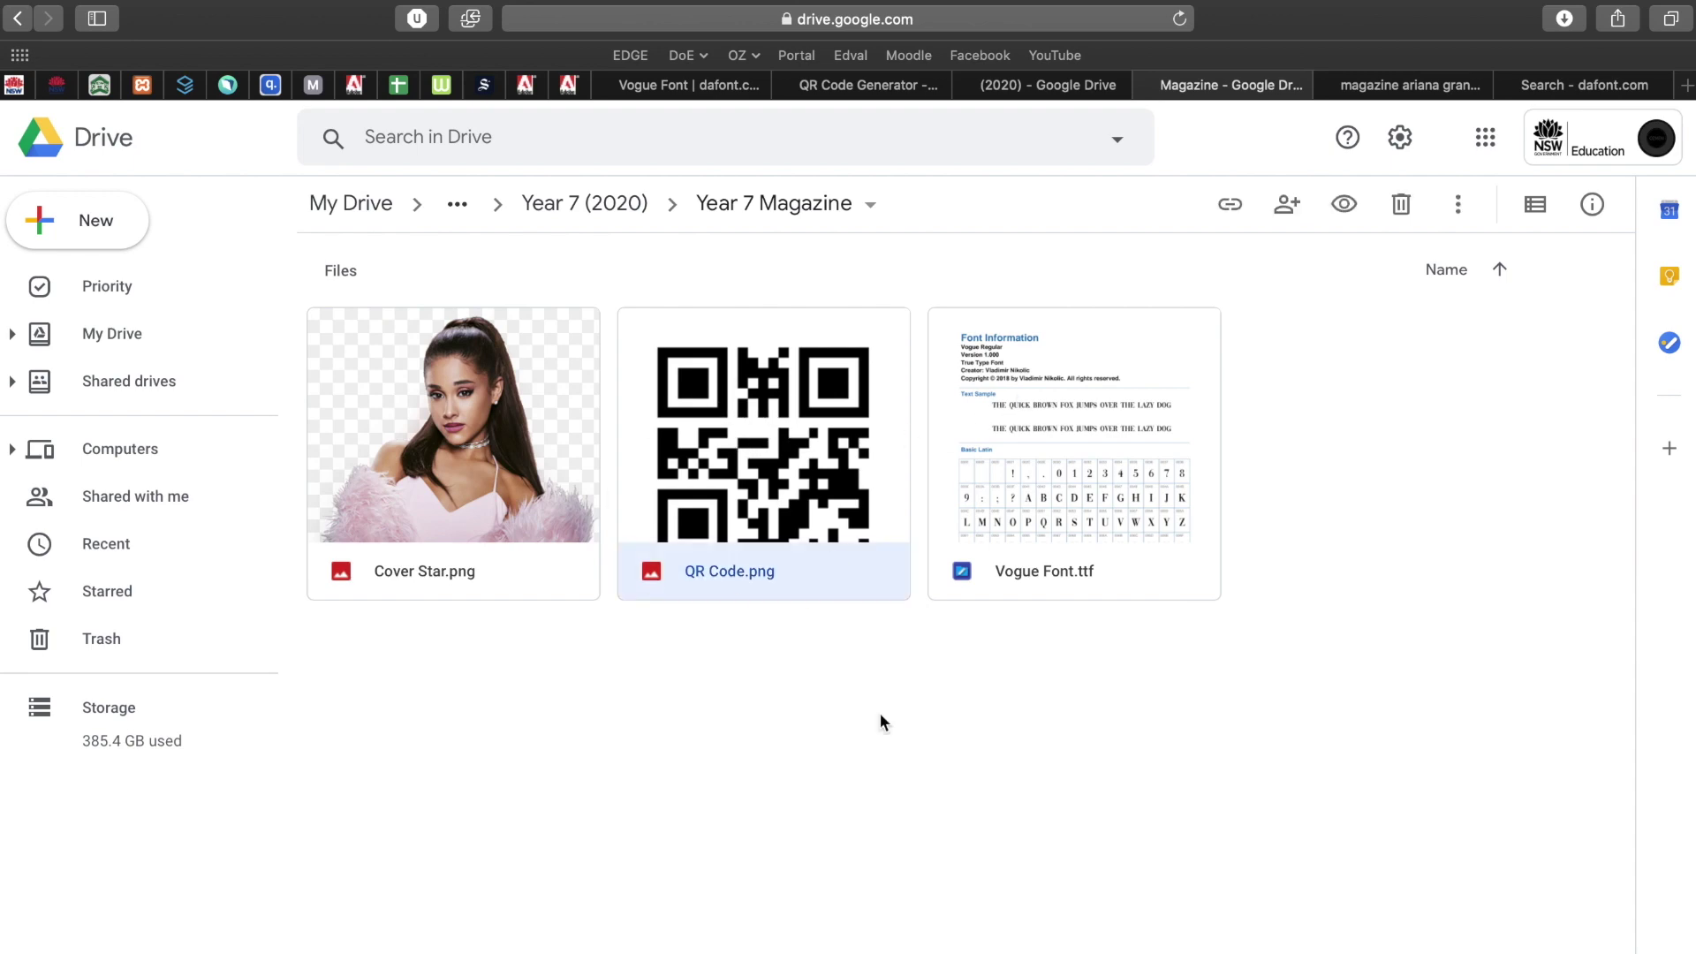
pyautogui.press('super+Tab')
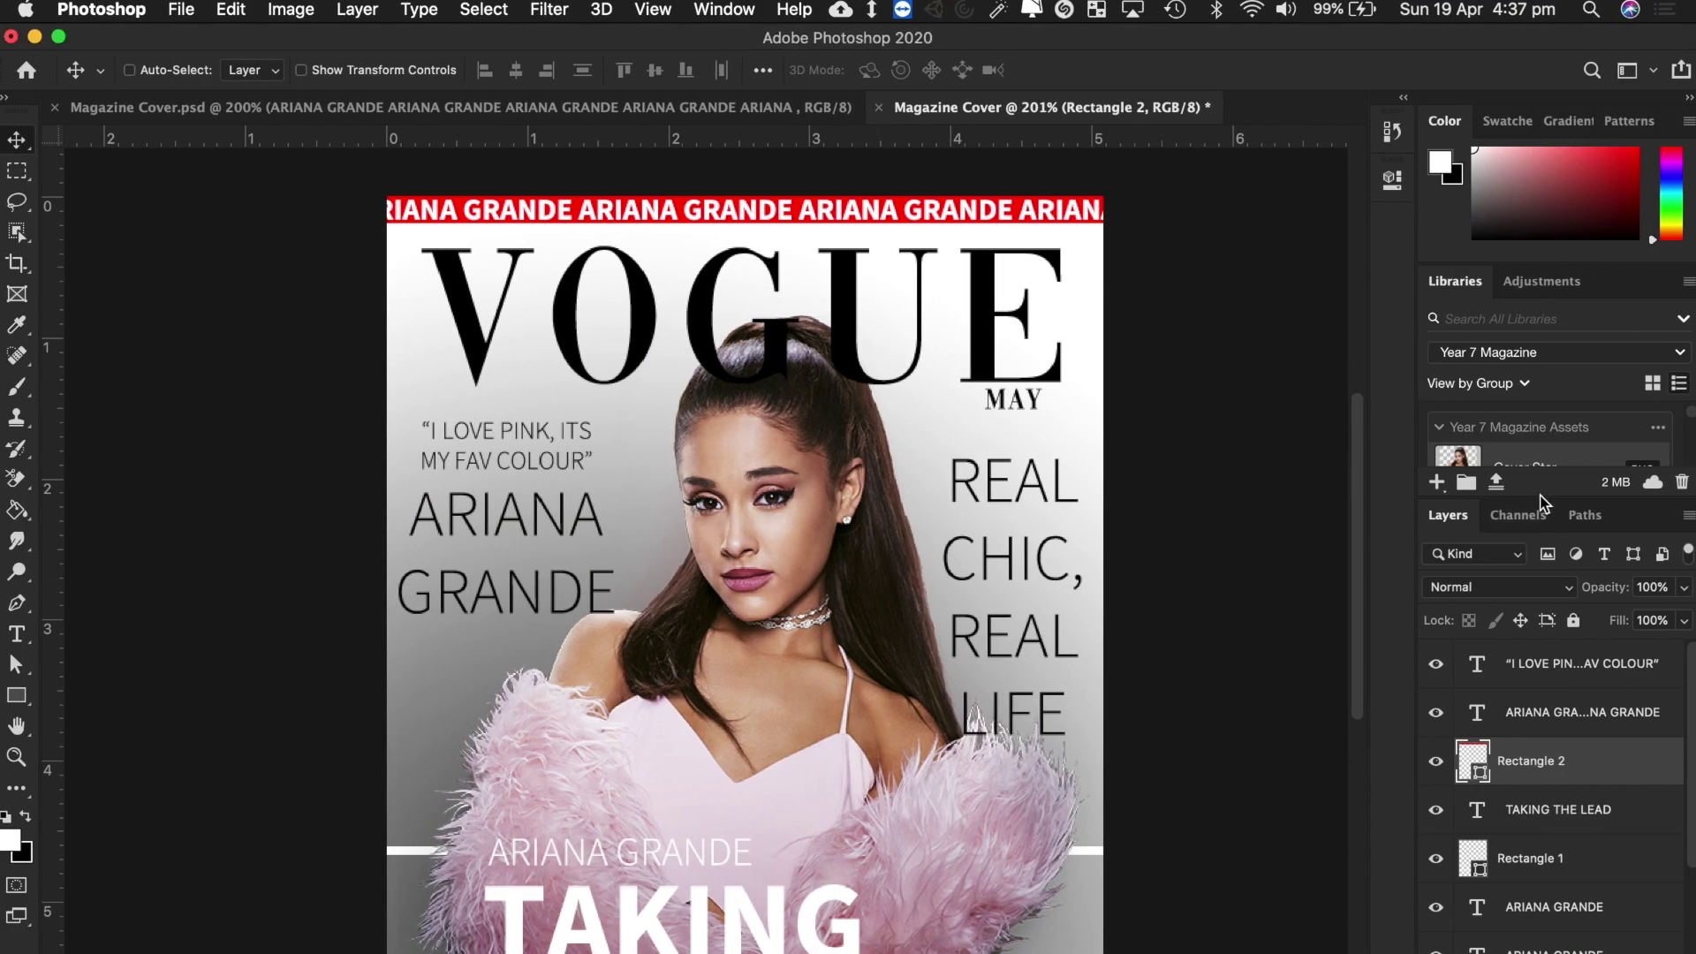
# Drag the QR Code library asset onto the cover and scale it down.
pyautogui.moveTo(1540, 502); pyautogui.dragTo(1545, 711)
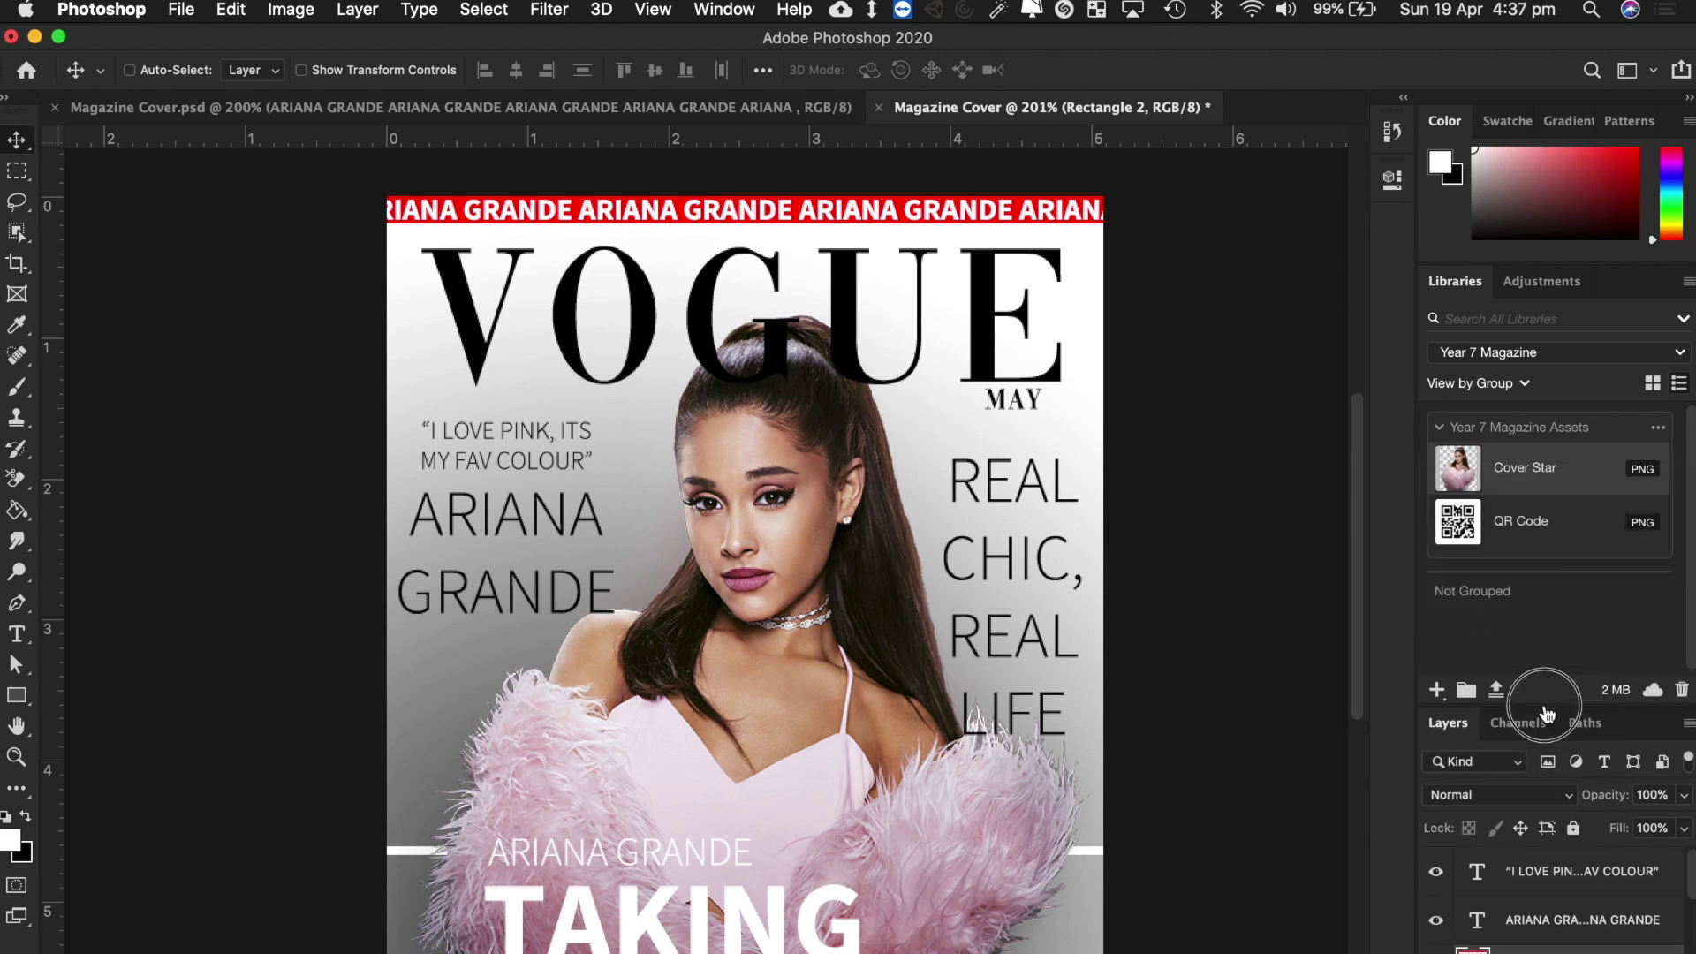
pyautogui.moveTo(1531, 540); pyautogui.dragTo(913, 600)
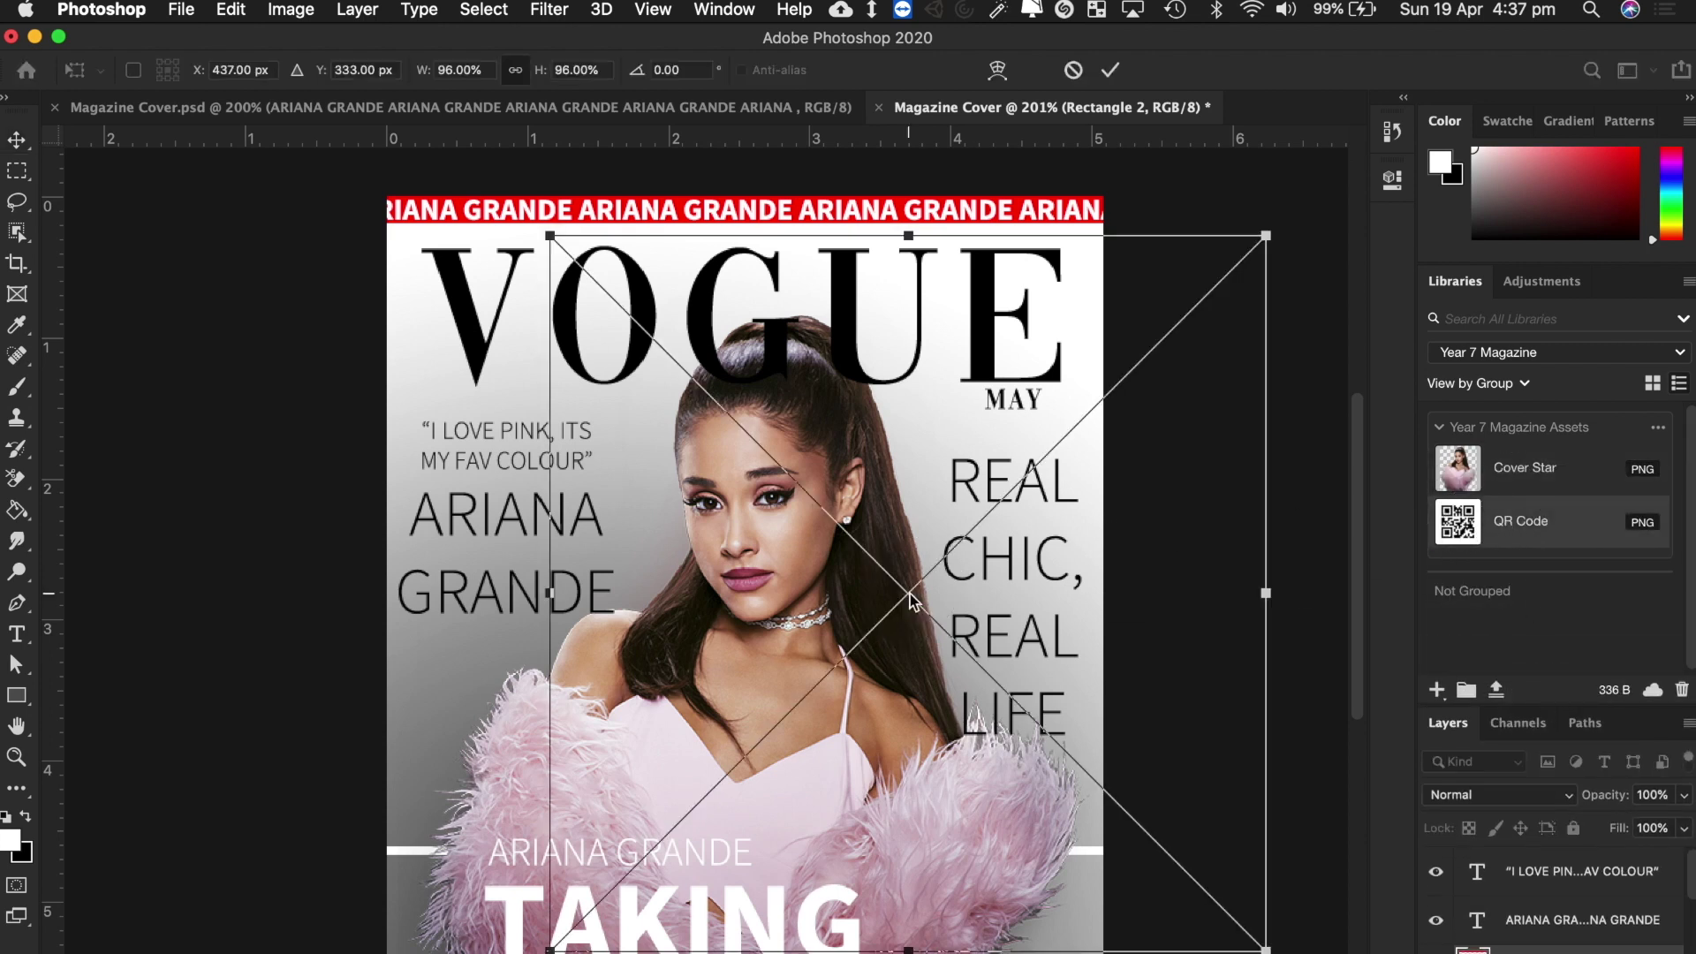
pyautogui.click(1268, 237)
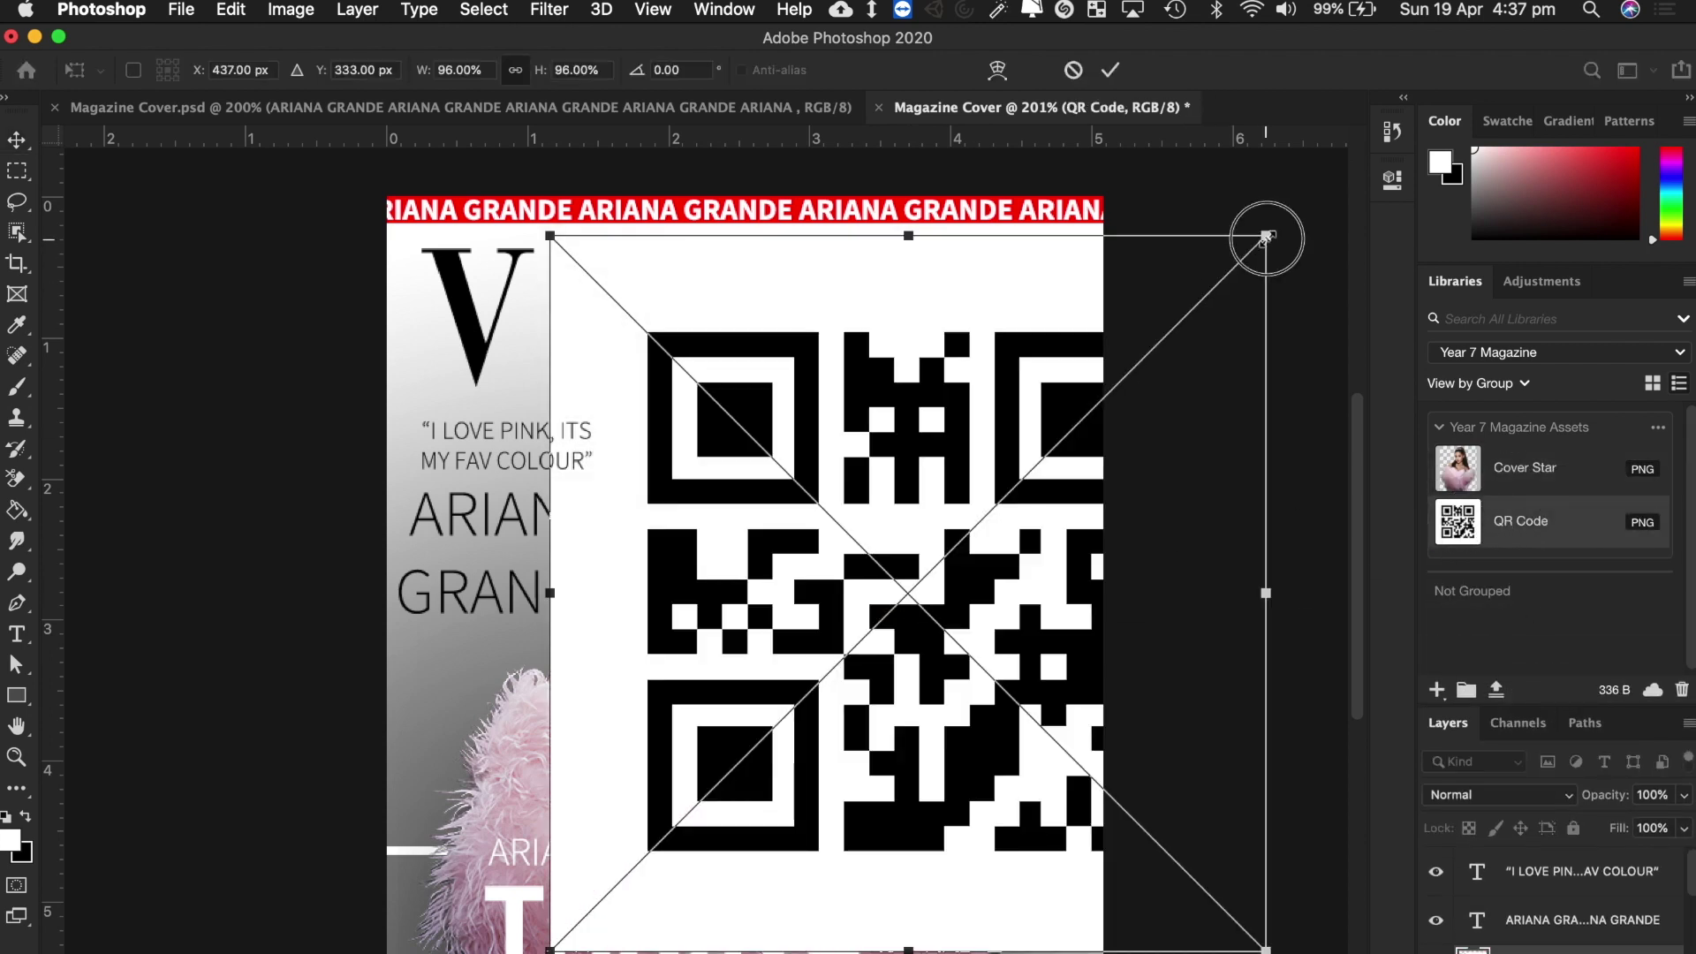
pyautogui.moveTo(1267, 237); pyautogui.dragTo(705, 796)
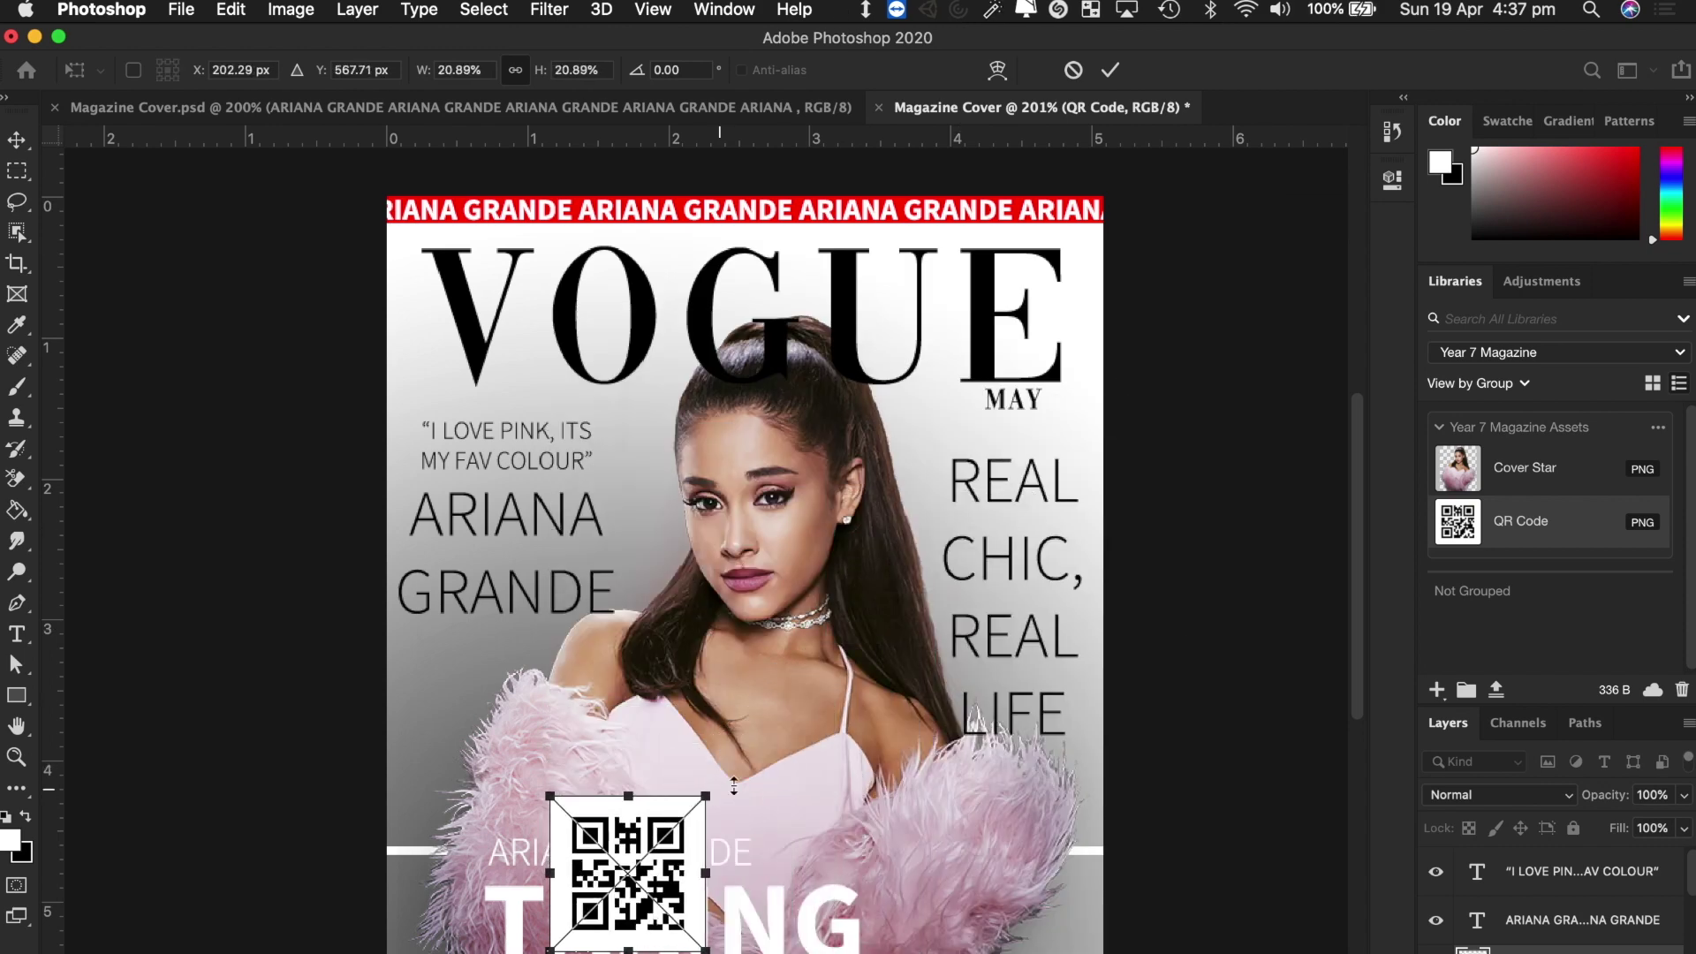
# Fit the QR code into the bottom-right corner, confirm it, and return to the browser.
pyautogui.scroll(-5, 734, 786)
pyautogui.hscroll(3, 734, 786)
pyautogui.moveTo(651, 673); pyautogui.dragTo(1053, 868)
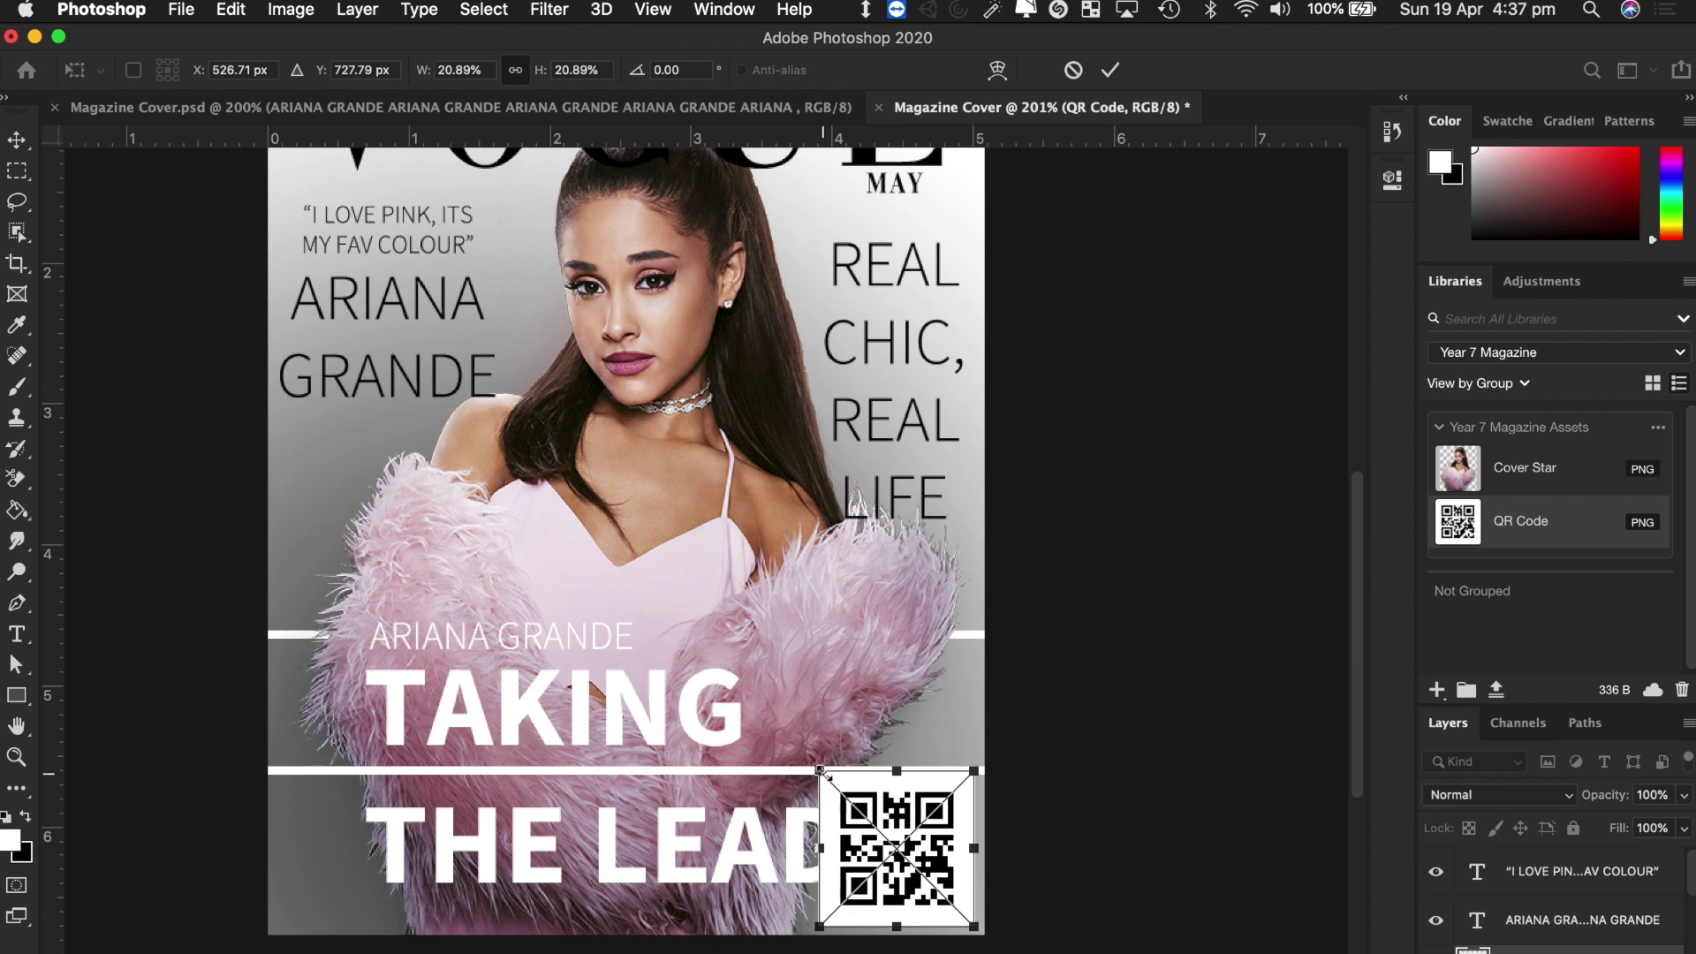
pyautogui.moveTo(819, 770); pyautogui.dragTo(884, 837)
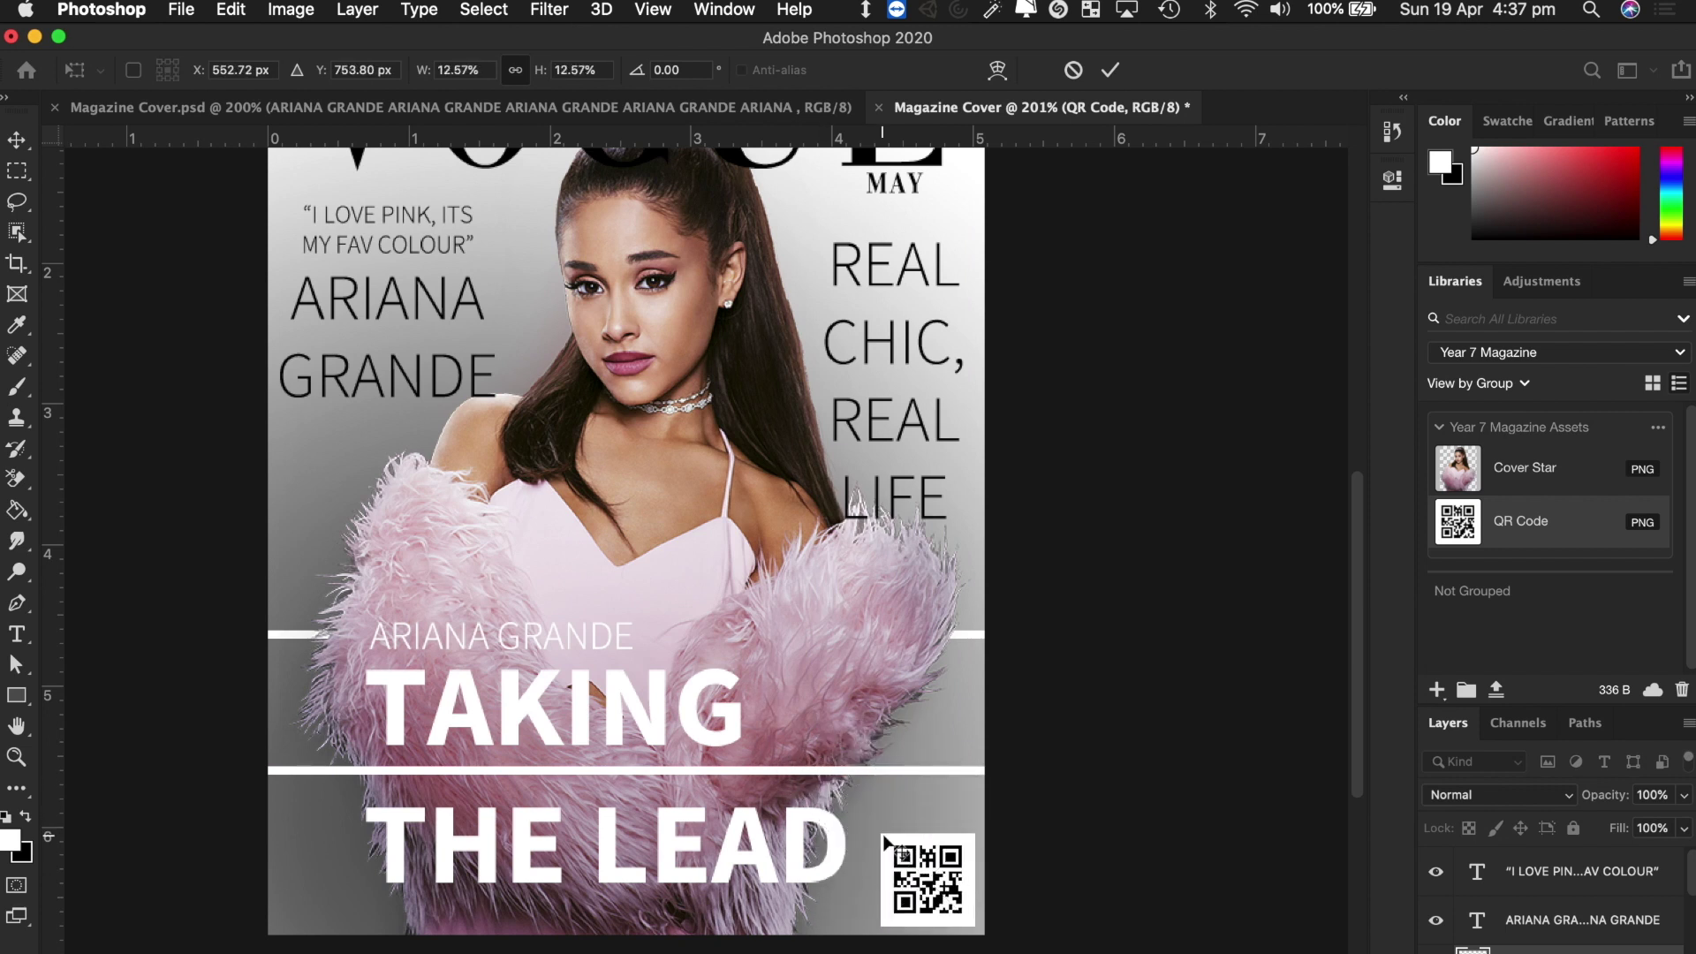
pyautogui.press('Return')
pyautogui.scroll(3, 1031, 816)
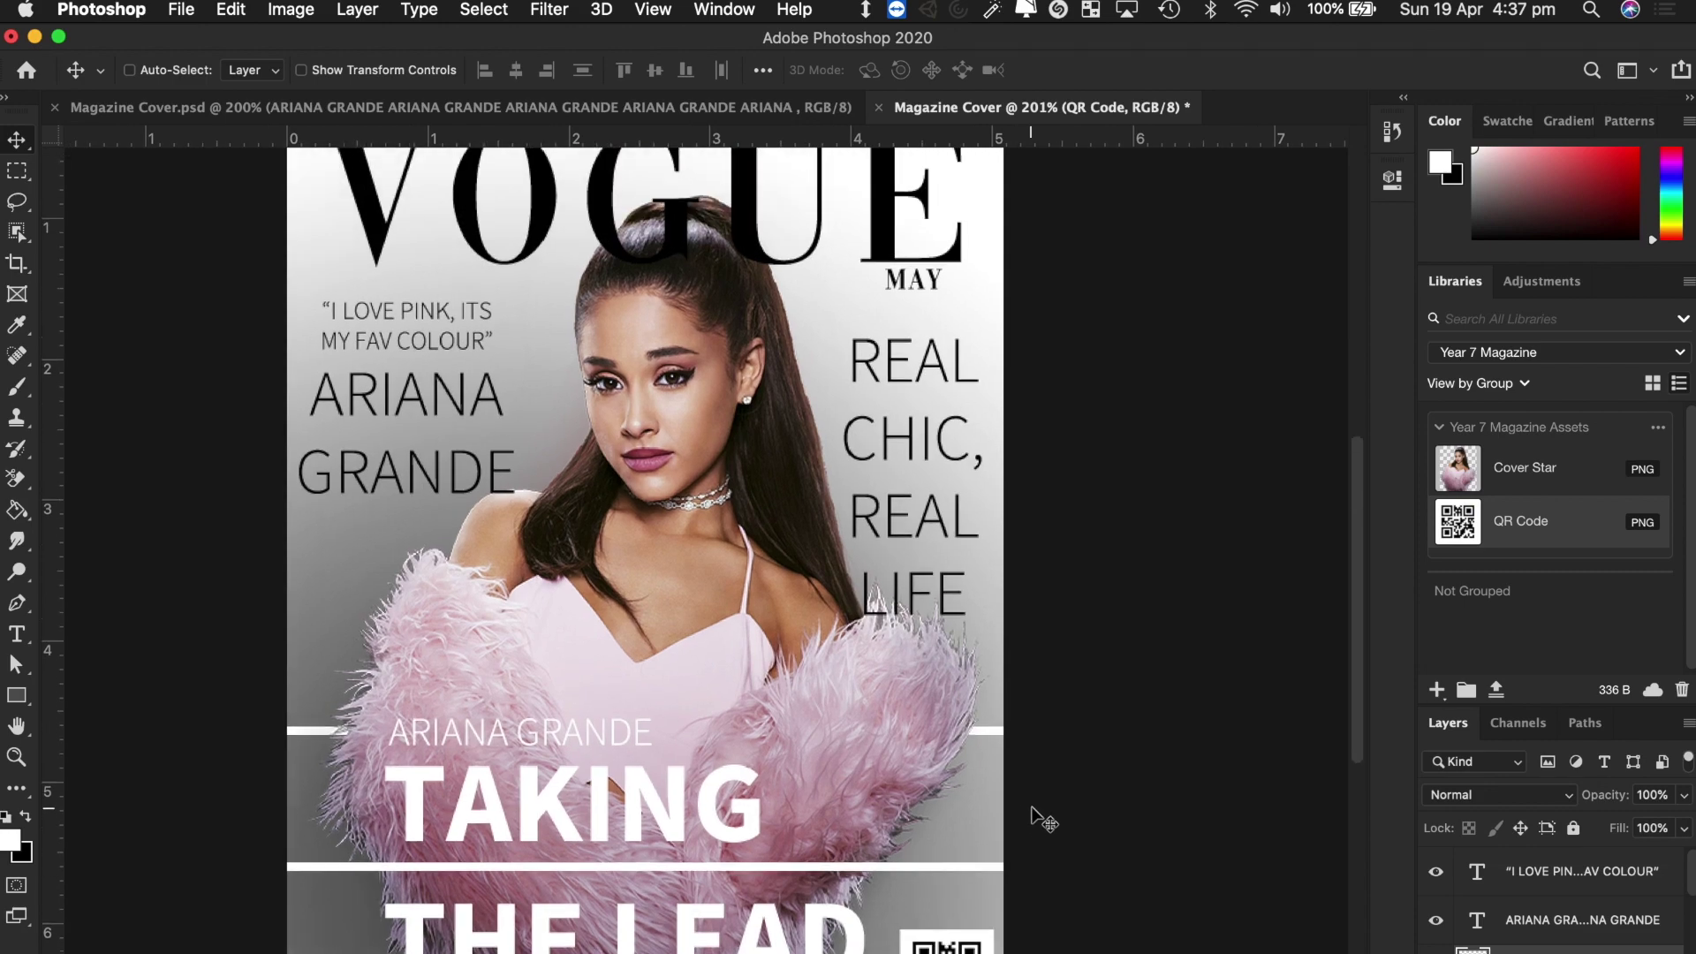
pyautogui.hotkey('ctrl', 'Right')
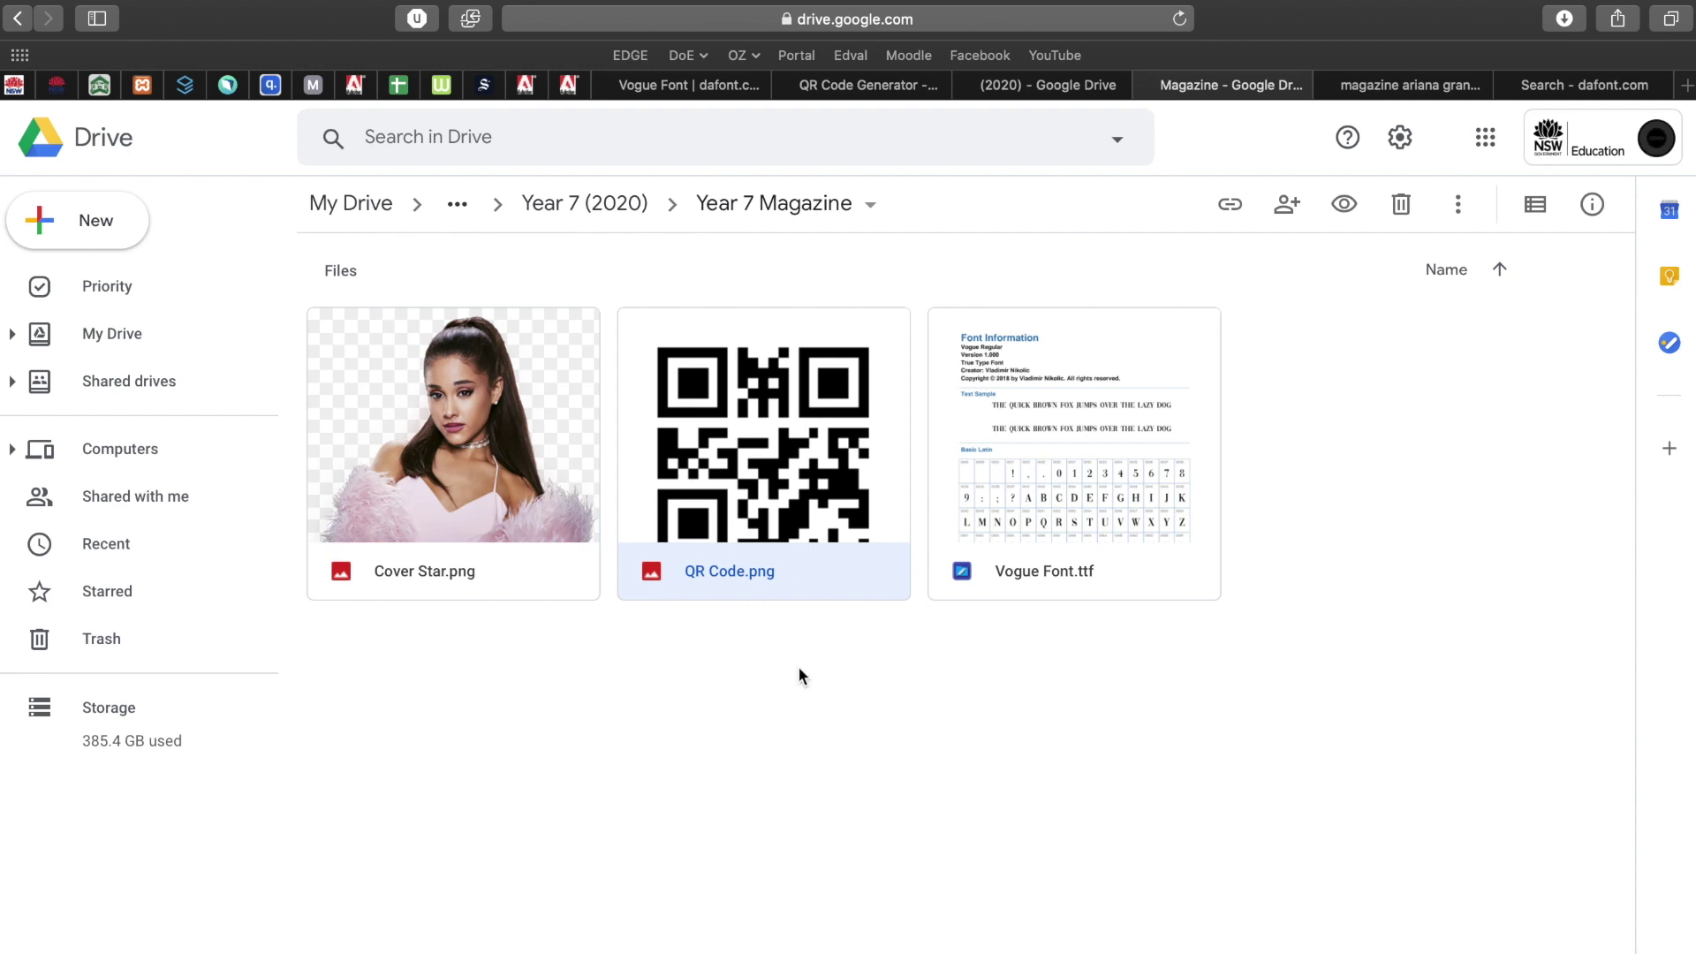
# Search Google for 'qr code' in a new tab.
pyautogui.press('super+t')
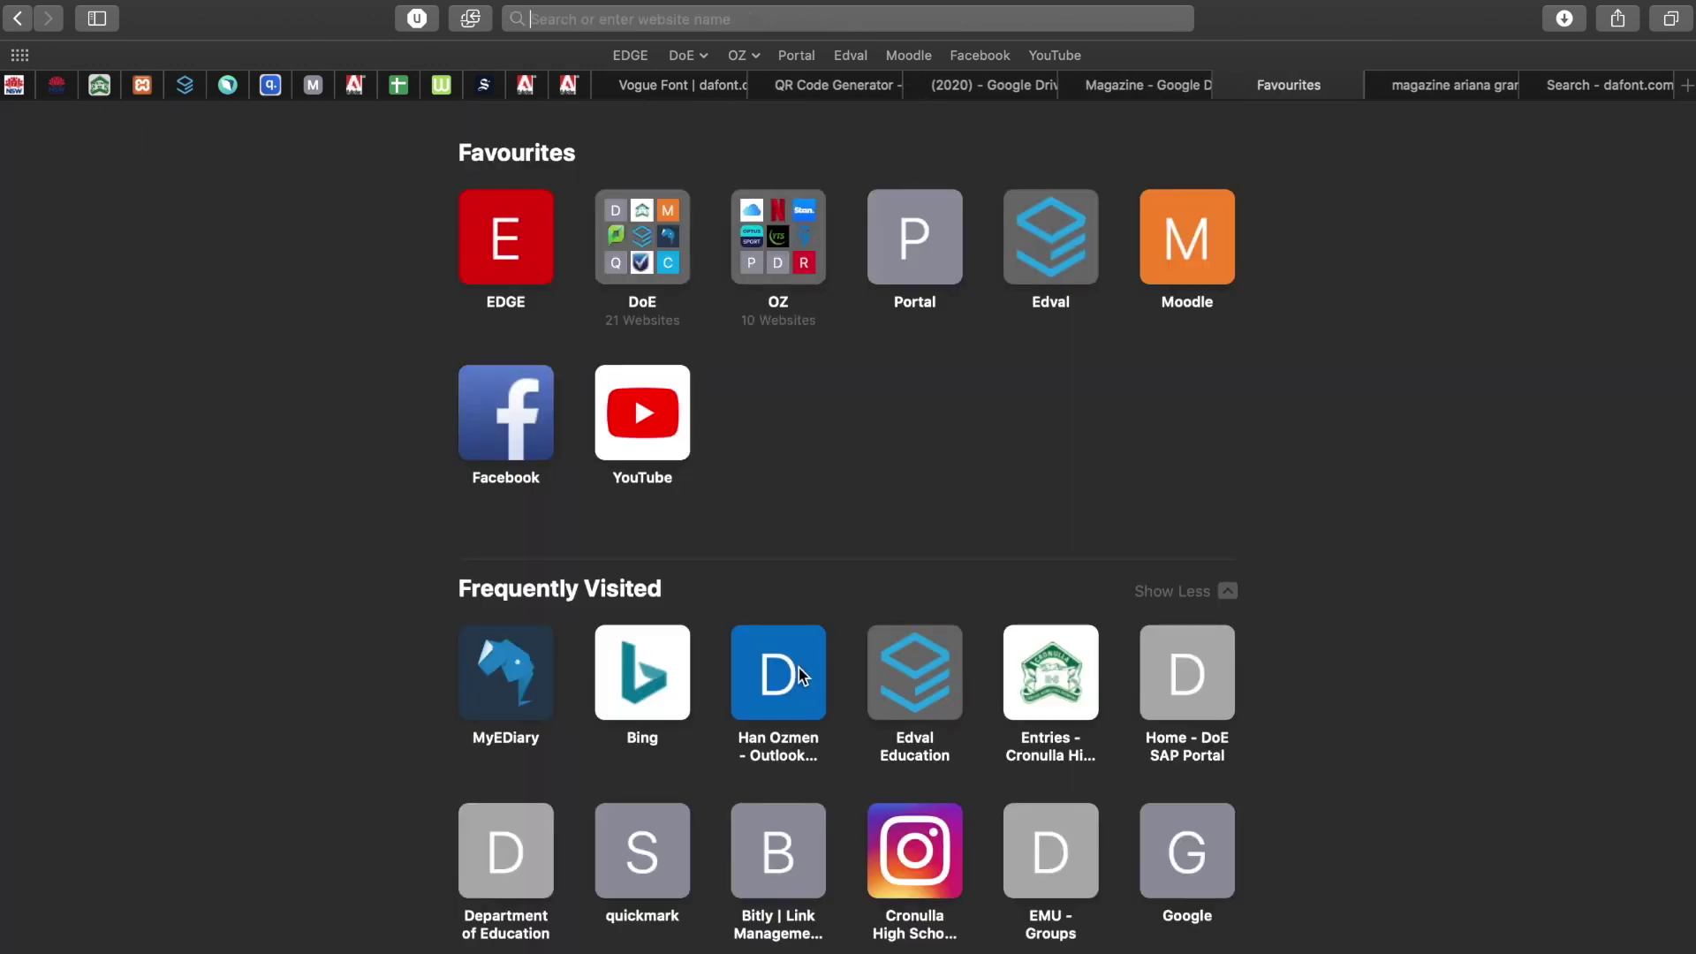
pyautogui.write('qr')
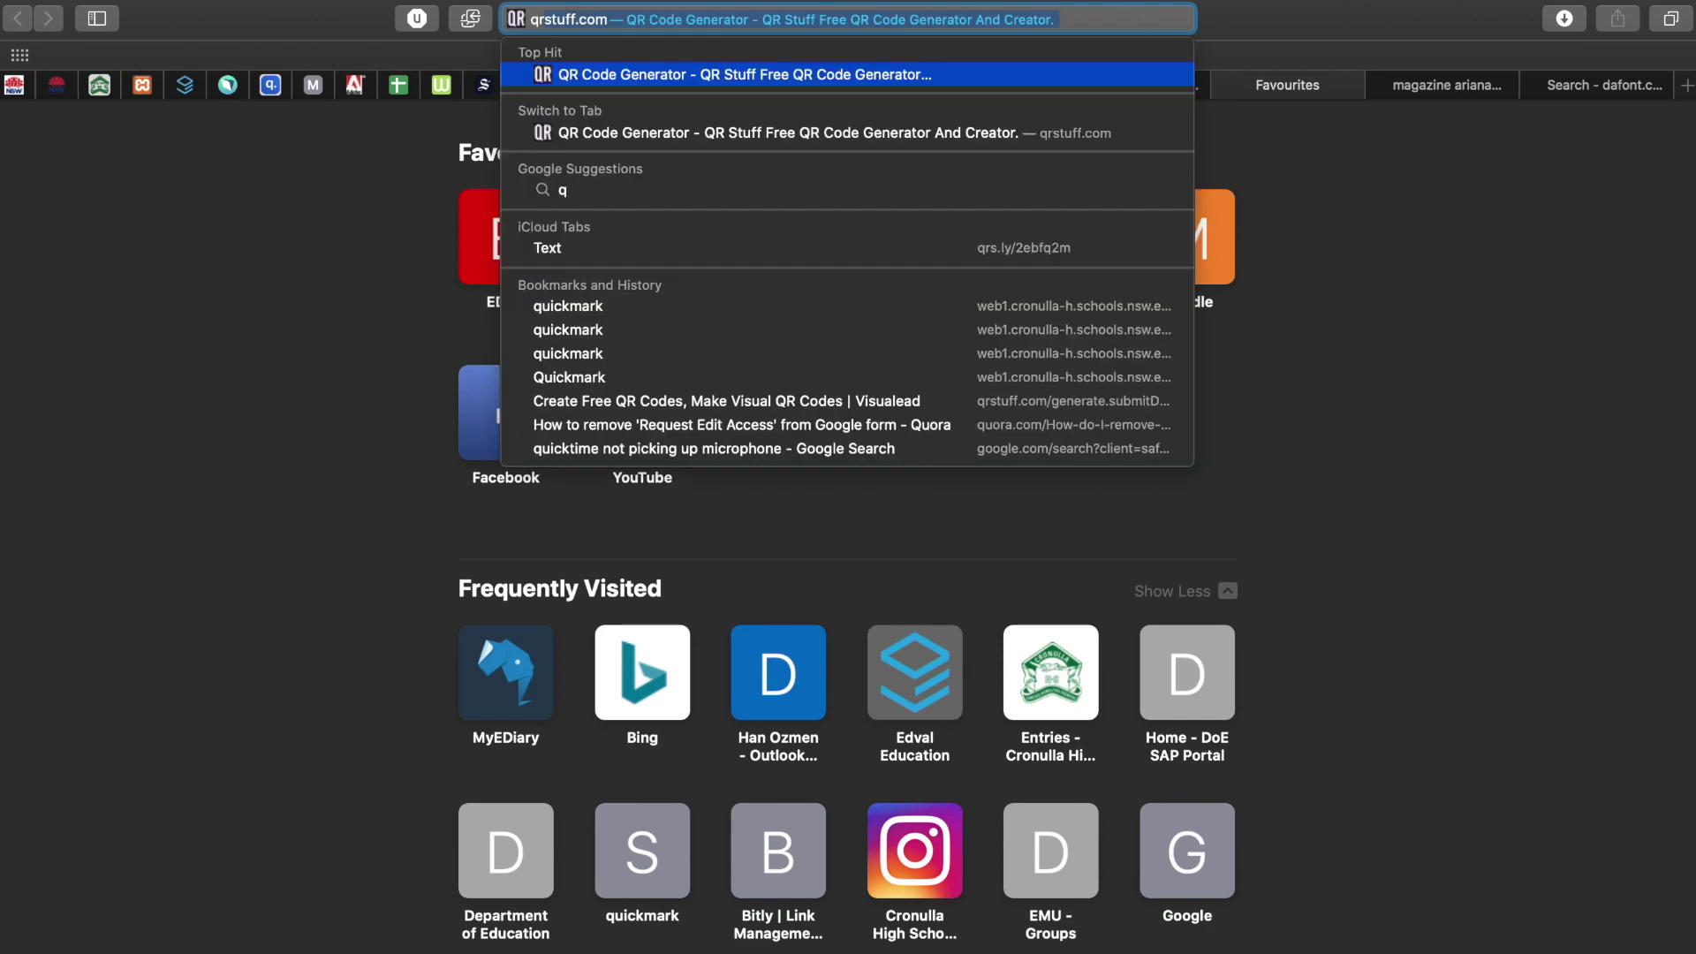
pyautogui.write(' code')
pyautogui.press('Return')
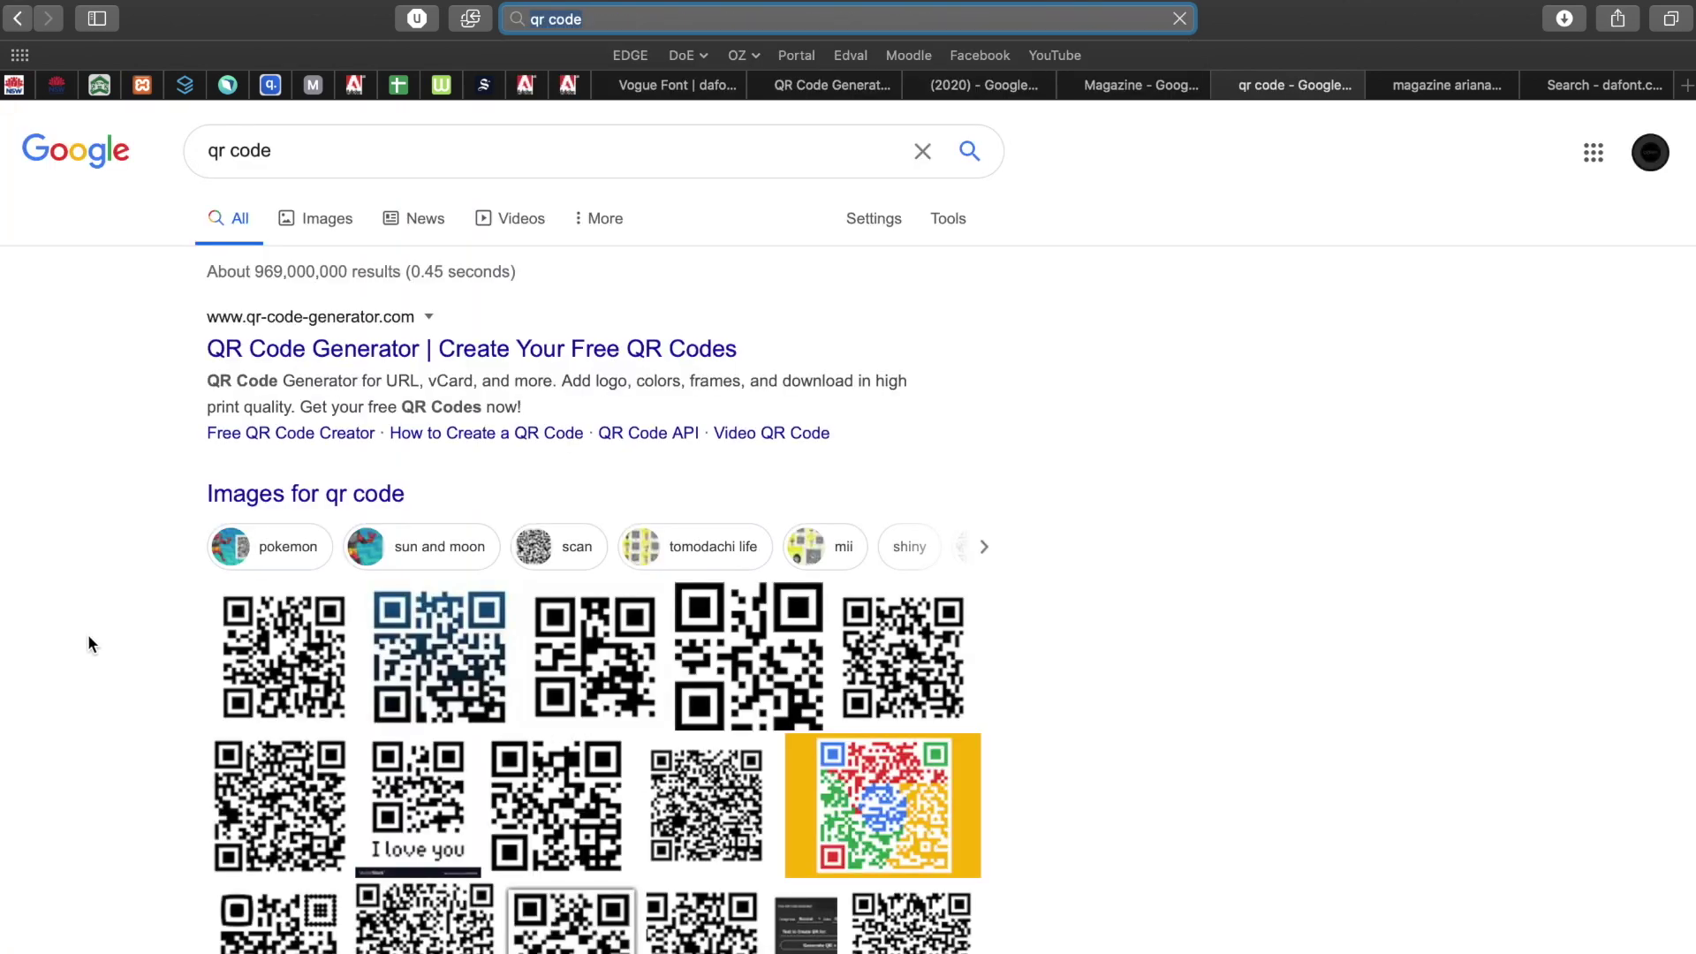
pyautogui.scroll(-8, 89, 641)
pyautogui.scroll(4, 89, 640)
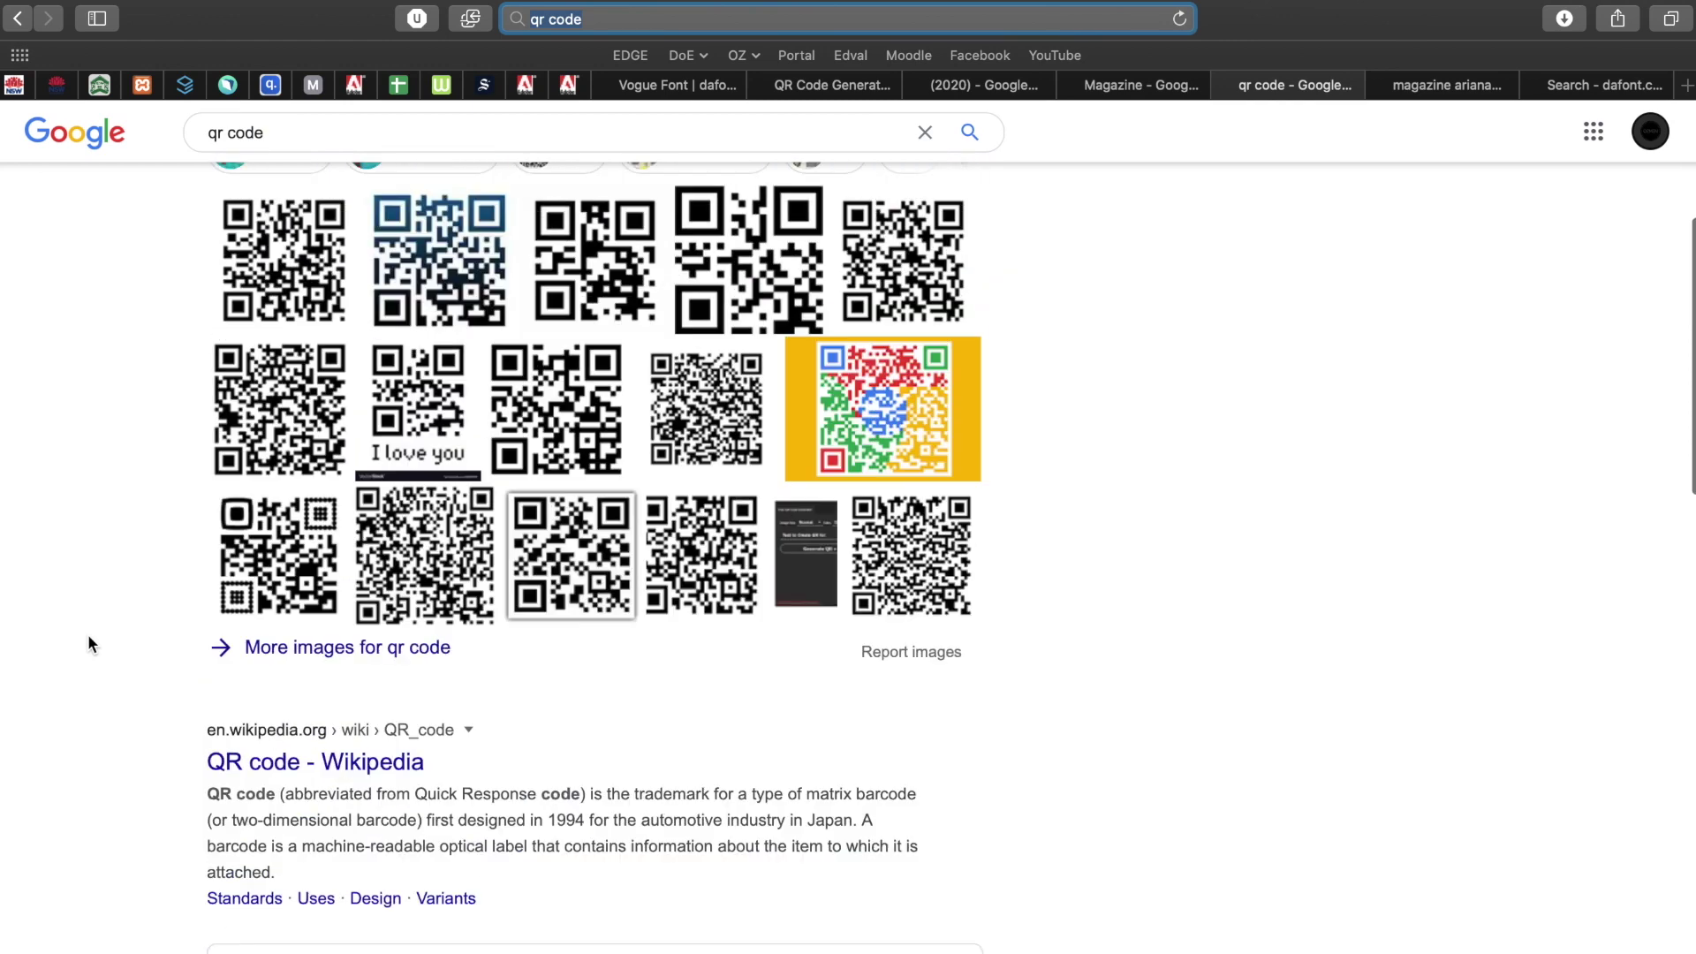
pyautogui.scroll(5, 88, 633)
# Refine the search to 'qr stuff' and open the QR Stuff site.
pyautogui.click(295, 156)
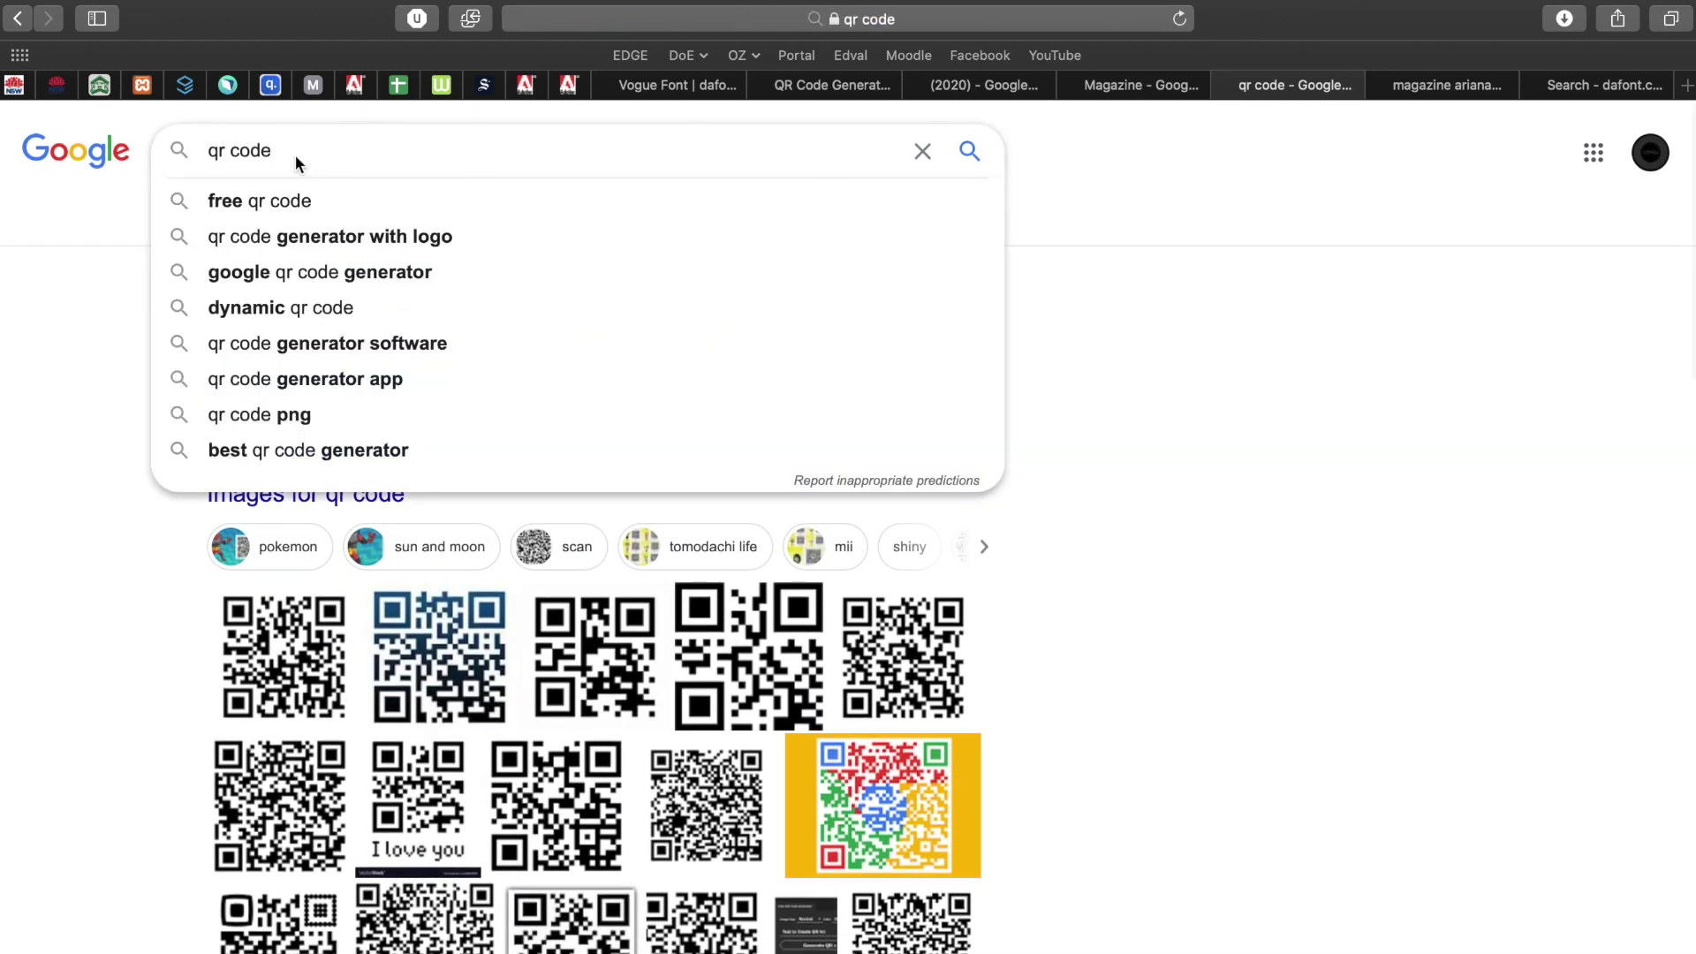
pyautogui.press('BackSpace')
pyautogui.press('BackSpace')
pyautogui.press('BackSpace')
pyautogui.press('BackSpace')
pyautogui.write('stuff')
pyautogui.press('Return')
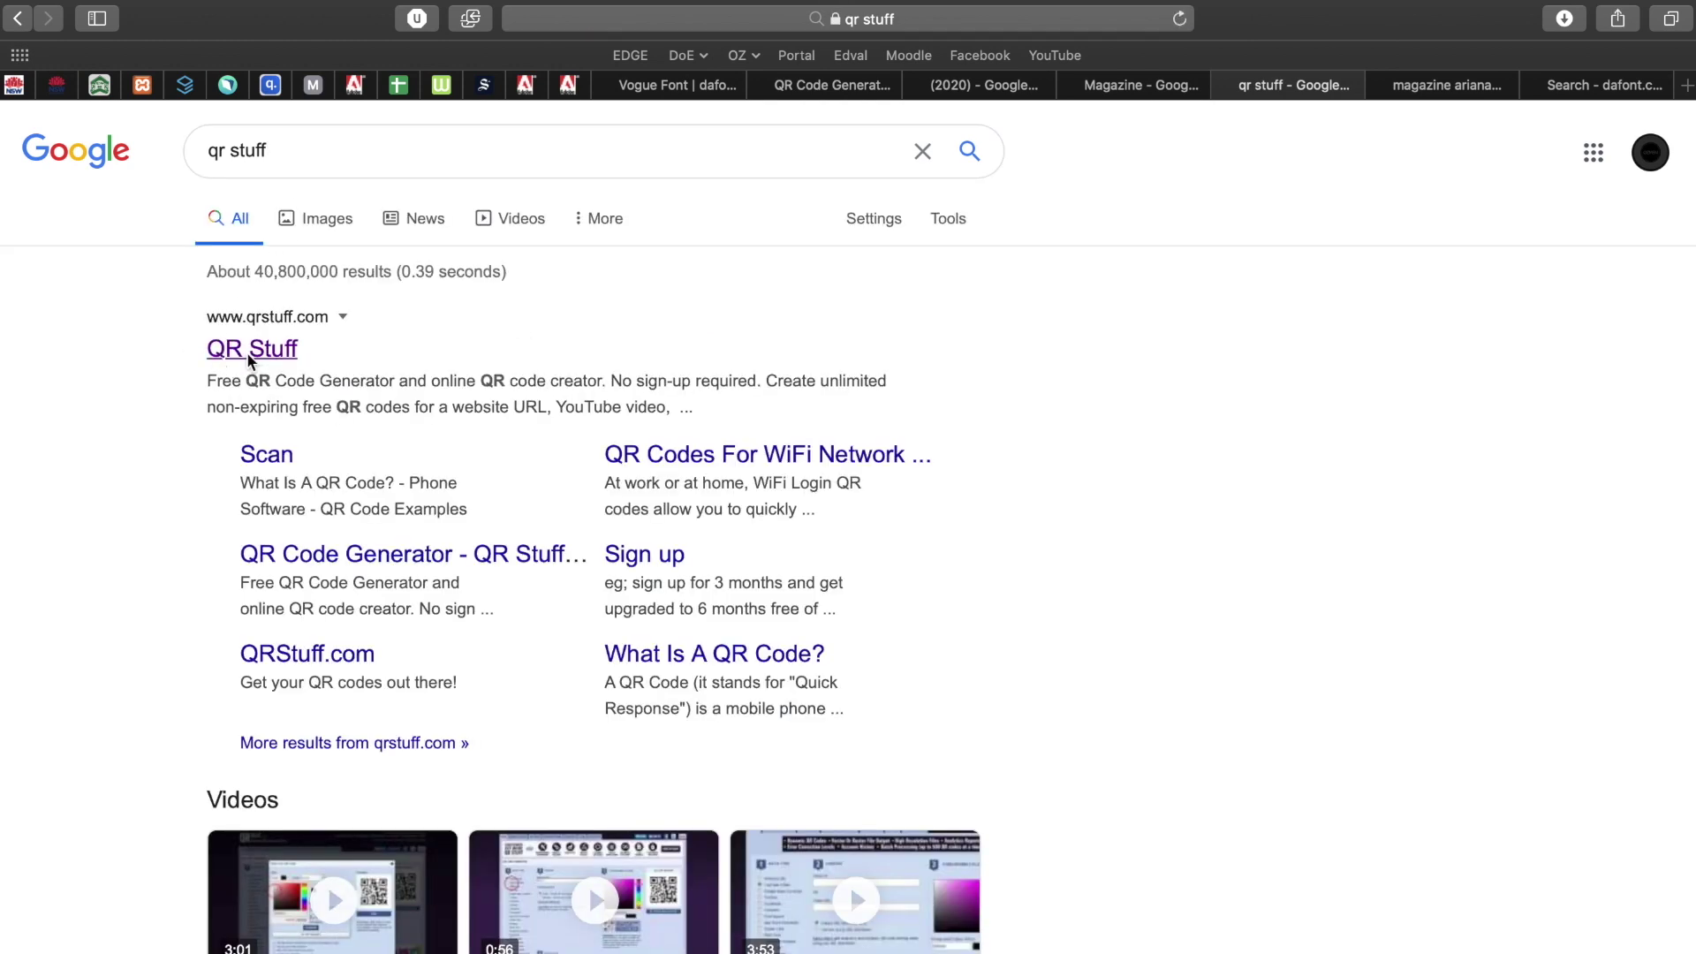
pyautogui.click(250, 353)
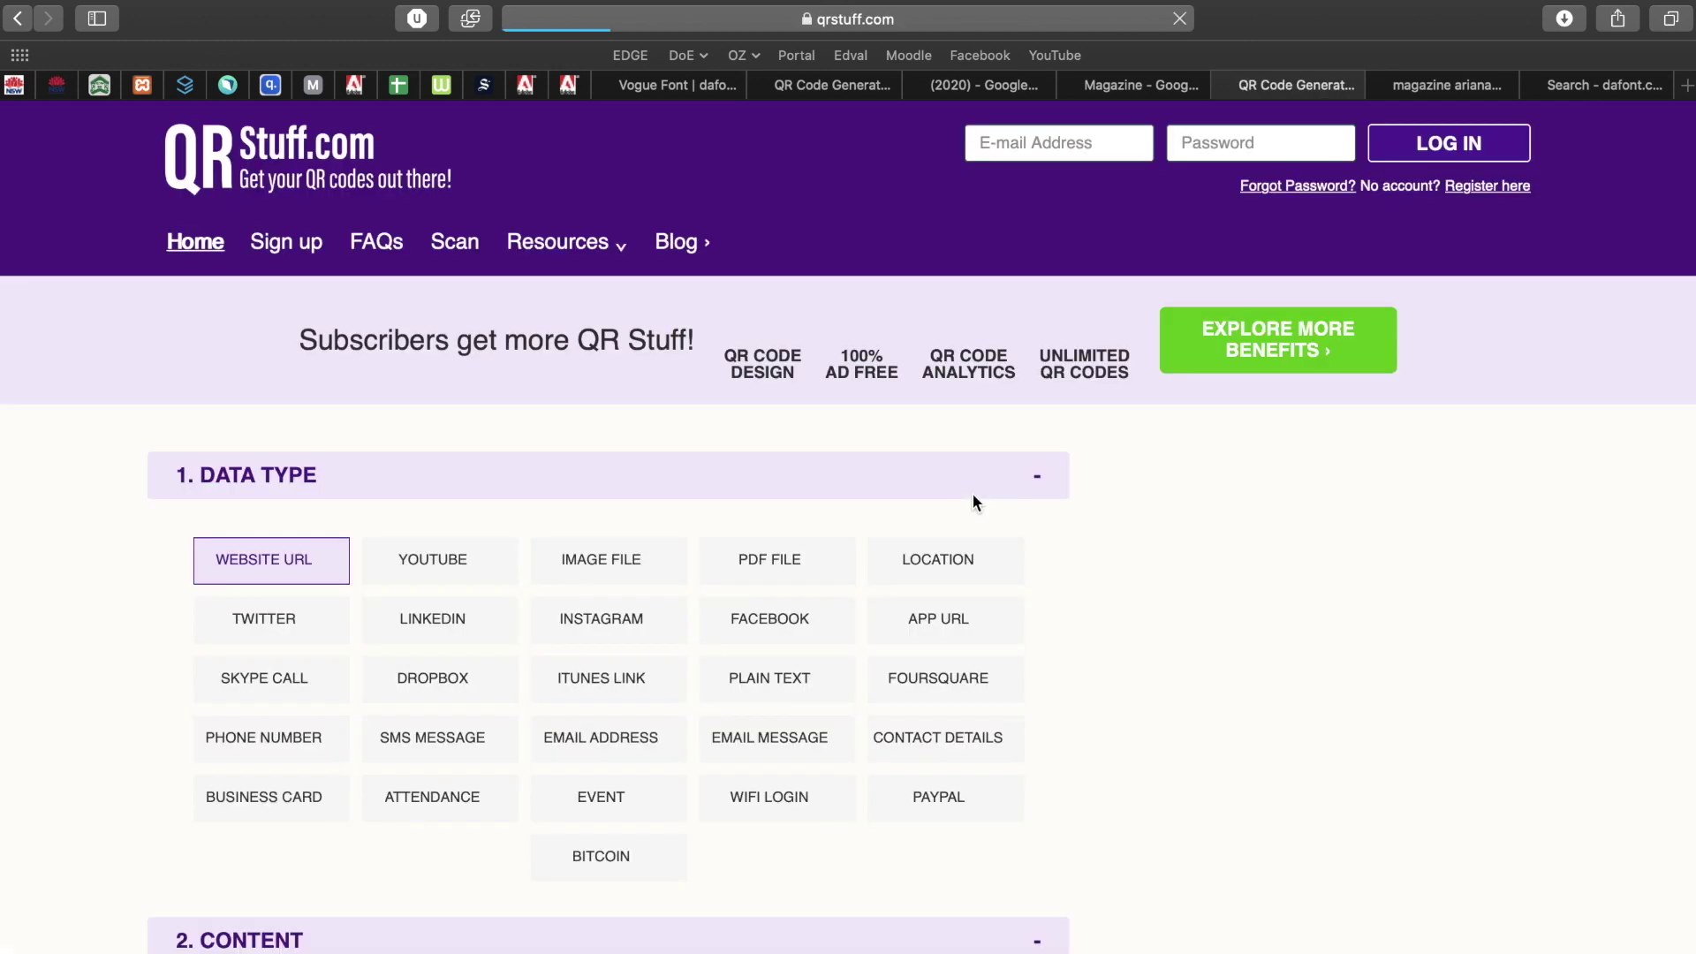
# Choose the Plain Text data type and enter $9.99 as the QR code content.
pyautogui.scroll(-2, 98, 738)
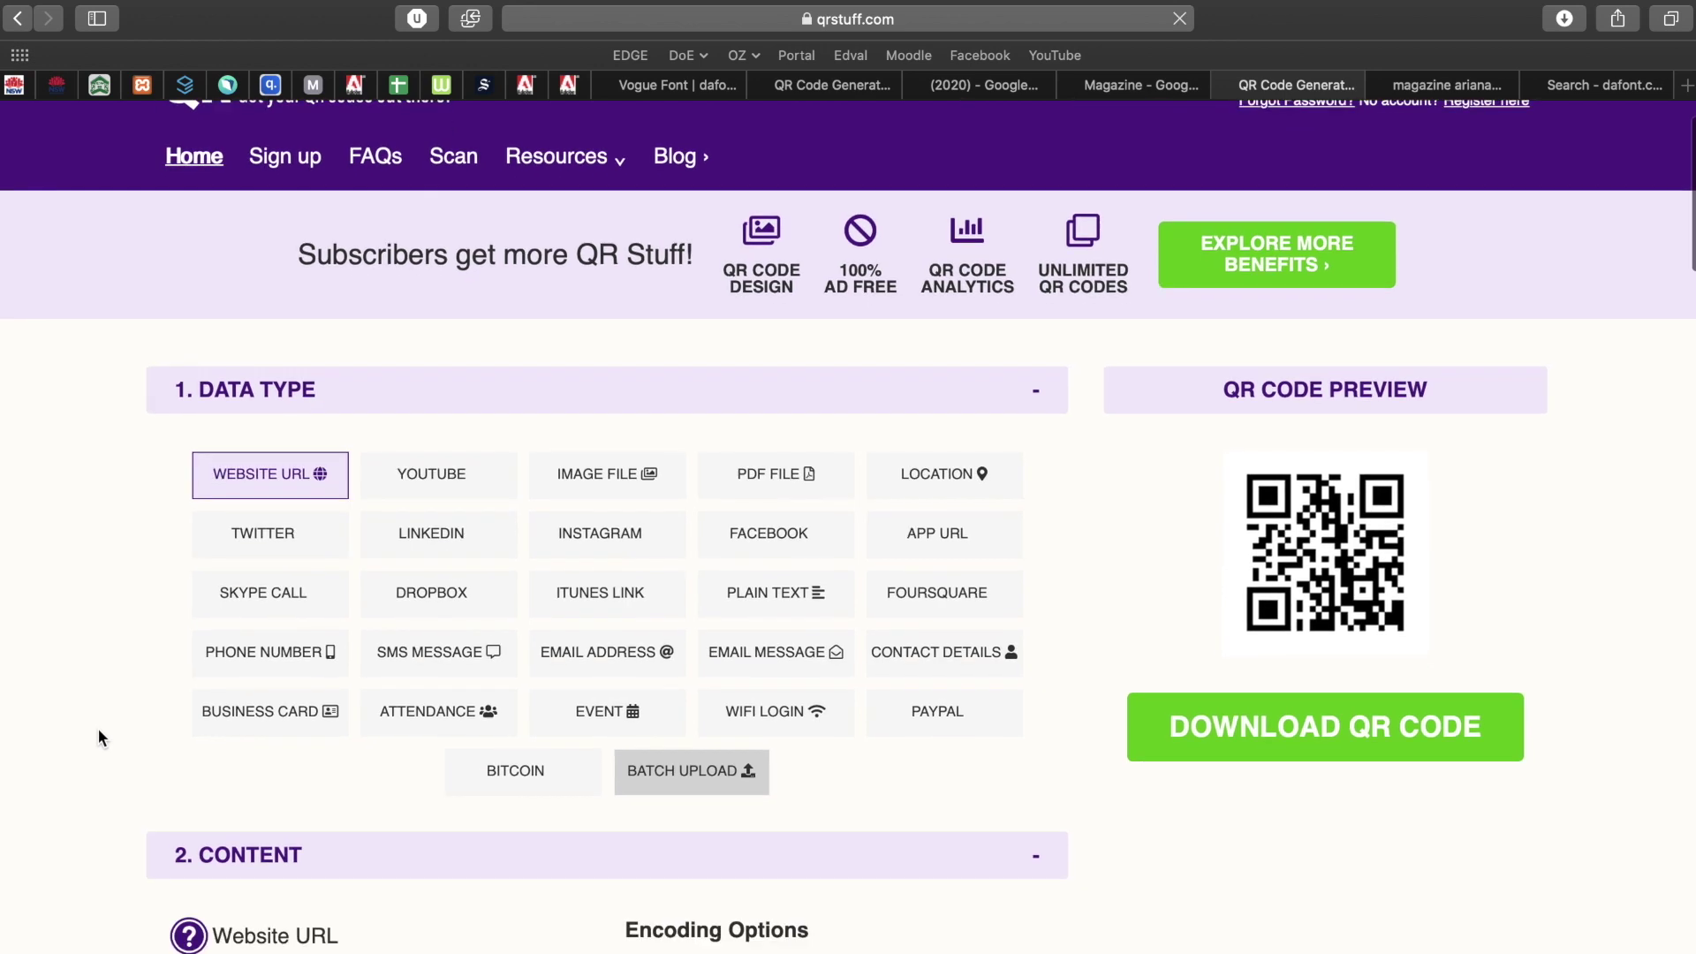
pyautogui.scroll(-1, 98, 729)
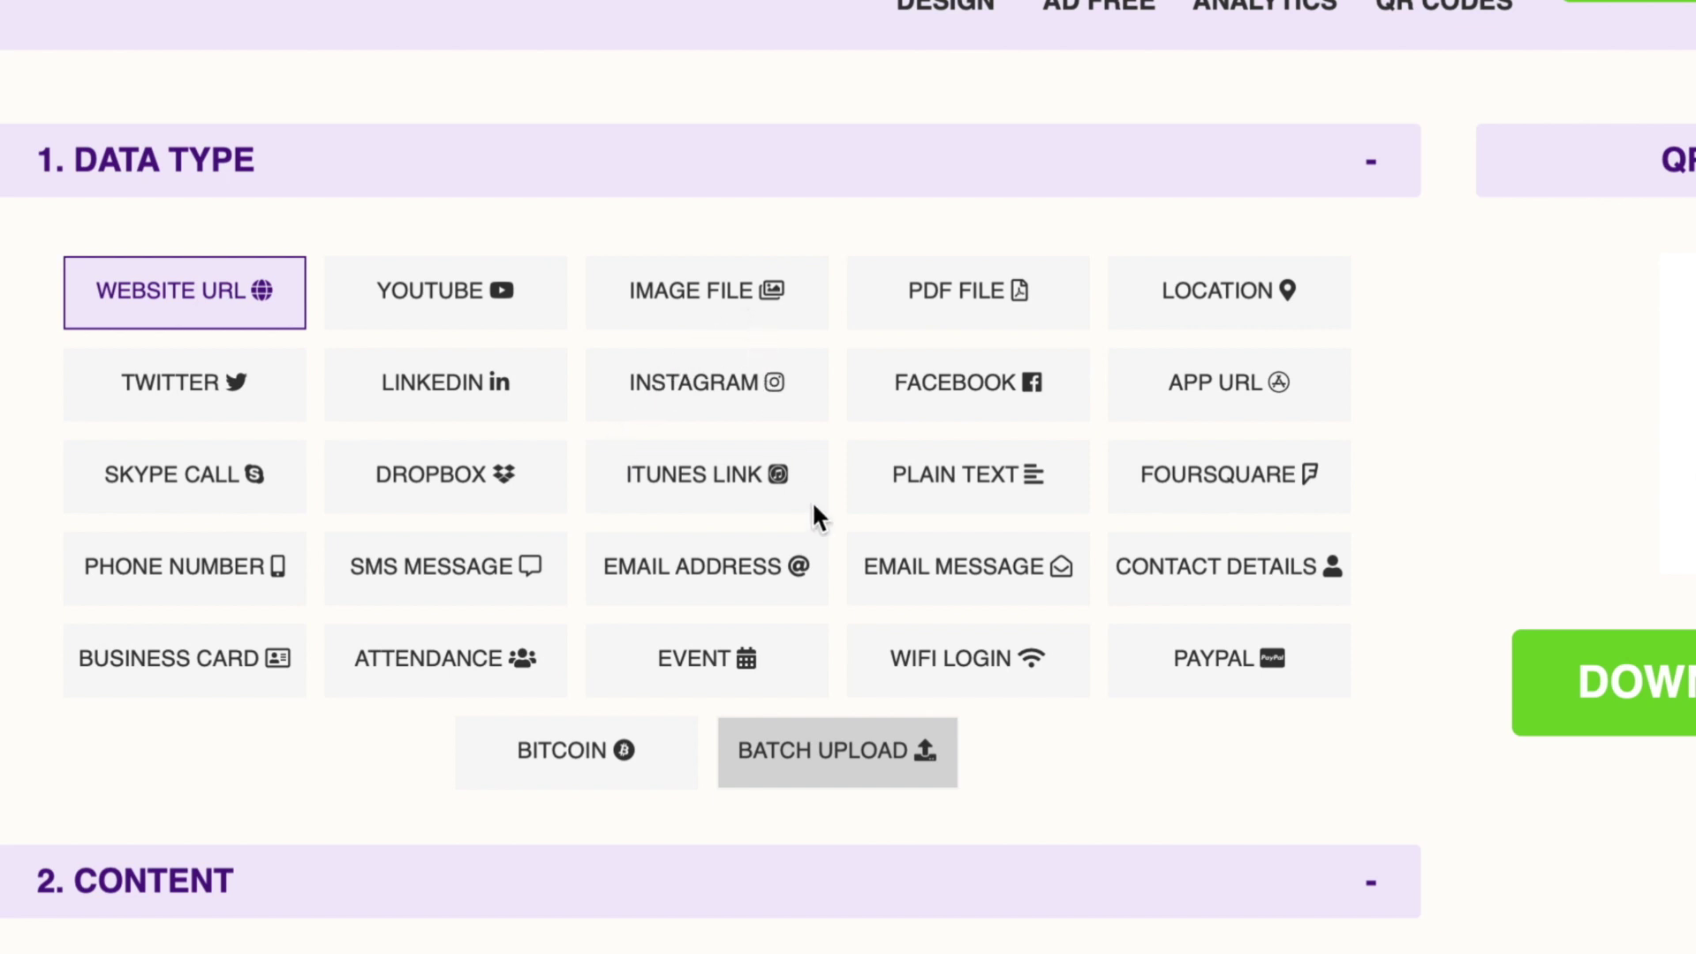
pyautogui.click(943, 481)
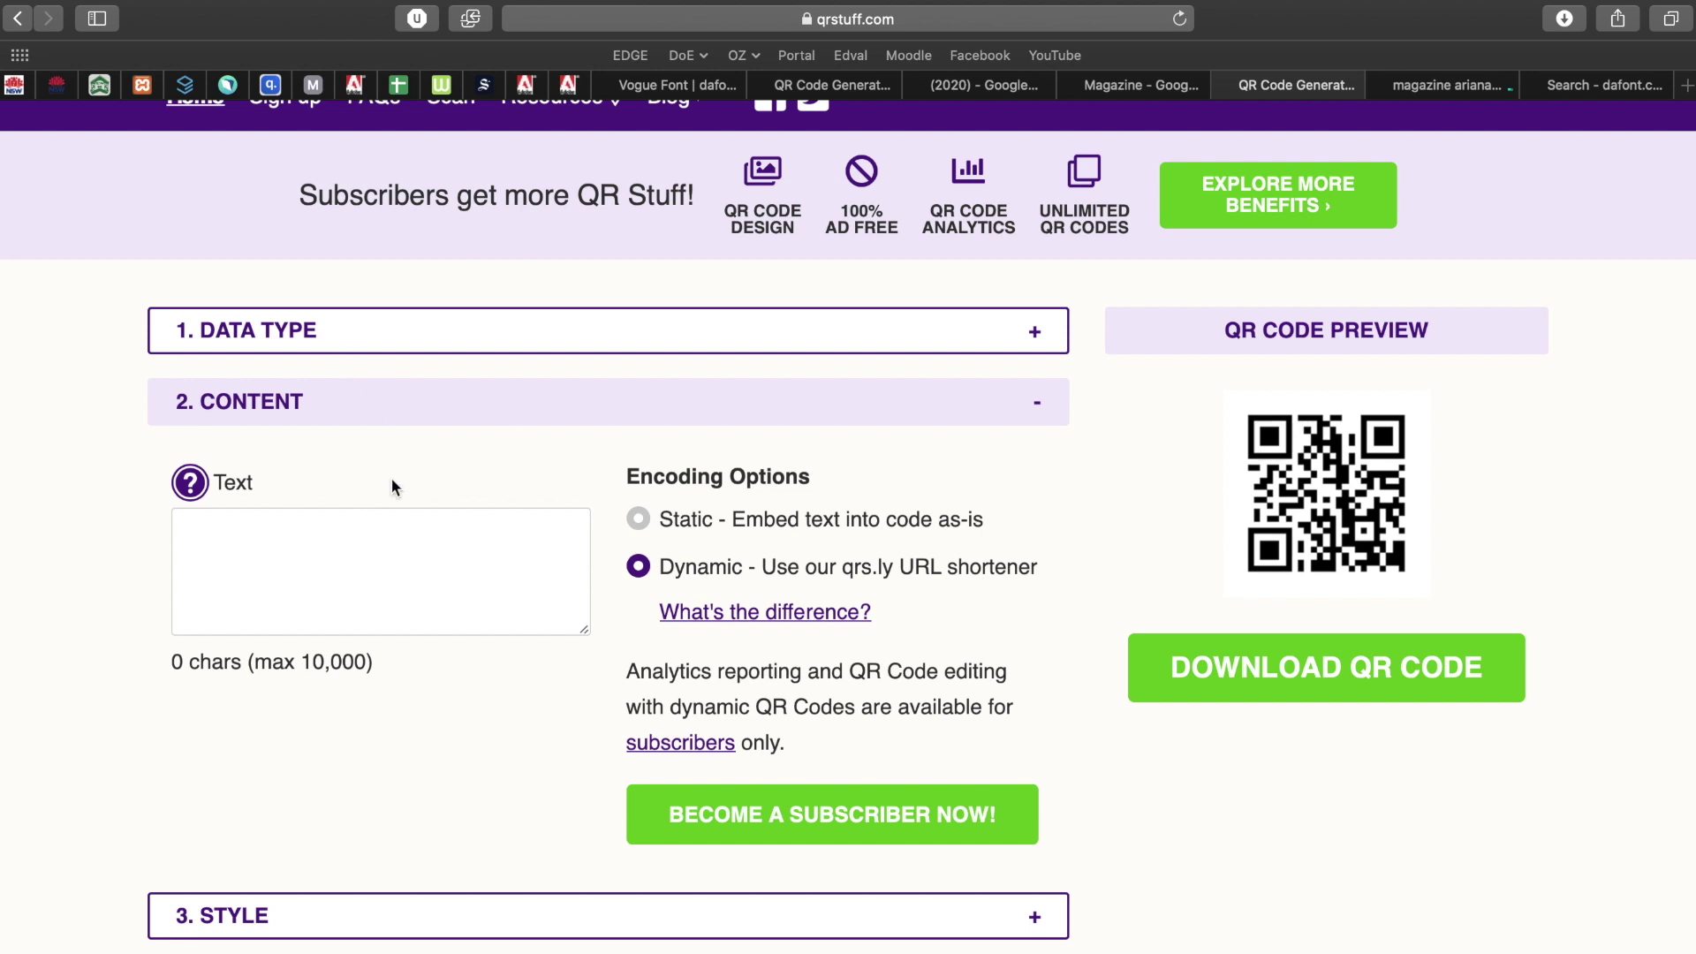
pyautogui.click(322, 565)
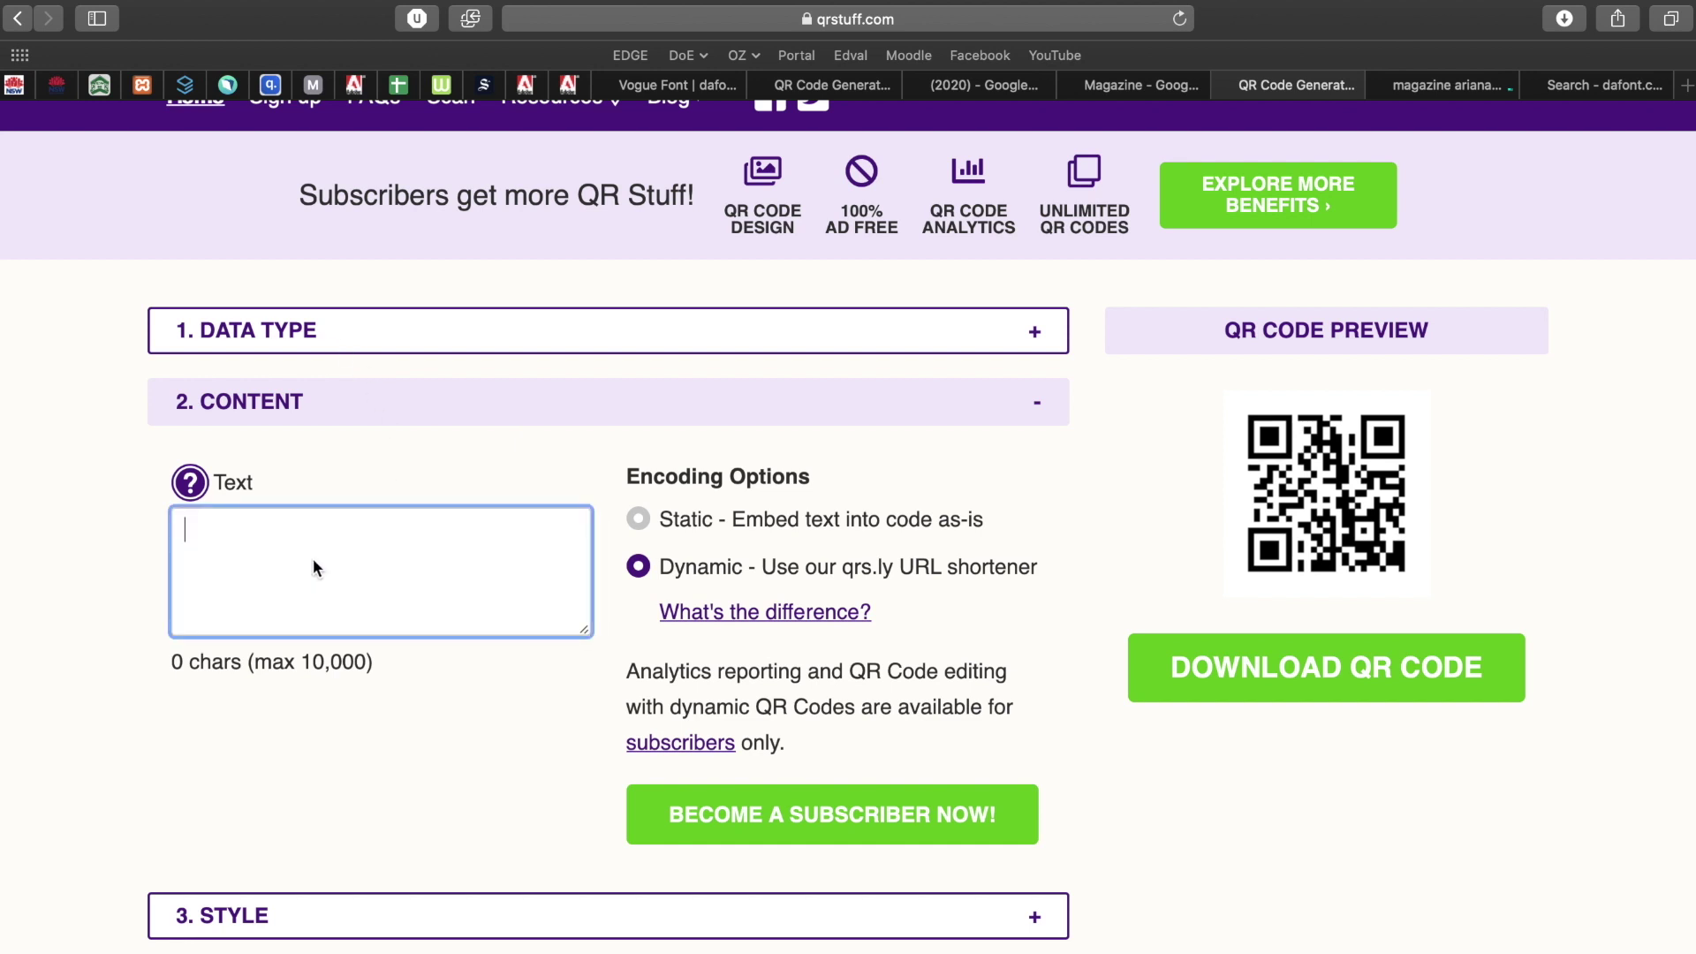
pyautogui.write('9')
pyautogui.press('BackSpace')
pyautogui.write('$9')
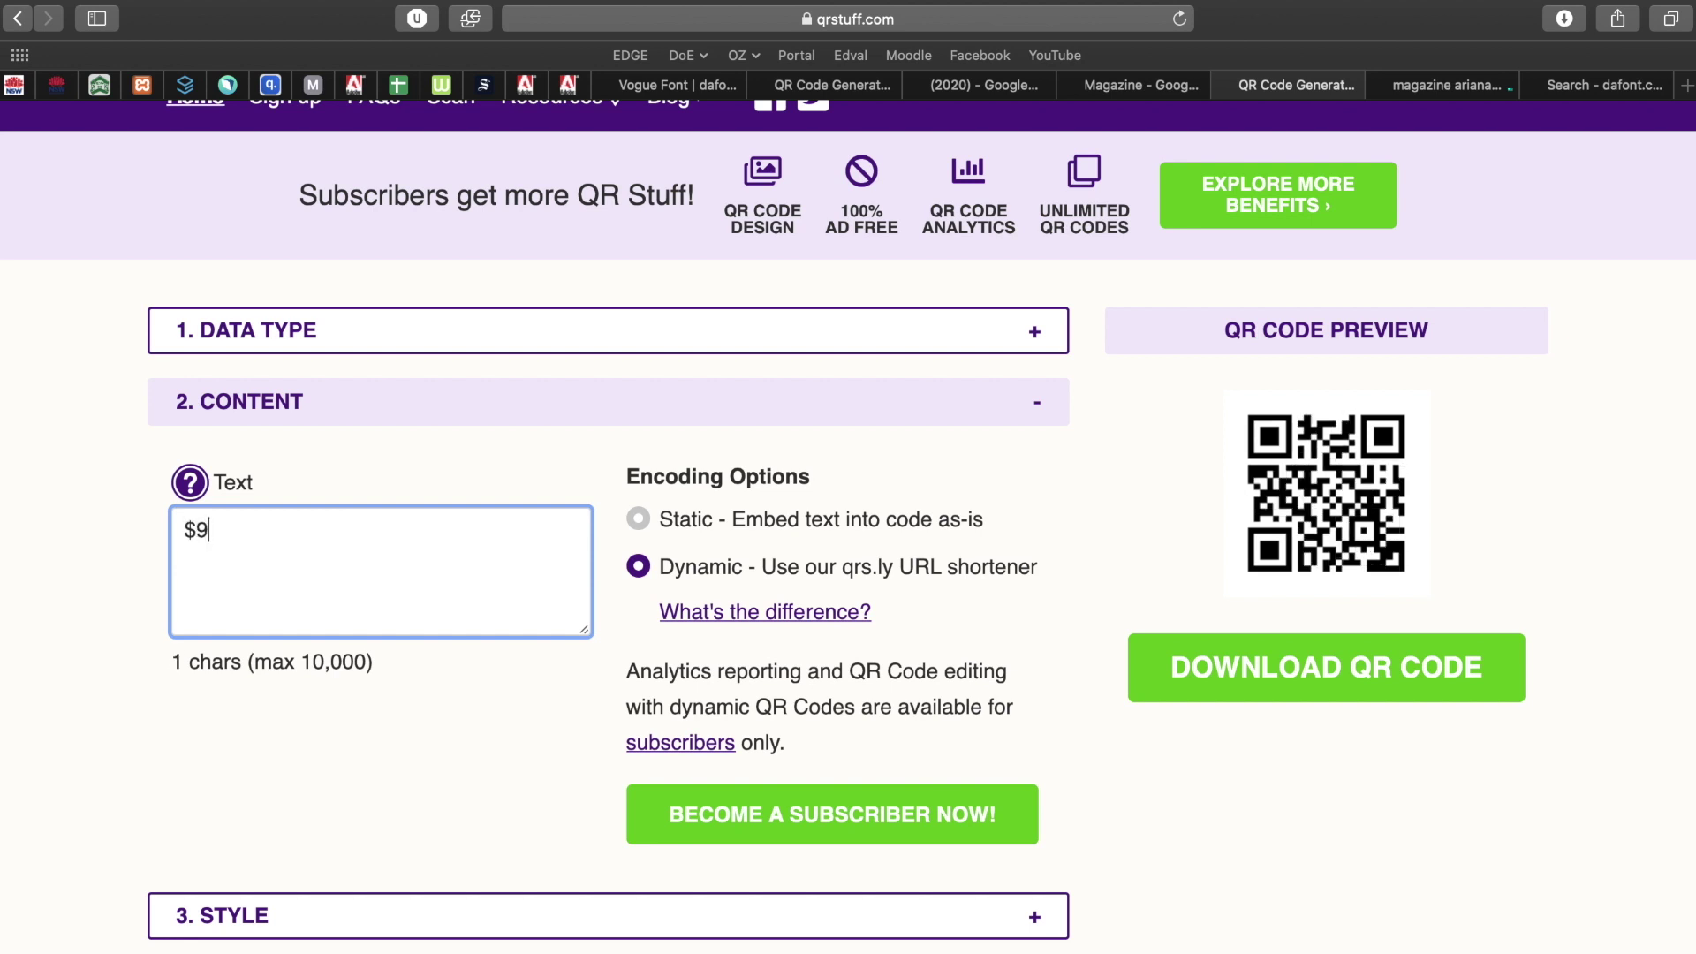
pyautogui.write('.99')
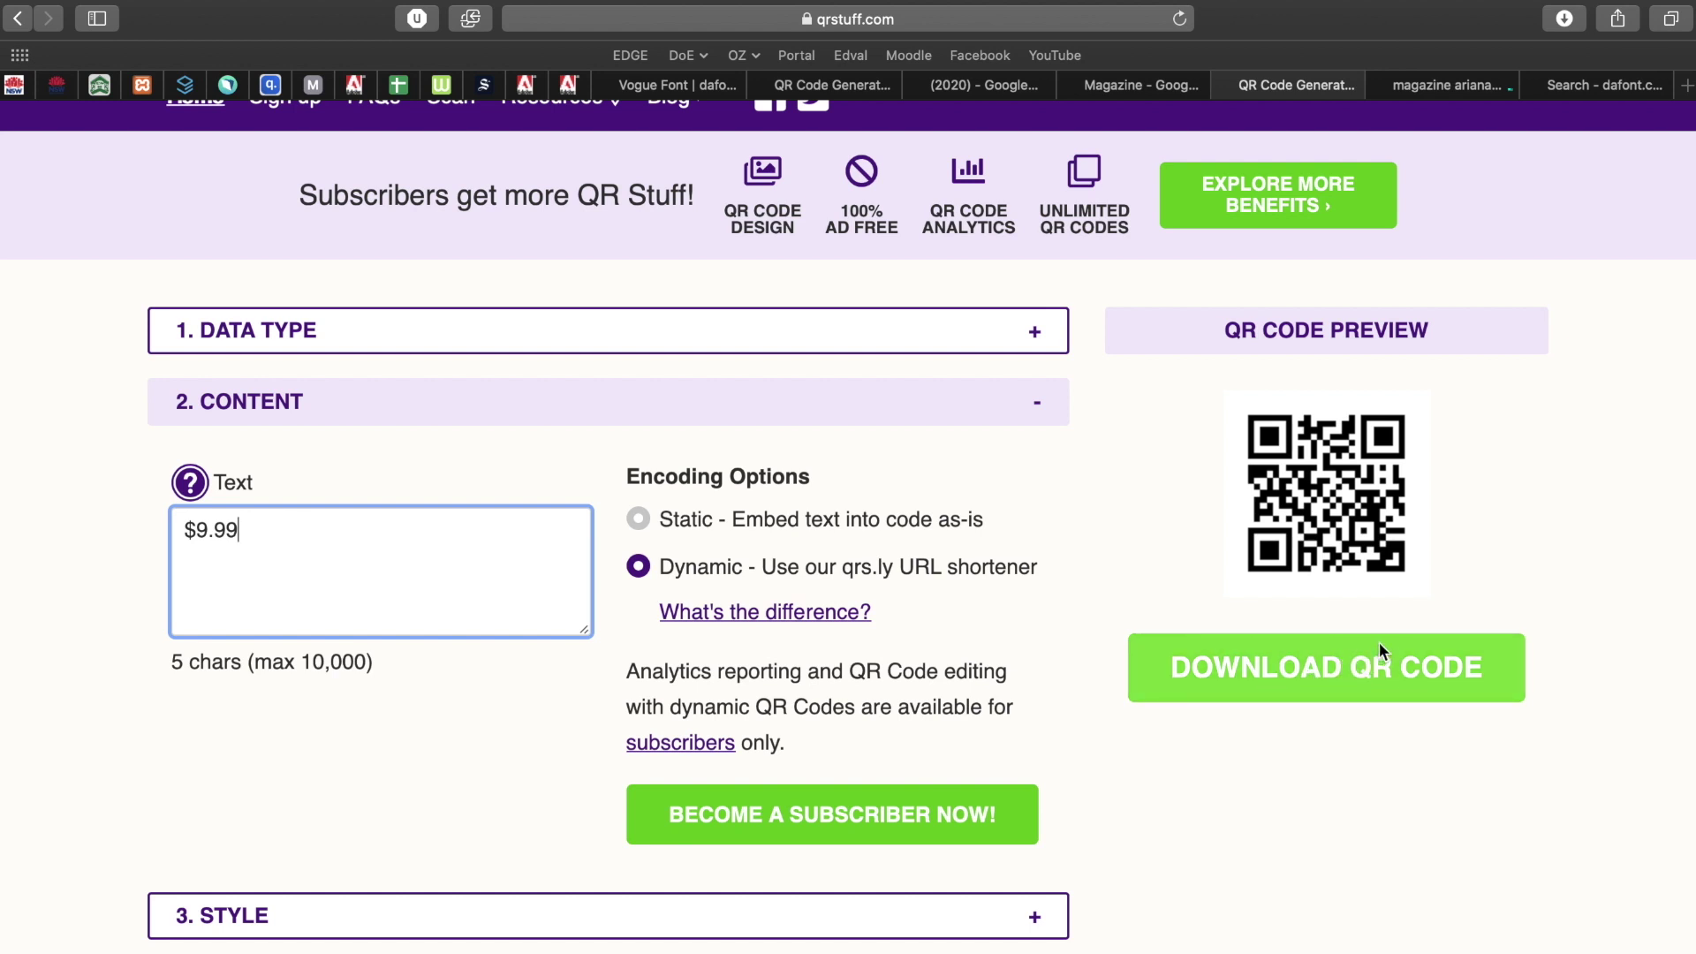
pyautogui.click(1379, 929)
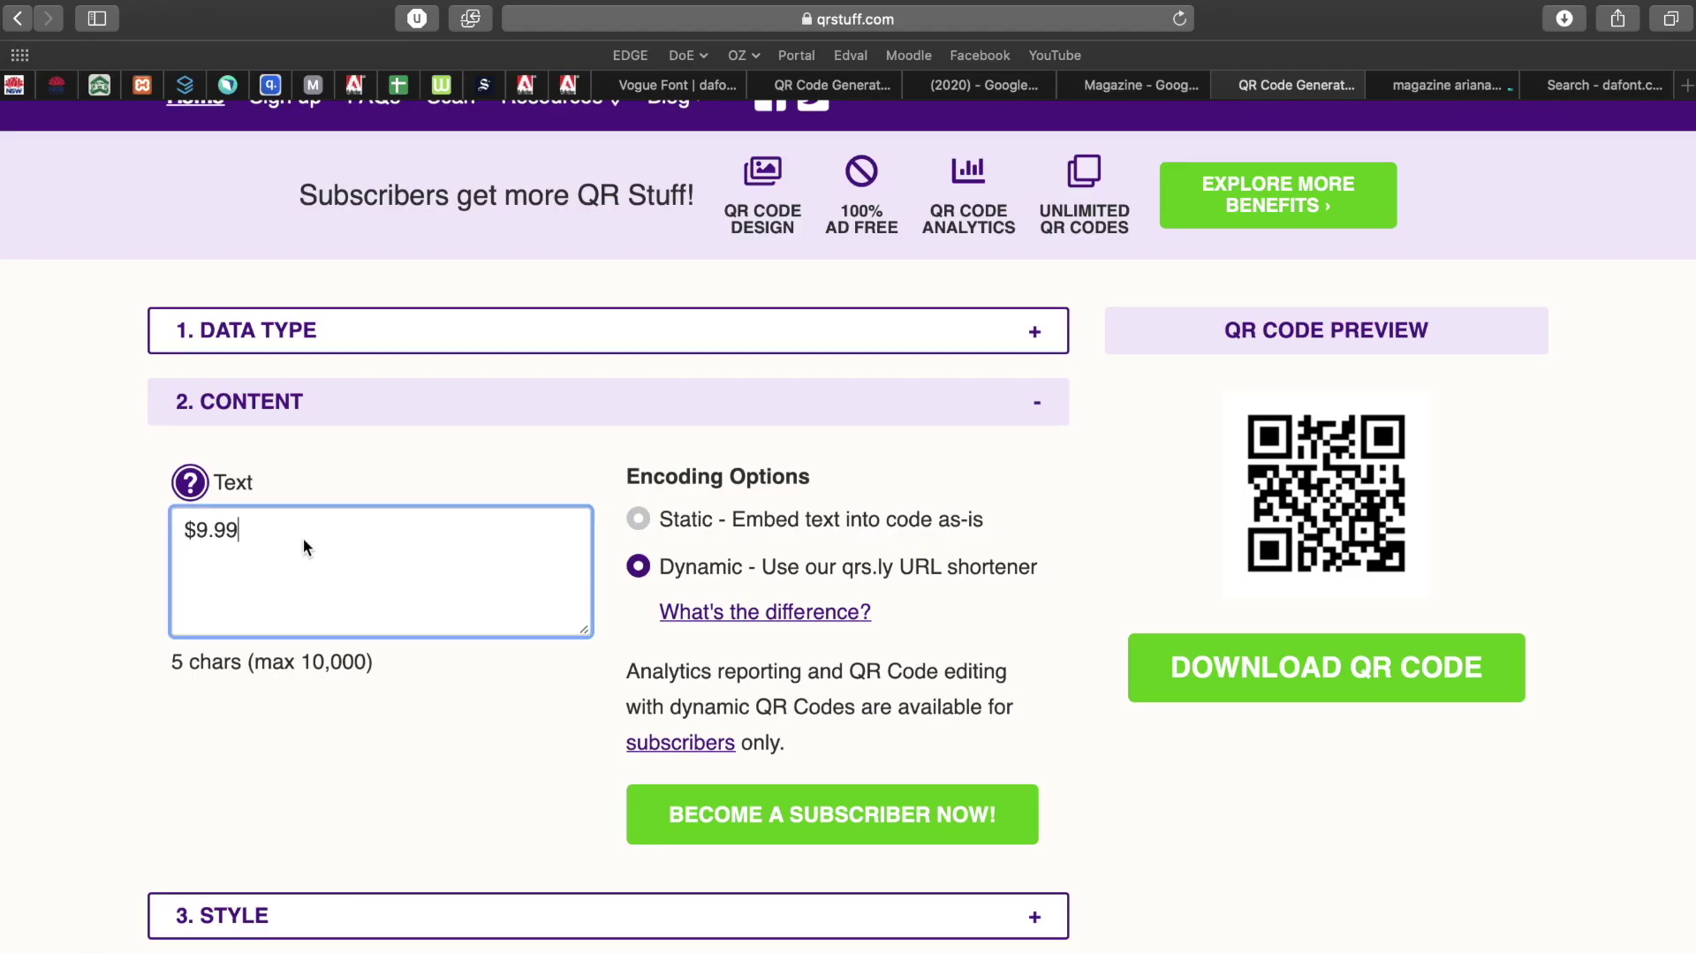
# Deselect the $9.99 text and switch back to the magazine cover in Photoshop.
pyautogui.moveTo(303, 549); pyautogui.dragTo(137, 528)
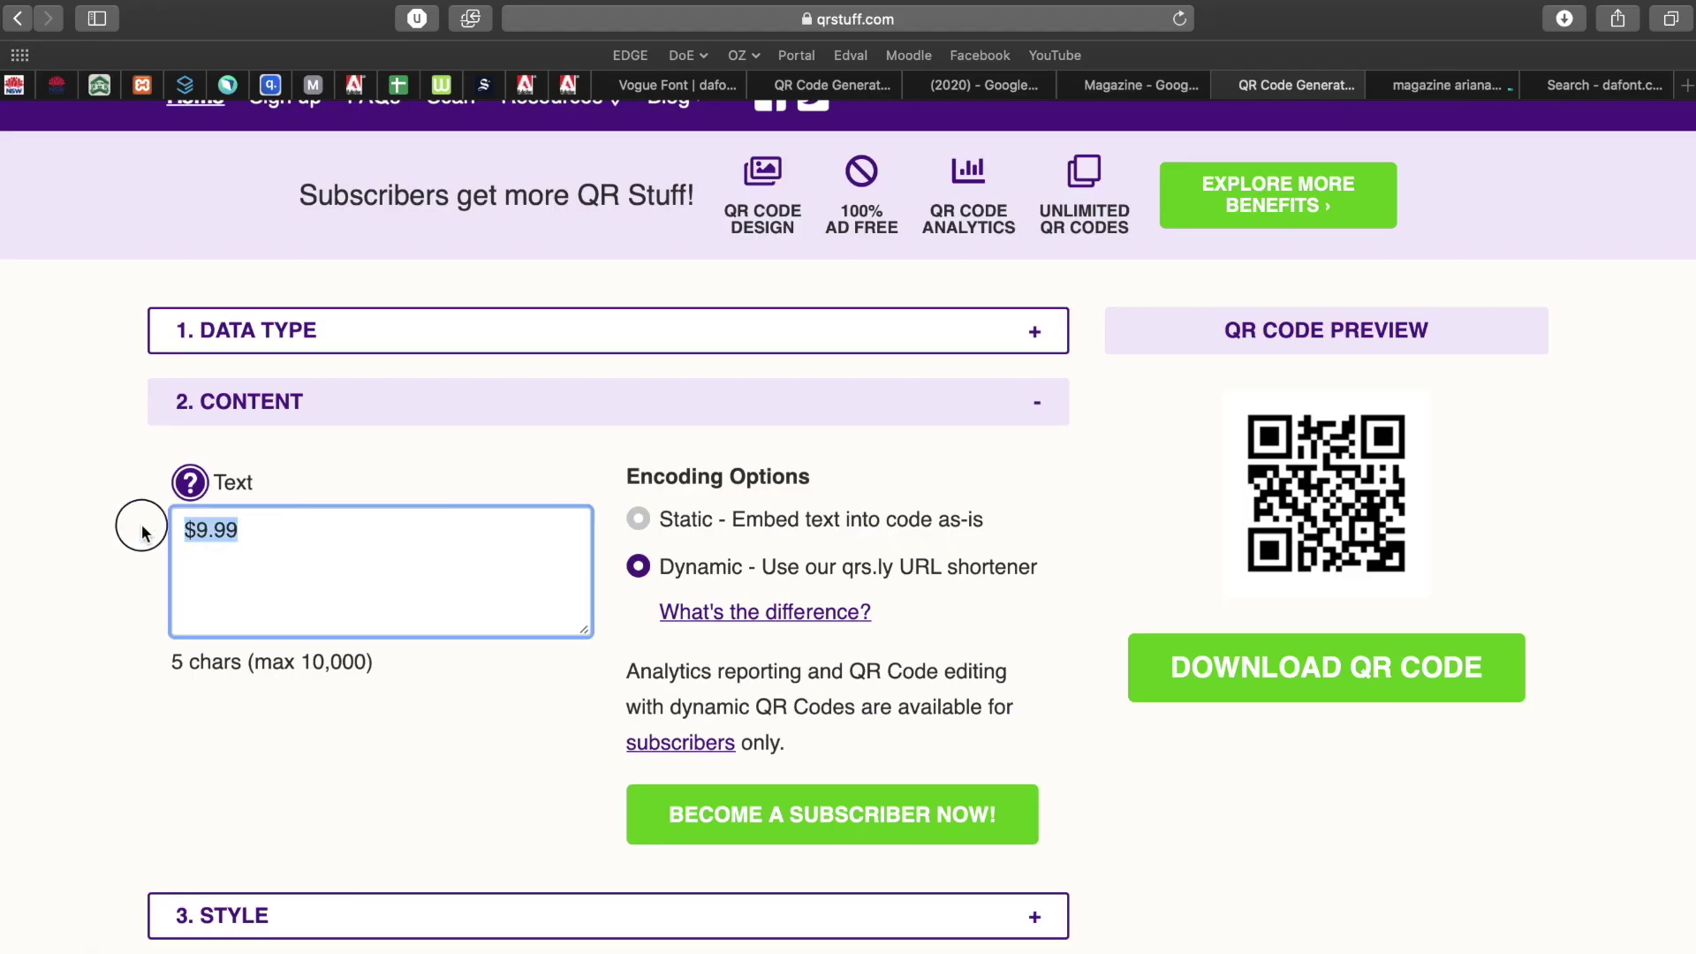
pyautogui.click(121, 537)
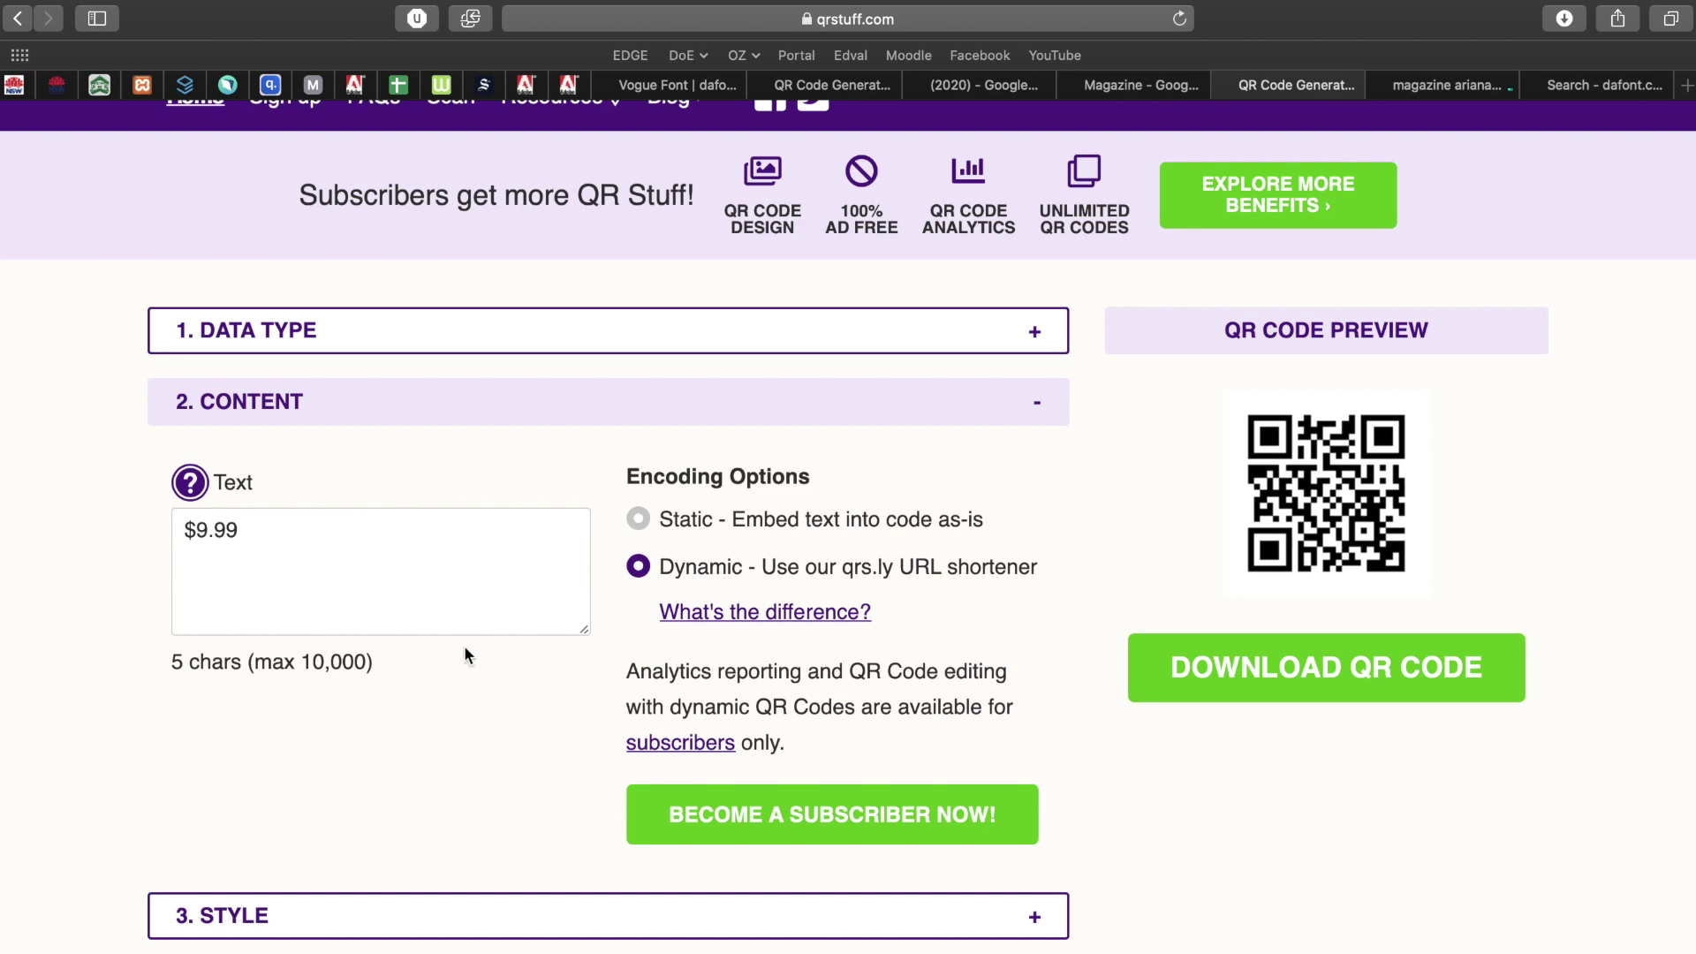
pyautogui.hotkey('ctrl', 'Left')
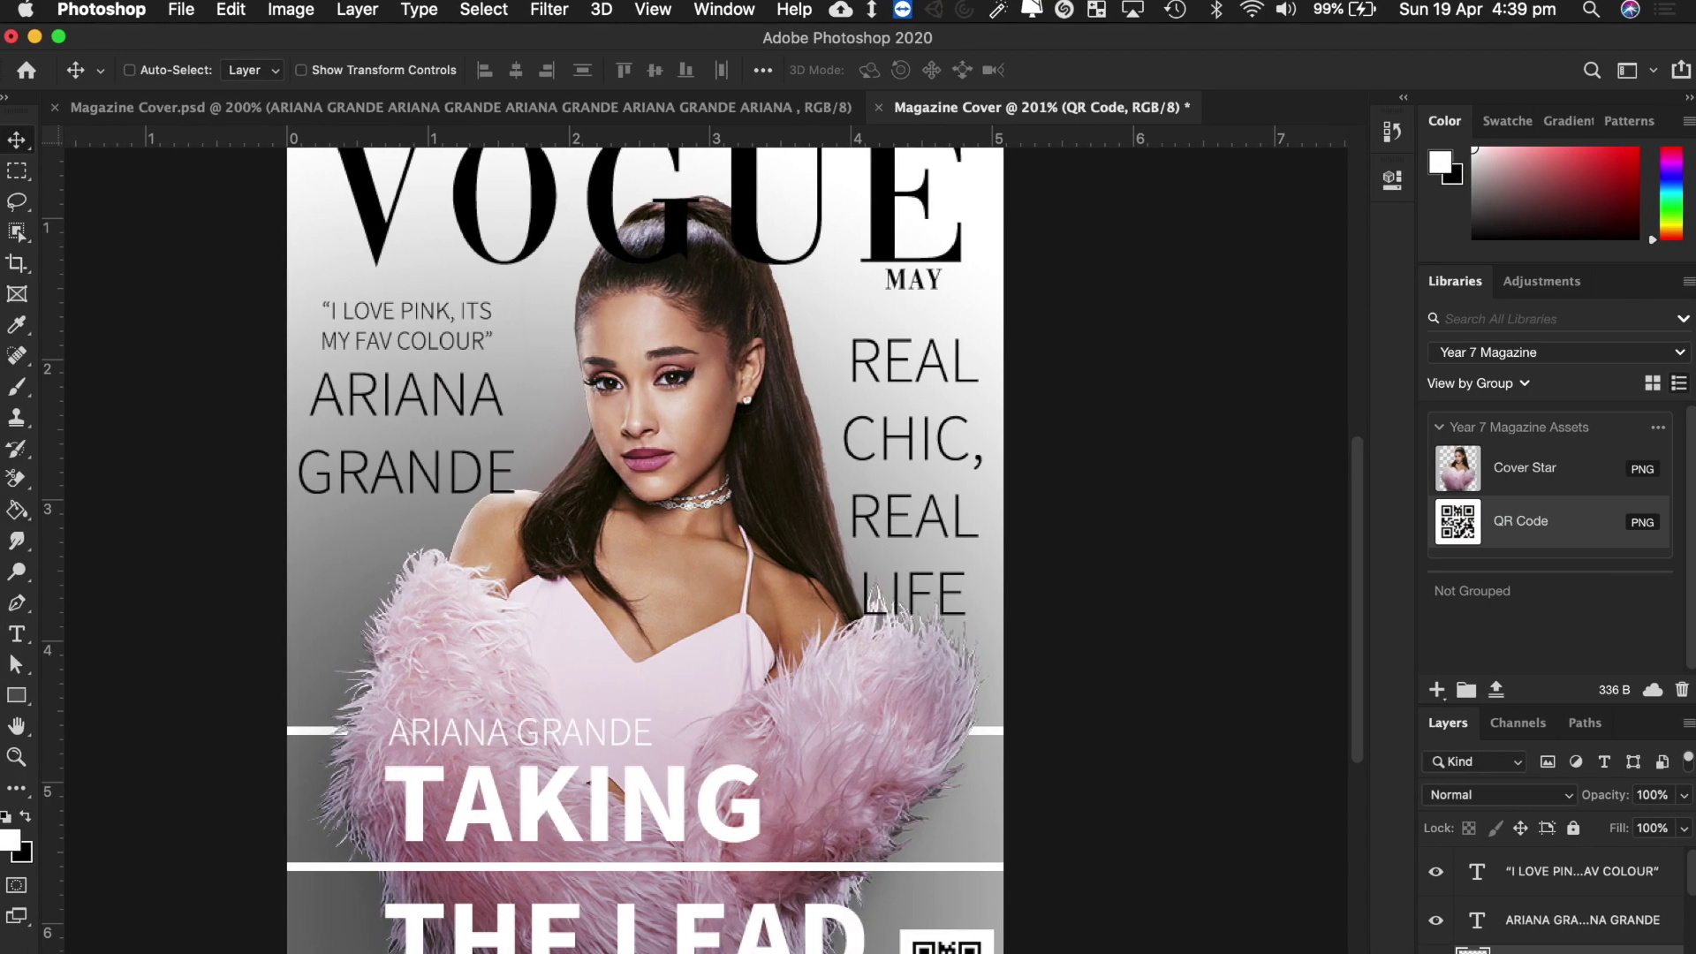
# Scroll over the finished cover with its red banner and QR code, then open the File menu.
pyautogui.scroll(-3, 1059, 927)
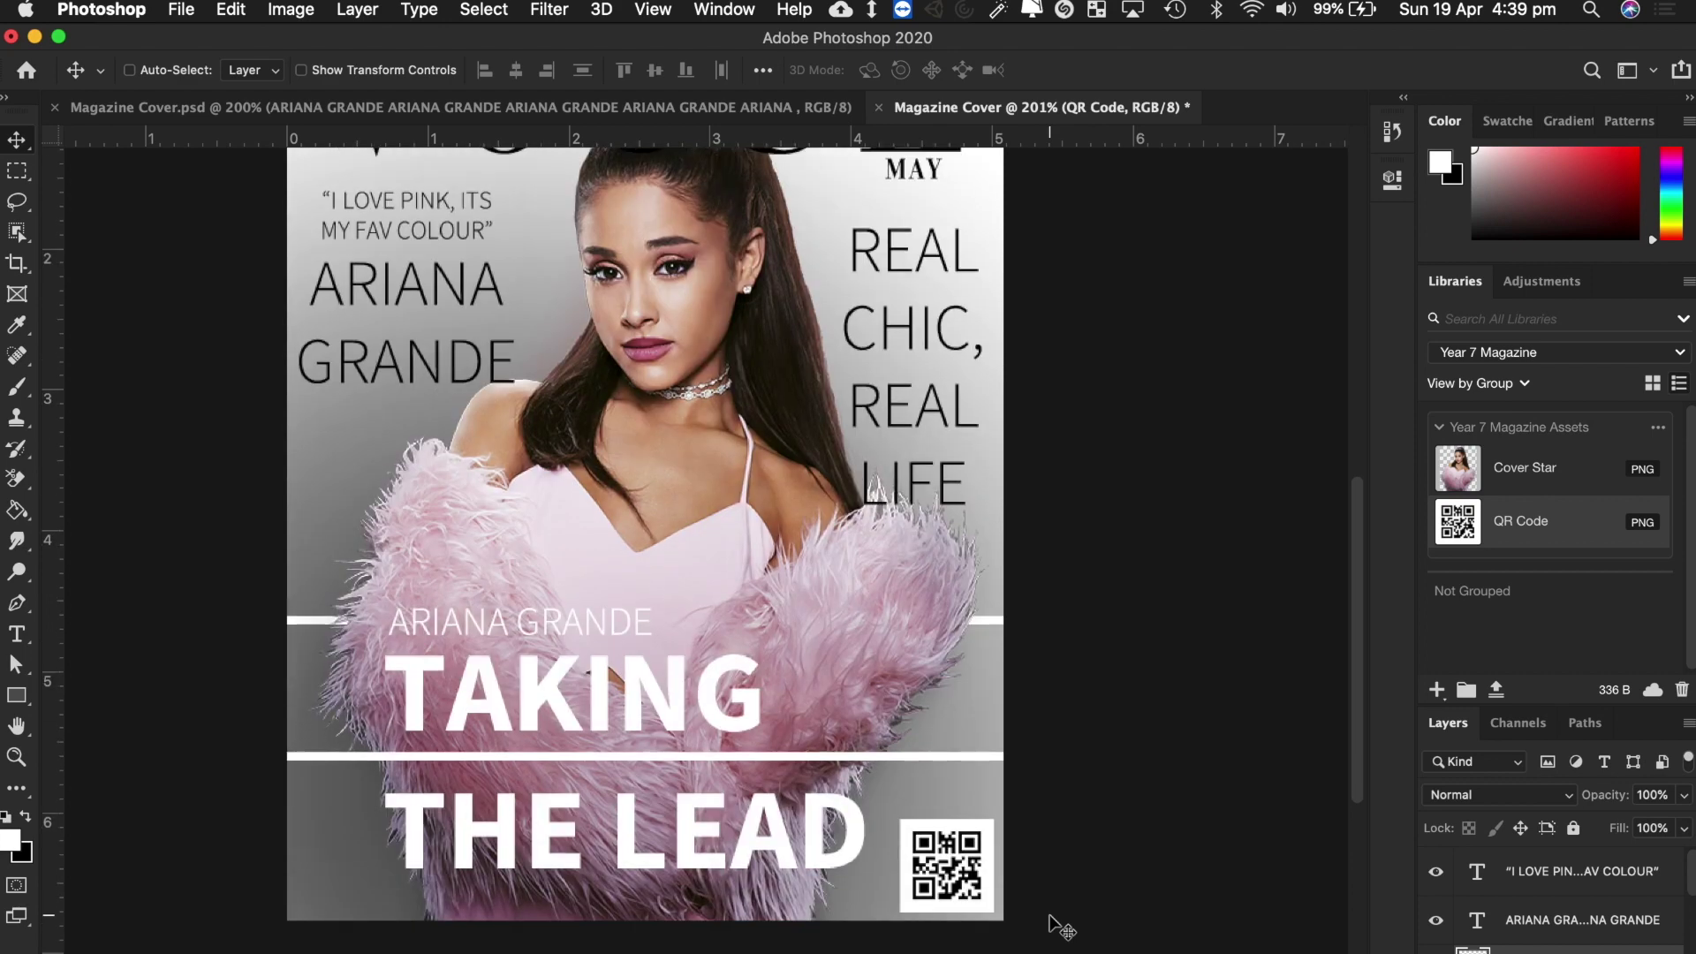
pyautogui.scroll(6, 1059, 927)
pyautogui.scroll(-2, 1059, 927)
pyautogui.scroll(-2, 1059, 928)
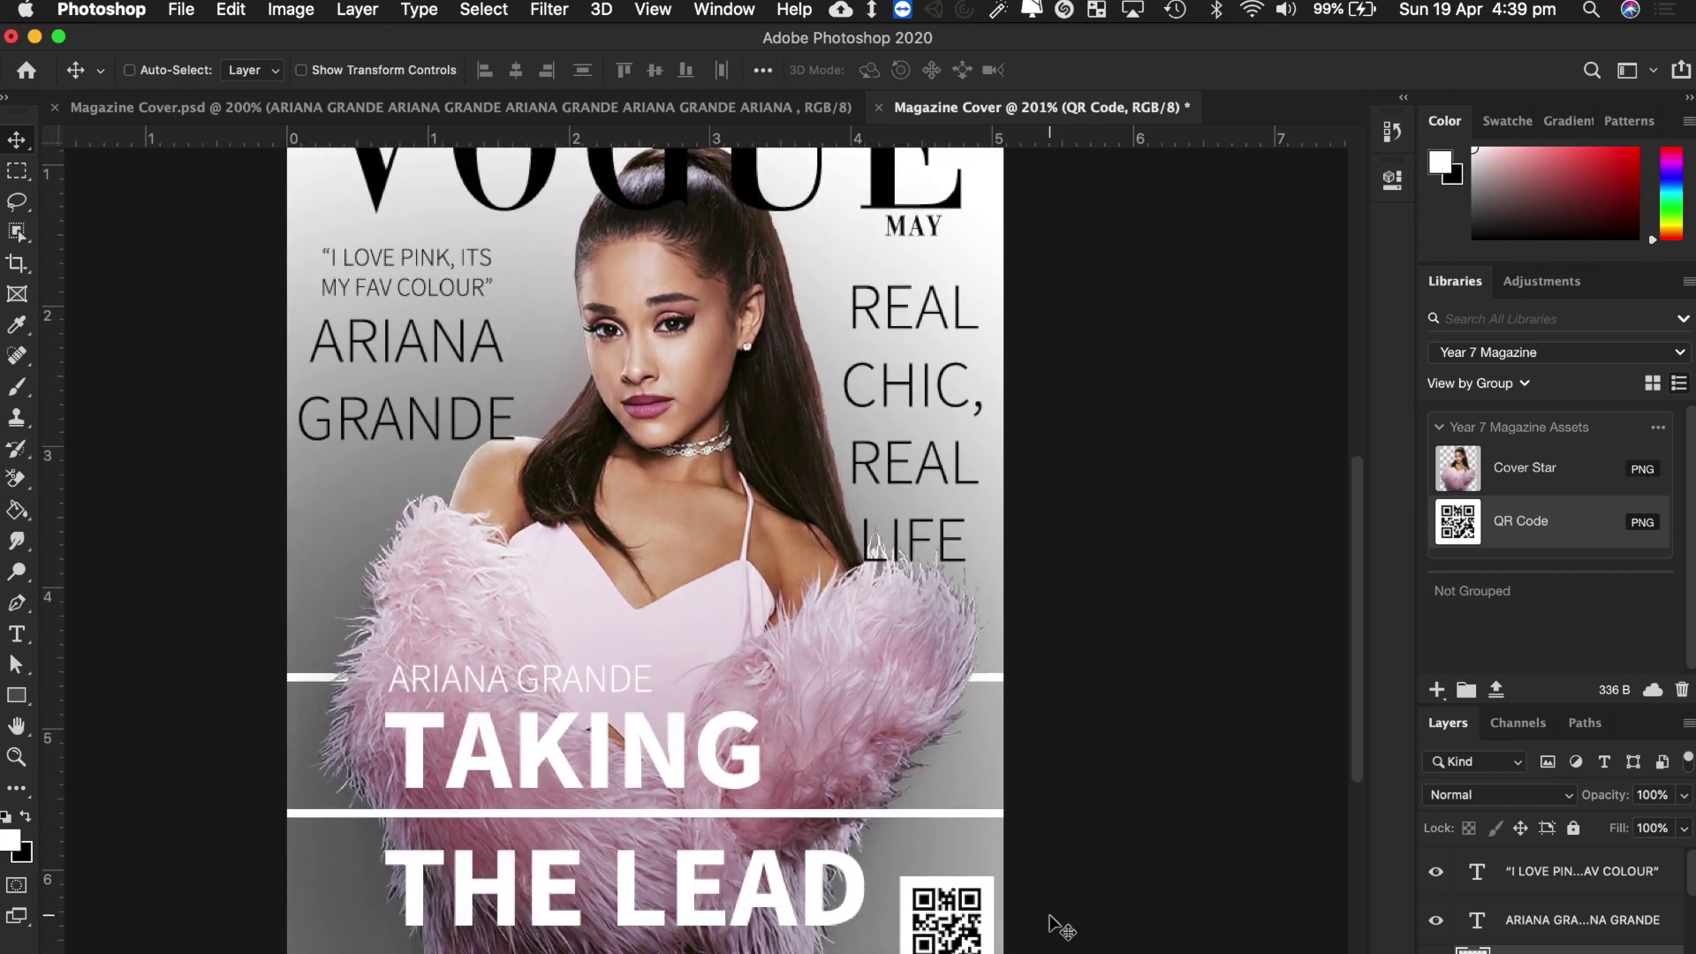
pyautogui.scroll(3, 1058, 928)
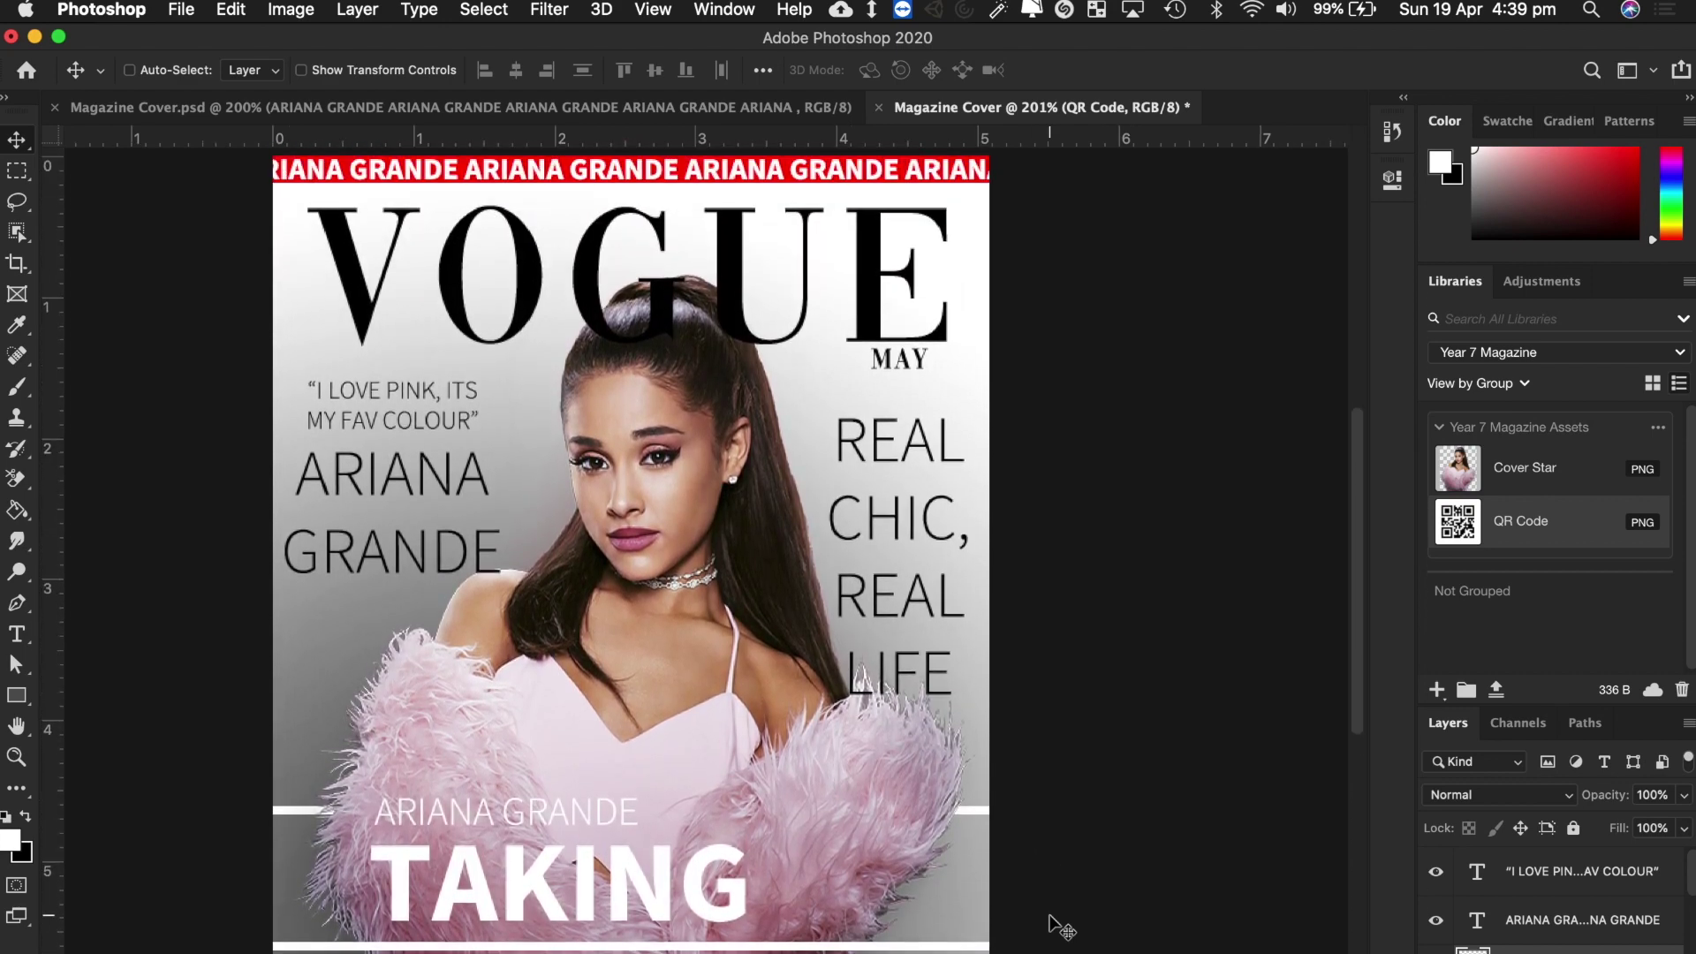
pyautogui.scroll(-3, 1059, 927)
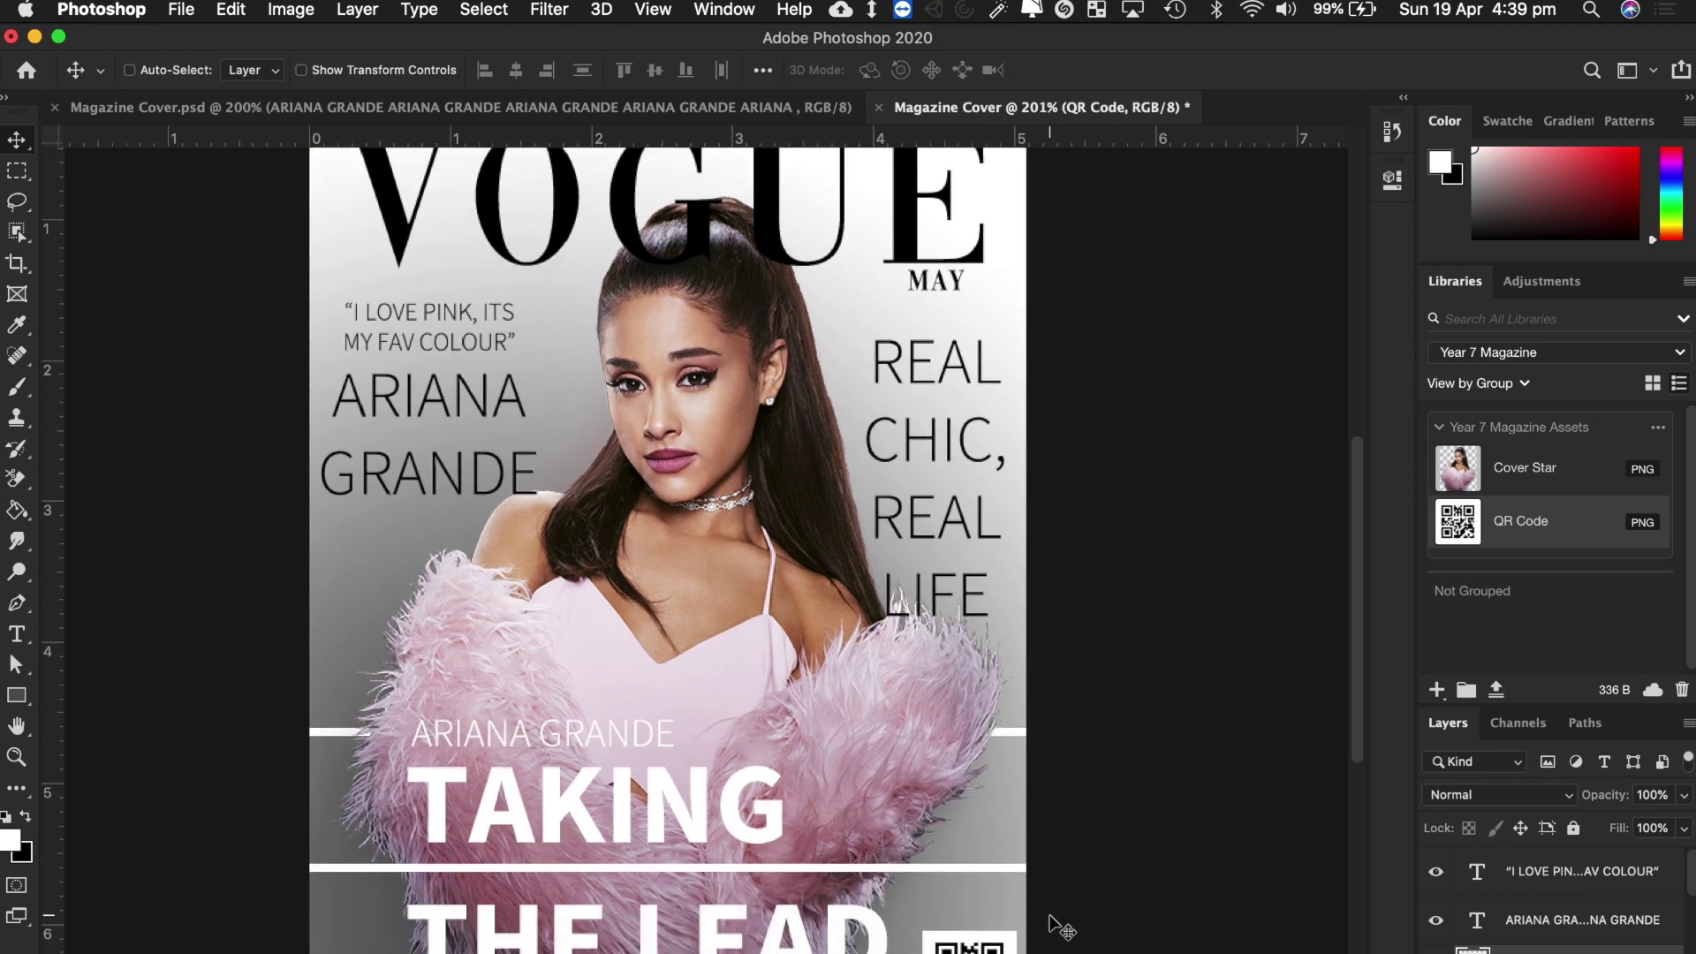
pyautogui.scroll(3, 1059, 927)
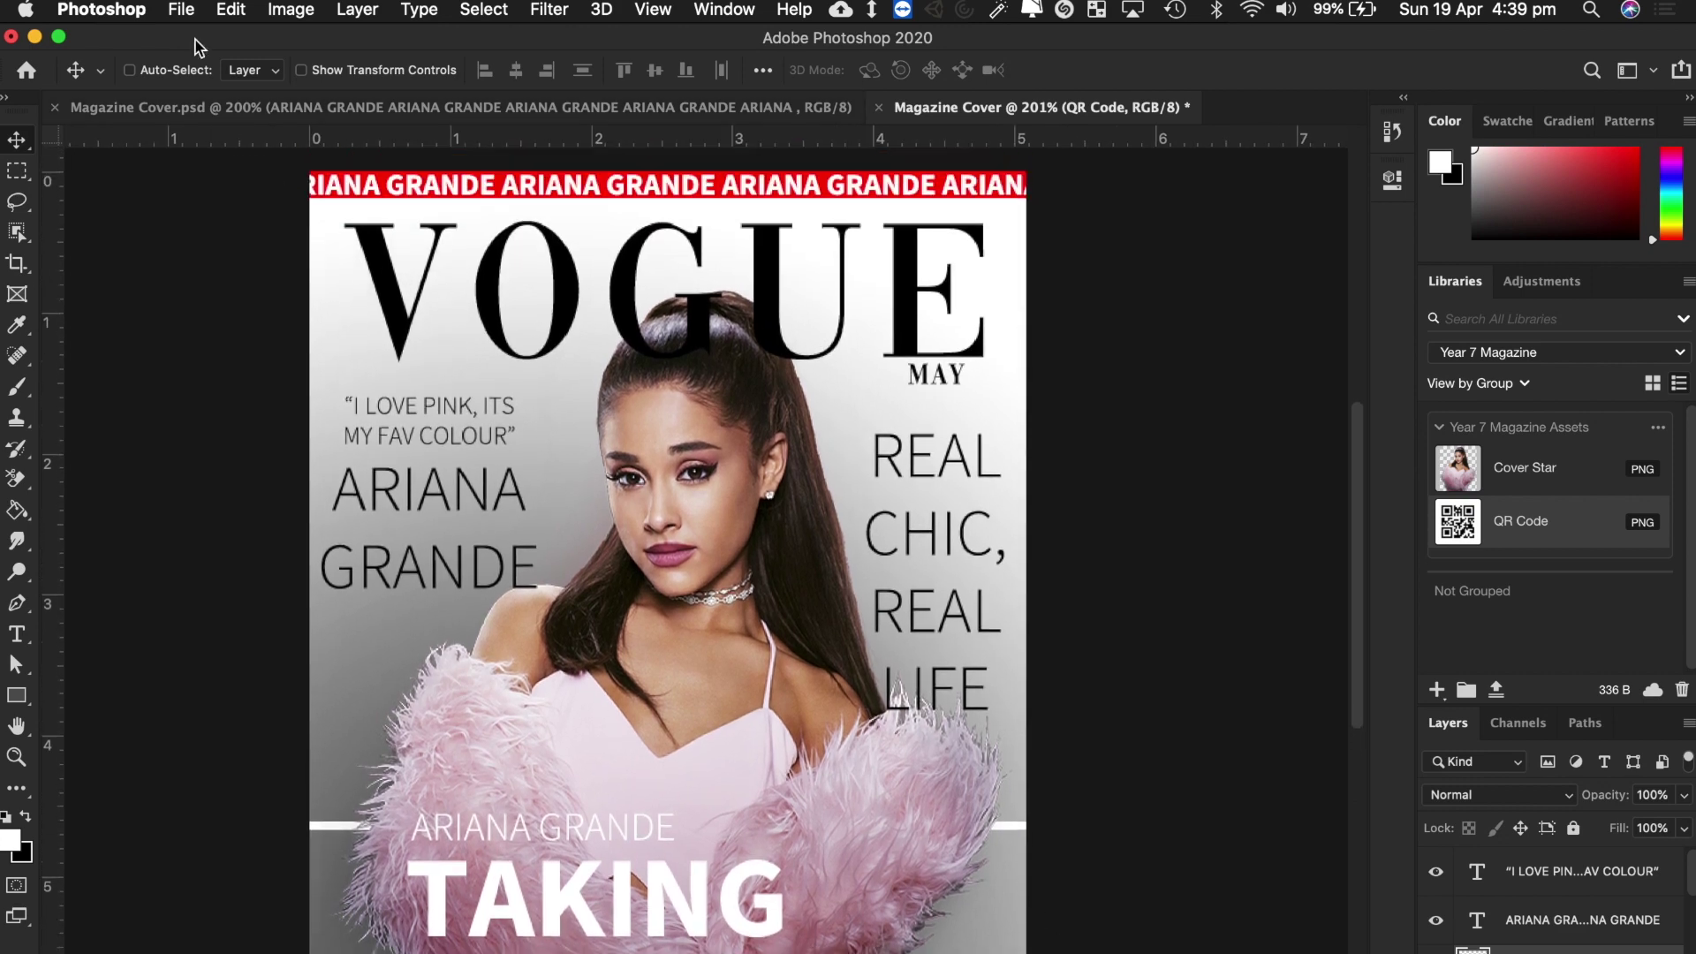
pyautogui.click(181, 9)
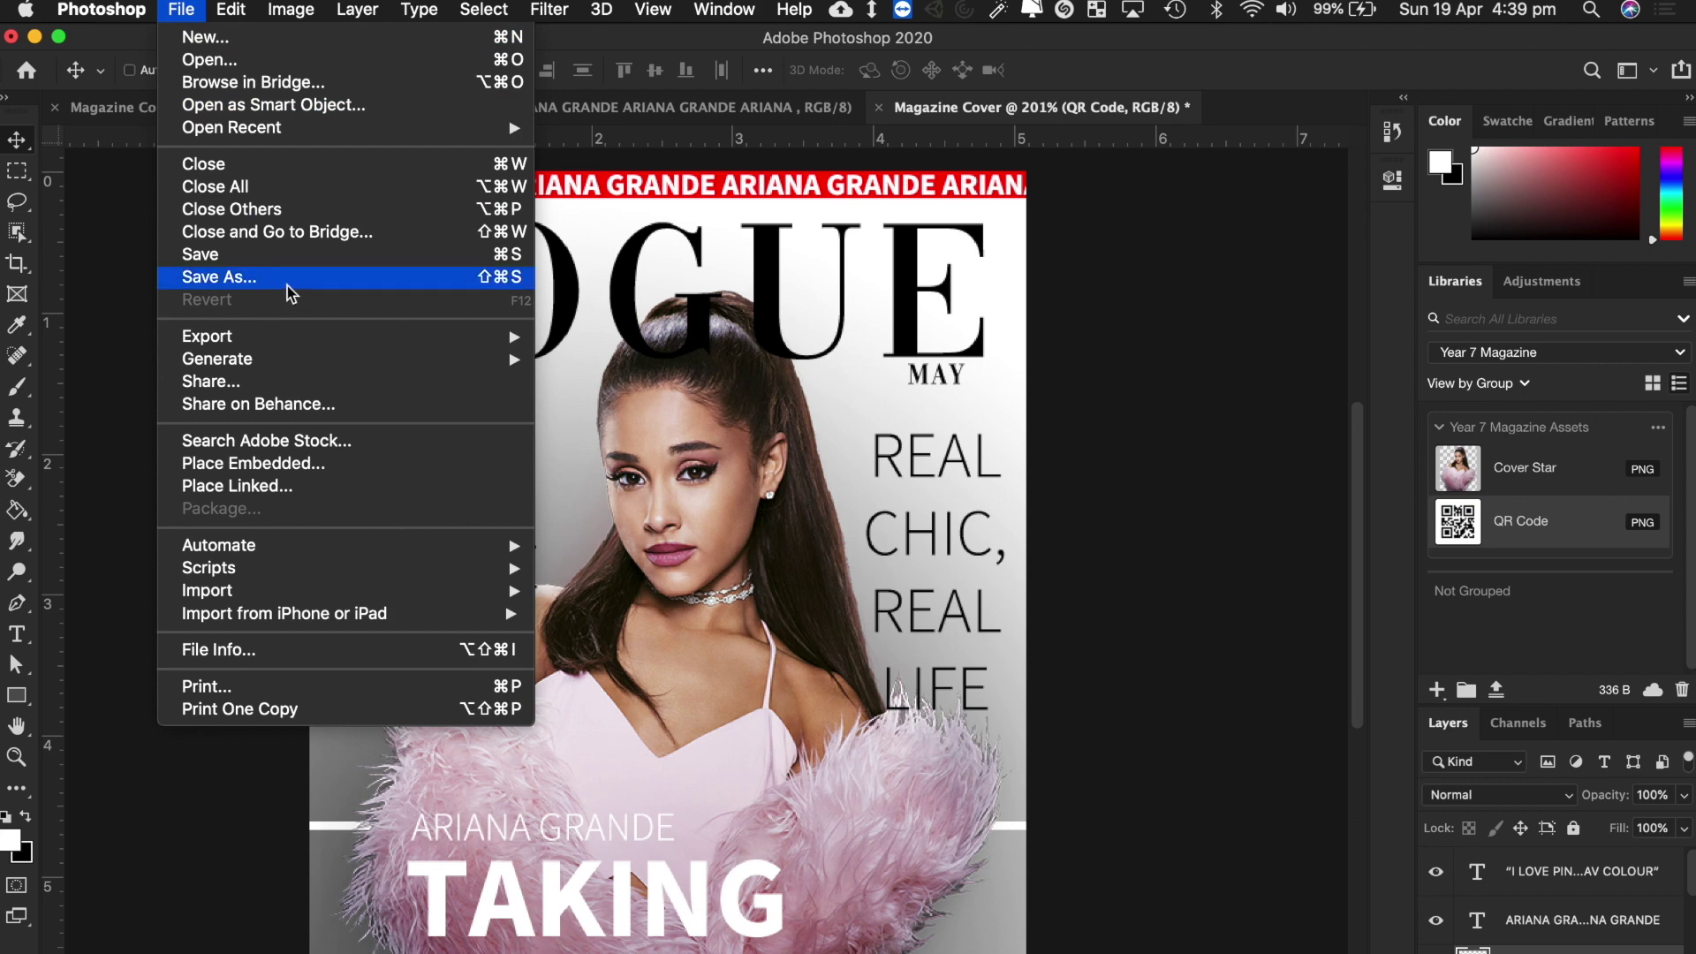
# Save a copy named Magazine Cover2.psd in Year 7 Magazine, then enlarge the Layers panel.
pyautogui.click(288, 287)
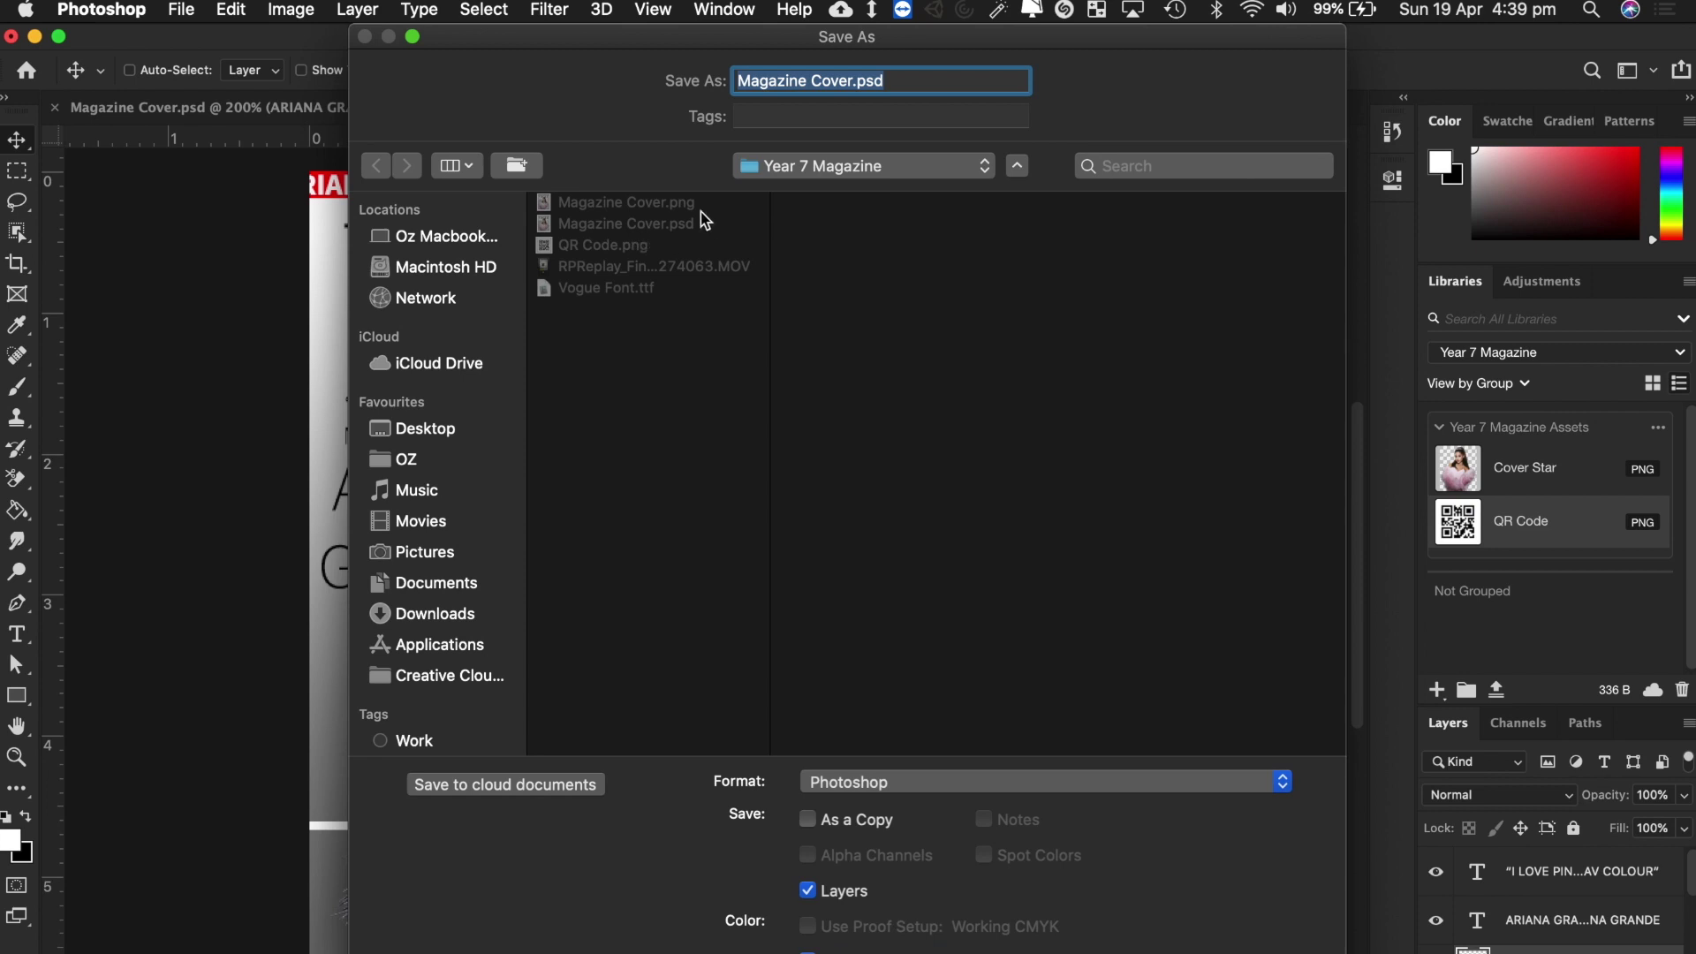
pyautogui.click(846, 169)
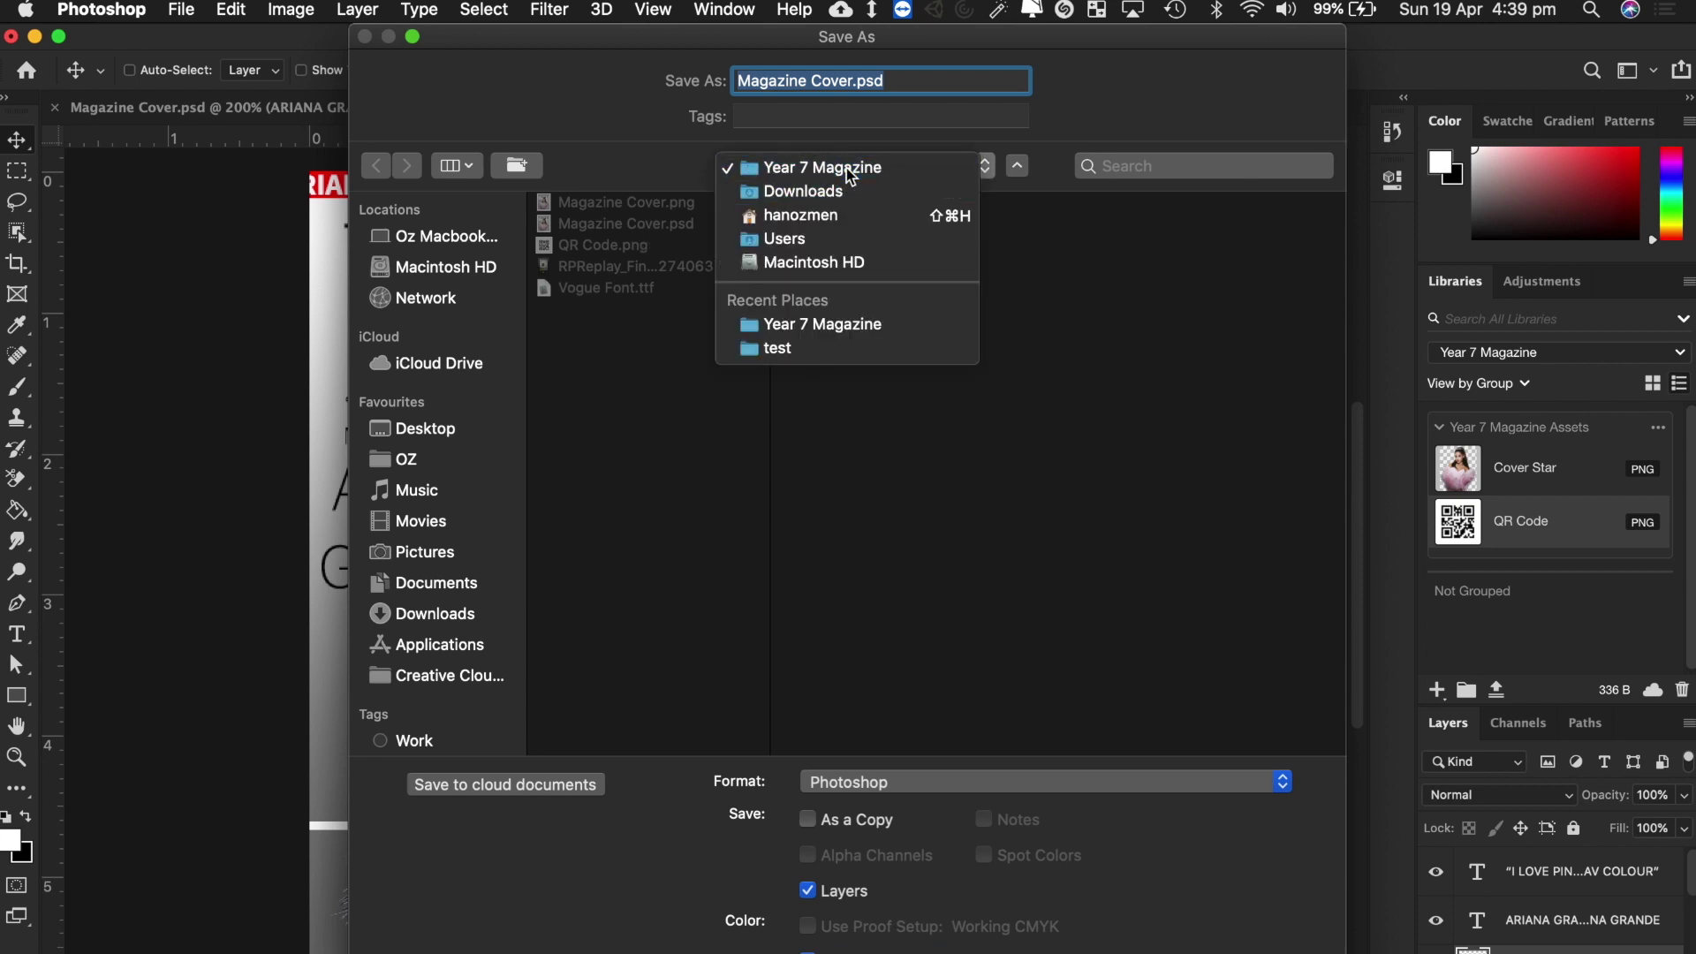
pyautogui.click(847, 170)
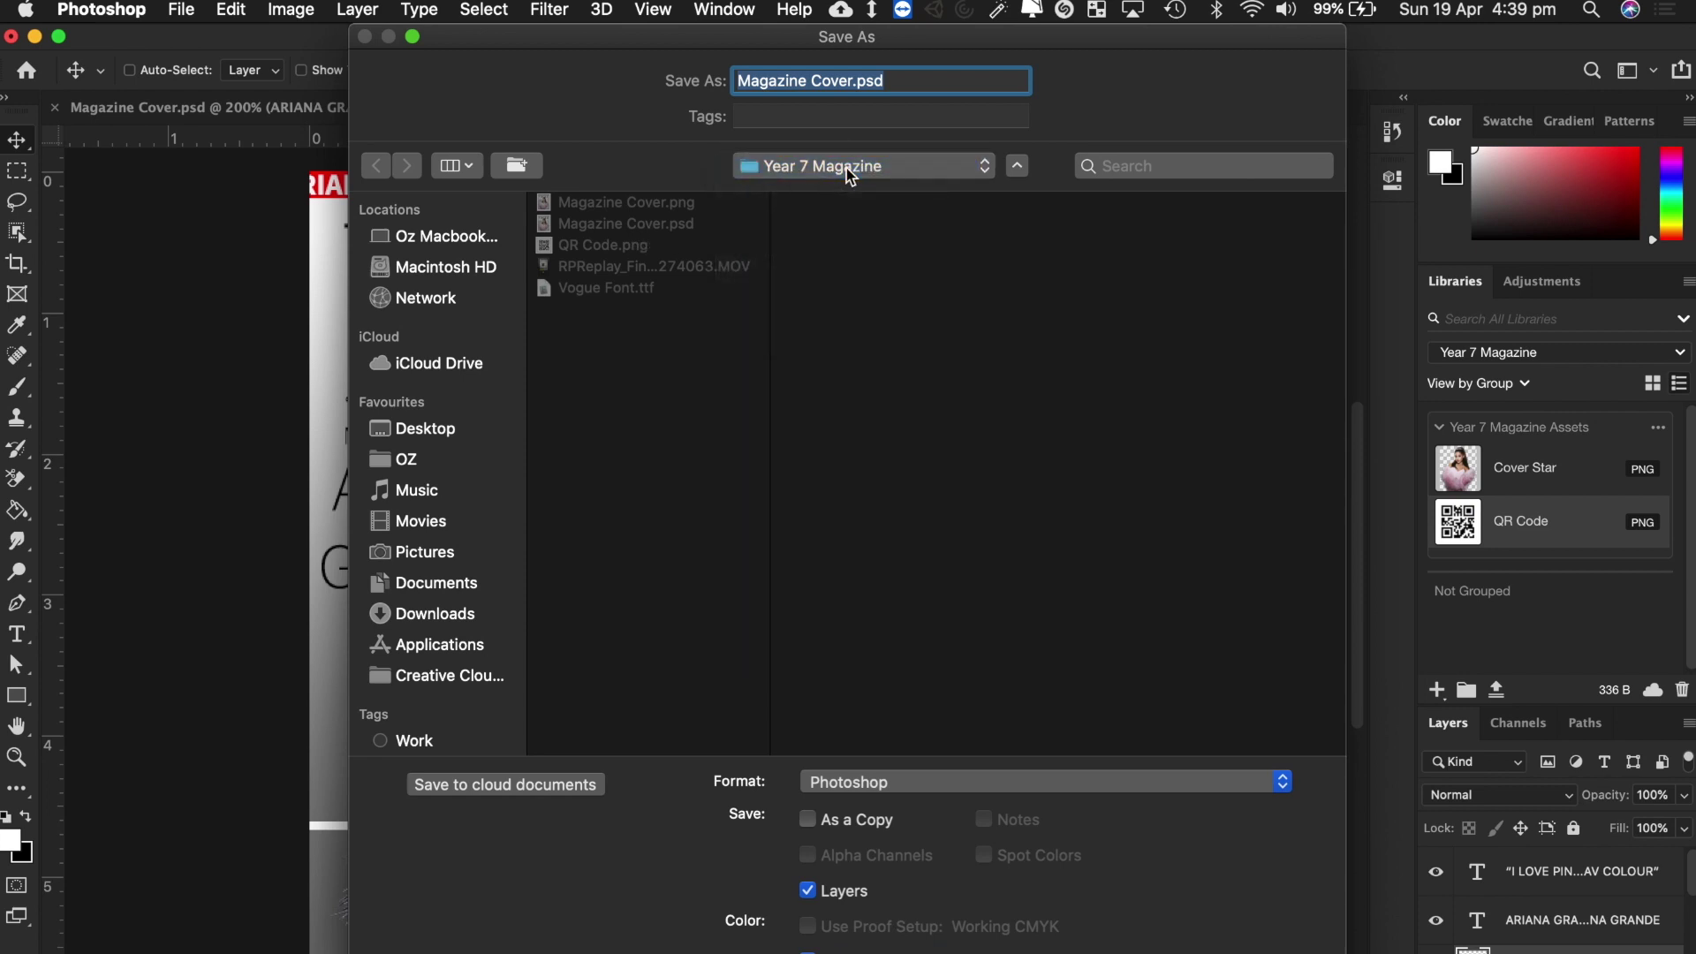
pyautogui.press('Right')
pyautogui.write('2')
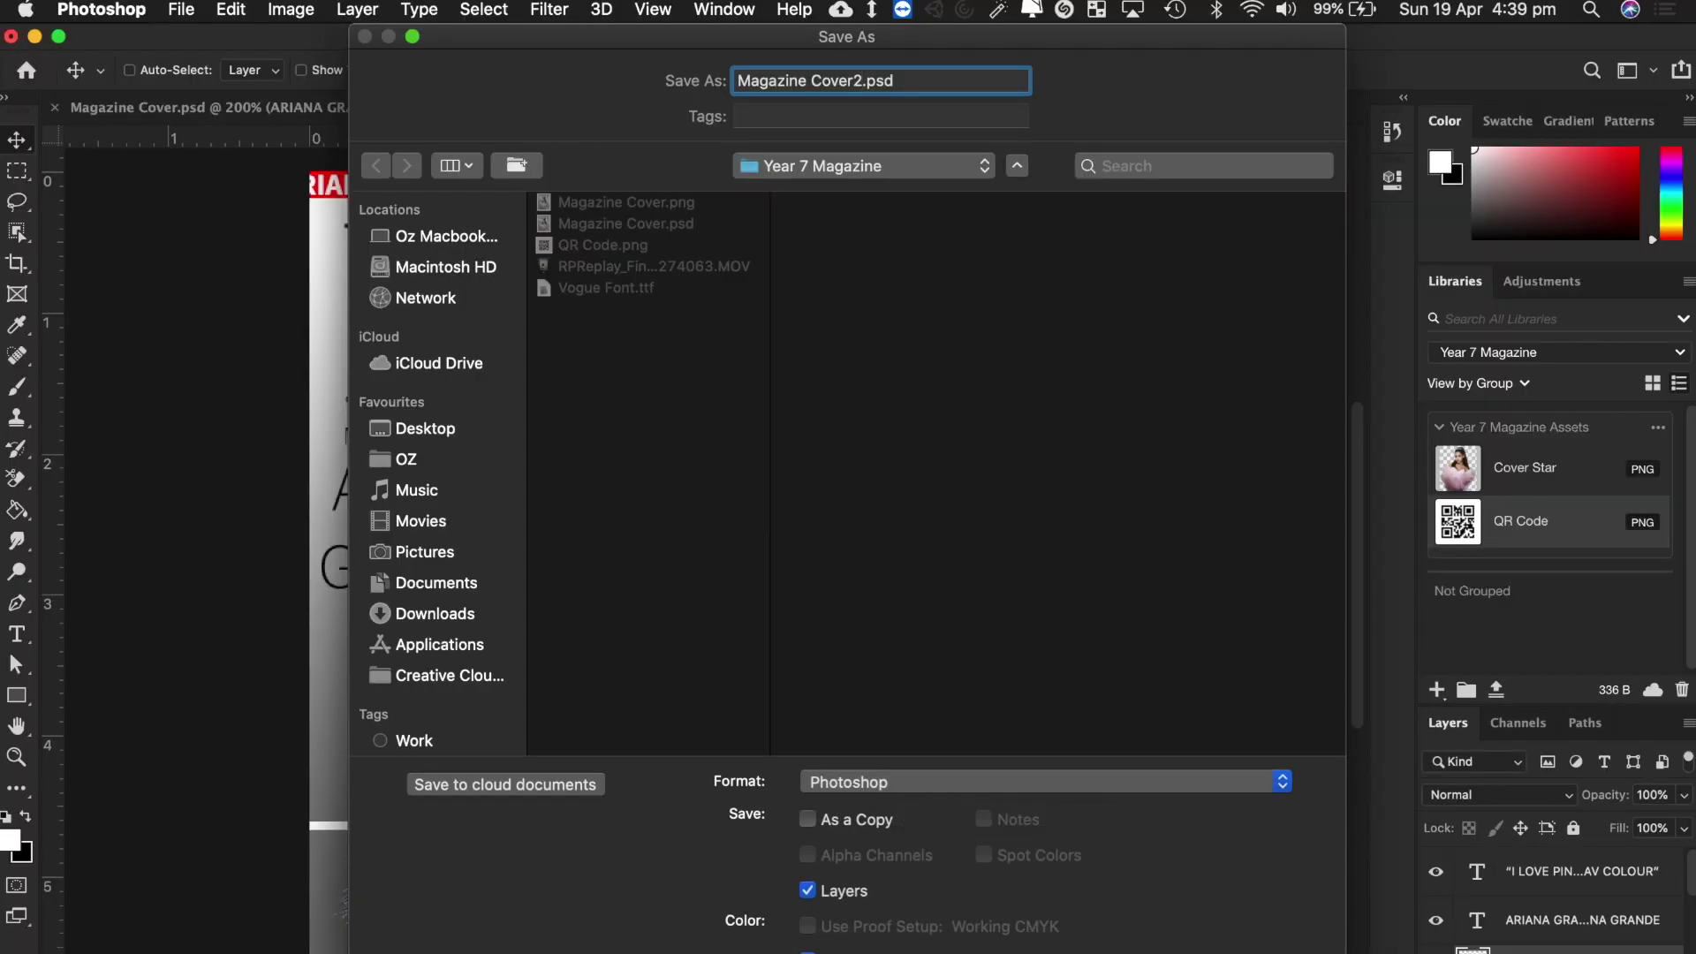
pyautogui.press('Return')
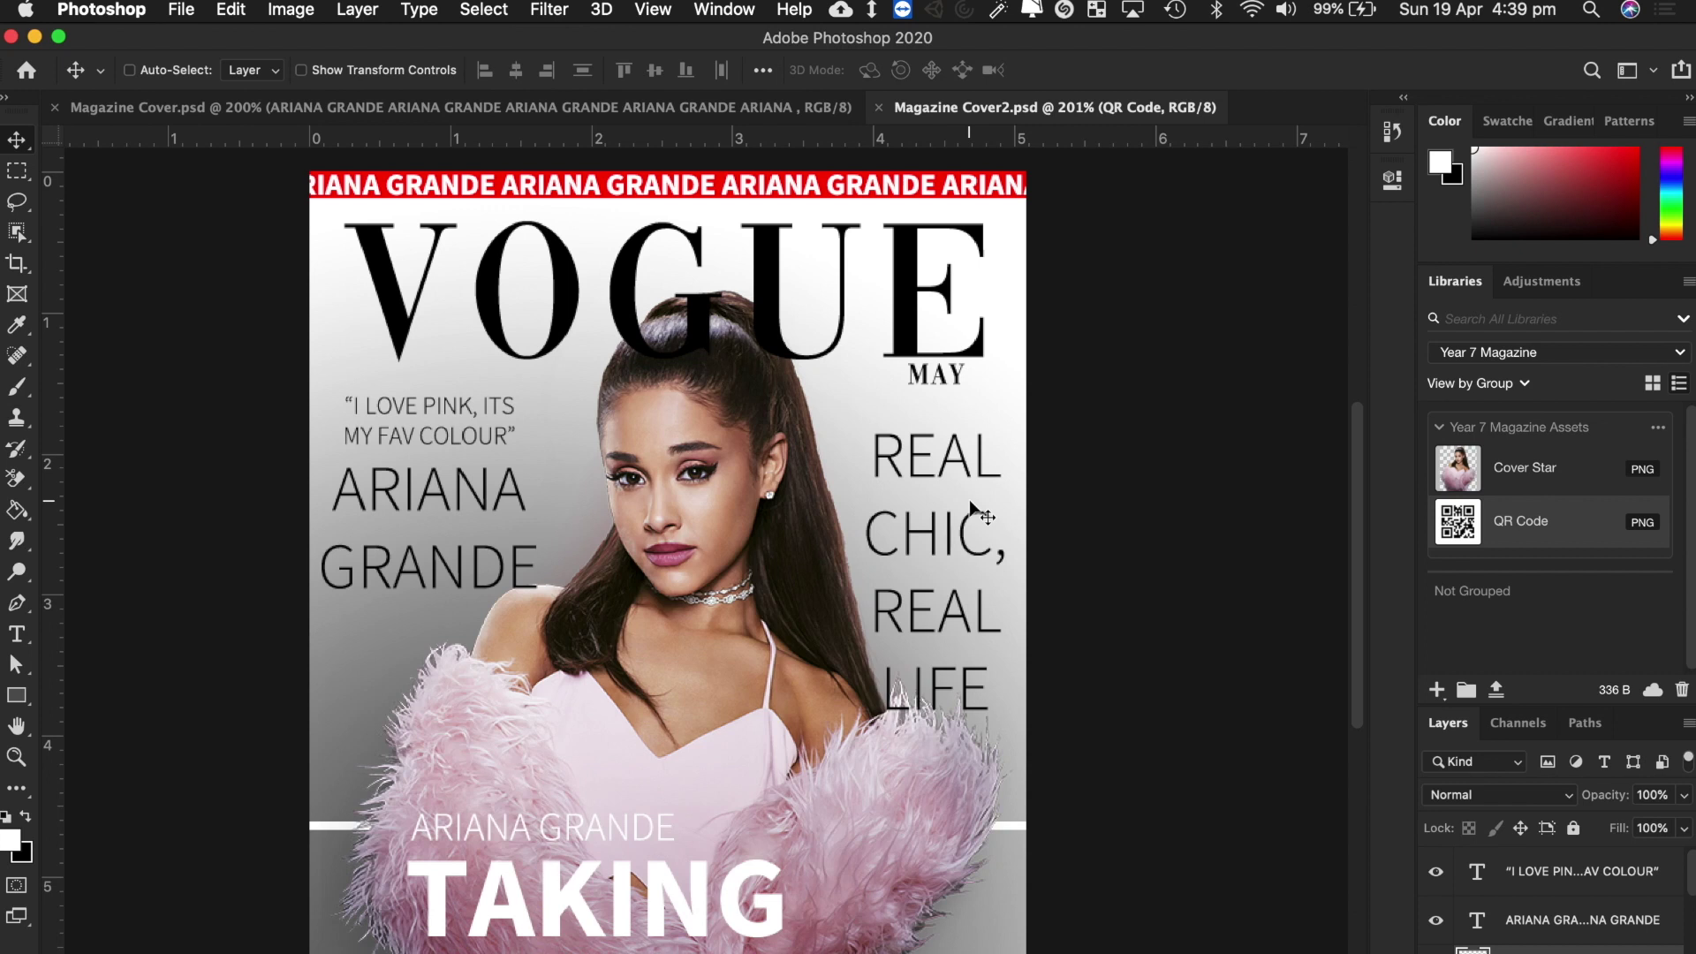
pyautogui.moveTo(1560, 704); pyautogui.dragTo(1571, 481)
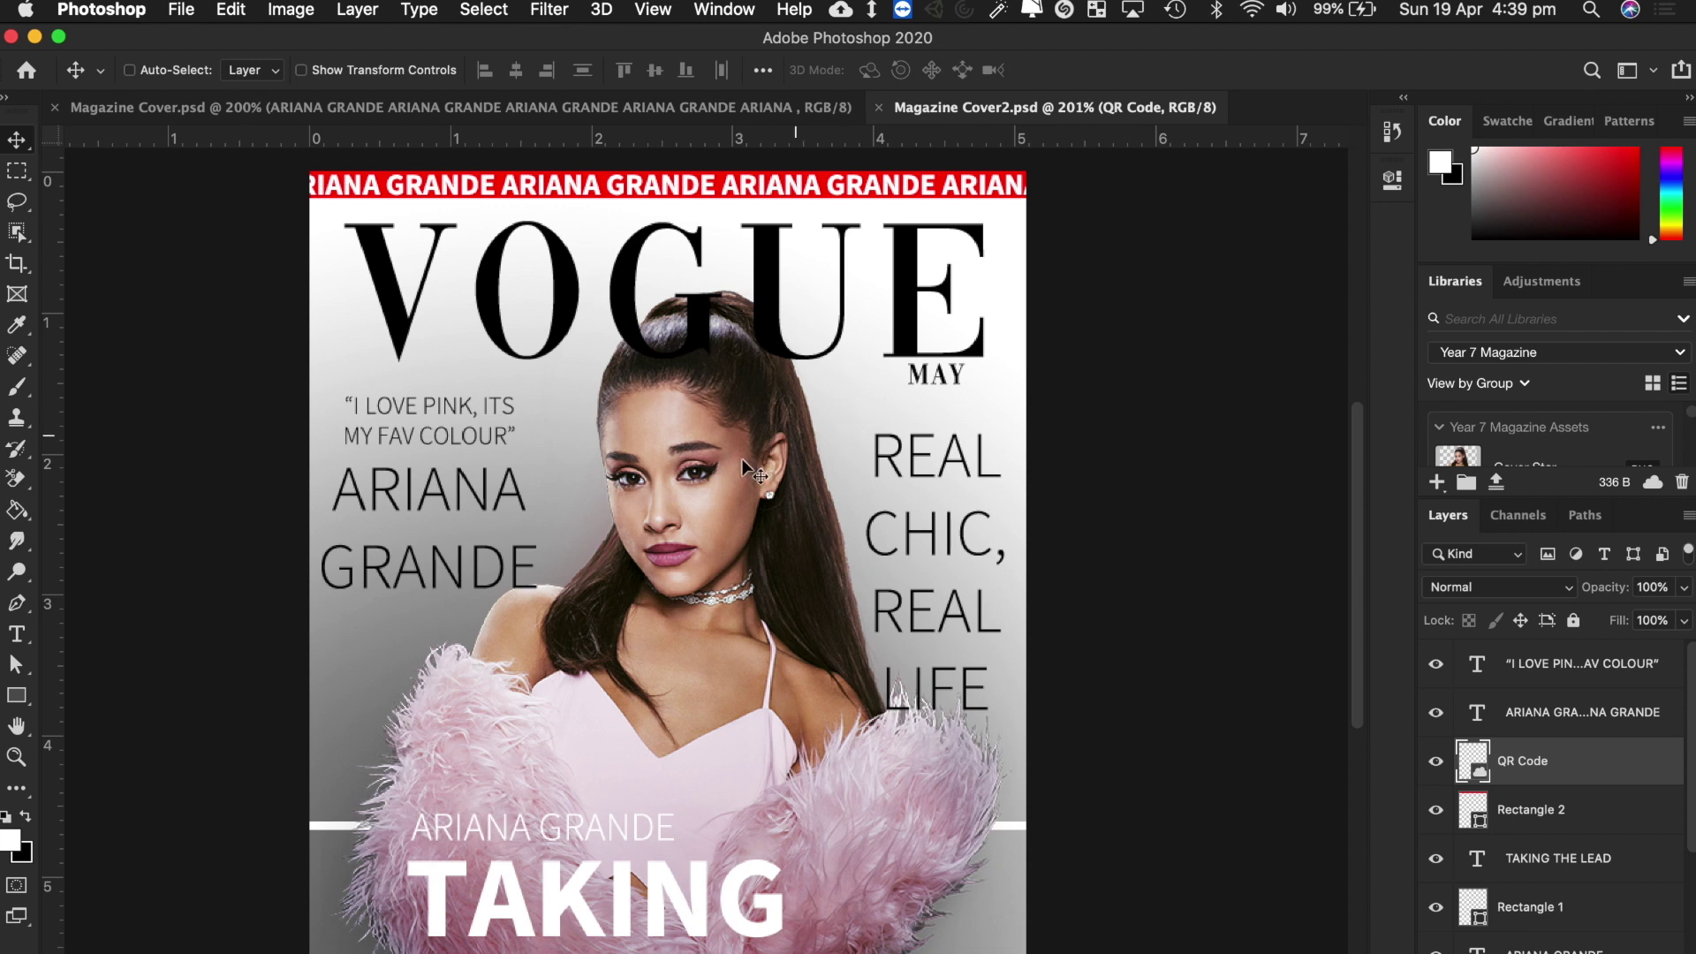